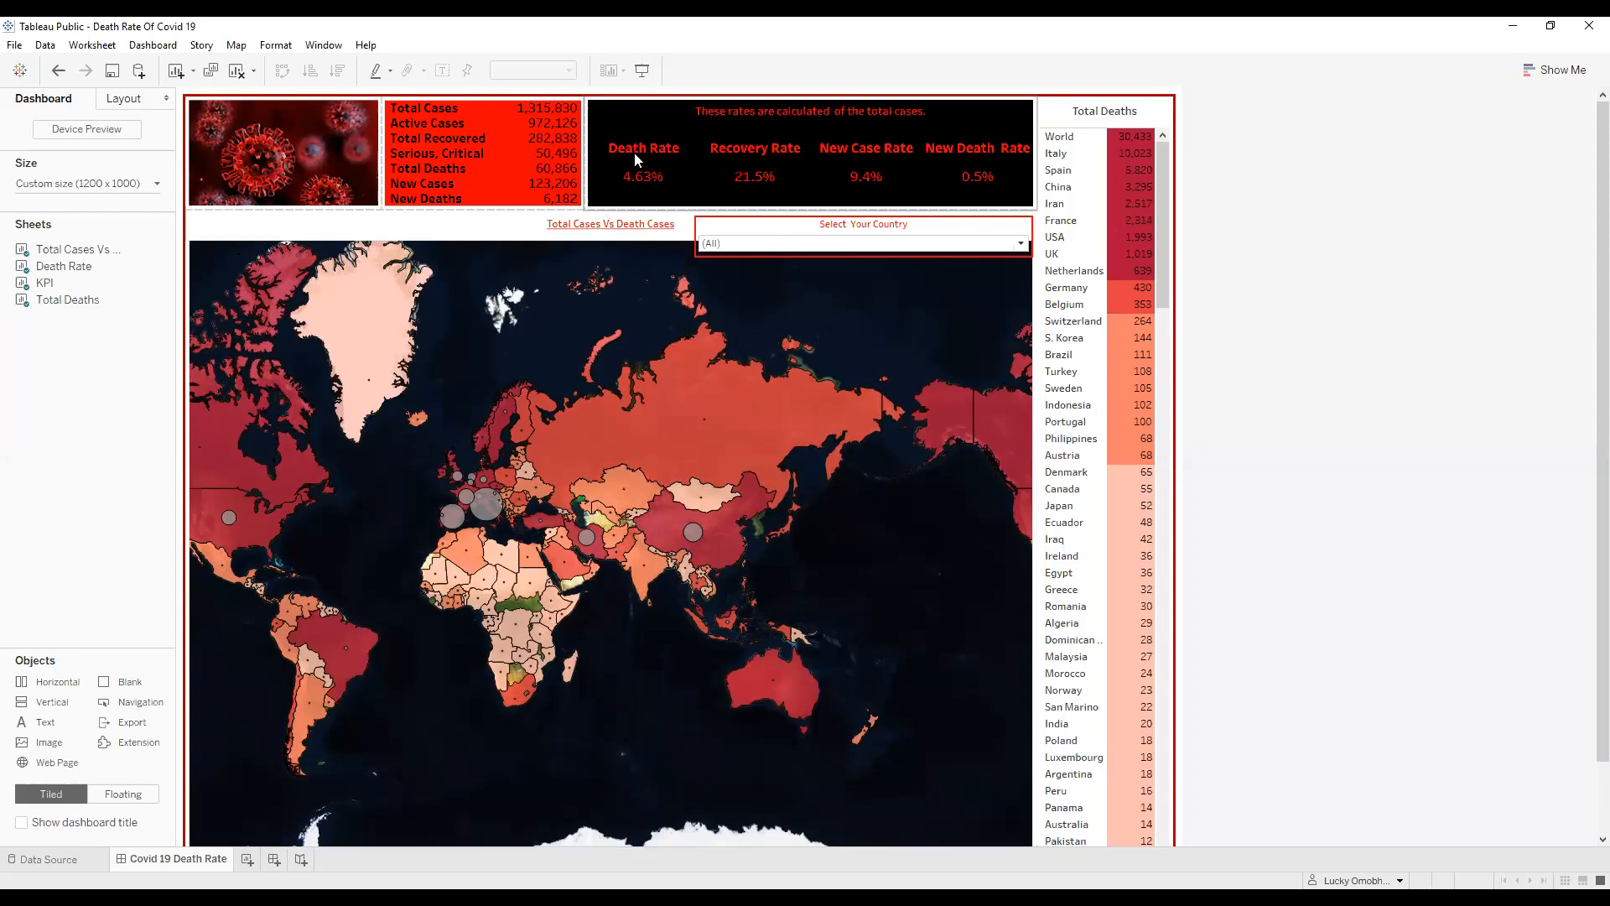
Filter the Covid 19 dashboard to show only Nigeria in the country selector.
{"action": "scroll", "coordinate": [624, 341], "scroll_direction": "down", "scroll_amount": 3}
{"action": "scroll", "coordinate": [623, 340], "scroll_direction": "up", "scroll_amount": 3}
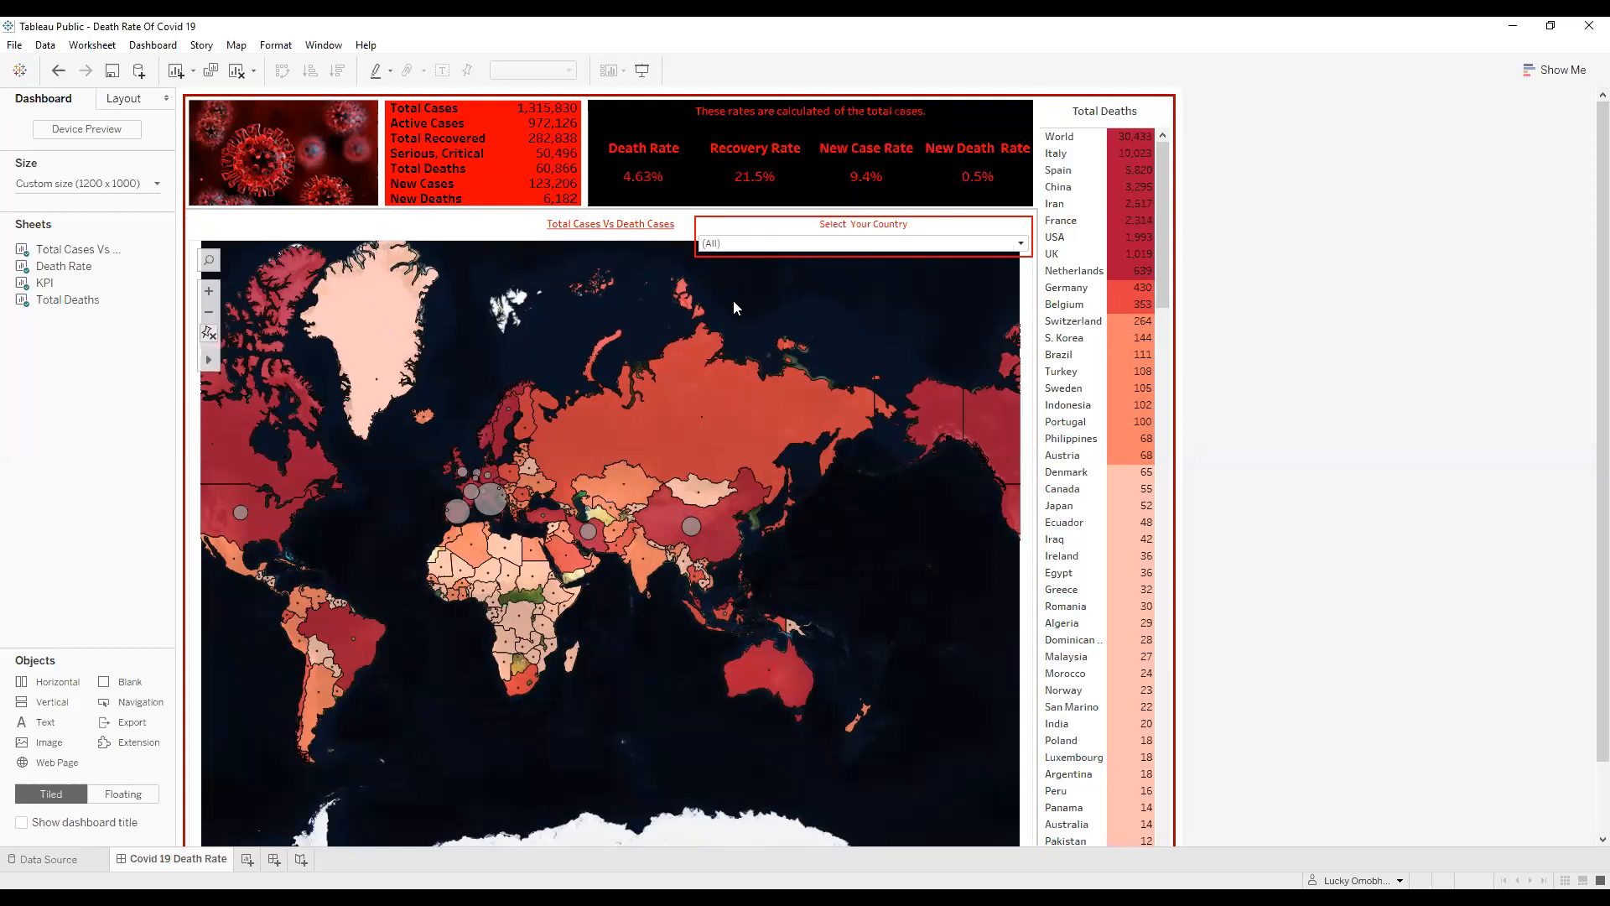
{"action": "left_click", "coordinate": [1020, 244]}
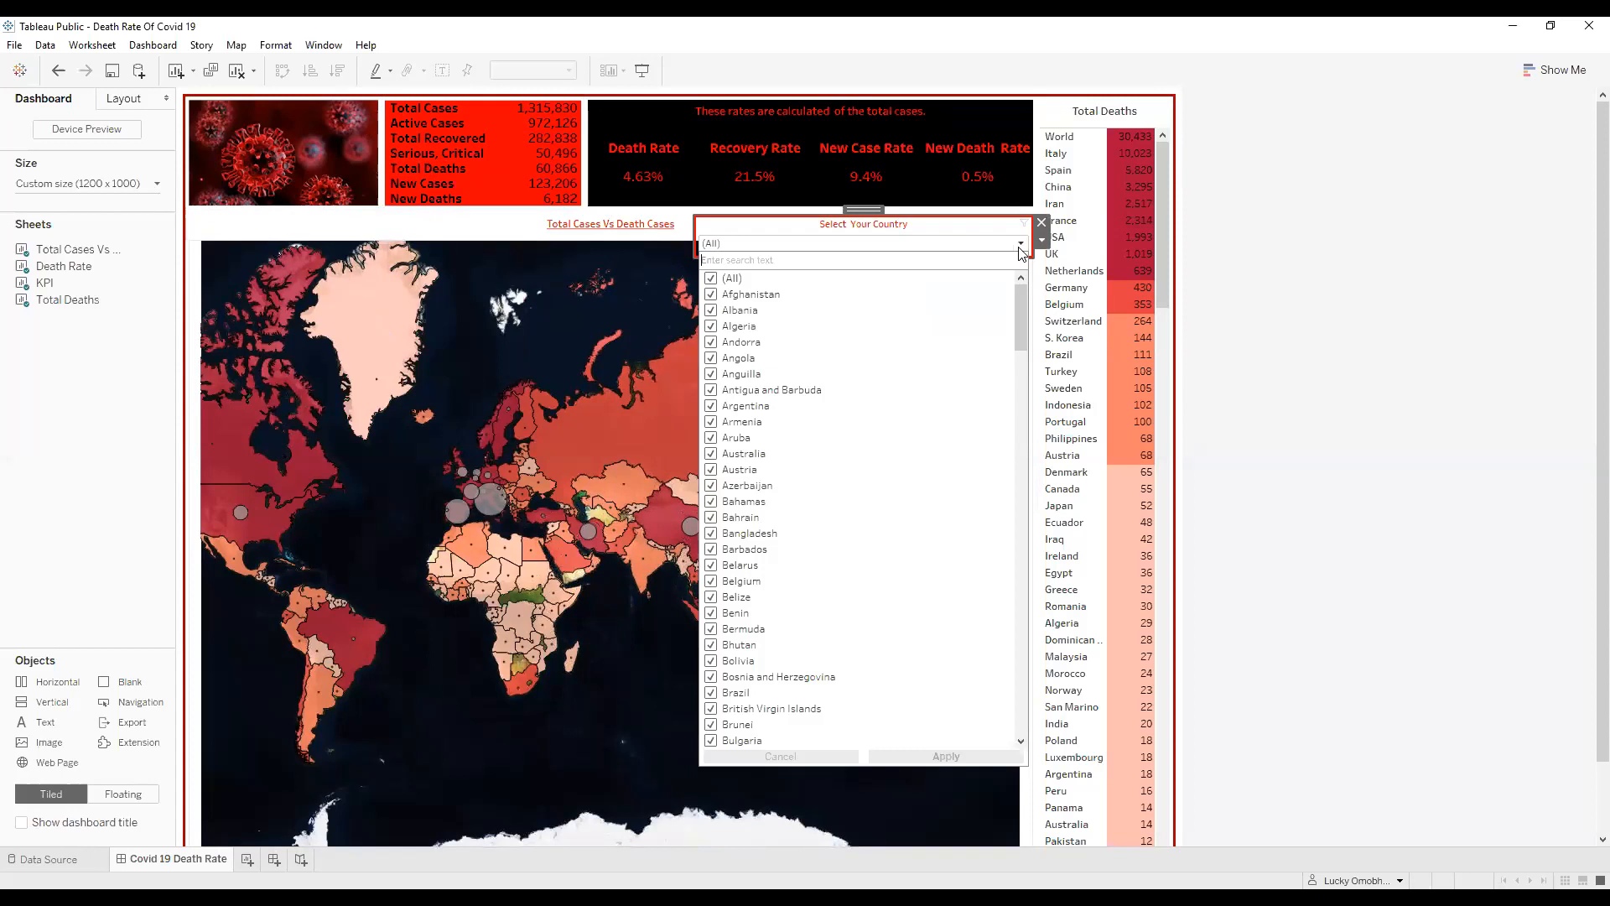
{"action": "left_click", "coordinate": [712, 279]}
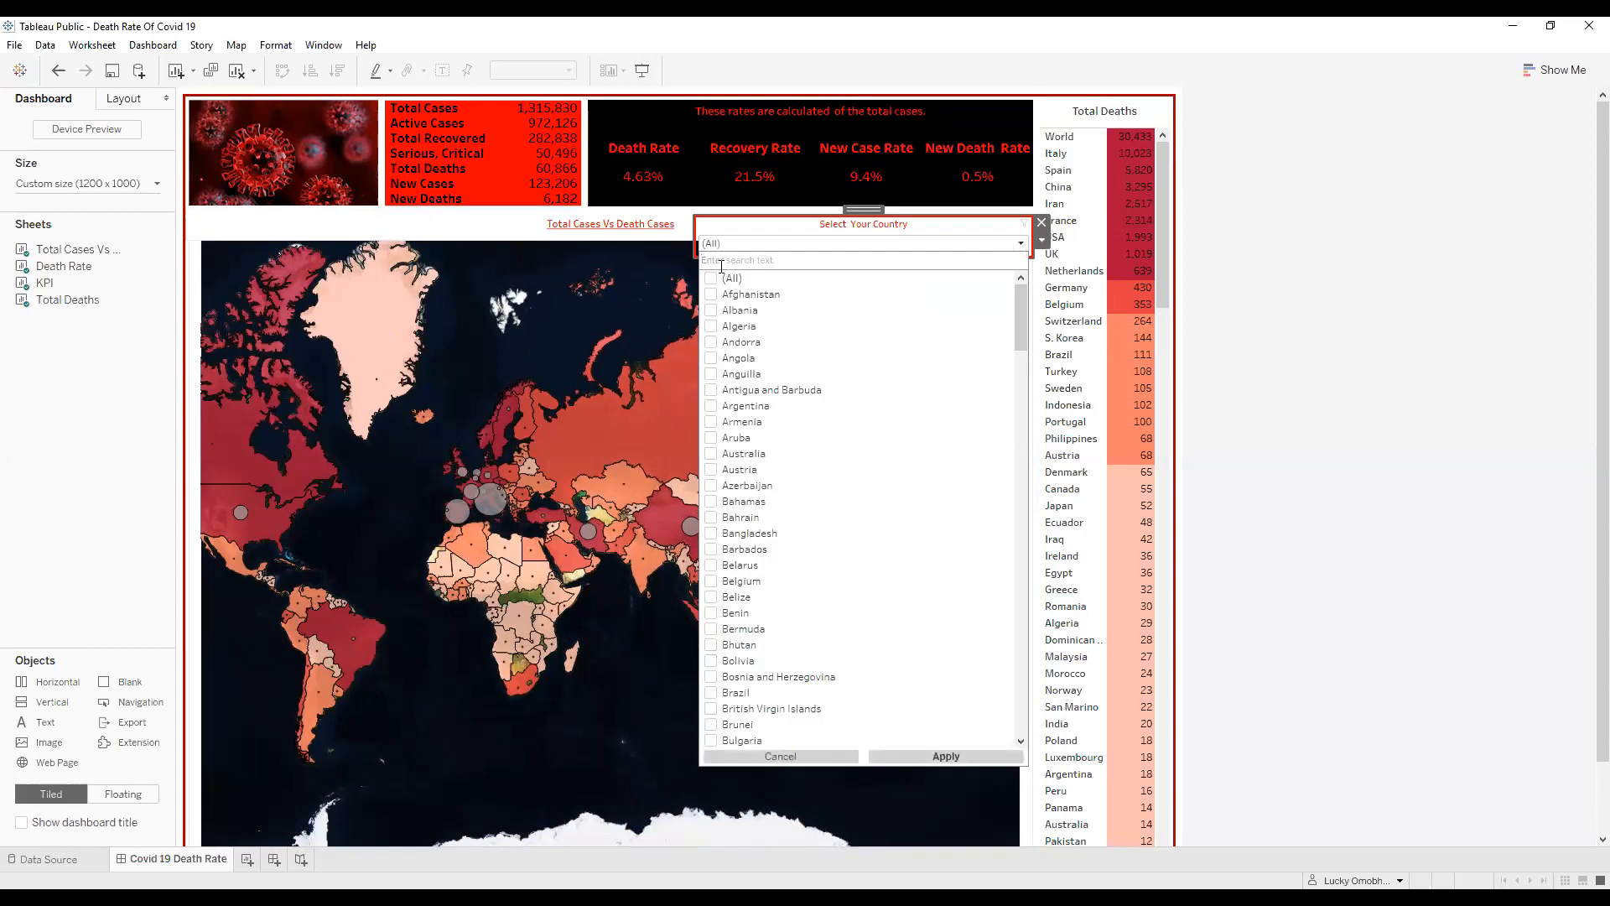
{"action": "type", "text": "nig"}
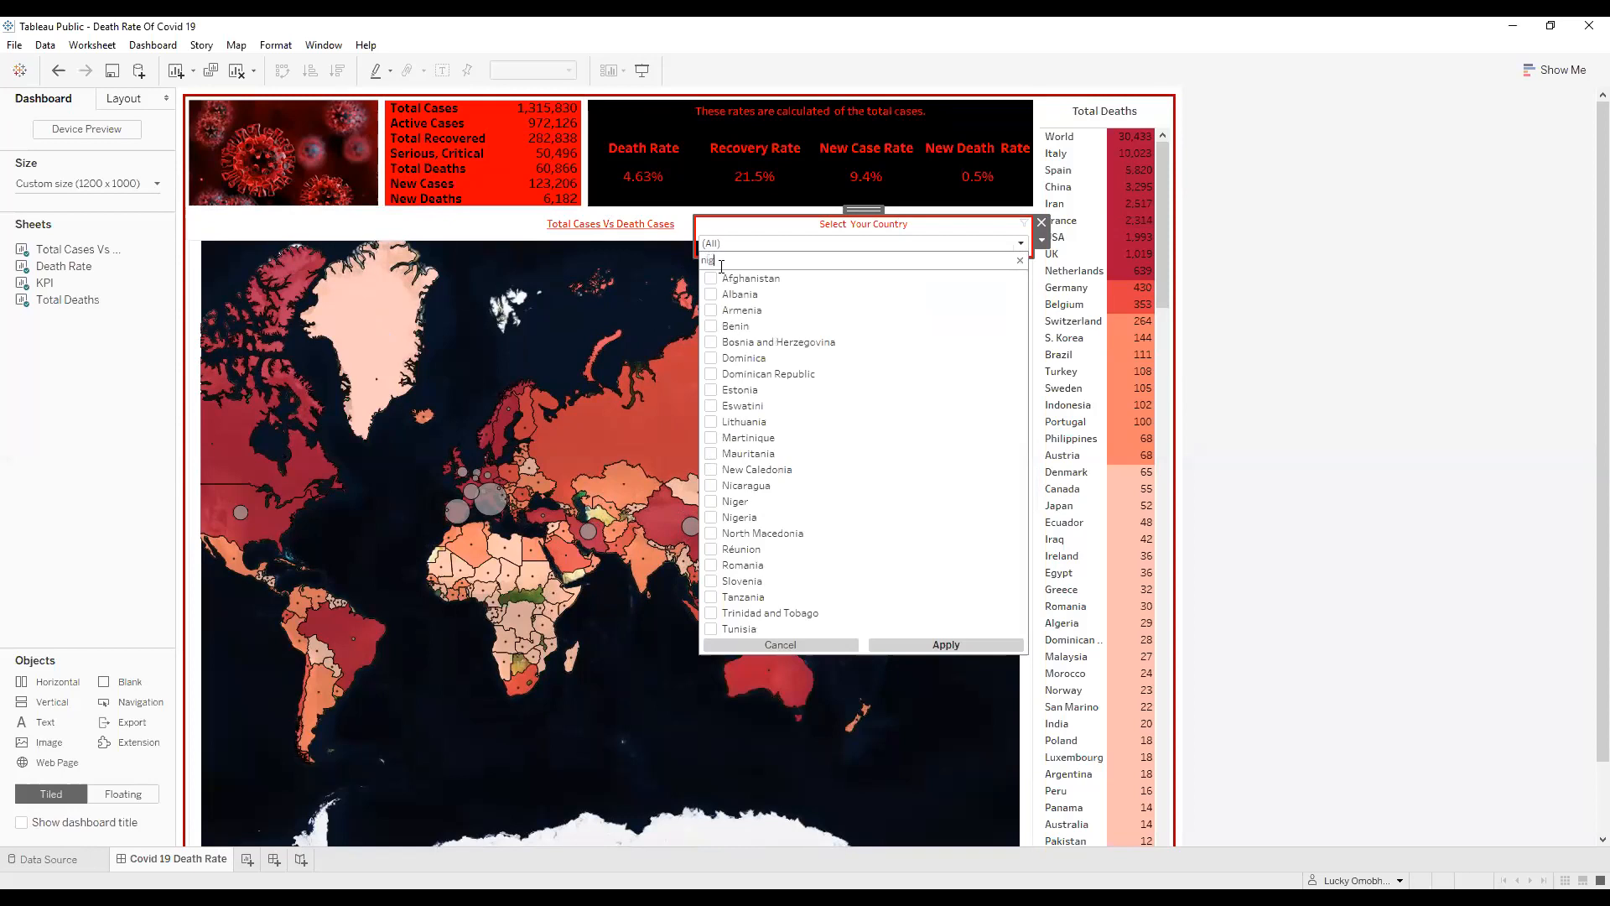
{"action": "left_click", "coordinate": [710, 294]}
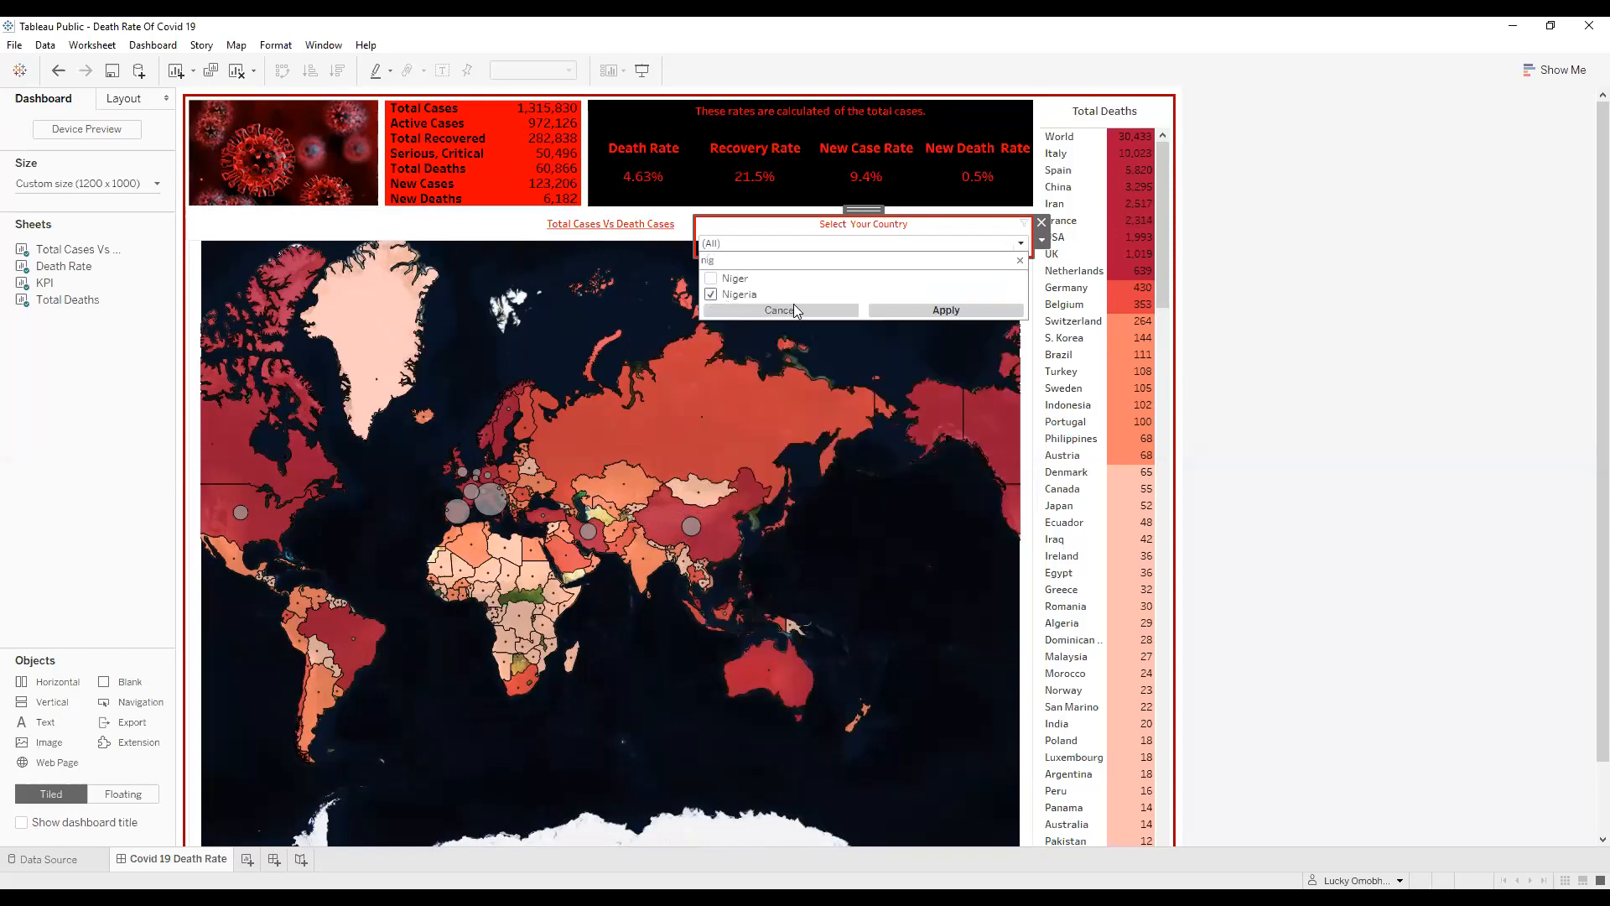
{"action": "left_click", "coordinate": [968, 316]}
{"action": "left_click", "coordinate": [1258, 359]}
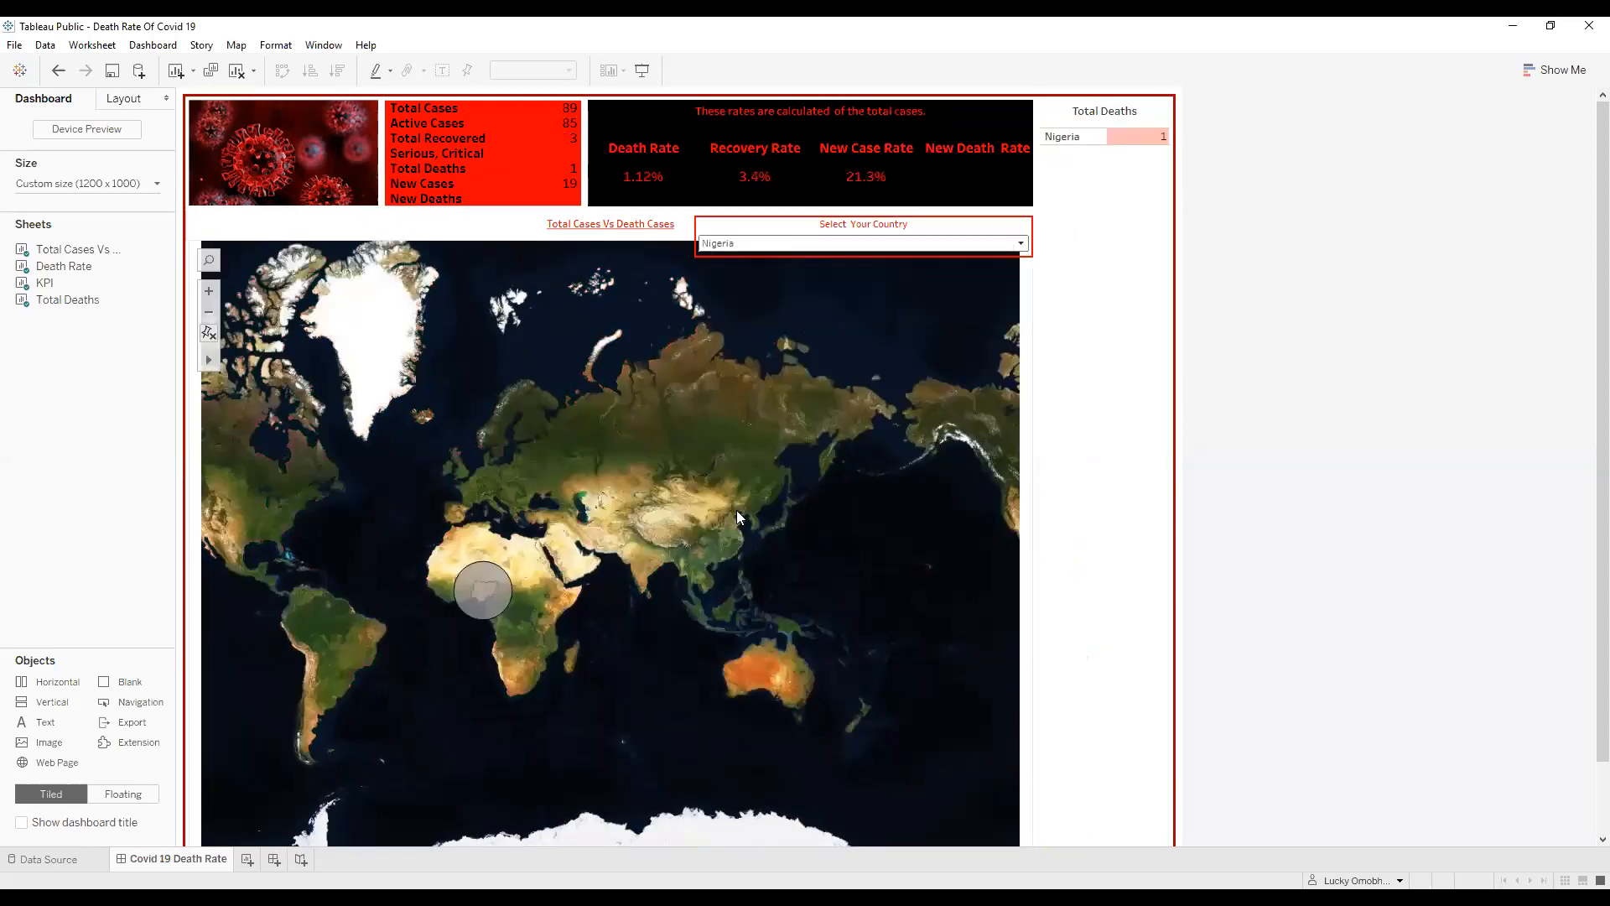
Examine Nigeria's marker and shape on the dashboard map along with the country's case totals and rates.
{"action": "mouse_move", "coordinate": [493, 605]}
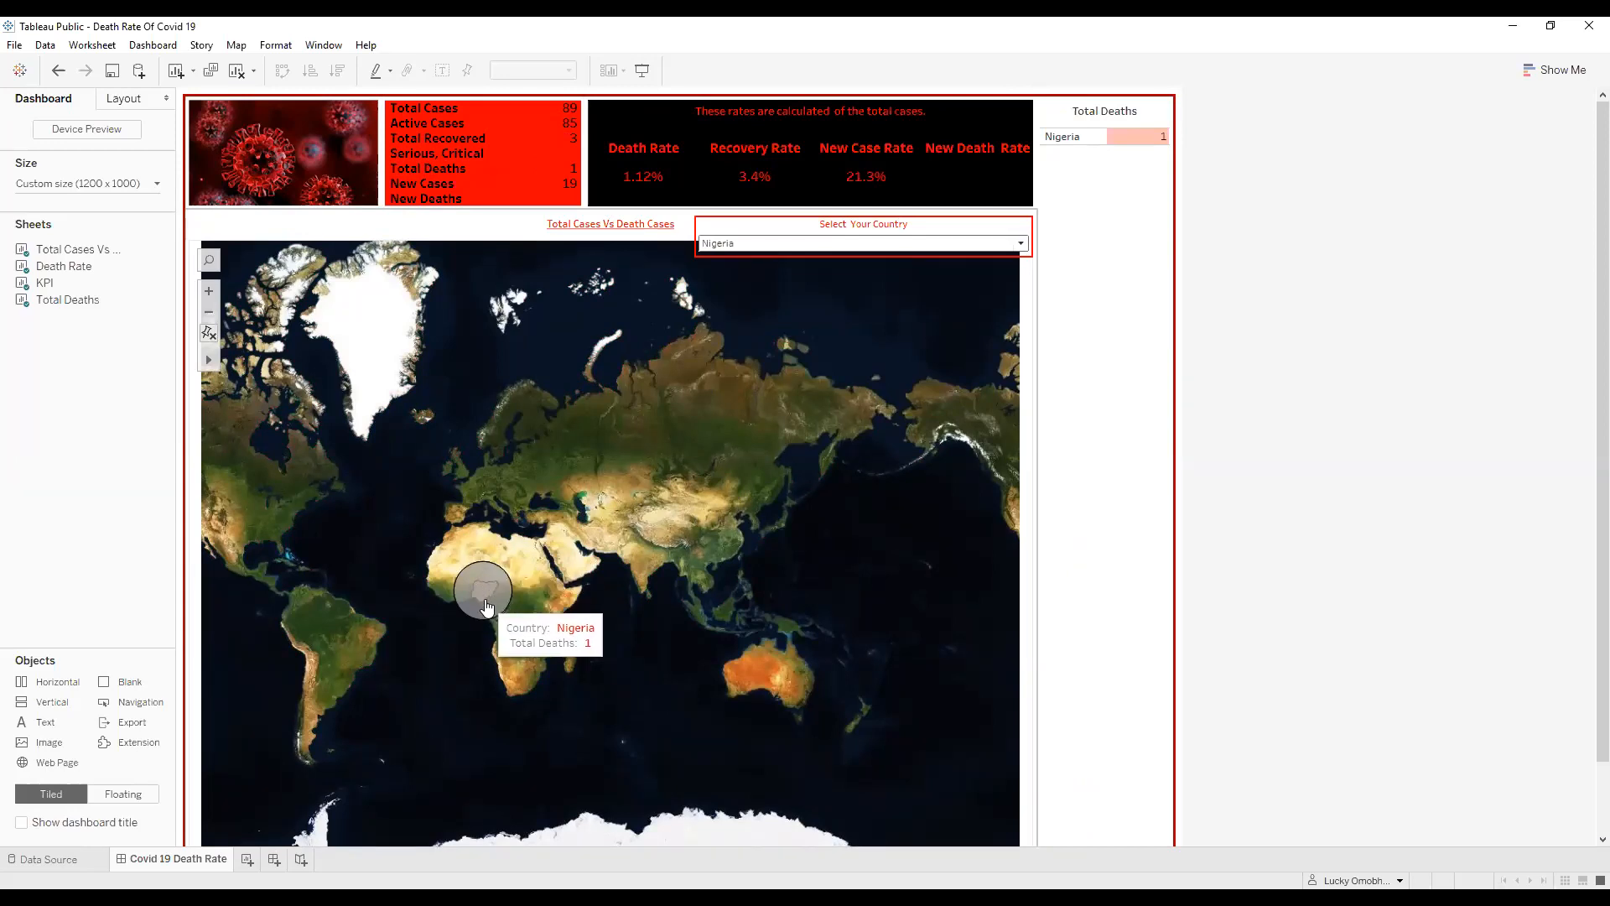
{"action": "scroll", "coordinate": [487, 603], "scroll_direction": "up", "scroll_amount": 4}
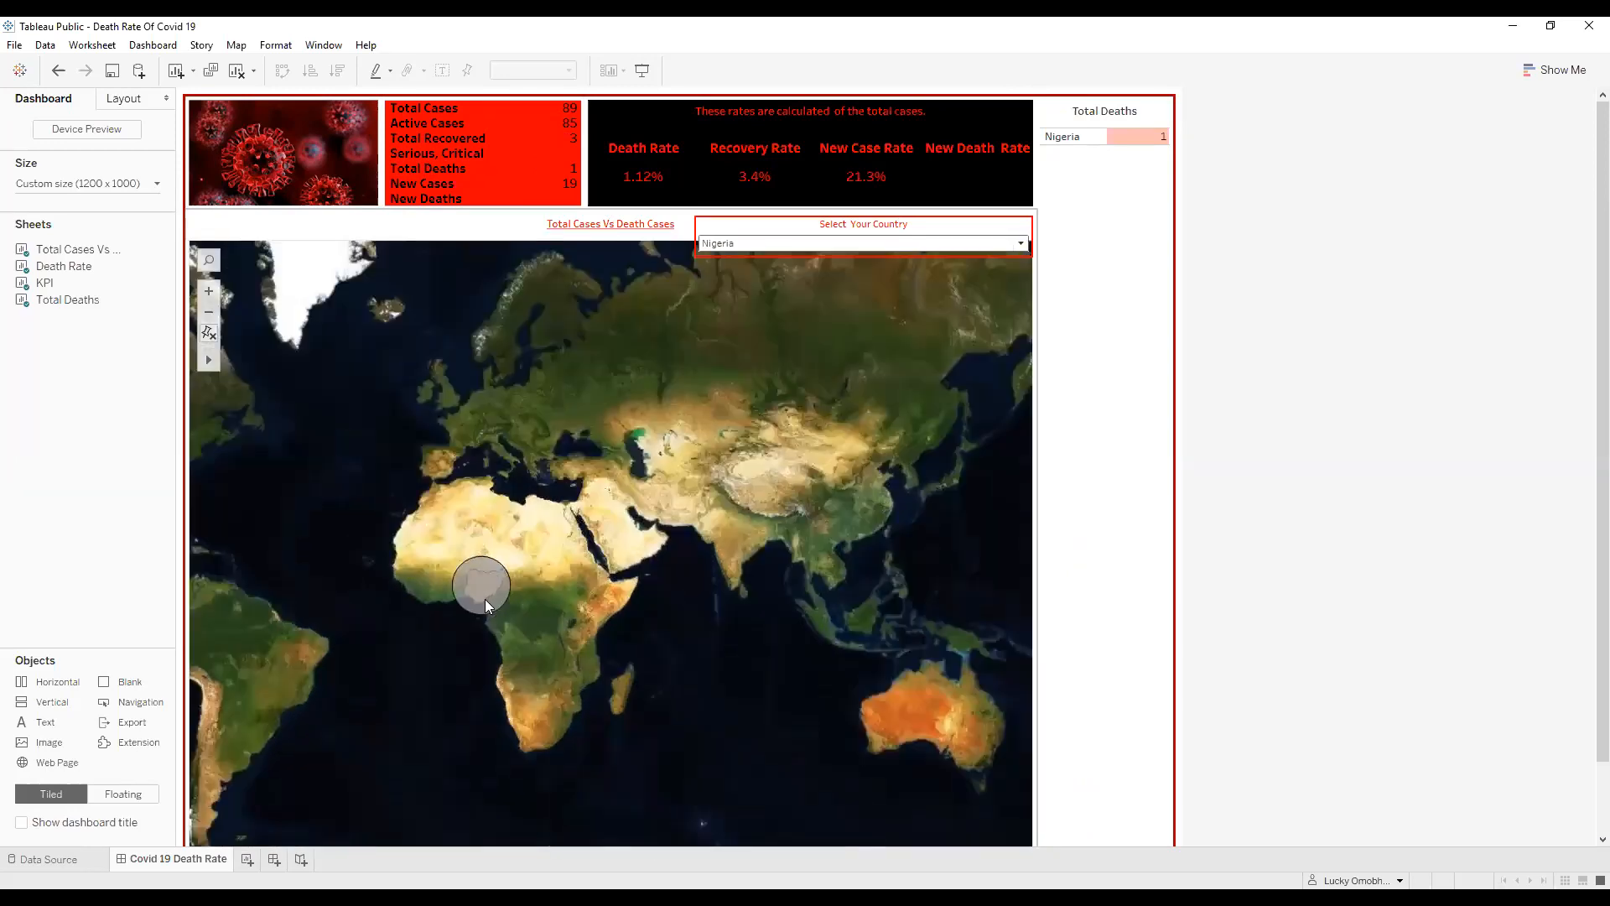
{"action": "scroll", "coordinate": [486, 602], "scroll_direction": "up", "scroll_amount": 1}
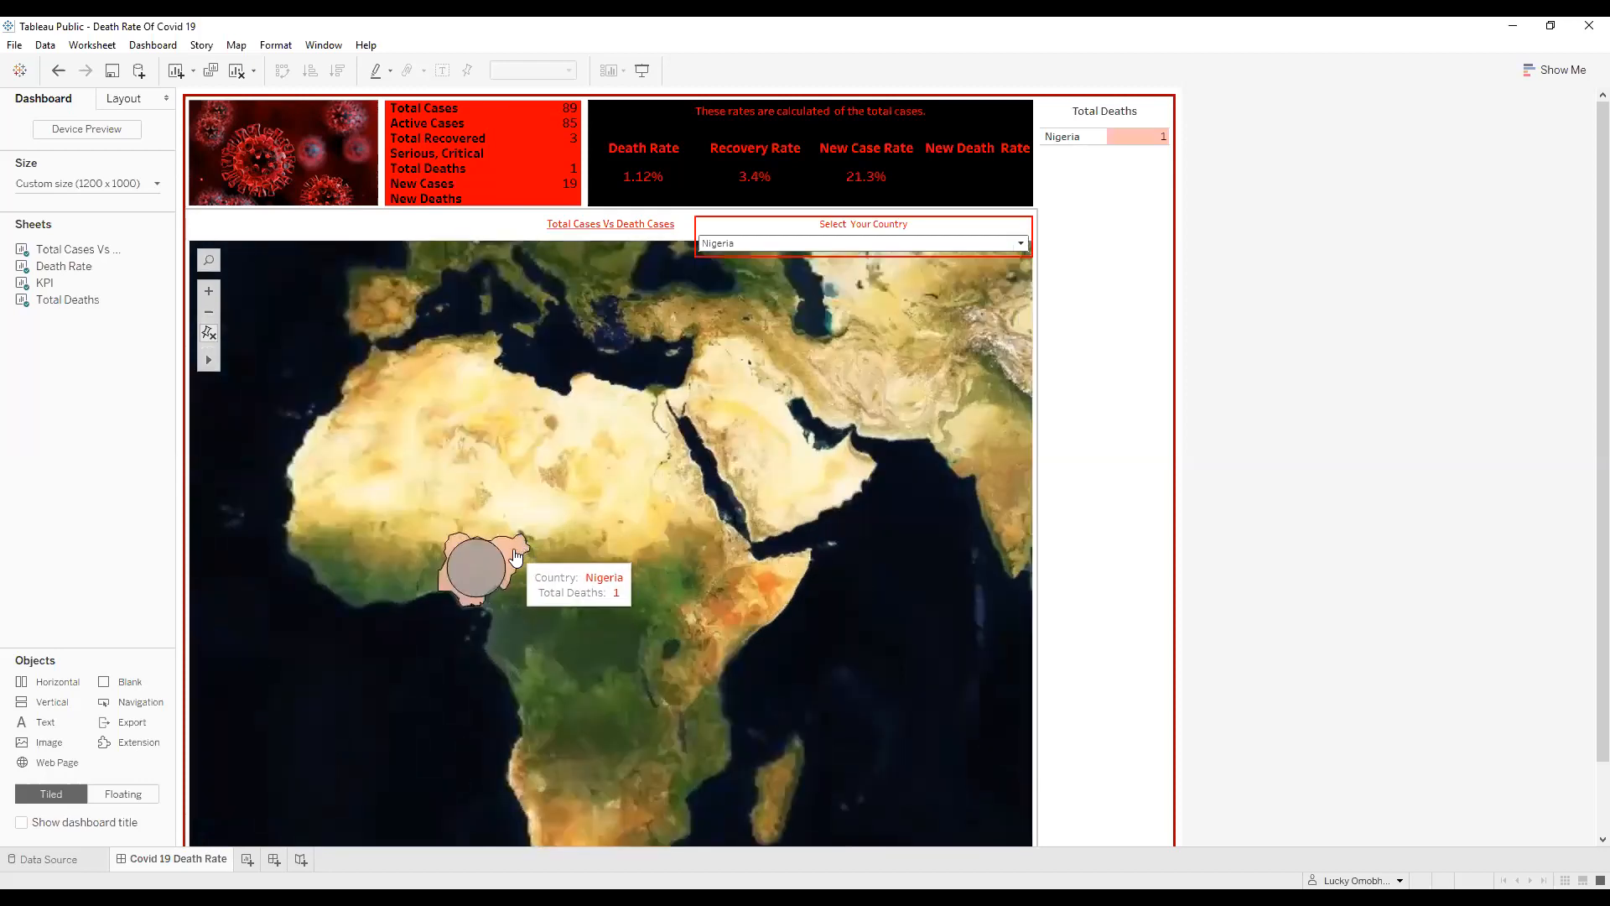
{"action": "mouse_move", "coordinate": [513, 561]}
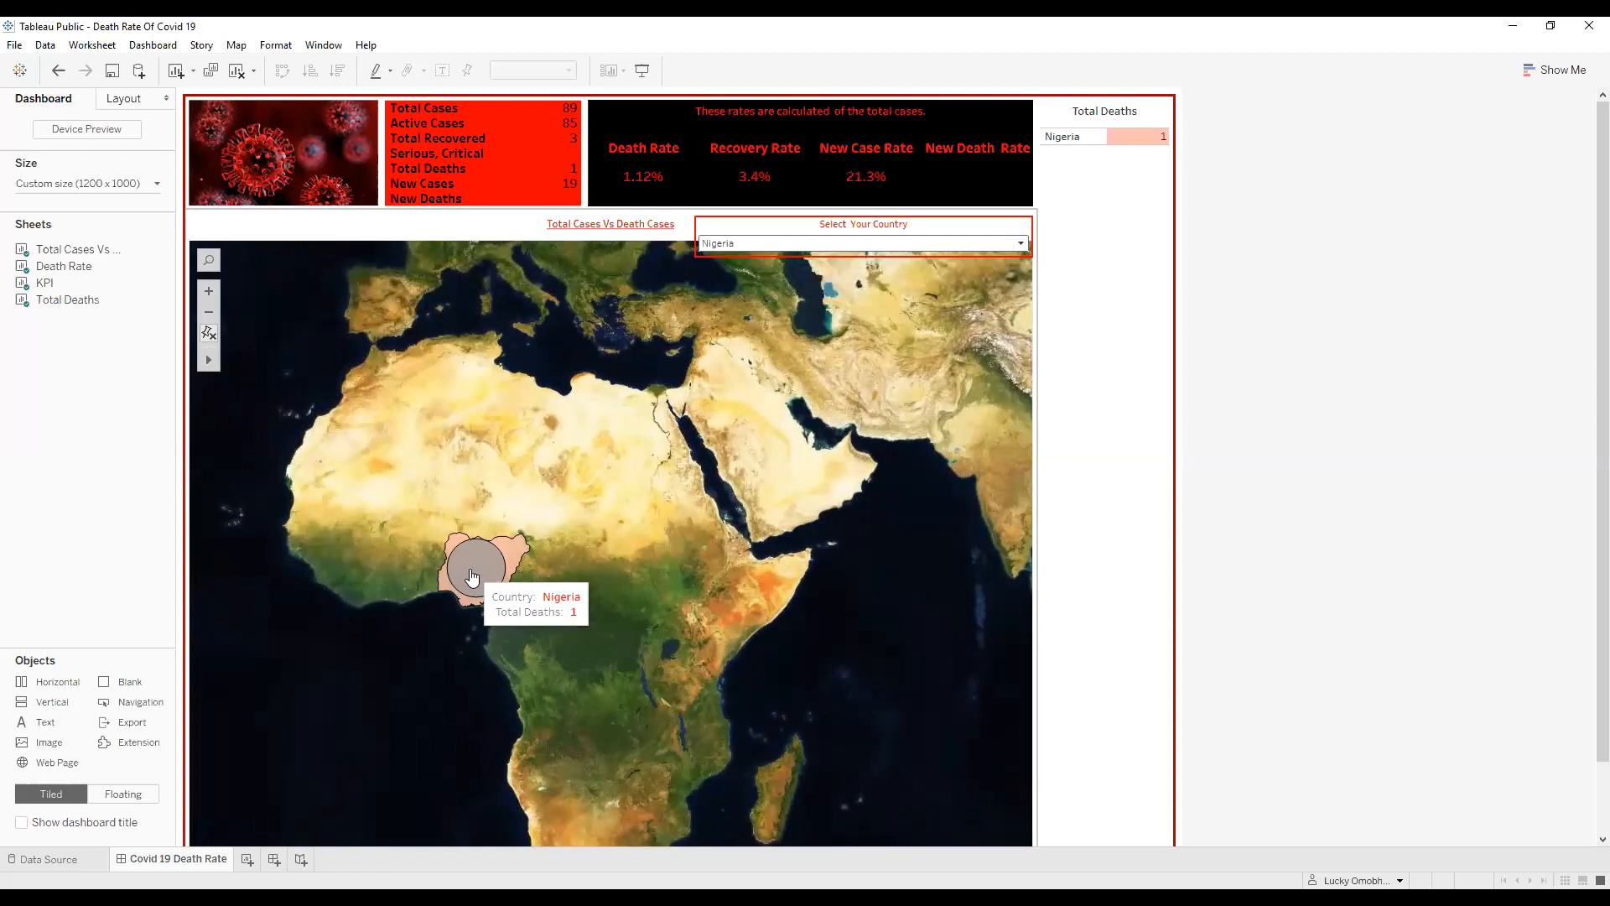
{"action": "mouse_move", "coordinate": [736, 183]}
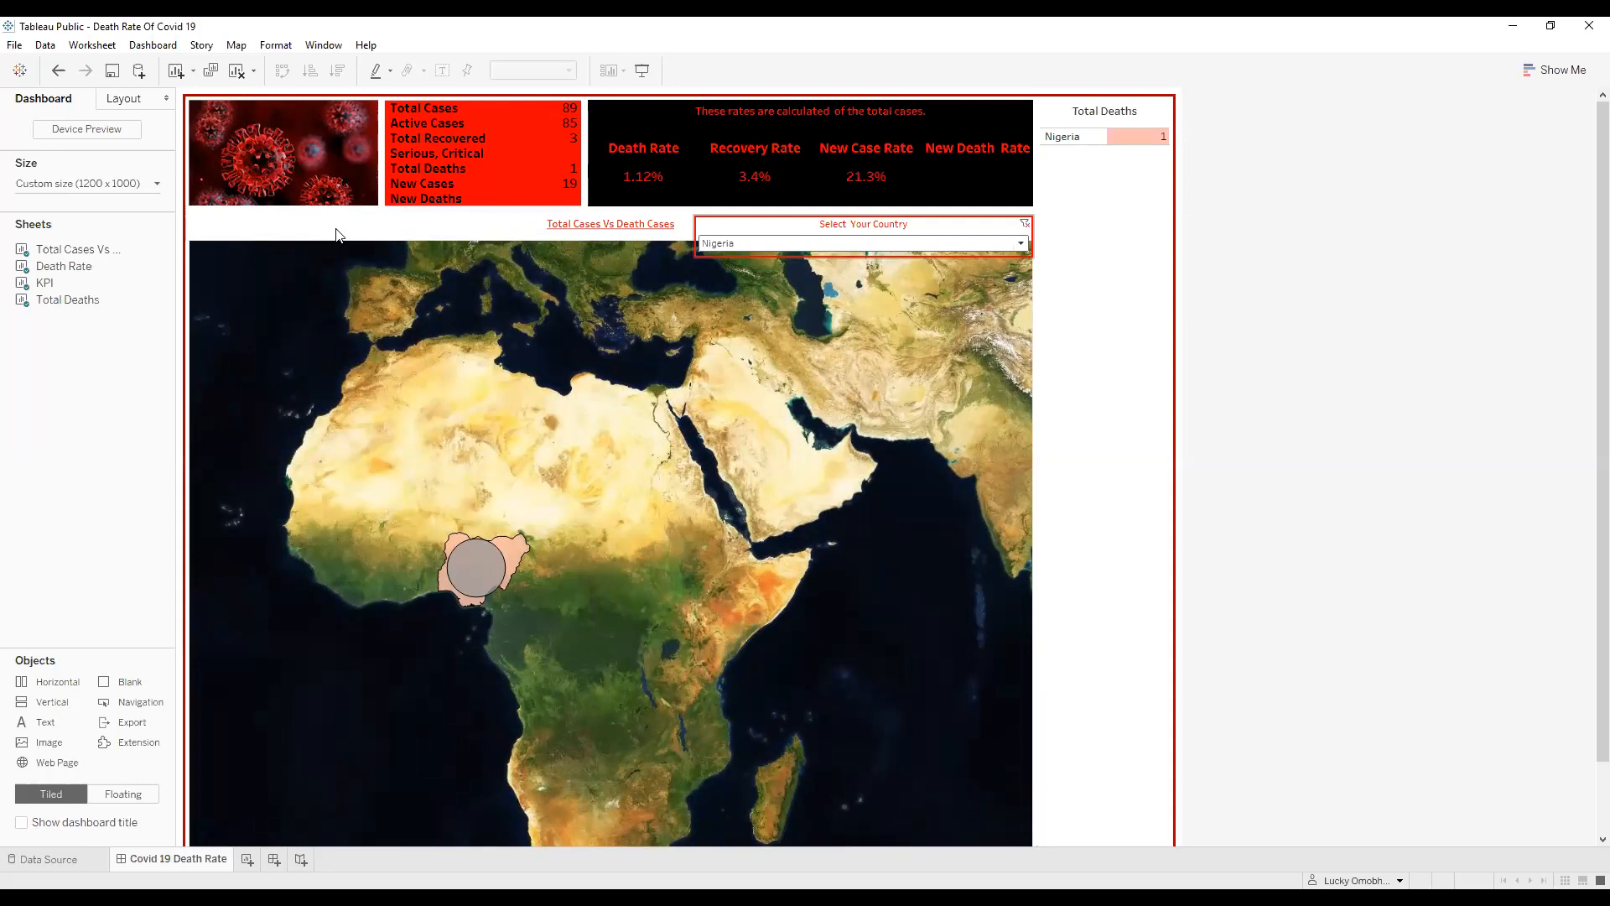
{"action": "scroll", "coordinate": [800, 362], "scroll_direction": "down", "scroll_amount": 3}
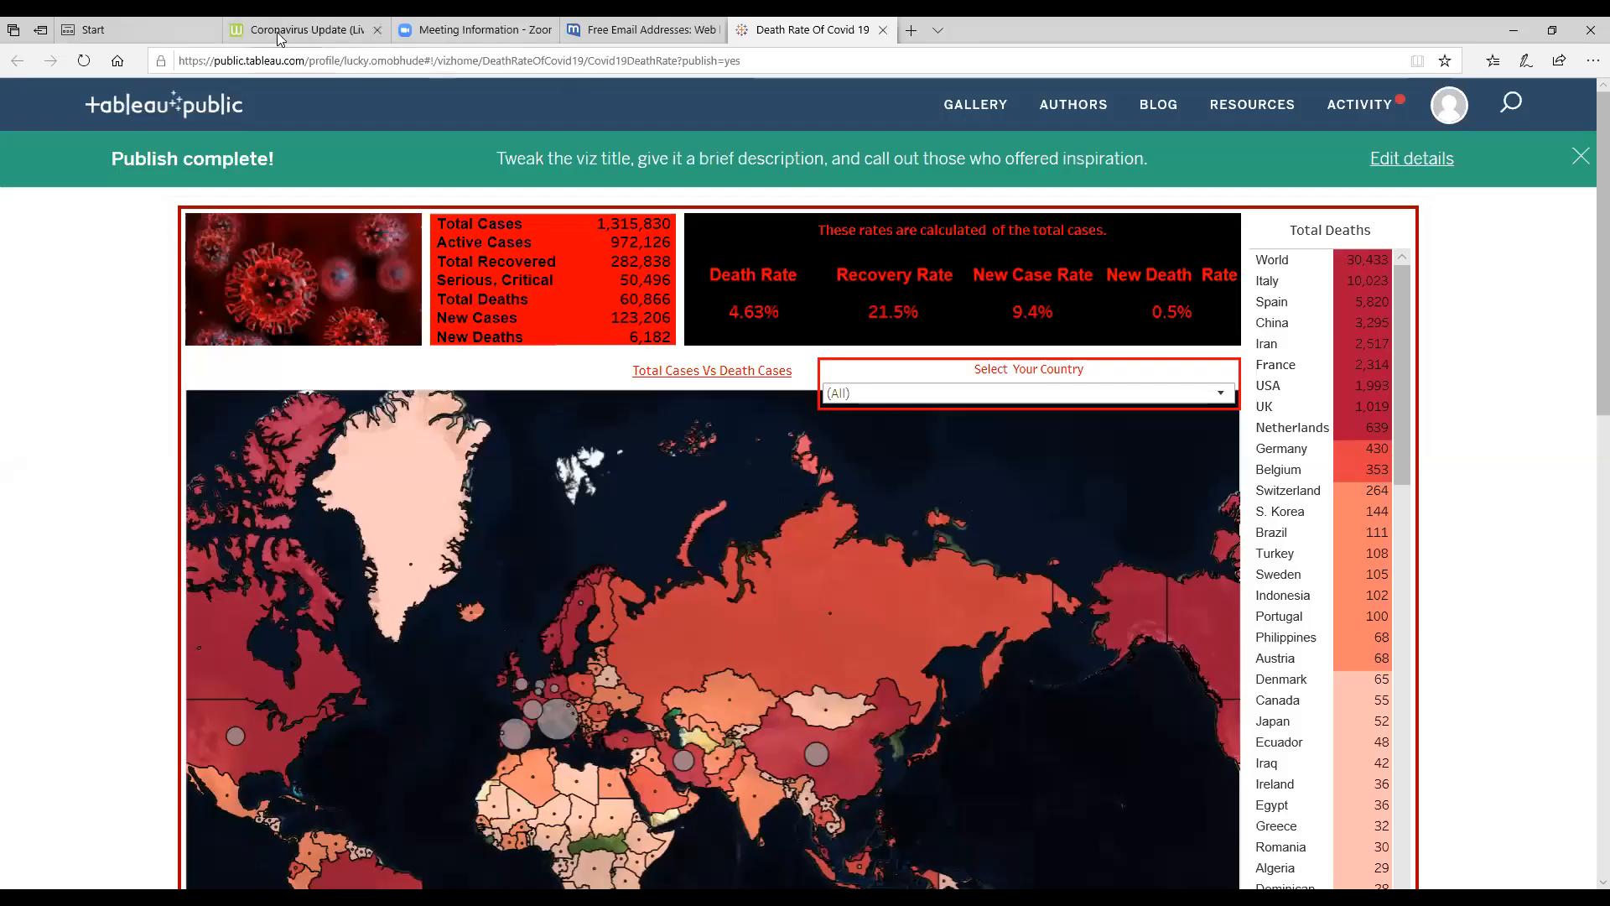
Examine the country table on the Worldometers coronavirus page, highlight its first rows from Afghanistan, and return to the published Covid 19 dashboard page.
{"action": "left_click", "coordinate": [280, 35]}
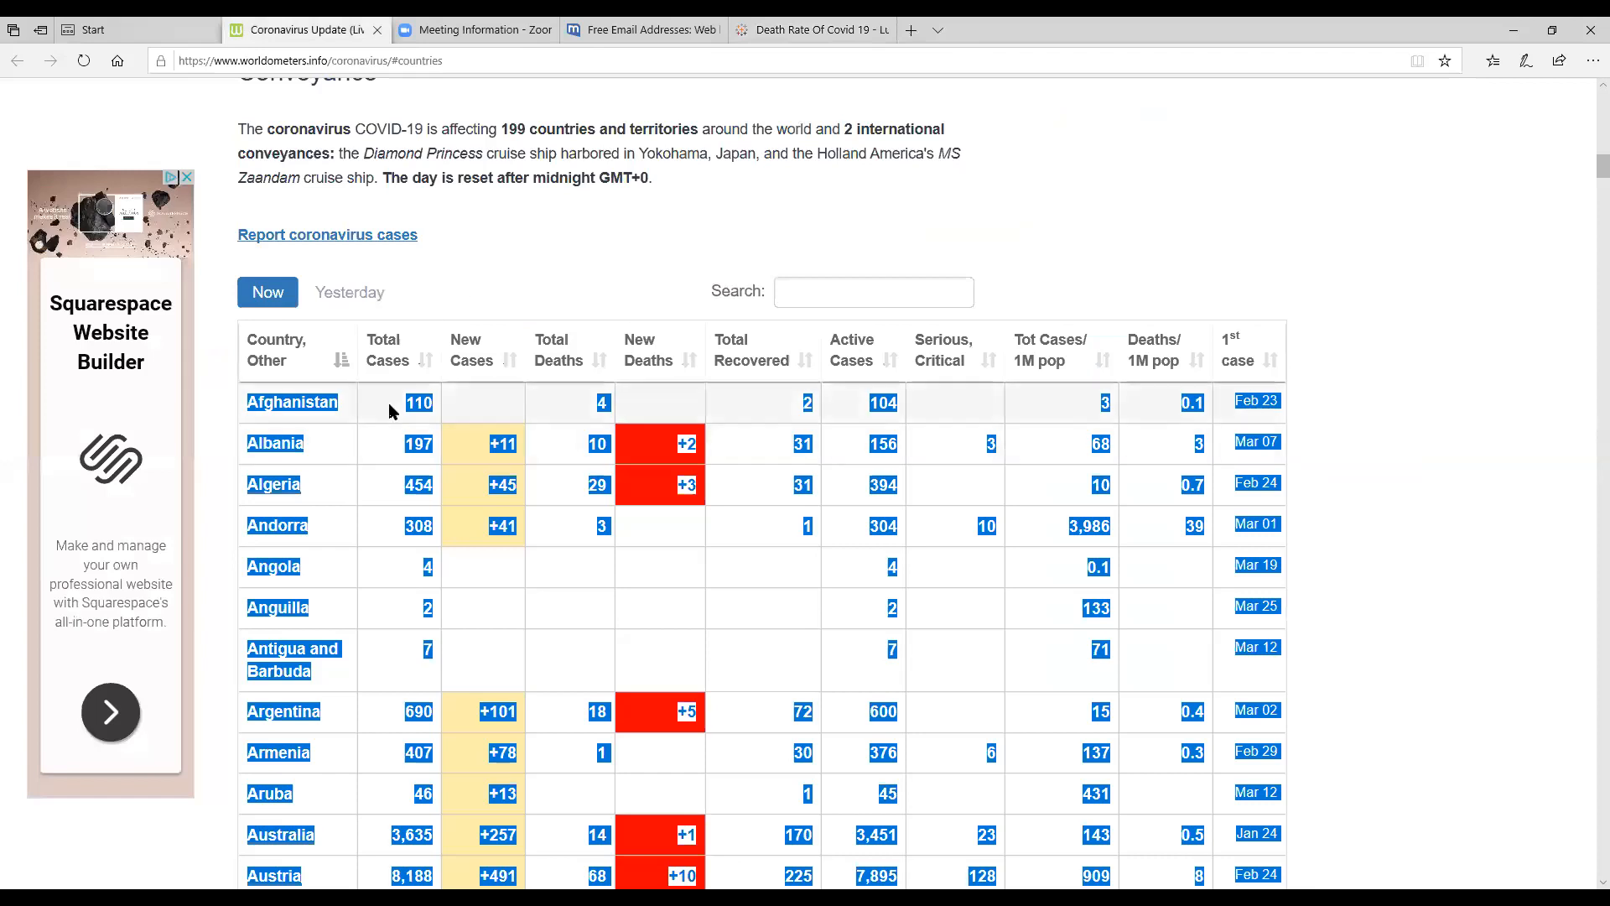
{"action": "left_click", "coordinate": [335, 395]}
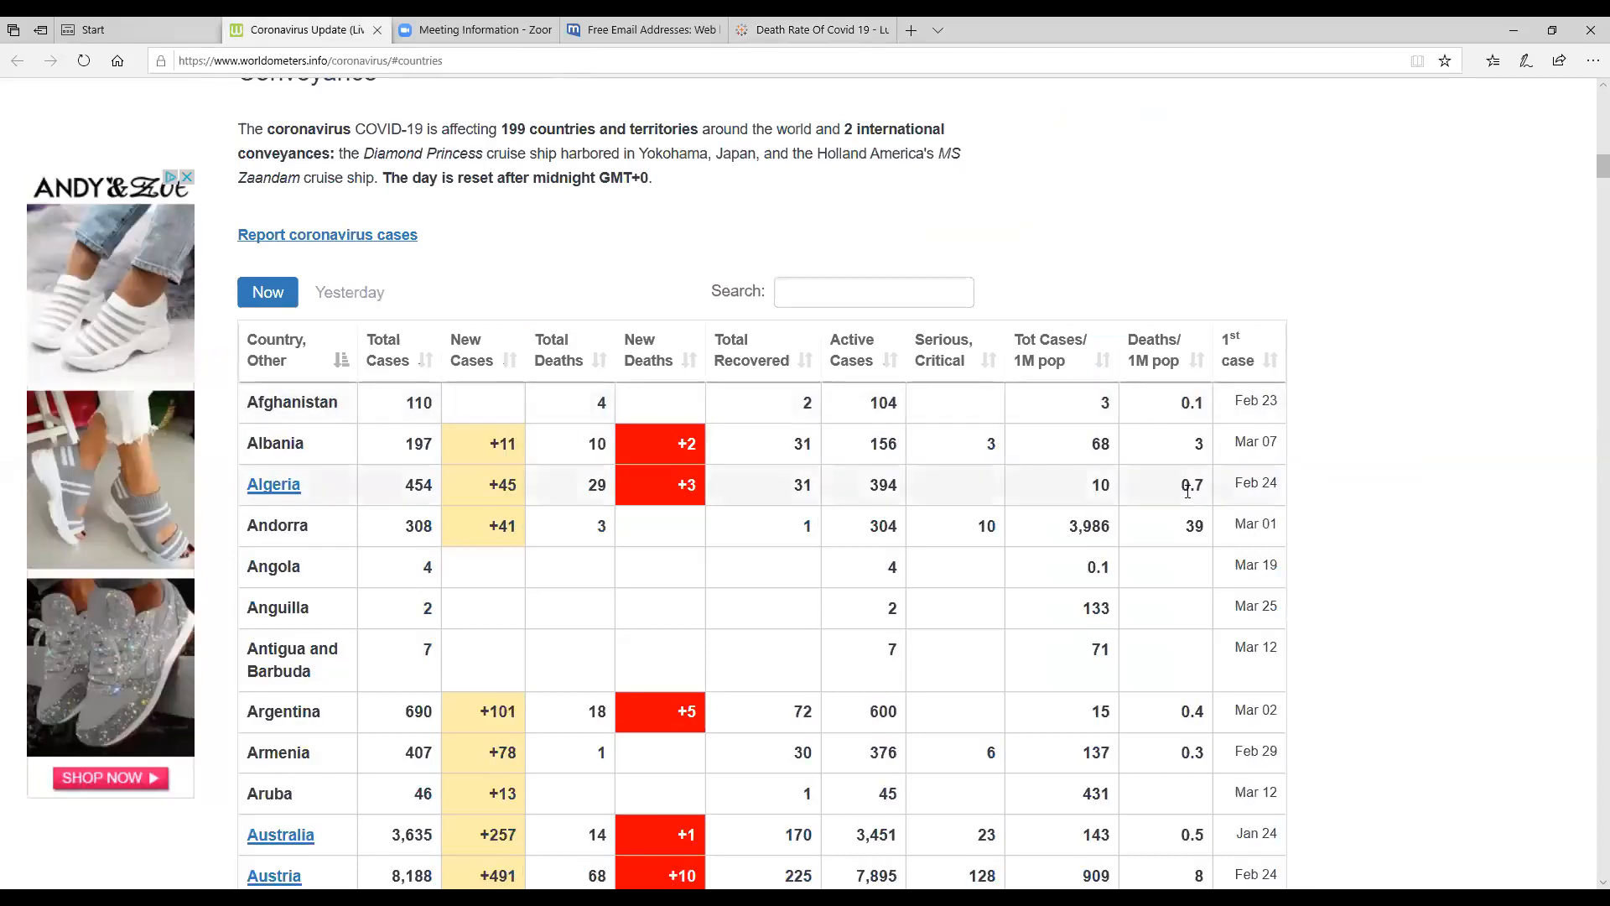
{"action": "left_click_drag", "start_coordinate": [248, 399], "coordinate": [607, 658]}
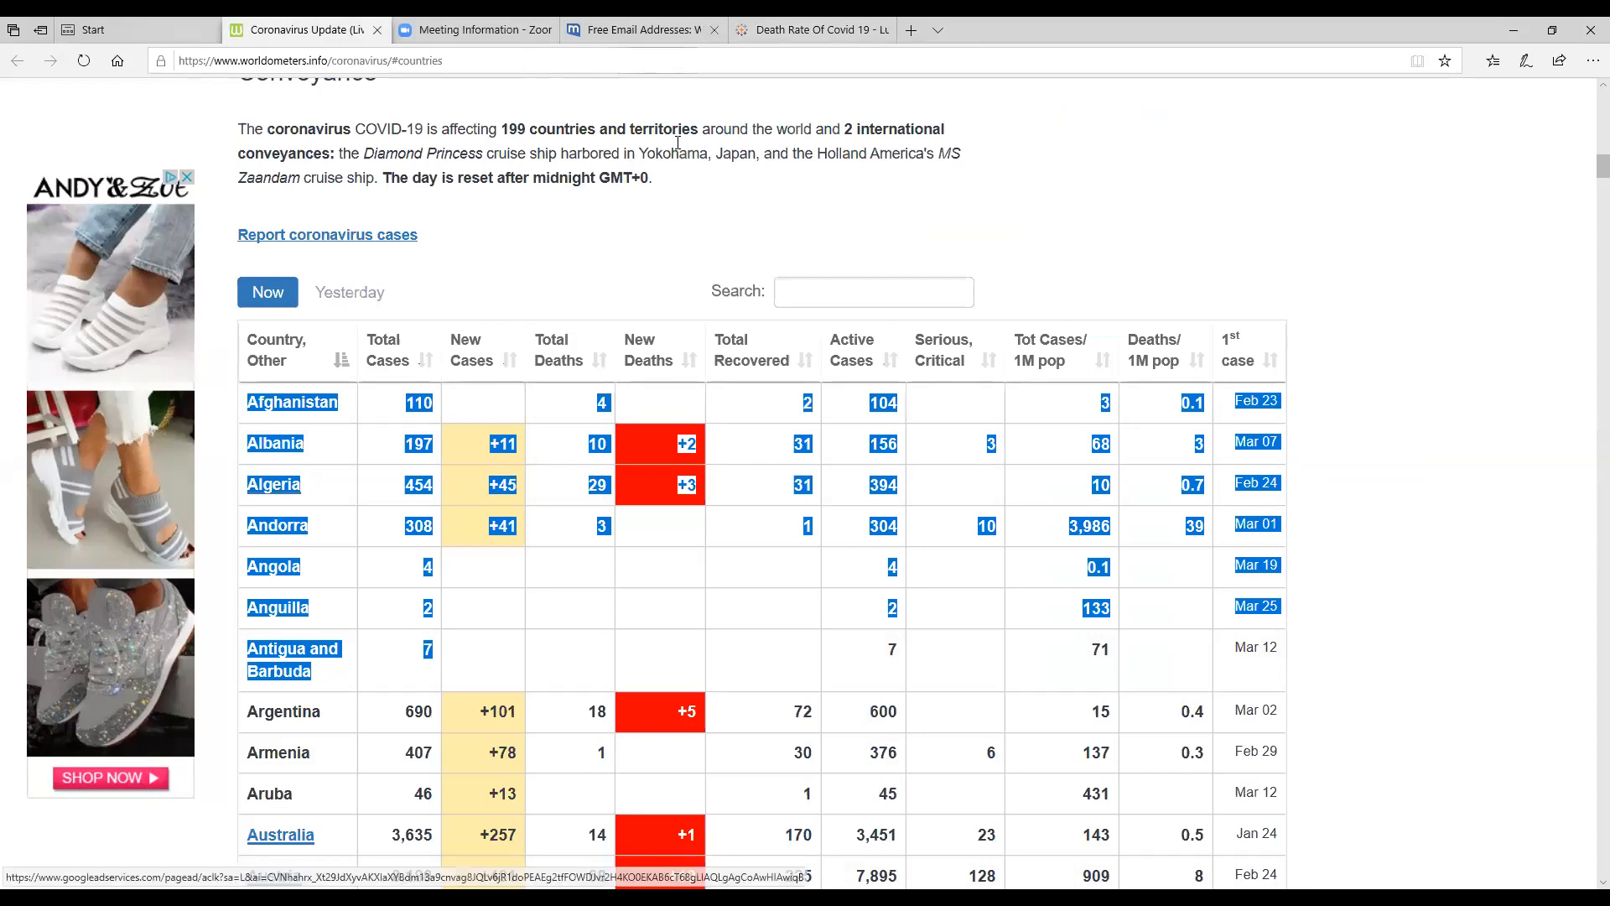
{"action": "left_click", "coordinate": [805, 38]}
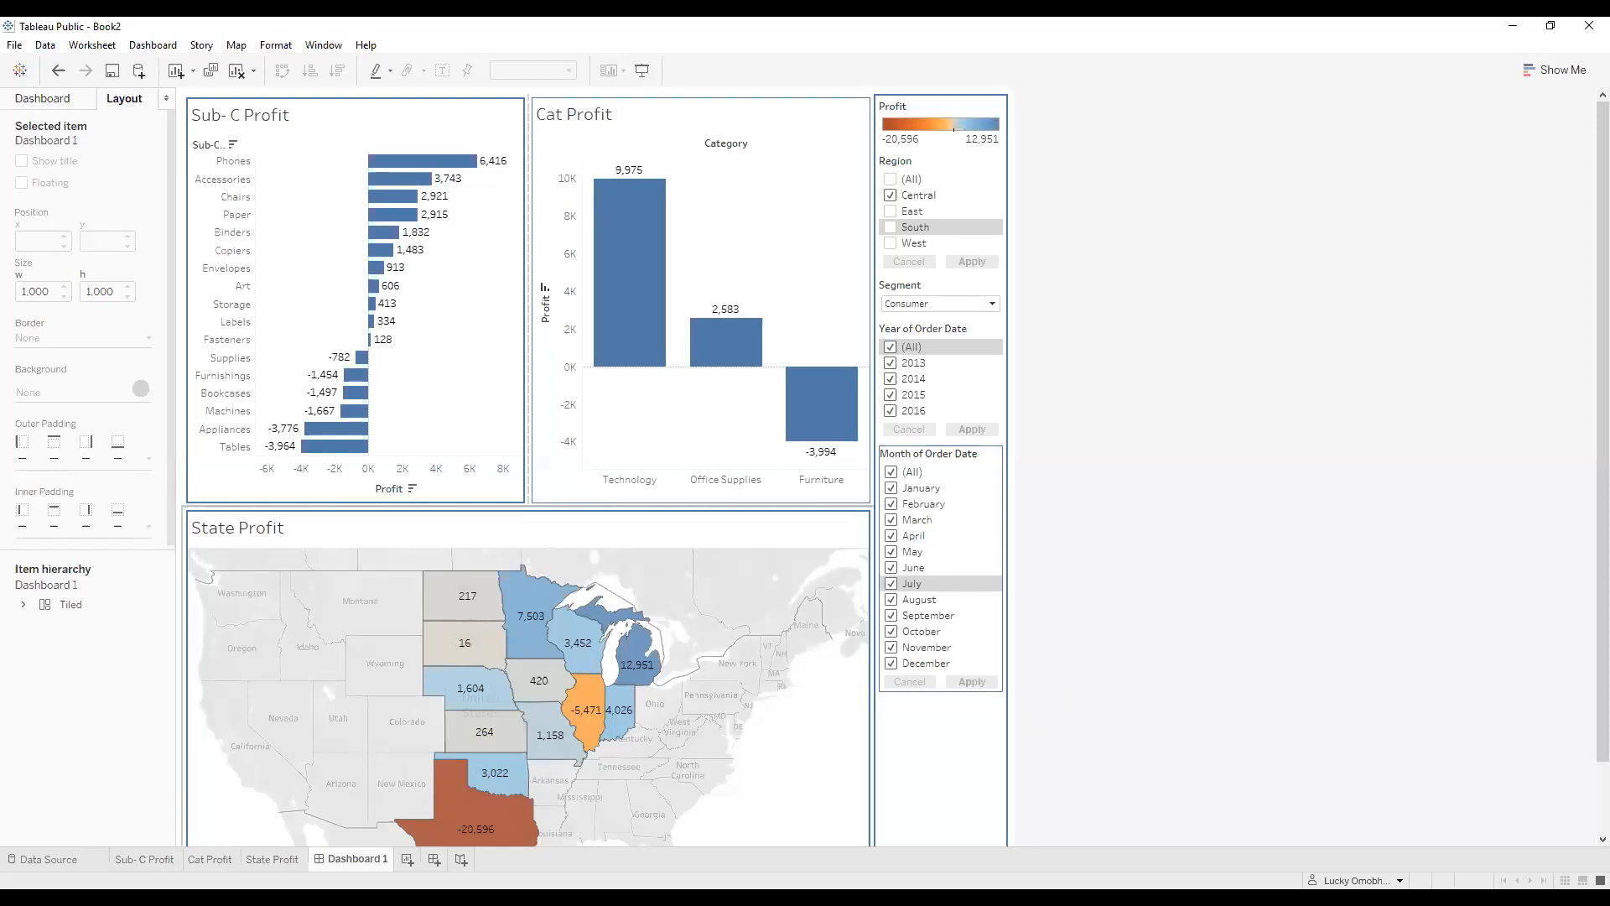
Add a new blank worksheet to the Book2 workbook in Tableau Public.
{"action": "mouse_move", "coordinate": [348, 871]}
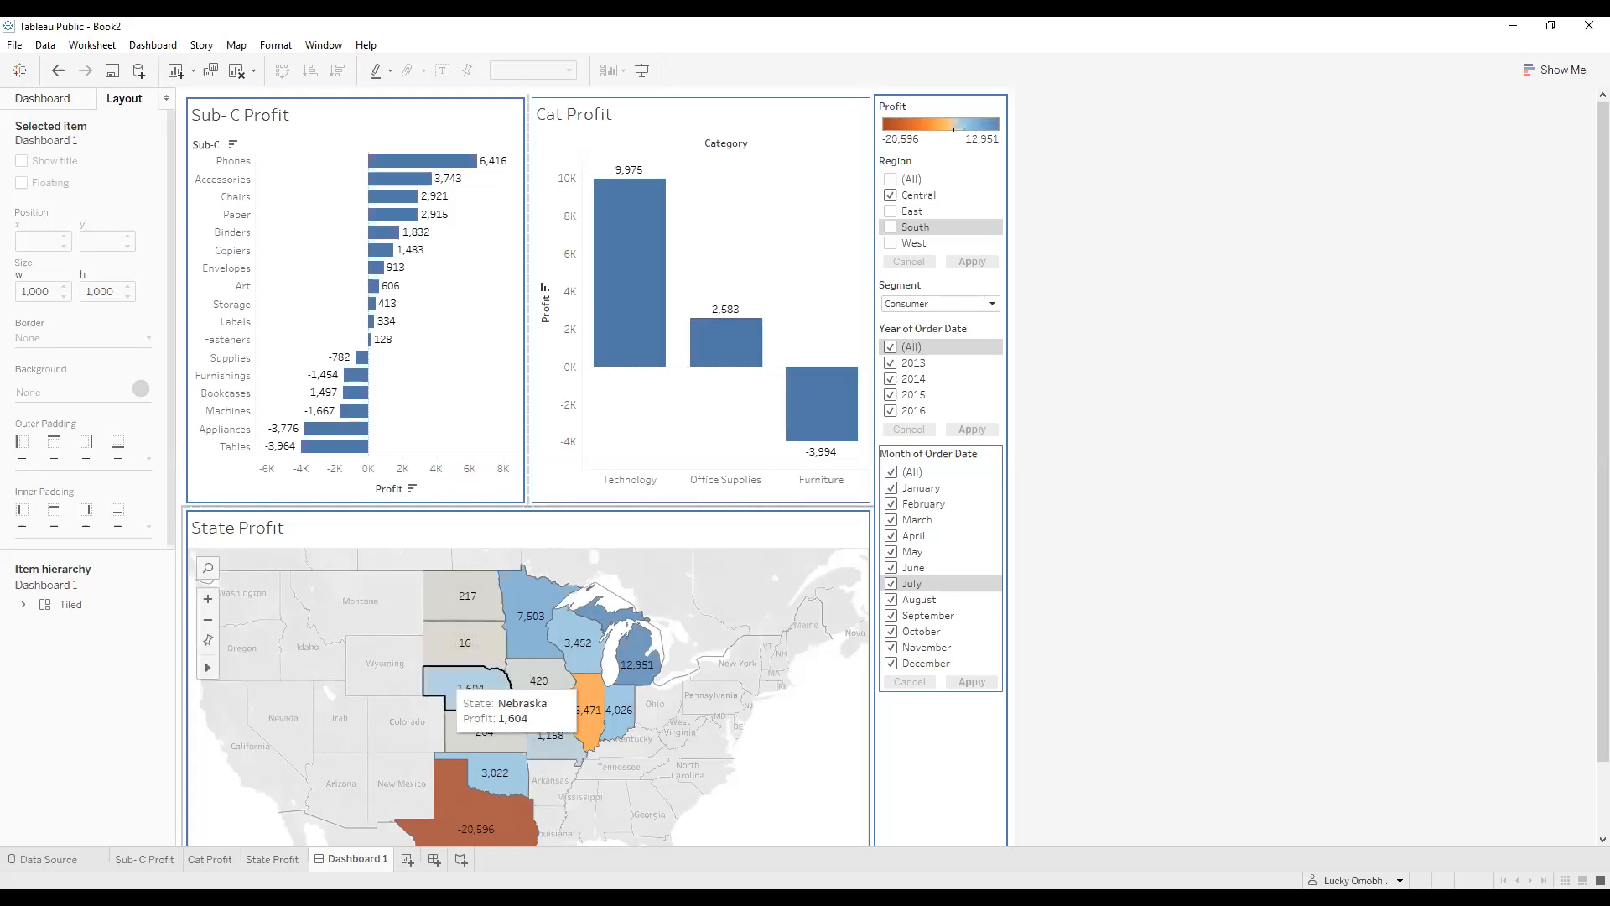
{"action": "left_click", "coordinate": [406, 861]}
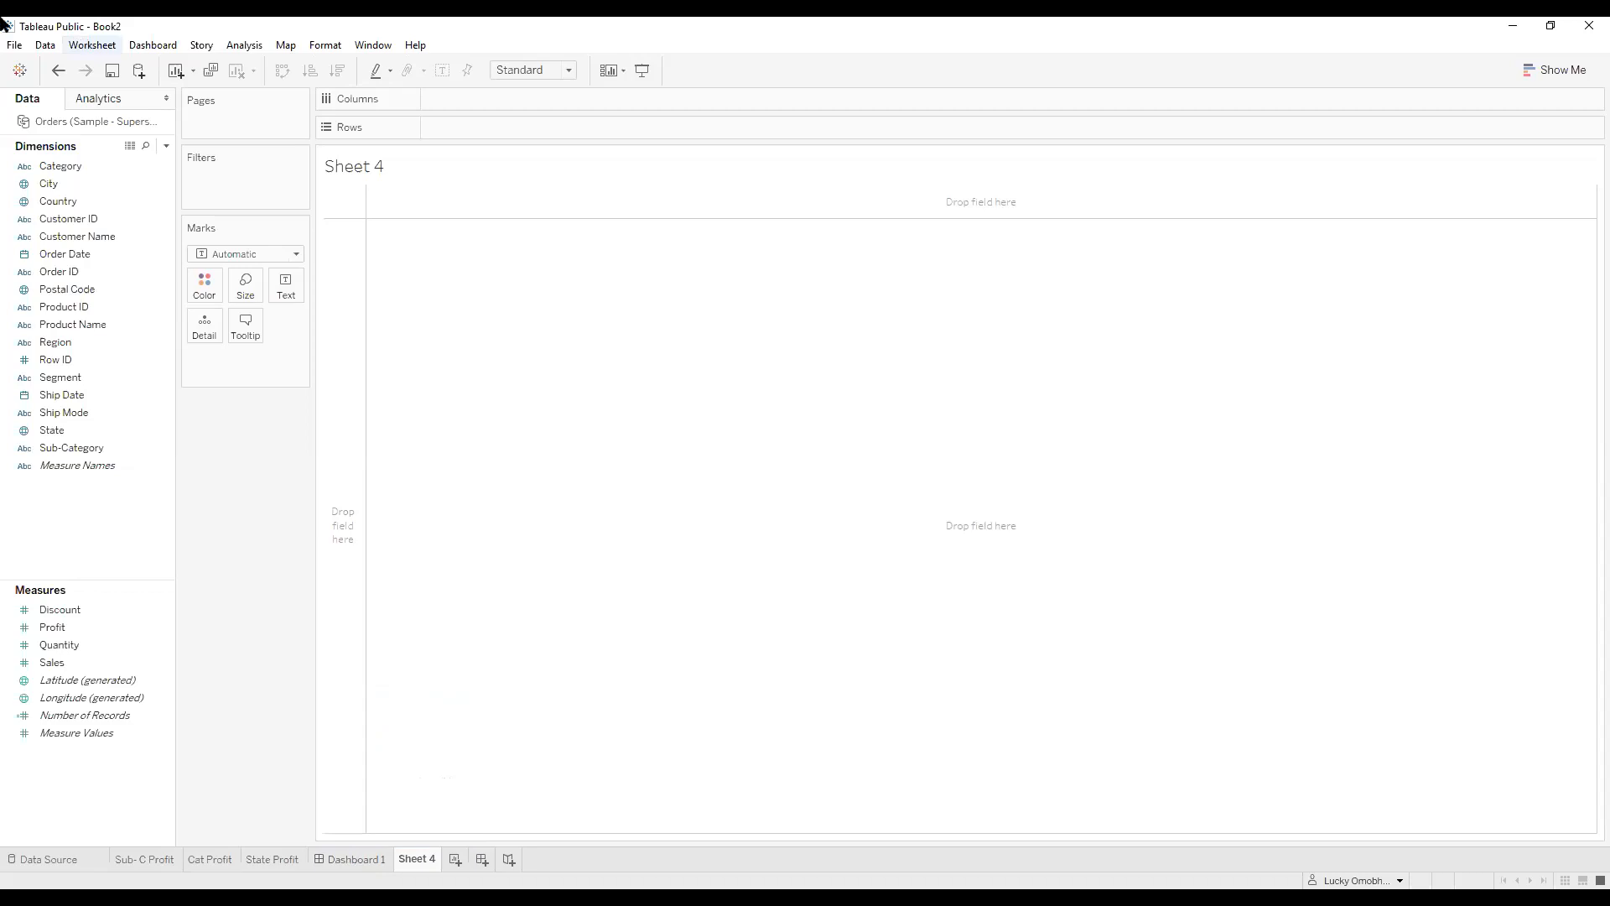
{"action": "left_click_drag", "start_coordinate": [77, 165], "coordinate": [164, 149]}
{"action": "left_click", "coordinate": [165, 146]}
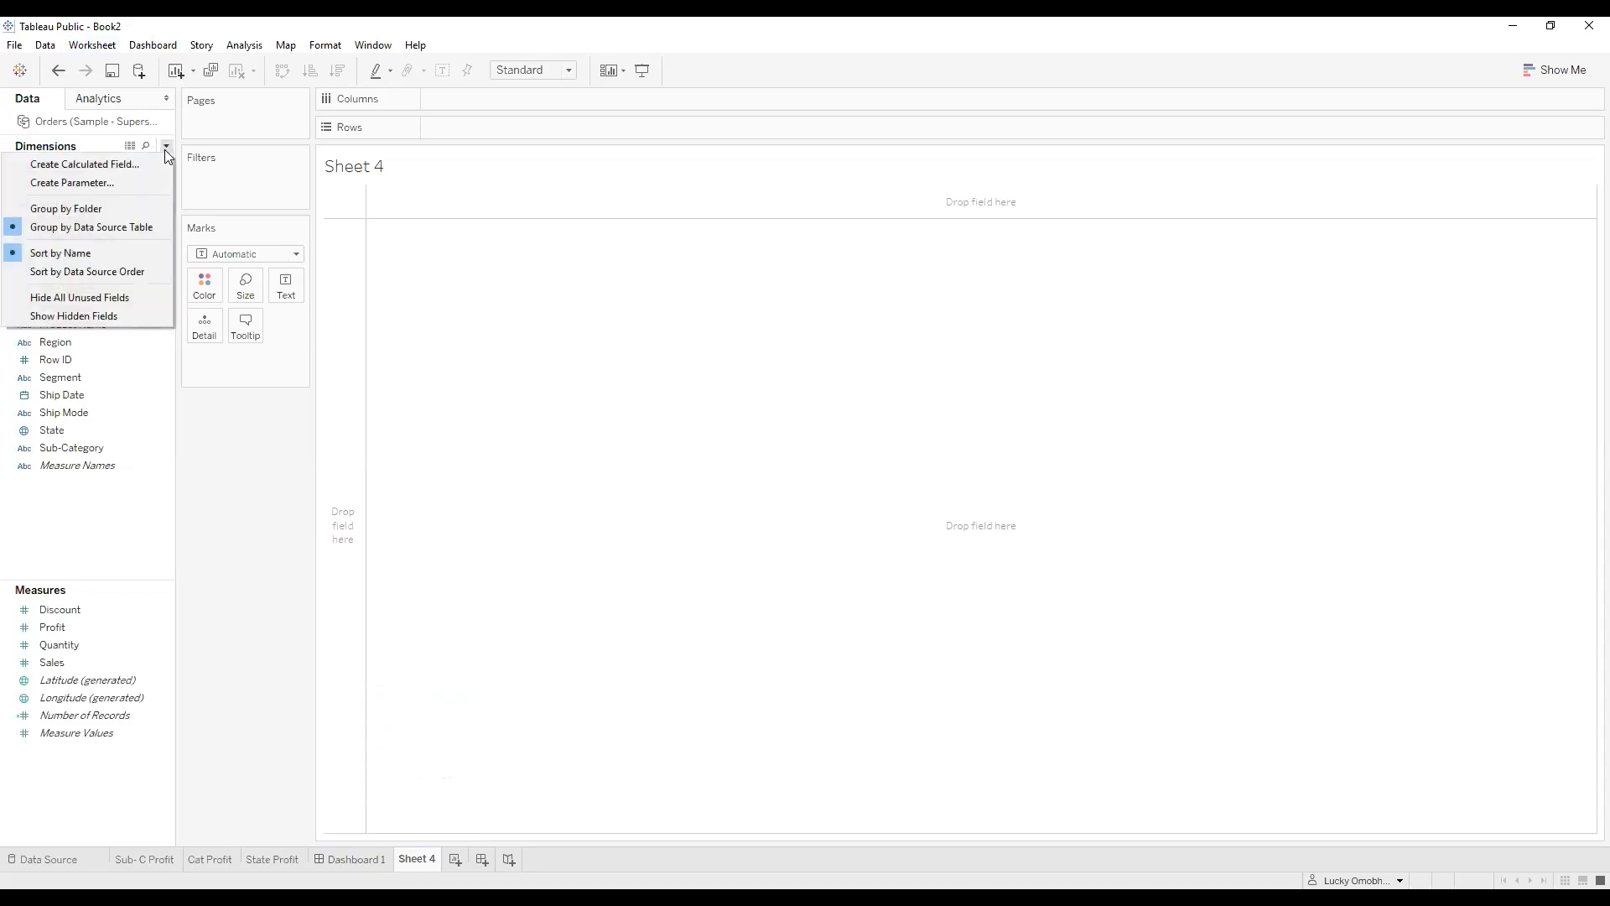
{"action": "left_click", "coordinate": [113, 164]}
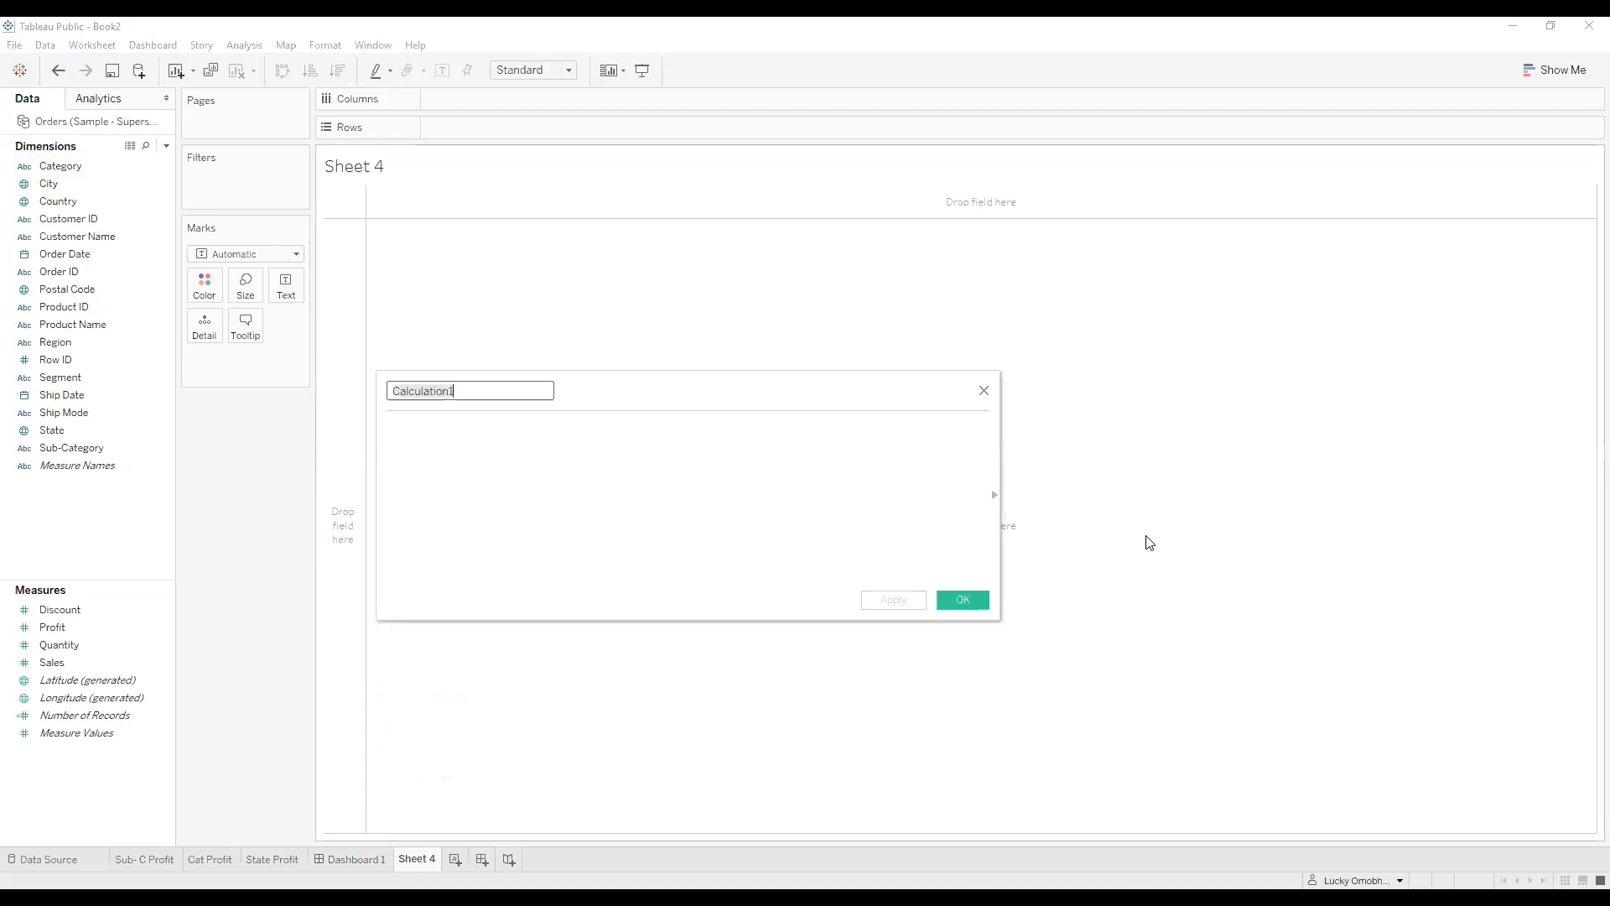
{"action": "left_click", "coordinate": [64, 411]}
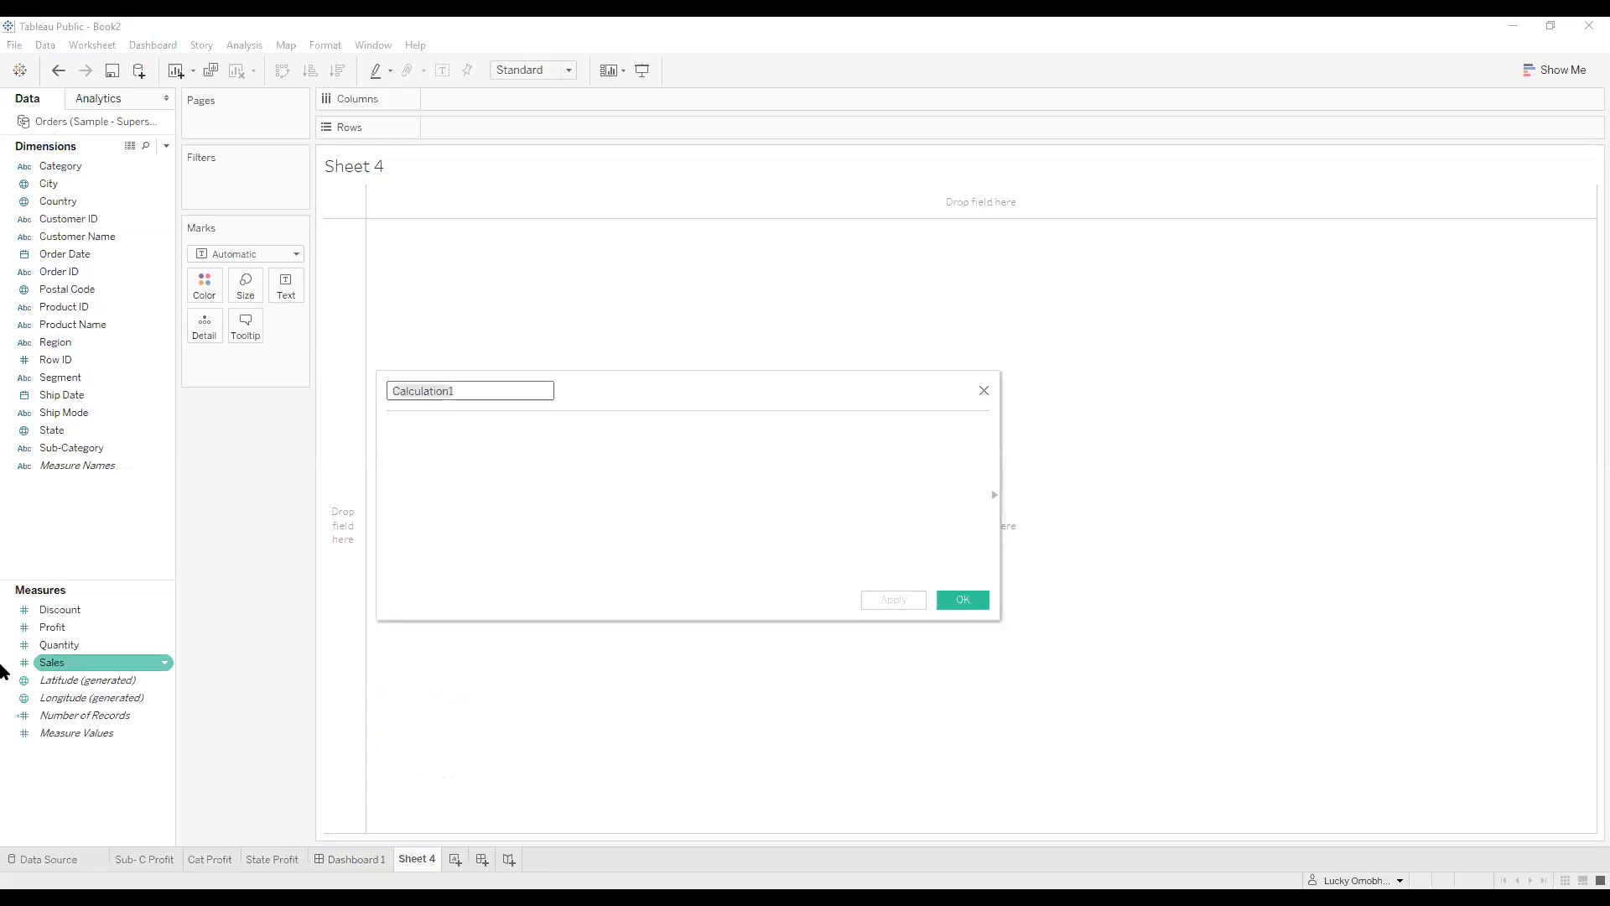
{"action": "left_click", "coordinate": [983, 391]}
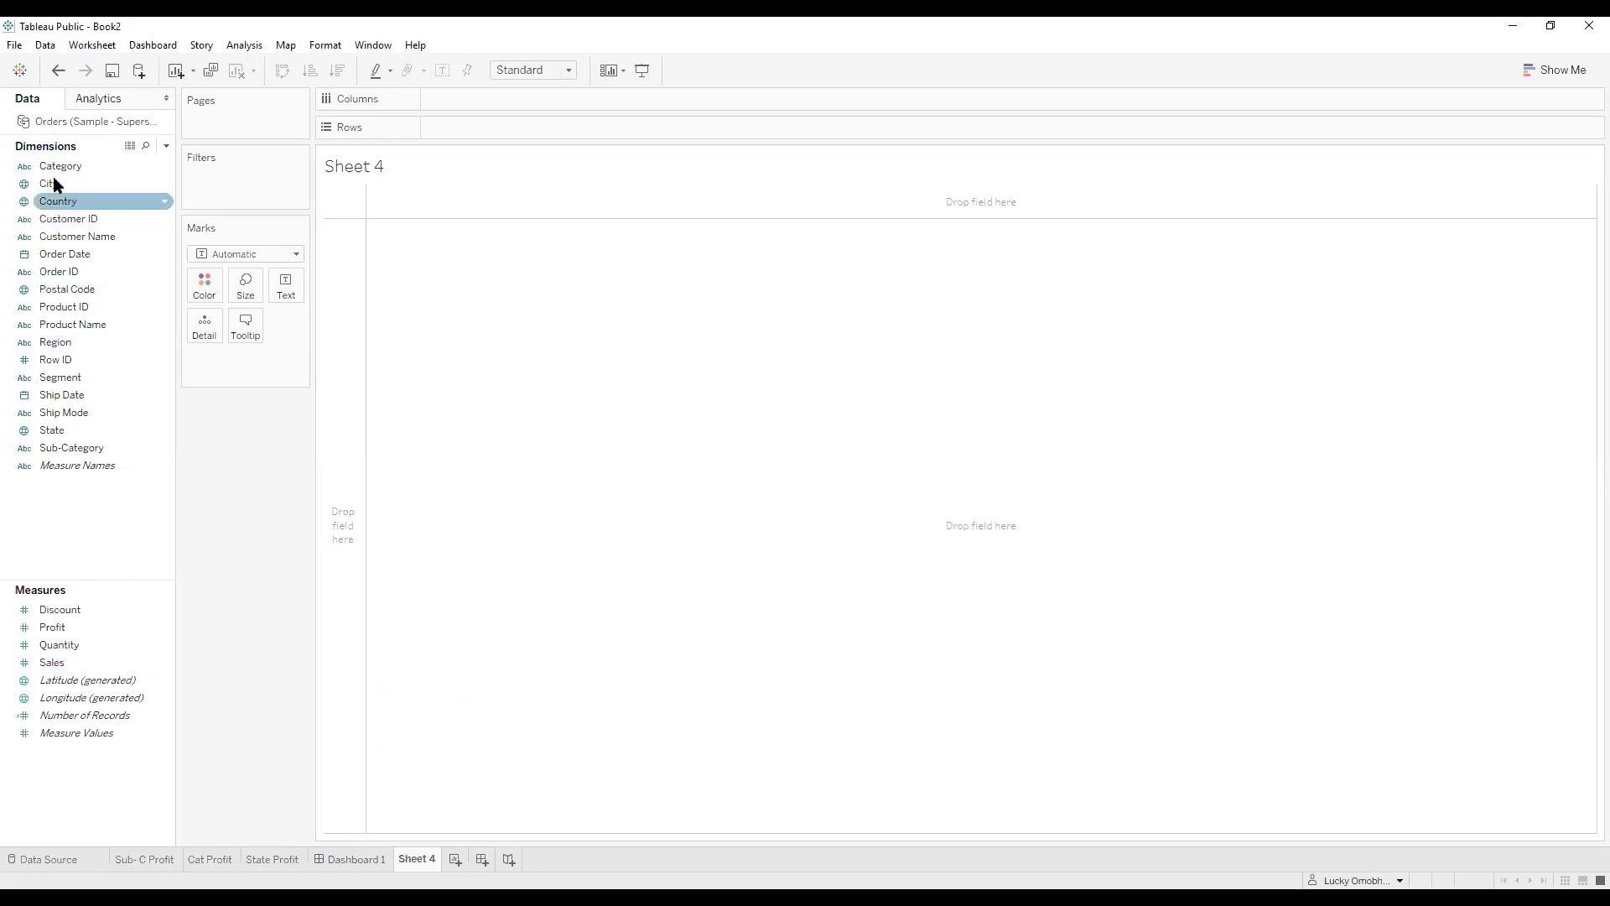
Build a text table with Category as rows and Sales and Profit as separate measure columns.
{"action": "left_click_drag", "start_coordinate": [56, 174], "coordinate": [443, 128]}
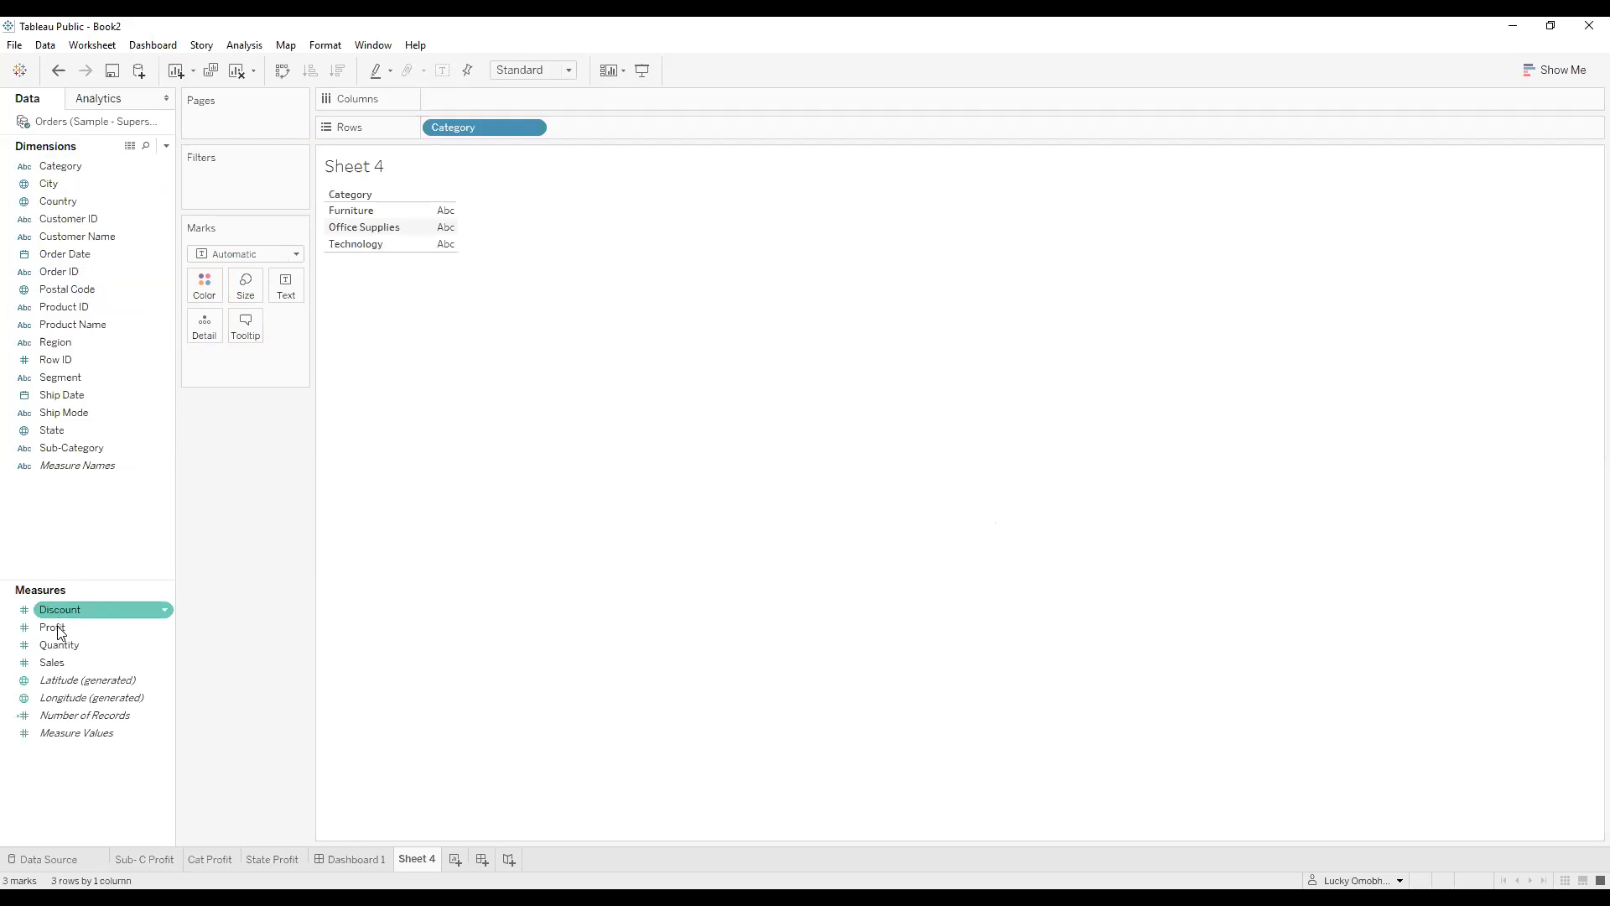
{"action": "left_click_drag", "start_coordinate": [53, 671], "coordinate": [286, 294]}
{"action": "left_click_drag", "start_coordinate": [55, 627], "coordinate": [280, 293]}
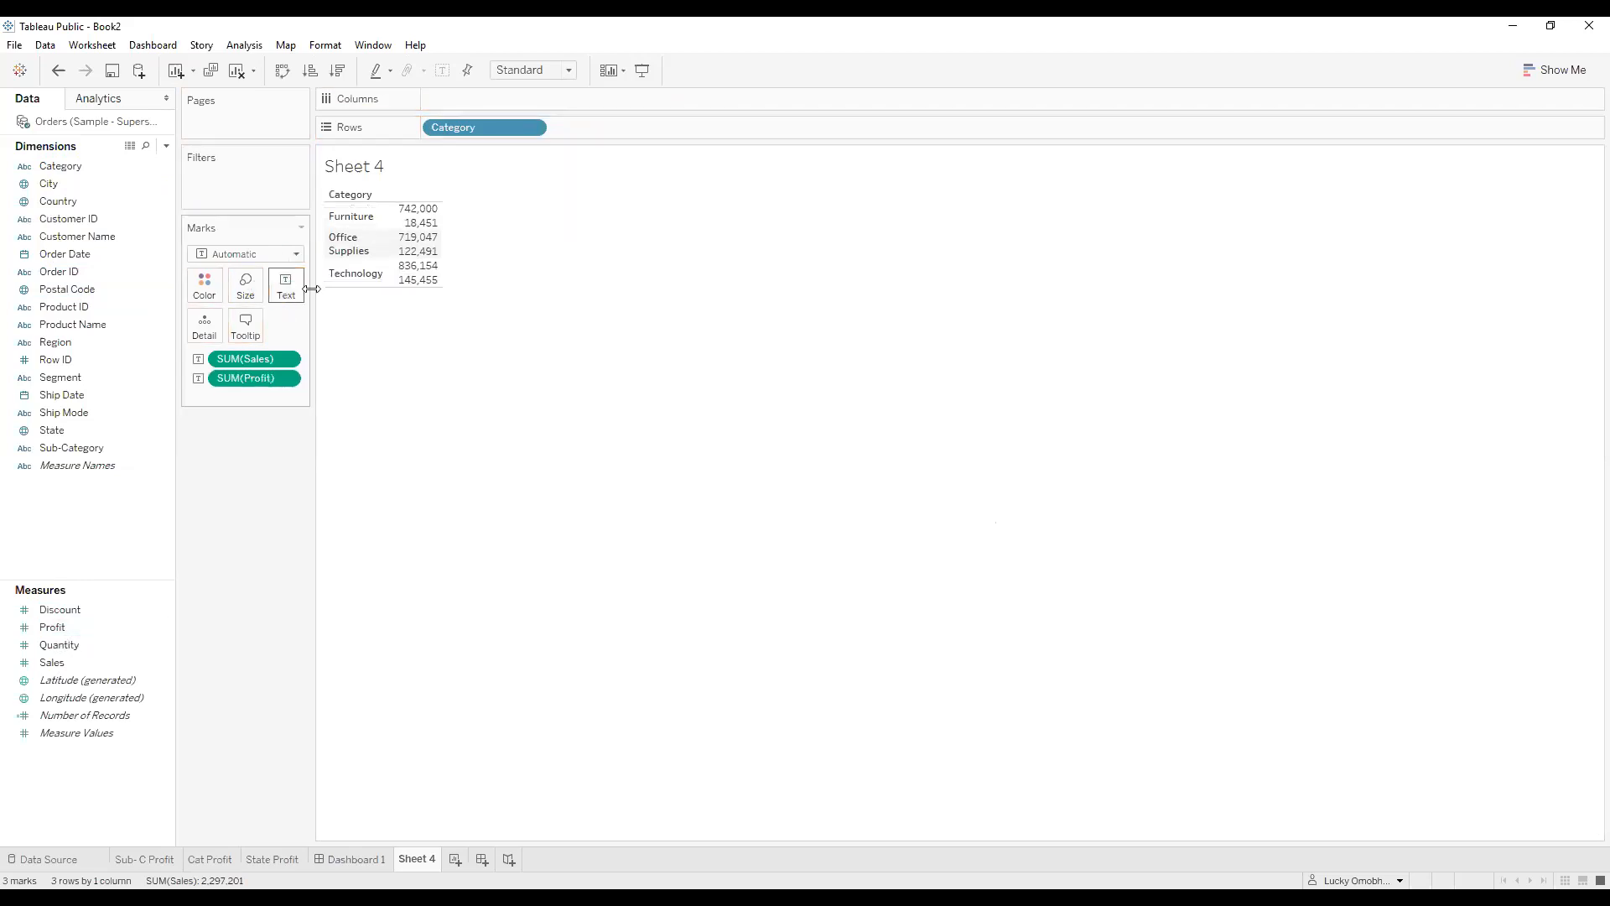
{"action": "left_click", "coordinate": [1545, 72]}
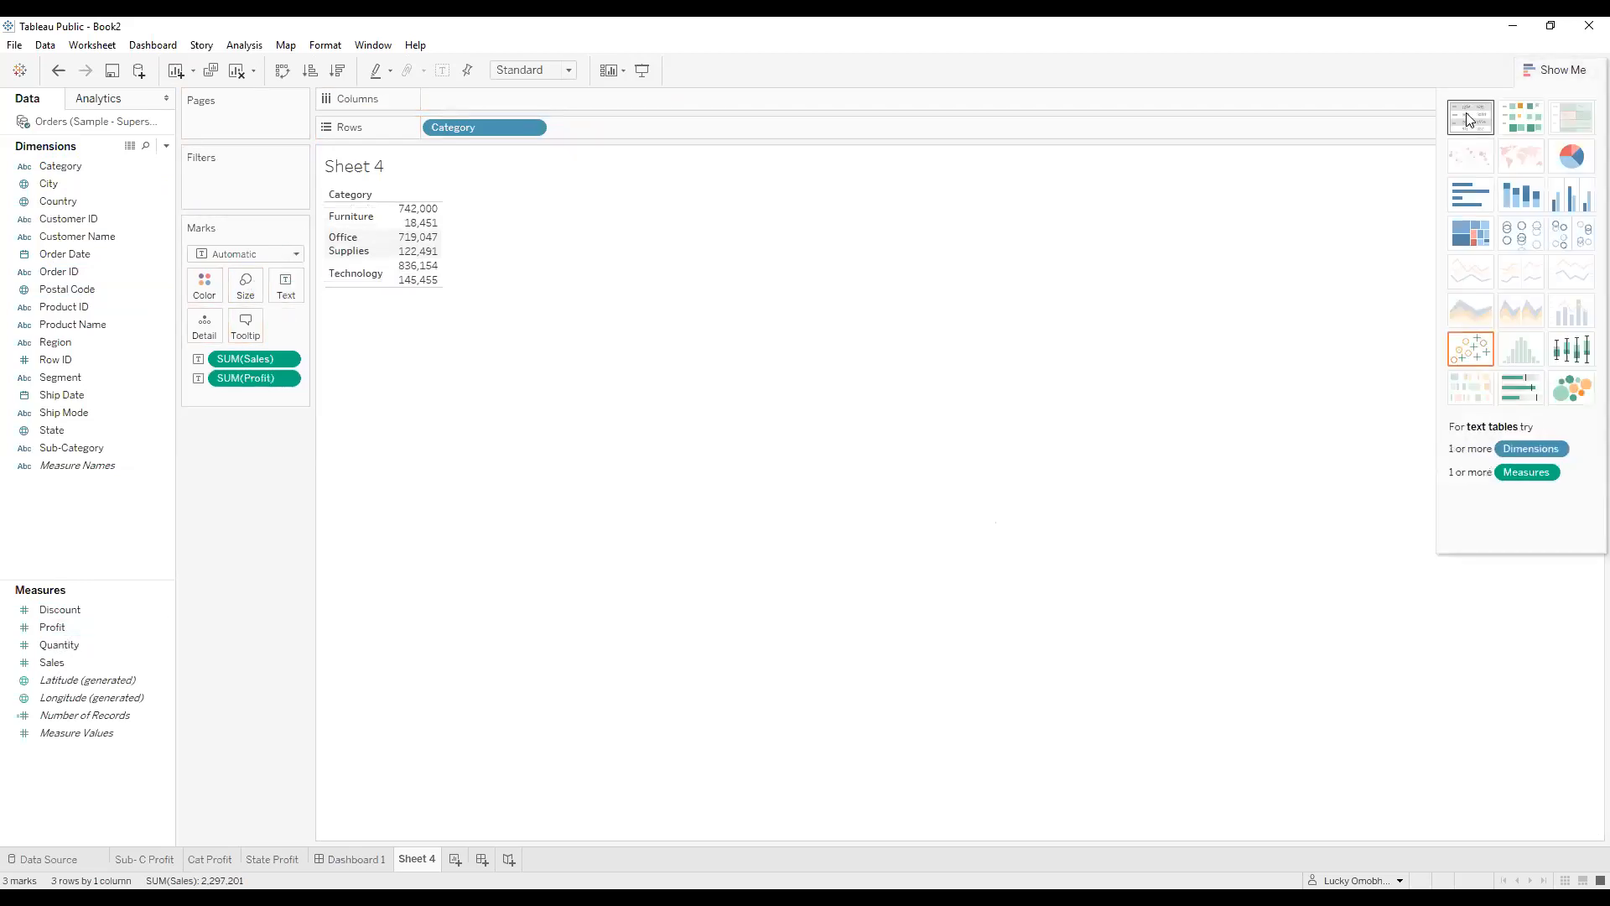
{"action": "left_click", "coordinate": [1469, 118]}
{"action": "left_click", "coordinate": [1565, 71]}
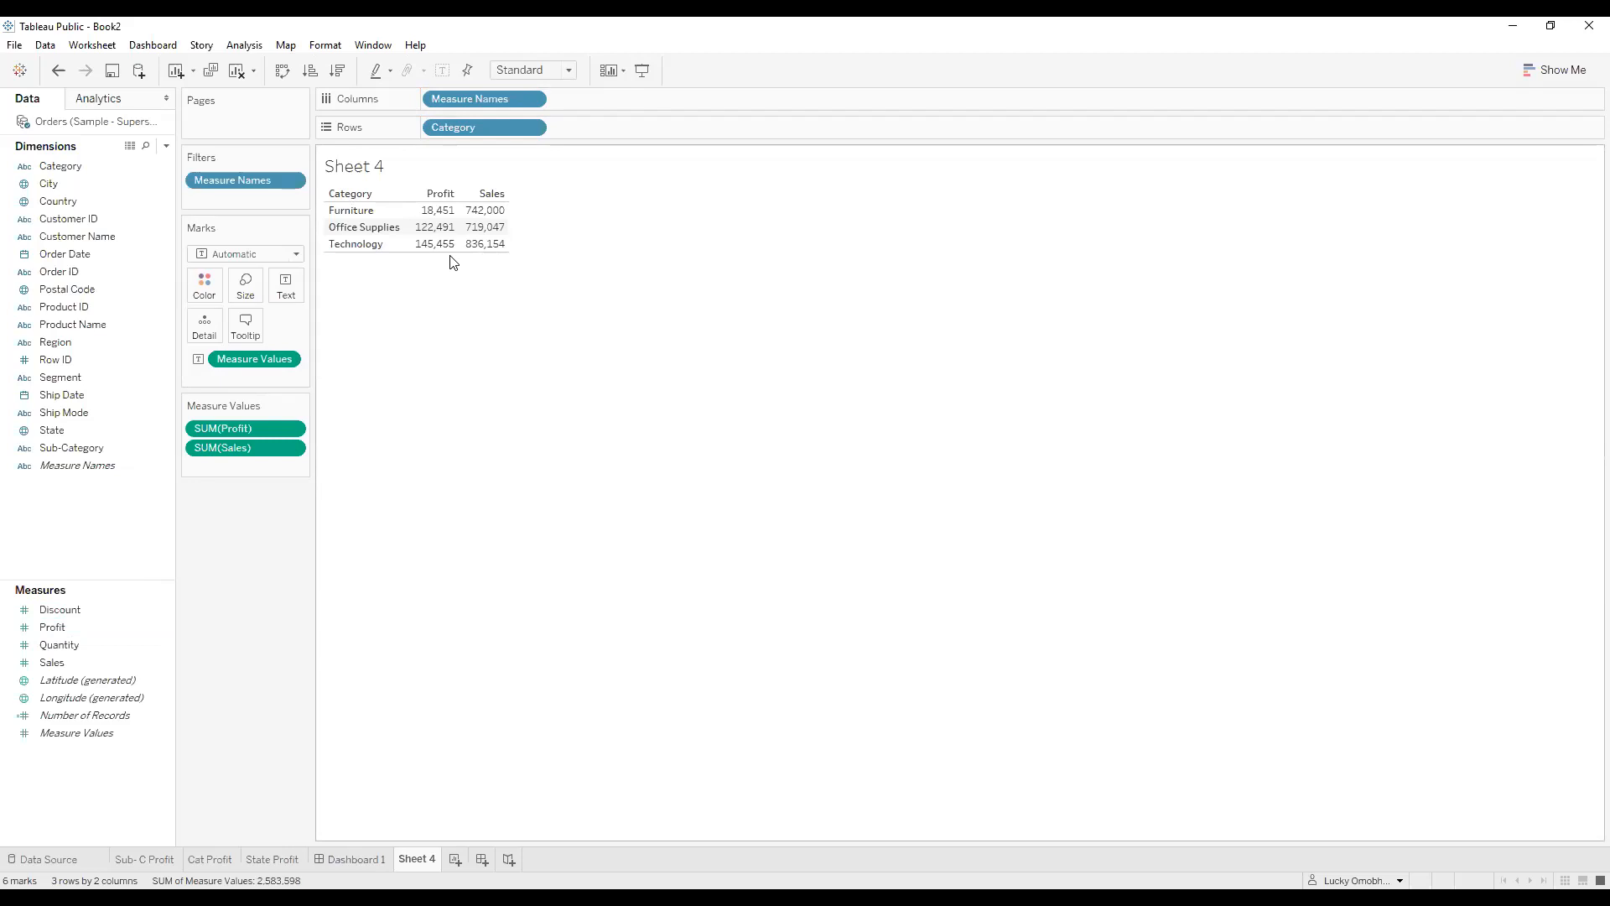
{"action": "left_click", "coordinate": [167, 147]}
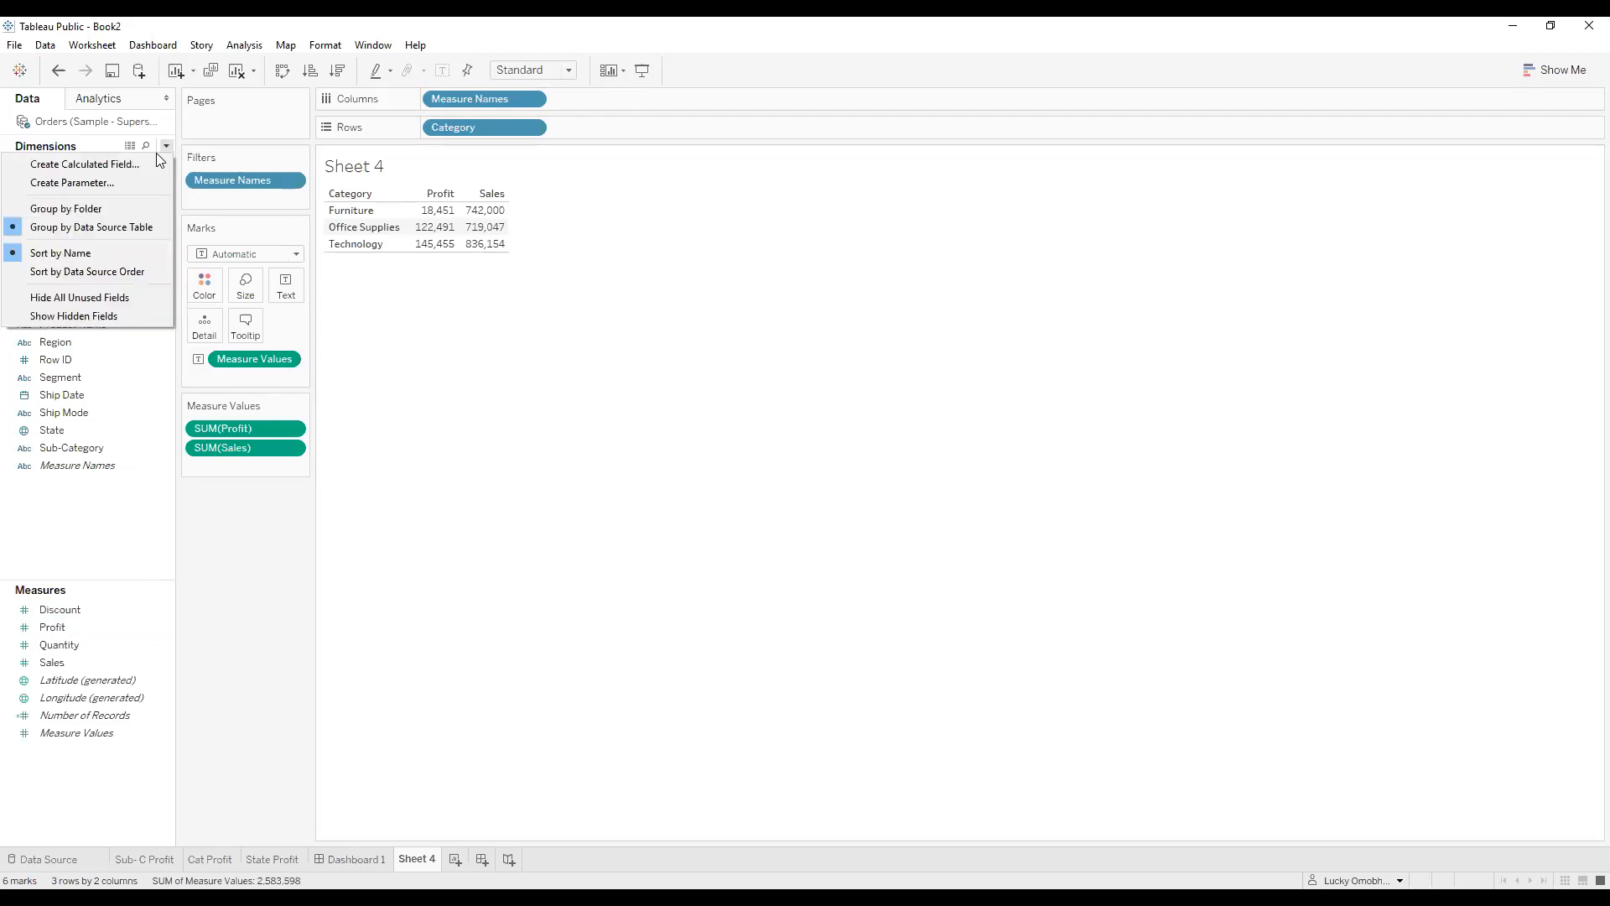
{"action": "left_click", "coordinate": [116, 163]}
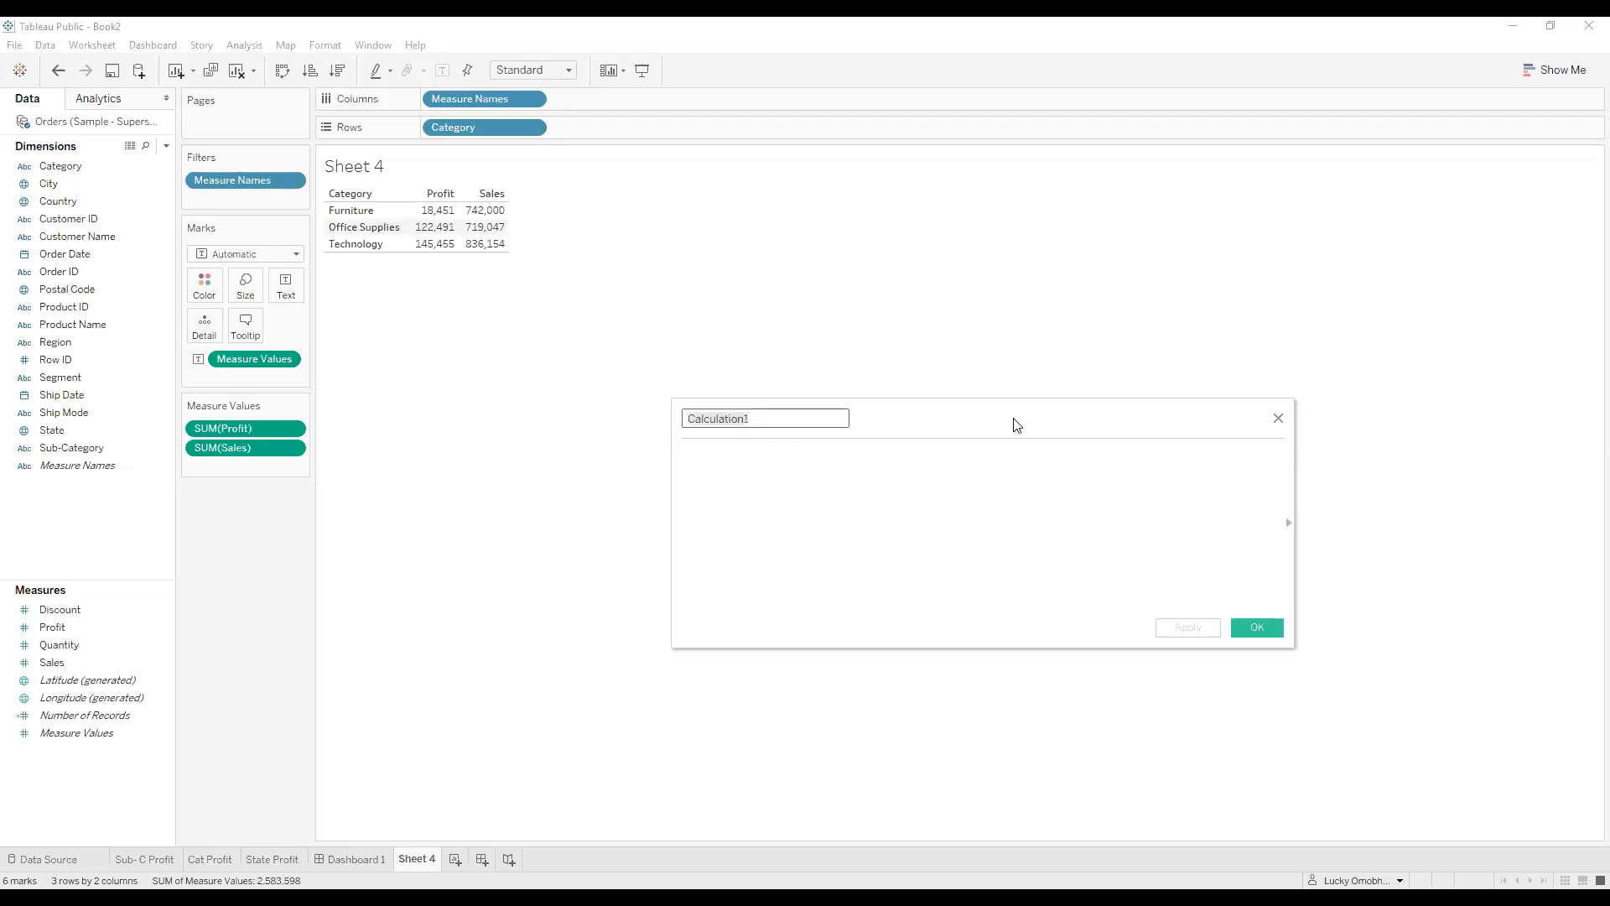
{"action": "left_click", "coordinate": [1278, 418]}
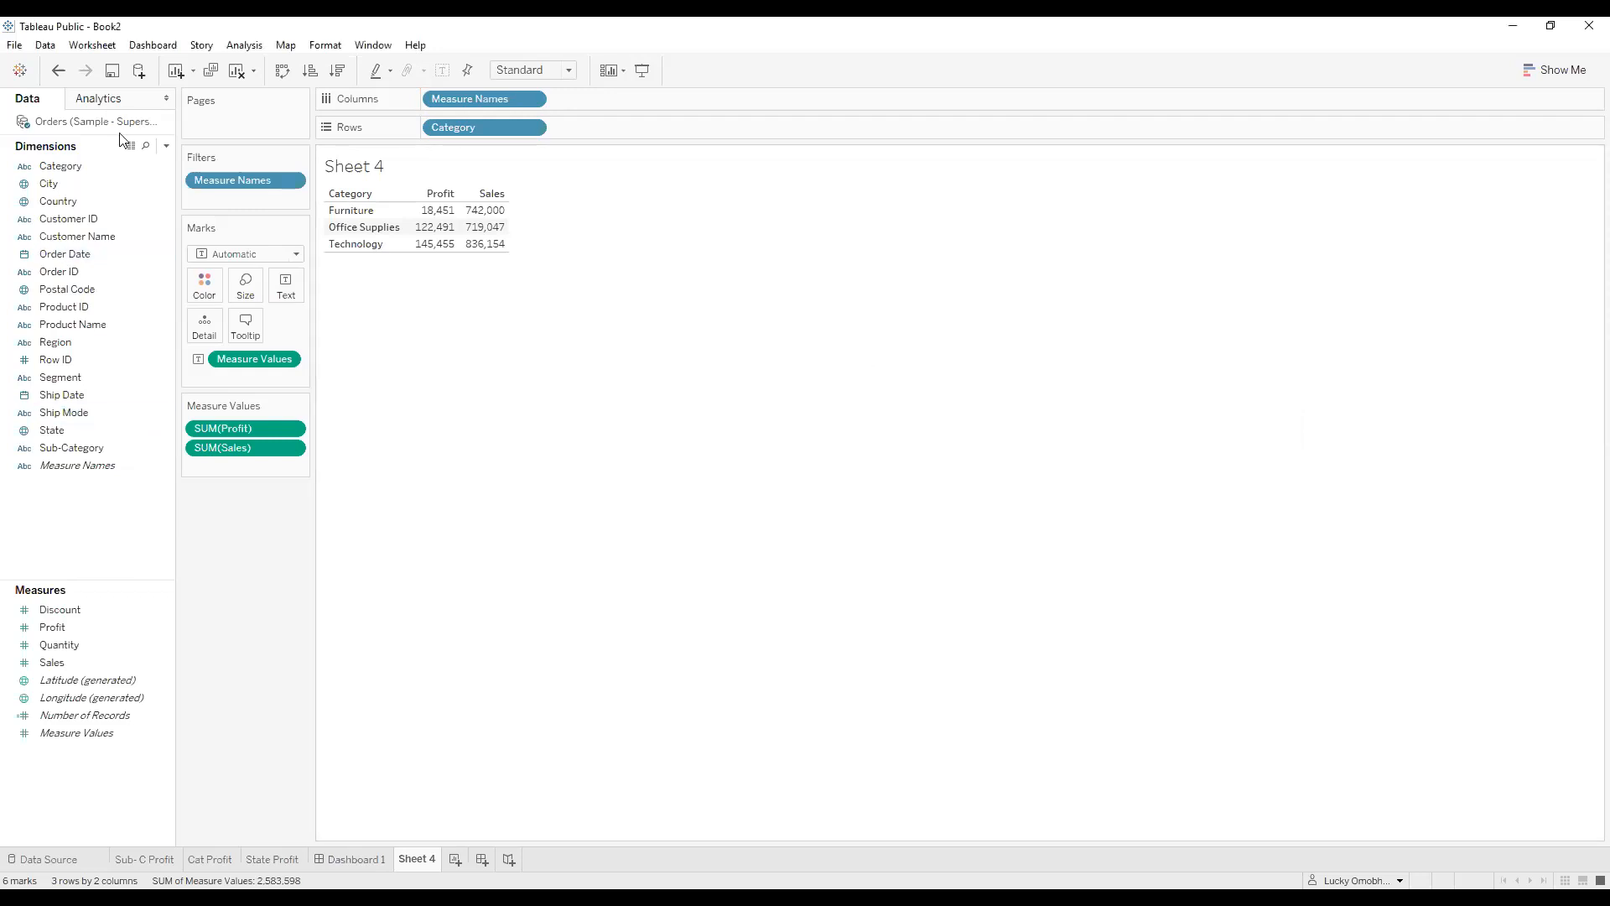
{"action": "left_click", "coordinate": [166, 146]}
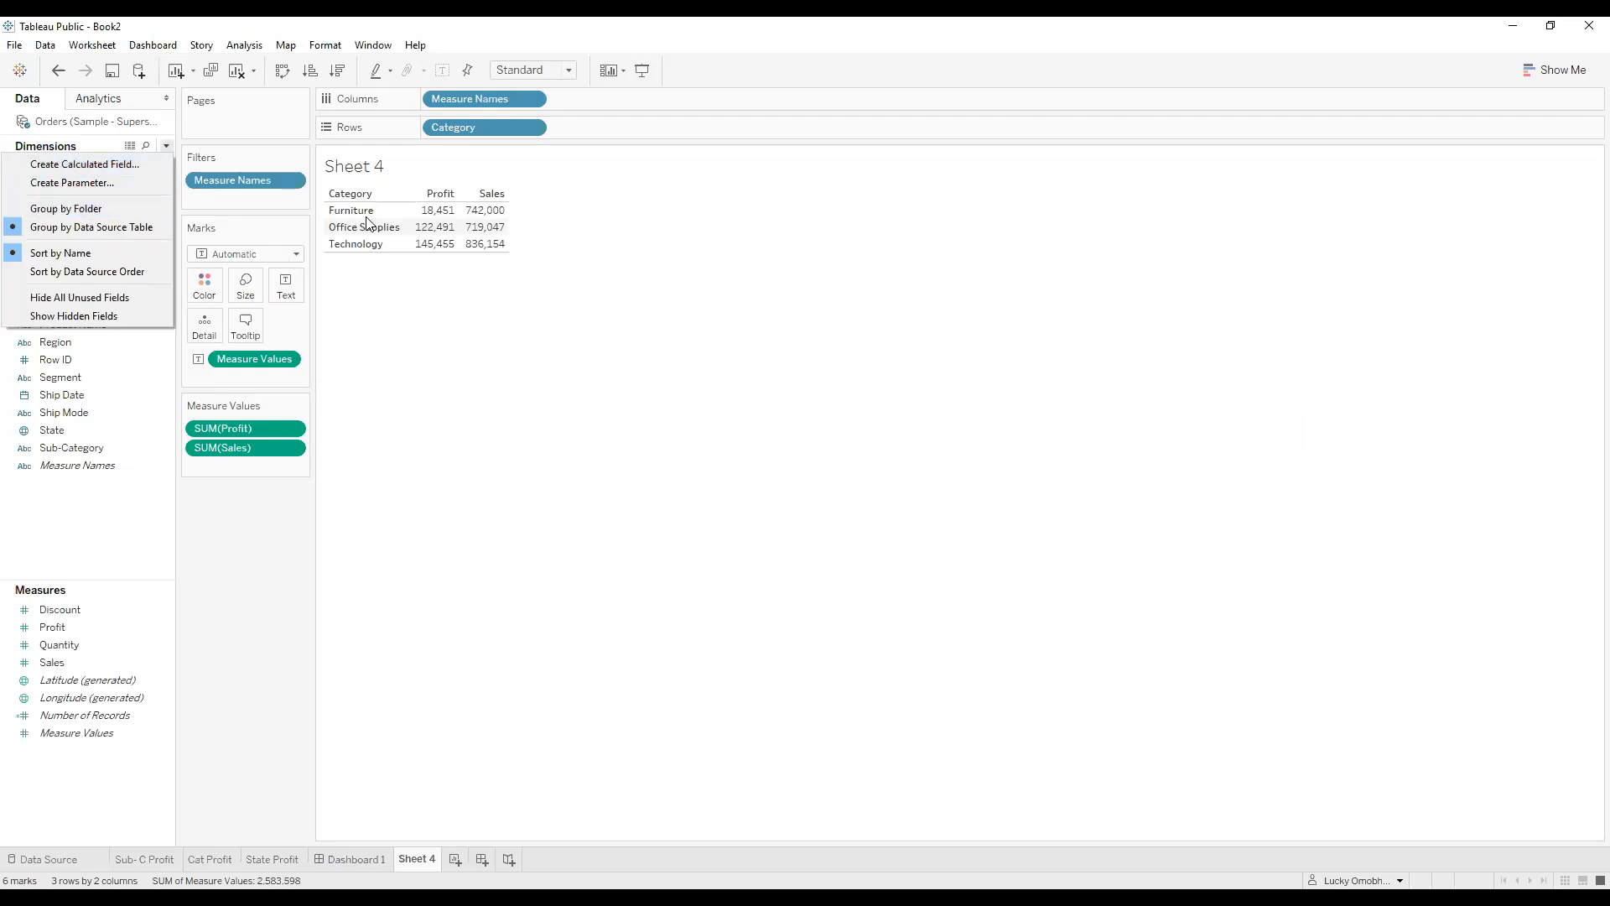
{"action": "left_click", "coordinate": [542, 324]}
{"action": "left_click", "coordinate": [166, 146]}
{"action": "left_click", "coordinate": [67, 171]}
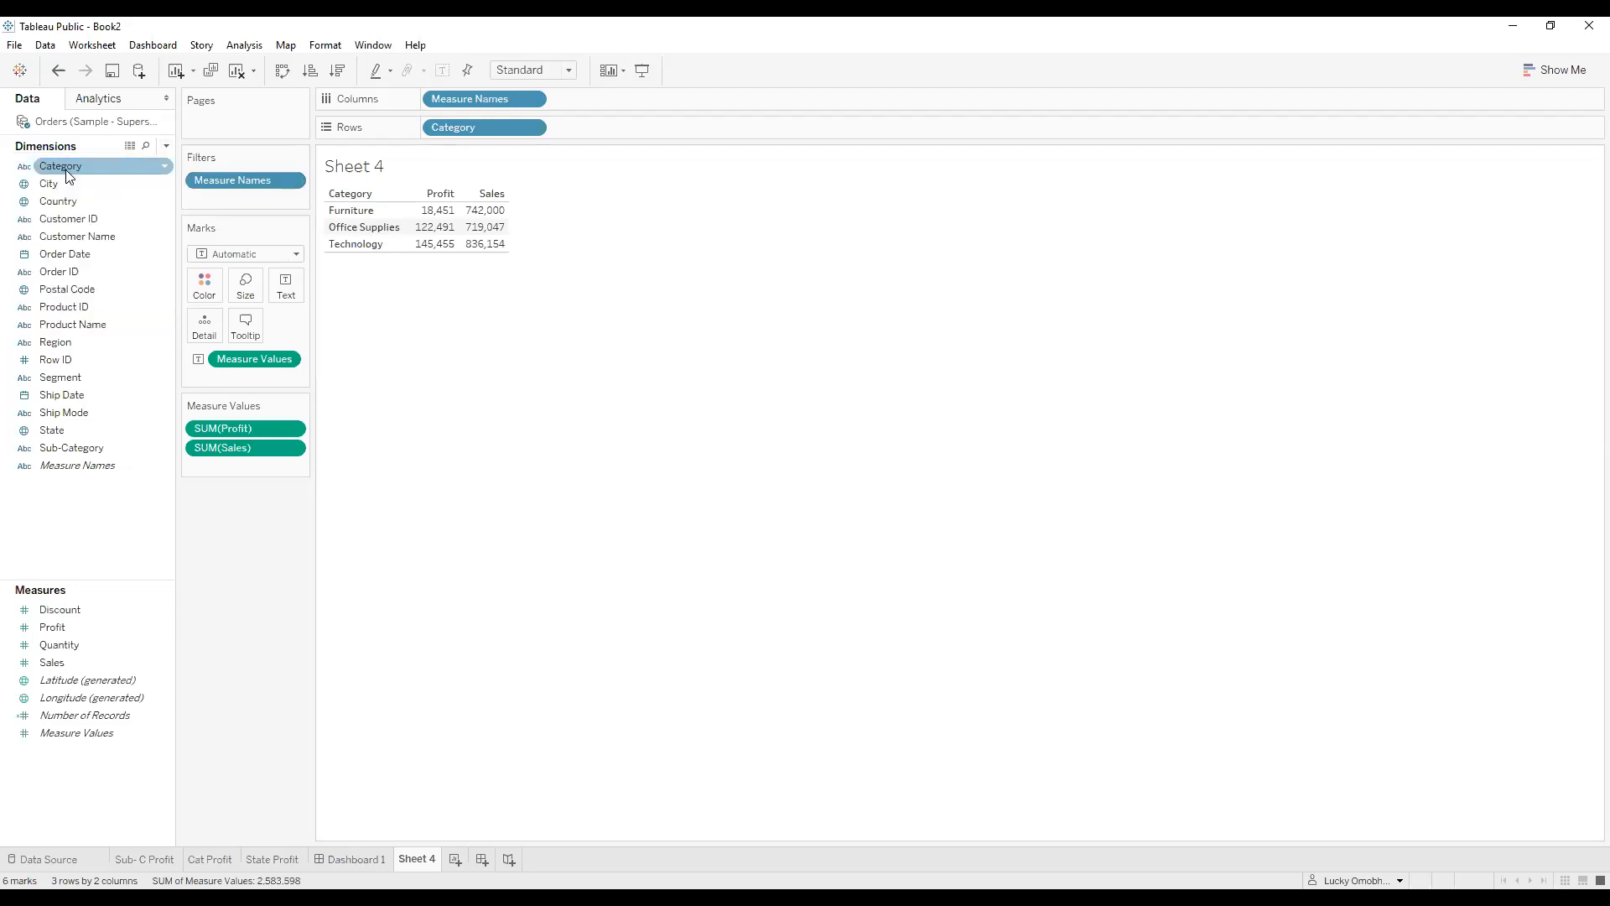
{"action": "left_click", "coordinate": [1277, 420]}
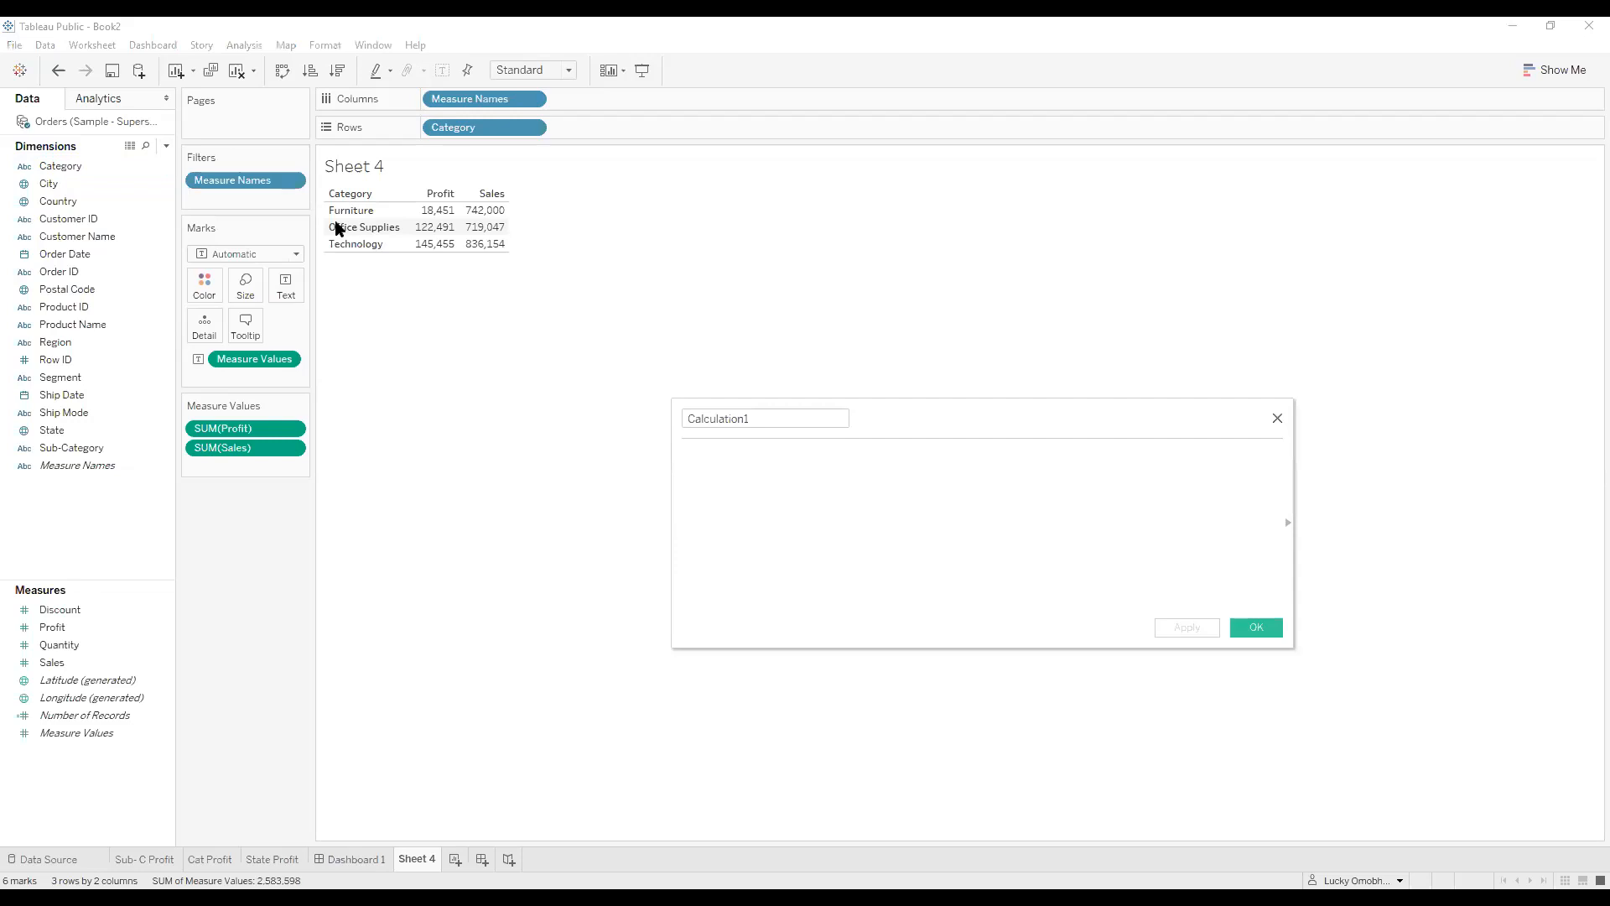
{"action": "left_click", "coordinate": [244, 45]}
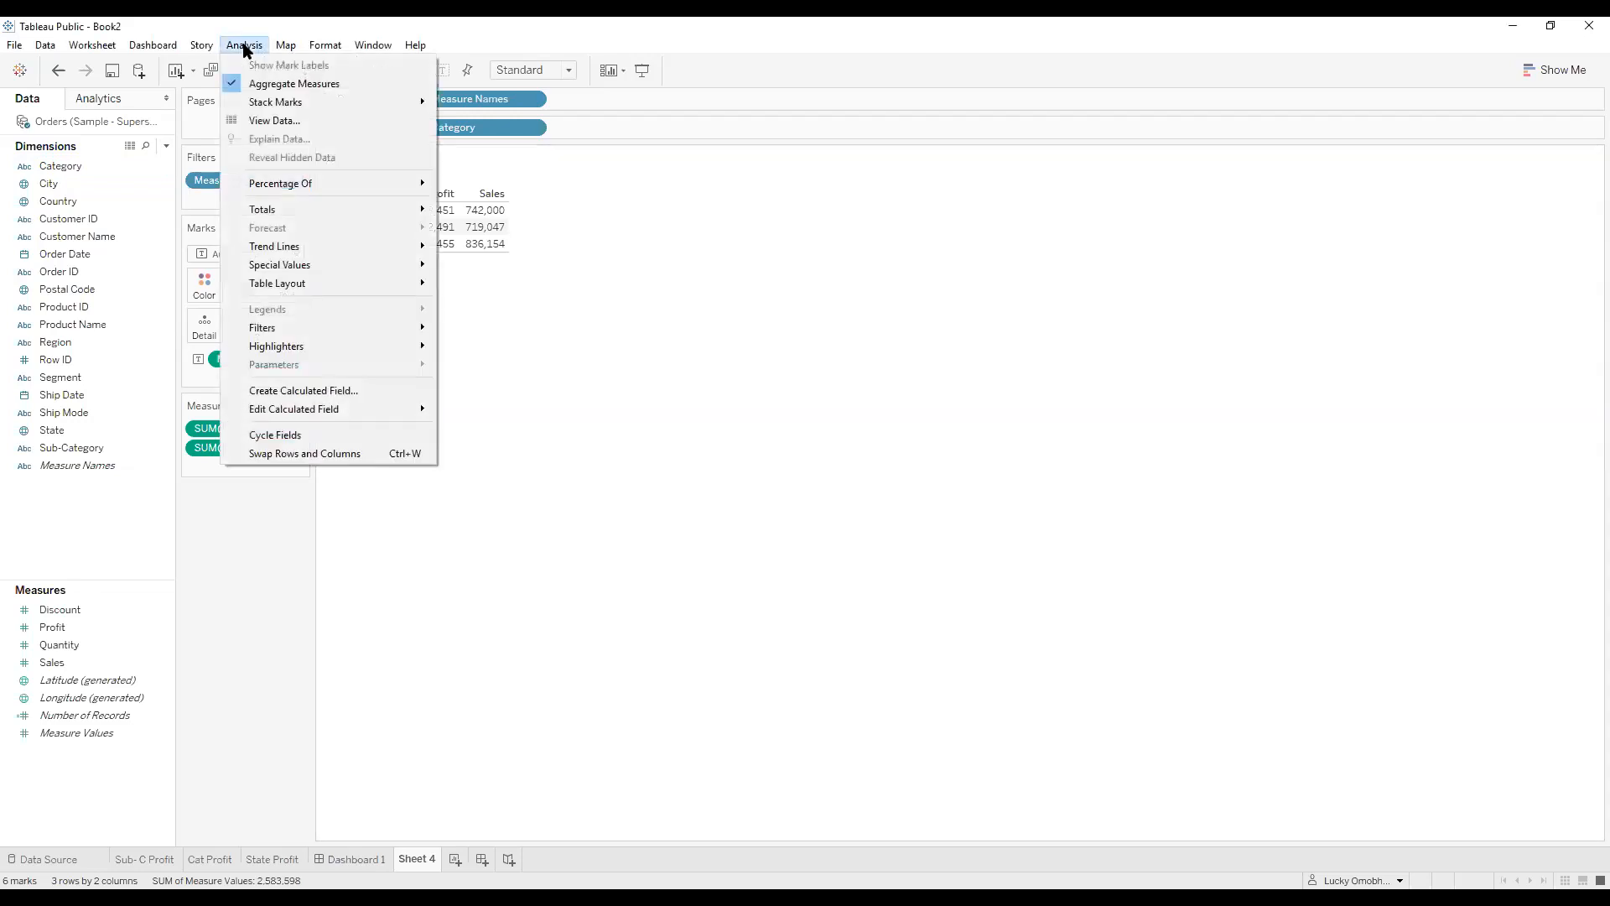
{"action": "mouse_move", "coordinate": [303, 406]}
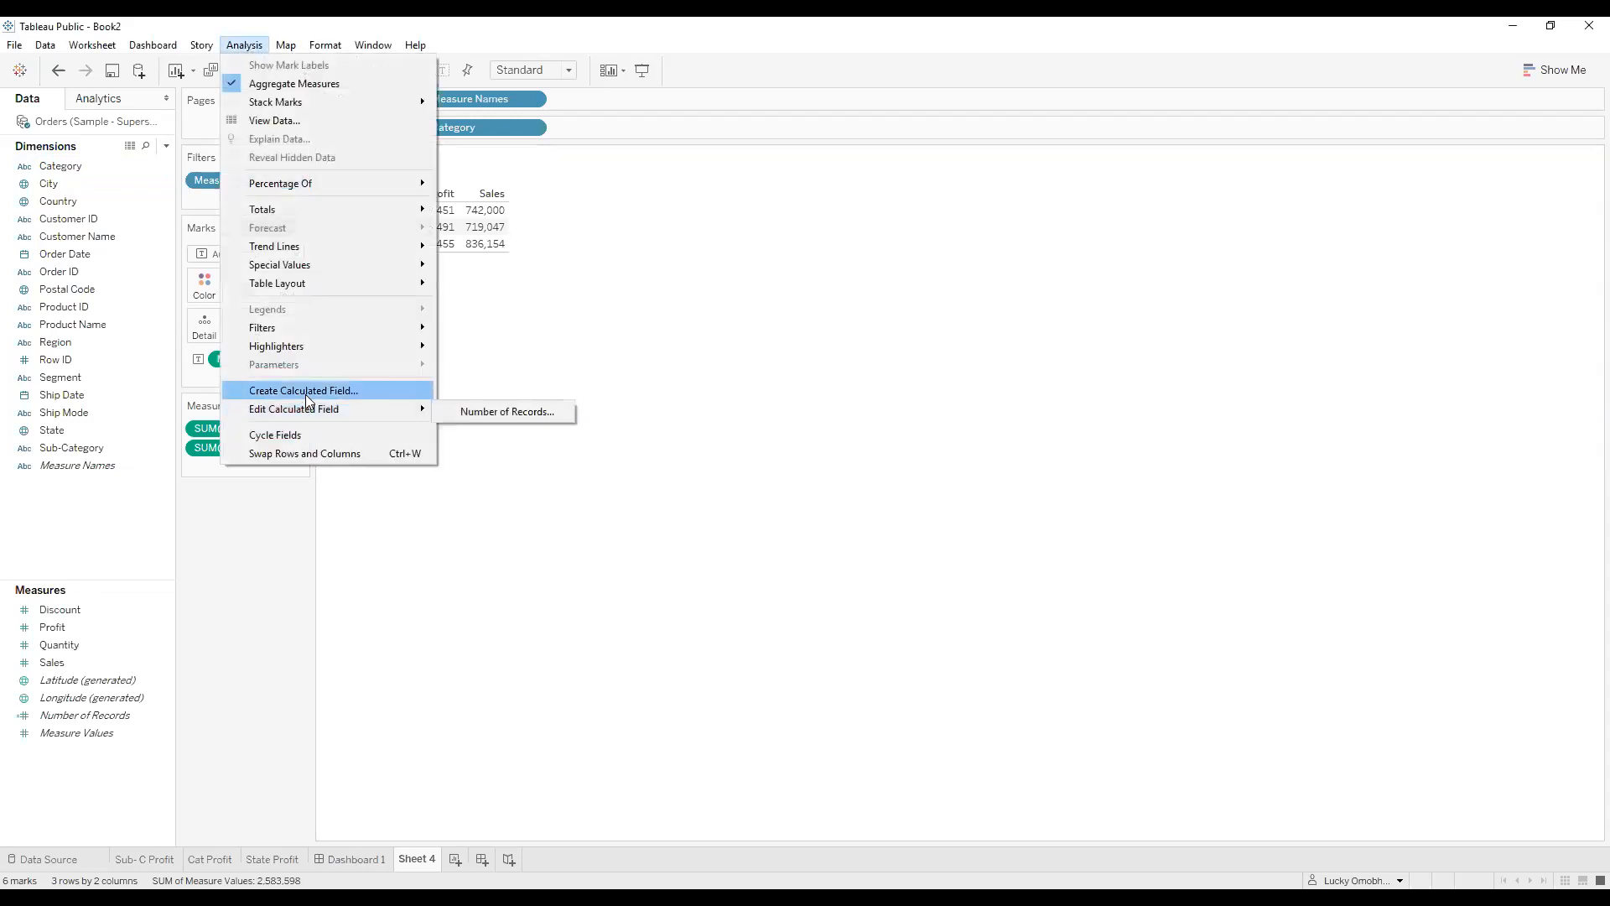
{"action": "left_click", "coordinate": [591, 741]}
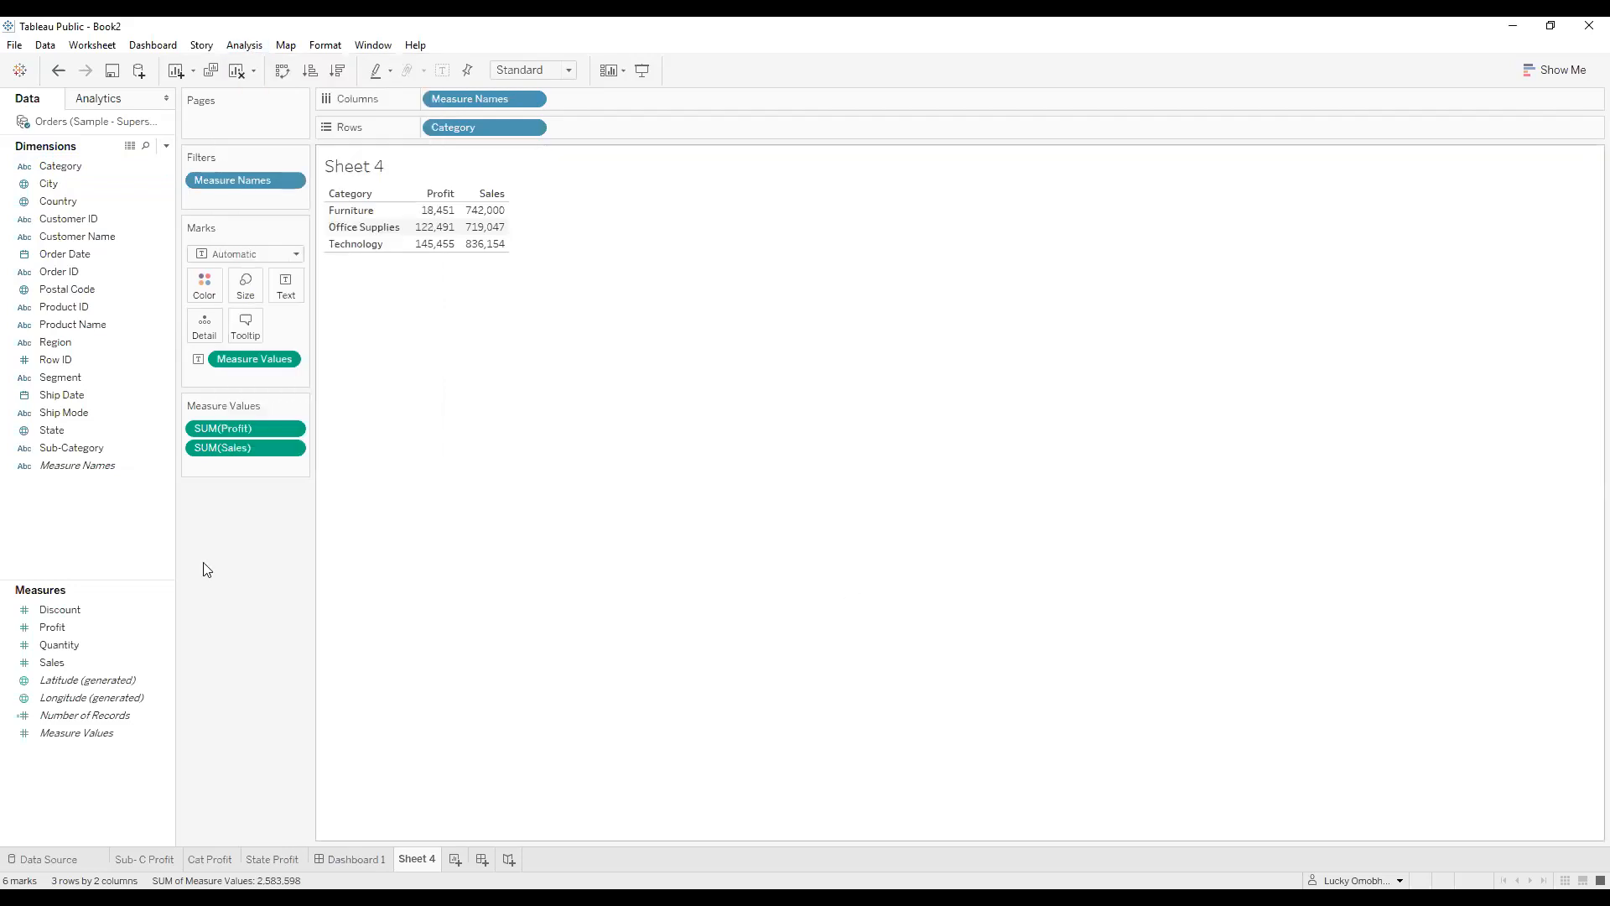
{"action": "right_click", "coordinate": [96, 527]}
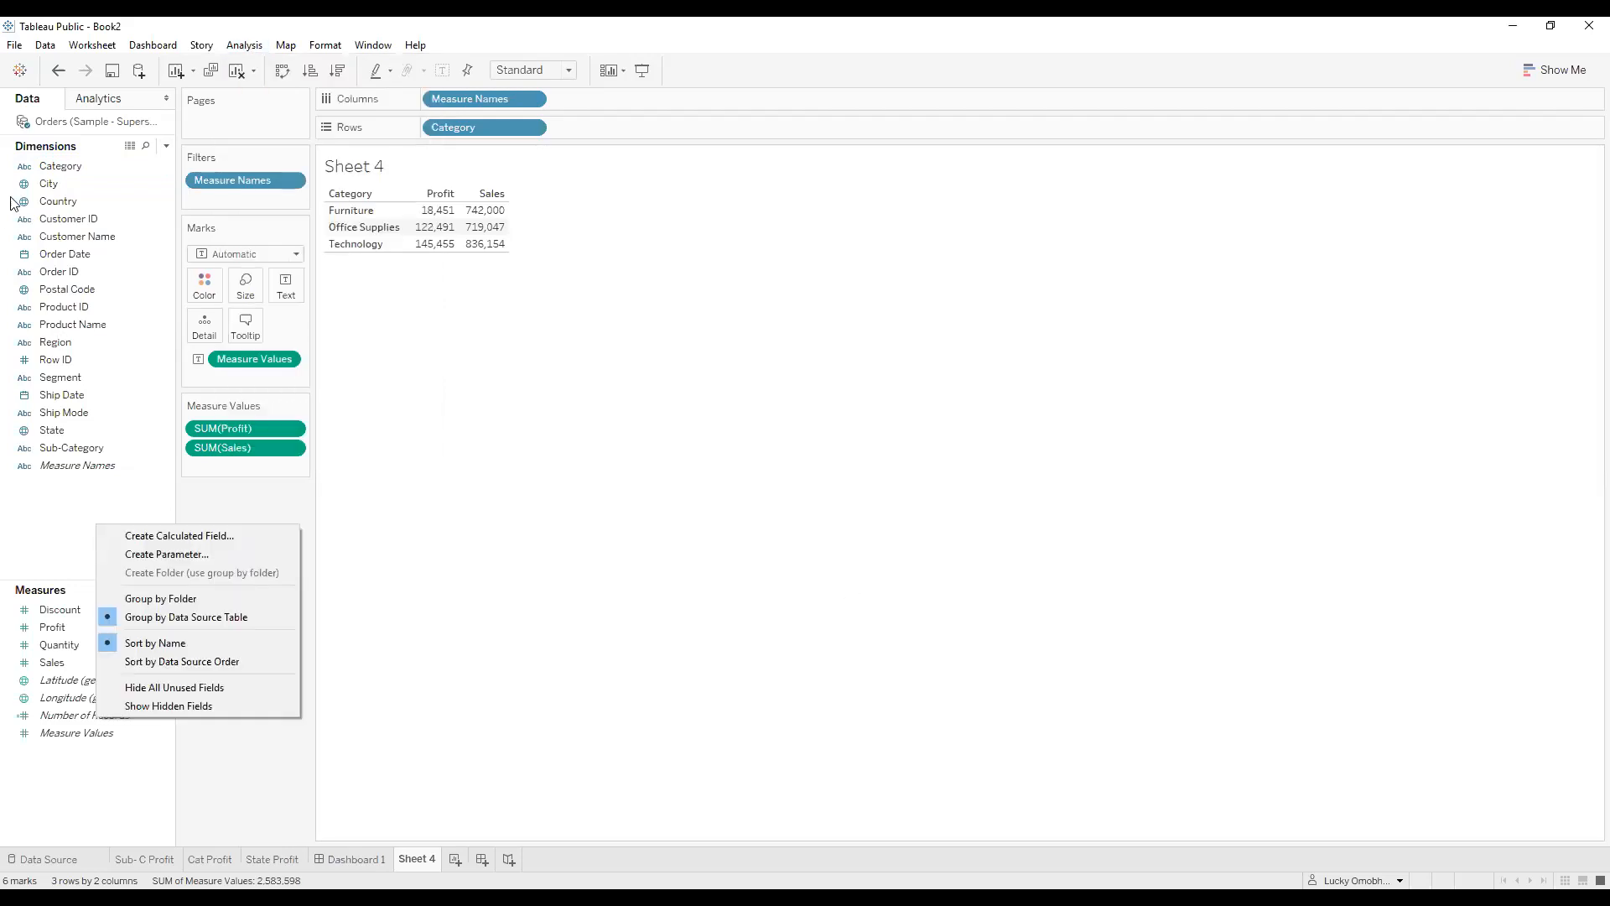
{"action": "right_click", "coordinate": [54, 790]}
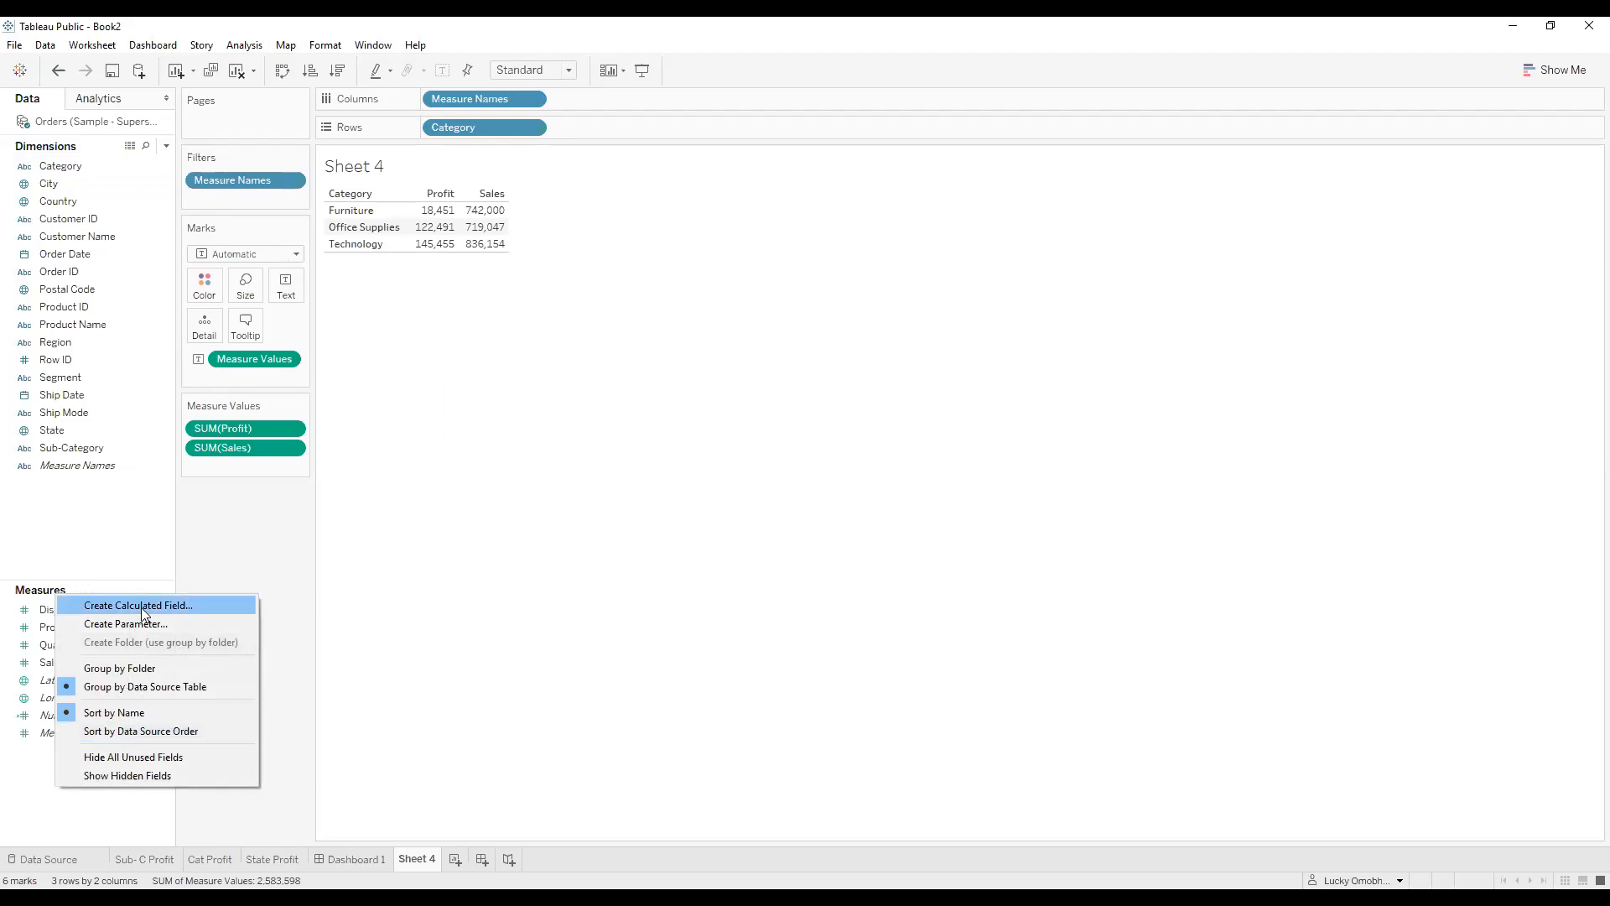
{"action": "left_click", "coordinate": [550, 562]}
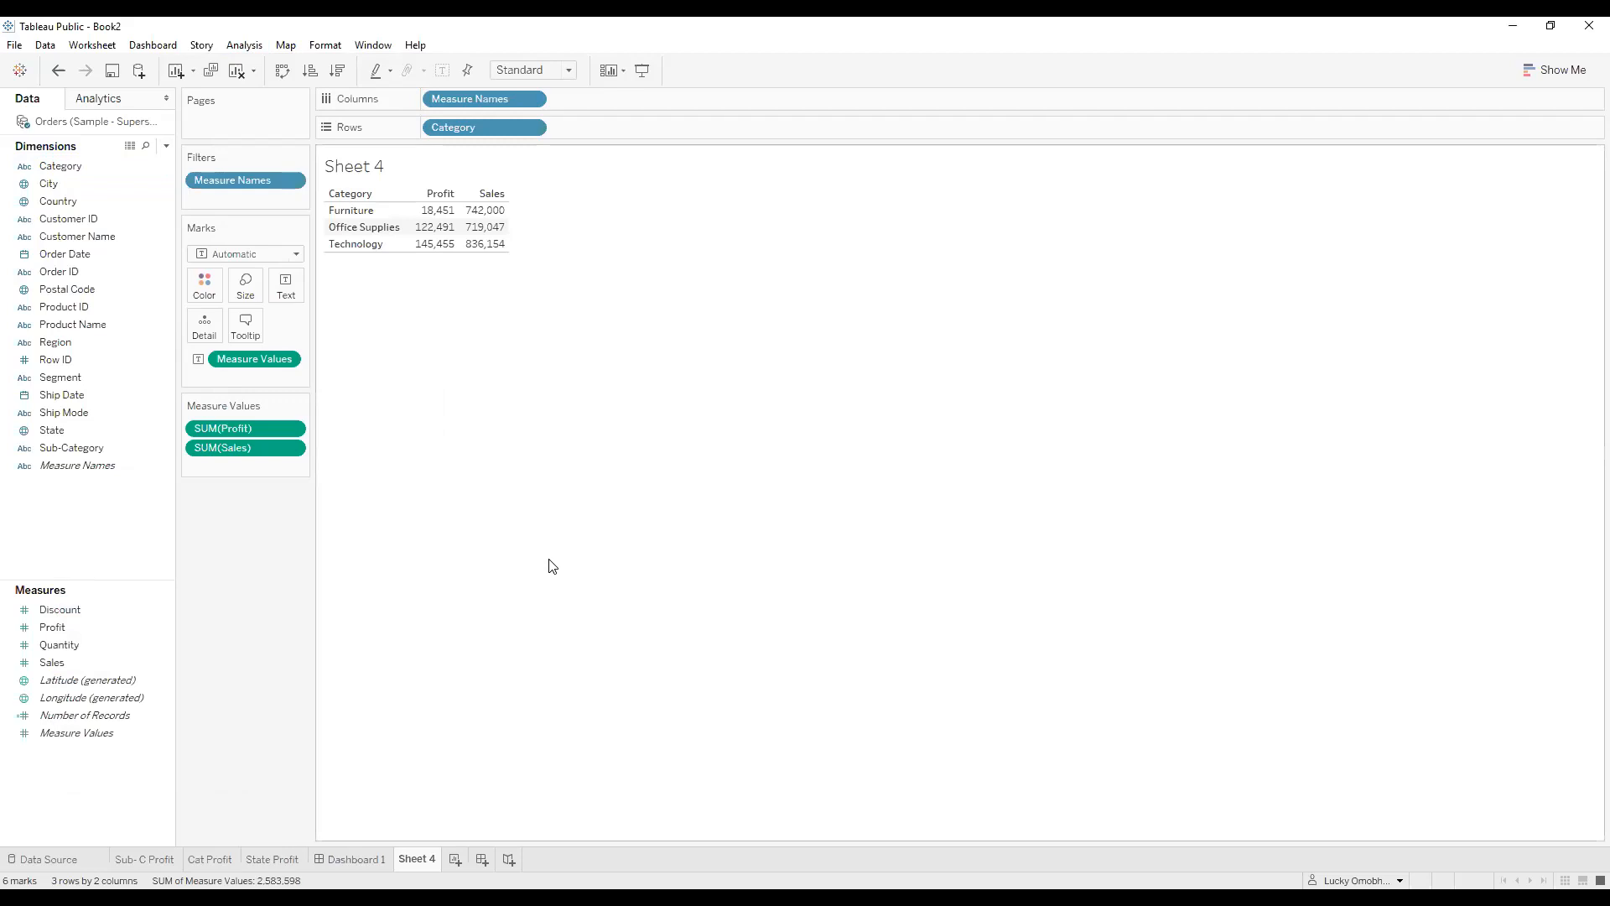
Start a new calculated field and name it Profit Ratio.
{"action": "right_click", "coordinate": [89, 530]}
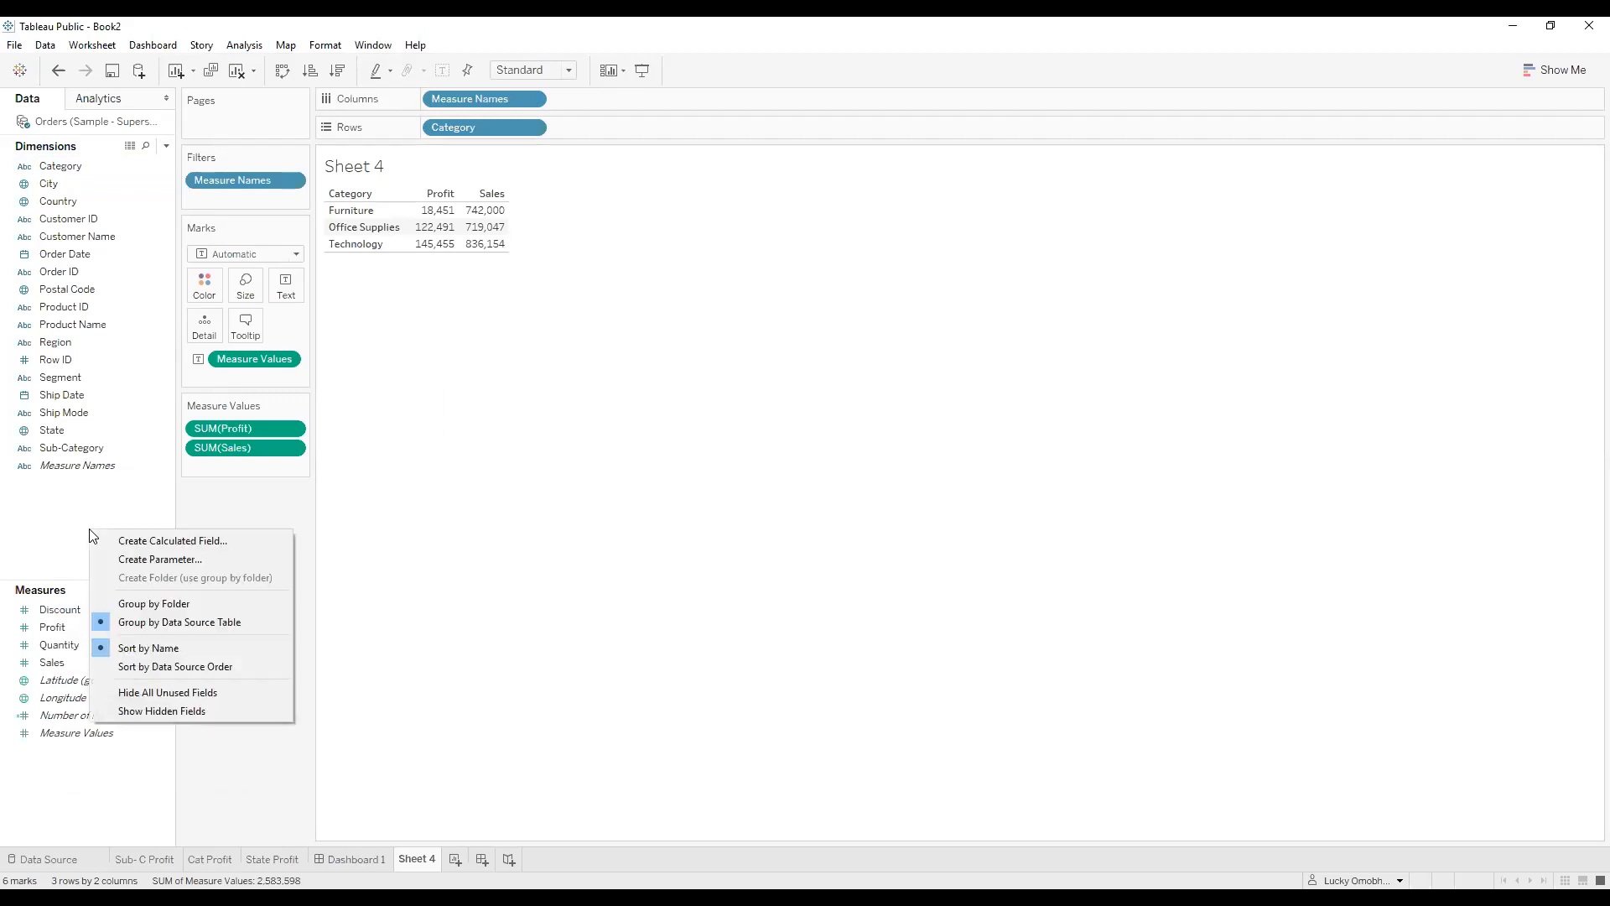
{"action": "left_click", "coordinate": [151, 541]}
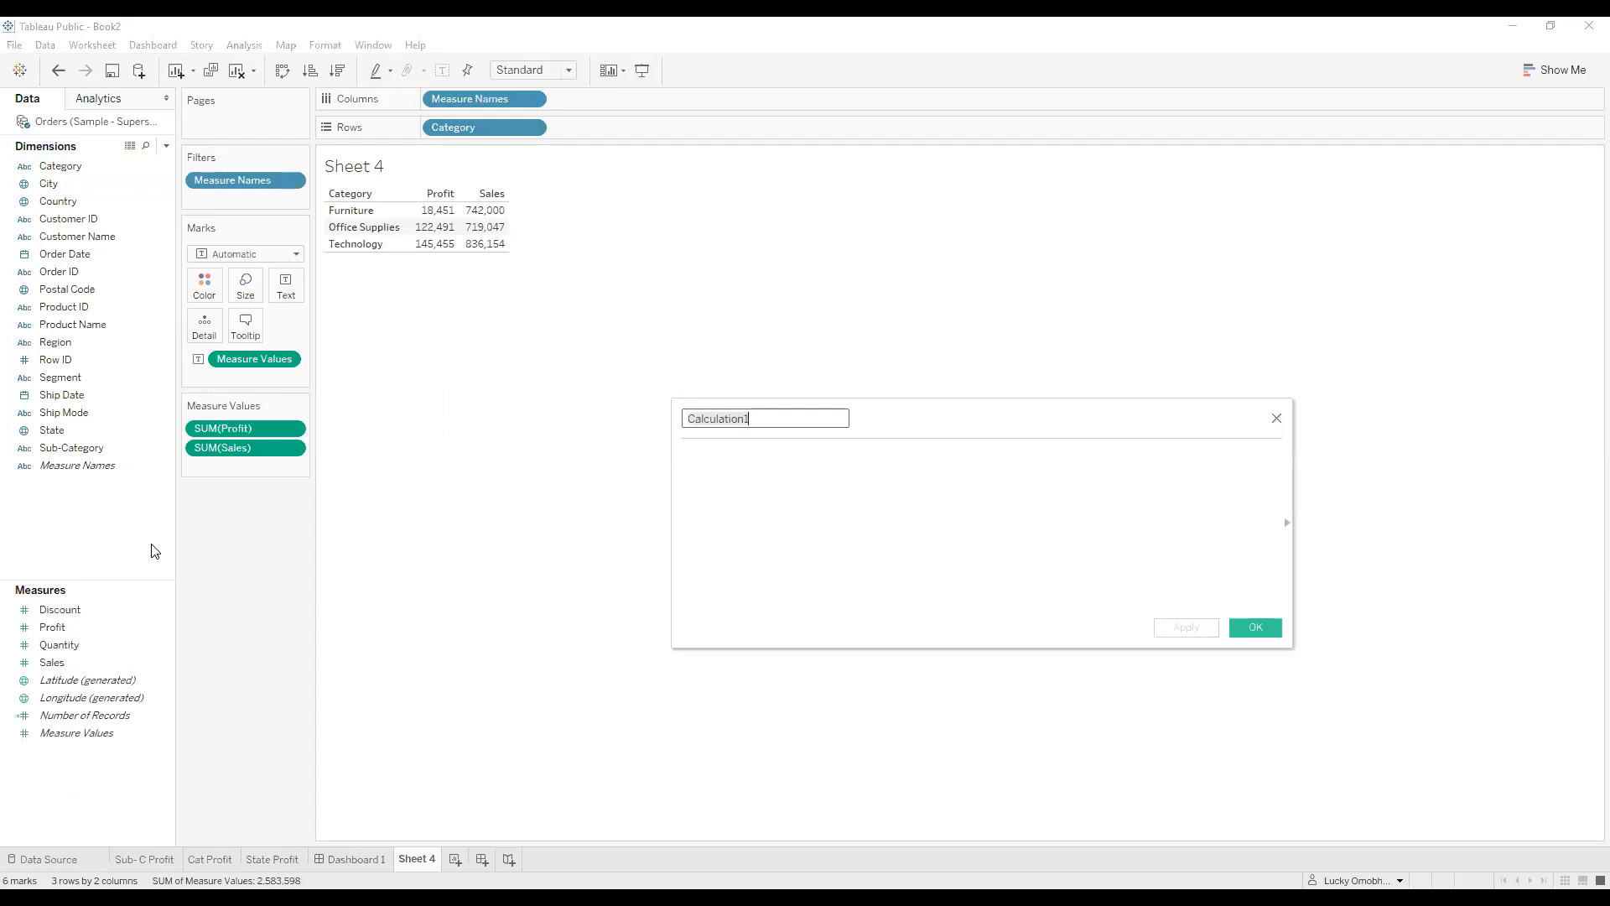
{"action": "type", "text": "Profit Ratio"}
{"action": "left_click", "coordinate": [706, 471]}
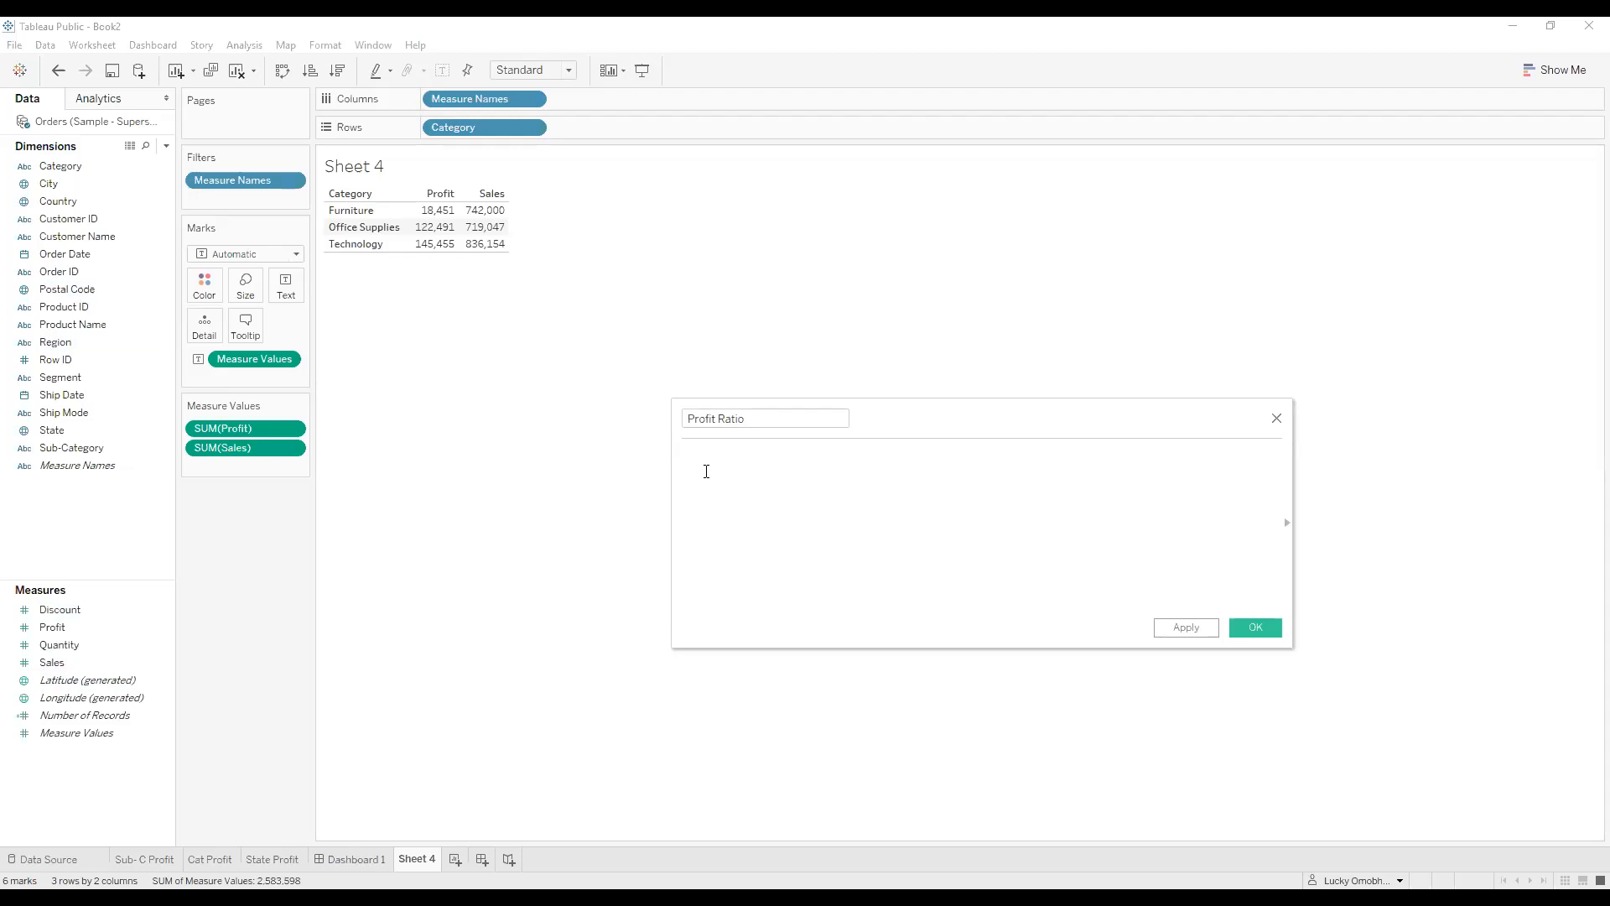
Enter the Profit Ratio formula SUM([Profit]) / SUM([Sales]).
{"action": "type", "text": "sum"}
{"action": "key", "text": "Return"}
{"action": "type", "text": "pr"}
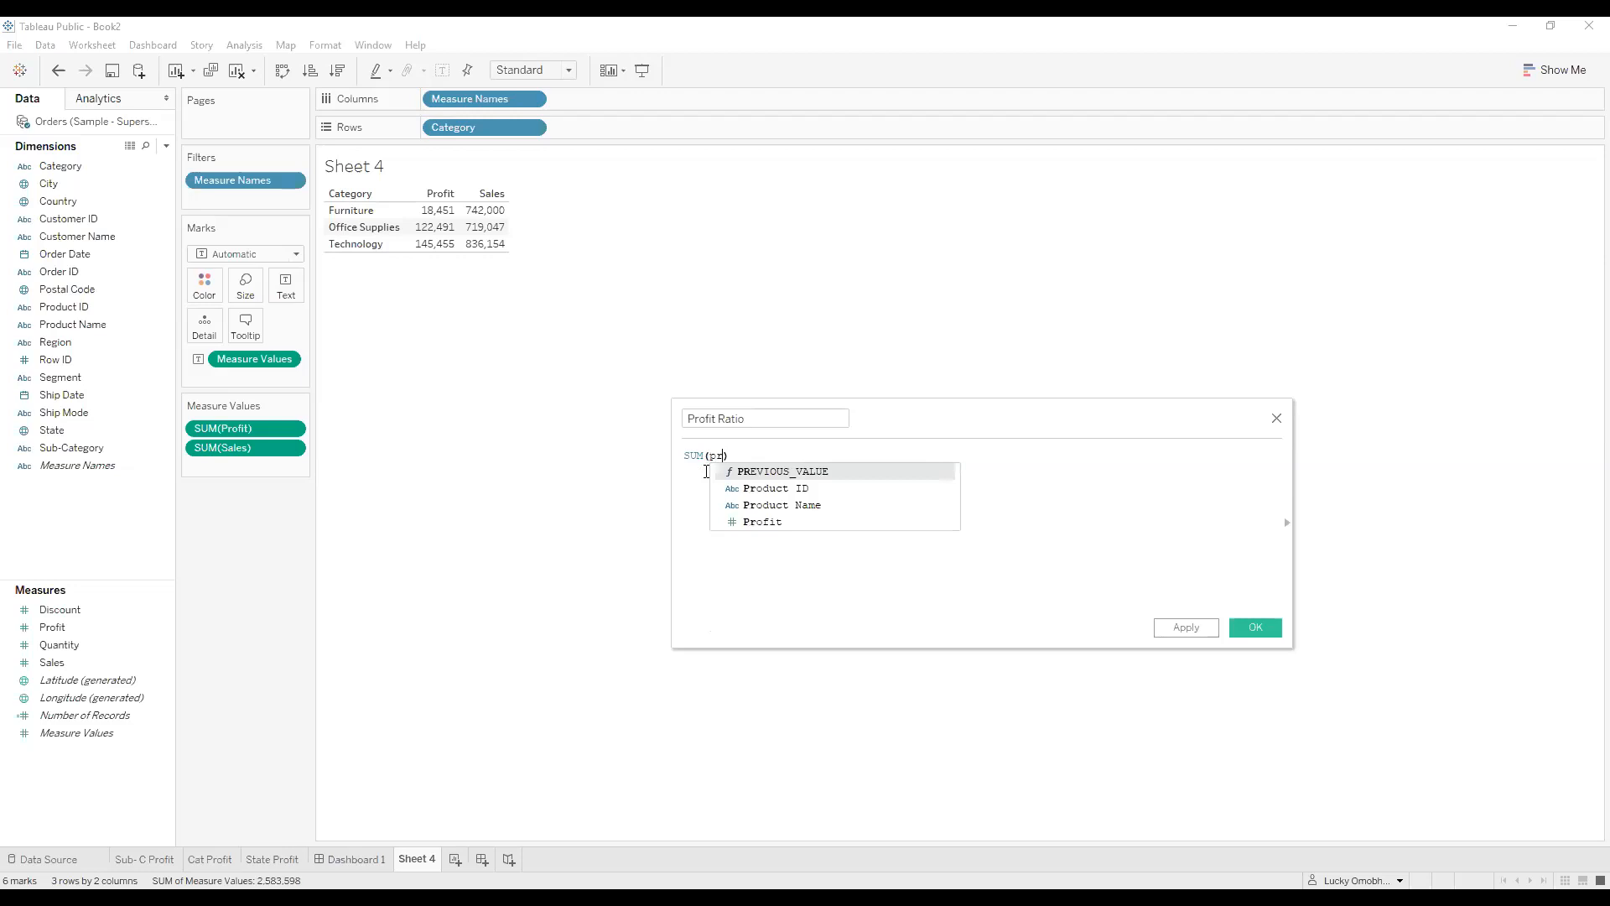
{"action": "left_click", "coordinate": [757, 523]}
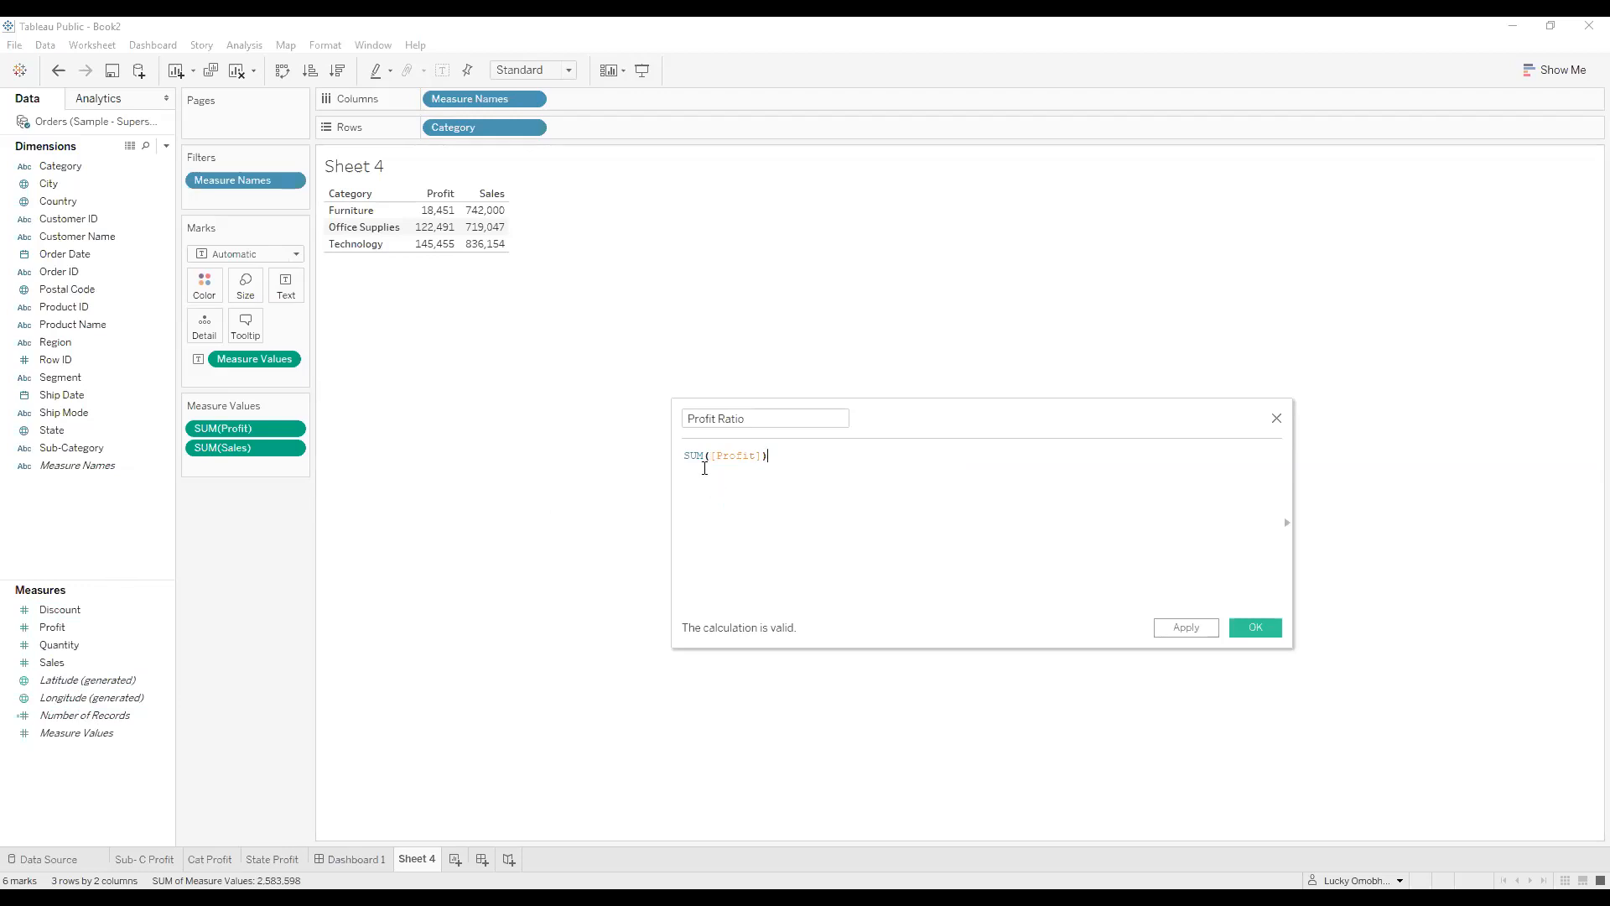
{"action": "type", "text": "/ sum"}
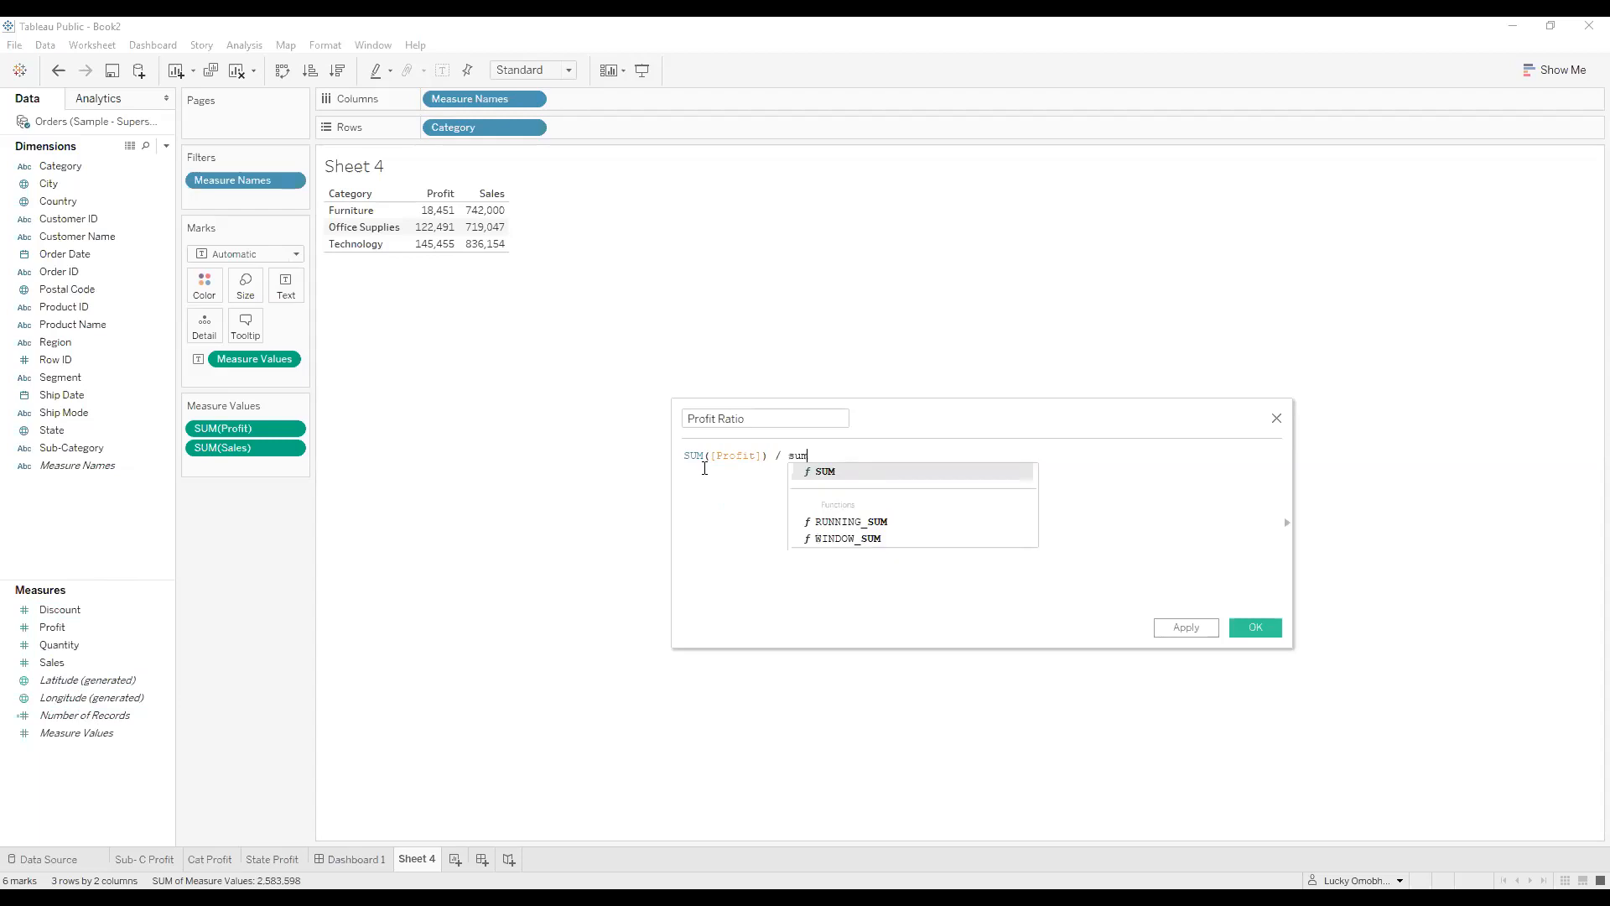
{"action": "key", "text": "Return"}
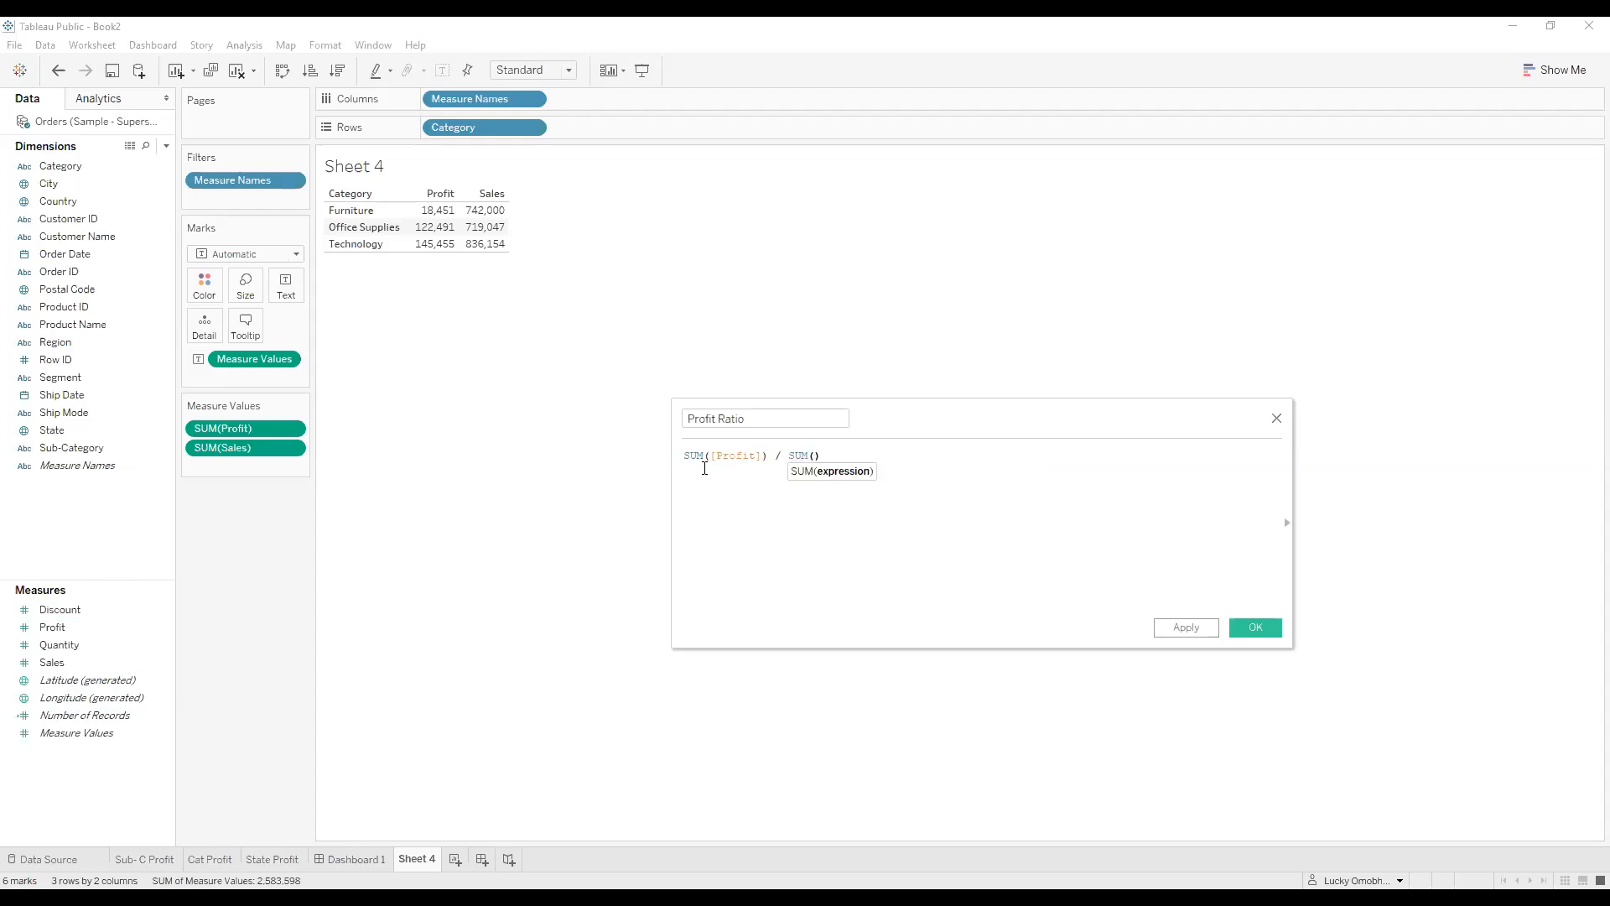
{"action": "type", "text": "sal"}
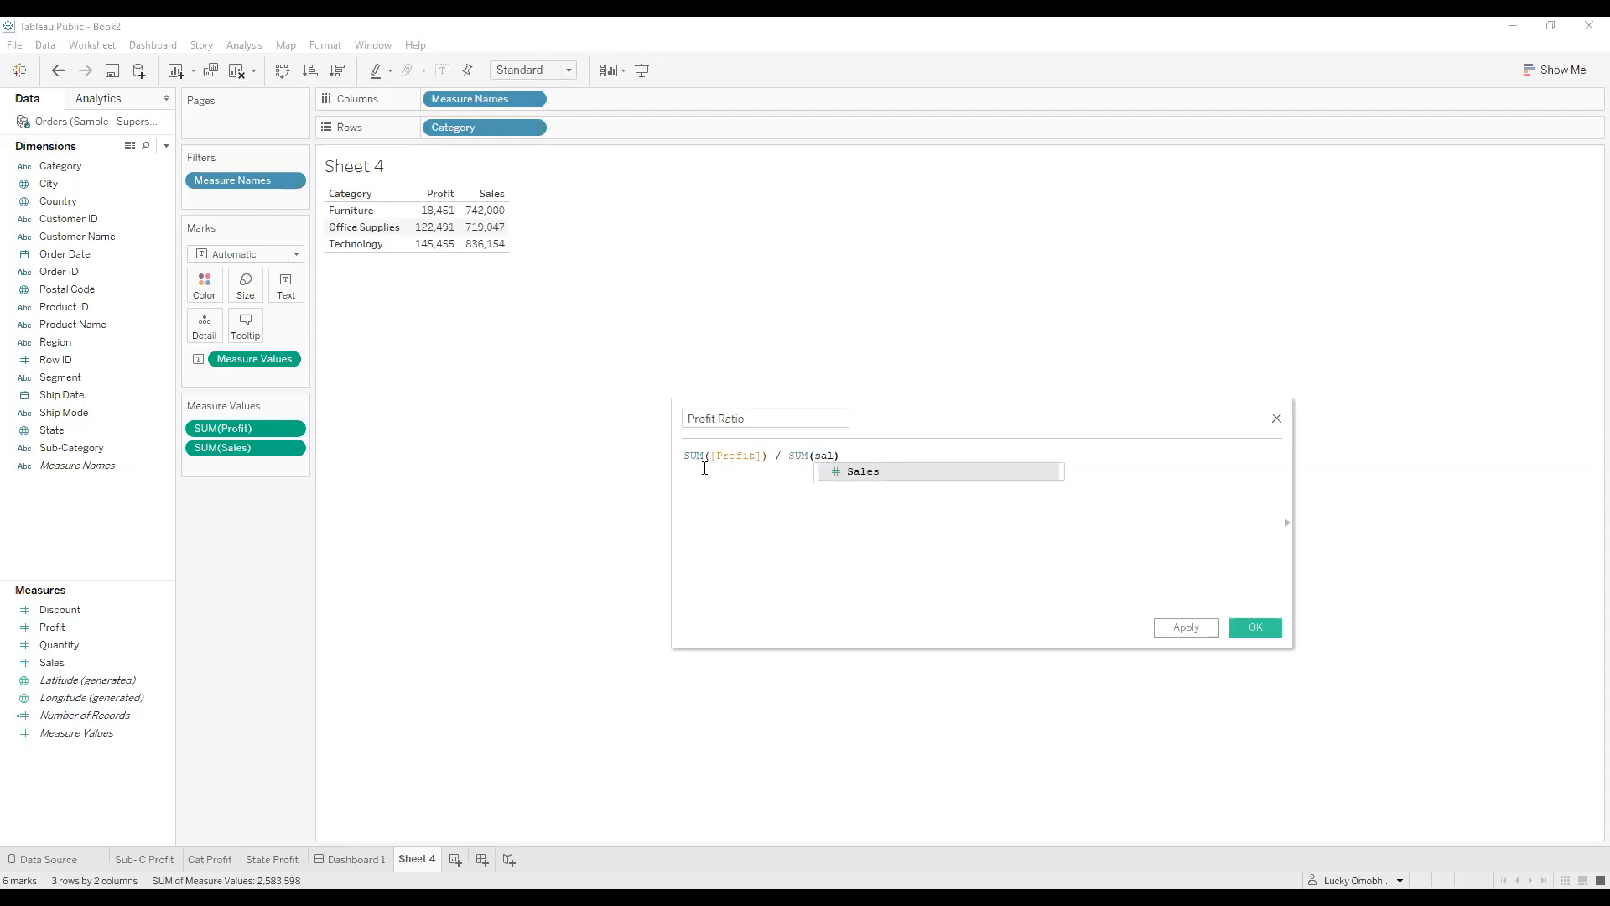
{"action": "key", "text": "Return"}
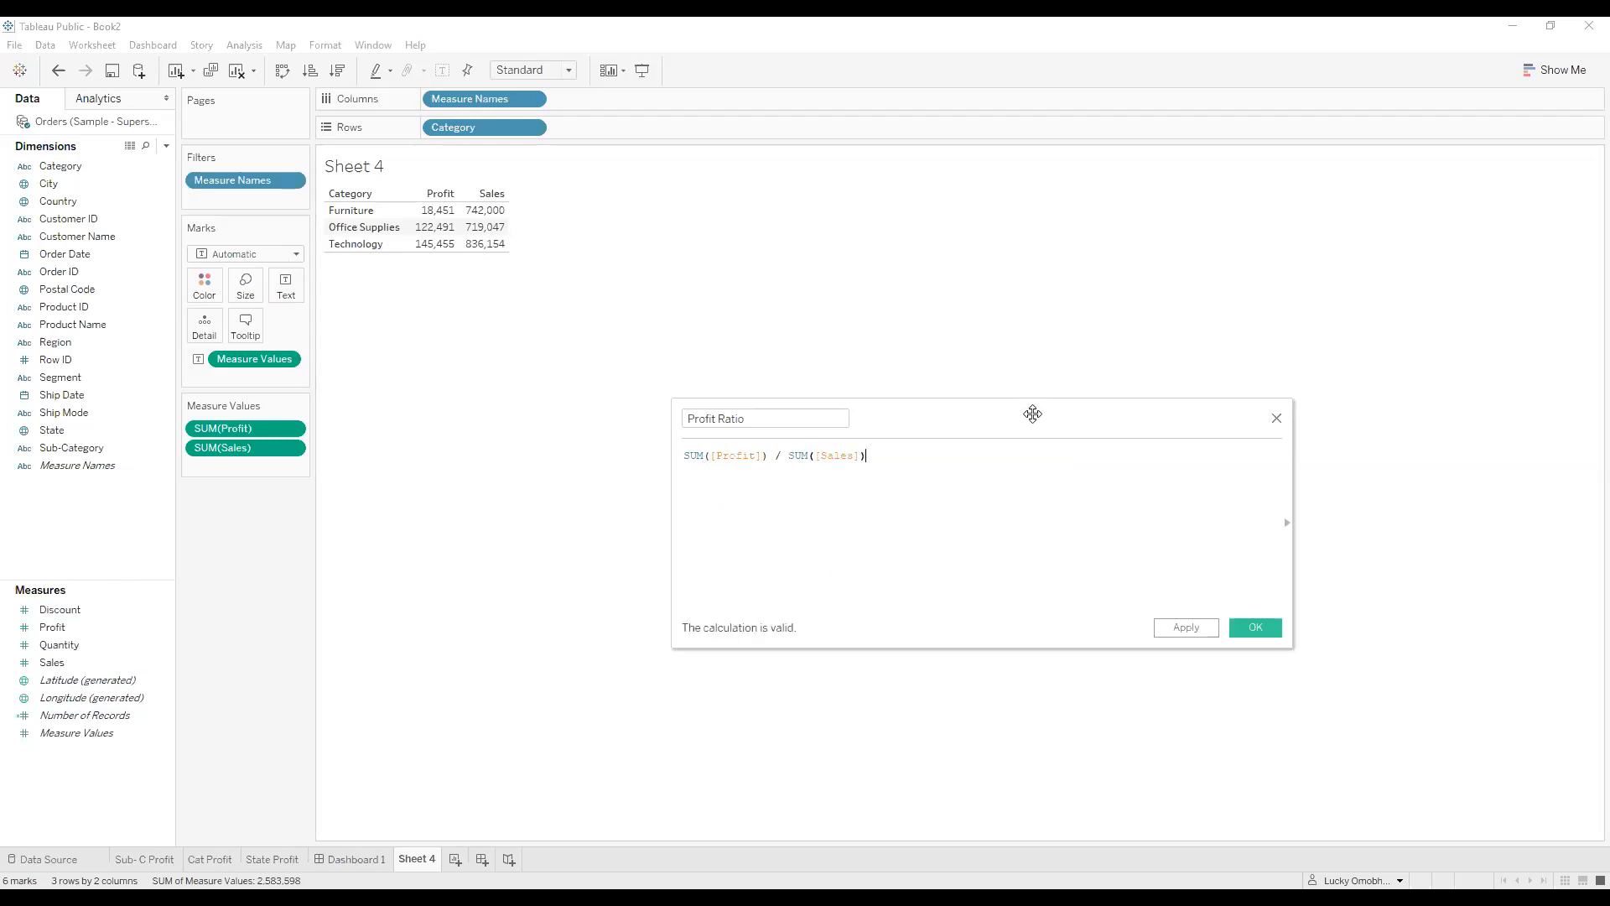
Show the calculation editor's function reference and examine its function categories and the full function list.
{"action": "left_click_drag", "start_coordinate": [1032, 414], "coordinate": [797, 433]}
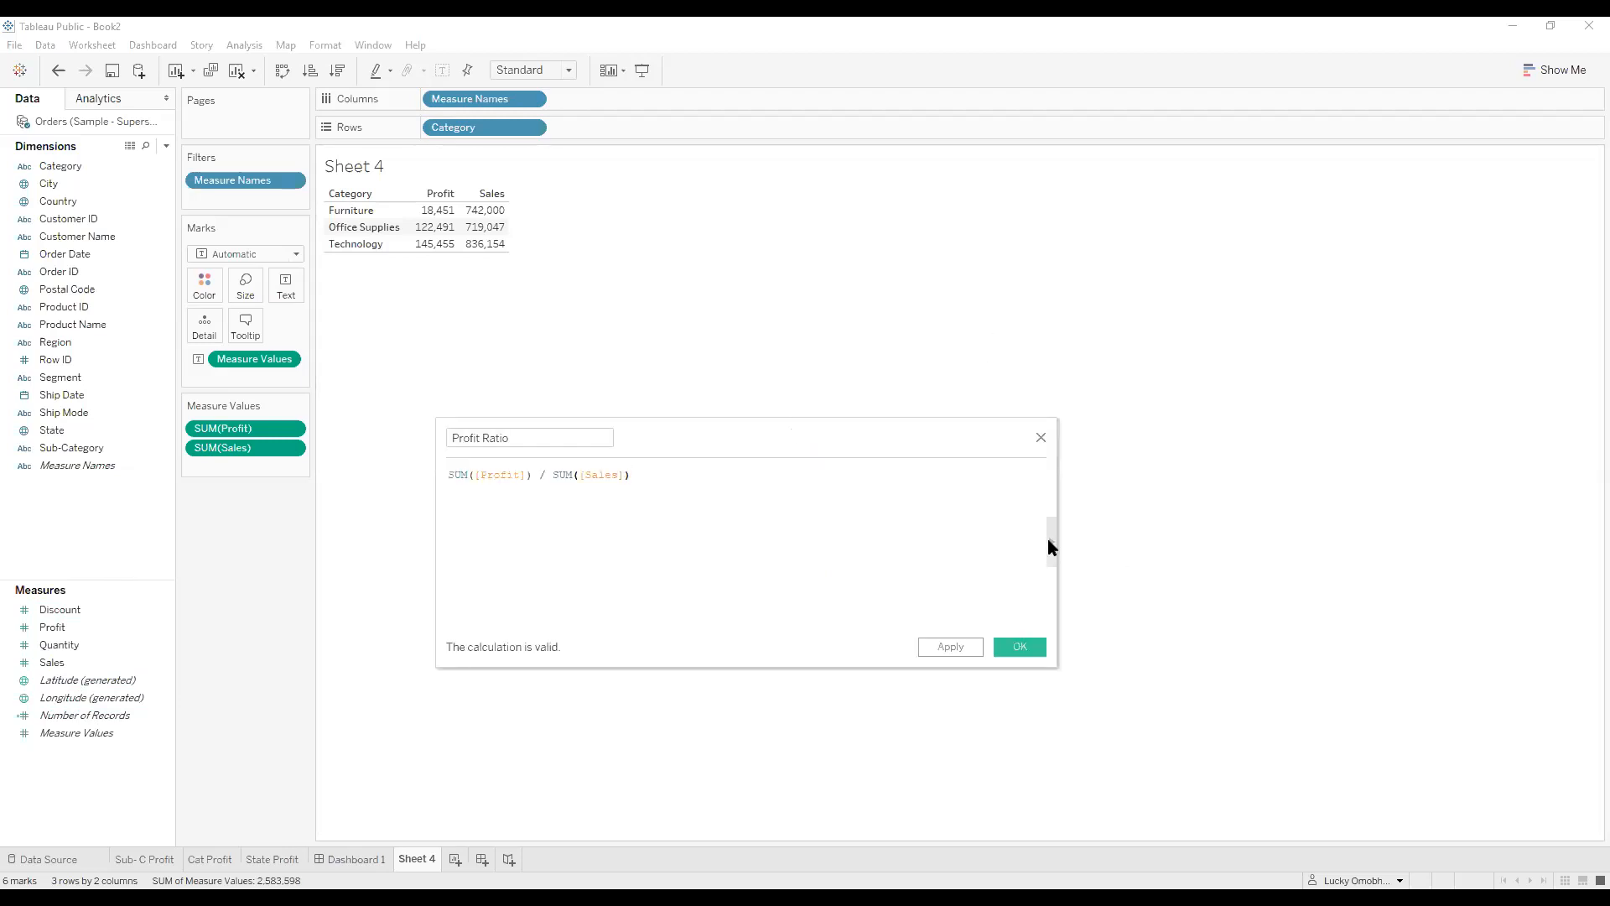
{"action": "left_click", "coordinate": [1050, 542]}
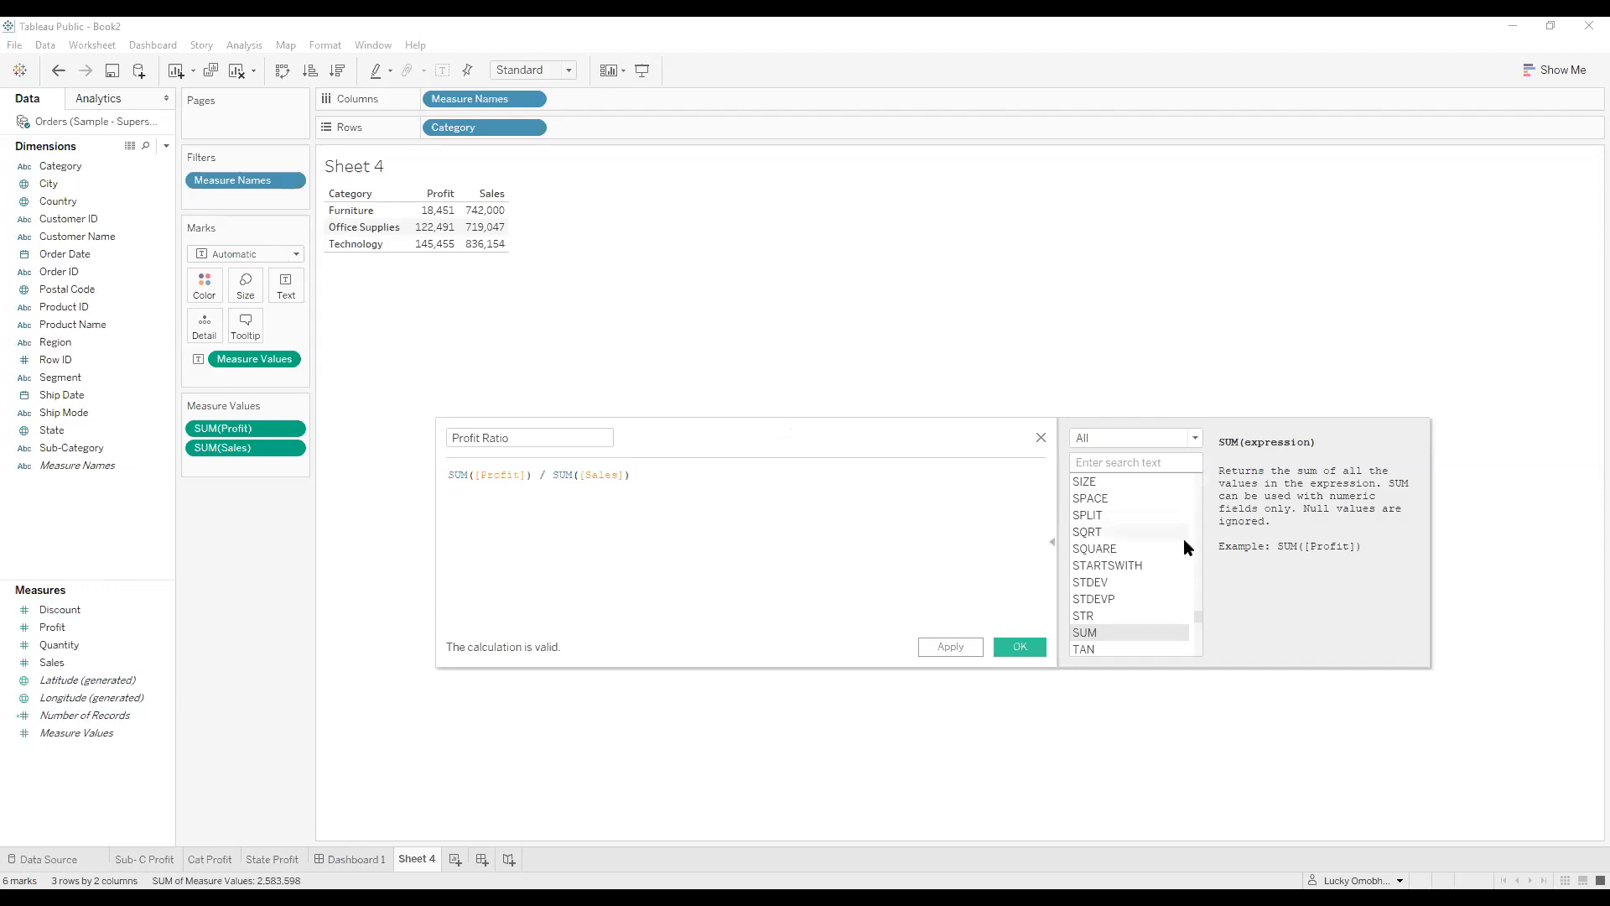
{"action": "left_click", "coordinate": [1194, 437]}
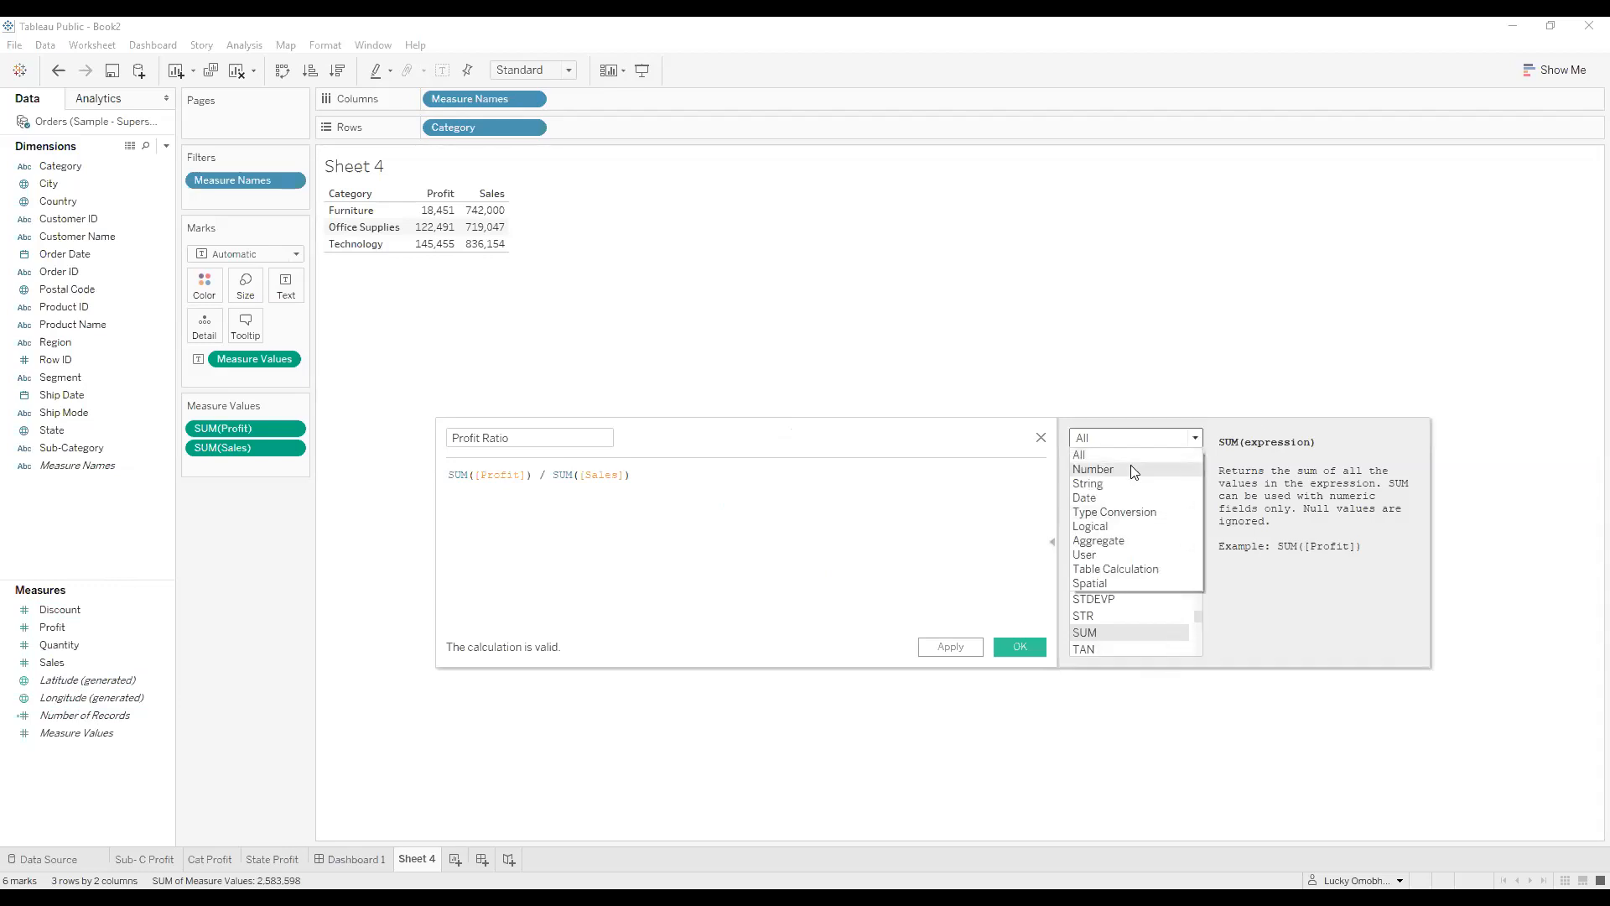
{"action": "left_click", "coordinate": [1193, 643]}
{"action": "scroll", "coordinate": [1141, 578], "scroll_direction": "down", "scroll_amount": 1}
{"action": "scroll", "coordinate": [1142, 563], "scroll_direction": "down", "scroll_amount": 5}
{"action": "scroll", "coordinate": [1142, 564], "scroll_direction": "up", "scroll_amount": 20}
{"action": "scroll", "coordinate": [1142, 563], "scroll_direction": "up", "scroll_amount": 15}
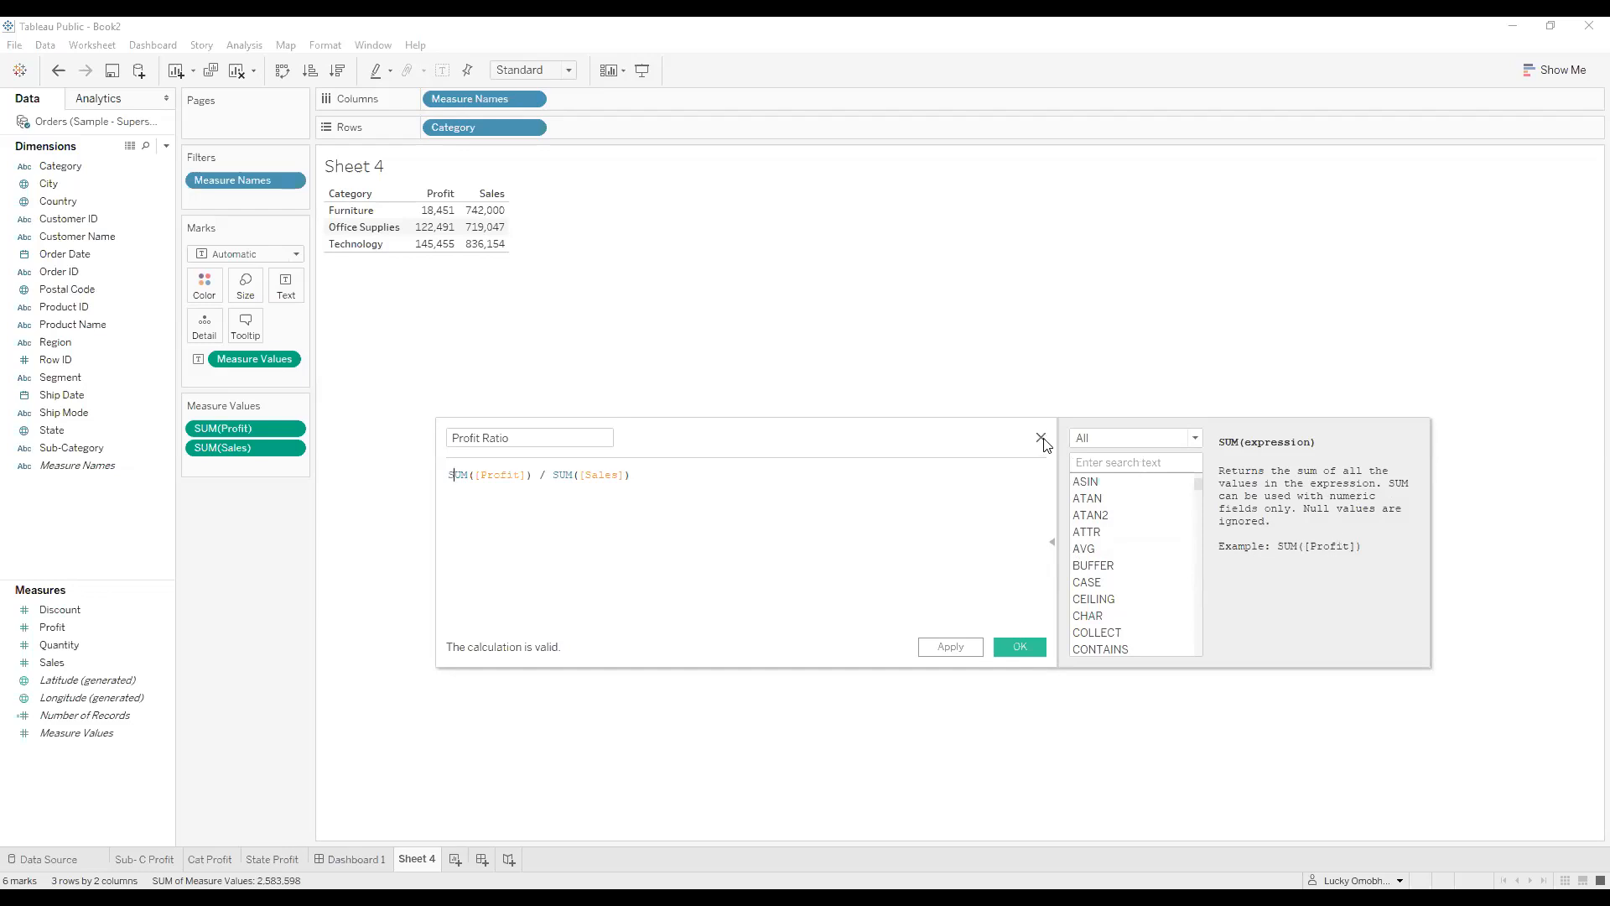
Move the calculation editor further away from the table and show column grand totals for Profit and Sales.
{"action": "left_click_drag", "start_coordinate": [808, 442], "coordinate": [737, 528]}
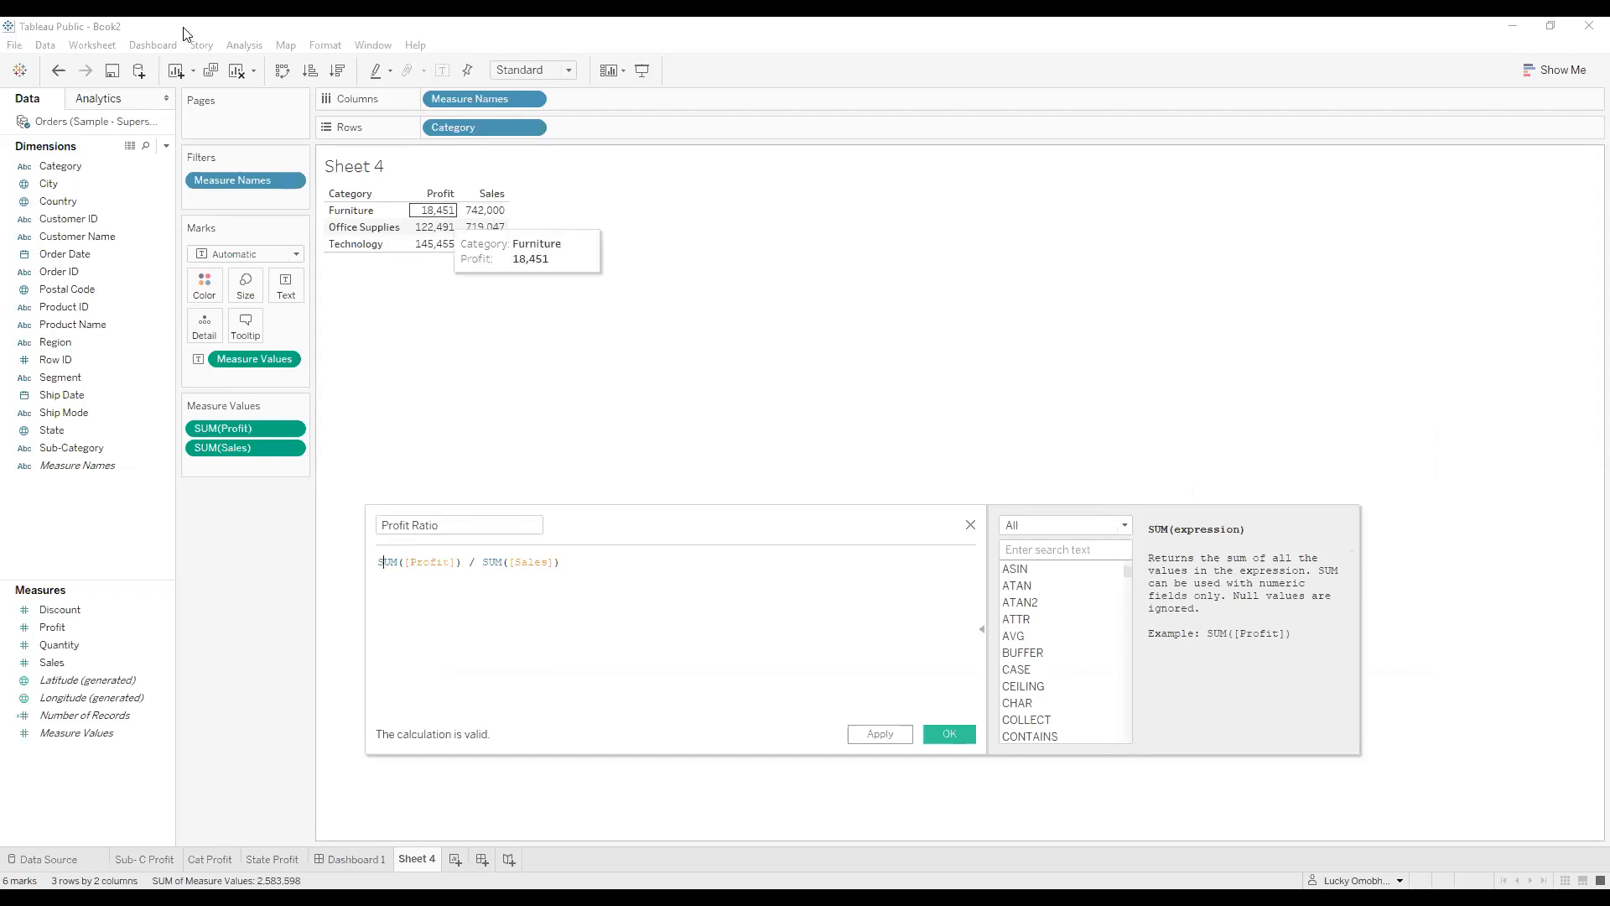
{"action": "left_click", "coordinate": [243, 44]}
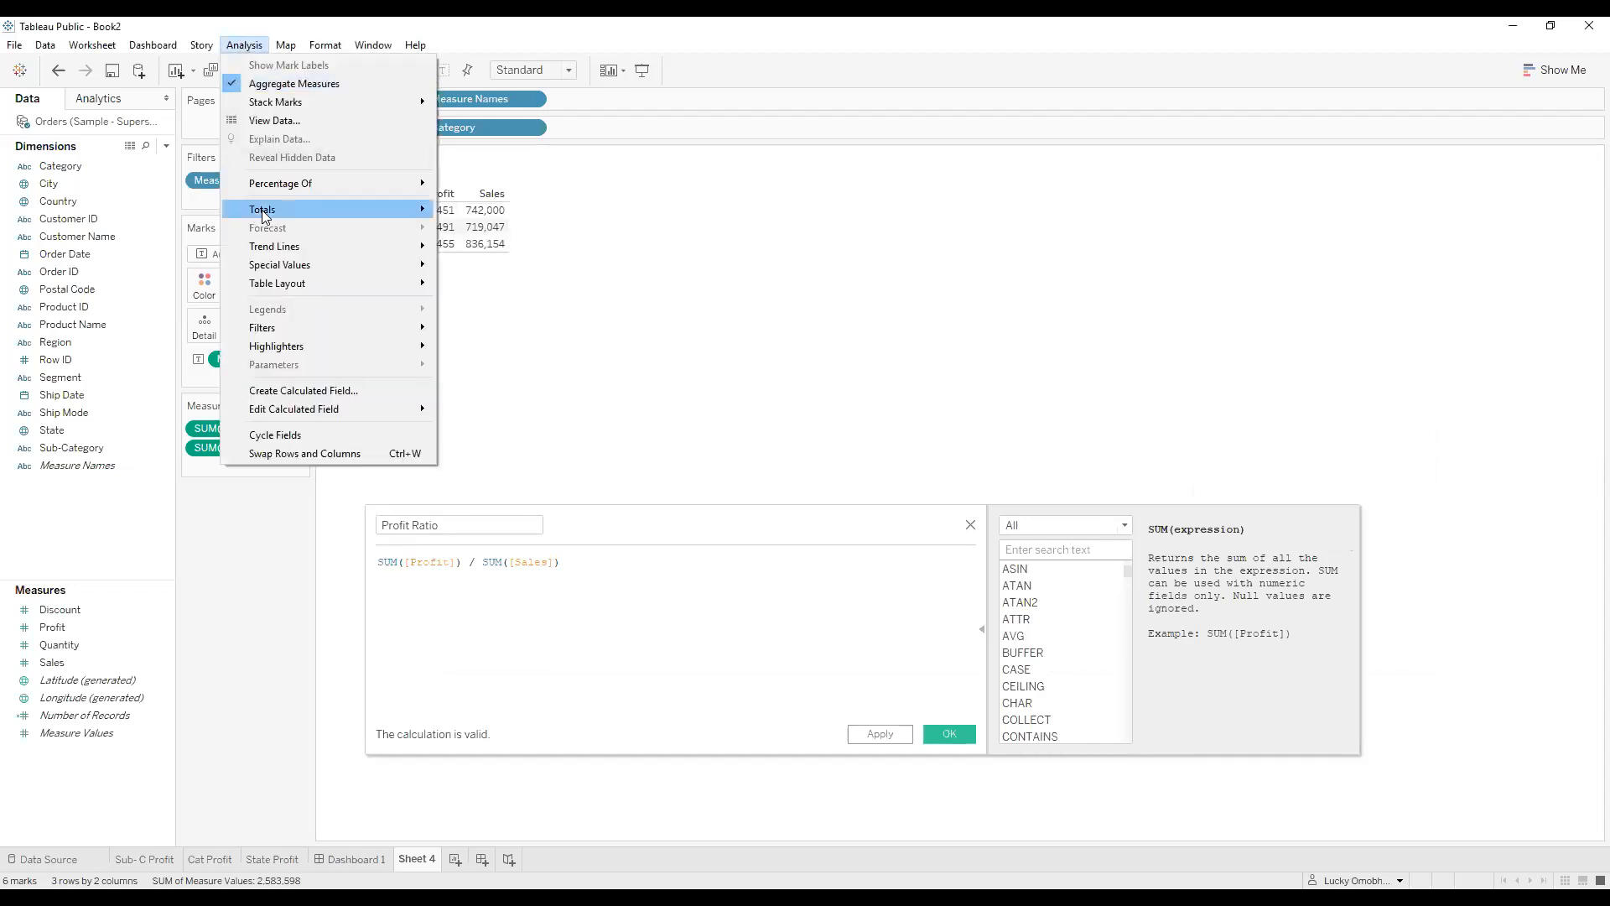
{"action": "mouse_move", "coordinate": [264, 214]}
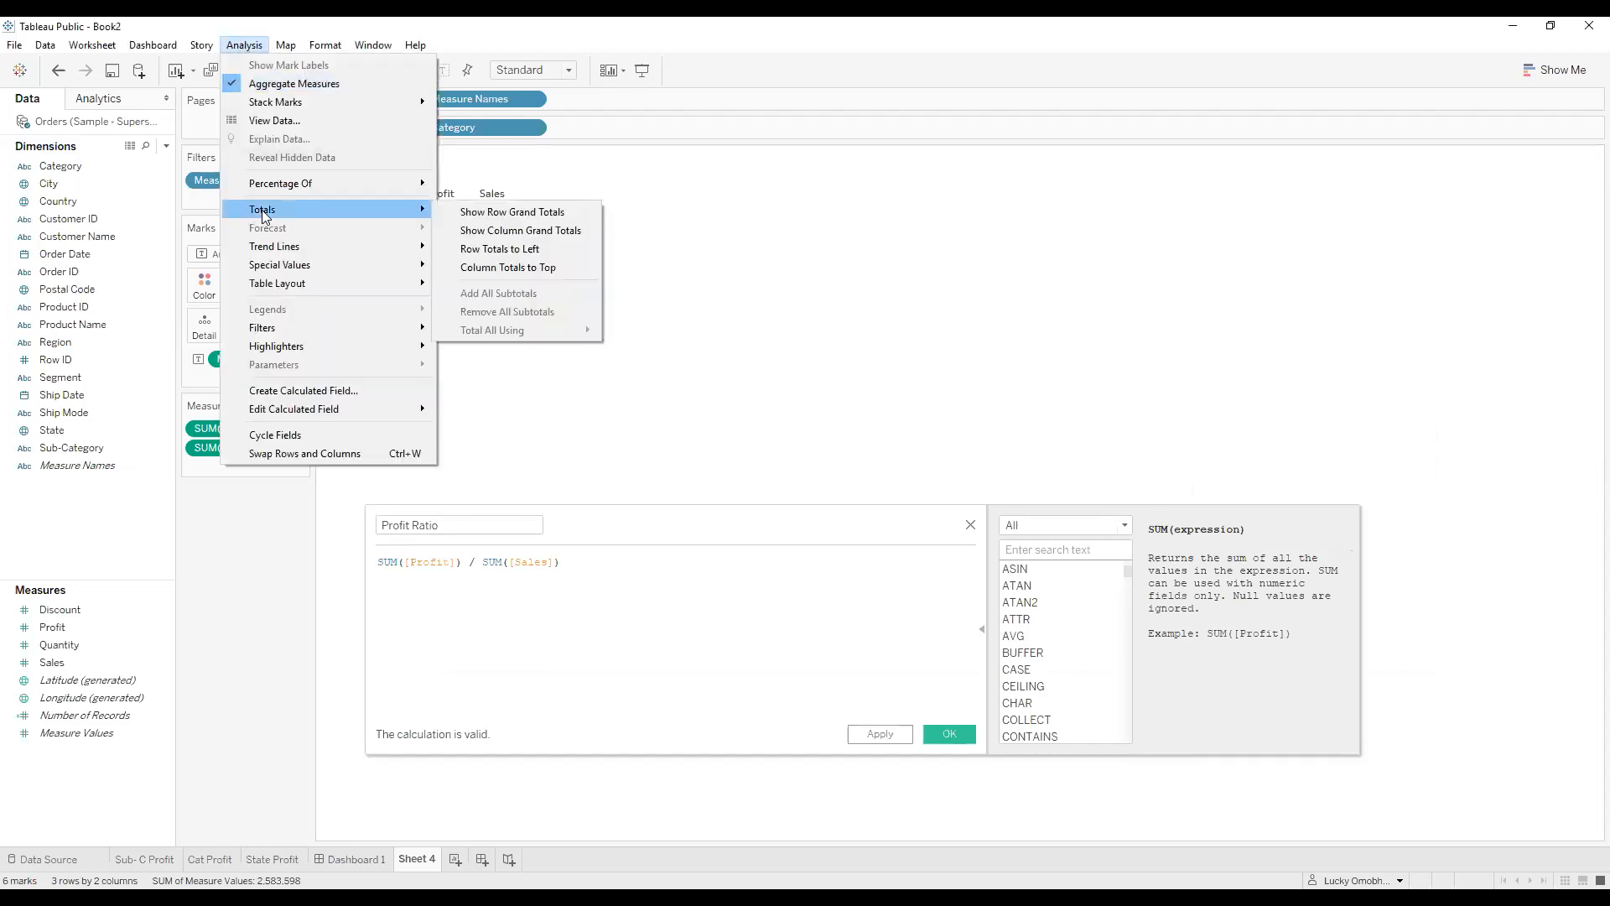
{"action": "left_click", "coordinate": [474, 235]}
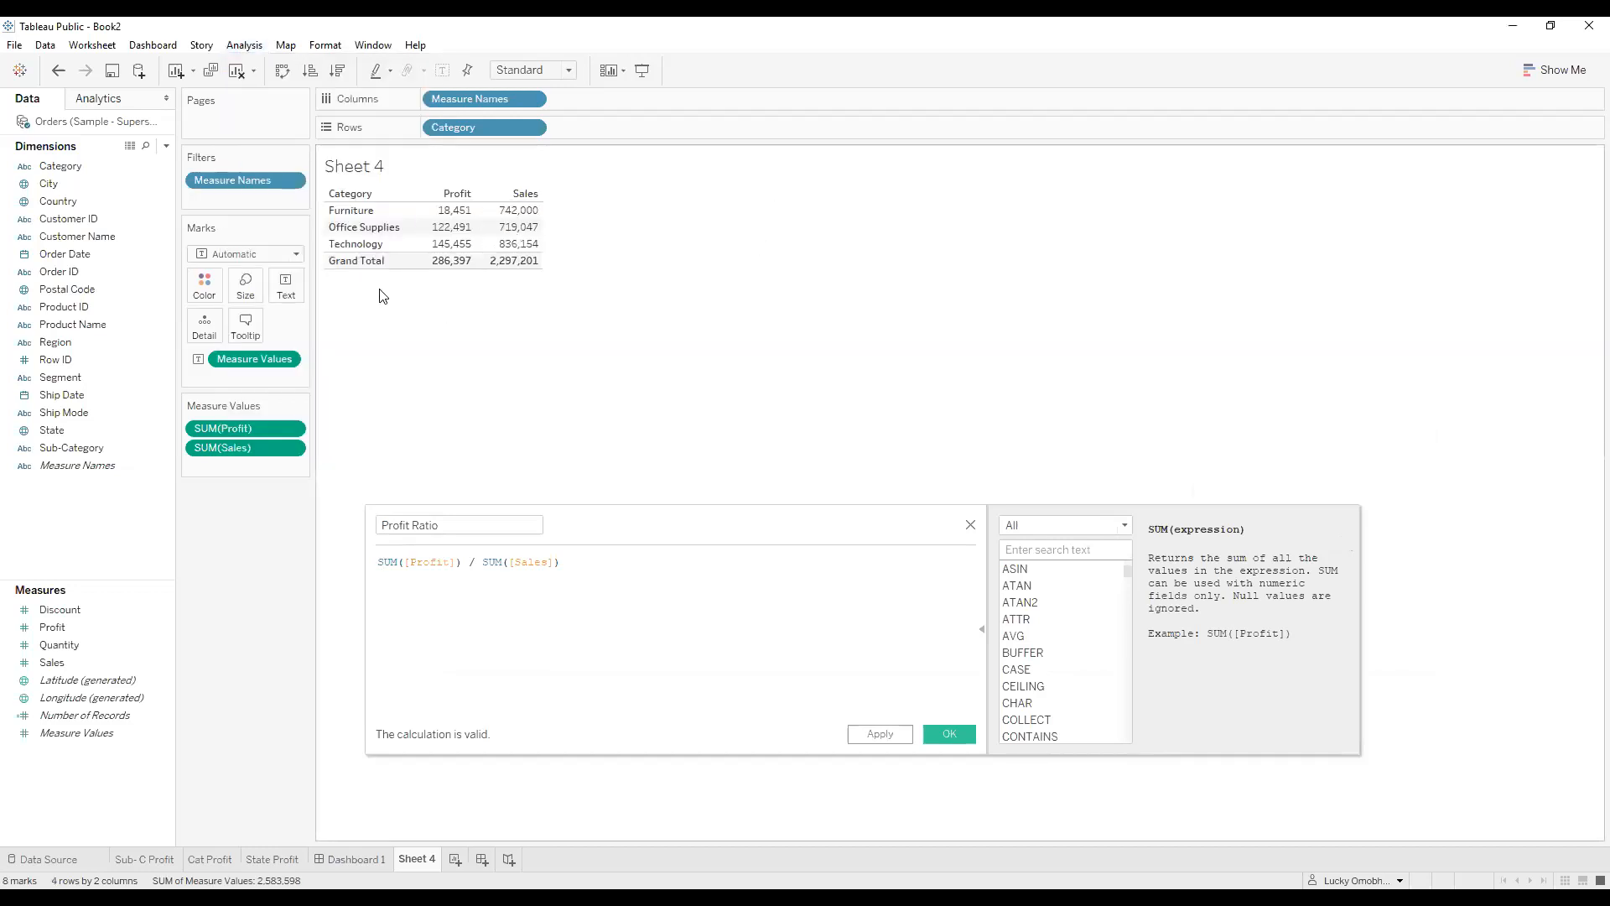
Save the Profit Ratio calculation and add it to the table as a third measure after Sales.
{"action": "mouse_move", "coordinate": [457, 275]}
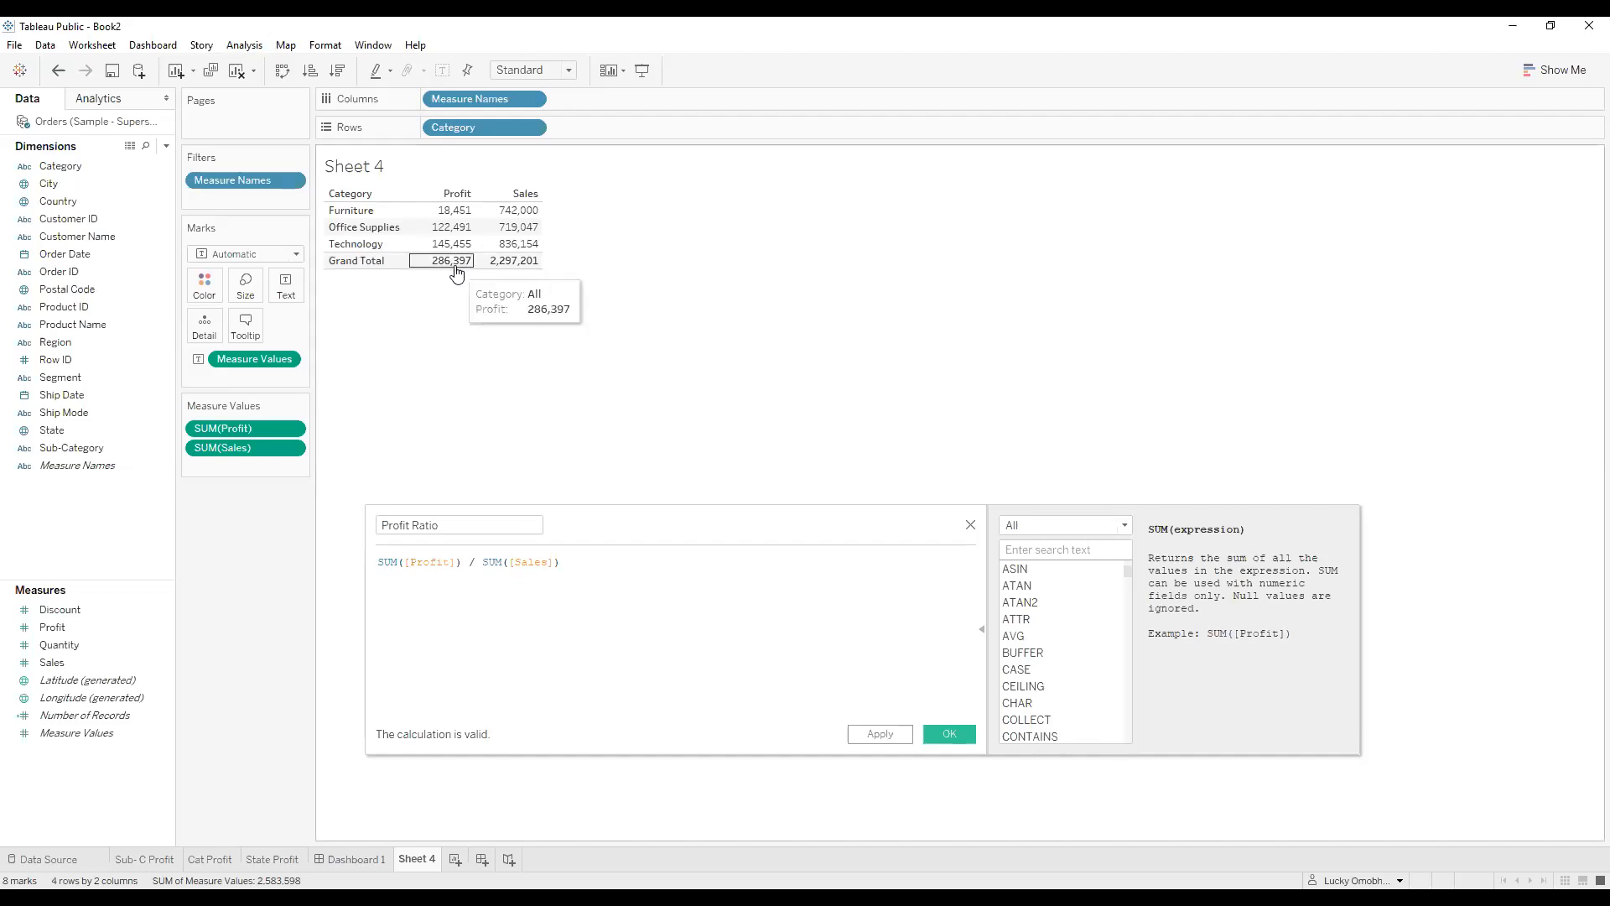
{"action": "mouse_move", "coordinate": [452, 222]}
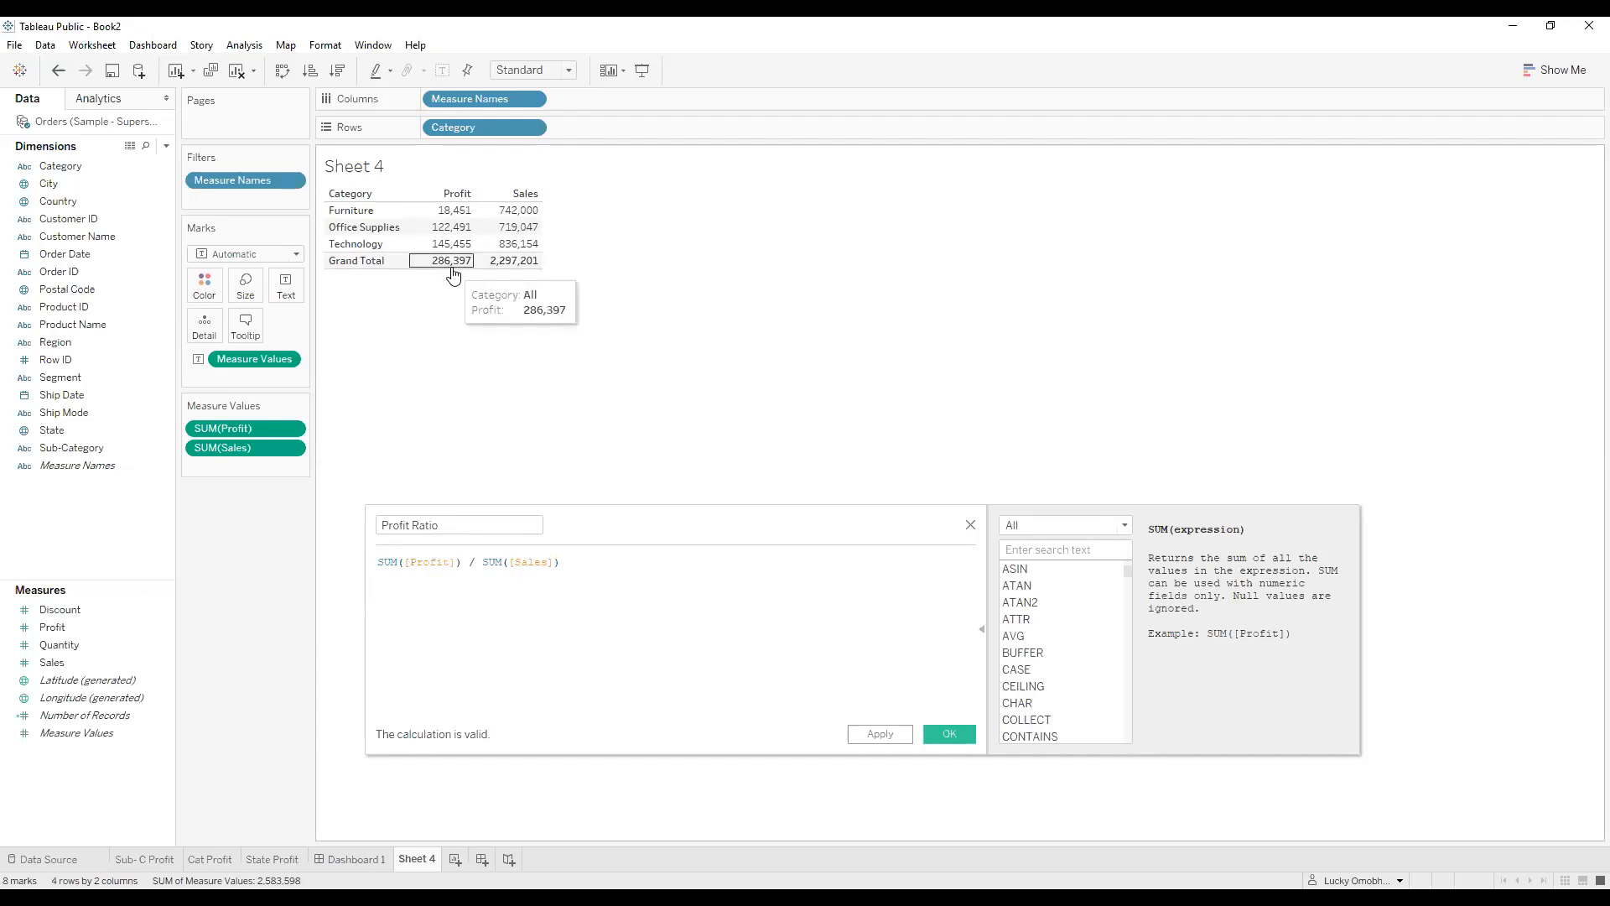
{"action": "mouse_move", "coordinate": [525, 267]}
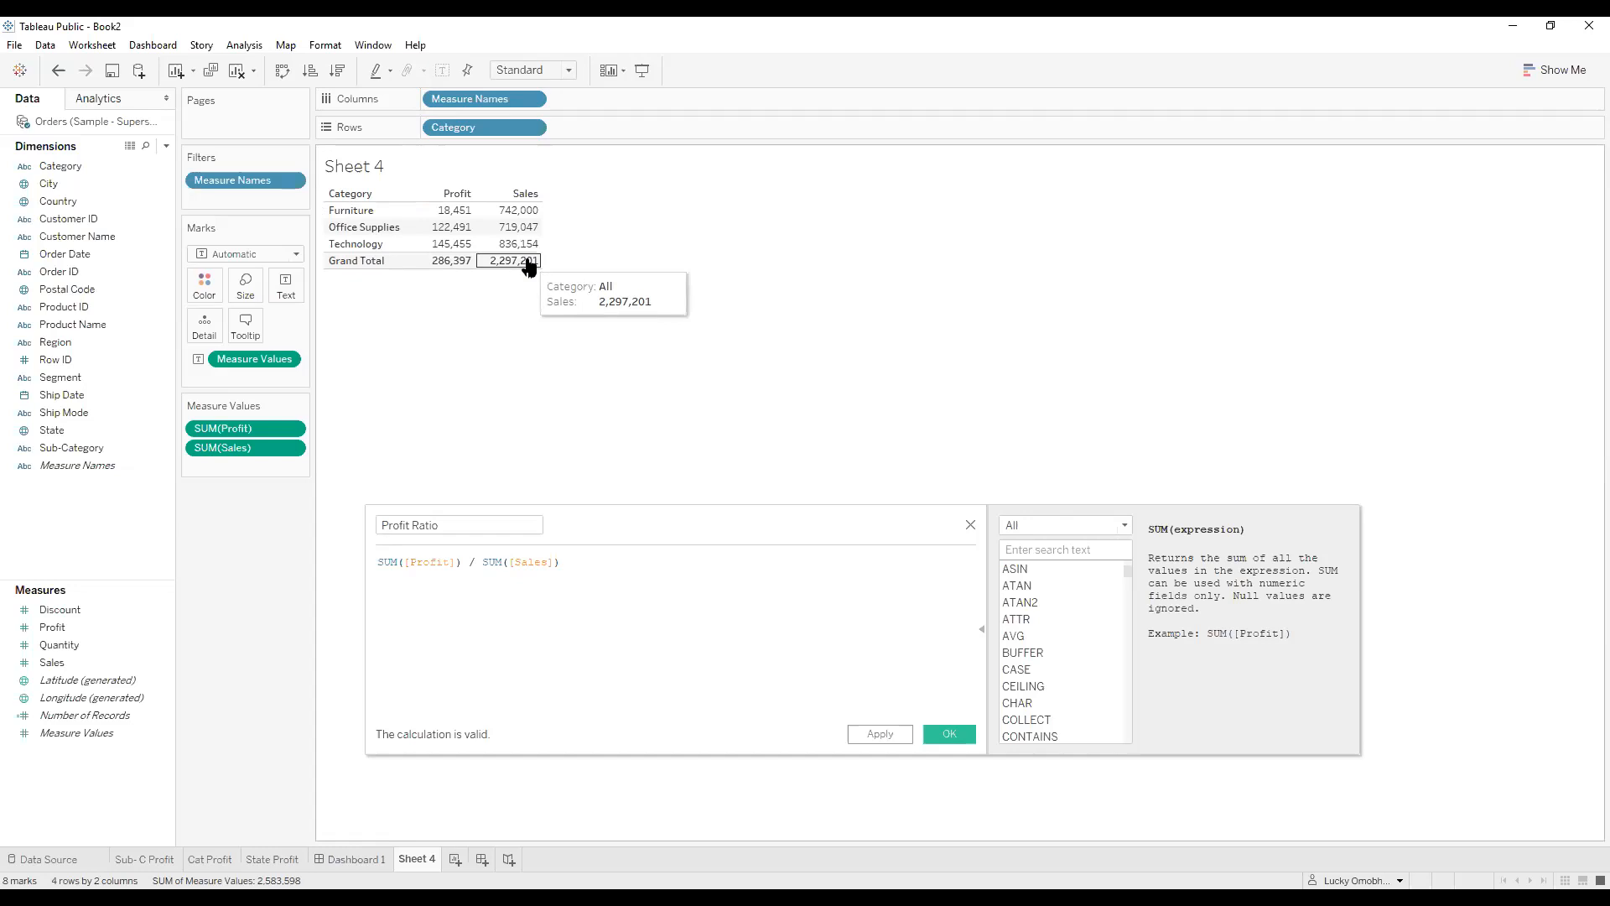
{"action": "left_click", "coordinate": [948, 735]}
{"action": "left_click_drag", "start_coordinate": [75, 650], "coordinate": [232, 474]}
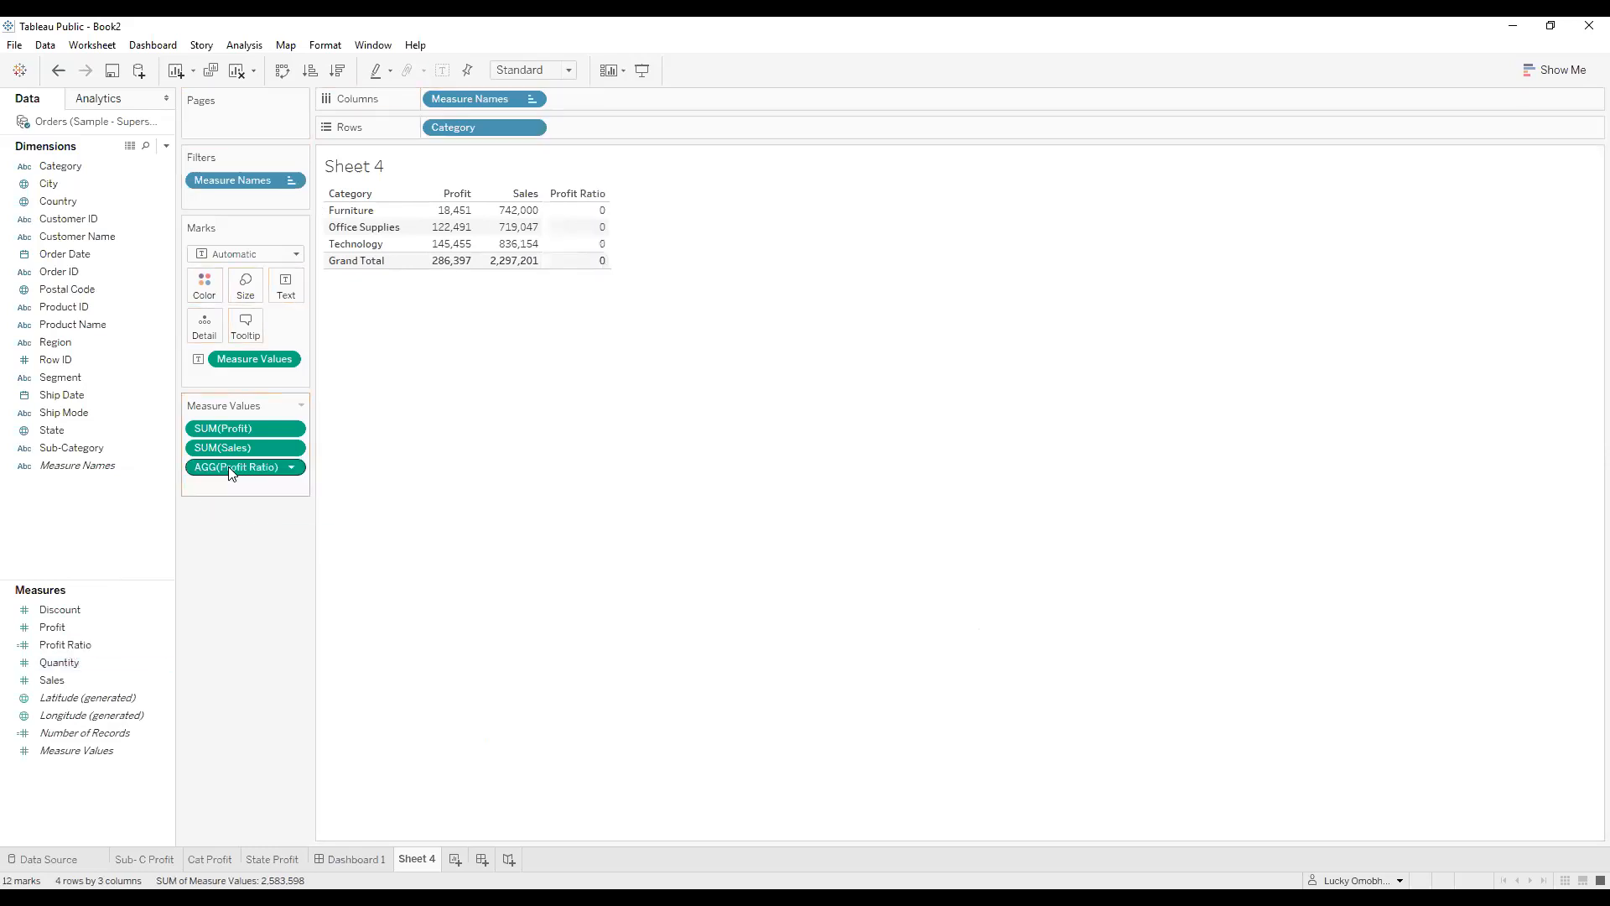
Format the Profit Ratio values in the table as Percentage with 2 decimal places.
{"action": "left_click", "coordinate": [292, 468]}
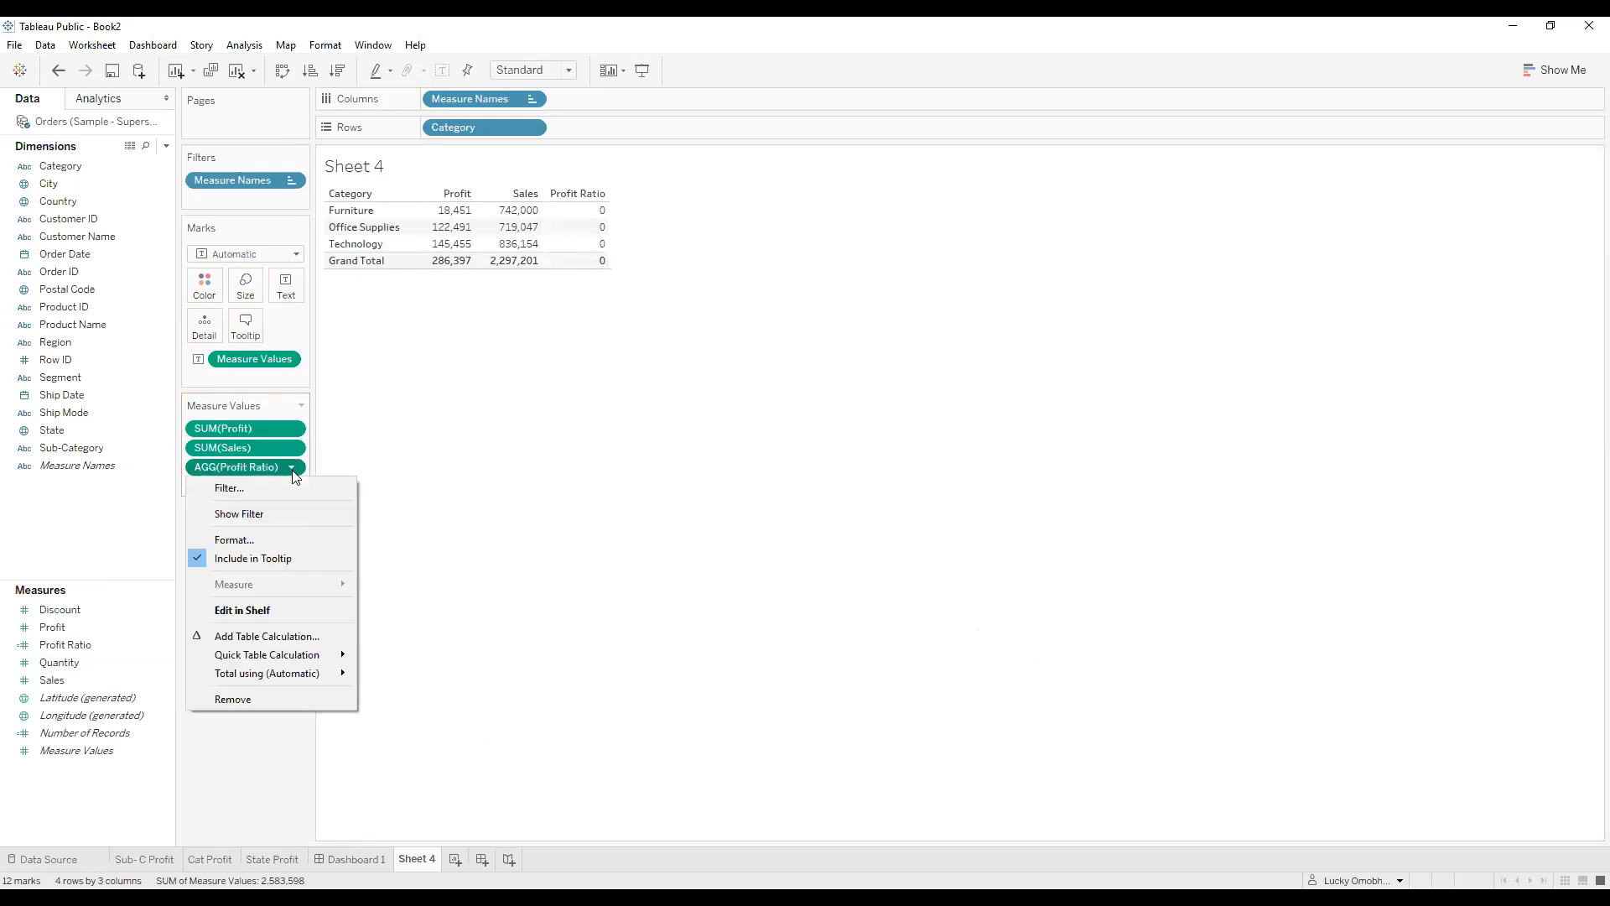
{"action": "left_click", "coordinate": [291, 542]}
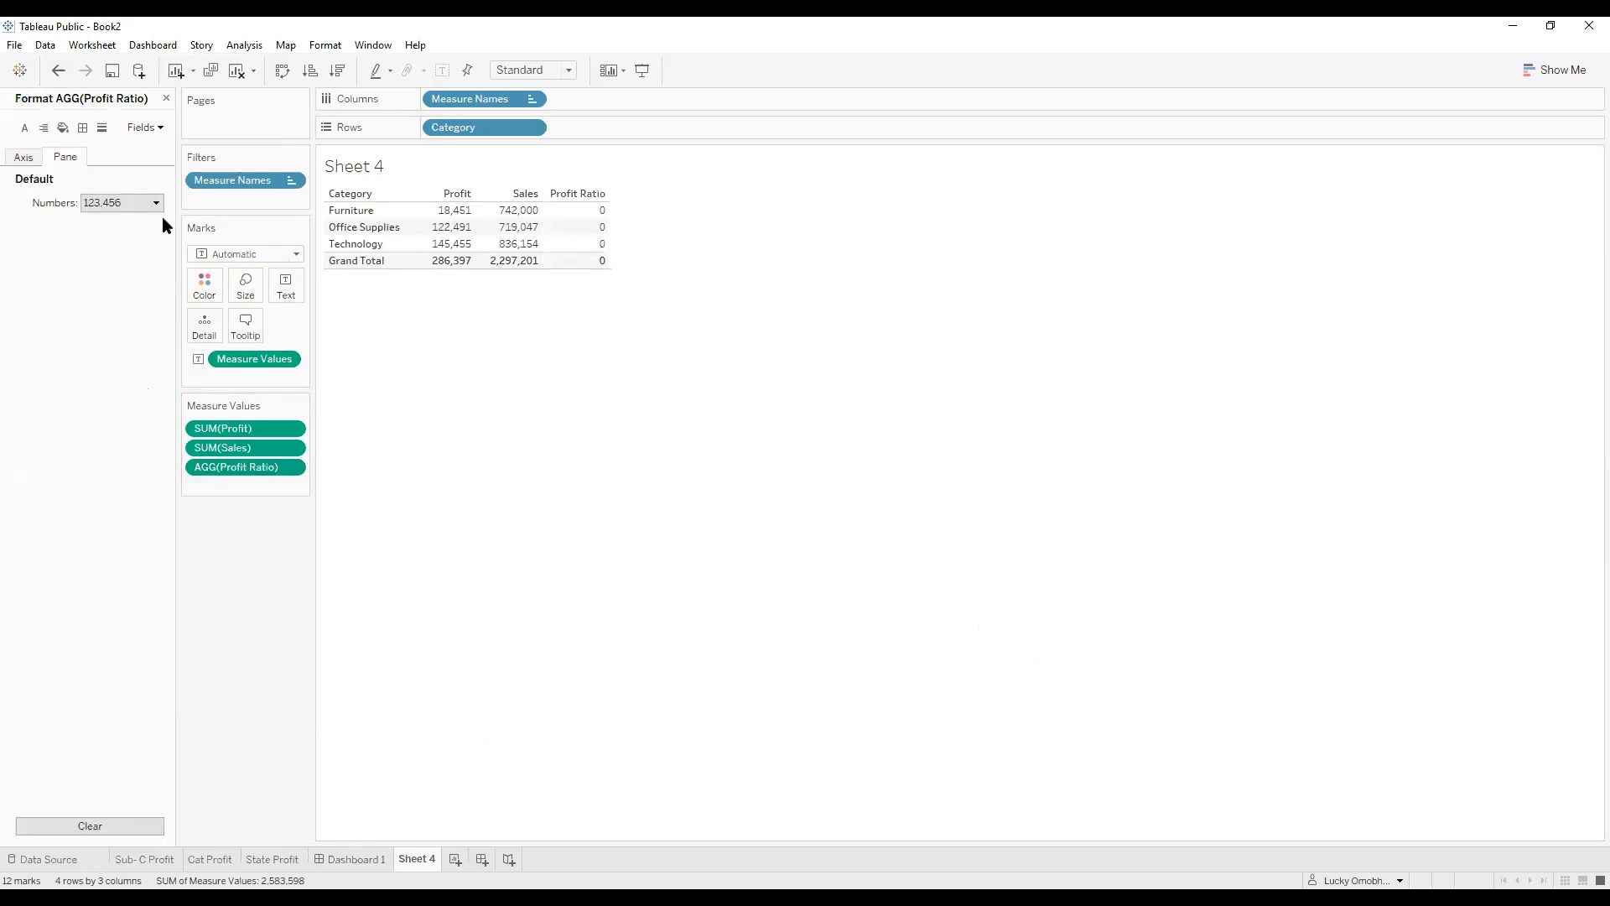
{"action": "left_click", "coordinate": [156, 208]}
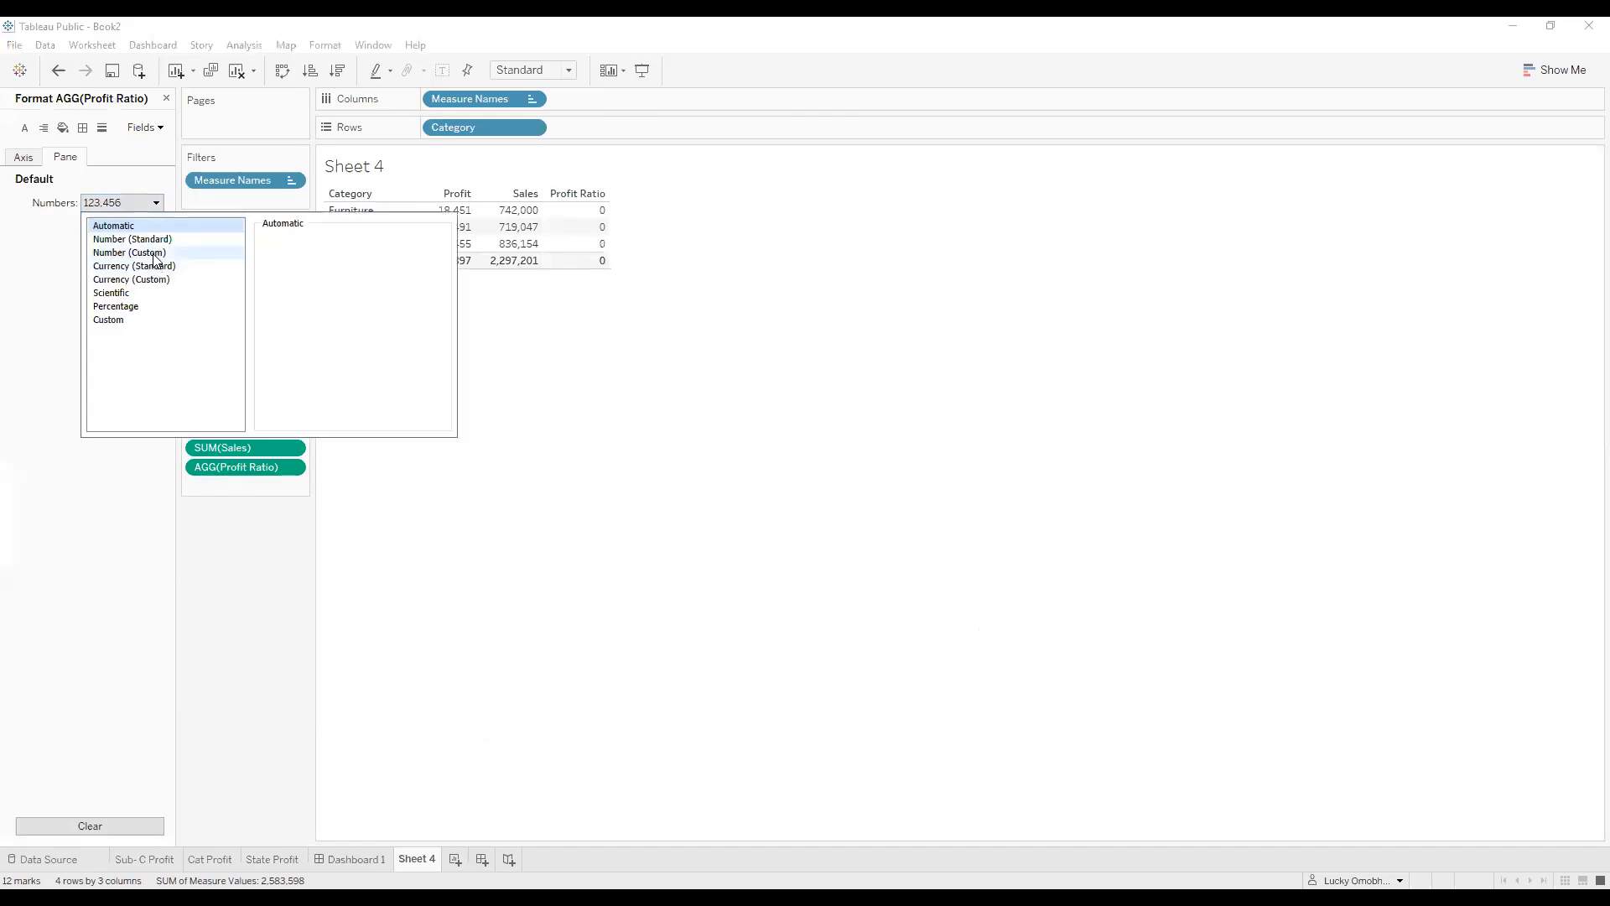
{"action": "left_click", "coordinate": [155, 255]}
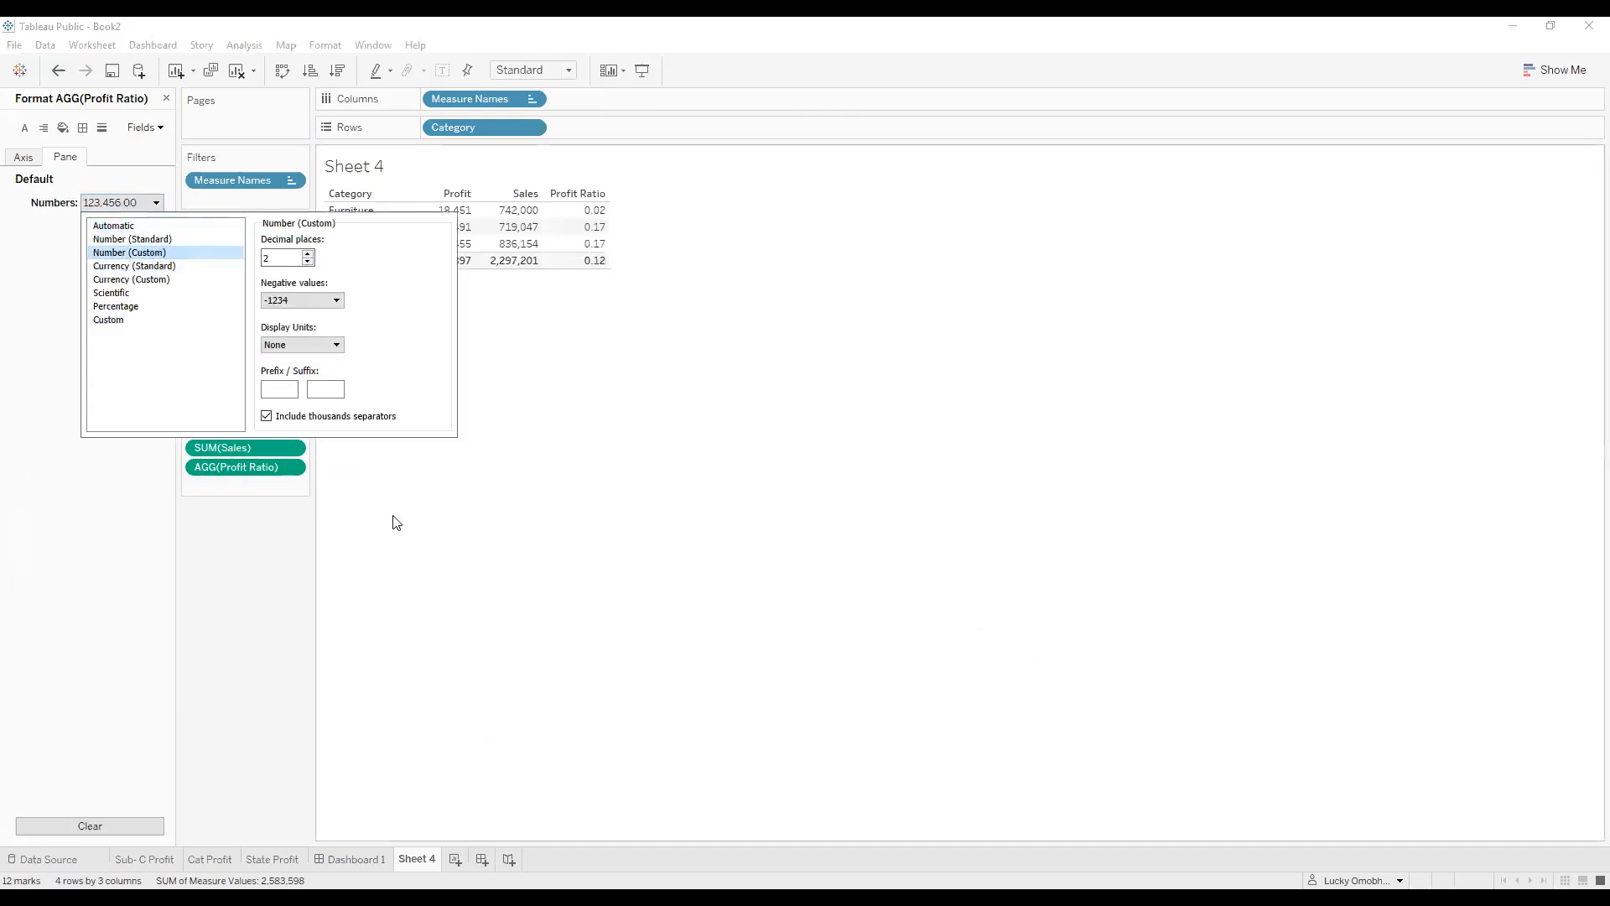
{"action": "mouse_move", "coordinate": [603, 220]}
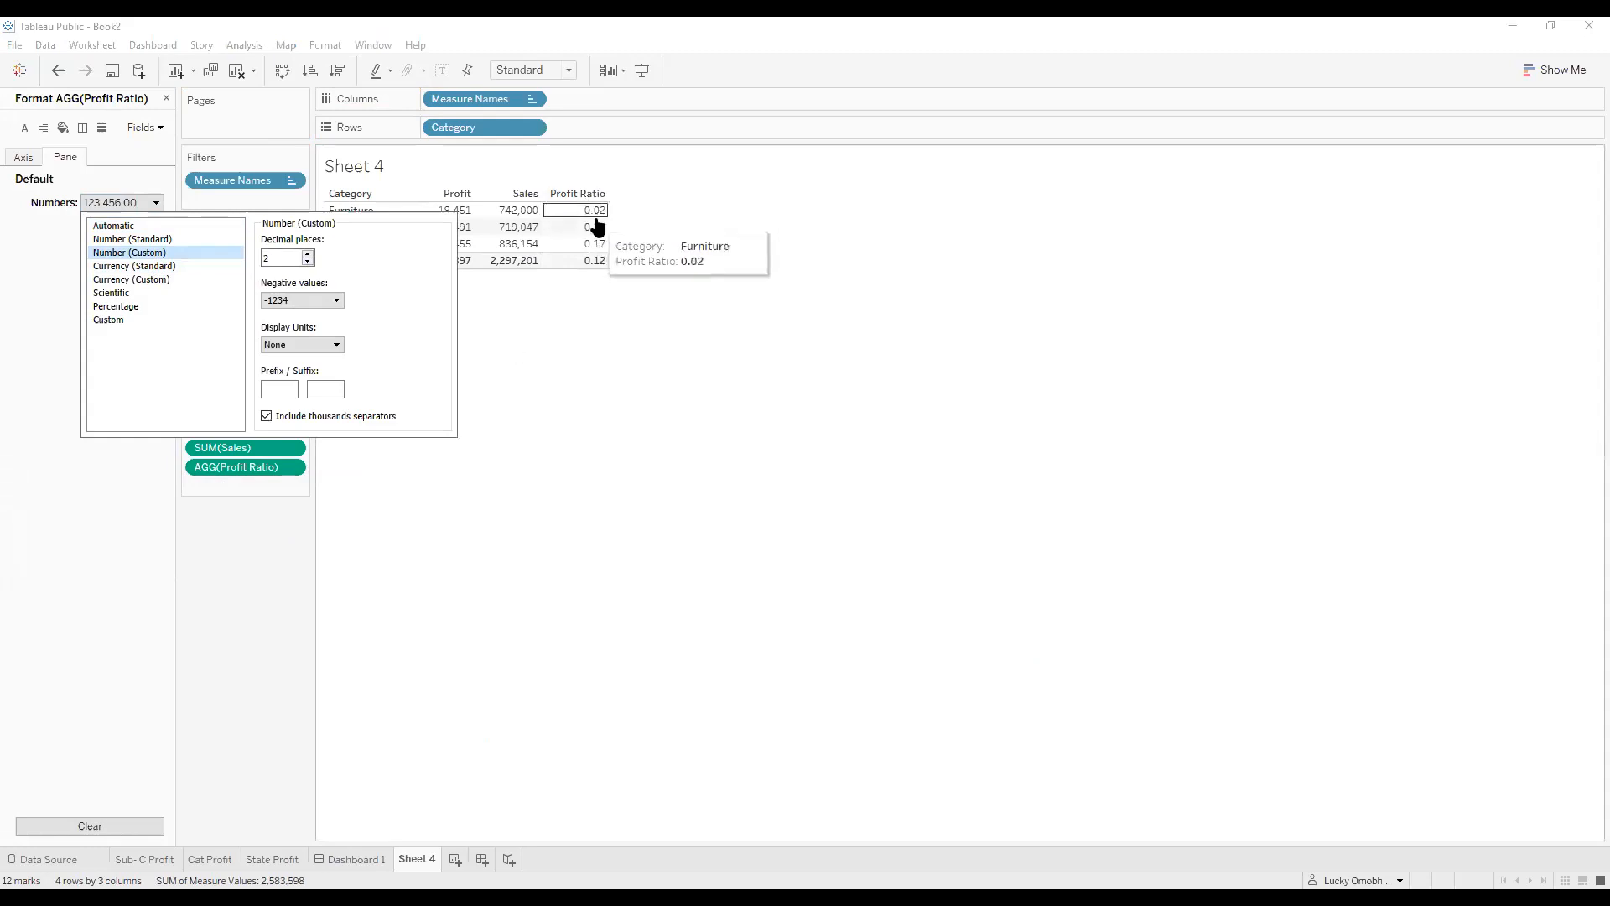
{"action": "left_click", "coordinate": [134, 308]}
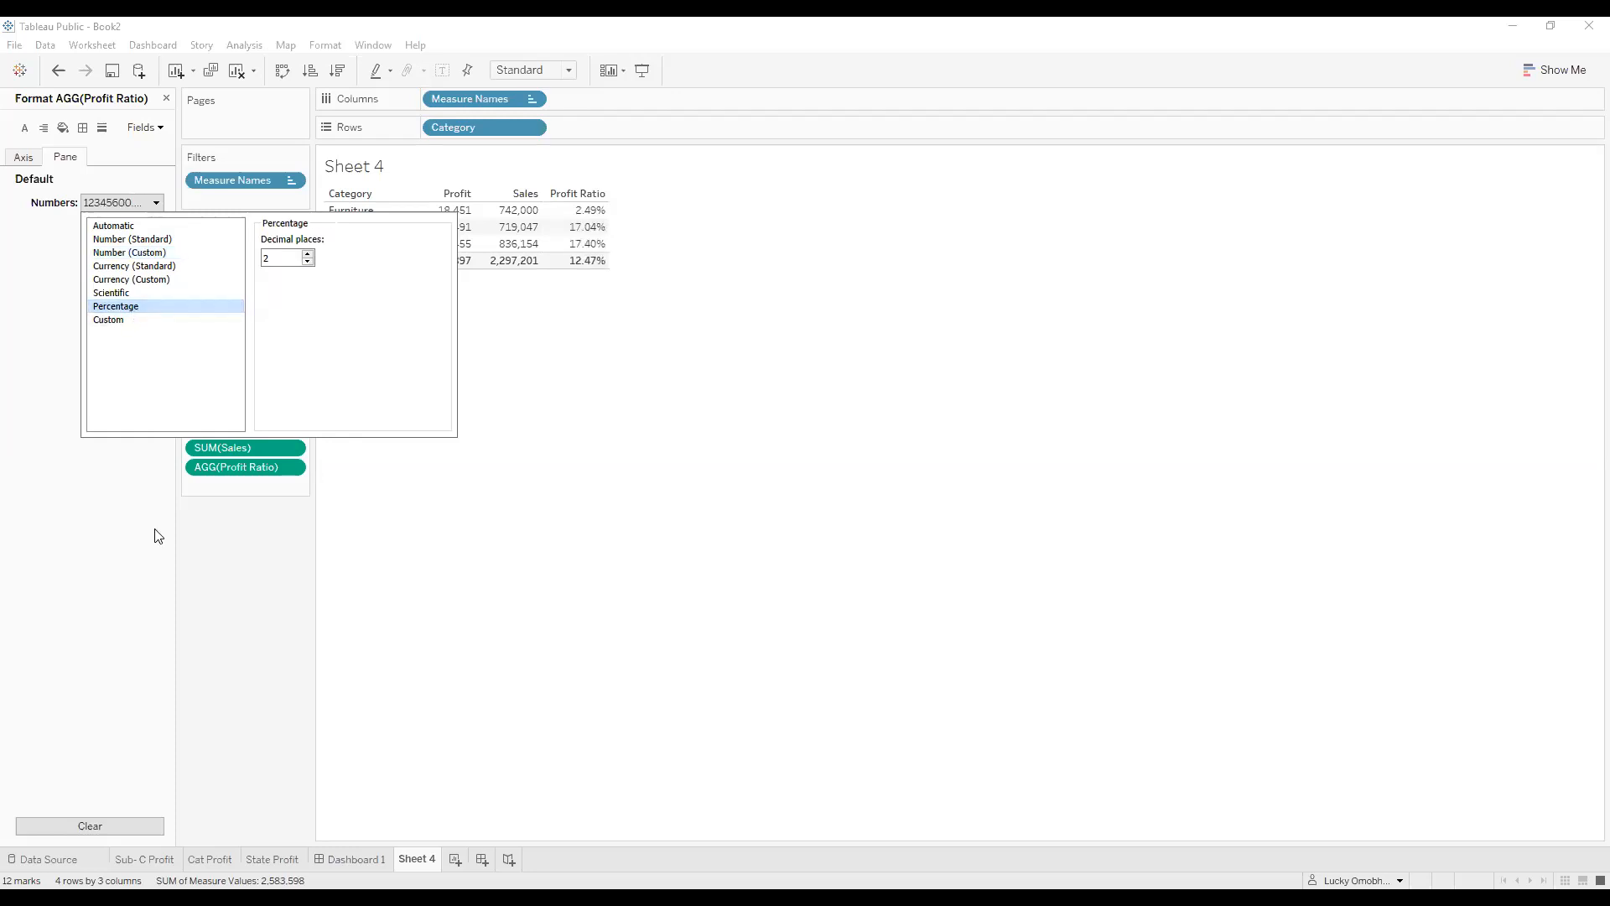
{"action": "left_click", "coordinate": [568, 309]}
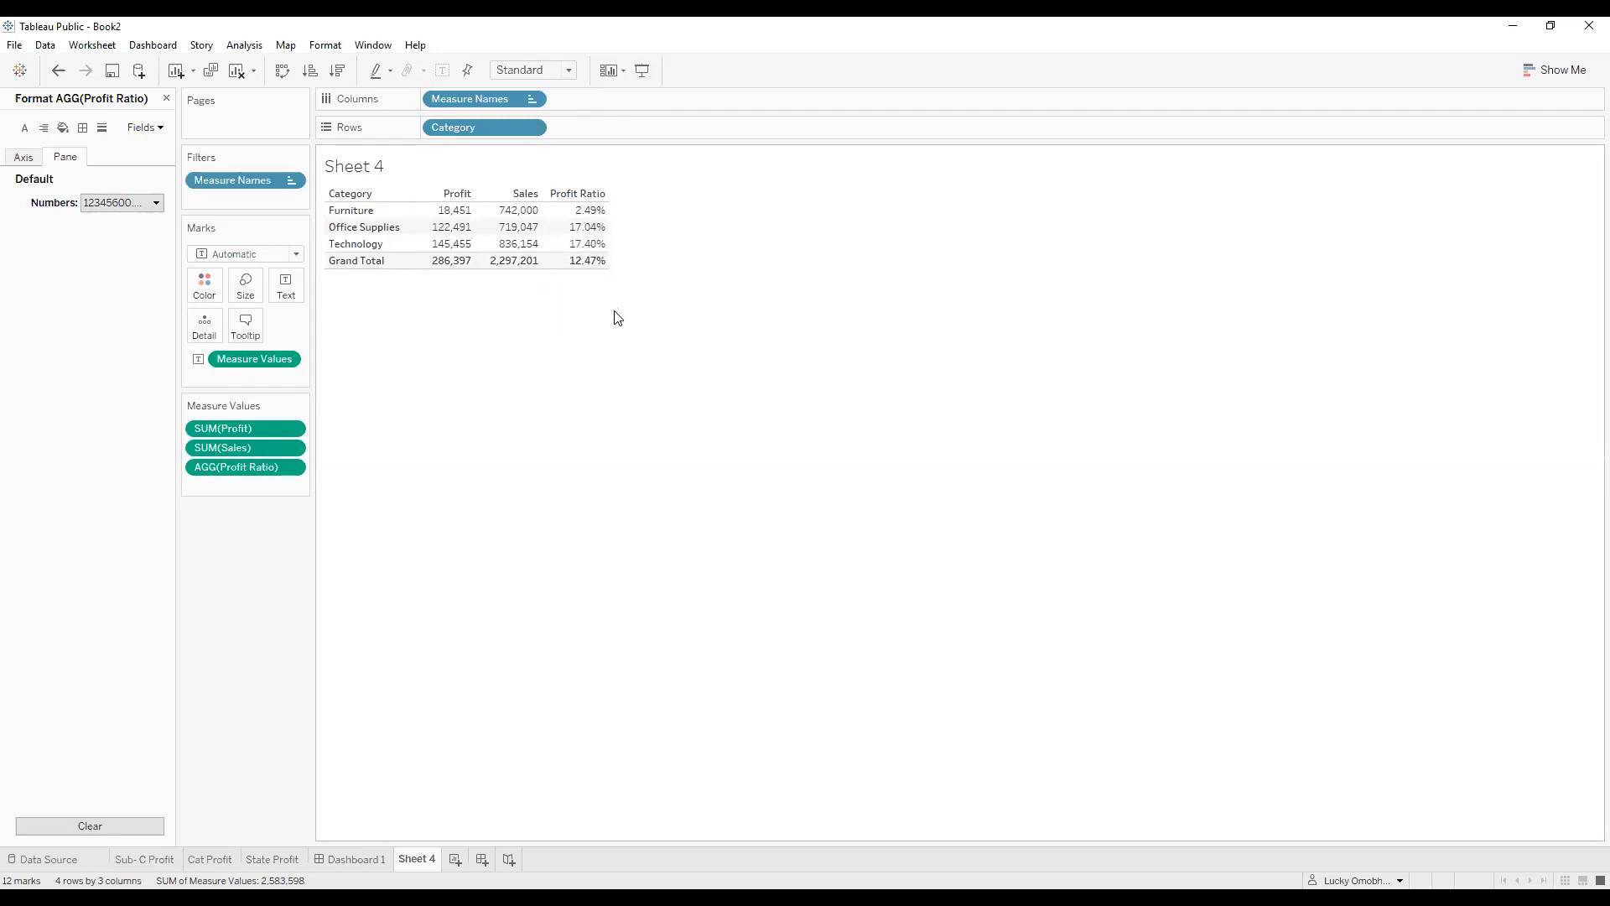
{"action": "mouse_move", "coordinate": [585, 267]}
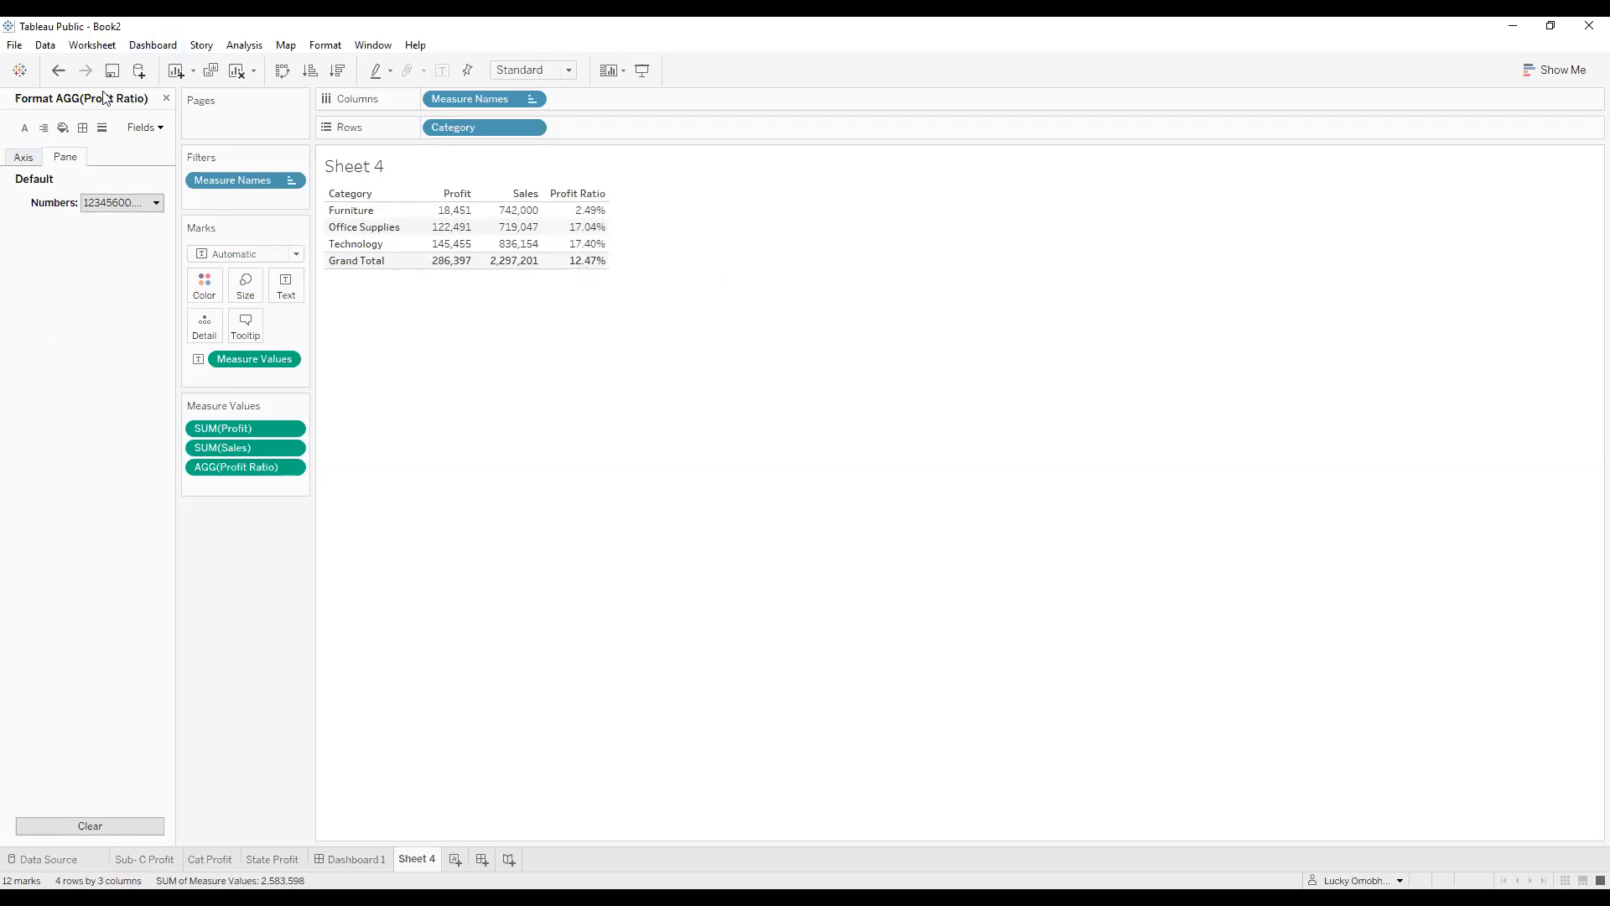
{"action": "left_click", "coordinate": [166, 98]}
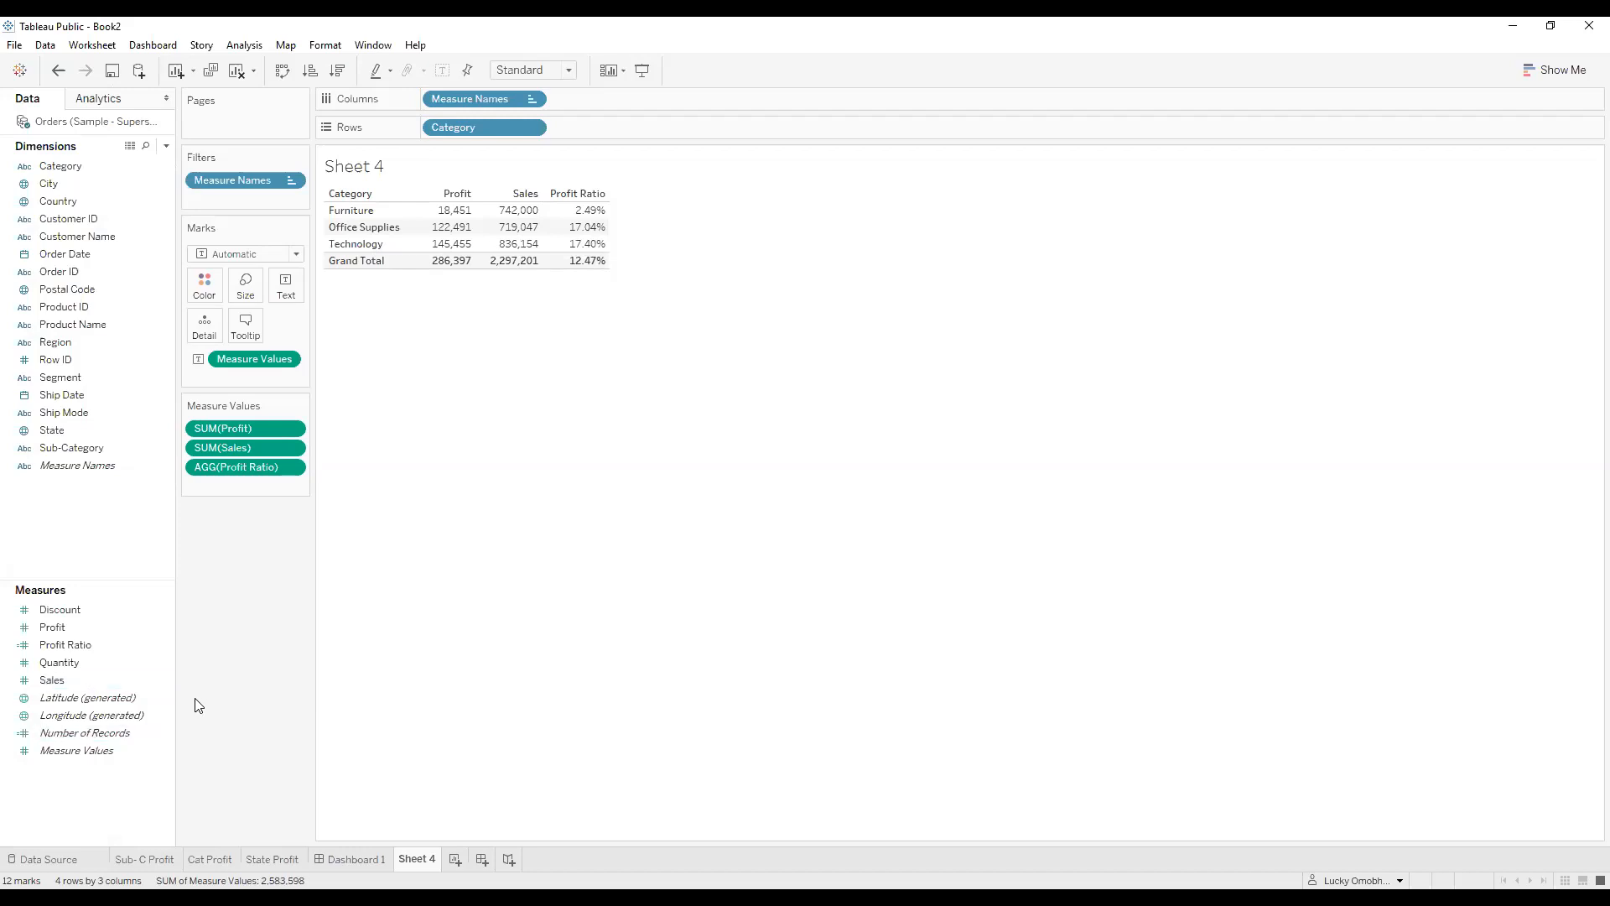
Start a new calculated field and add Product Name with all its members to the rows after Category.
{"action": "left_click", "coordinate": [166, 146]}
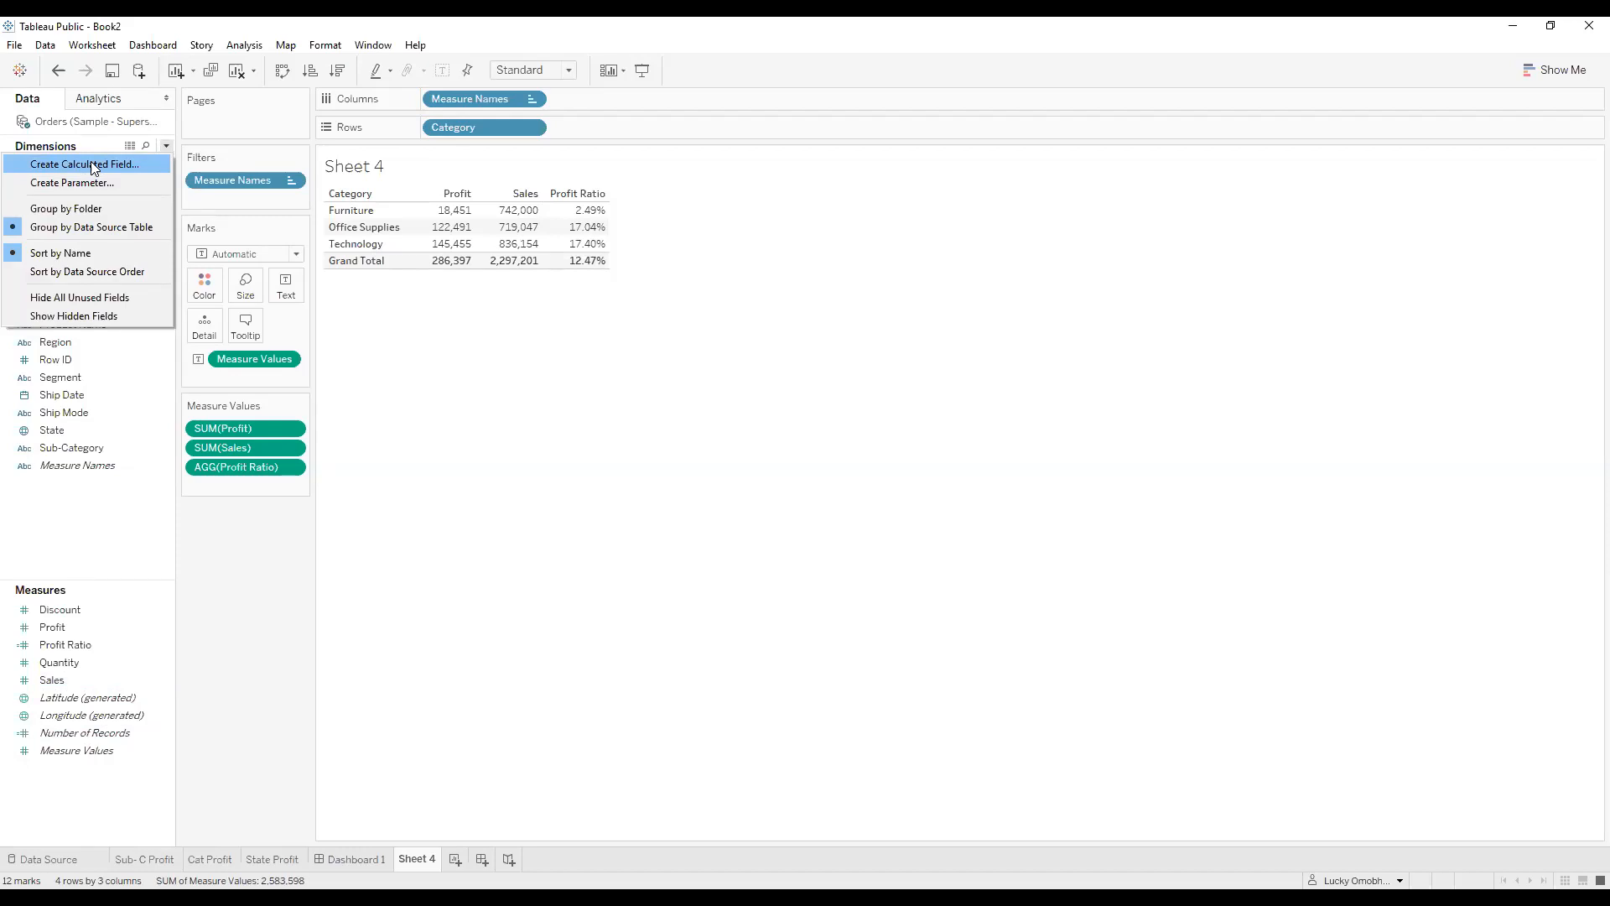
{"action": "left_click", "coordinate": [91, 163]}
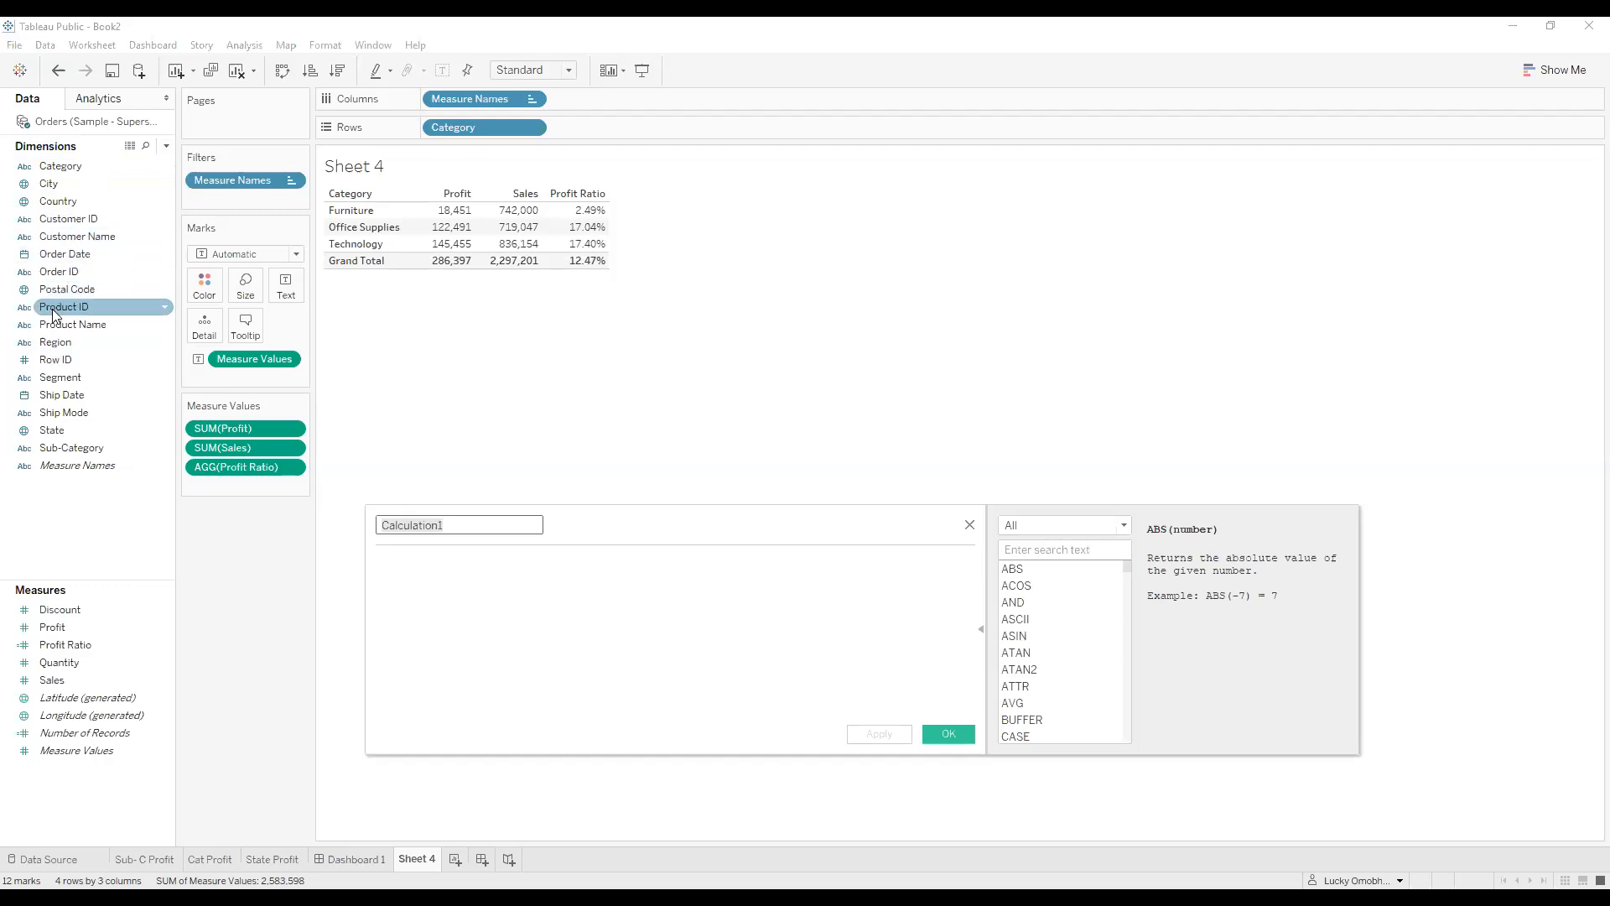
{"action": "left_click_drag", "start_coordinate": [57, 333], "coordinate": [809, 479]}
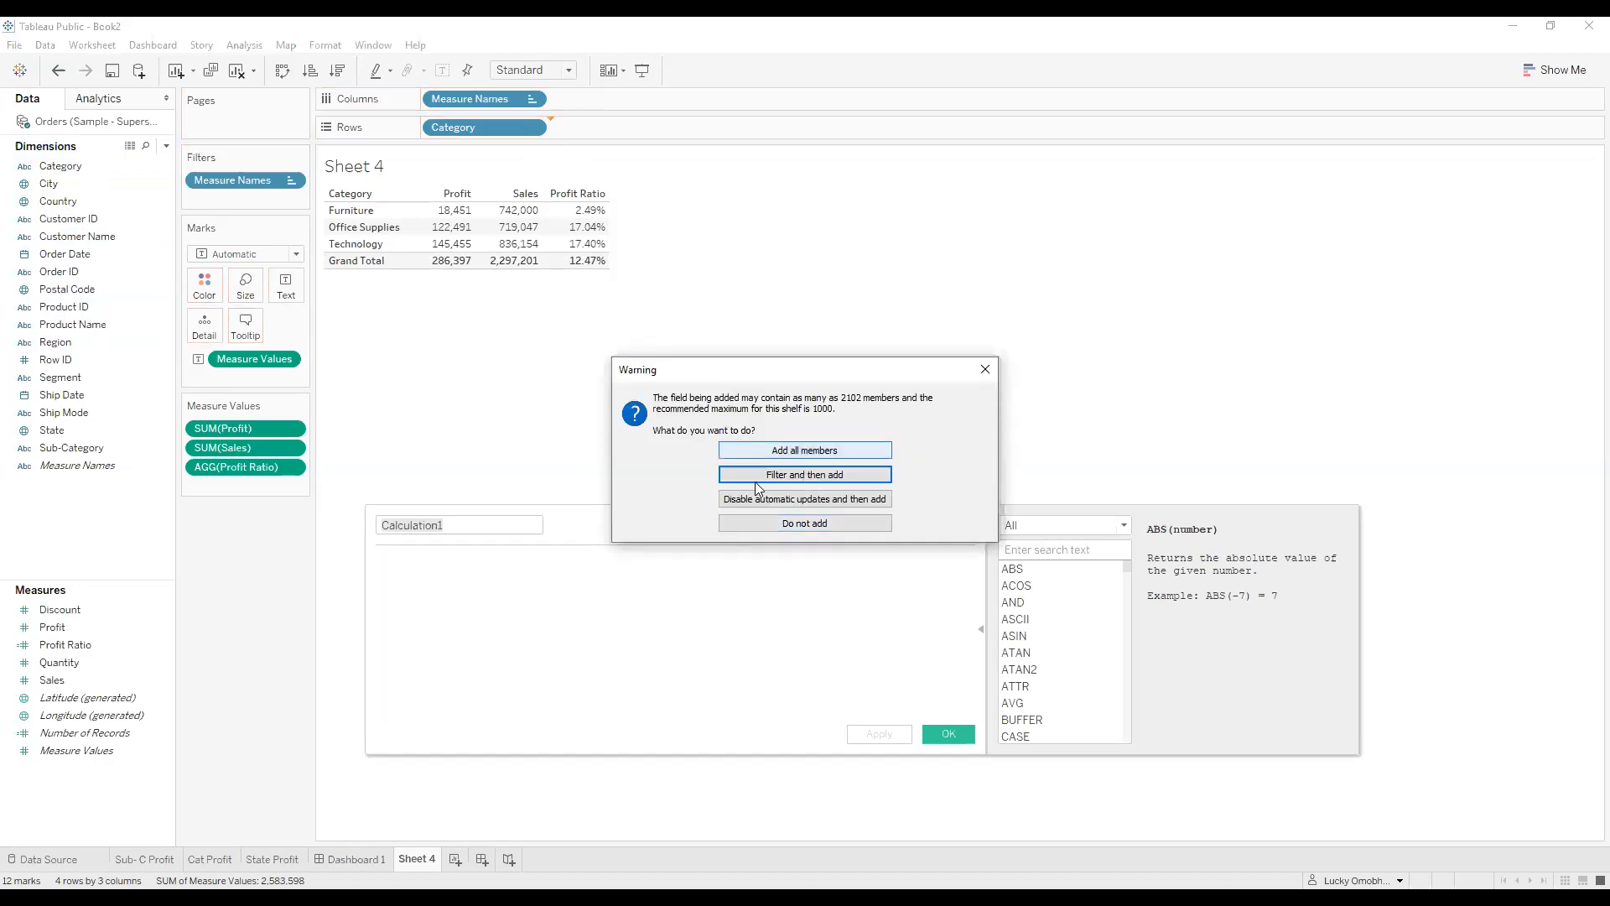
{"action": "key", "text": "Return"}
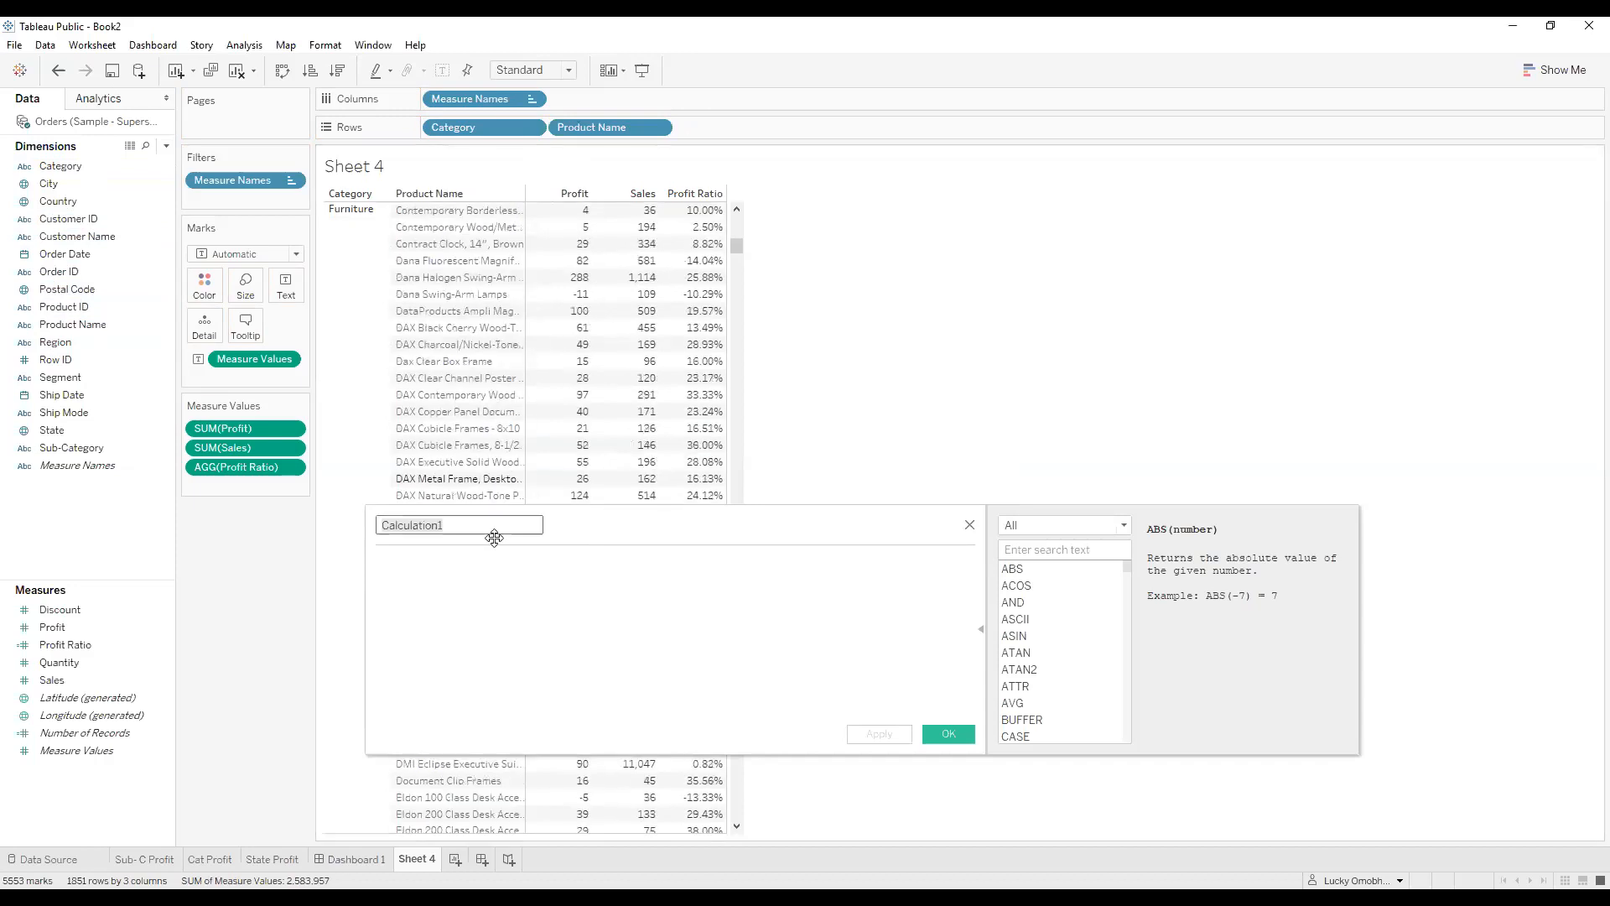
Examine the calculation editor's function categories and close the editor without creating a field.
{"action": "left_click_drag", "start_coordinate": [665, 537], "coordinate": [920, 386]}
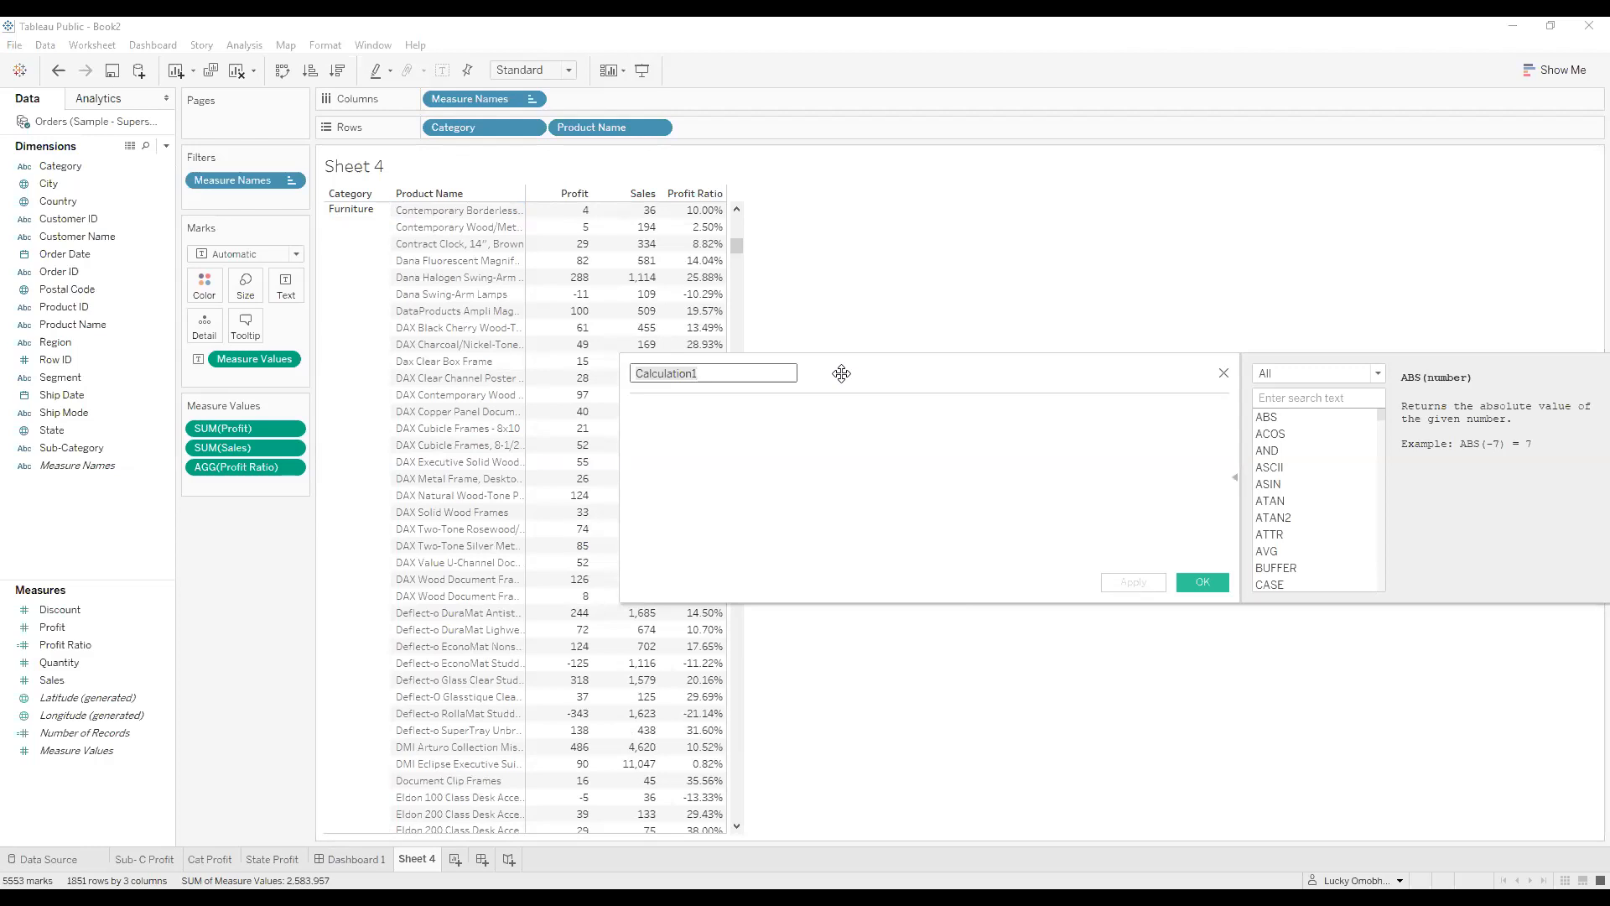
{"action": "left_click_drag", "start_coordinate": [895, 374], "coordinate": [616, 80]}
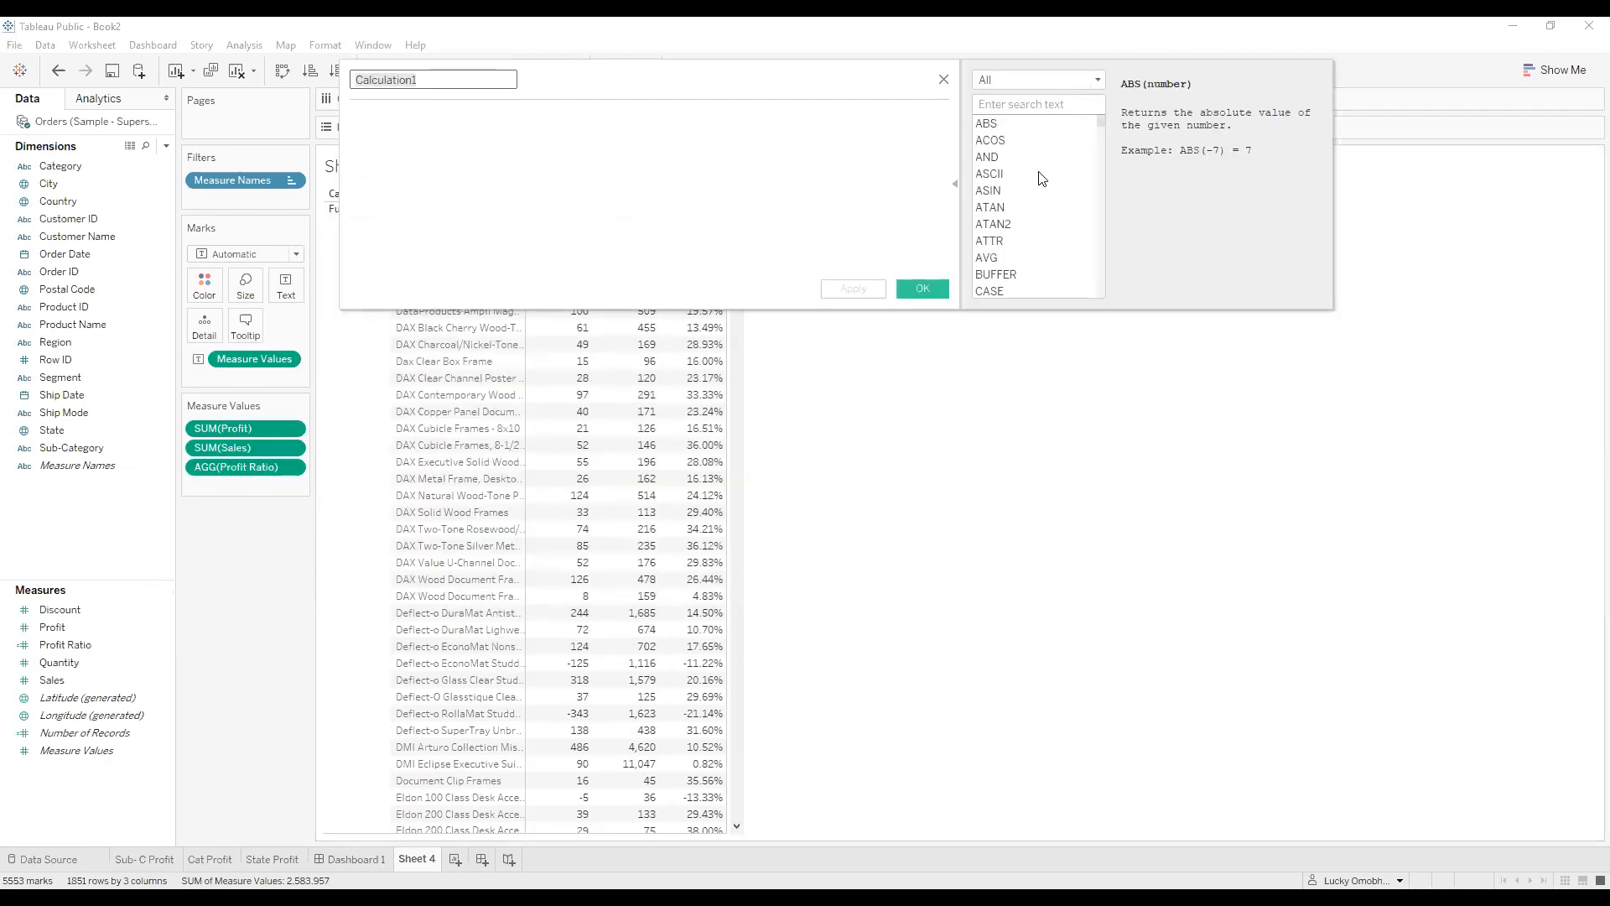
{"action": "left_click", "coordinate": [1097, 79]}
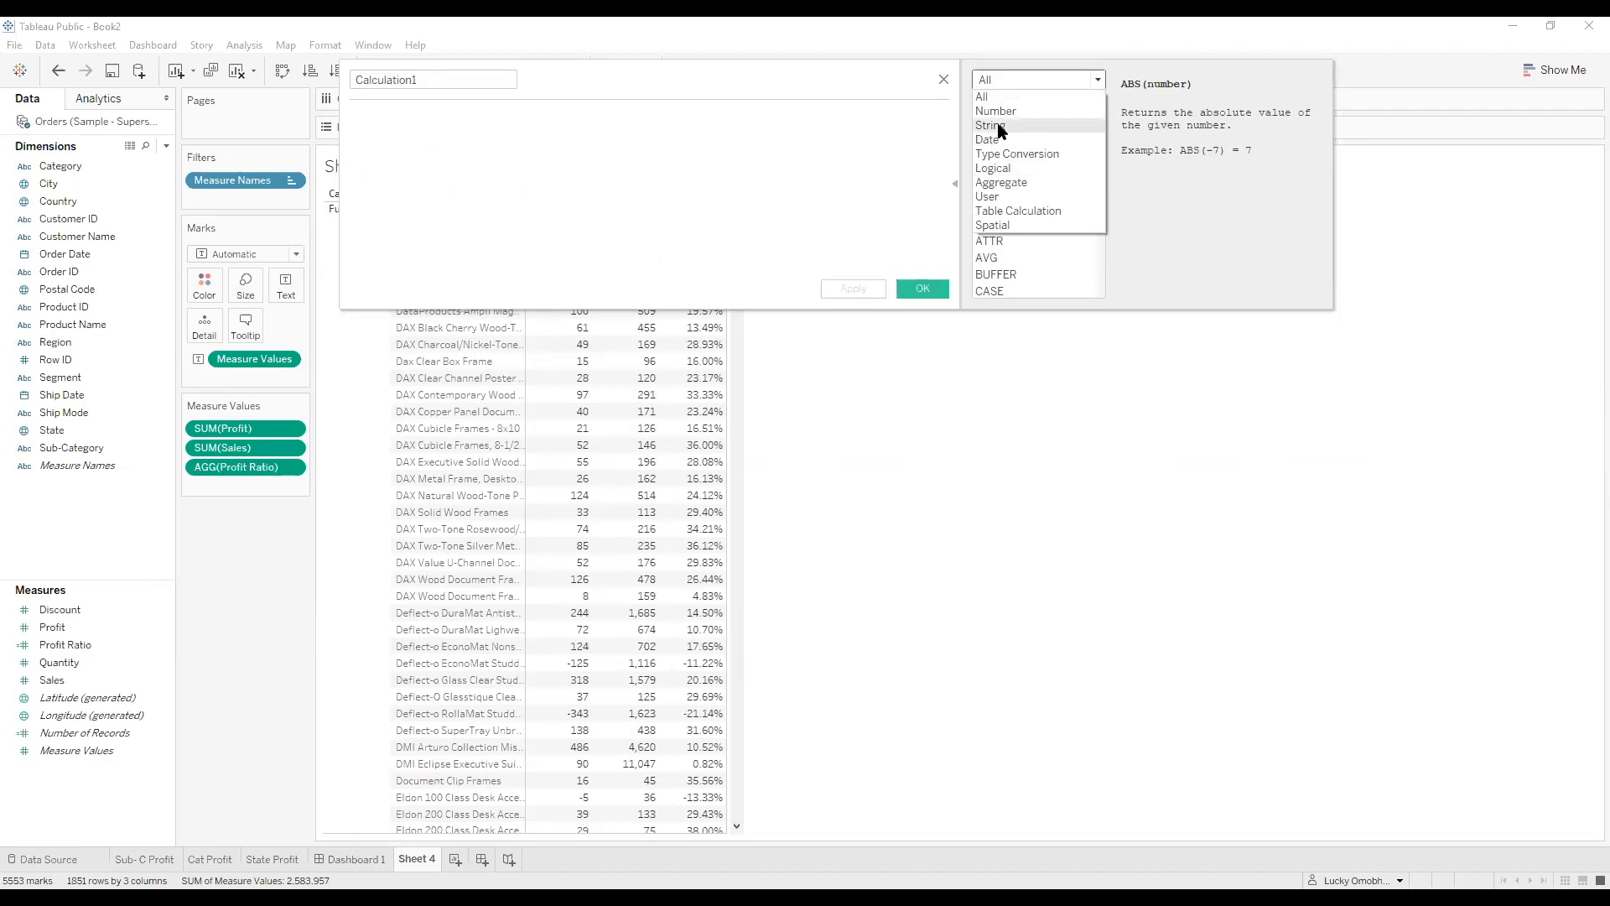
{"action": "left_click", "coordinate": [1184, 242]}
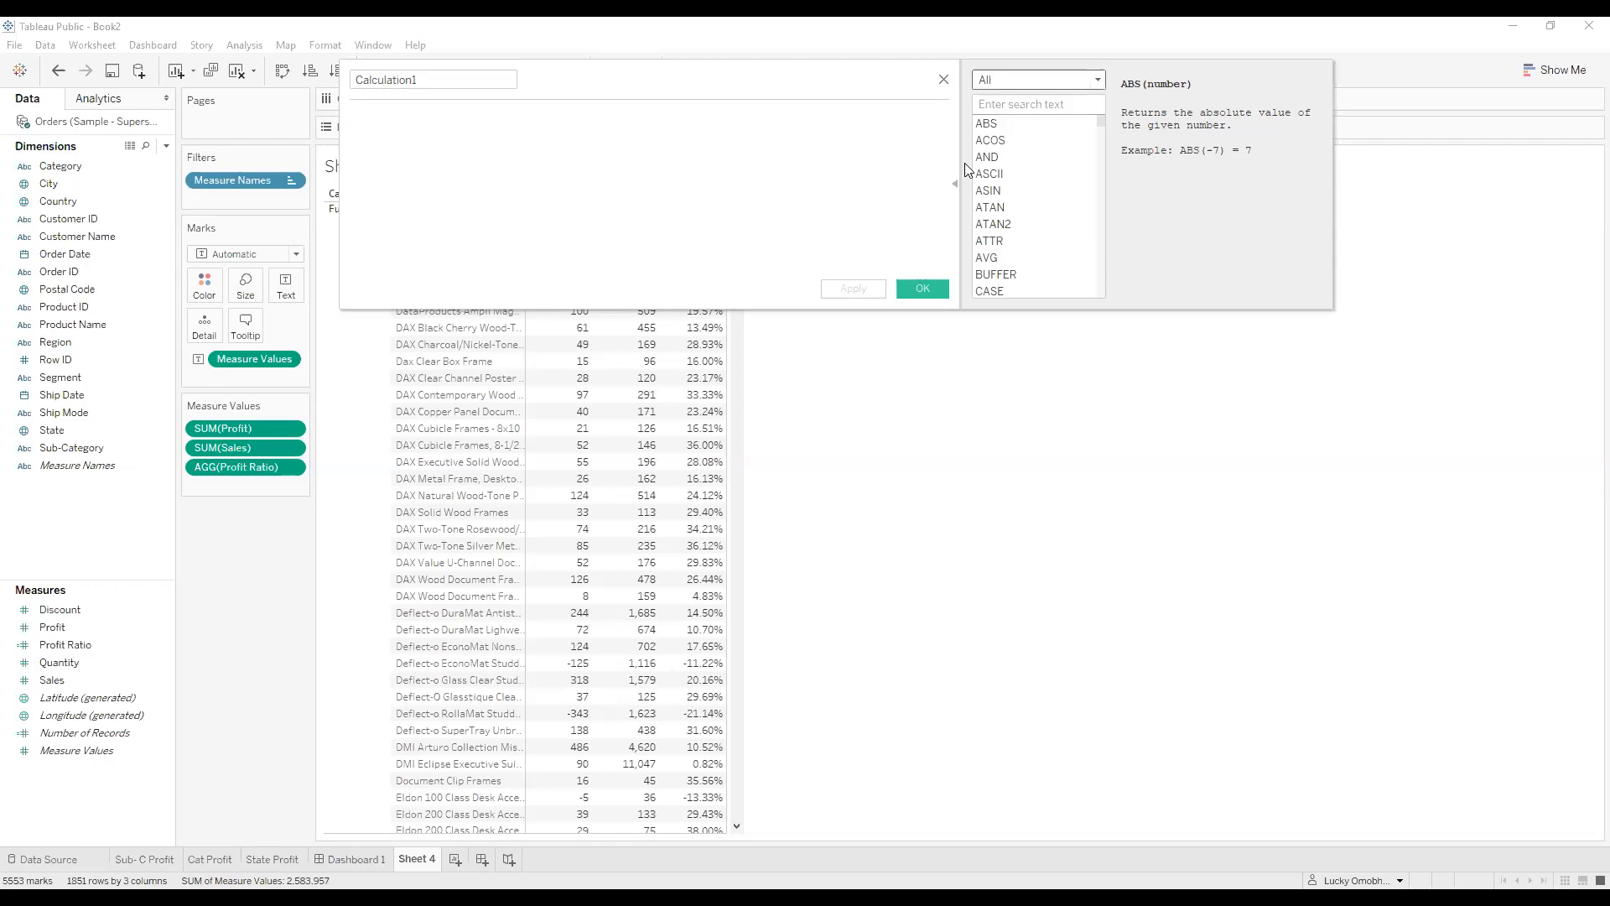
{"action": "left_click", "coordinate": [944, 81]}
View Dashboard 1 and return to Sheet 4.
{"action": "mouse_move", "coordinate": [625, 263]}
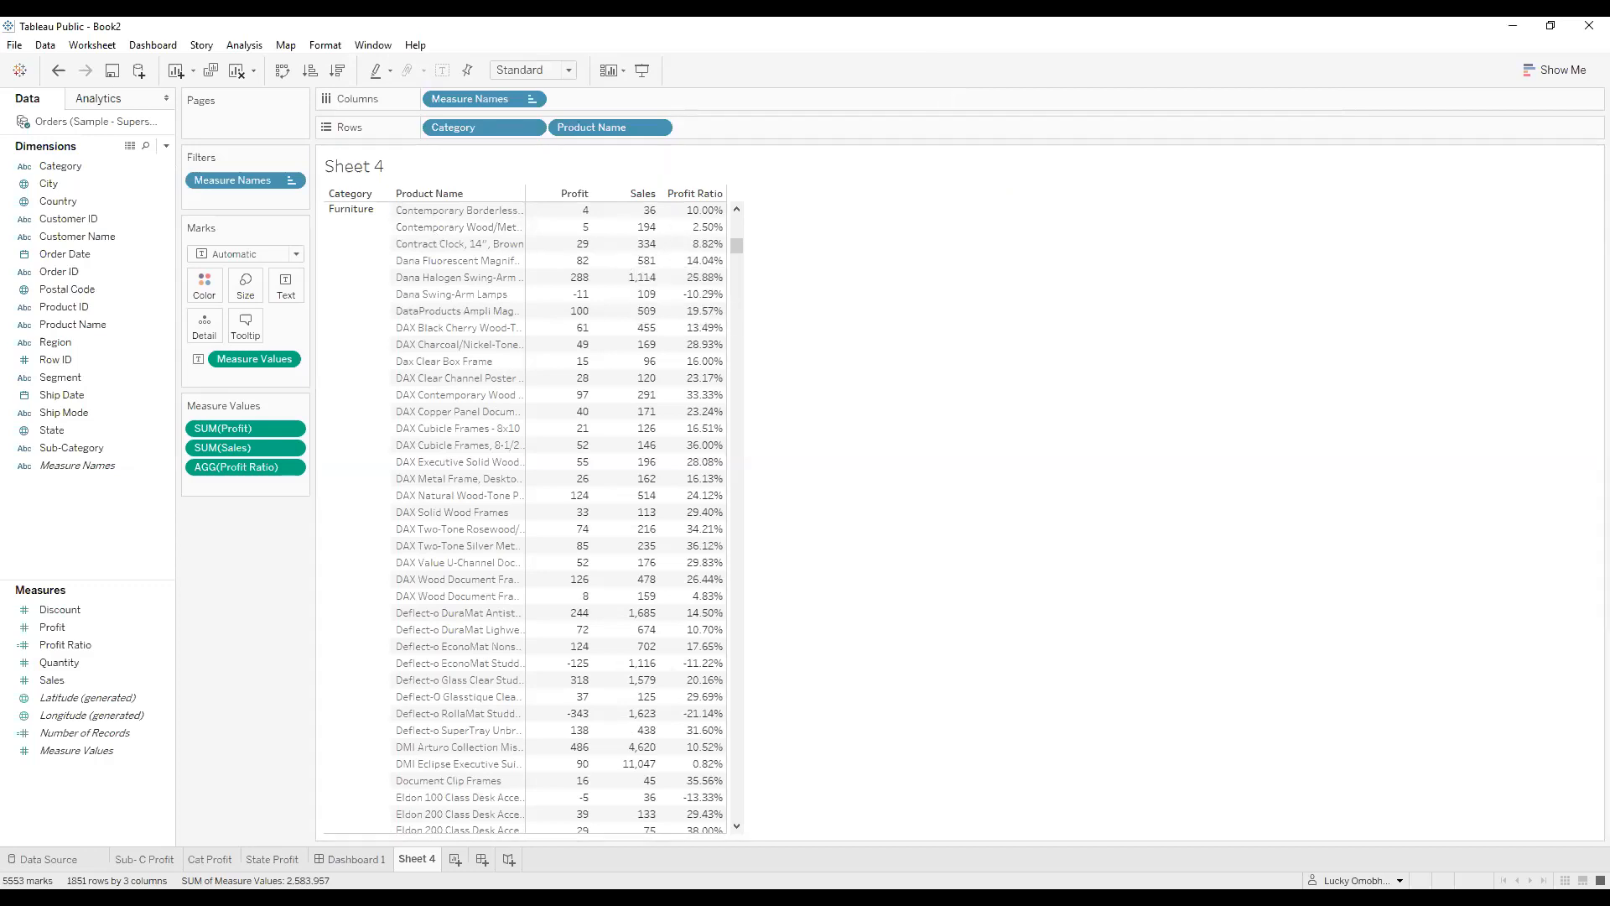
{"action": "left_click", "coordinate": [357, 857]}
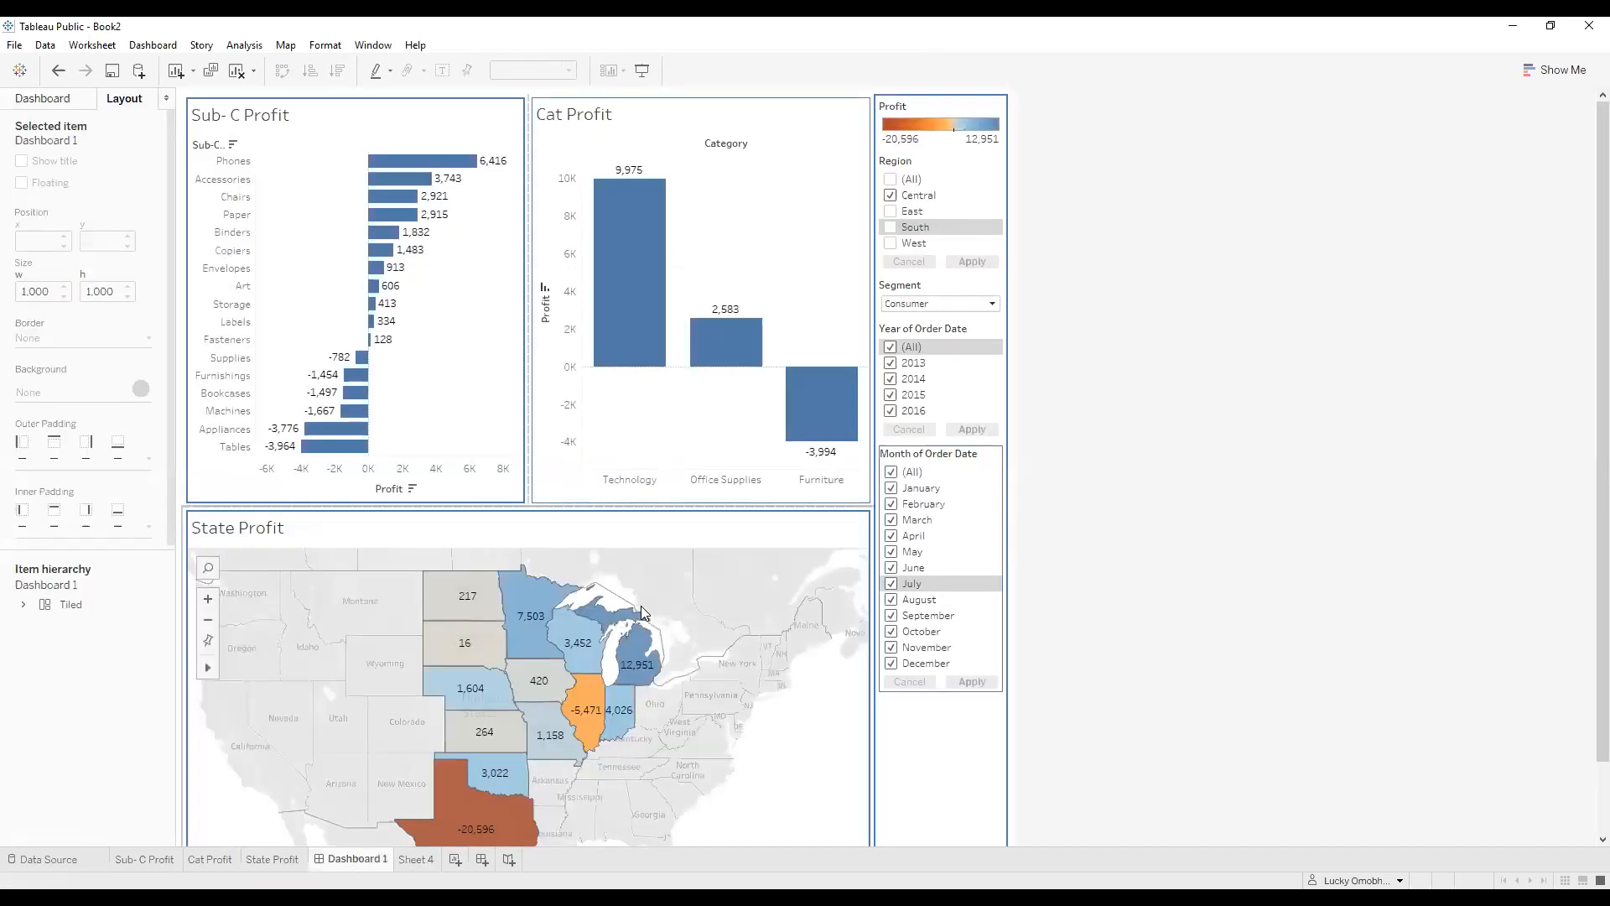
{"action": "left_click", "coordinate": [419, 859]}
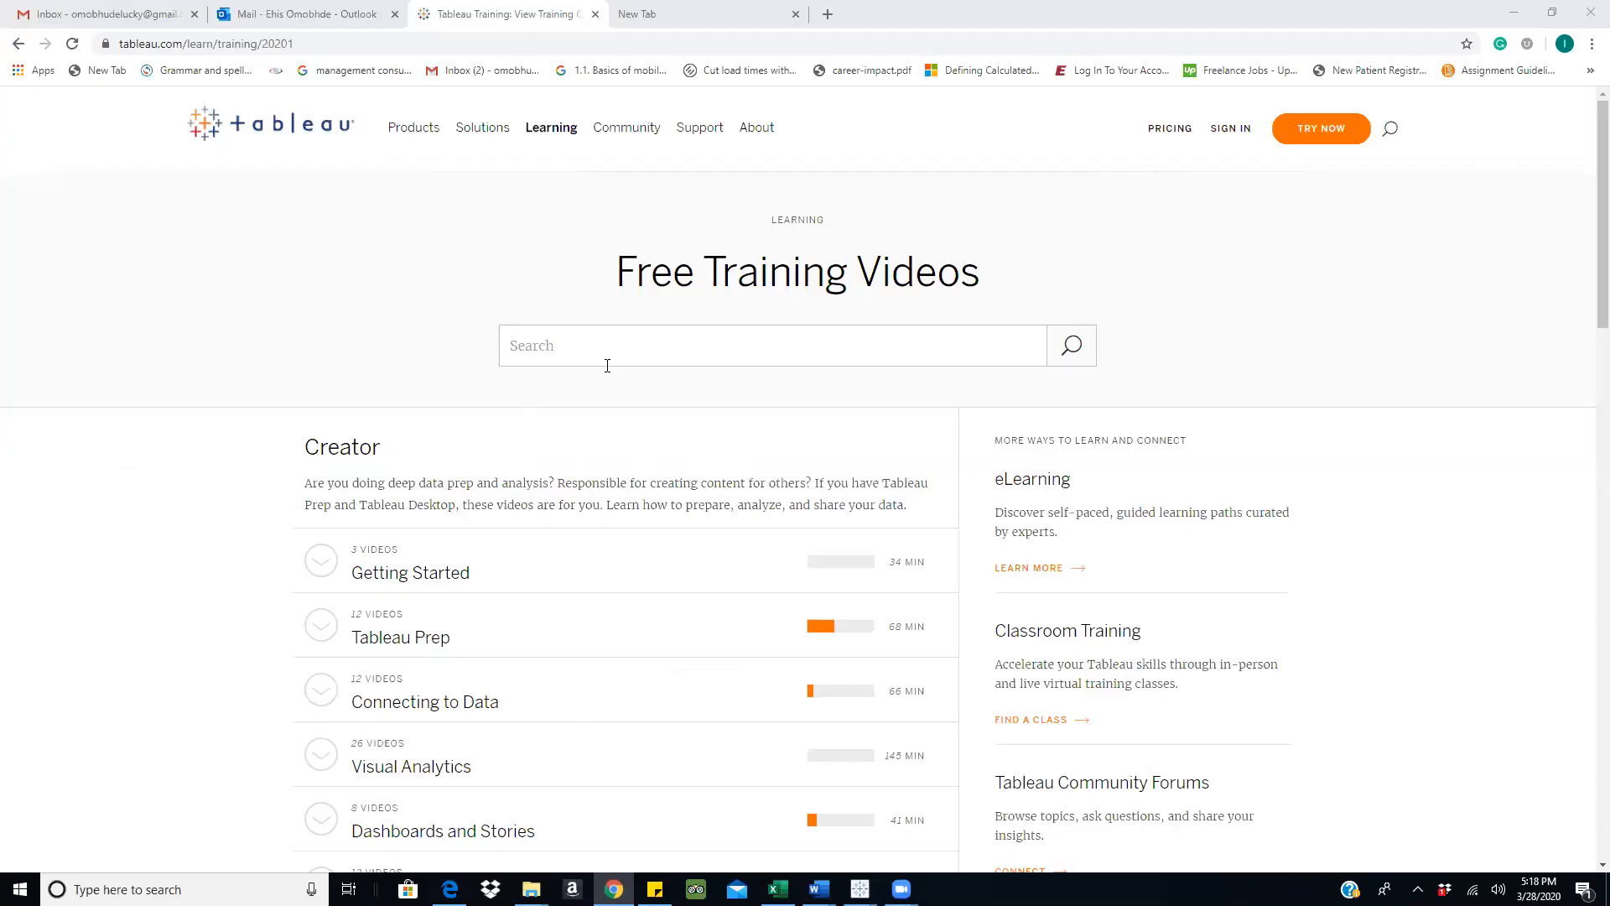
Find the Calculations section on Tableau's Free Training Videos page in the browser and show its lessons.
{"action": "scroll", "coordinate": [542, 414], "scroll_direction": "down", "scroll_amount": 3}
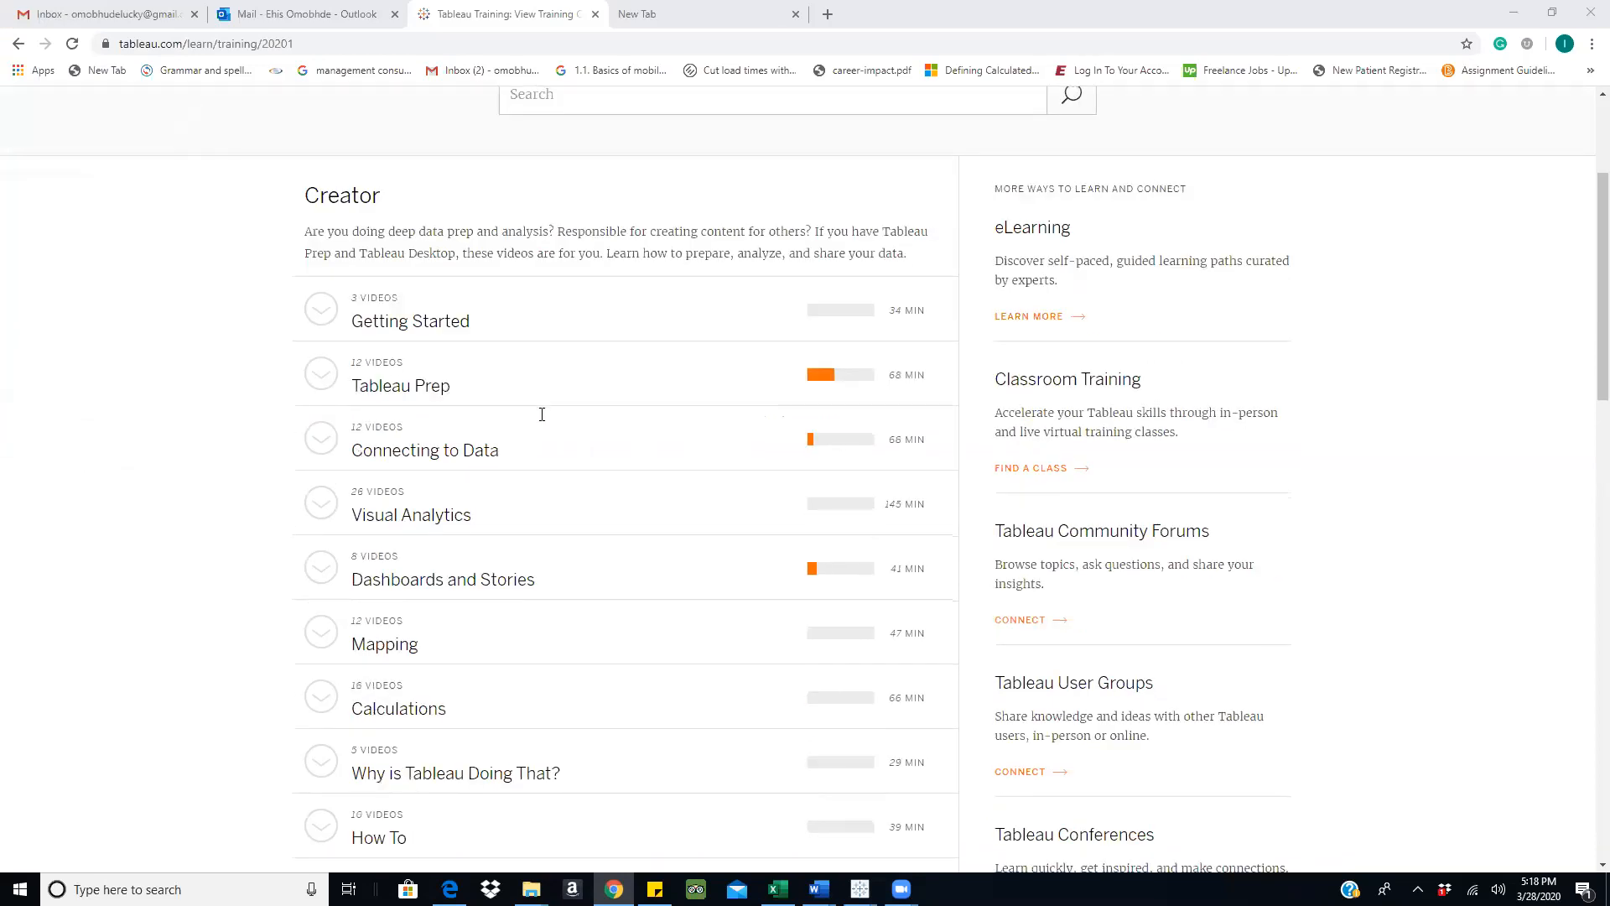
{"action": "scroll", "coordinate": [542, 415], "scroll_direction": "down", "scroll_amount": 3}
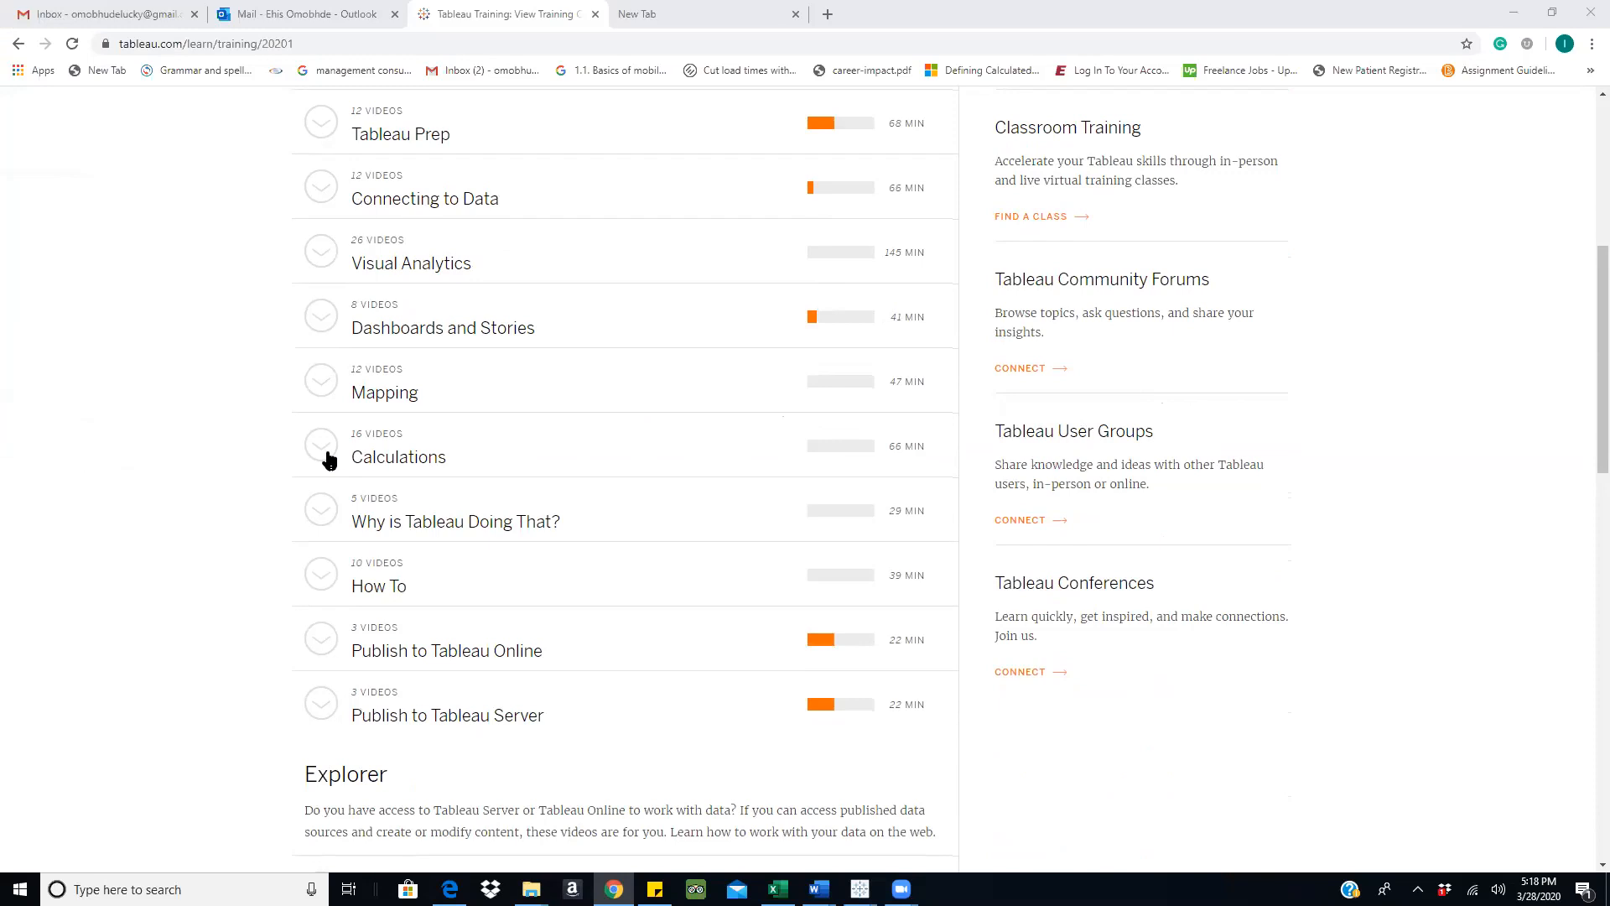
{"action": "left_click", "coordinate": [325, 455]}
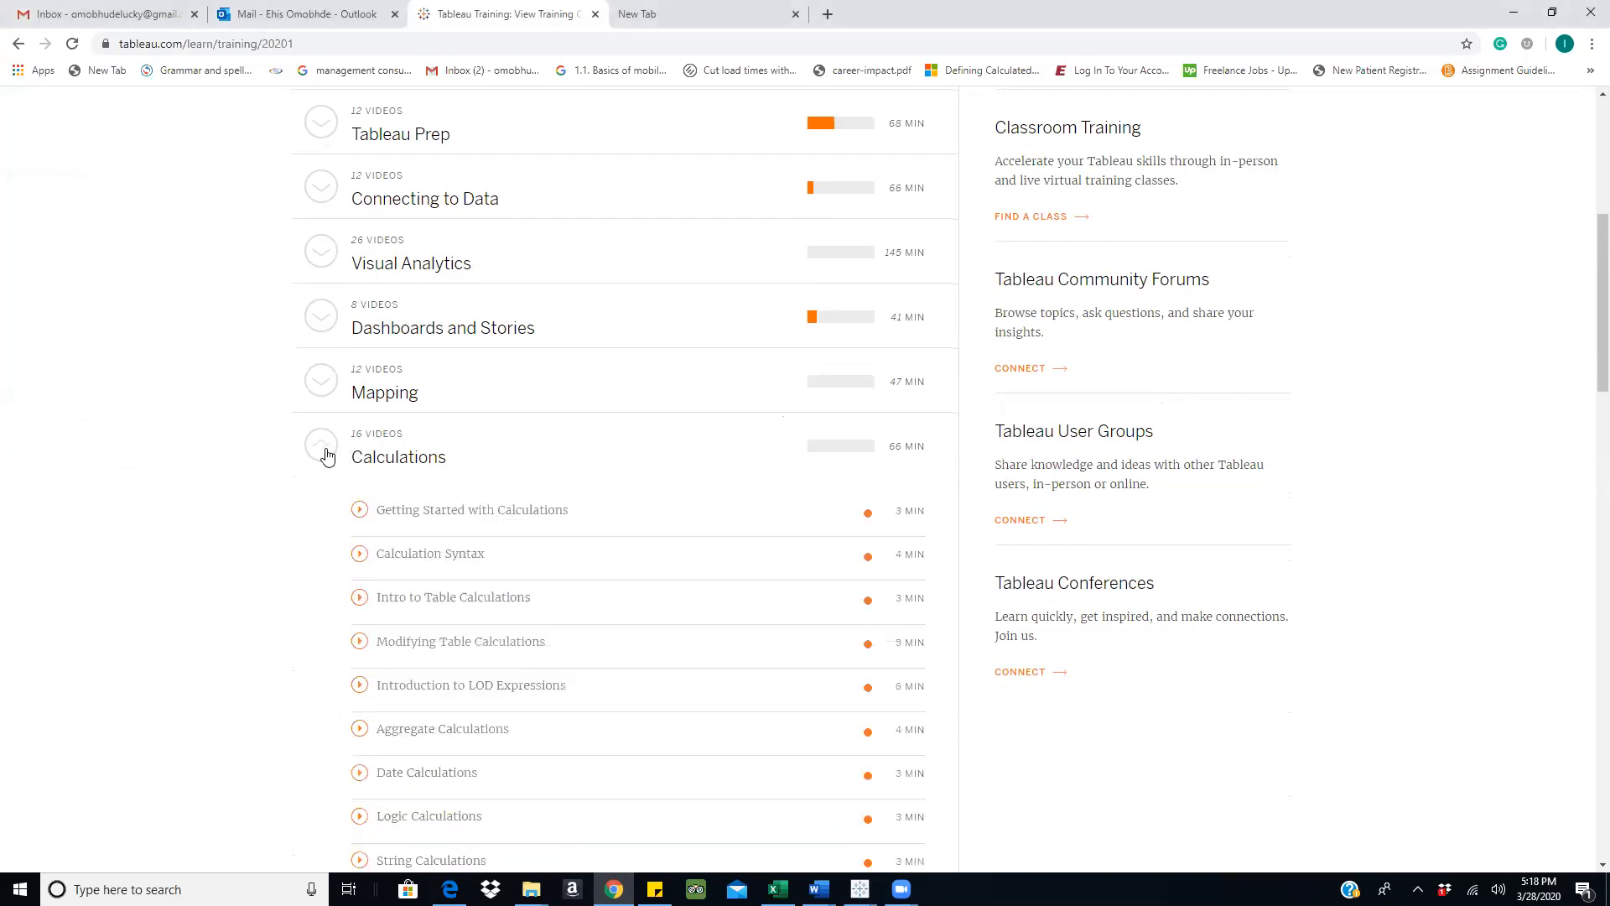
Examine the Calculations lessons through Using R within Tableau and the topics that individual lessons cover.
{"action": "scroll", "coordinate": [439, 460], "scroll_direction": "down", "scroll_amount": 2}
{"action": "mouse_move", "coordinate": [442, 422]}
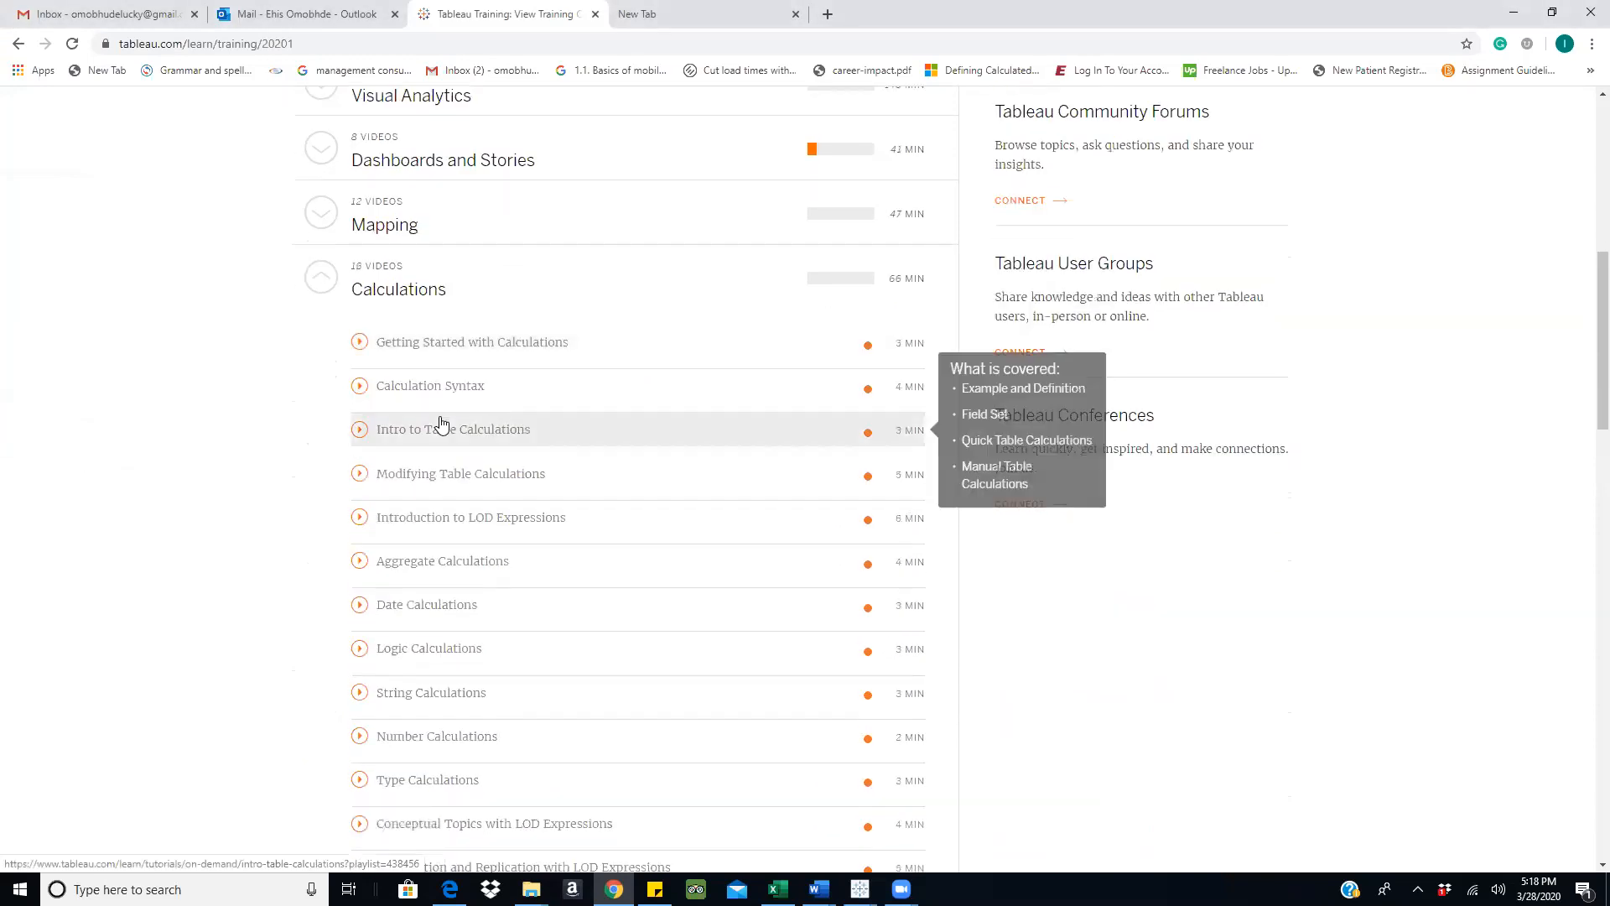
{"action": "mouse_move", "coordinate": [451, 349]}
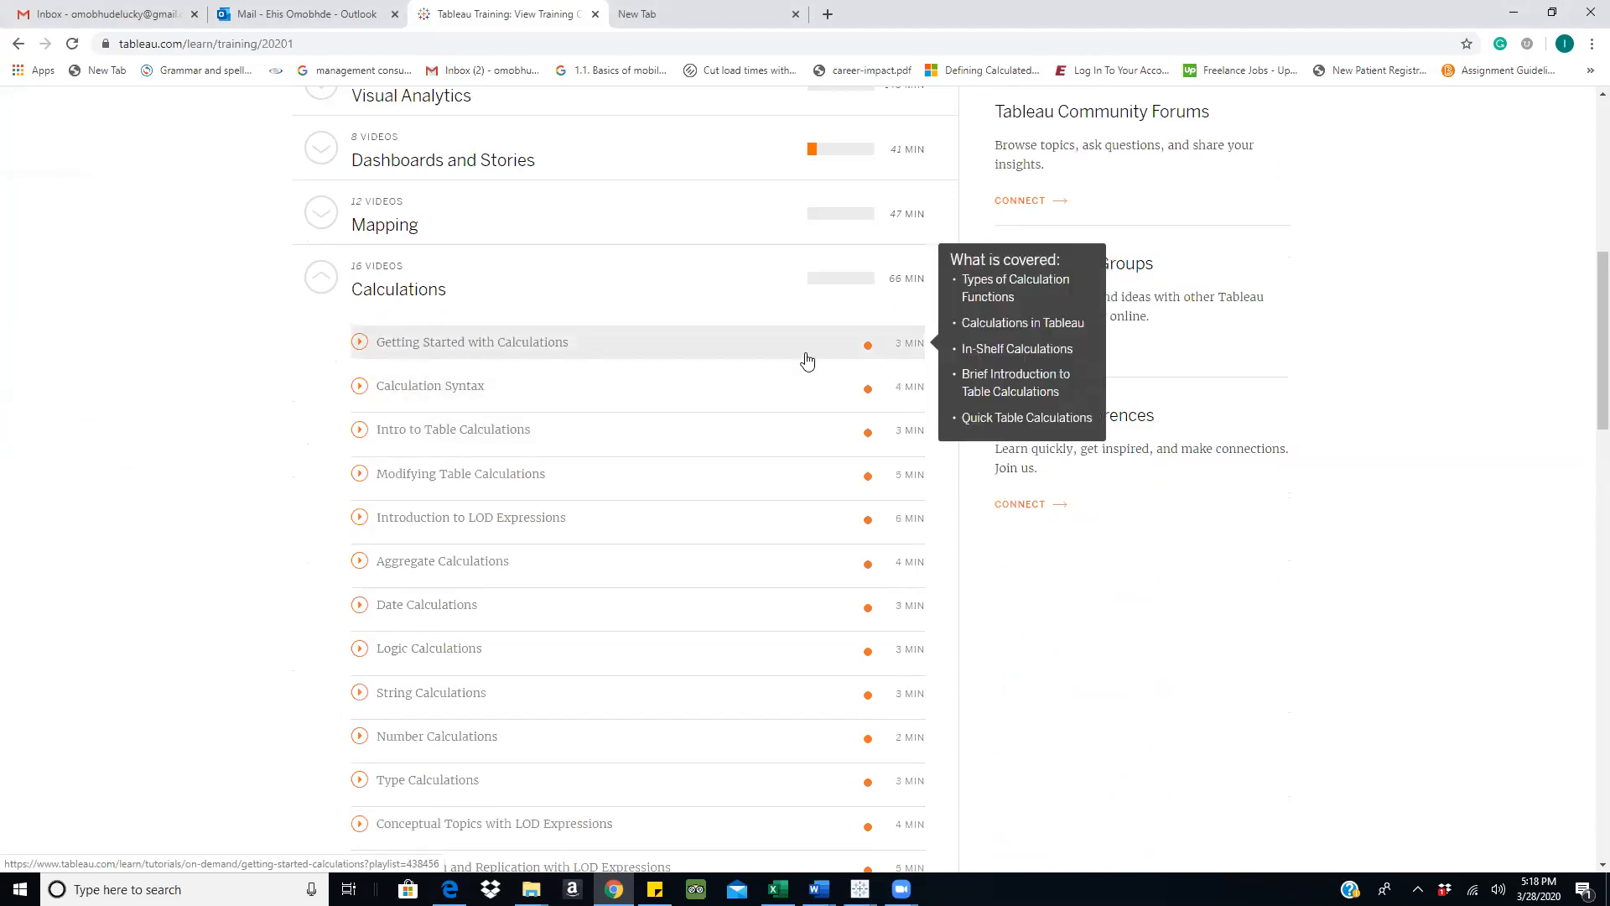
{"action": "mouse_move", "coordinate": [482, 511]}
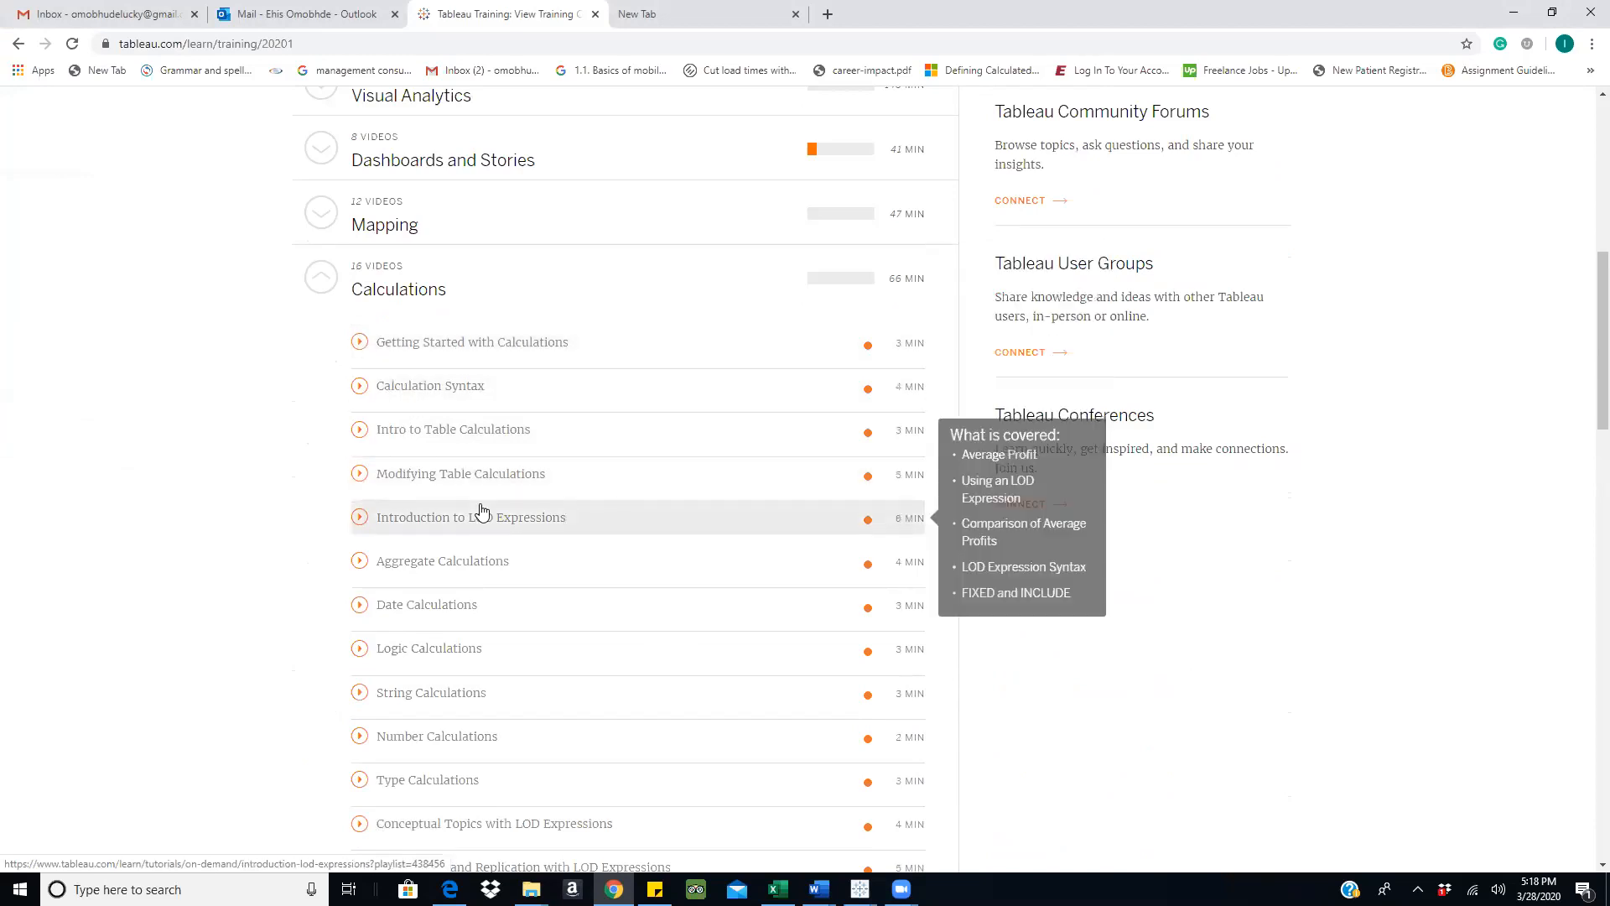
{"action": "scroll", "coordinate": [482, 511], "scroll_direction": "down", "scroll_amount": 2}
{"action": "scroll", "coordinate": [489, 532], "scroll_direction": "down", "scroll_amount": 4}
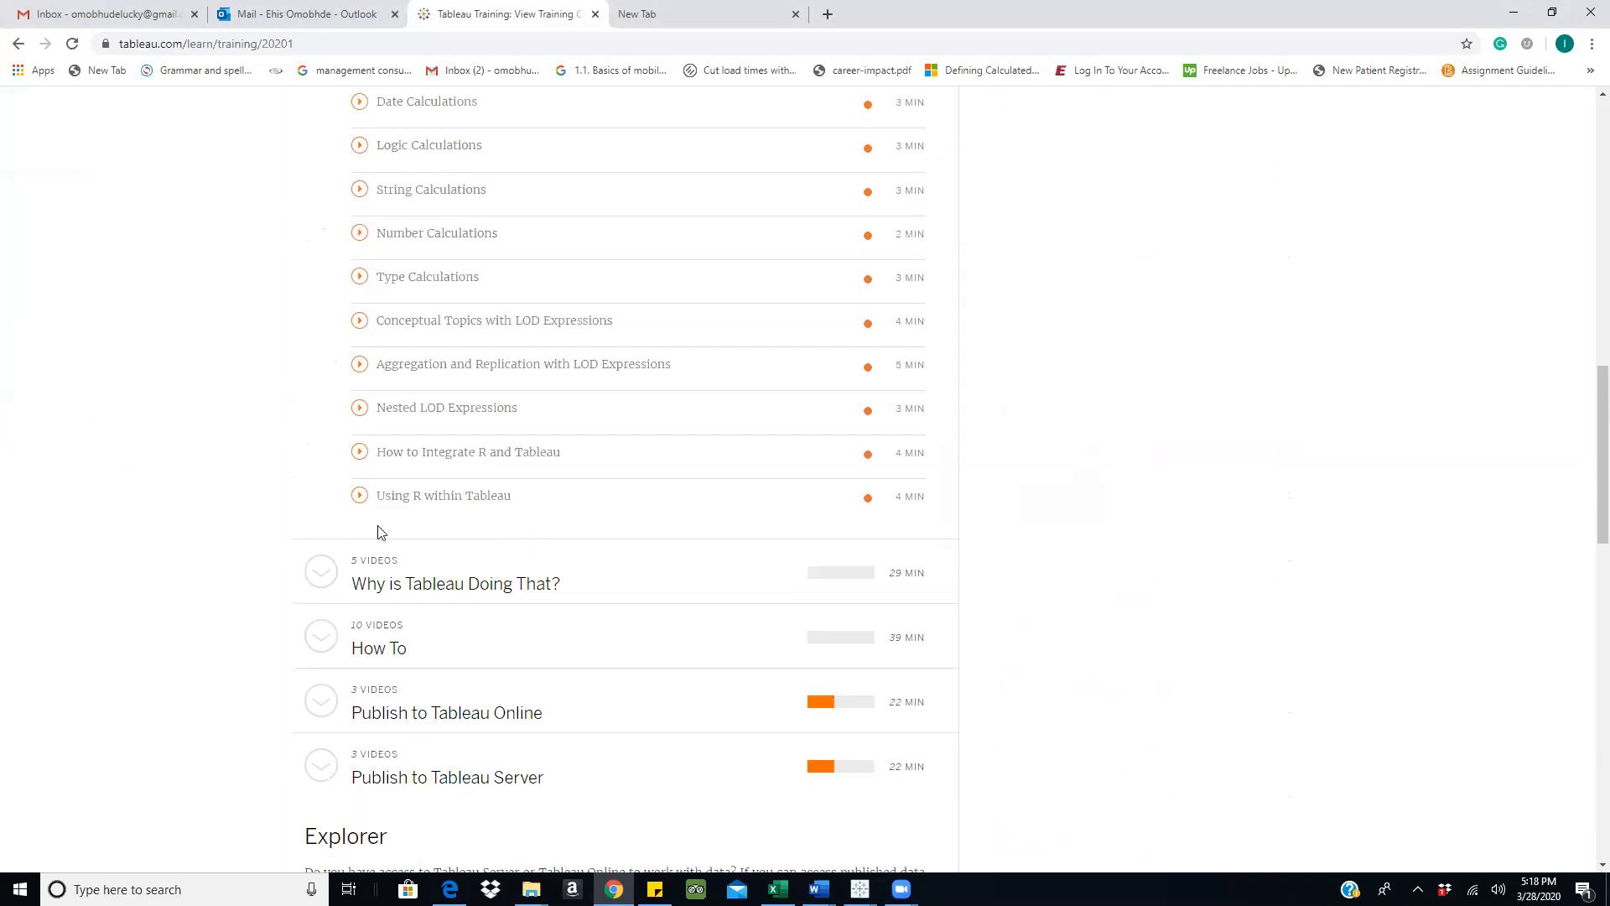
{"action": "mouse_move", "coordinate": [500, 467]}
{"action": "mouse_move", "coordinate": [544, 442]}
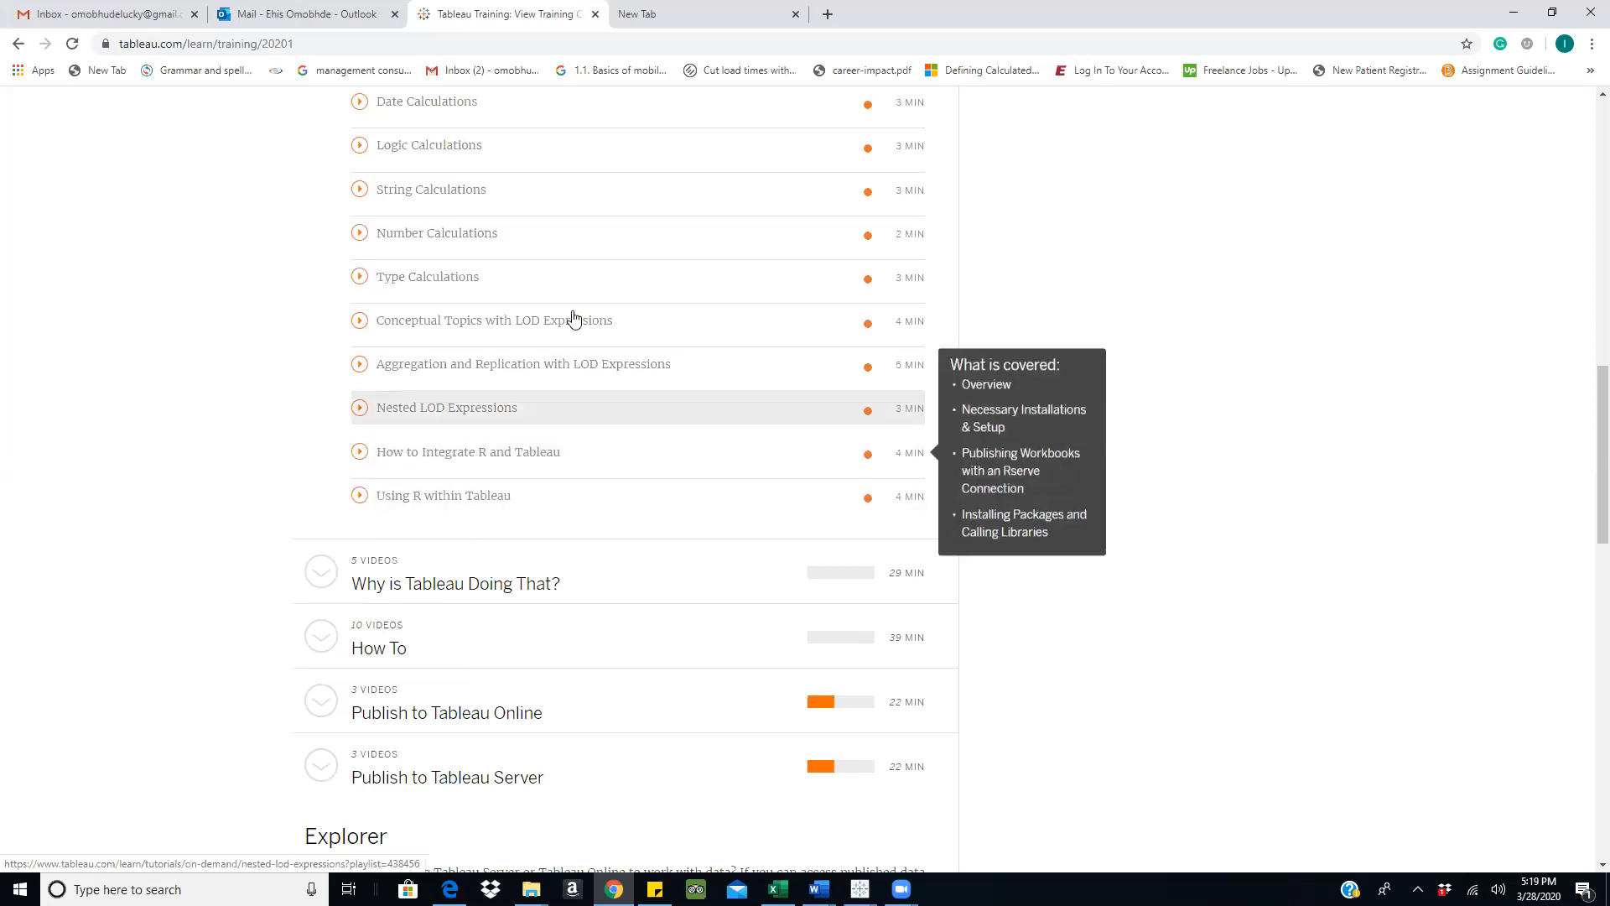
{"action": "scroll", "coordinate": [514, 411], "scroll_direction": "up", "scroll_amount": 4}
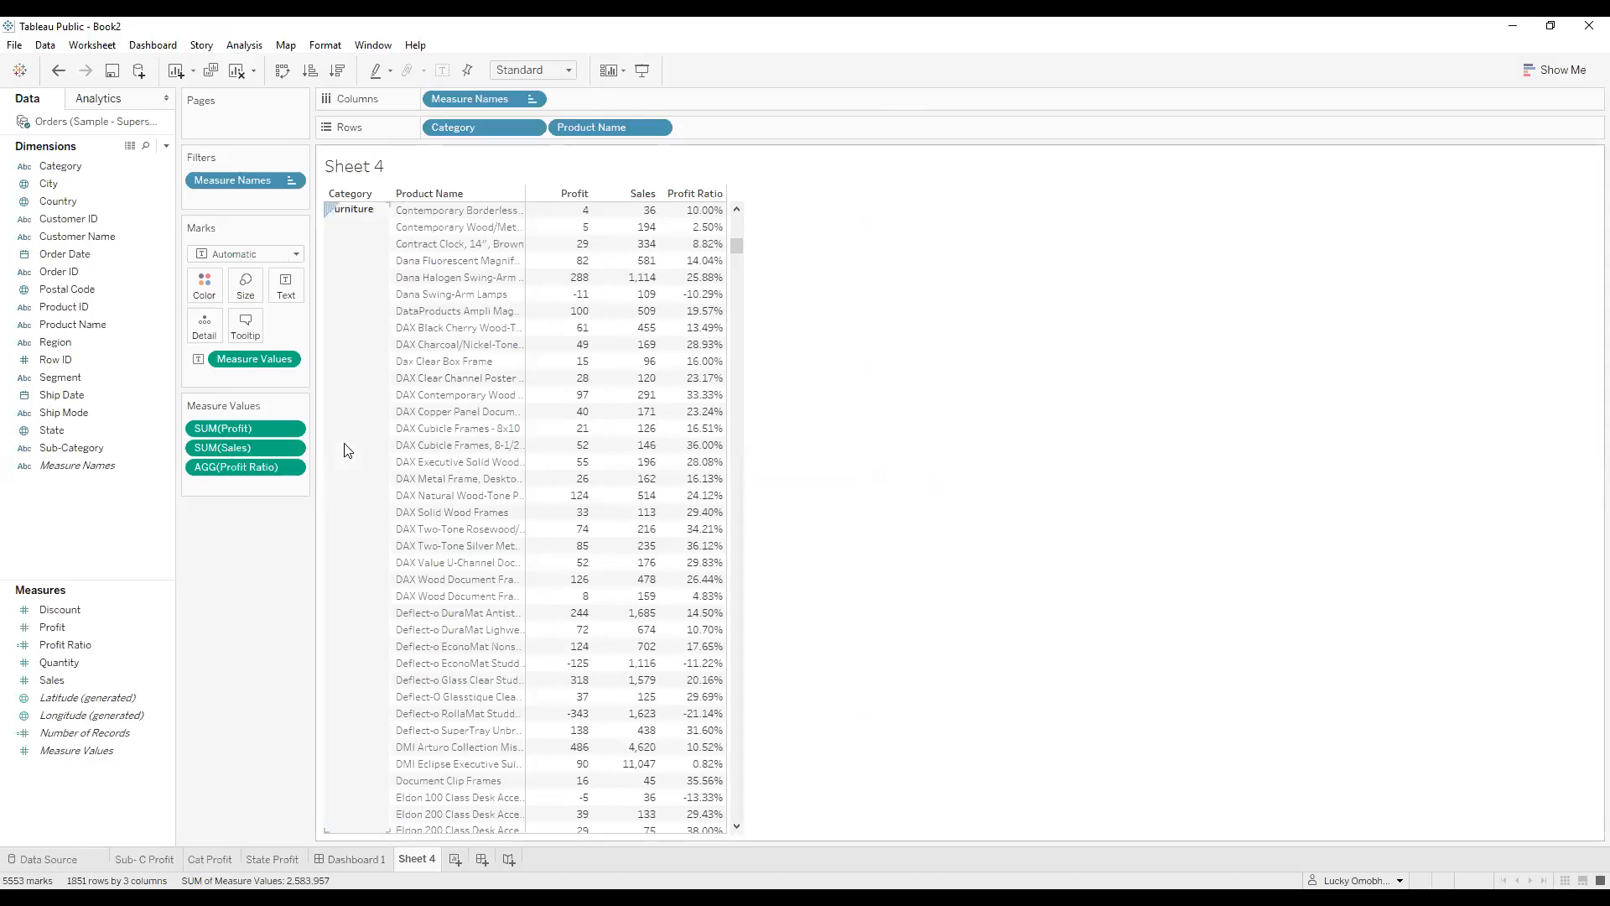
Switch back to Tableau, clear Sheet 4 and start a new calculated field.
{"action": "left_click", "coordinate": [241, 78]}
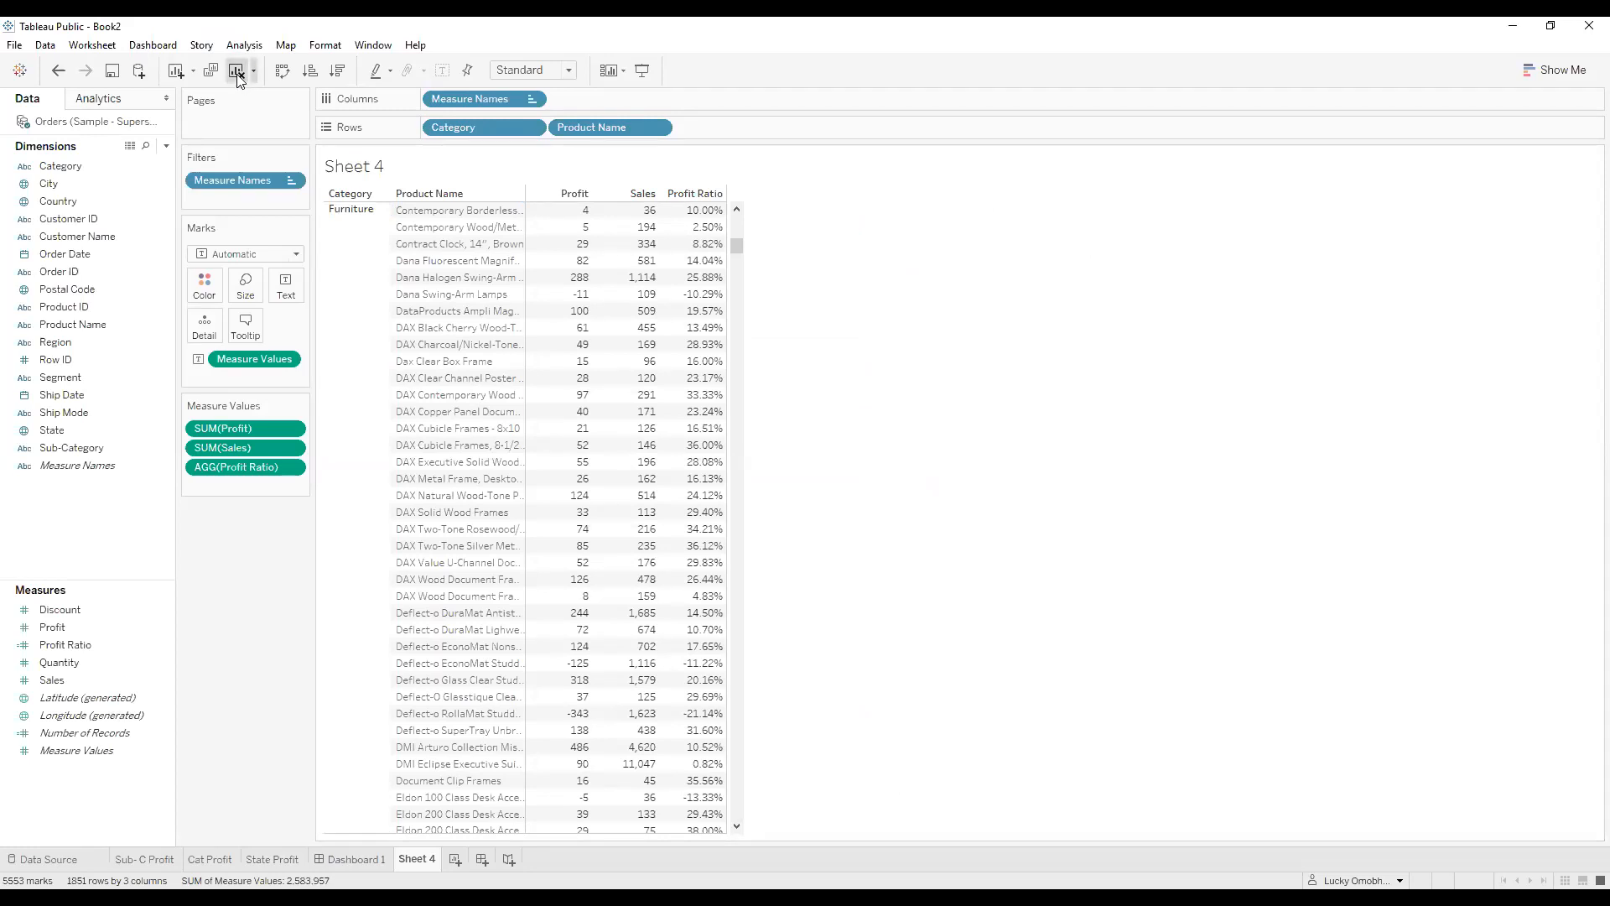
{"action": "left_click", "coordinate": [166, 146]}
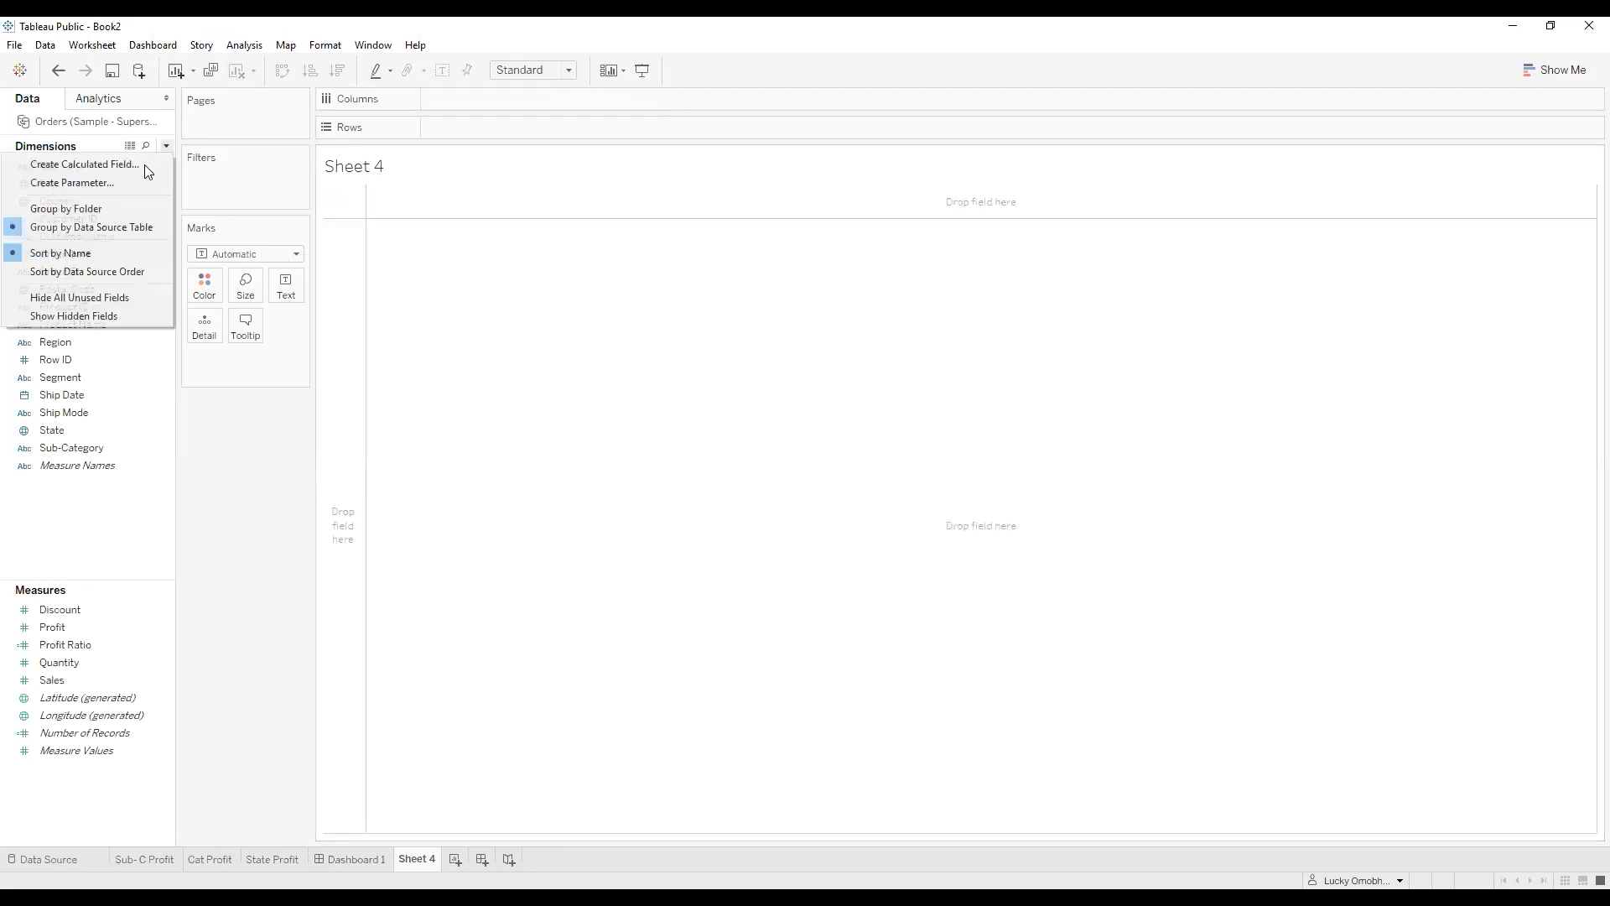
{"action": "left_click", "coordinate": [144, 164]}
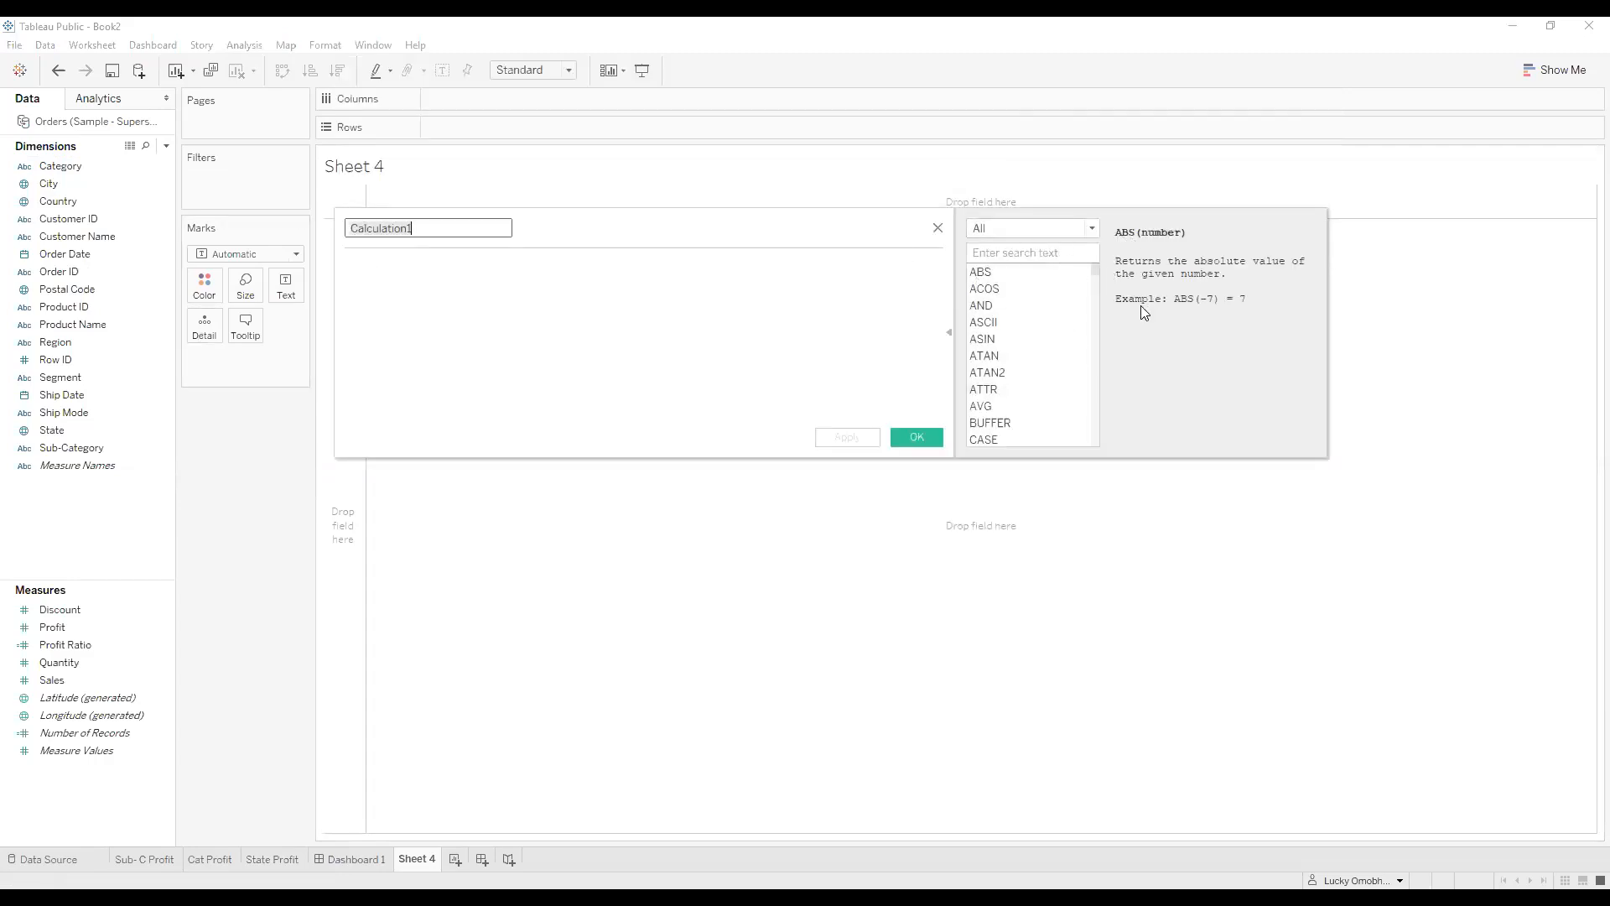
Limit the calculation editor's function reference to the Number category and look through its functions.
{"action": "left_click", "coordinate": [1091, 234]}
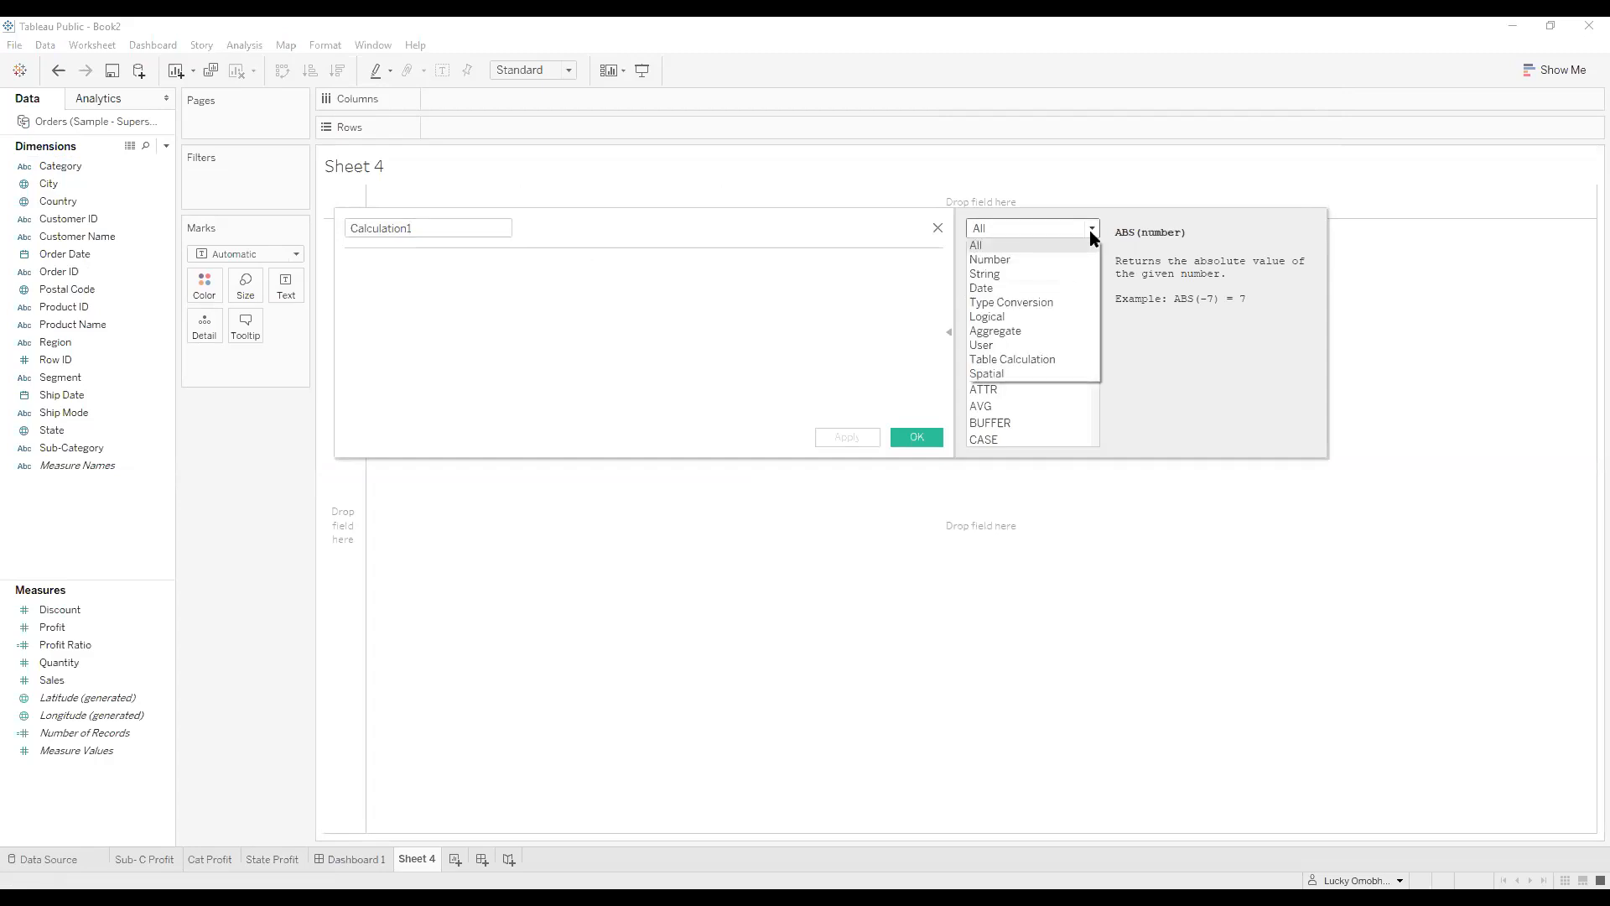
{"action": "left_click", "coordinate": [1019, 259]}
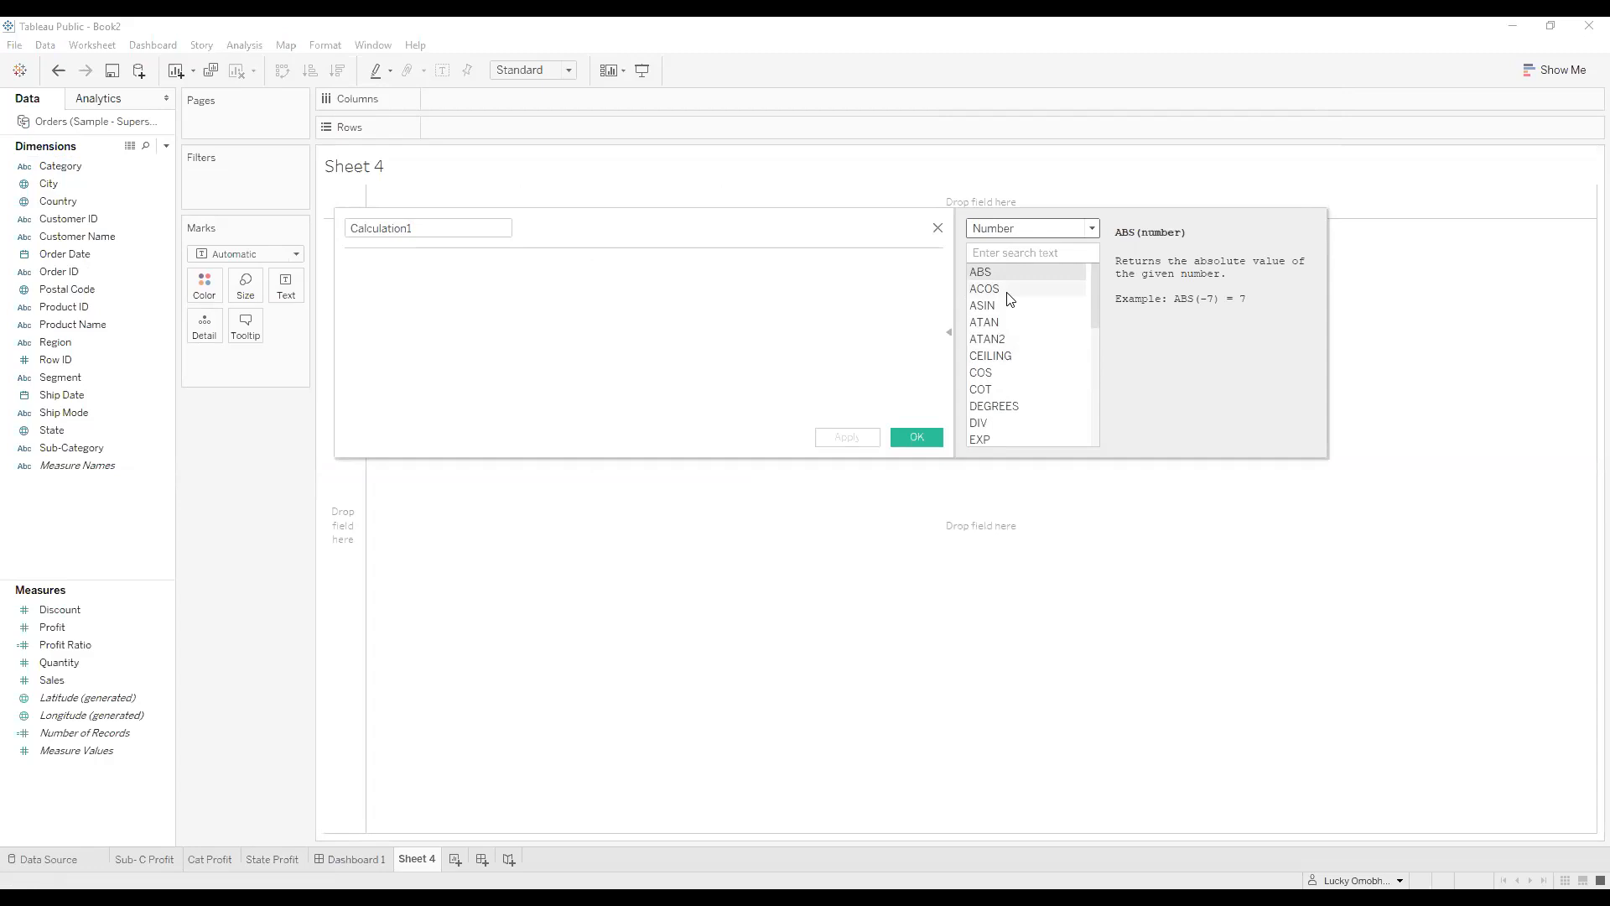
{"action": "scroll", "coordinate": [1008, 298], "scroll_direction": "down", "scroll_amount": 2}
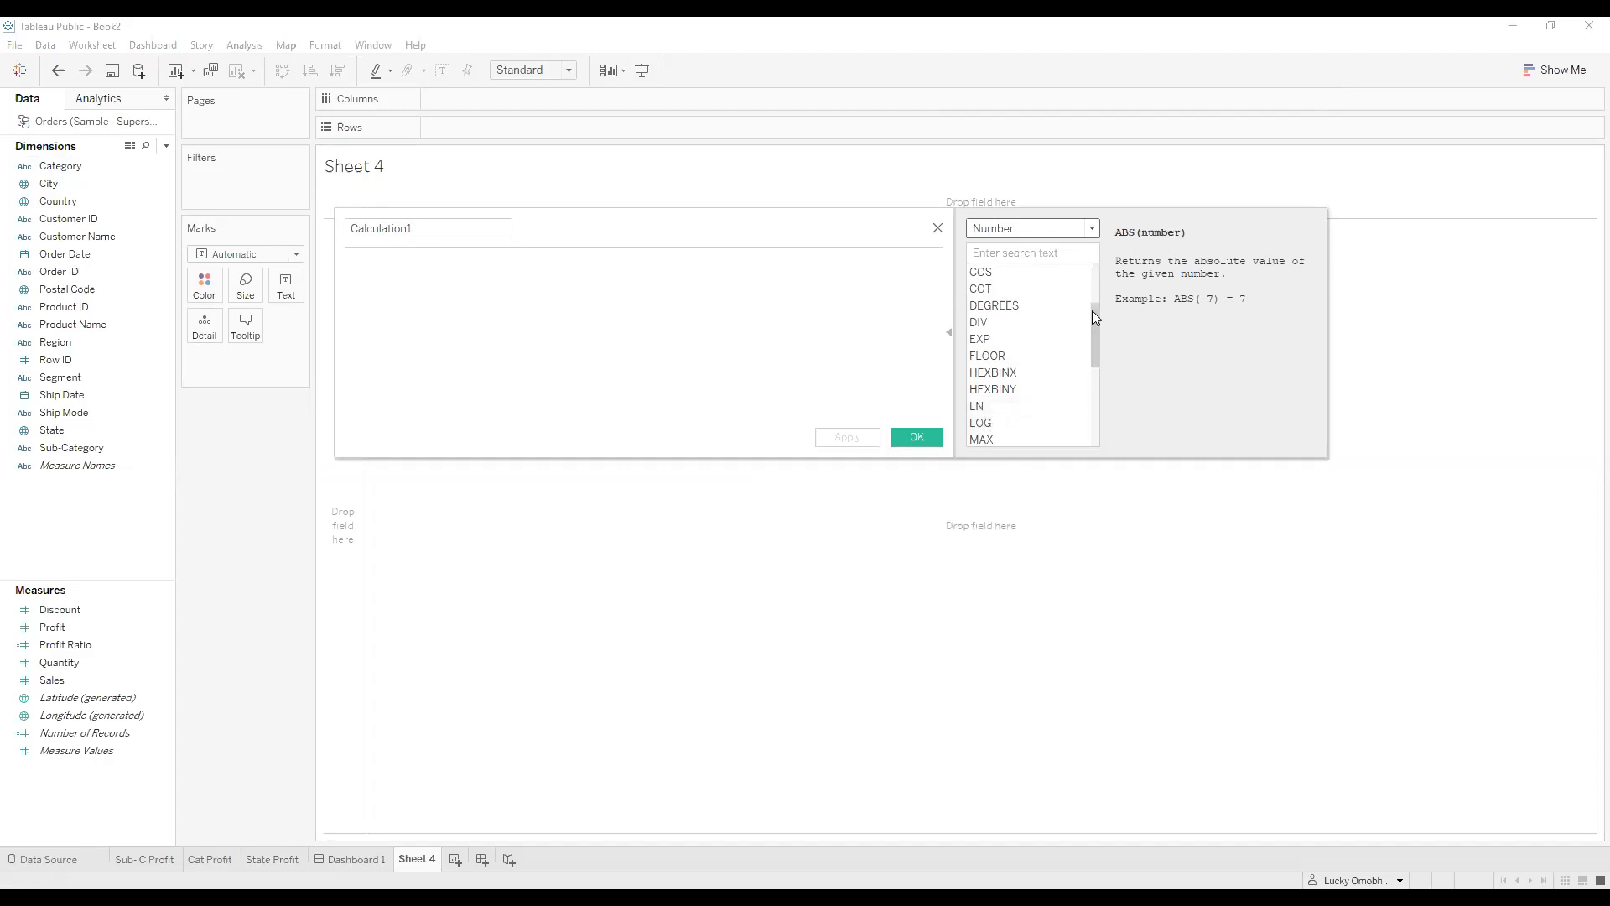
Enter "su" in the formula area to show matching suggestions, and dismiss them without choosing one.
{"action": "left_click", "coordinate": [449, 281]}
{"action": "type", "text": "su"}
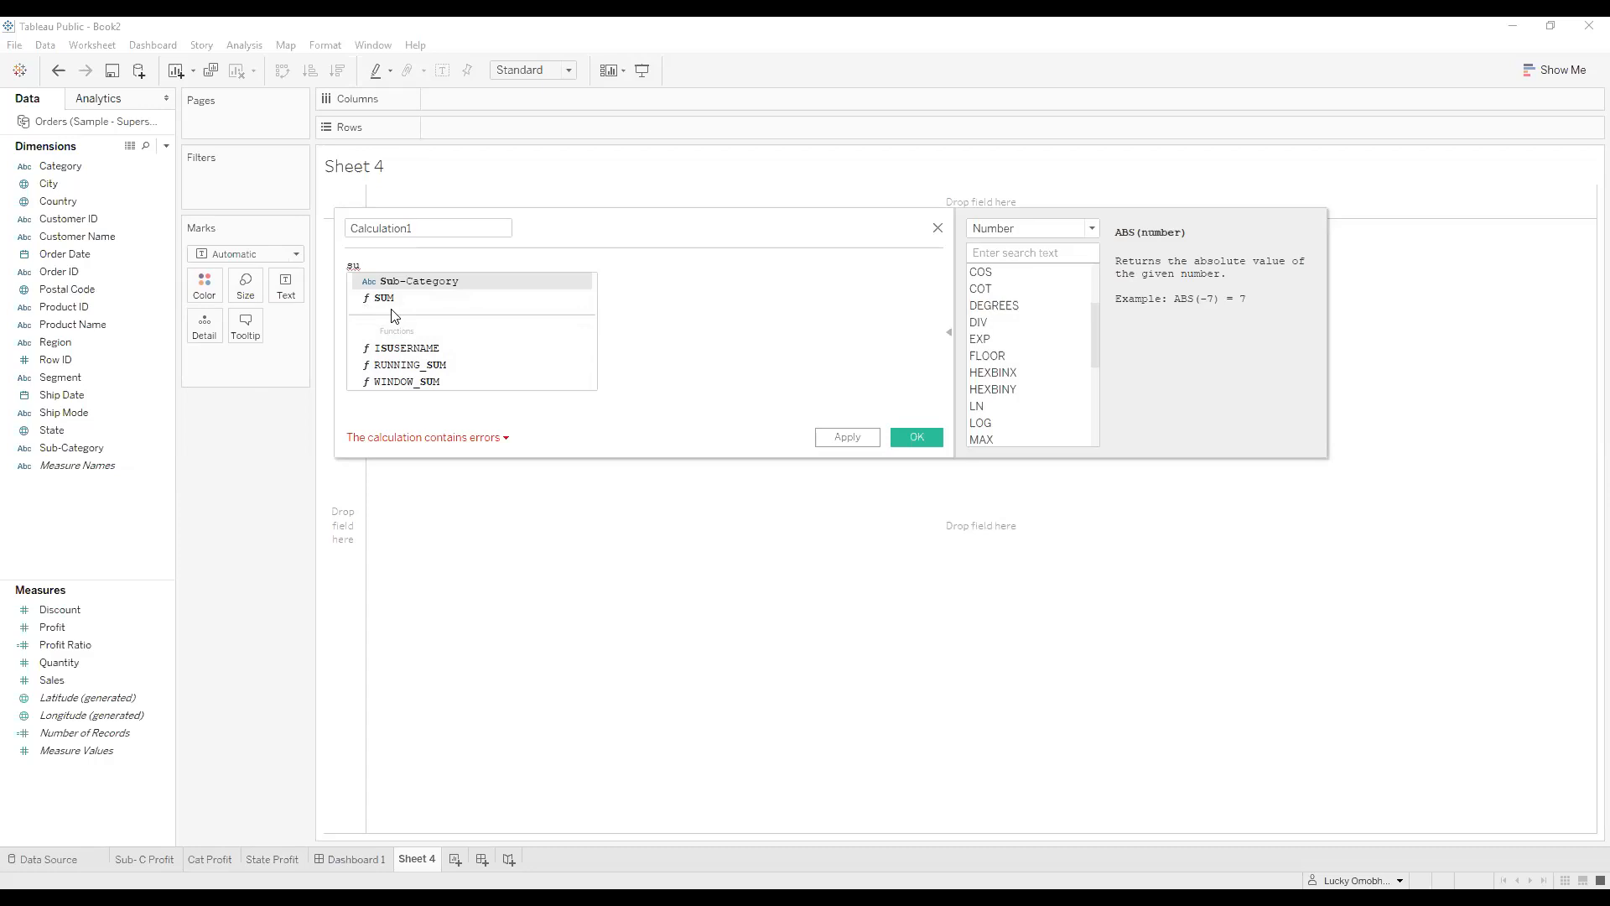
{"action": "left_click", "coordinate": [740, 319]}
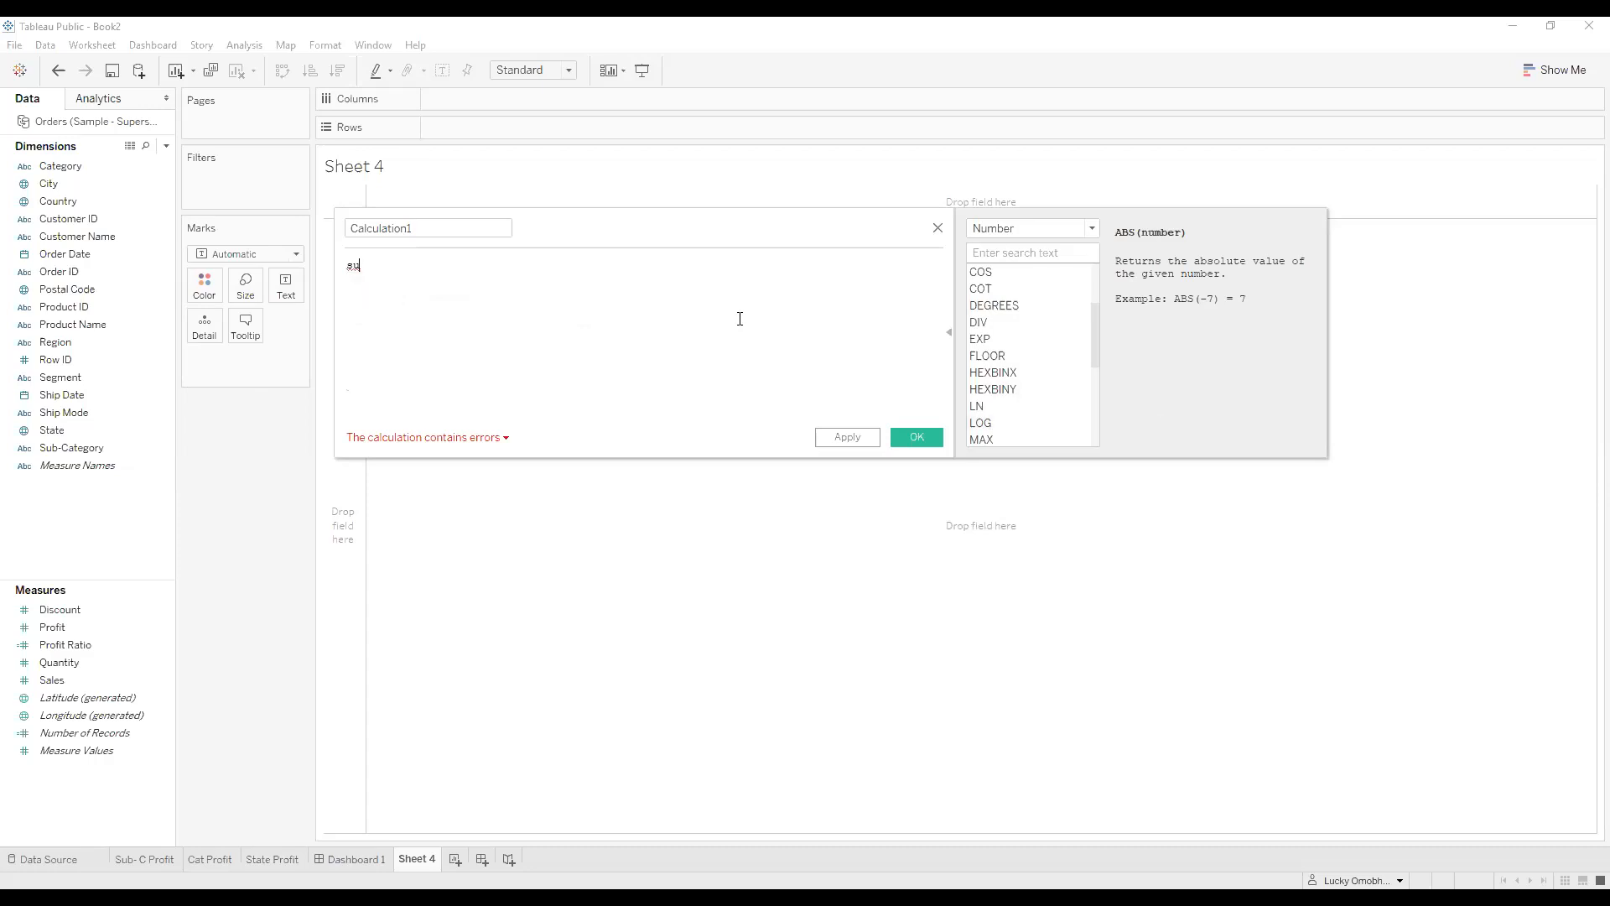
Look through the Number functions and read the descriptions of ACOS, MIN and MAX.
{"action": "scroll", "coordinate": [1011, 356], "scroll_direction": "up", "scroll_amount": 2}
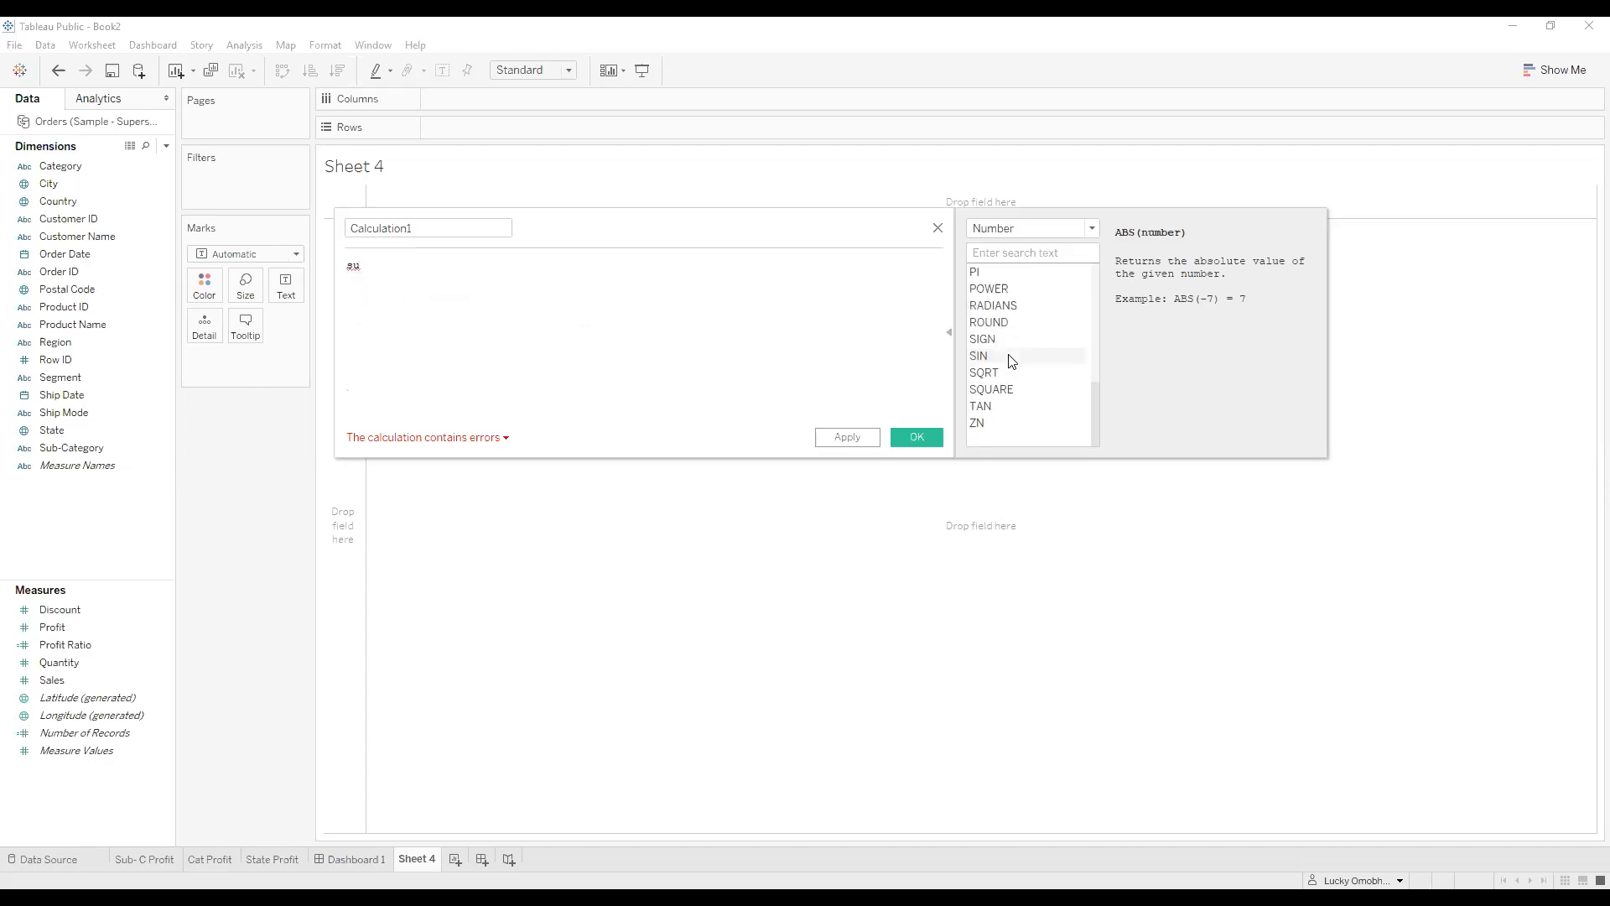
{"action": "left_click", "coordinate": [1089, 228]}
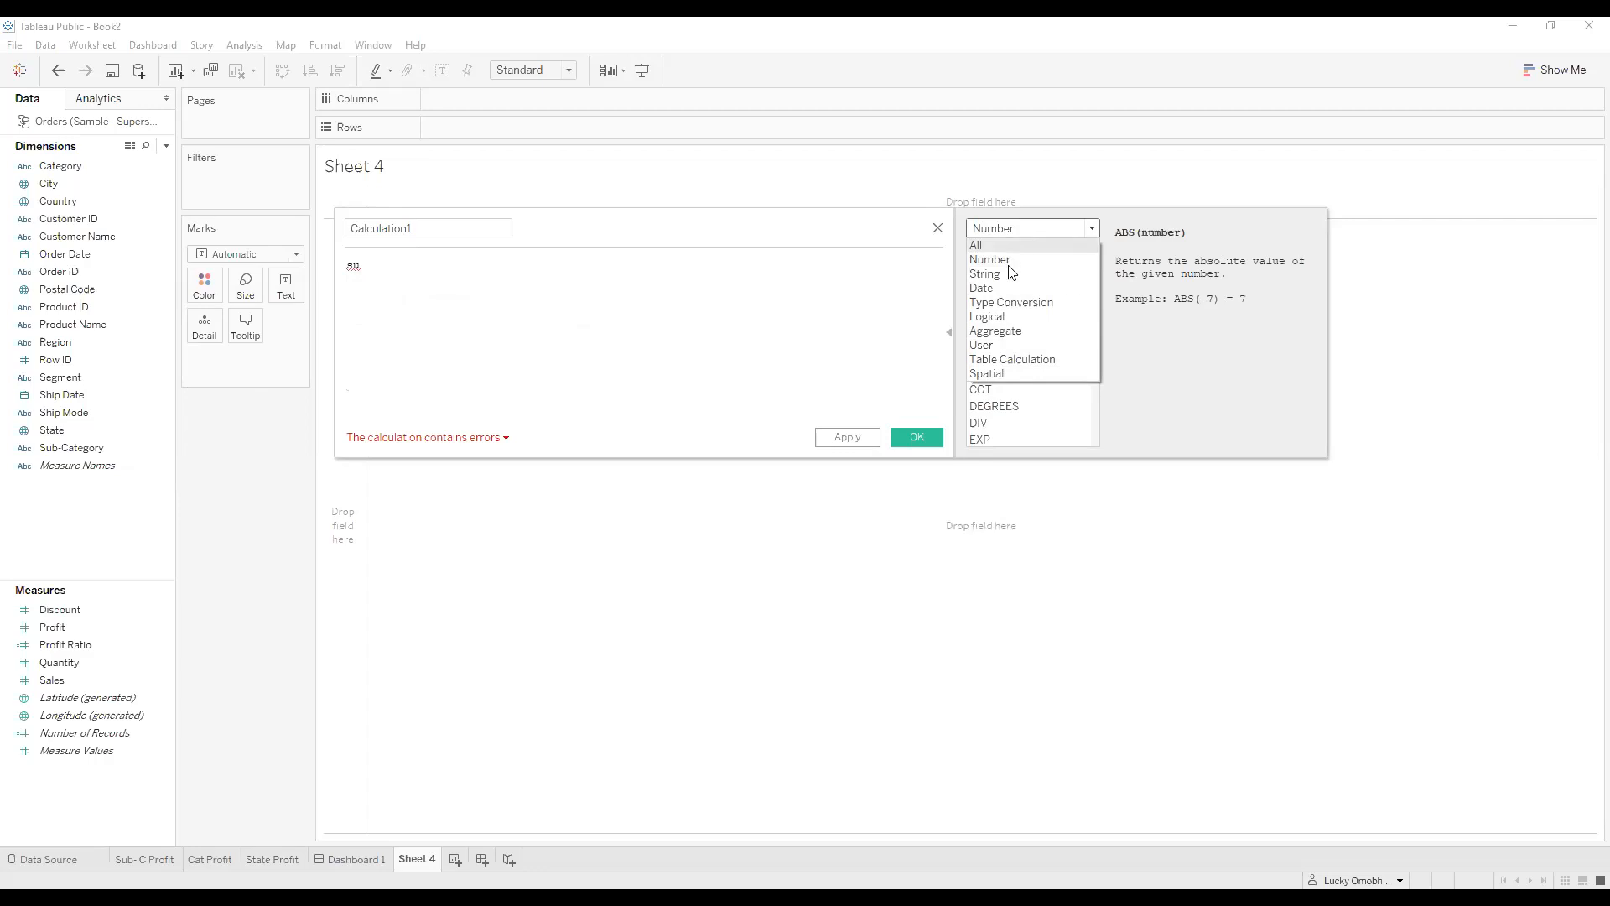
{"action": "left_click", "coordinate": [1011, 266]}
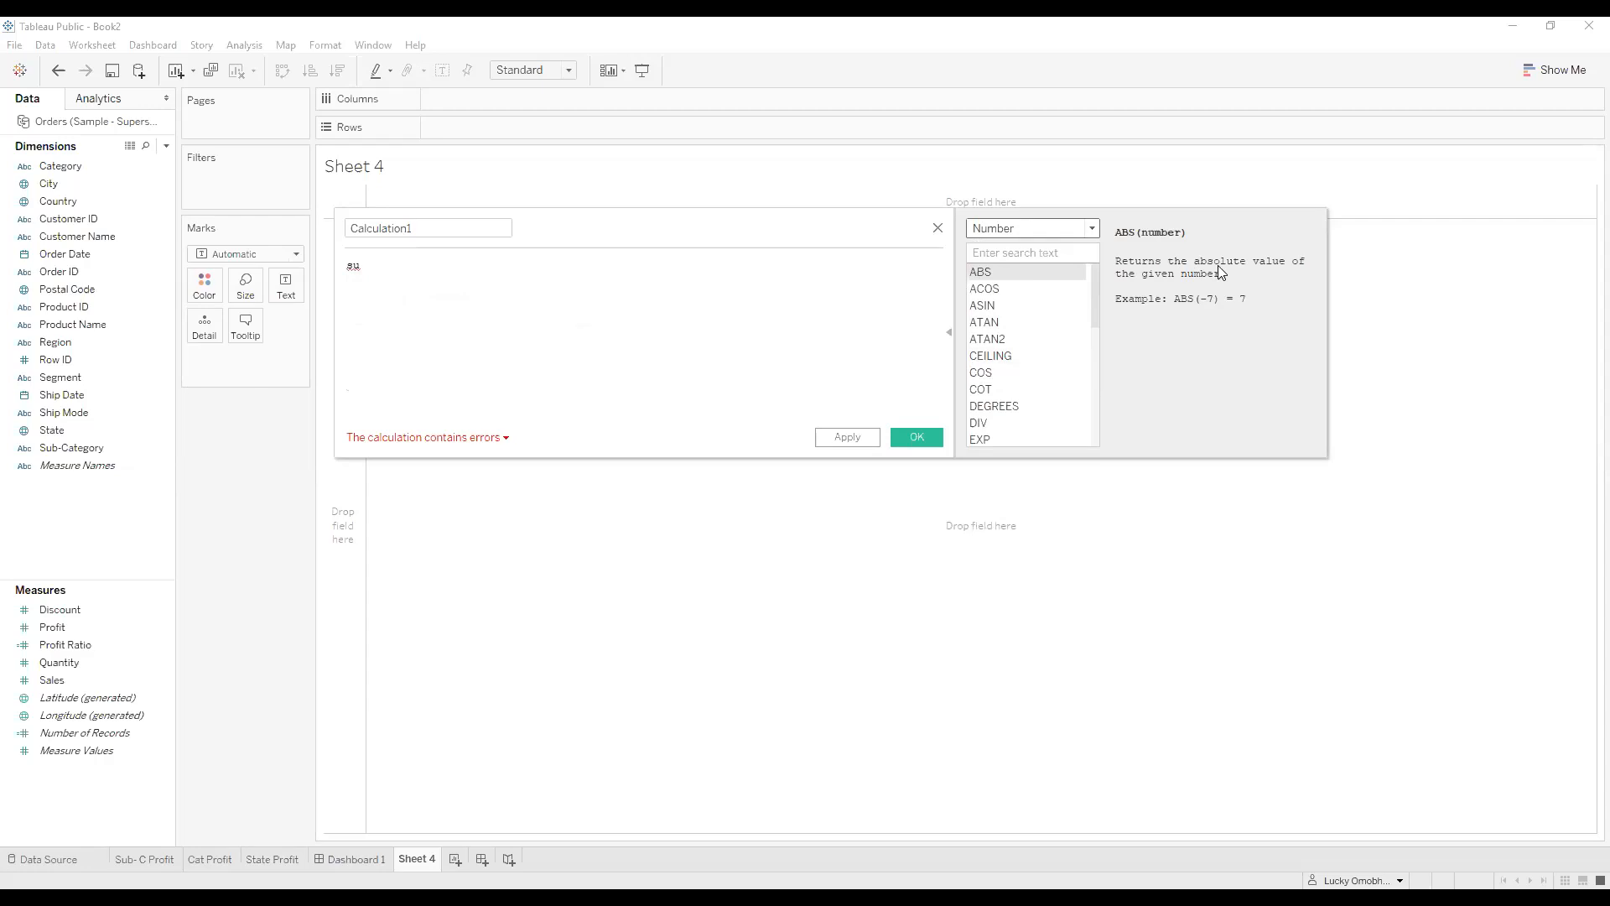
{"action": "left_click", "coordinate": [1002, 290]}
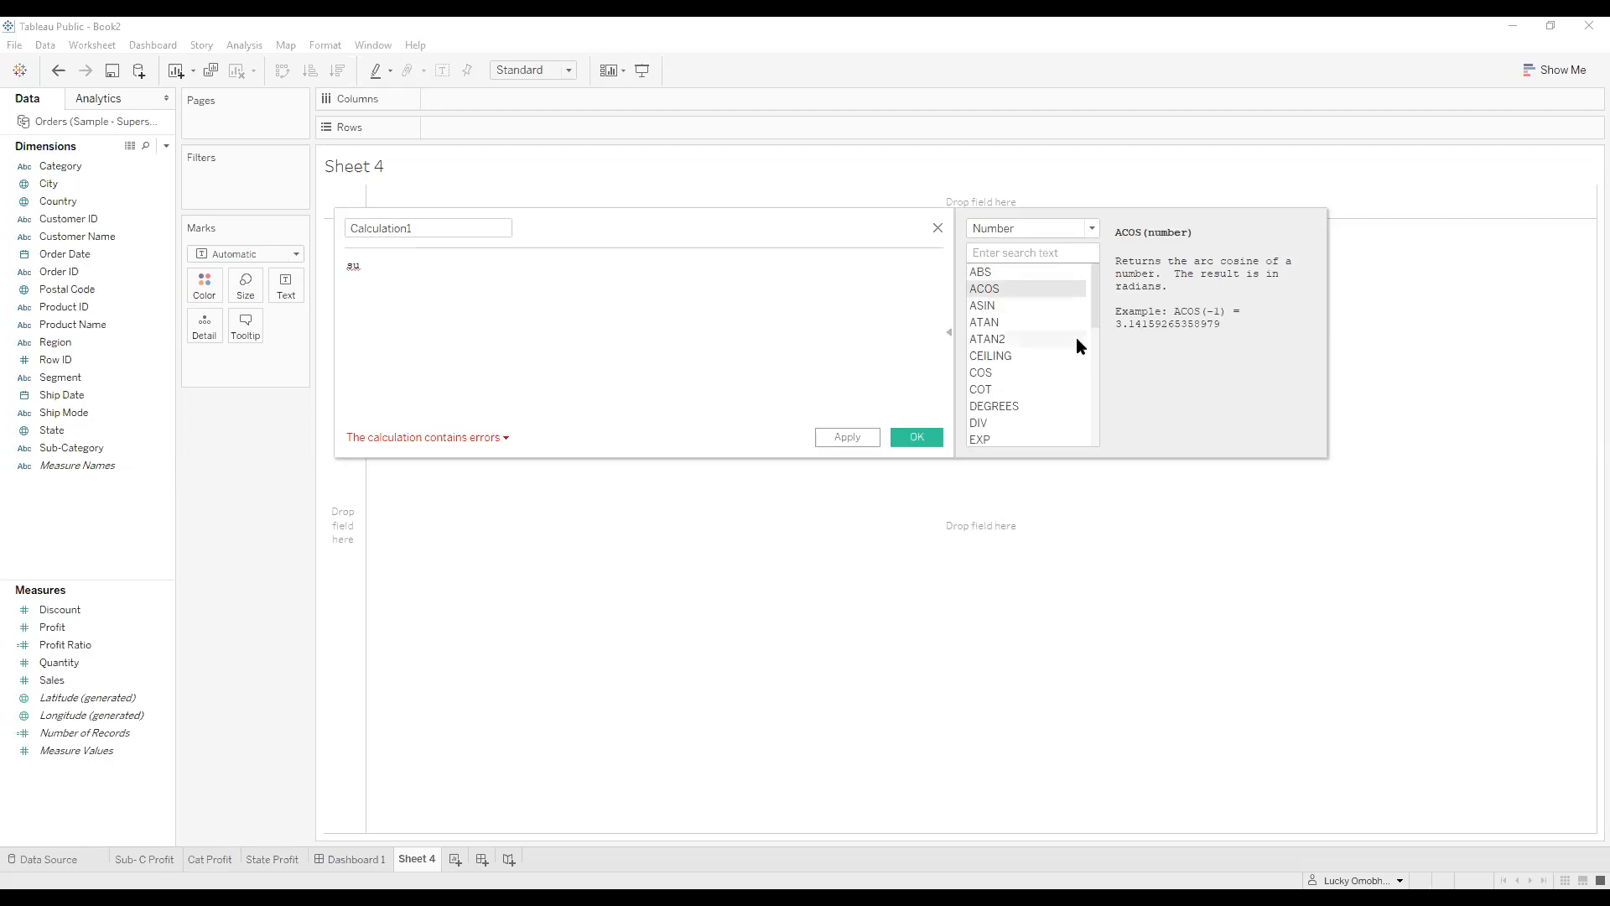
{"action": "left_click_drag", "start_coordinate": [1091, 322], "coordinate": [1091, 389]}
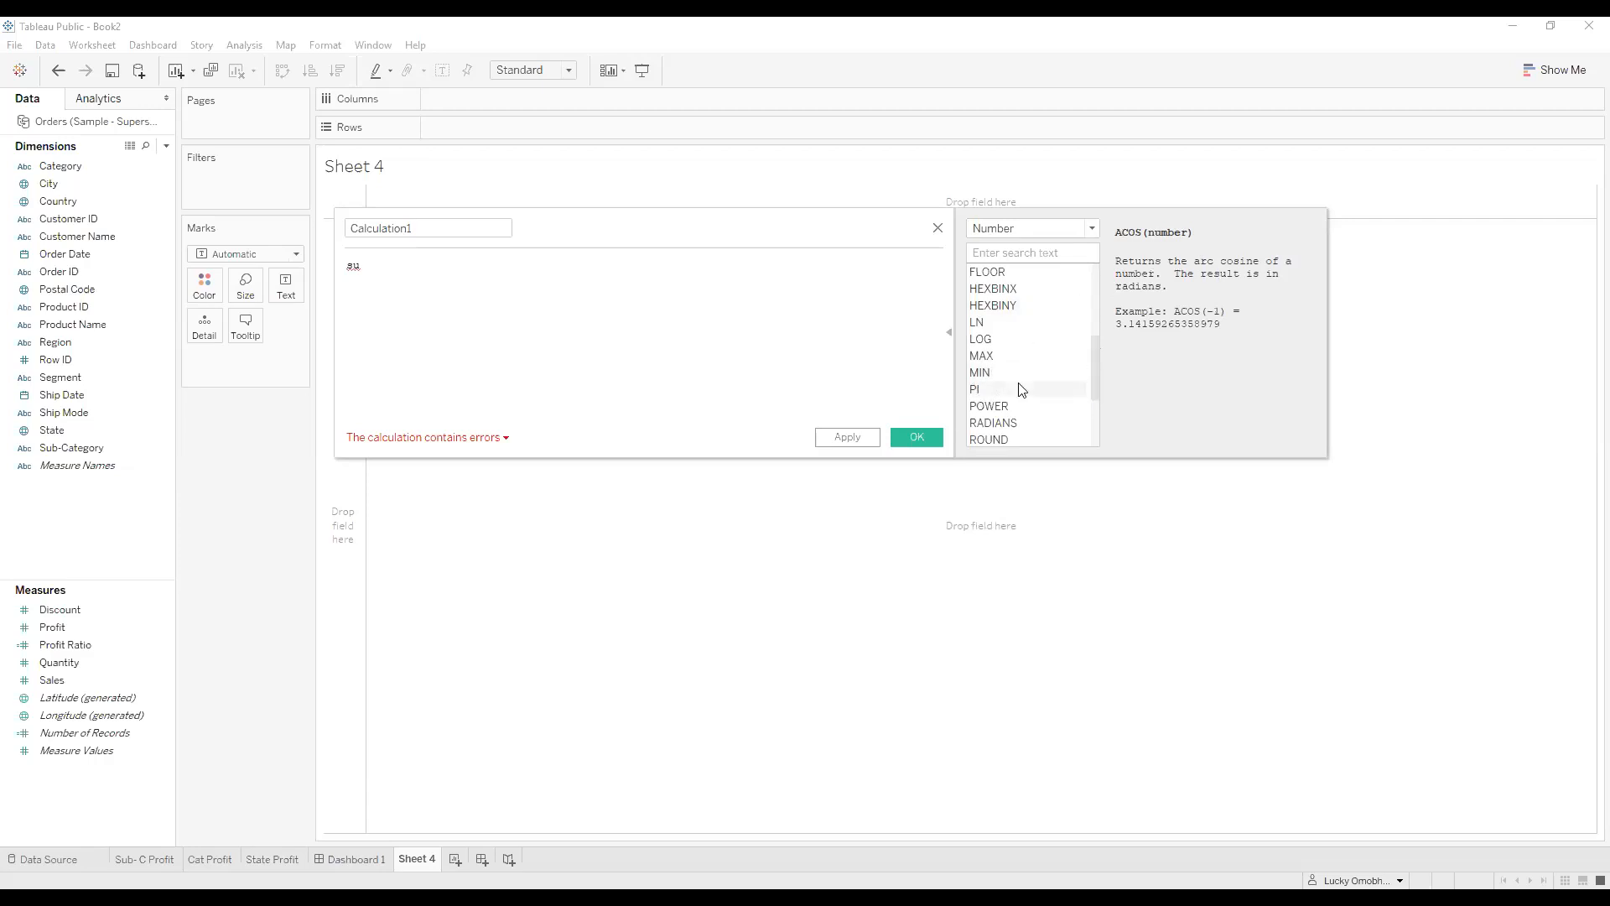
{"action": "left_click", "coordinate": [997, 377]}
{"action": "left_click", "coordinate": [1001, 361]}
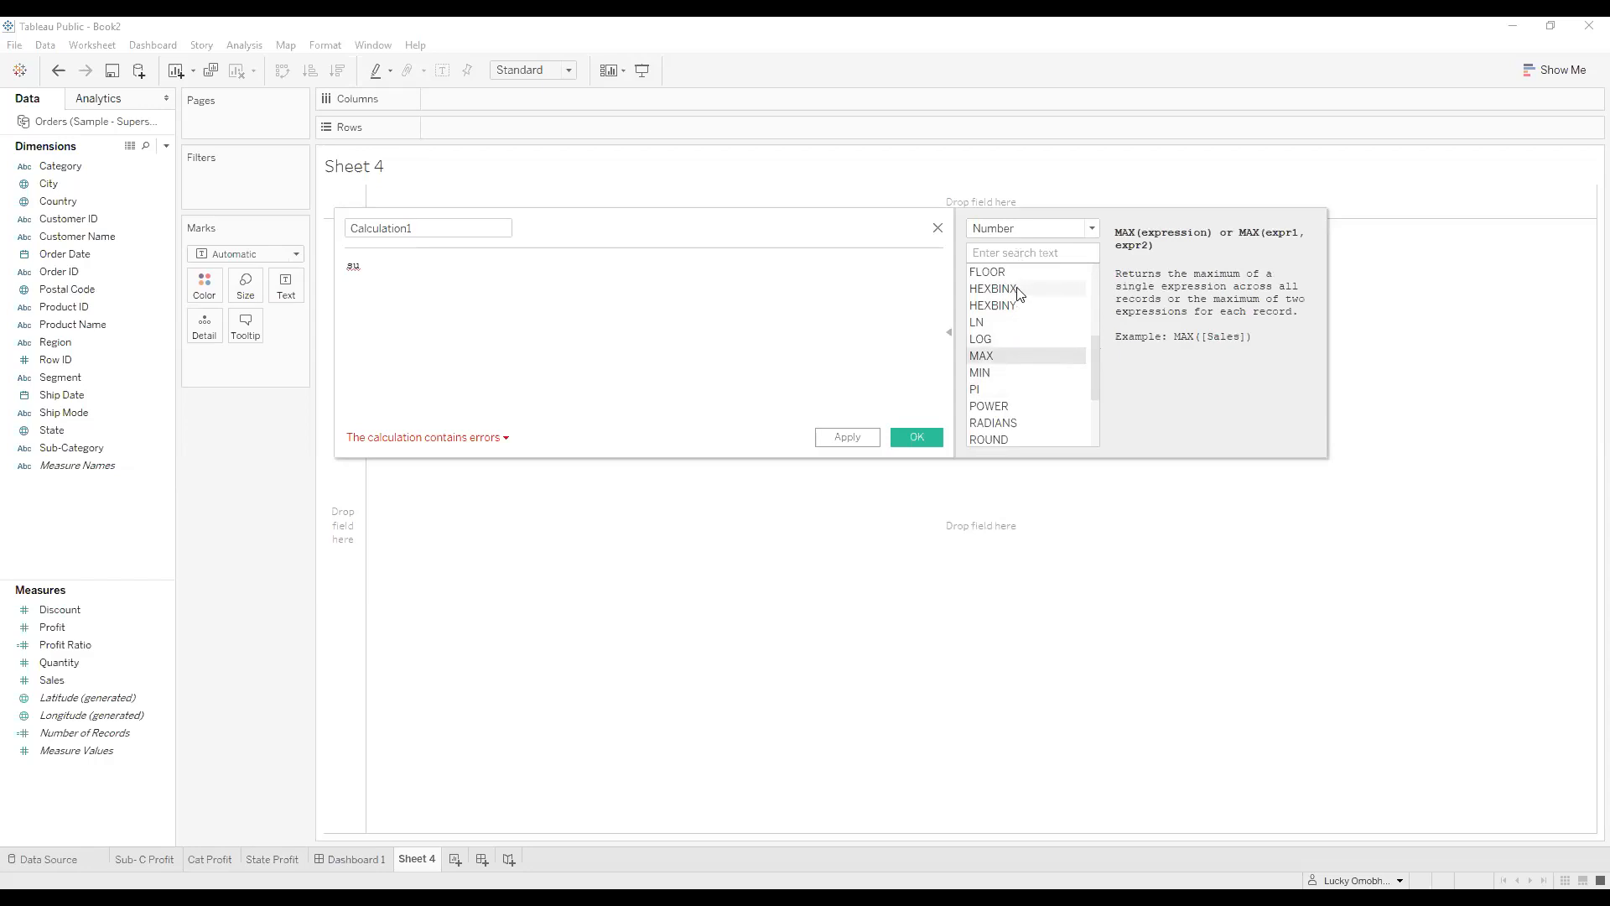
{"action": "left_click", "coordinate": [1093, 432]}
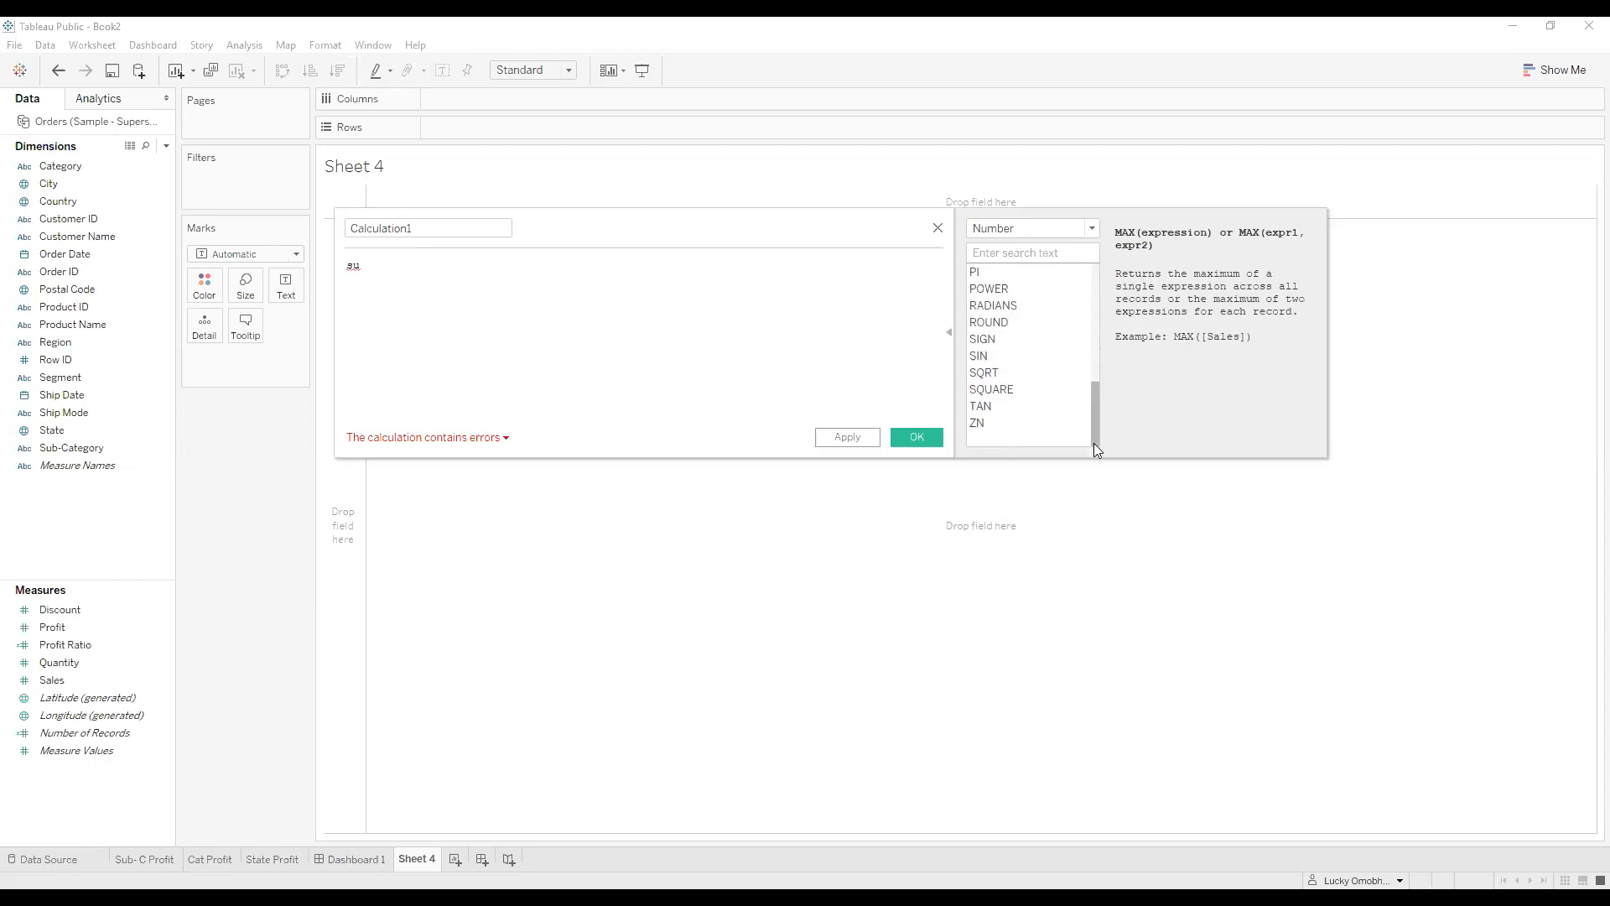
Switch the function reference from Number to the String category and look through its functions.
{"action": "scroll", "coordinate": [1031, 394], "scroll_direction": "up", "scroll_amount": 3}
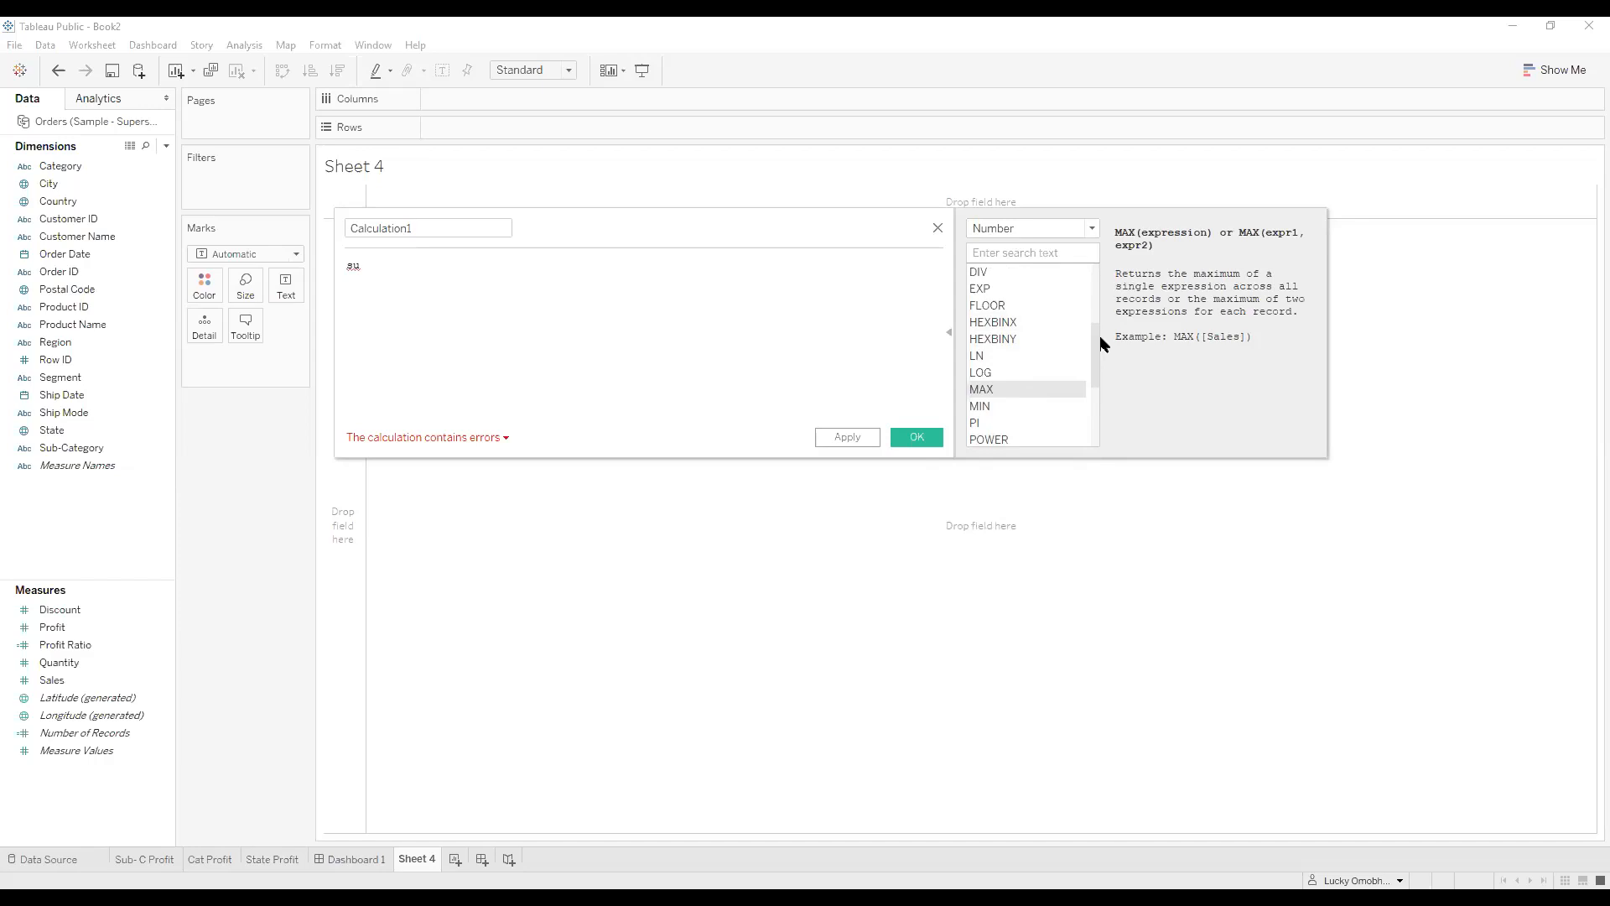
{"action": "left_click", "coordinate": [1093, 229]}
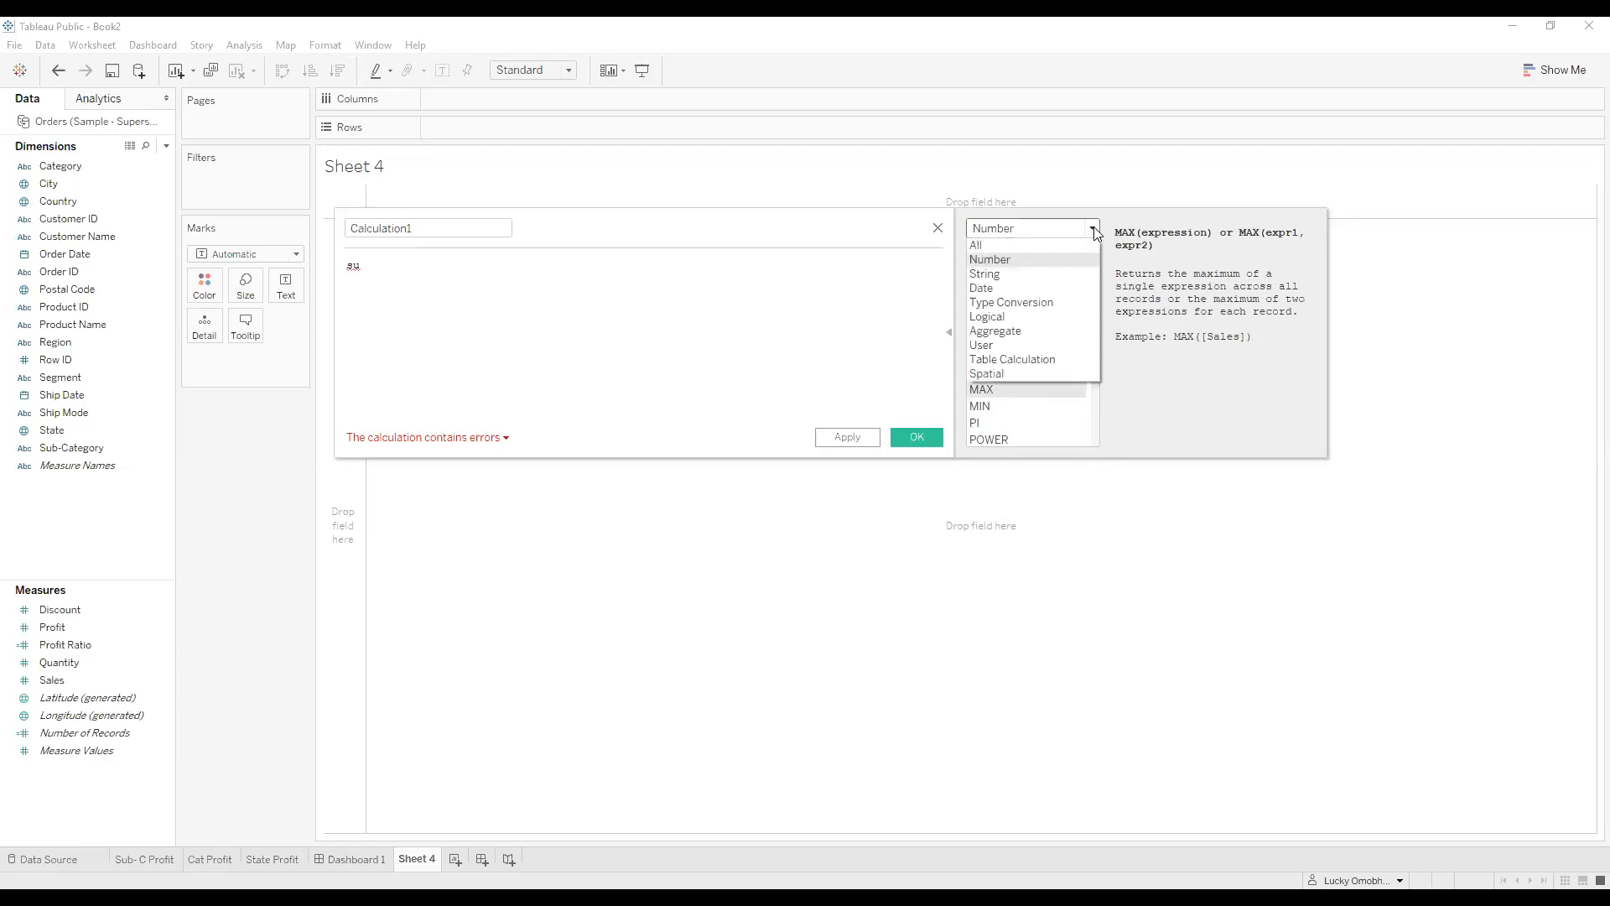
{"action": "left_click", "coordinate": [1051, 275]}
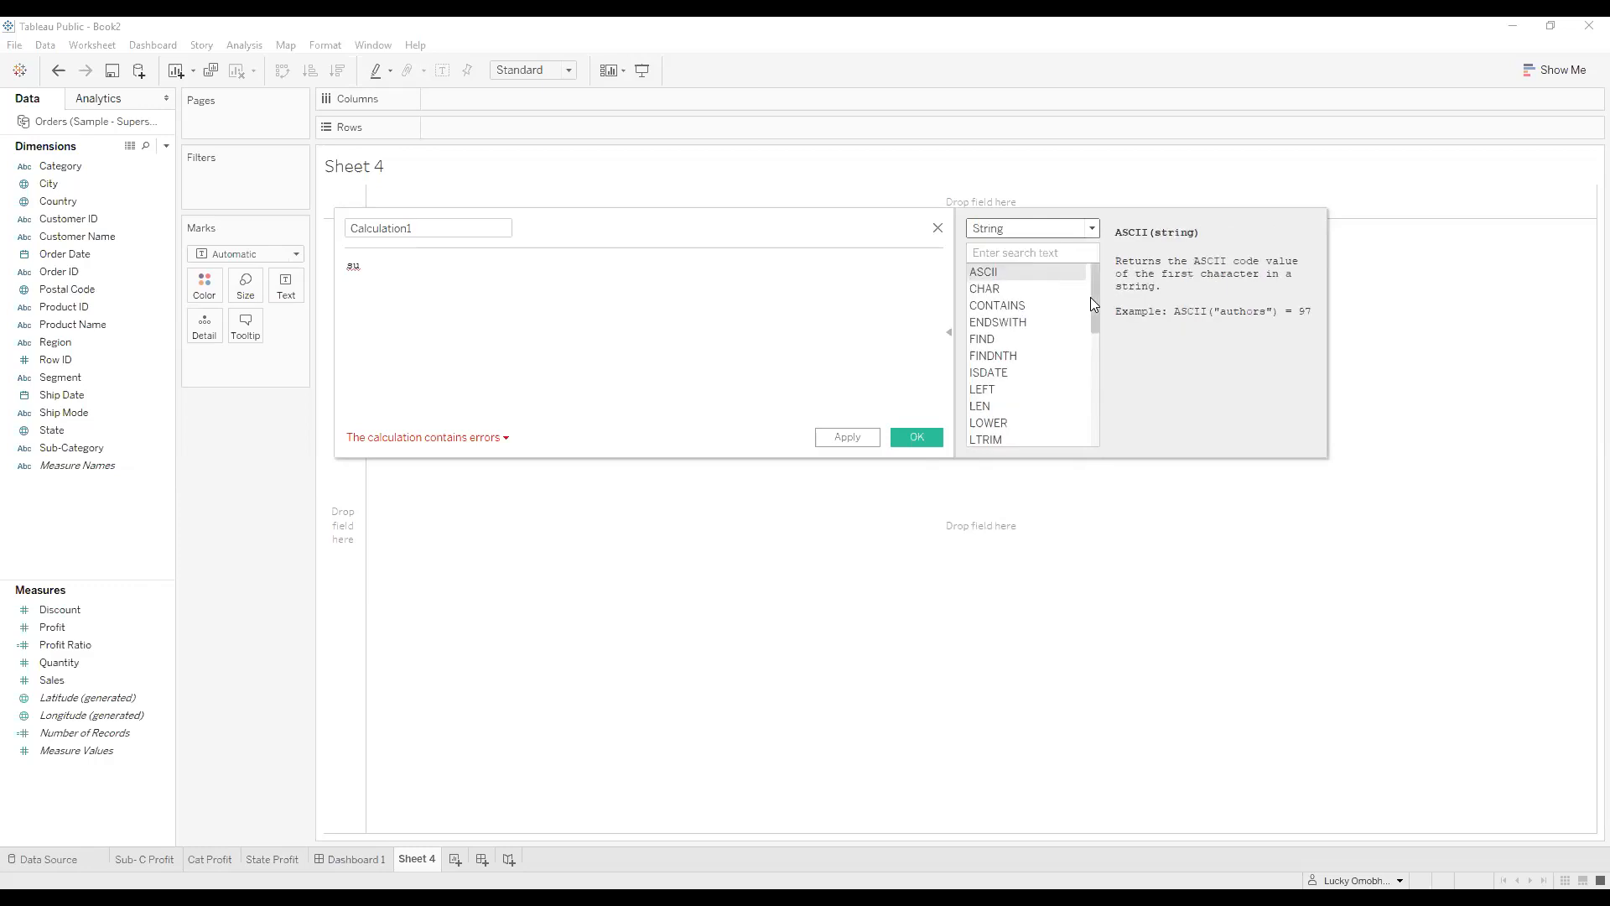
{"action": "left_click_drag", "start_coordinate": [1095, 293], "coordinate": [1092, 404]}
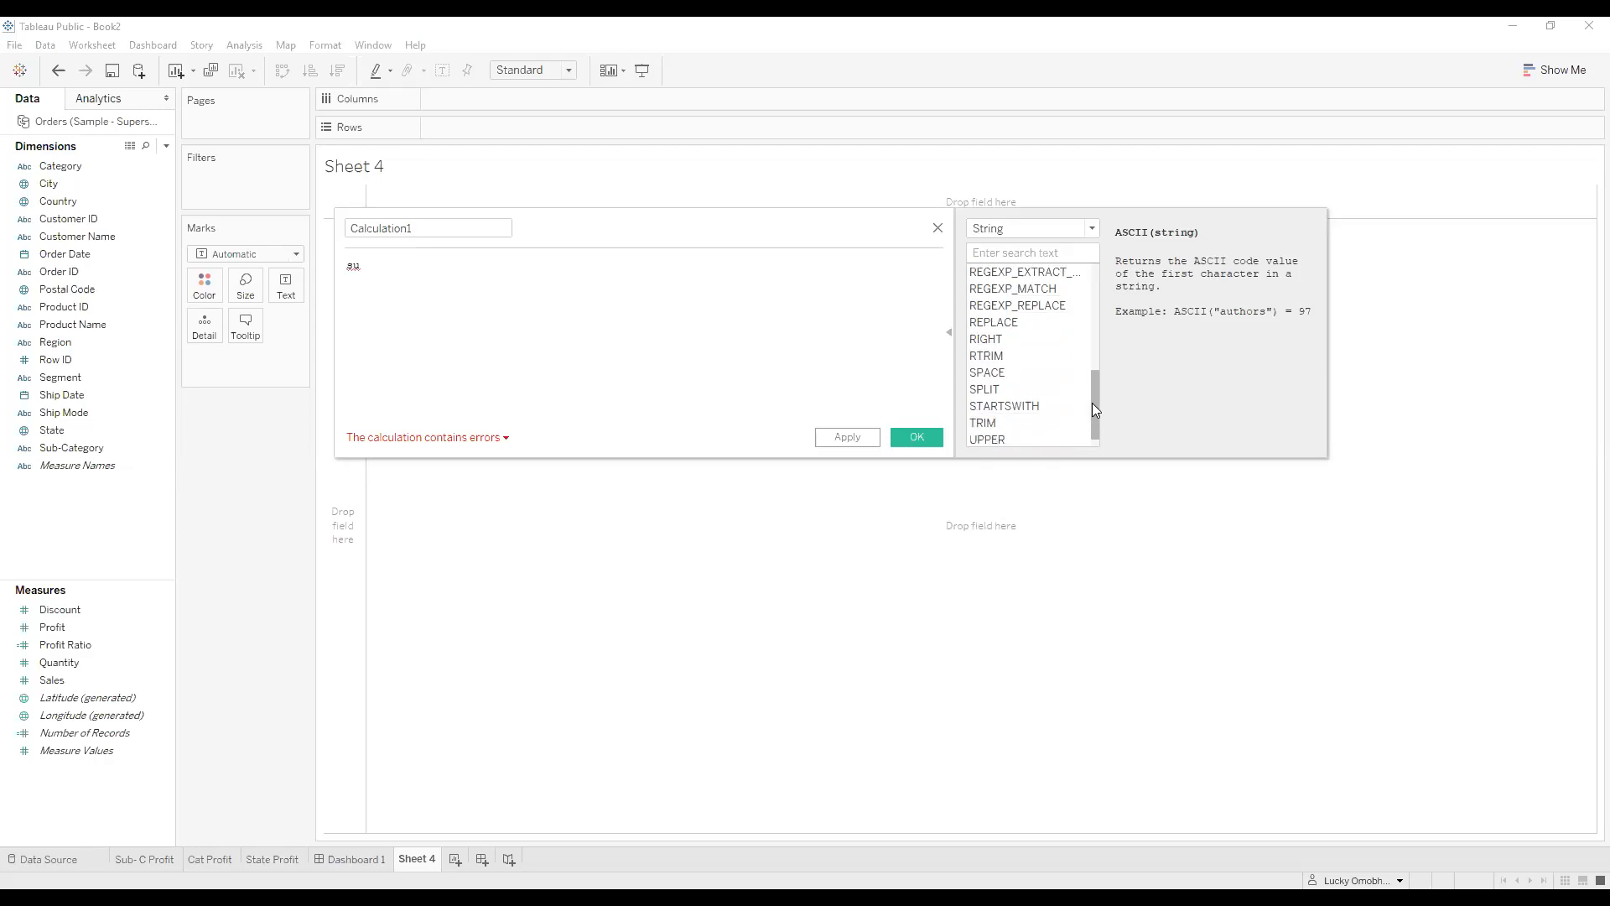
Limit the function reference to the Date category and replace the "su" in the formula with "da=".
{"action": "left_click", "coordinate": [1091, 228]}
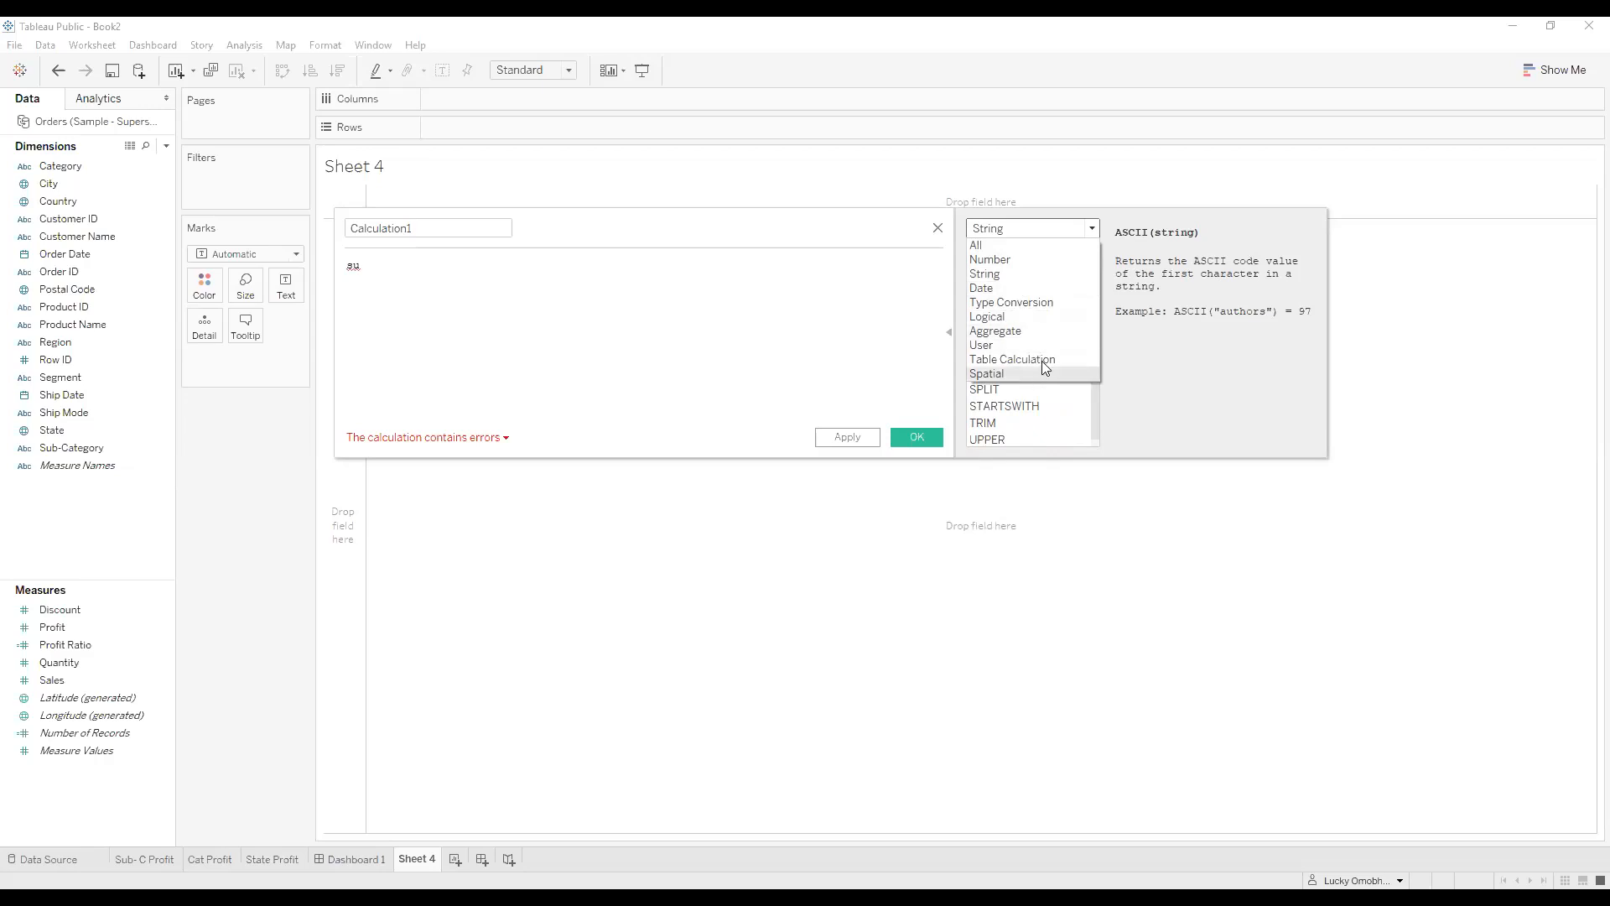
{"action": "left_click", "coordinate": [1019, 287]}
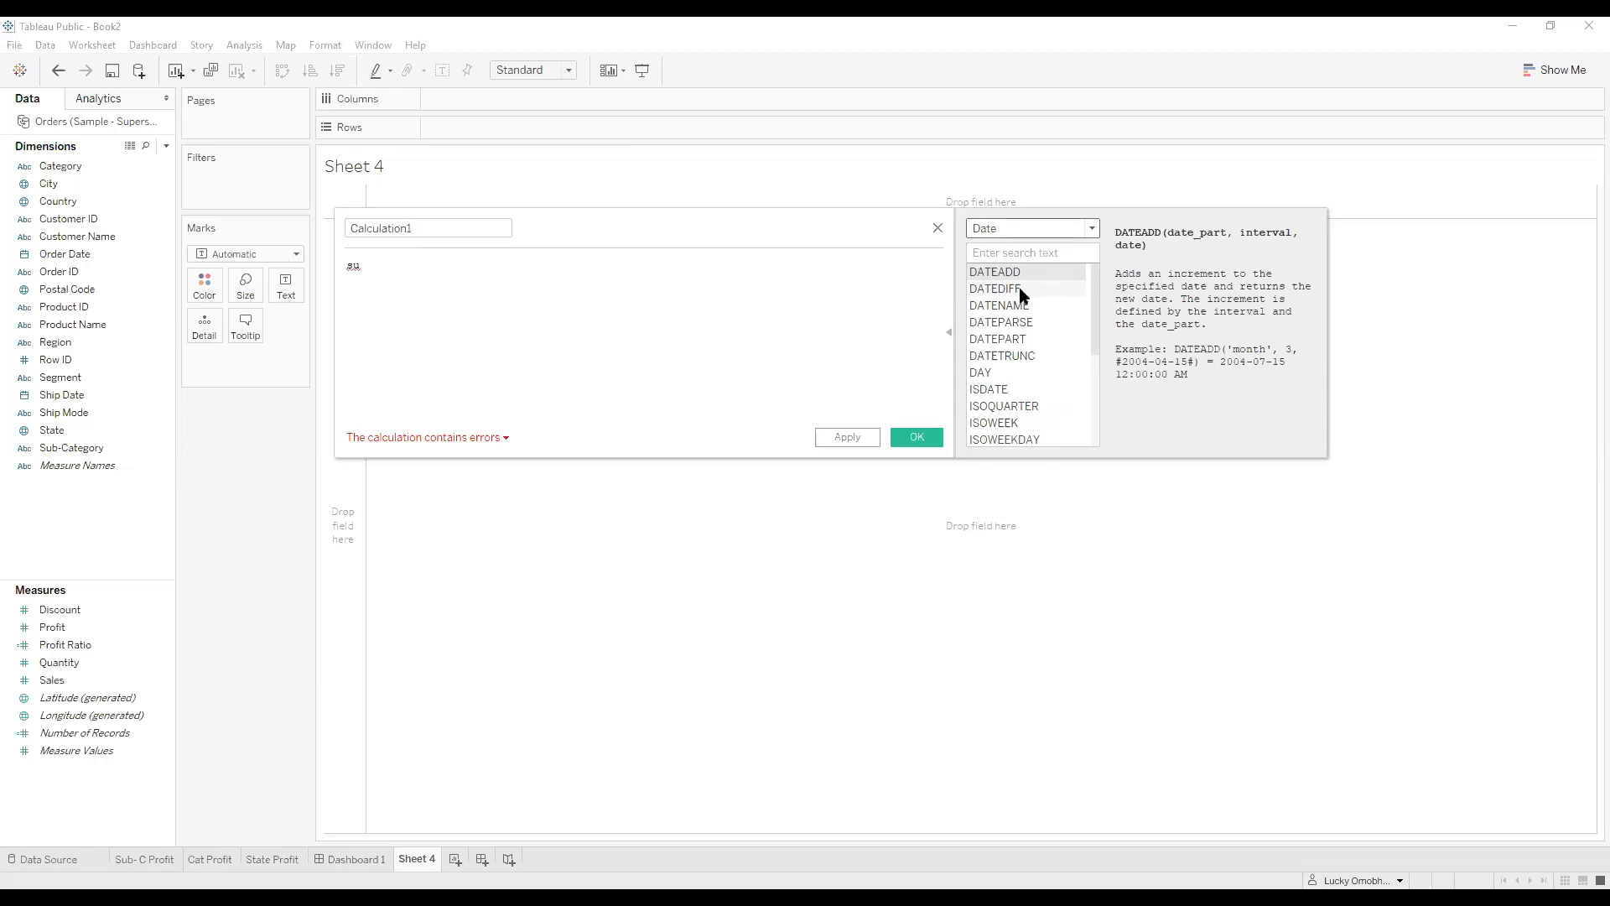
{"action": "key", "text": "BackSpace"}
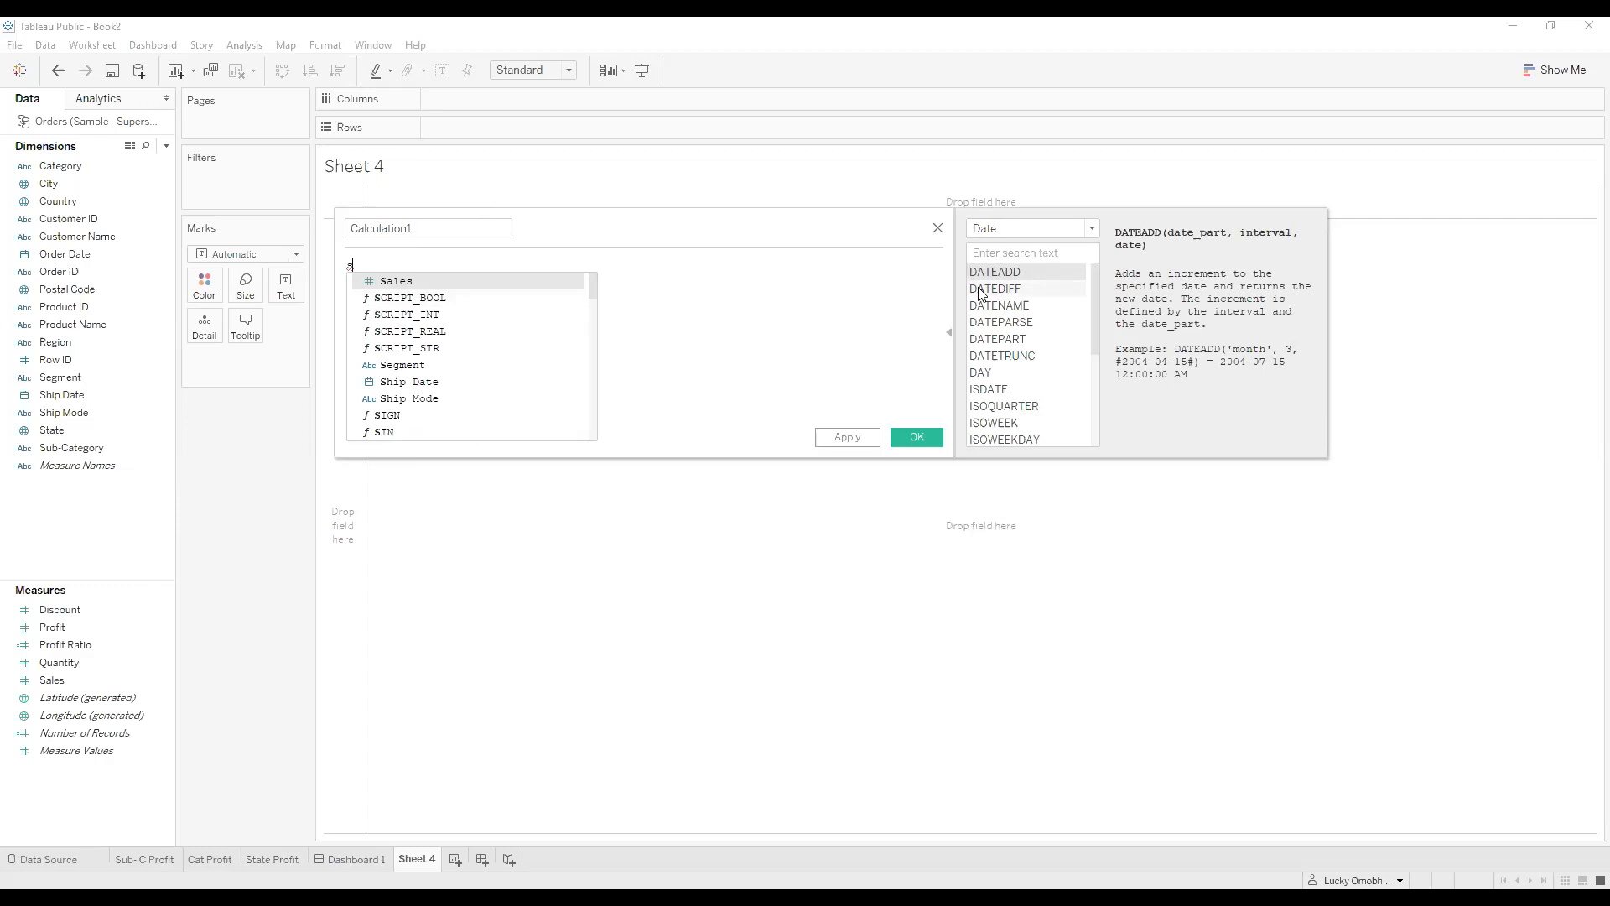
{"action": "key", "text": "BackSpace"}
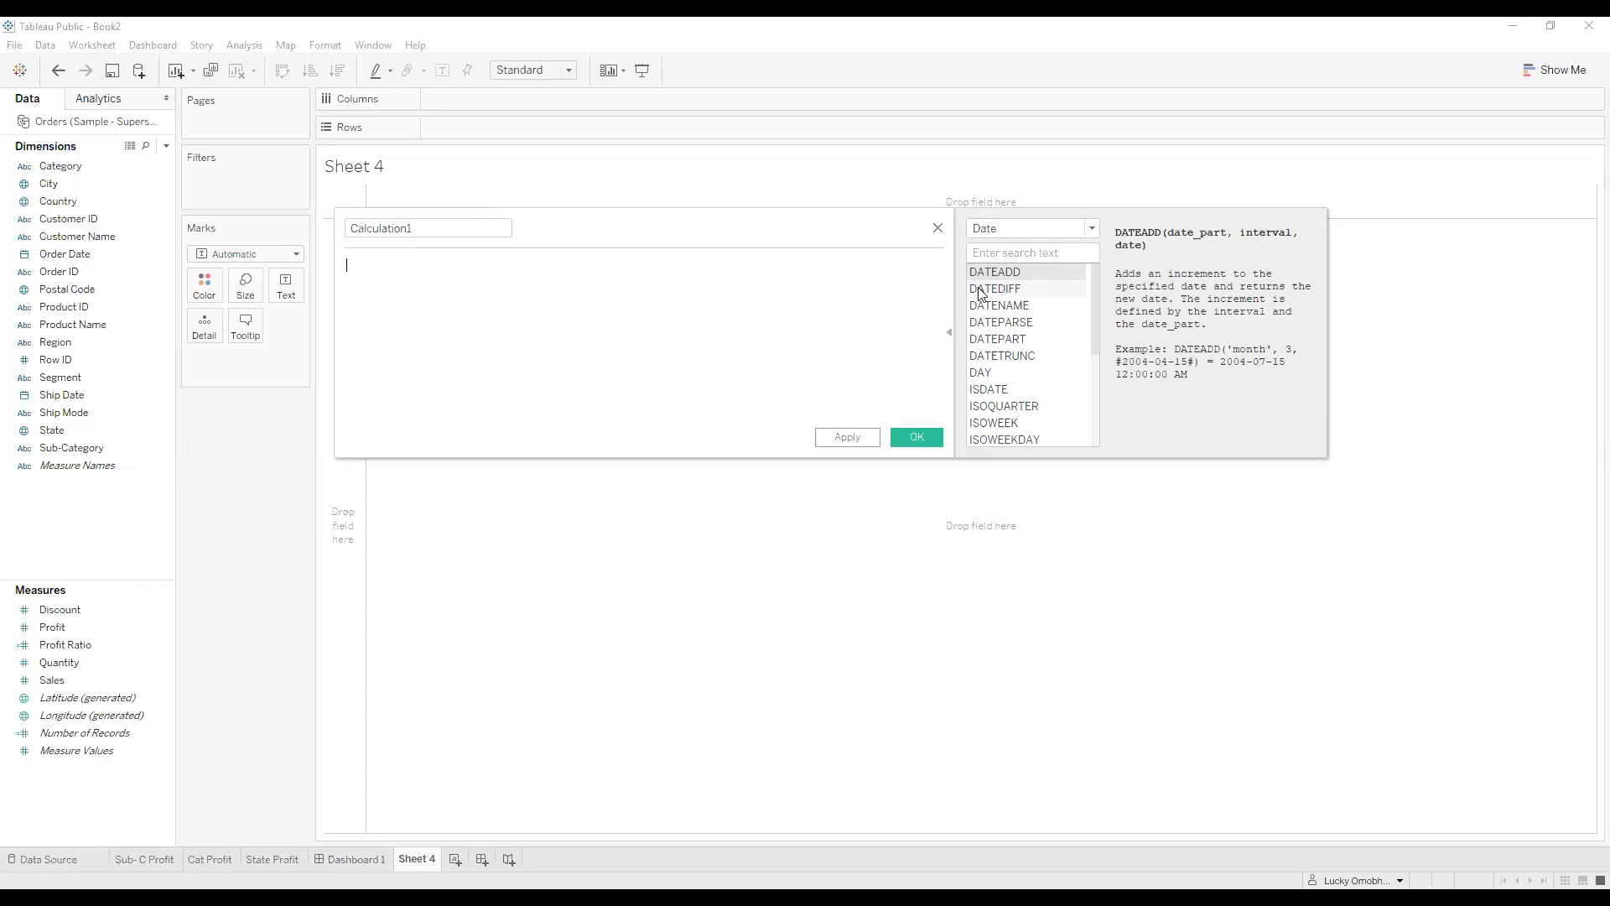
{"action": "type", "text": "daty"}
{"action": "key", "text": "BackSpace"}
{"action": "key", "text": "BackSpace"}
{"action": "type", "text": "="}
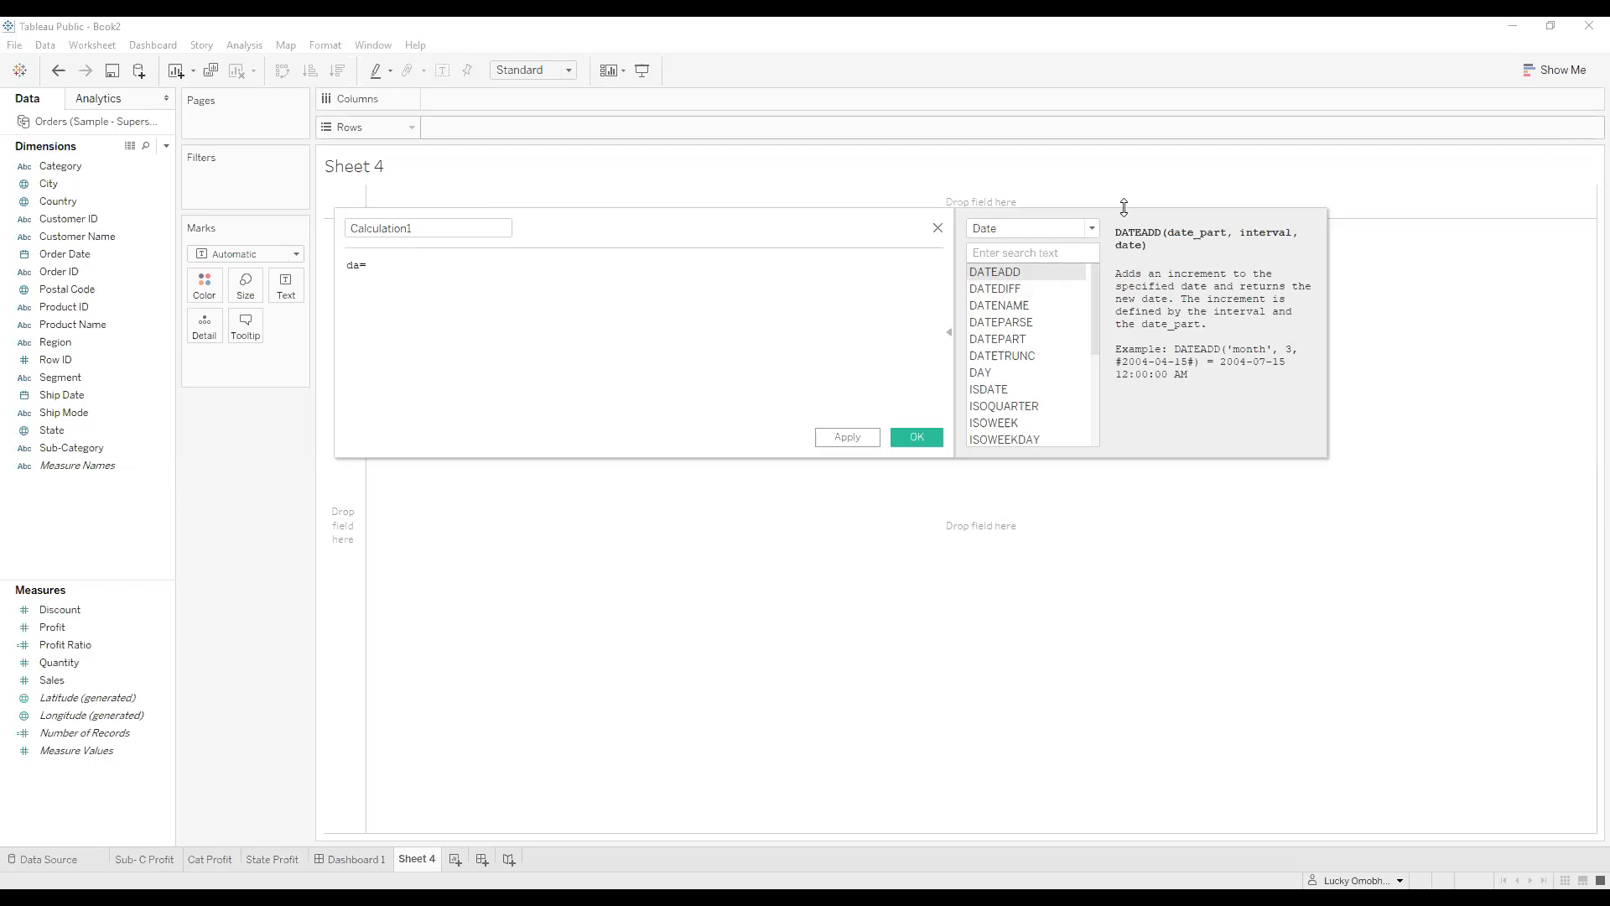
Place Order Date on Rows at the discrete Month level, moving the calculation editor clear of the resulting table.
{"action": "left_click_drag", "start_coordinate": [805, 238], "coordinate": [893, 650]}
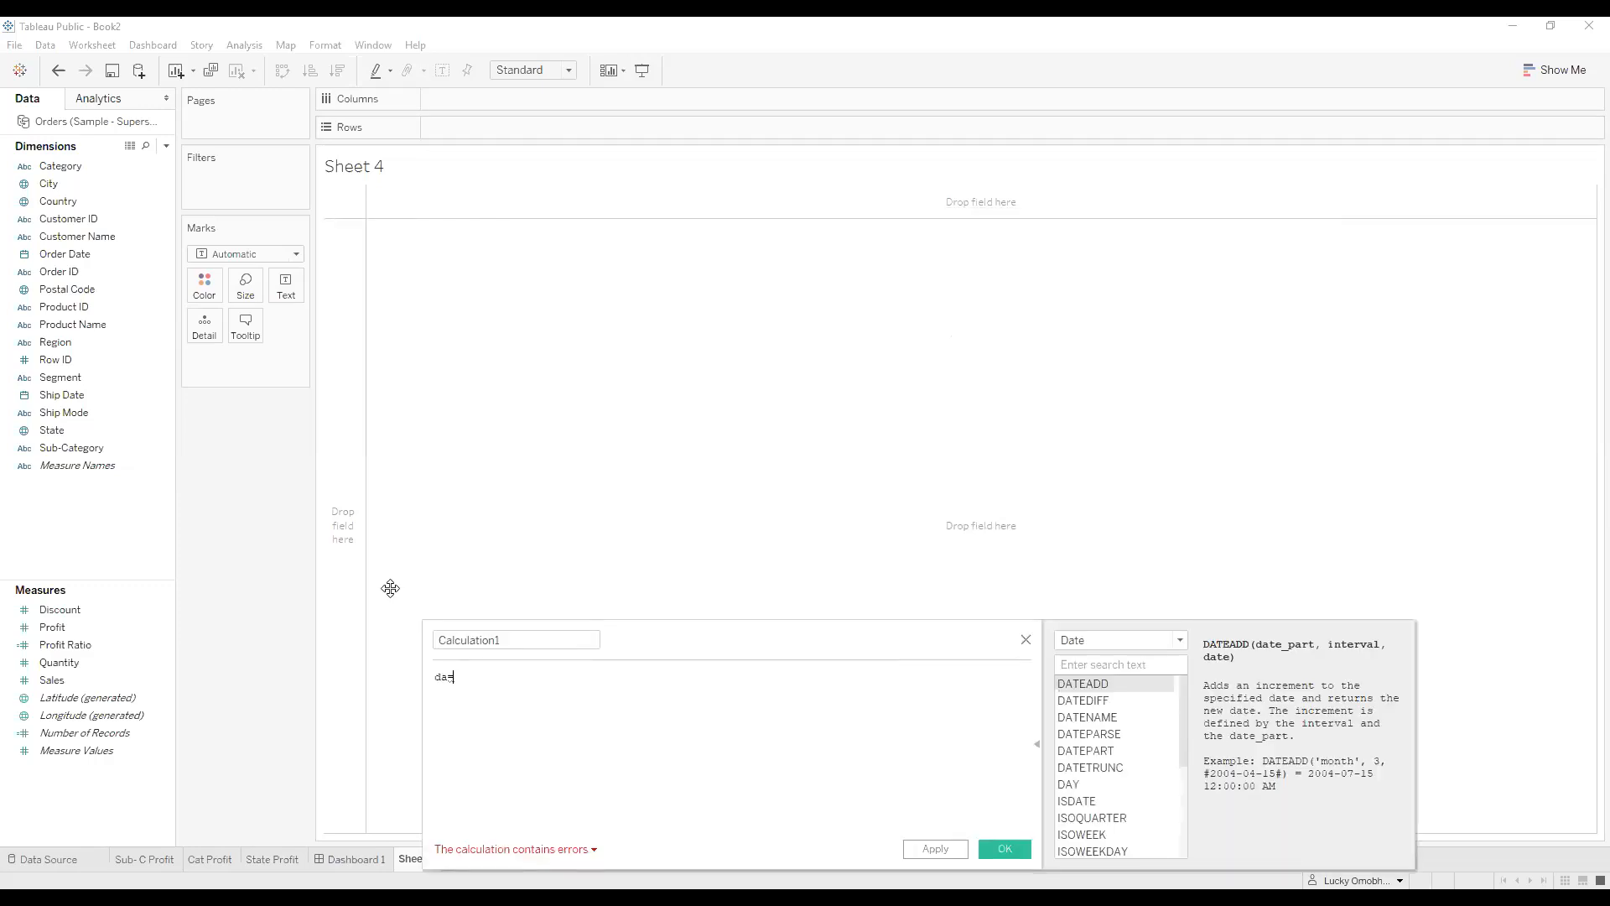
{"action": "left_click_drag", "start_coordinate": [75, 254], "coordinate": [481, 96]}
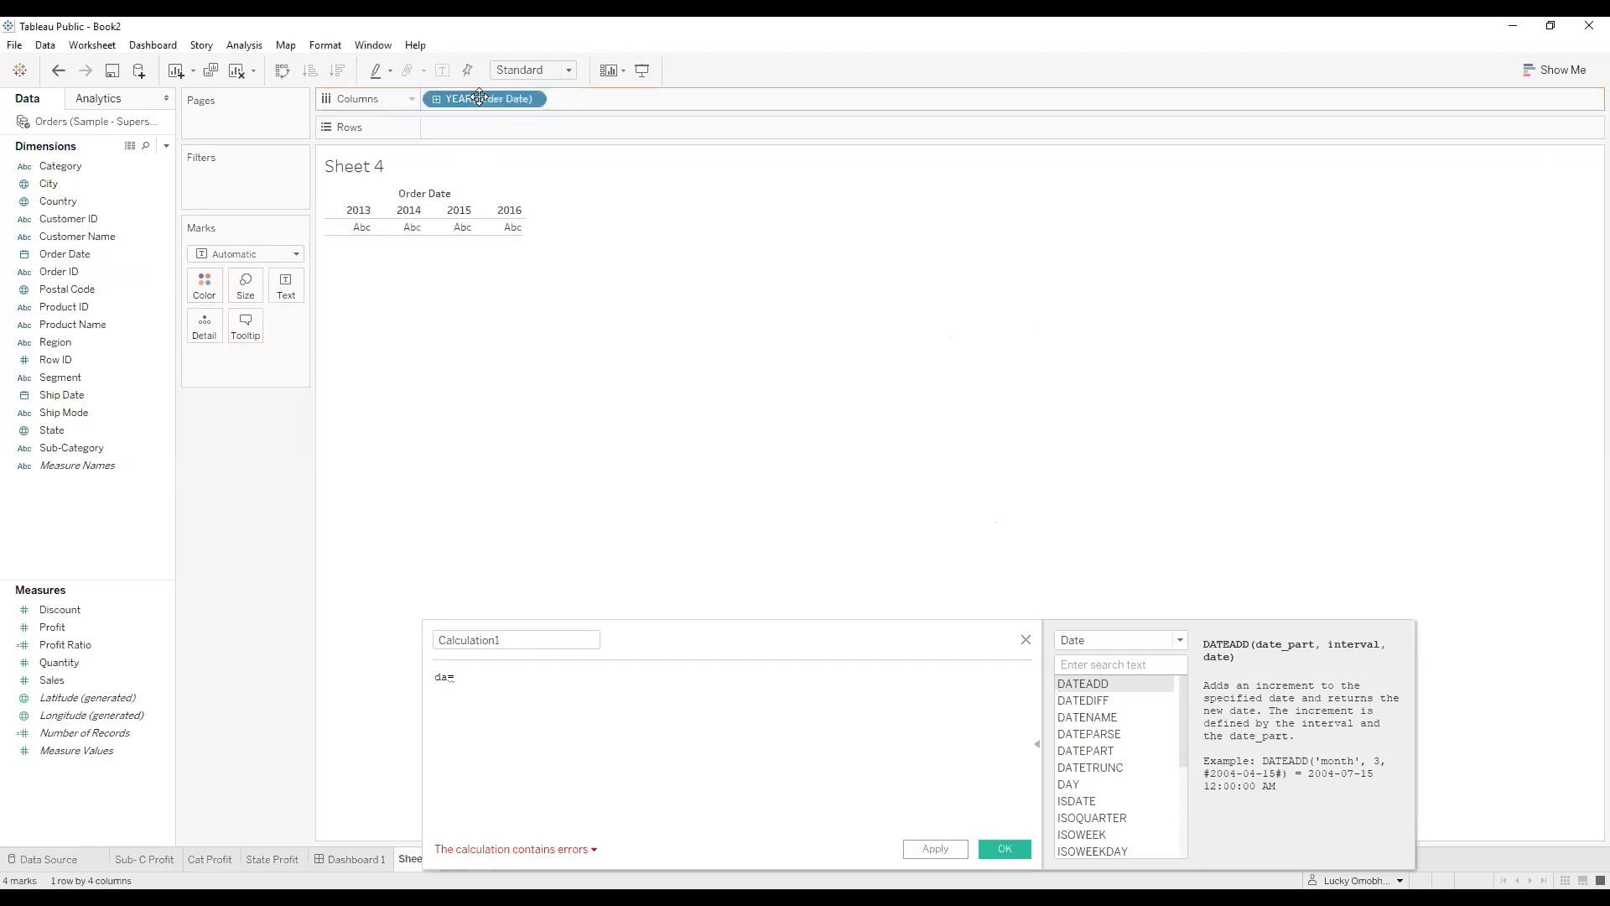
{"action": "left_click", "coordinate": [531, 99]}
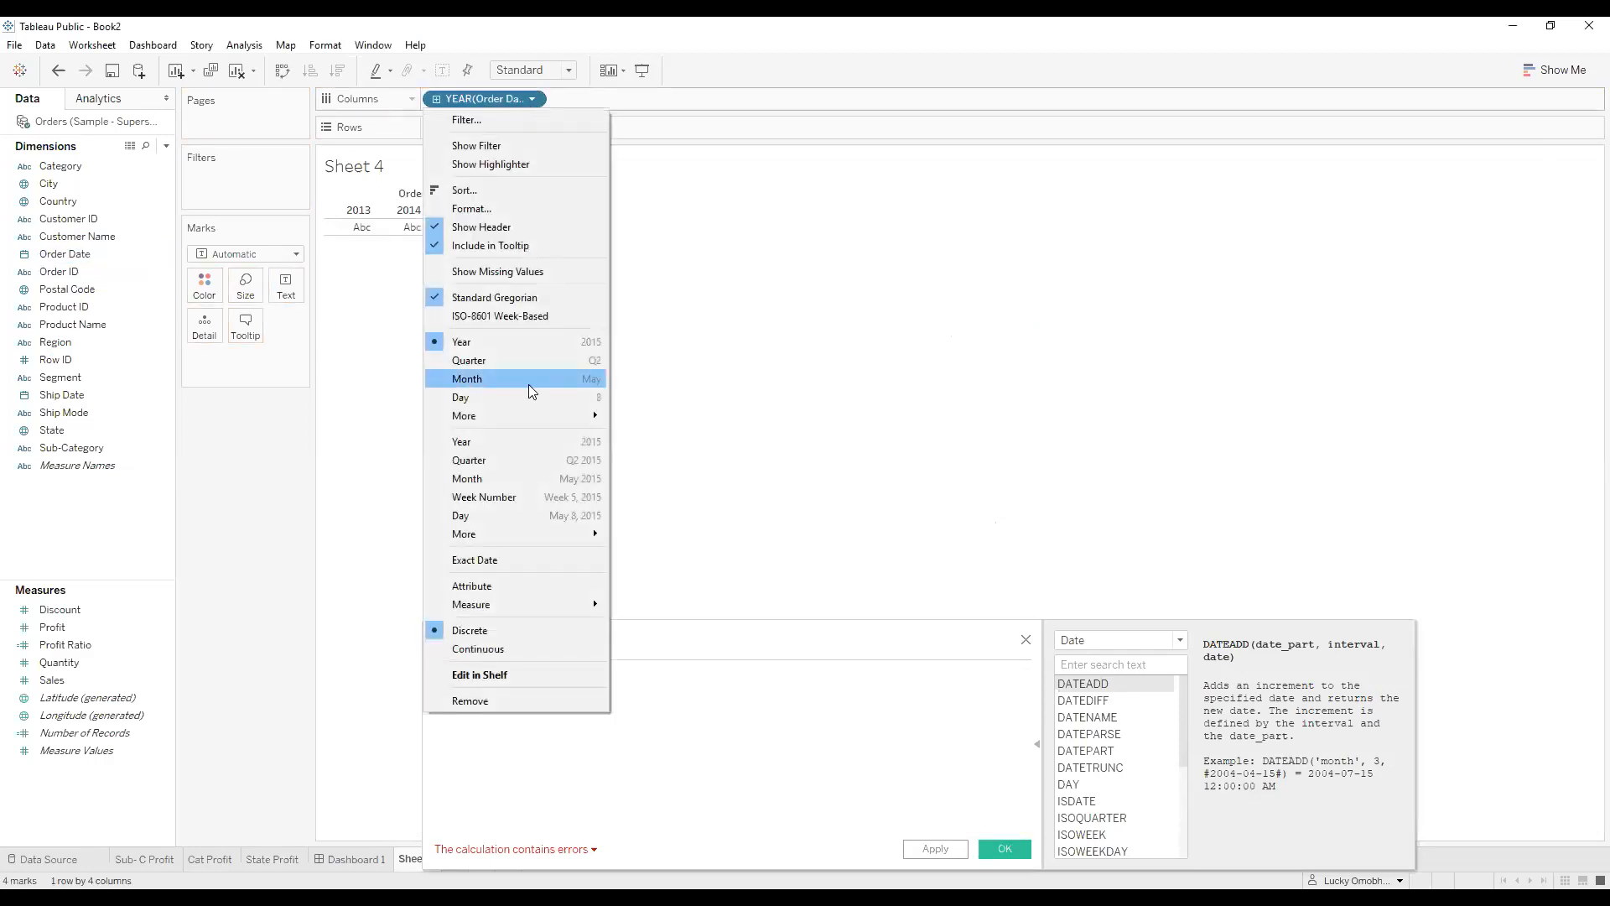
{"action": "left_click", "coordinate": [507, 378]}
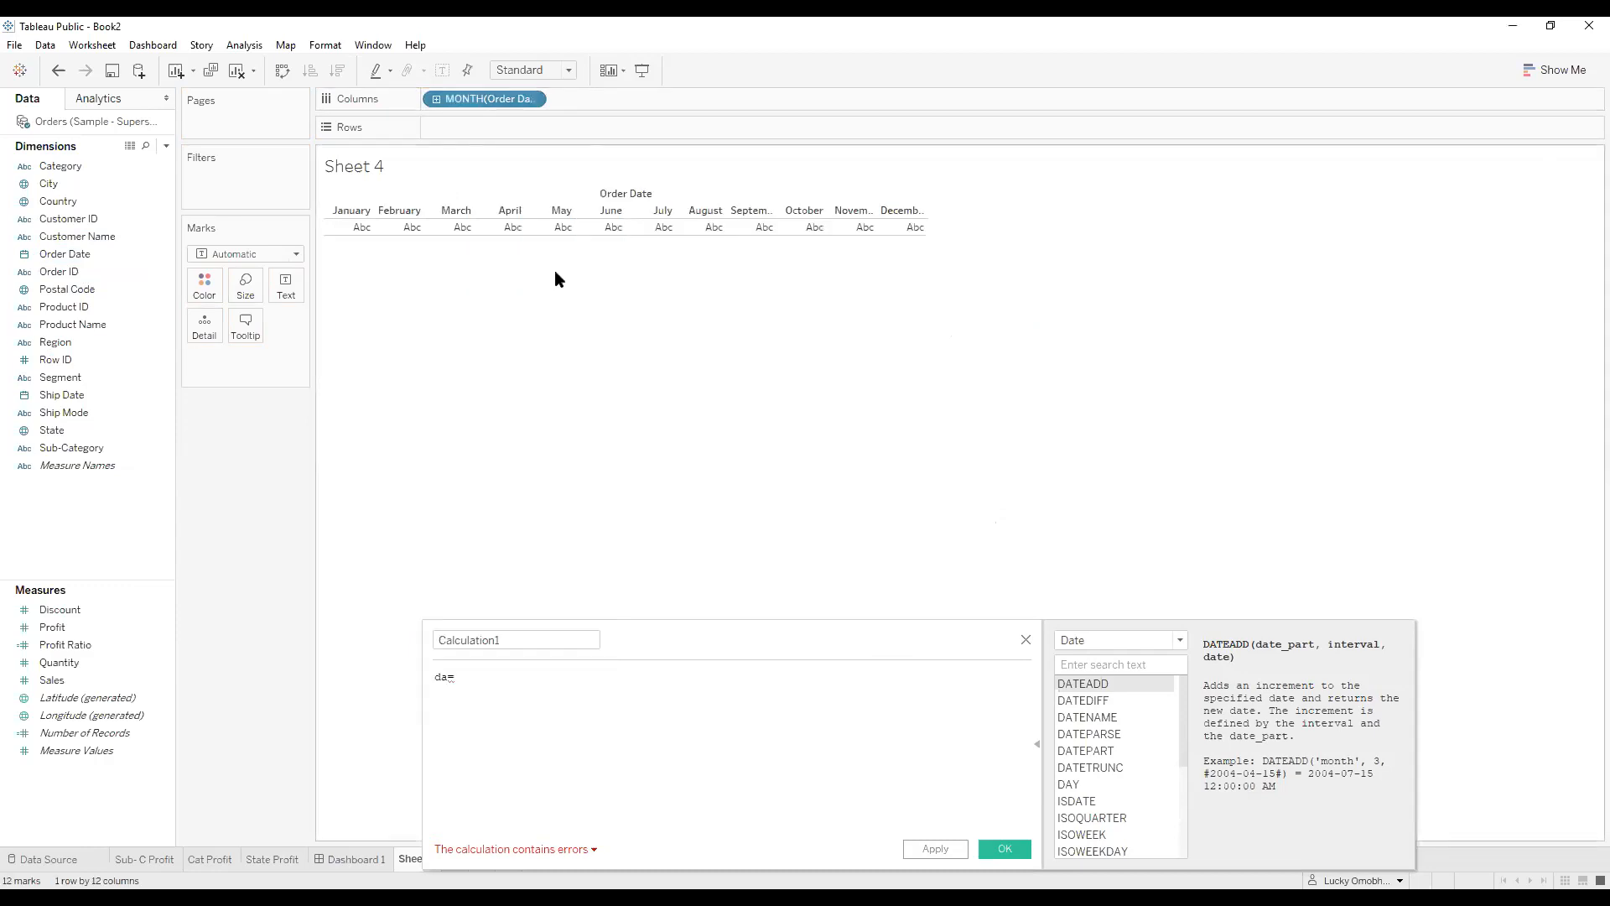
{"action": "left_click_drag", "start_coordinate": [495, 100], "coordinate": [494, 123]}
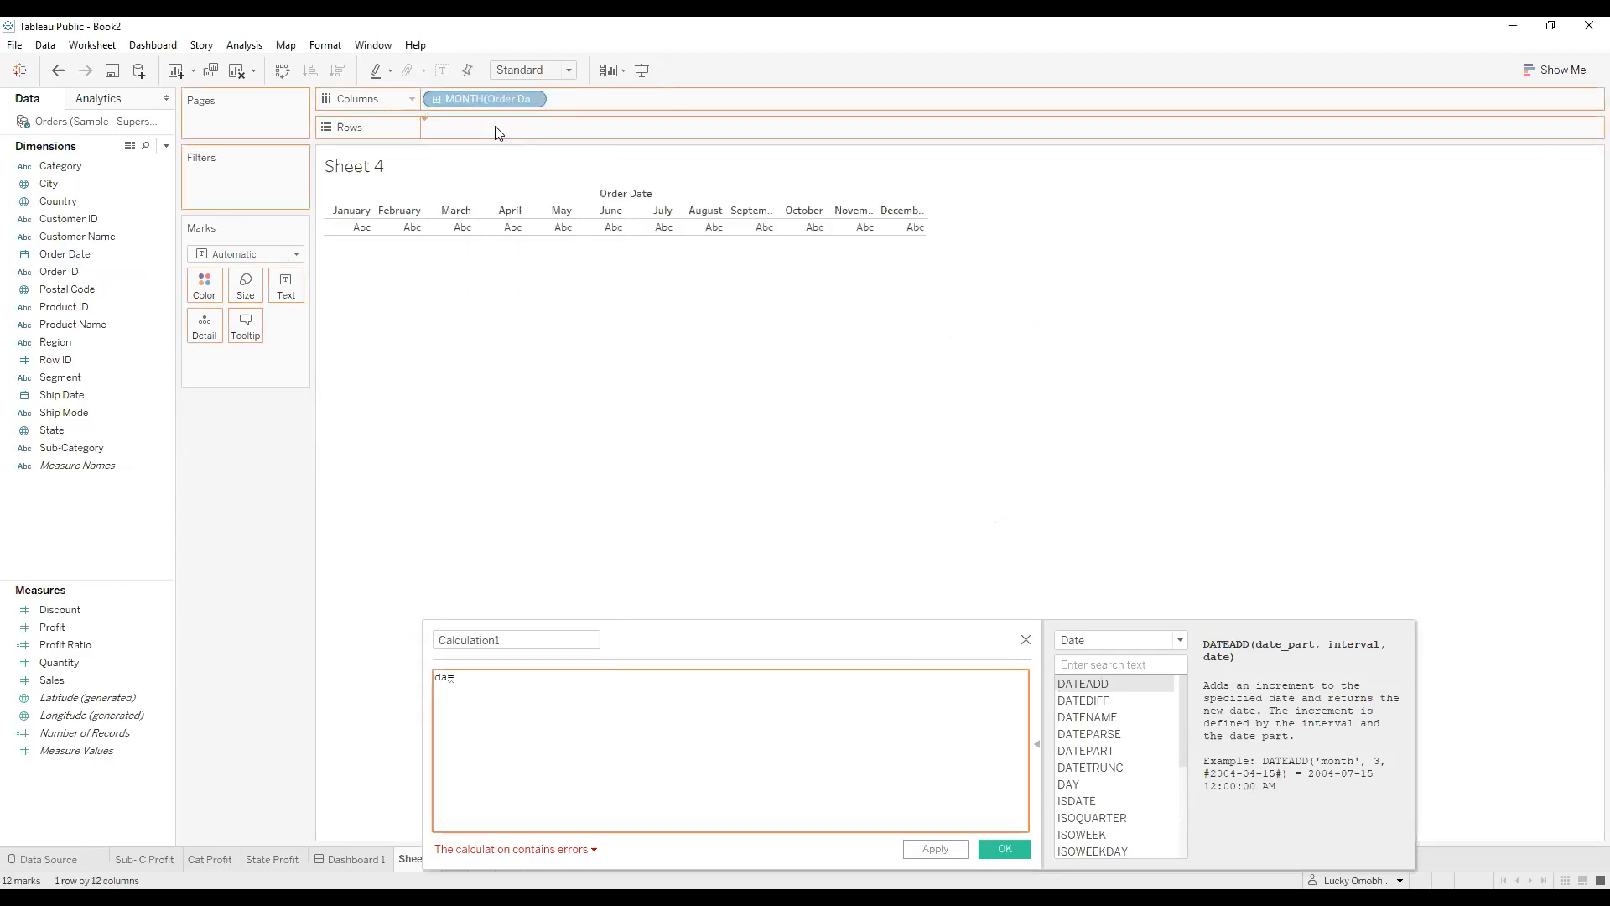
{"action": "left_click_drag", "start_coordinate": [739, 633], "coordinate": [735, 445]}
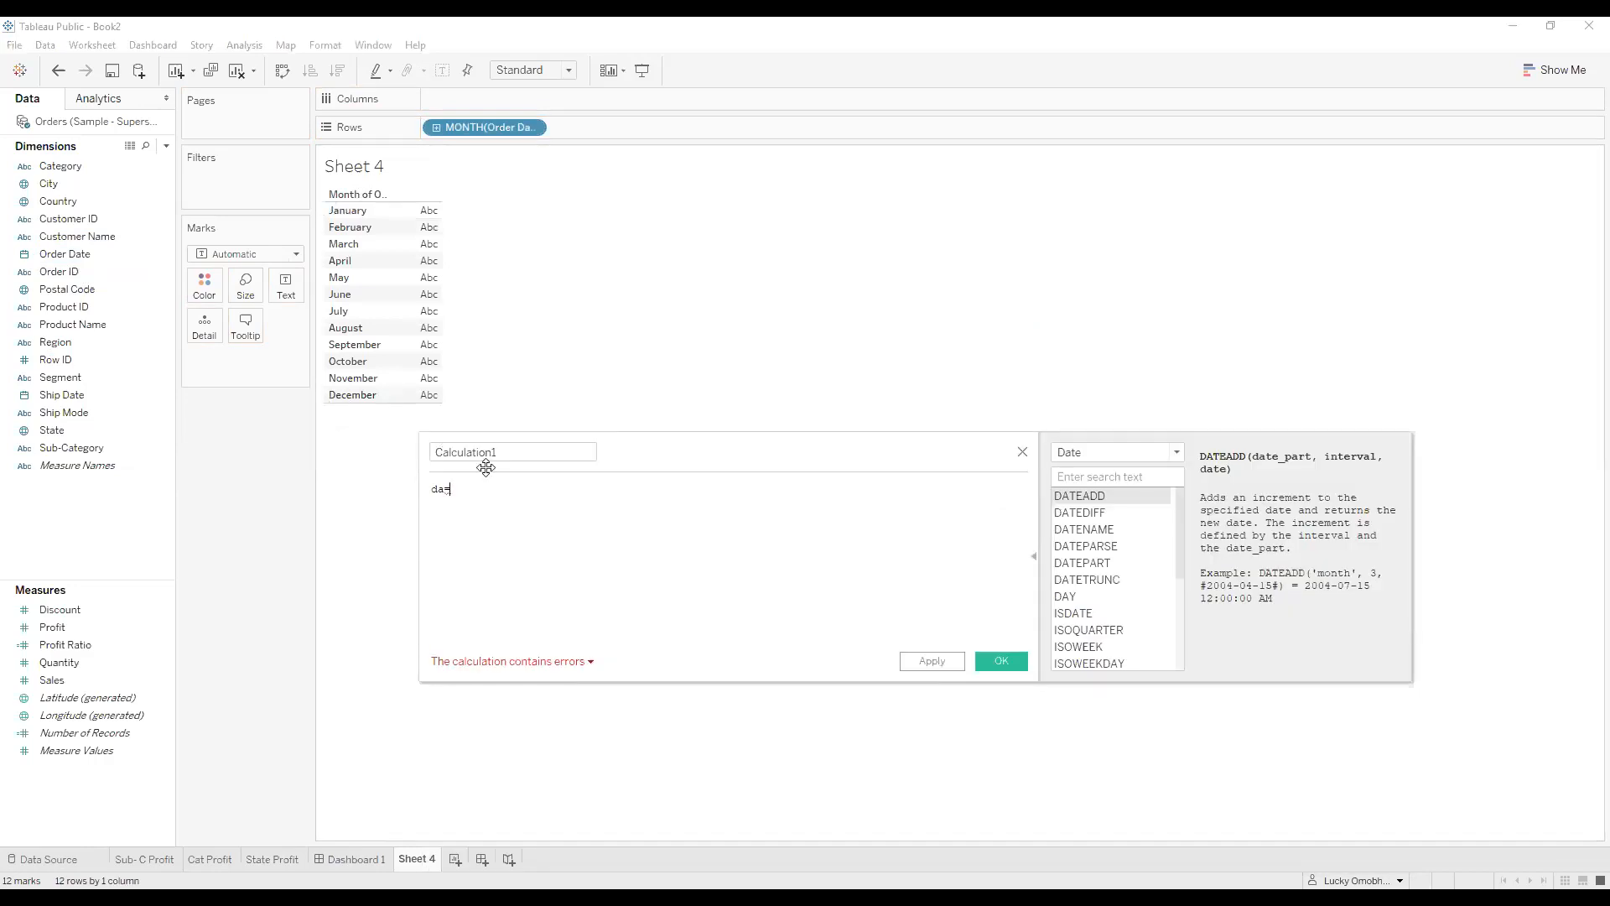
Choose DATEADD from the formula suggestions and enter 'month' as its date part and 4 as its interval.
{"action": "key", "text": "BackSpace"}
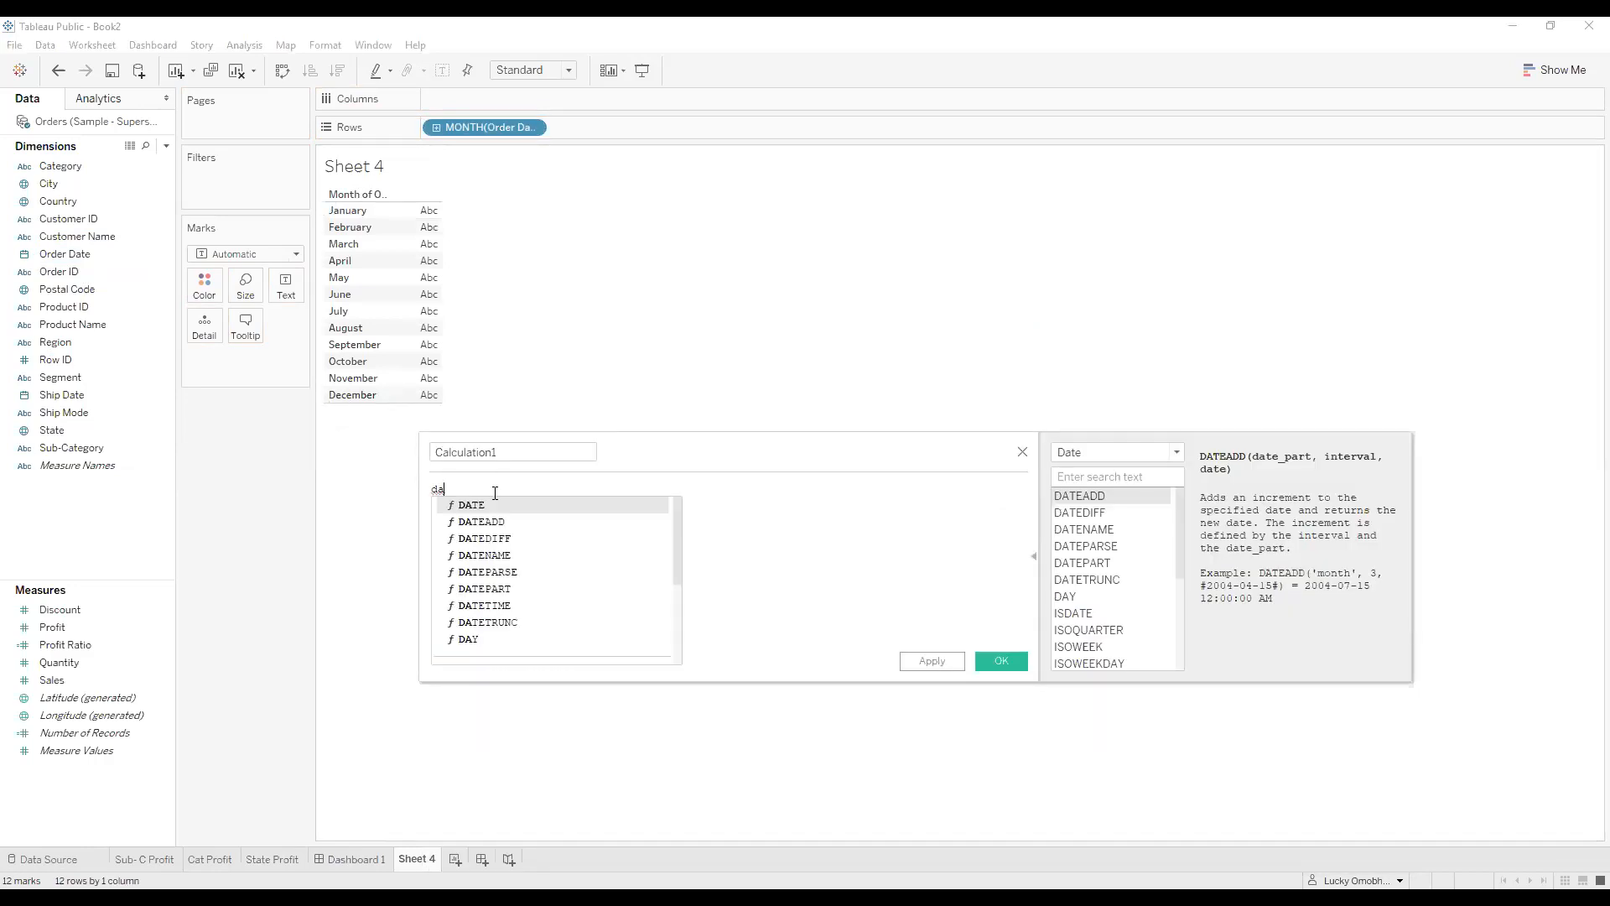
{"action": "left_click", "coordinate": [501, 522]}
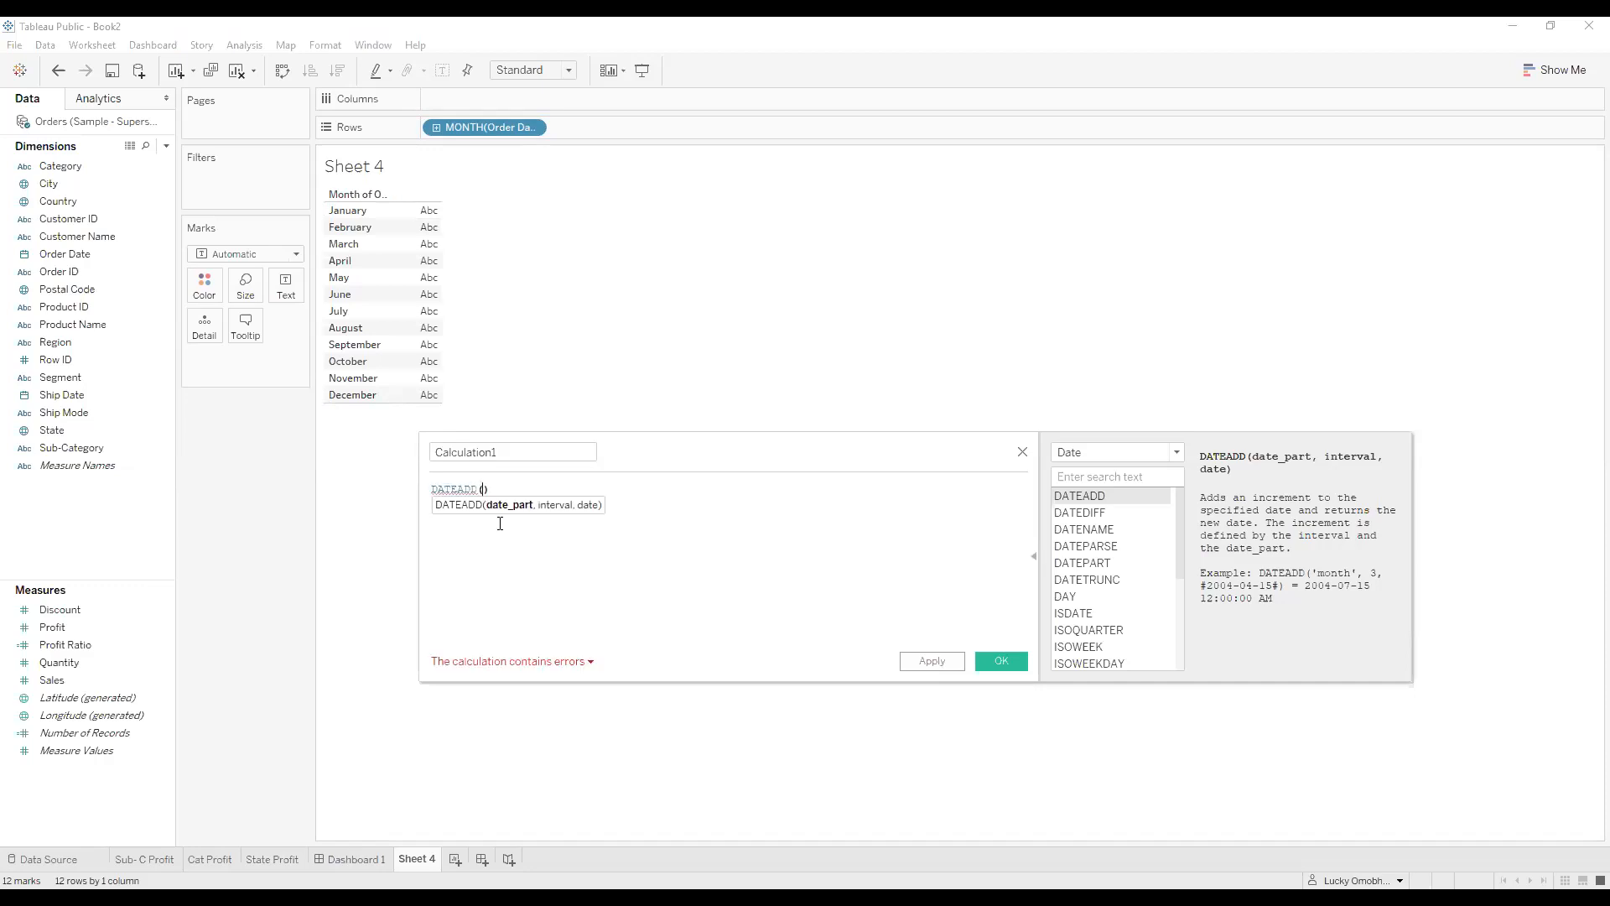
{"action": "type", "text": "'mo"}
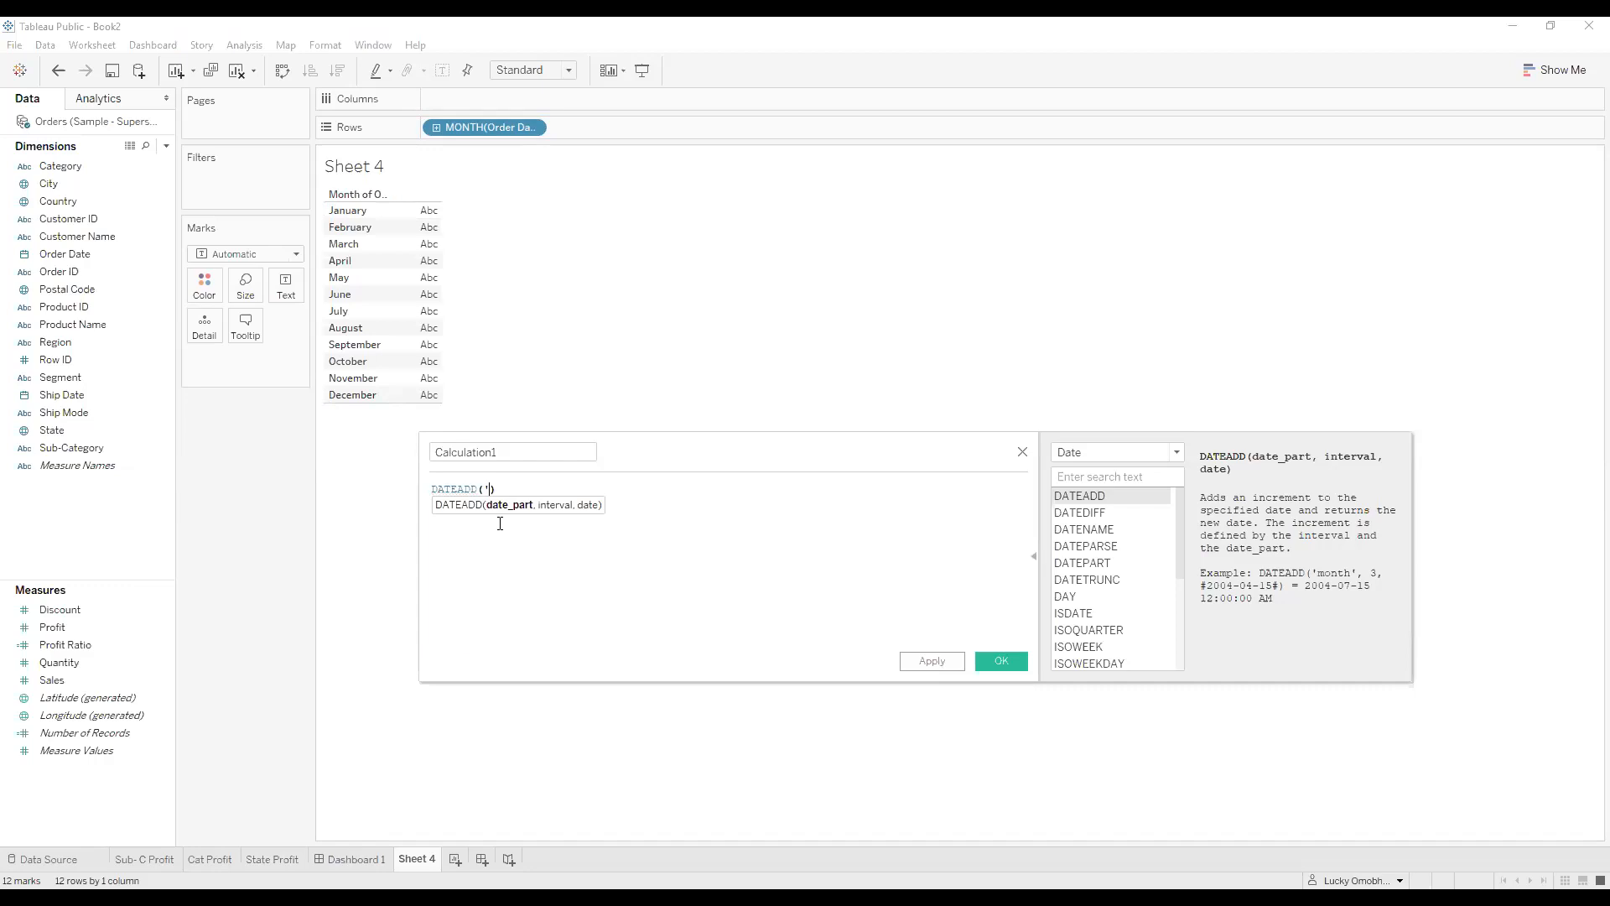
{"action": "type", "text": "nt"}
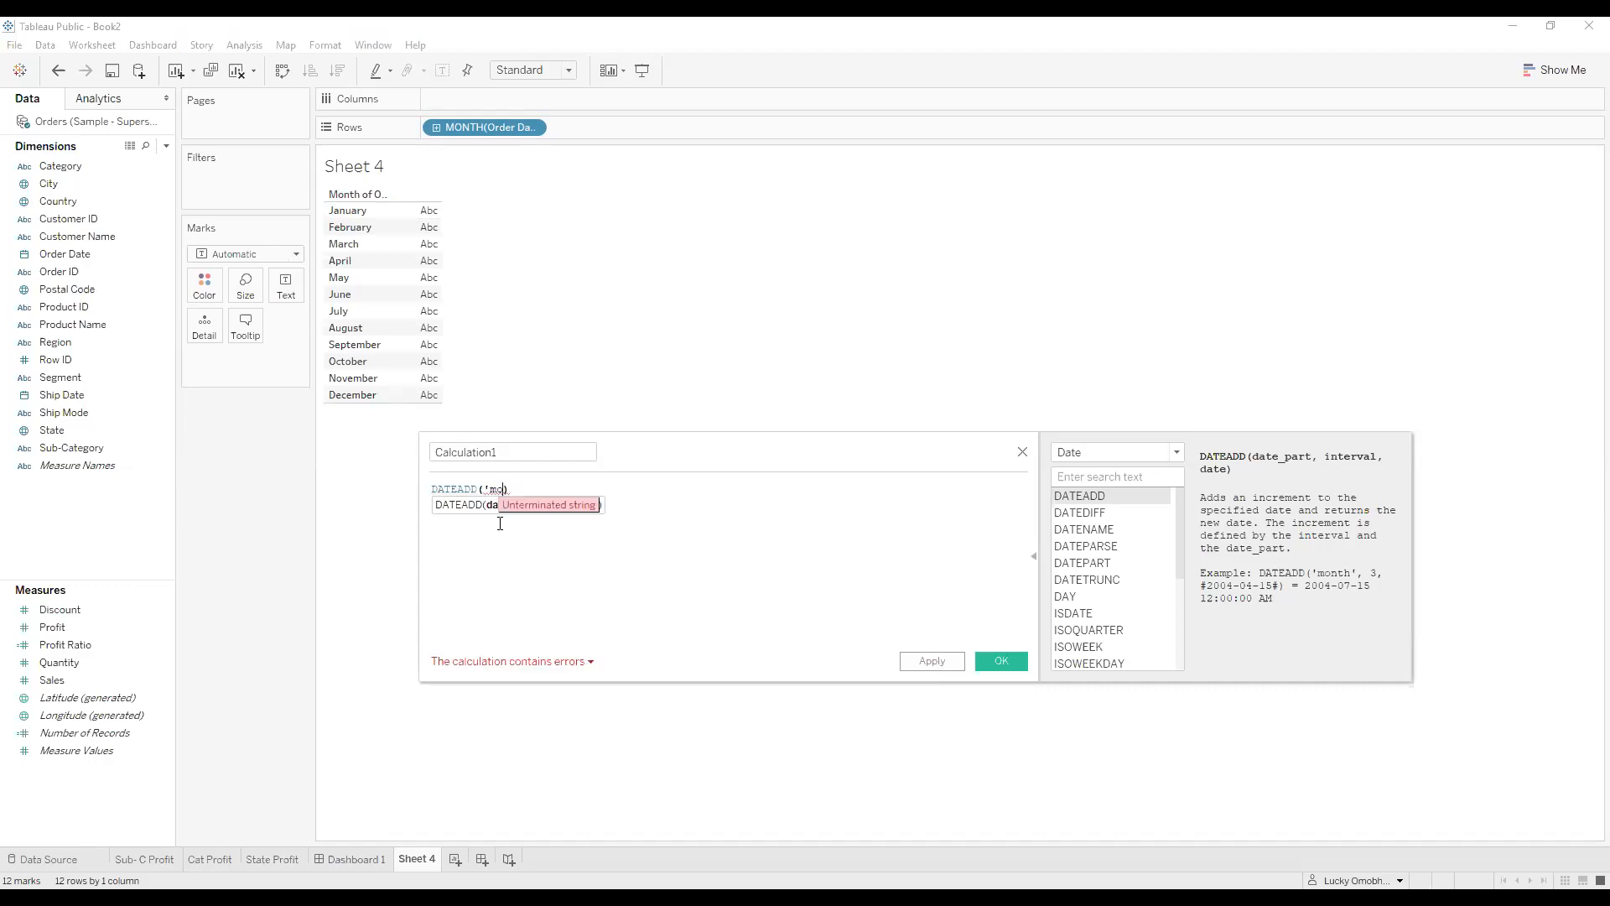
{"action": "type", "text": "h"}
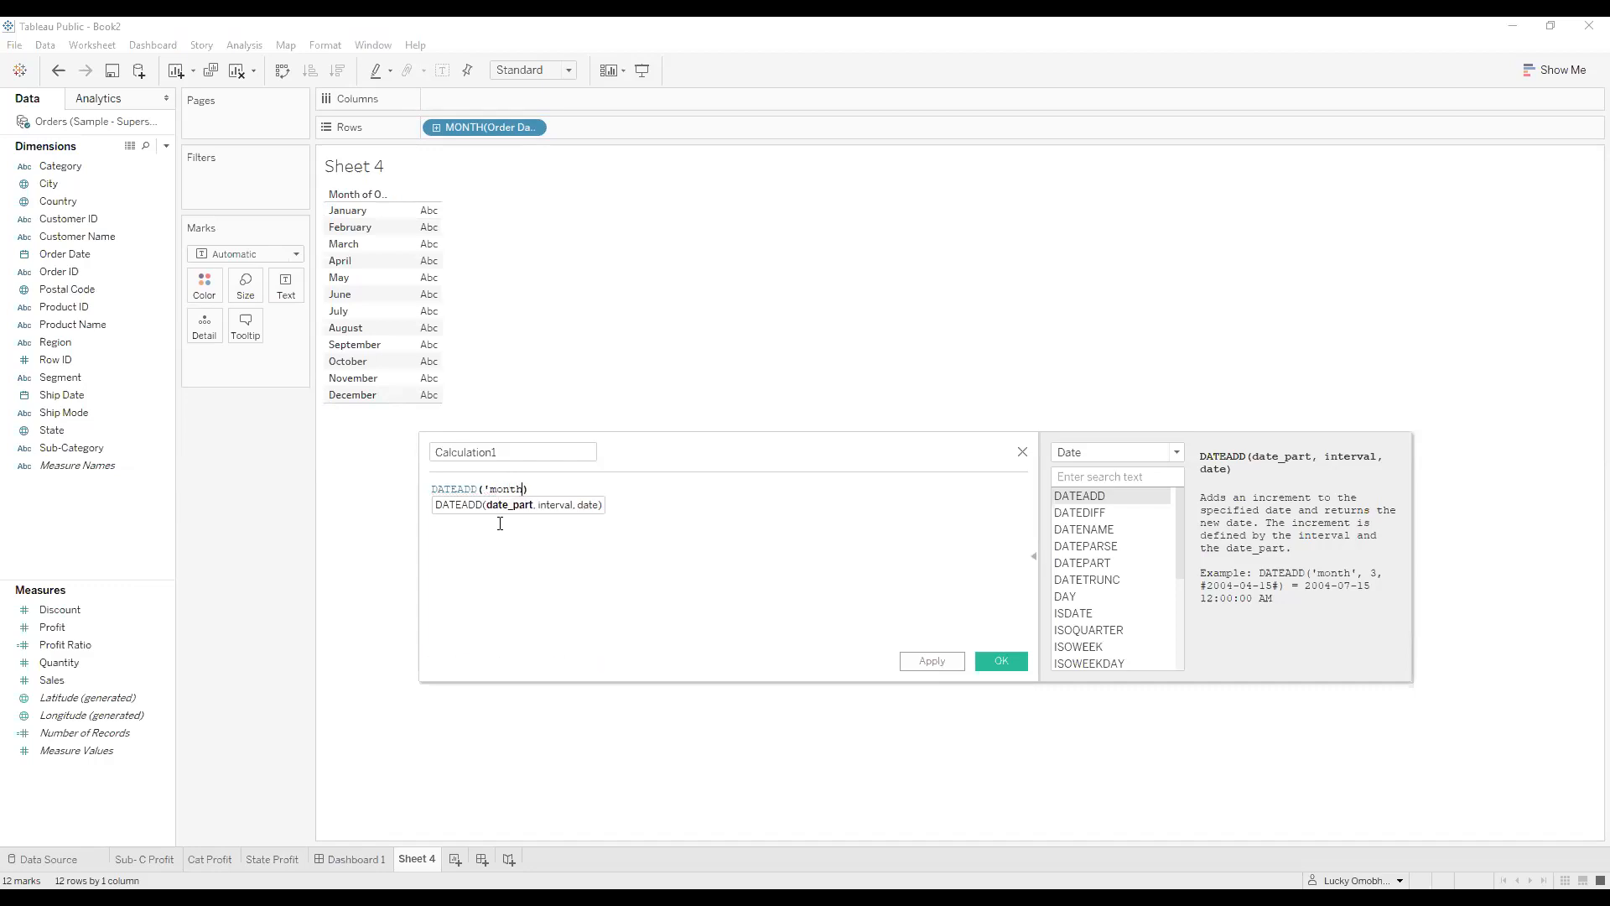
{"action": "type", "text": "',"}
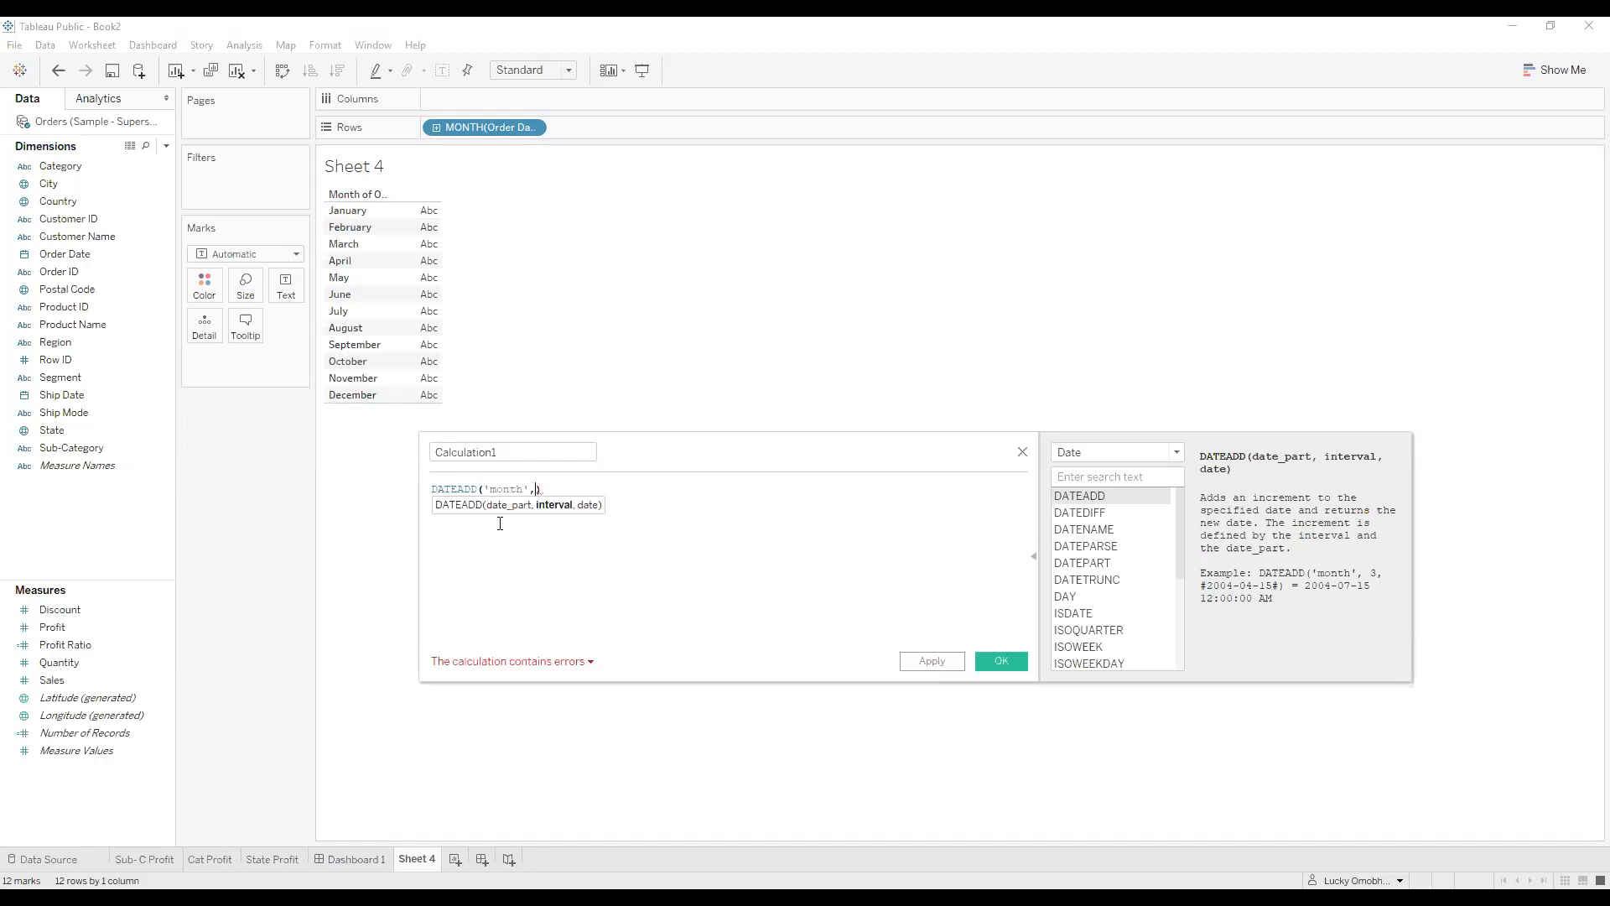
{"action": "type", "text": " 4 ,"}
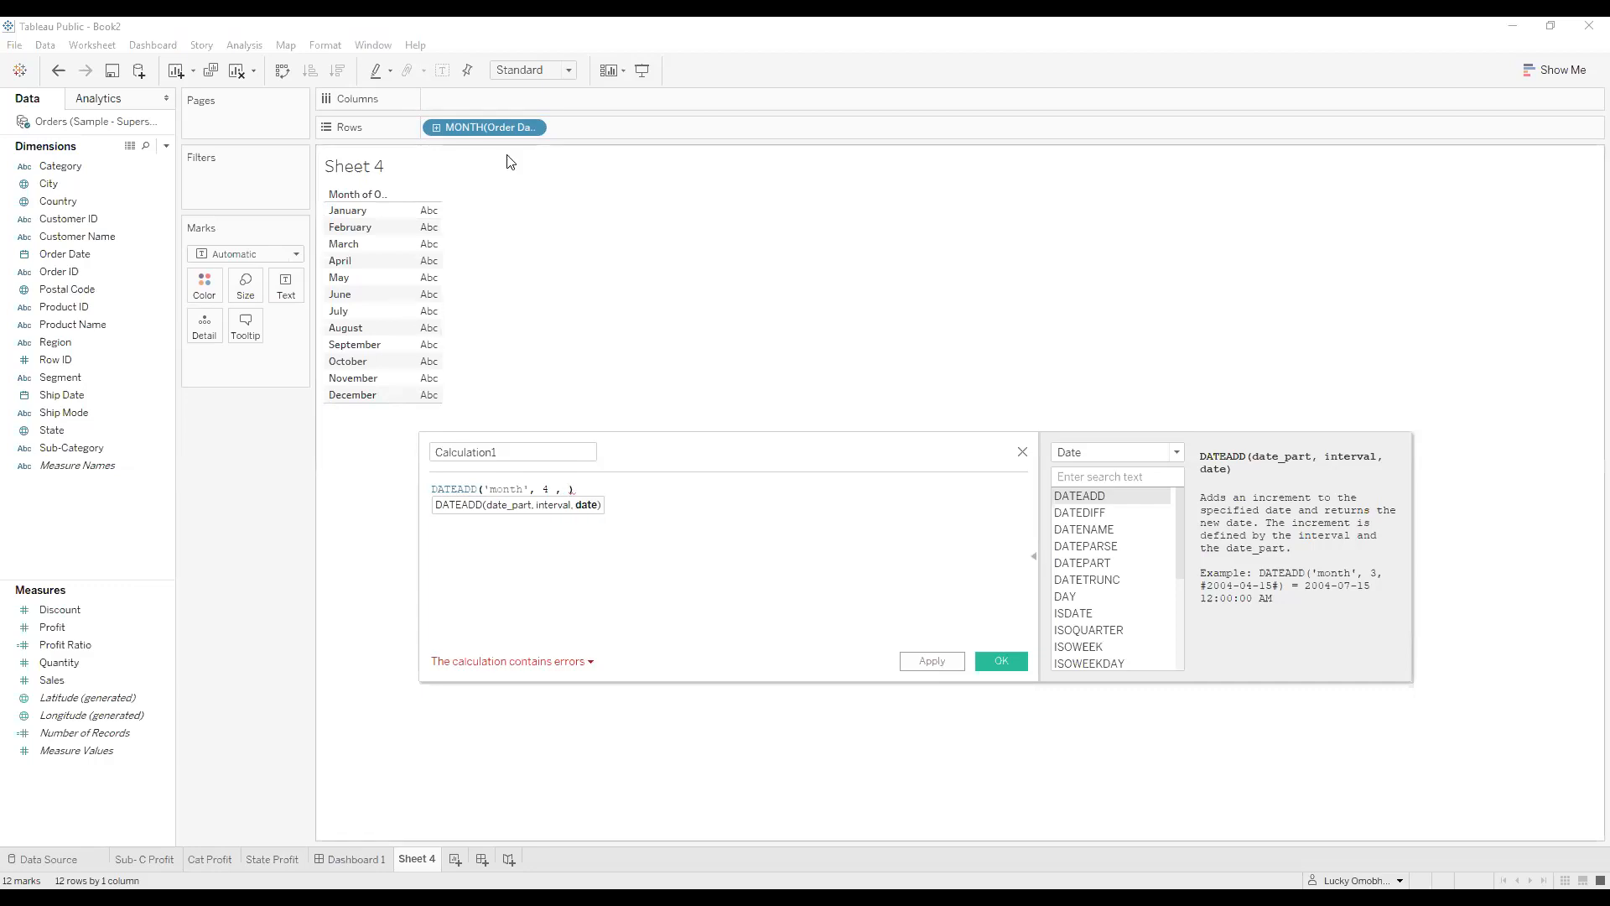
Try the month of Order Date from Rows as the DATEADD date argument, and delete the inserted expression.
{"action": "left_click_drag", "start_coordinate": [481, 137], "coordinate": [566, 503]}
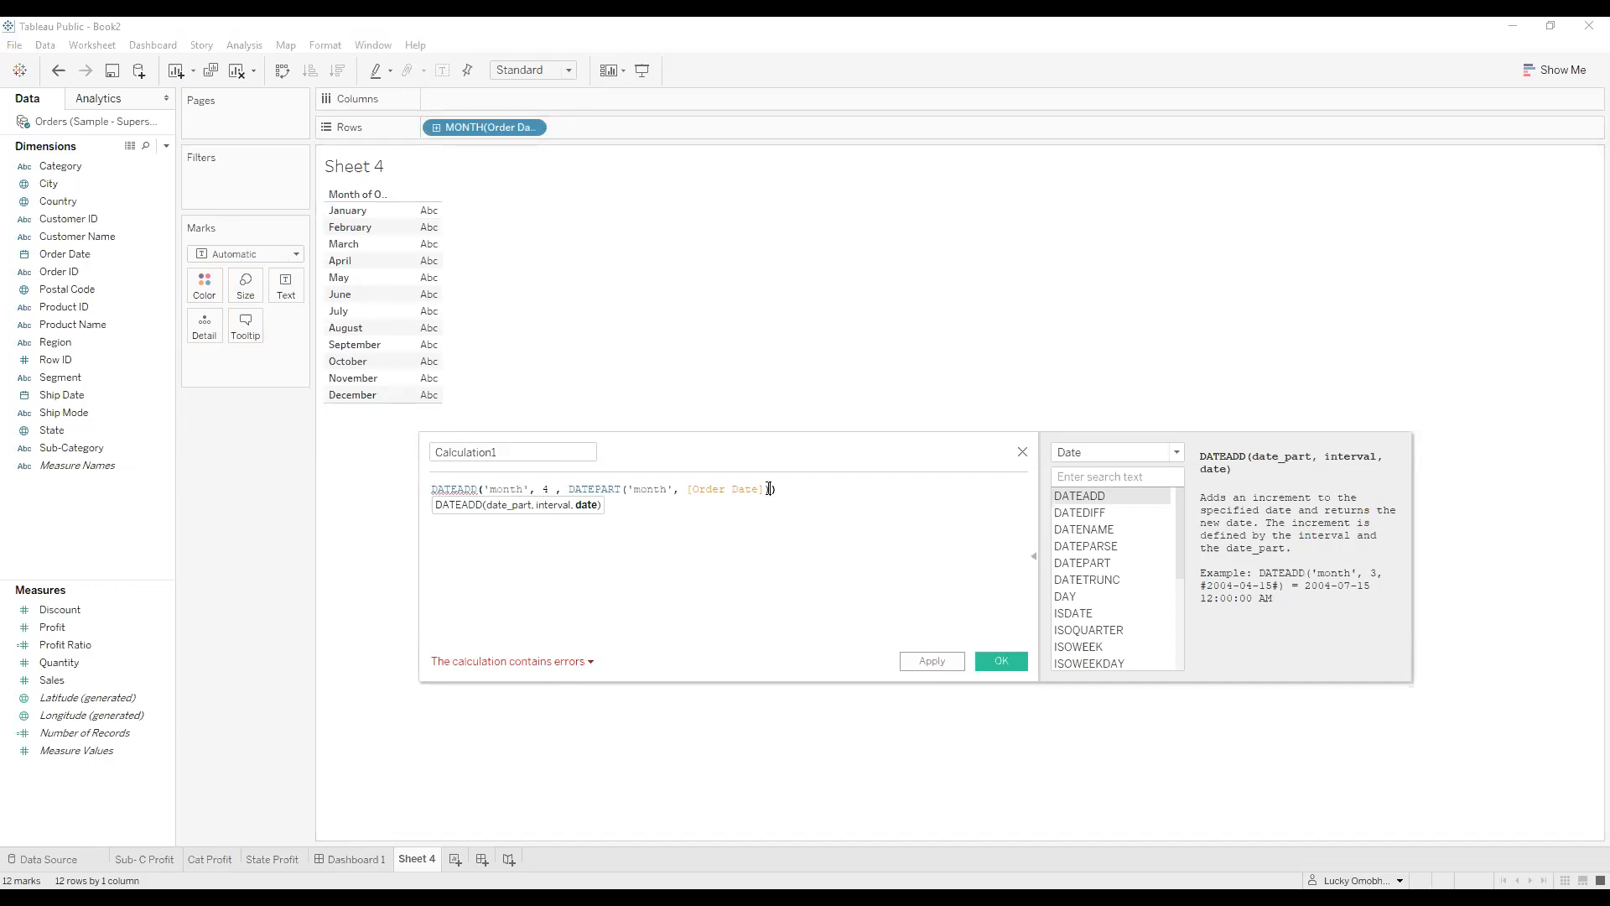
{"action": "key", "text": "BackSpace"}
{"action": "key", "text": "BackSpace"}
{"action": "key", "text": "BackSpace"}
{"action": "key", "text": "BackSpace"}
{"action": "key", "text": "BackSpace"}
{"action": "key", "text": "BackSpace"}
{"action": "key", "text": "BackSpace"}
{"action": "key", "text": "BackSpace"}
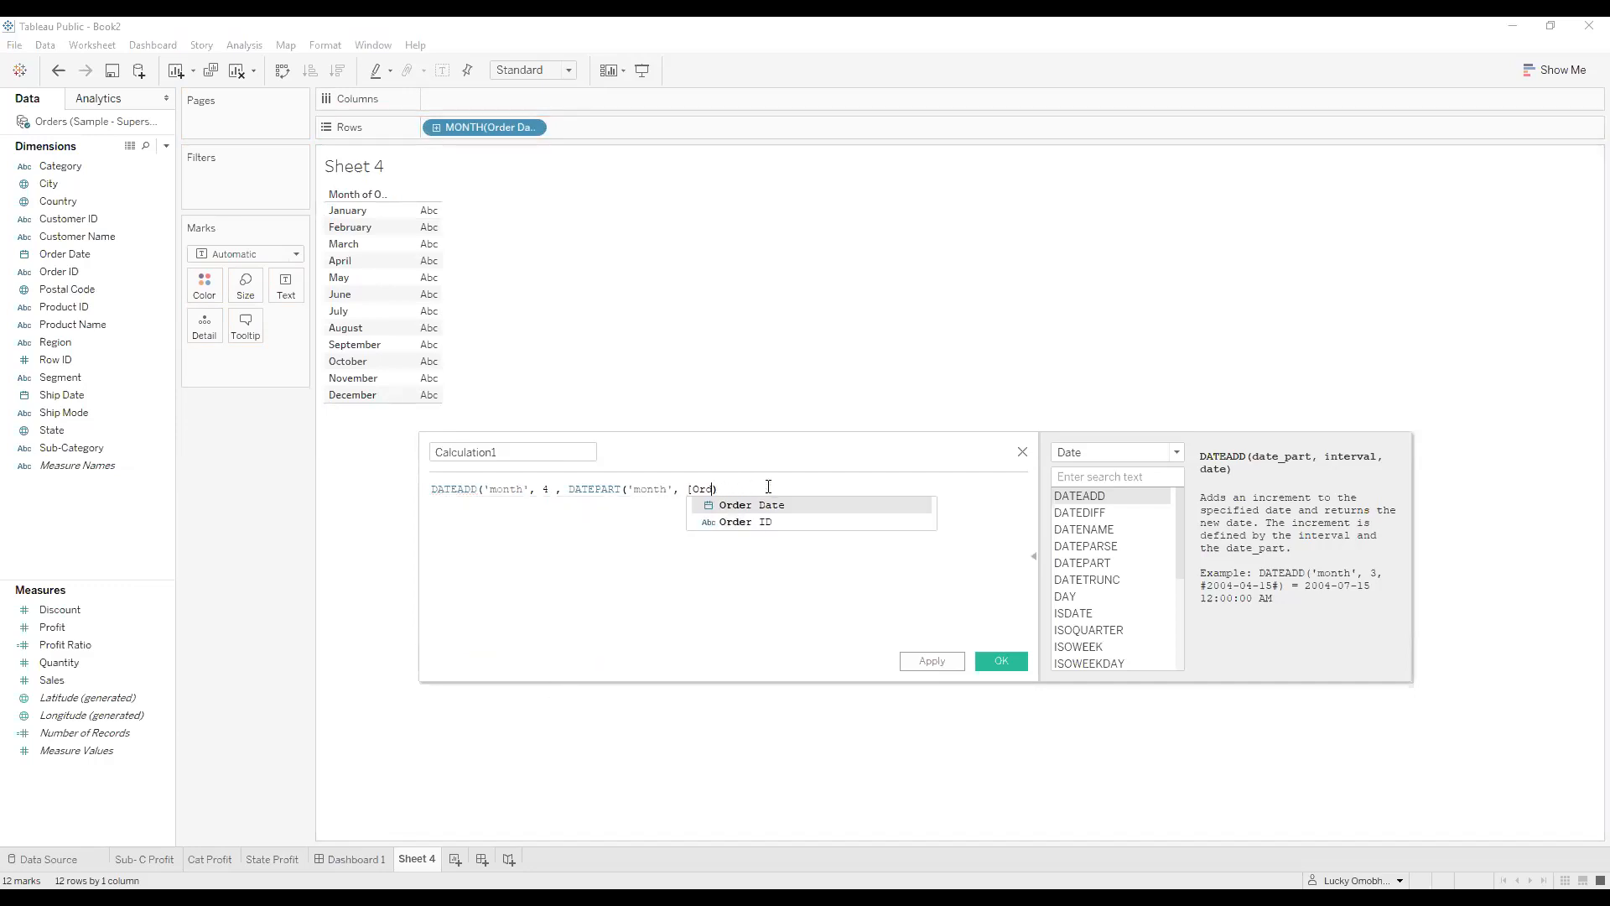
{"action": "key", "text": "BackSpace"}
{"action": "key", "text": "BackSpace"}
{"action": "key", "text": "BackSpace"}
{"action": "key", "text": "BackSpace"}
{"action": "key", "text": "BackSpace"}
{"action": "key", "text": "BackSpace"}
{"action": "key", "text": "BackSpace"}
{"action": "key", "text": "BackSpace"}
{"action": "key", "text": "BackSpace"}
{"action": "key", "text": "BackSpace"}
{"action": "key", "text": "BackSpace"}
{"action": "key", "text": "BackSpace"}
{"action": "key", "text": "BackSpace"}
{"action": "key", "text": "BackSpace"}
{"action": "key", "text": "BackSpace"}
{"action": "key", "text": "BackSpace"}
{"action": "key", "text": "BackSpace"}
{"action": "key", "text": "BackSpace"}
{"action": "key", "text": "BackSpace"}
{"action": "key", "text": "BackSpace"}
{"action": "key", "text": "BackSpace"}
{"action": "key", "text": "BackSpace"}
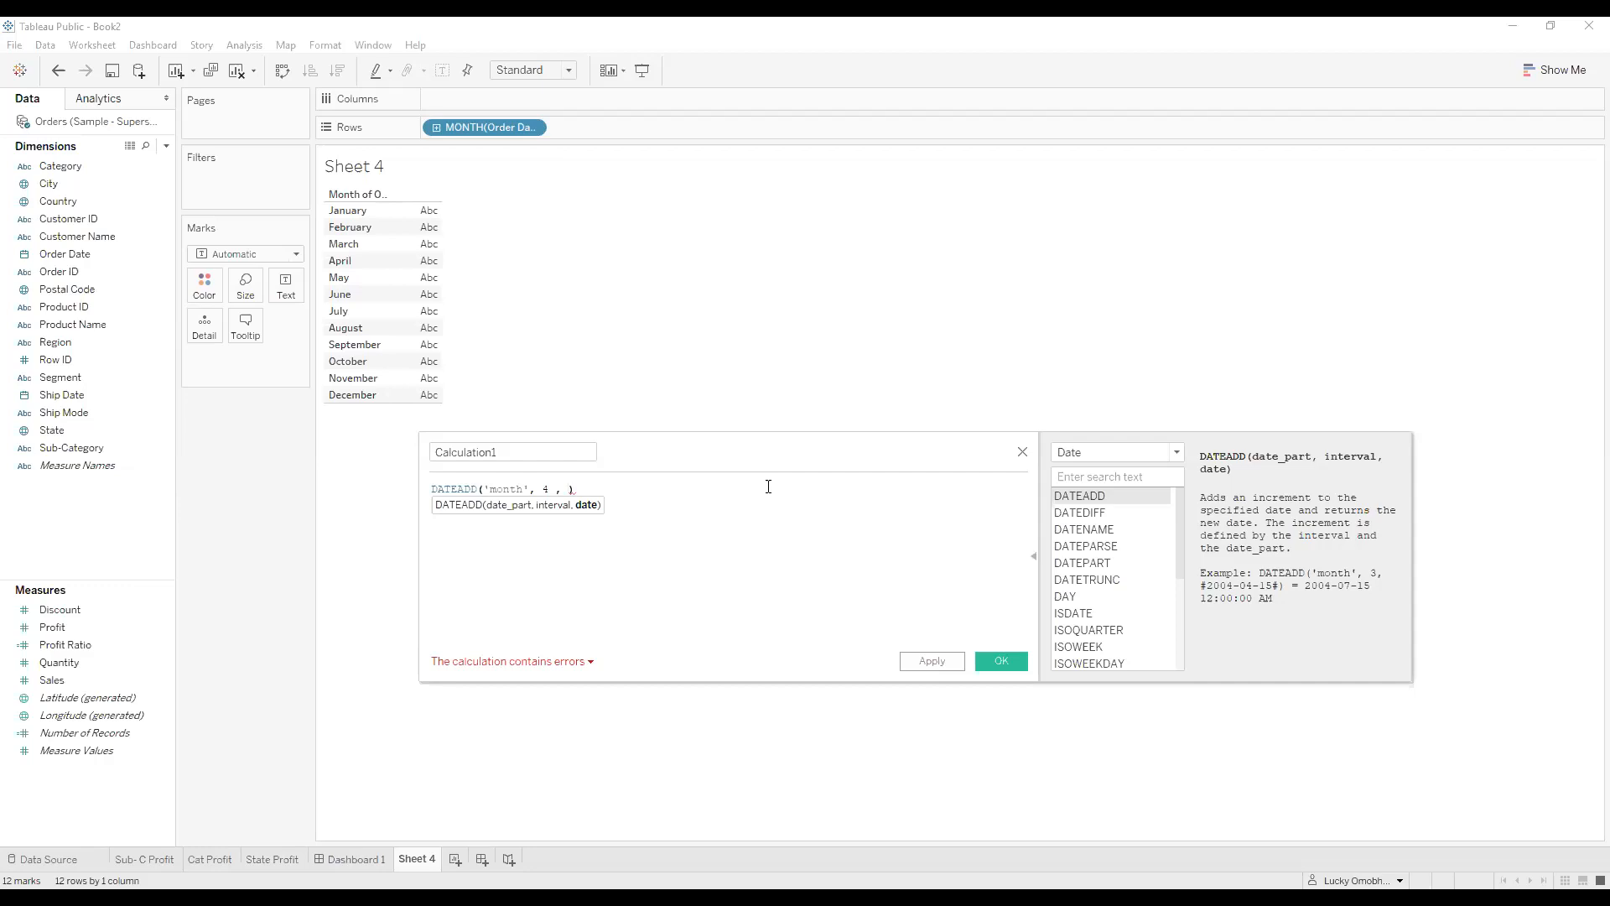
Enter #2006-12-12# as the date argument to complete the DATEADD formula.
{"action": "type", "text": "#"}
{"action": "type", "text": "2006"}
{"action": "type", "text": "-"}
{"action": "type", "text": "12"}
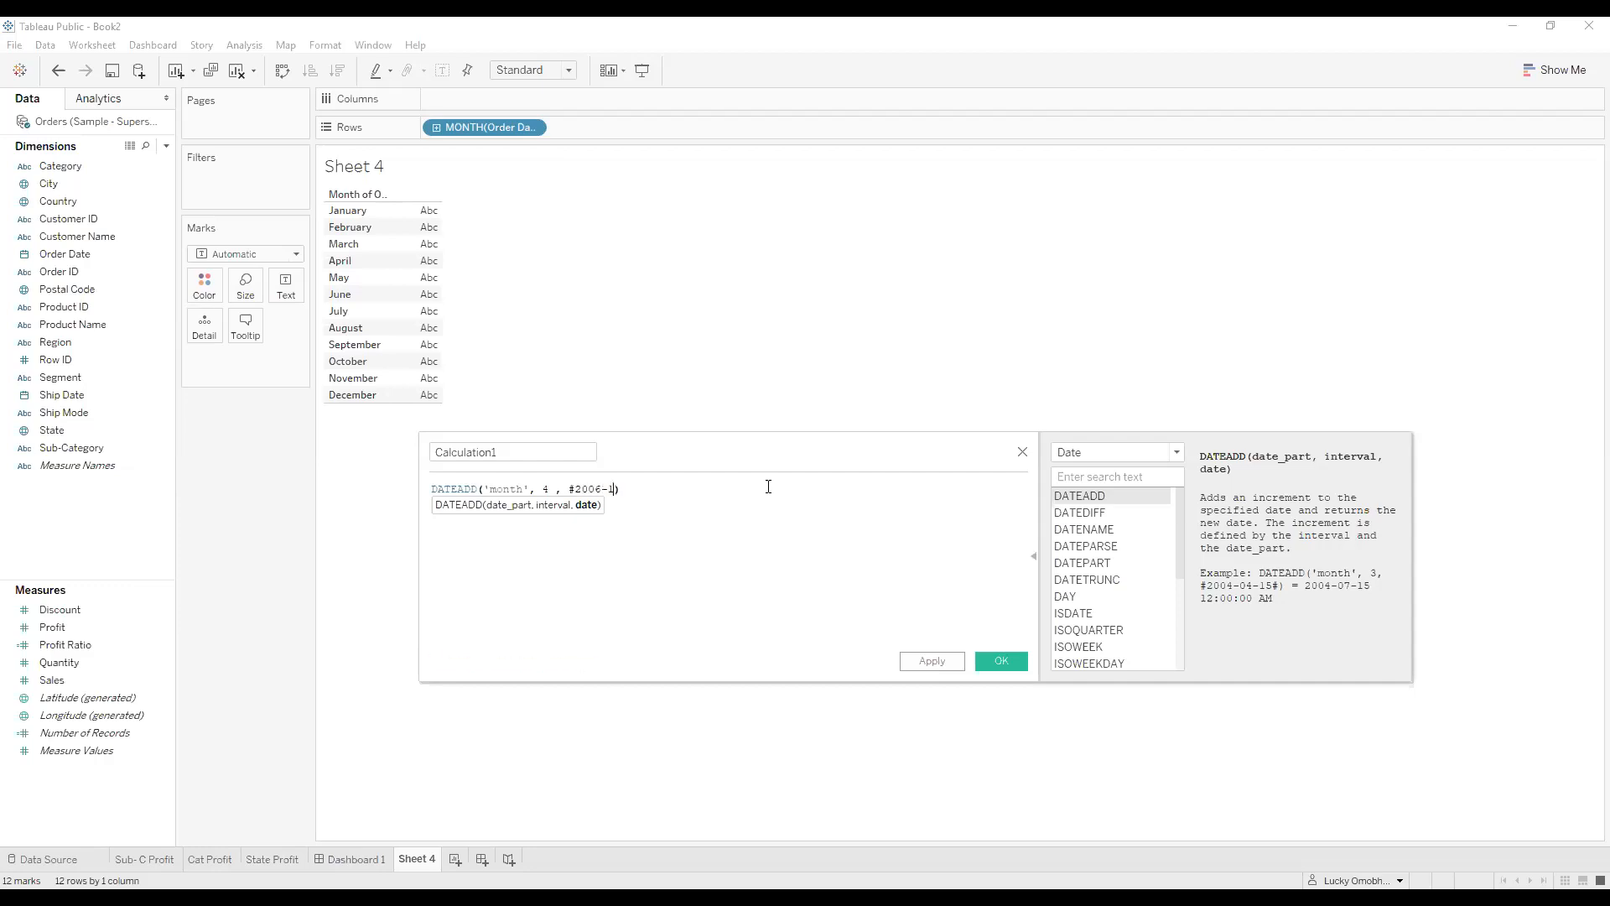
{"action": "type", "text": "-12"}
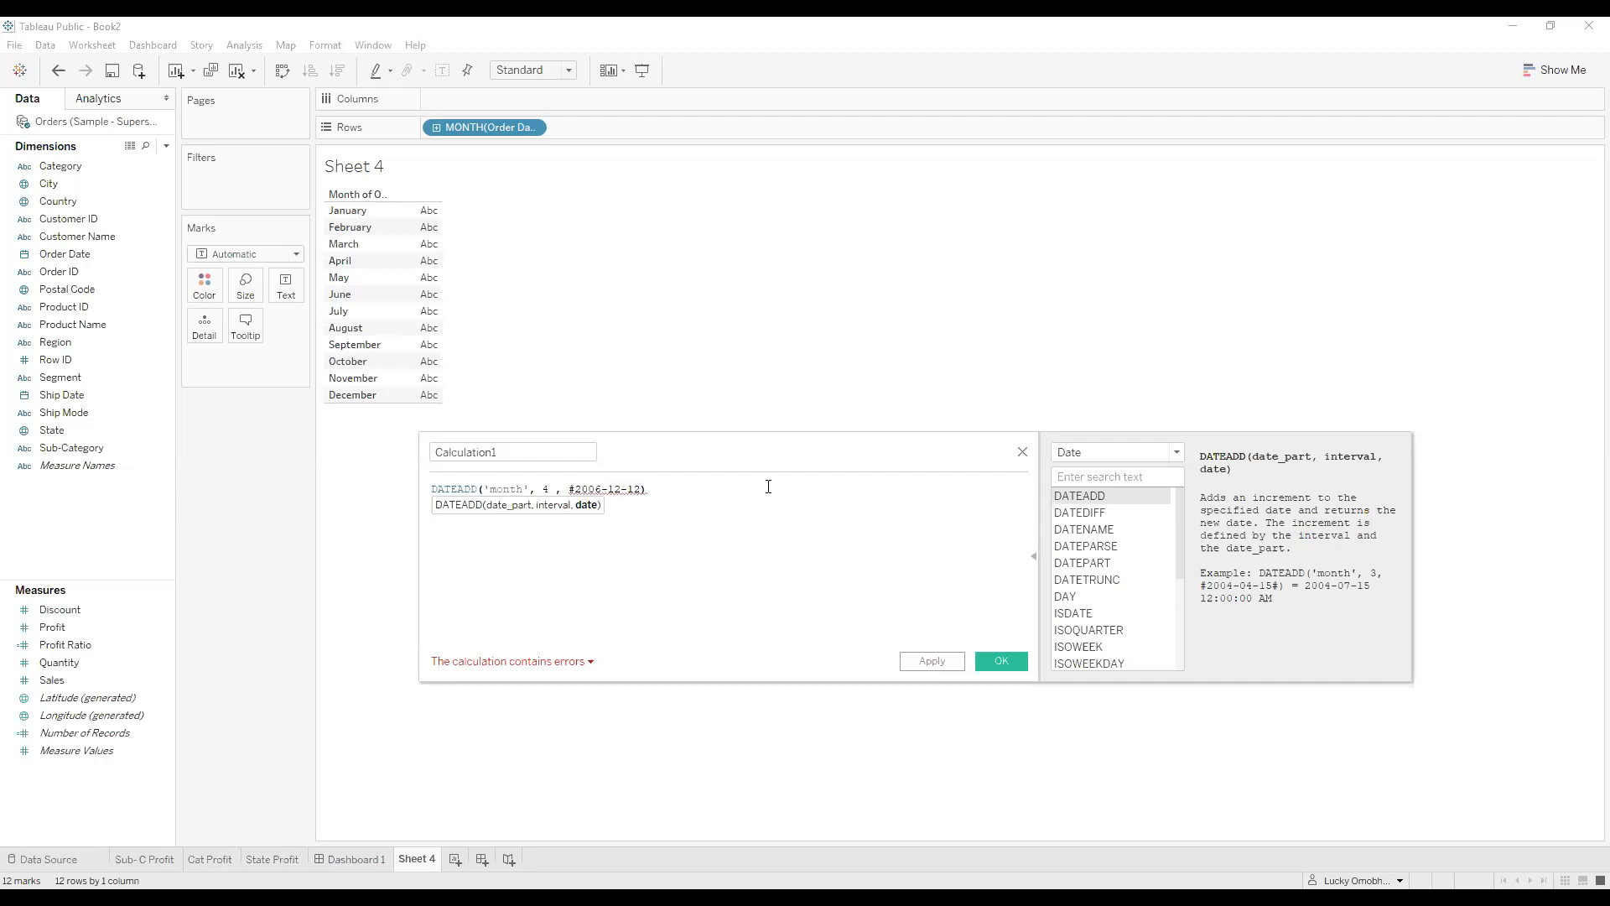
{"action": "type", "text": "#"}
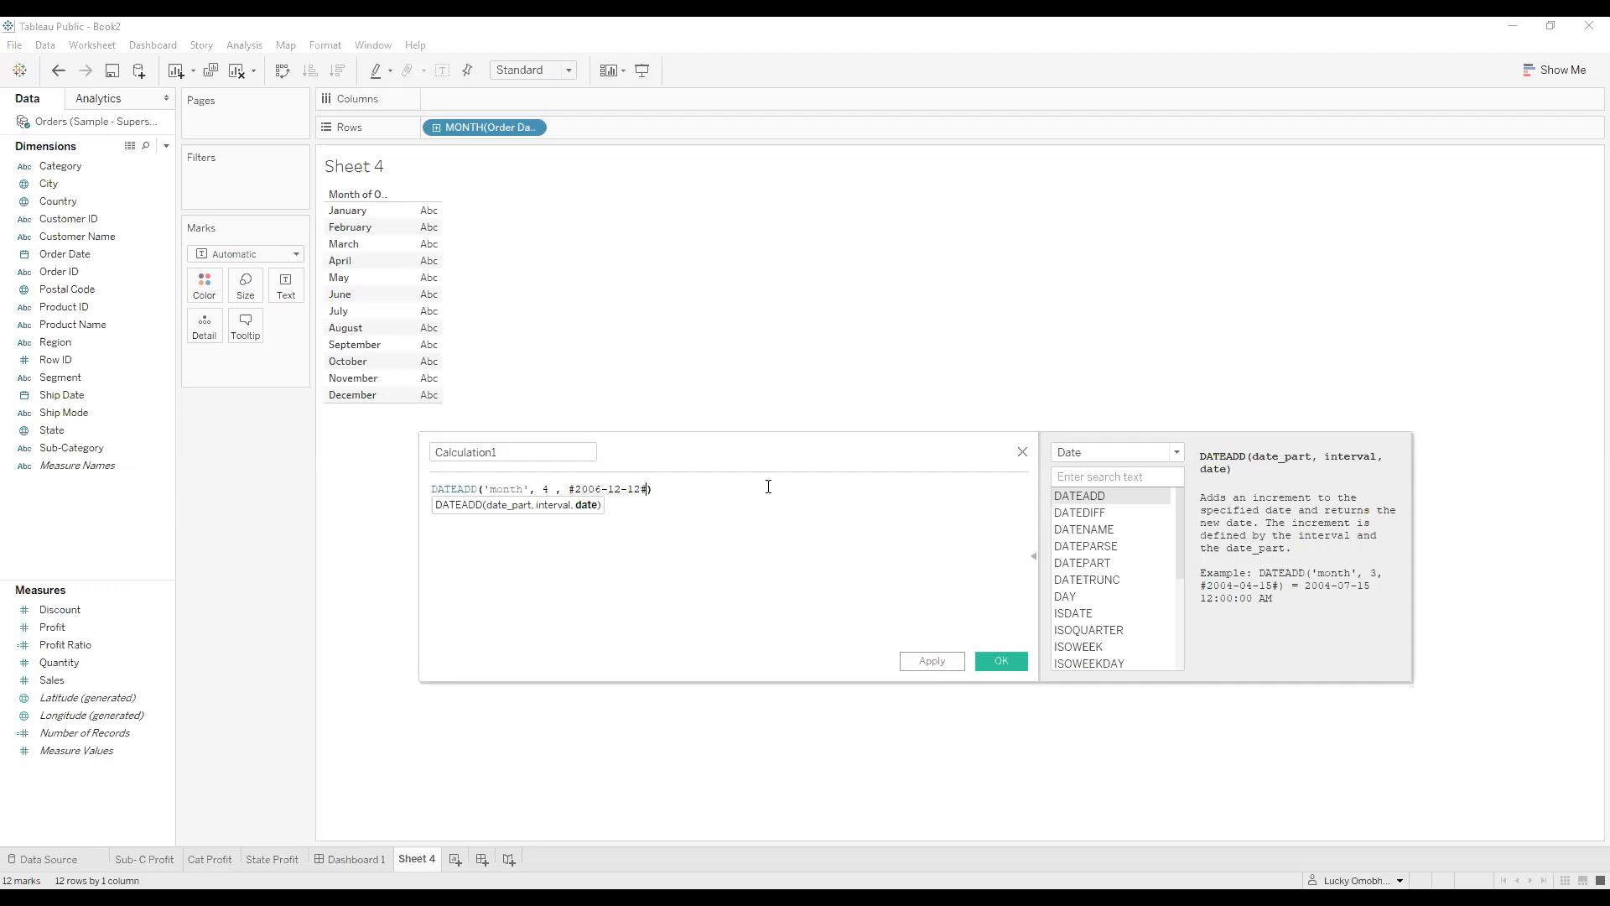
{"action": "left_click", "coordinate": [627, 610]}
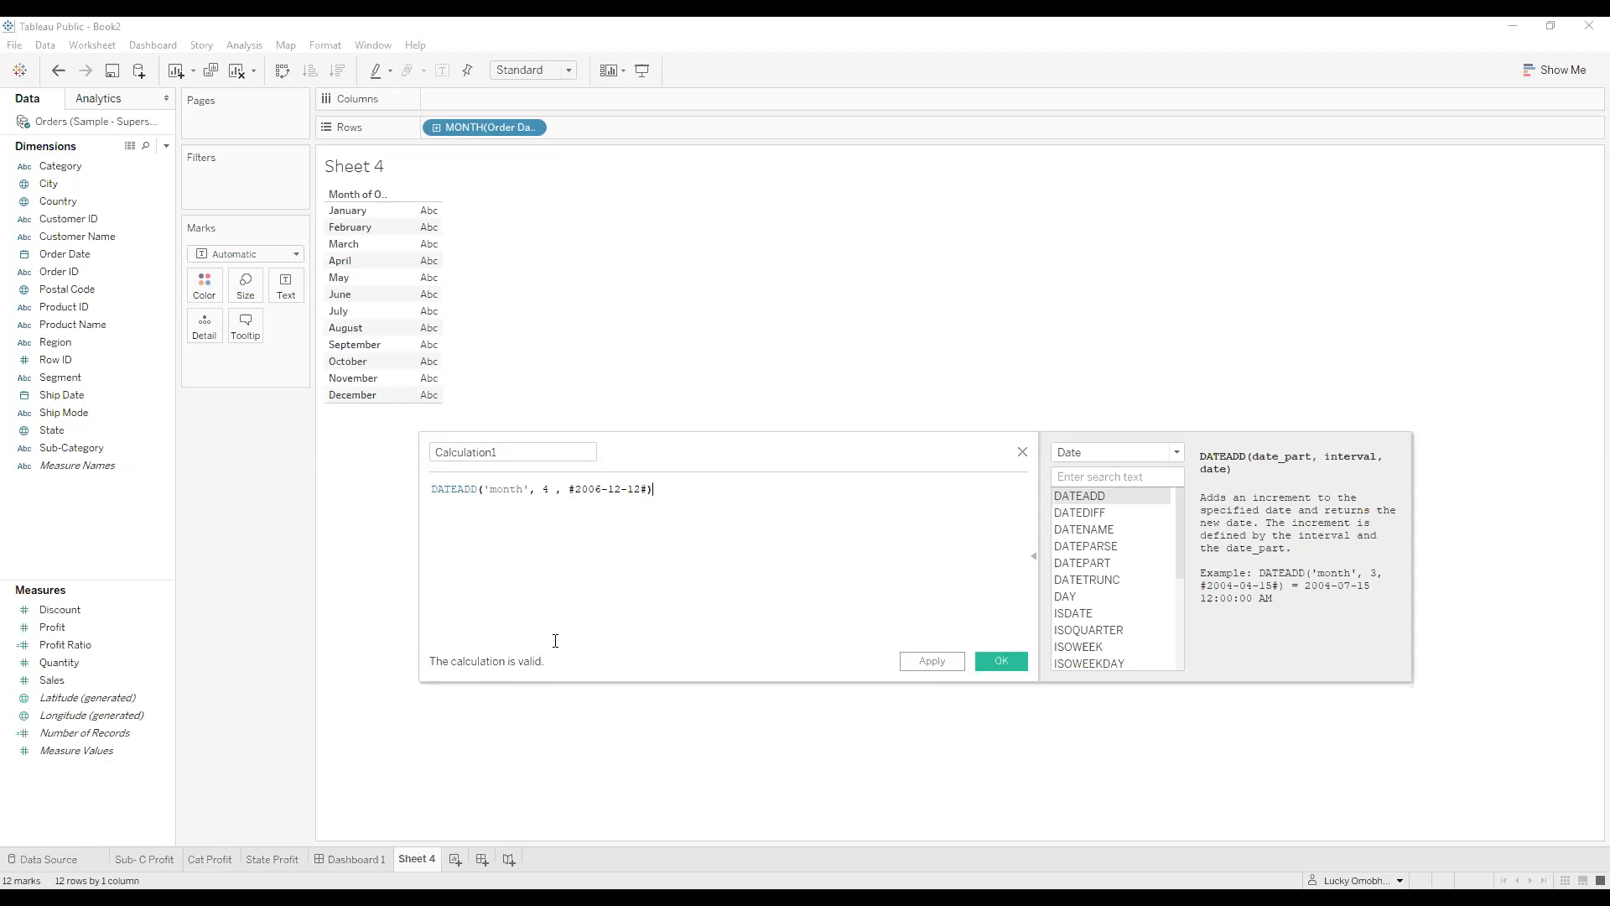
Remove the comma before the date in the DATEADD formula, restore it and remove it again to compare validity.
{"action": "left_click", "coordinate": [562, 490]}
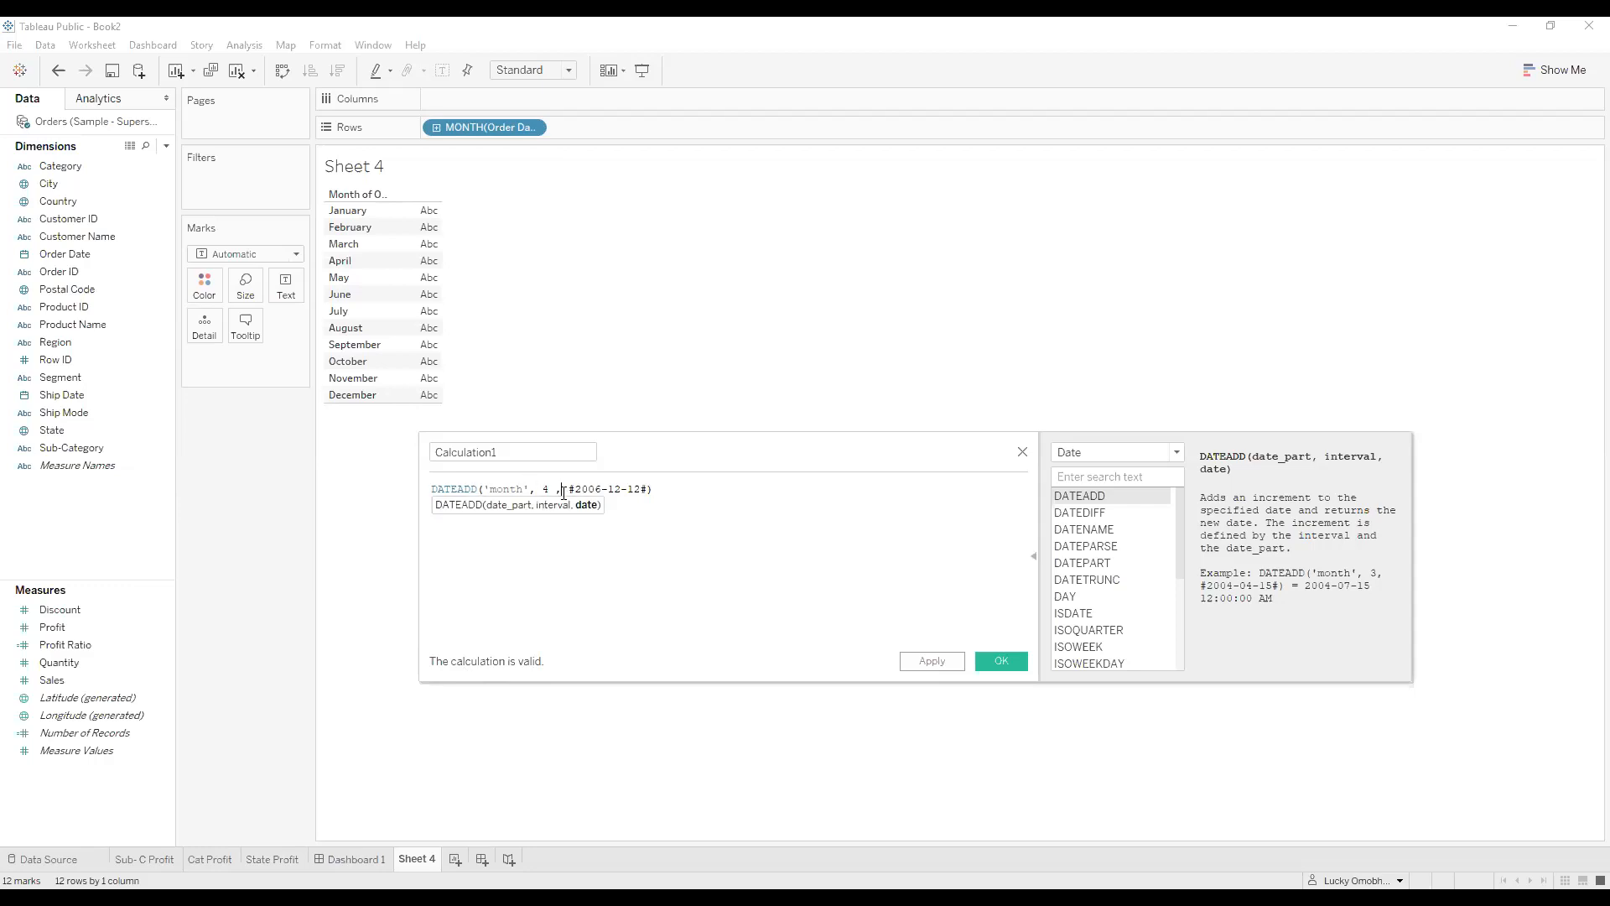
{"action": "key", "text": "BackSpace"}
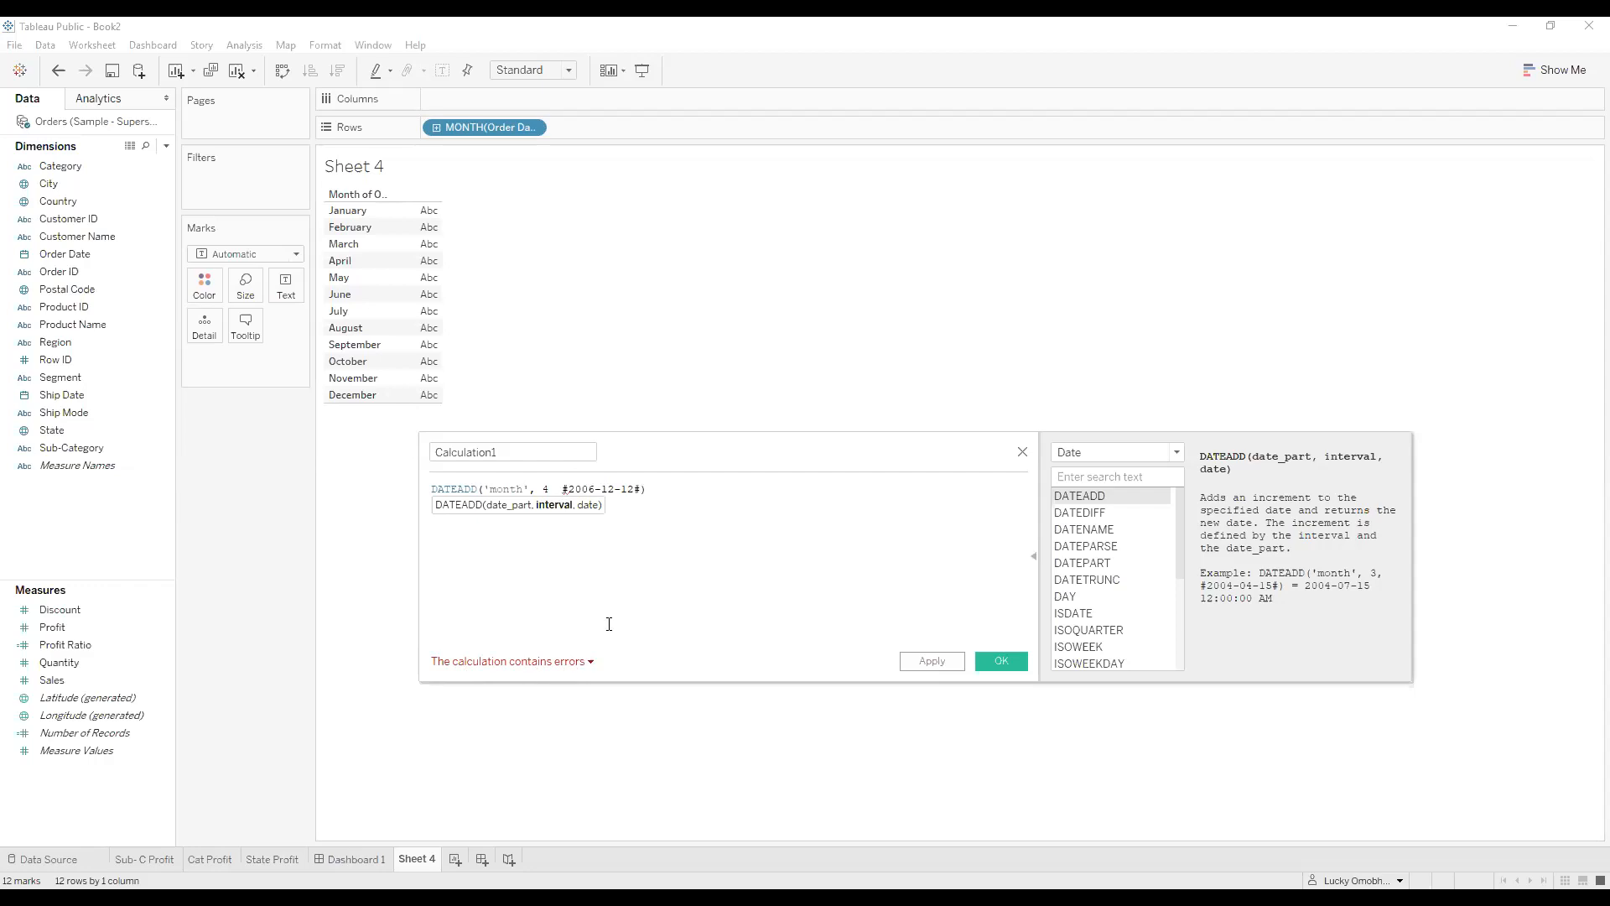
{"action": "type", "text": ","}
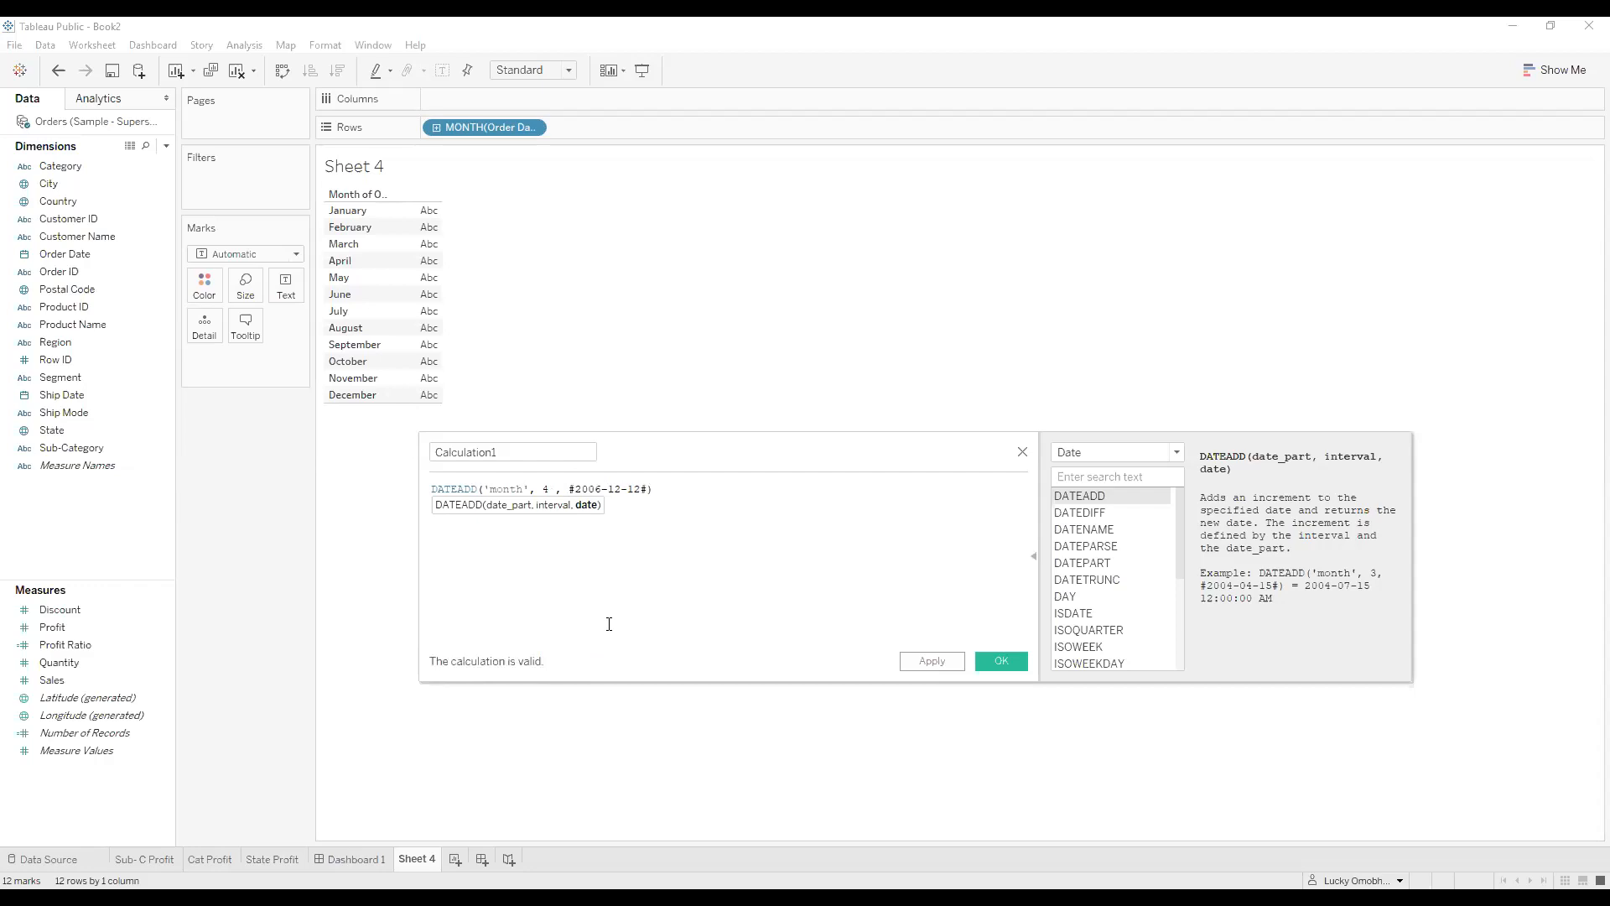
{"action": "key", "text": "BackSpace"}
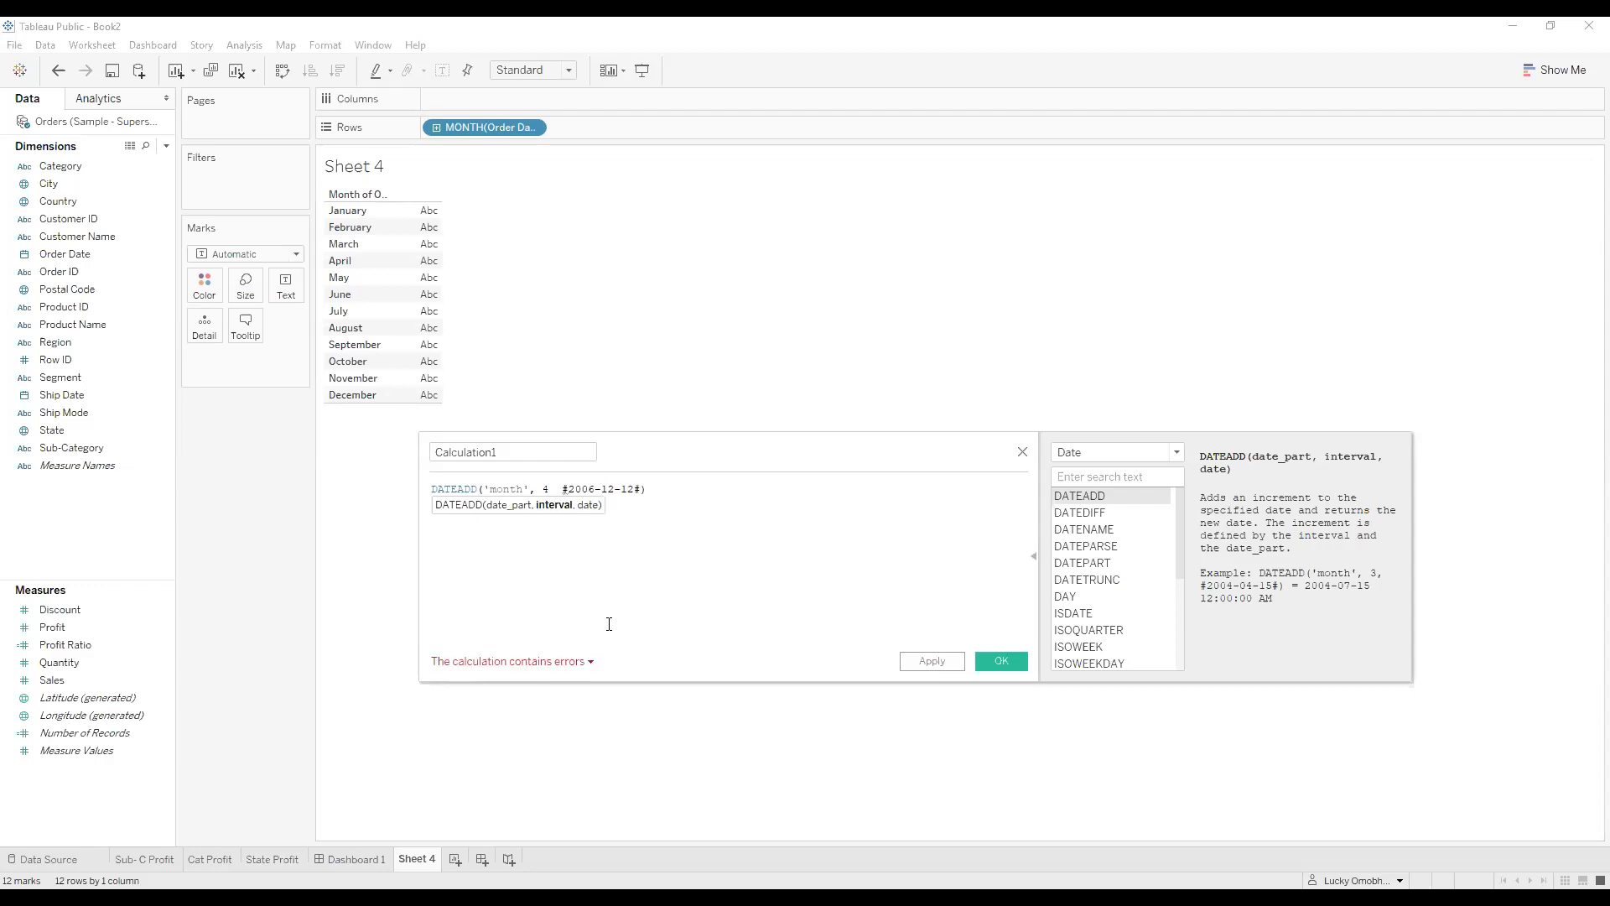
Delete the entire DATEADD formula from the calculation editor.
{"action": "left_click", "coordinate": [609, 540]}
{"action": "left_click_drag", "start_coordinate": [664, 489], "coordinate": [417, 488]}
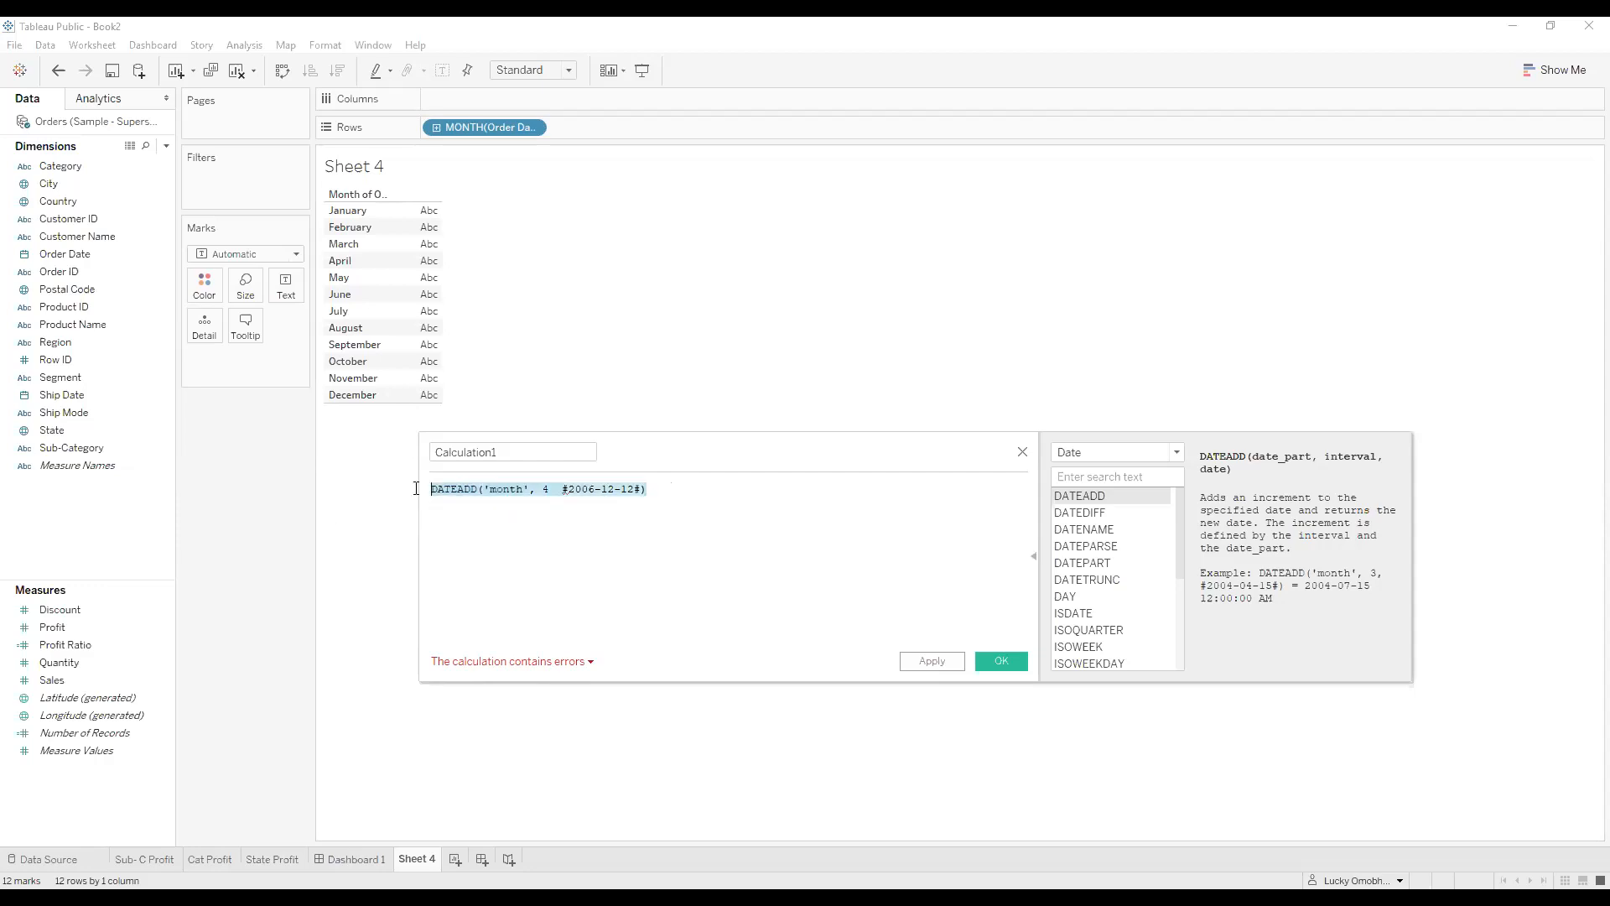
{"action": "key", "text": "BackSpace"}
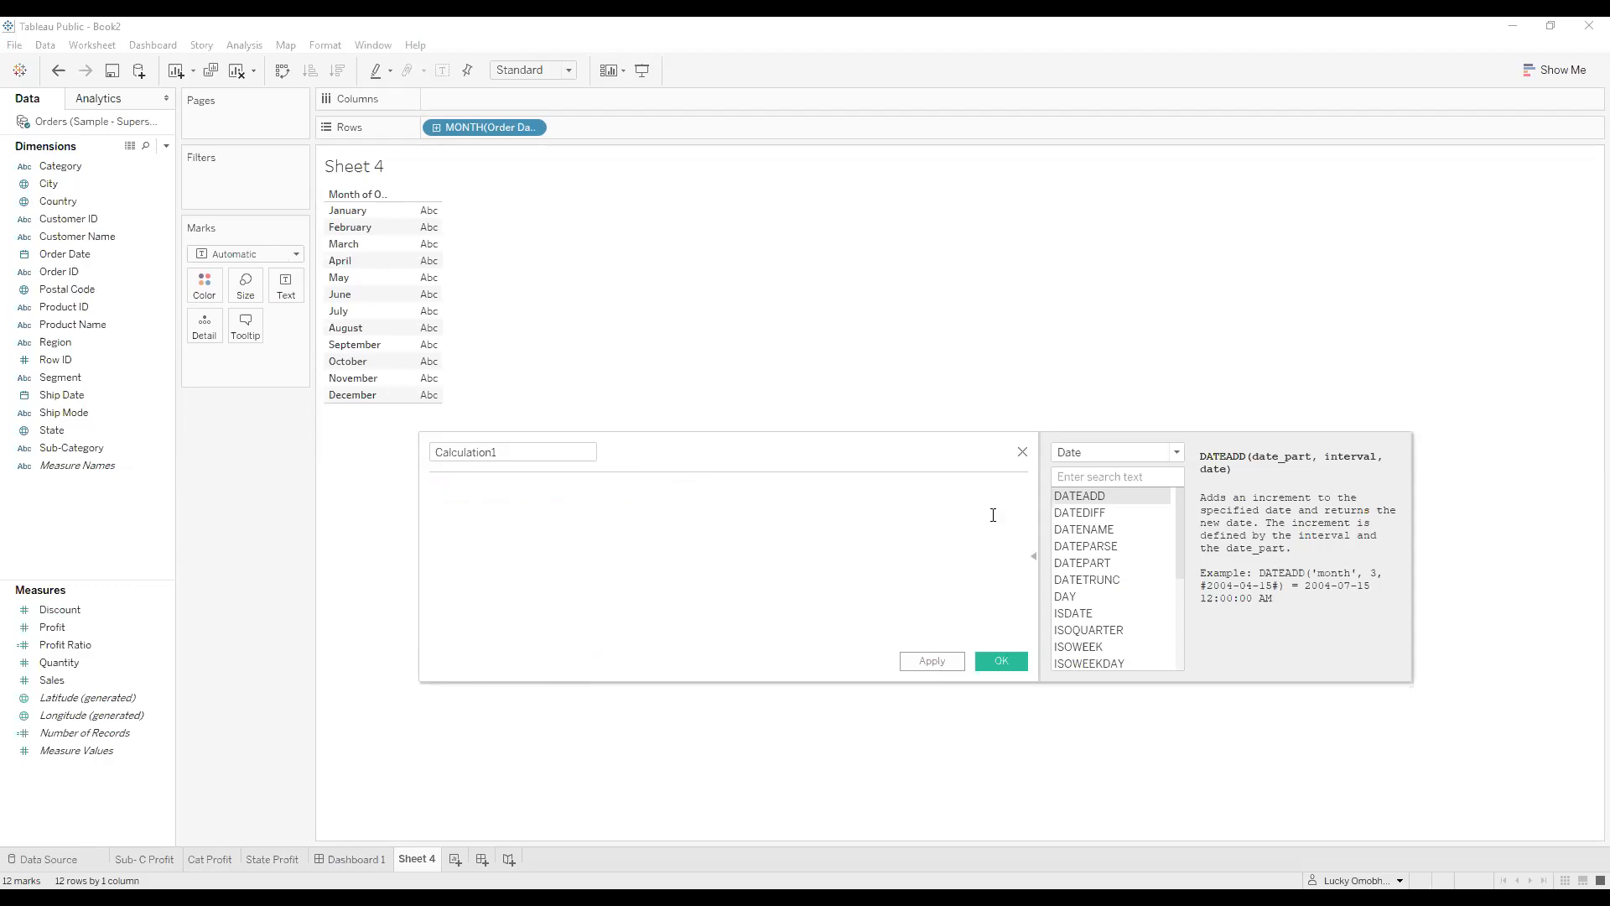
Close the calculation editor, chart Profit by month of Order Date as horizontal bars and make the rows slightly taller.
{"action": "left_click", "coordinate": [1023, 453]}
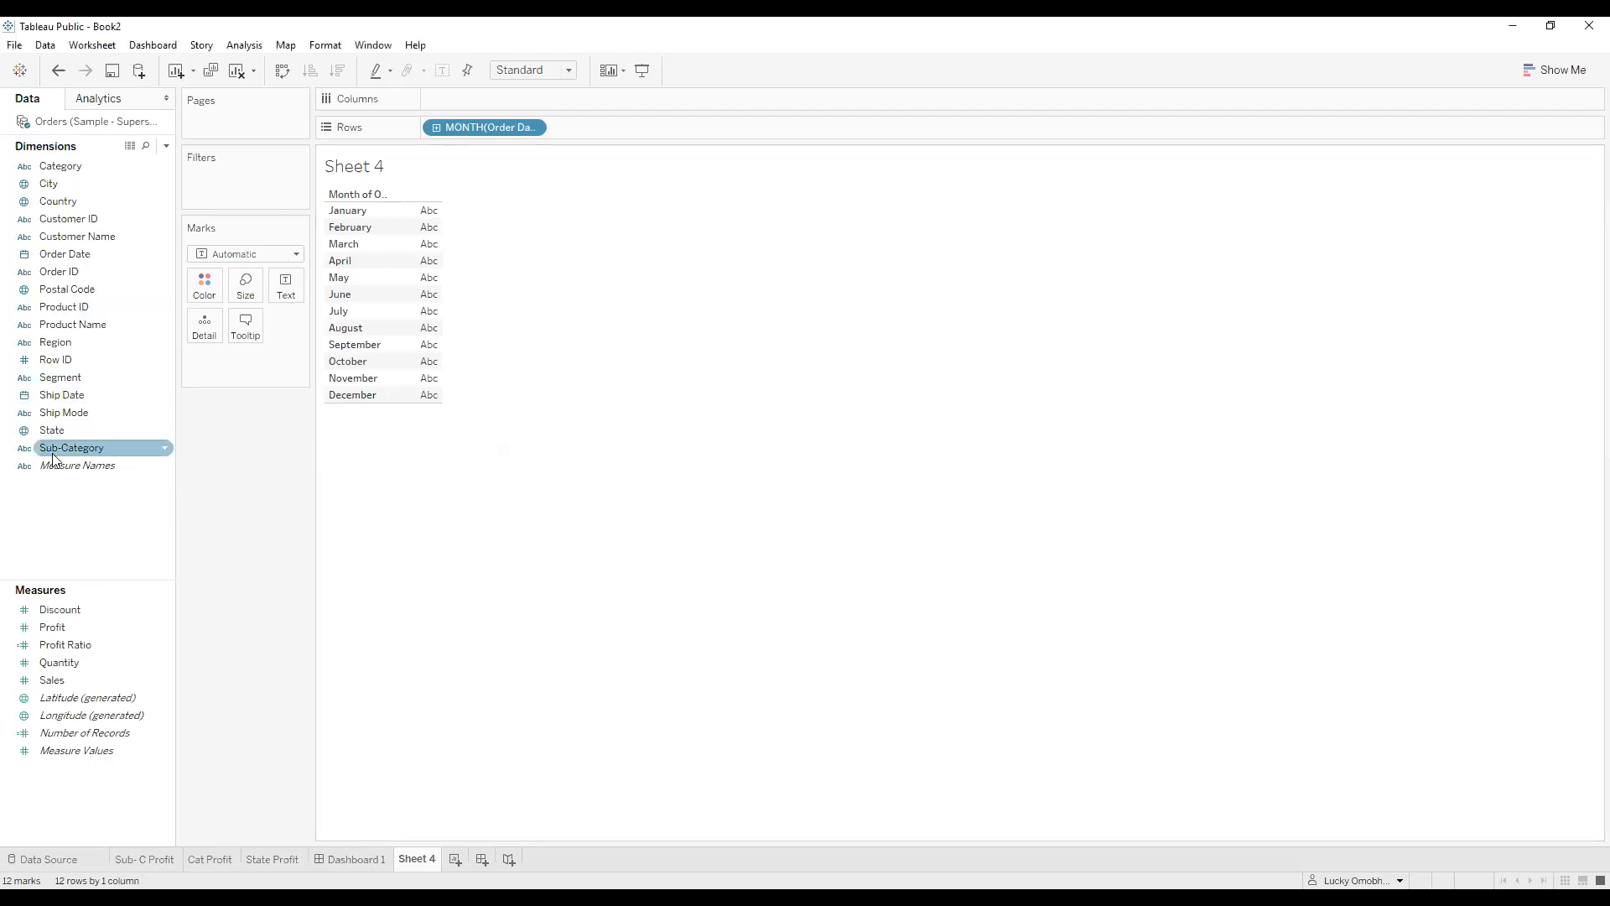
{"action": "left_click_drag", "start_coordinate": [50, 627], "coordinate": [461, 96]}
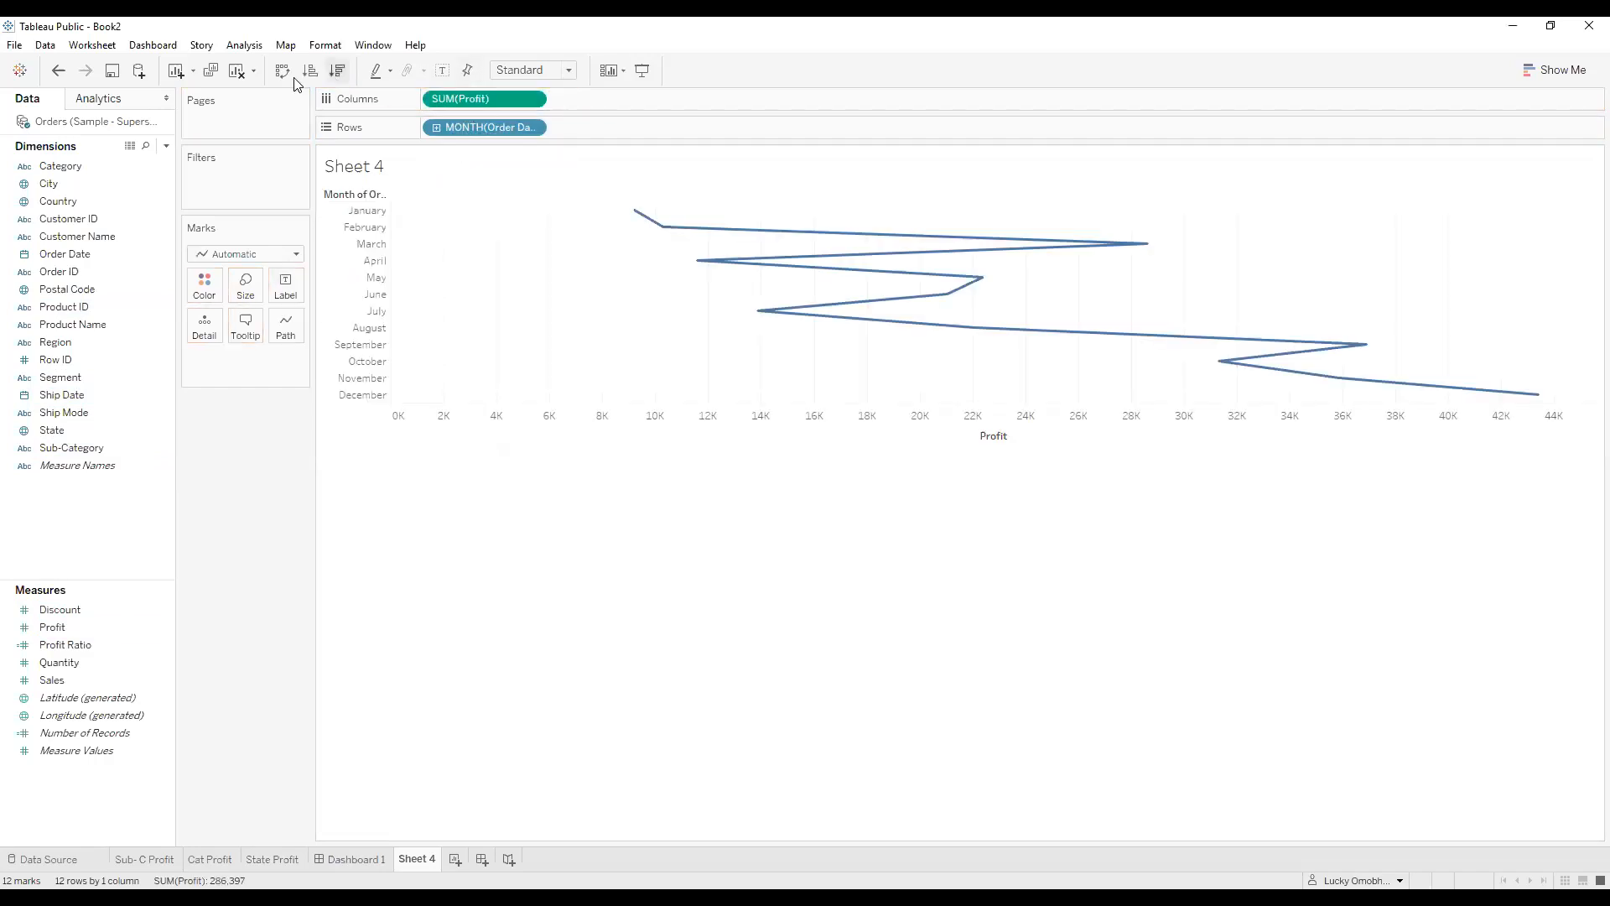
{"action": "left_click", "coordinate": [294, 256]}
{"action": "left_click", "coordinate": [238, 293]}
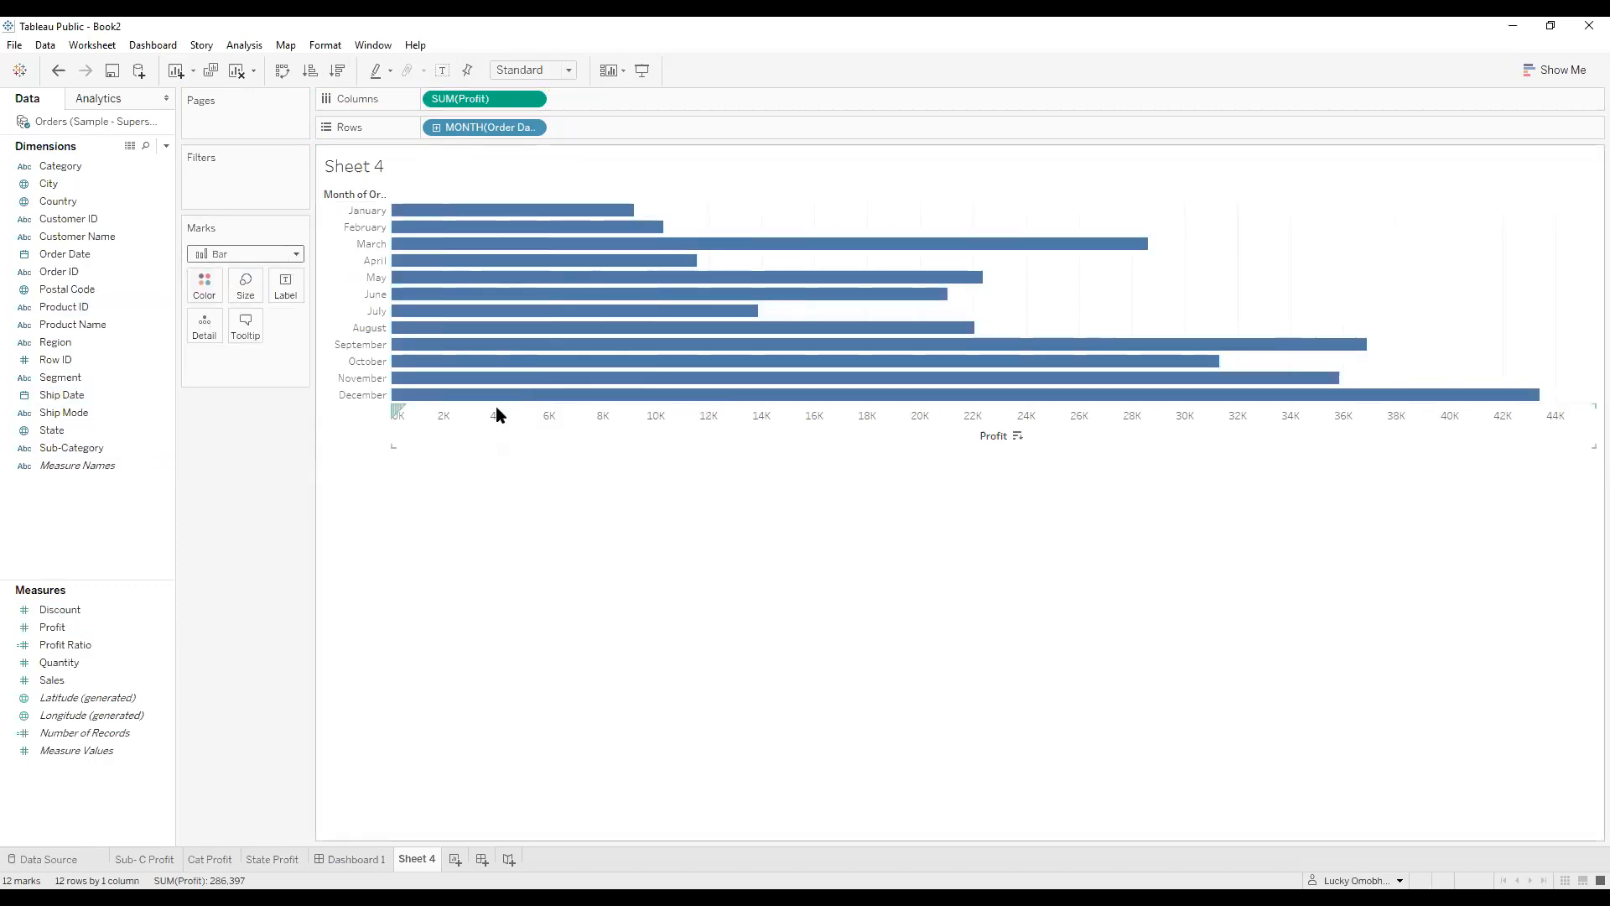
{"action": "left_click_drag", "start_coordinate": [494, 401], "coordinate": [492, 536]}
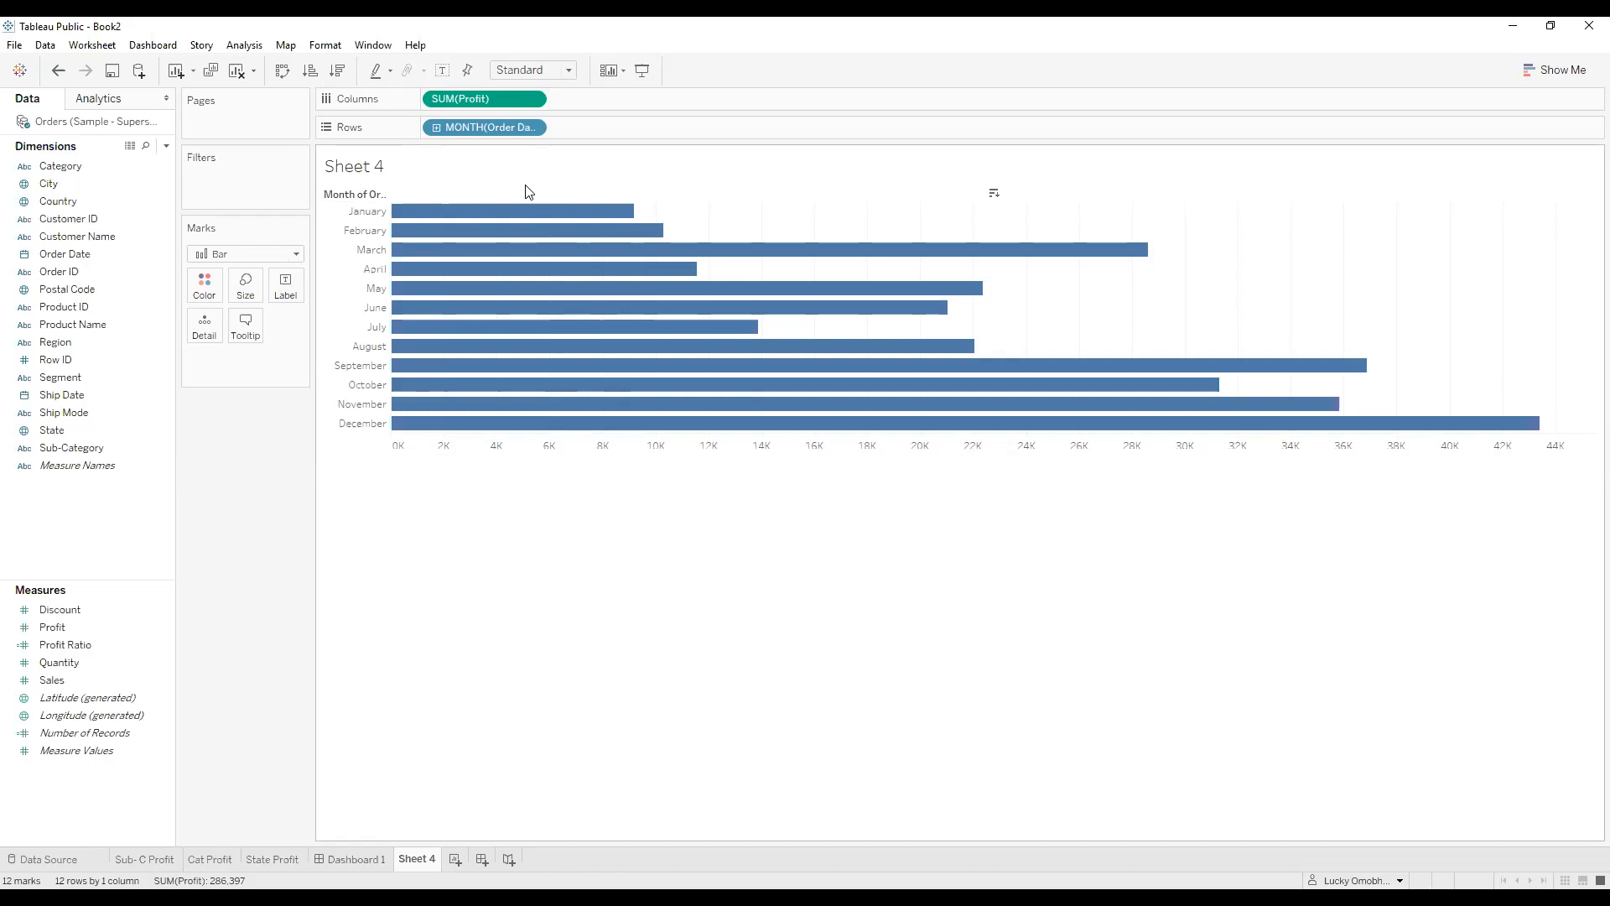
Create a new calculated field and enter SUM([Profit]) as the start of its formula.
{"action": "left_click", "coordinate": [167, 146]}
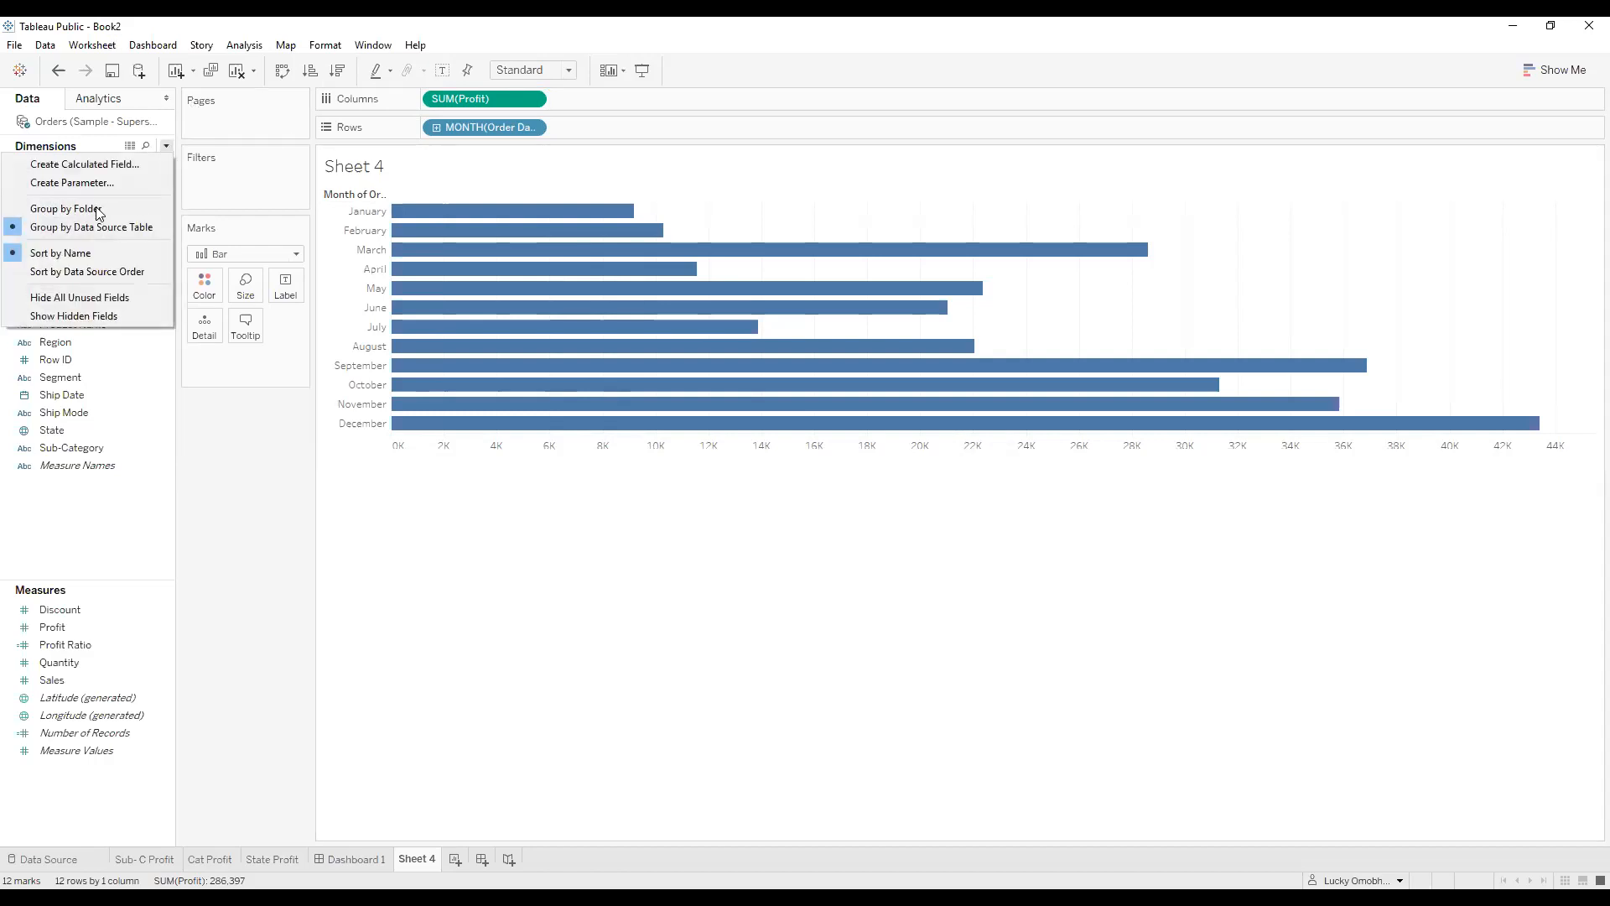
{"action": "left_click", "coordinate": [94, 164]}
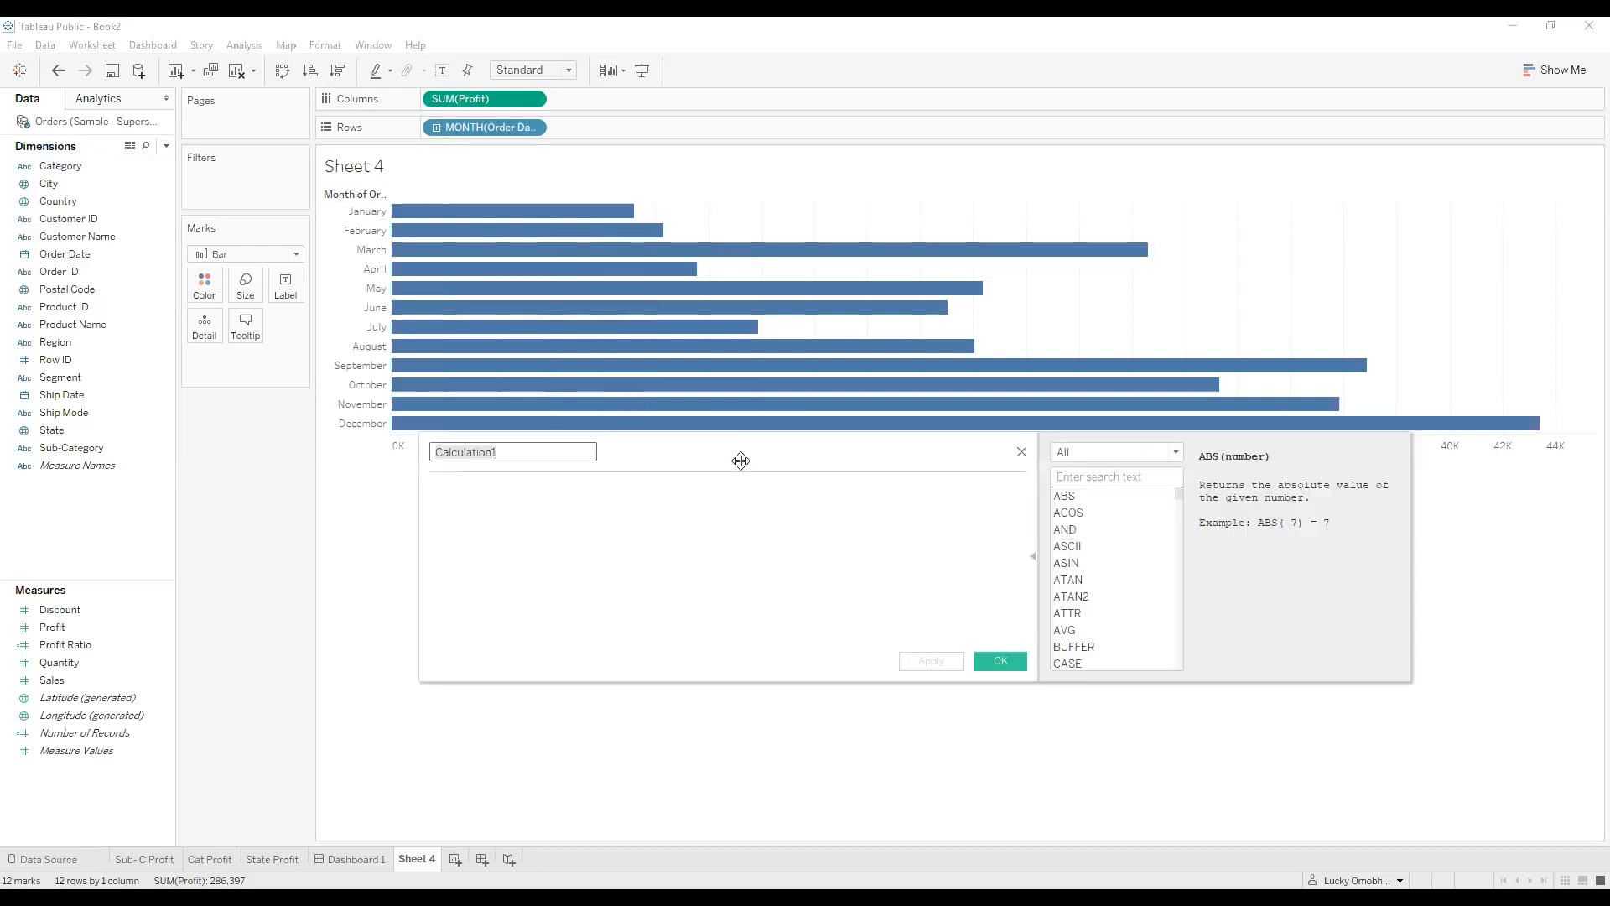
{"action": "left_click_drag", "start_coordinate": [740, 460], "coordinate": [831, 519]}
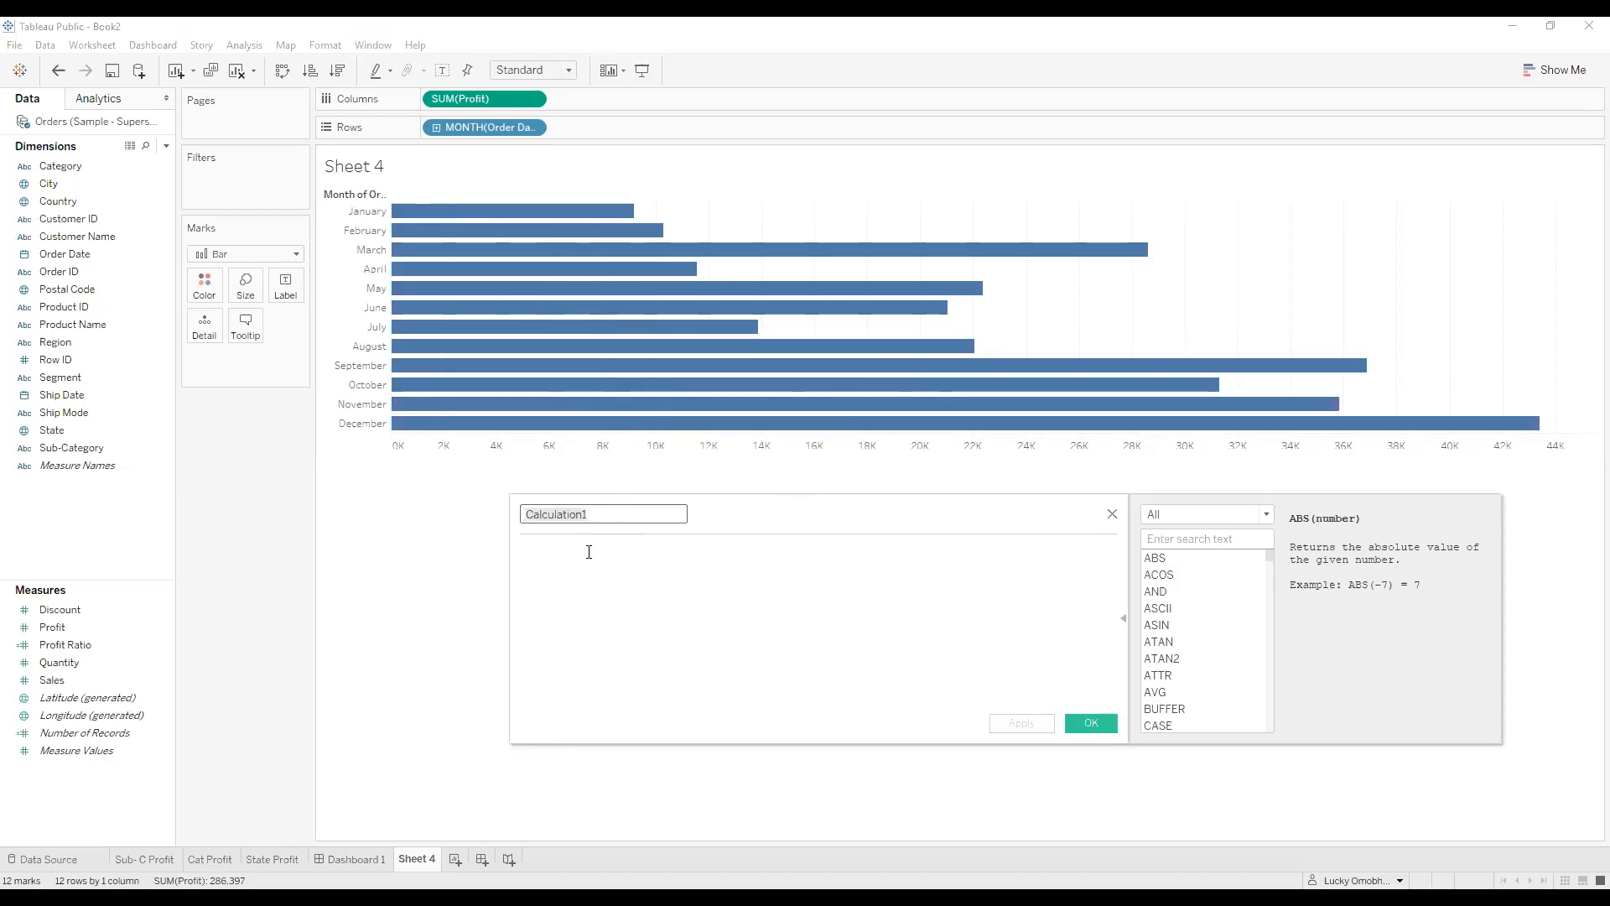
{"action": "mouse_move", "coordinate": [609, 250]}
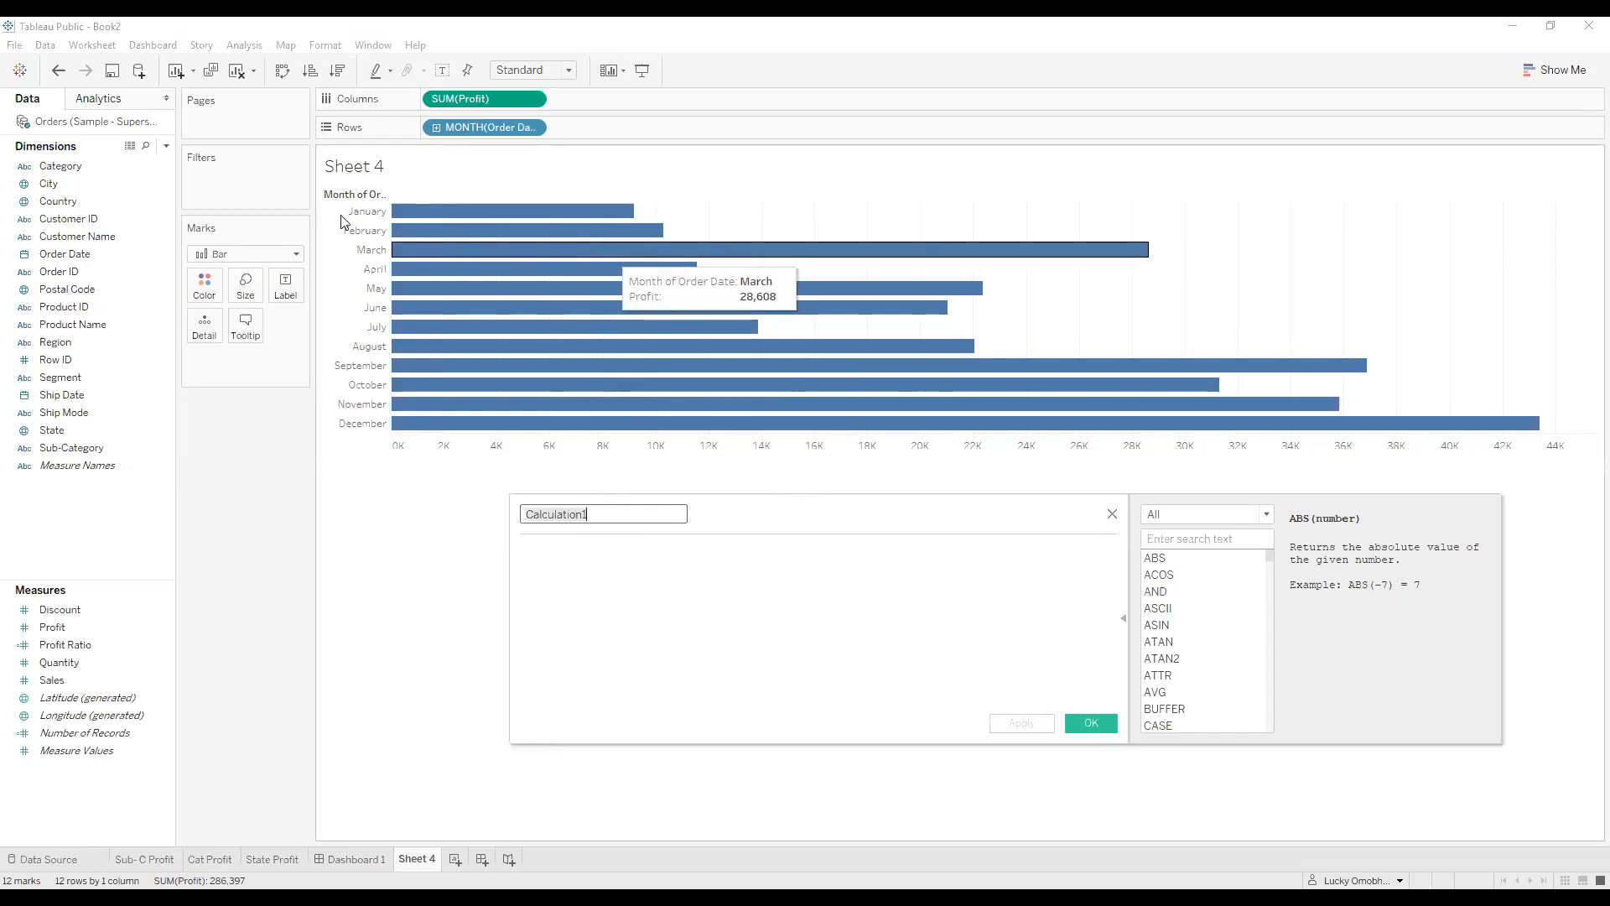
{"action": "left_click", "coordinate": [577, 559]}
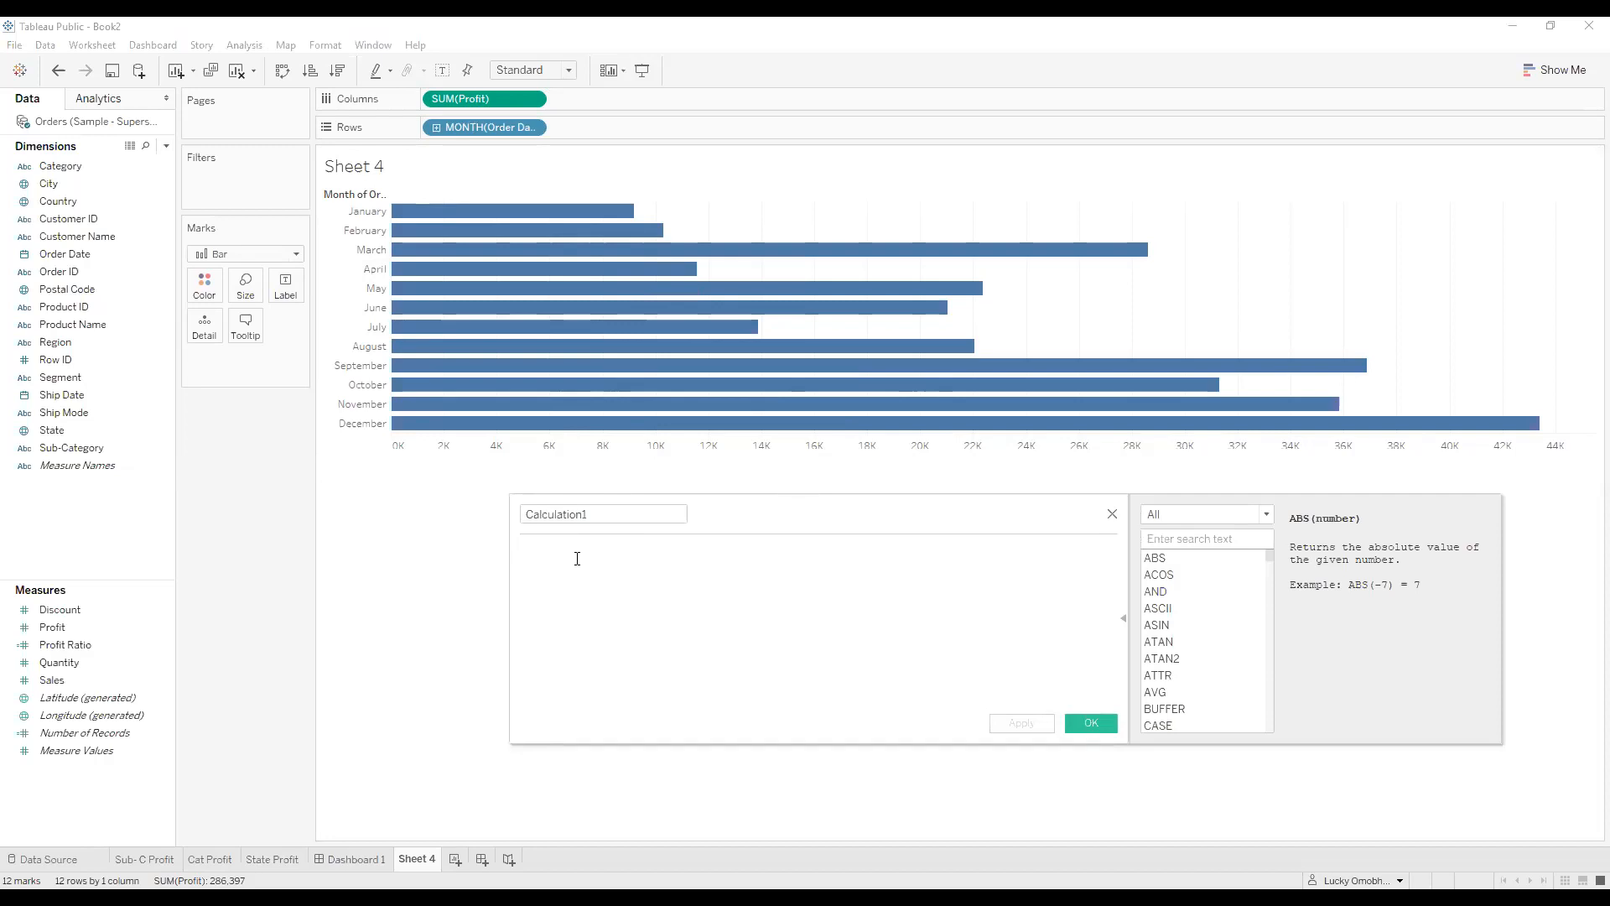
{"action": "type", "text": "sum"}
{"action": "key", "text": "Return"}
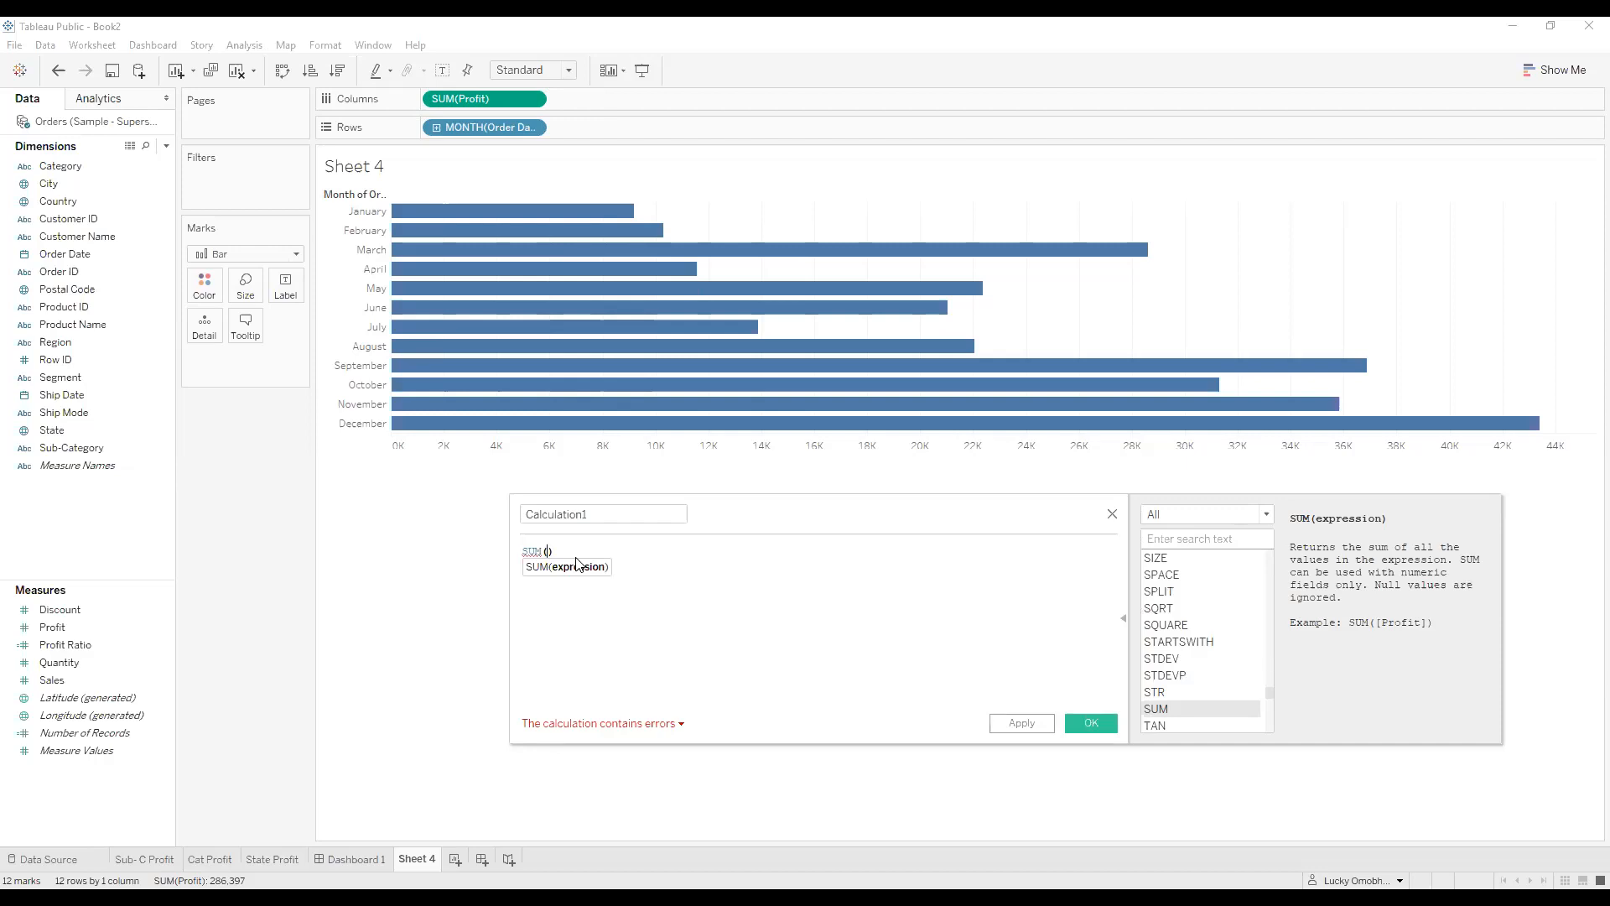
{"action": "type", "text": "pro"}
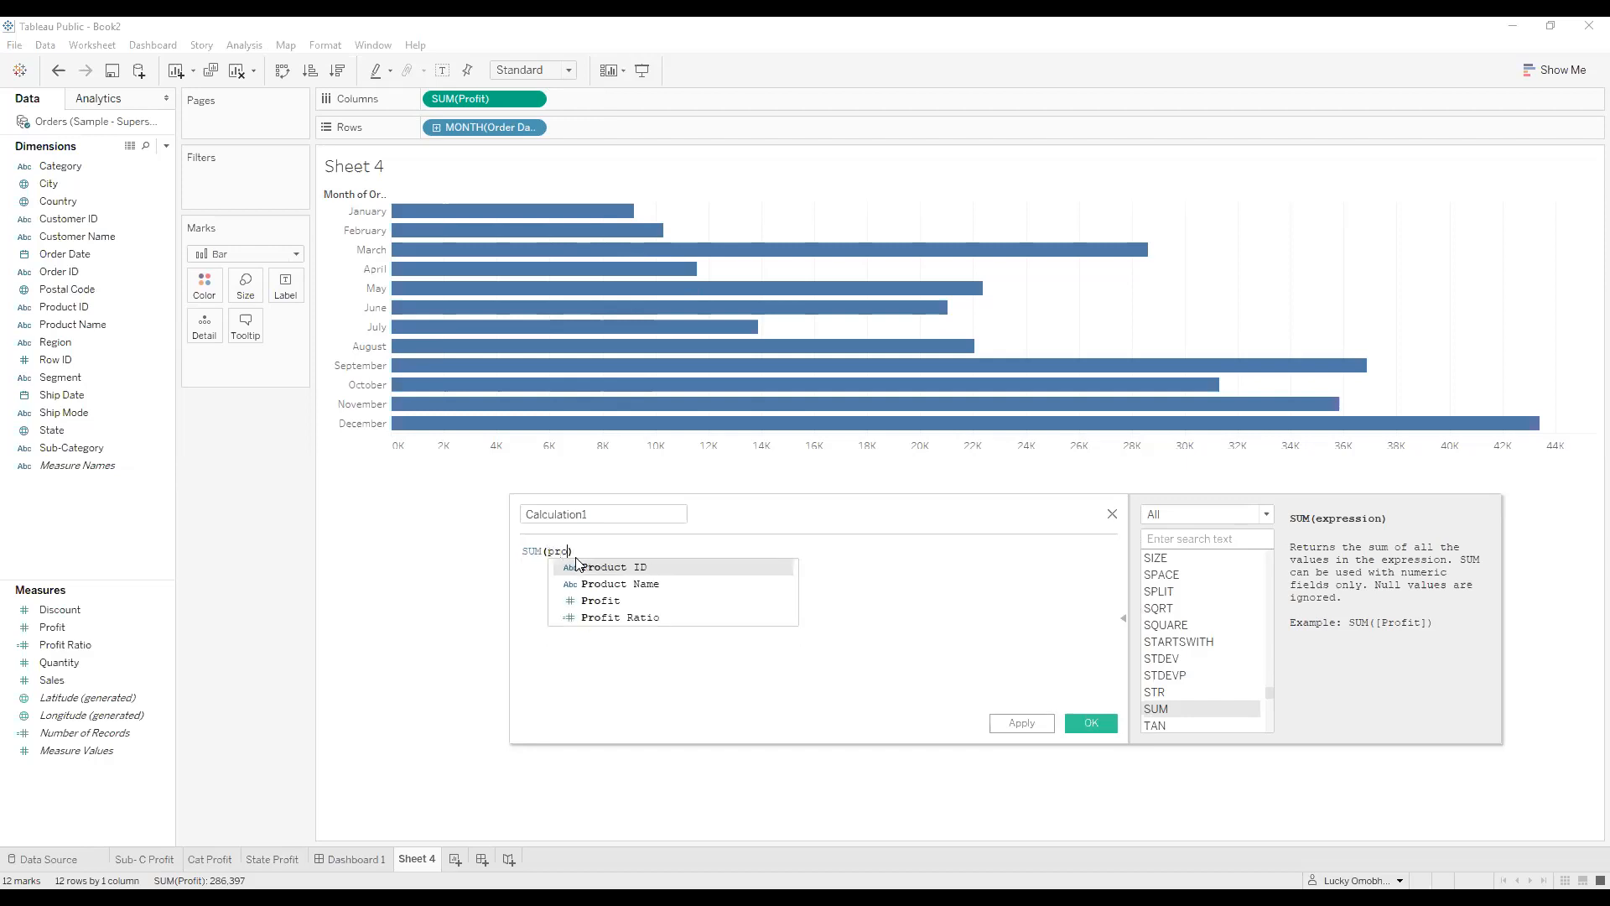
{"action": "left_click", "coordinate": [635, 601]}
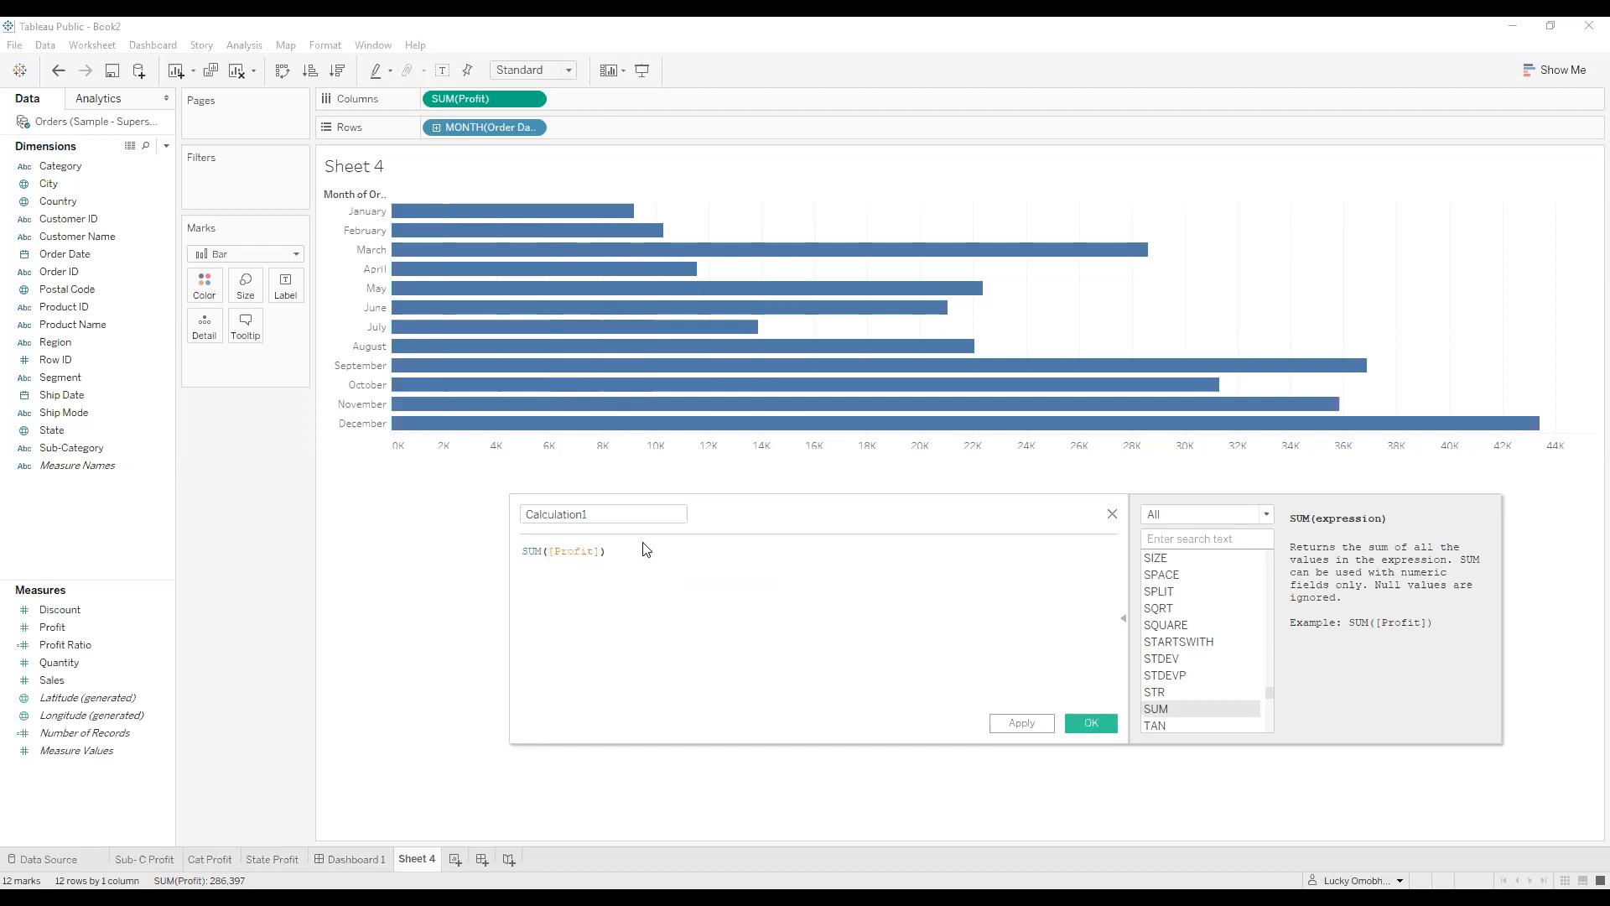
Complete the comparison so the formula reads SUM([Profit]) >= 10000.
{"action": "type", "text": "+"}
{"action": "type", "text": "="}
{"action": "type", "text": ">"}
{"action": "type", "text": " 1"}
{"action": "type", "text": "0000"}
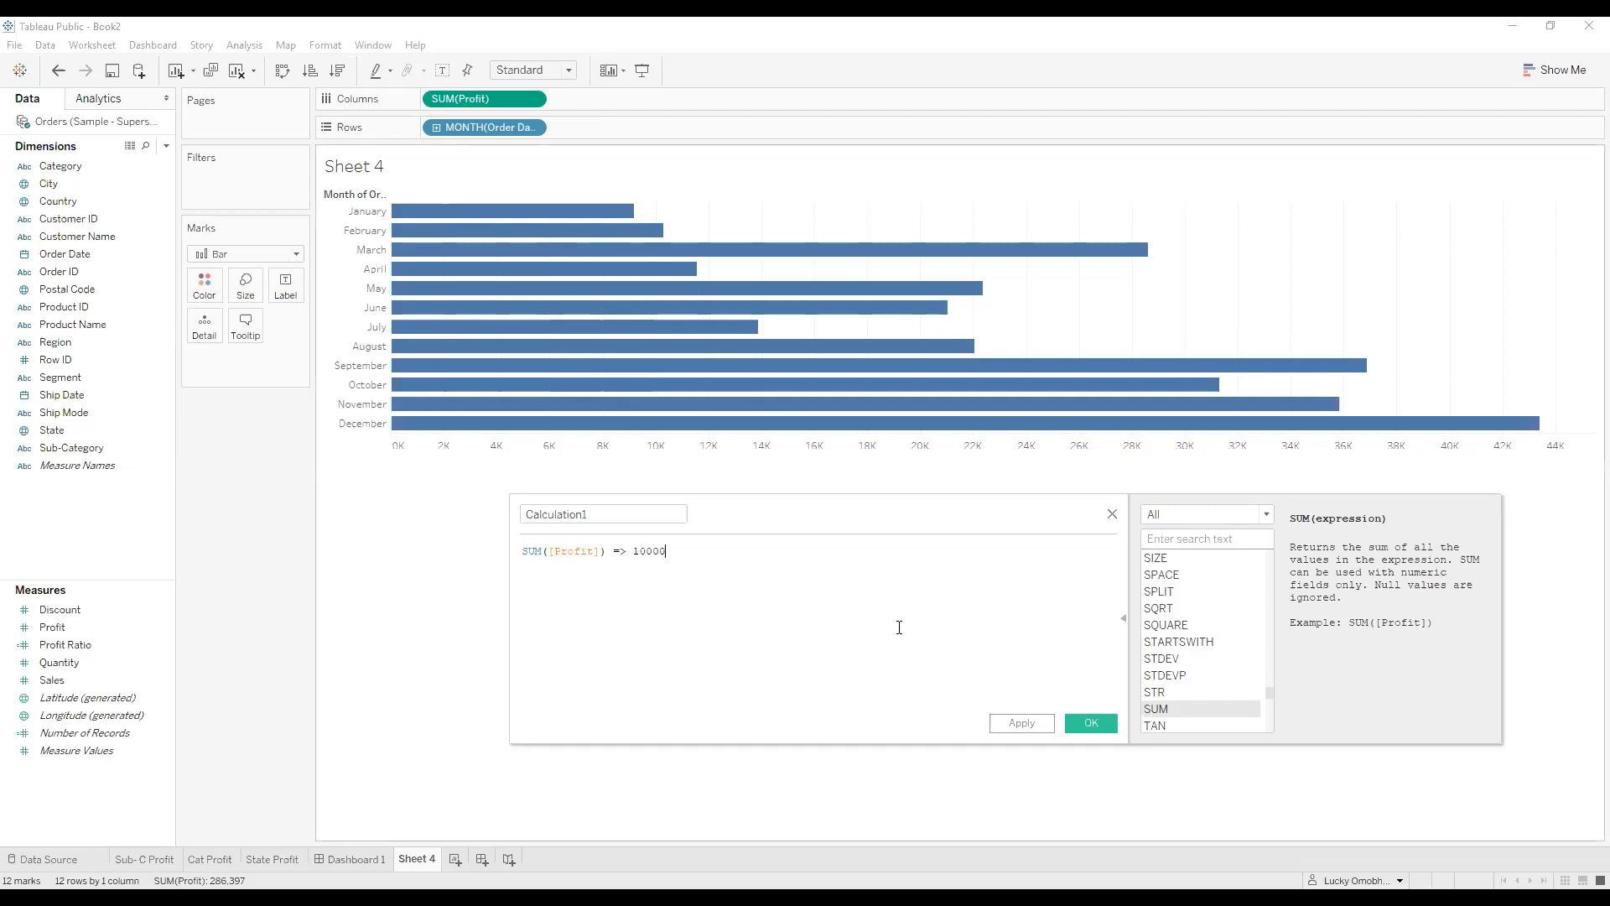
{"action": "left_click", "coordinate": [629, 551]}
{"action": "key", "text": "BackSpace"}
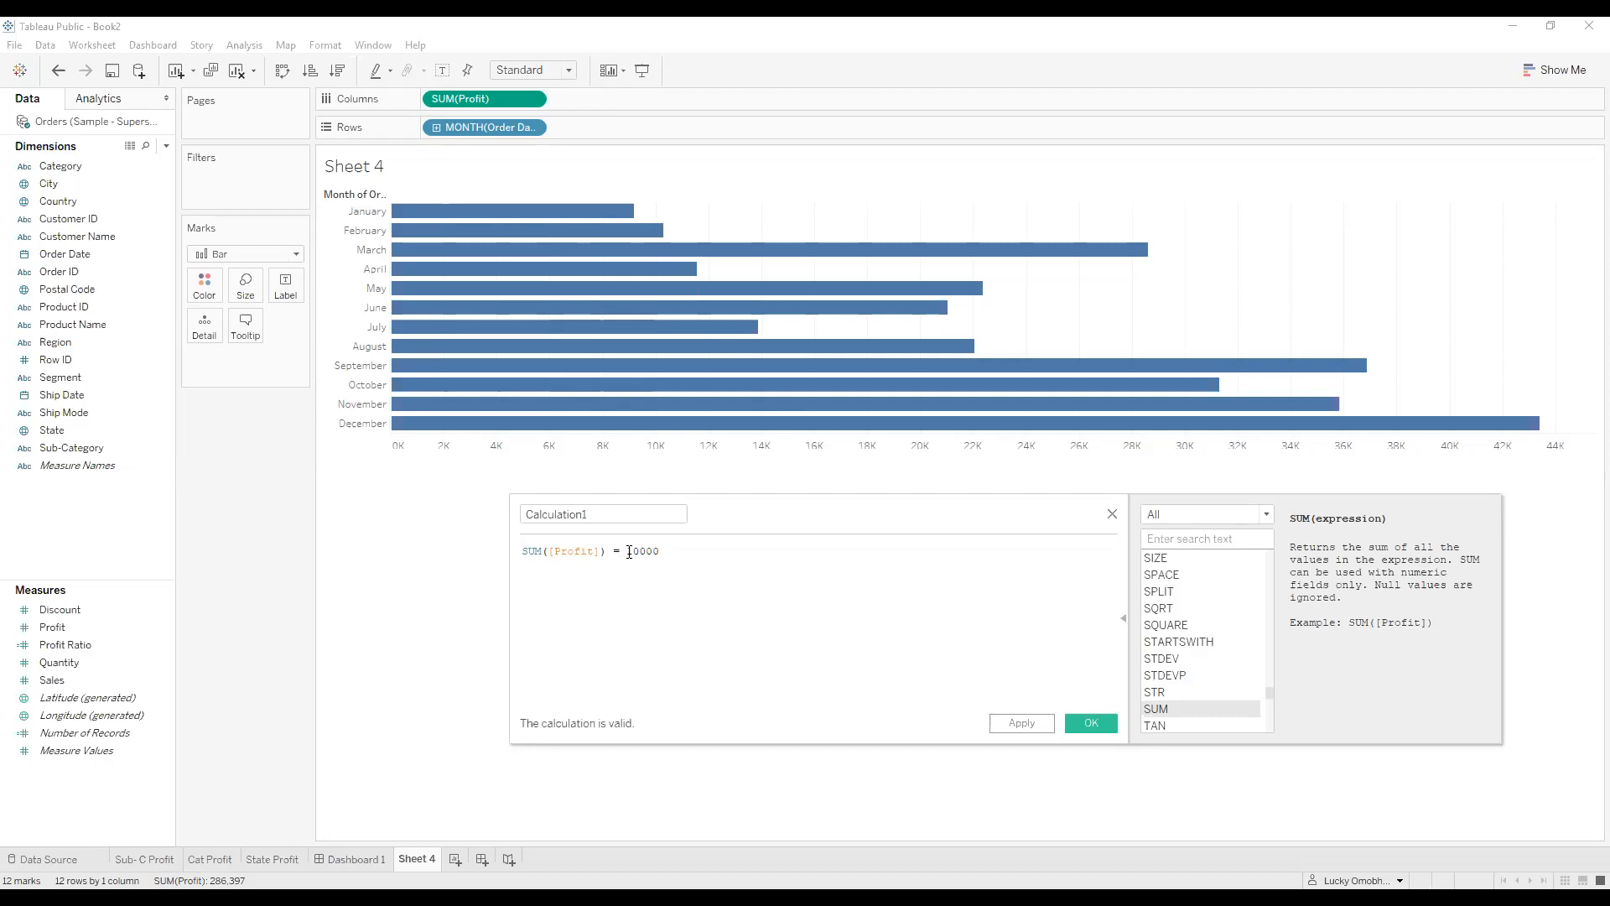
{"action": "type", "text": ">"}
Name the calculated field "Sale > 10000" and save it.
{"action": "left_click", "coordinate": [595, 513]}
{"action": "left_click_drag", "start_coordinate": [595, 513], "coordinate": [366, 530]}
{"action": "type", "text": "Sale"}
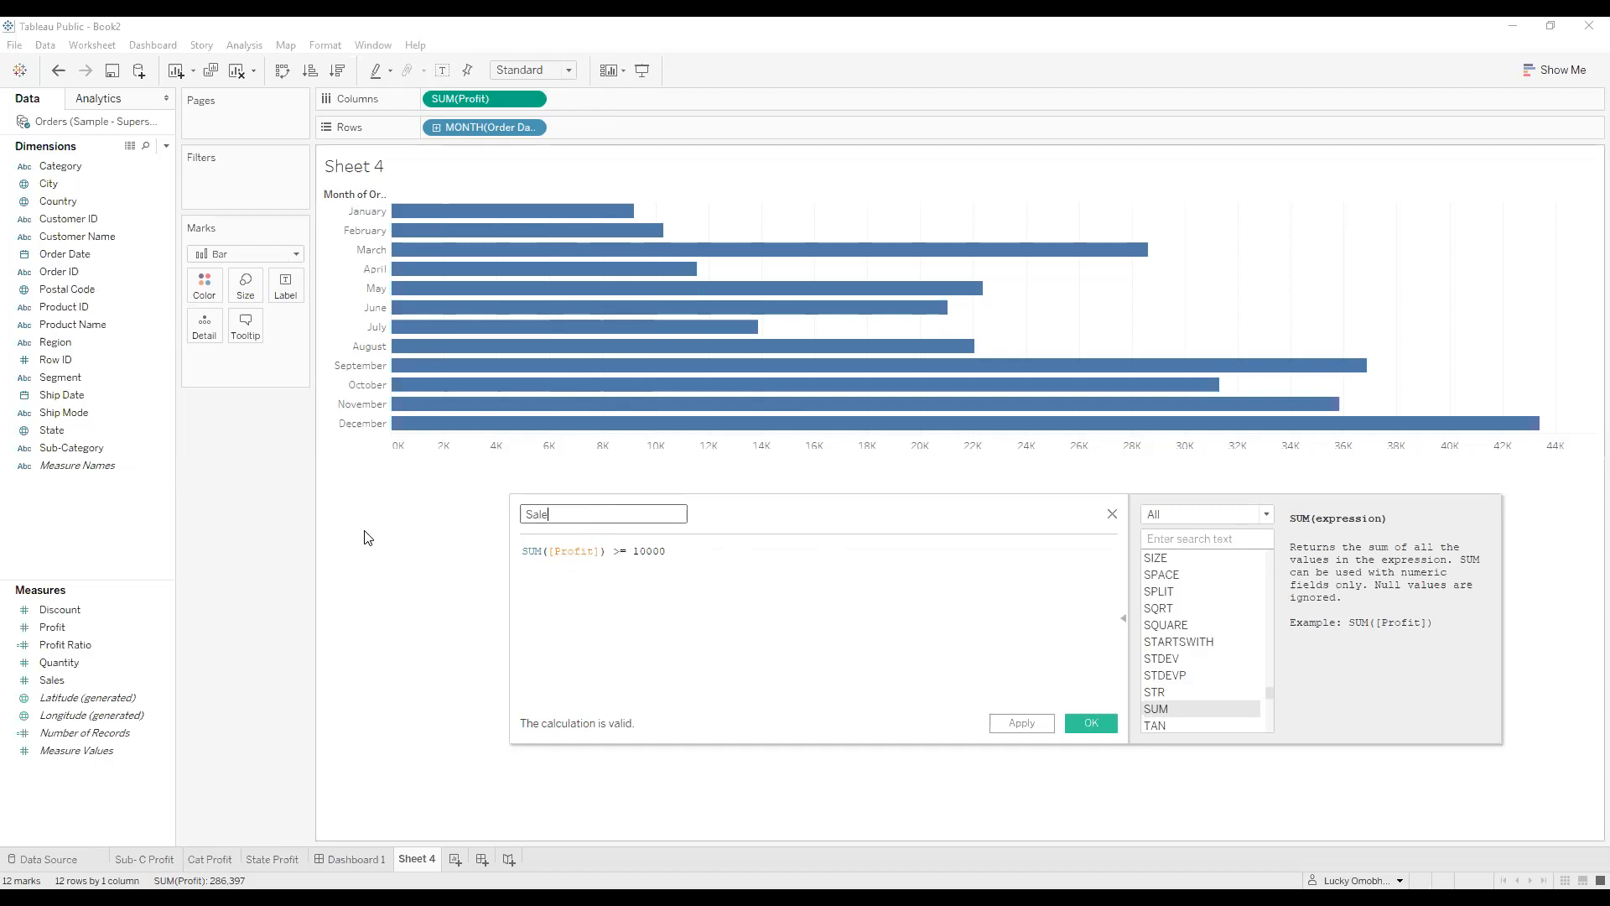
{"action": "type", "text": " > 10000"}
{"action": "left_click", "coordinate": [1090, 723]}
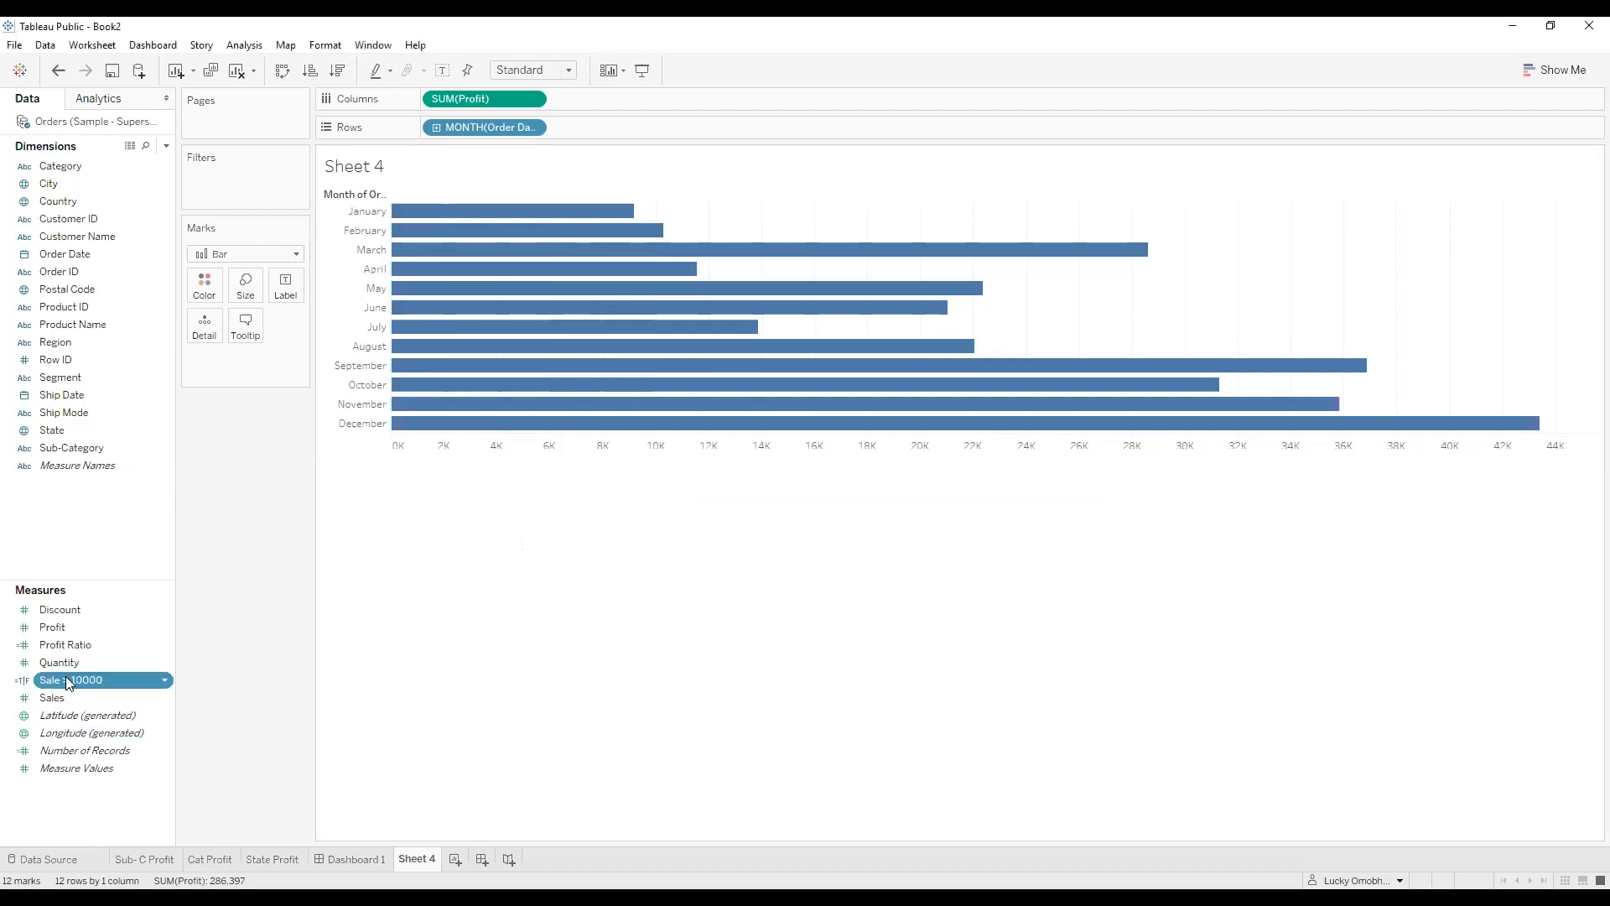
Color the monthly profit bars by the Sale > 10000 calculated field.
{"action": "left_click_drag", "start_coordinate": [69, 686], "coordinate": [191, 293]}
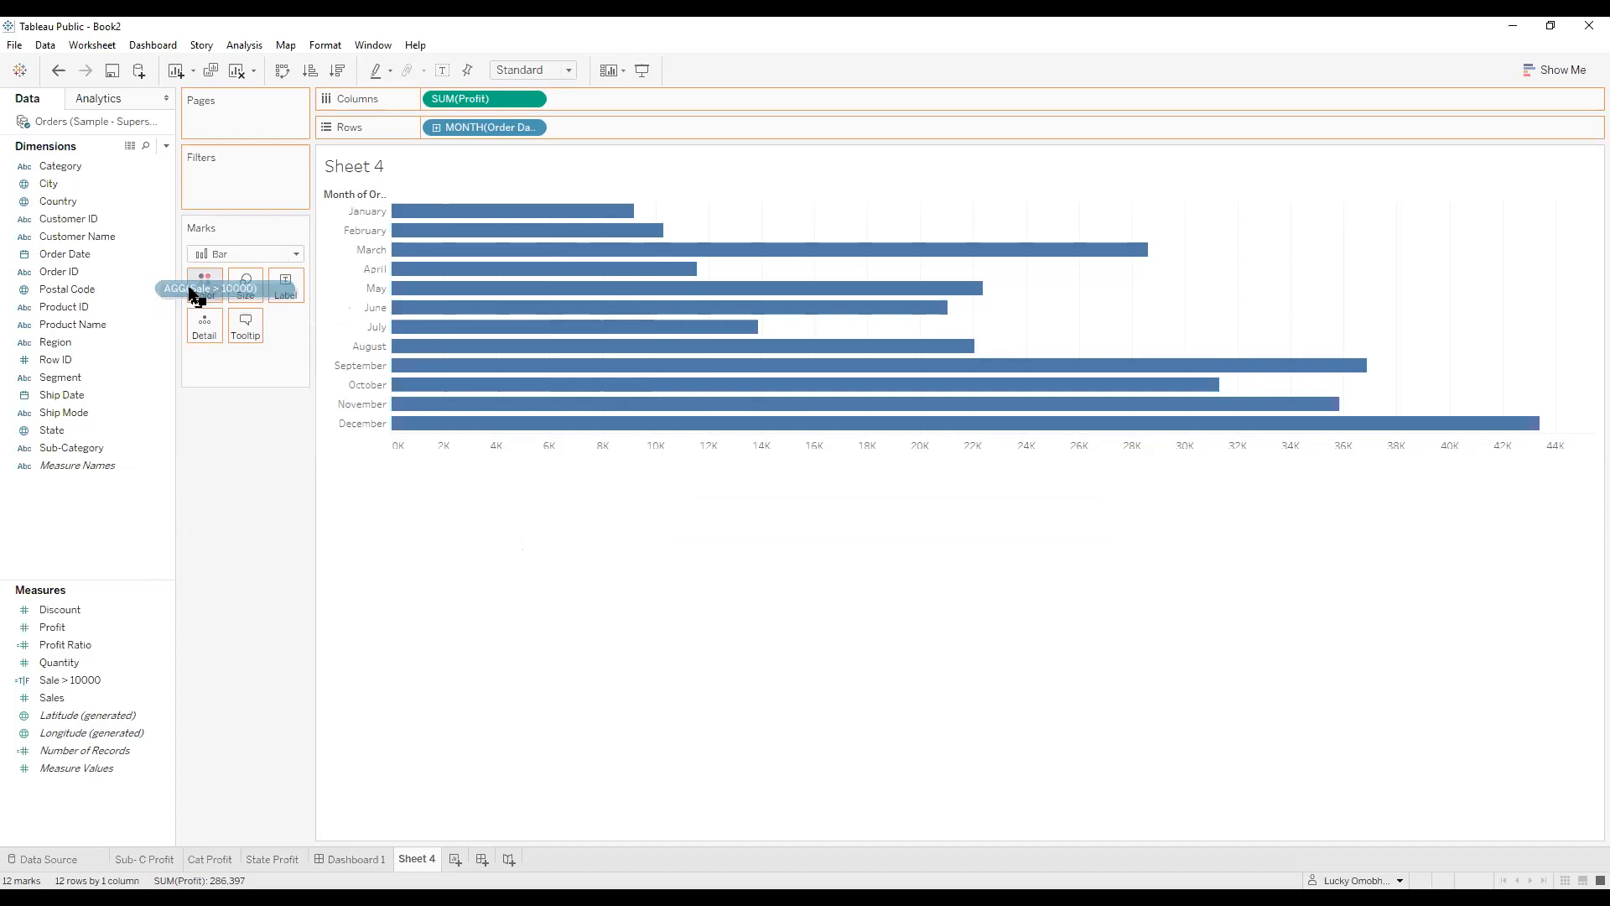
{"action": "left_click_drag", "start_coordinate": [191, 293], "coordinate": [191, 294]}
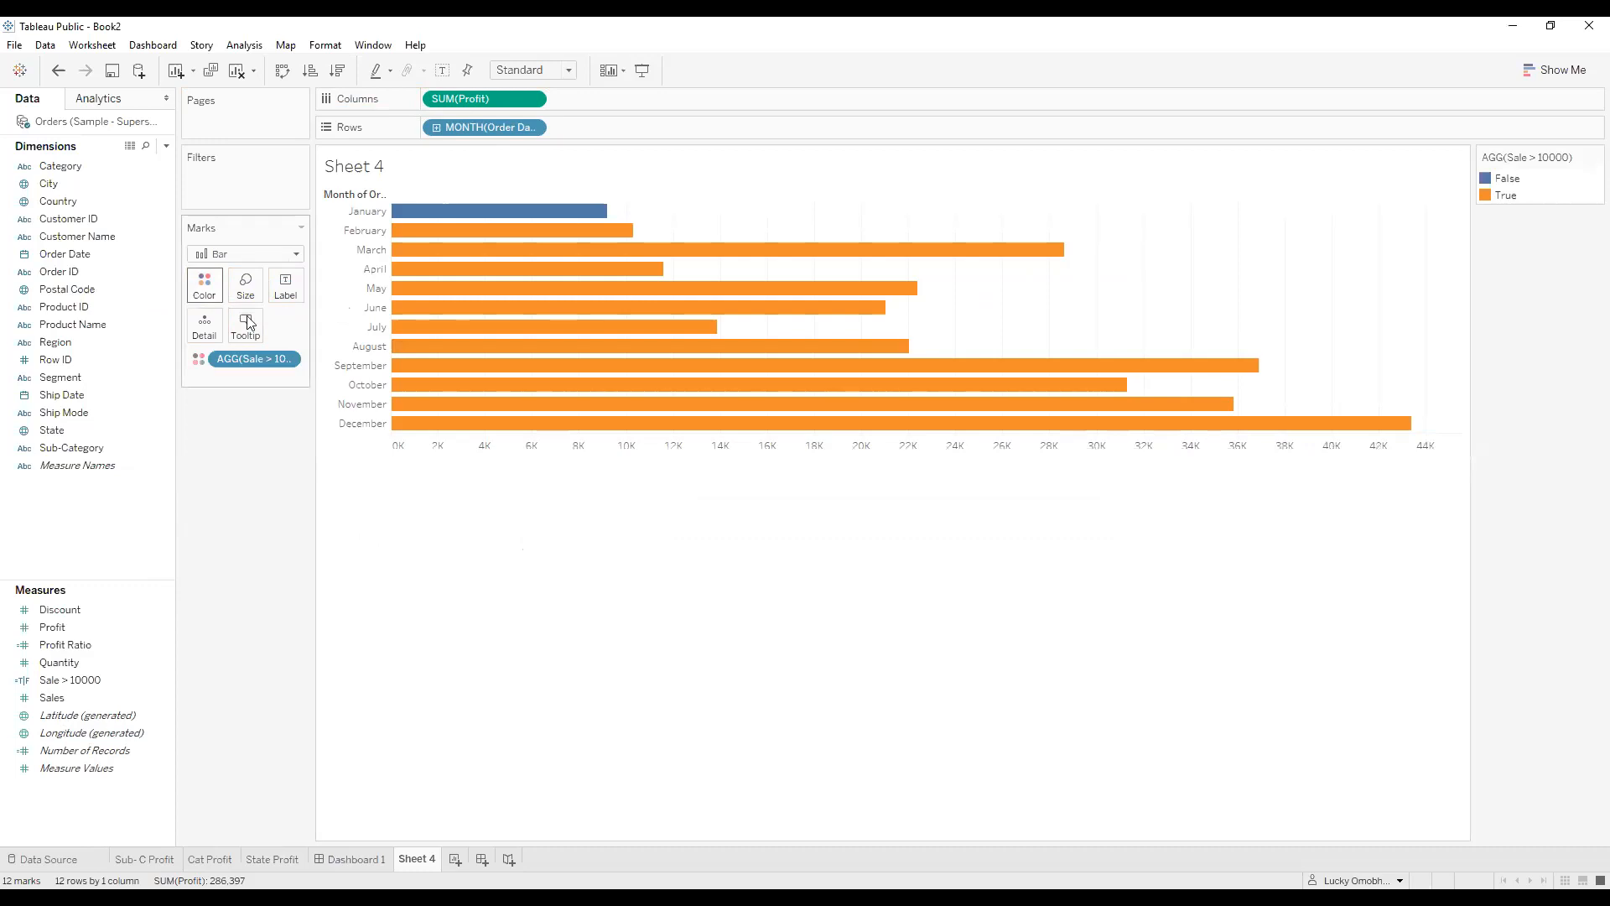
{"action": "mouse_move", "coordinate": [686, 256]}
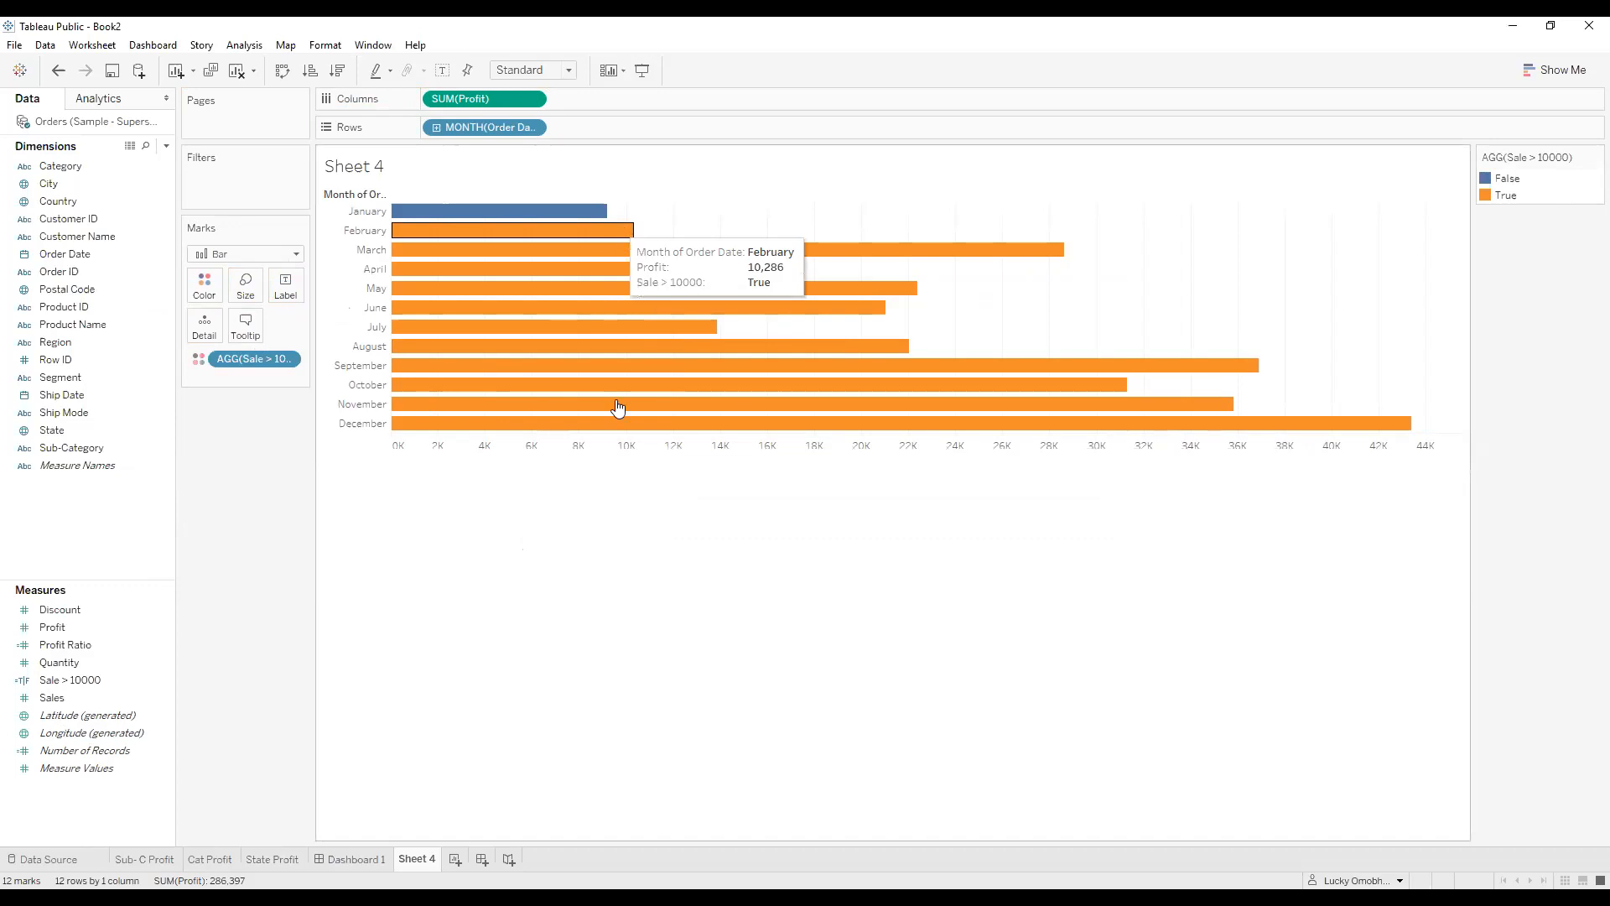
{"action": "mouse_move", "coordinate": [605, 221]}
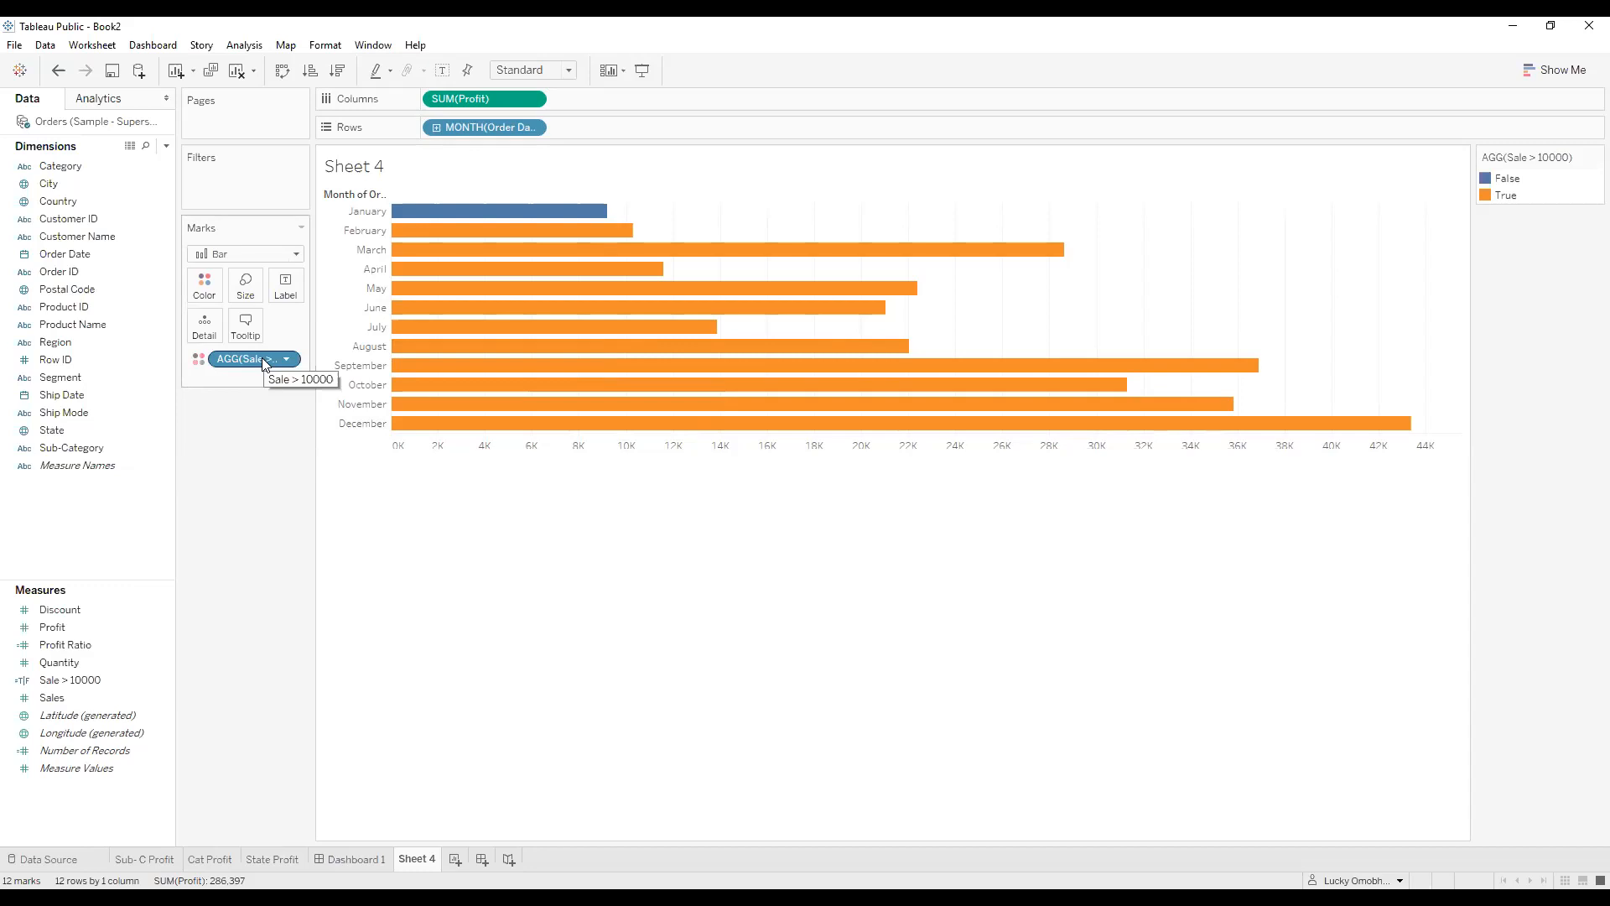
Edit the Sale > 10000 calculated field so its formula is SUM([Profit]) >= 16000, and apply it to the chart.
{"action": "left_click", "coordinate": [164, 682]}
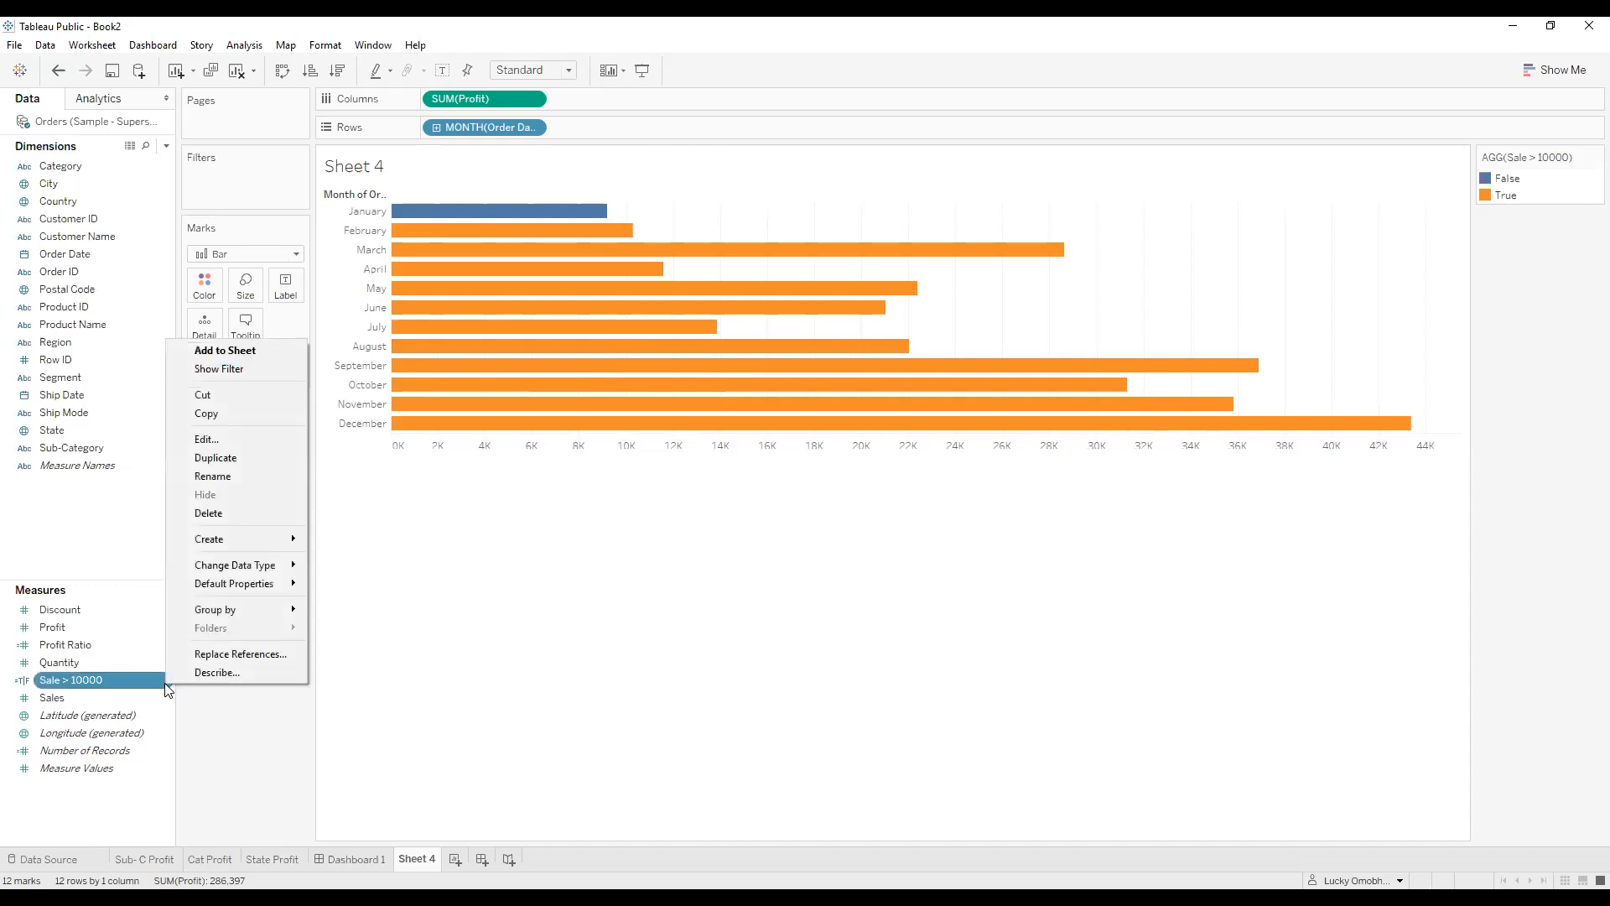
{"action": "left_click", "coordinate": [557, 585]}
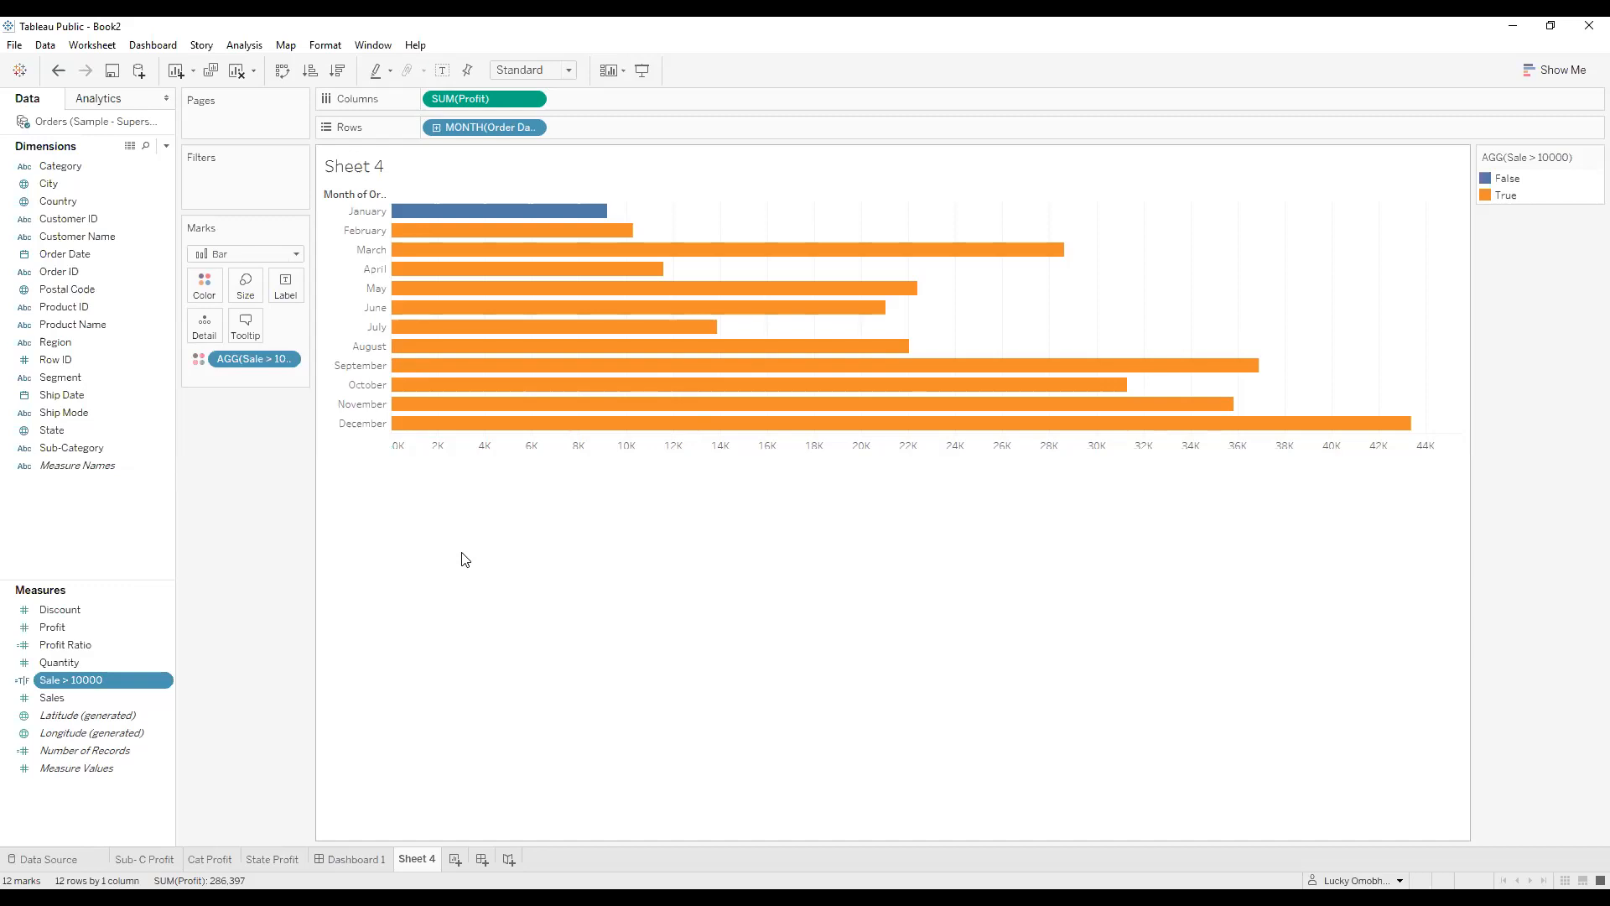
{"action": "left_click", "coordinate": [165, 680]}
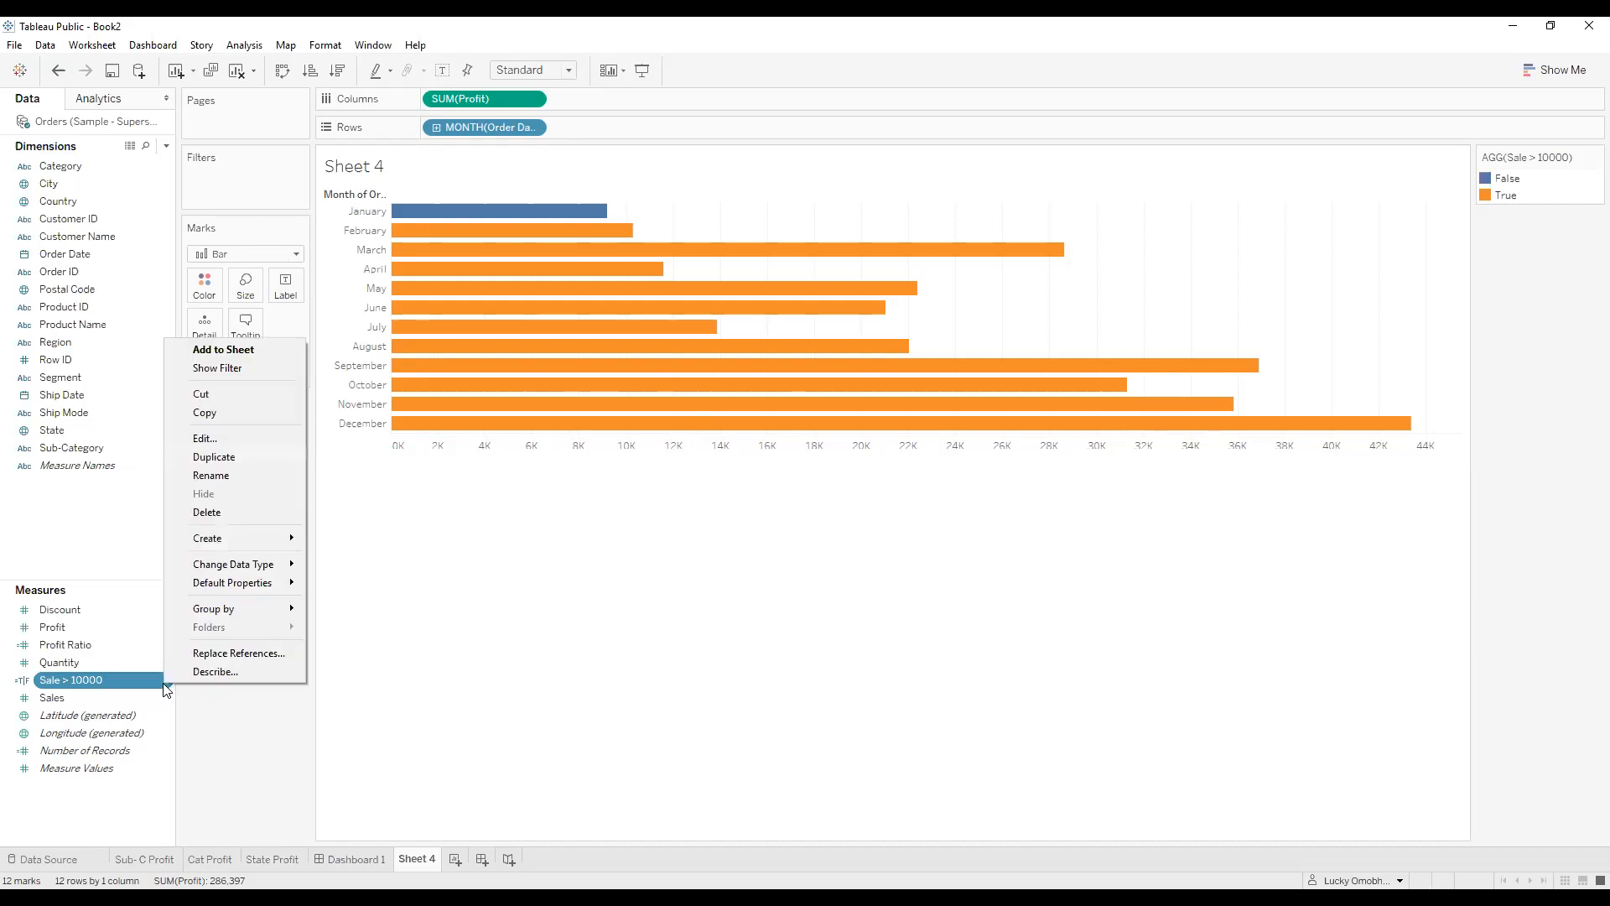
{"action": "left_click", "coordinate": [223, 439]}
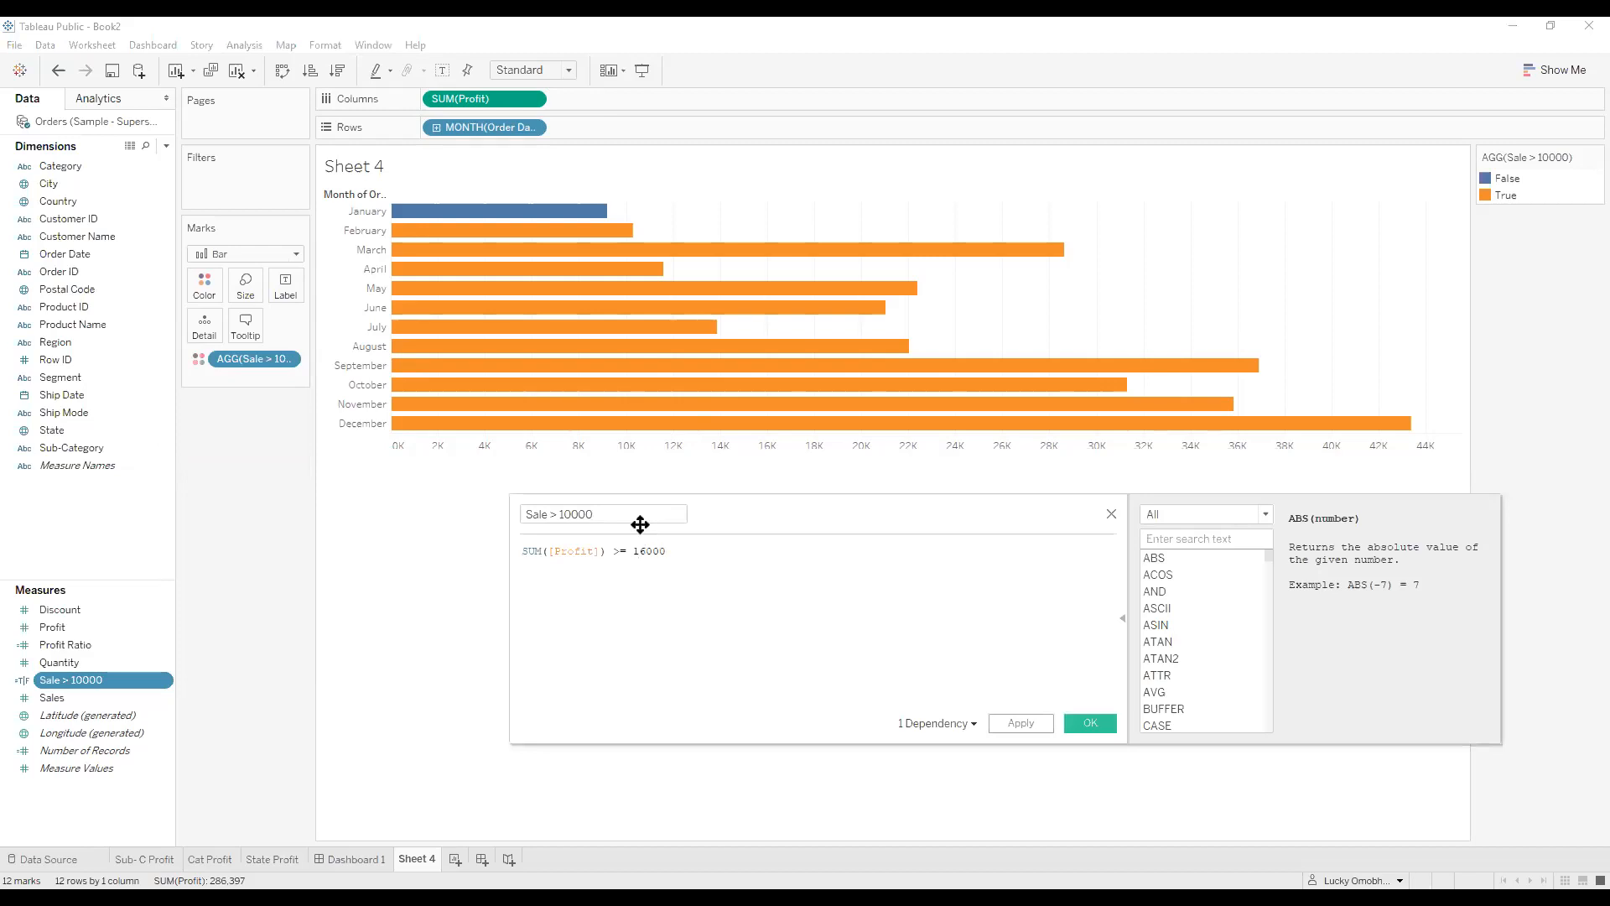
{"action": "left_click", "coordinate": [1033, 727]}
{"action": "left_click", "coordinate": [1035, 729]}
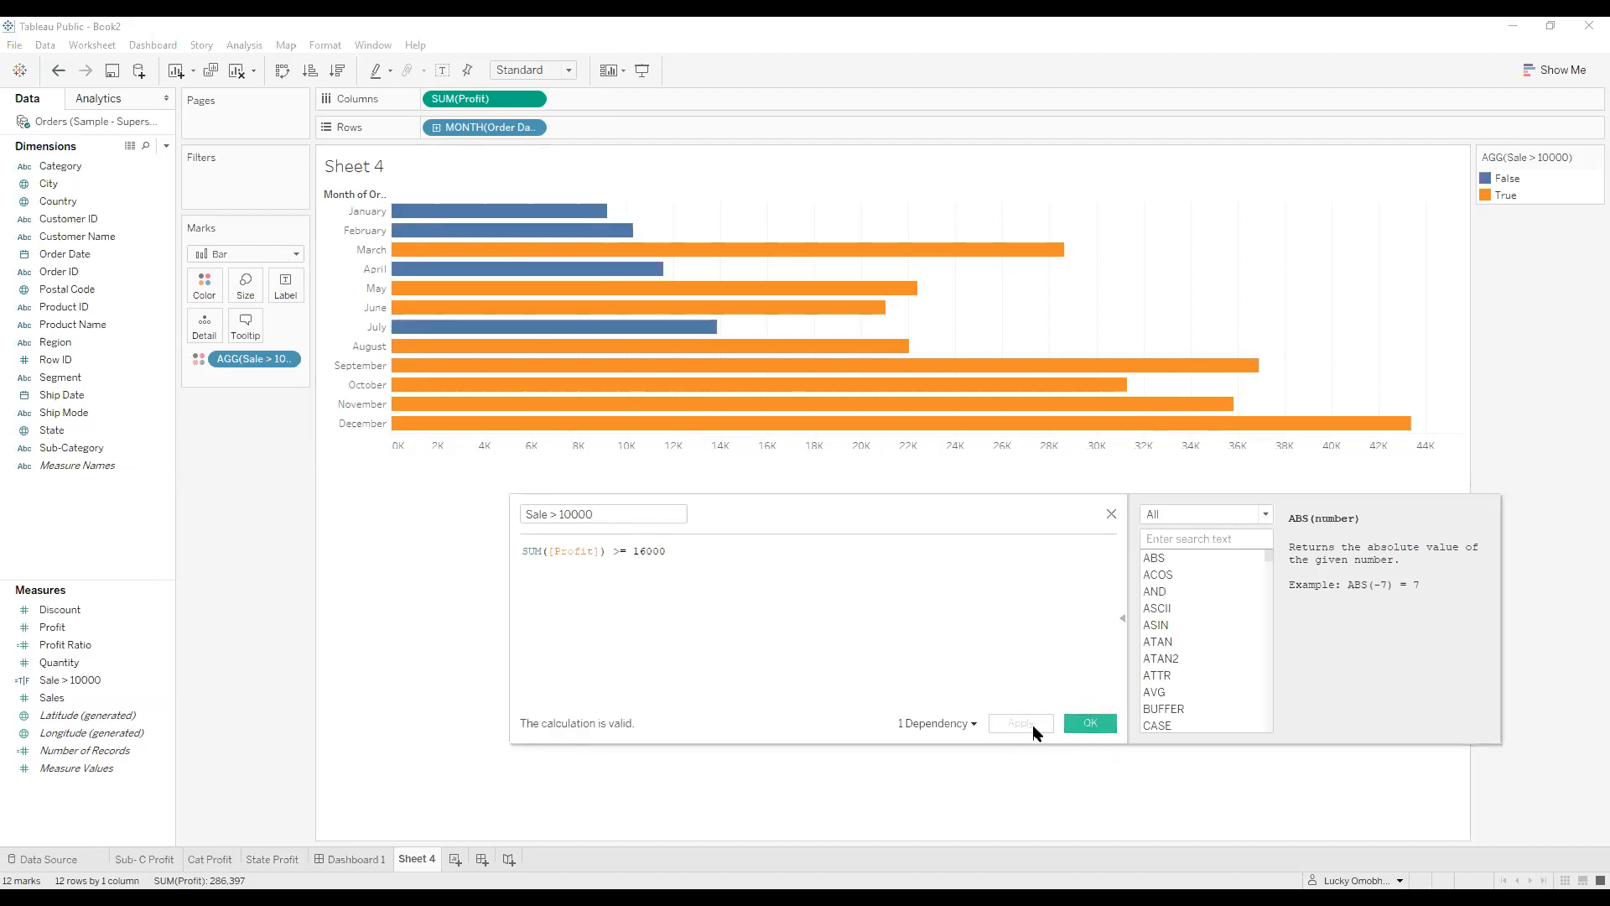
{"action": "left_click", "coordinate": [1084, 721]}
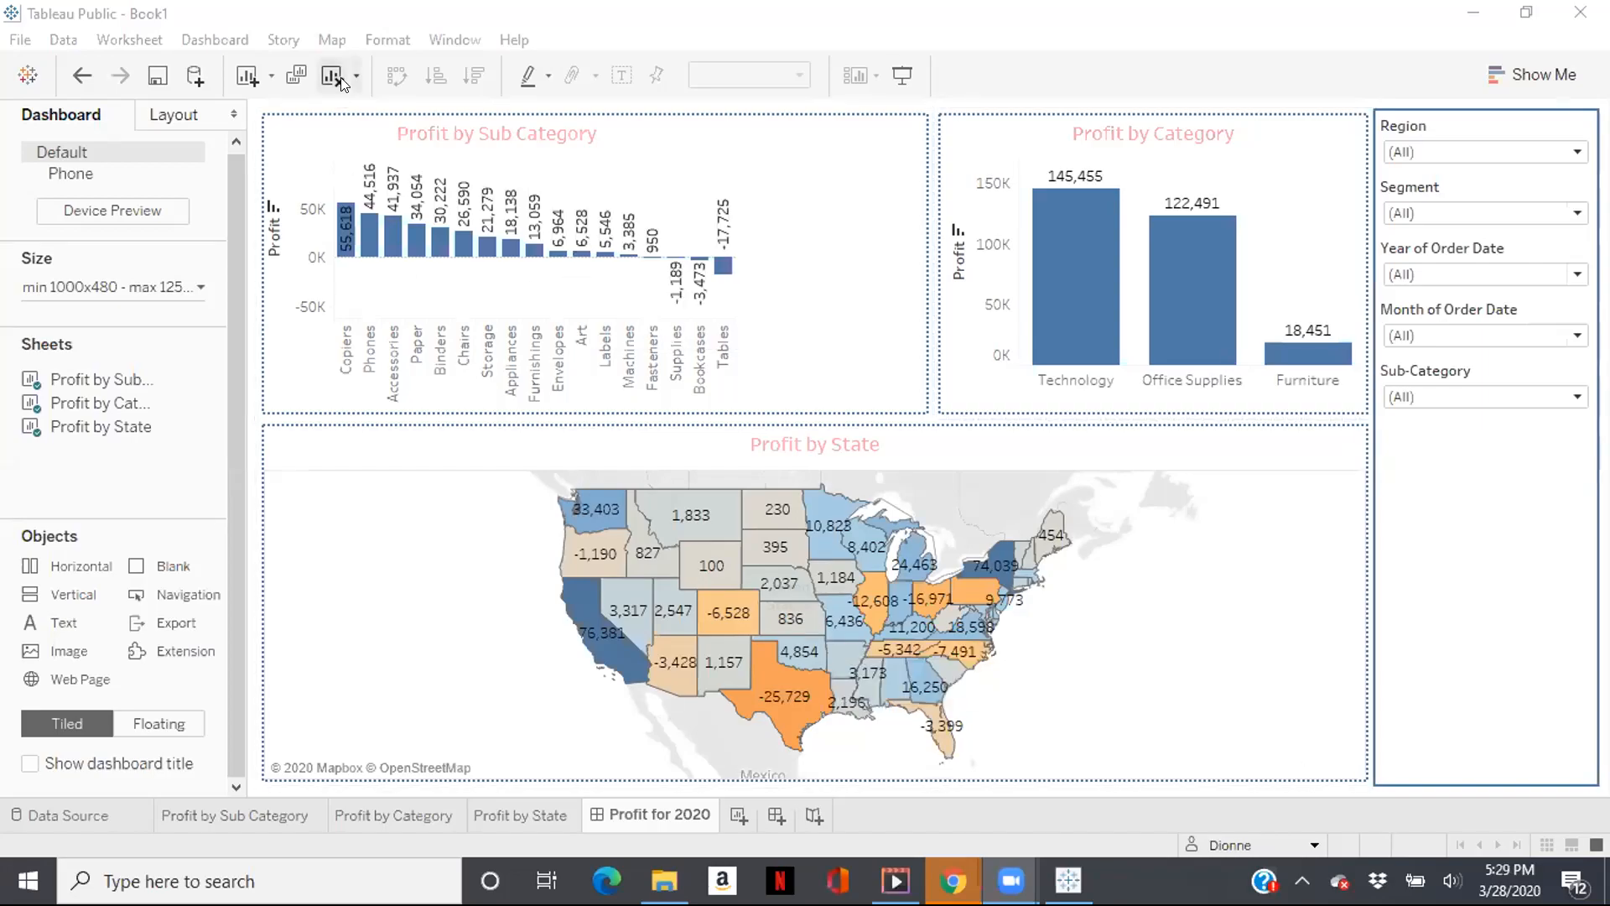
Clear the Profit for 2020 dashboard in Book1 and undo the clearing.
{"action": "left_click", "coordinate": [334, 76]}
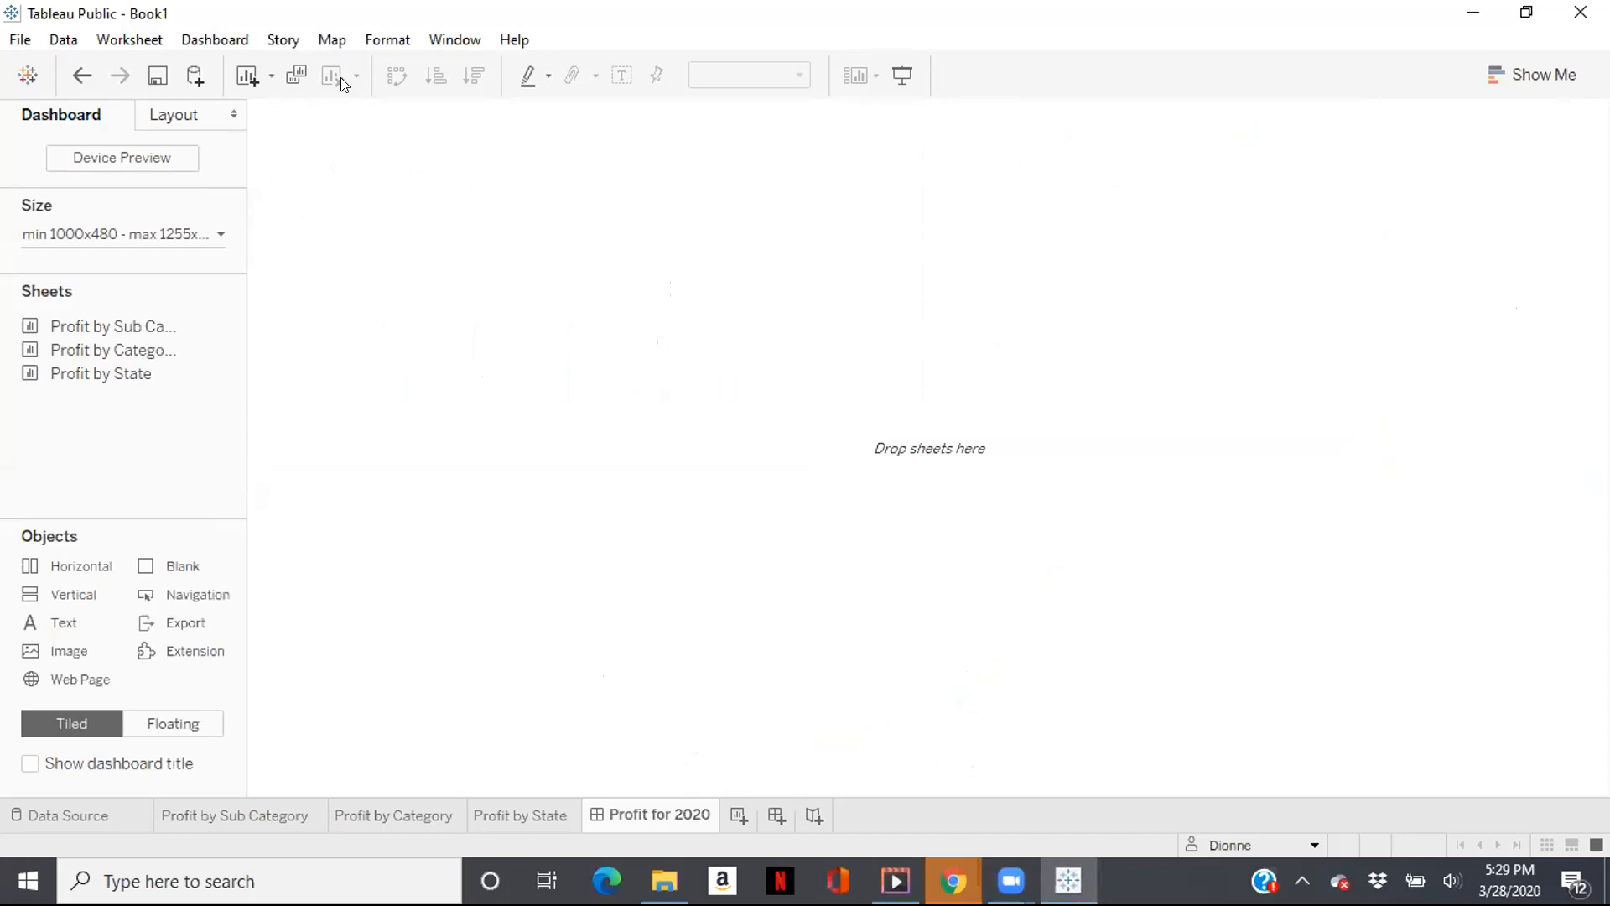
{"action": "key", "text": "ctrl+z"}
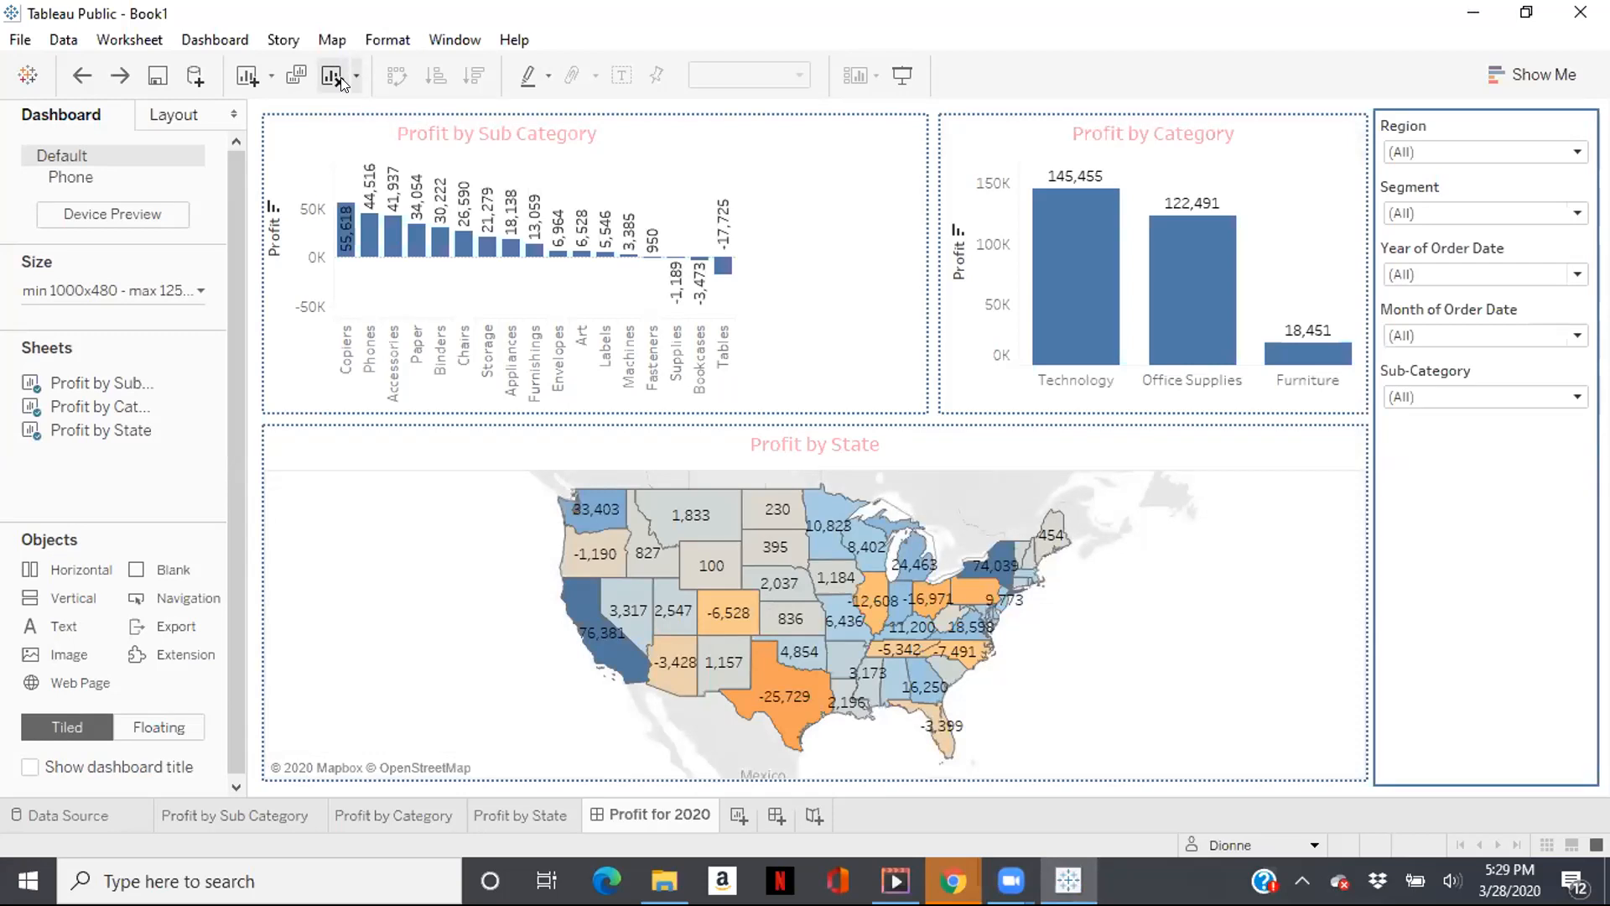
{"action": "left_click", "coordinate": [642, 219]}
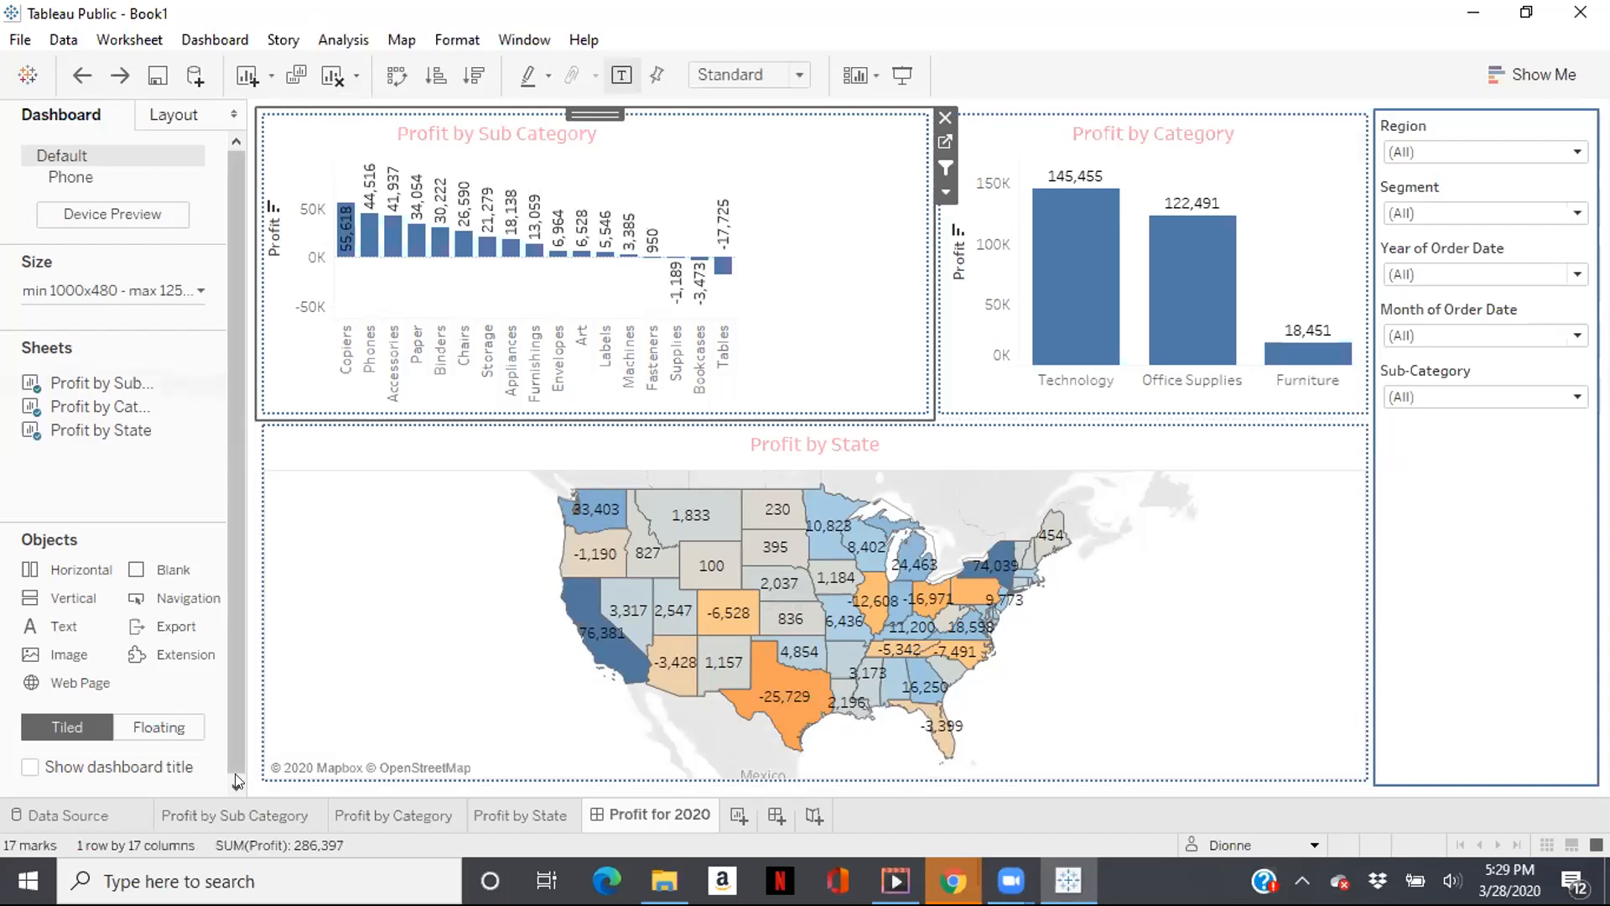
{"action": "mouse_move", "coordinate": [650, 554]}
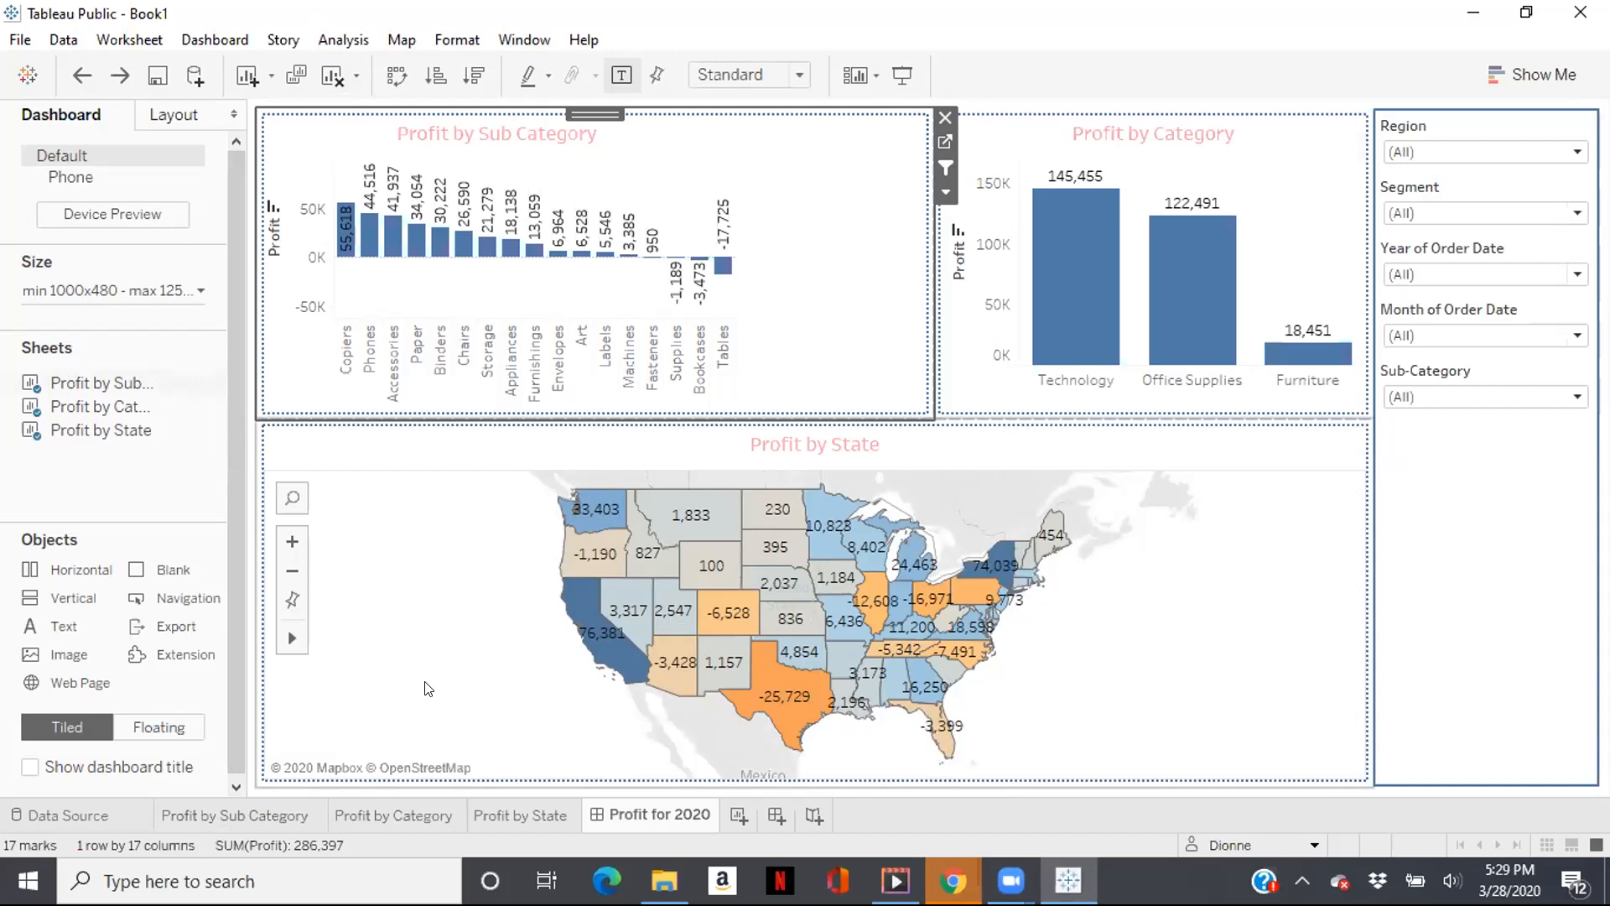
Open the Profit by Sub Category worksheet and look over its dimension and measure fields.
{"action": "left_click", "coordinate": [248, 826]}
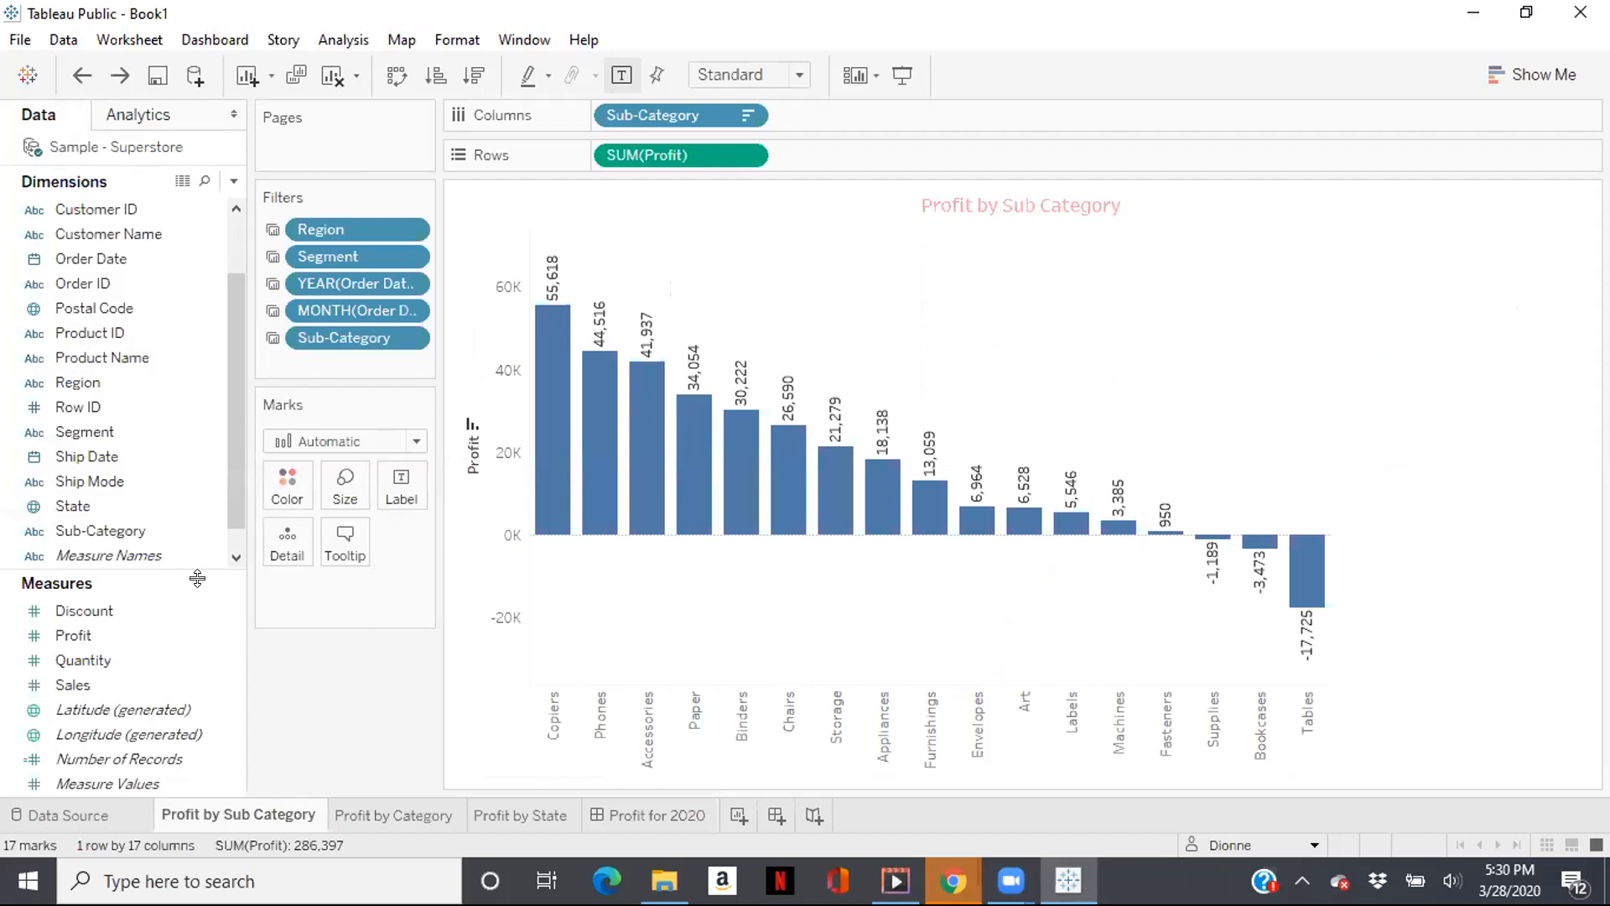
{"action": "left_click", "coordinate": [193, 482]}
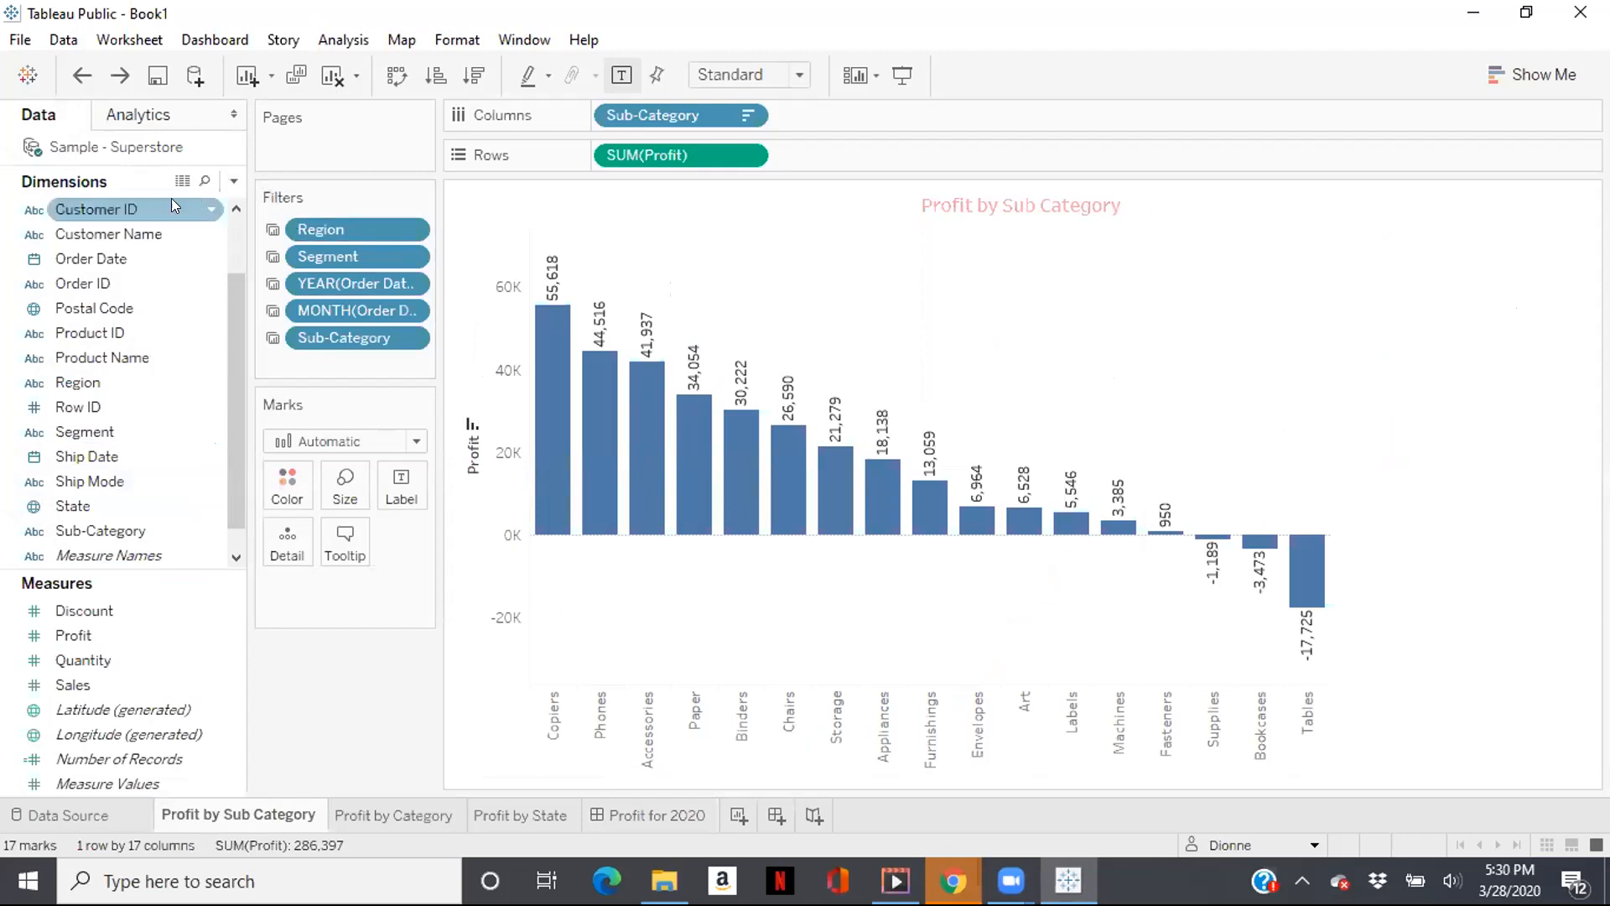
{"action": "left_click", "coordinate": [161, 235]}
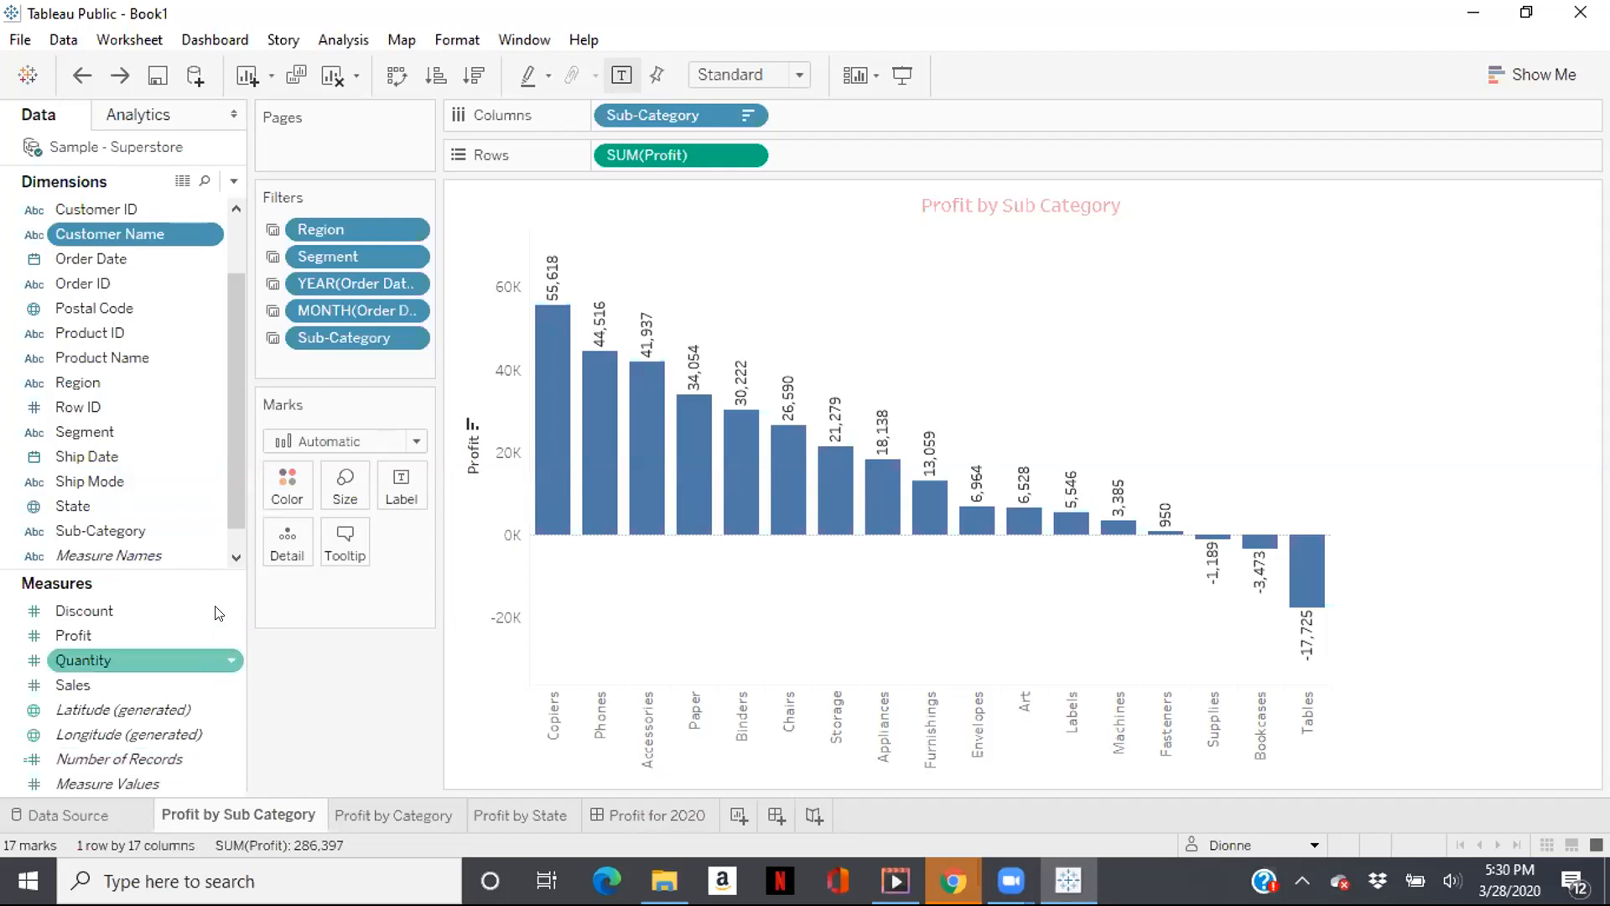
{"action": "left_click", "coordinate": [235, 784]}
{"action": "right_click", "coordinate": [235, 784]}
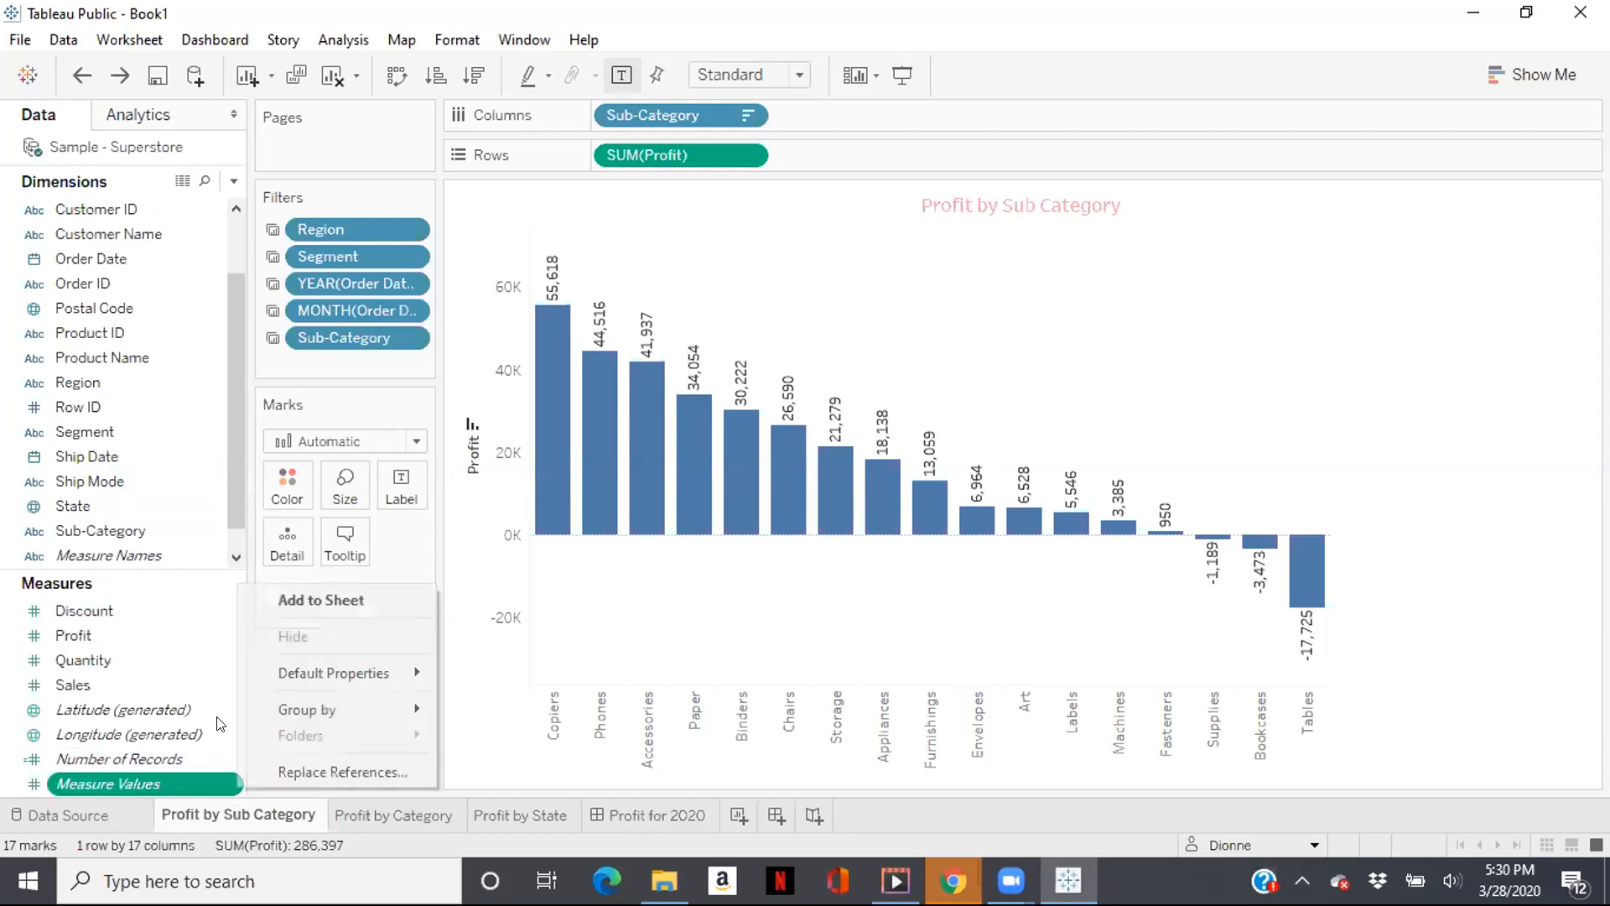
{"action": "left_click", "coordinate": [199, 647]}
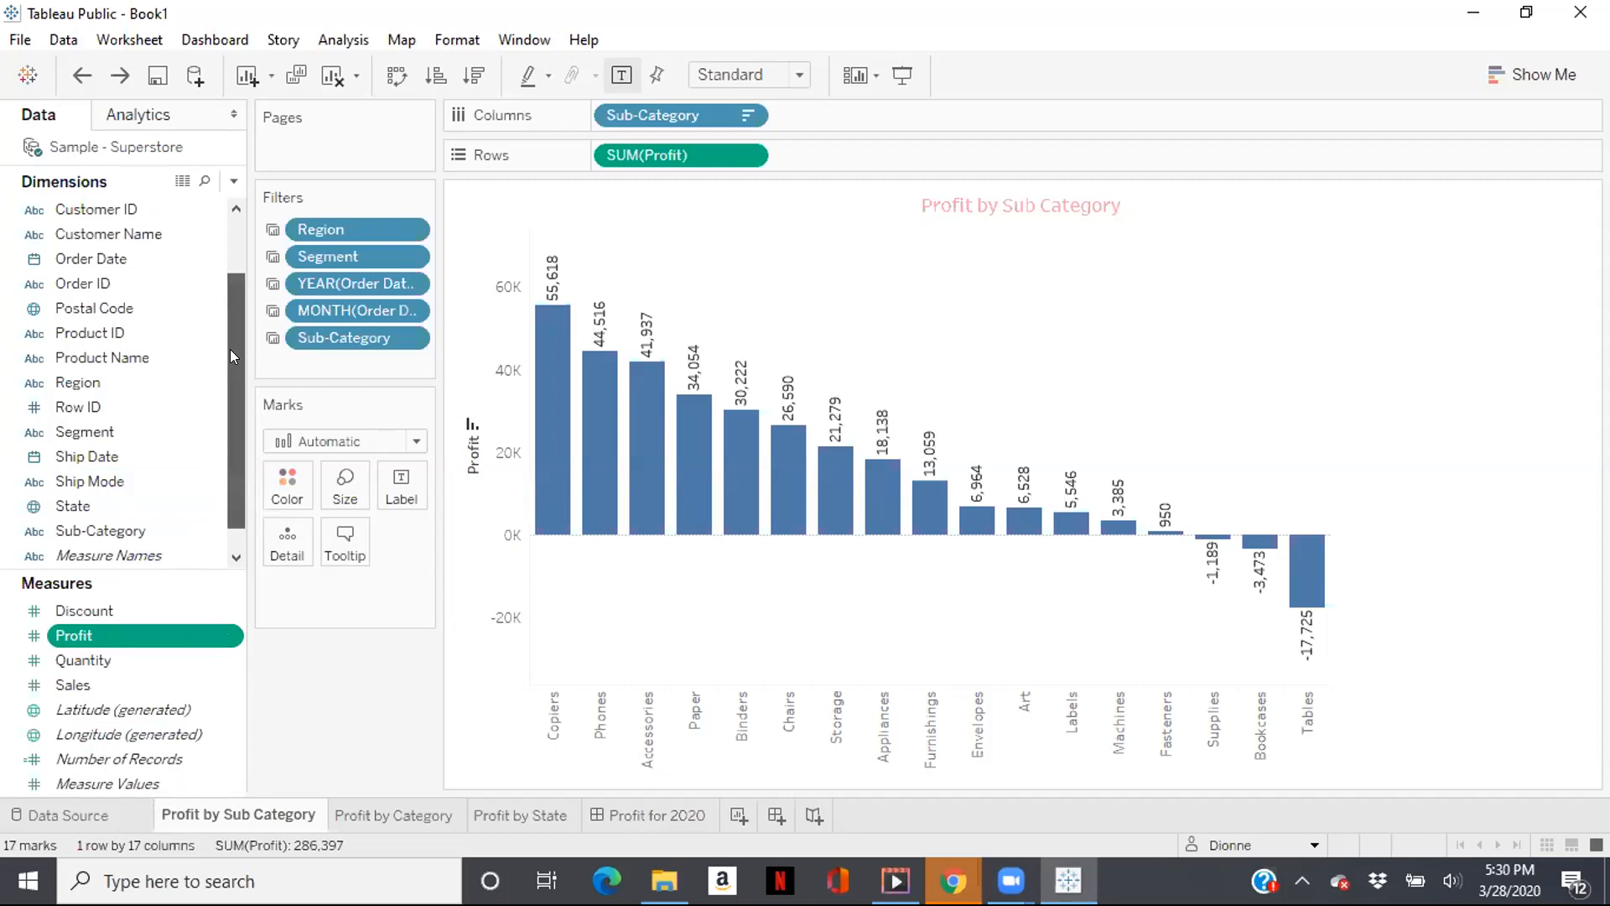
Create a new calculated field from the dimensions list and name it "Profit>0".
{"action": "scroll", "coordinate": [230, 349], "scroll_direction": "up", "scroll_amount": 1}
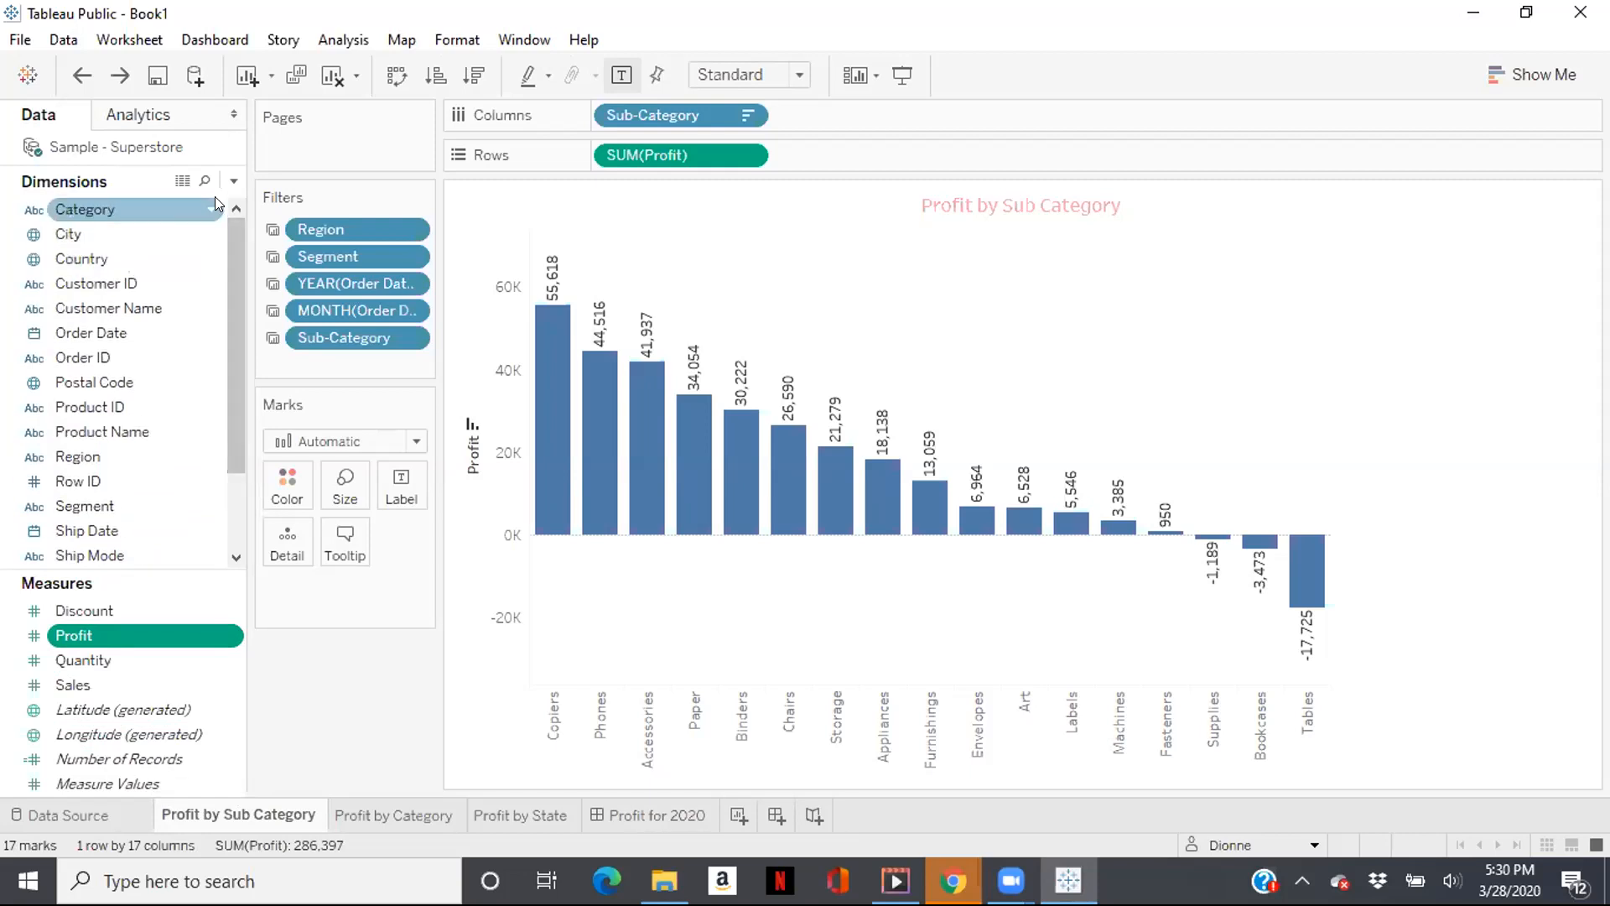
{"action": "left_click", "coordinate": [232, 183]}
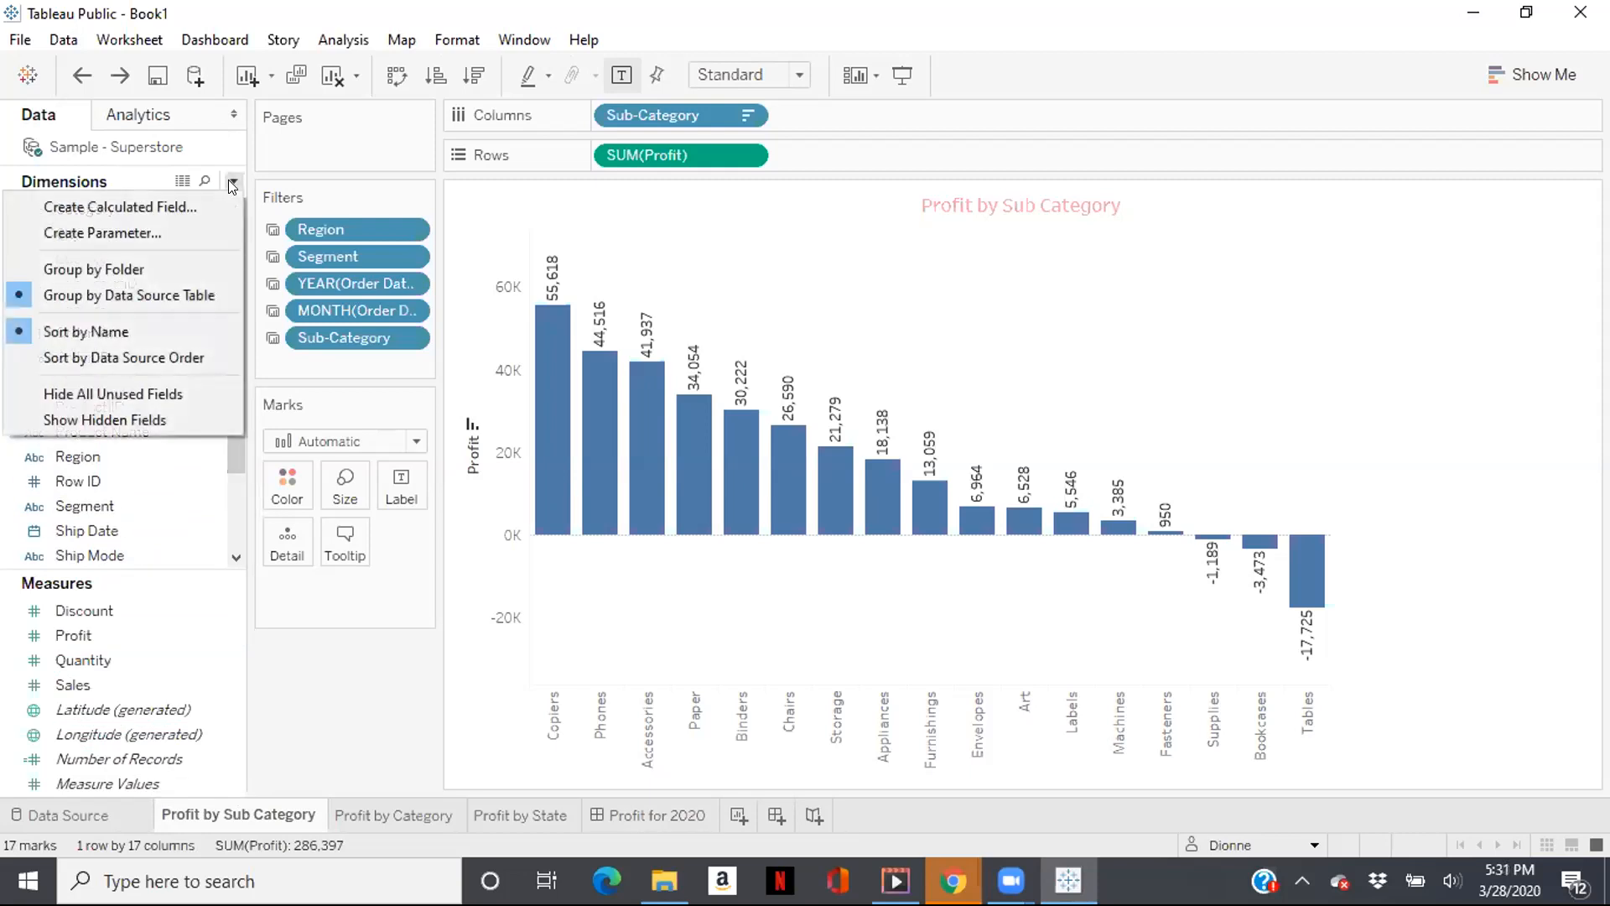
{"action": "left_click", "coordinate": [191, 205]}
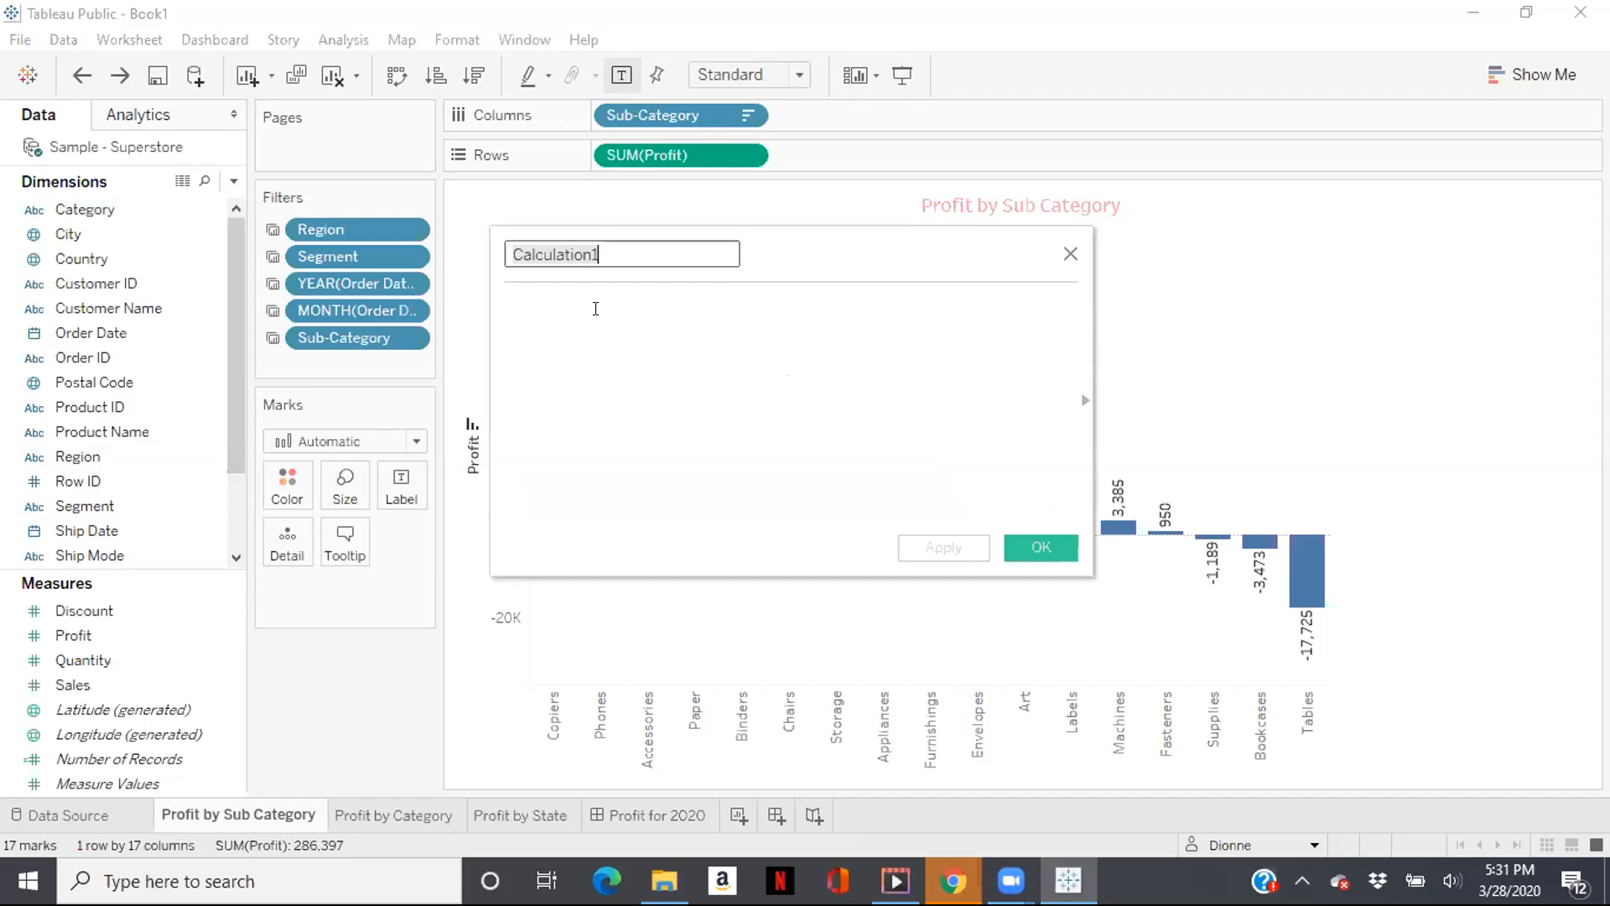
{"action": "left_click", "coordinate": [595, 308]}
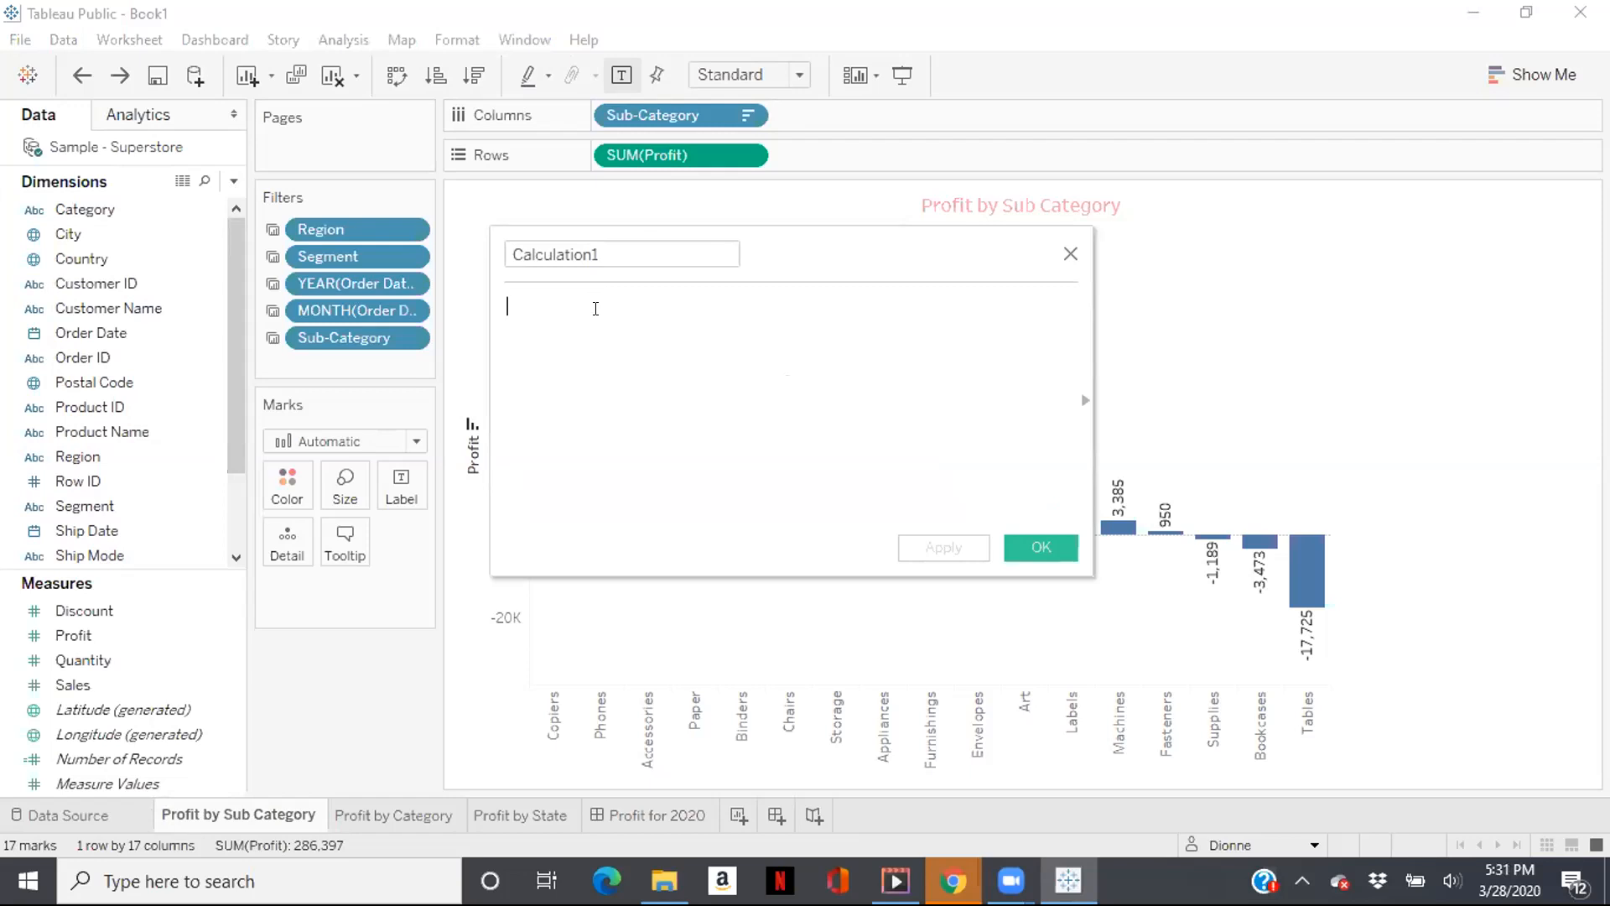
{"action": "left_click", "coordinate": [611, 252]}
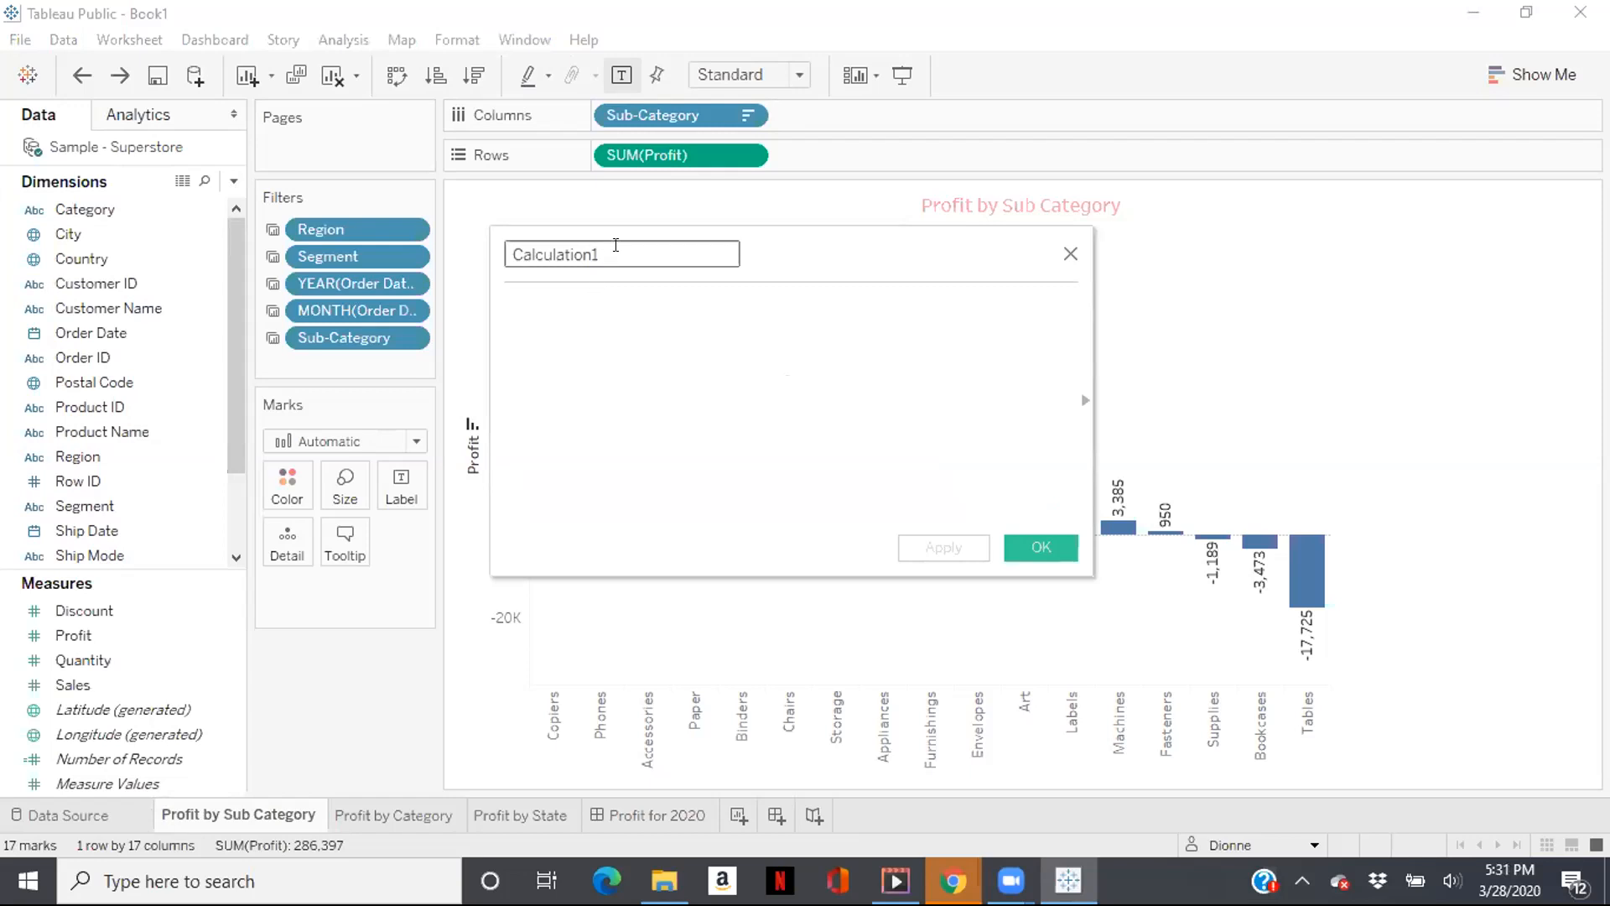
{"action": "key", "text": "BackSpace"}
{"action": "key", "text": "BackSpace"}
{"action": "key", "text": "BackSpace"}
{"action": "key", "text": "BackSpace"}
{"action": "key", "text": "BackSpace"}
{"action": "key", "text": "BackSpace"}
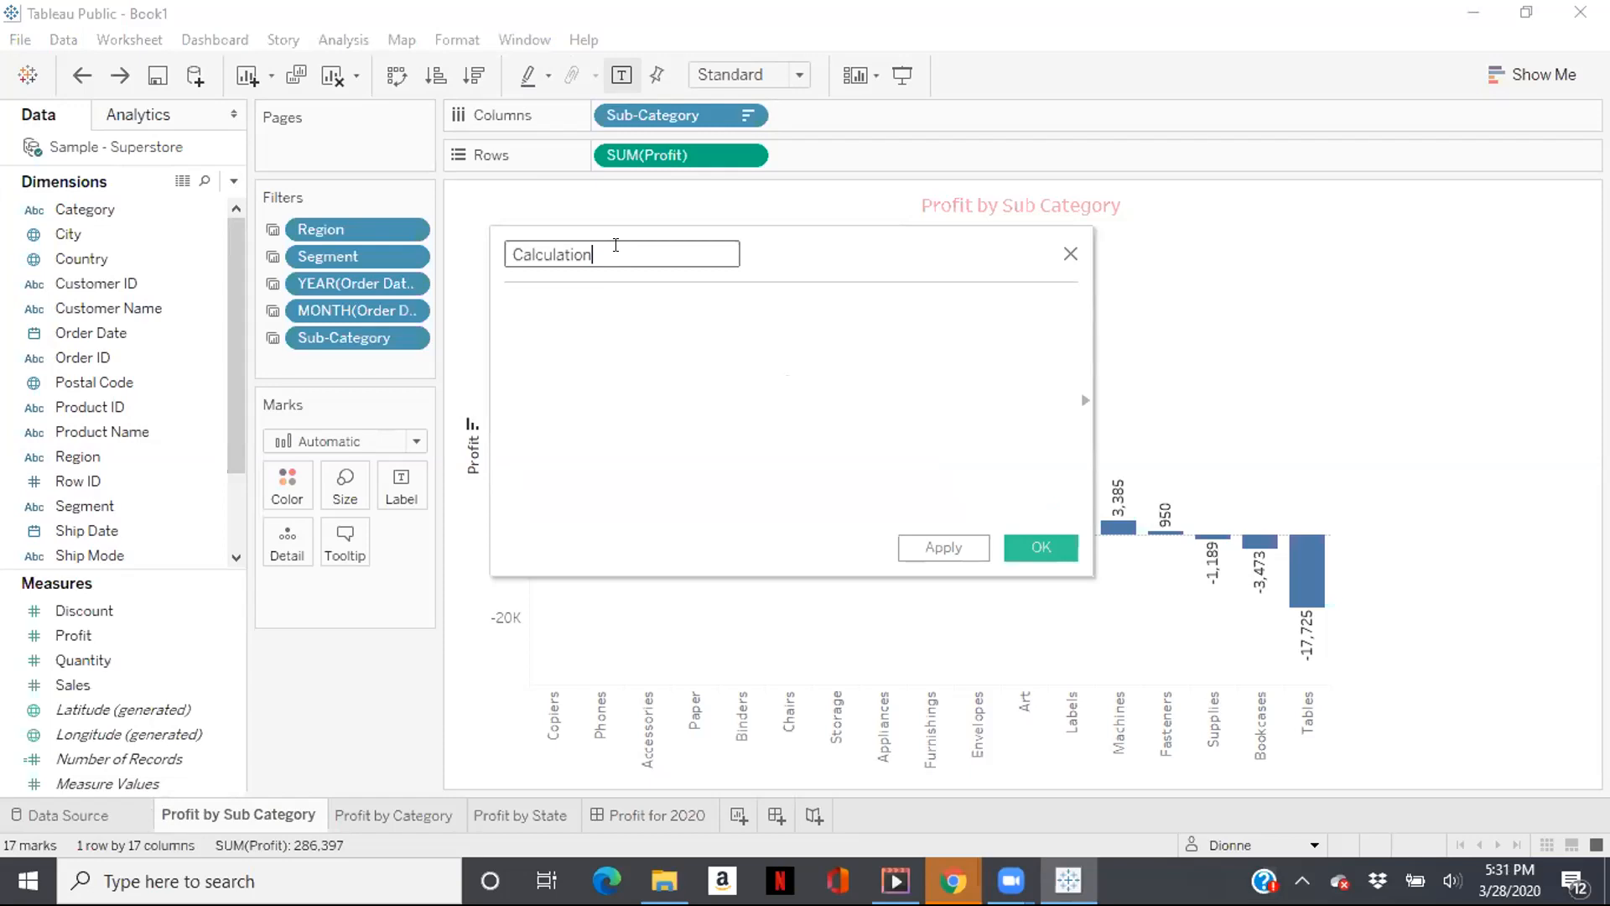
{"action": "key", "text": "BackSpace"}
{"action": "key", "text": "BackSpace"}
{"action": "key", "text": "BackSpace"}
{"action": "key", "text": "BackSpace"}
{"action": "key", "text": "BackSpace"}
{"action": "key", "text": "BackSpace"}
{"action": "type", "text": "Profit"}
{"action": "type", "text": ">0"}
Begin the Profit>0 formula with the SUM function applied to the Profit field, SUM([Profit]).
{"action": "left_click", "coordinate": [612, 295]}
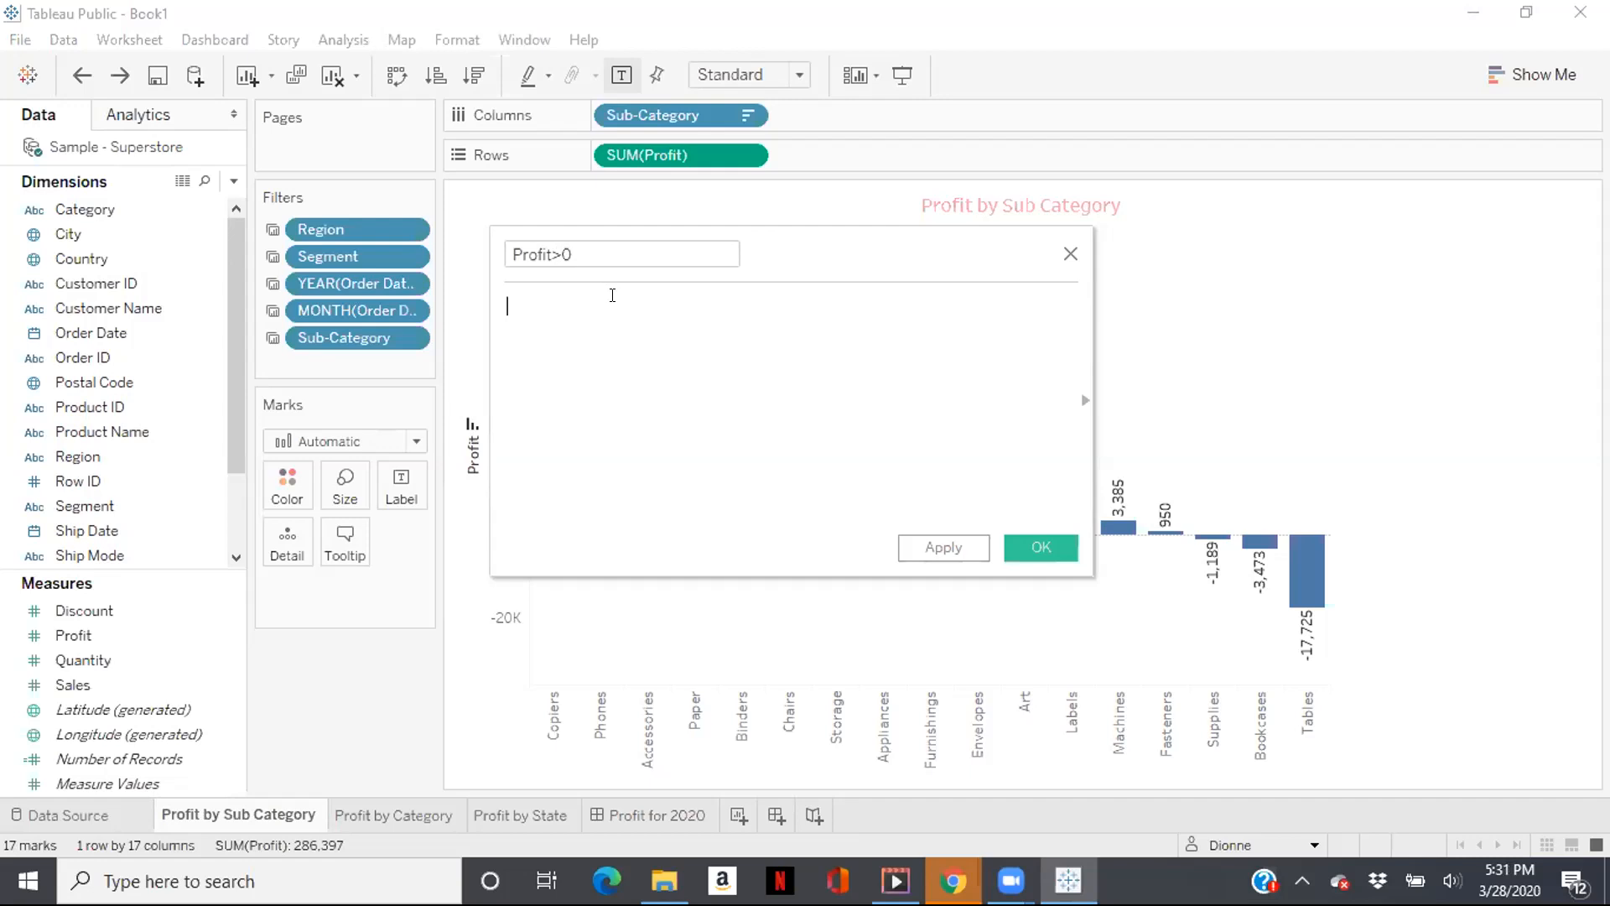
{"action": "type", "text": "s"}
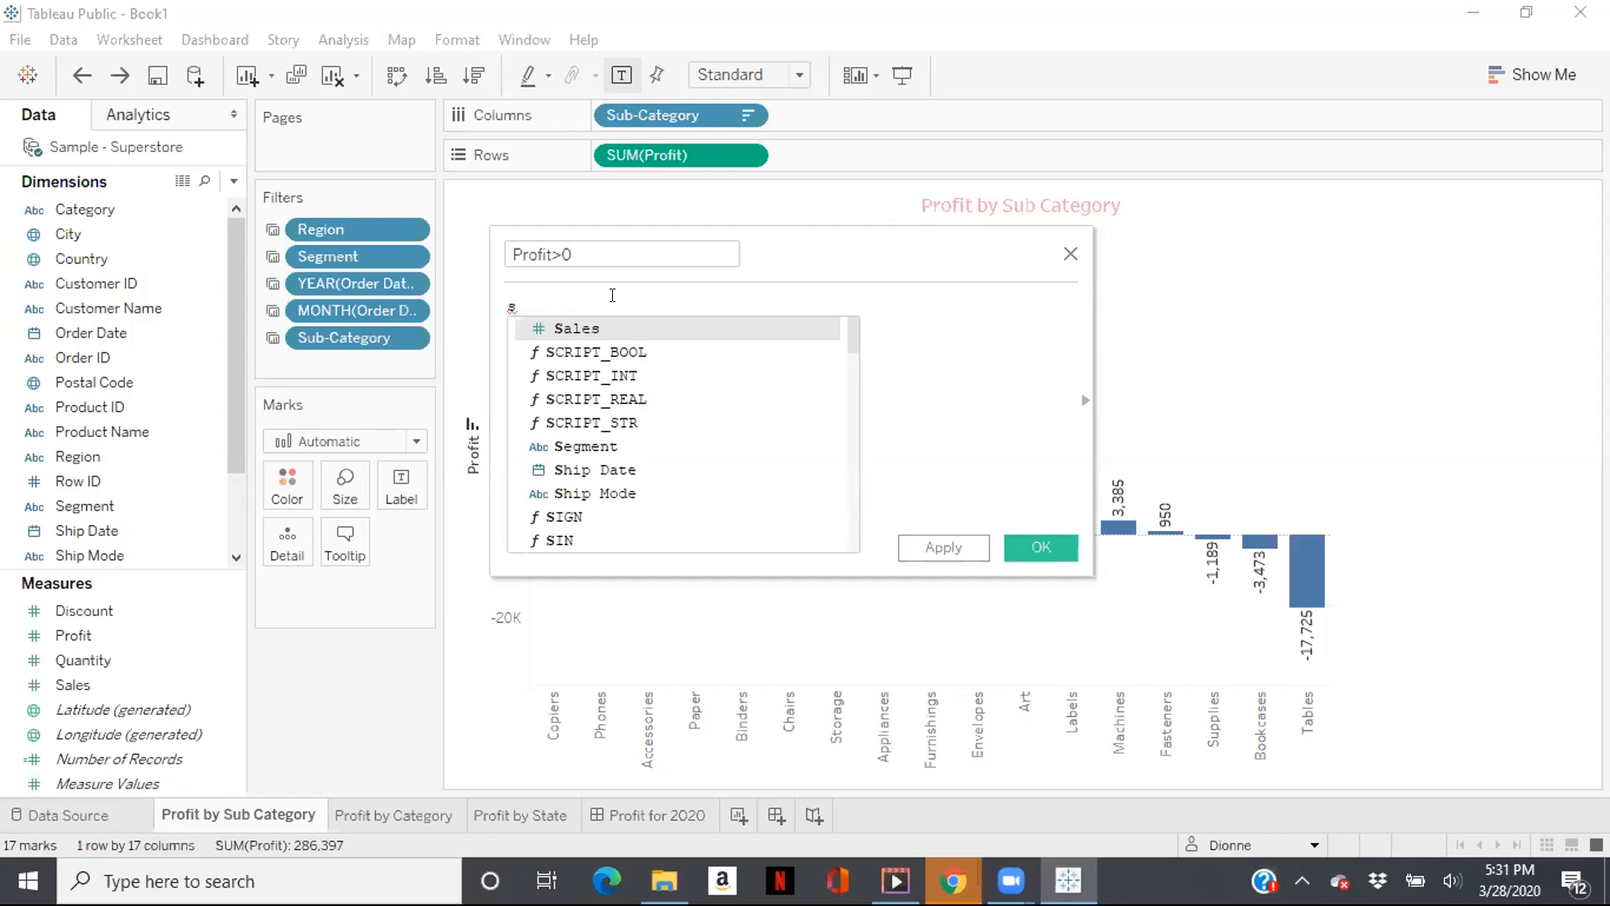
{"action": "type", "text": "um"}
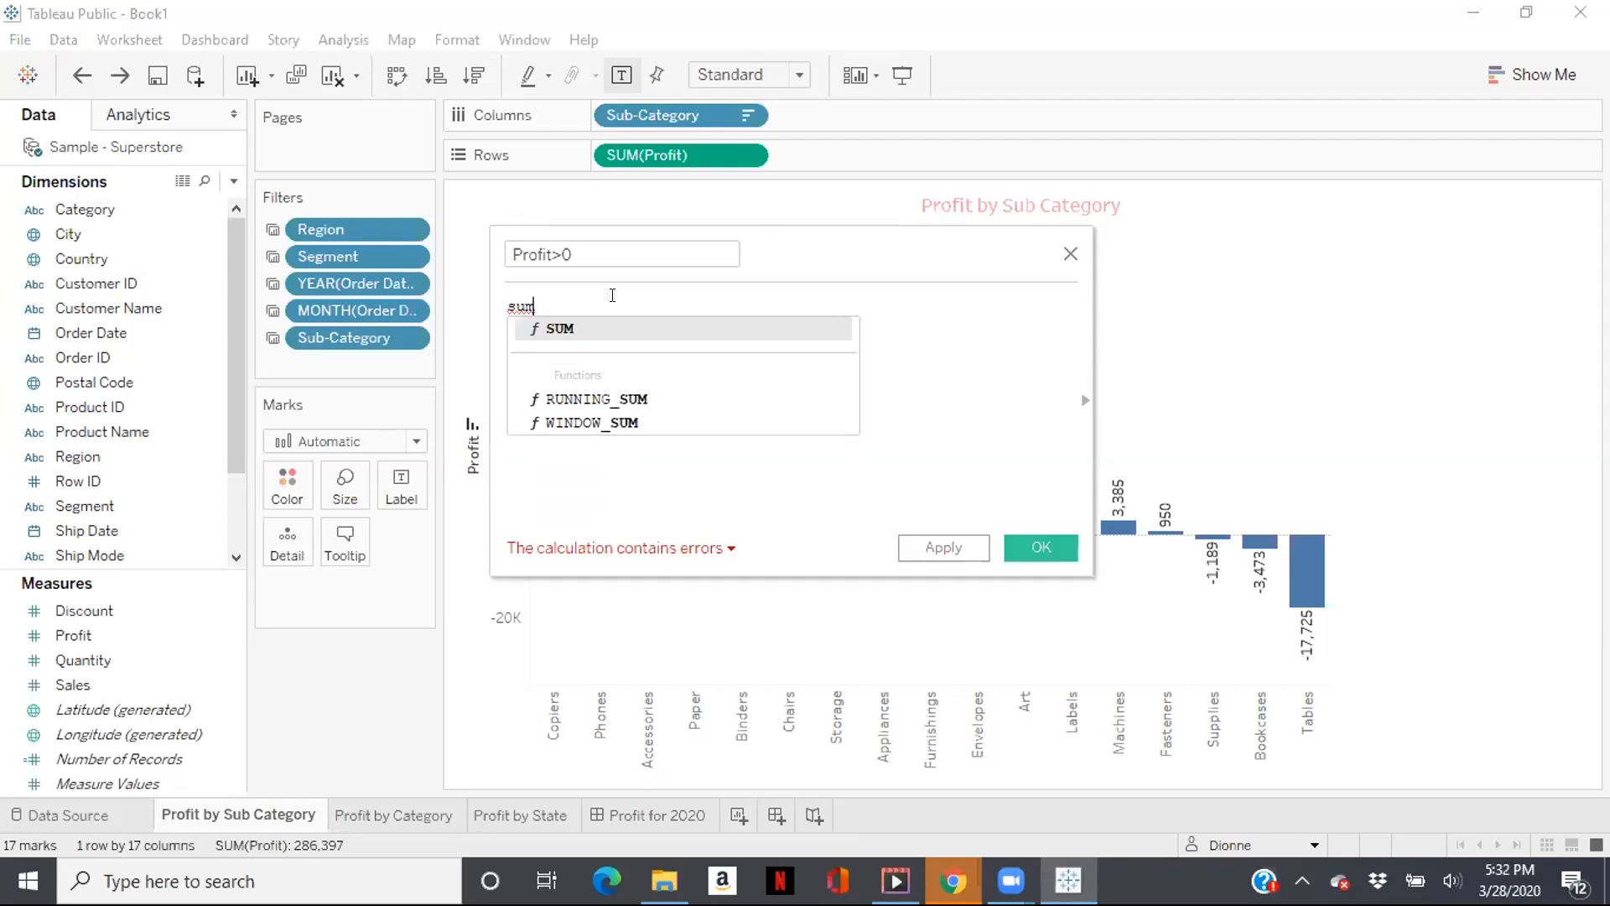
{"action": "left_click", "coordinate": [615, 327]}
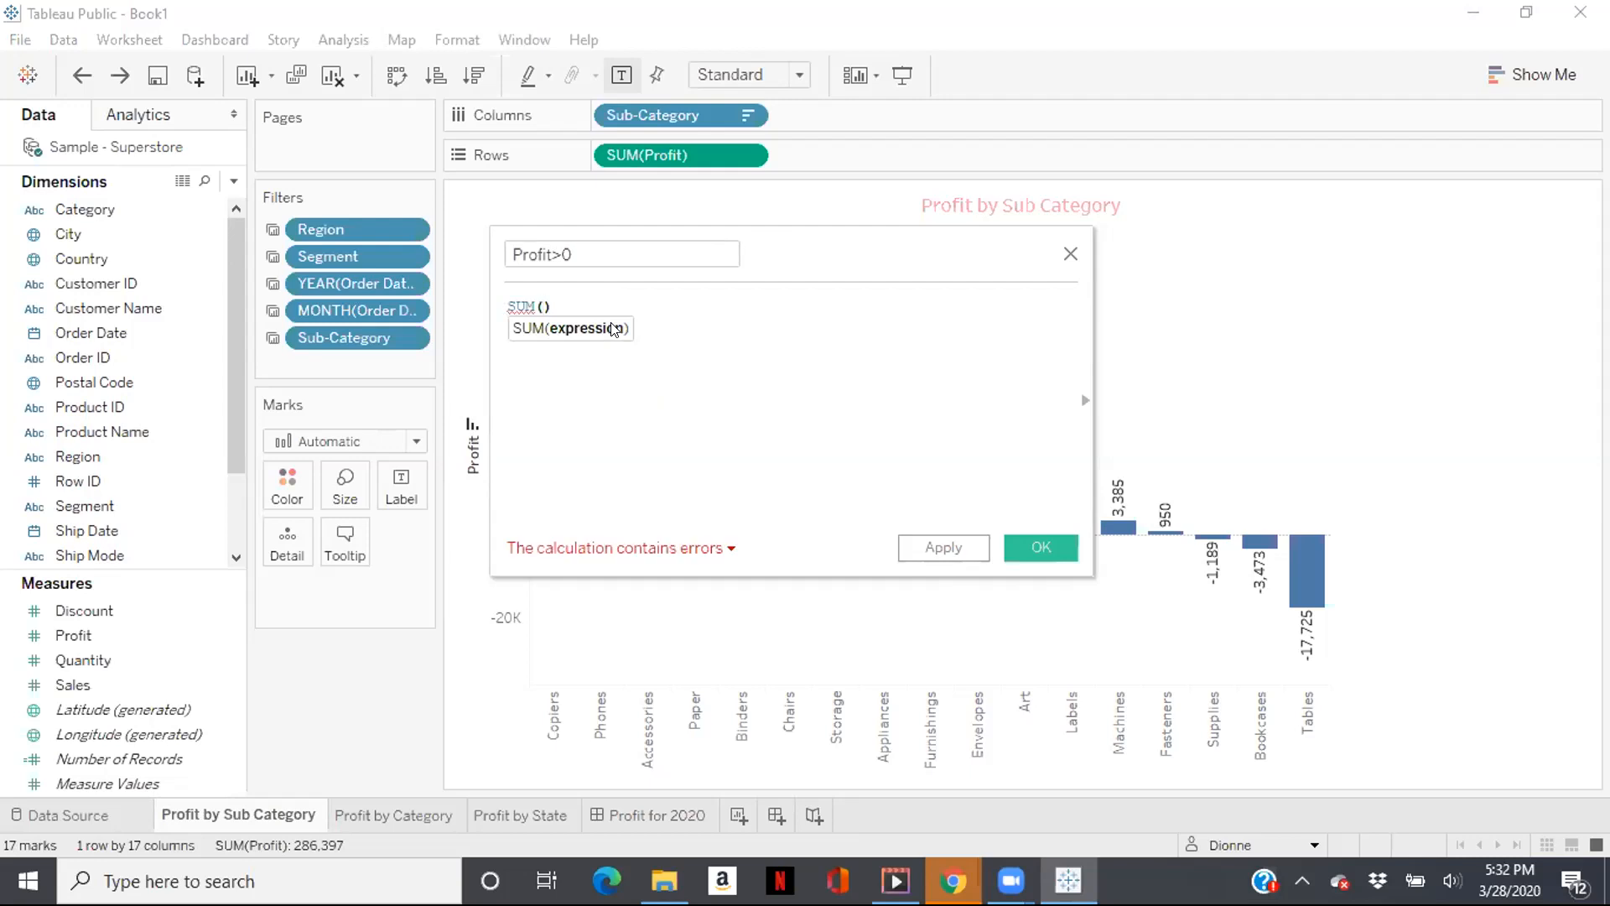
{"action": "type", "text": "p"}
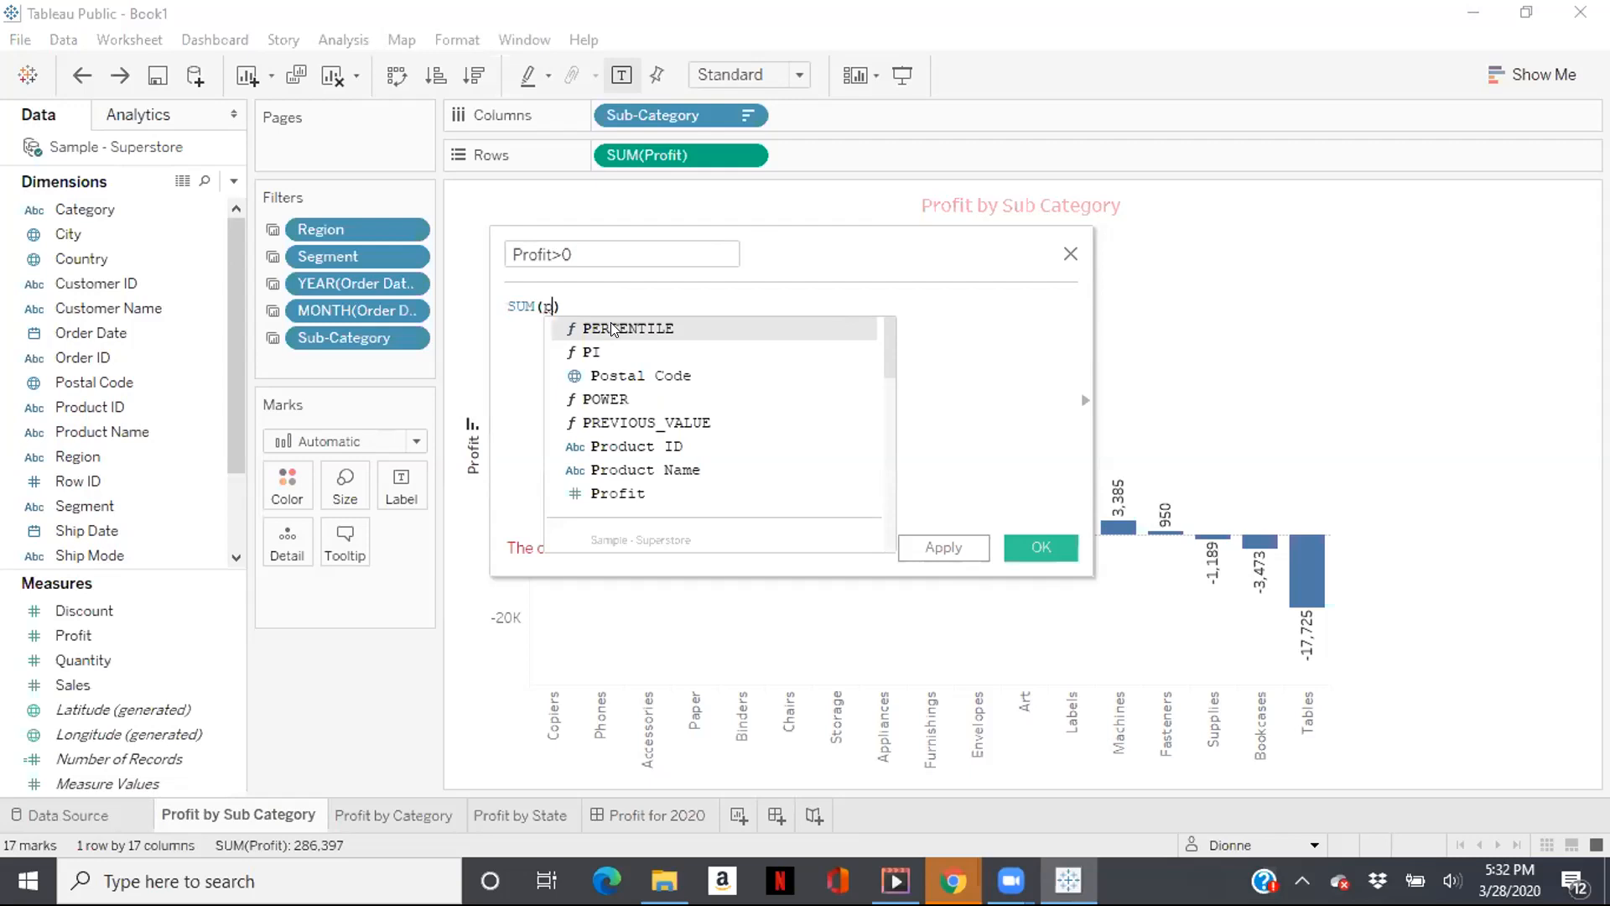
{"action": "type", "text": "rofit"}
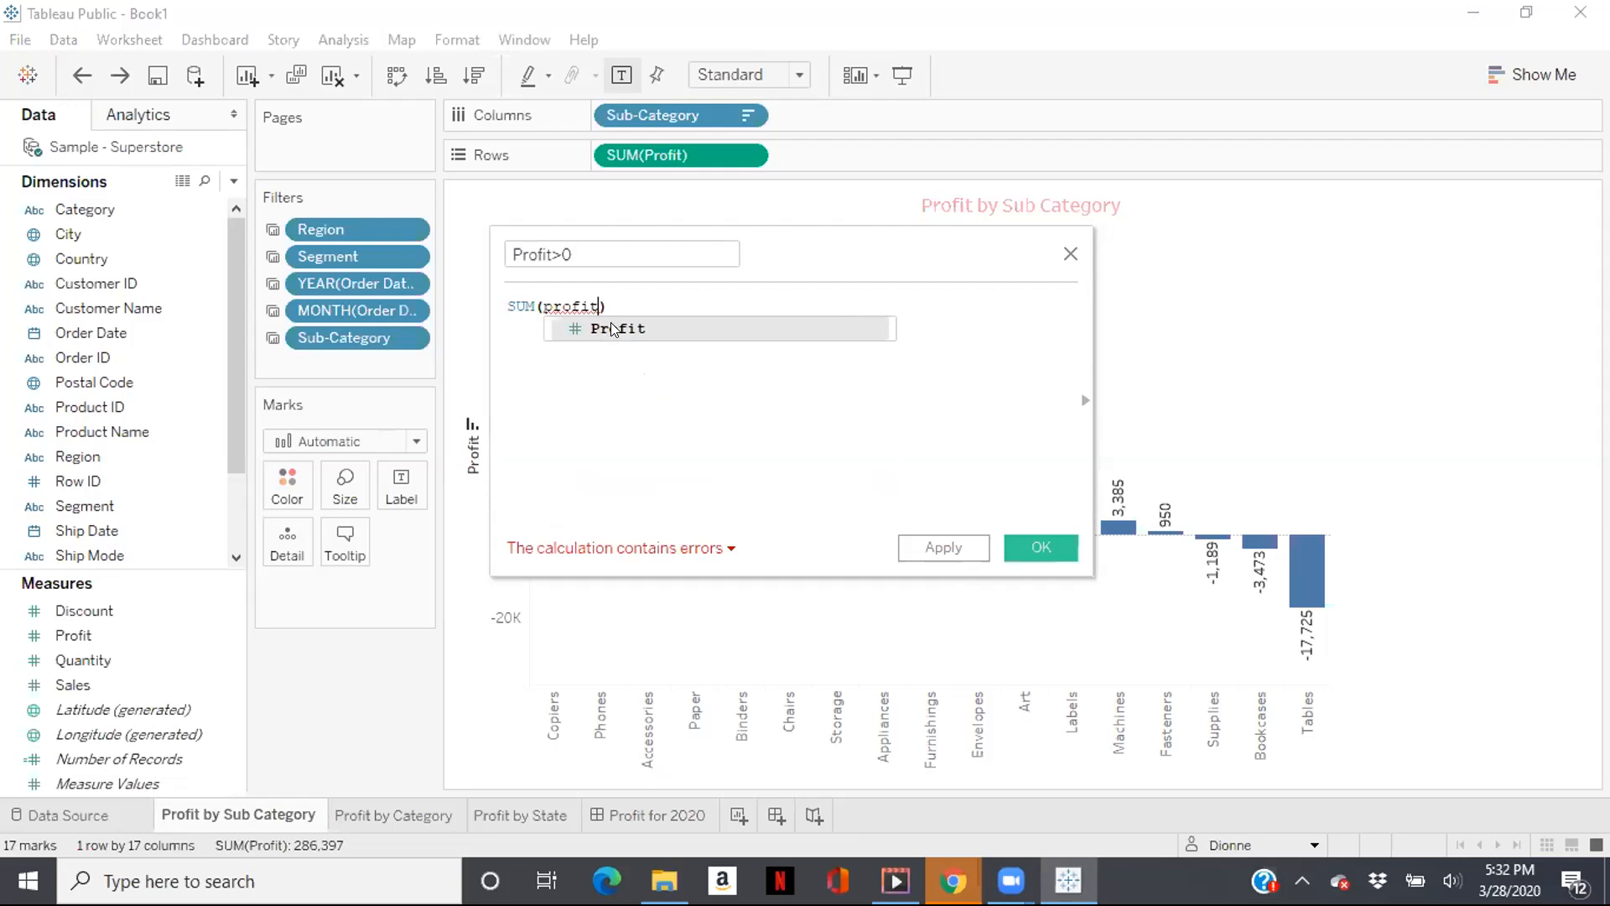
{"action": "type", "text": ">"}
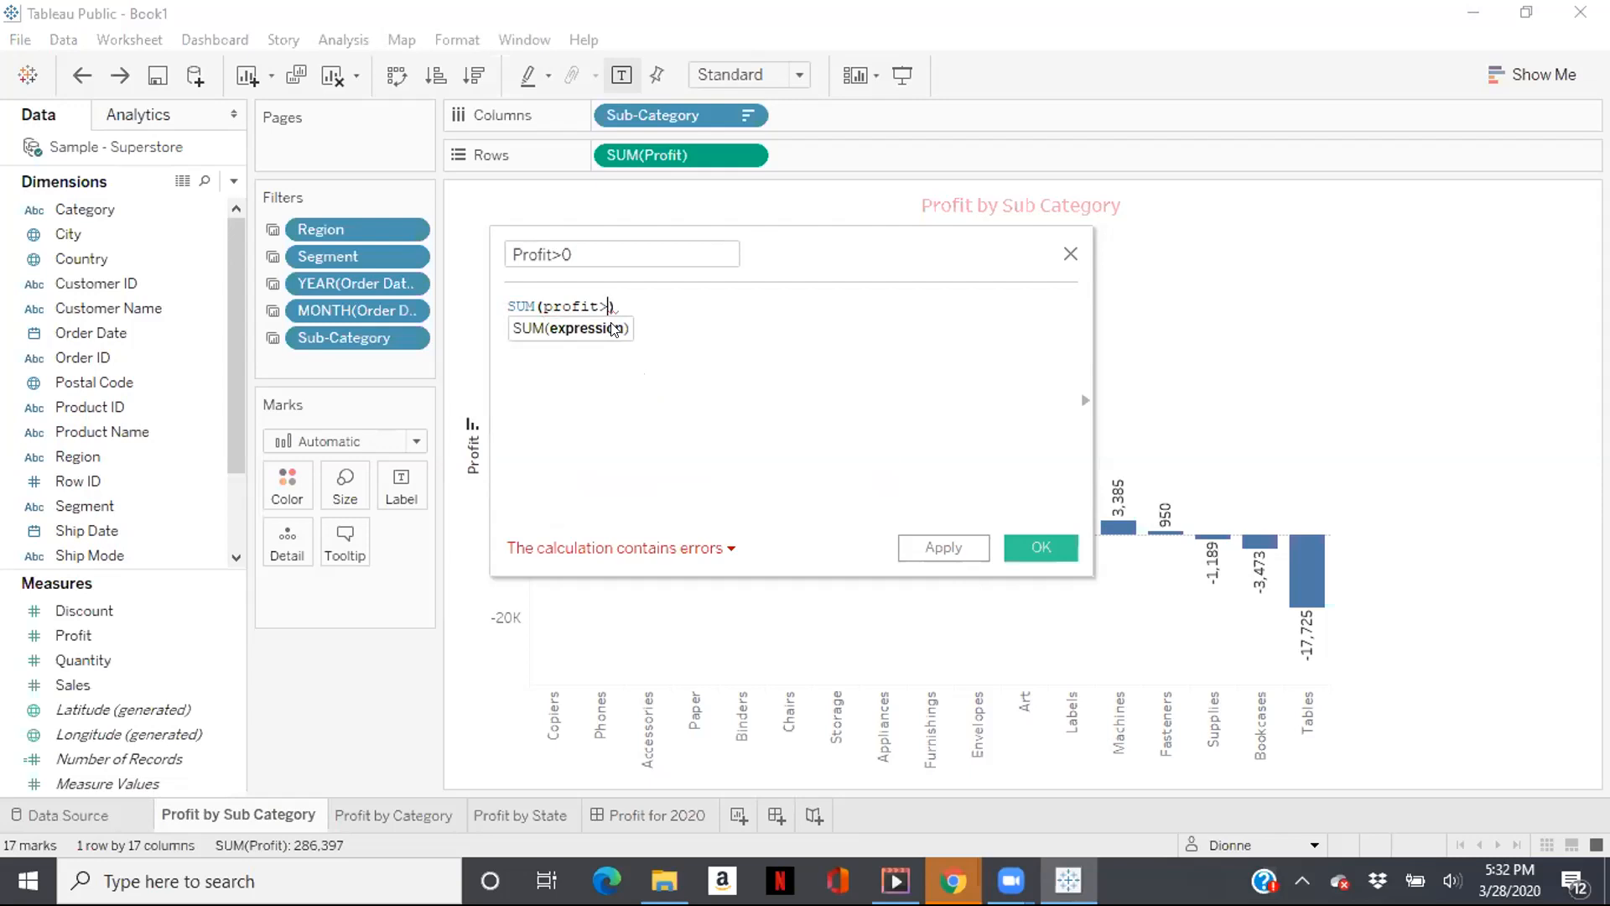
{"action": "key", "text": "BackSpace"}
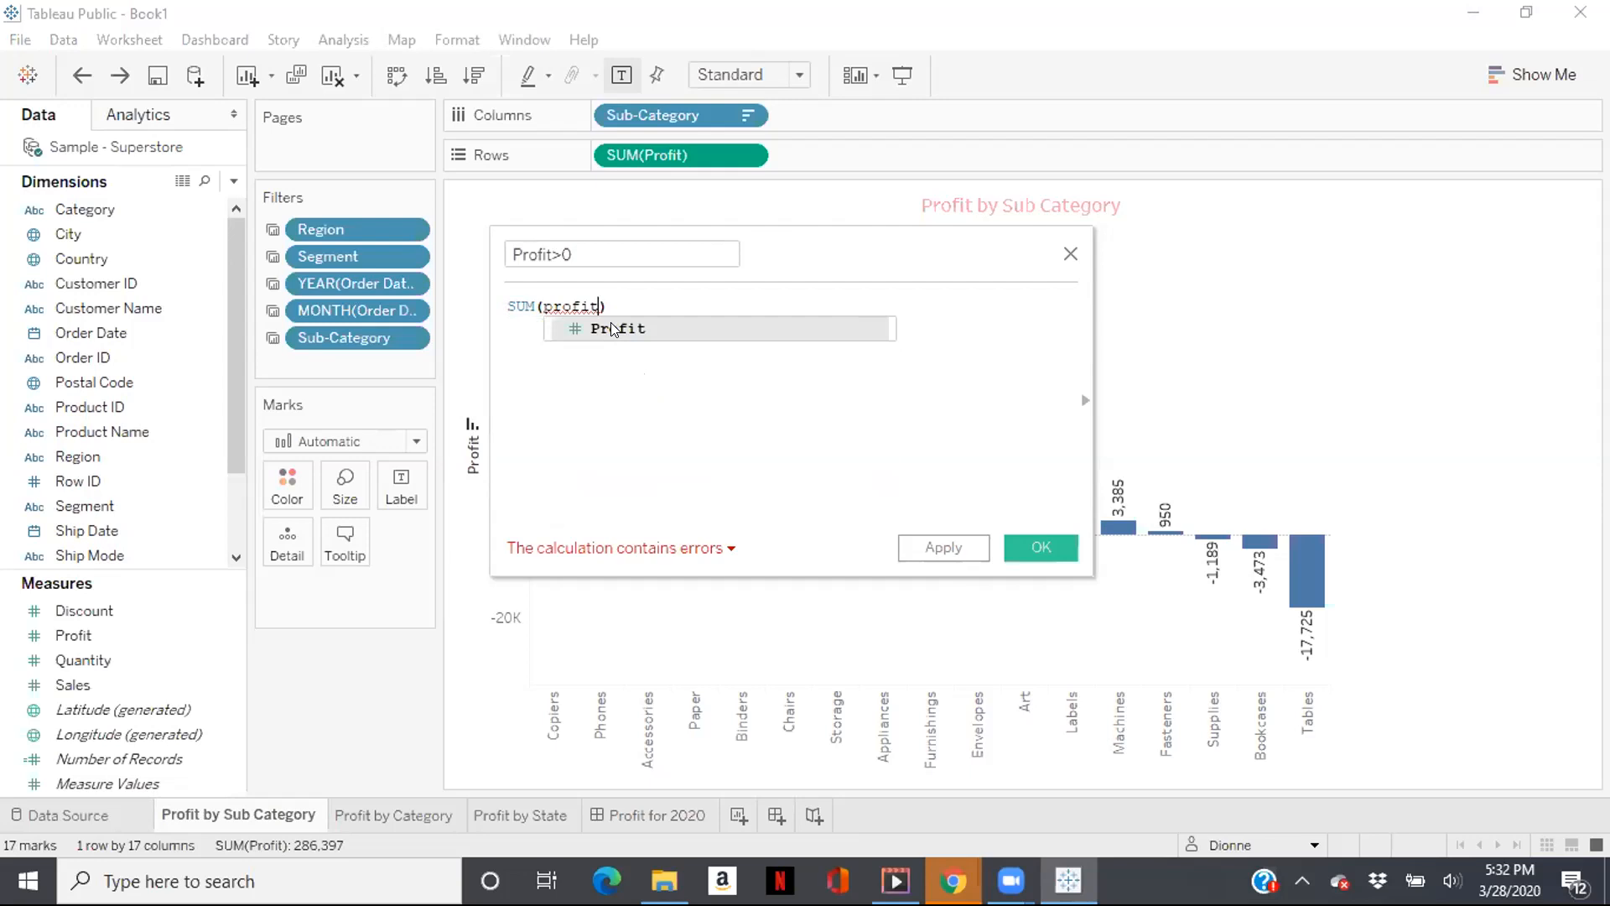
{"action": "double_click", "coordinate": [612, 327]}
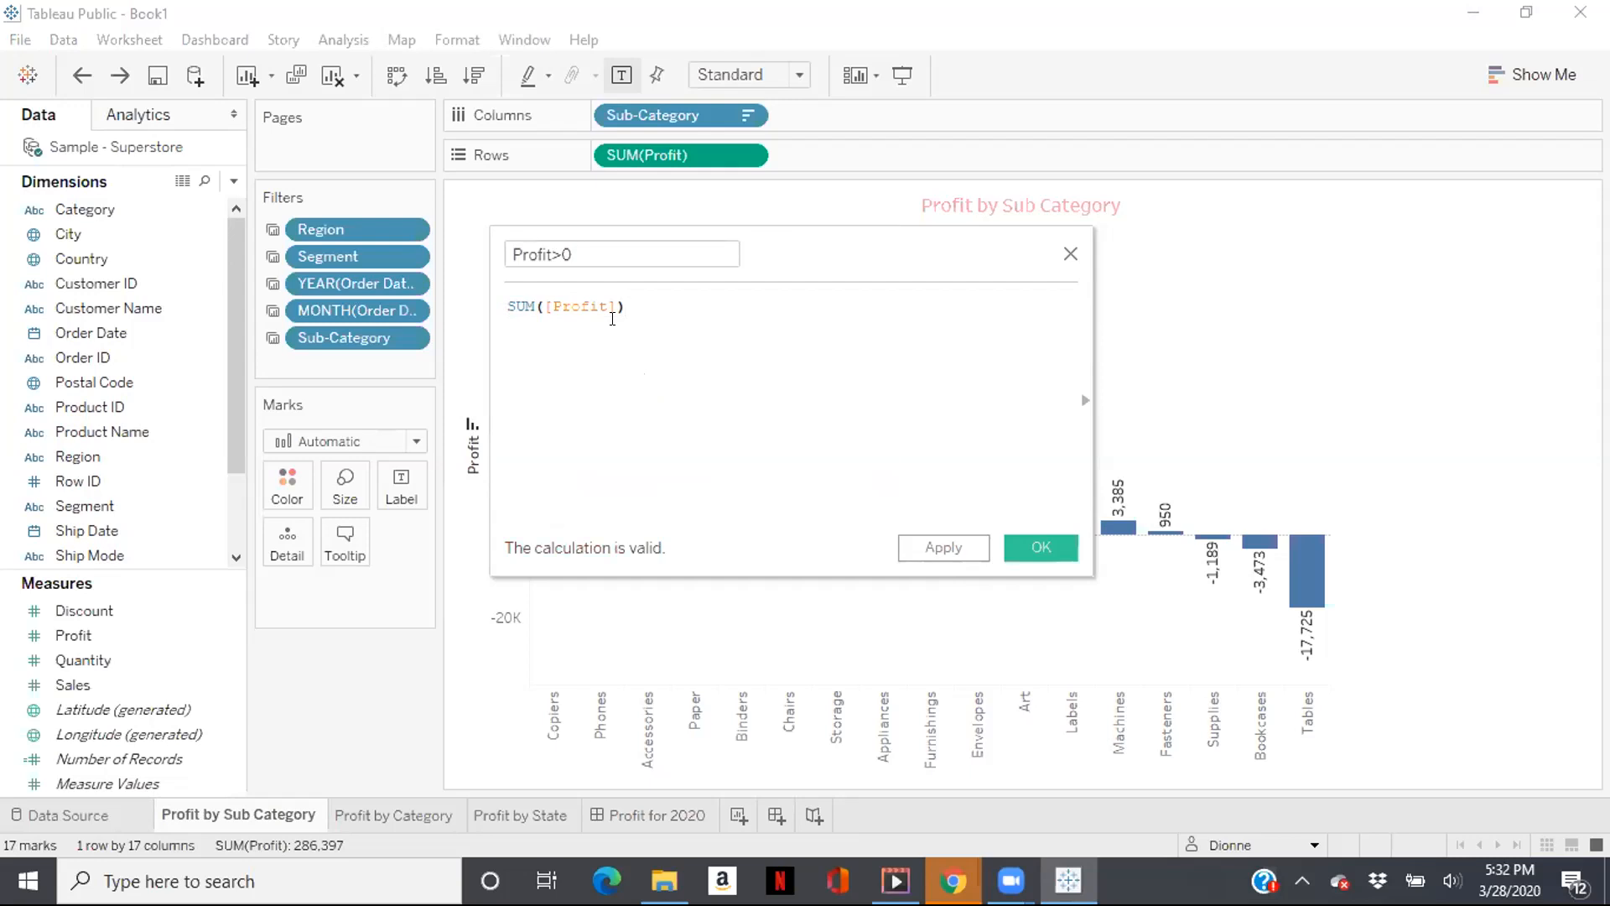
Complete the formula with the comparison >=0 and save the calculated field.
{"action": "type", "text": ">"}
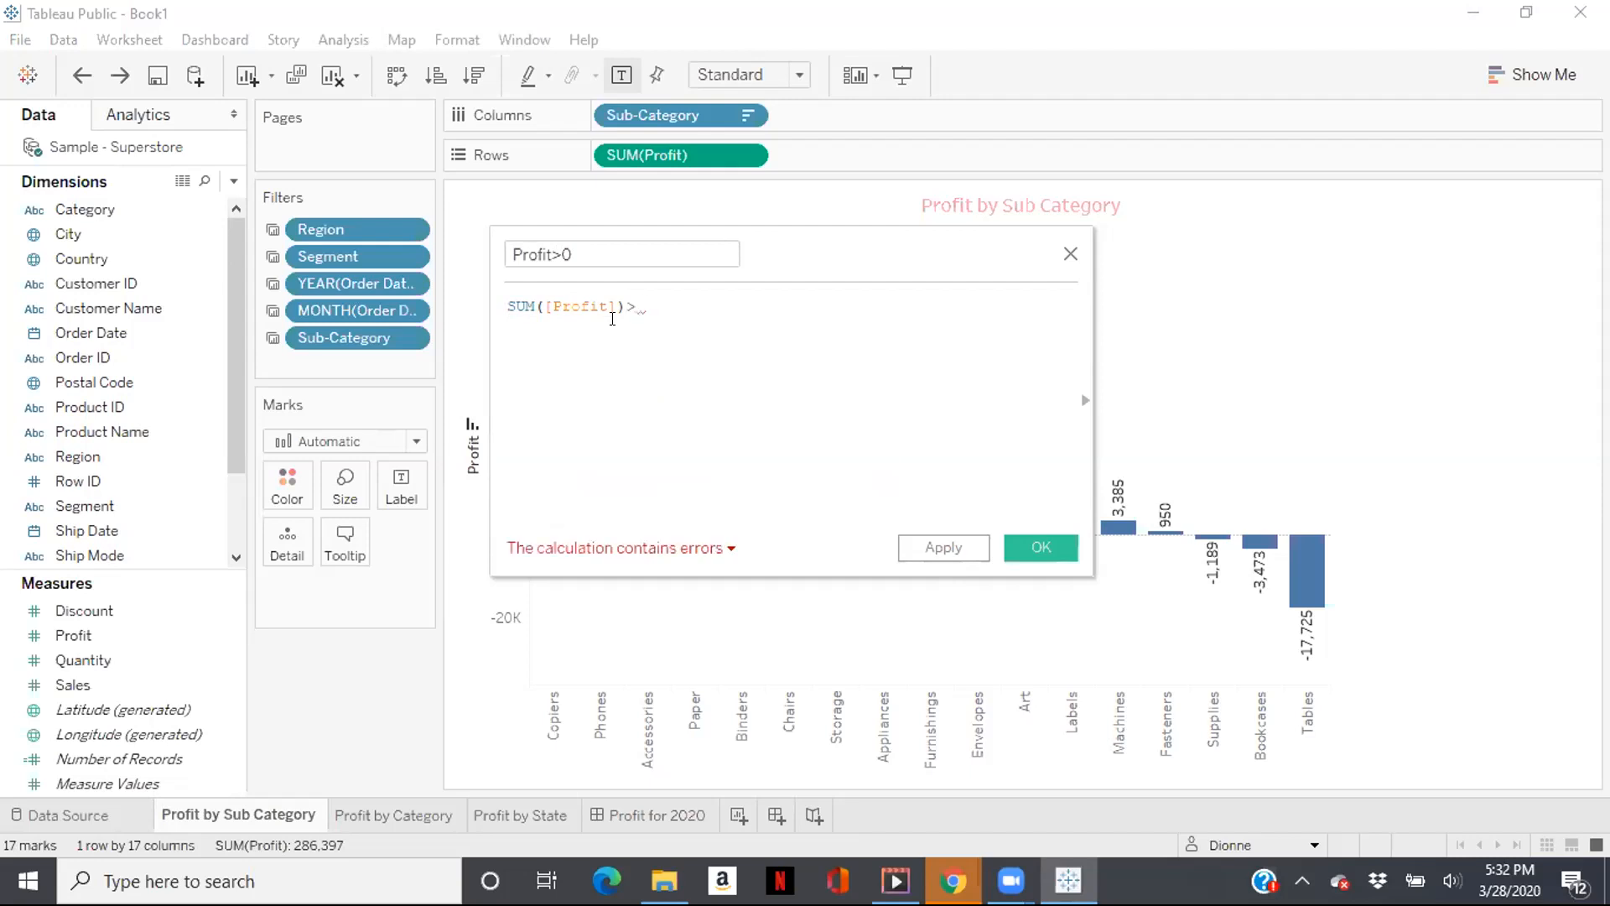
{"action": "key", "text": "BackSpace"}
{"action": "type", "text": "="}
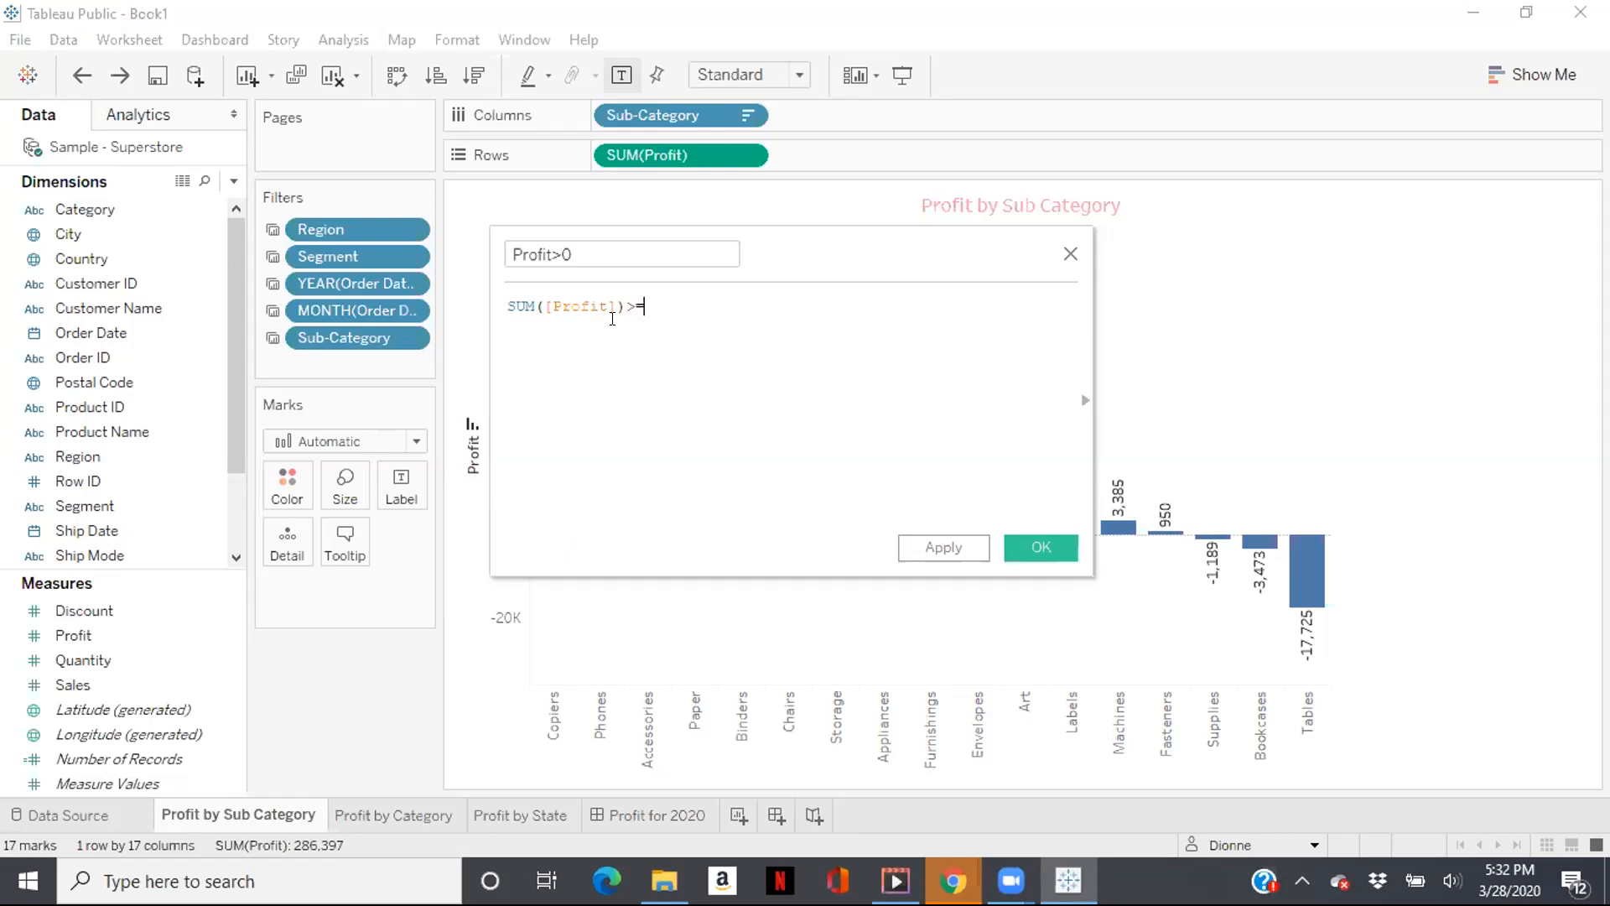
{"action": "type", "text": "0"}
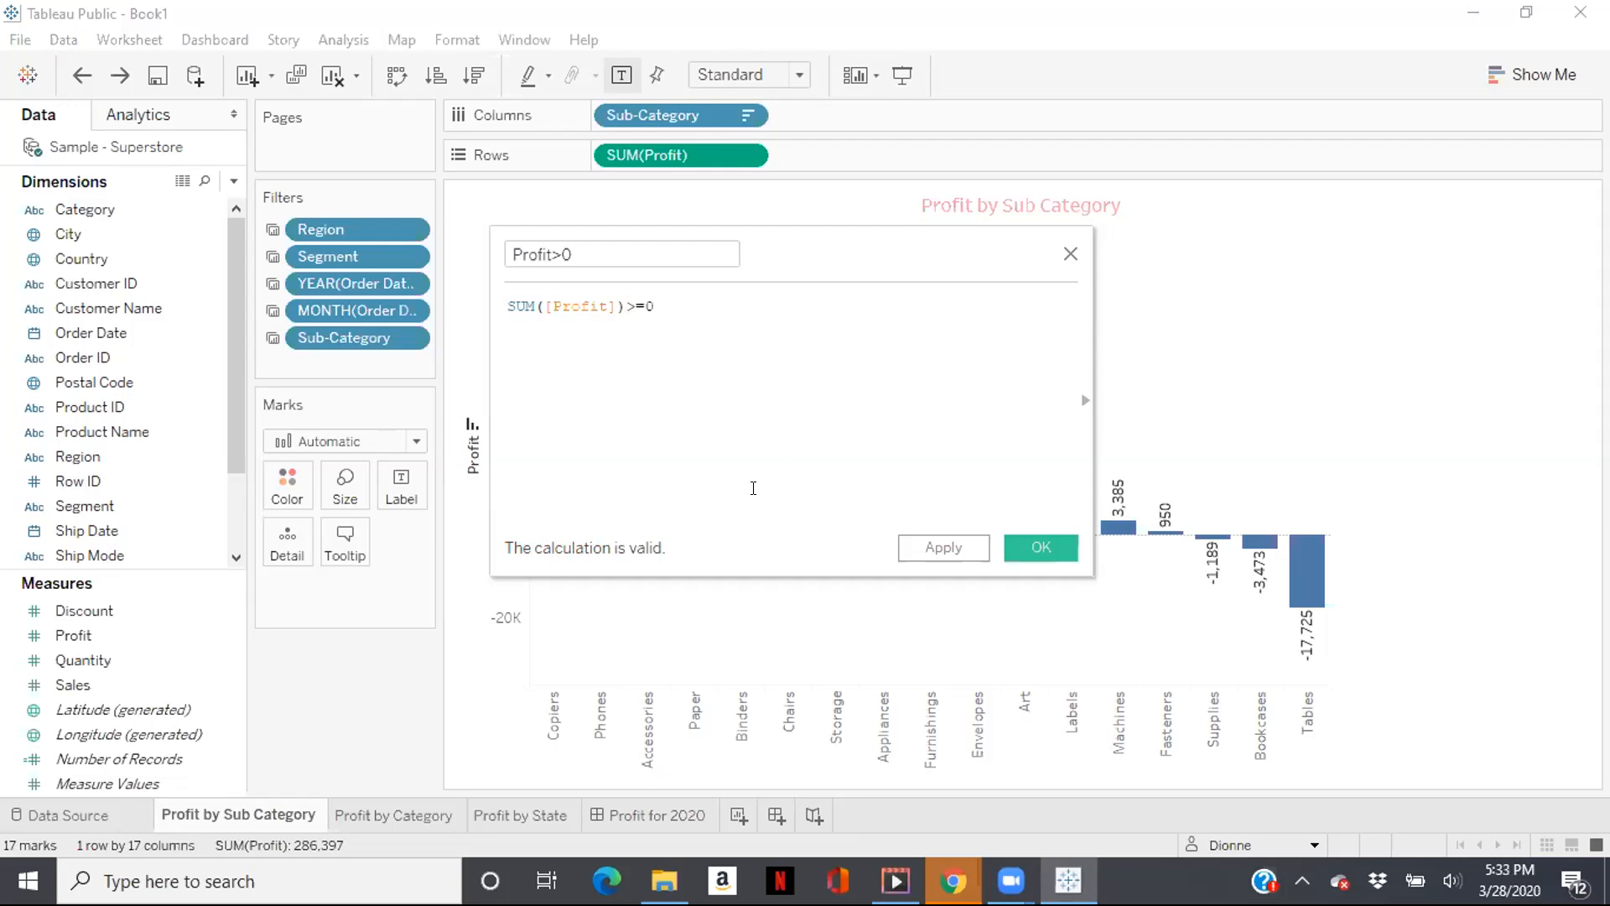
{"action": "left_click", "coordinate": [1025, 546]}
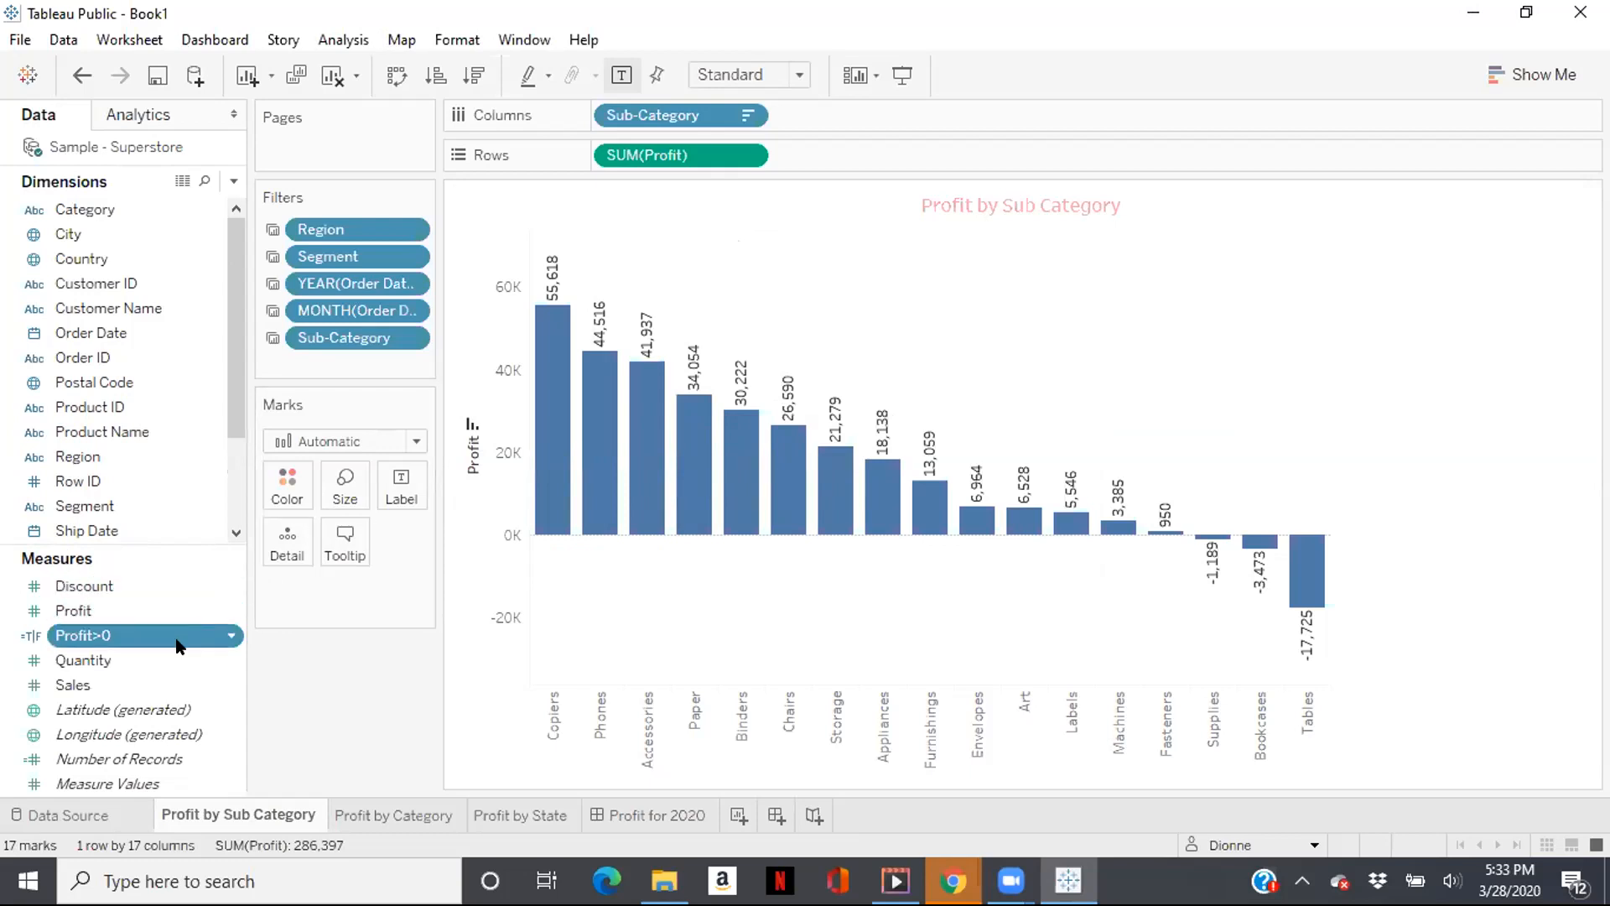
Color the sub-category profit bars by the Profit>0 field, assigning red to False and green to True.
{"action": "left_click_drag", "start_coordinate": [179, 634], "coordinate": [287, 478]}
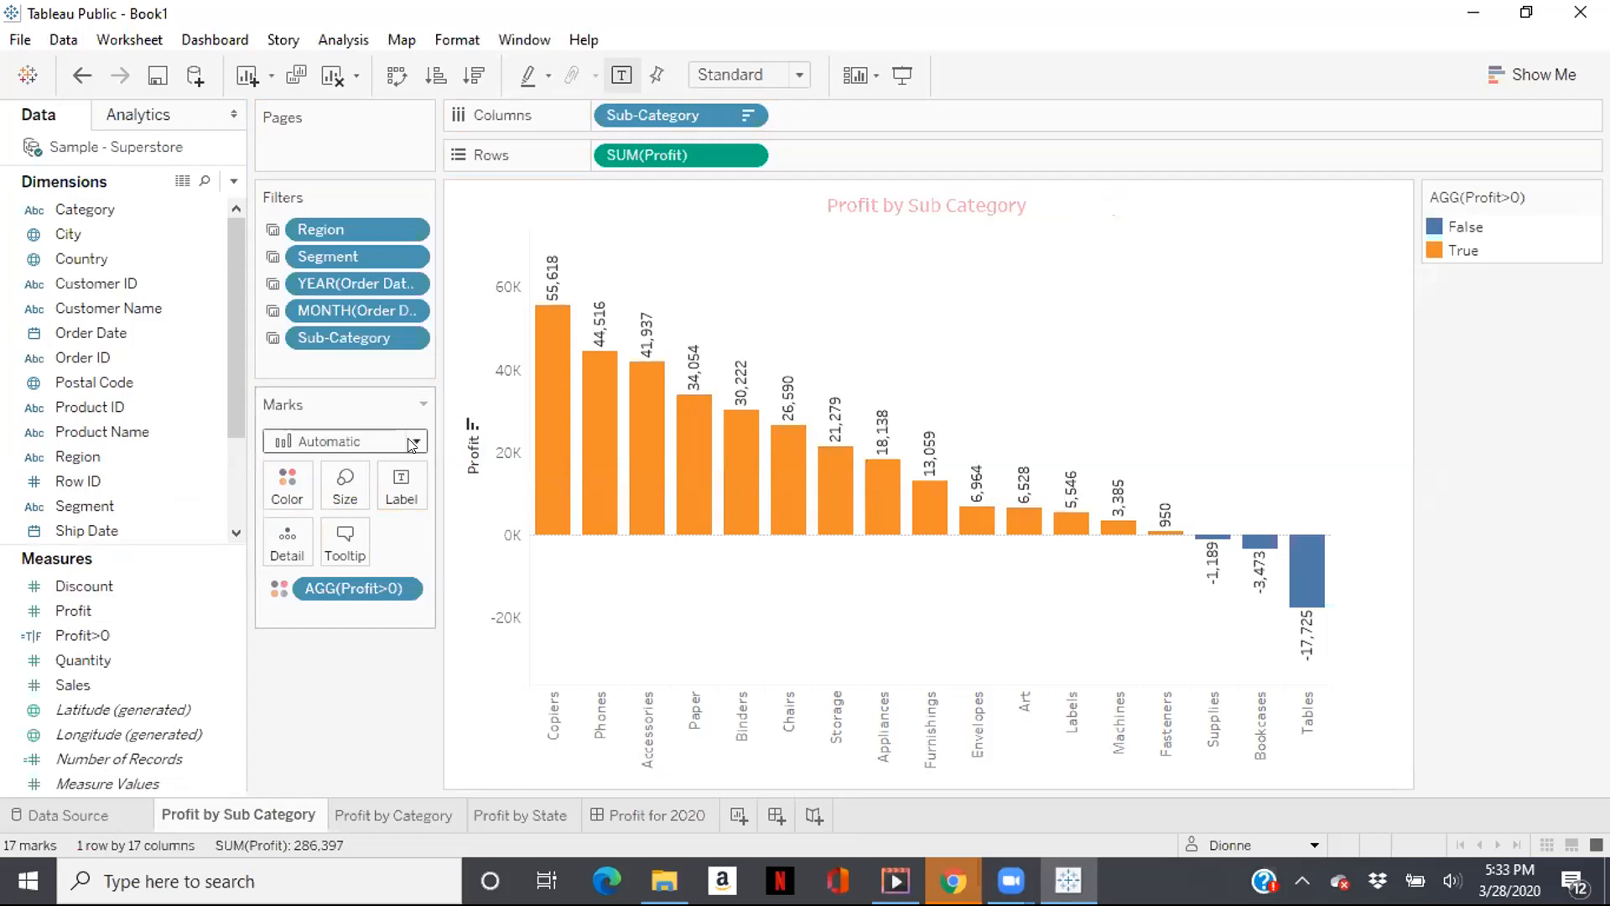
{"action": "left_click", "coordinate": [304, 478]}
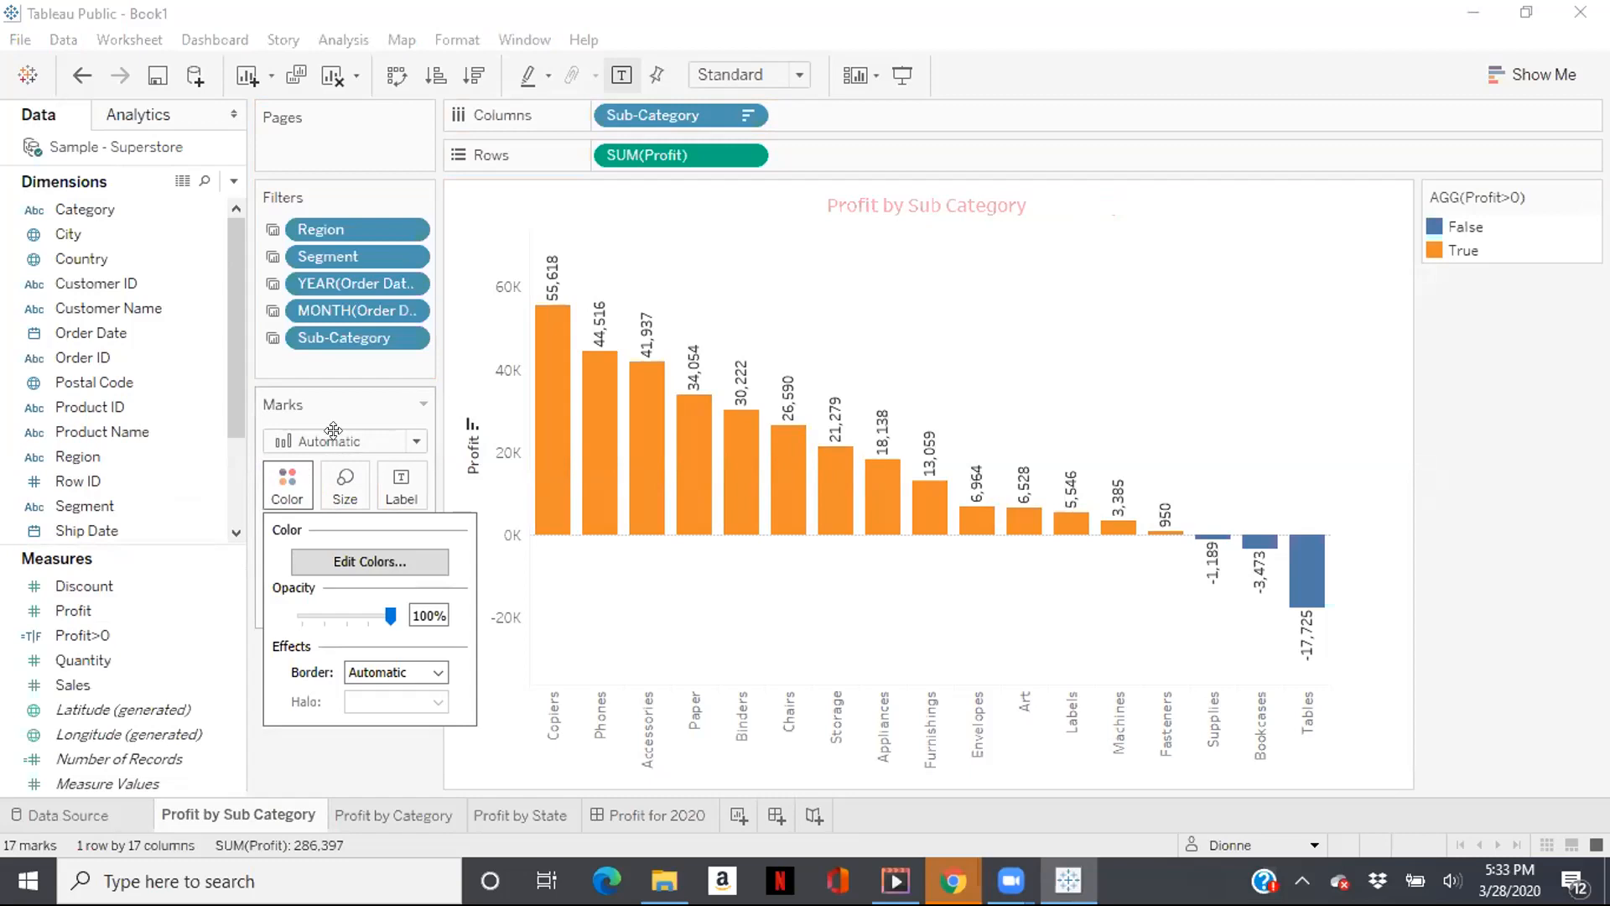
{"action": "double_click", "coordinate": [1466, 227]}
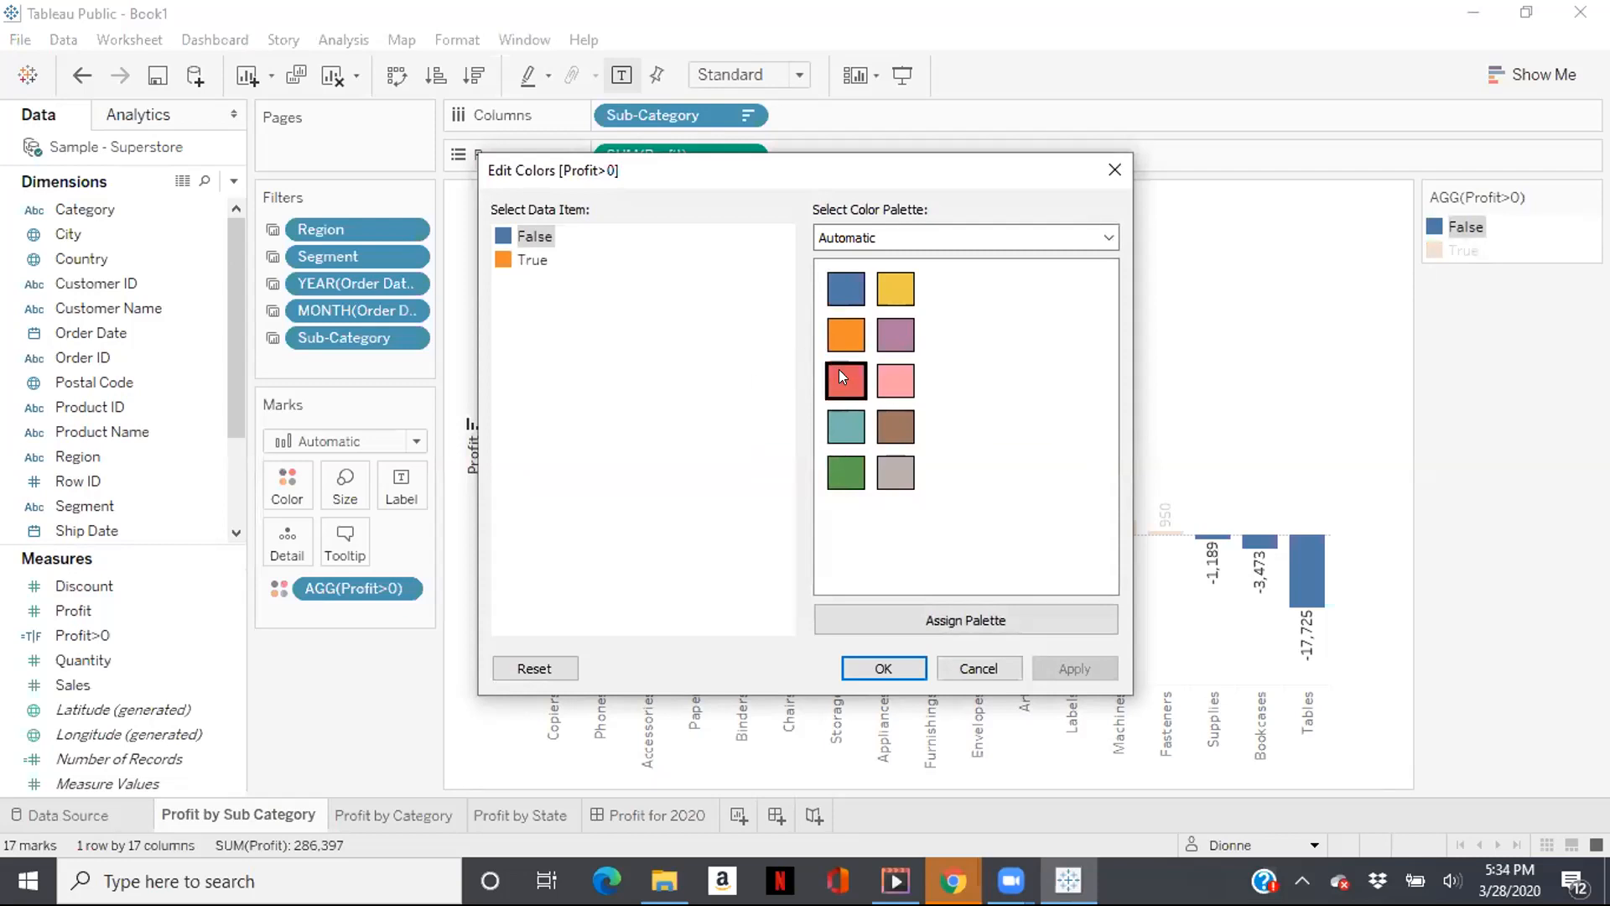
{"action": "left_click", "coordinate": [523, 238]}
{"action": "left_click", "coordinate": [841, 383]}
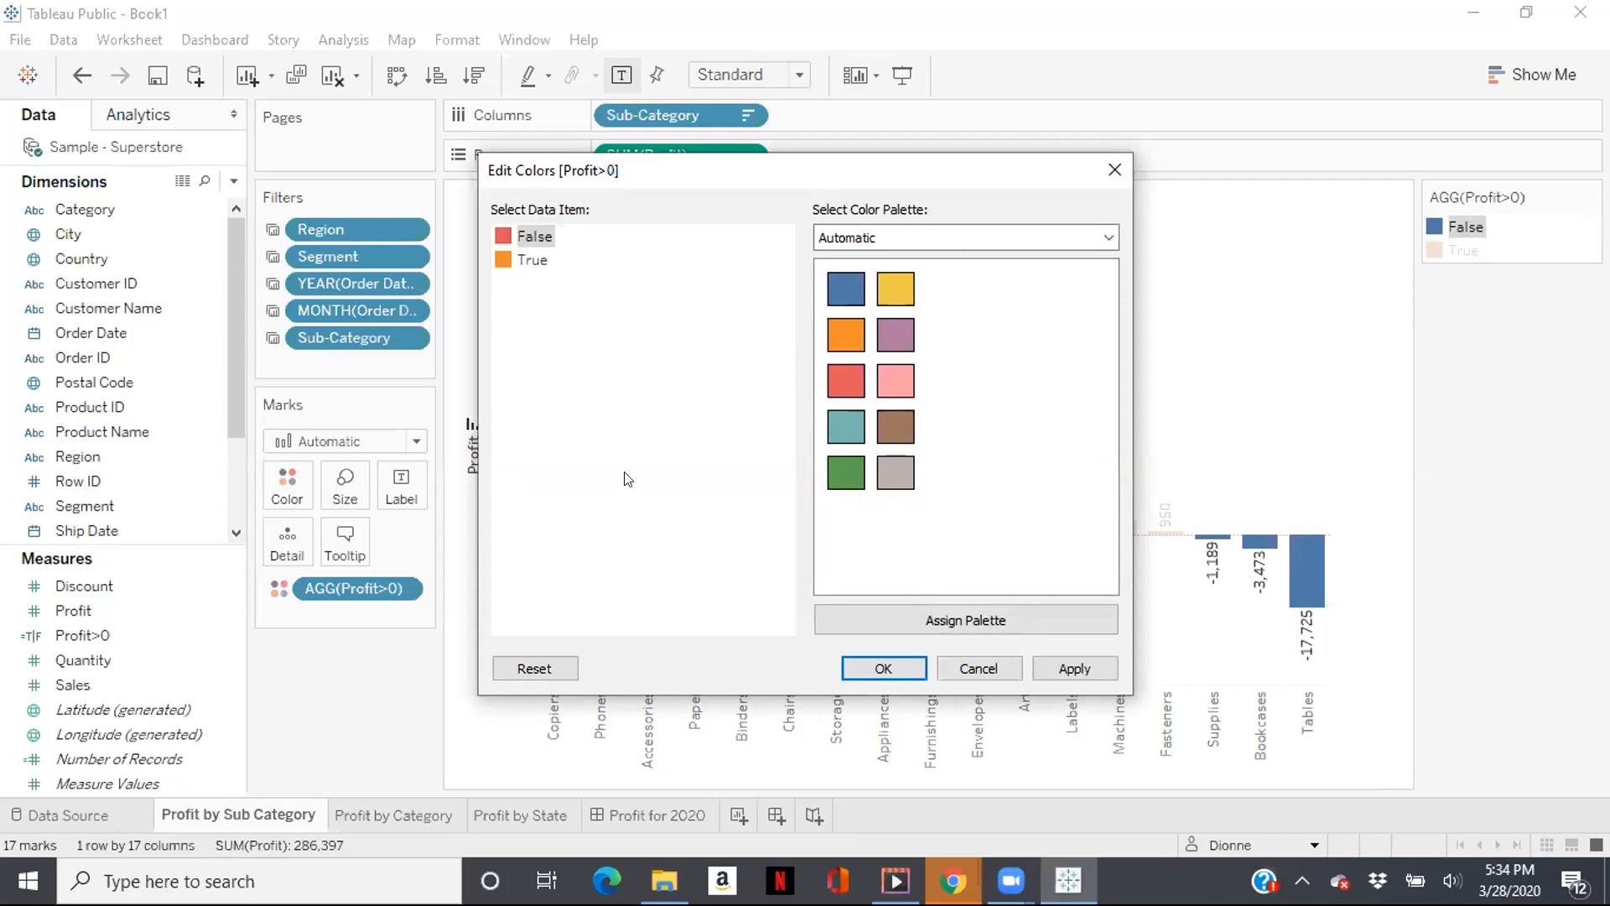
{"action": "left_click", "coordinate": [531, 261]}
{"action": "left_click", "coordinate": [841, 477]}
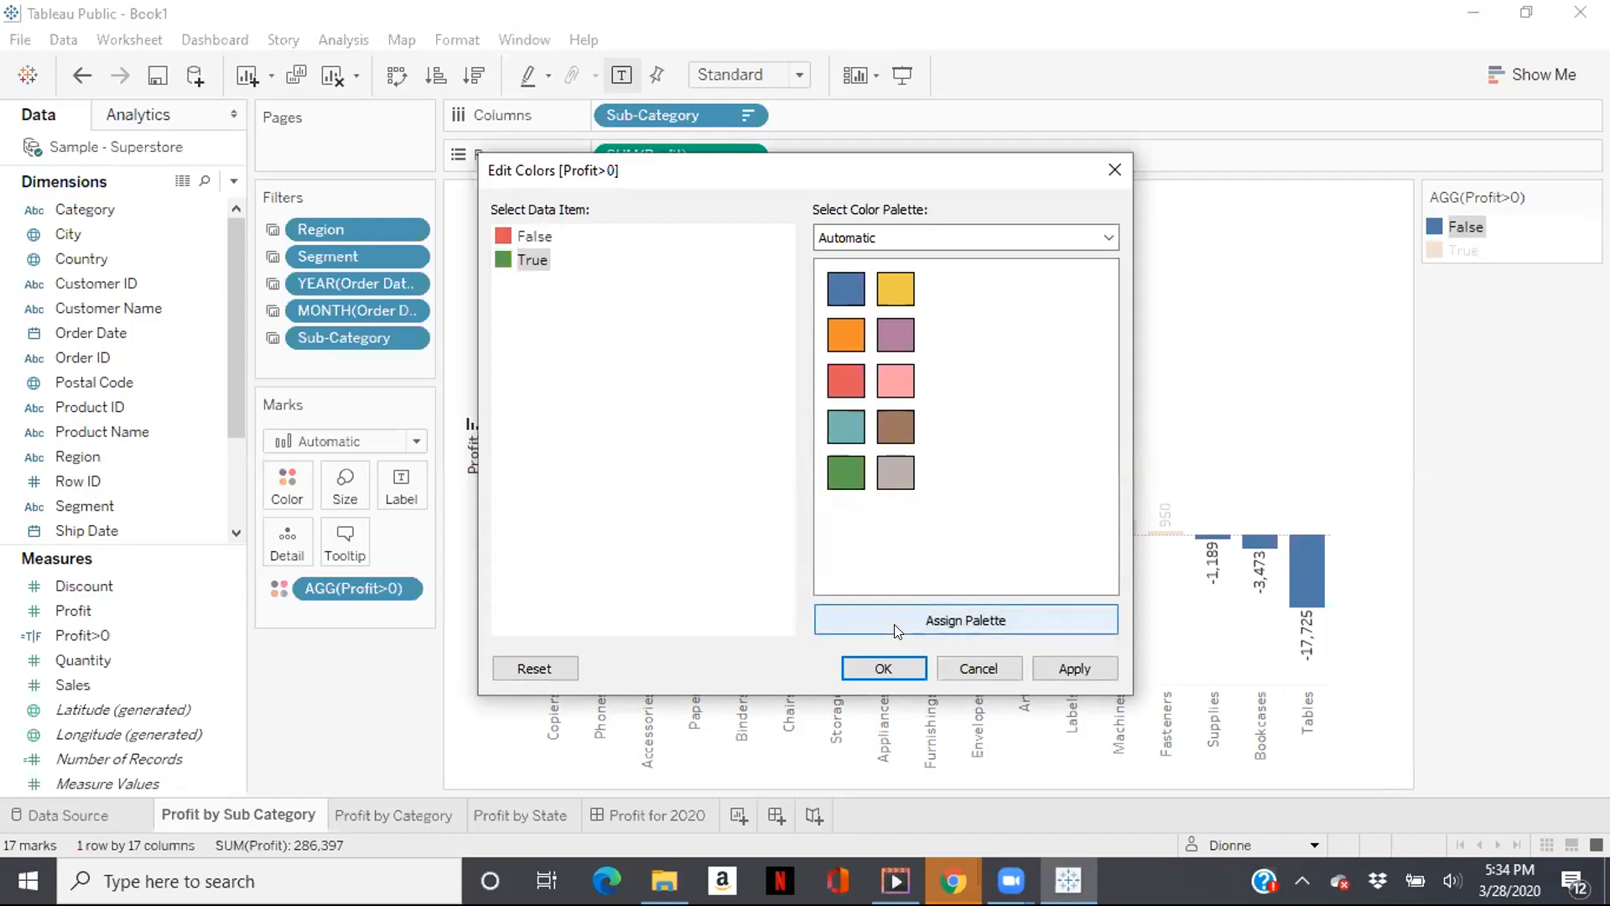
{"action": "left_click", "coordinate": [896, 668]}
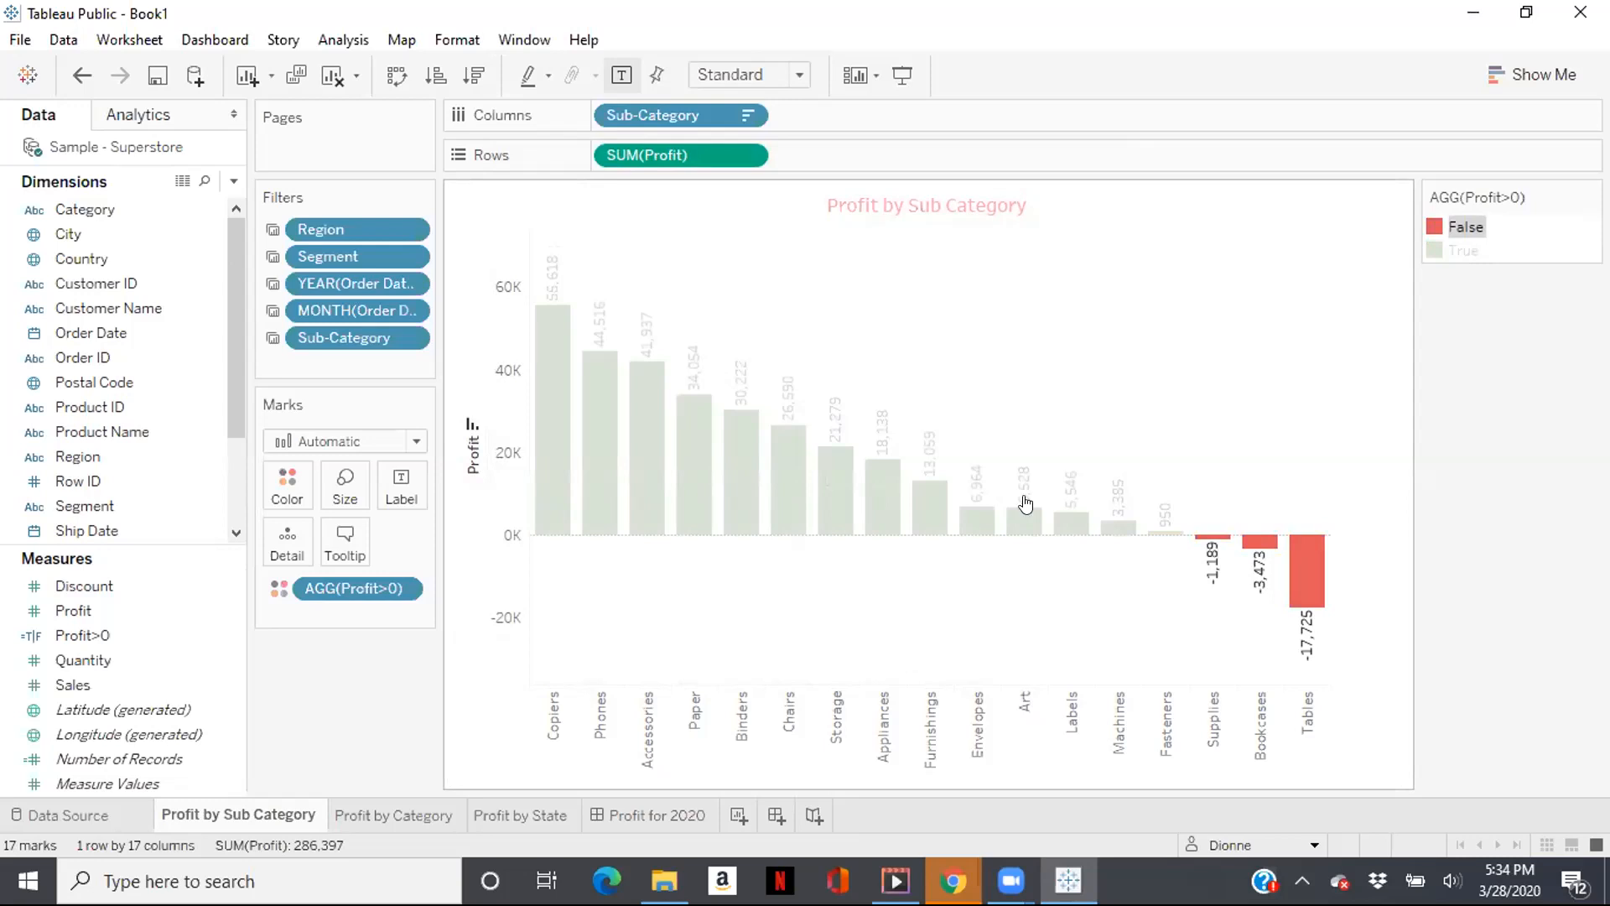
{"action": "left_click", "coordinate": [1248, 237]}
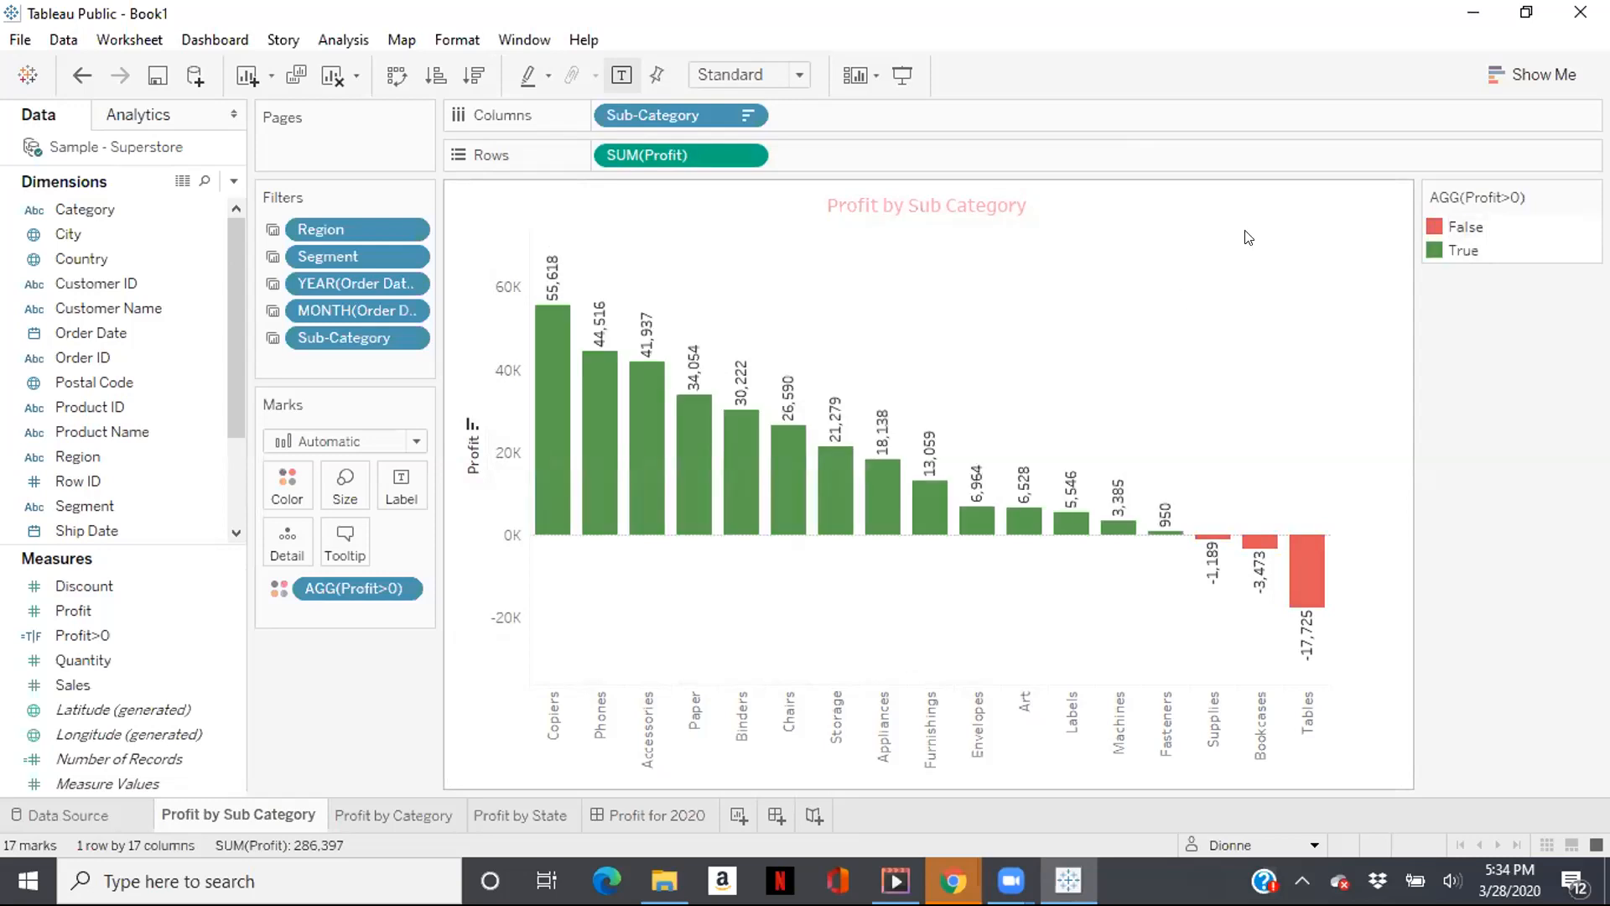
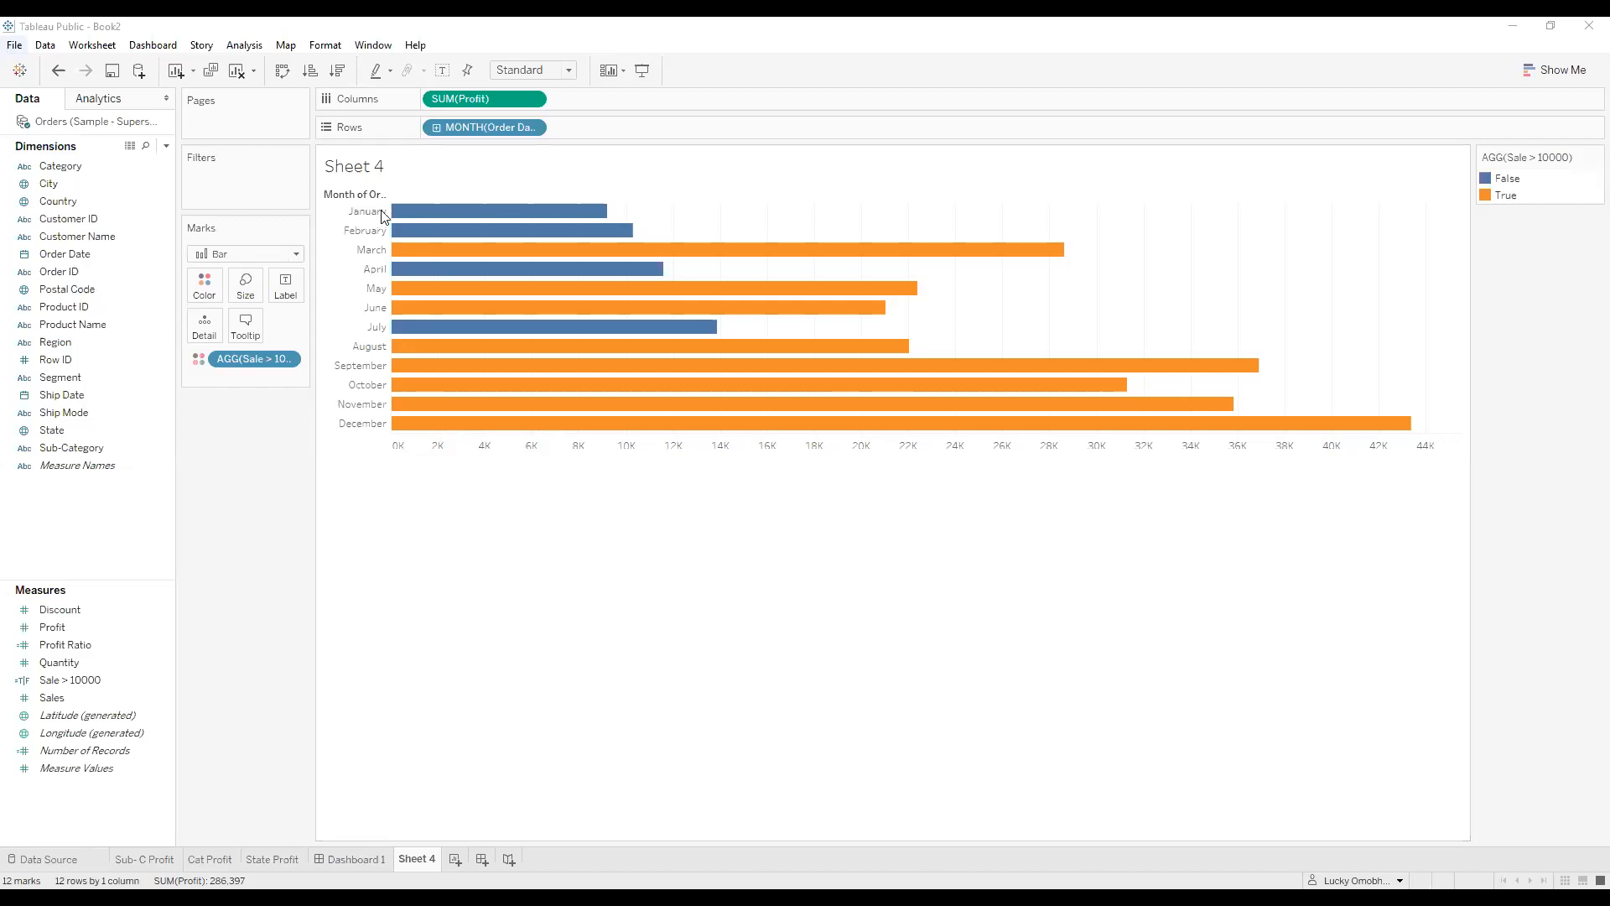
Replace the bar coloring by Sale > 10000 with a displayed filter on that field, keeping only True.
{"action": "left_click_drag", "start_coordinate": [242, 369], "coordinate": [209, 525]}
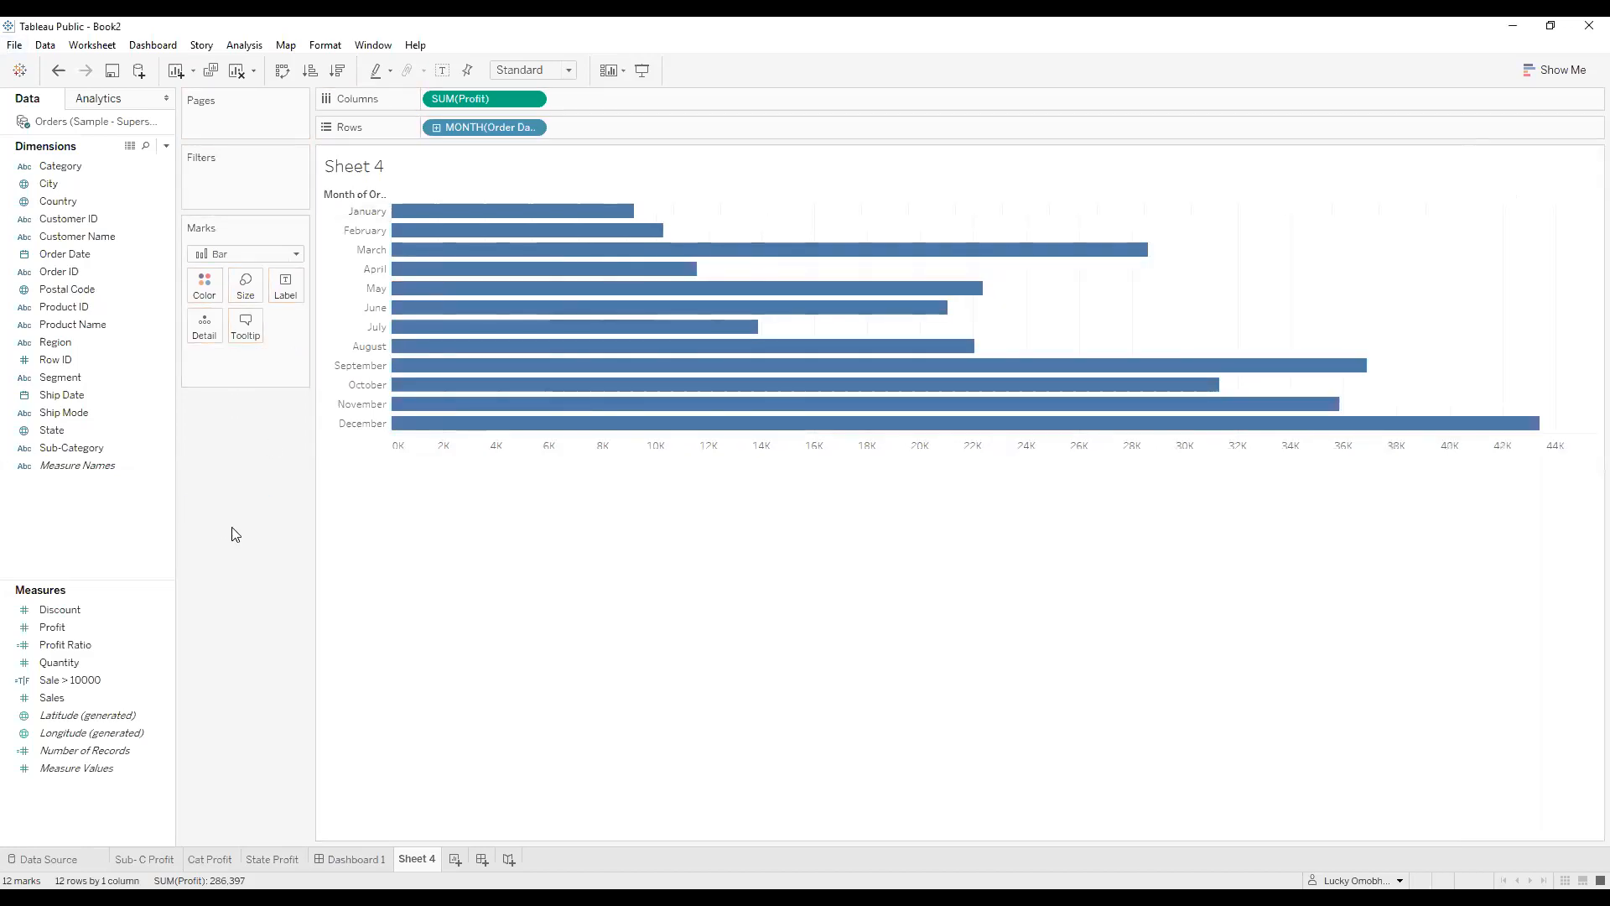
{"action": "right_click", "coordinate": [167, 684]}
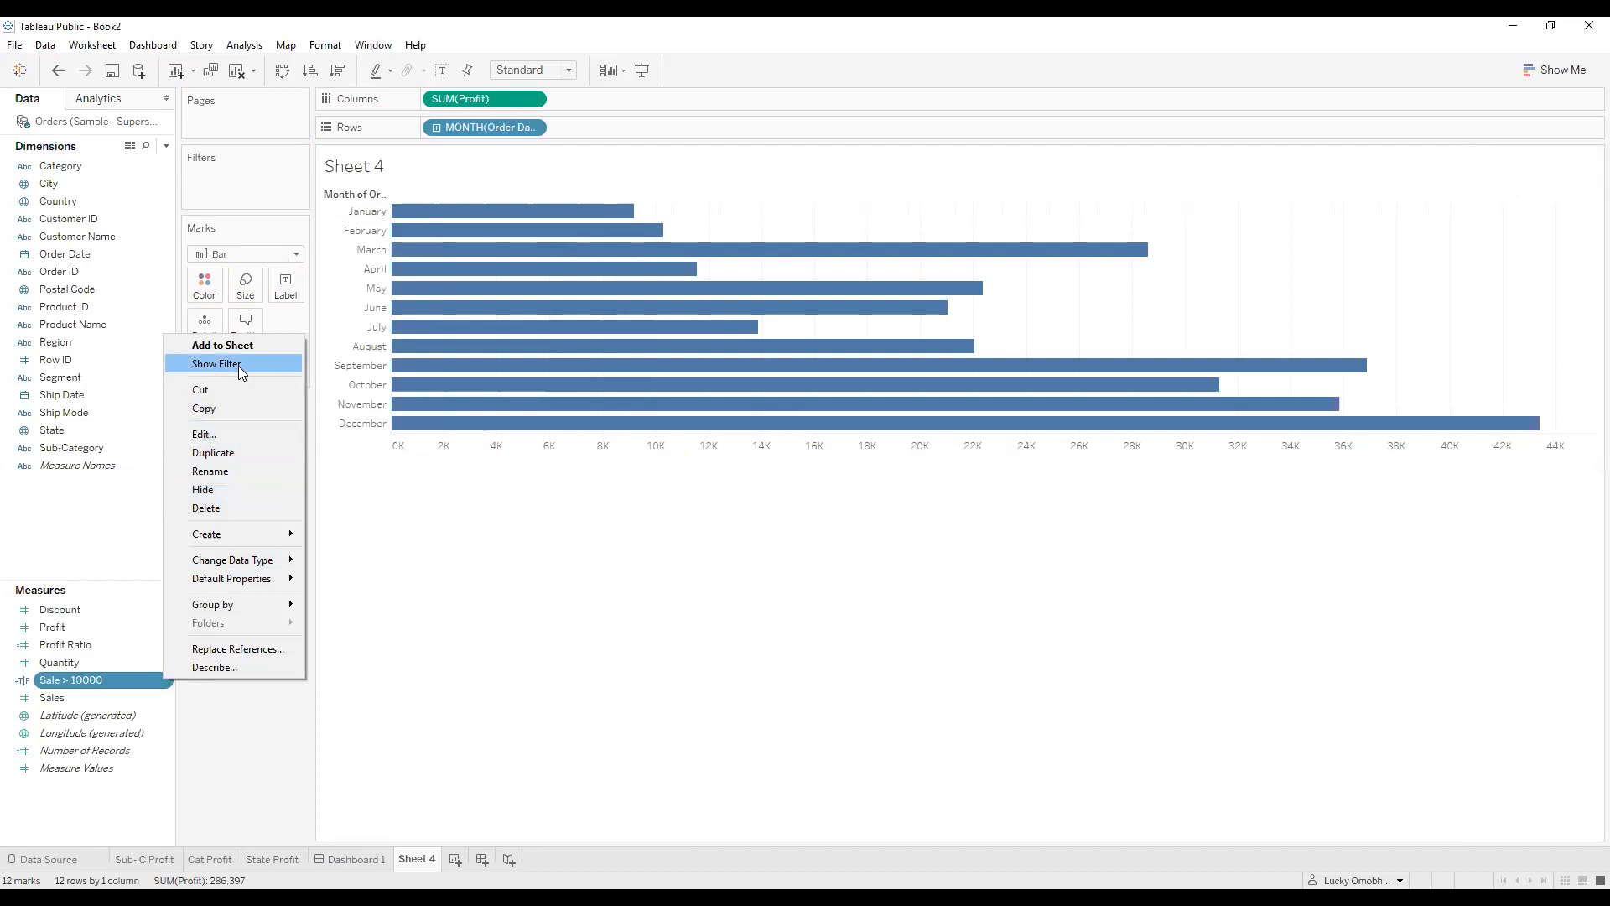
{"action": "left_click", "coordinate": [1487, 217]}
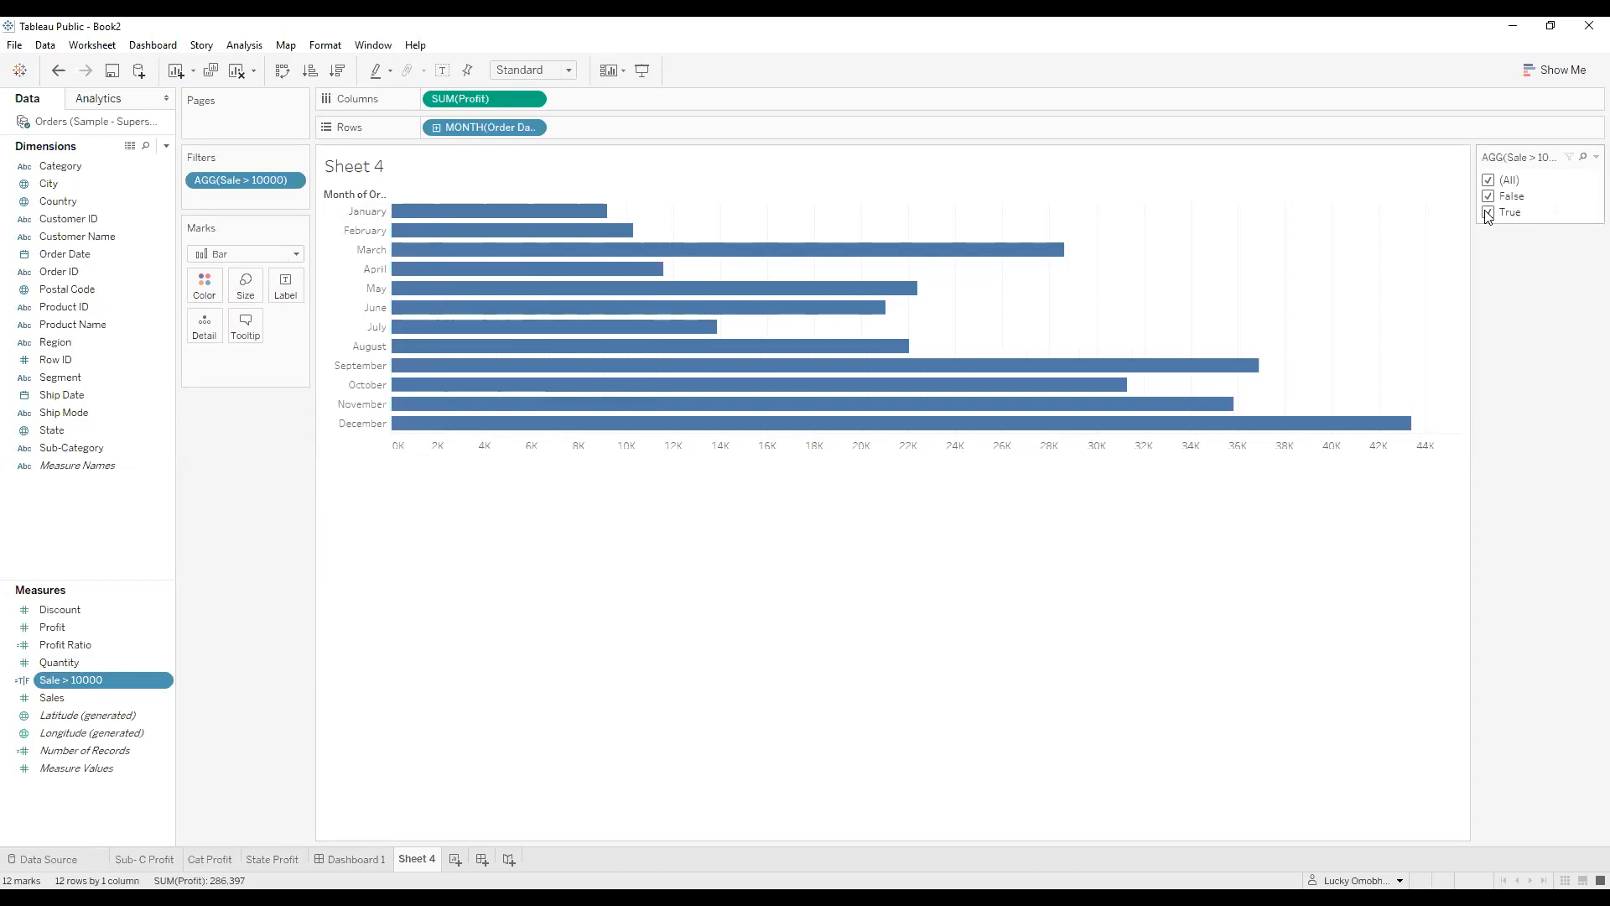
{"action": "left_click", "coordinate": [1488, 196]}
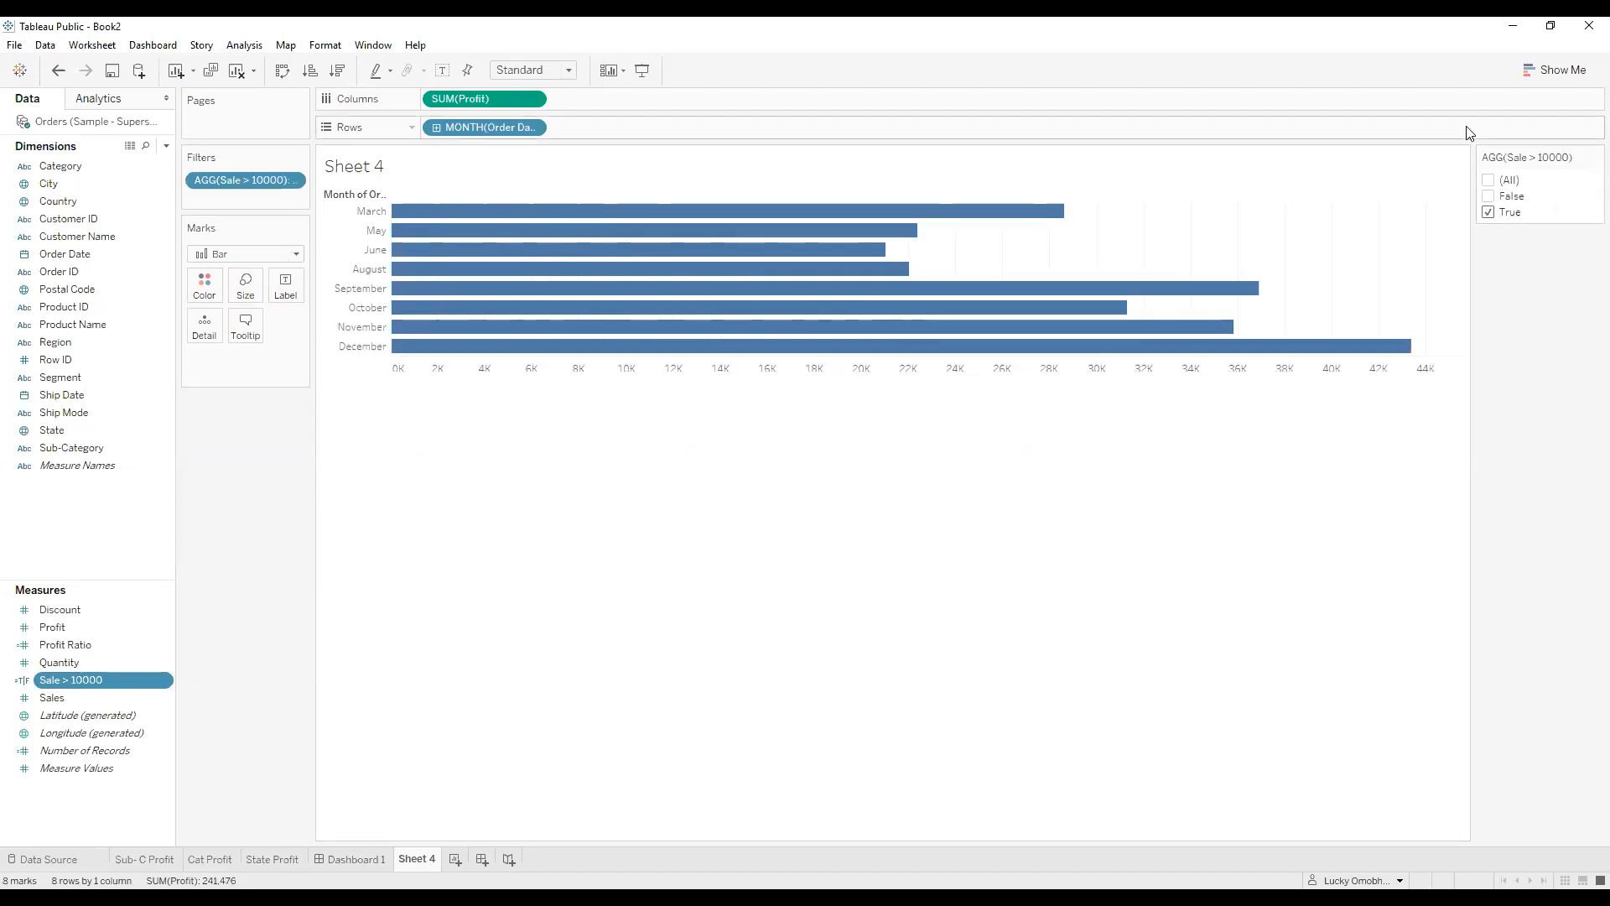
{"action": "mouse_move", "coordinate": [462, 215]}
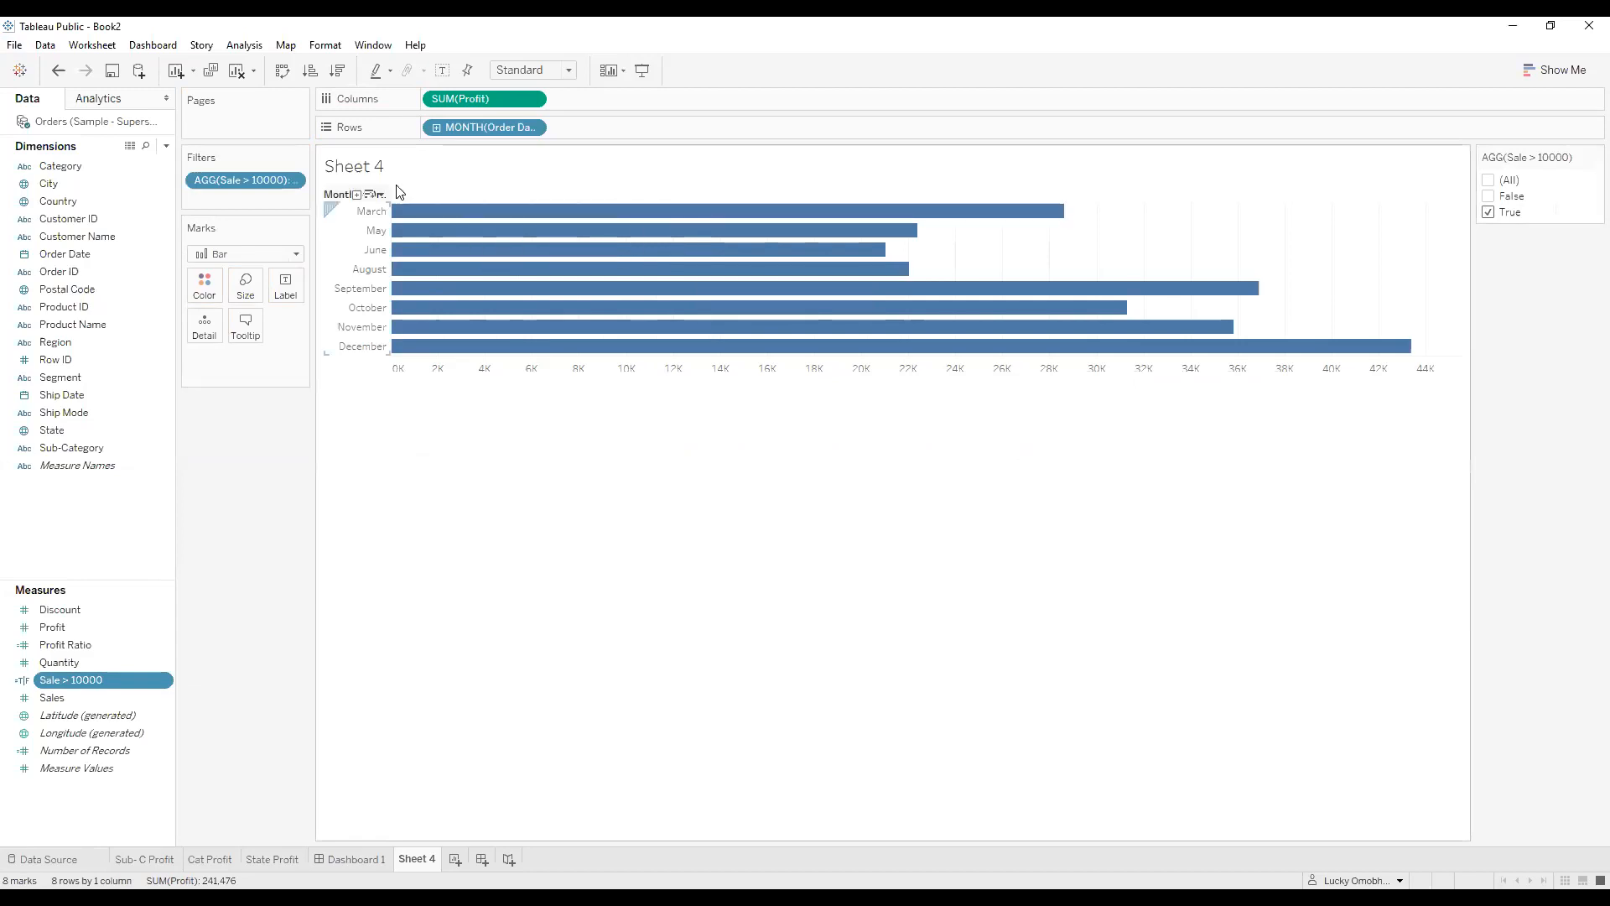
{"action": "mouse_move", "coordinate": [403, 227]}
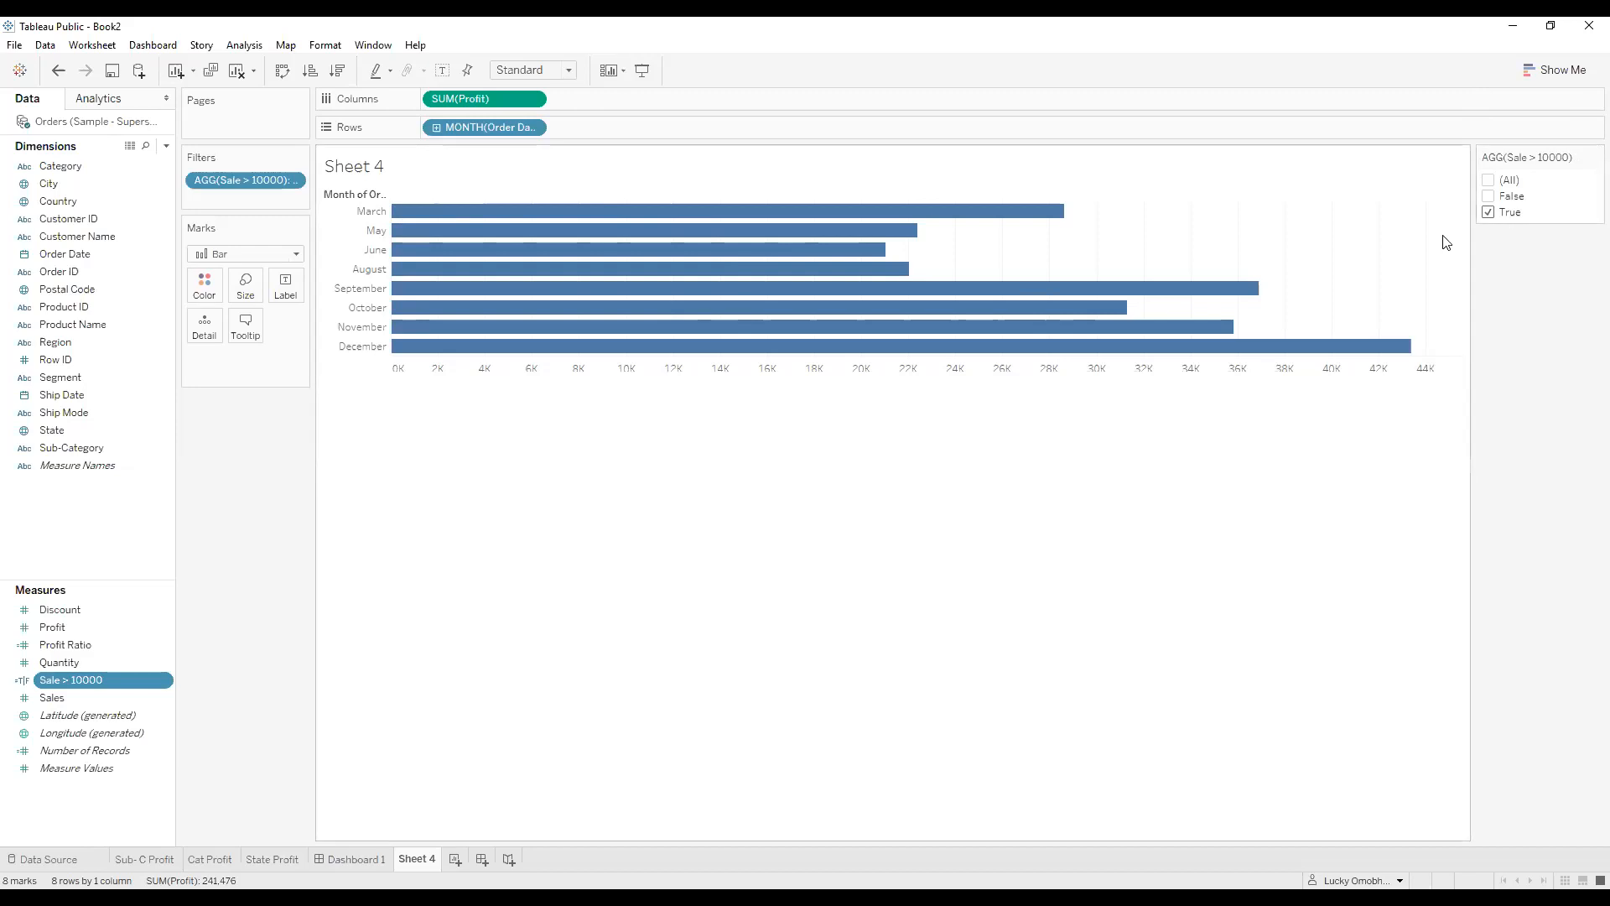
Reset the Sale > 10000 filter to all values, and edit it to keep only False.
{"action": "left_click", "coordinate": [1490, 181]}
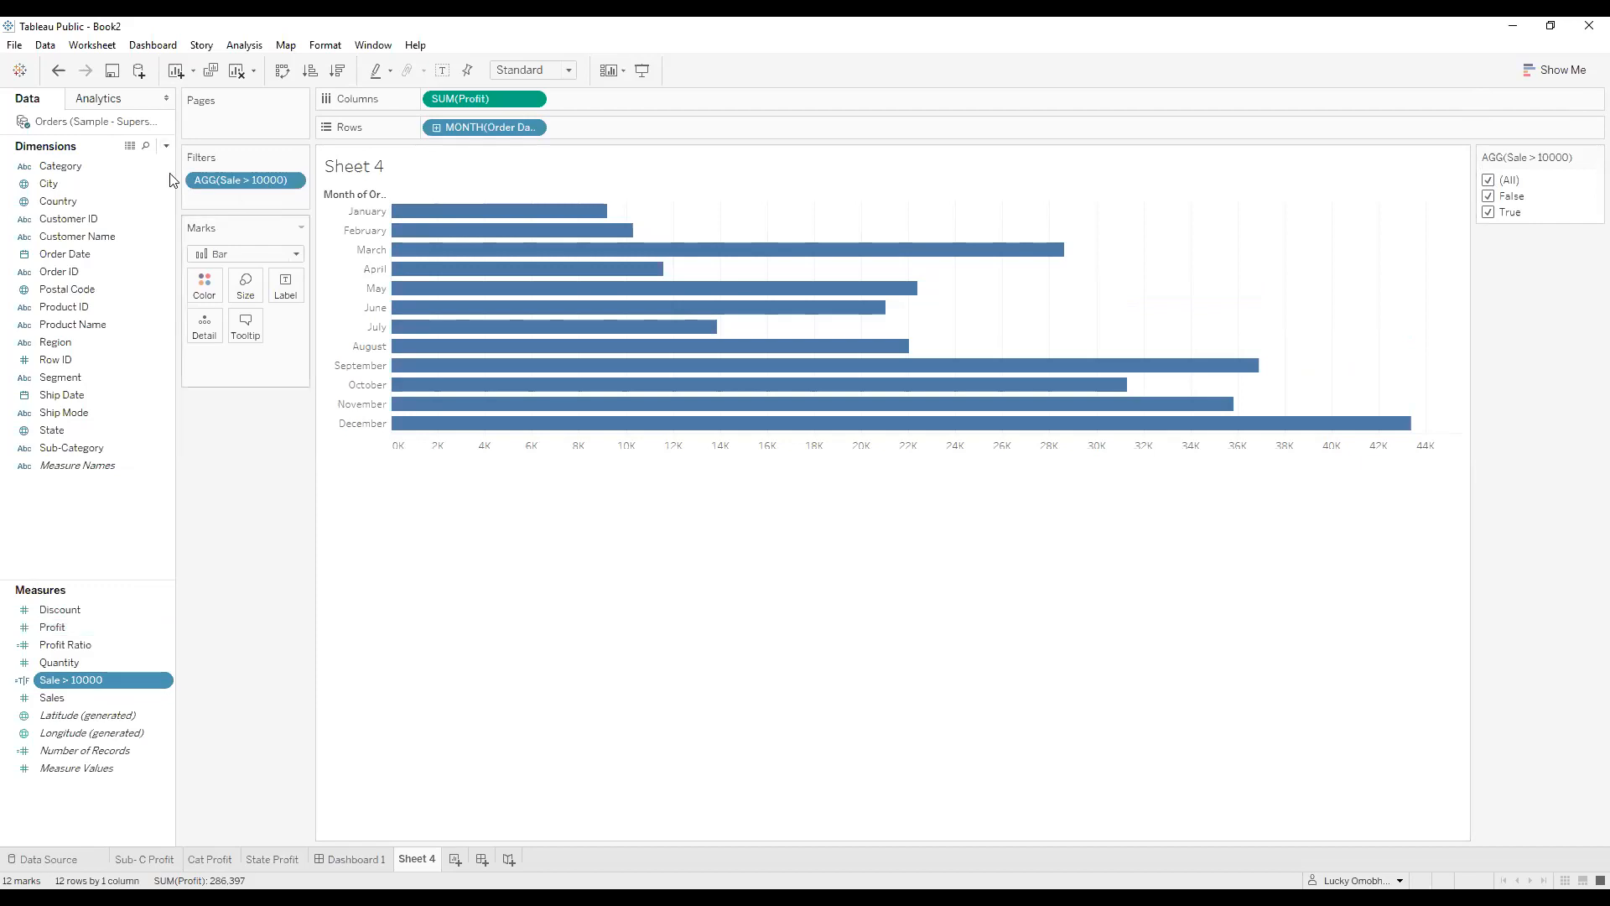
{"action": "left_click", "coordinate": [291, 181]}
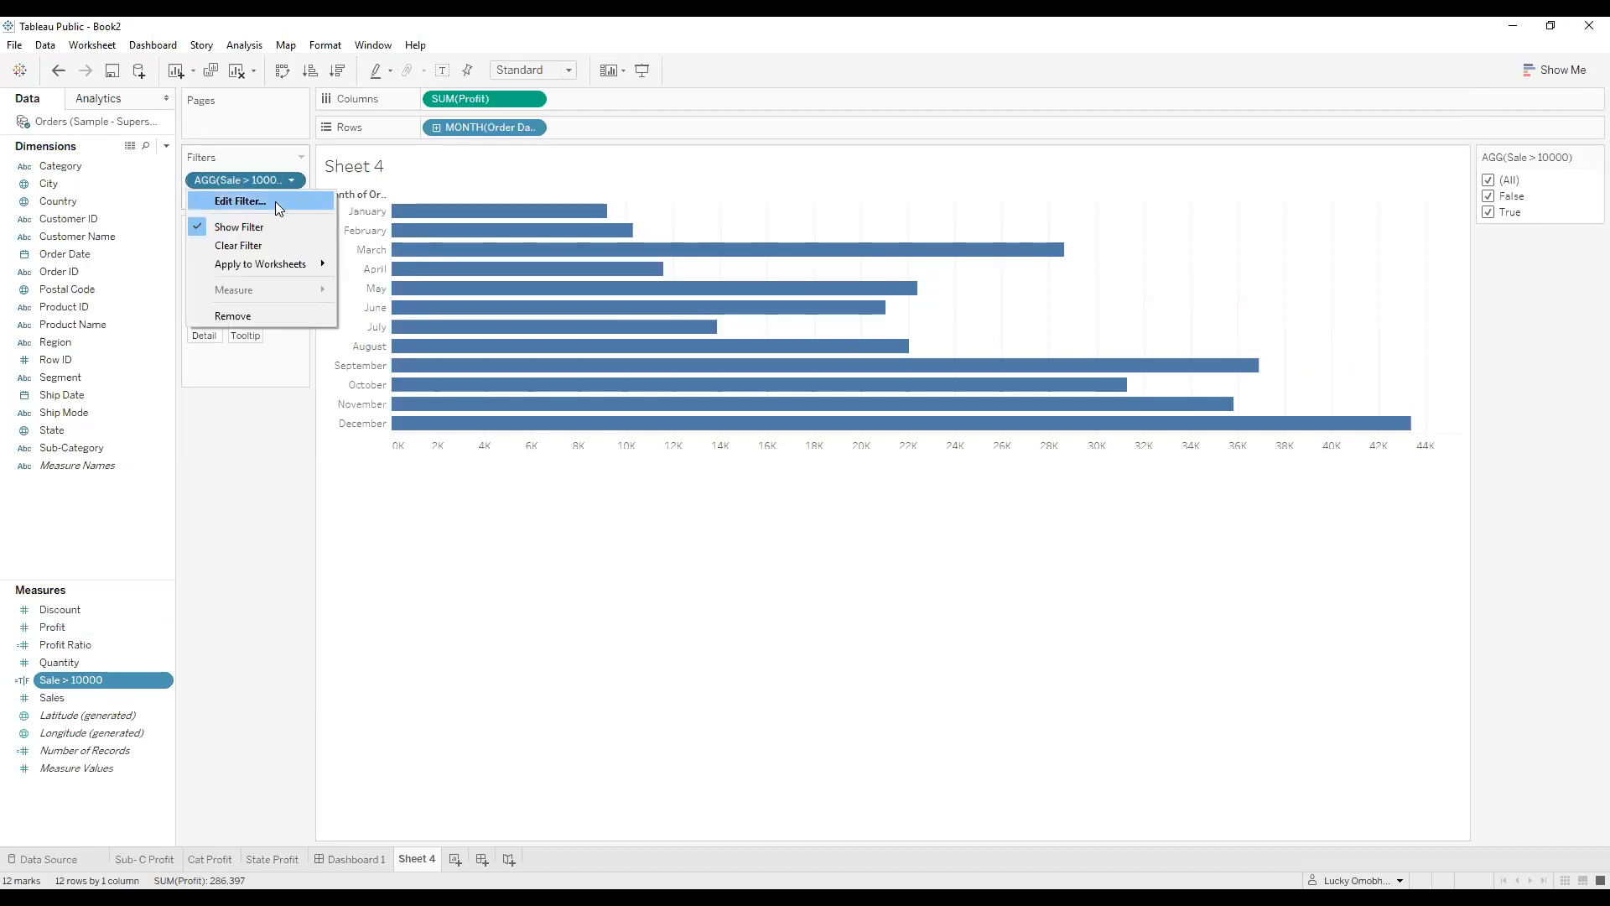
{"action": "key", "text": "Return"}
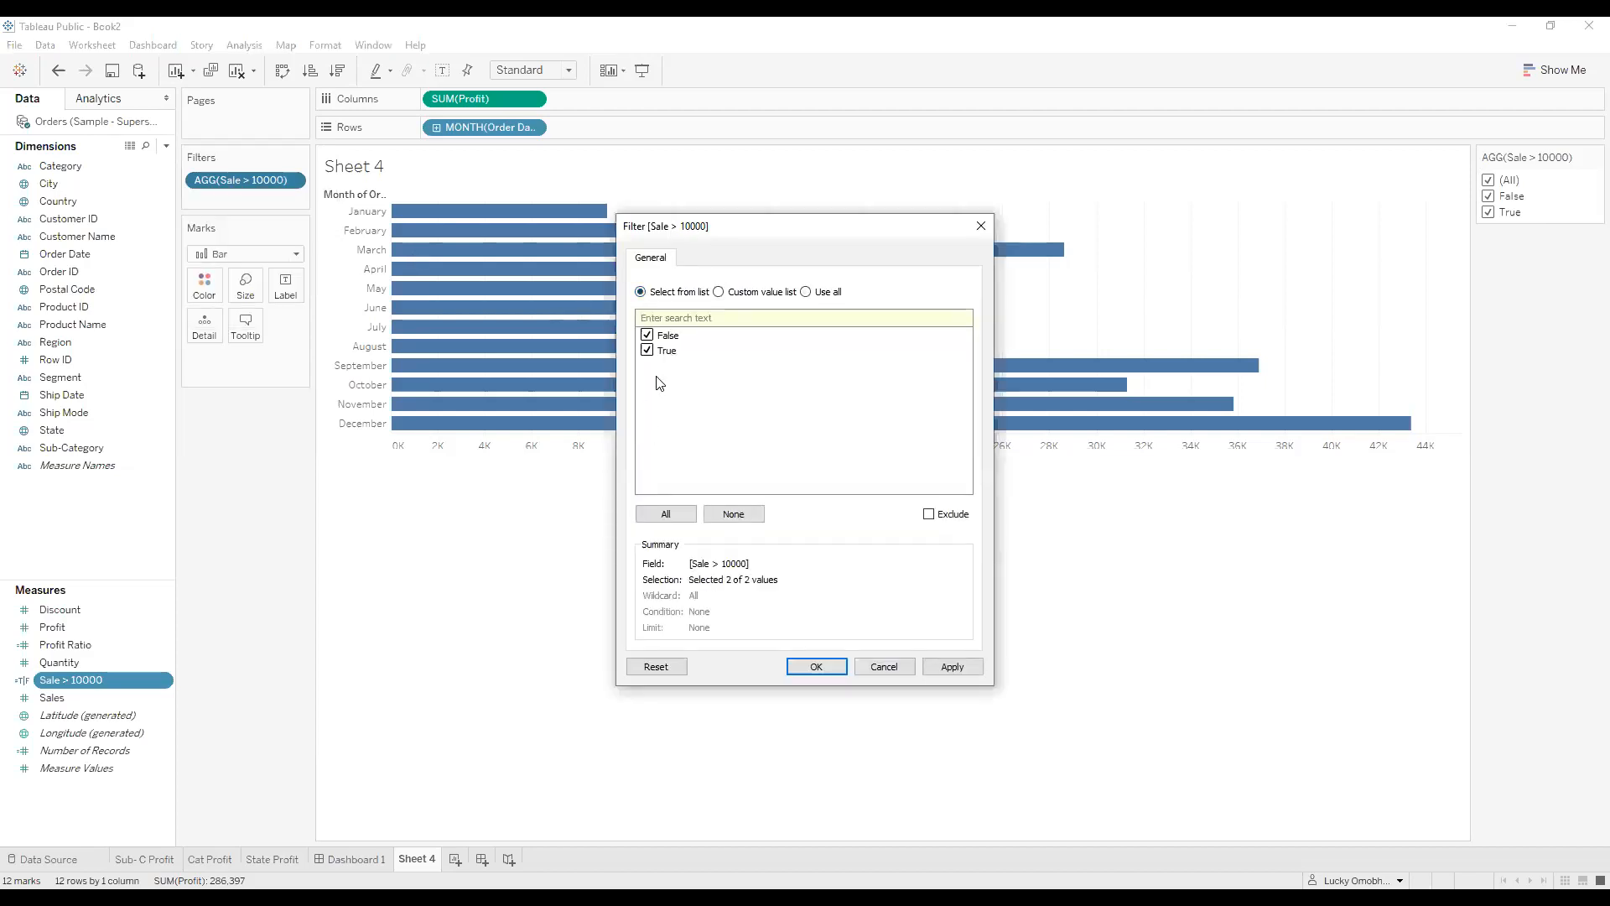
{"action": "left_click", "coordinate": [647, 349]}
{"action": "left_click", "coordinate": [950, 671]}
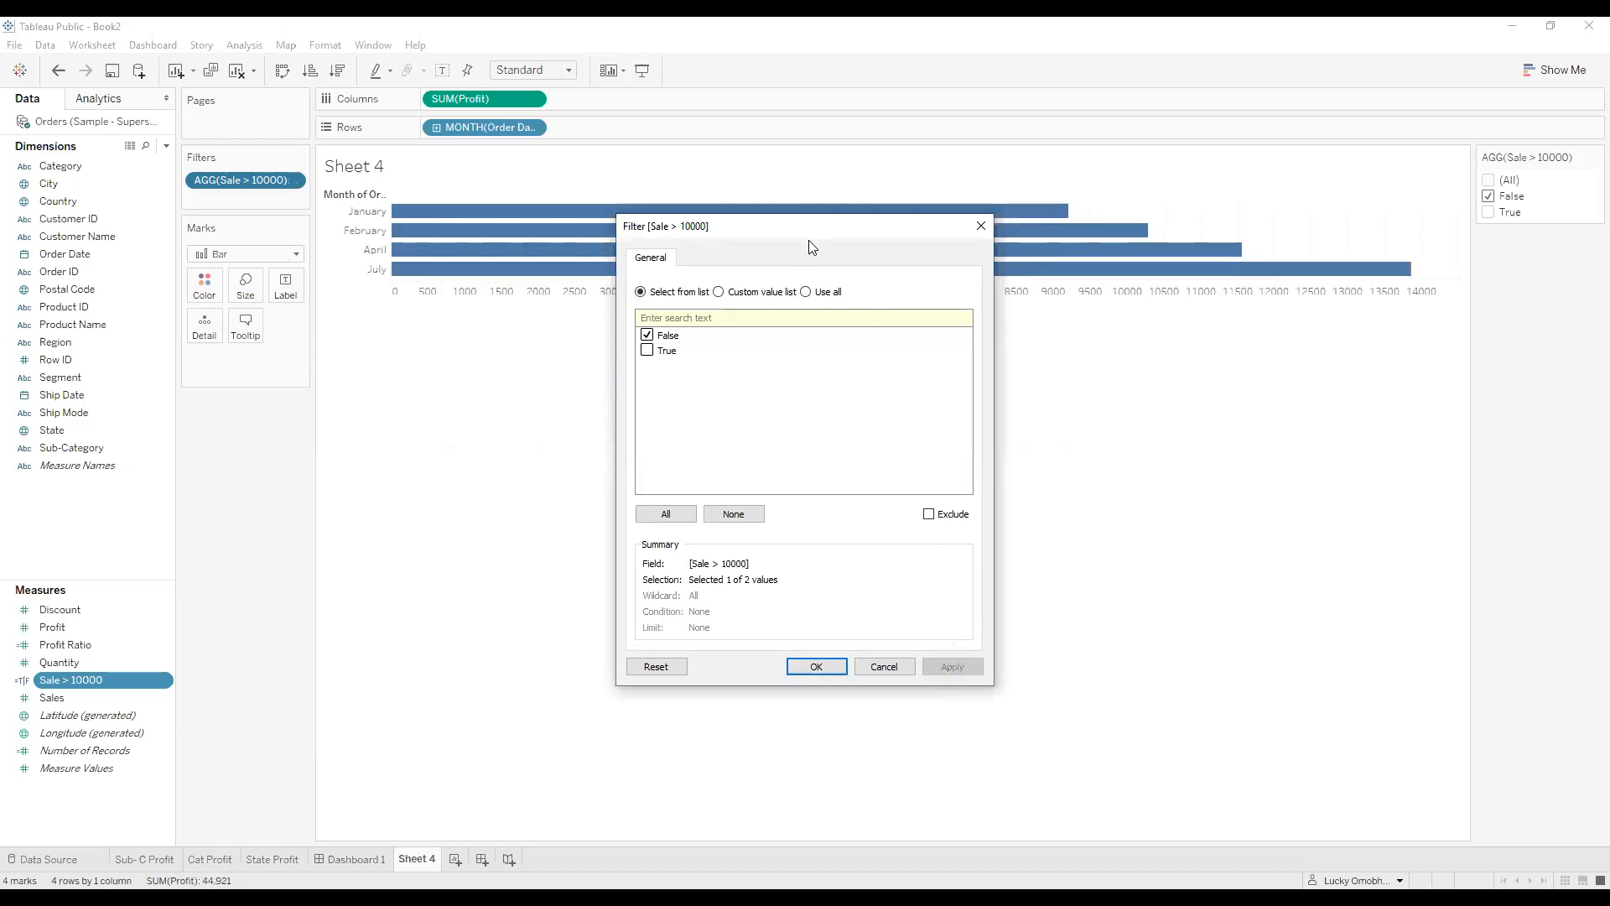
{"action": "left_click_drag", "start_coordinate": [809, 235], "coordinate": [808, 365]}
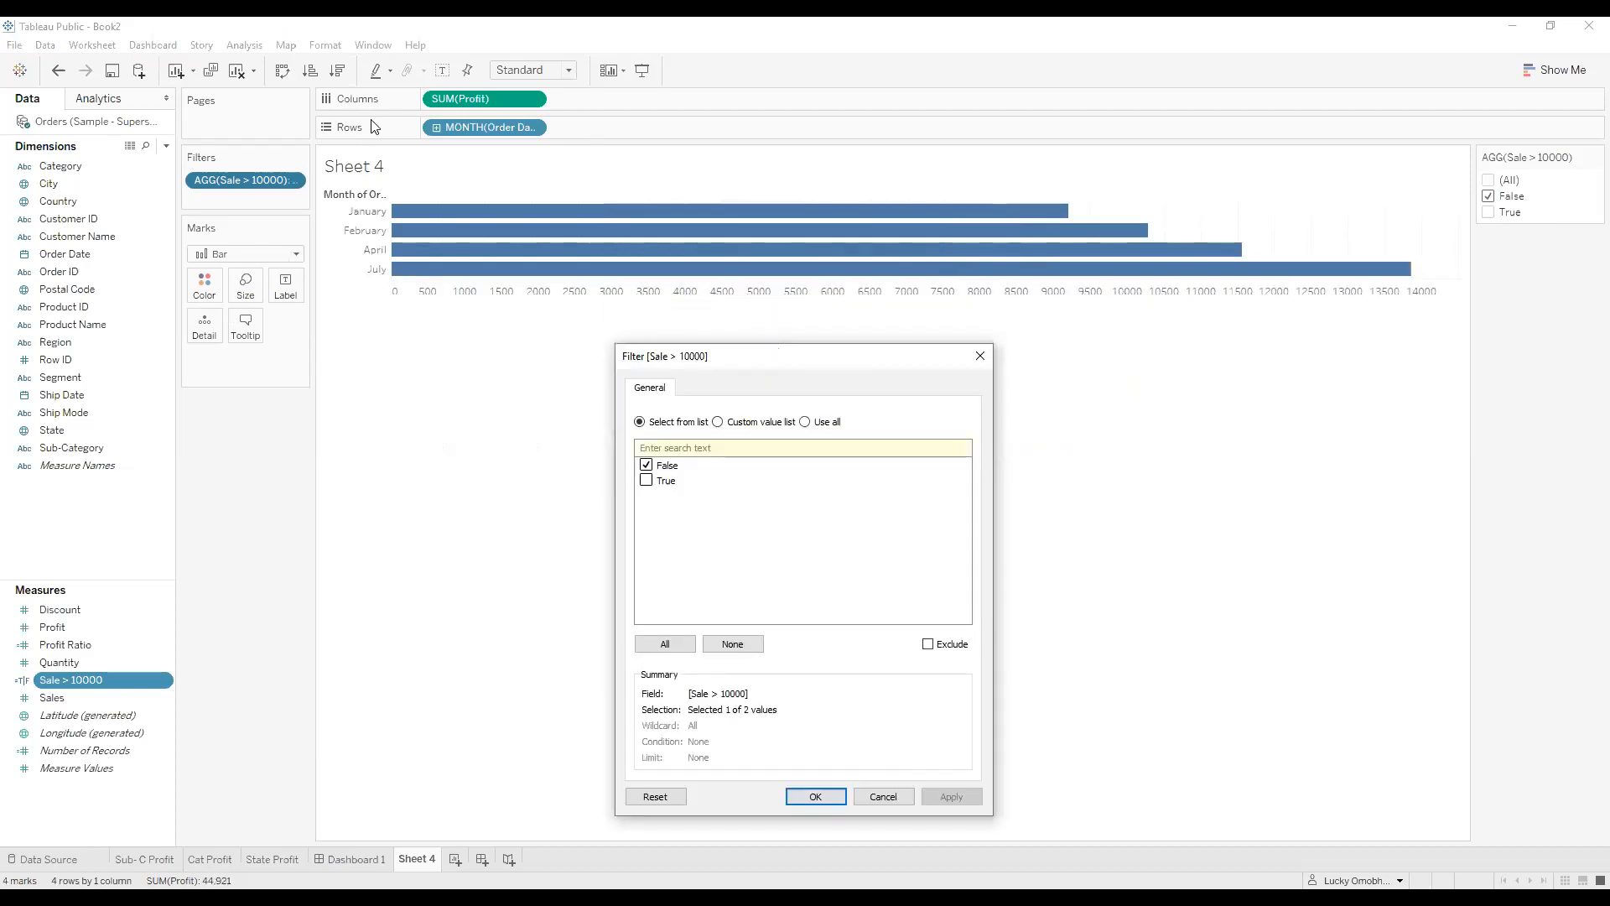
{"action": "left_click", "coordinate": [809, 799]}
Show mark labels on the monthly profit bars and edit the Sale > 10000 filter to keep only True.
{"action": "left_click", "coordinate": [444, 69]}
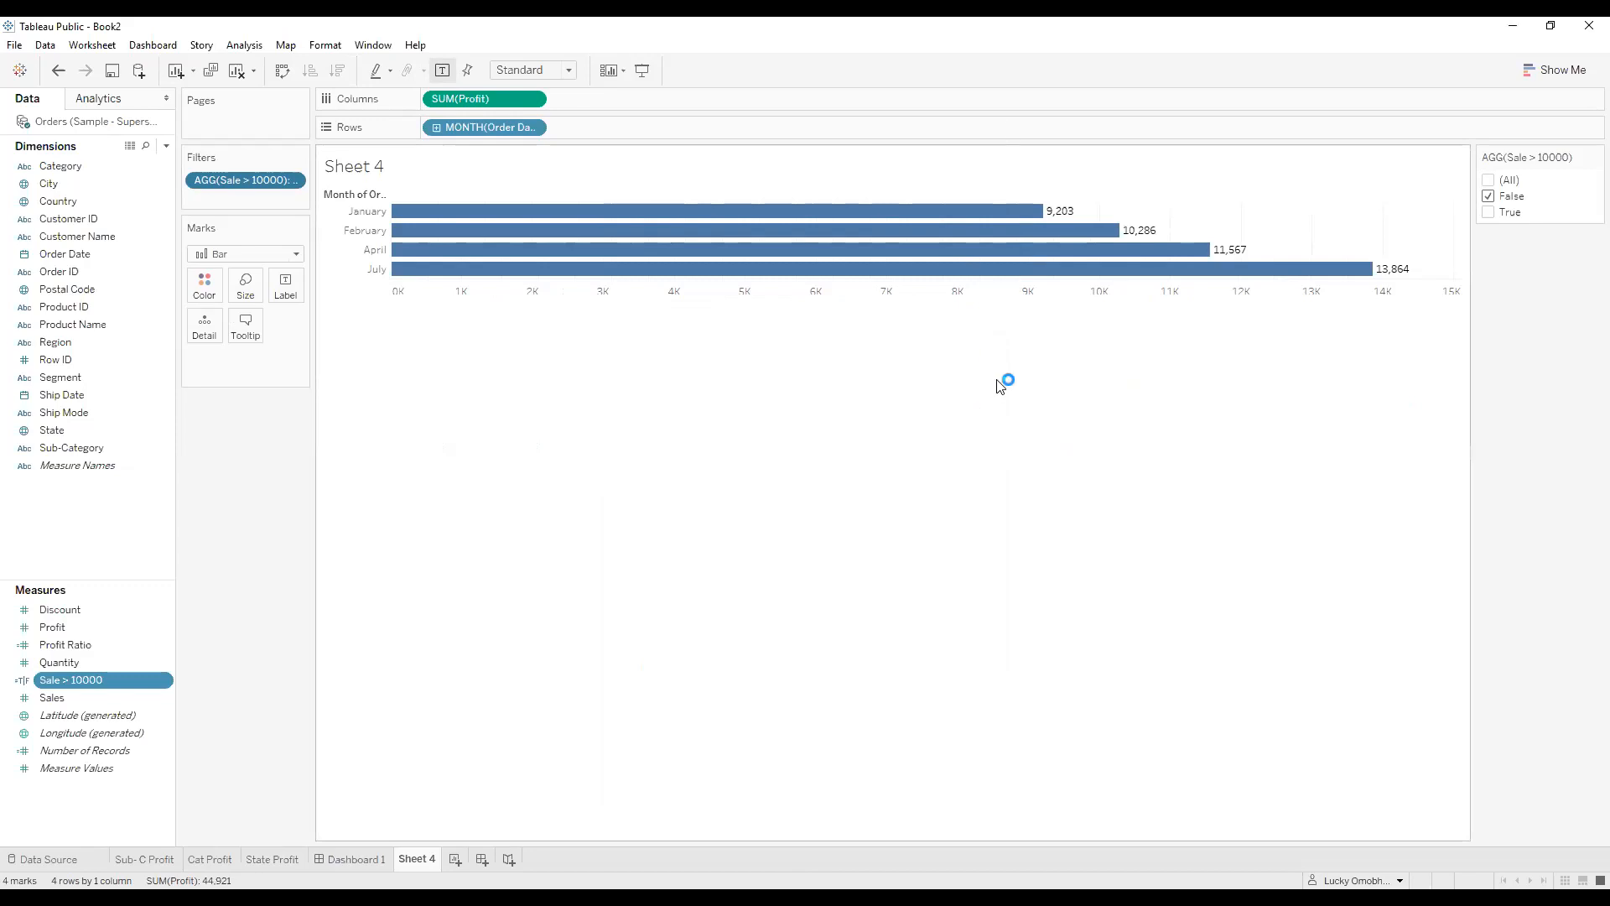
{"action": "left_click", "coordinate": [291, 180]}
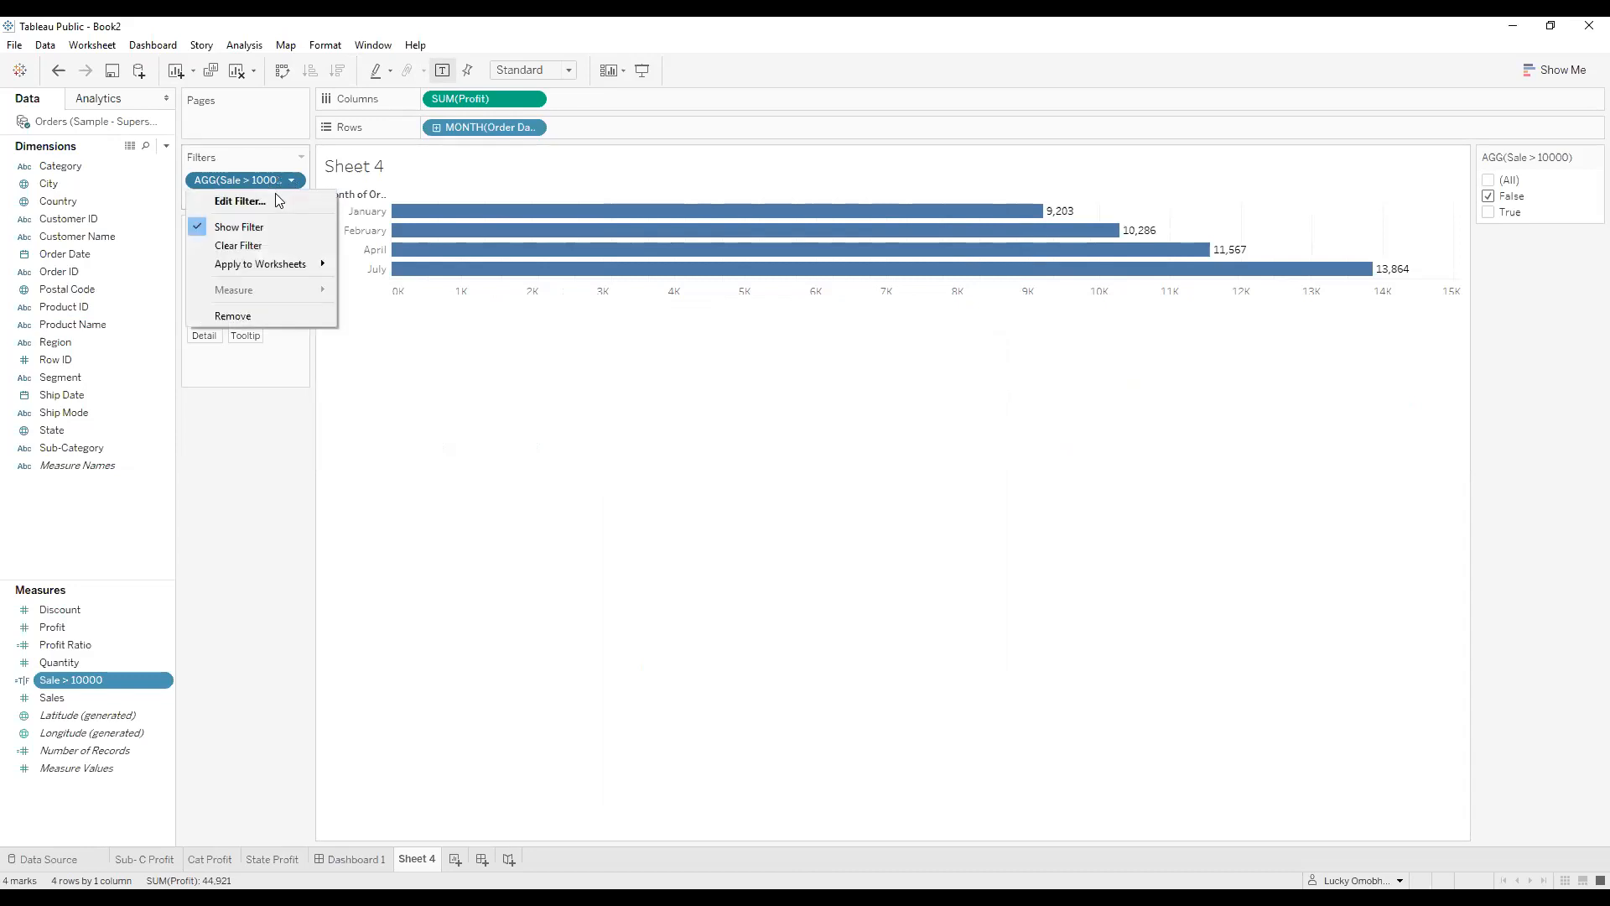
{"action": "left_click", "coordinate": [274, 200]}
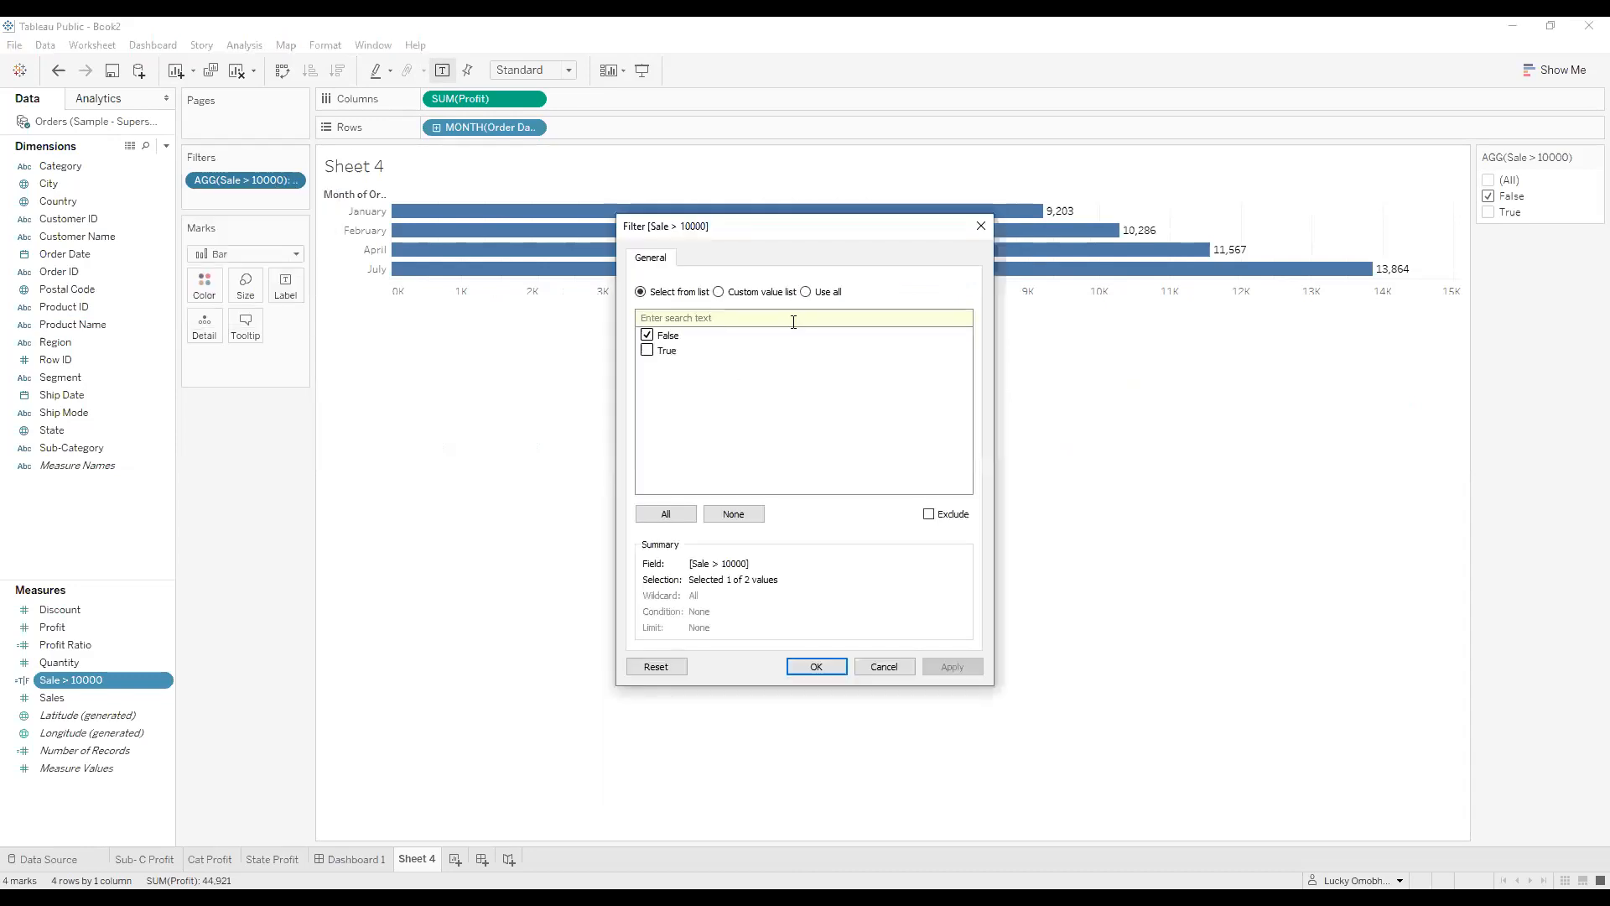
{"action": "left_click", "coordinate": [647, 350]}
{"action": "left_click", "coordinate": [646, 335]}
{"action": "left_click", "coordinate": [950, 669]}
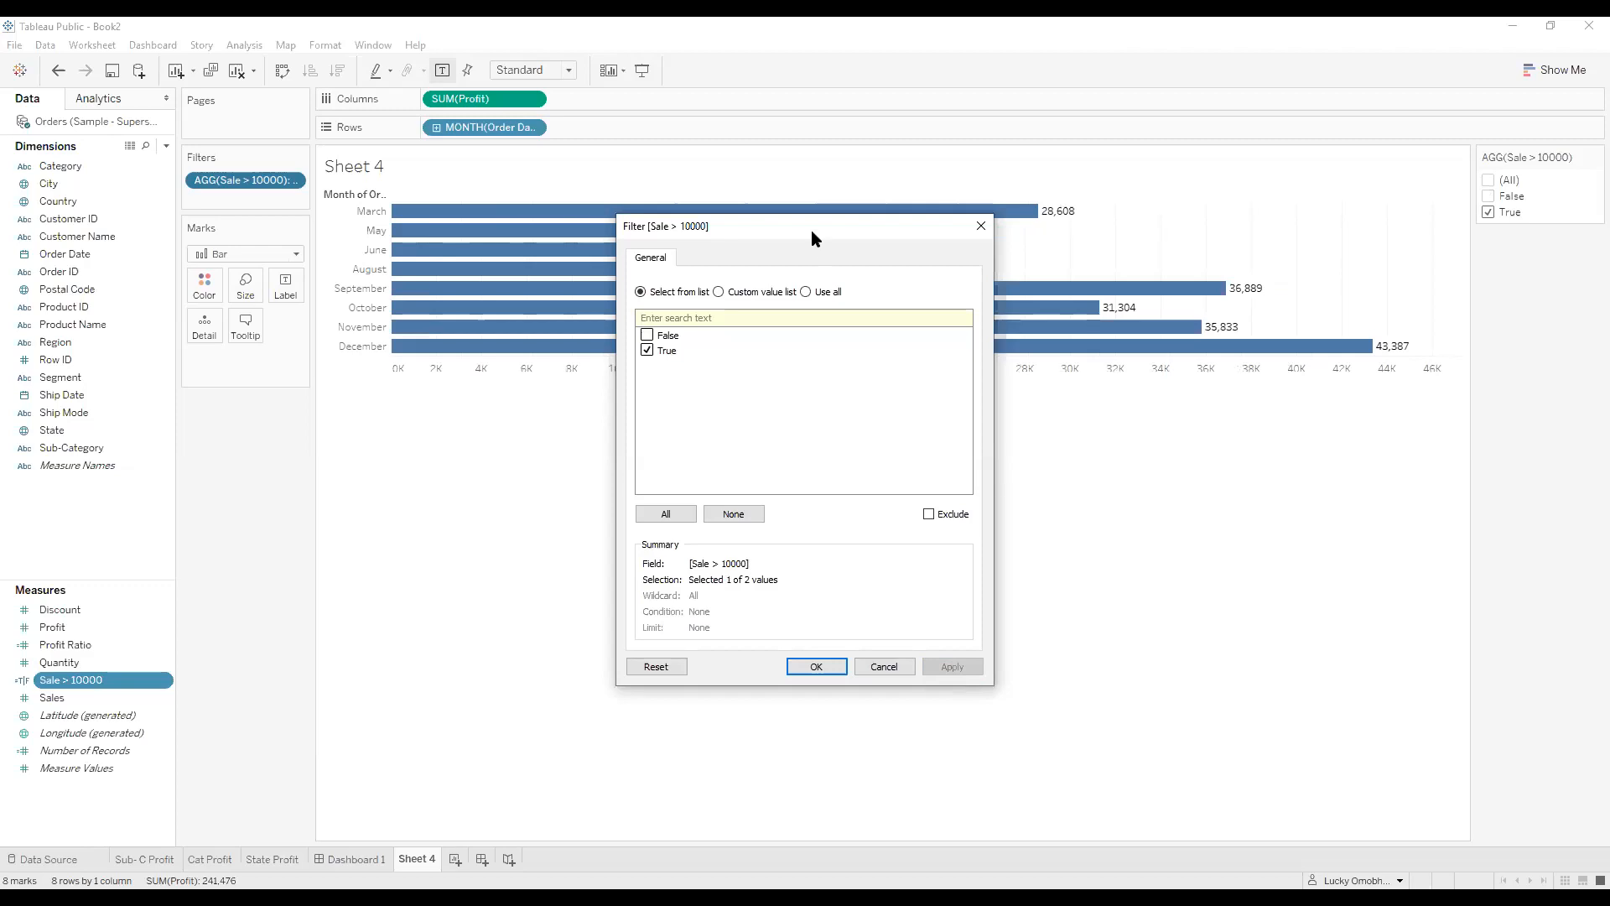
{"action": "left_click_drag", "start_coordinate": [811, 230], "coordinate": [481, 426]}
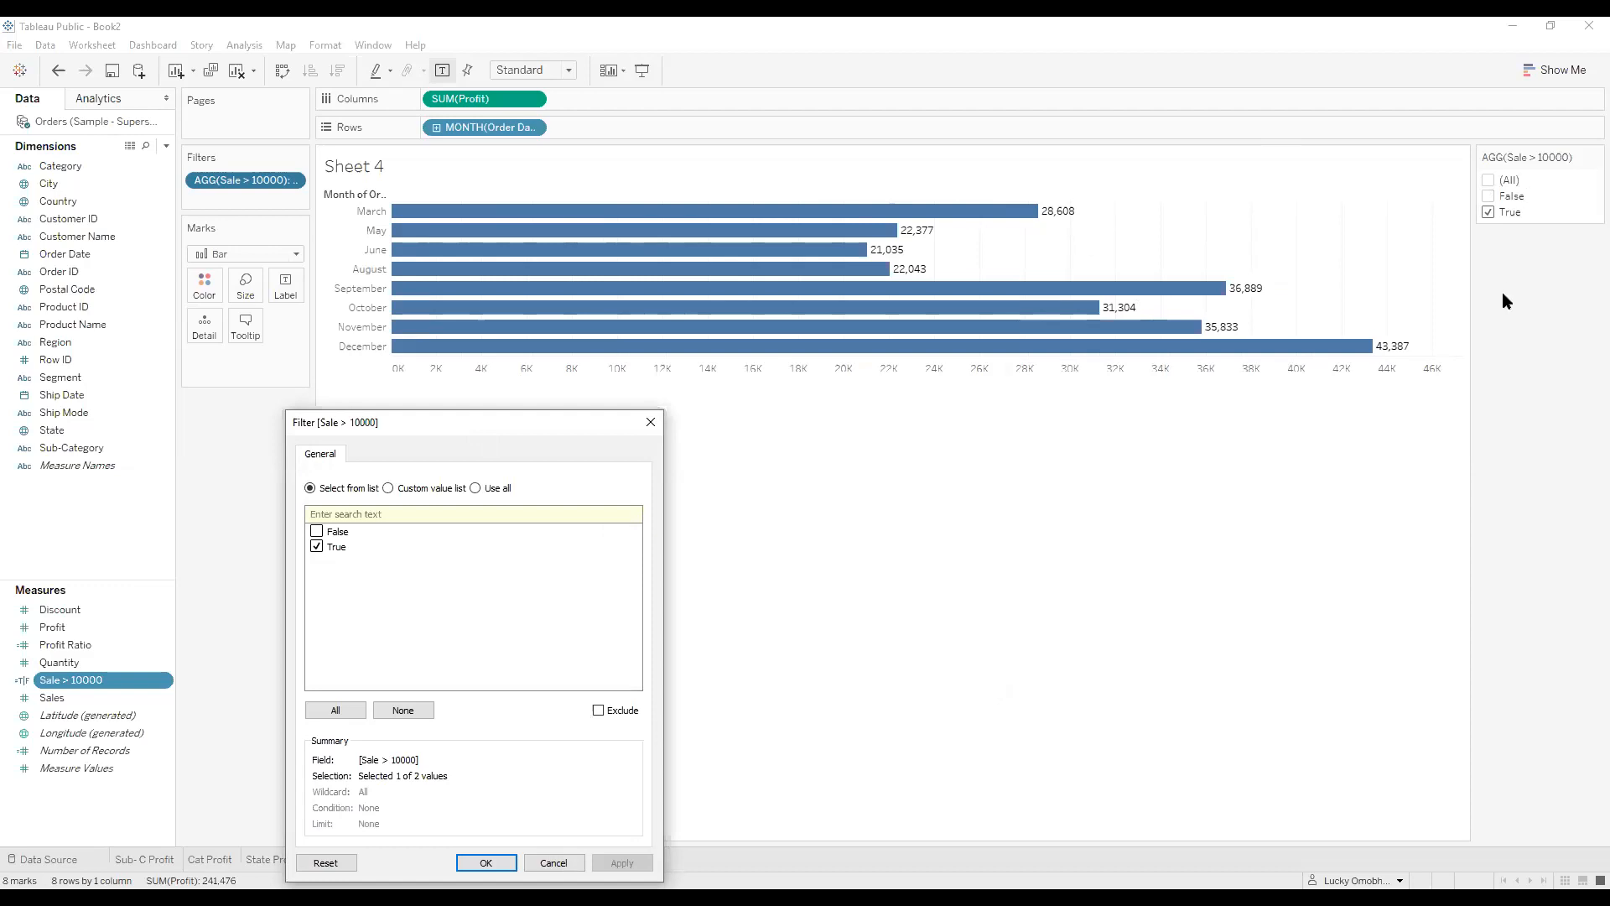
{"action": "left_click", "coordinate": [649, 424]}
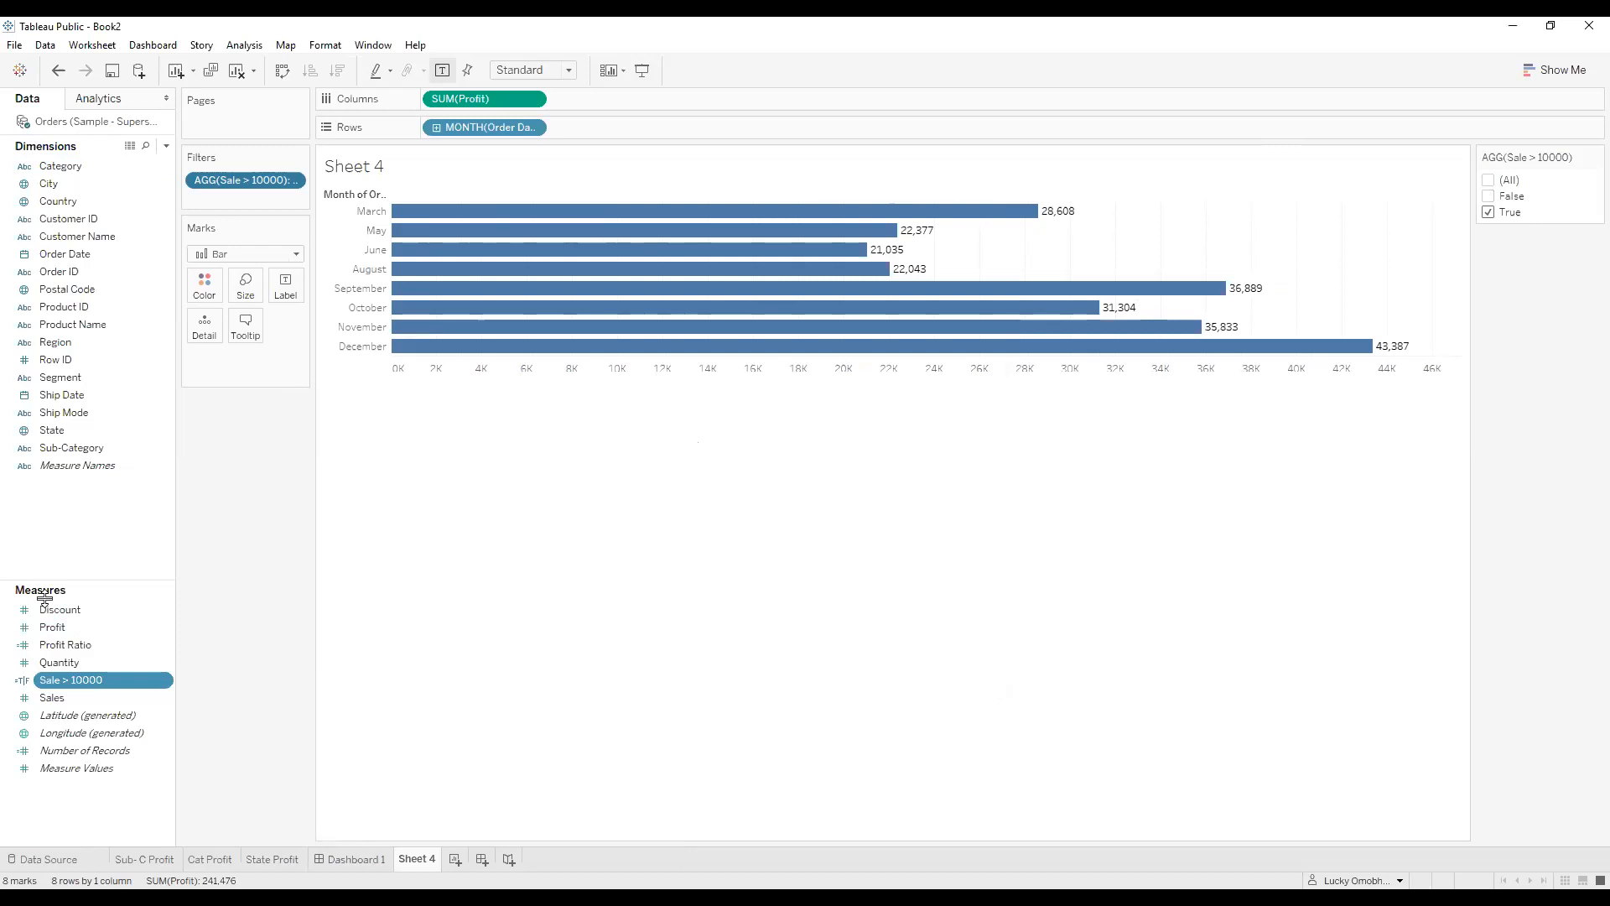
Open the Sale > 10000 calculation for editing and browse the Logical functions to view the IF syntax.
{"action": "left_click", "coordinate": [164, 682]}
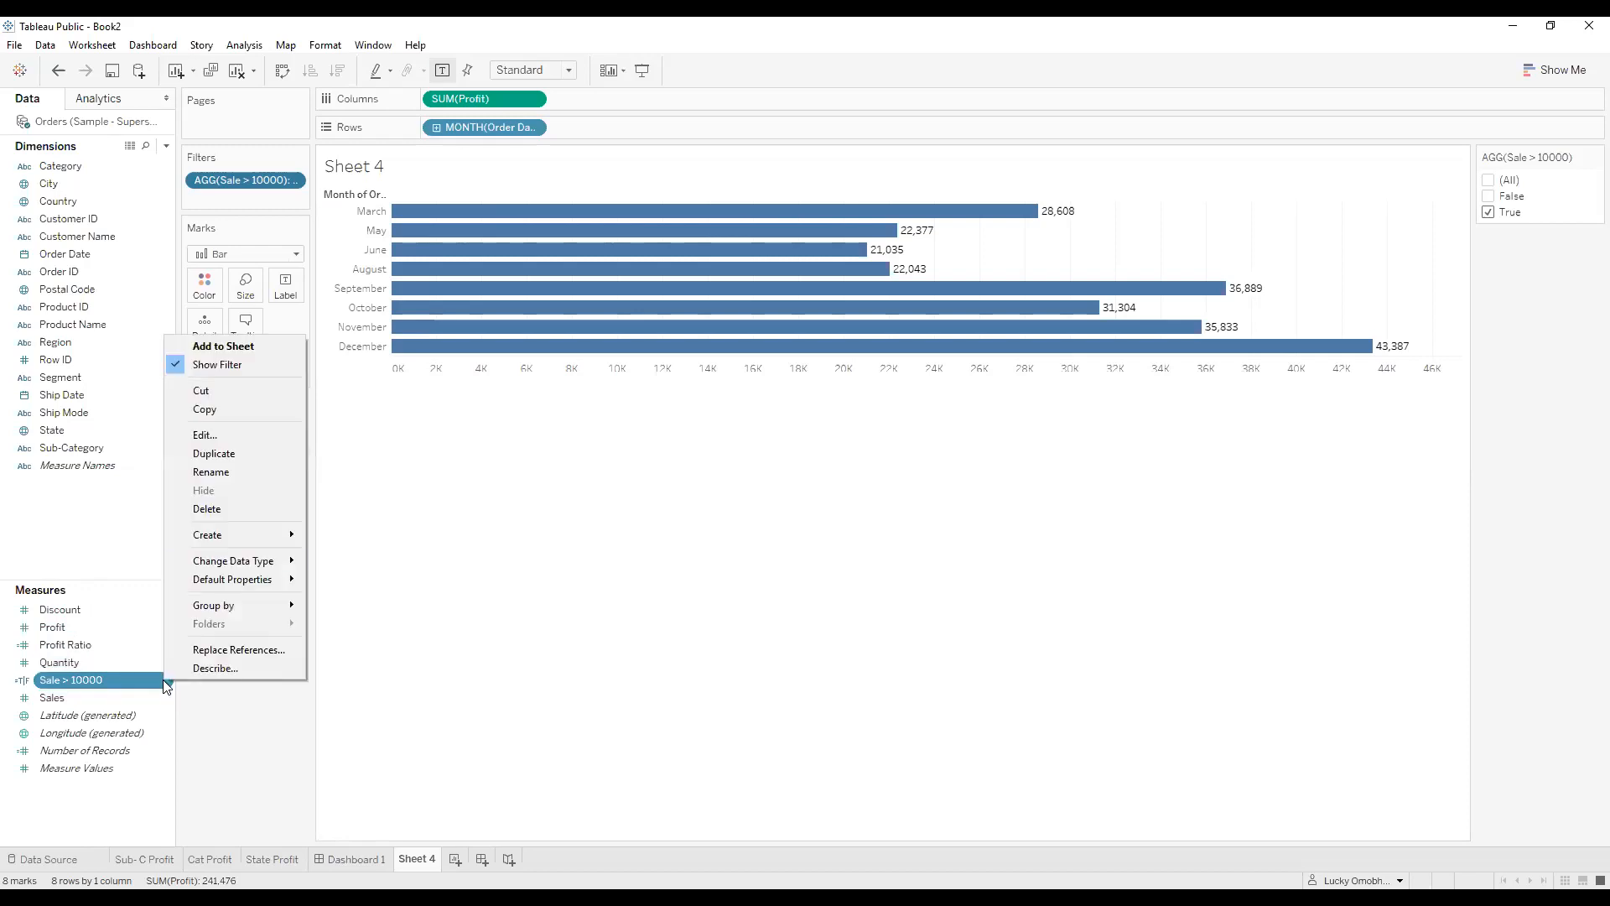
{"action": "left_click", "coordinate": [220, 436]}
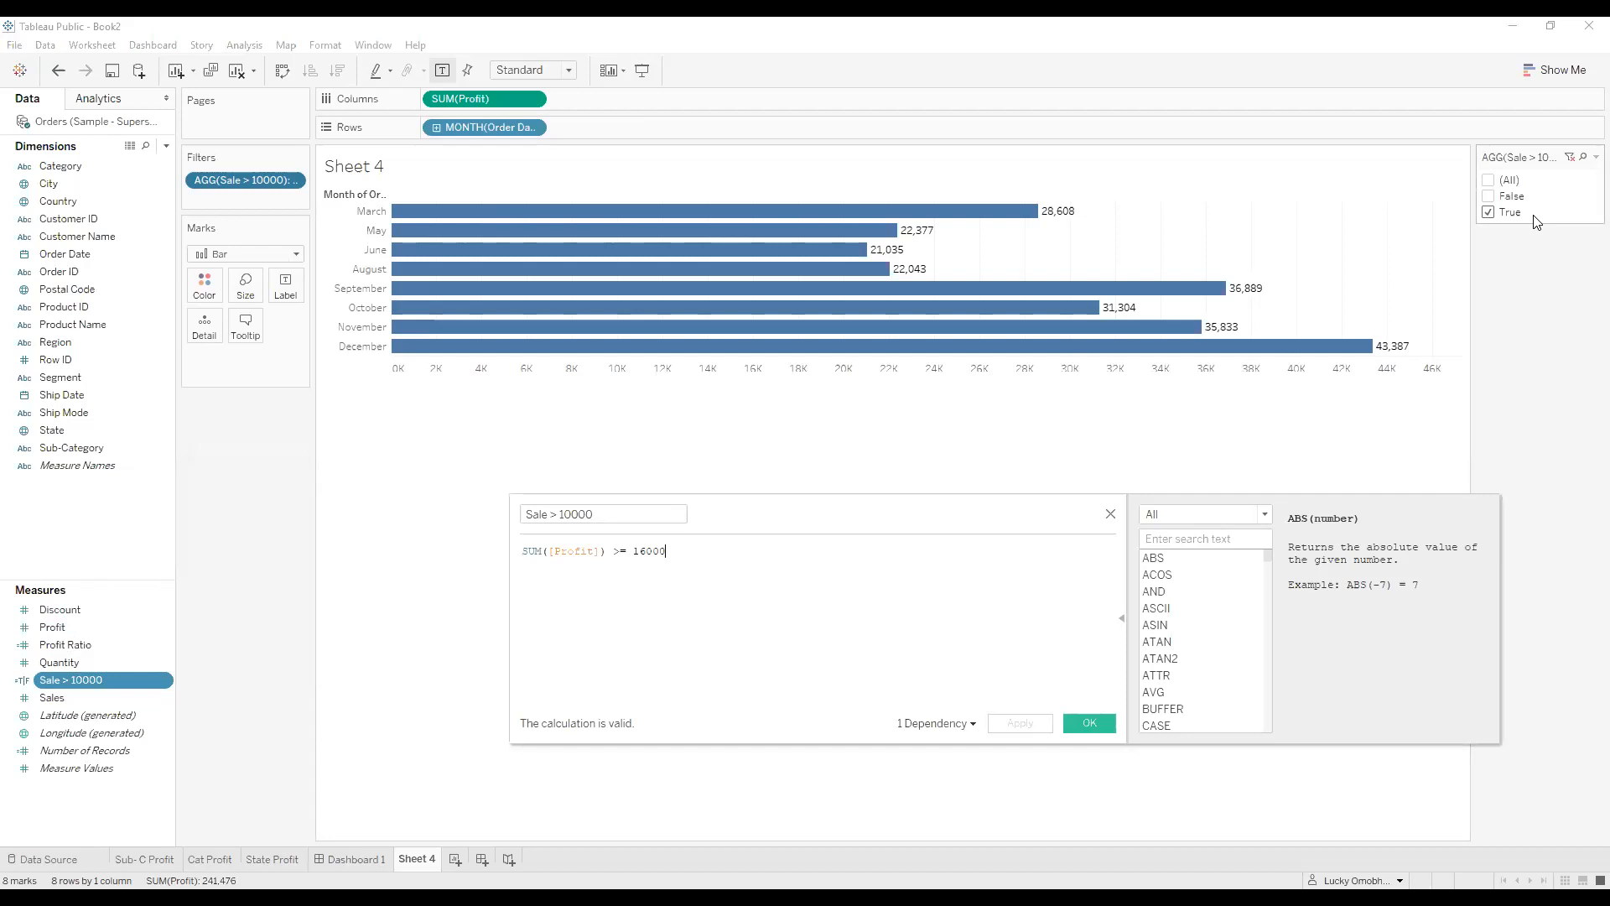
{"action": "left_click_drag", "start_coordinate": [953, 514], "coordinate": [741, 485]}
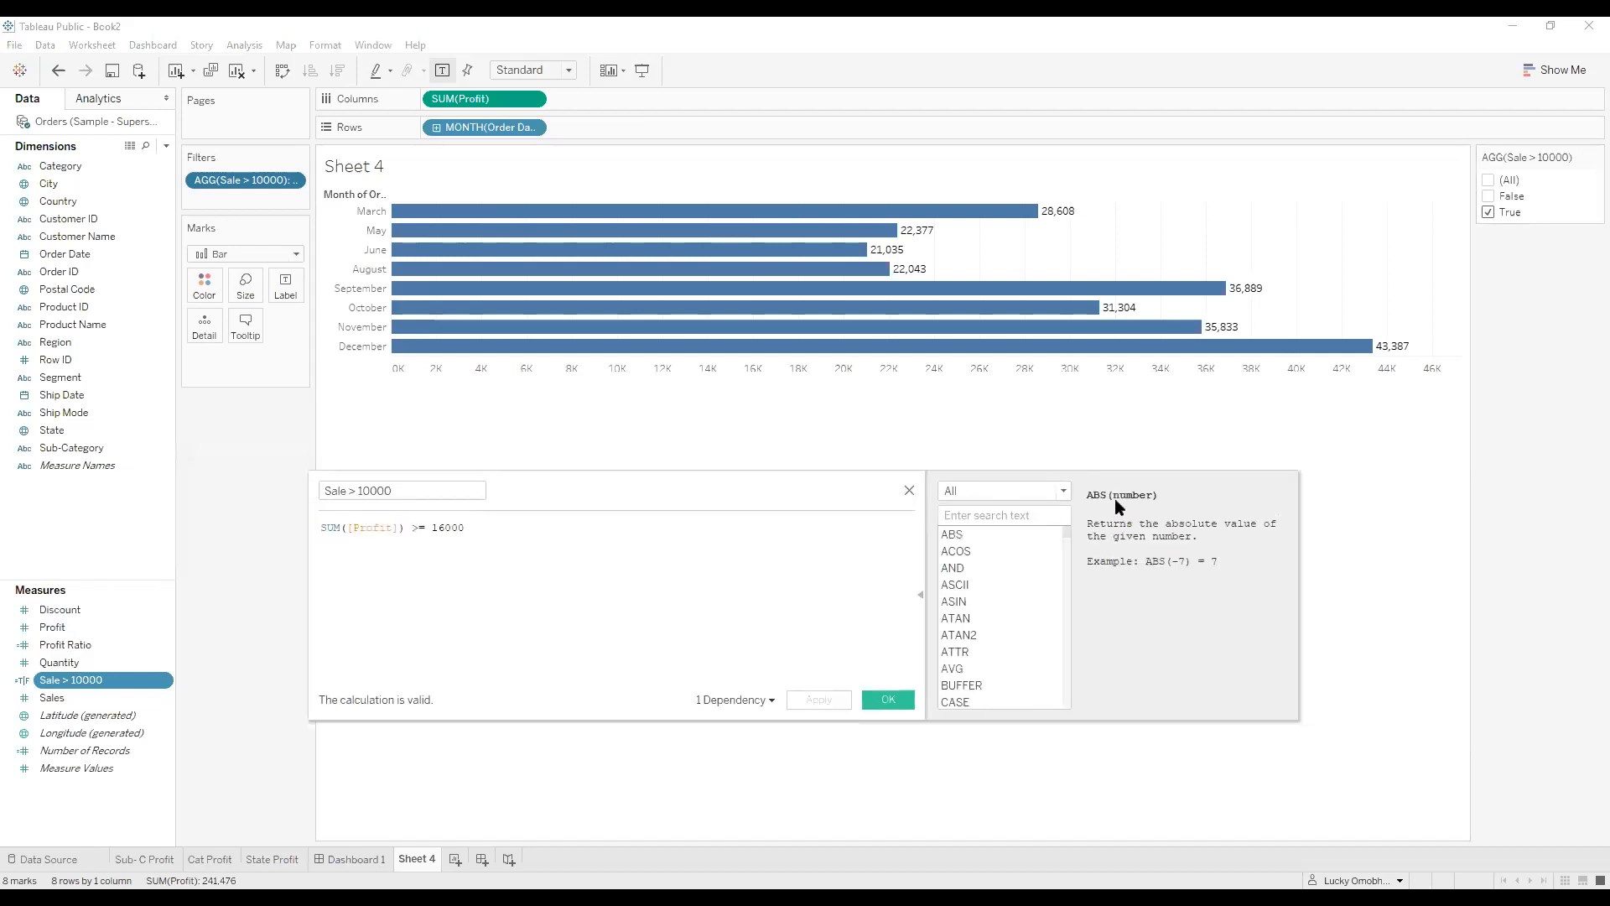
{"action": "left_click", "coordinate": [1064, 493]}
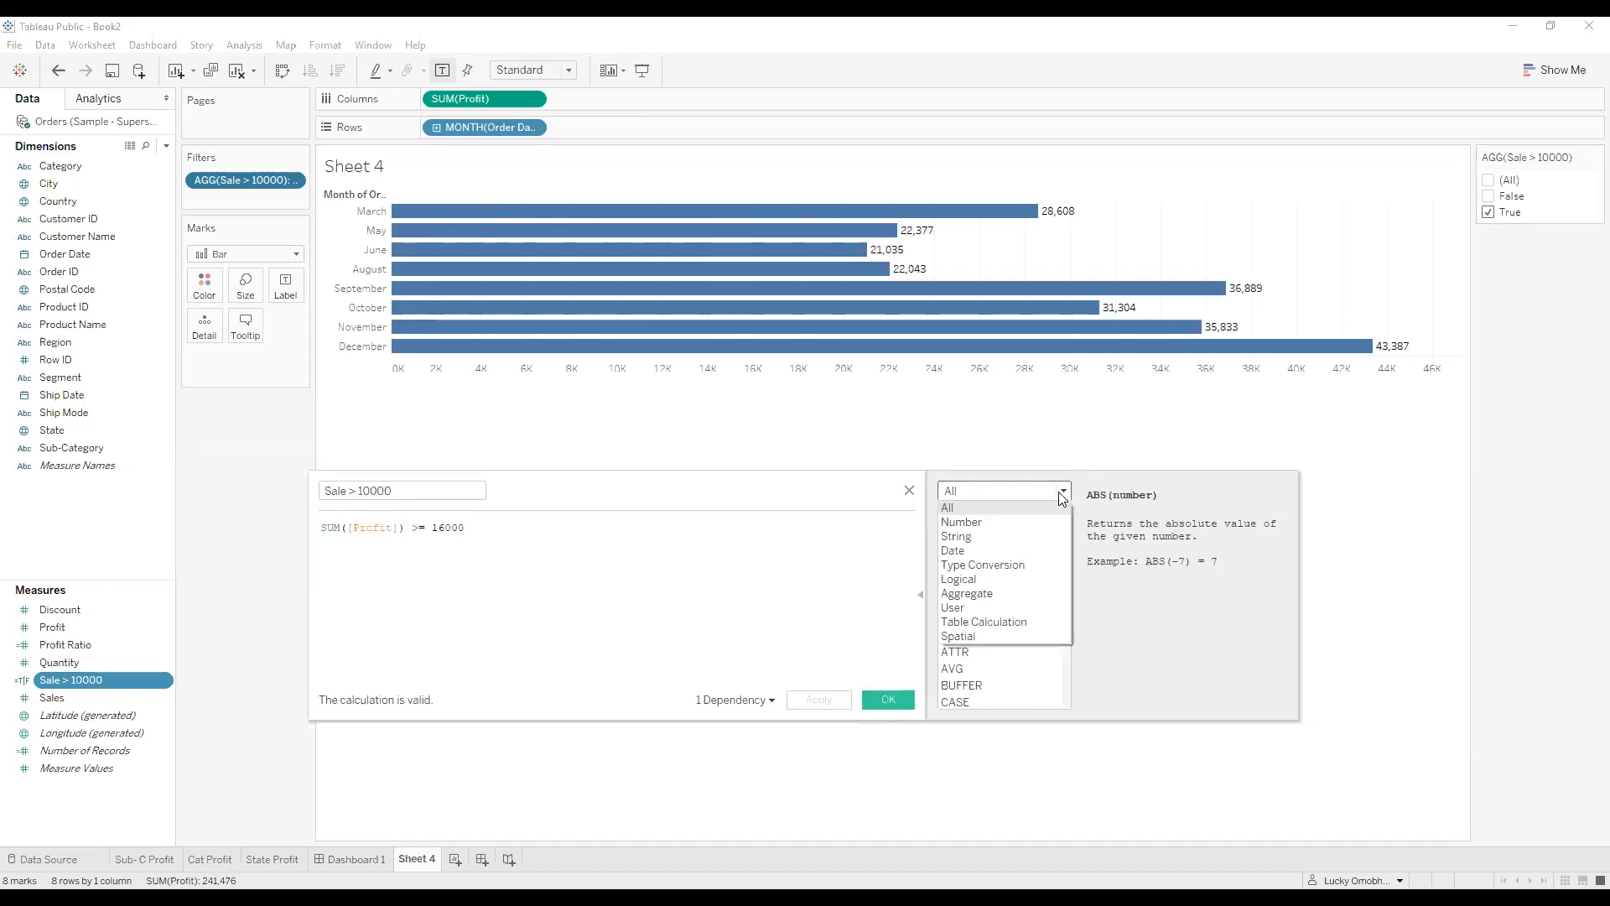
{"action": "left_click", "coordinate": [1034, 582]}
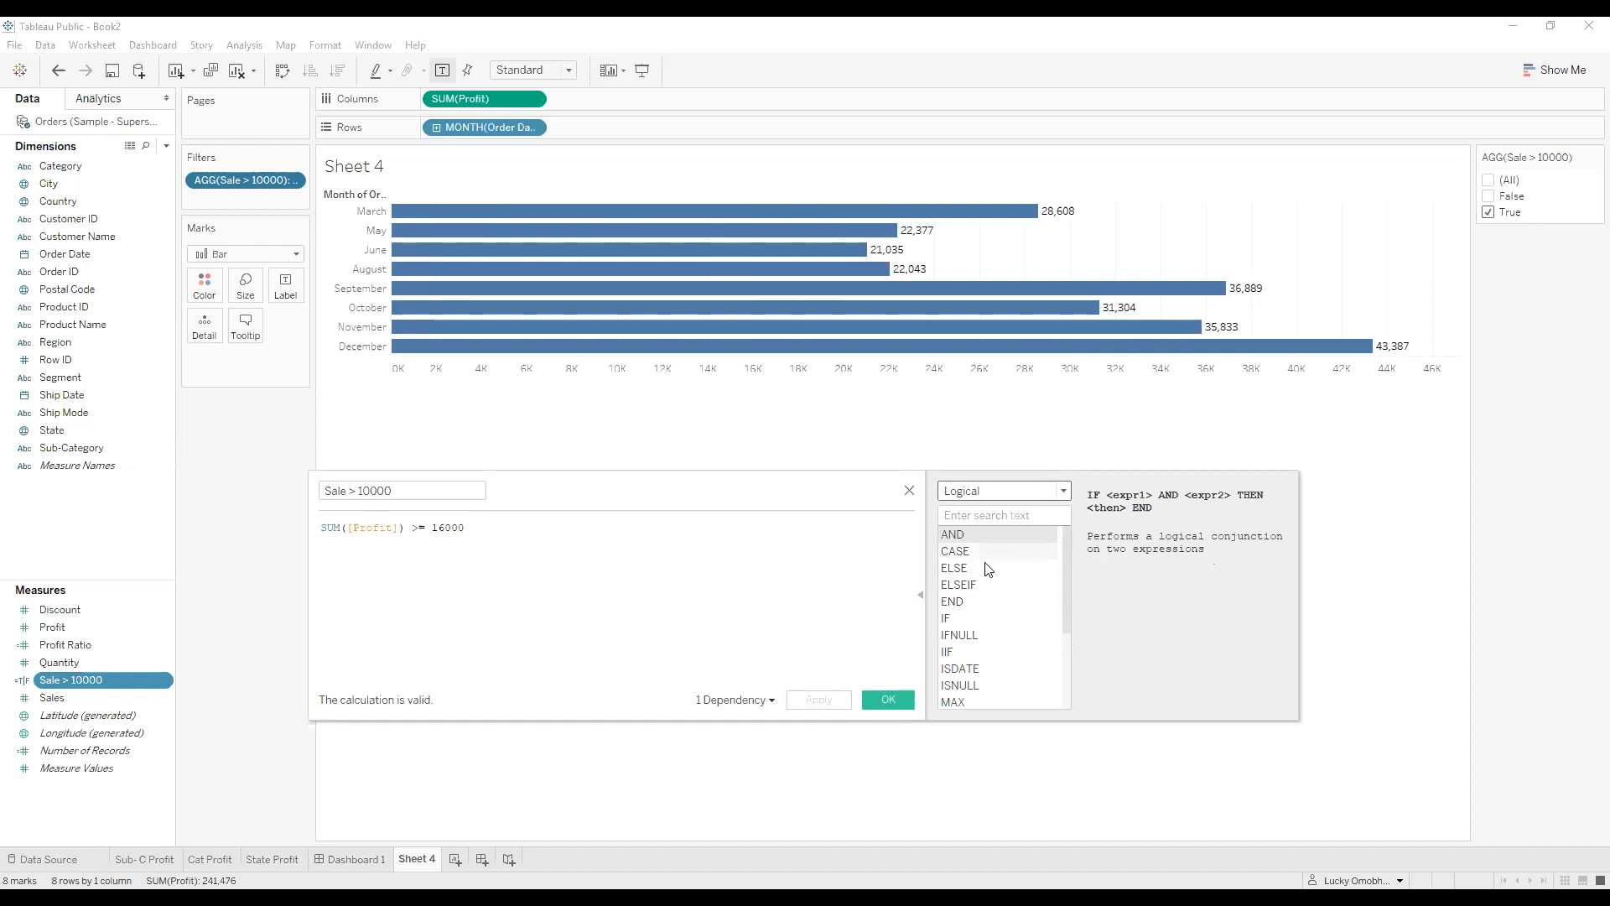
{"action": "scroll", "coordinate": [1016, 621], "scroll_direction": "down", "scroll_amount": 3}
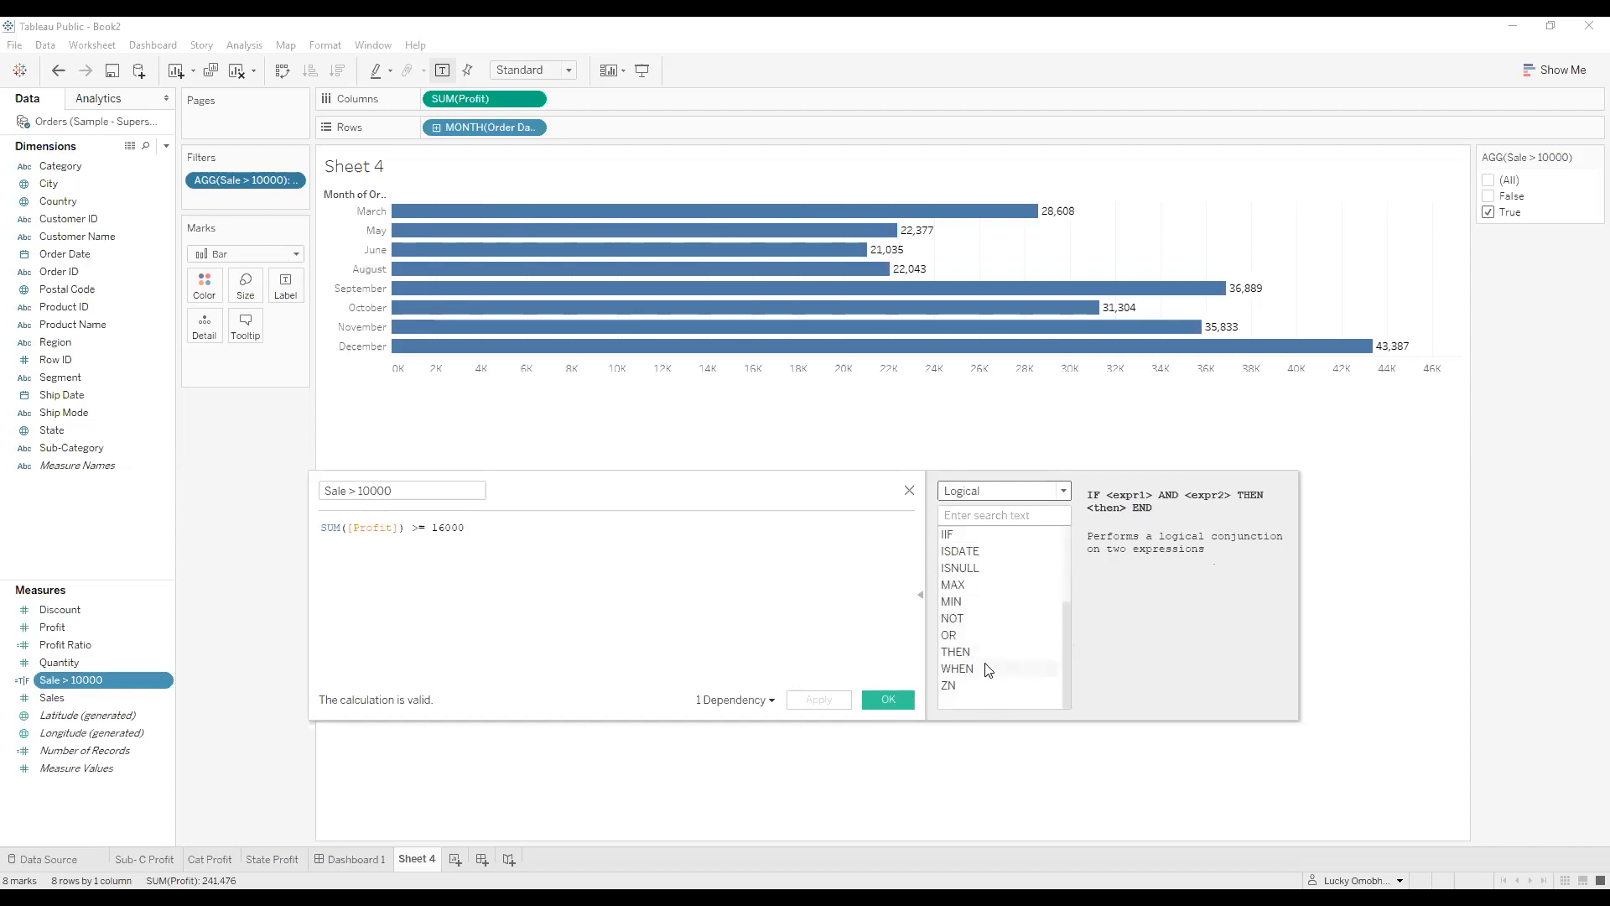
{"action": "left_click_drag", "start_coordinate": [1065, 657], "coordinate": [1092, 533]}
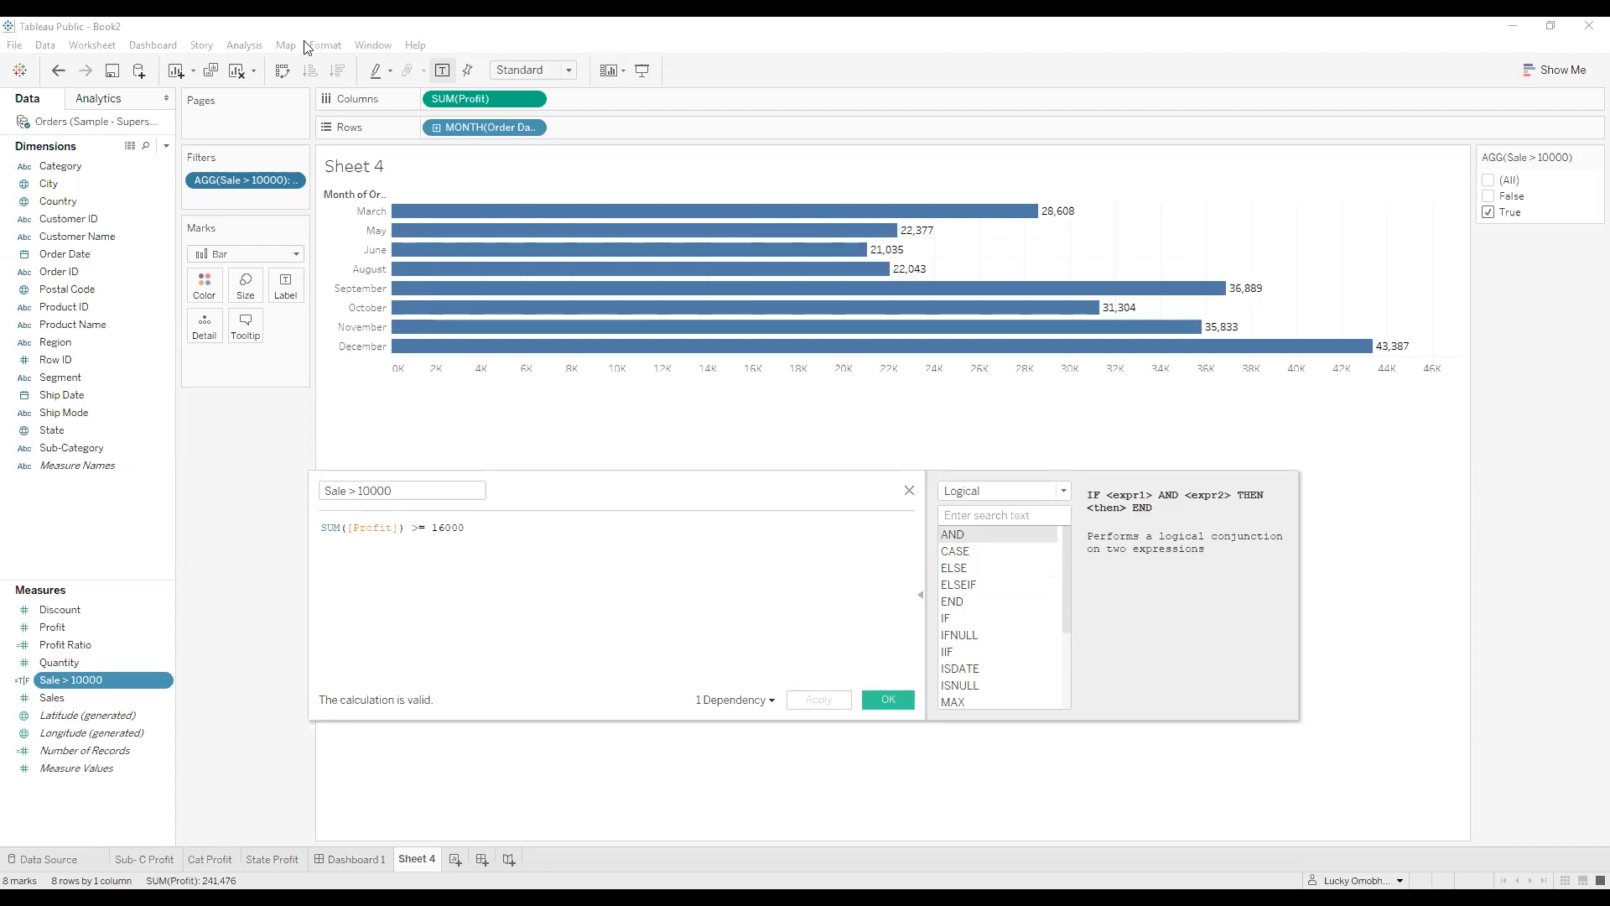
{"action": "mouse_move", "coordinate": [477, 308]}
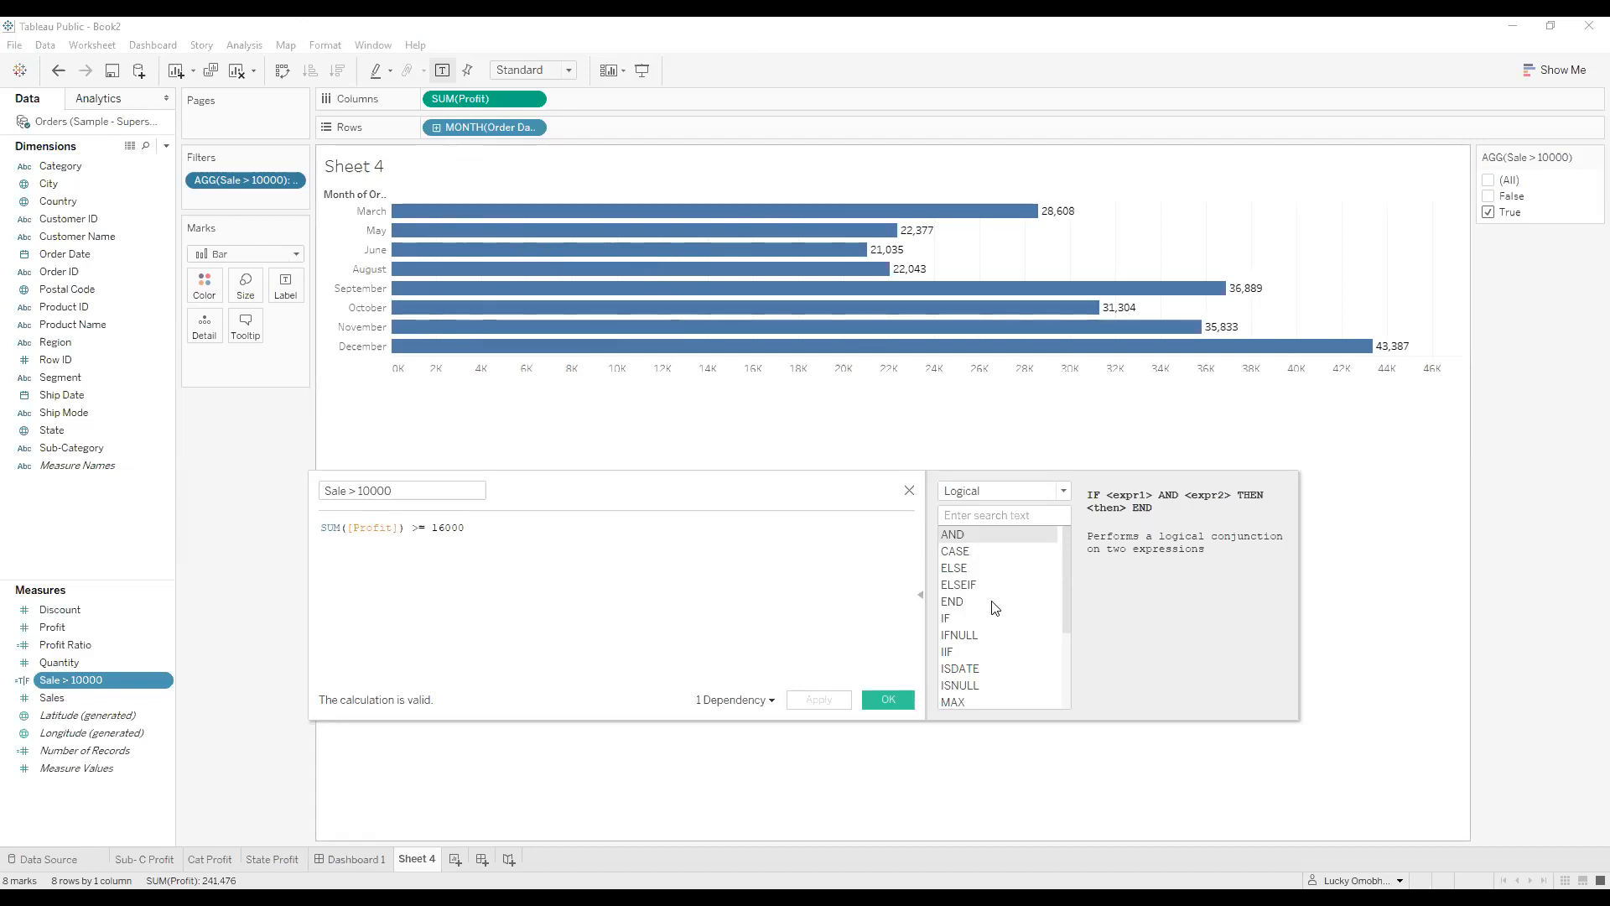
{"action": "left_click", "coordinate": [977, 621]}
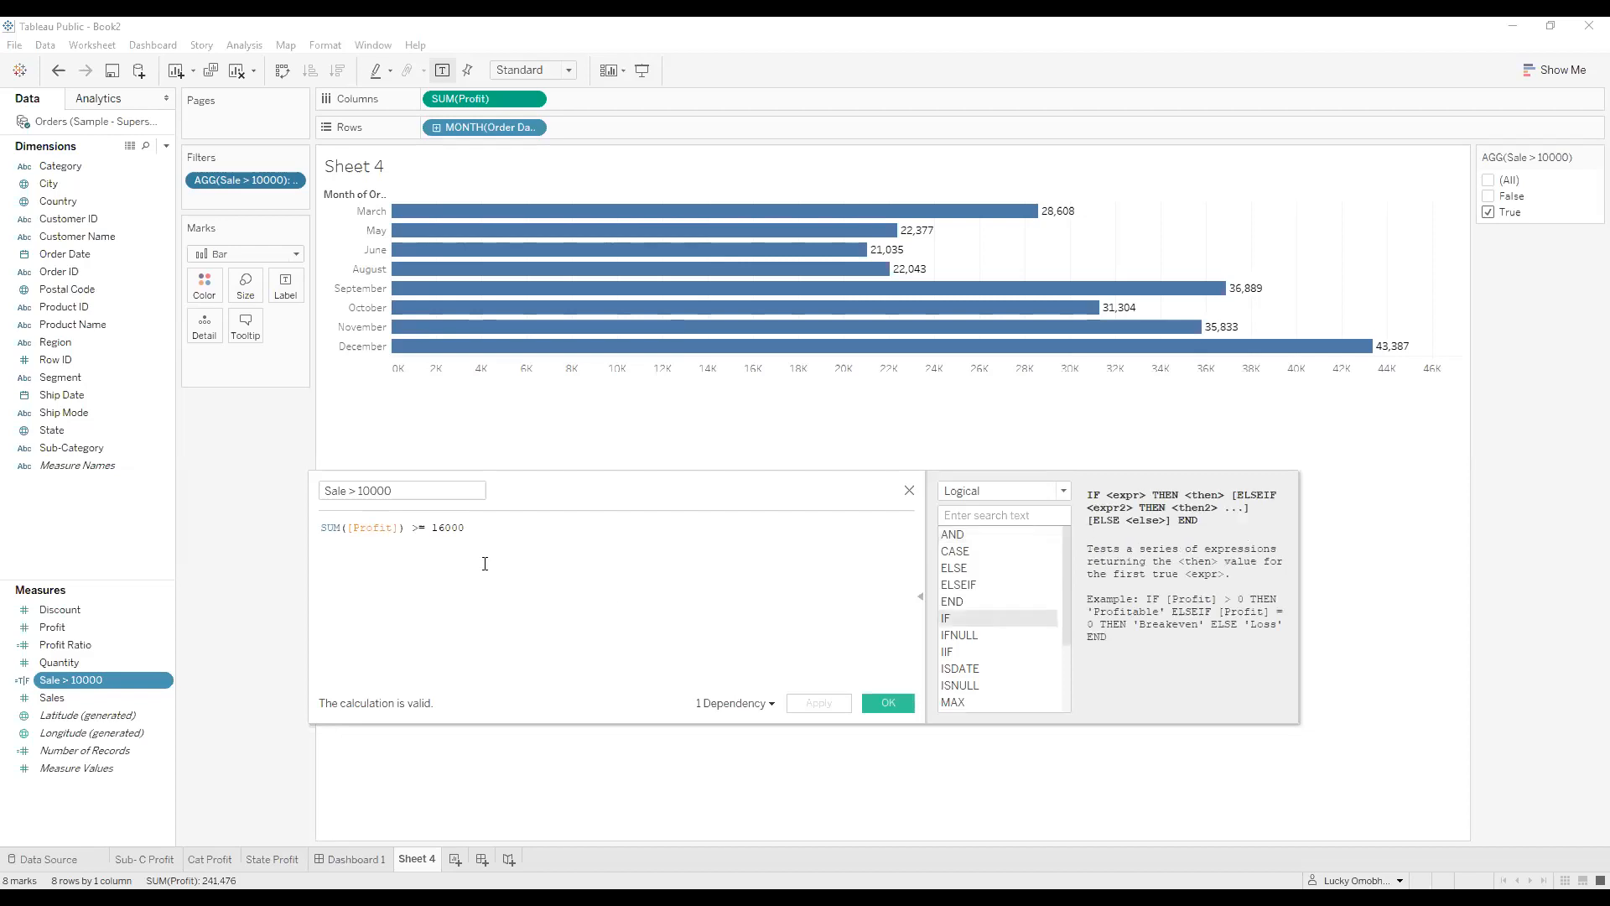
Insert IF before SUM([Profit]) in the formula and change the comparison with 16000 to <=.
{"action": "left_click", "coordinate": [323, 528]}
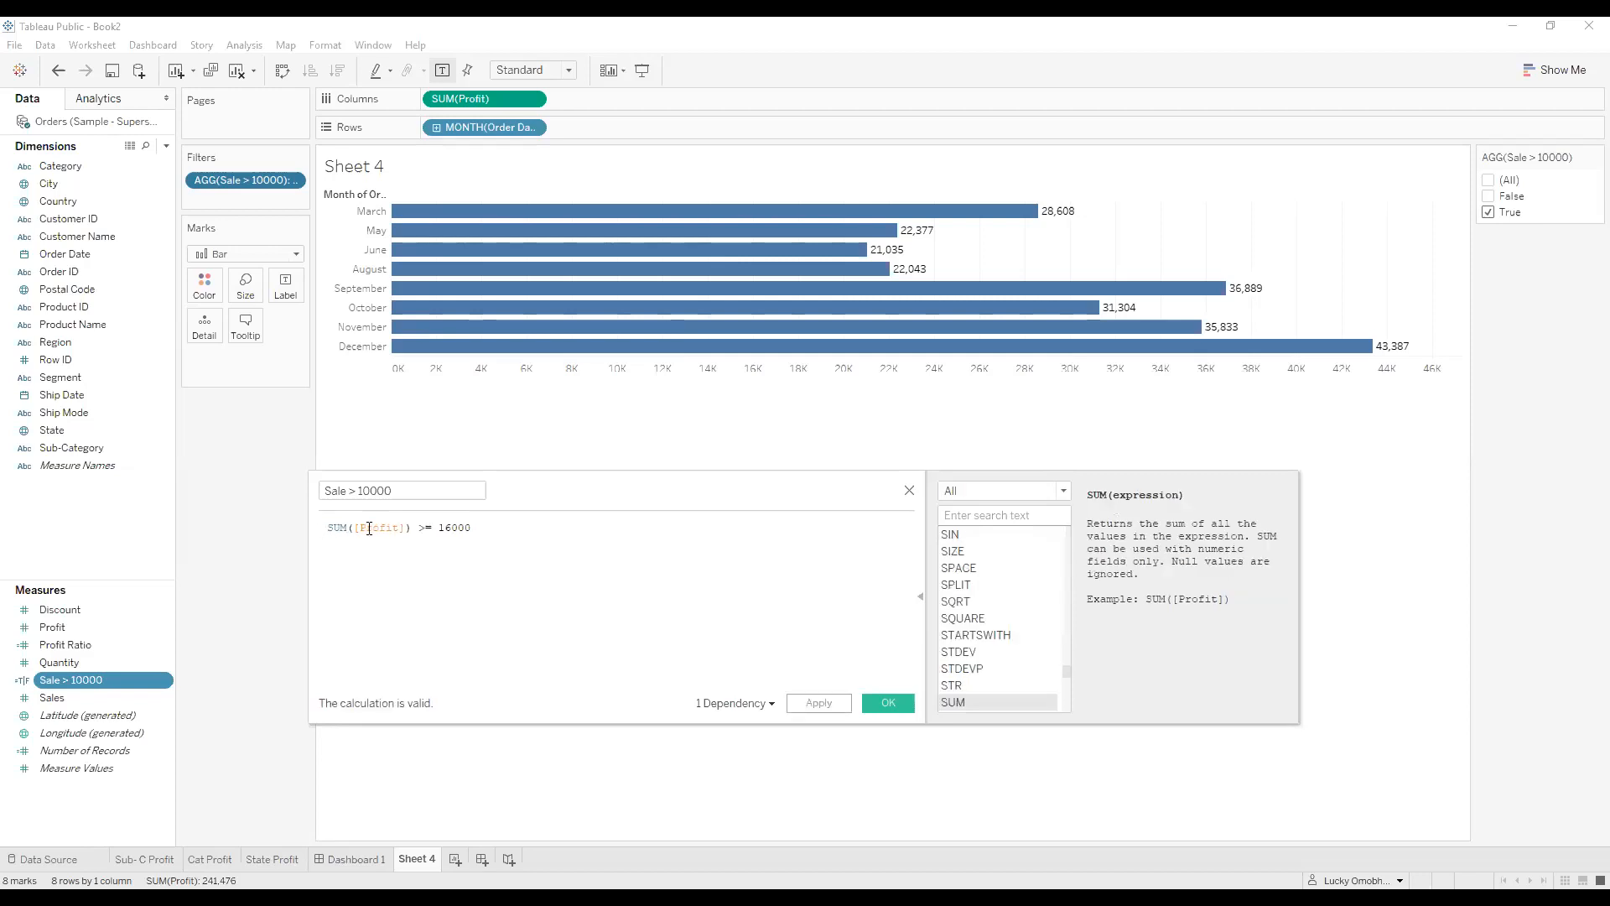
{"action": "type", "text": "if"}
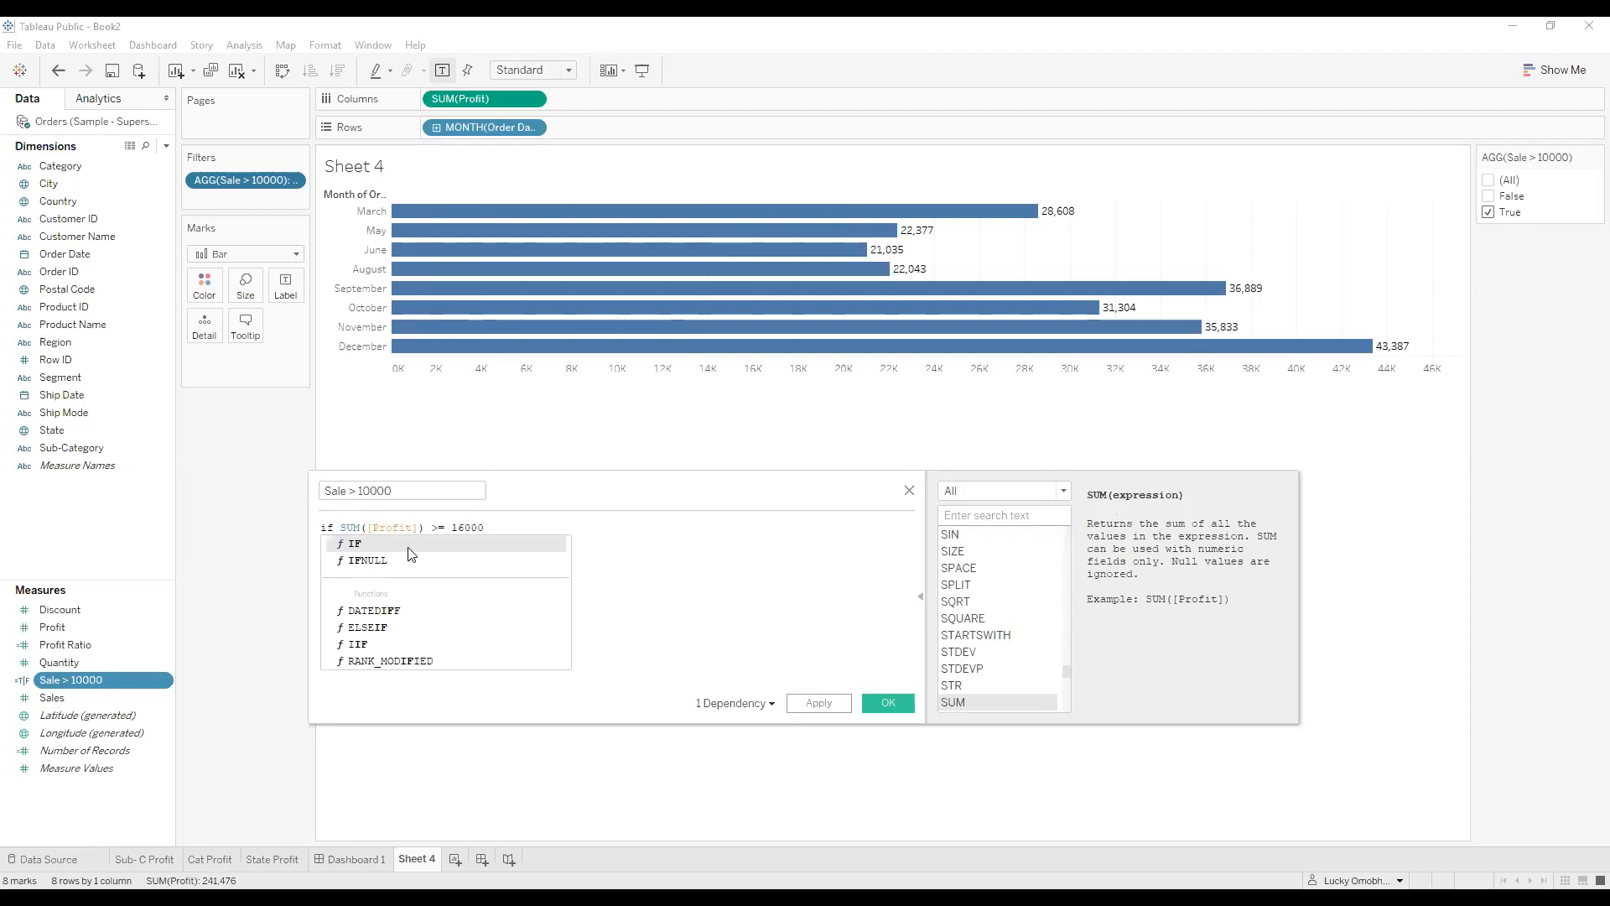
{"action": "left_click", "coordinate": [393, 545]}
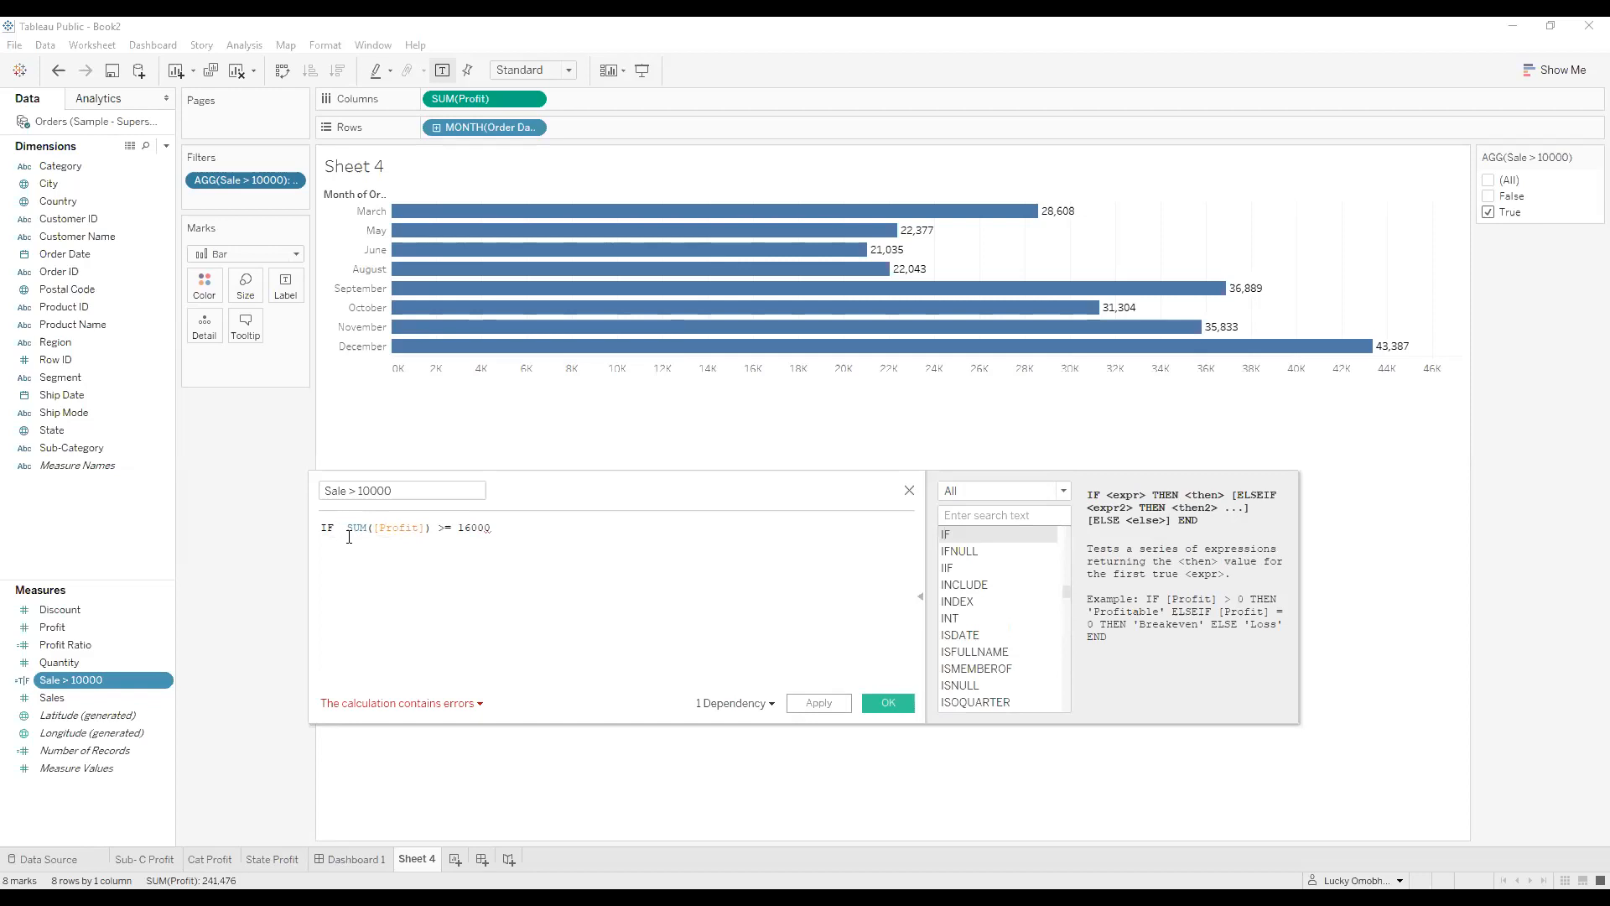
{"action": "key", "text": "BackSpace"}
{"action": "left_click", "coordinate": [636, 539]}
{"action": "left_click", "coordinate": [448, 528]}
{"action": "key", "text": "BackSpace"}
{"action": "key", "text": "BackSpace"}
{"action": "type", "text": "="}
{"action": "type", "text": "<"}
{"action": "key", "text": "BackSpace"}
{"action": "type", "text": "< TH"}
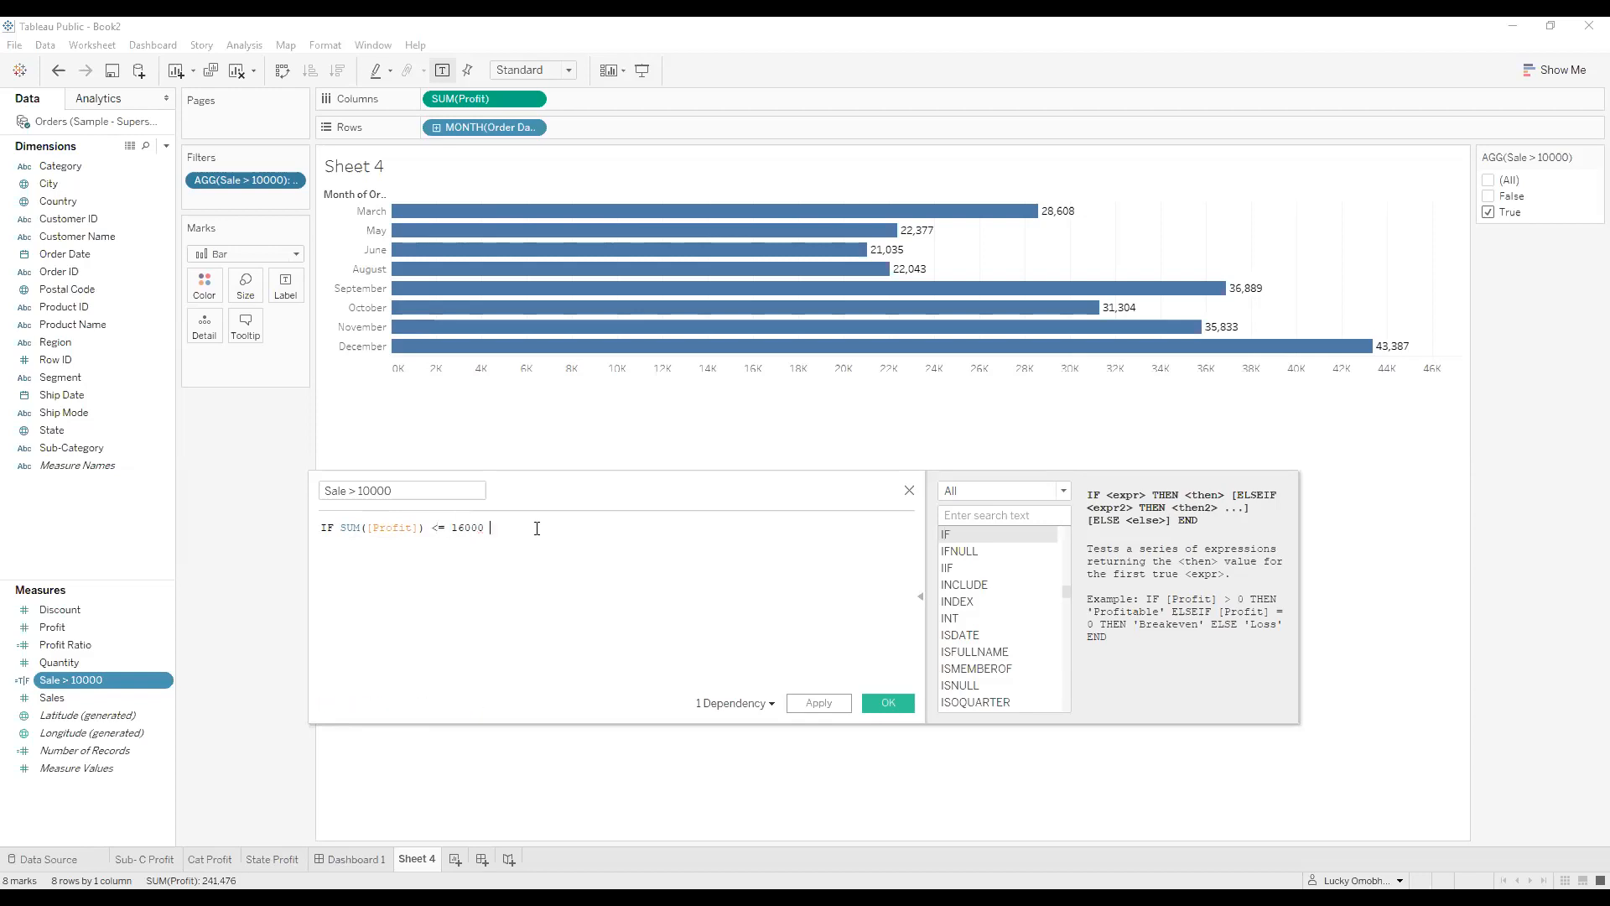
Complete the IF statement with THEN "Not Doing Well" after the condition and END on a separate line below.
{"action": "key", "text": "Return"}
{"action": "key", "text": "BackSpace"}
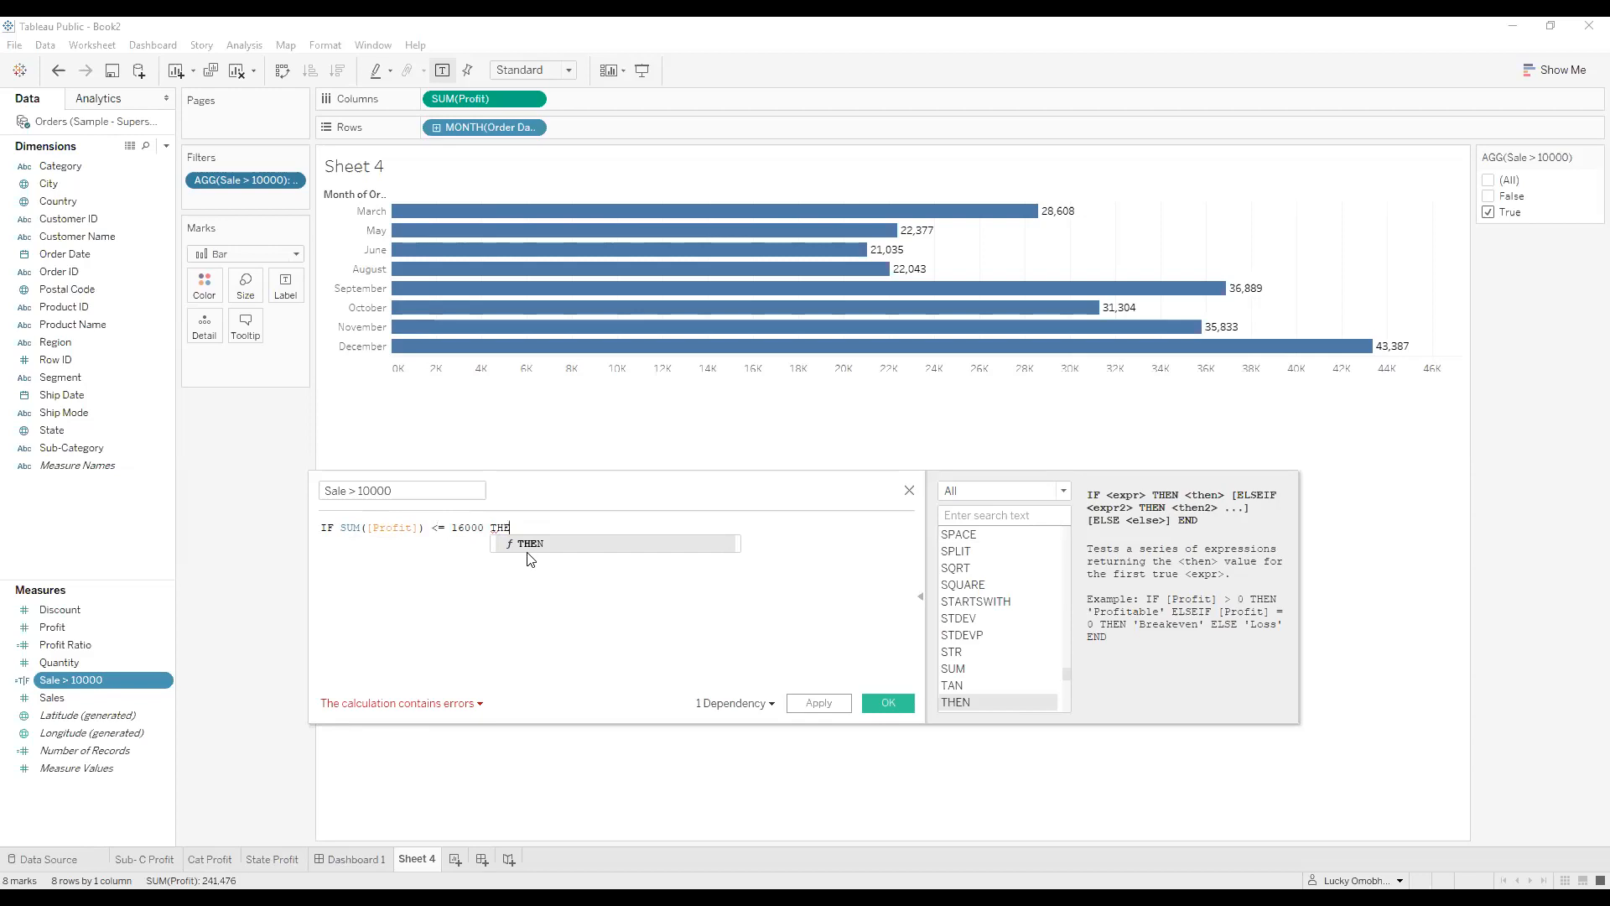
{"action": "left_click", "coordinate": [545, 546]}
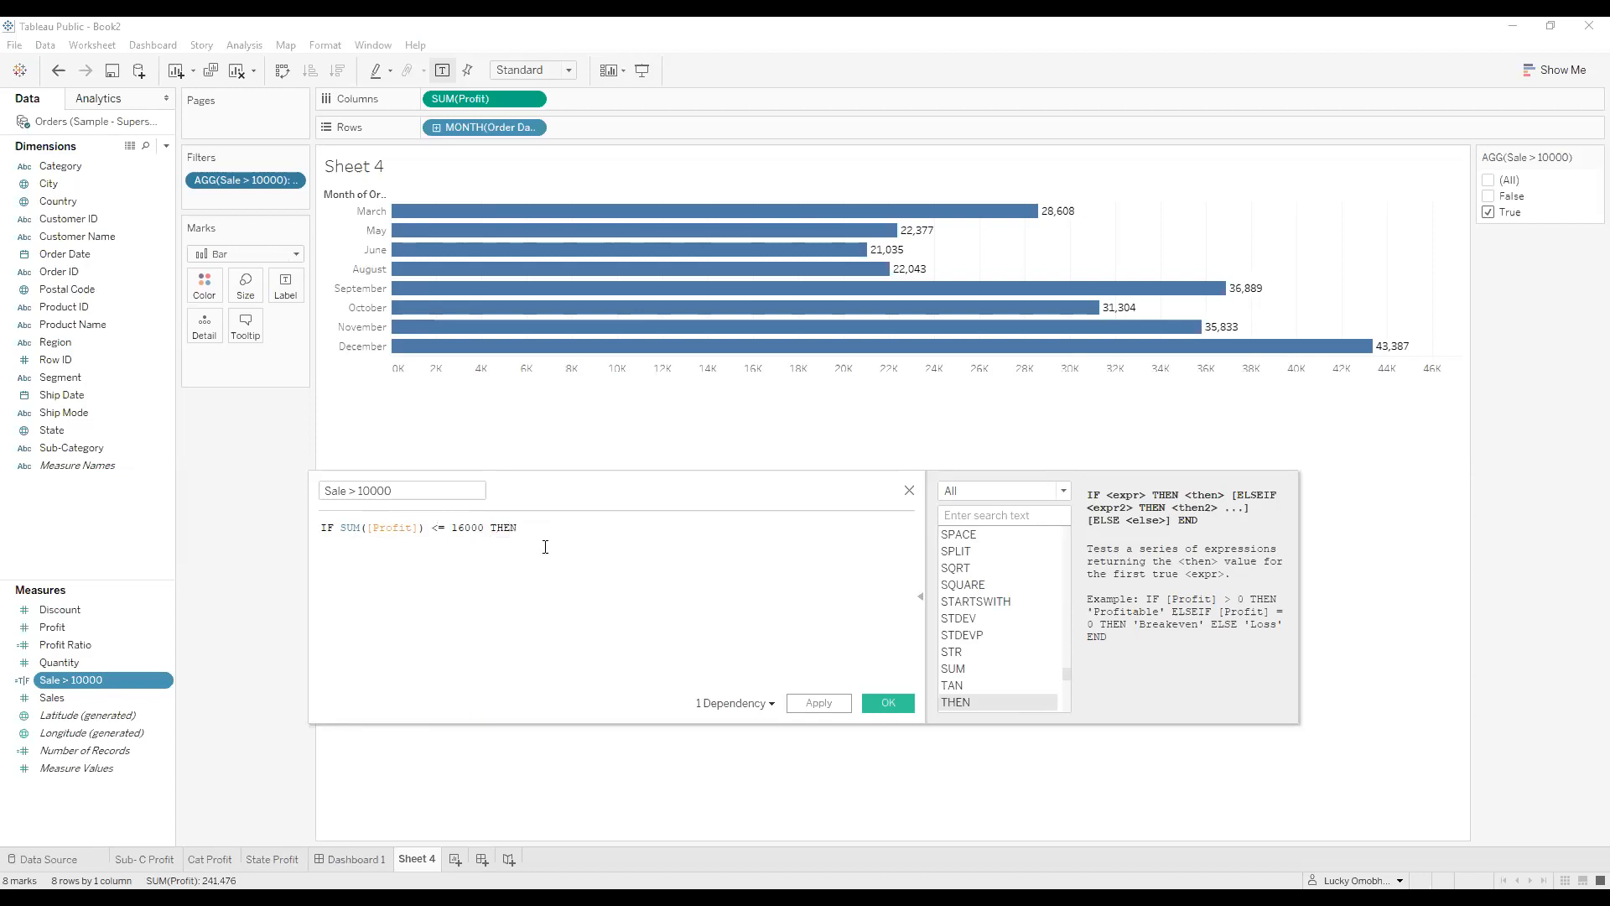
{"action": "type", "text": "'Not Doing Well'"}
{"action": "key", "text": "Delete"}
{"action": "type", "text": "\""}
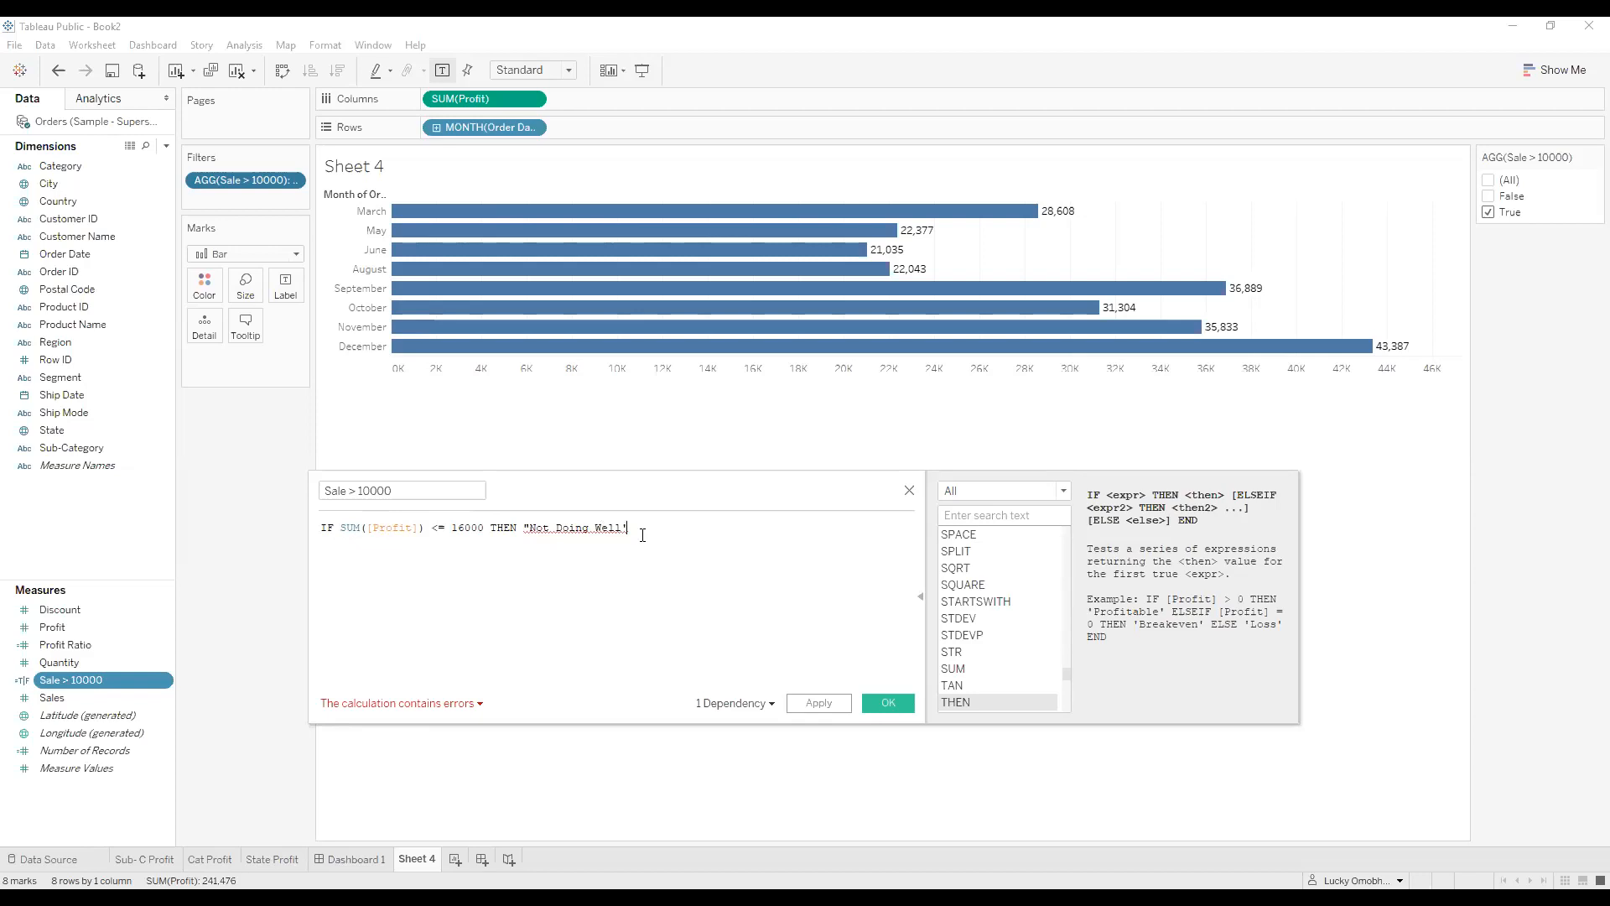
{"action": "key", "text": "BackSpace"}
{"action": "type", "text": "\"  "}
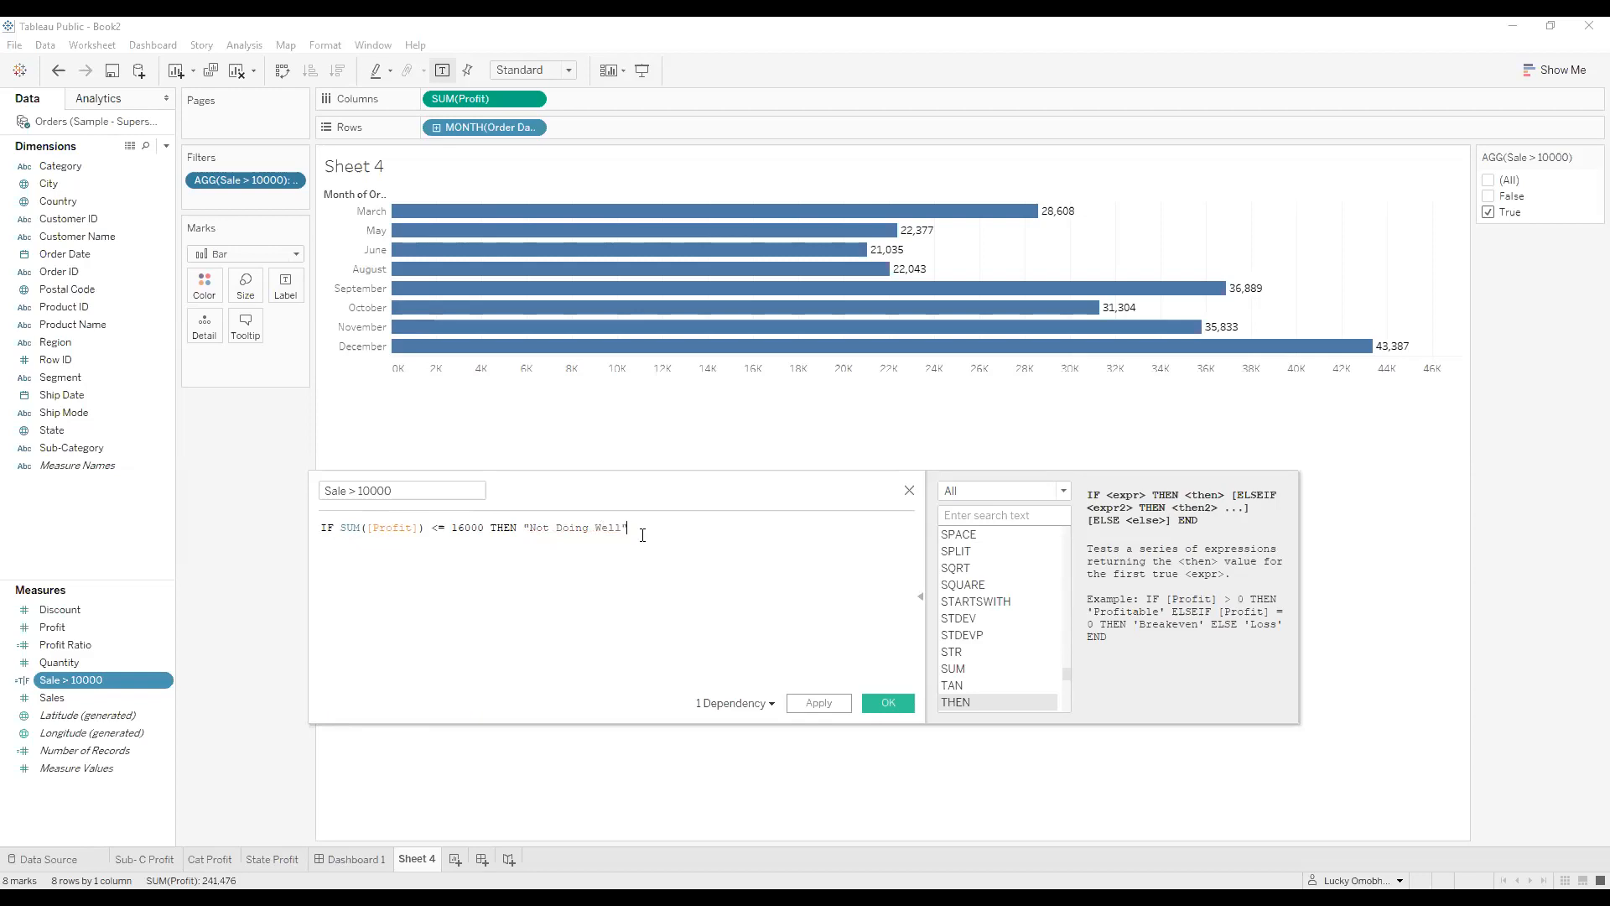
{"action": "type", "text": "END"}
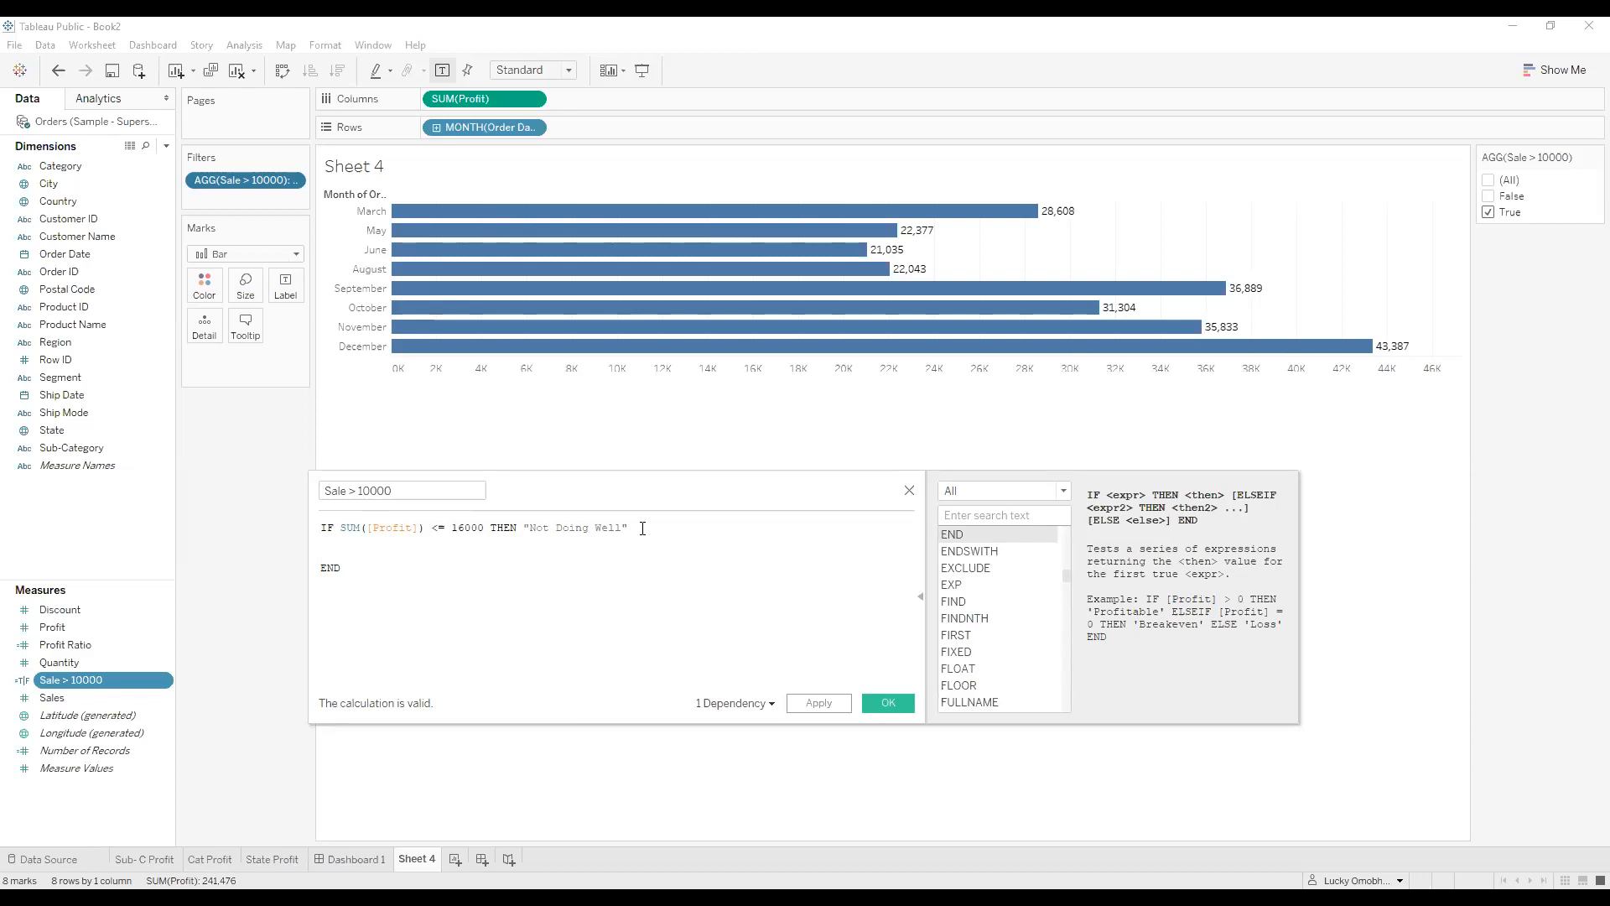
Replace the double quotation marks around Not Doing Well with single quotation marks in the IF formula.
{"action": "key", "text": "BackSpace"}
{"action": "key", "text": "Left"}
{"action": "key", "text": "Left"}
{"action": "key", "text": "Left"}
{"action": "key", "text": "Left"}
{"action": "key", "text": "Left"}
{"action": "key", "text": "Left"}
{"action": "key", "text": "Left"}
{"action": "key", "text": "Left"}
{"action": "key", "text": "Left"}
{"action": "key", "text": "Left"}
{"action": "key", "text": "Left"}
{"action": "key", "text": "Left"}
{"action": "key", "text": "Left"}
{"action": "key", "text": "Left"}
{"action": "key", "text": "Left"}
{"action": "key", "text": "BackSpace"}
{"action": "type", "text": "'"}
Start a second line in the formula with ELSEIF SUM([Profit]), using the Profit field.
{"action": "key", "text": "Return"}
{"action": "type", "text": "els"}
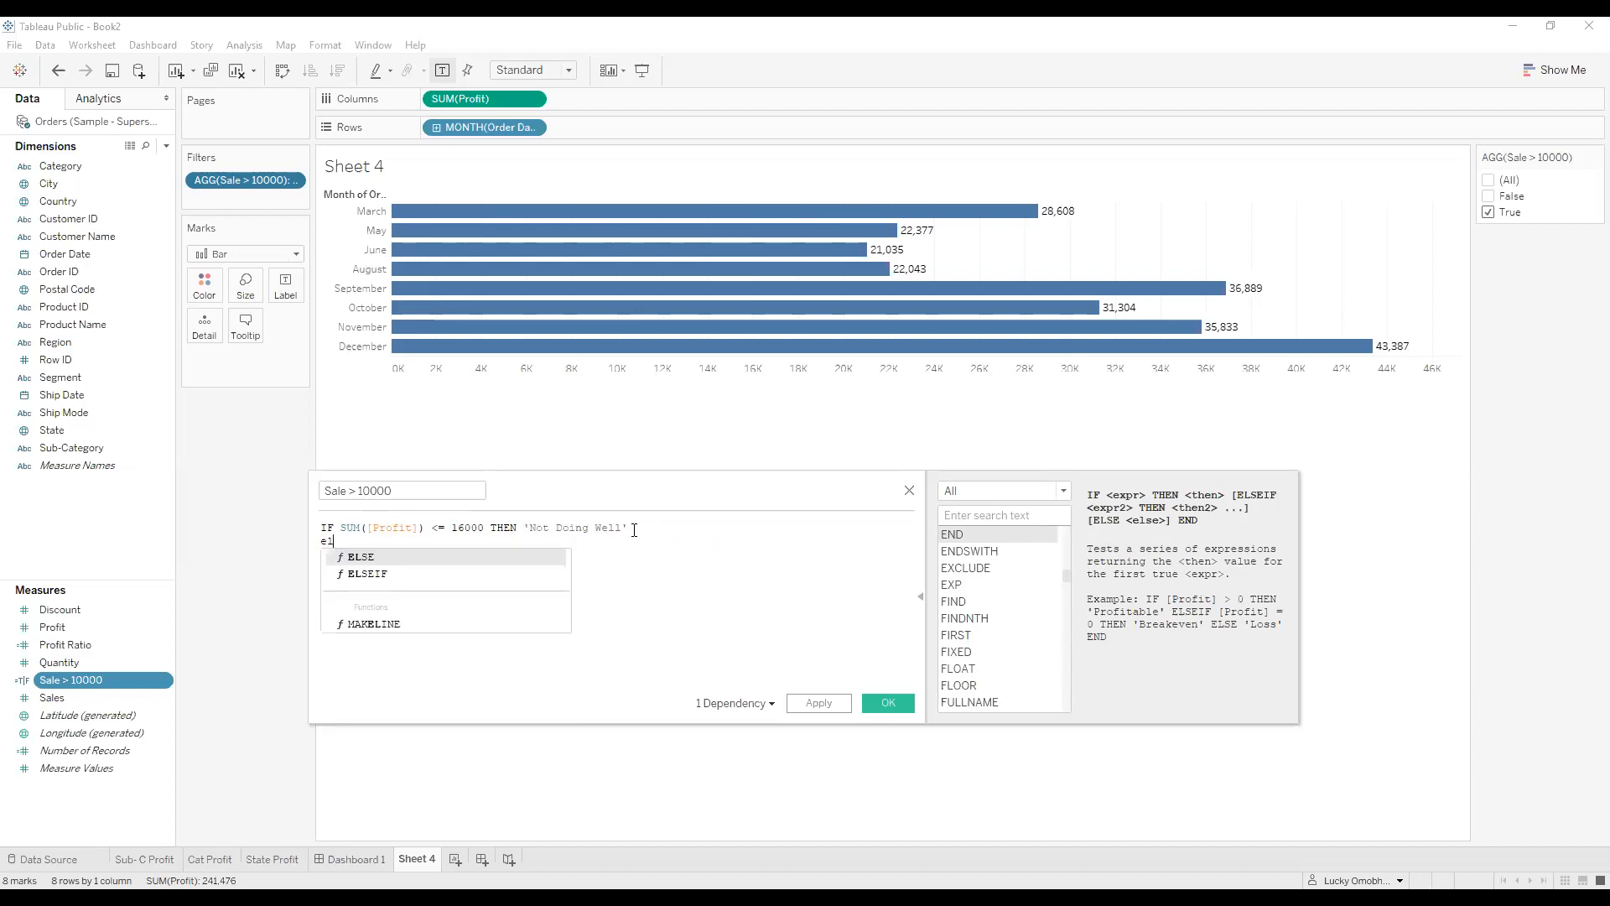
{"action": "left_click", "coordinate": [400, 572]}
{"action": "type", "text": "sum"}
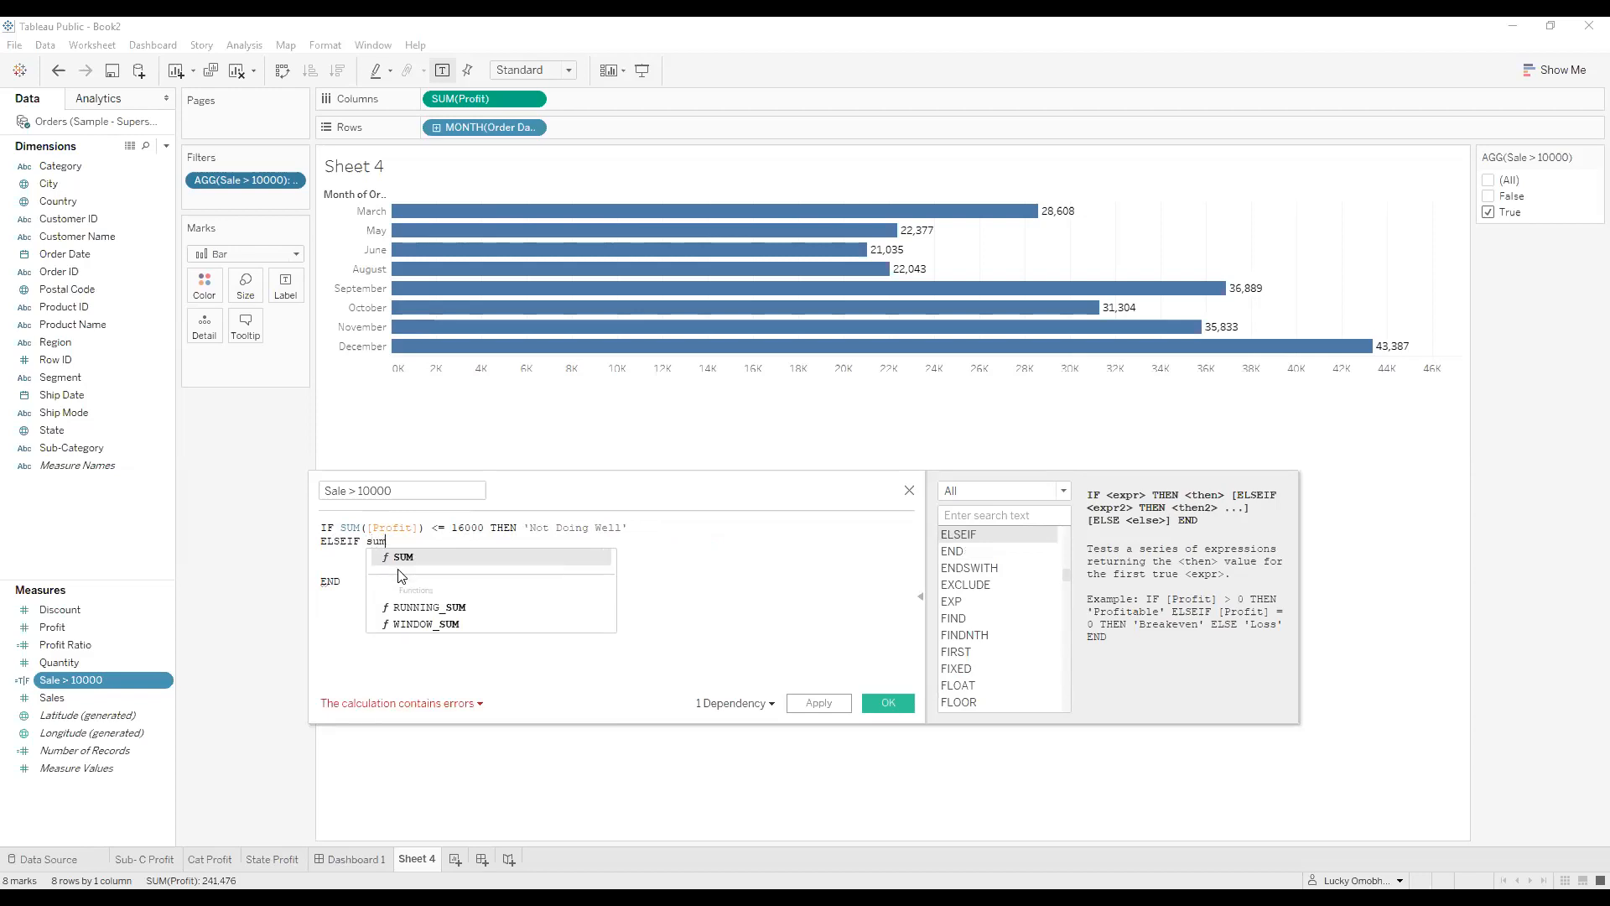
{"action": "left_click", "coordinate": [399, 570]}
{"action": "type", "text": "pro"}
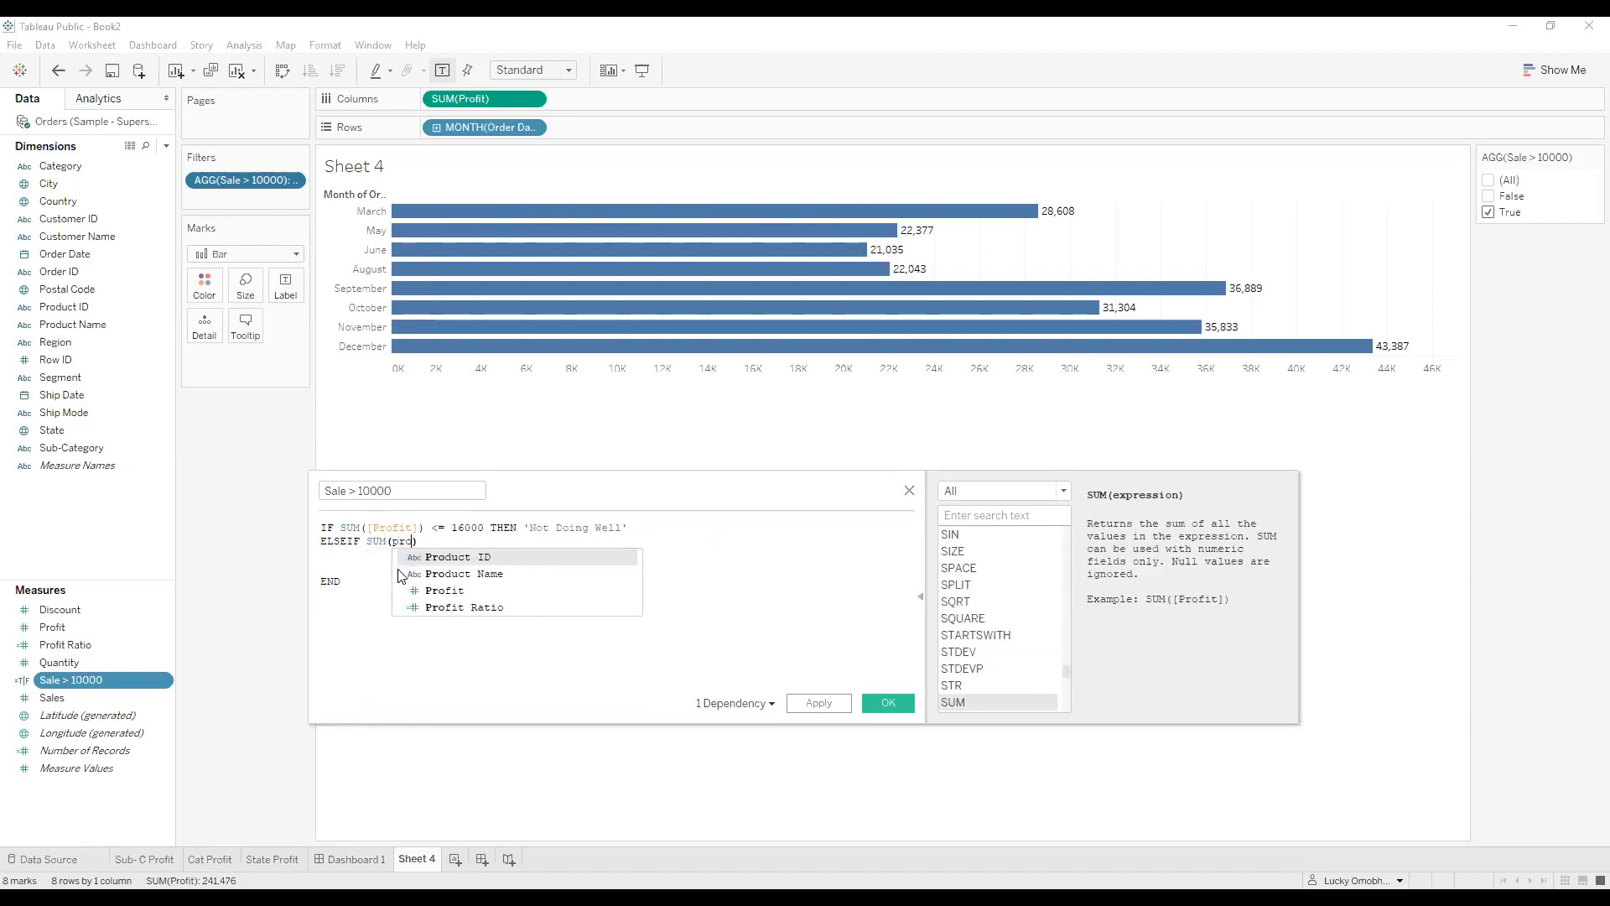
{"action": "left_click", "coordinate": [437, 591]}
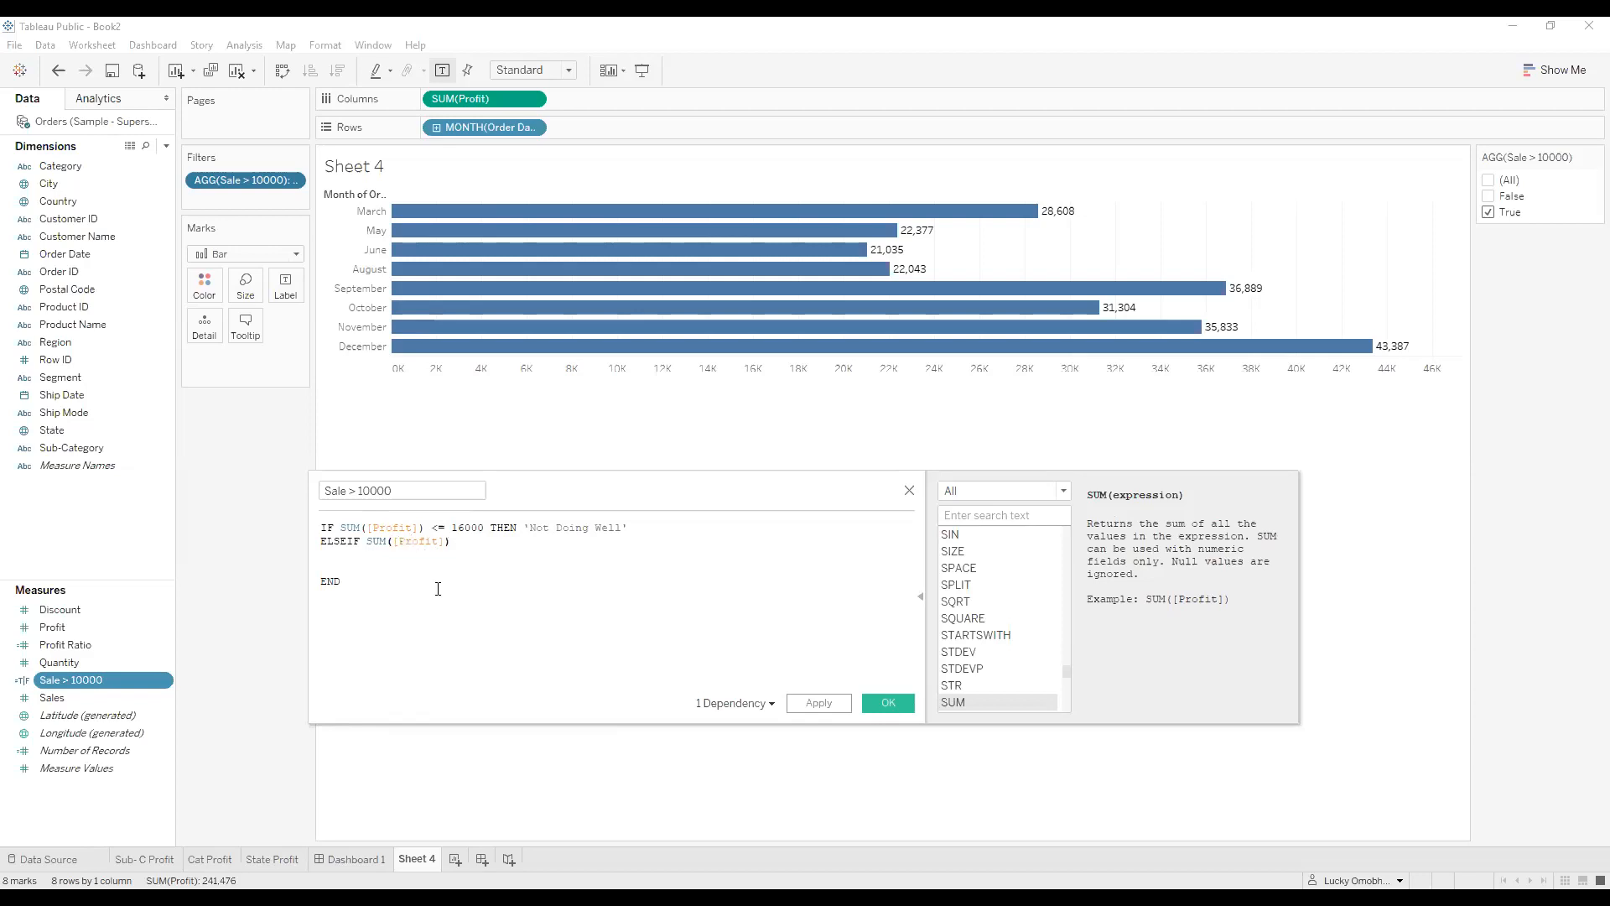
Complete the ELSEIF line with >=16000 THEN 'Doing Well'.
{"action": "type", "text": ">=16"}
{"action": "type", "text": "000 the"}
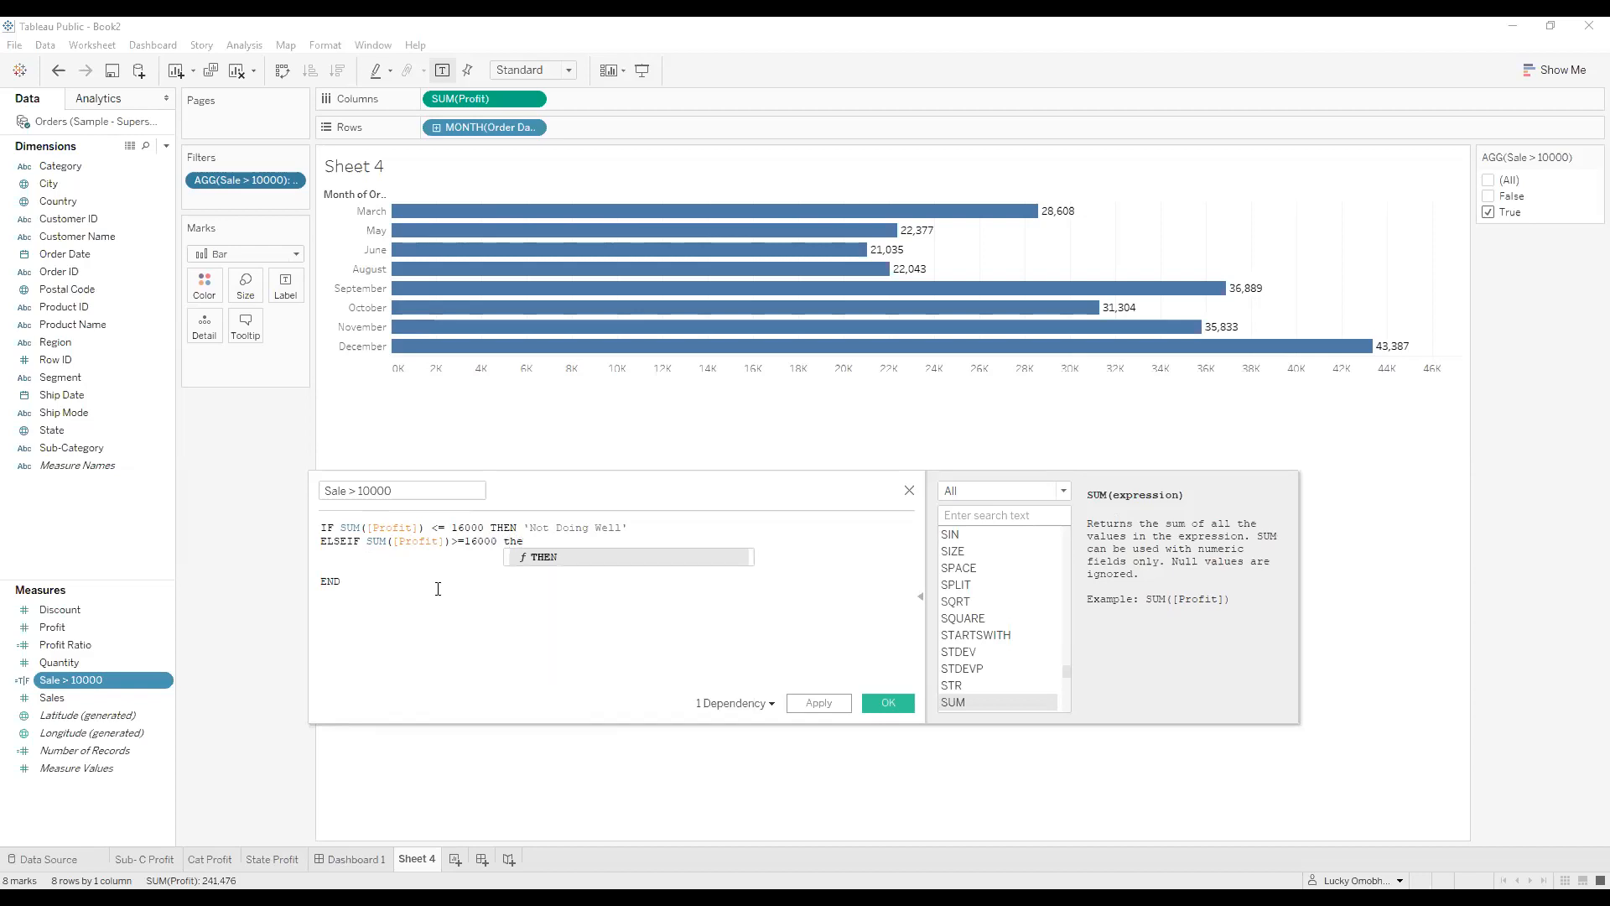
{"action": "key", "text": "Return"}
{"action": "type", "text": "'Dpoin"}
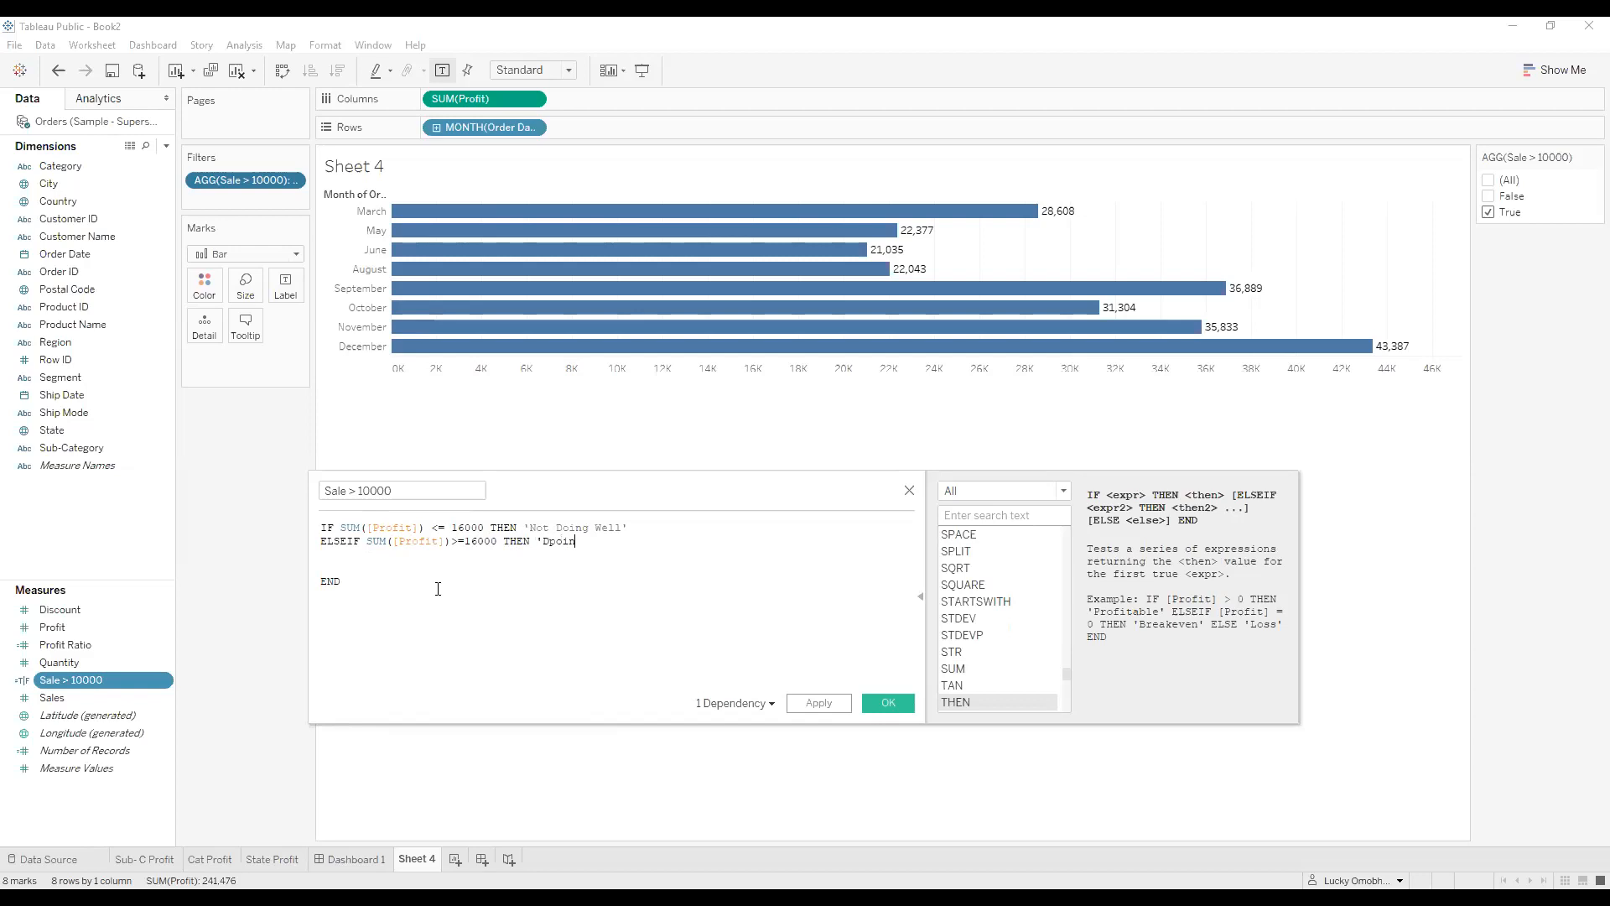
{"action": "key", "text": "BackSpace"}
{"action": "key", "text": "BackSpace"}
{"action": "key", "text": "BackSpace"}
{"action": "type", "text": "oing Well'"}
Move the END keyword up one line so only one blank line separates it from the ELSEIF line.
{"action": "left_click", "coordinate": [344, 581]}
{"action": "key", "text": "BackSpace"}
{"action": "key", "text": "BackSpace"}
{"action": "key", "text": "BackSpace"}
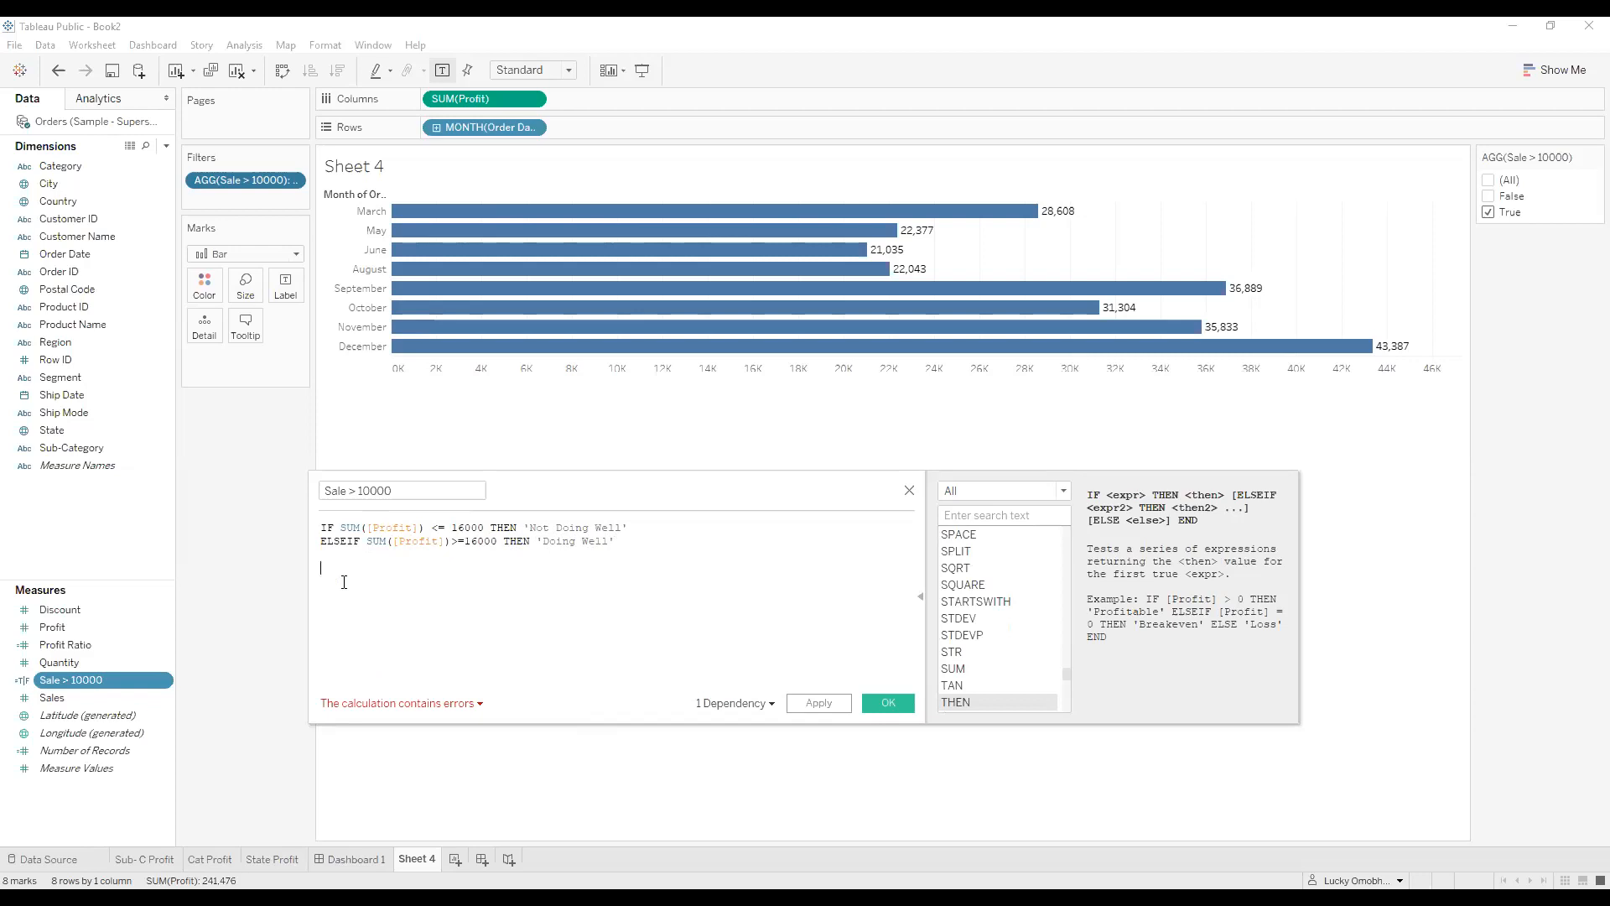
{"action": "type", "text": "ern"}
{"action": "key", "text": "BackSpace"}
{"action": "key", "text": "BackSpace"}
{"action": "key", "text": "BackSpace"}
{"action": "type", "text": "en"}
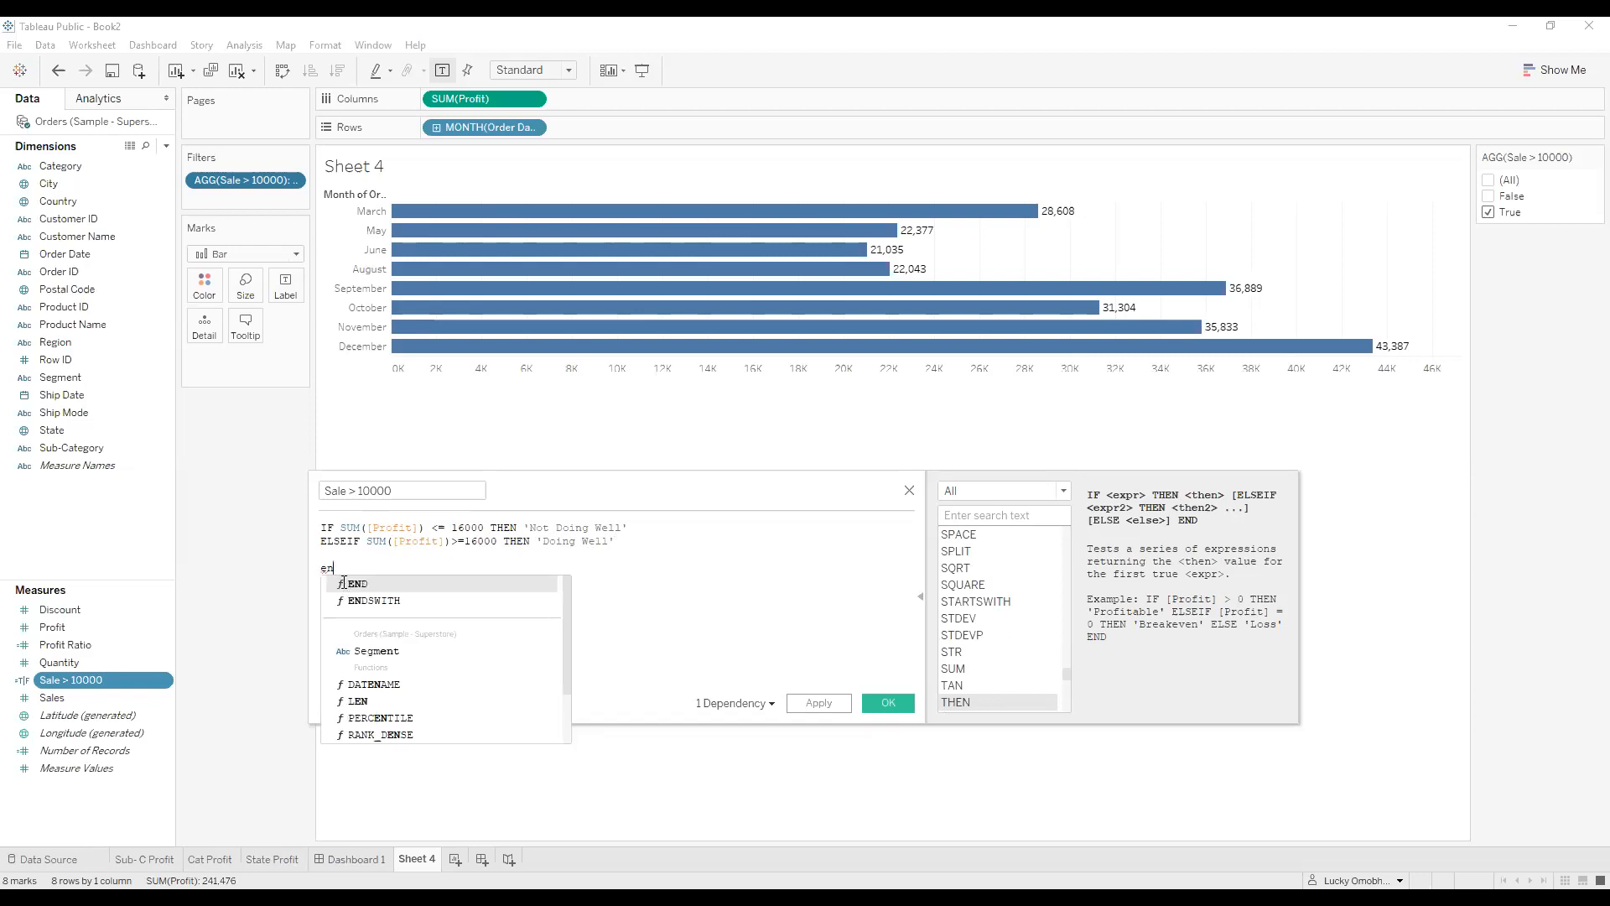
{"action": "left_click", "coordinate": [344, 584]}
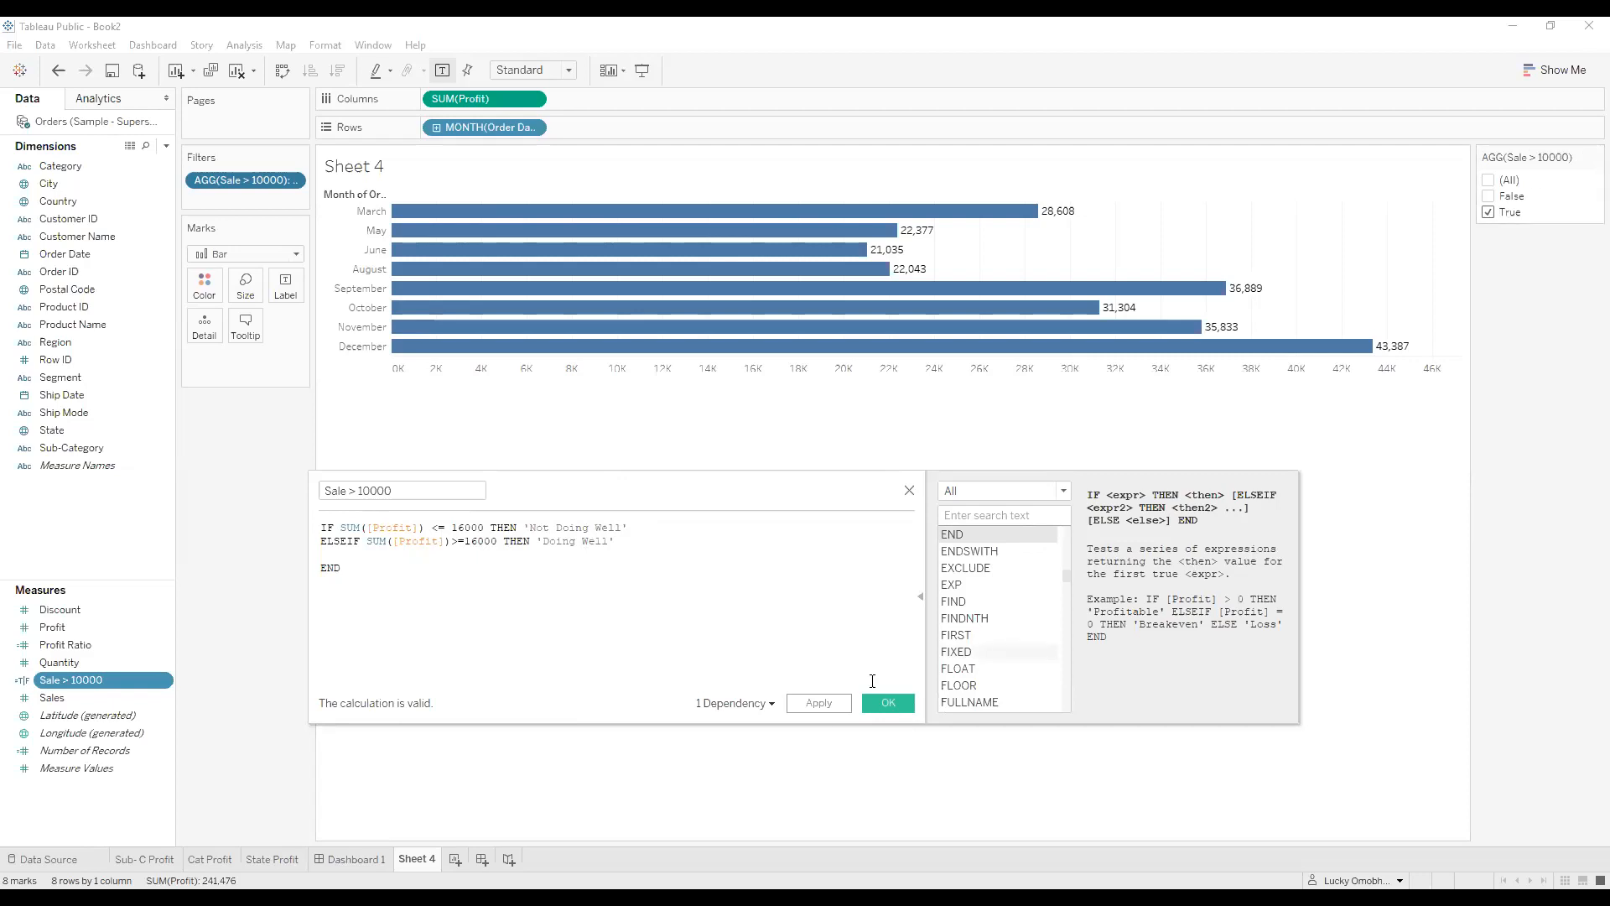
Apply the revised Sale > 10000 calculation, accept the removal of its old filter from Sheet 4, and close the editor.
{"action": "left_click", "coordinate": [818, 704]}
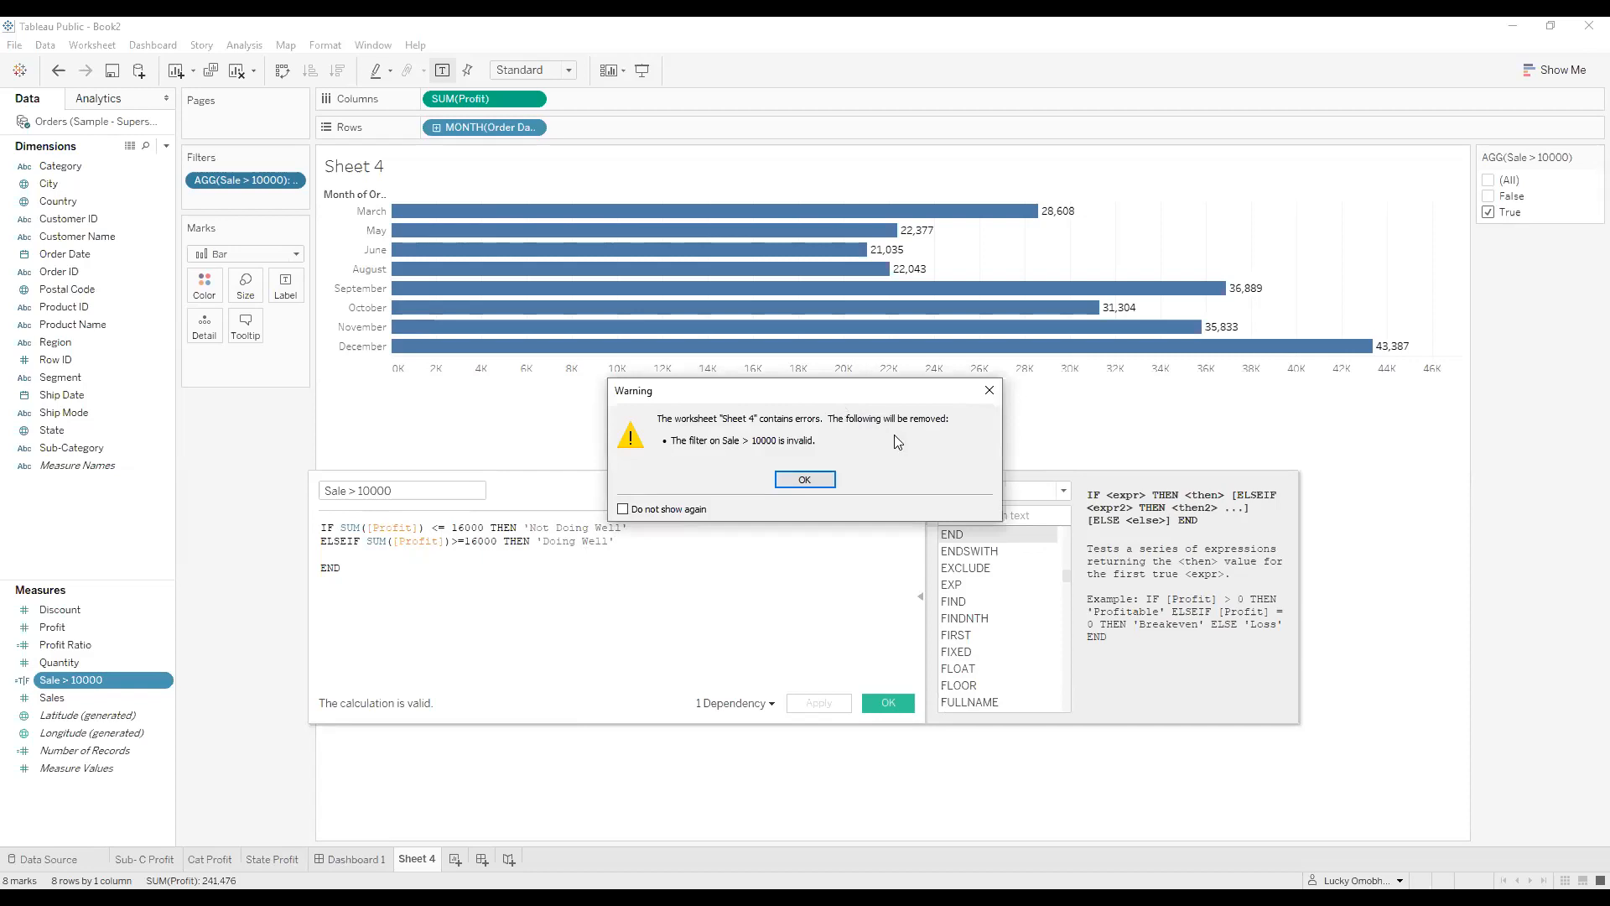
{"action": "left_click", "coordinate": [803, 480]}
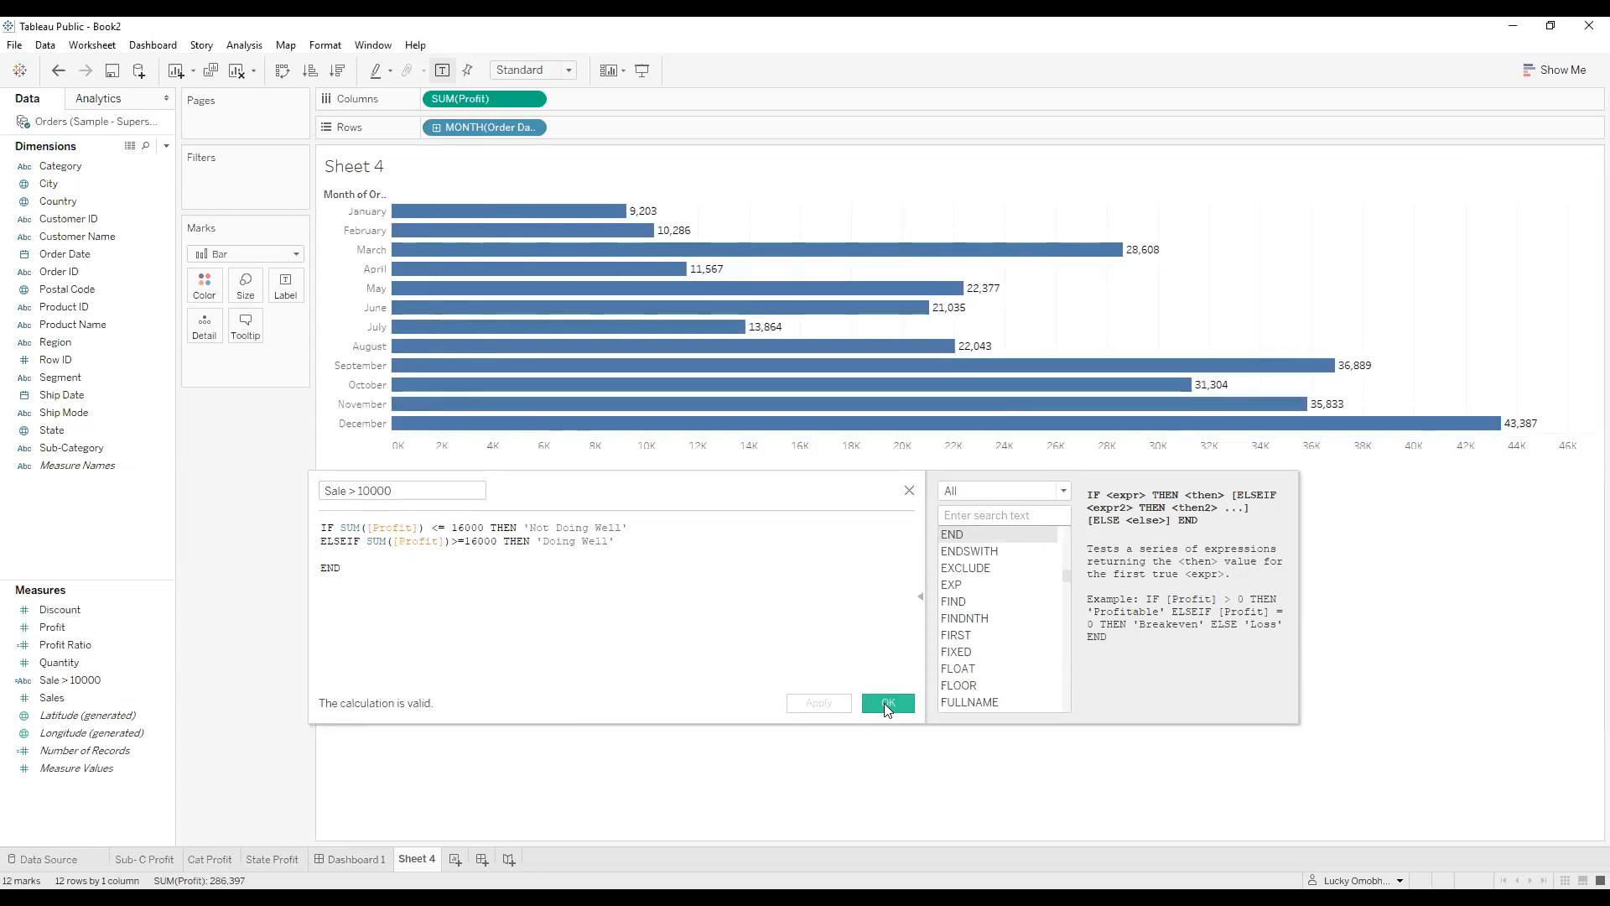
{"action": "left_click", "coordinate": [887, 703]}
Show a filter for Sale > 10000 on the sheet and add an Apply button to its card.
{"action": "left_click_drag", "start_coordinate": [70, 679], "coordinate": [32, 524]}
{"action": "left_click", "coordinate": [158, 679]}
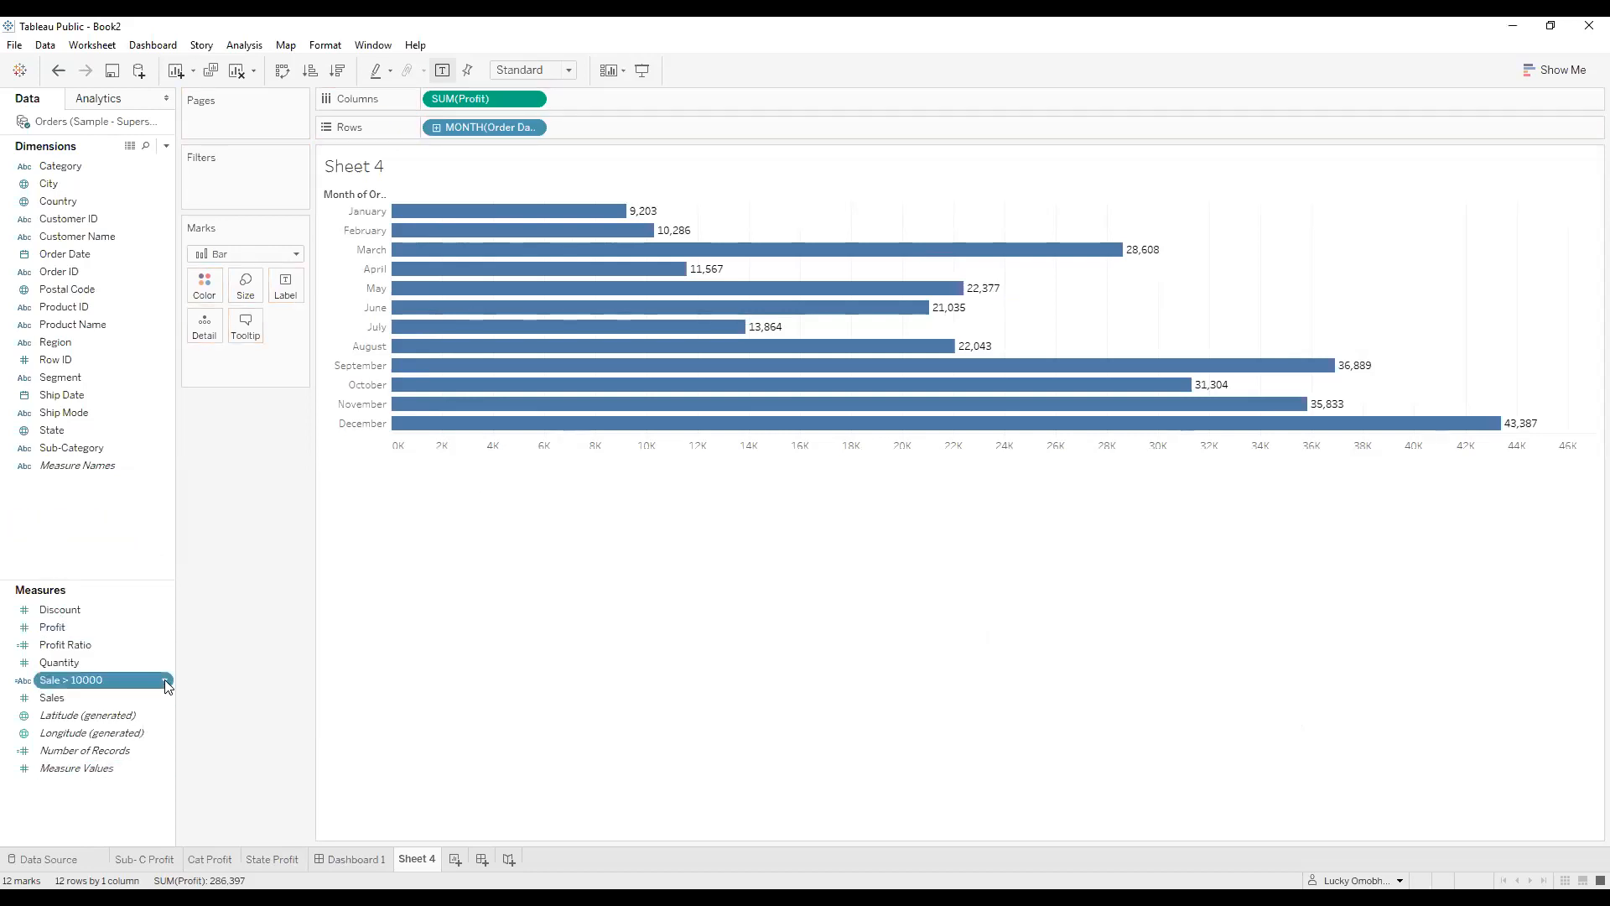
{"action": "left_click", "coordinate": [165, 681]}
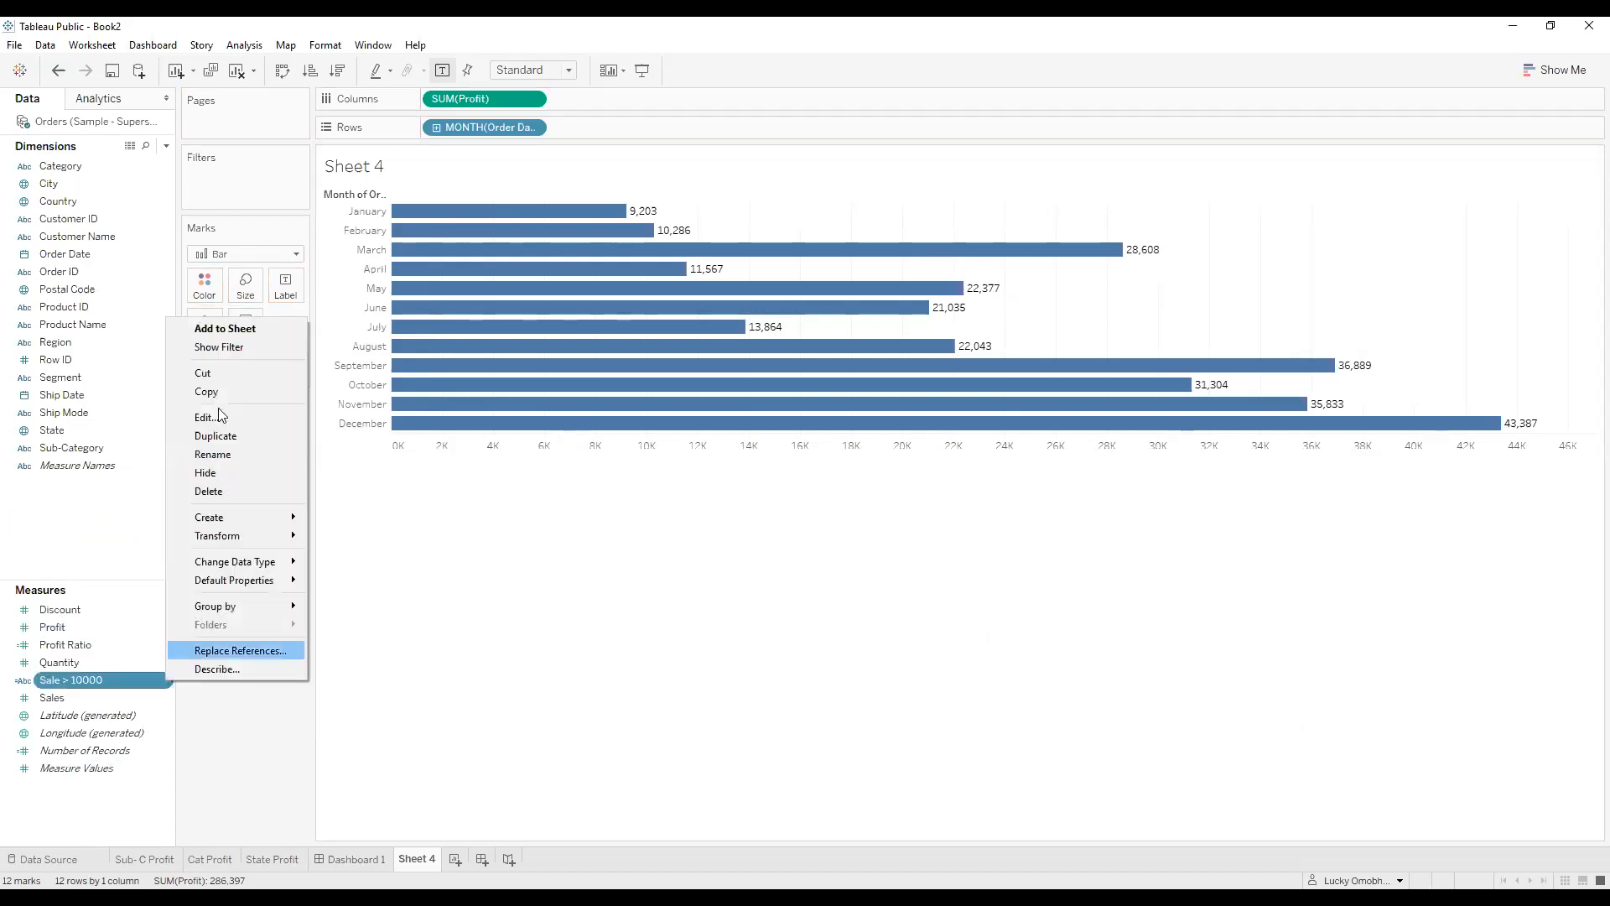
{"action": "left_click", "coordinate": [218, 348]}
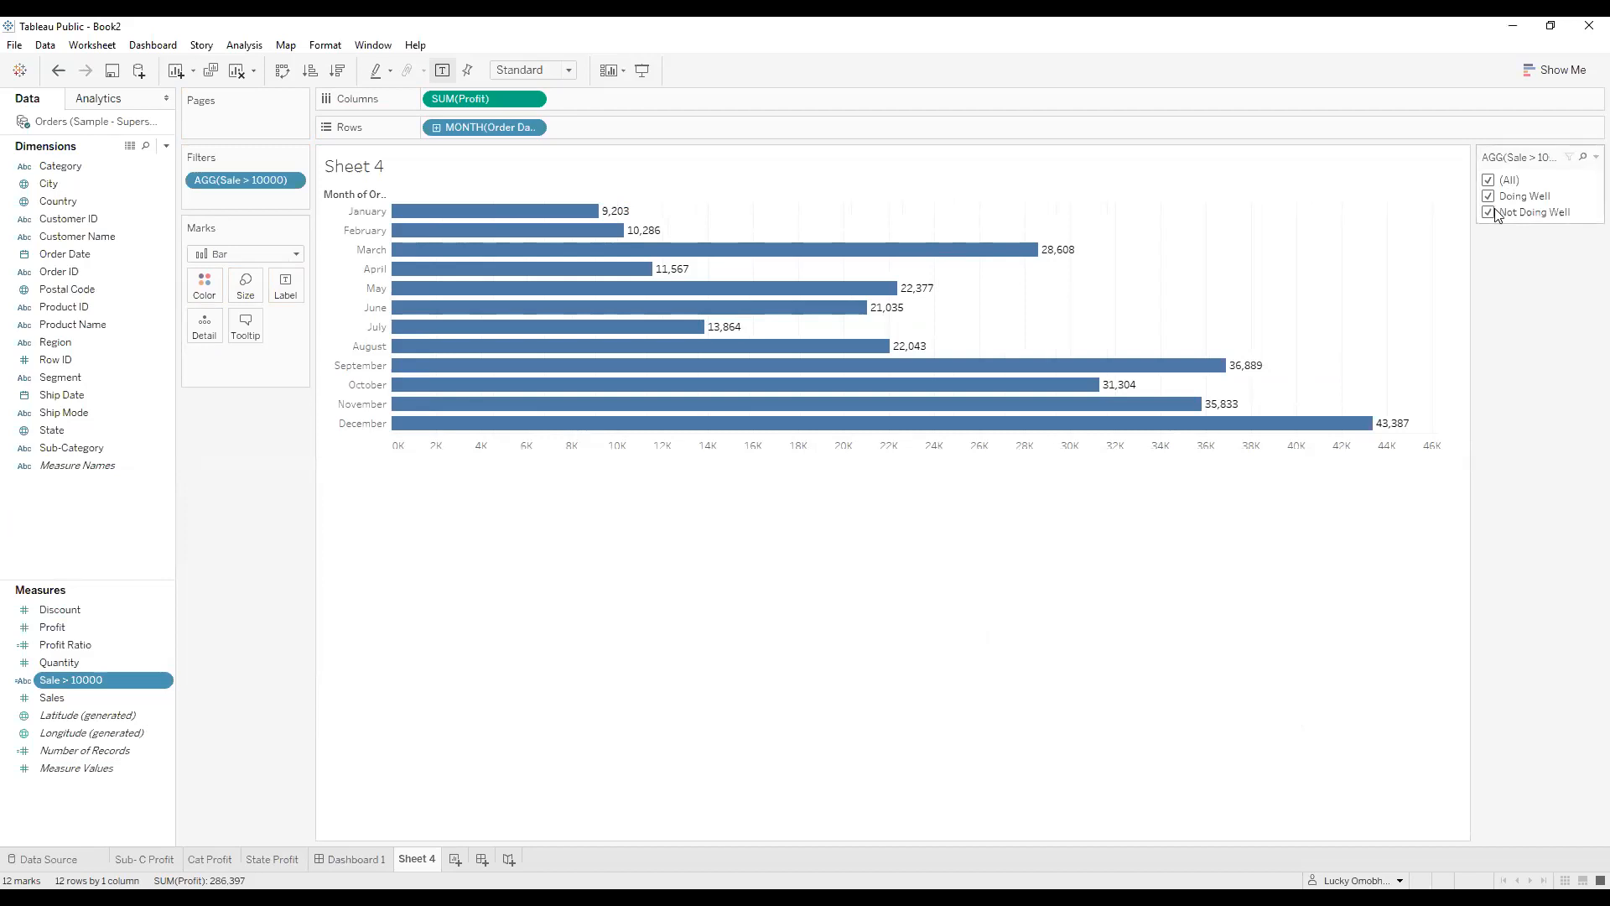
{"action": "left_click", "coordinate": [1596, 156]}
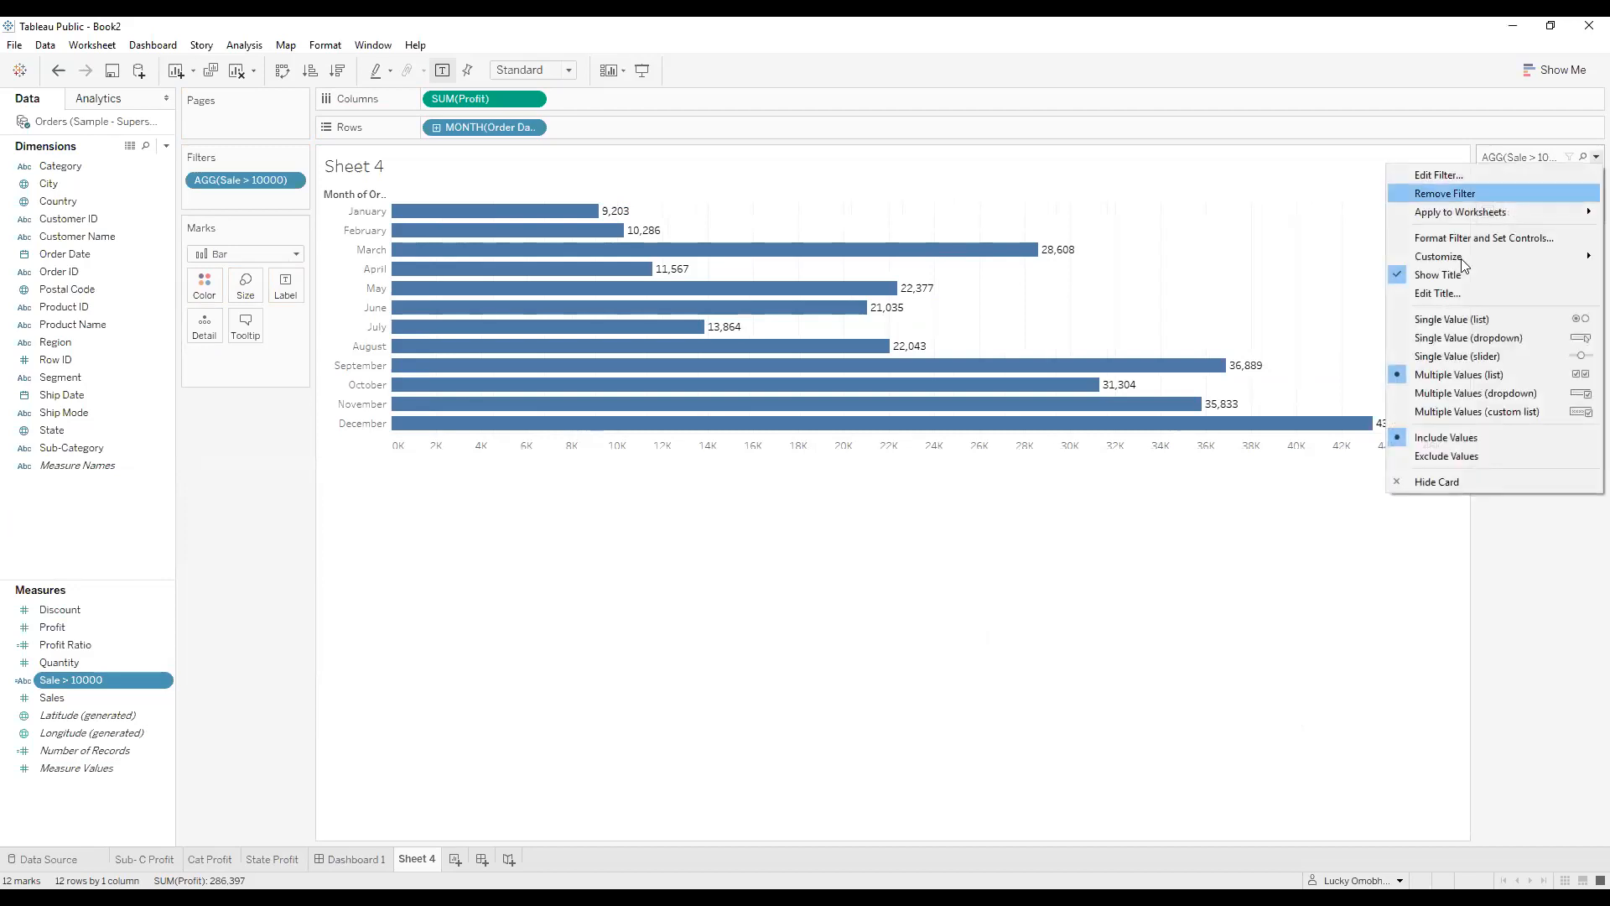
{"action": "mouse_move", "coordinate": [1450, 257]}
{"action": "left_click", "coordinate": [1305, 359]}
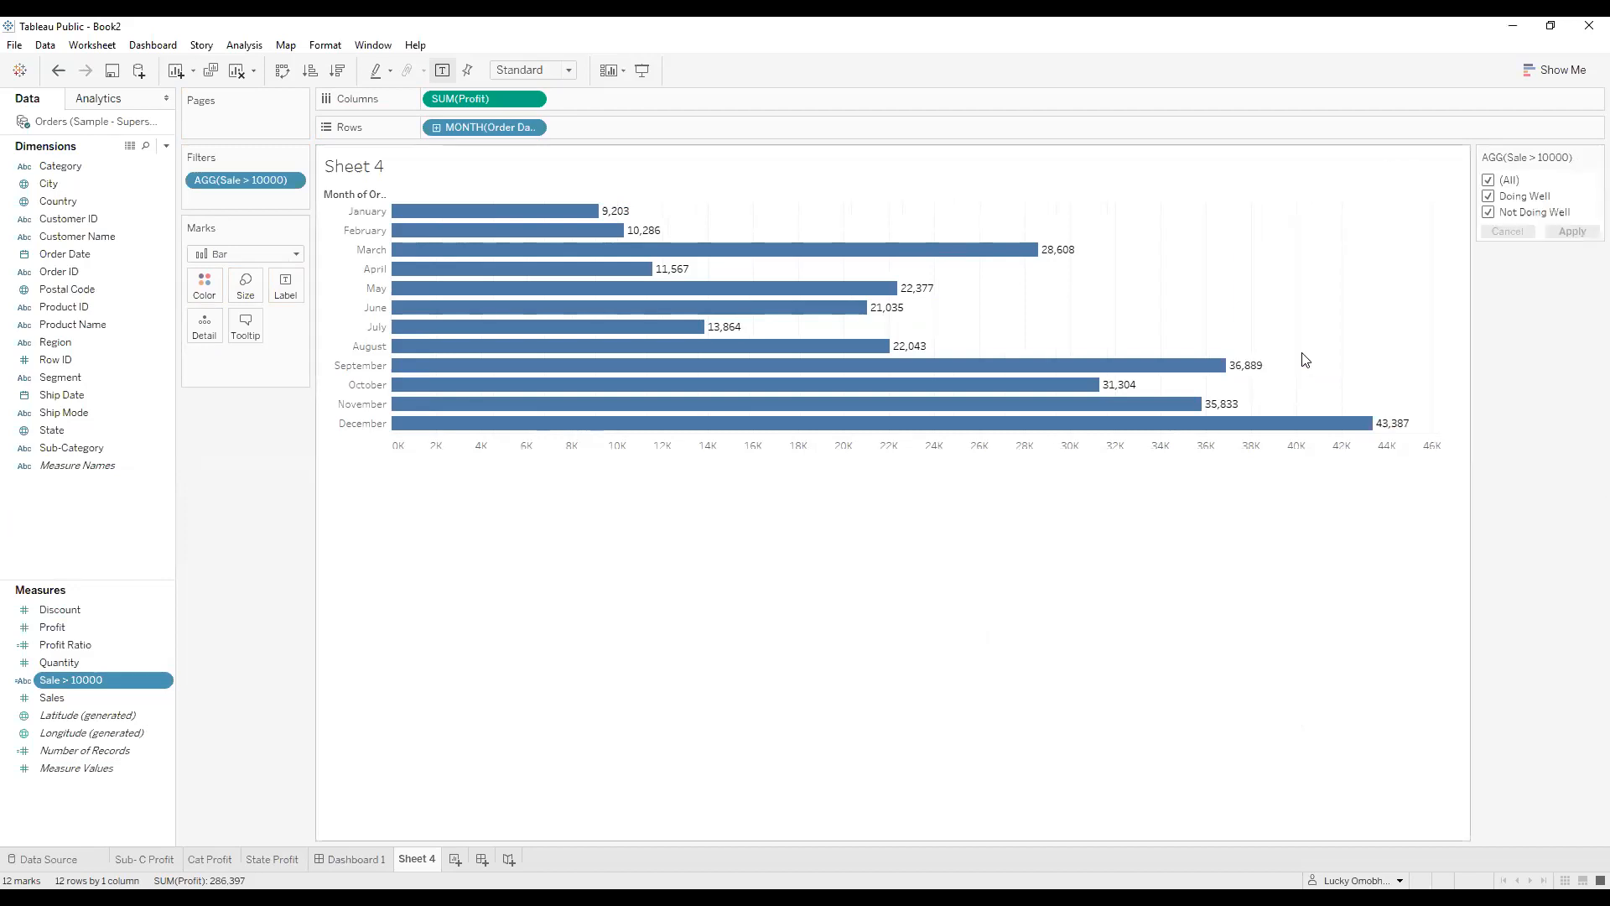
Filter the monthly profit bars to Not Doing Well only and apply the selection.
{"action": "left_click", "coordinate": [1488, 182]}
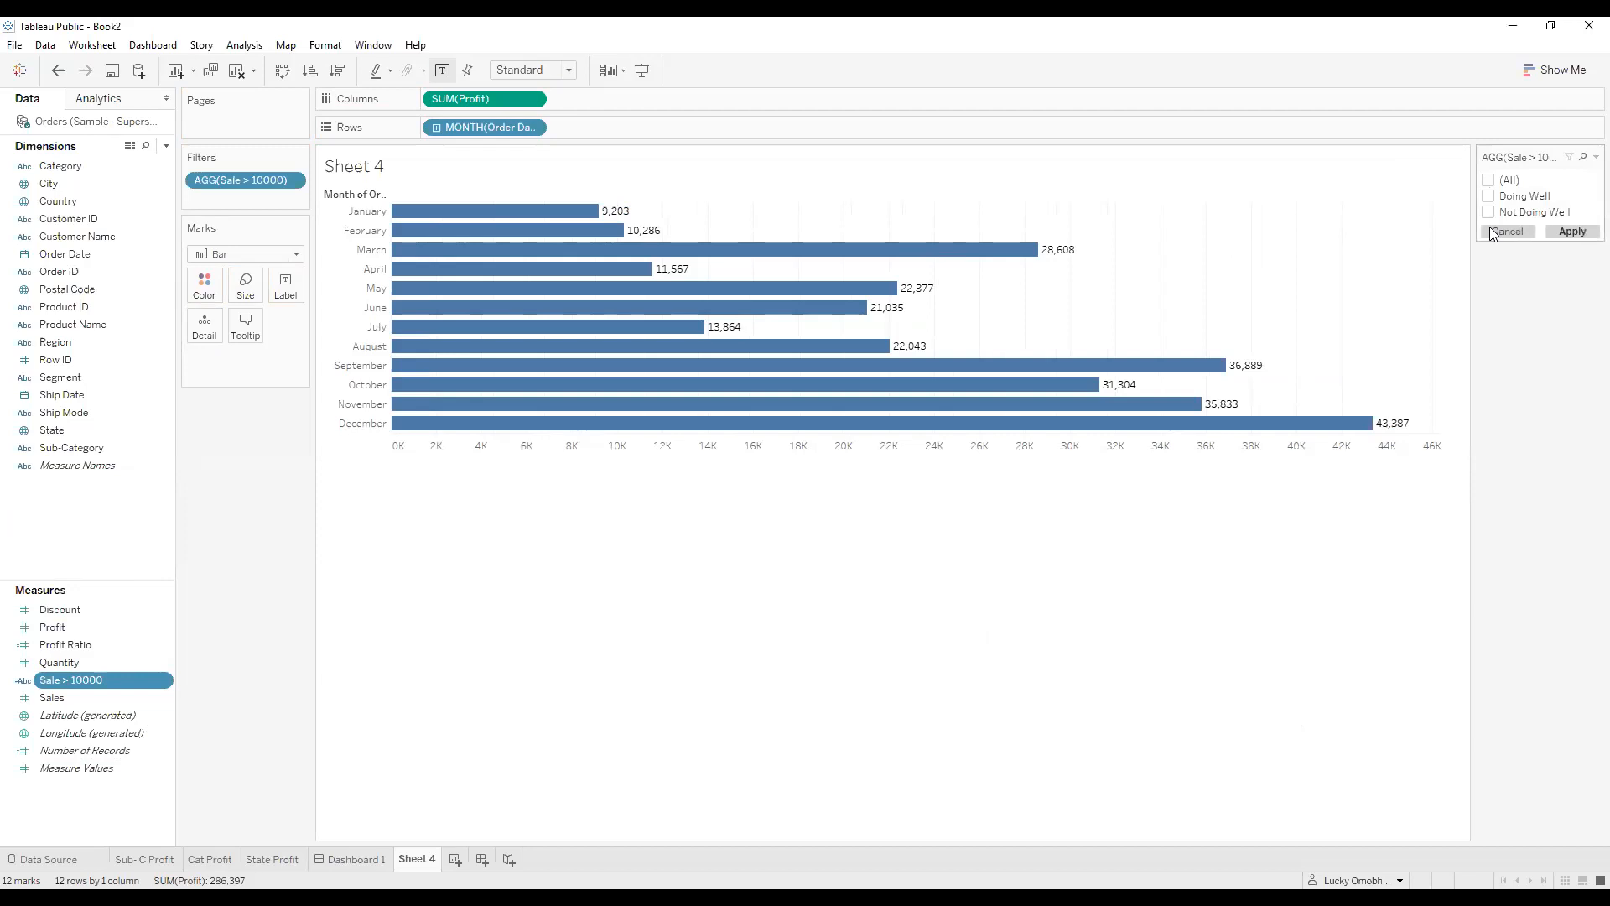
{"action": "left_click", "coordinate": [1488, 215]}
{"action": "left_click", "coordinate": [1570, 233]}
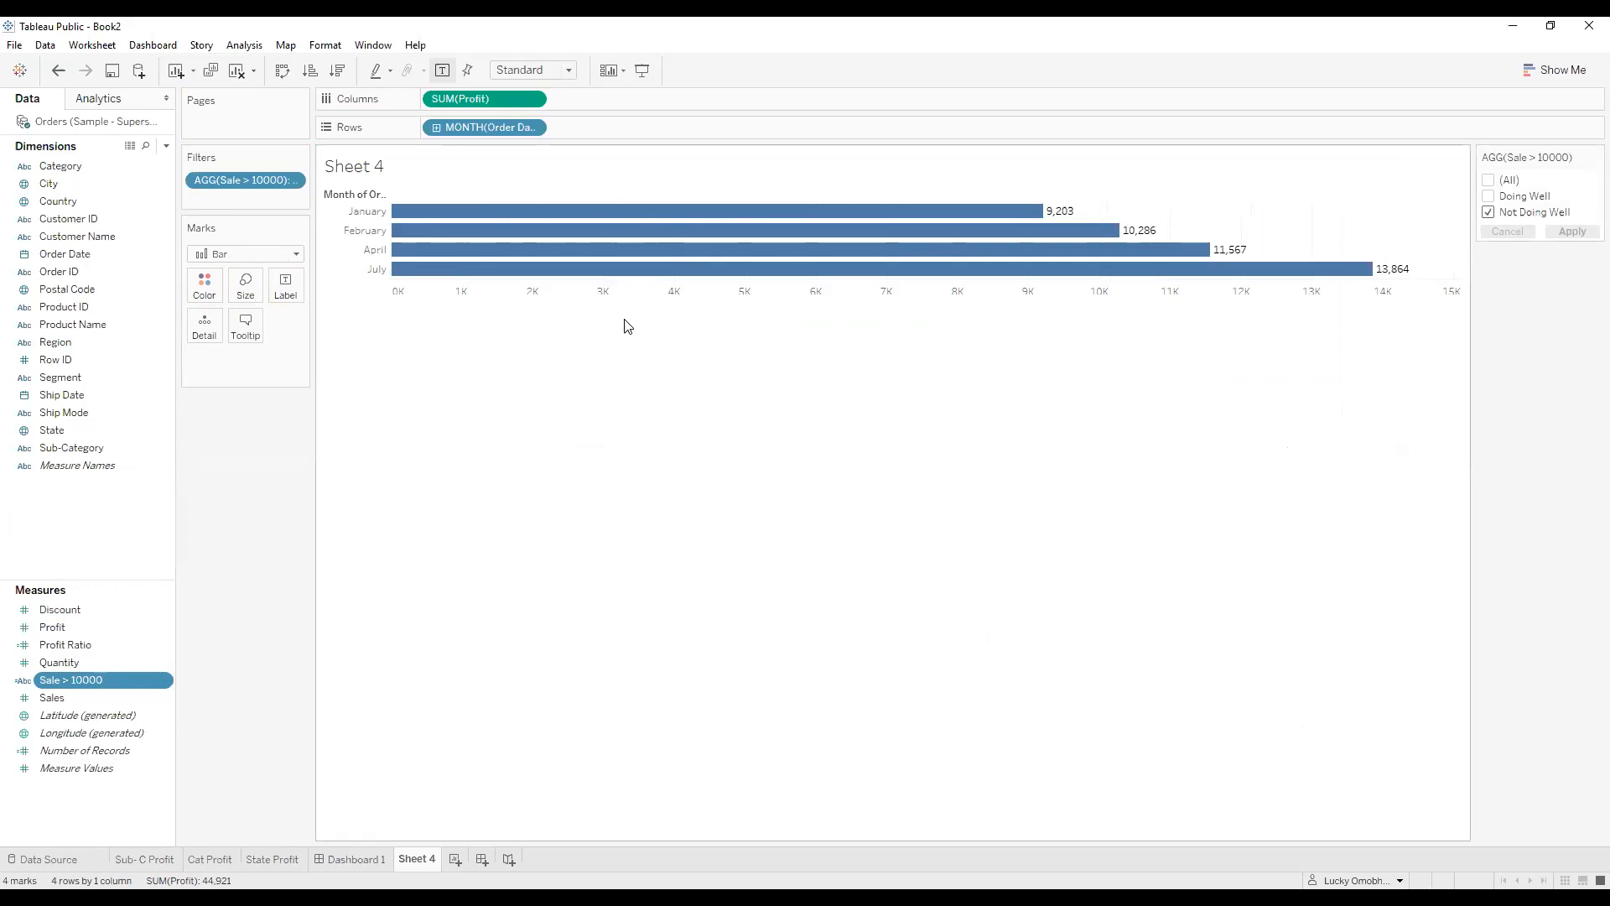
Switch the Sale > 10000 filter from Not Doing Well to Doing Well only and apply it.
{"action": "left_click", "coordinate": [1492, 208]}
{"action": "left_click", "coordinate": [1488, 197]}
{"action": "left_click", "coordinate": [1573, 232]}
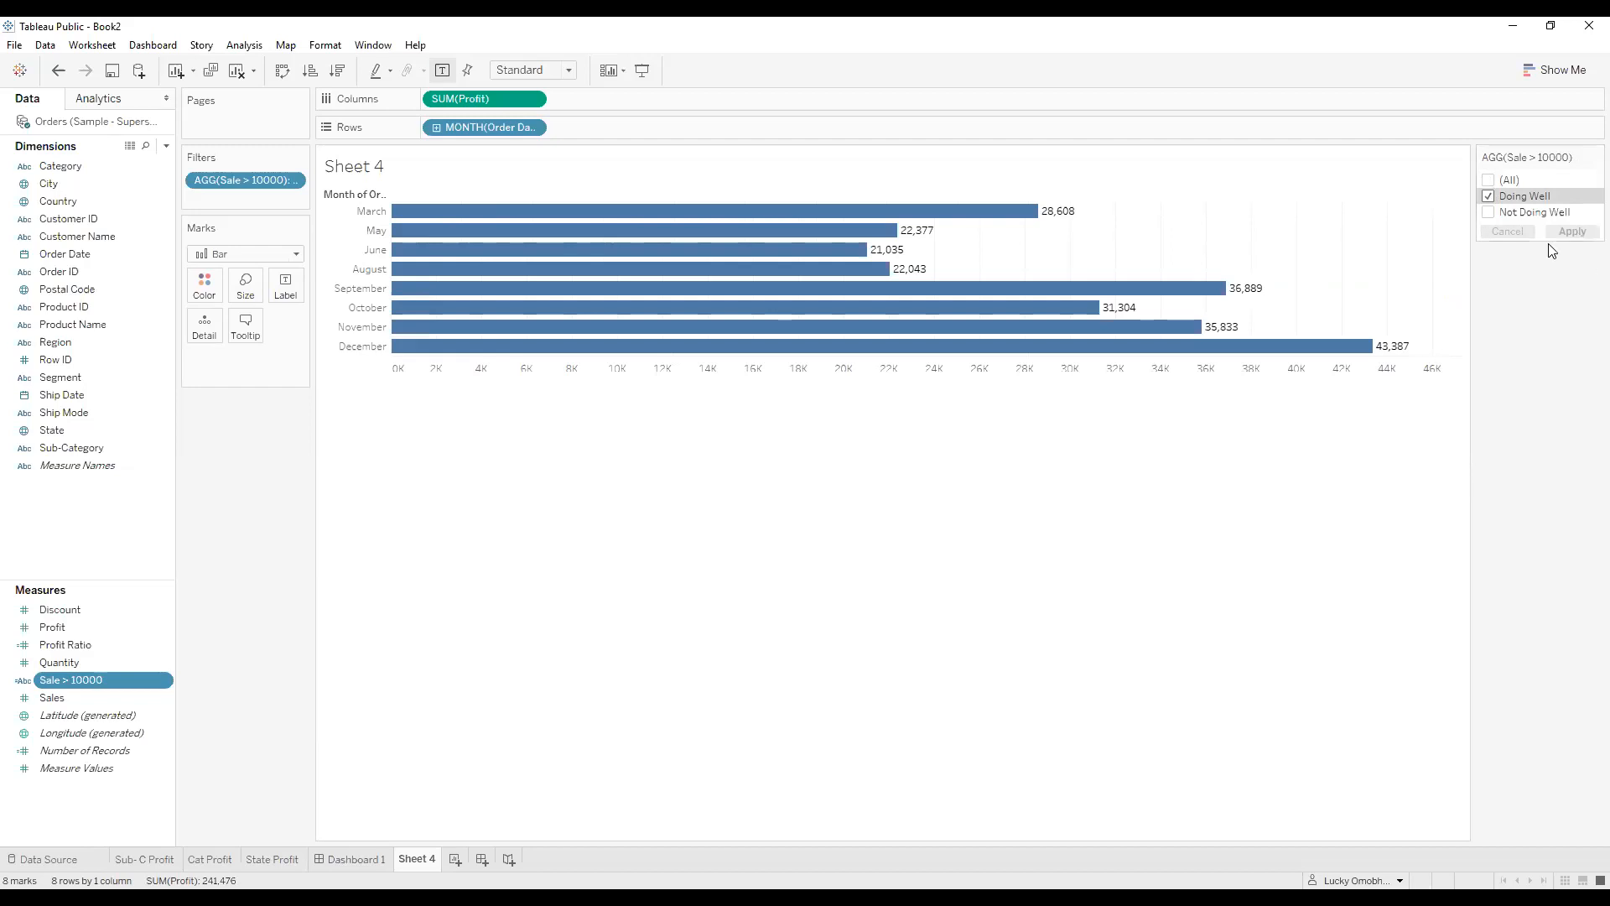
Include all values in the Sale > 10000 filter again and color the monthly bars by Sale > 10000.
{"action": "left_click", "coordinate": [1495, 184]}
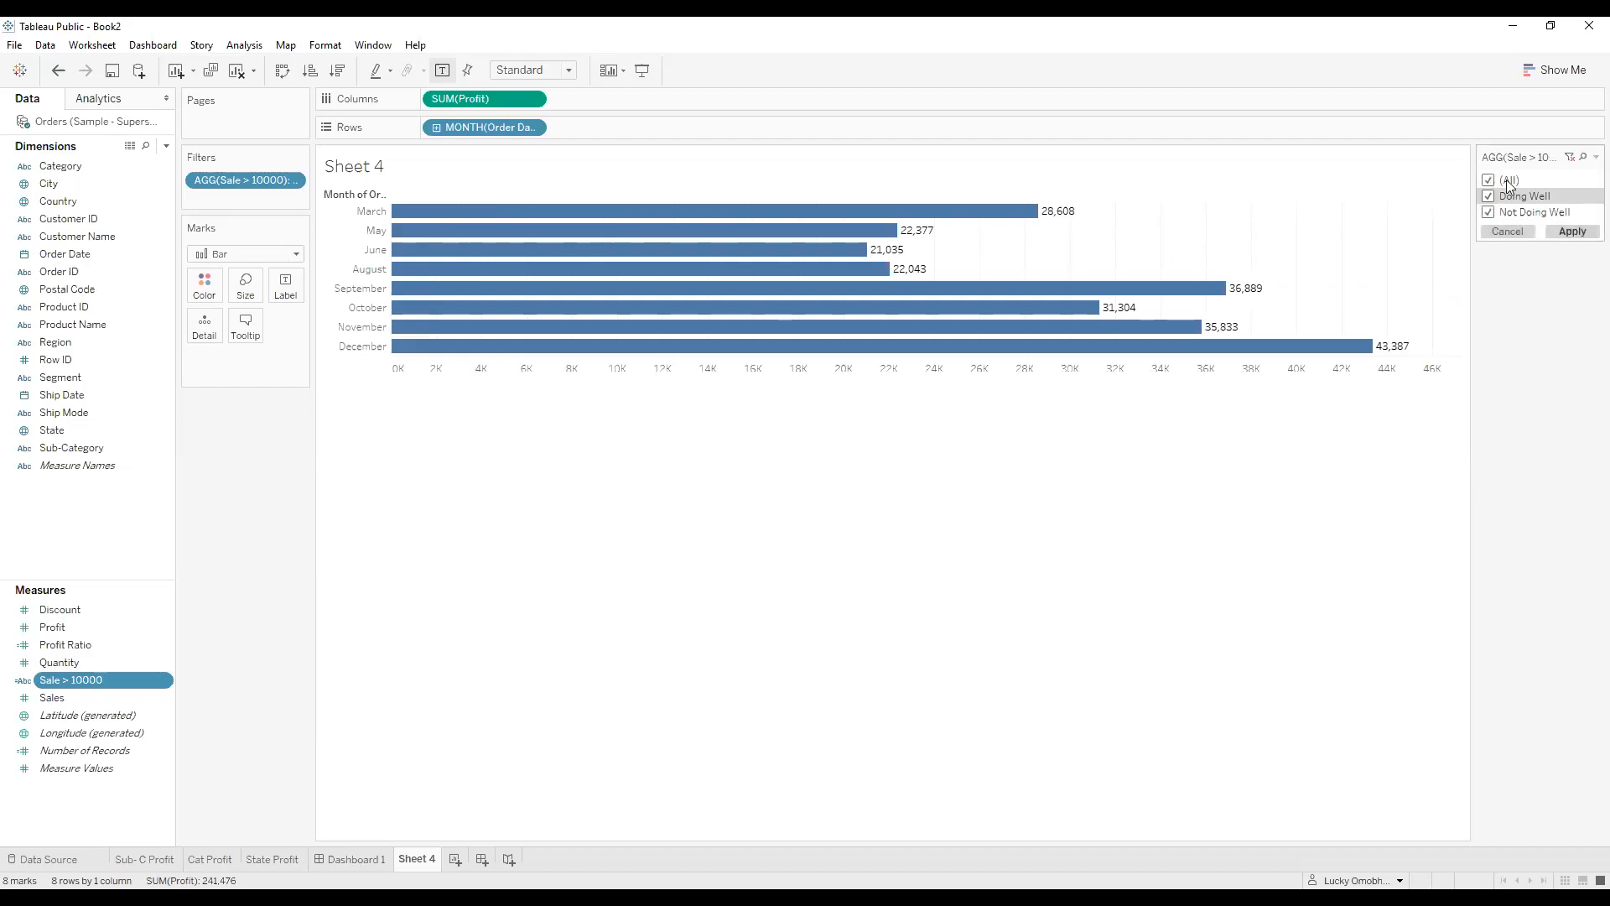
{"action": "left_click", "coordinate": [1578, 232]}
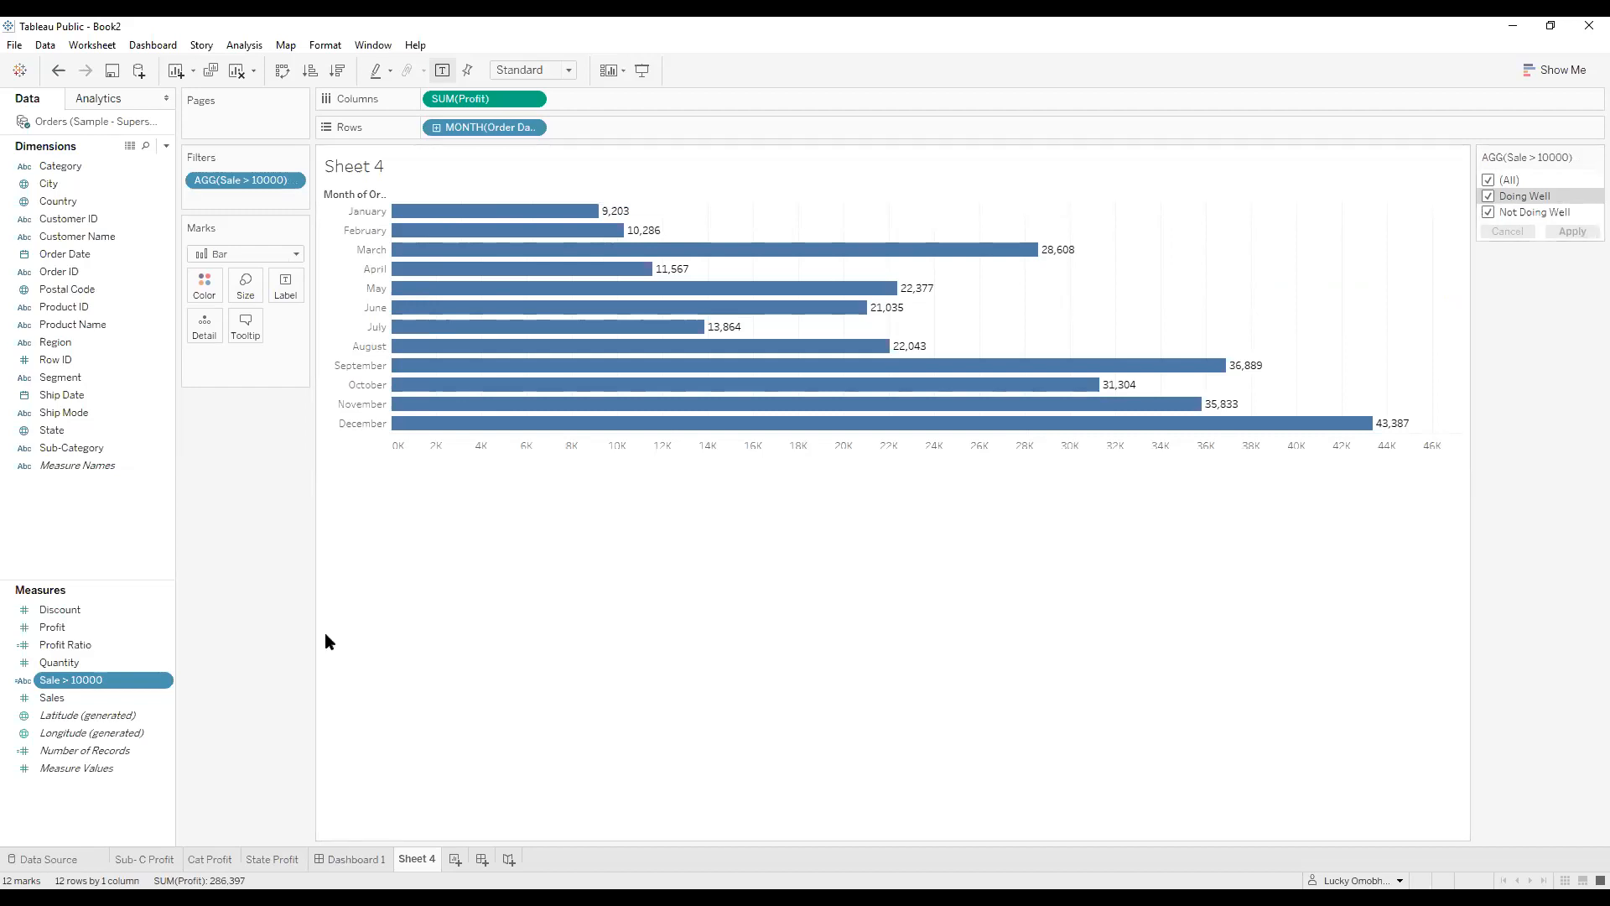
{"action": "left_click_drag", "start_coordinate": [70, 688], "coordinate": [202, 288]}
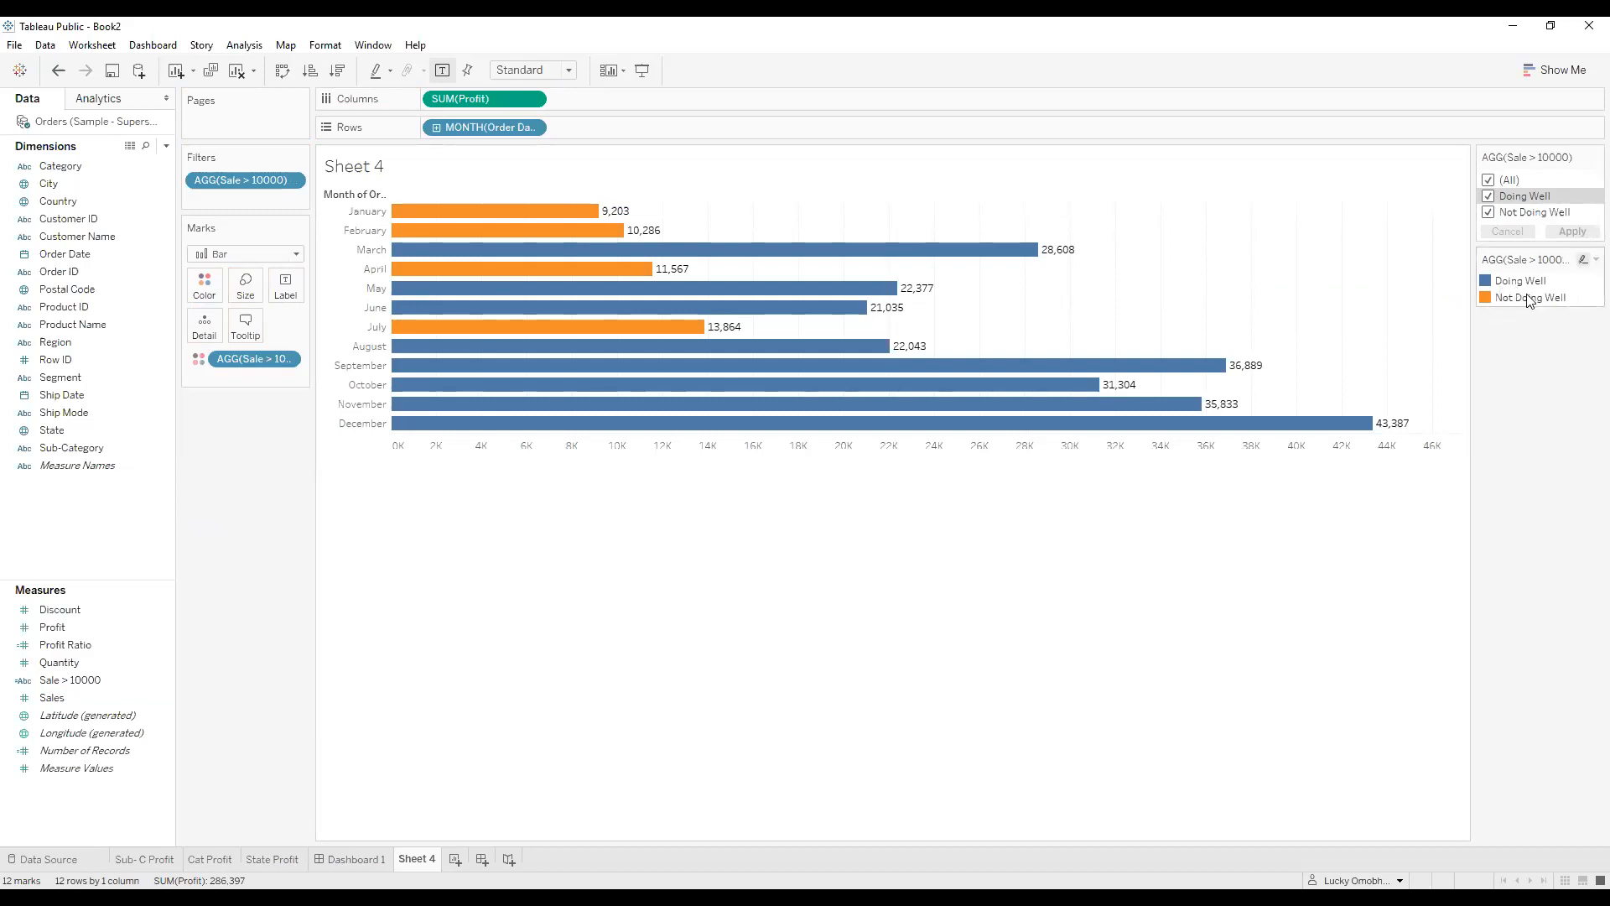
Limit the colored monthly bars to the Not Doing Well value of the Sale > 10000 filter.
{"action": "left_click", "coordinate": [1488, 179]}
{"action": "left_click", "coordinate": [1487, 212]}
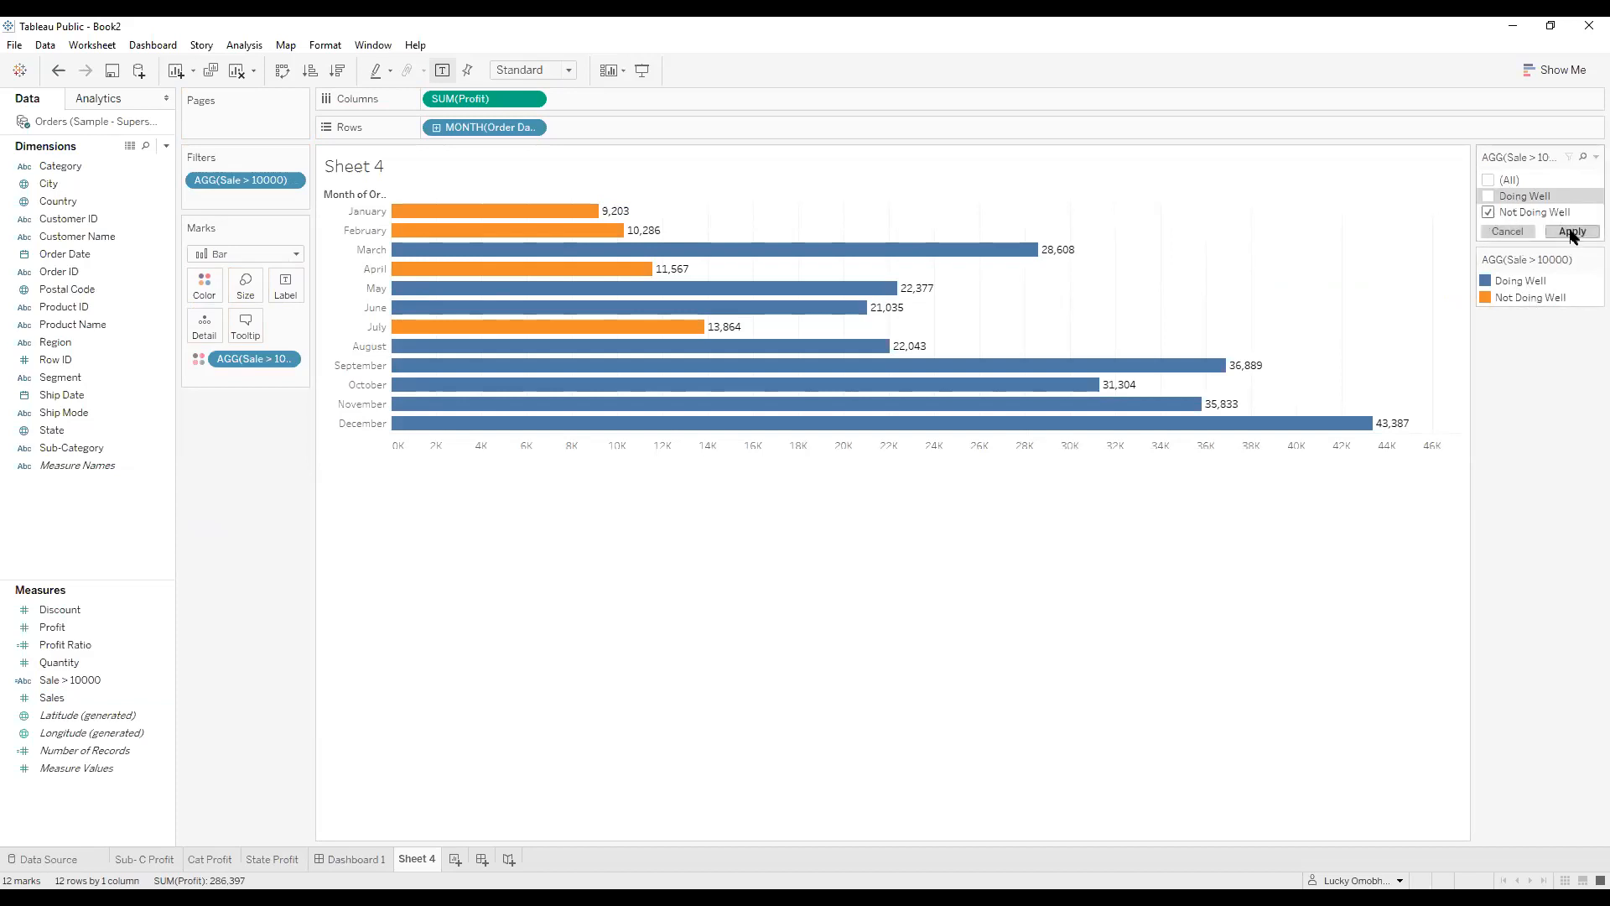
{"action": "left_click", "coordinate": [1571, 232]}
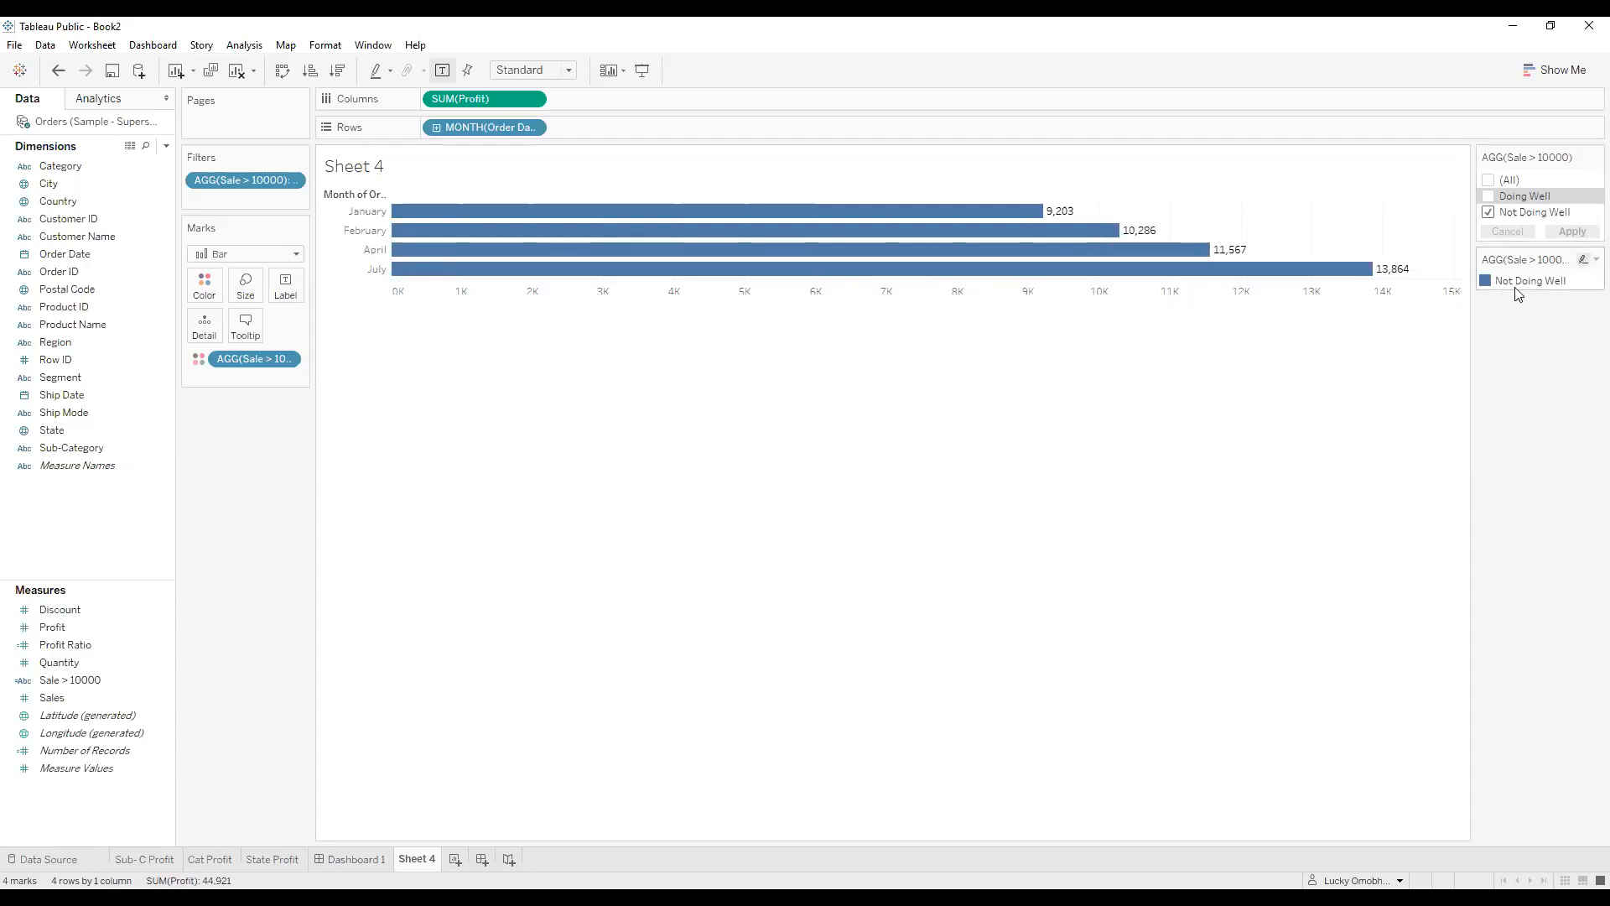
Set the Sale > 10000 filter to Doing Well only, apply it, and hide the filter card.
{"action": "left_click", "coordinate": [1487, 180]}
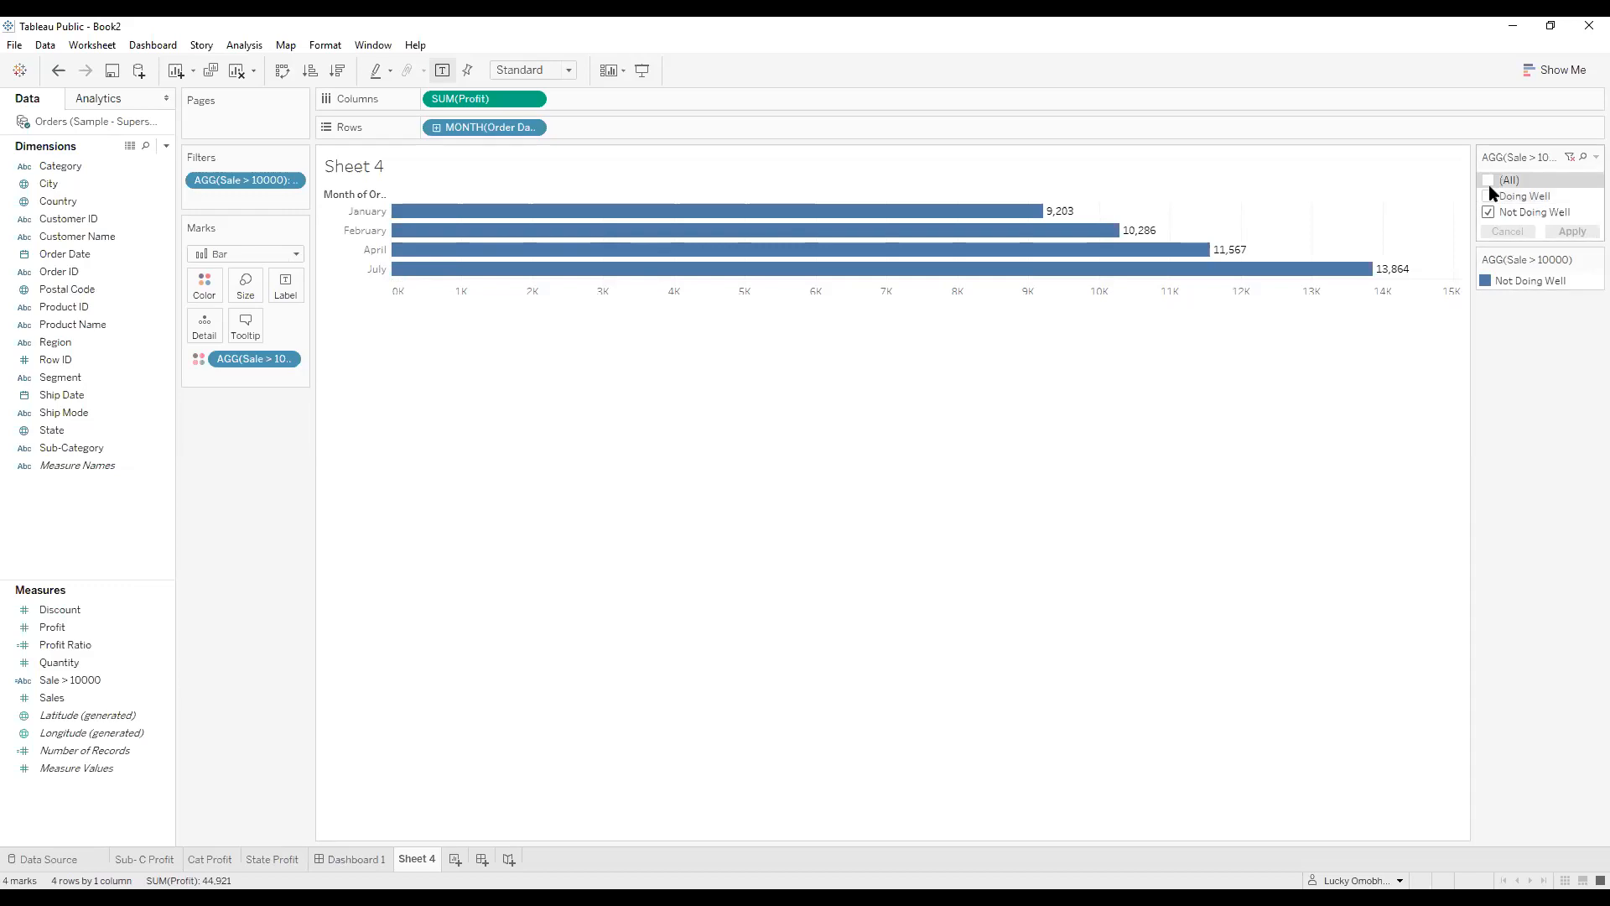
{"action": "left_click", "coordinate": [1488, 213]}
{"action": "left_click", "coordinate": [1571, 231]}
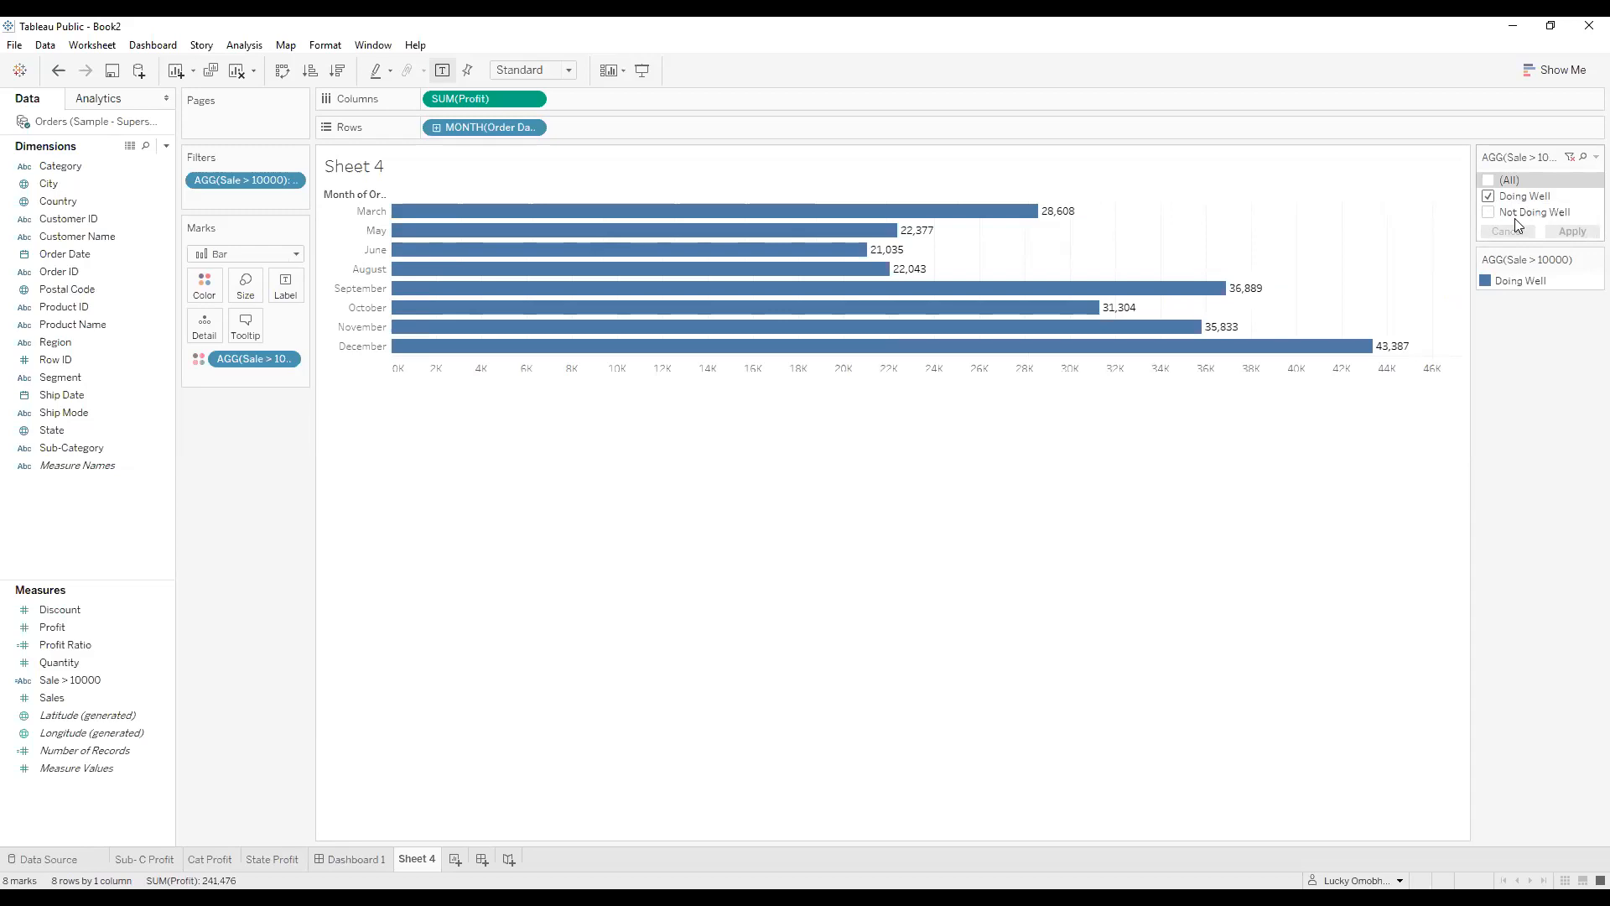
{"action": "left_click", "coordinate": [1596, 157]}
{"action": "left_click", "coordinate": [1454, 478]}
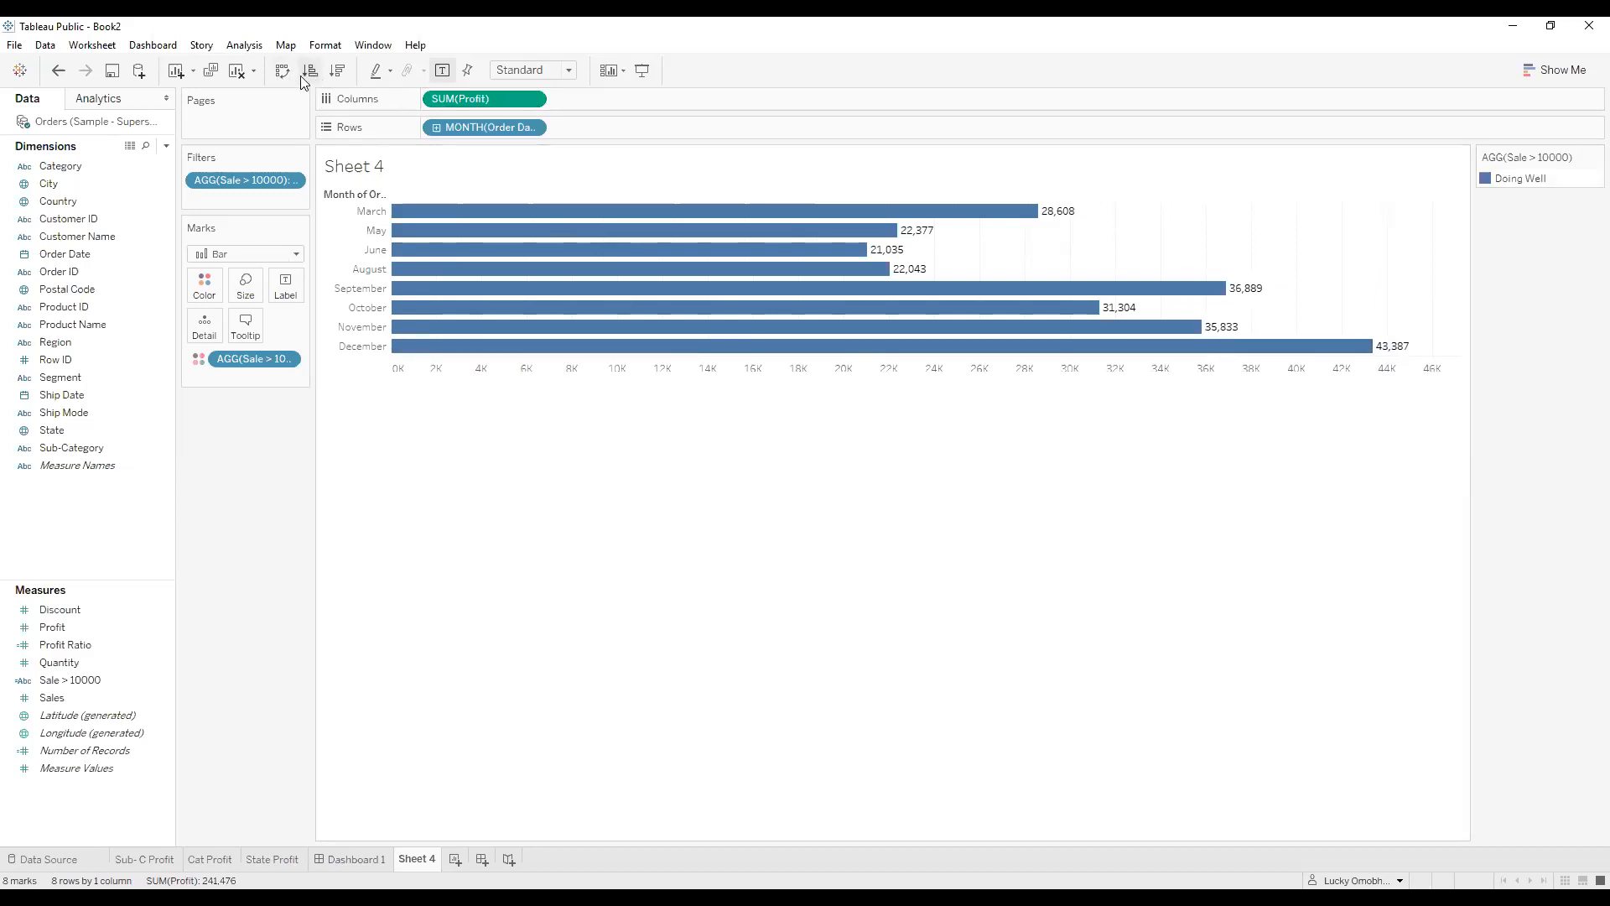
Try clearing Sheet 4 and charting Profit on Columns against Sale > 10000 on Rows.
{"action": "left_click", "coordinate": [237, 71]}
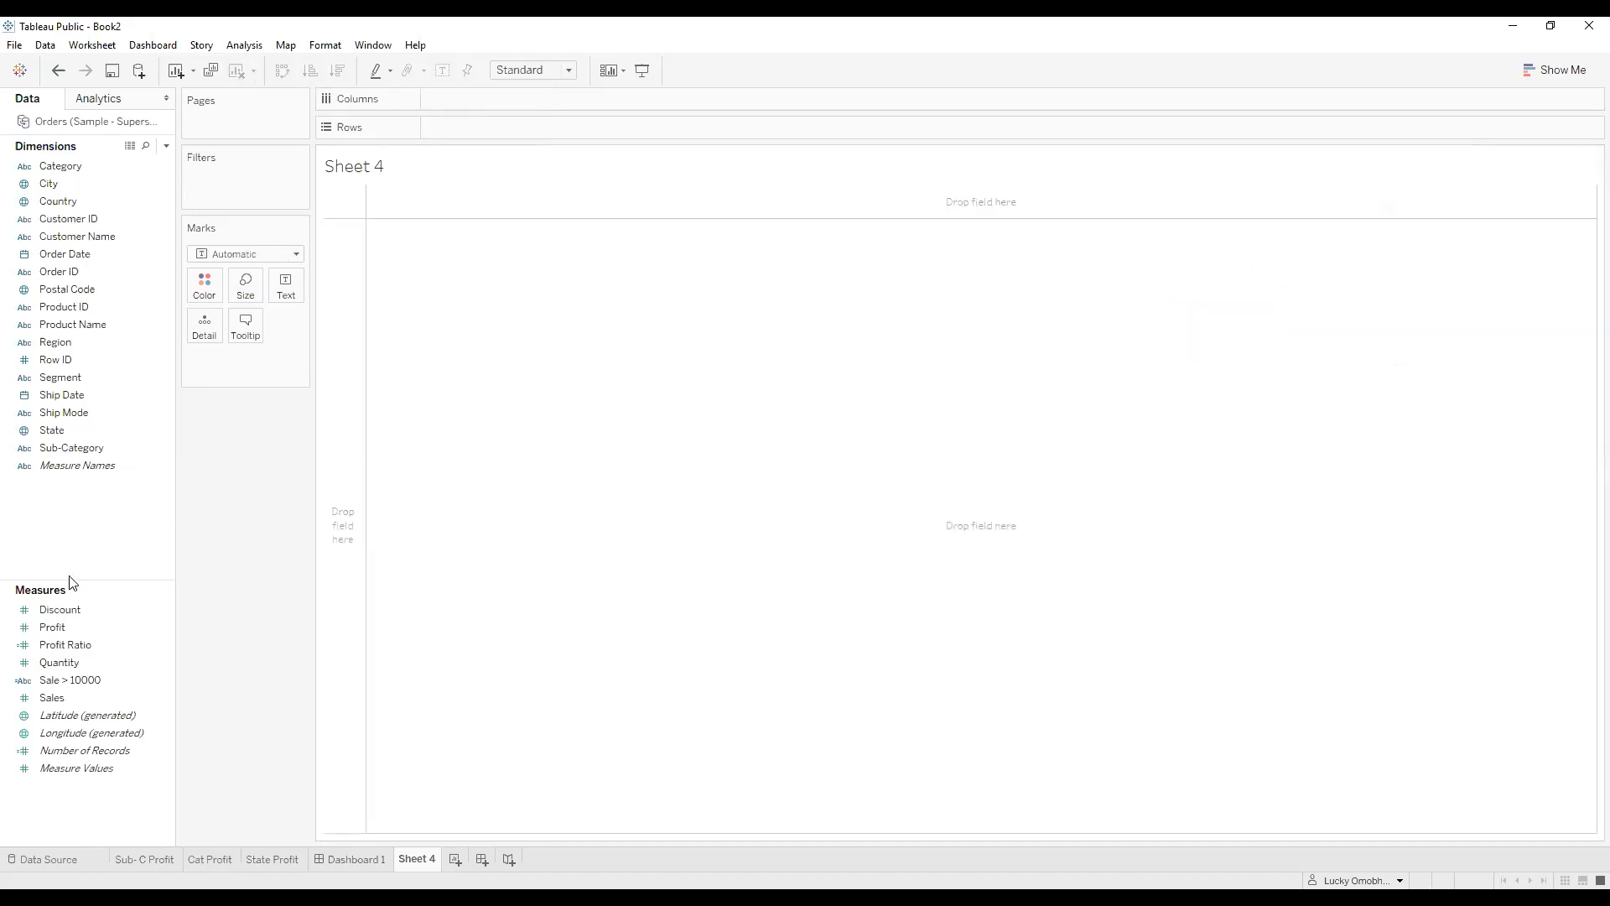
{"action": "left_click_drag", "start_coordinate": [68, 686], "coordinate": [458, 123]}
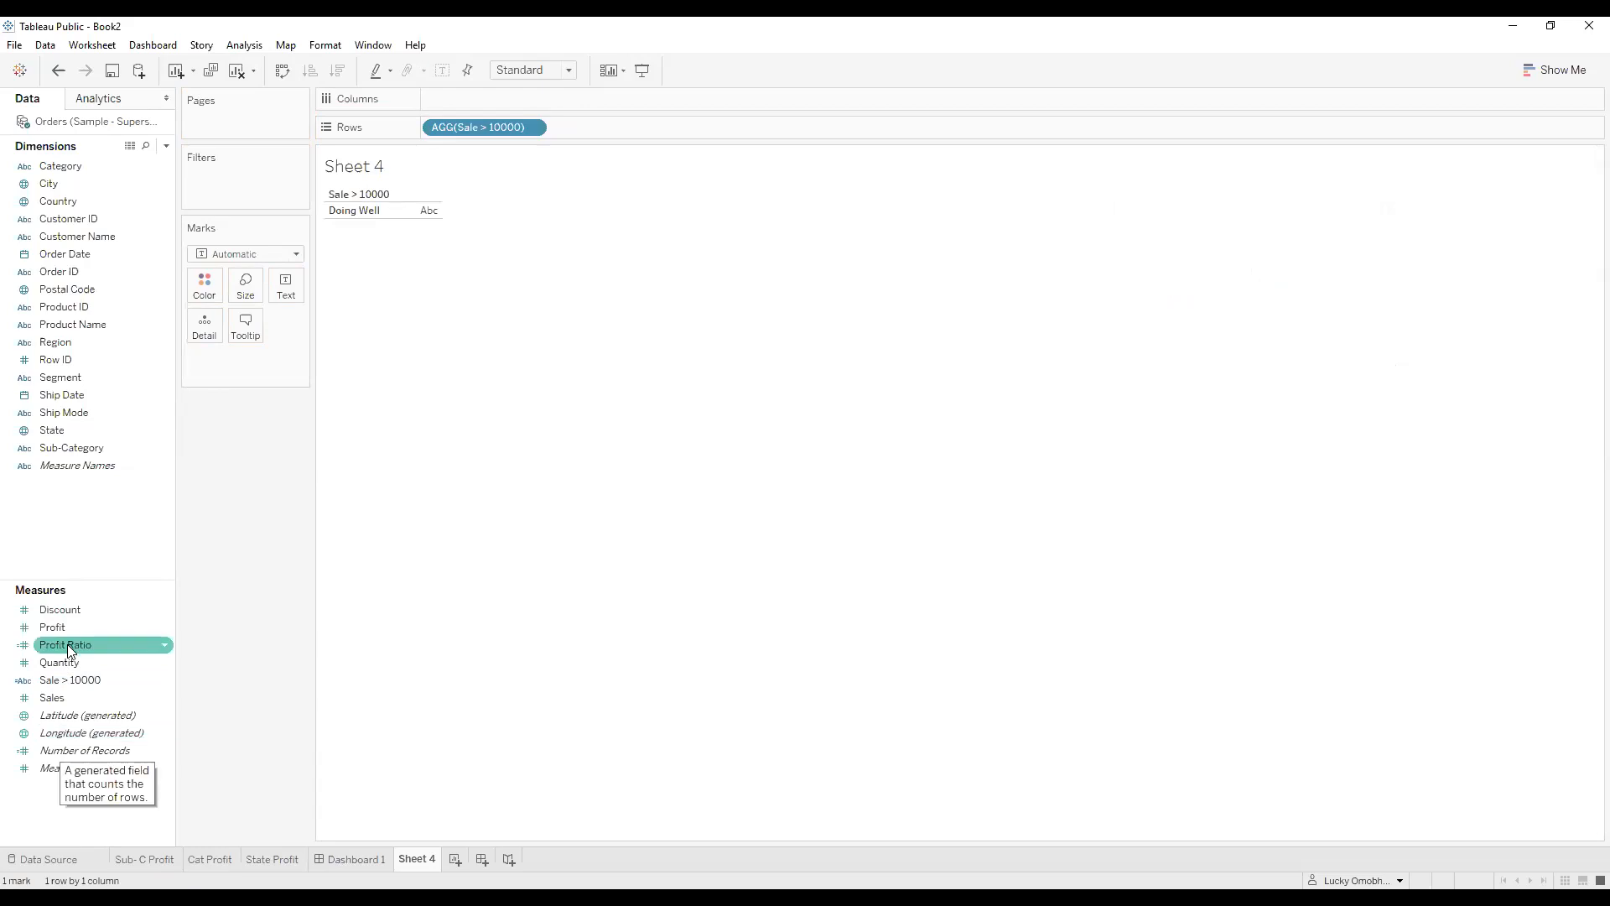
{"action": "left_click_drag", "start_coordinate": [52, 631], "coordinate": [455, 98]}
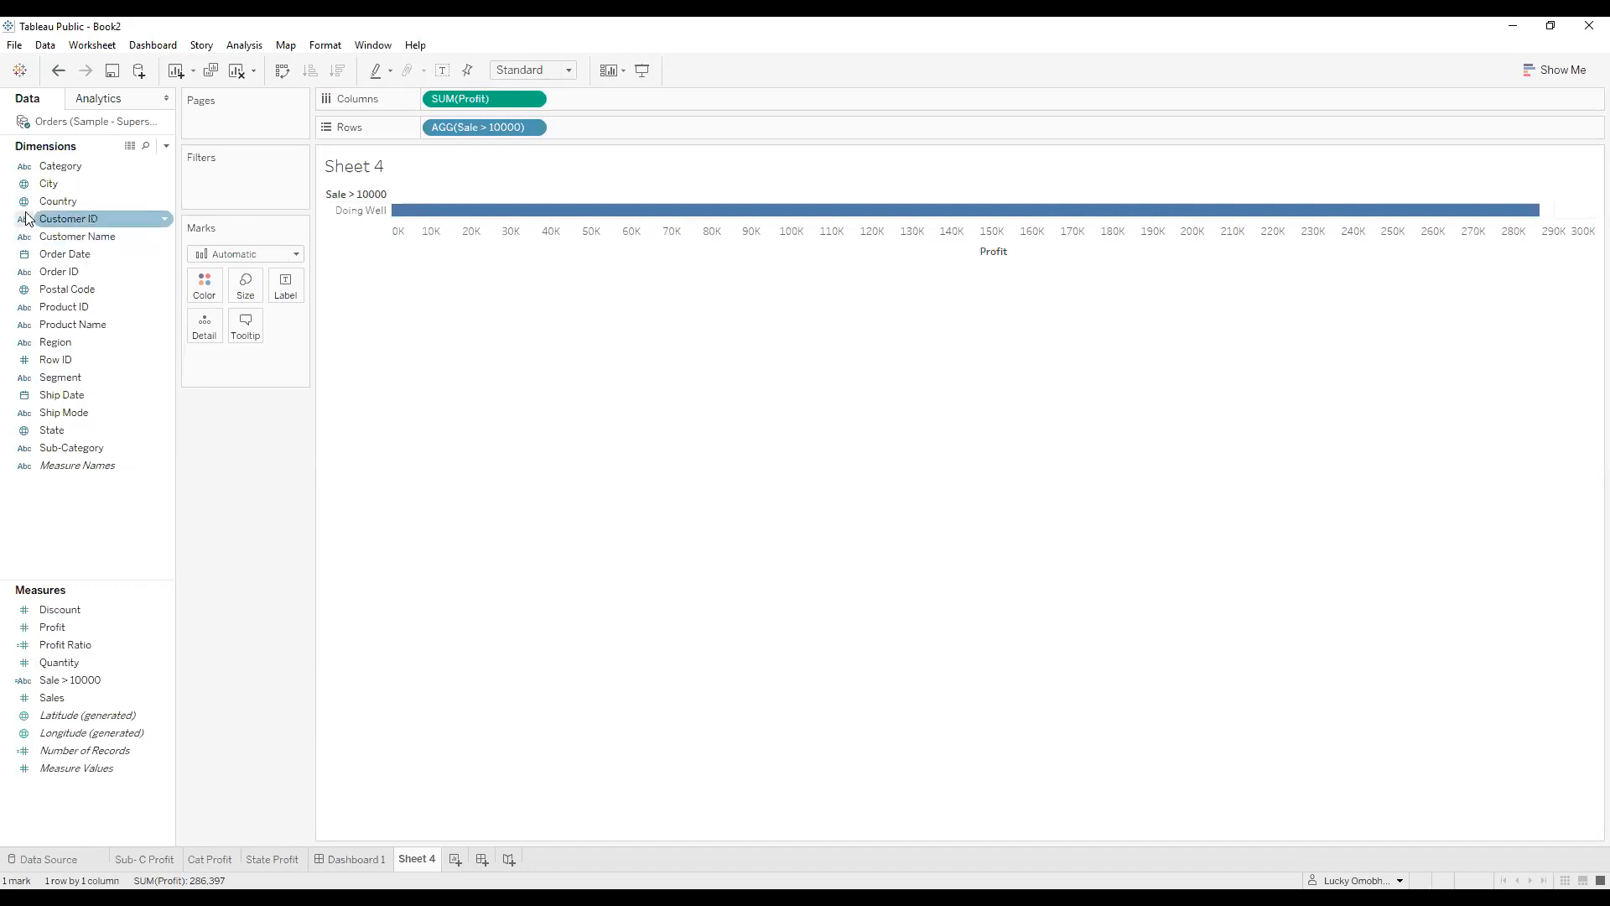
Undo the Profit and Sale > 10000 placements and the clearing of the sheet.
{"action": "key", "text": "ctrl+z"}
{"action": "key", "text": "ctrl+z"}
{"action": "key", "text": "ctrl+z"}
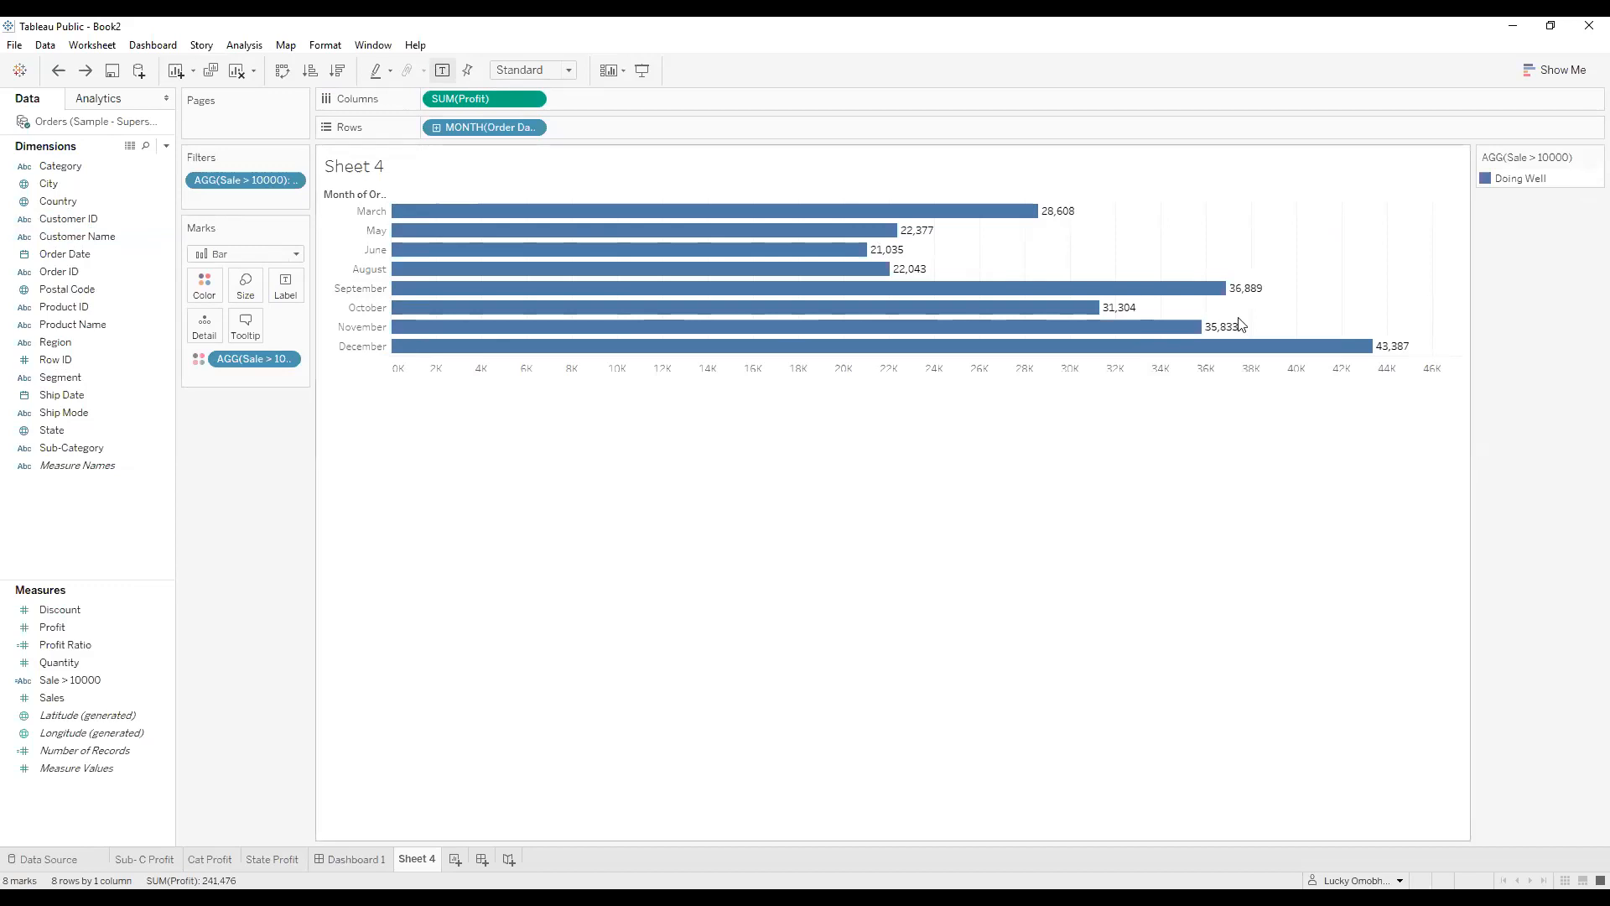
{"action": "mouse_move", "coordinate": [408, 242]}
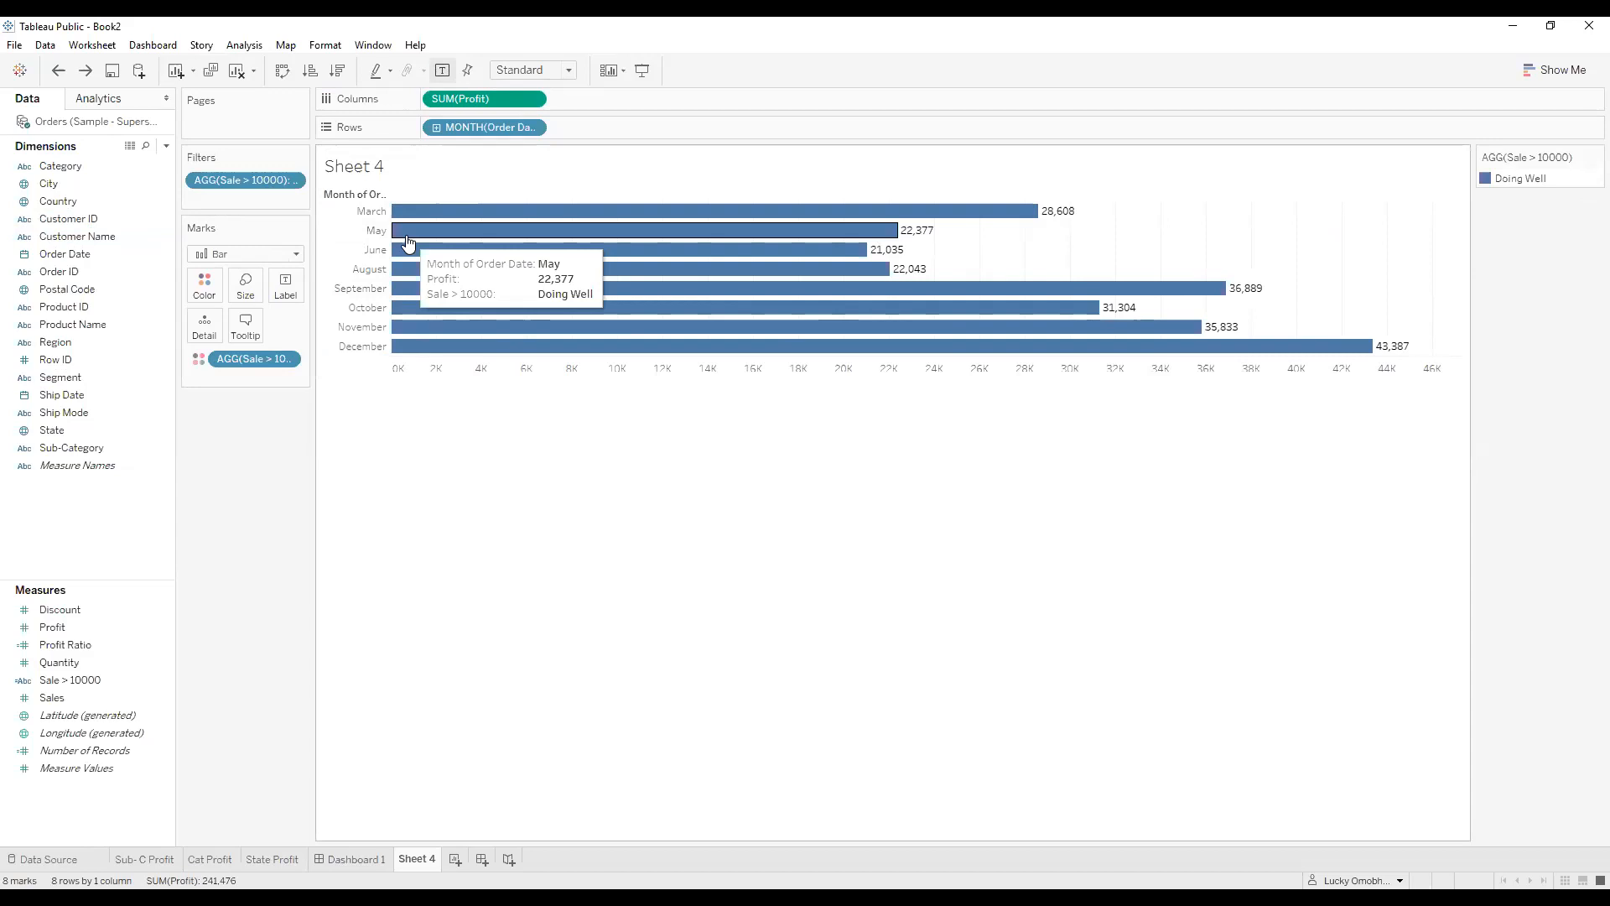
{"action": "left_click_drag", "start_coordinate": [276, 181], "coordinate": [243, 527]}
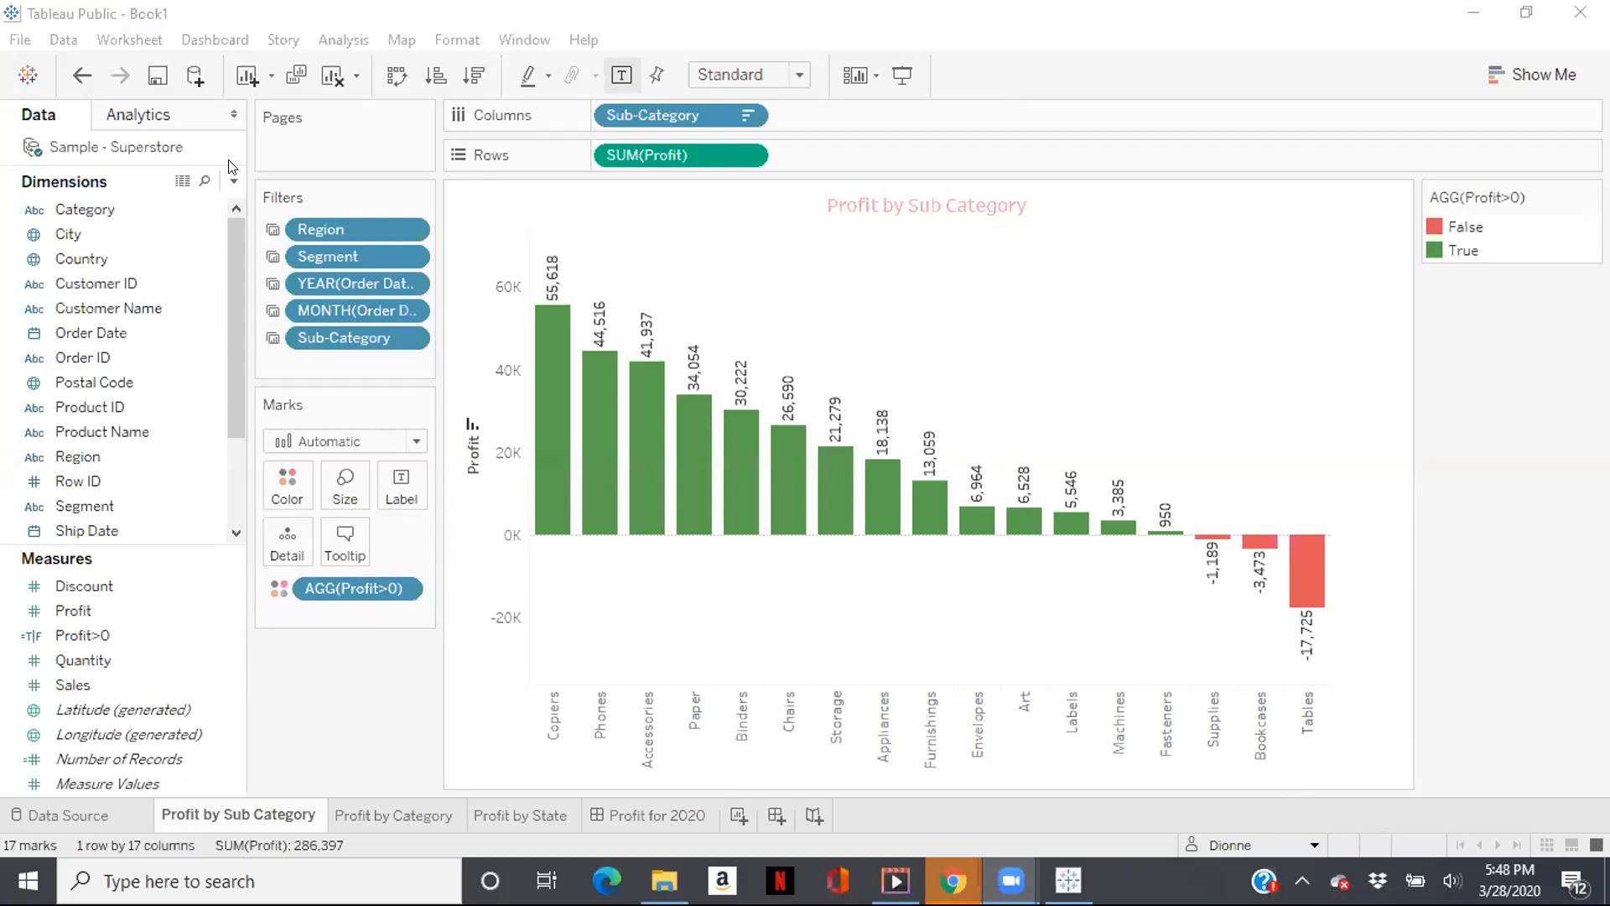
Create a new calculated field named Profit Status.
{"action": "left_click", "coordinate": [233, 183]}
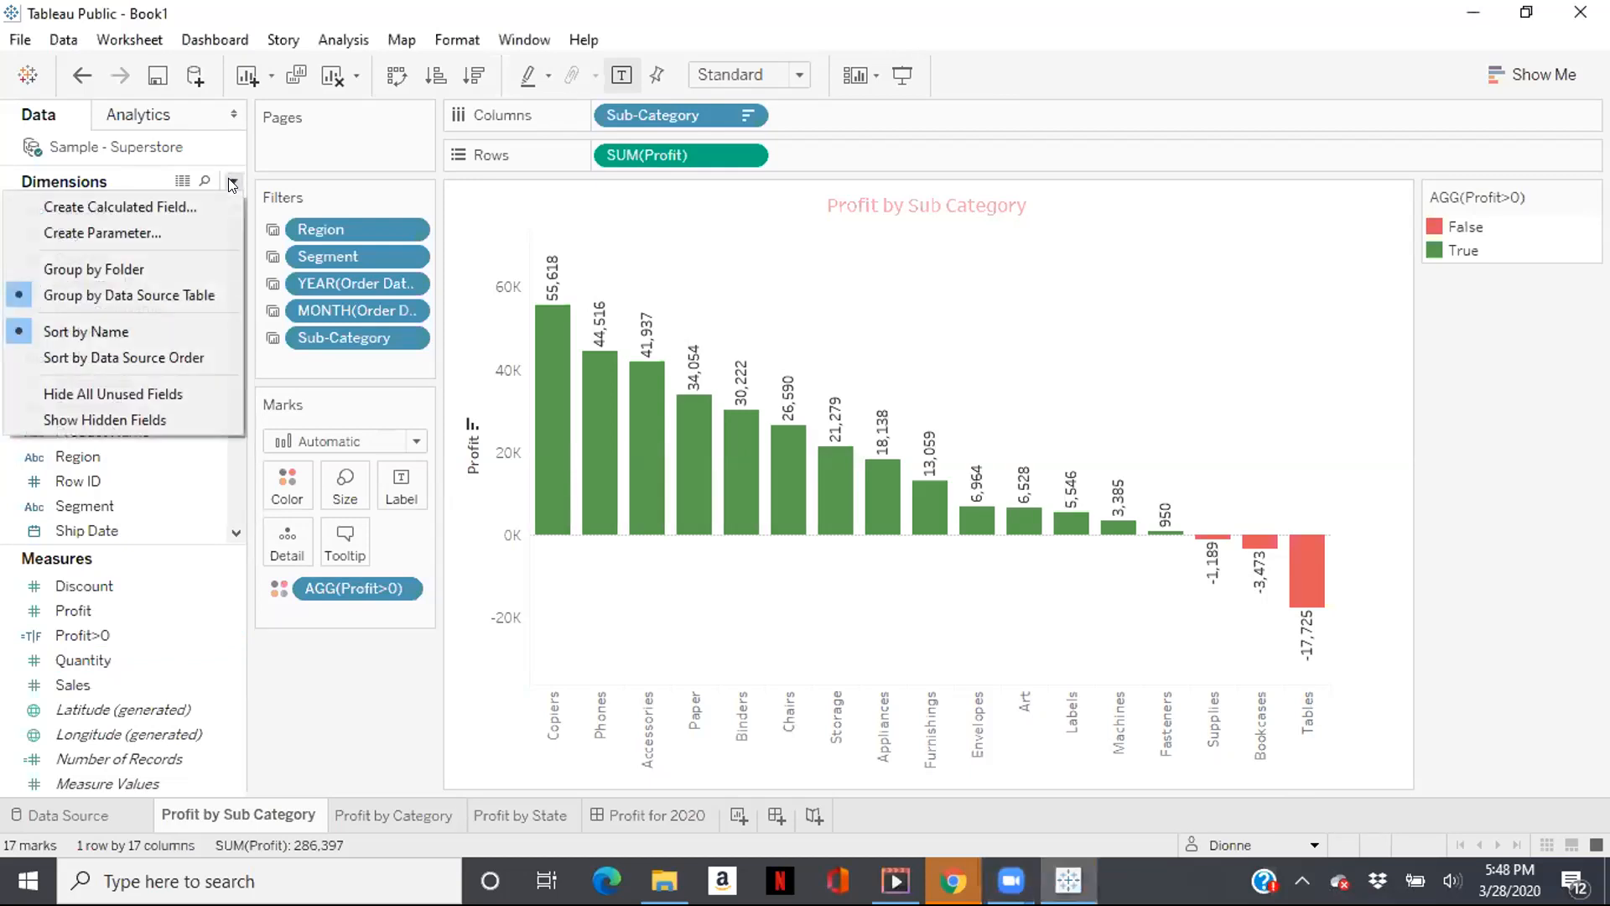
{"action": "left_click", "coordinate": [195, 209]}
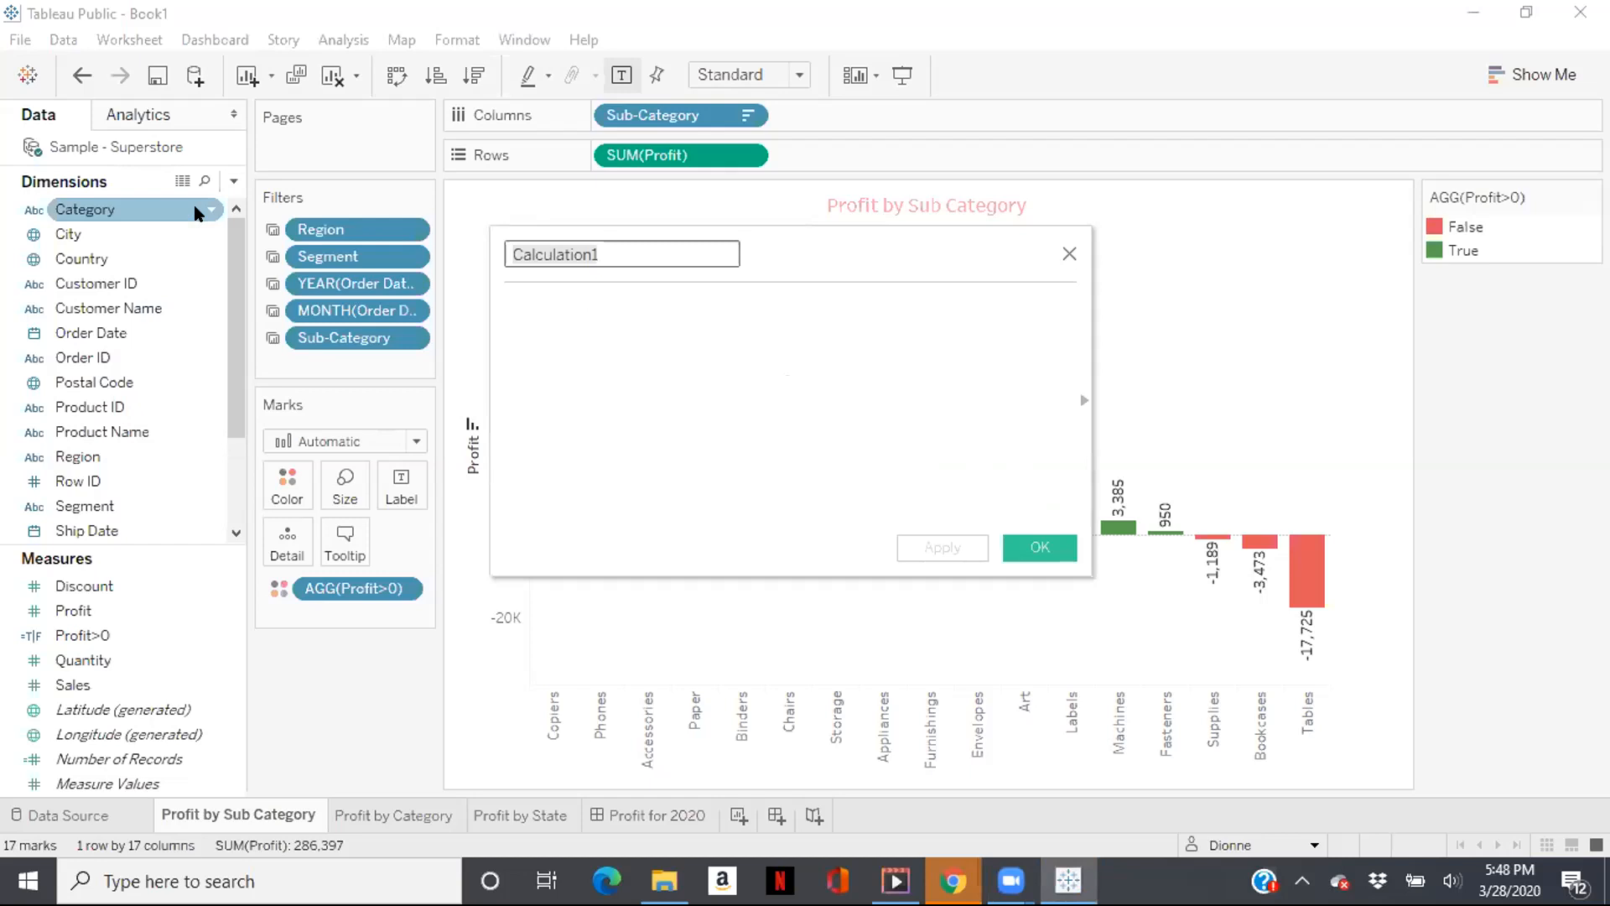
{"action": "type", "text": "Profit"}
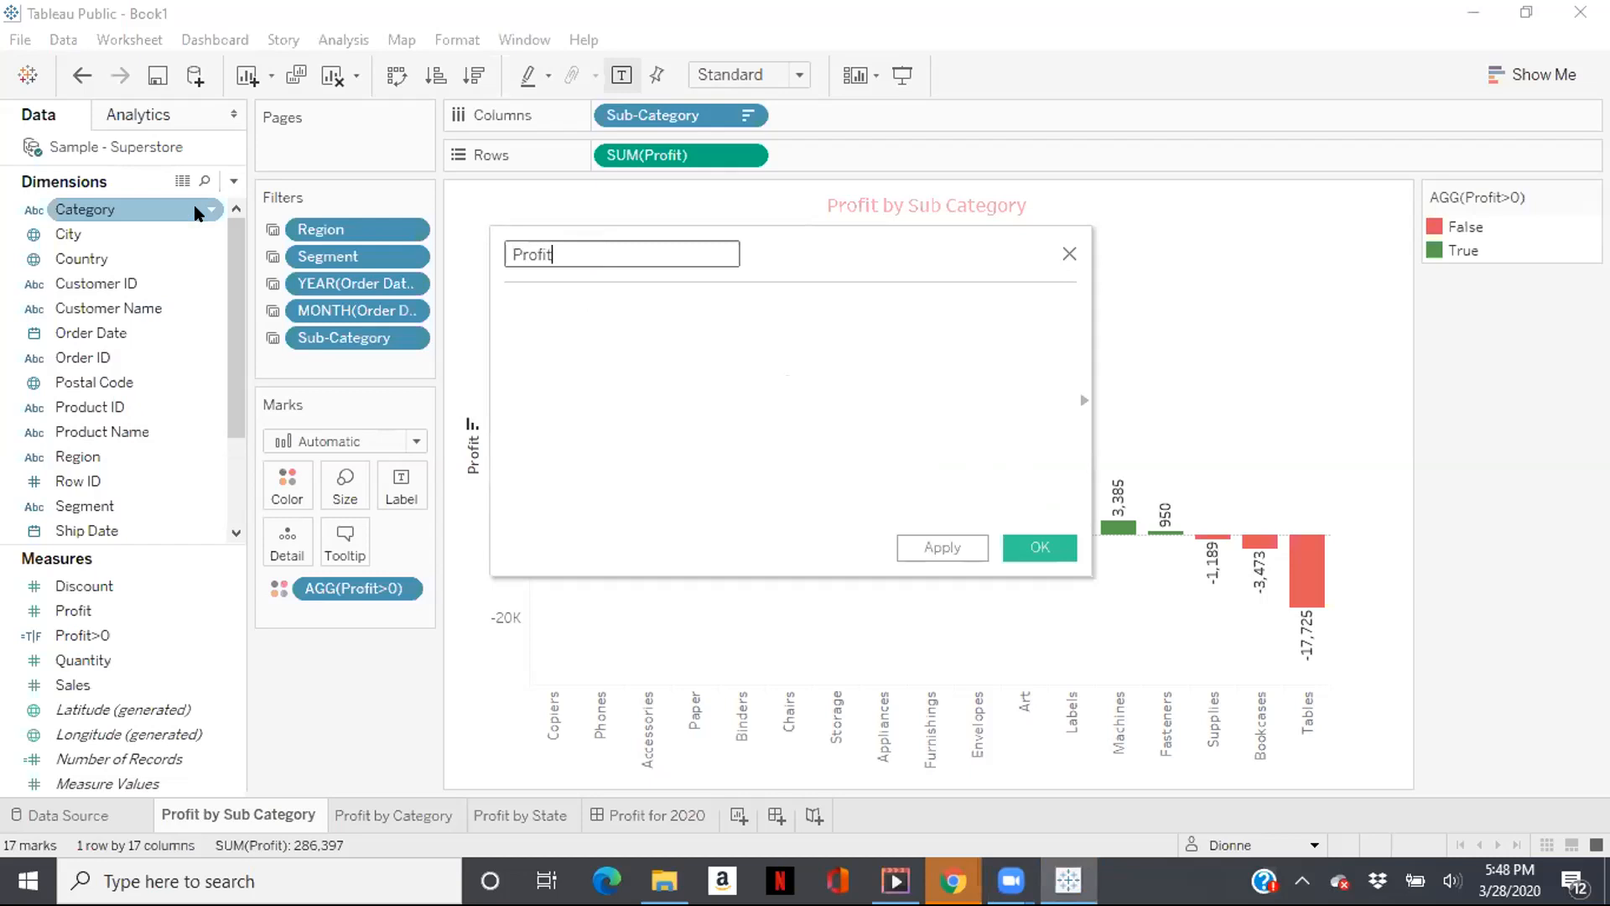
{"action": "type", "text": " Status"}
Start the Profit Status formula with the condition IF SUM([Profit])<=0.
{"action": "left_click", "coordinate": [518, 315]}
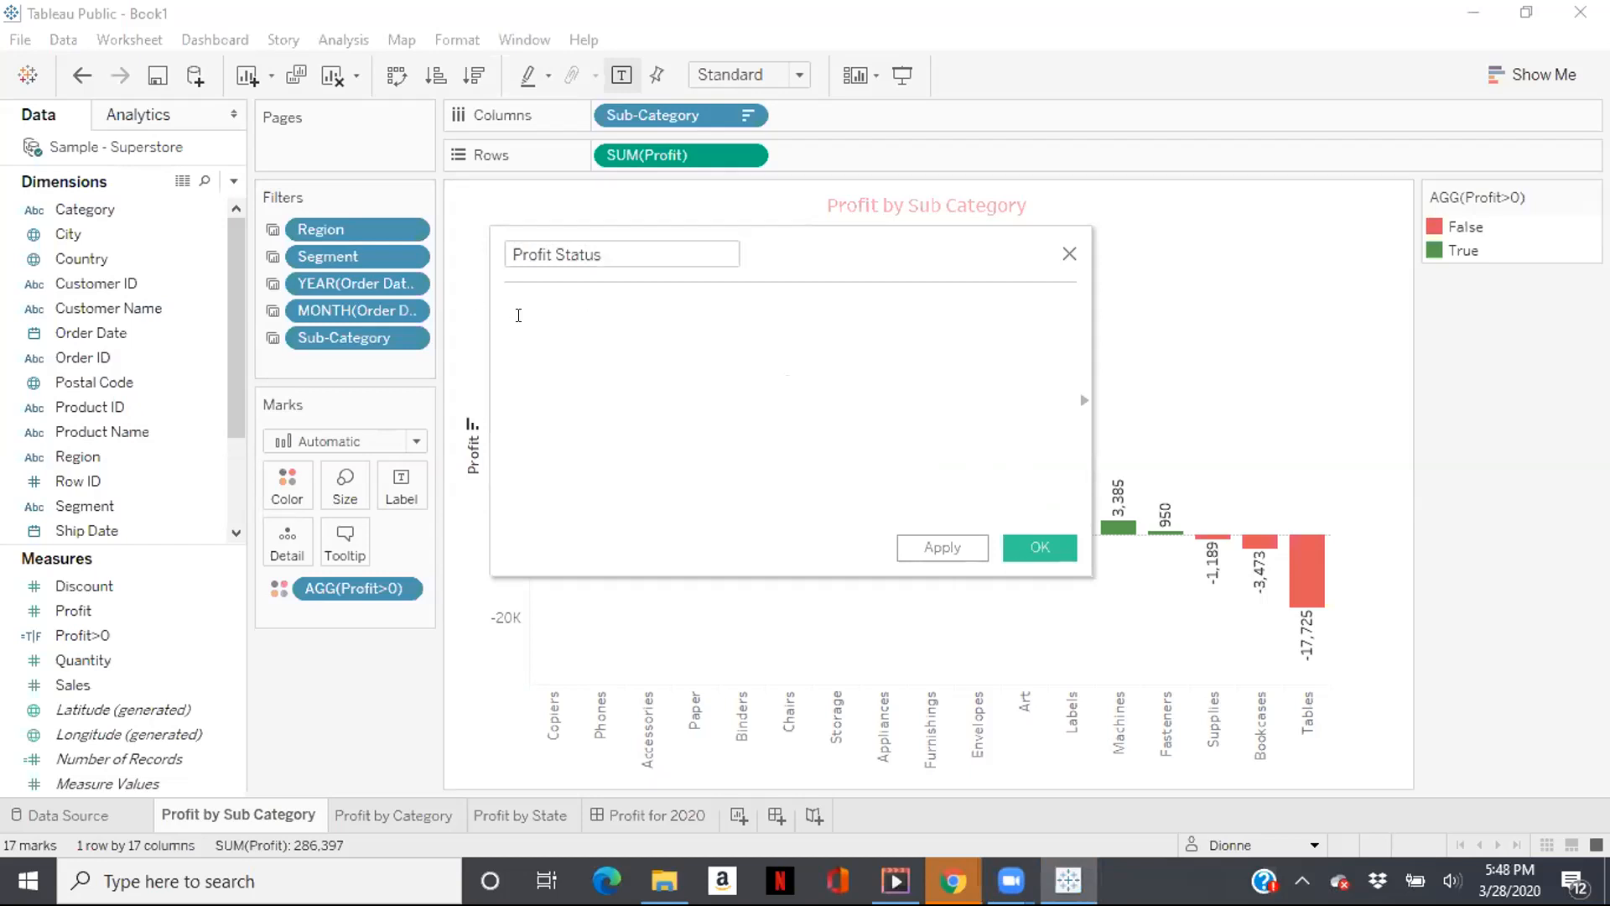
{"action": "type", "text": "i"}
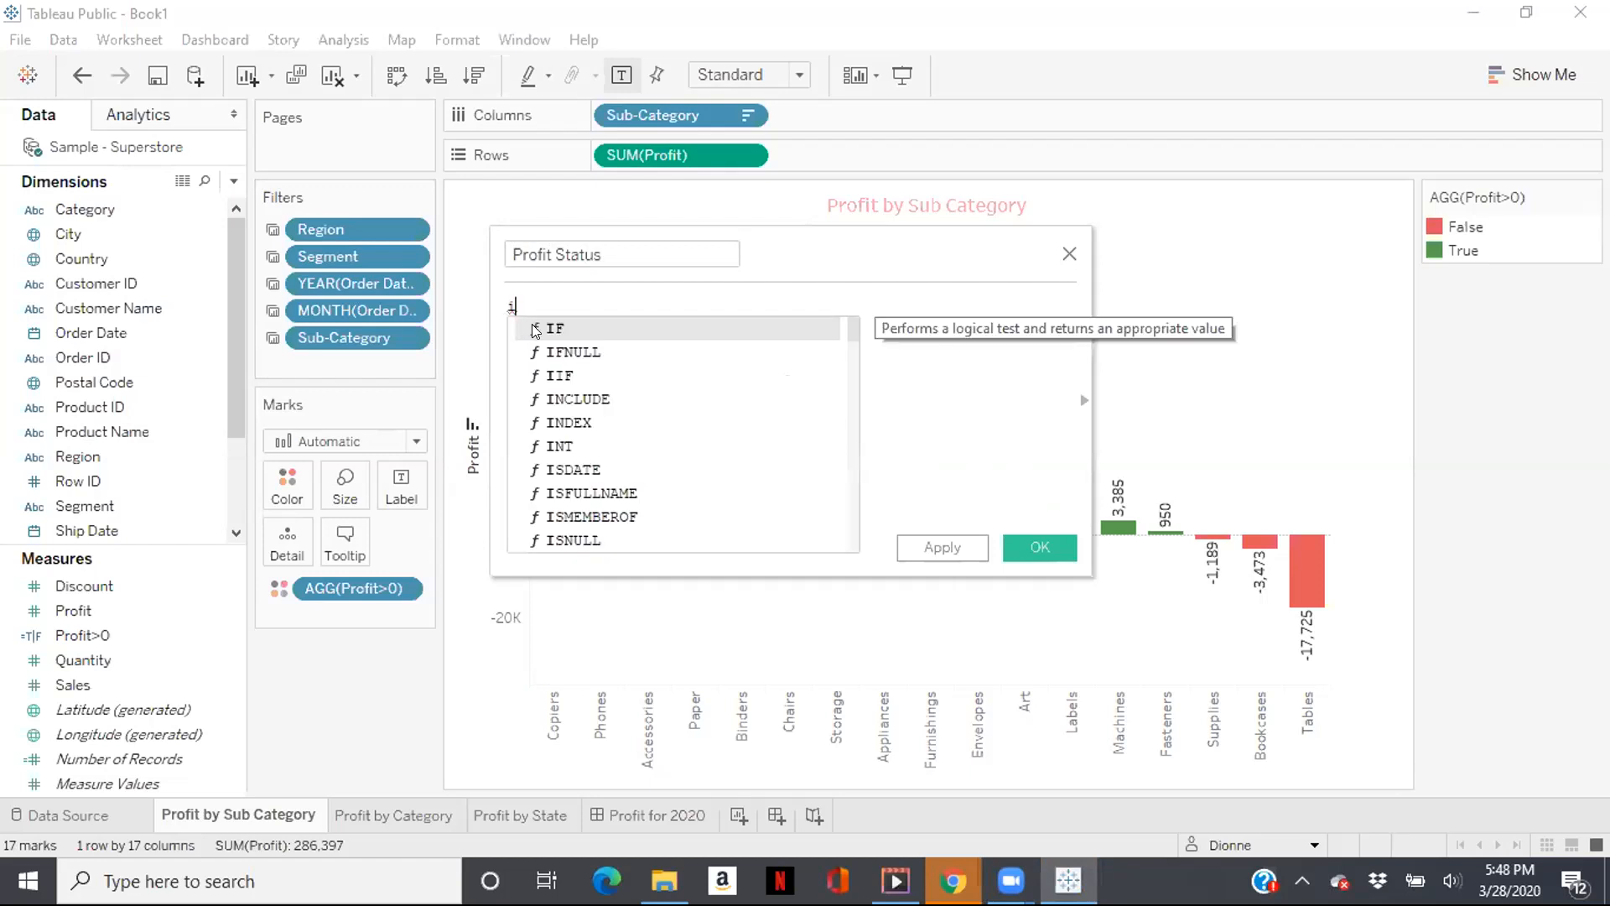
{"action": "double_click", "coordinate": [534, 328]}
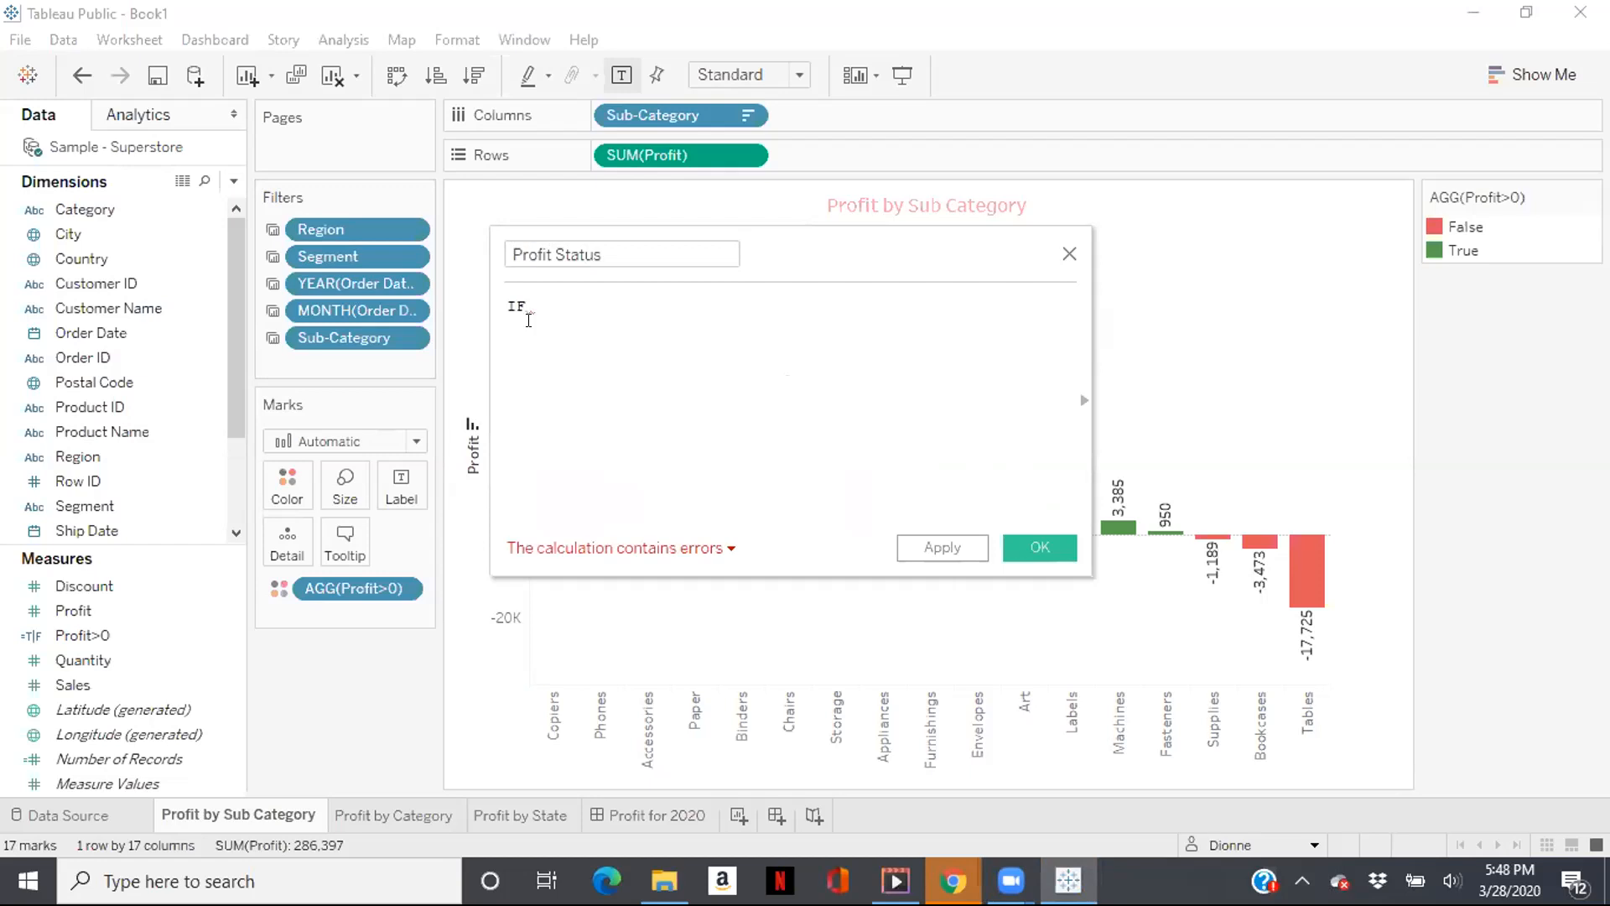
{"action": "type", "text": "s"}
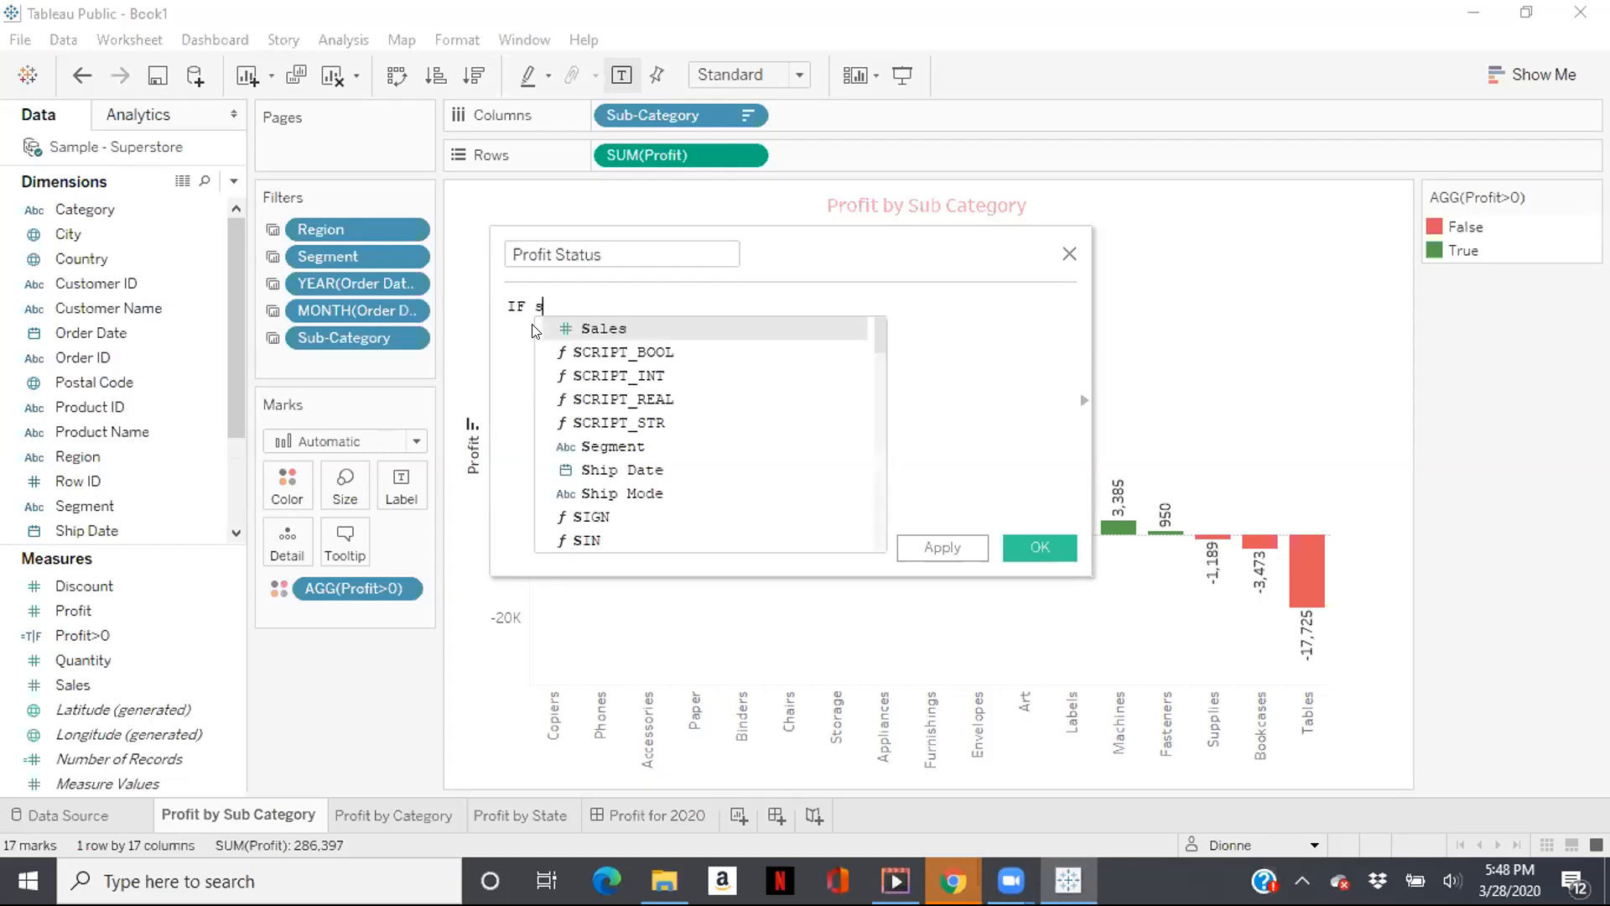
{"action": "type", "text": "um"}
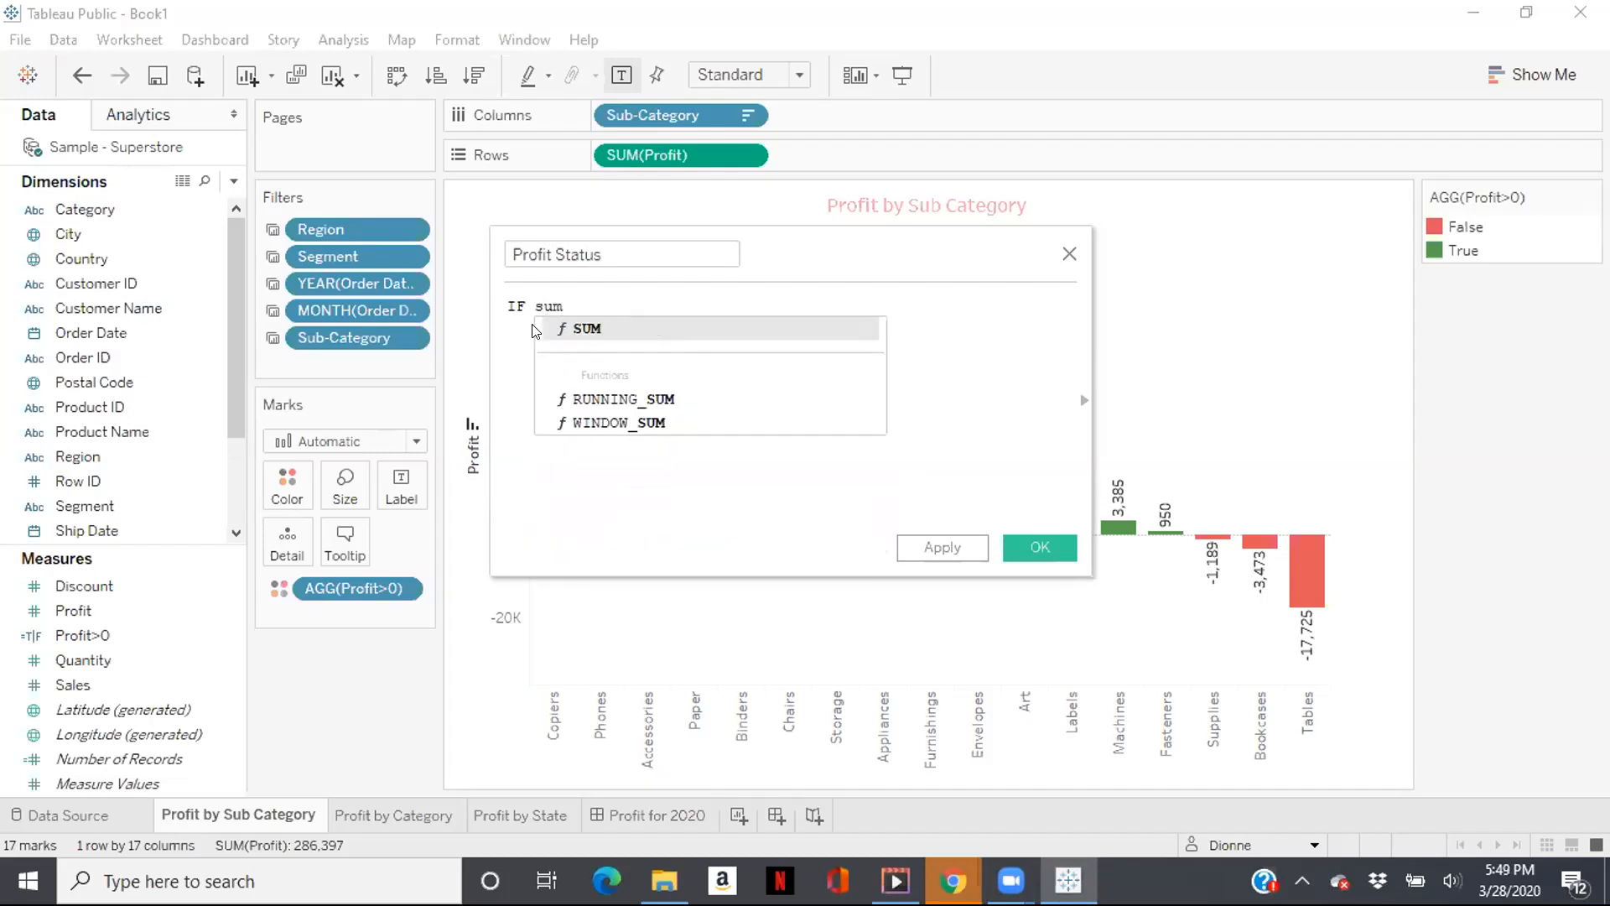
{"action": "double_click", "coordinate": [570, 329]}
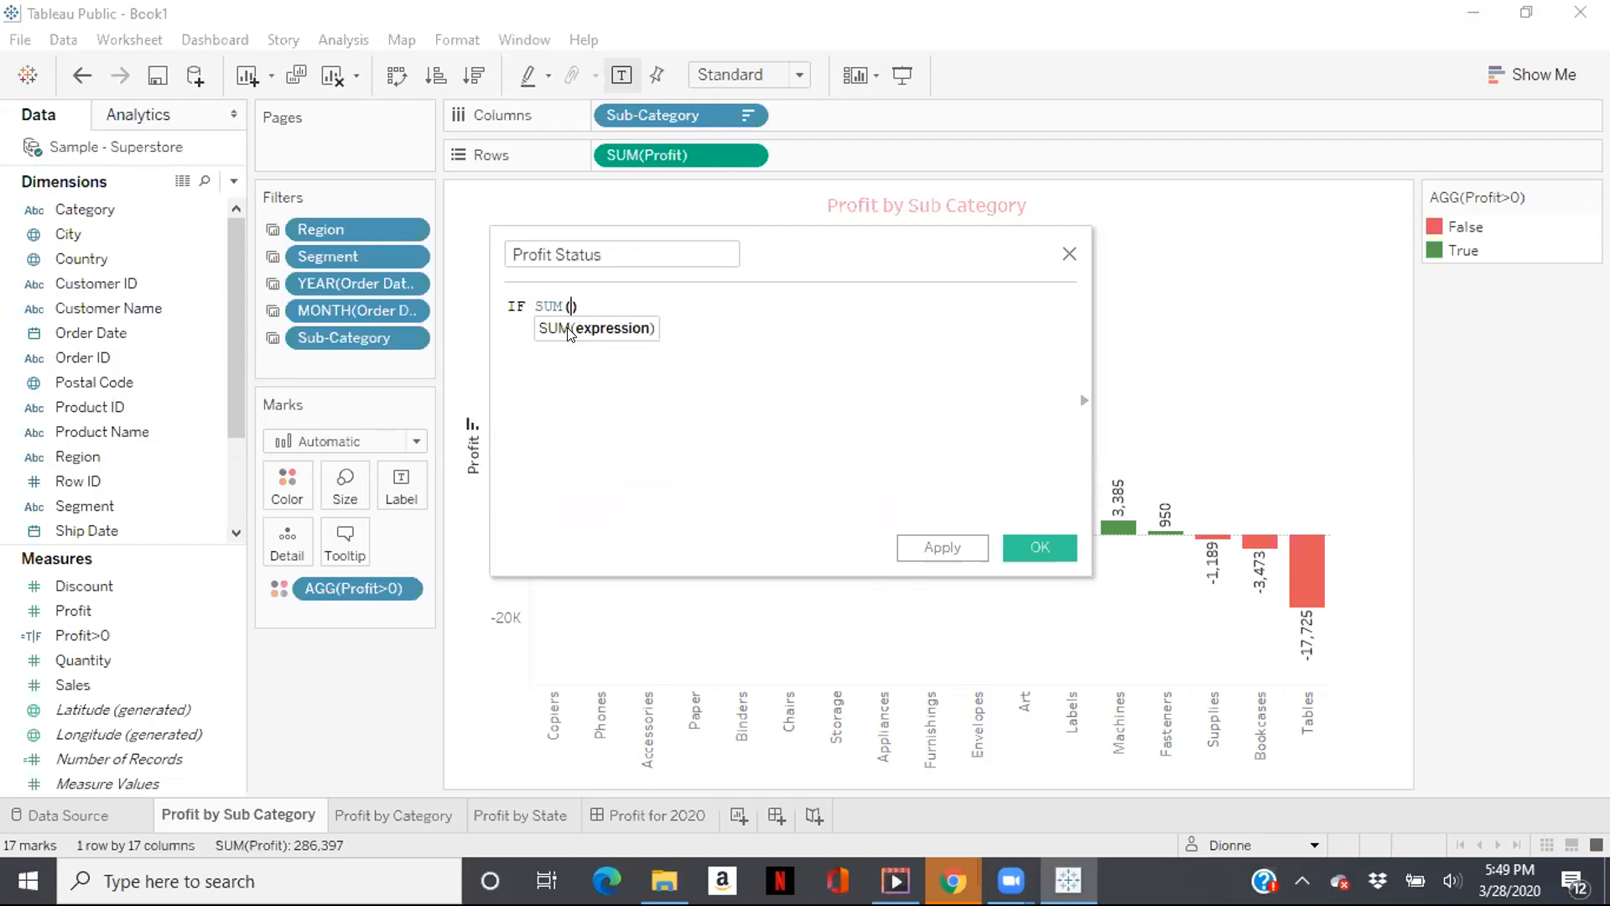
{"action": "type", "text": "profut"}
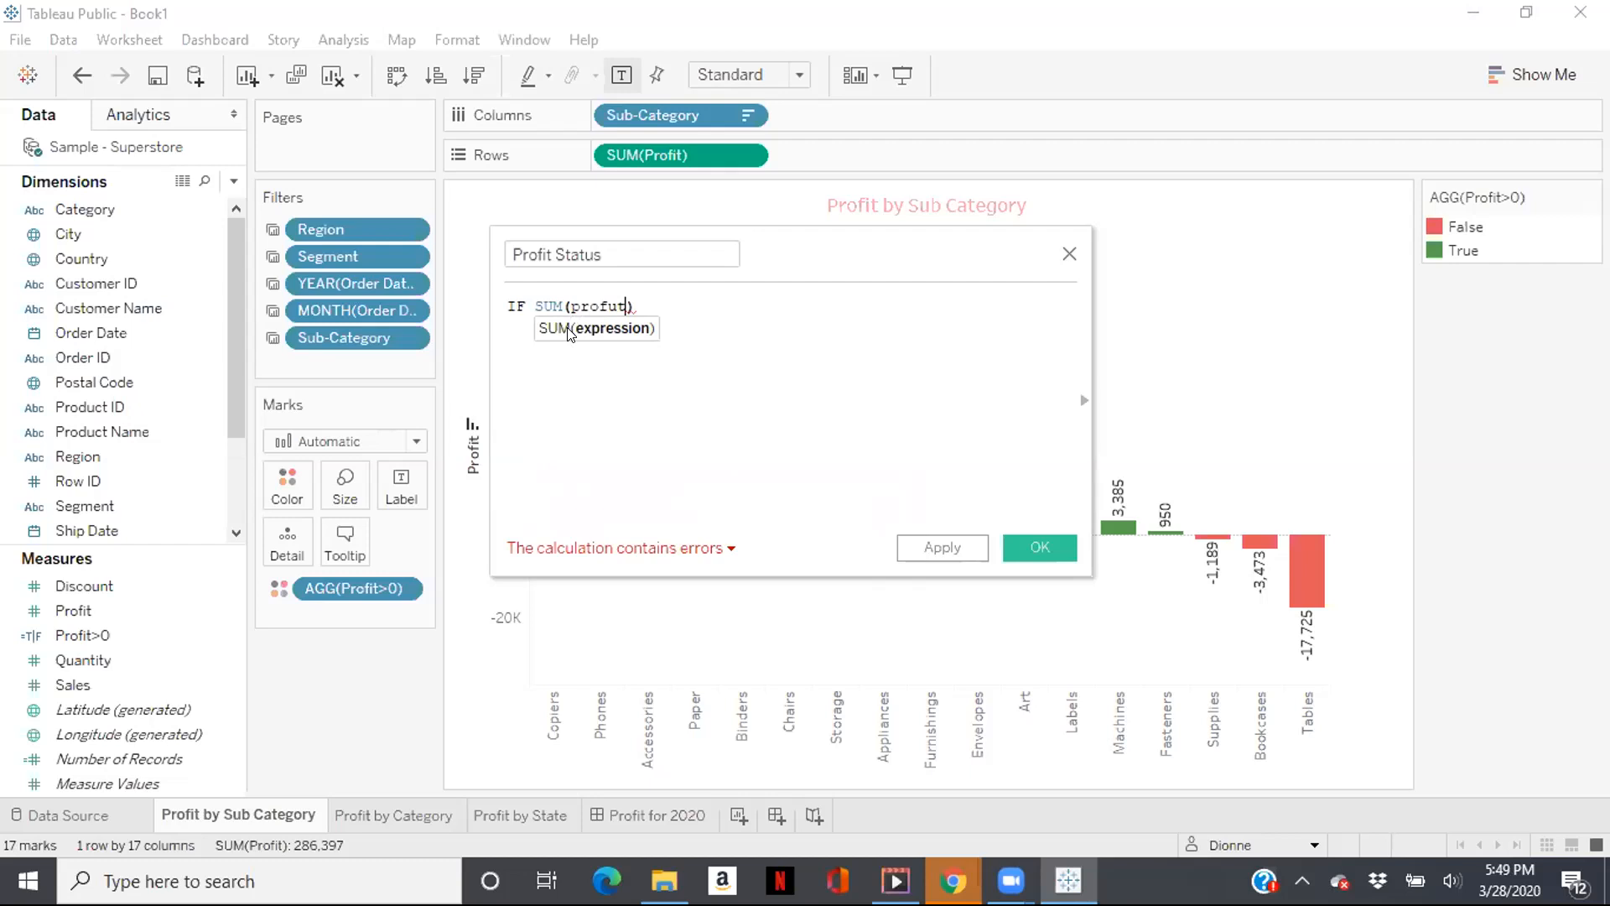
{"action": "key", "text": "BackSpace"}
{"action": "key", "text": "BackSpace"}
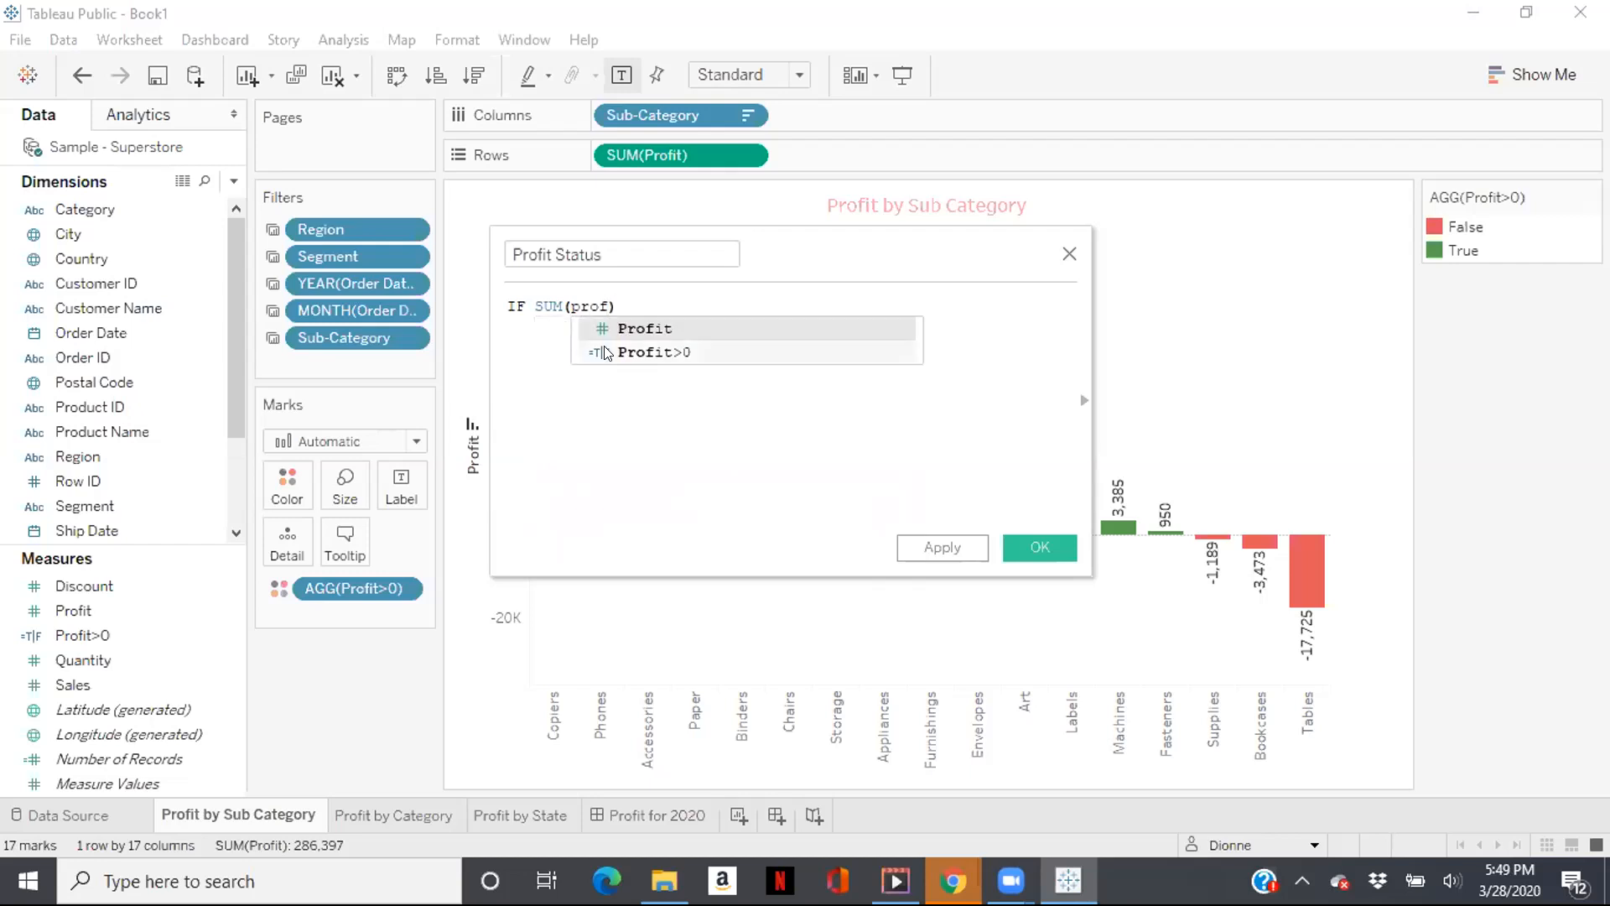
{"action": "left_click", "coordinate": [604, 330]}
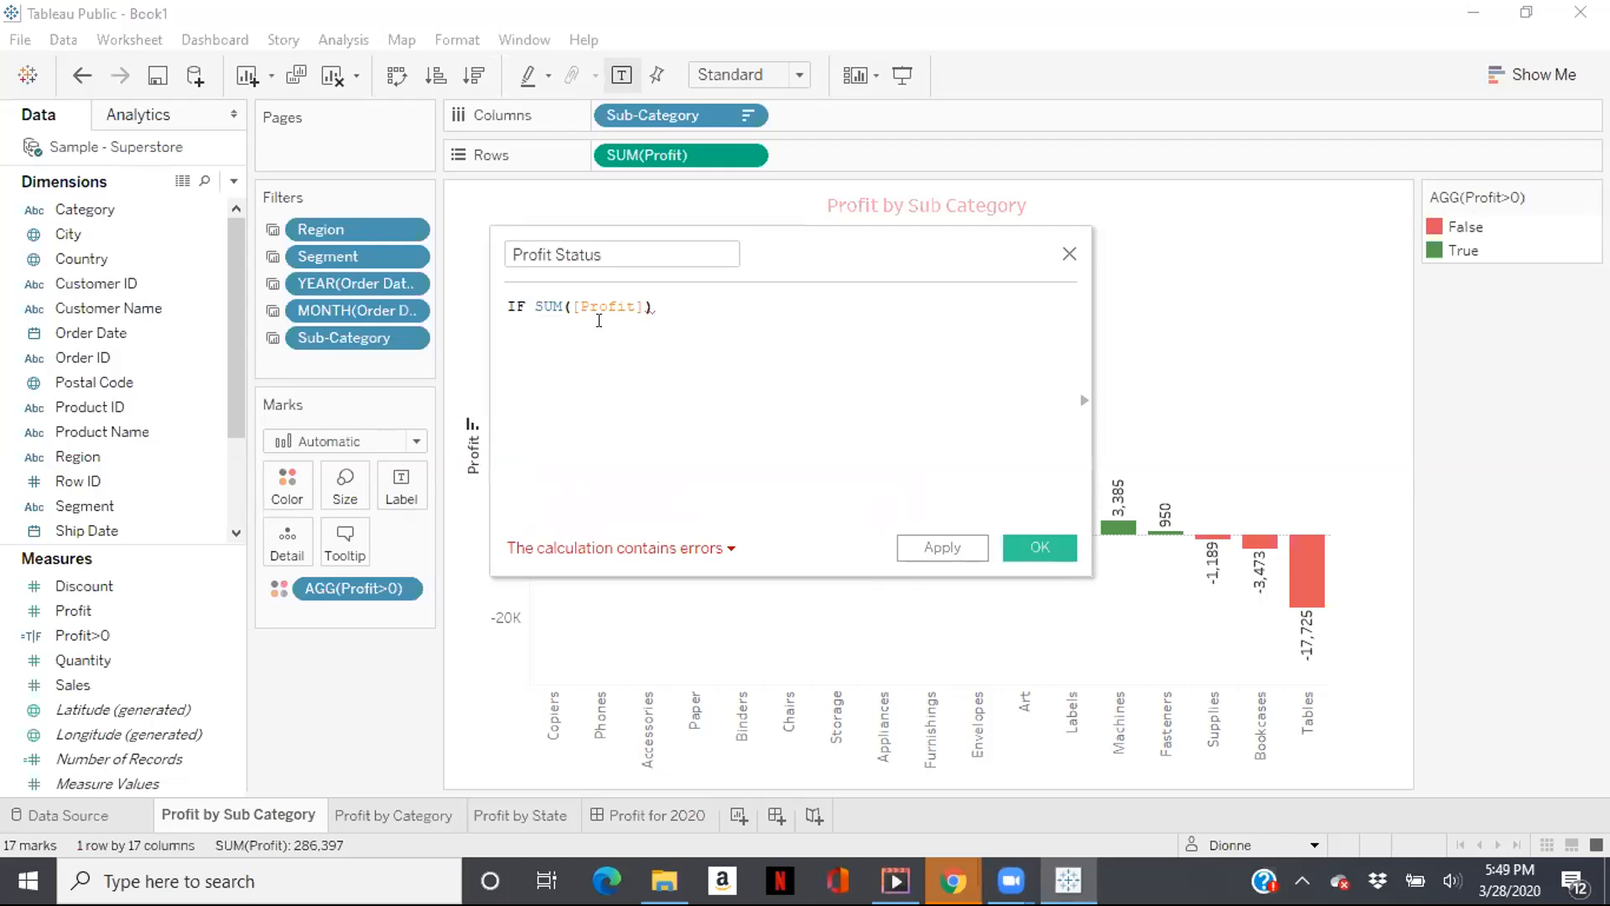
{"action": "type", "text": "<"}
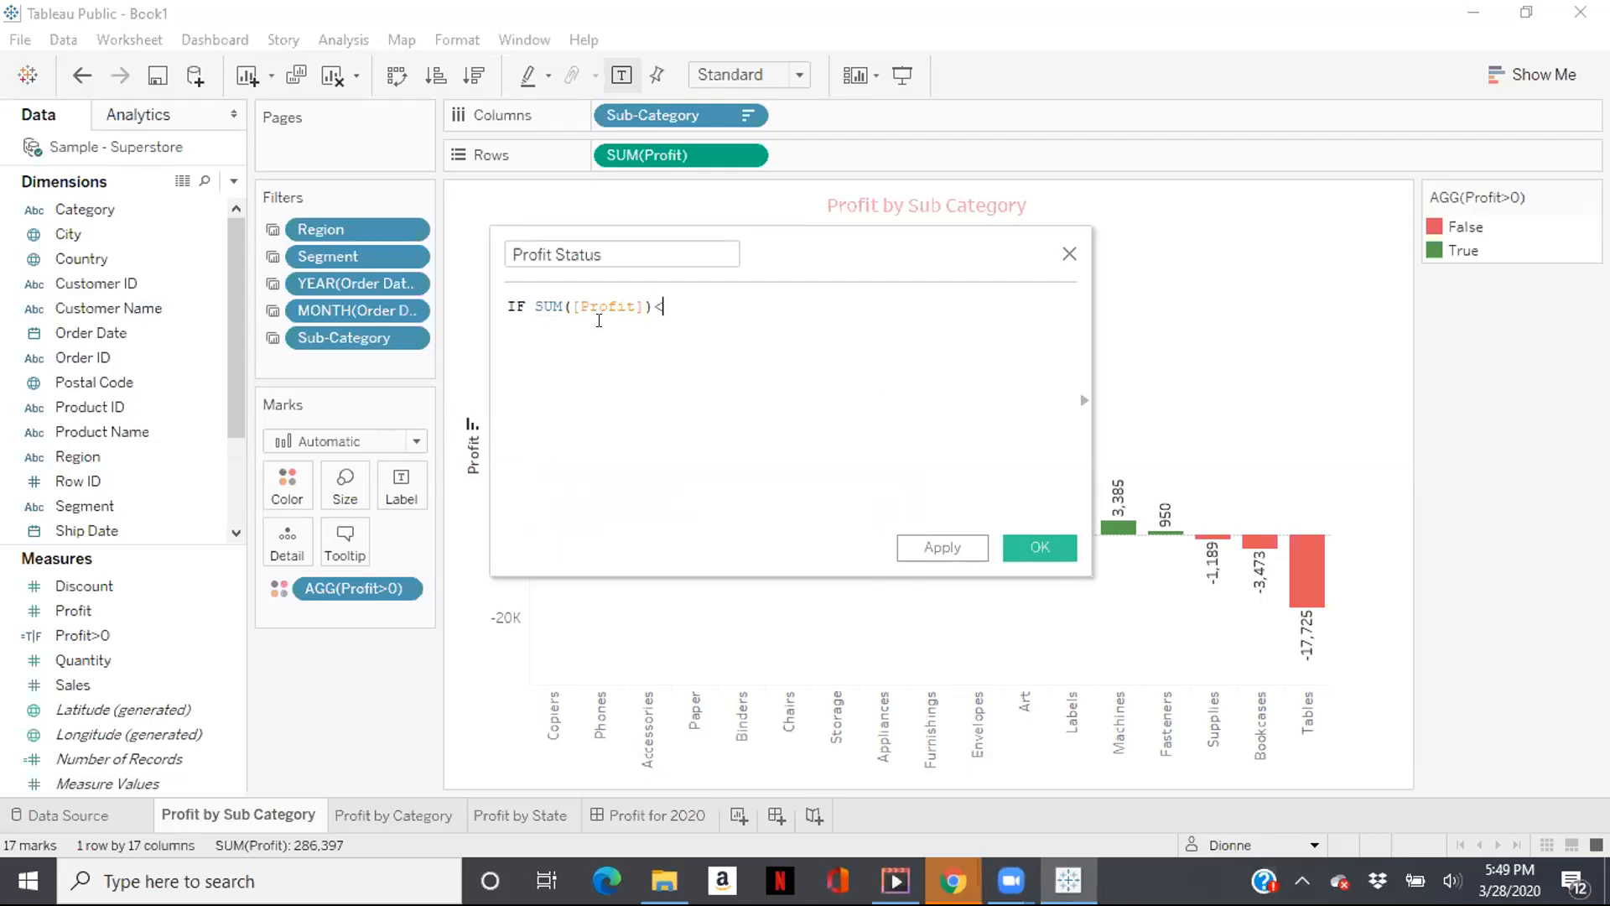
{"action": "type", "text": "=0"}
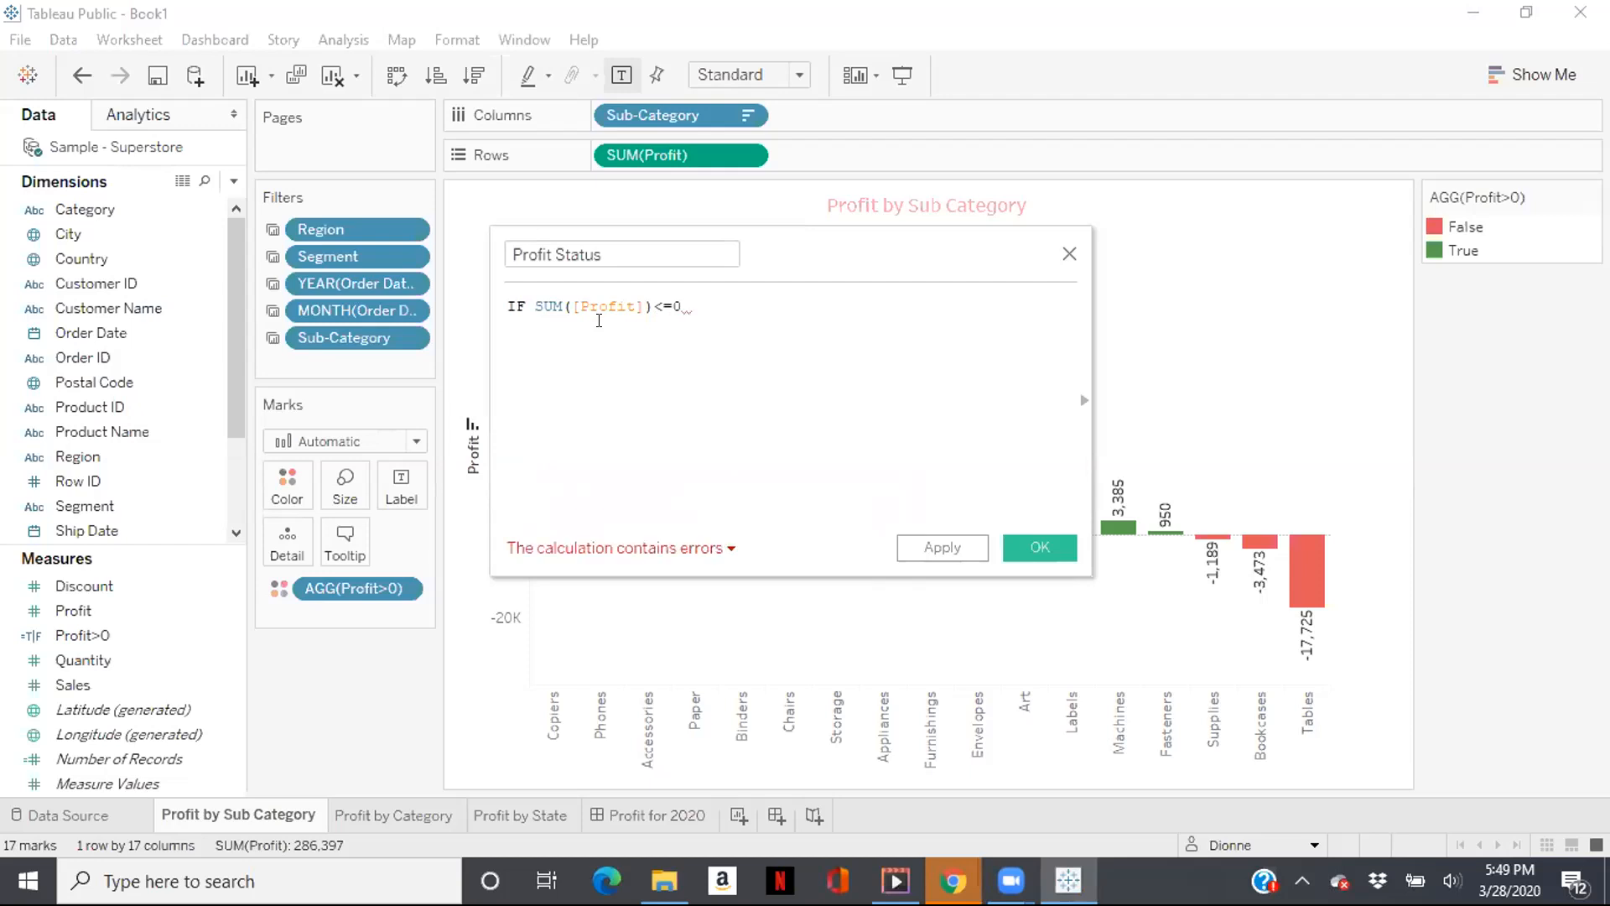
Add THEN "Not Doing Well" as the result of the IF condition.
{"action": "type", "text": " th"}
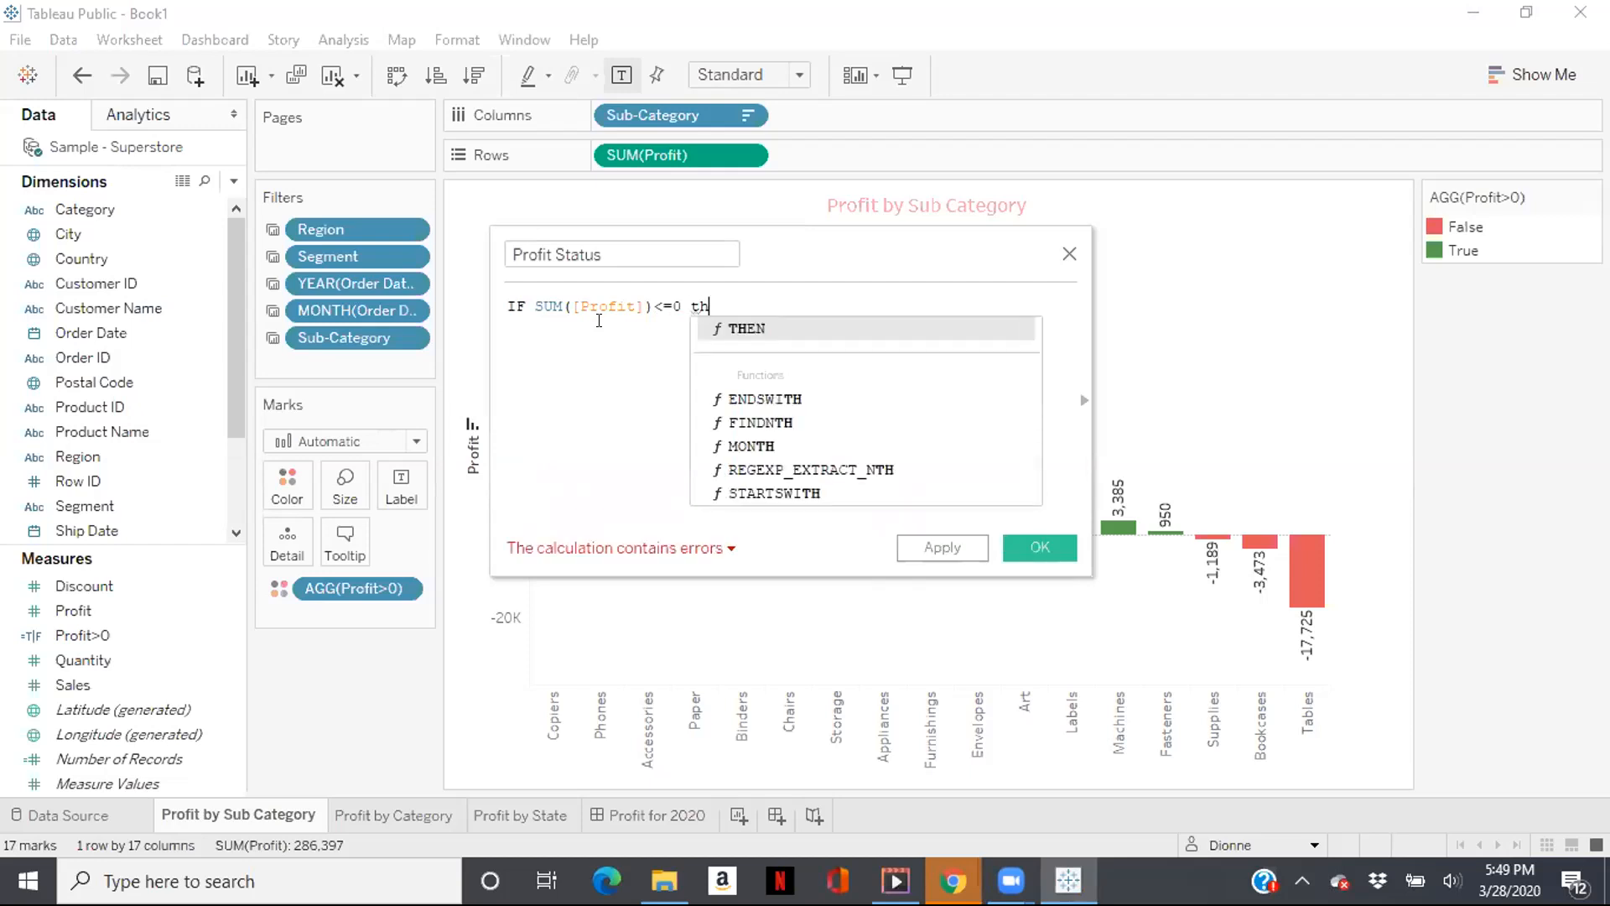
{"action": "left_click", "coordinate": [729, 329]}
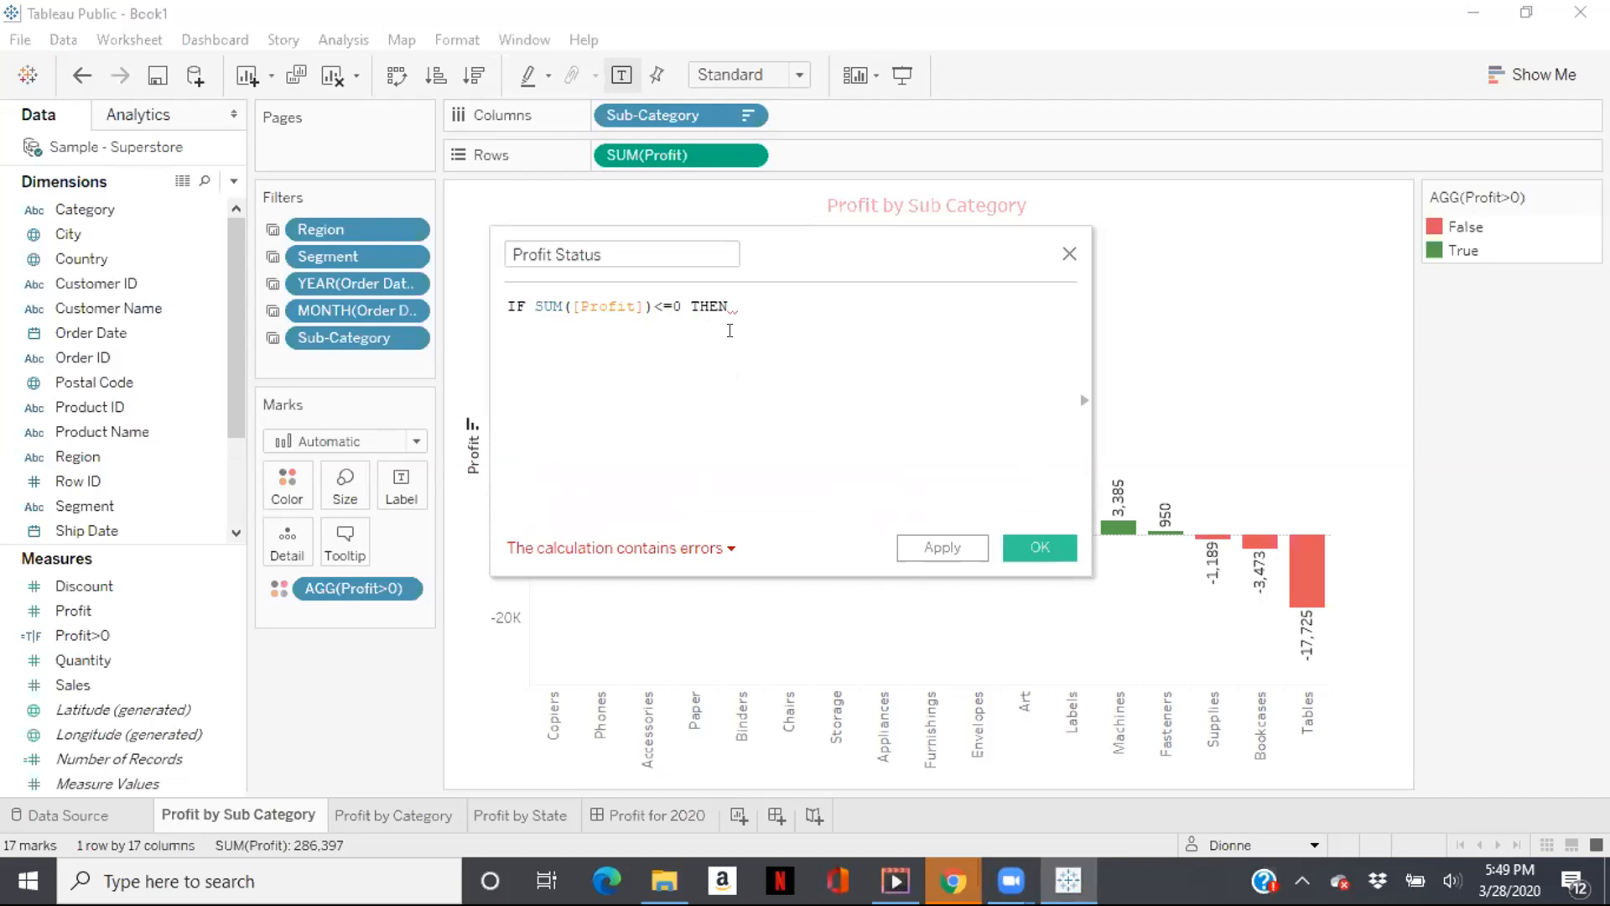
{"action": "type", "text": "\"No"}
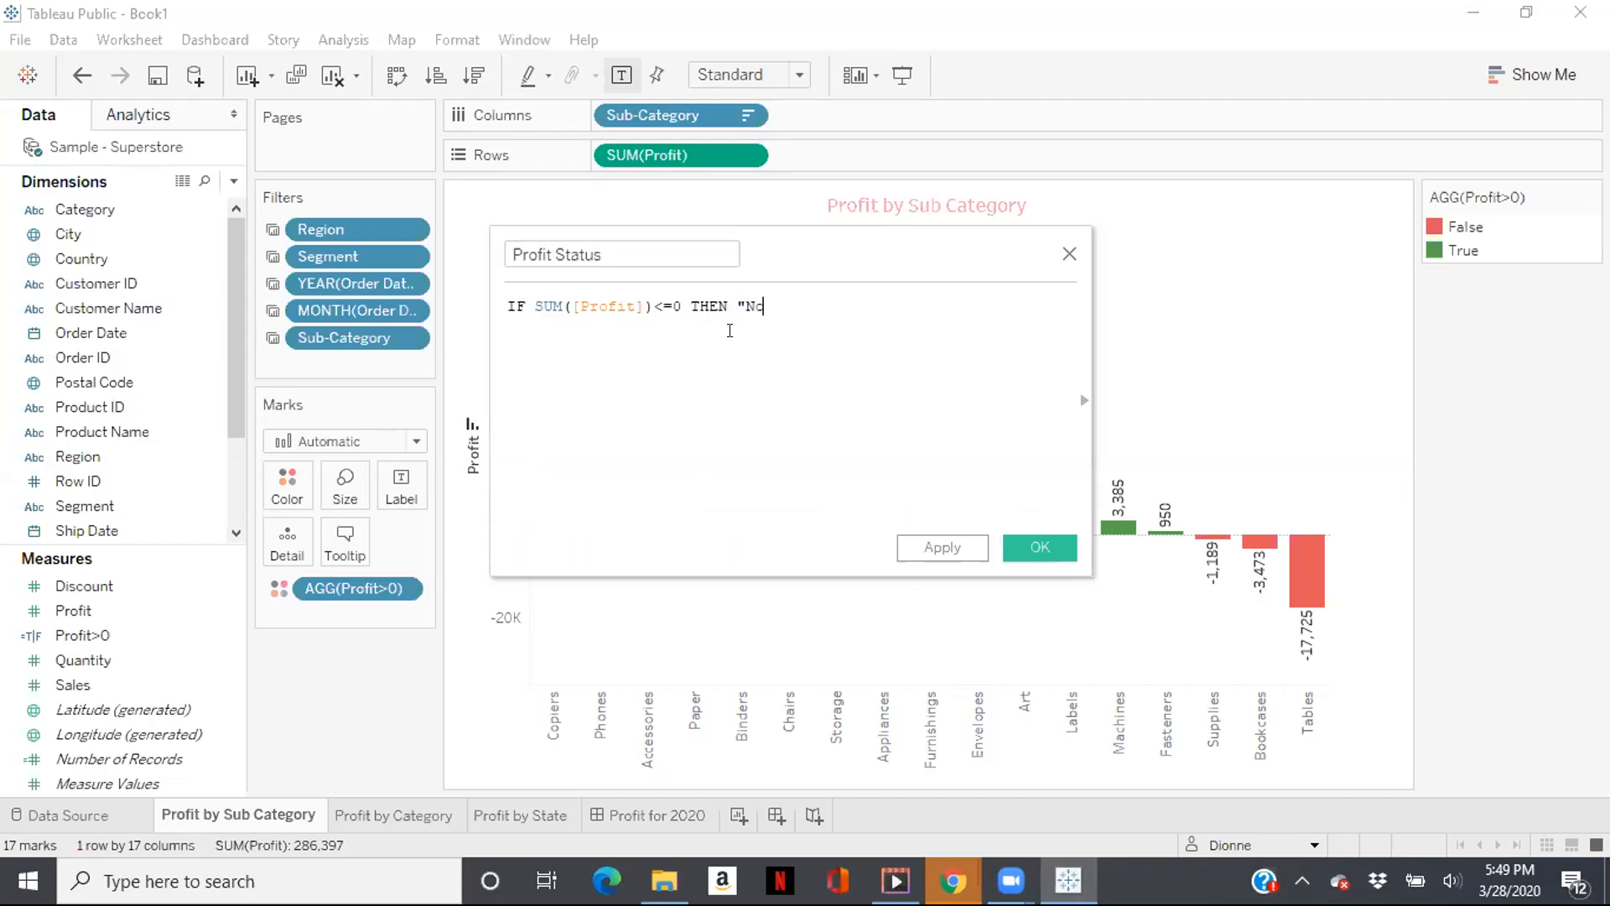
{"action": "type", "text": "t Doing Well\""}
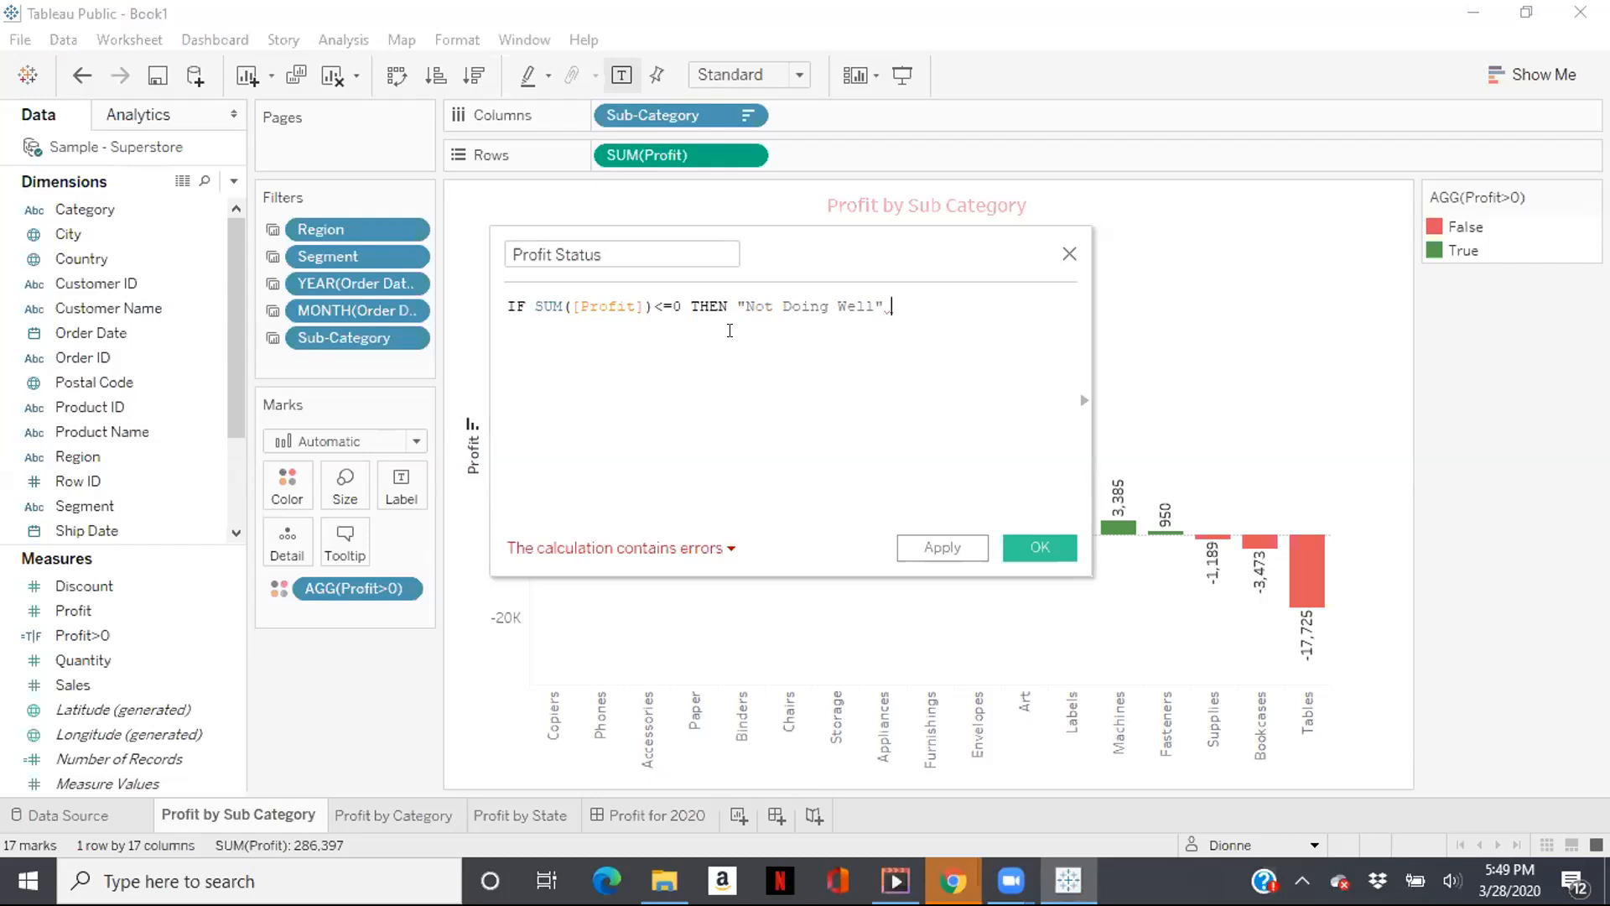
Replace the IF condition's result text with "Bad".
{"action": "key", "text": "BackSpace"}
{"action": "key", "text": "BackSpace"}
{"action": "key", "text": "BackSpace"}
{"action": "key", "text": "BackSpace"}
{"action": "key", "text": "BackSpace"}
{"action": "key", "text": "BackSpace"}
{"action": "key", "text": "BackSpace"}
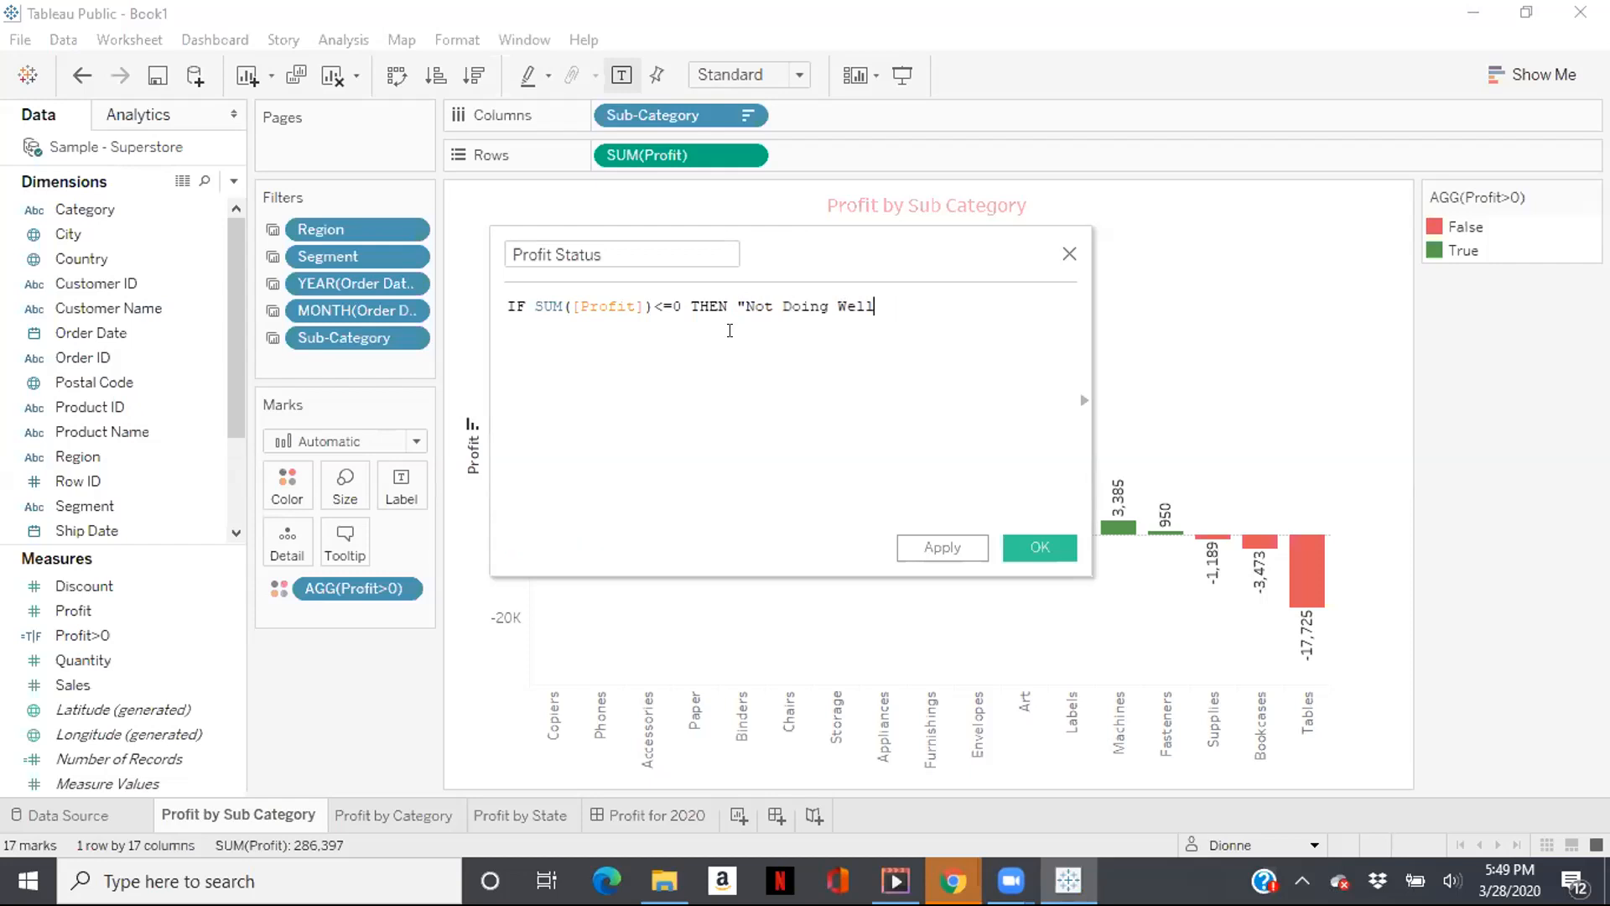
{"action": "key", "text": "BackSpace"}
{"action": "key", "text": "BackSpace"}
{"action": "key", "text": "BackSpace"}
{"action": "key", "text": "BackSpace"}
{"action": "key", "text": "BackSpace"}
{"action": "key", "text": "BackSpace"}
{"action": "key", "text": "BackSpace"}
{"action": "key", "text": "BackSpace"}
{"action": "key", "text": "BackSpace"}
{"action": "type", "text": "Bad"}
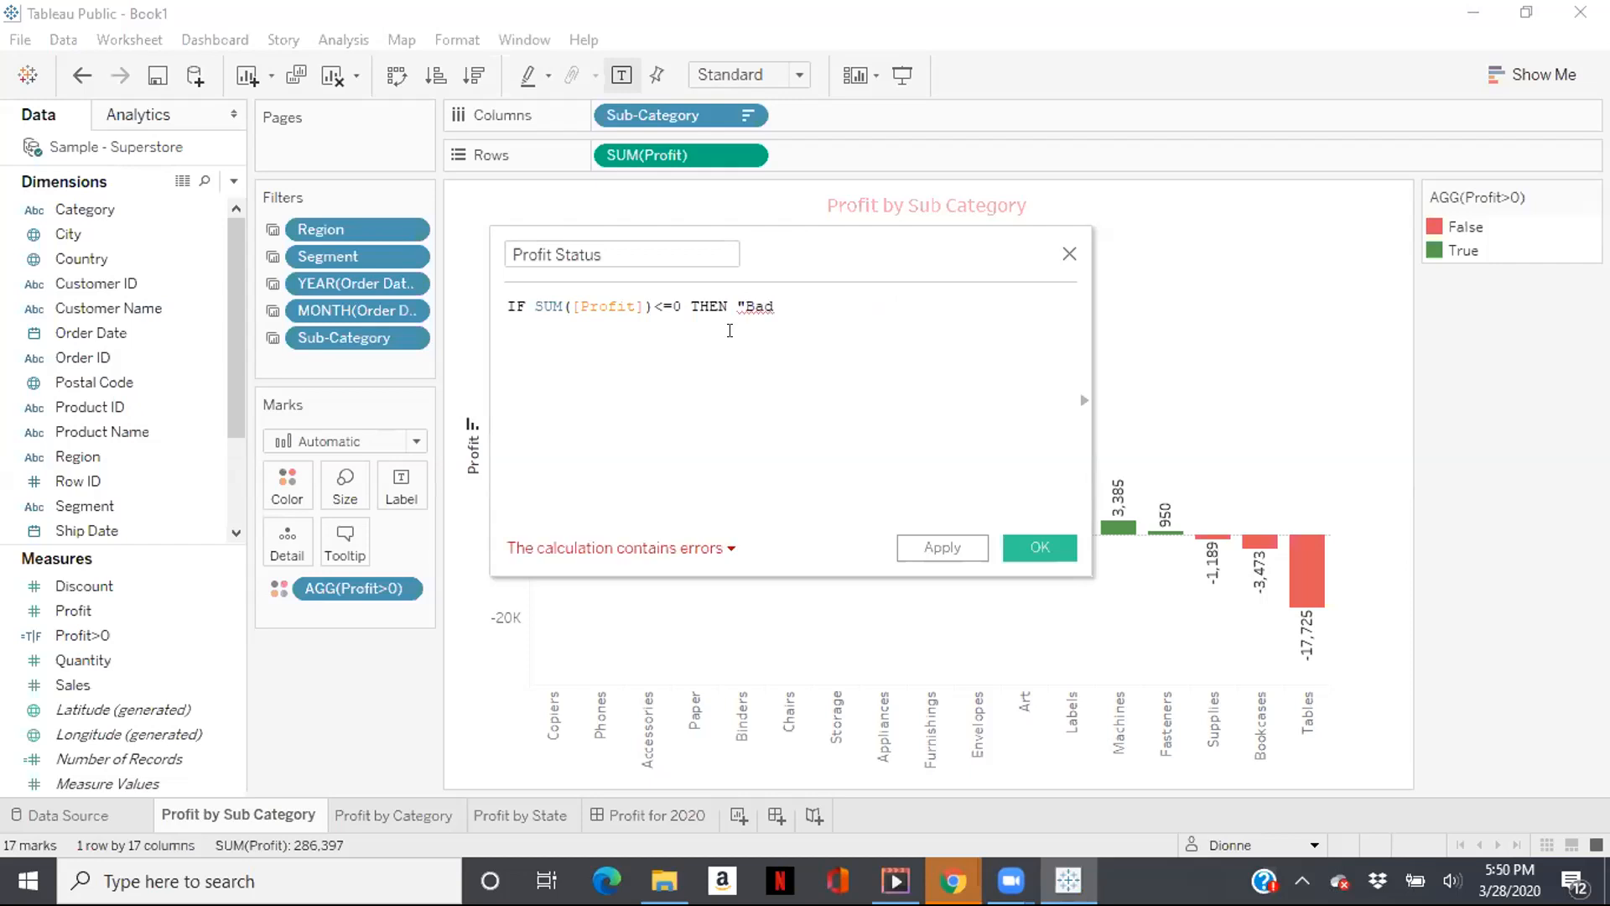
{"action": "type", "text": "\""}
Begin an ELSEIF branch on a new line below the IF statement.
{"action": "key", "text": "Return"}
{"action": "type", "text": "e"}
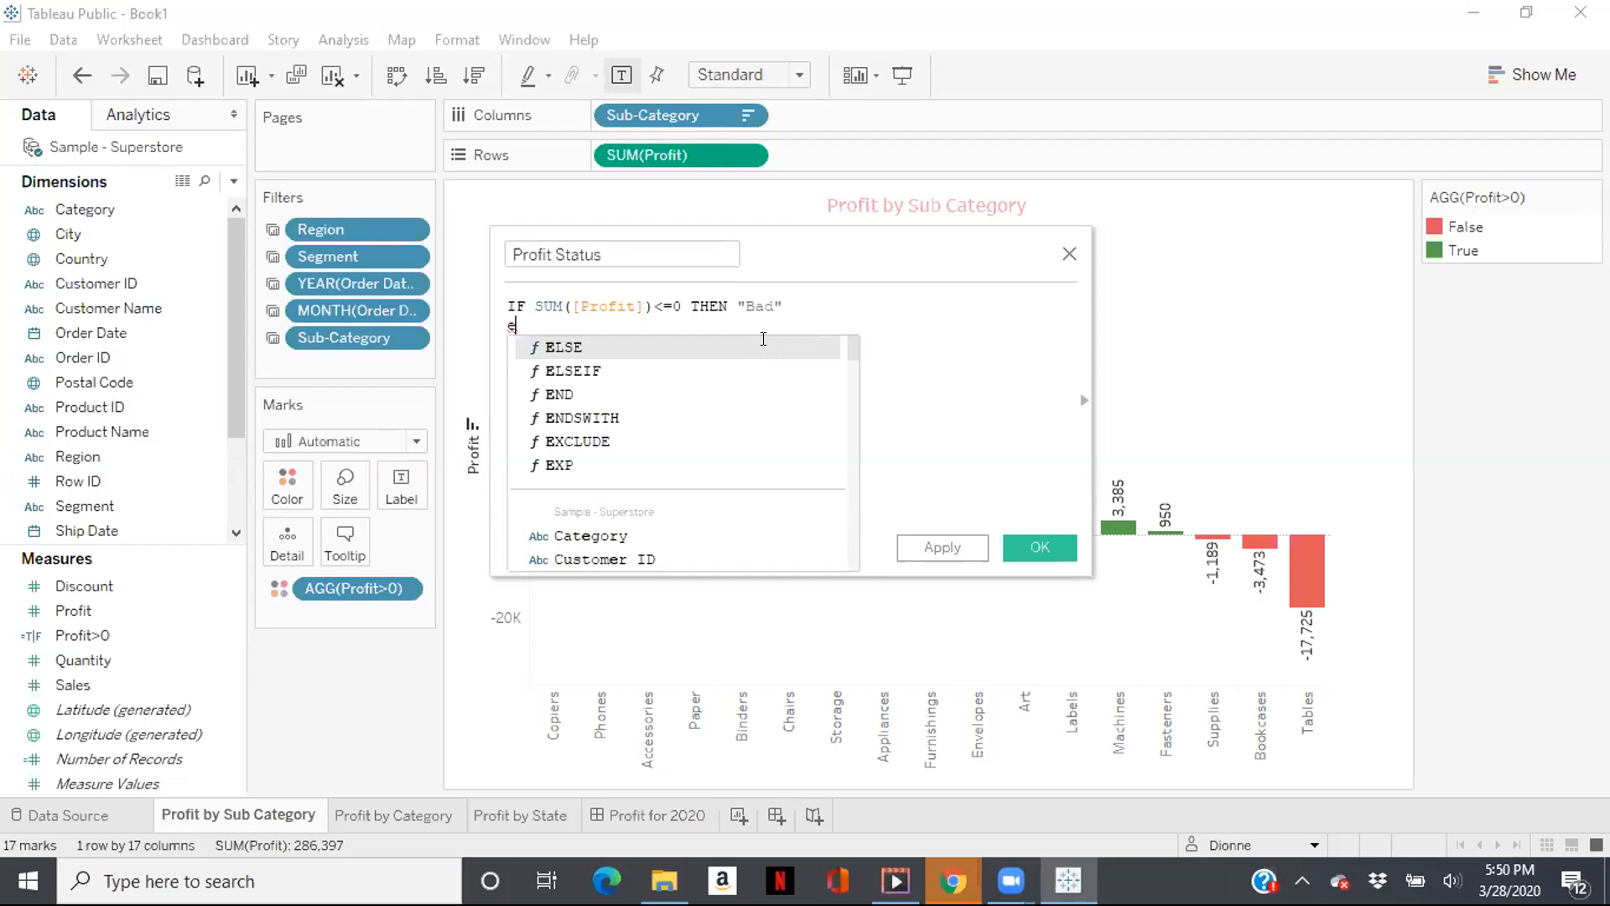
{"action": "left_click", "coordinate": [761, 345]}
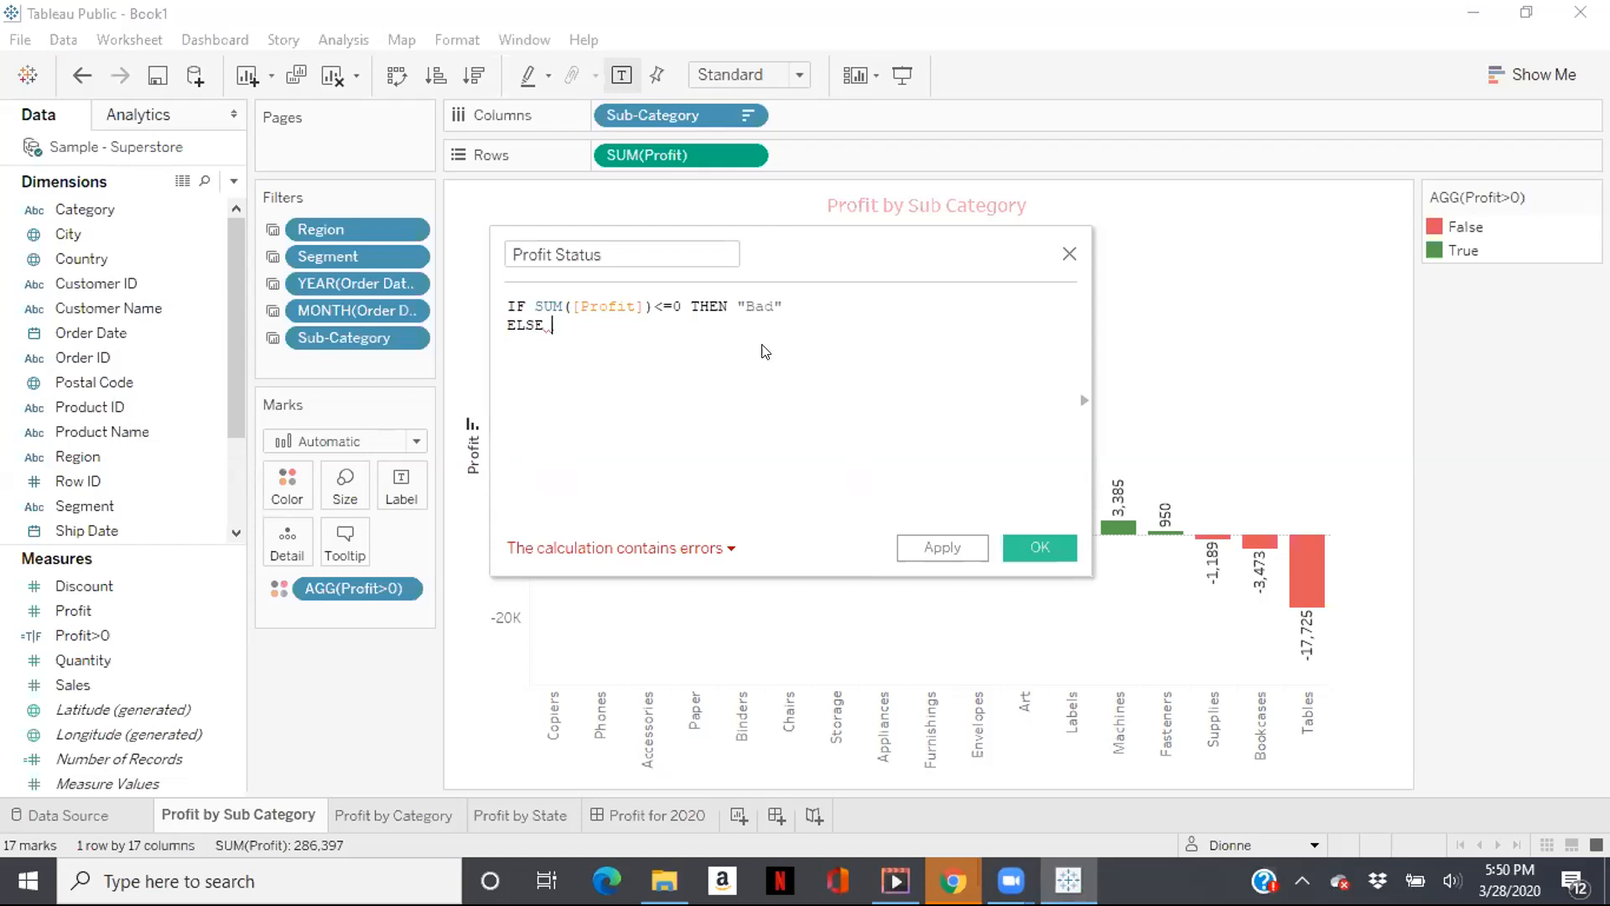
{"action": "type", "text": "if"}
{"action": "left_click", "coordinate": [761, 347]}
{"action": "key", "text": "BackSpace"}
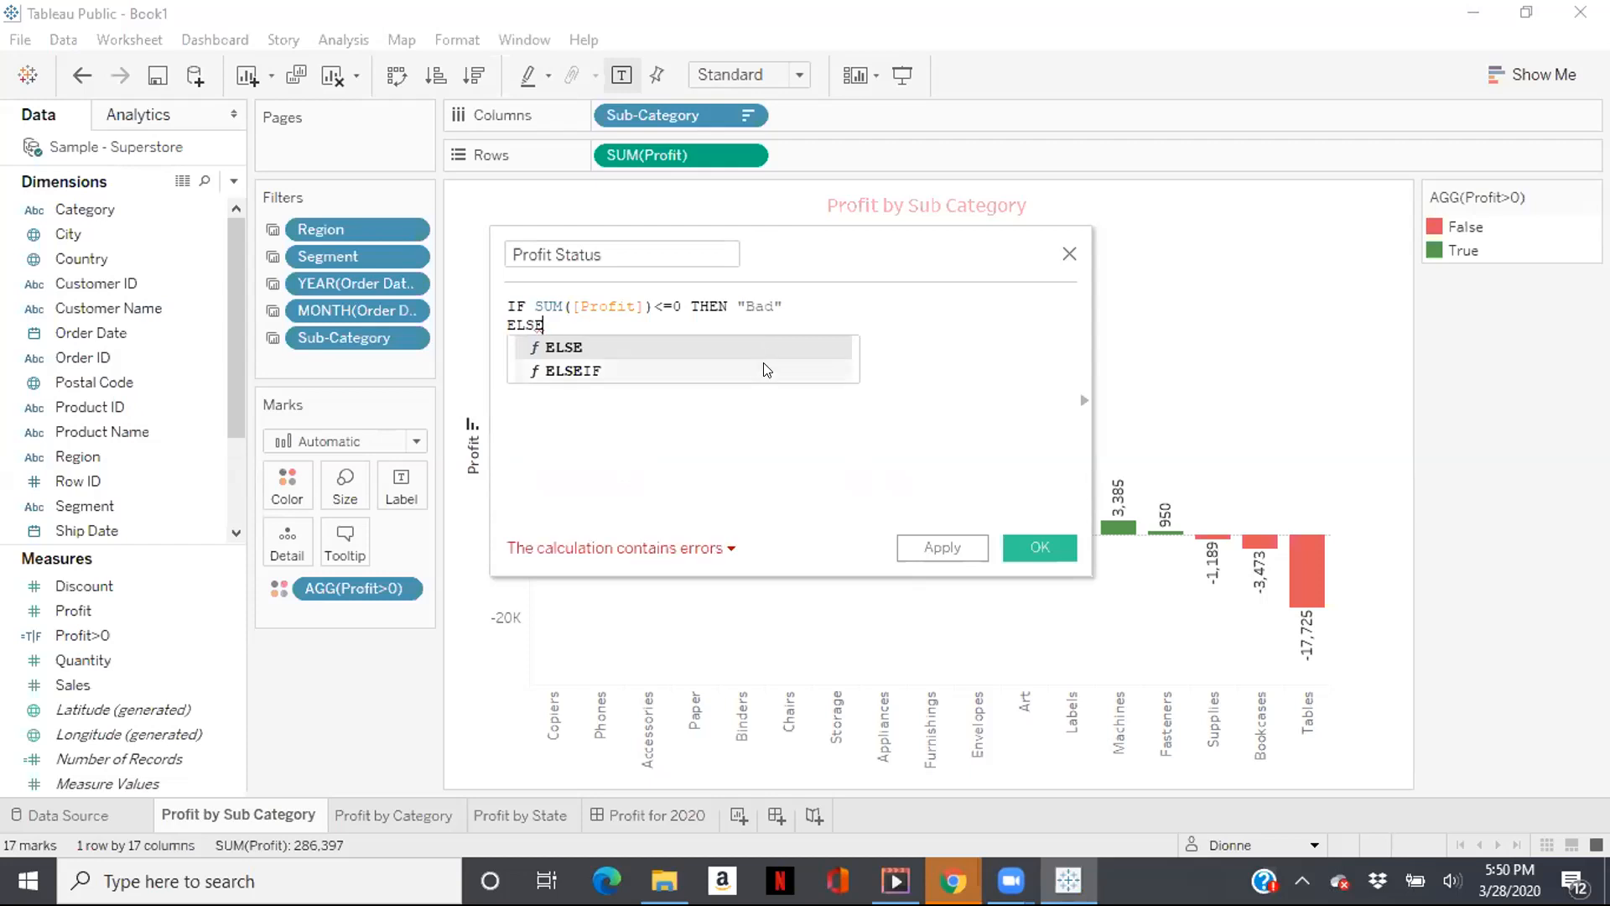
{"action": "double_click", "coordinate": [763, 365]}
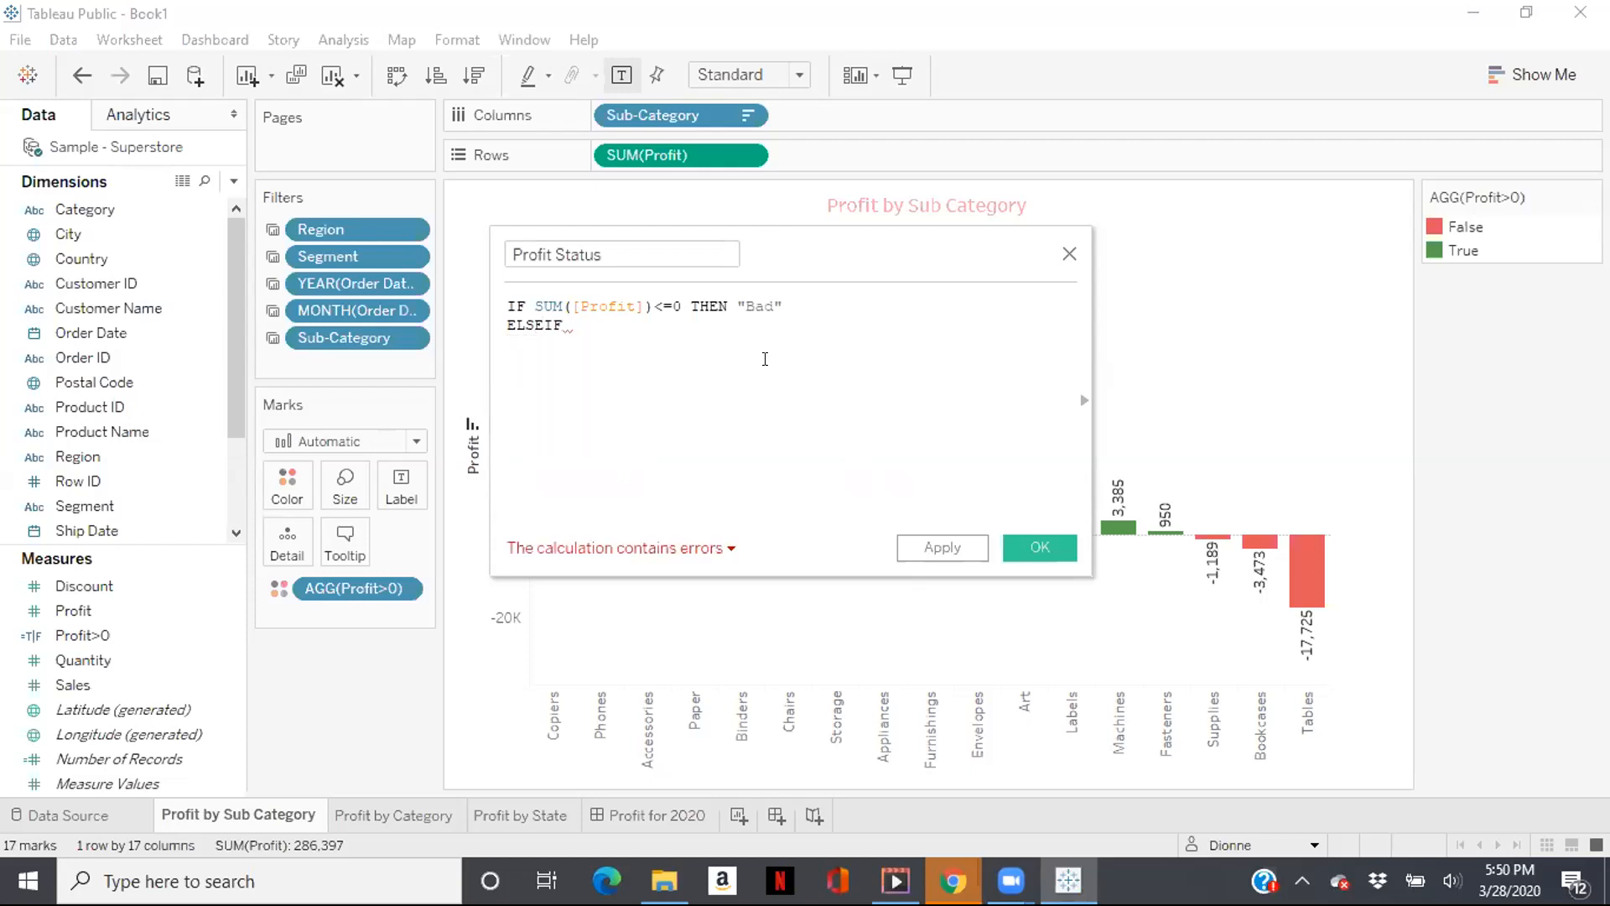
Set the ELSEIF condition to SUM([Profit])>=0.
{"action": "type", "text": "s"}
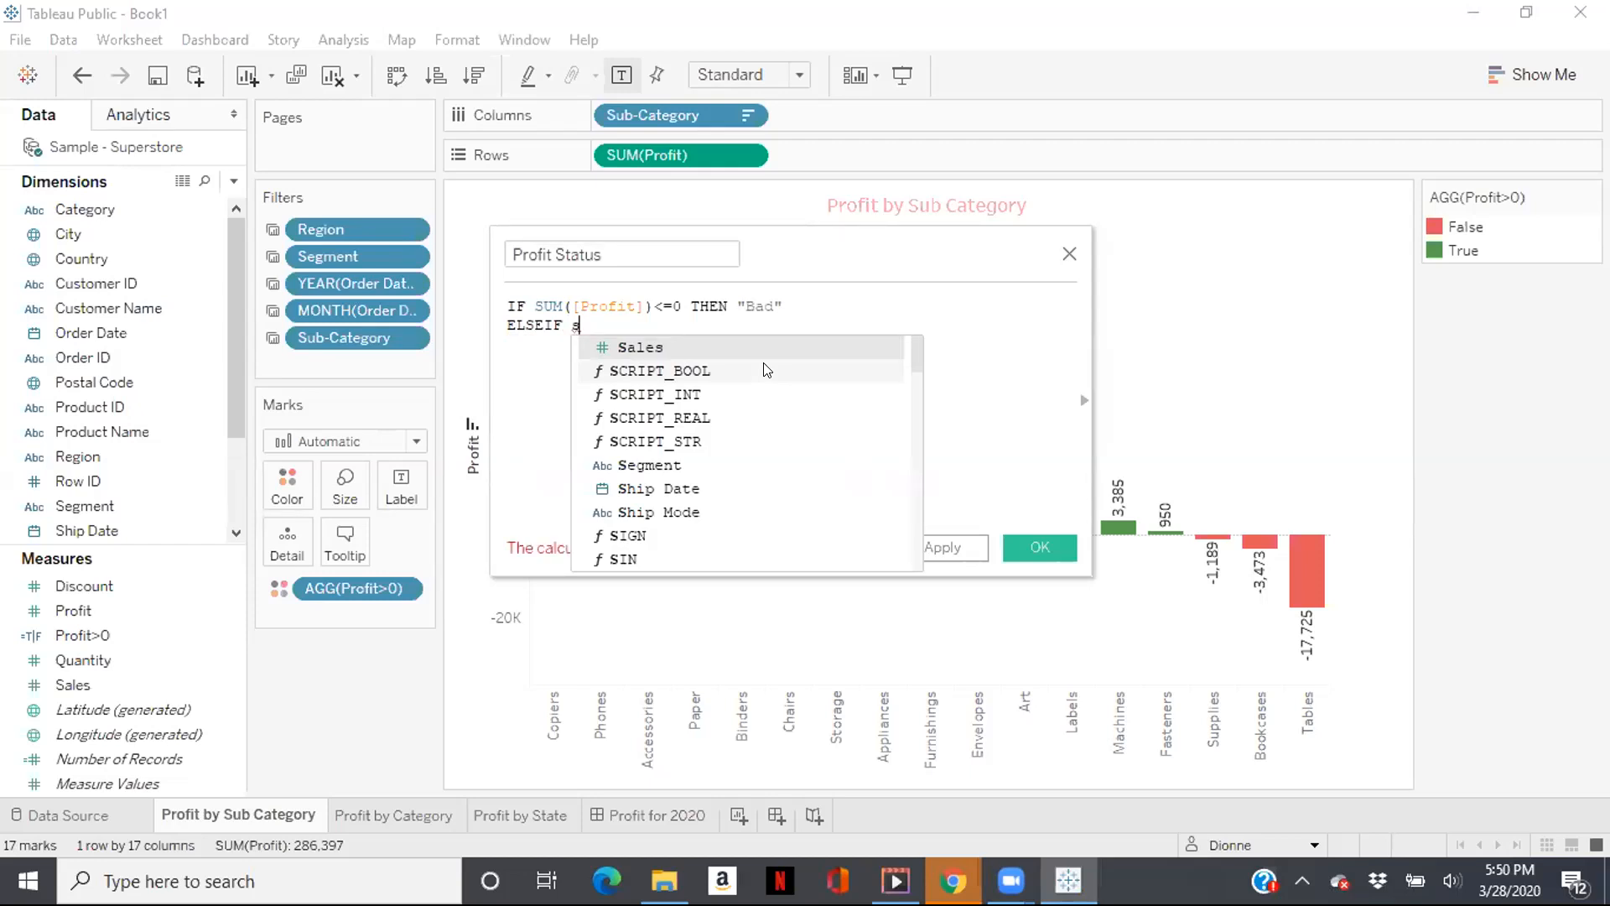
{"action": "type", "text": "u"}
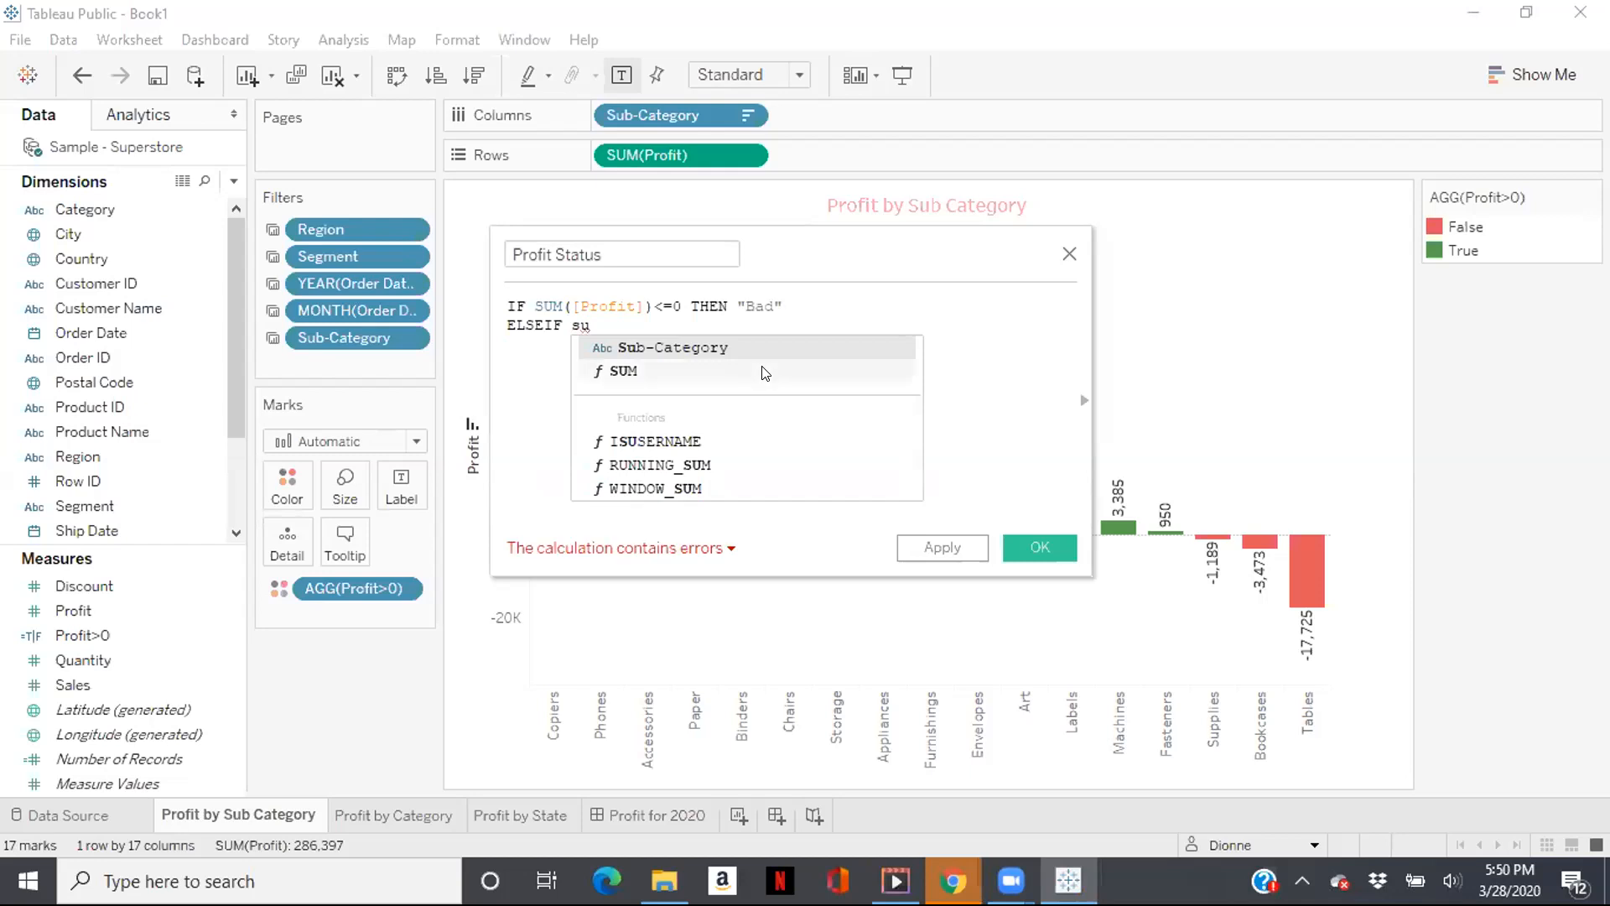
{"action": "double_click", "coordinate": [764, 372]}
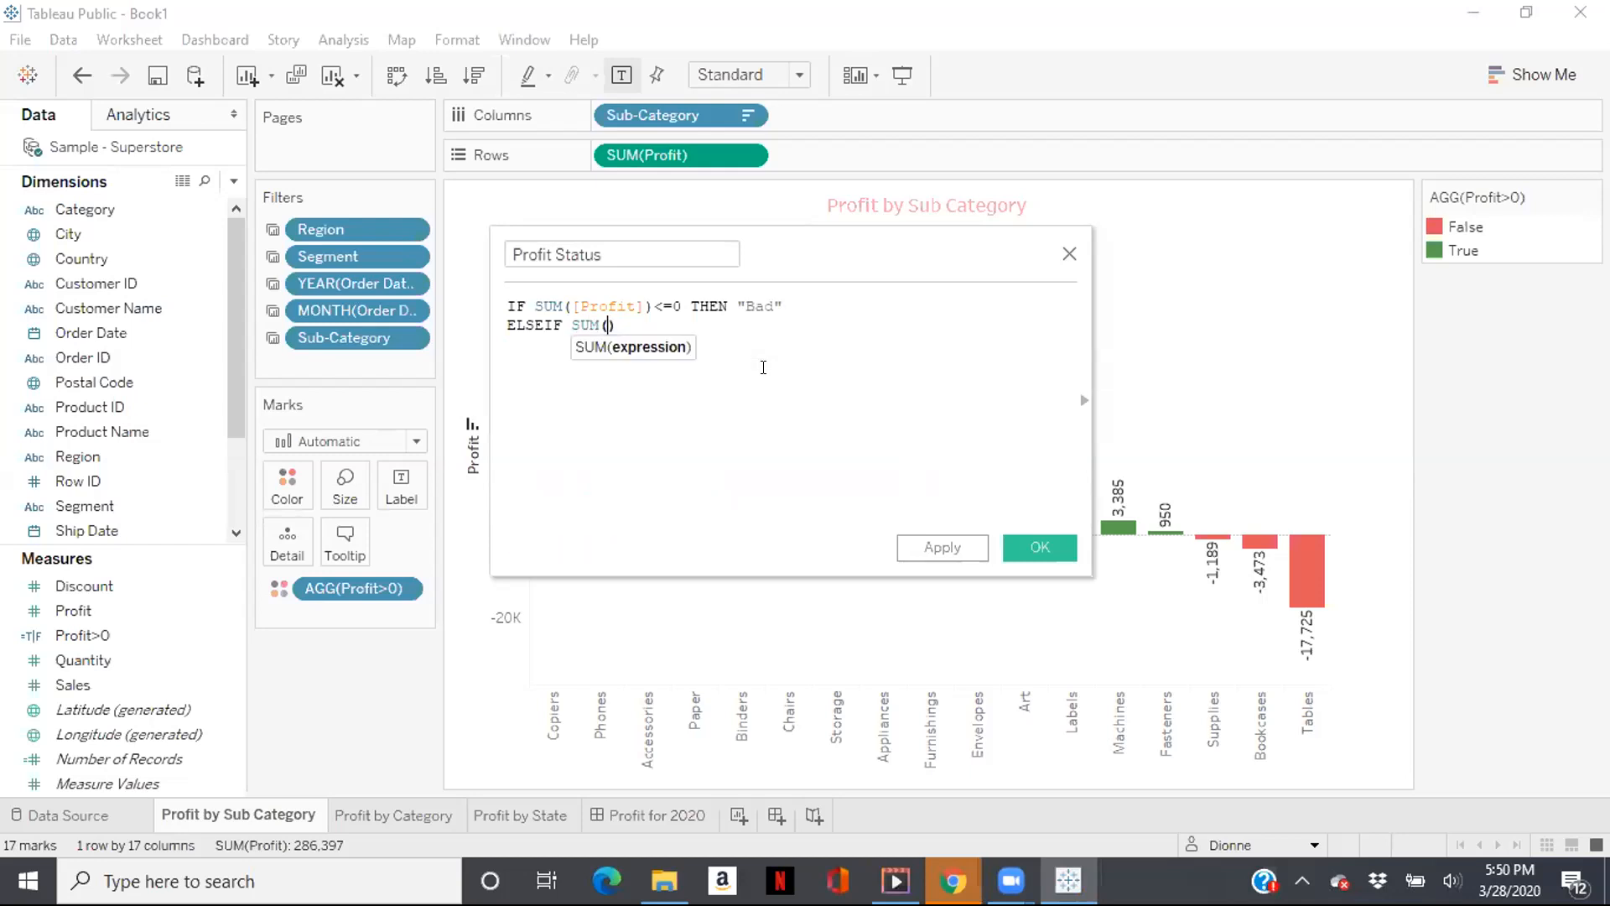
{"action": "type", "text": "Pr"}
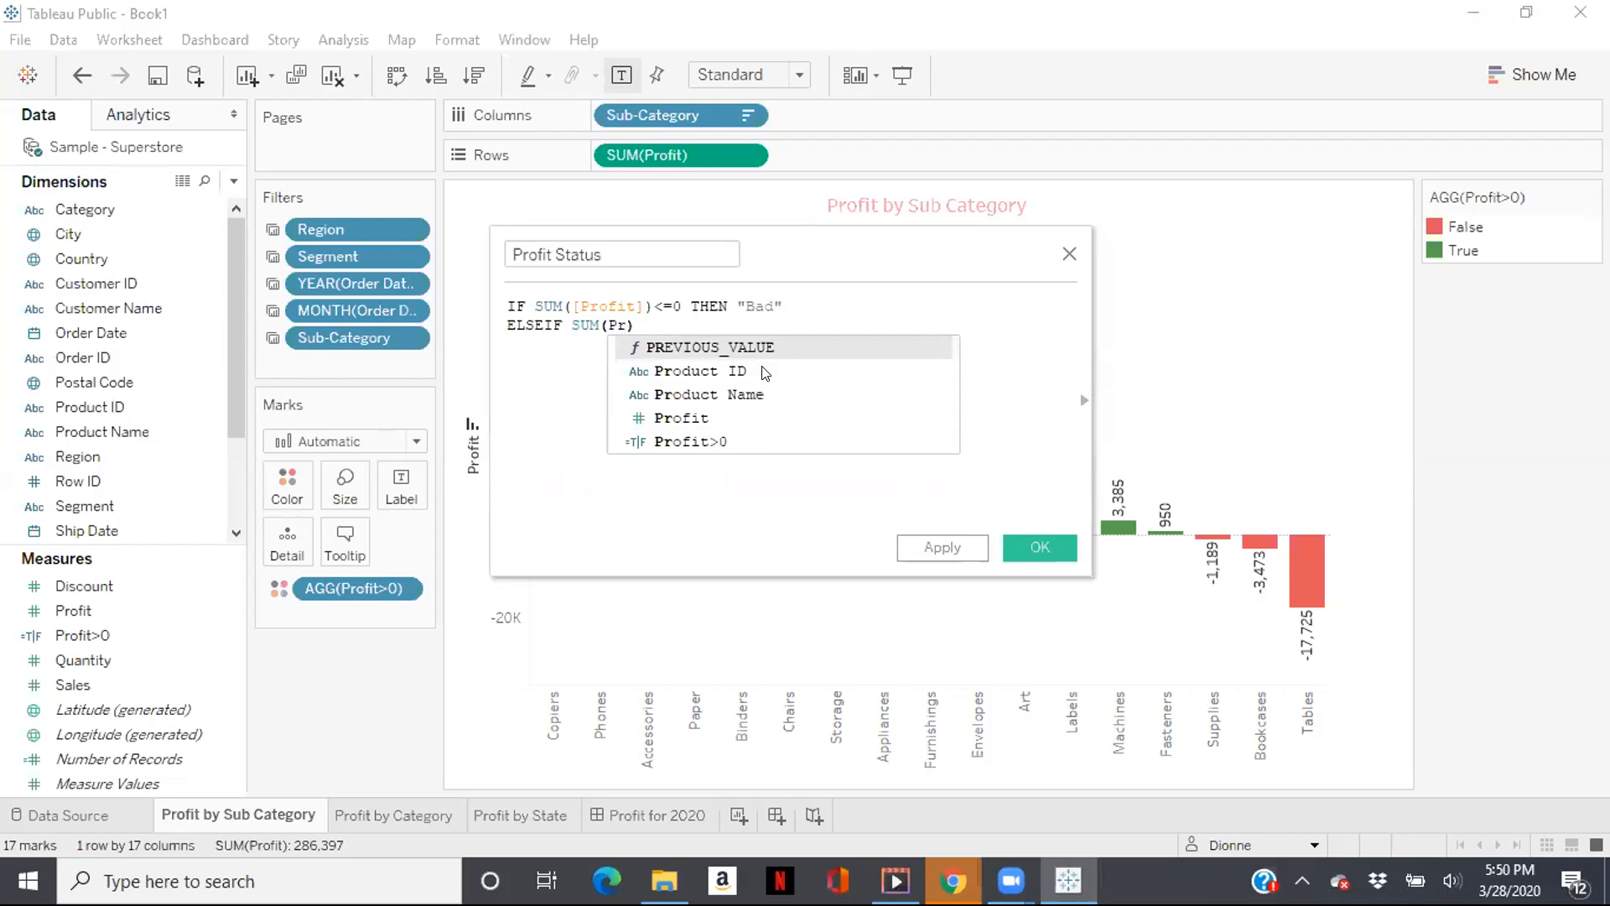
{"action": "double_click", "coordinate": [719, 418]}
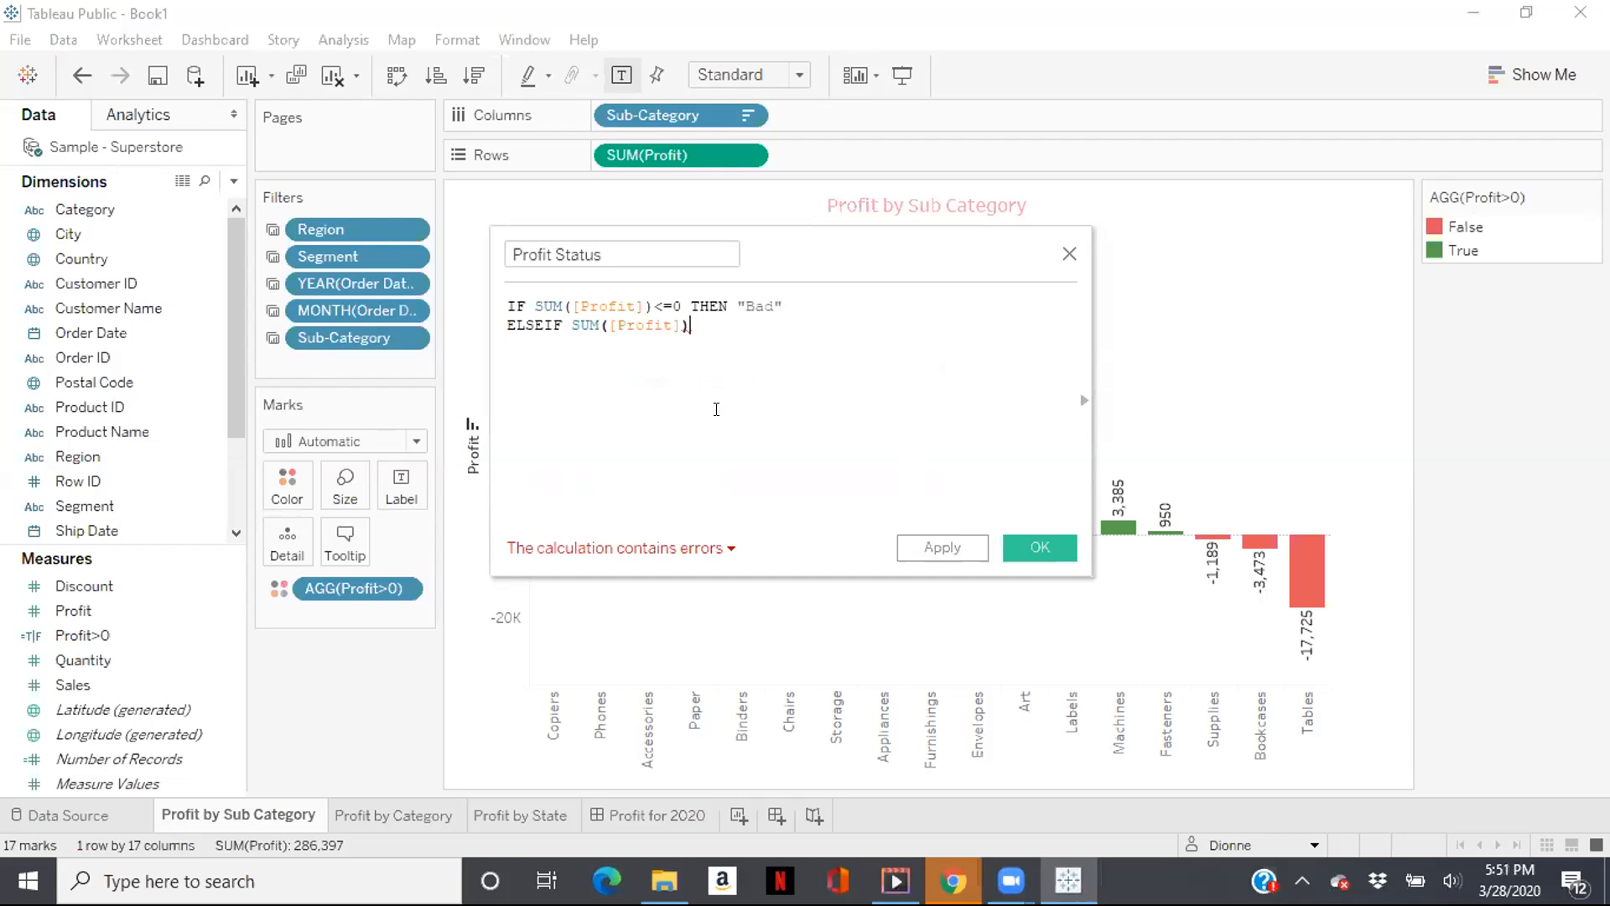
{"action": "type", "text": ">-"}
{"action": "key", "text": "BackSpace"}
{"action": "type", "text": "="}
{"action": "type", "text": "0"}
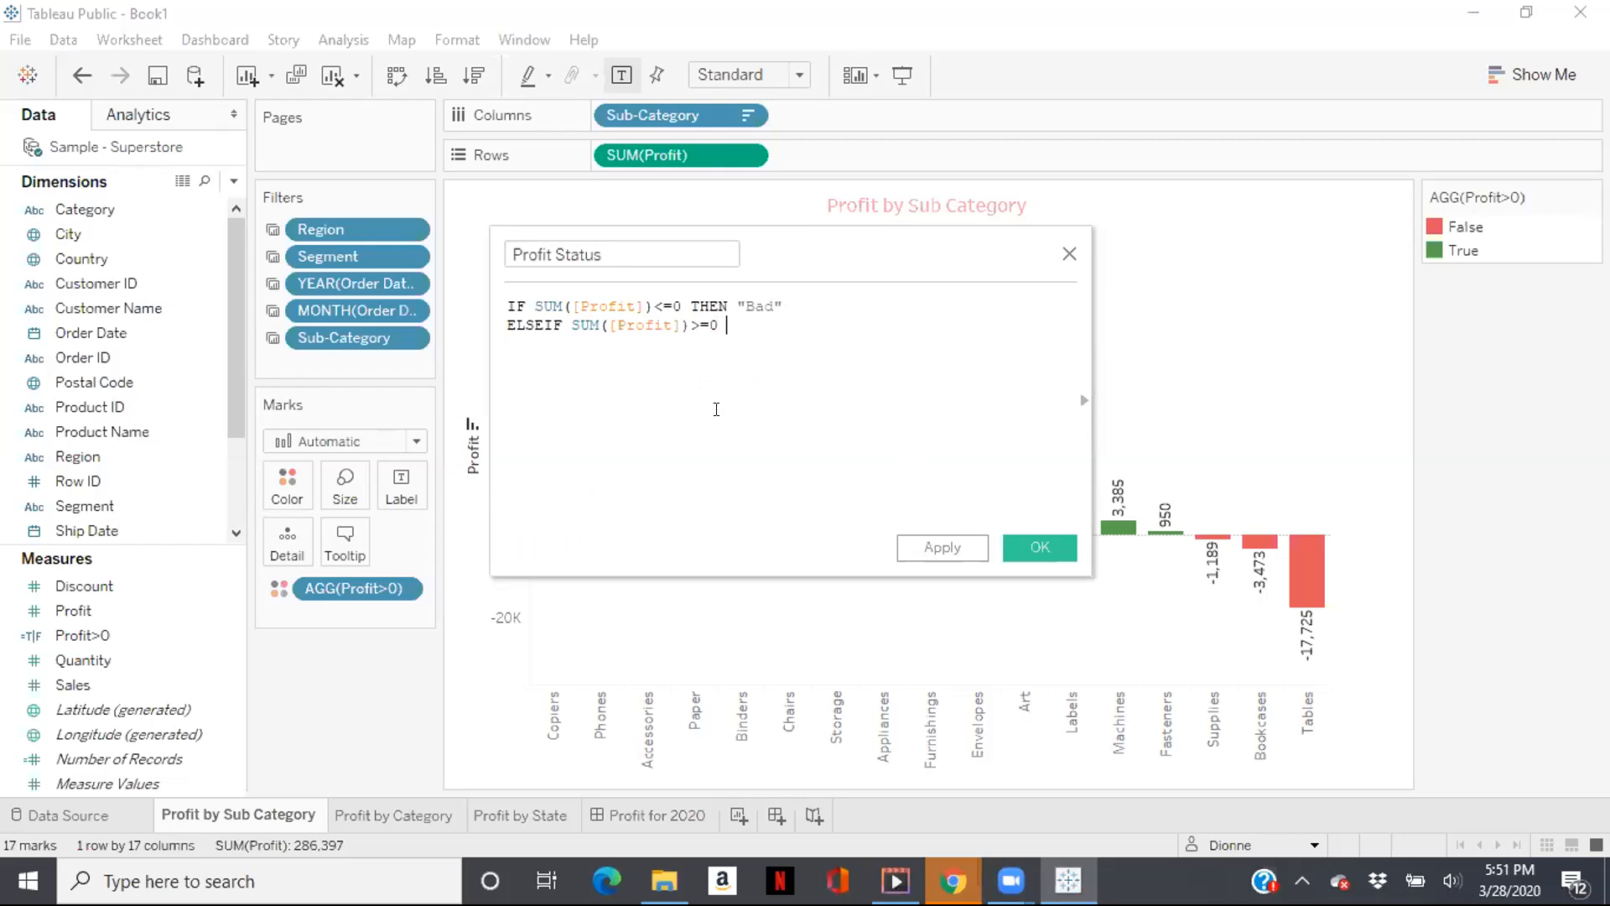
Return "Good" for the ELSEIF branch with THEN and close the formula with END two lines below.
{"action": "type", "text": " t"}
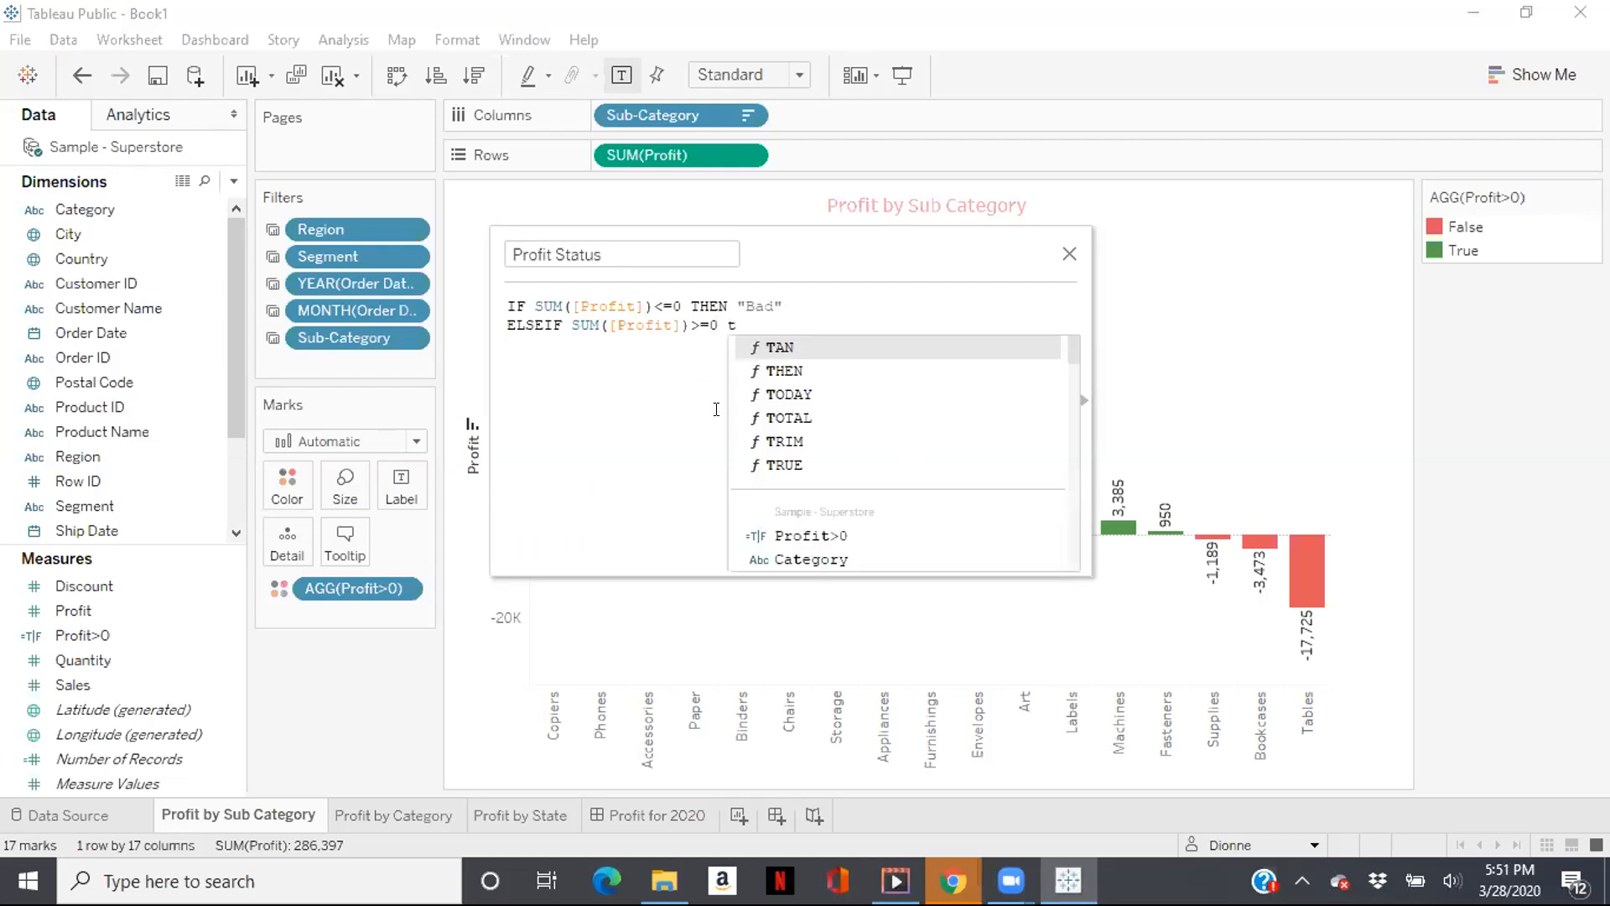
{"action": "double_click", "coordinate": [765, 370]}
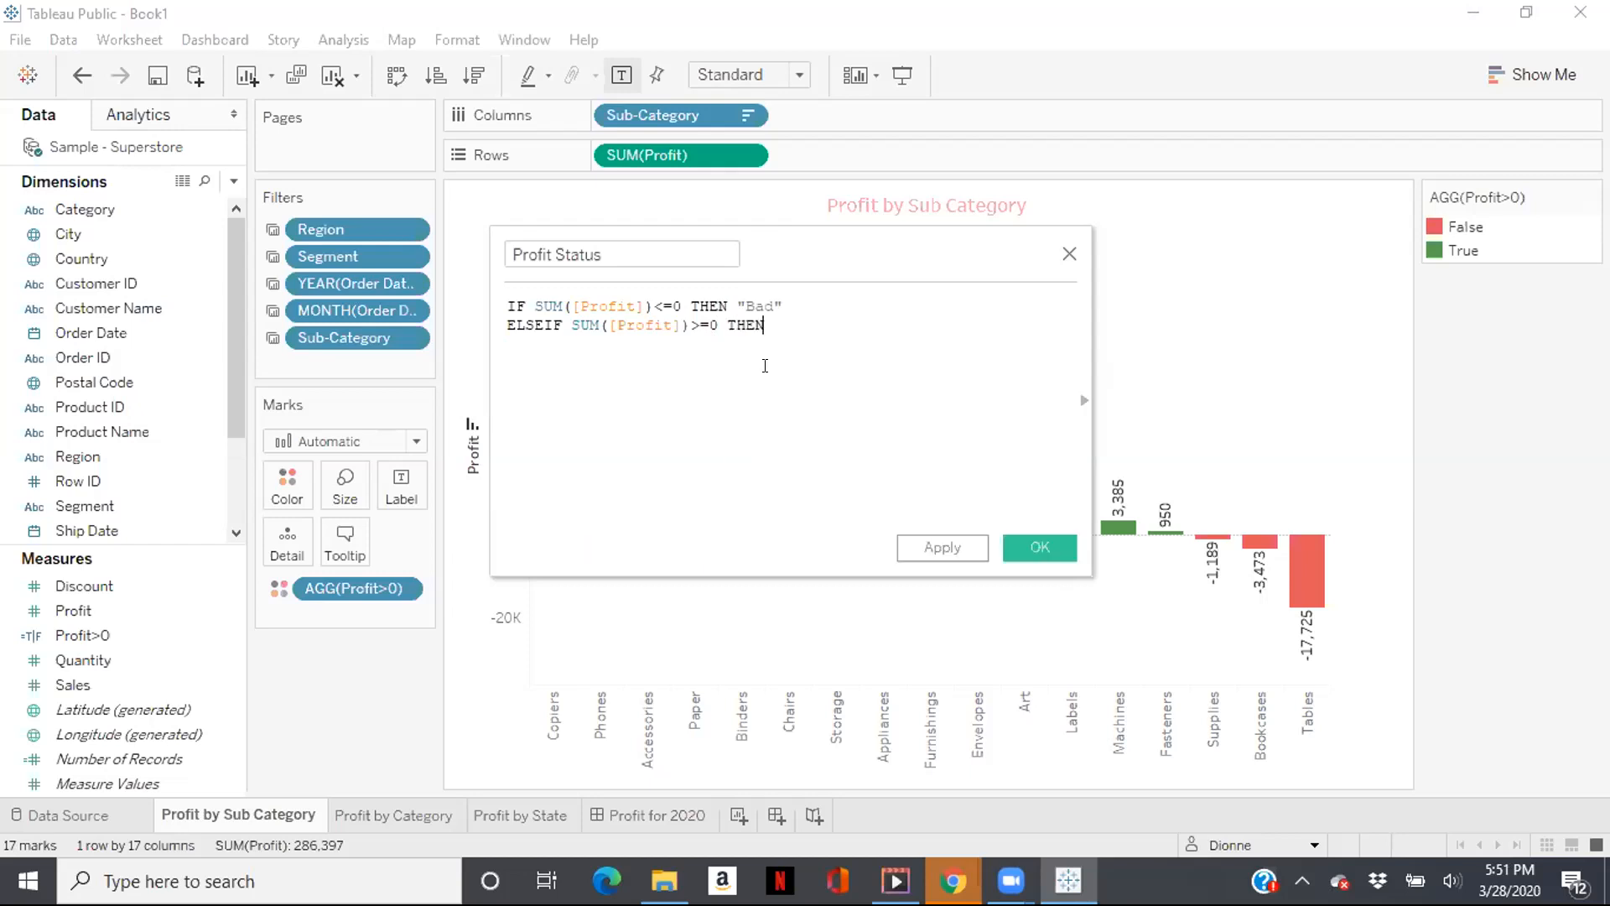
{"action": "type", "text": "\"Good\""}
{"action": "key", "text": "Return"}
{"action": "key", "text": "Return"}
{"action": "type", "text": "e"}
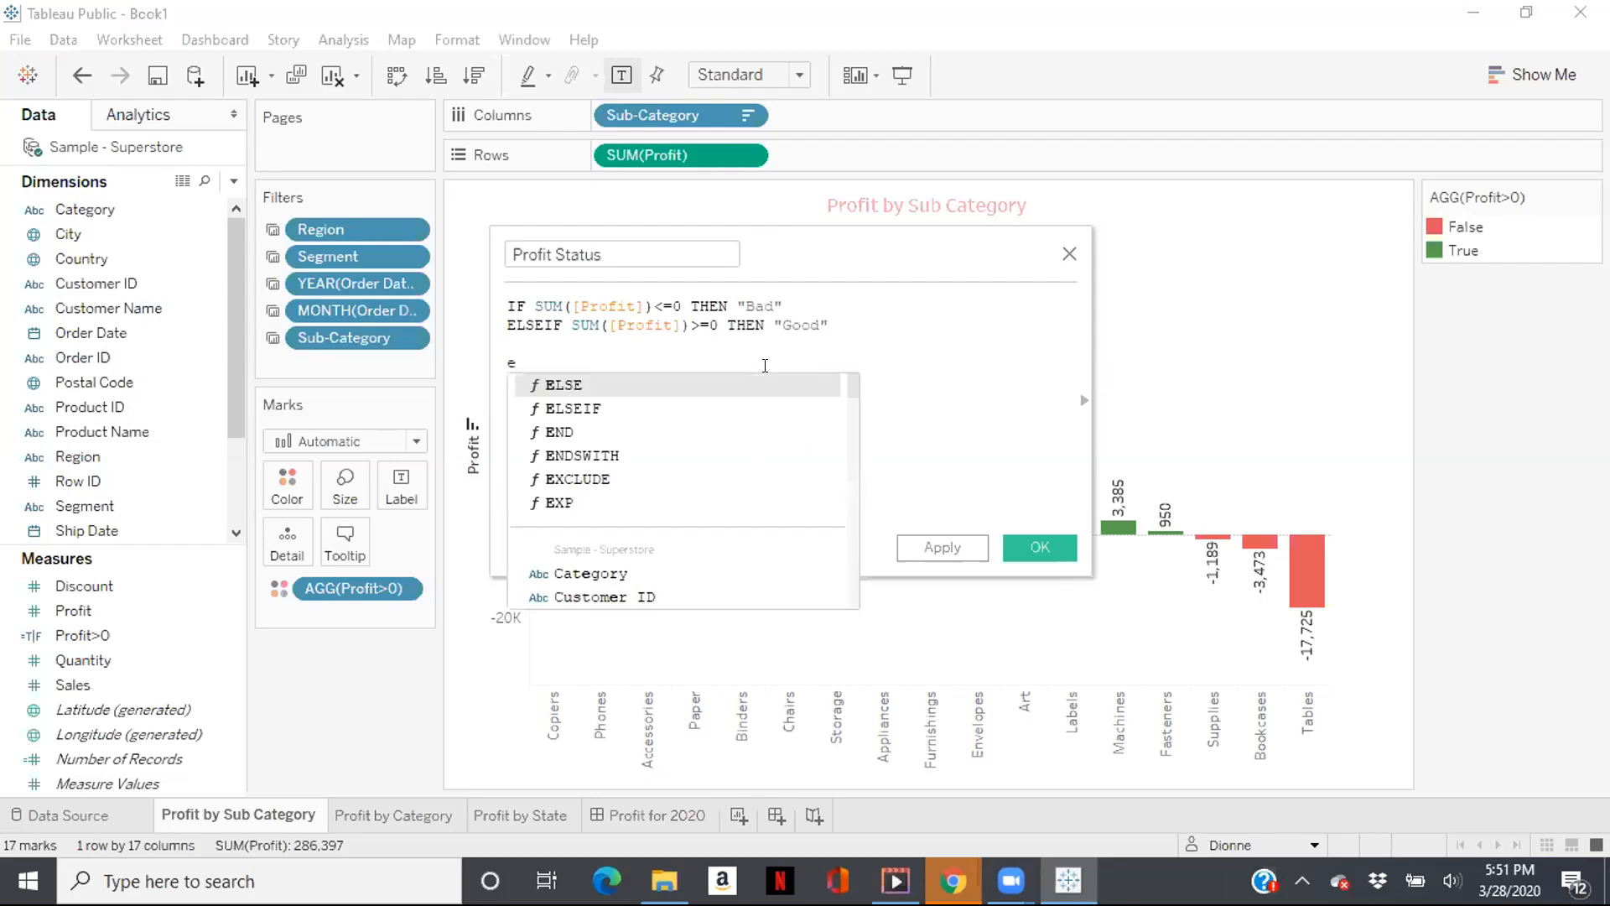
{"action": "type", "text": "nd"}
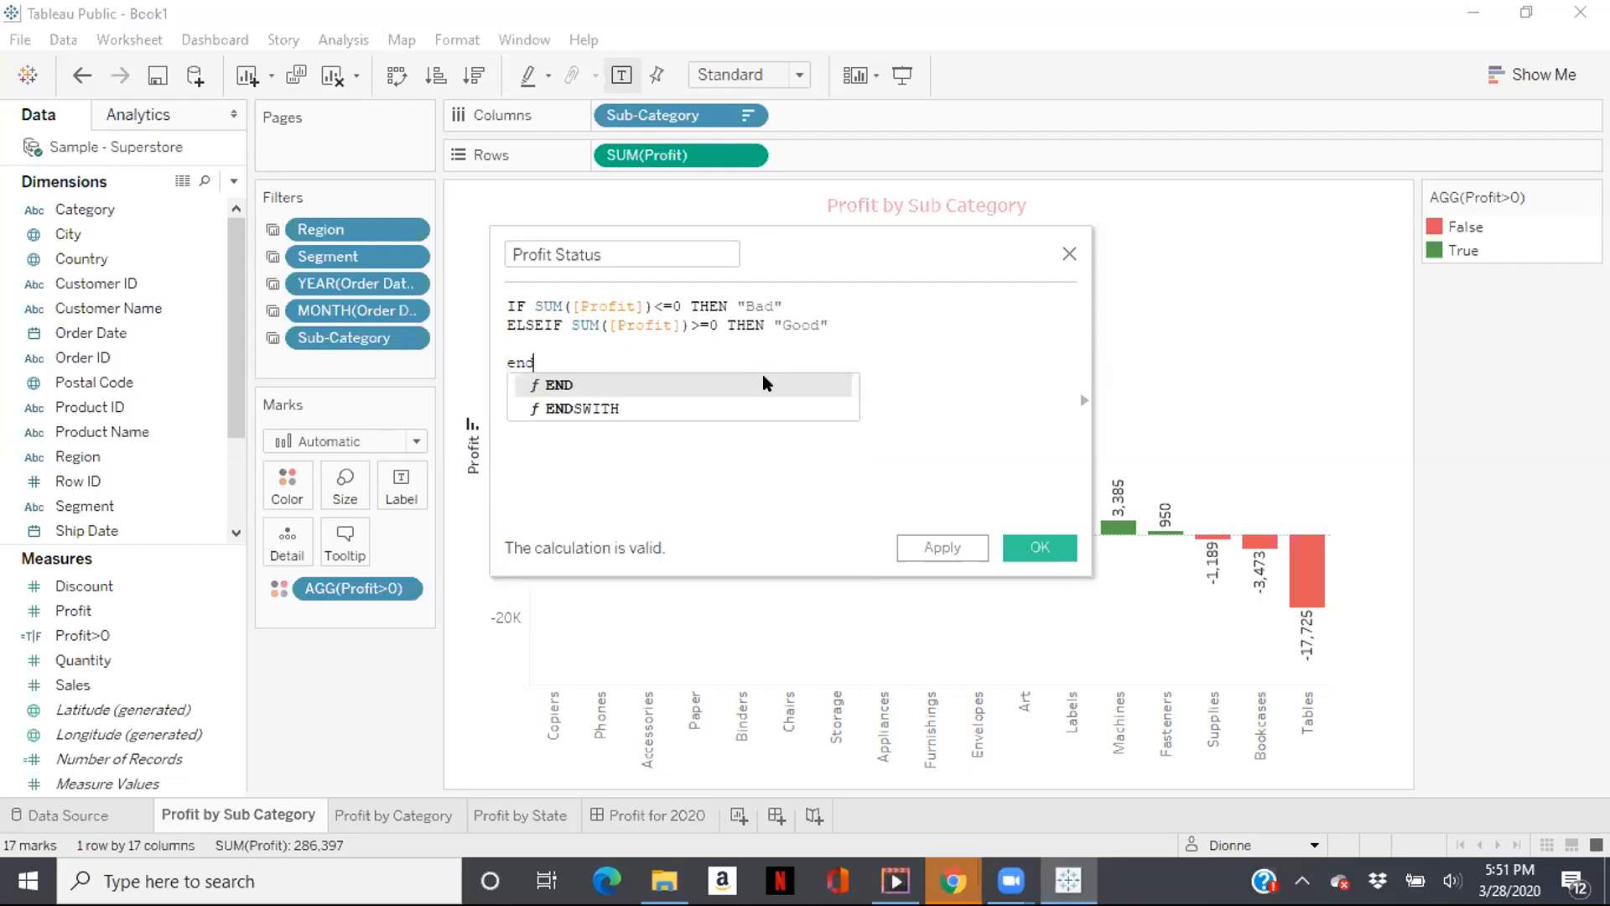
{"action": "left_click", "coordinate": [763, 379]}
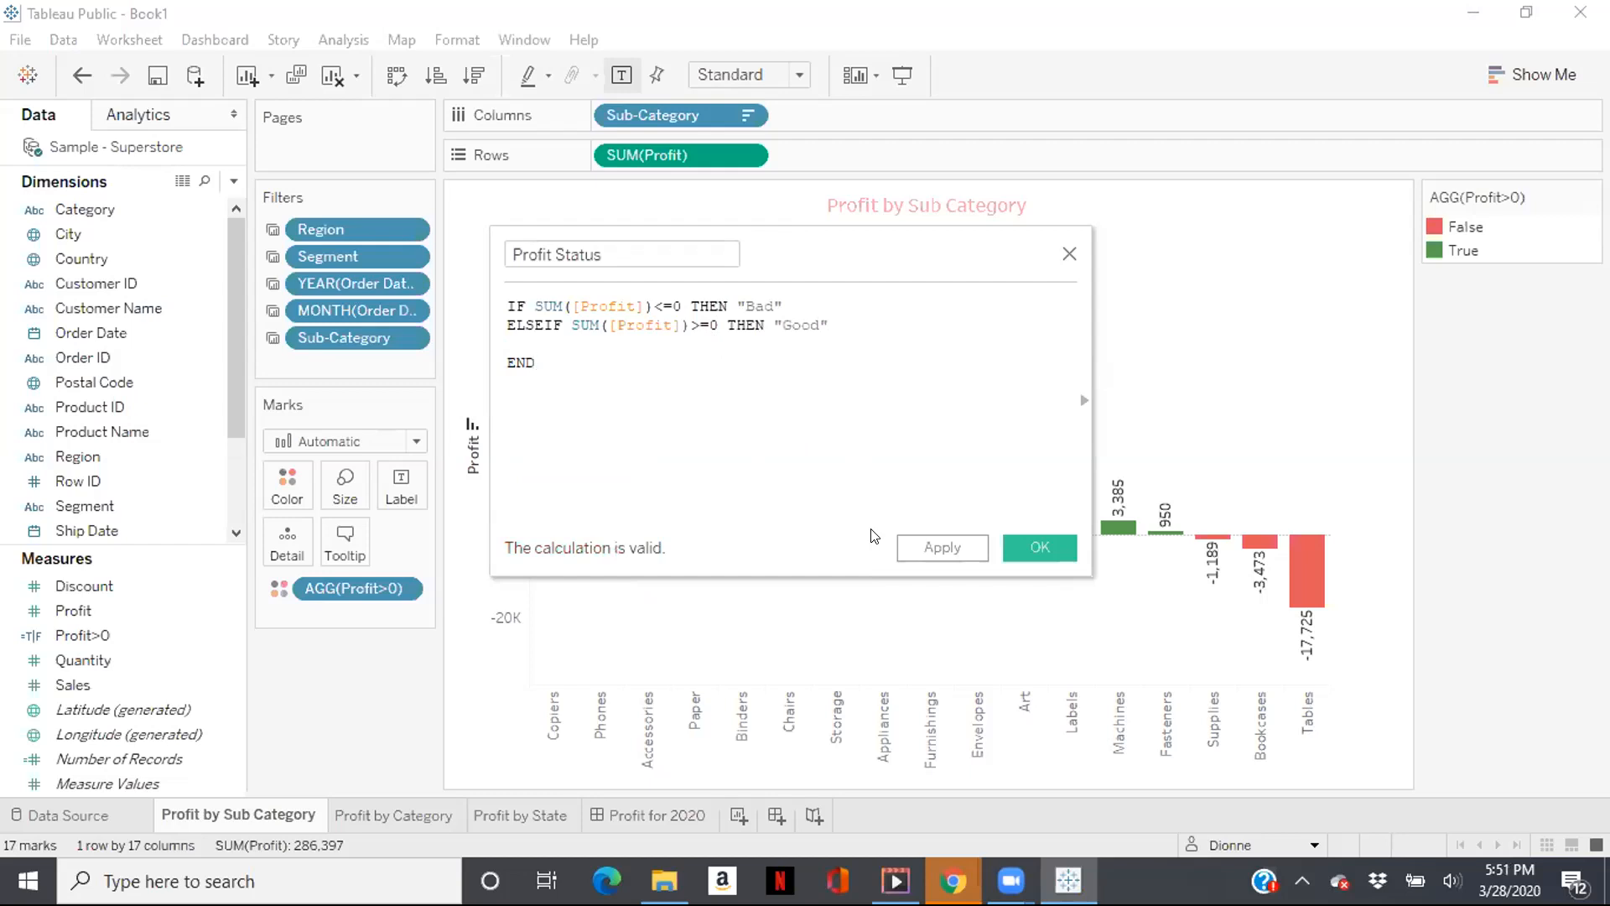
Save the Profit Status calculation and show Profit Status as a filter on the sheet.
{"action": "left_click", "coordinate": [1041, 543]}
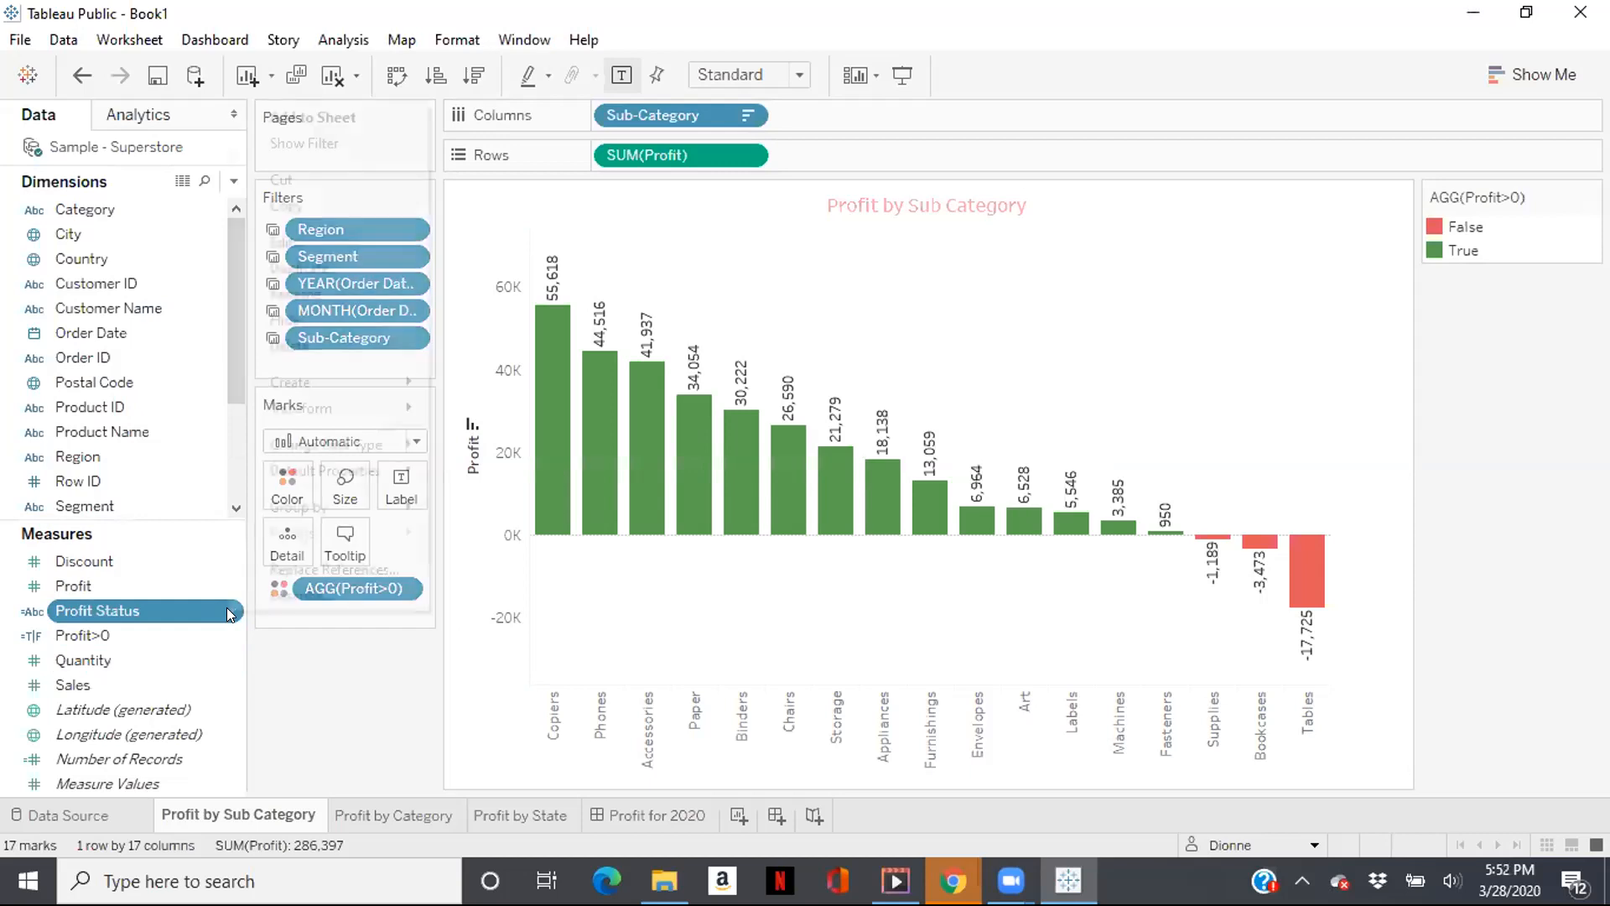
{"action": "right_click", "coordinate": [231, 613]}
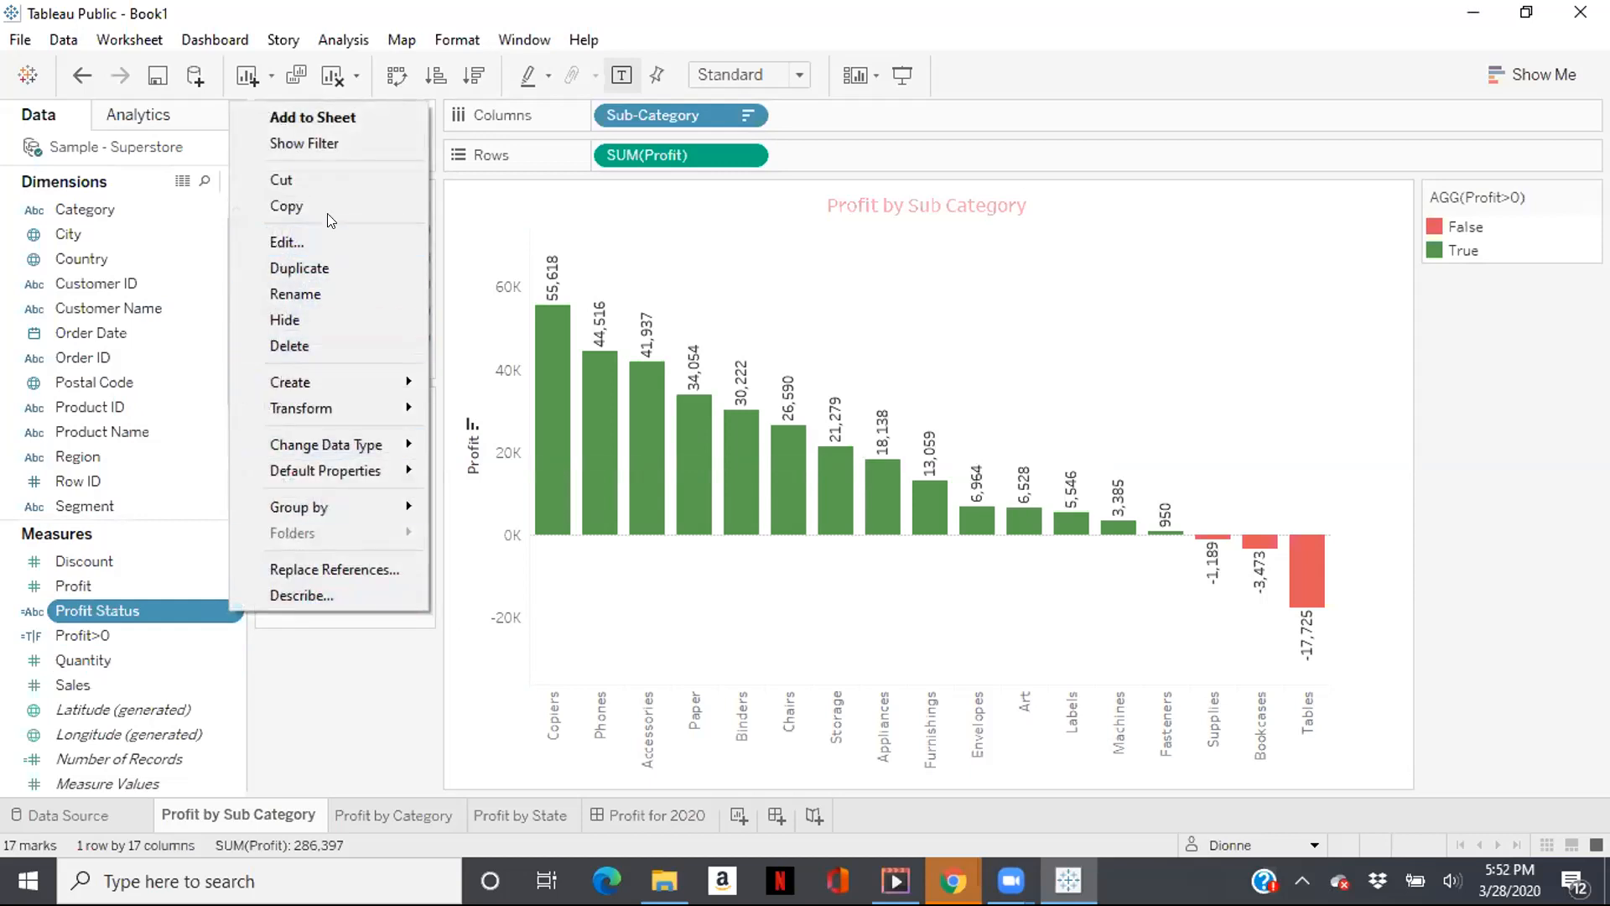
{"action": "left_click", "coordinate": [327, 144]}
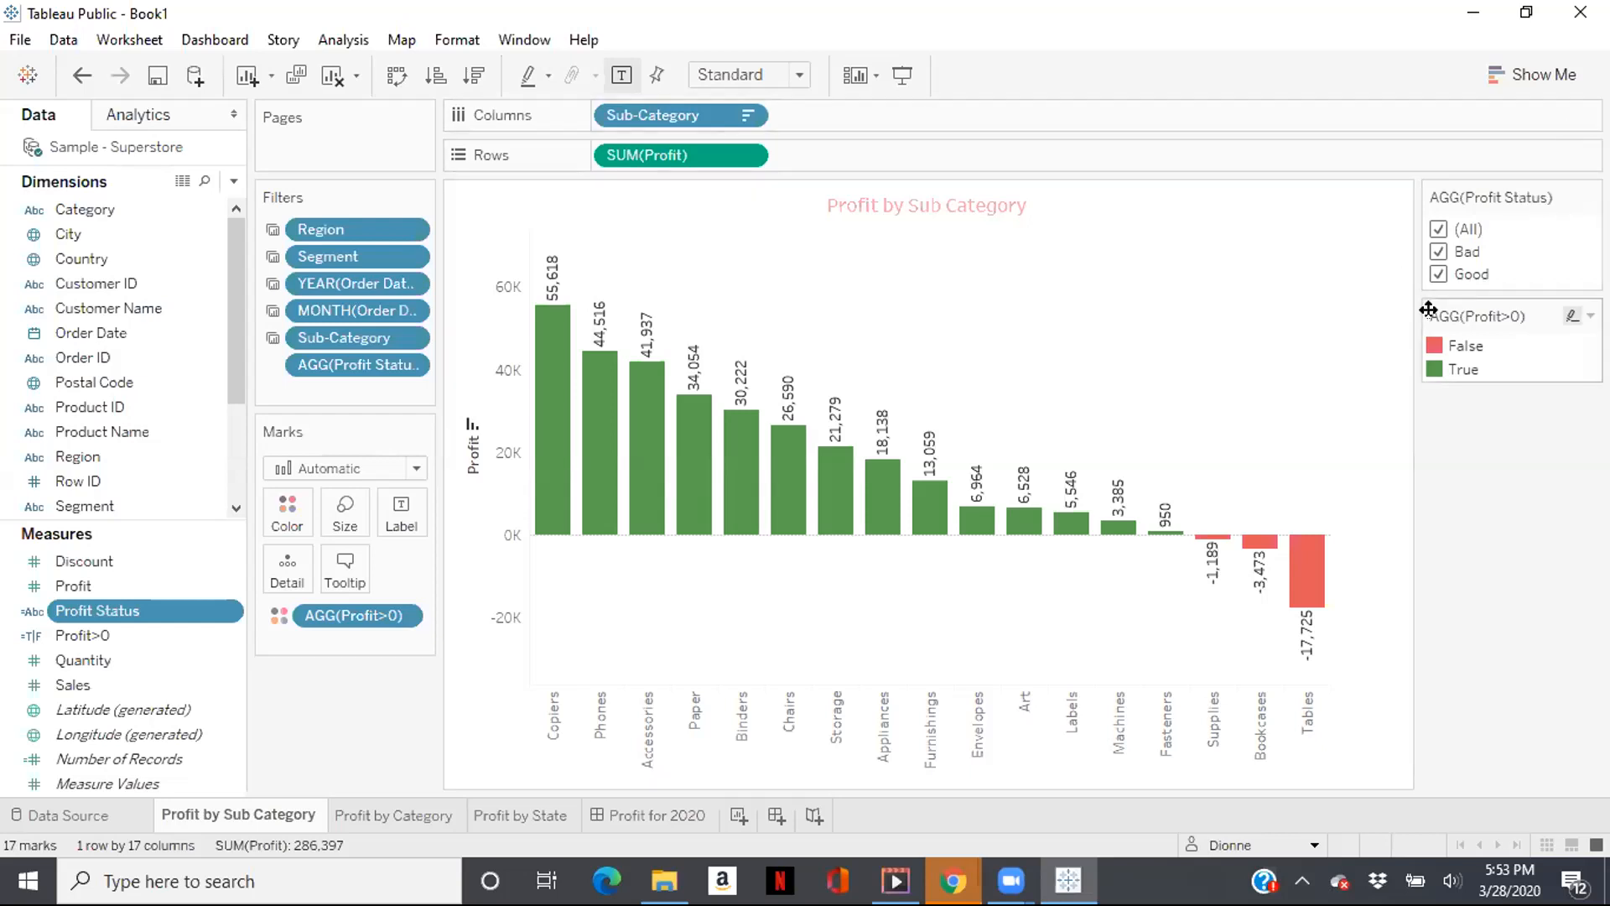
Filter the sub-category bars by Profit Status to Good alone, and switch the filter to Bad alone.
{"action": "left_click", "coordinate": [1437, 226]}
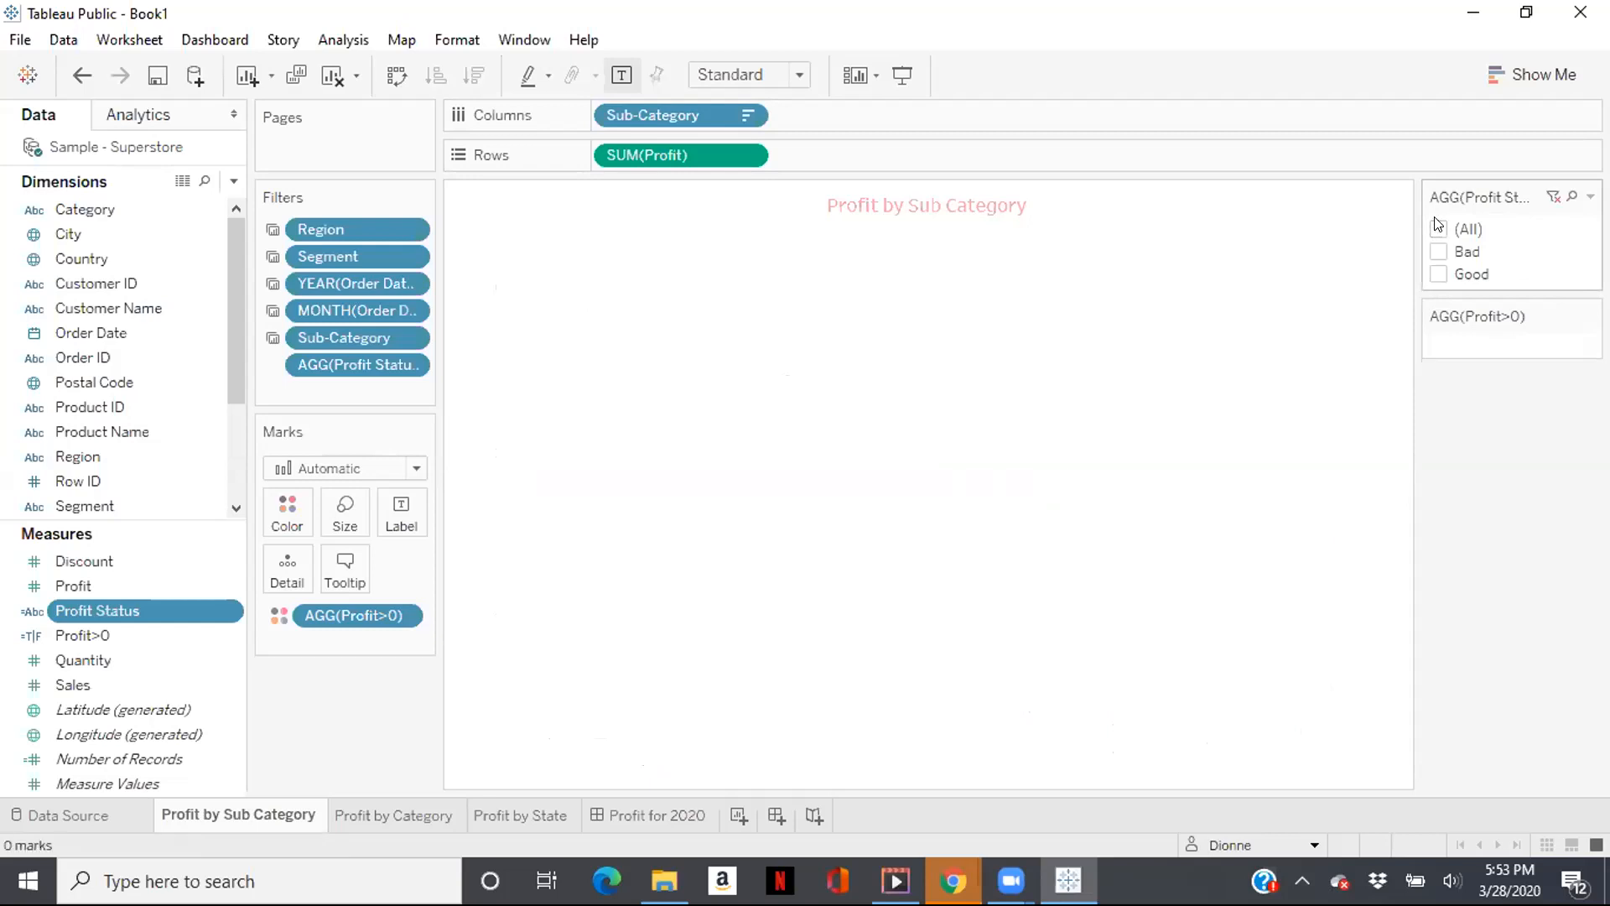
{"action": "left_click", "coordinate": [1439, 275]}
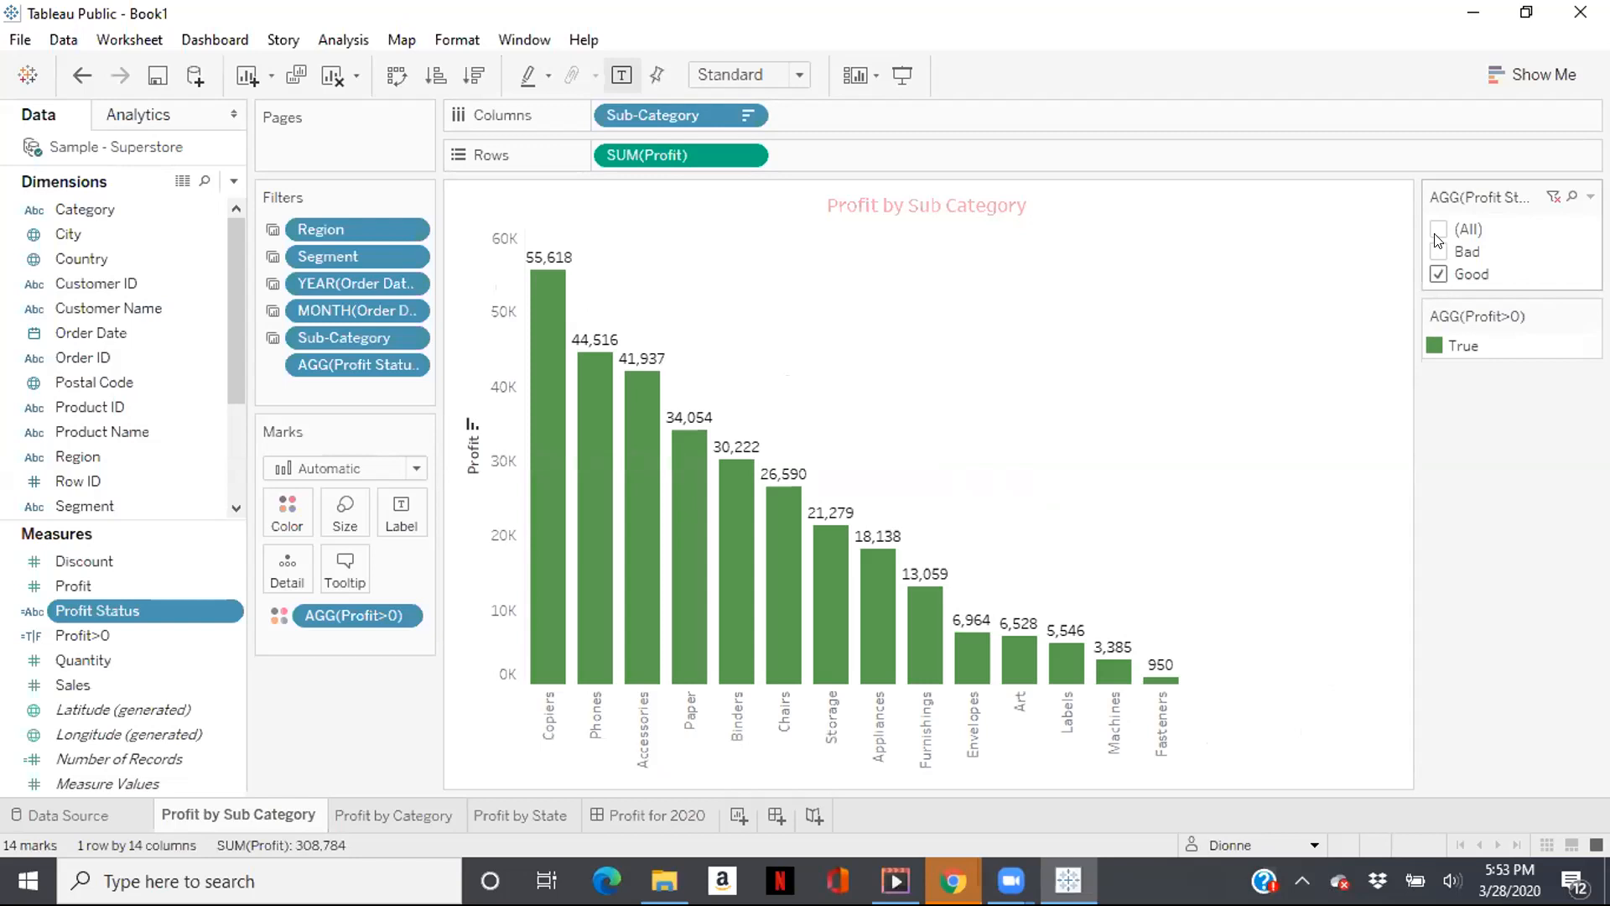
{"action": "left_click", "coordinate": [1439, 252]}
{"action": "left_click", "coordinate": [1439, 274]}
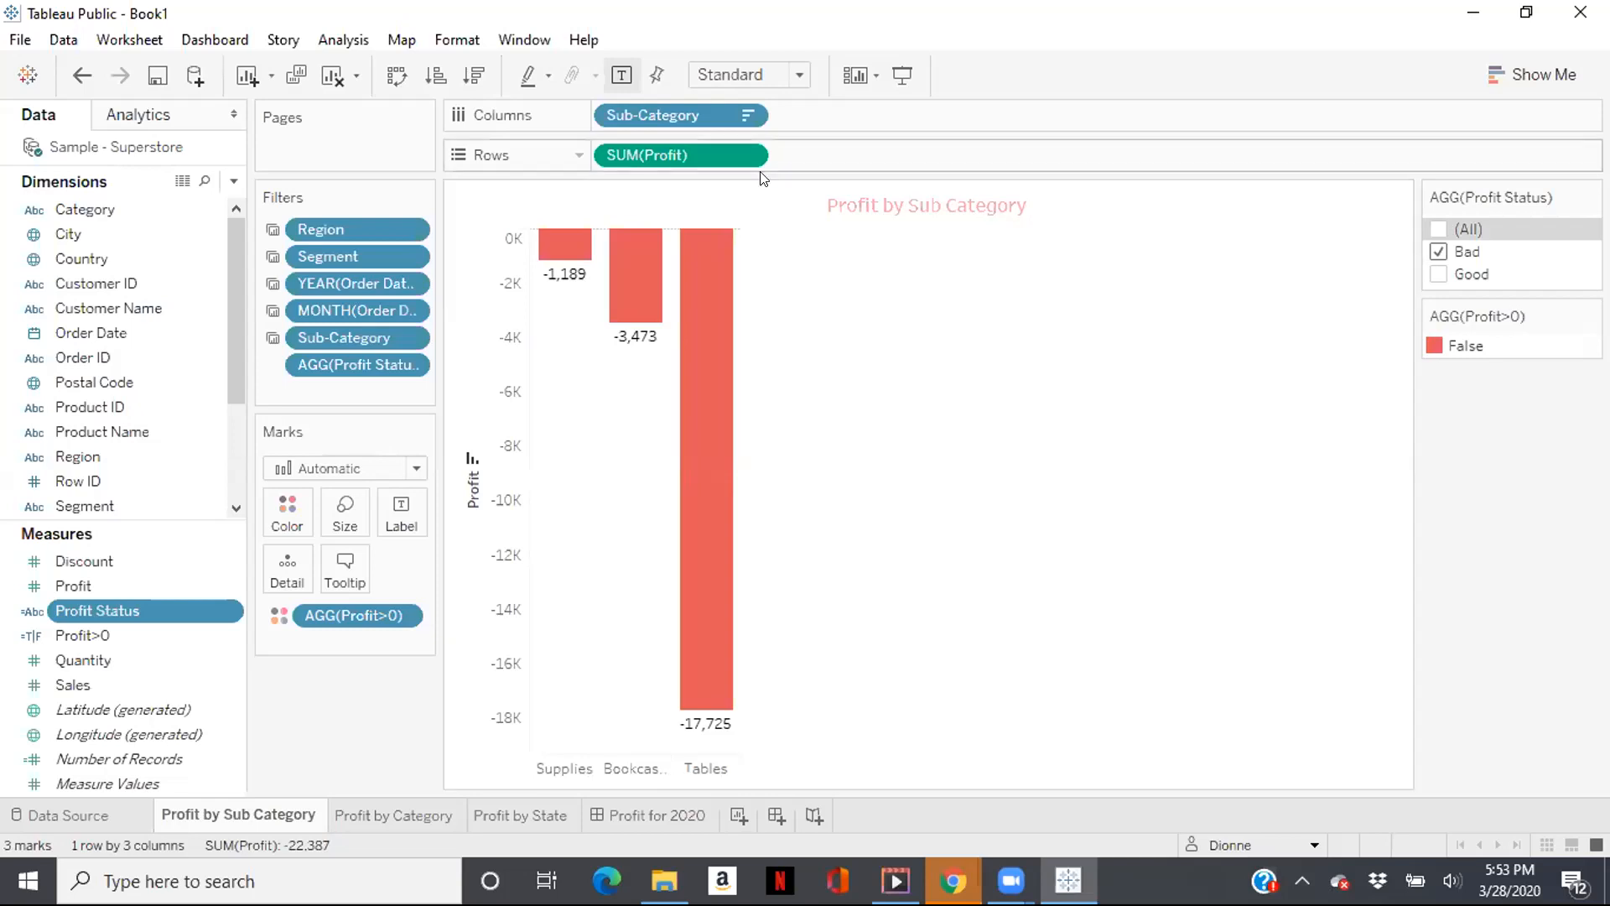
{"action": "left_click", "coordinate": [433, 76]}
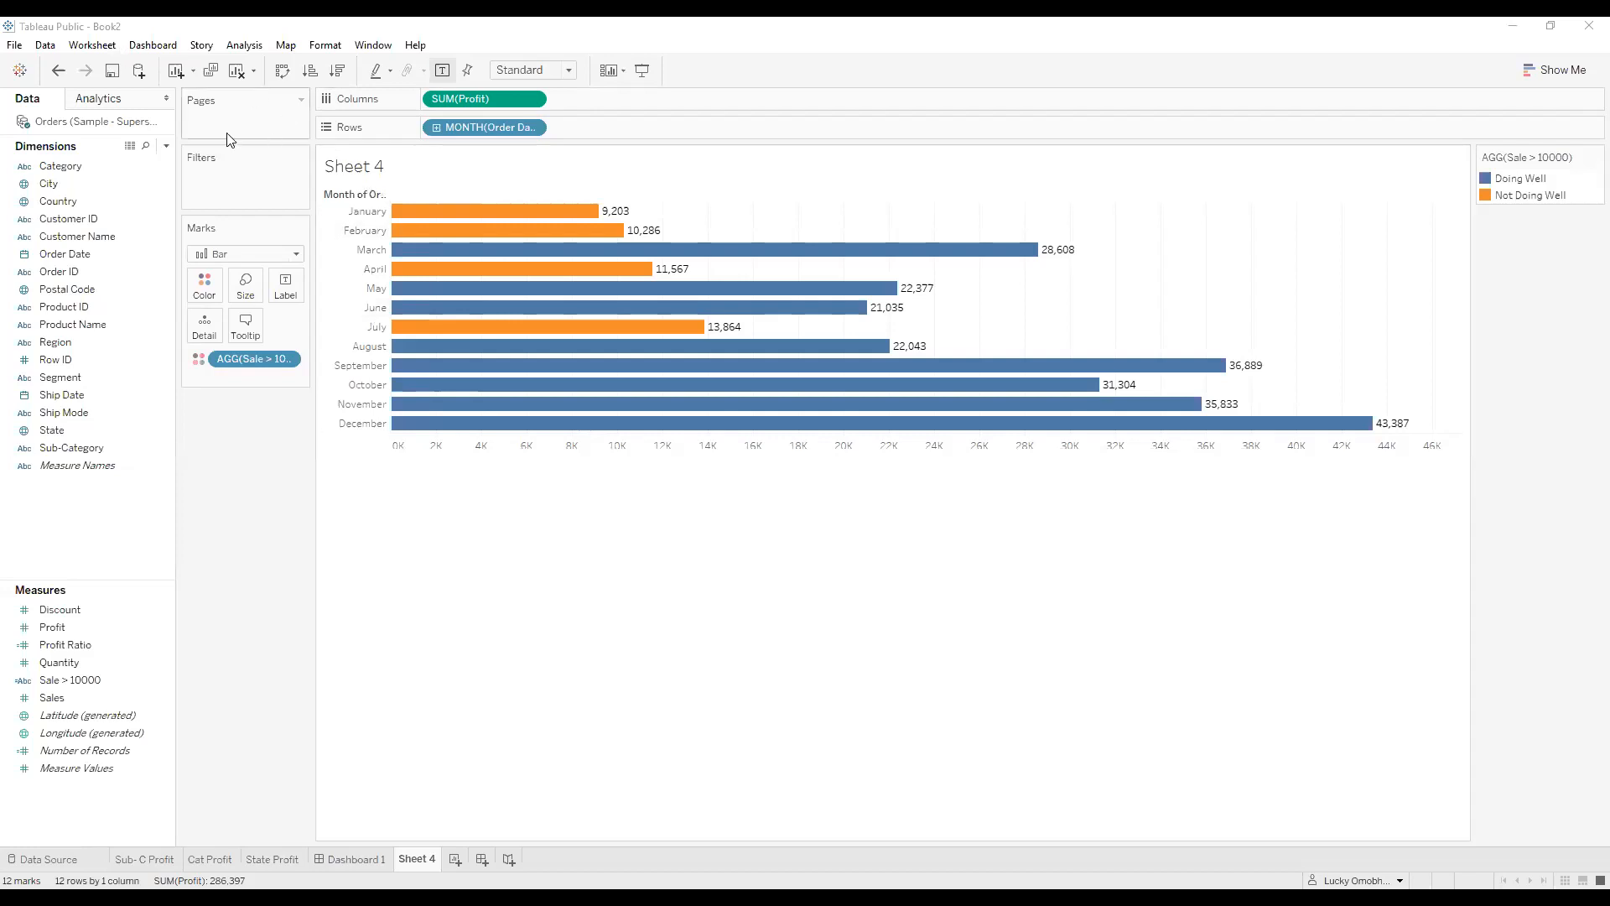
Examine the Logical function list and the IF syntax in a new calculated field's function reference, and close the field without saving.
{"action": "left_click", "coordinate": [166, 148]}
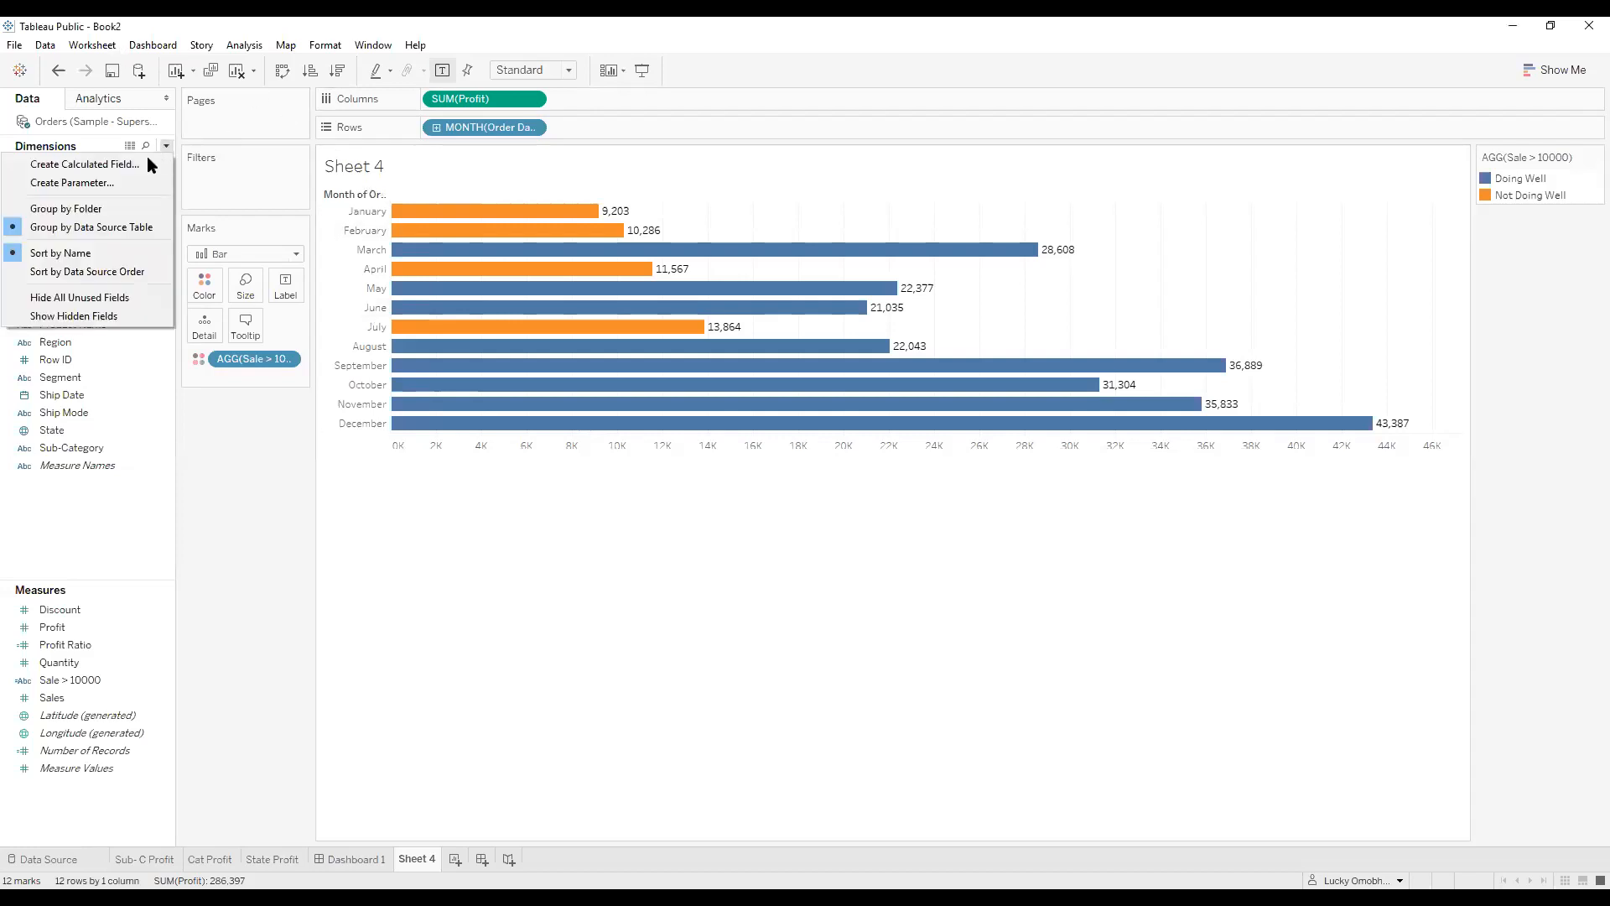
{"action": "left_click", "coordinate": [136, 168]}
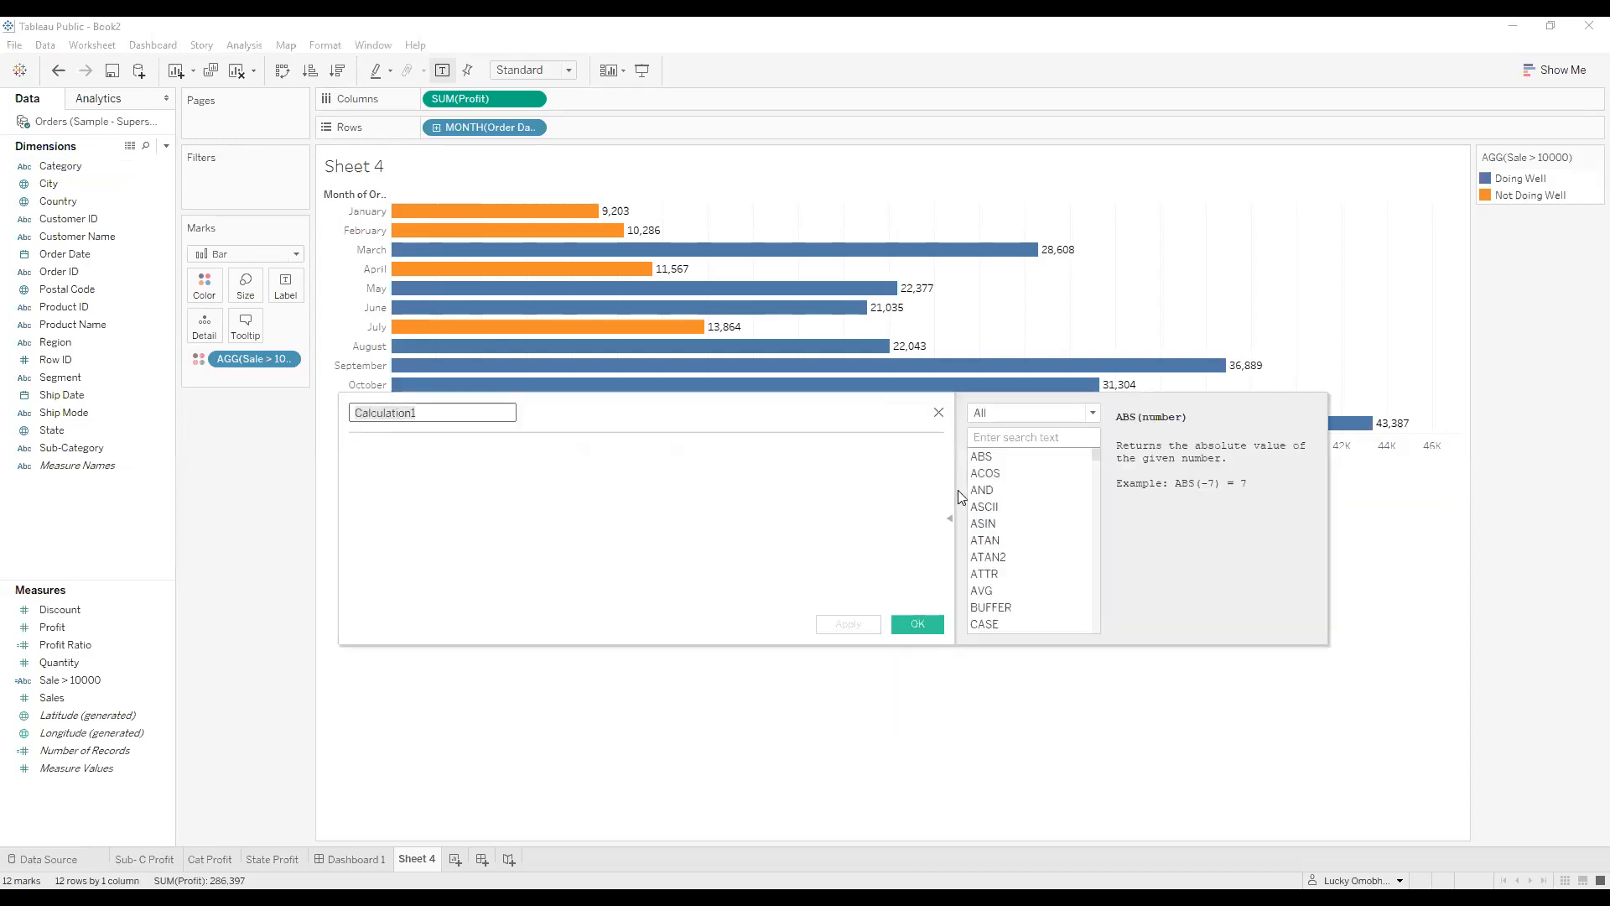
{"action": "left_click", "coordinate": [1092, 412]}
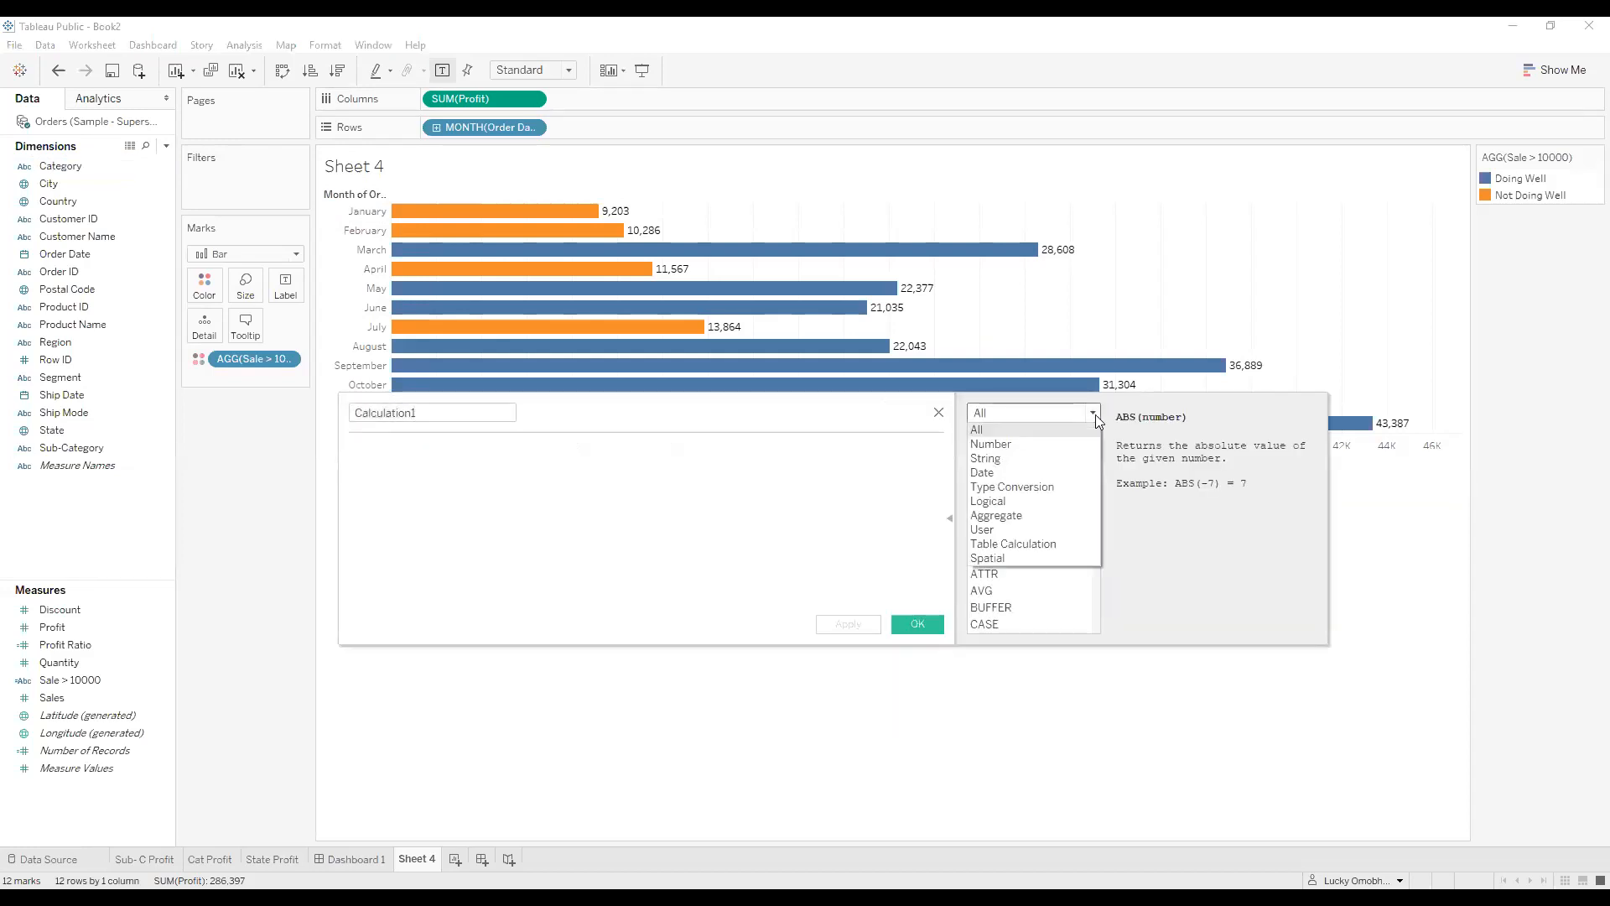
{"action": "left_click", "coordinate": [1029, 502]}
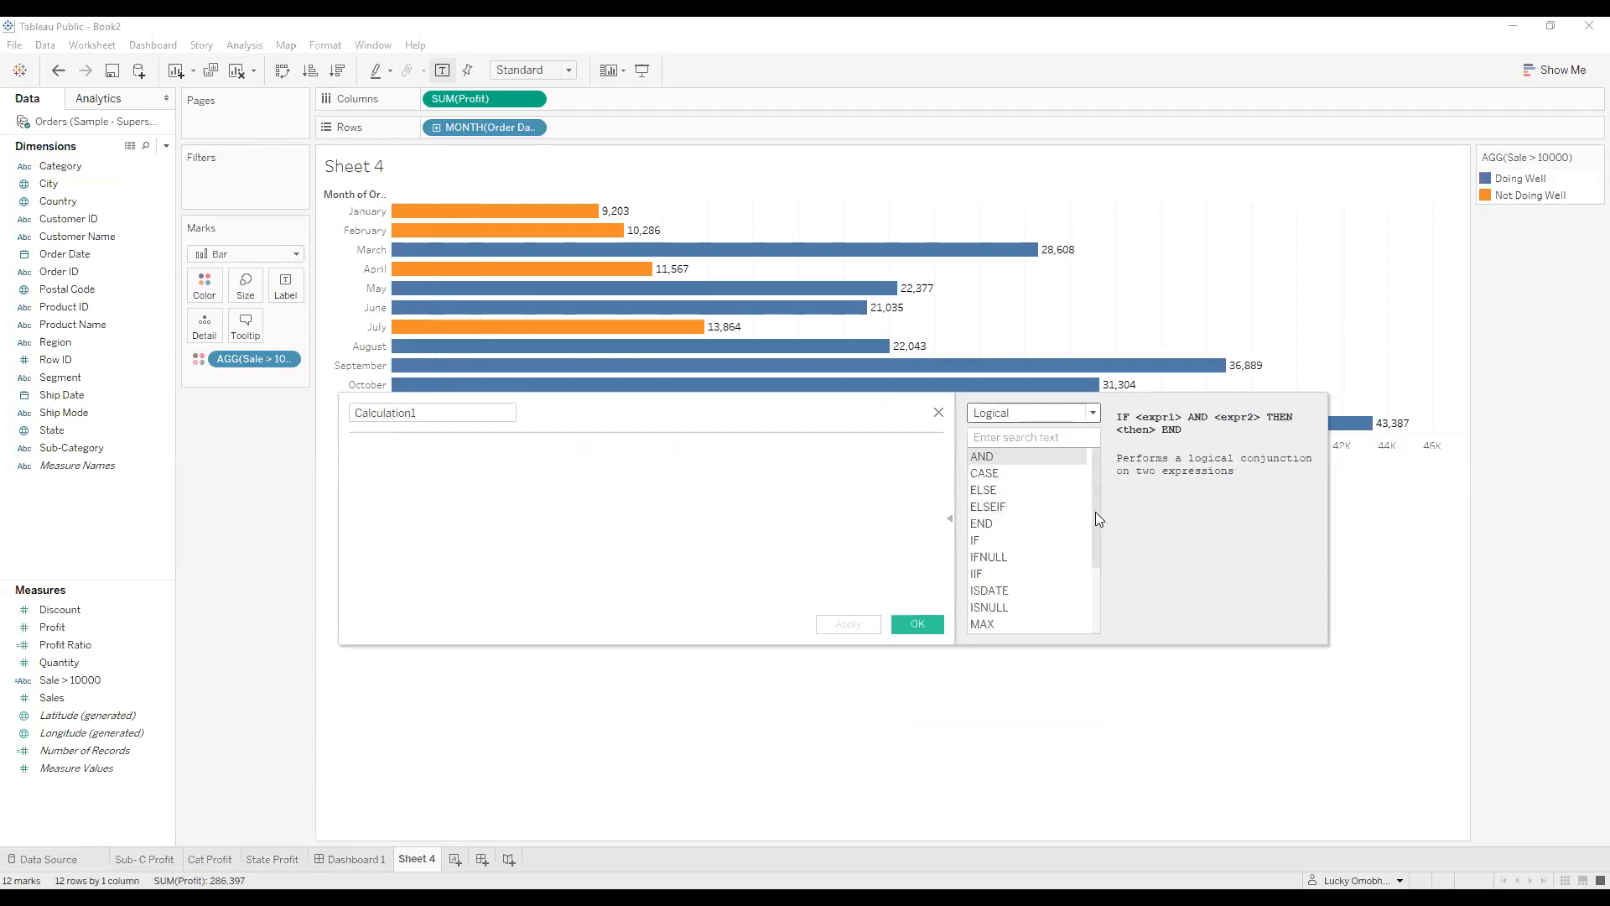
{"action": "left_click_drag", "start_coordinate": [1093, 493], "coordinate": [1088, 580]}
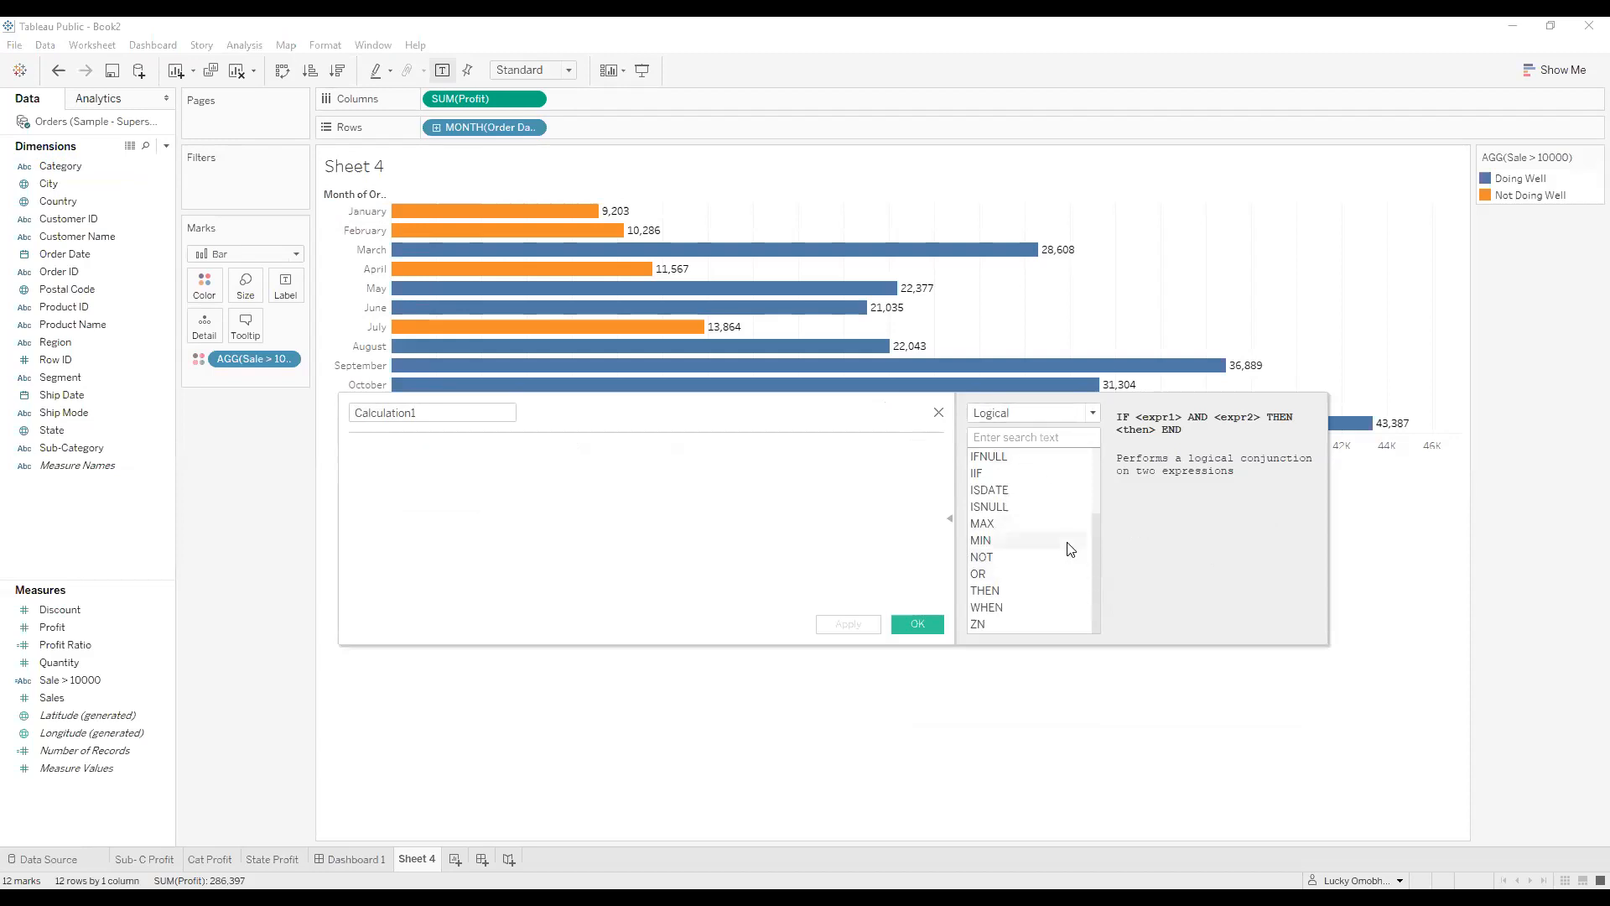
{"action": "scroll", "coordinate": [1070, 549], "scroll_direction": "up", "scroll_amount": 2}
{"action": "left_click", "coordinate": [1016, 542]}
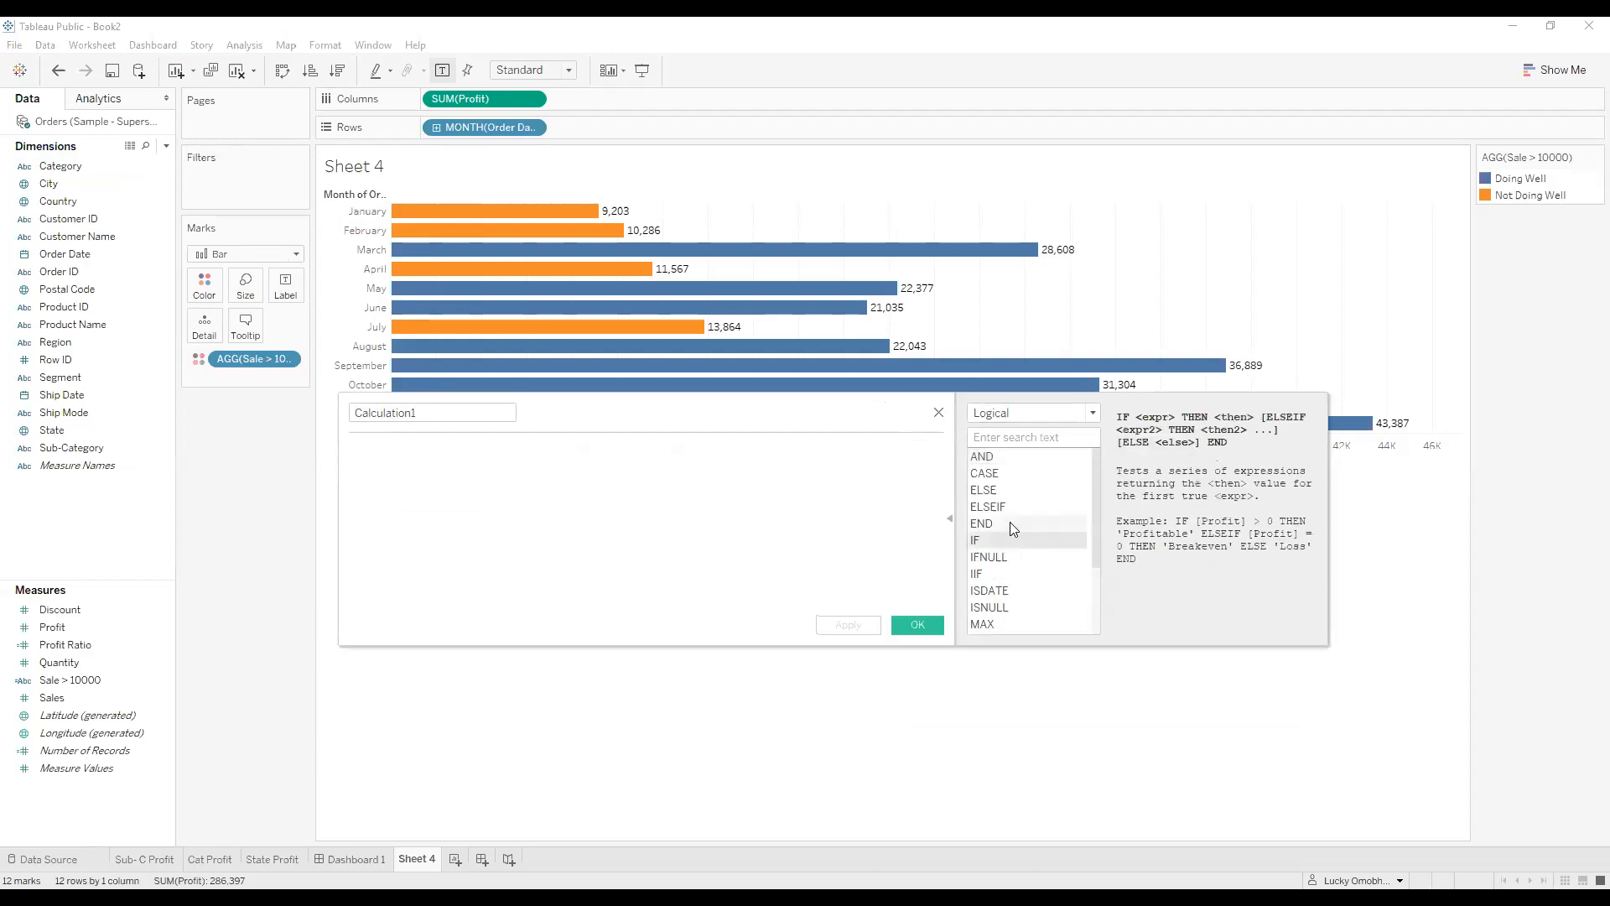
{"action": "scroll", "coordinate": [1021, 545], "scroll_direction": "down", "scroll_amount": 2}
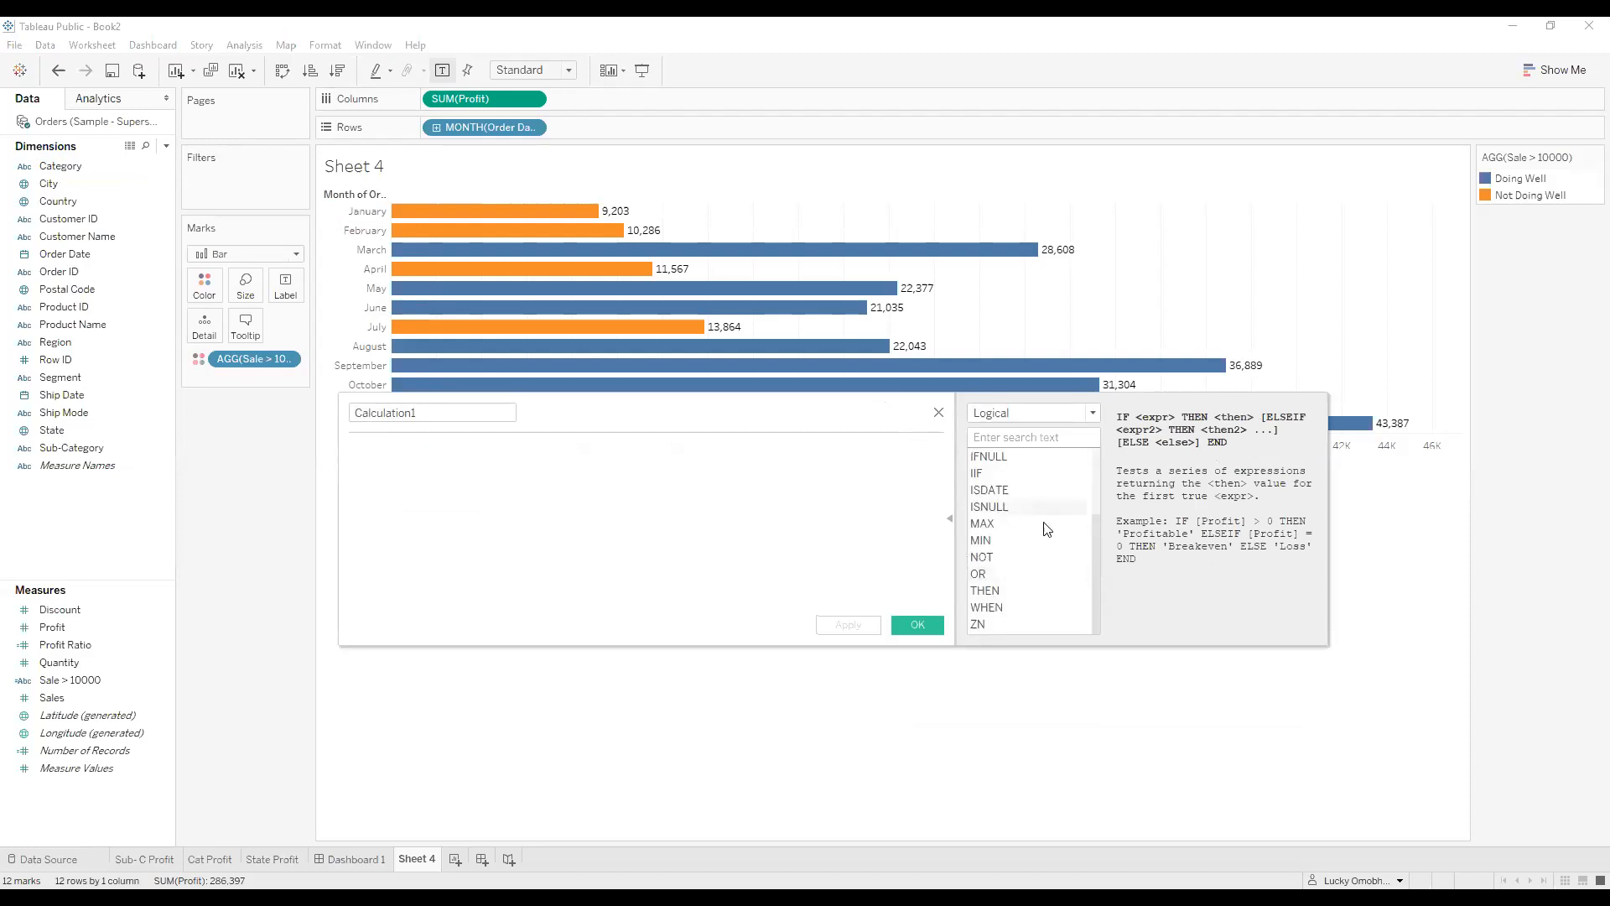
{"action": "scroll", "coordinate": [1020, 538], "scroll_direction": "up", "scroll_amount": 2}
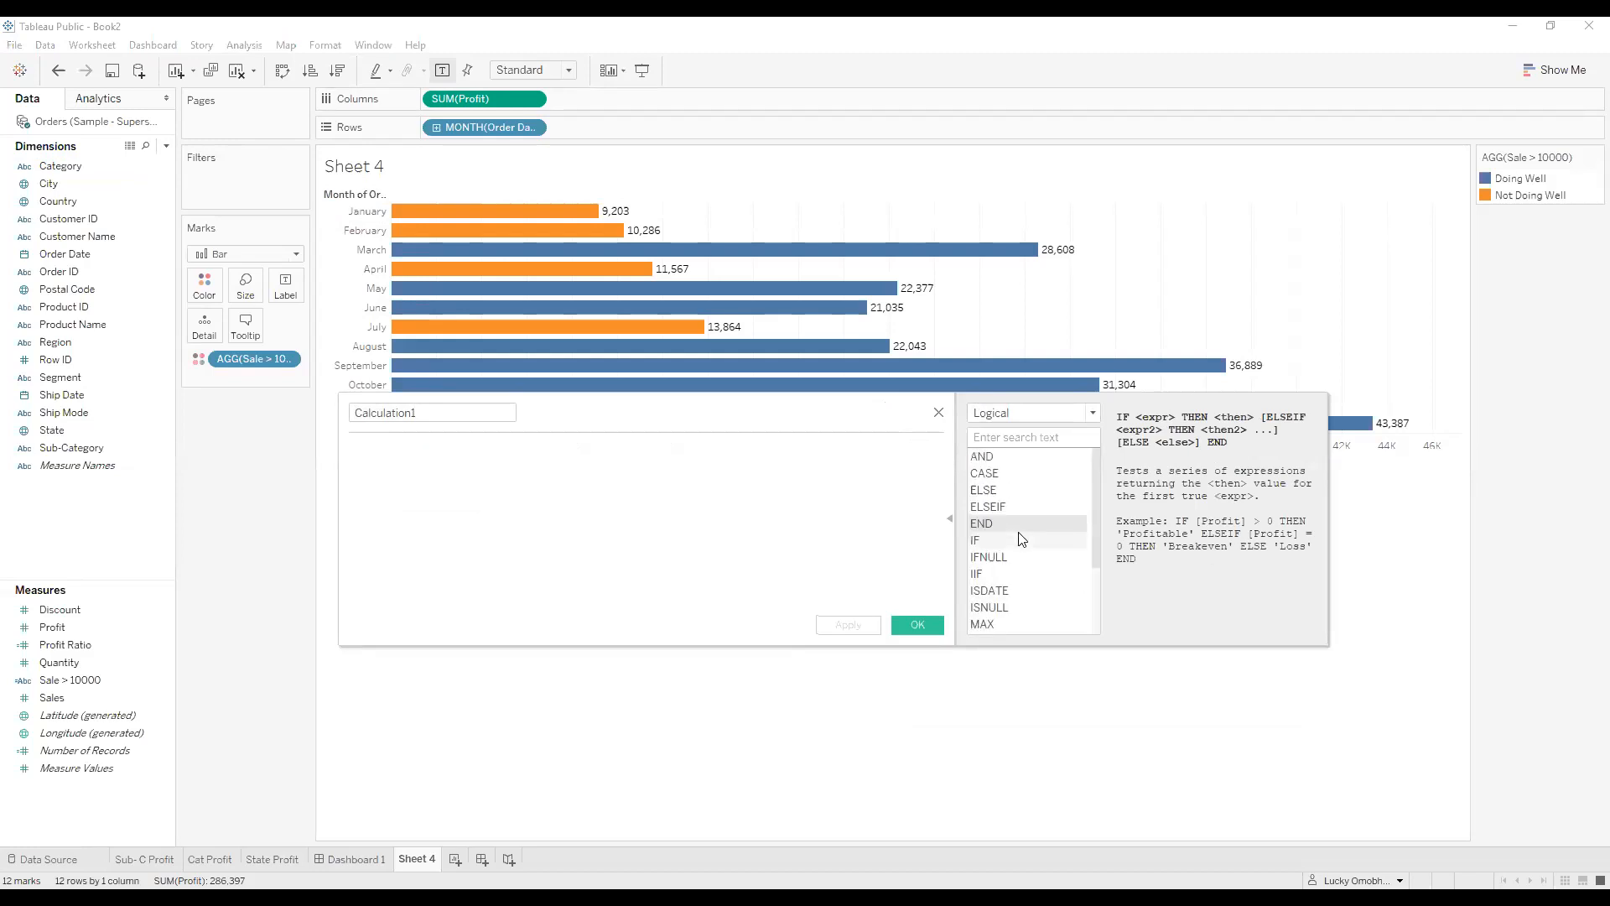
{"action": "left_click", "coordinate": [939, 412]}
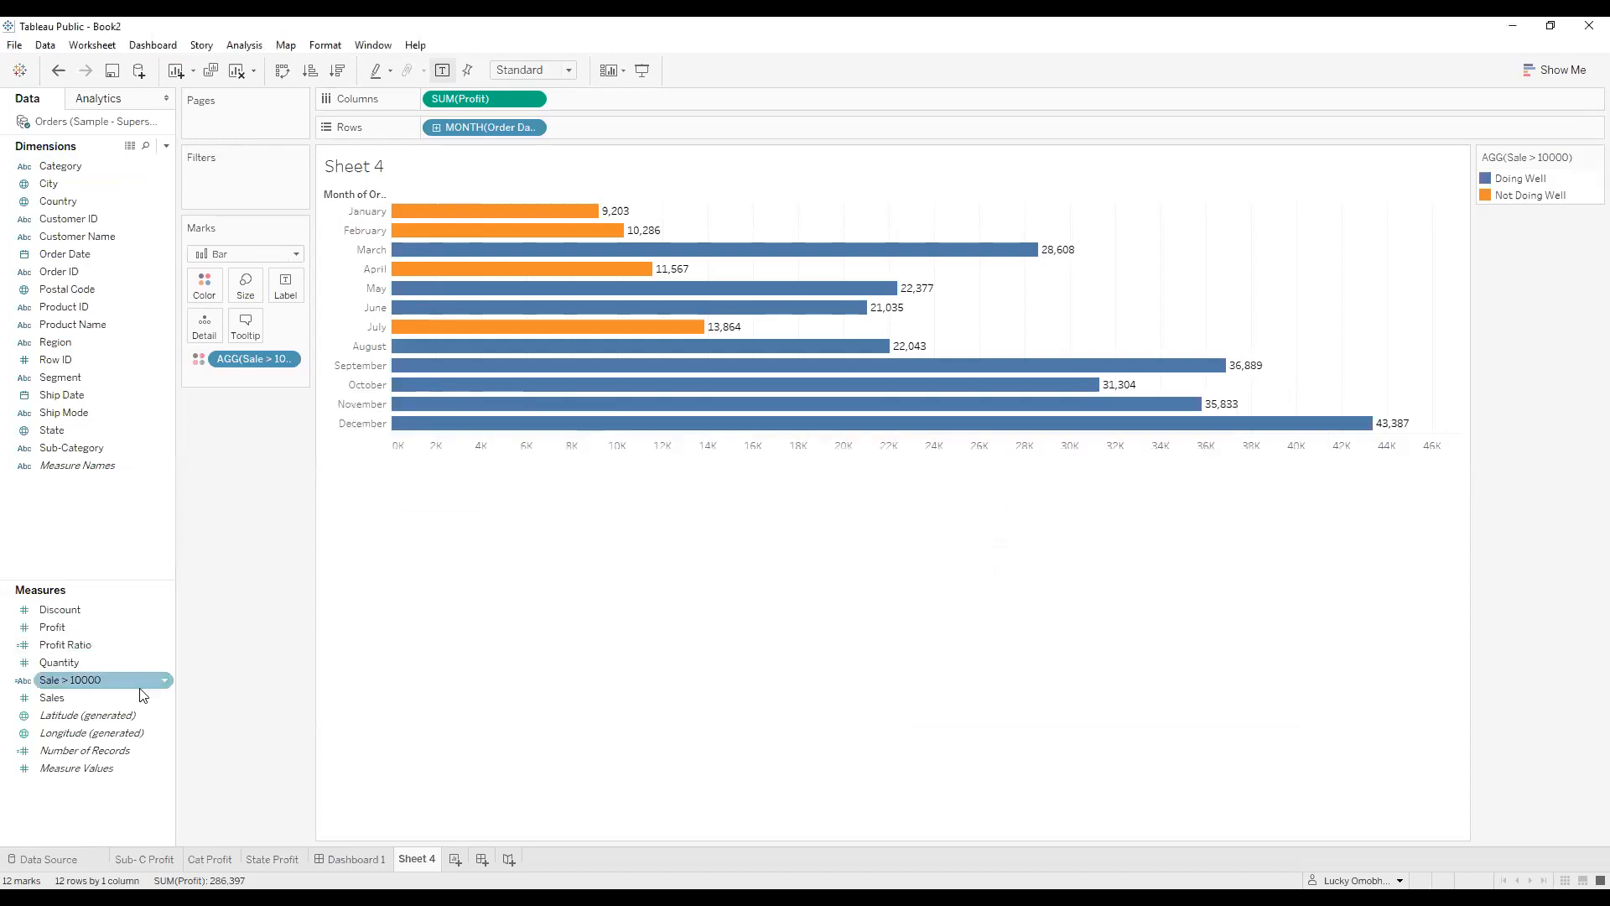
Edit the Sale > 10000 calculation, reducing its ELSEIF condition to a plain ELSE that returns 'Doing Well'.
{"action": "left_click", "coordinate": [165, 679]}
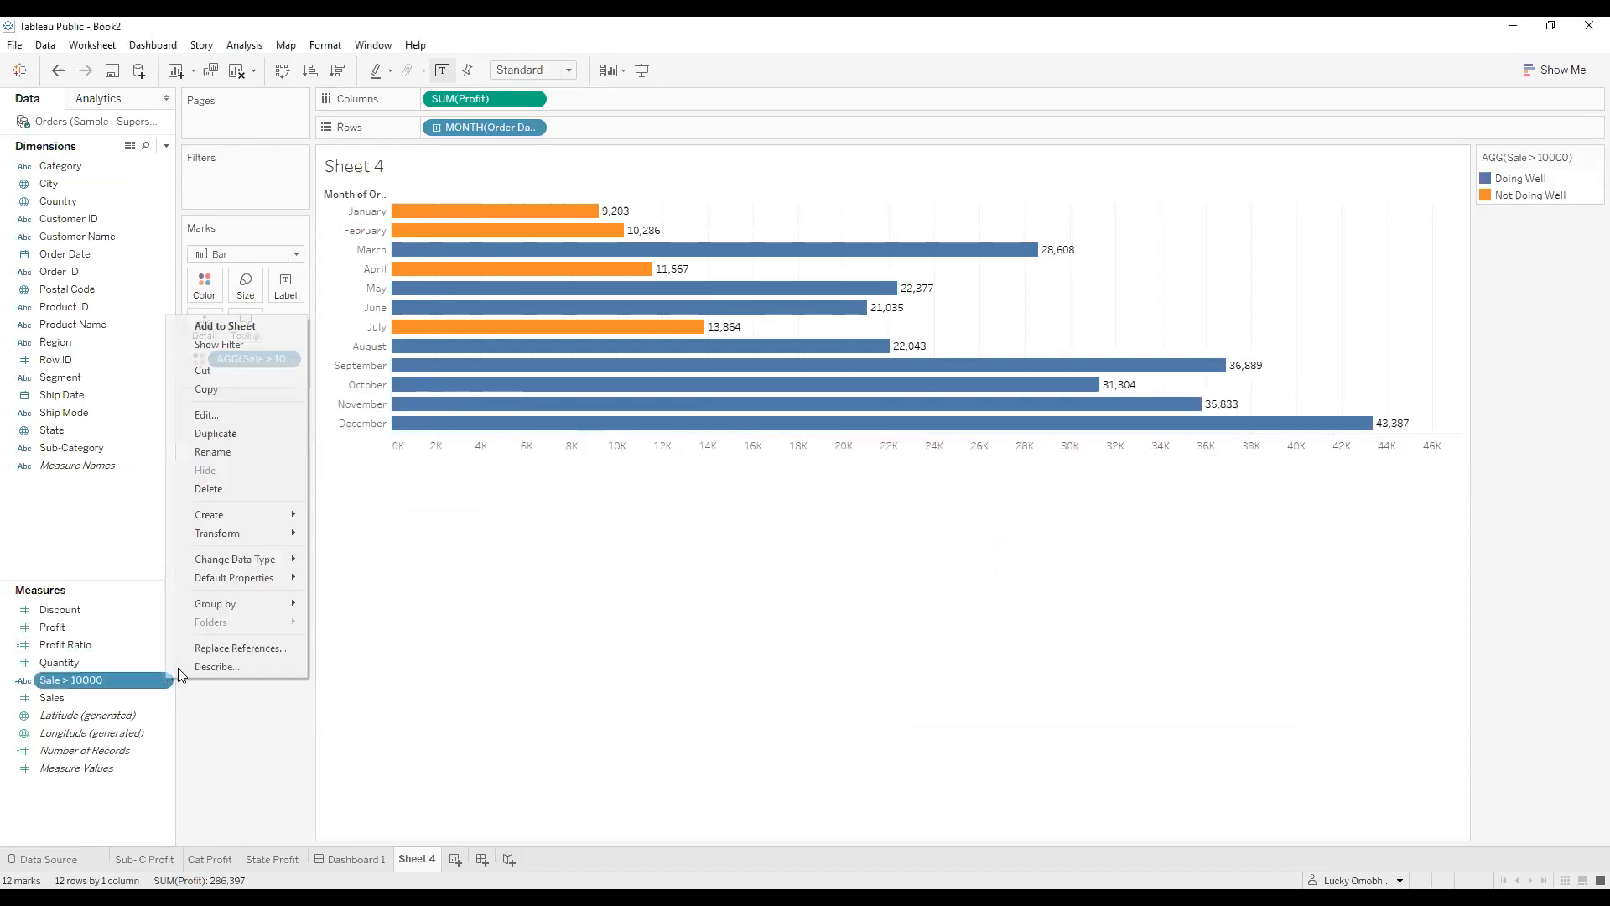
{"action": "left_click", "coordinate": [225, 414]}
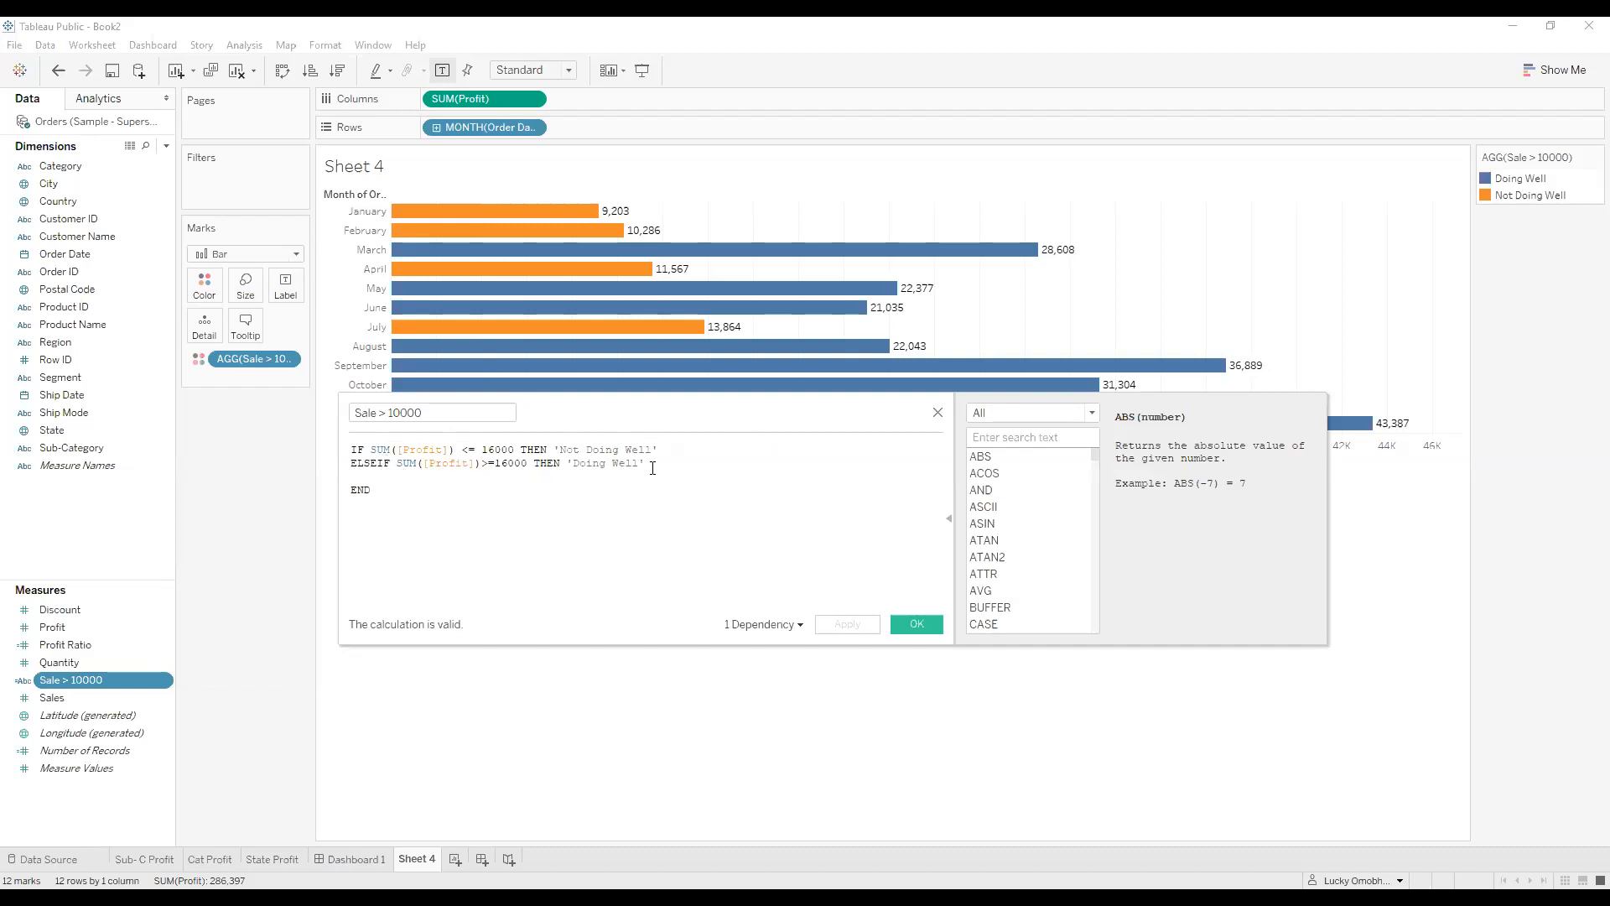
{"action": "left_click", "coordinate": [560, 464]}
{"action": "key", "text": "BackSpace"}
{"action": "key", "text": "BackSpace"}
{"action": "key", "text": "BackSpace"}
{"action": "key", "text": "BackSpace"}
{"action": "key", "text": "BackSpace"}
{"action": "key", "text": "BackSpace"}
{"action": "key", "text": "BackSpace"}
{"action": "key", "text": "BackSpace"}
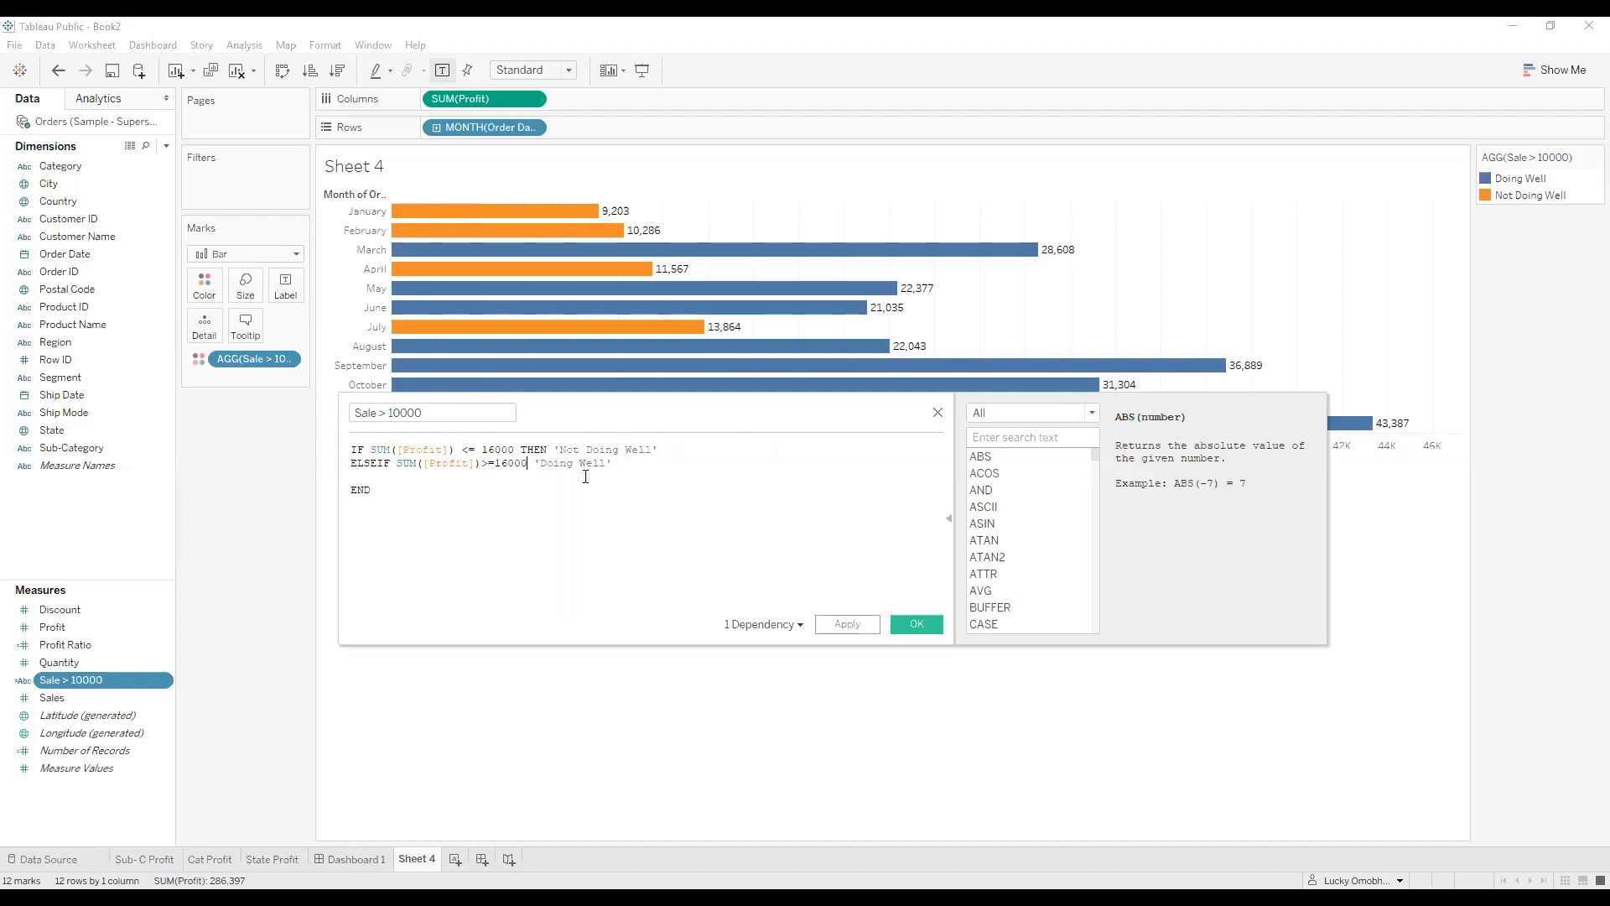
{"action": "key", "text": "BackSpace"}
{"action": "key", "text": "BackSpace"}
{"action": "key", "text": "BackSpace"}
{"action": "key", "text": "BackSpace"}
{"action": "key", "text": "BackSpace"}
{"action": "key", "text": "BackSpace"}
{"action": "key", "text": "BackSpace"}
{"action": "key", "text": "BackSpace"}
{"action": "key", "text": "BackSpace"}
{"action": "key", "text": "BackSpace"}
{"action": "key", "text": "BackSpace"}
{"action": "key", "text": "BackSpace"}
{"action": "key", "text": "BackSpace"}
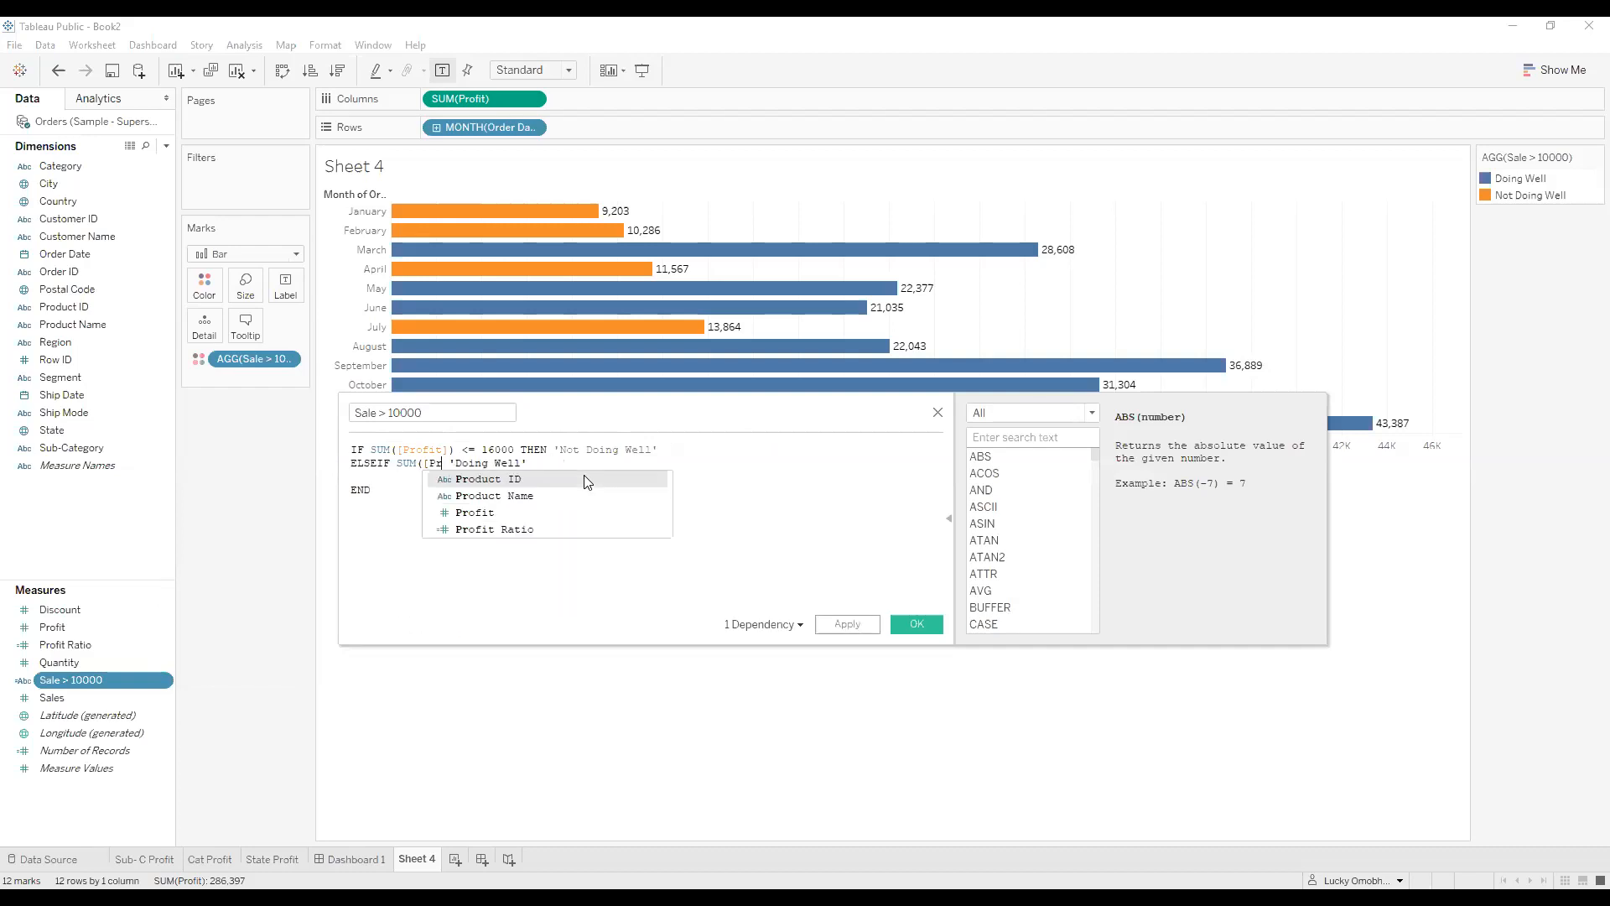
{"action": "key", "text": "BackSpace"}
{"action": "key", "text": "BackSpace"}
{"action": "key", "text": "BackSpace"}
{"action": "key", "text": "BackSpace"}
{"action": "key", "text": "BackSpace"}
{"action": "key", "text": "BackSpace"}
{"action": "key", "text": "BackSpace"}
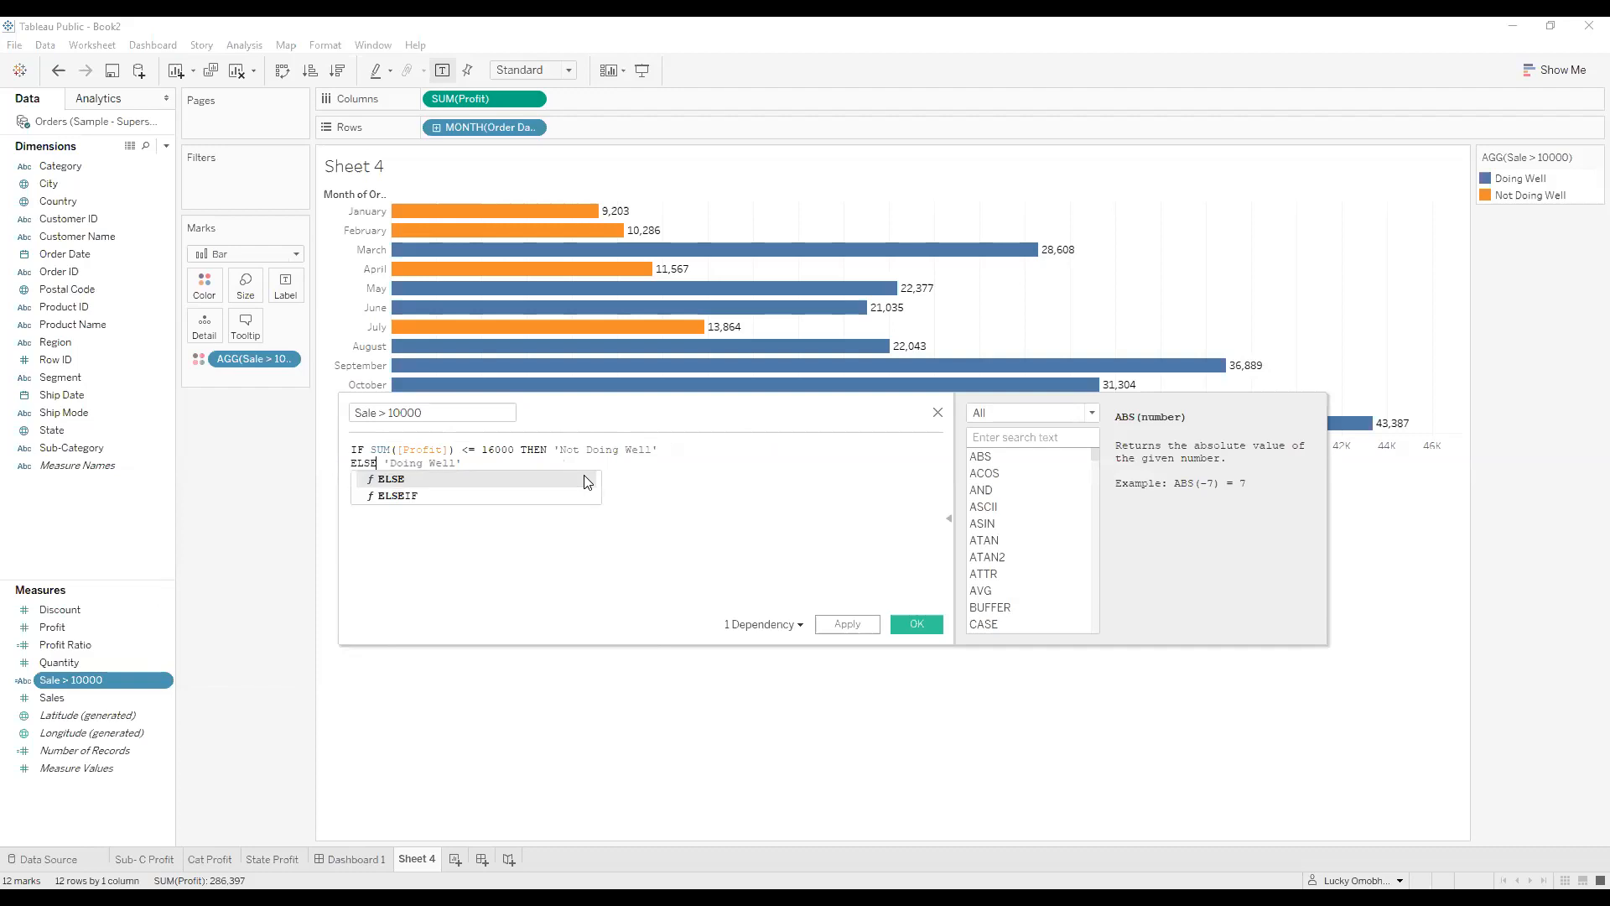
{"action": "left_click", "coordinate": [674, 597]}
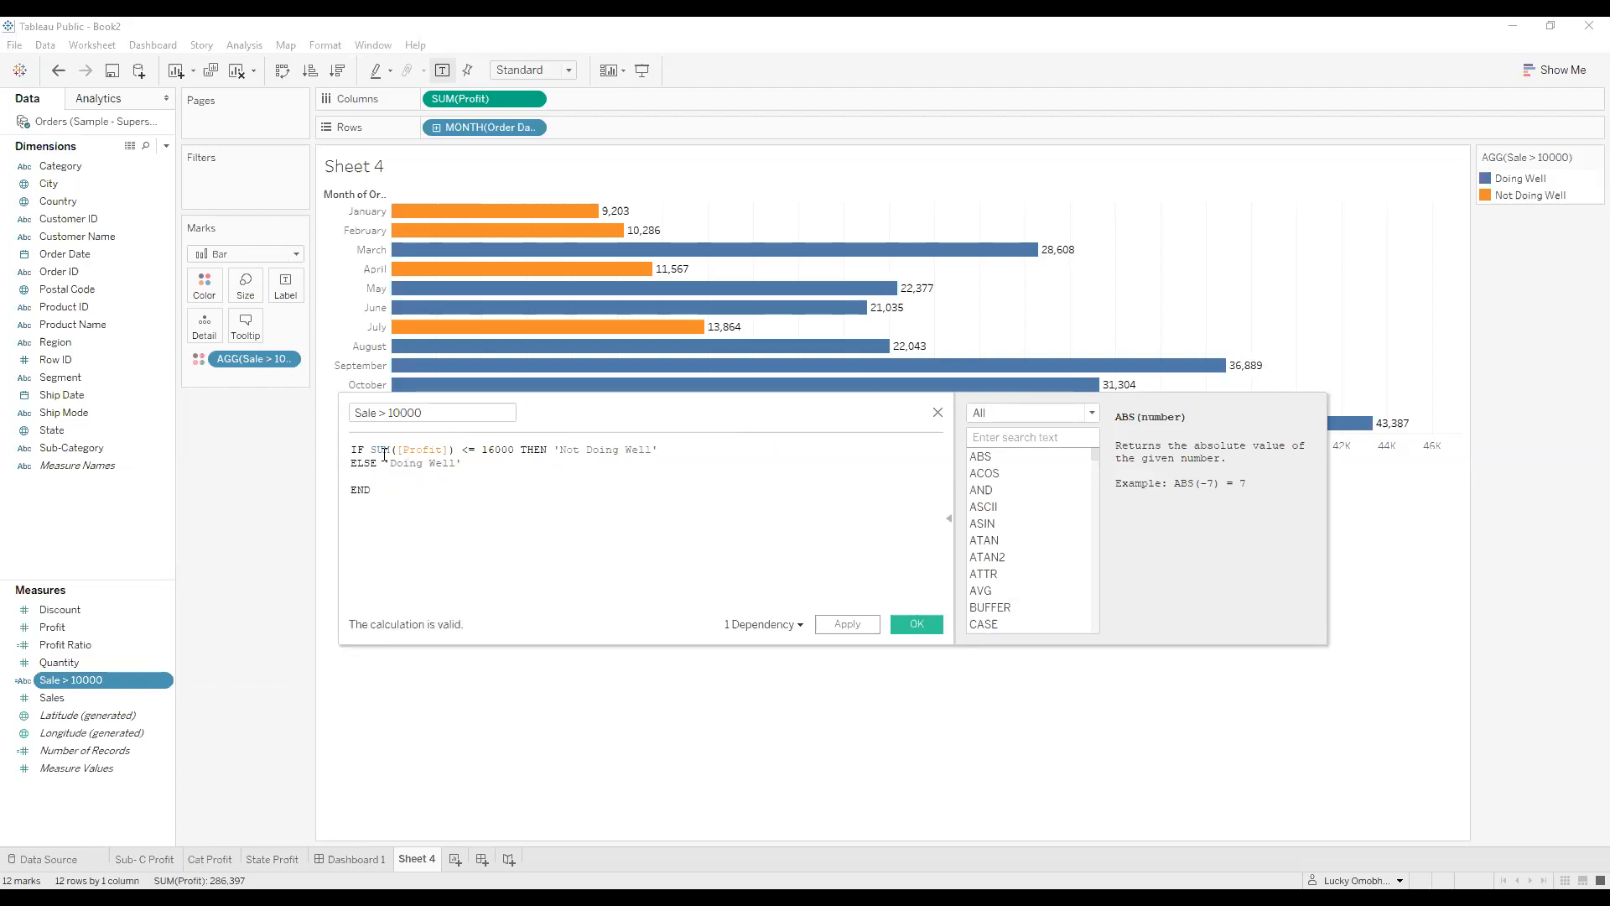
Apply and save the edited Sale > 10000 calculation.
{"action": "left_click_drag", "start_coordinate": [553, 450], "coordinate": [714, 450]}
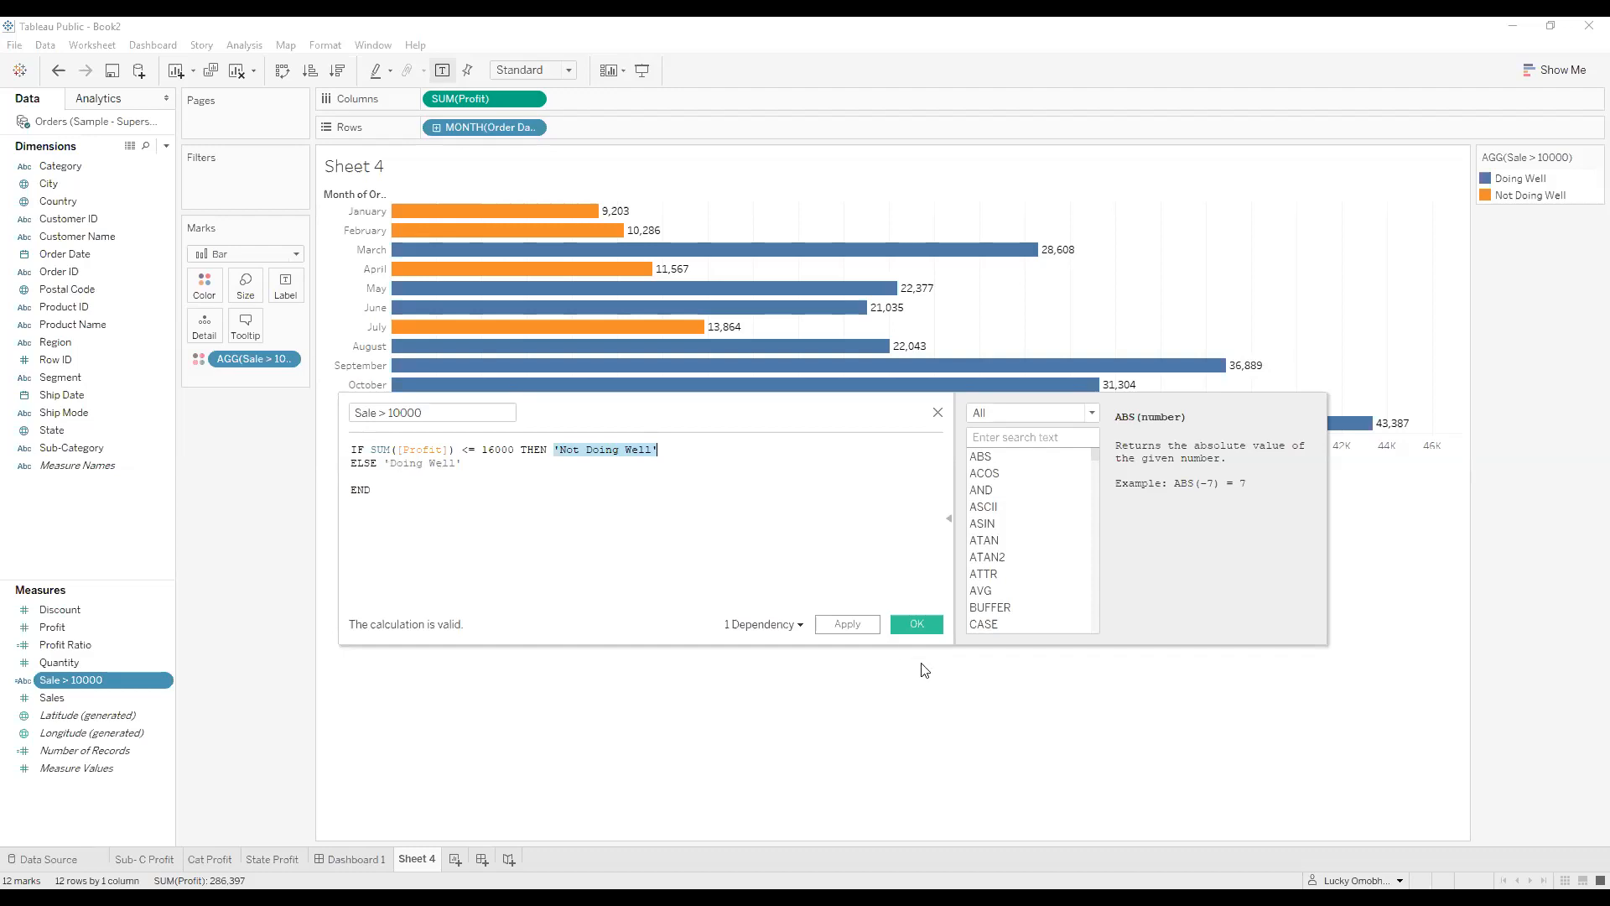
{"action": "left_click", "coordinate": [846, 624]}
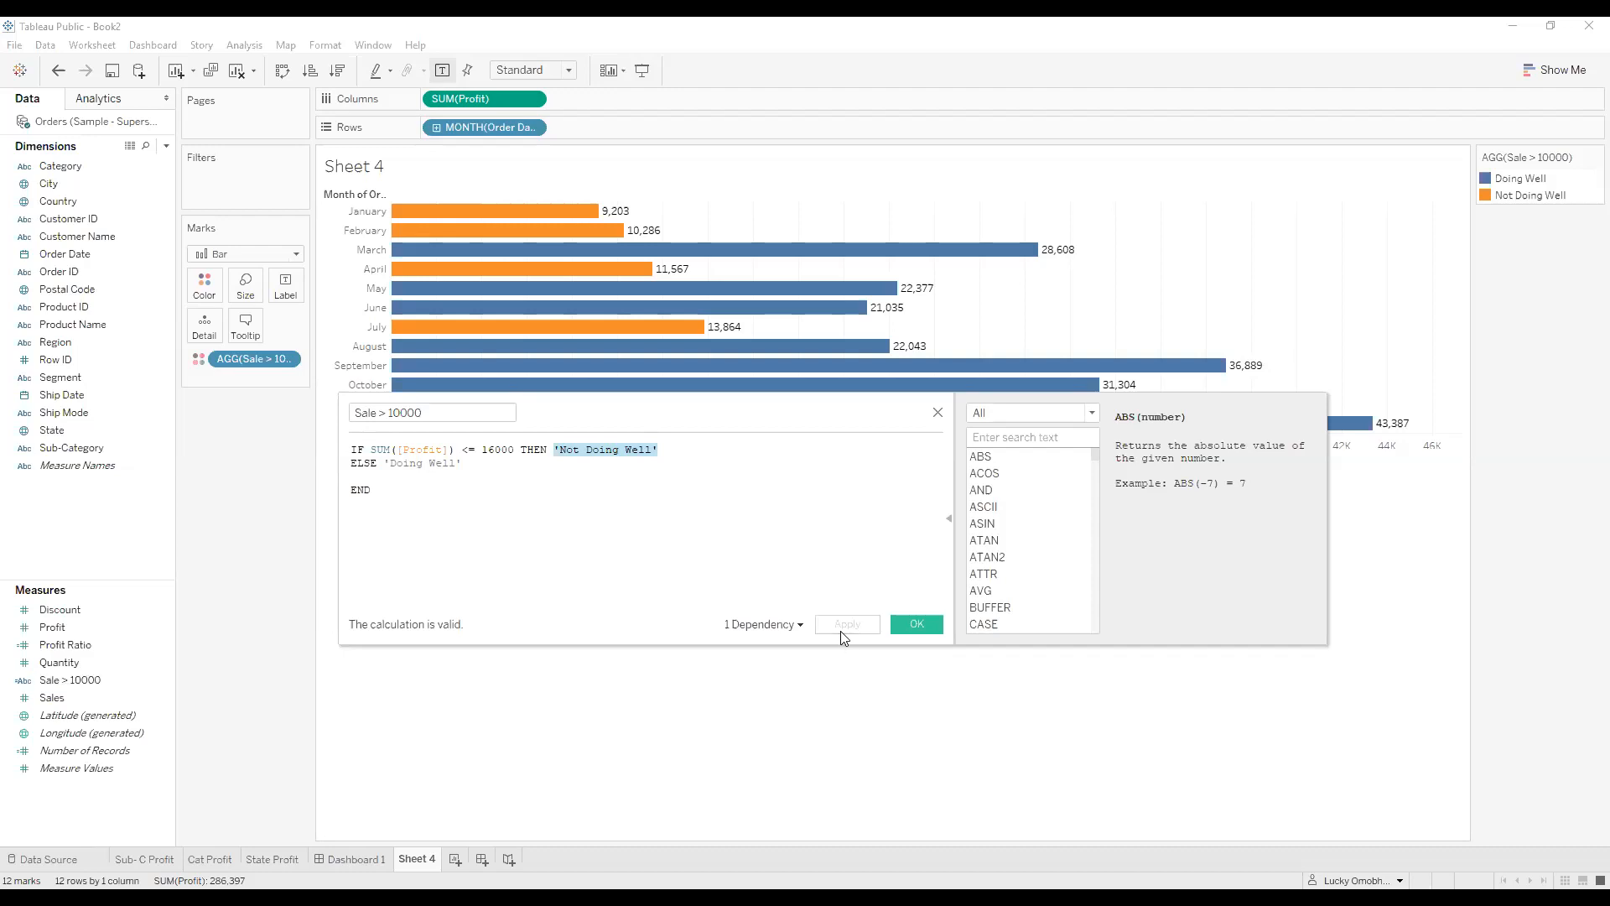
{"action": "left_click", "coordinate": [917, 625]}
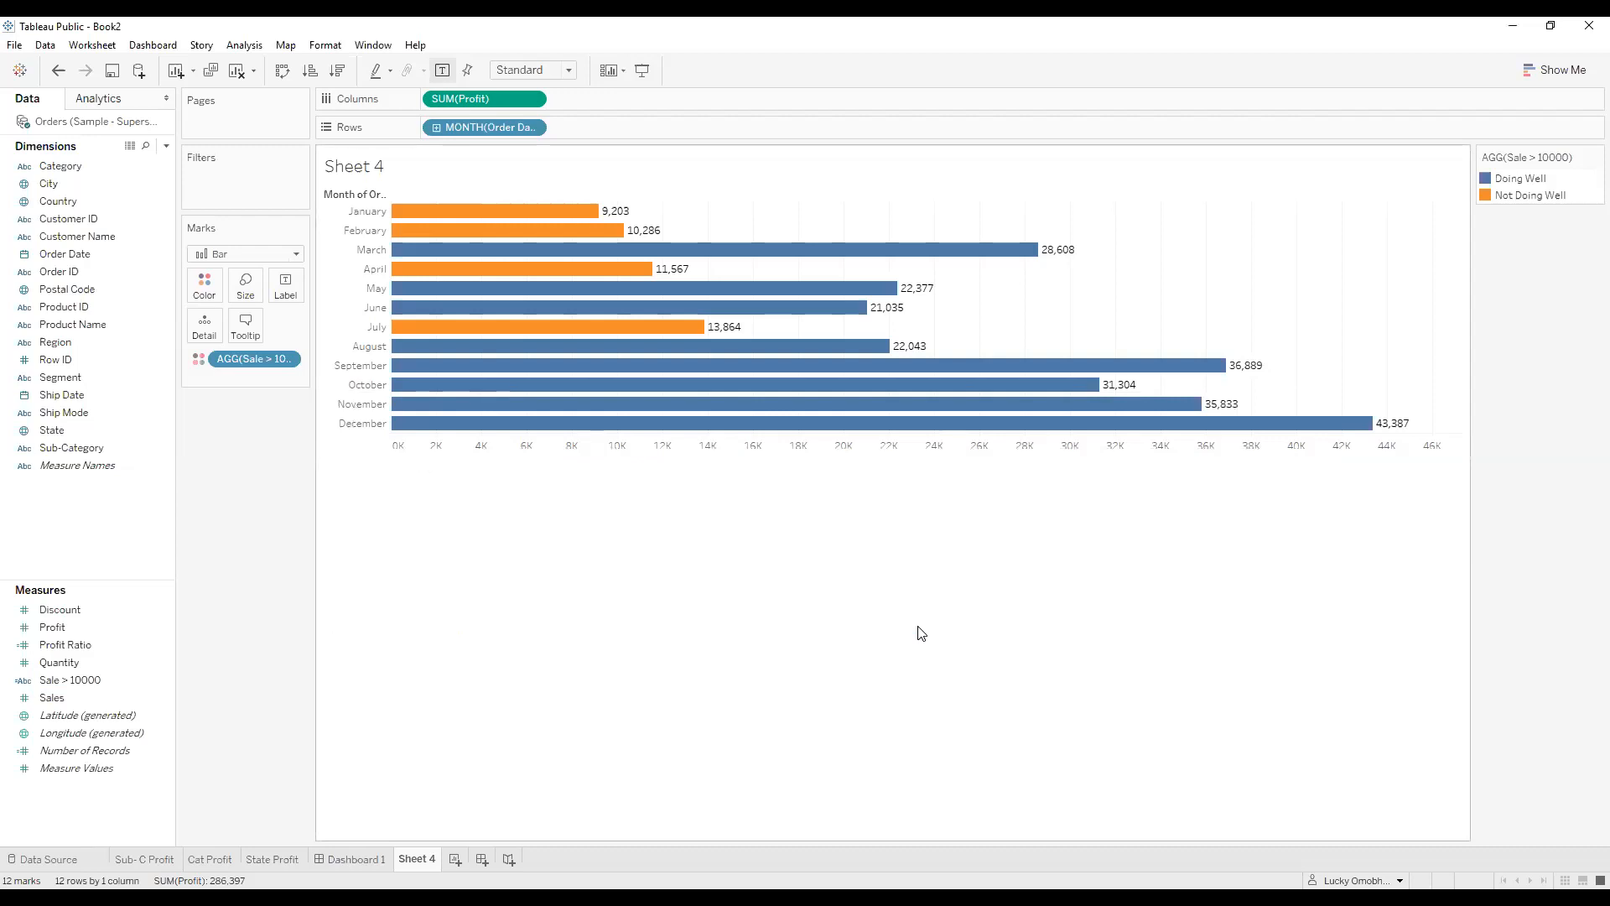
Reopen the Sale > 10000 calculation and insert an ELSEIF branch between the IF and ELSE lines.
{"action": "left_click", "coordinate": [164, 681]}
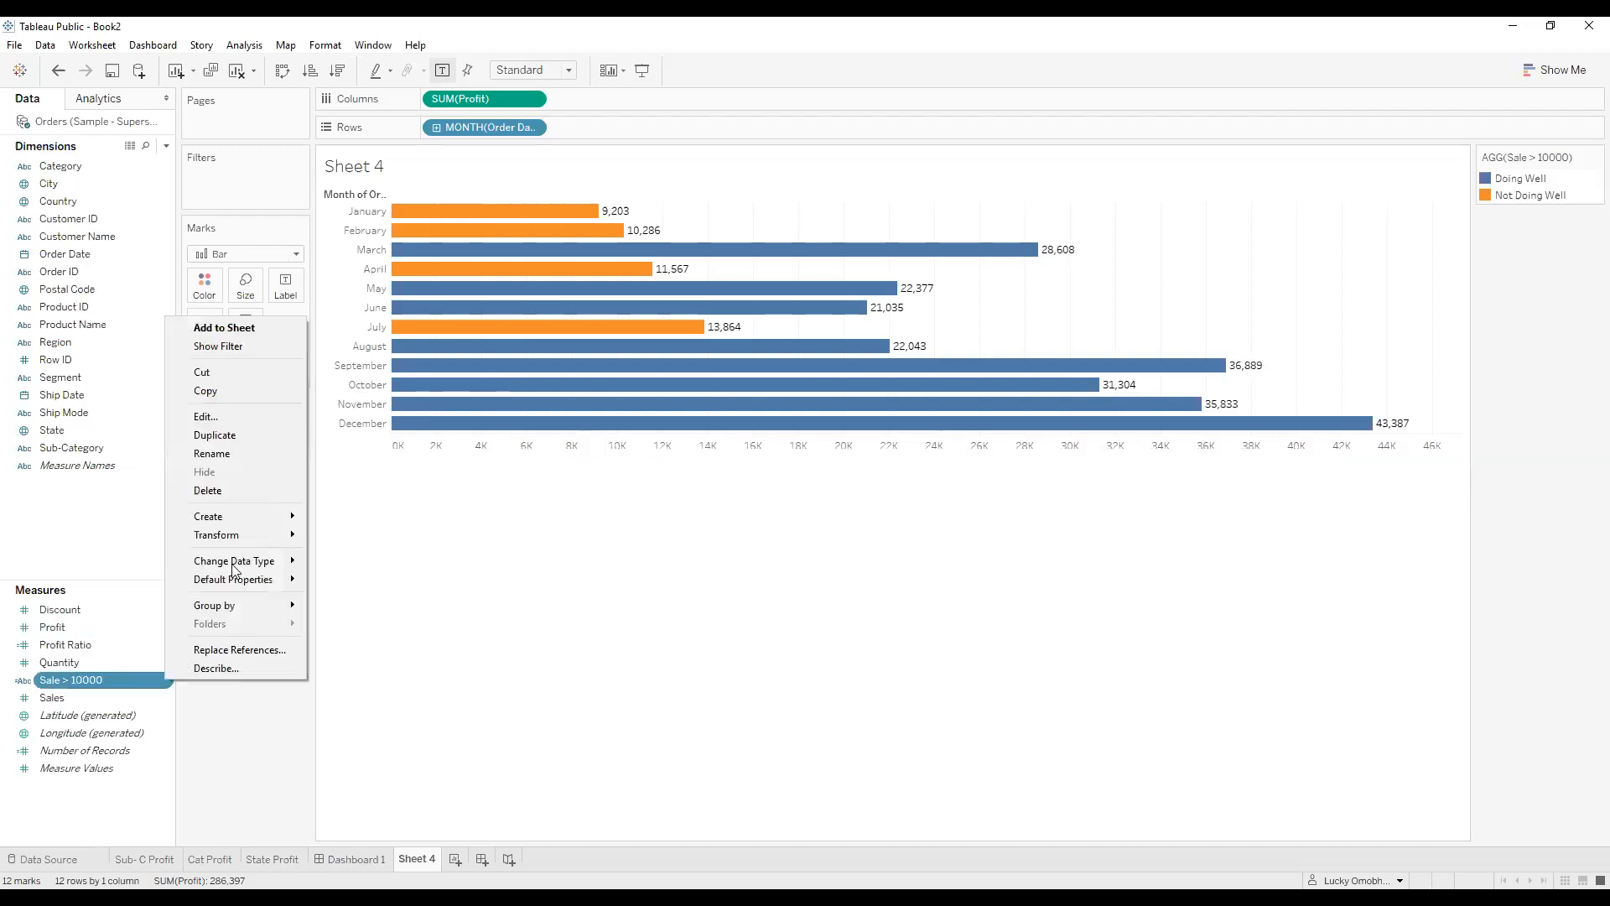
{"action": "left_click", "coordinate": [227, 416]}
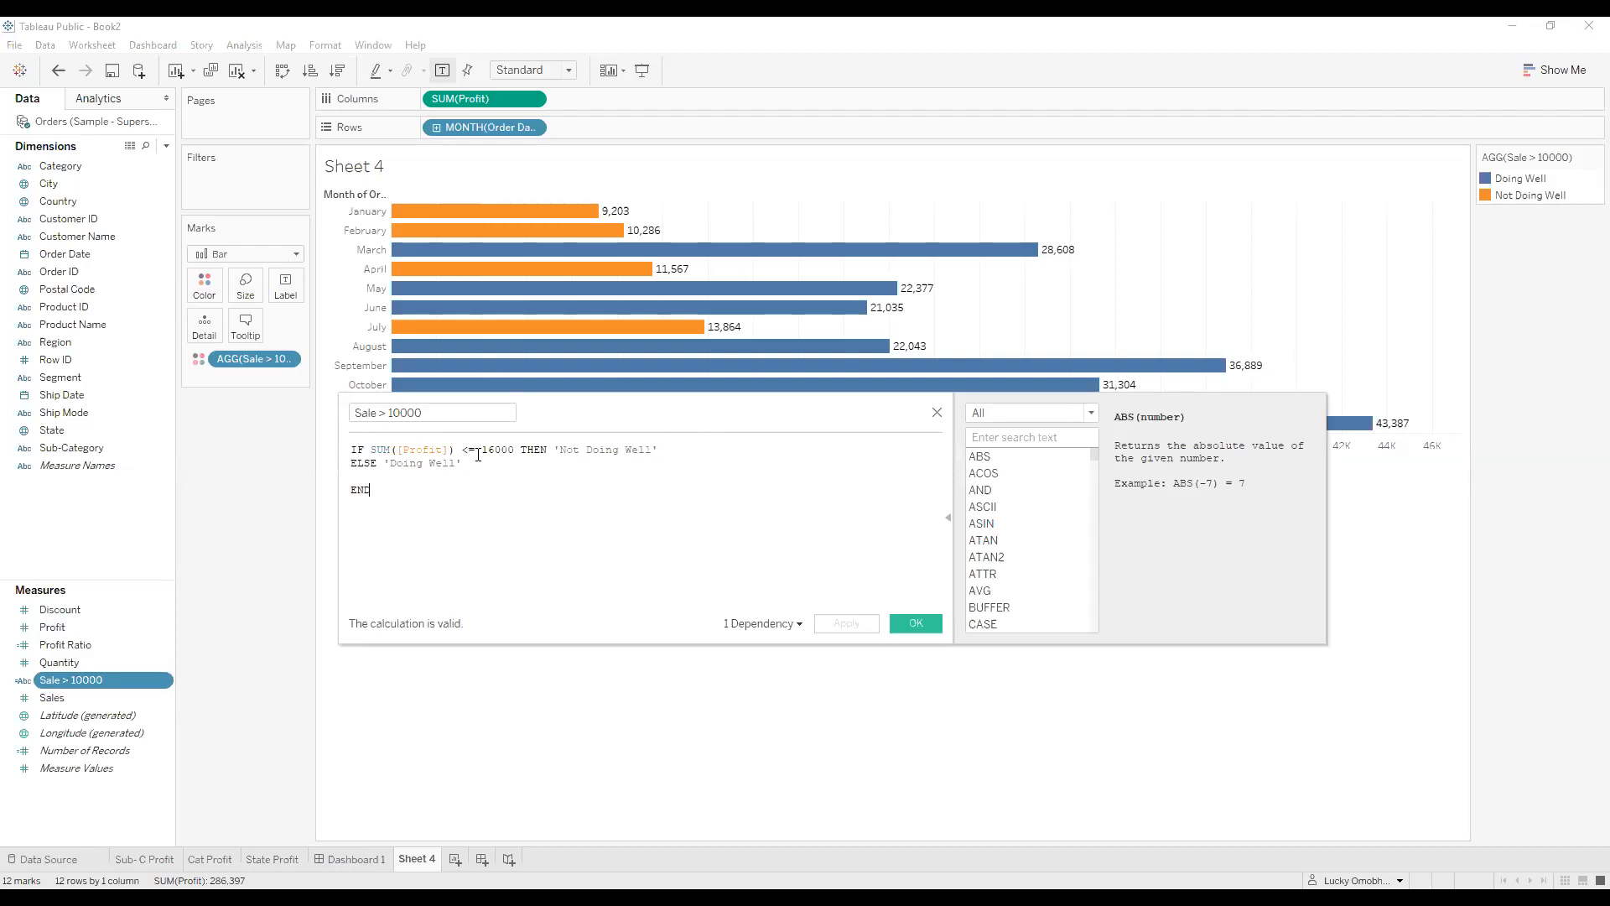
{"action": "left_click", "coordinate": [681, 450]}
{"action": "key", "text": "Return"}
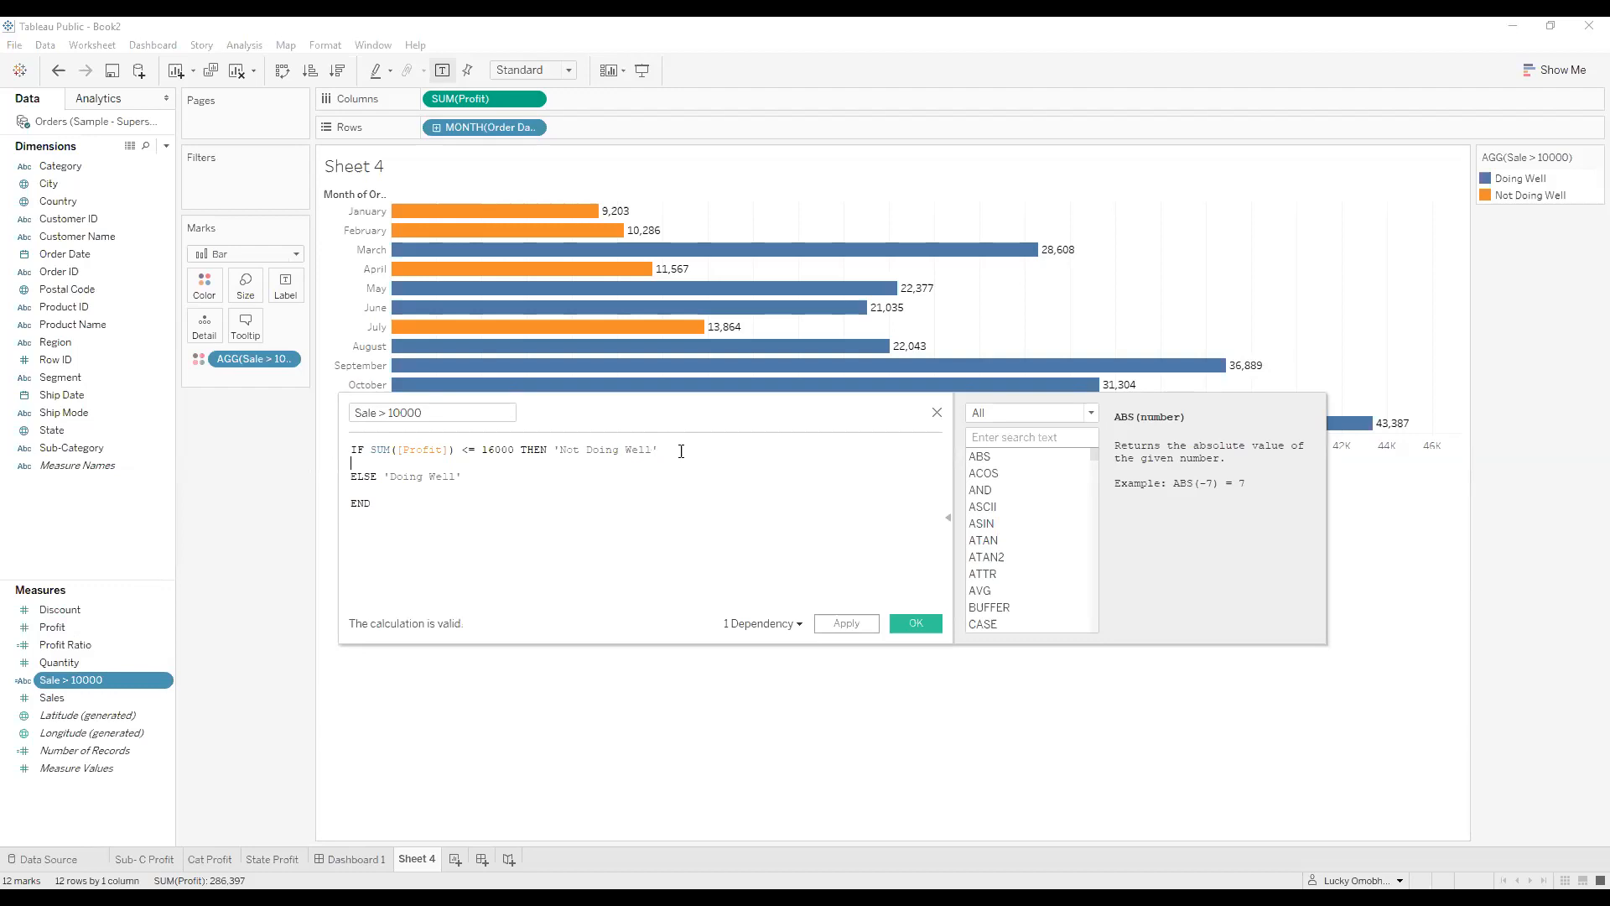
{"action": "type", "text": "el"}
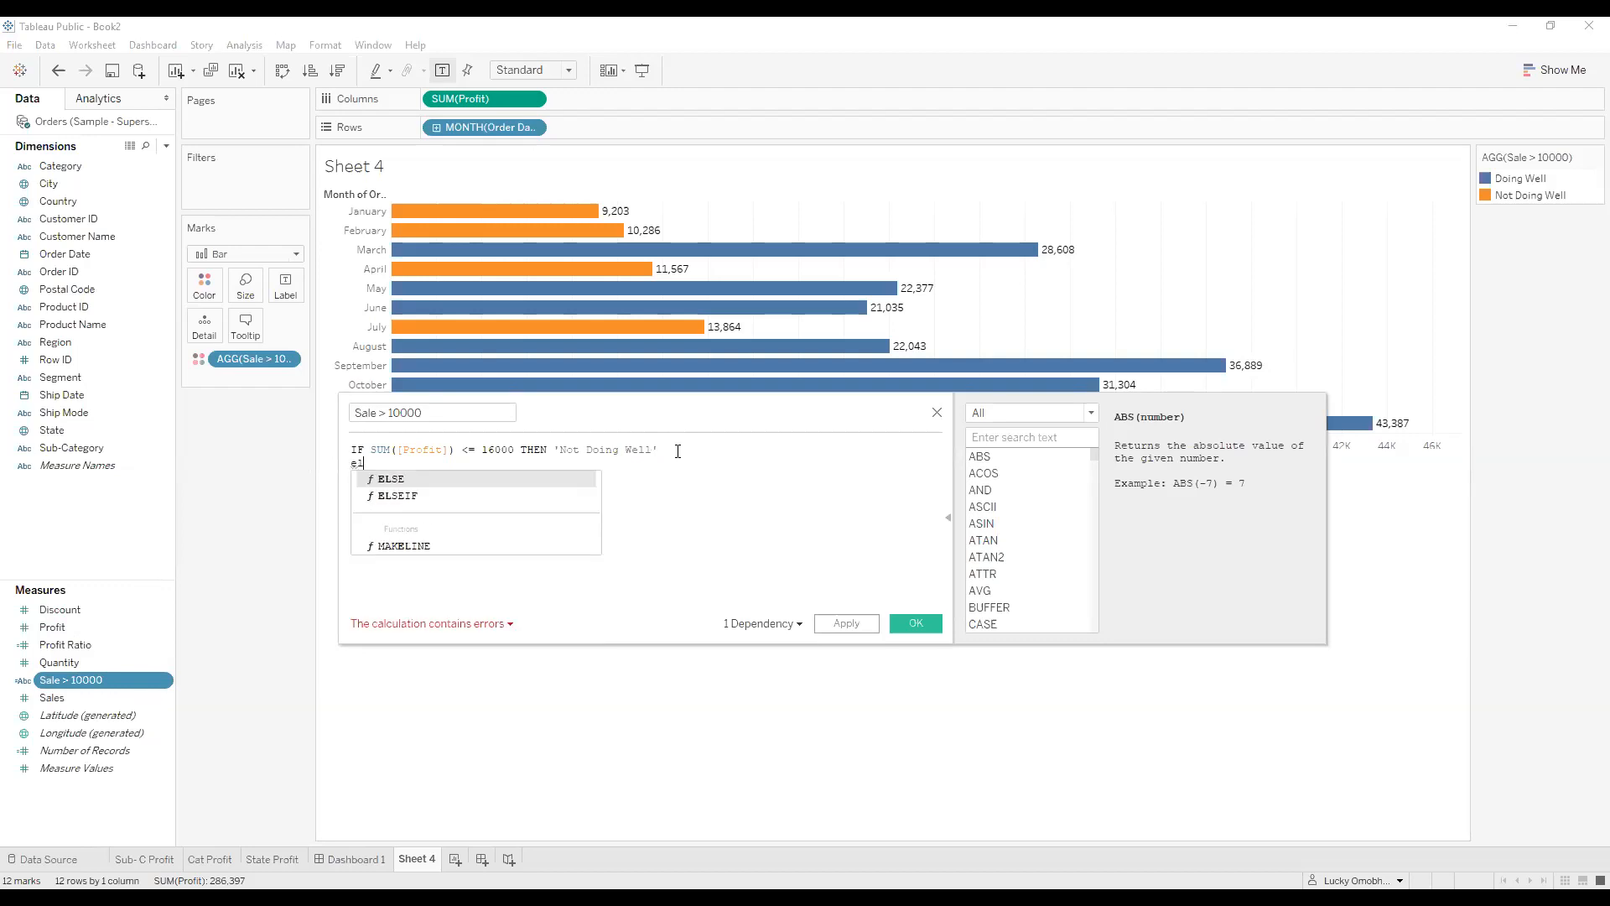
{"action": "left_click", "coordinate": [435, 502]}
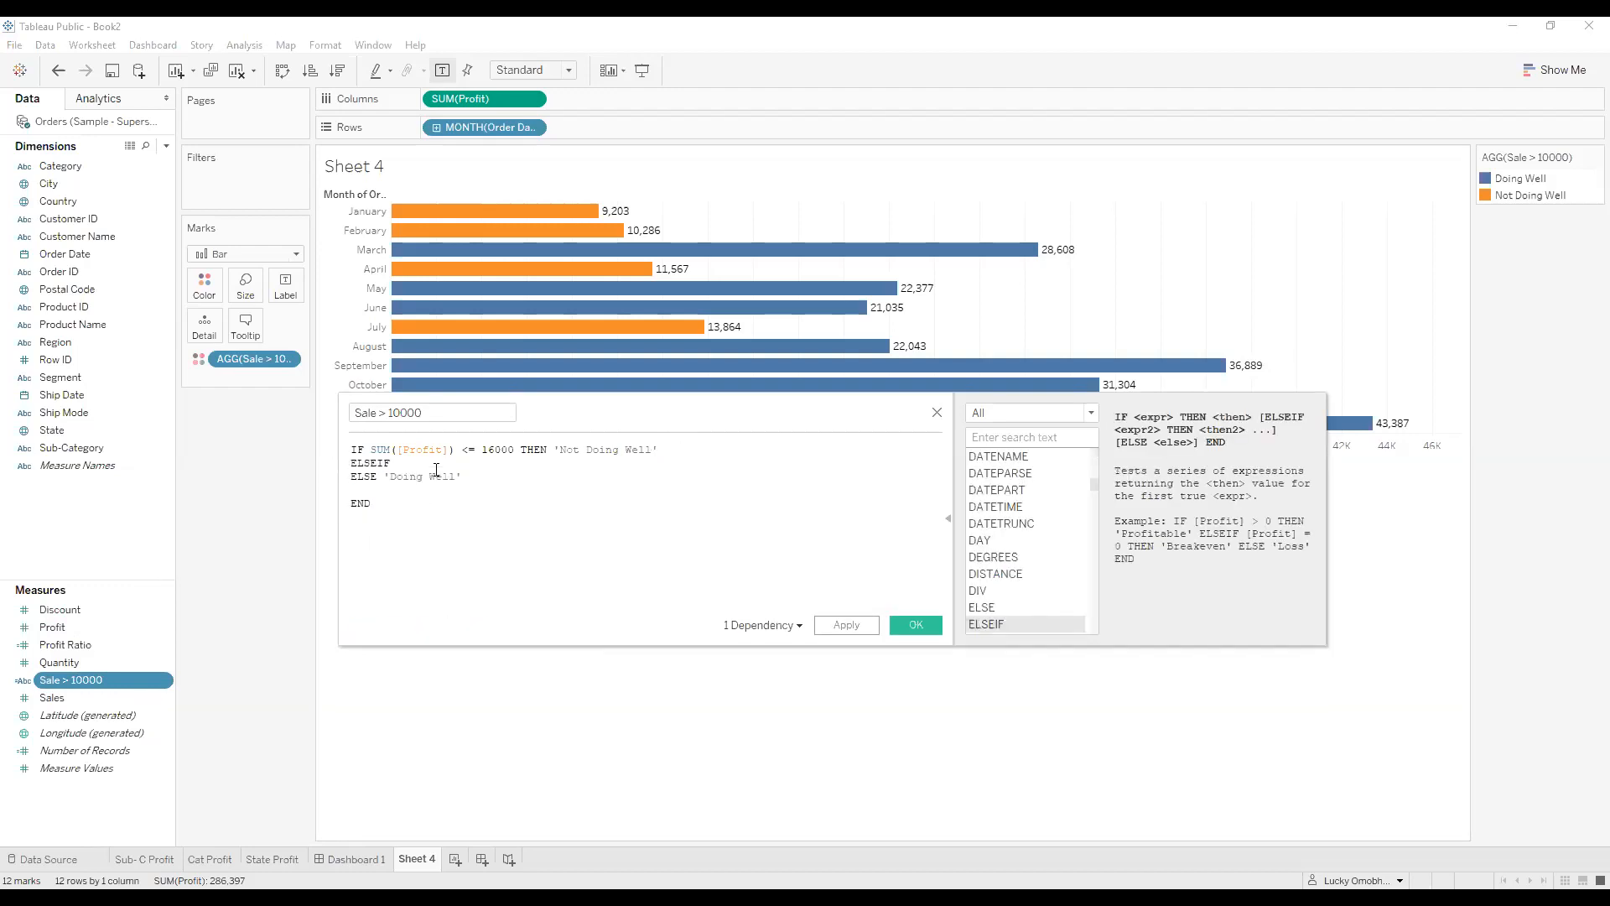
Complete the ELSEIF branch as SUM([Profit]) >= 20000 THEN ' Average' and apply the Sale > 10000 calculation.
{"action": "type", "text": "sum"}
{"action": "left_click", "coordinate": [435, 478]}
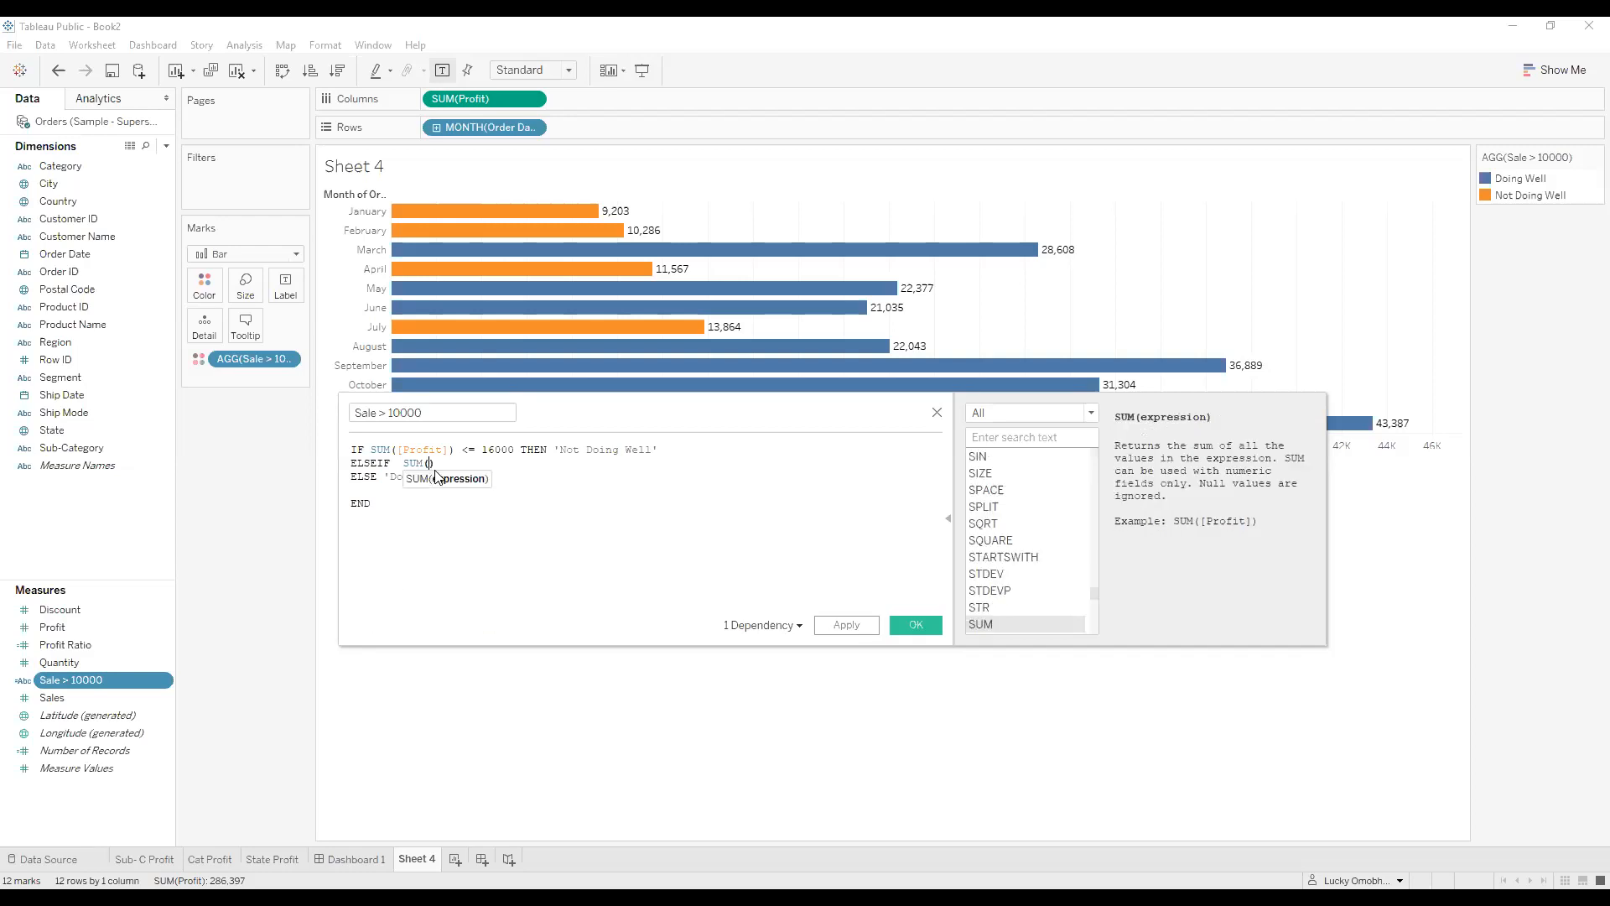
{"action": "type", "text": "pro"}
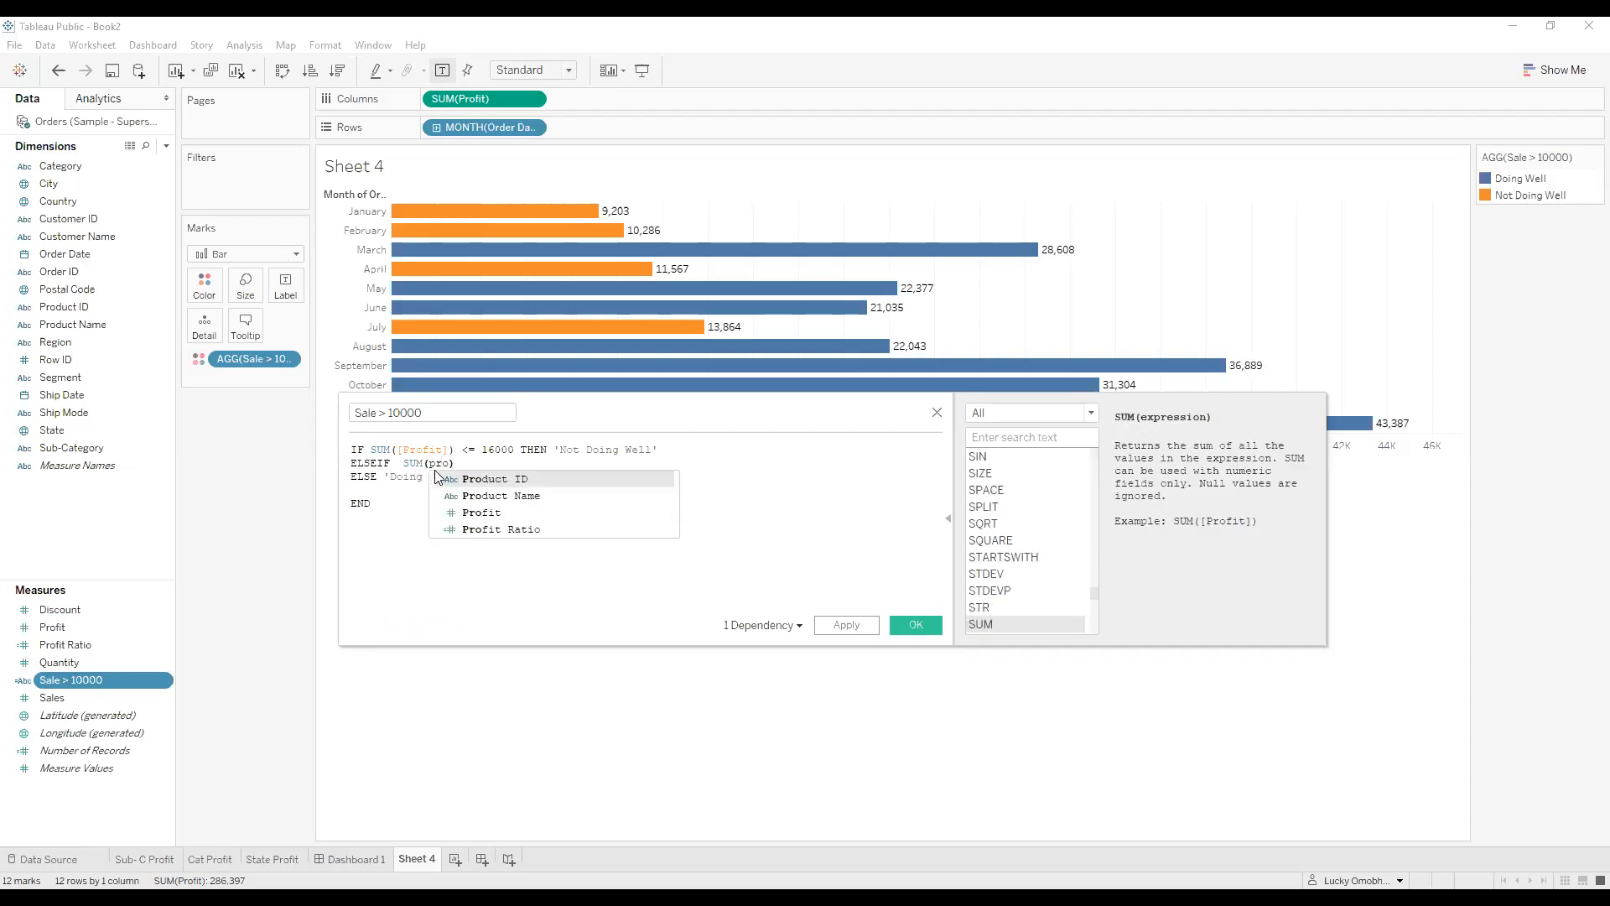
{"action": "left_click", "coordinate": [489, 512]}
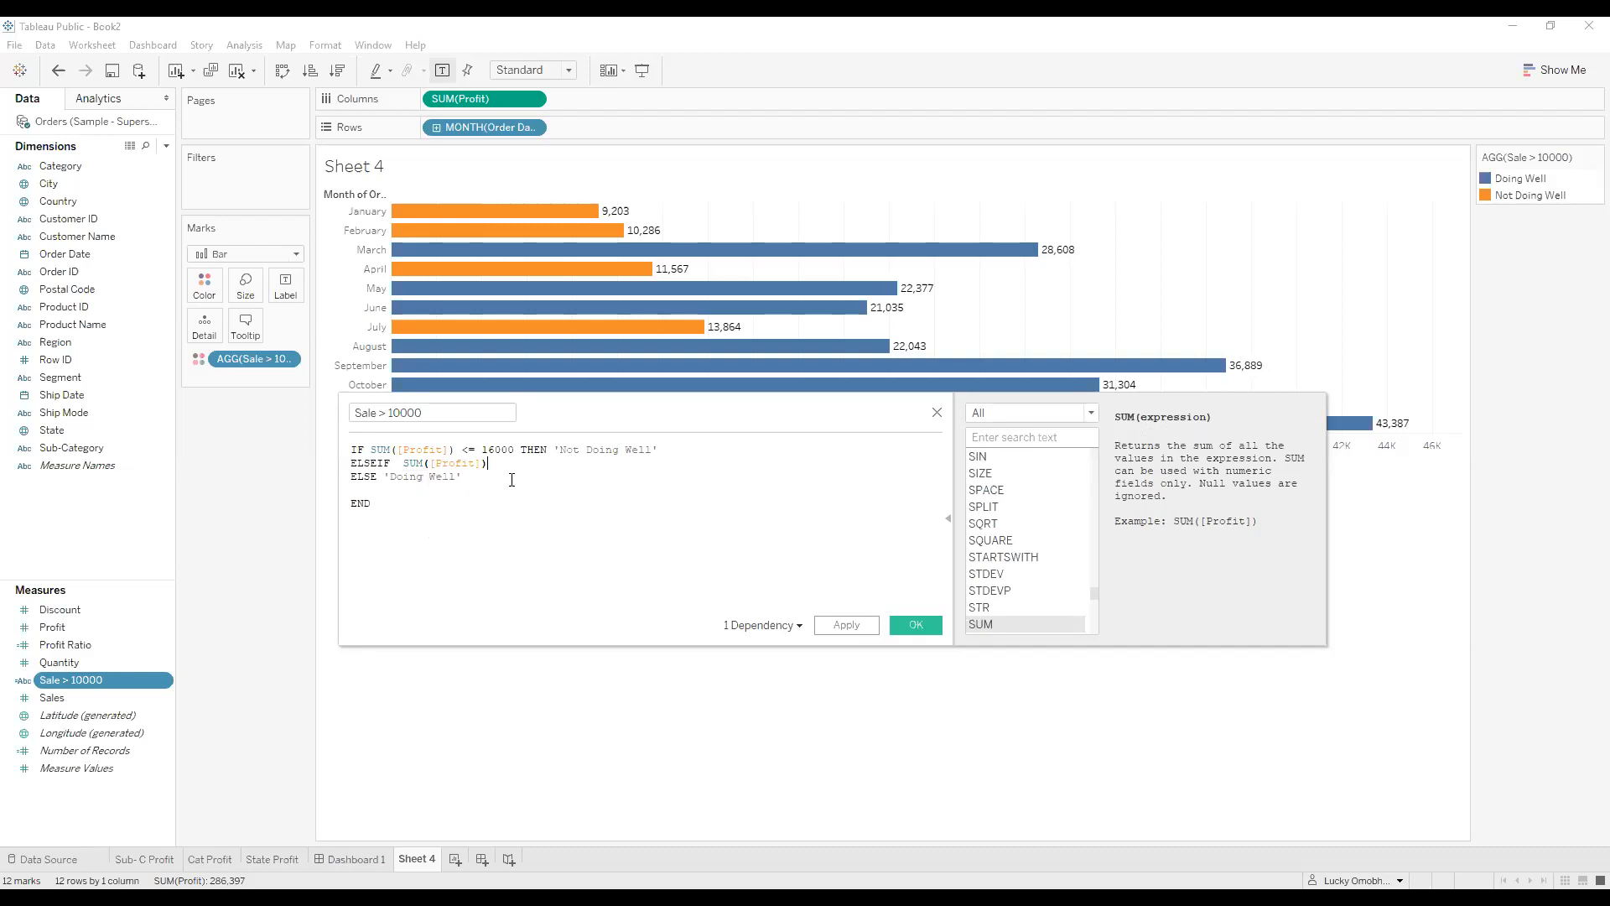
{"action": "type", "text": "="}
{"action": "key", "text": "BackSpace"}
{"action": "type", "text": ">= 20000 THEN "}
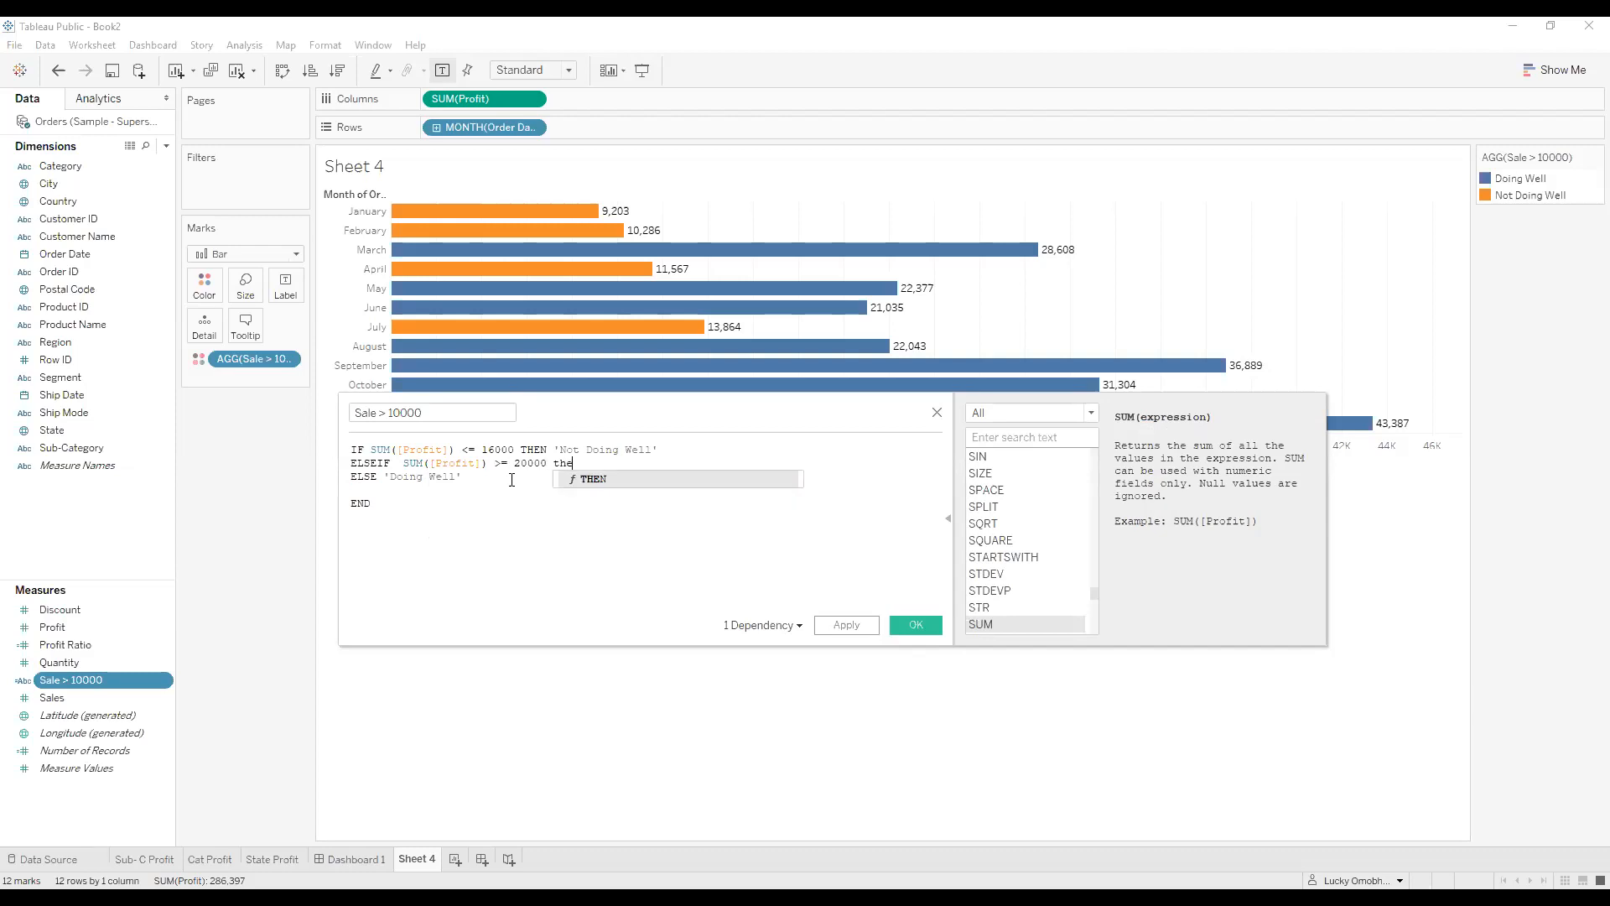
{"action": "type", "text": "'"}
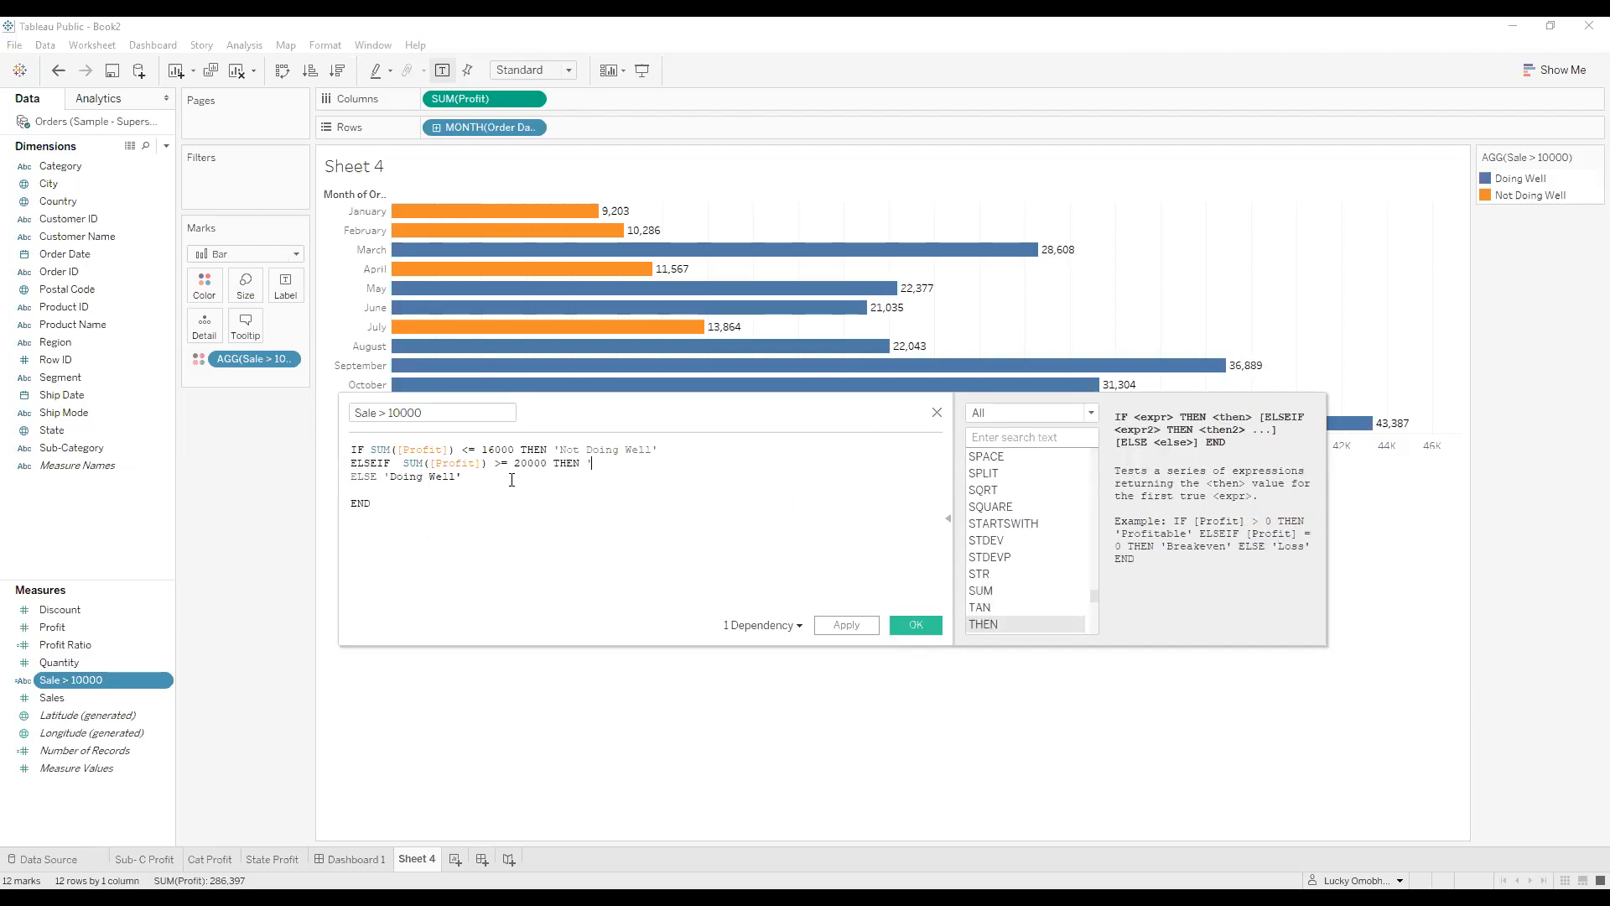
{"action": "type", "text": " Average'"}
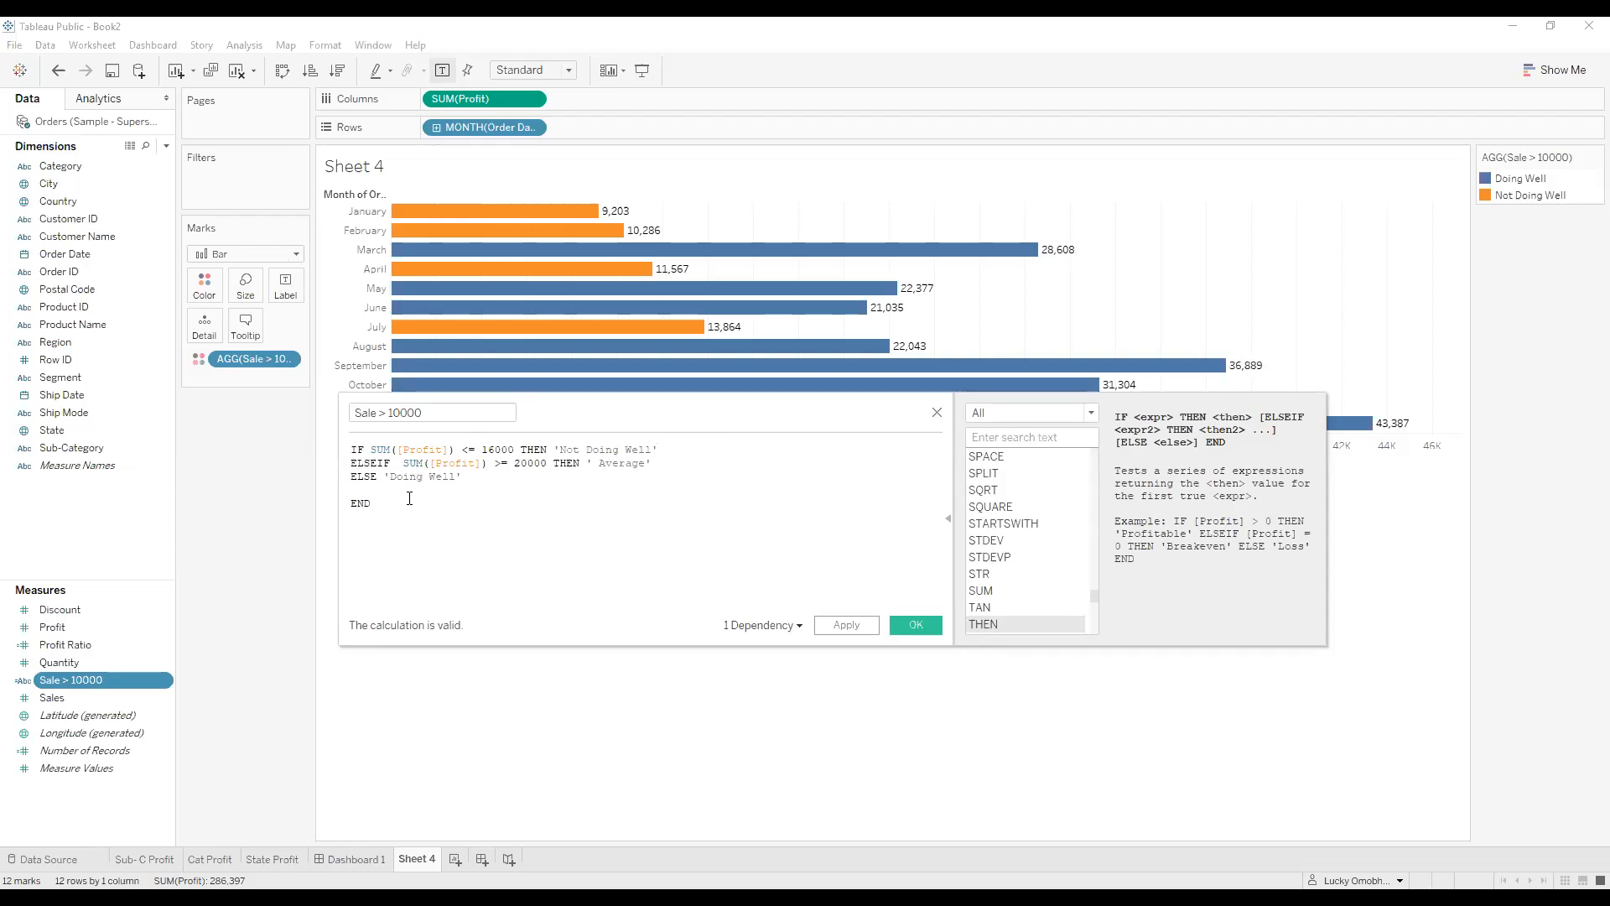
{"action": "left_click", "coordinate": [845, 625]}
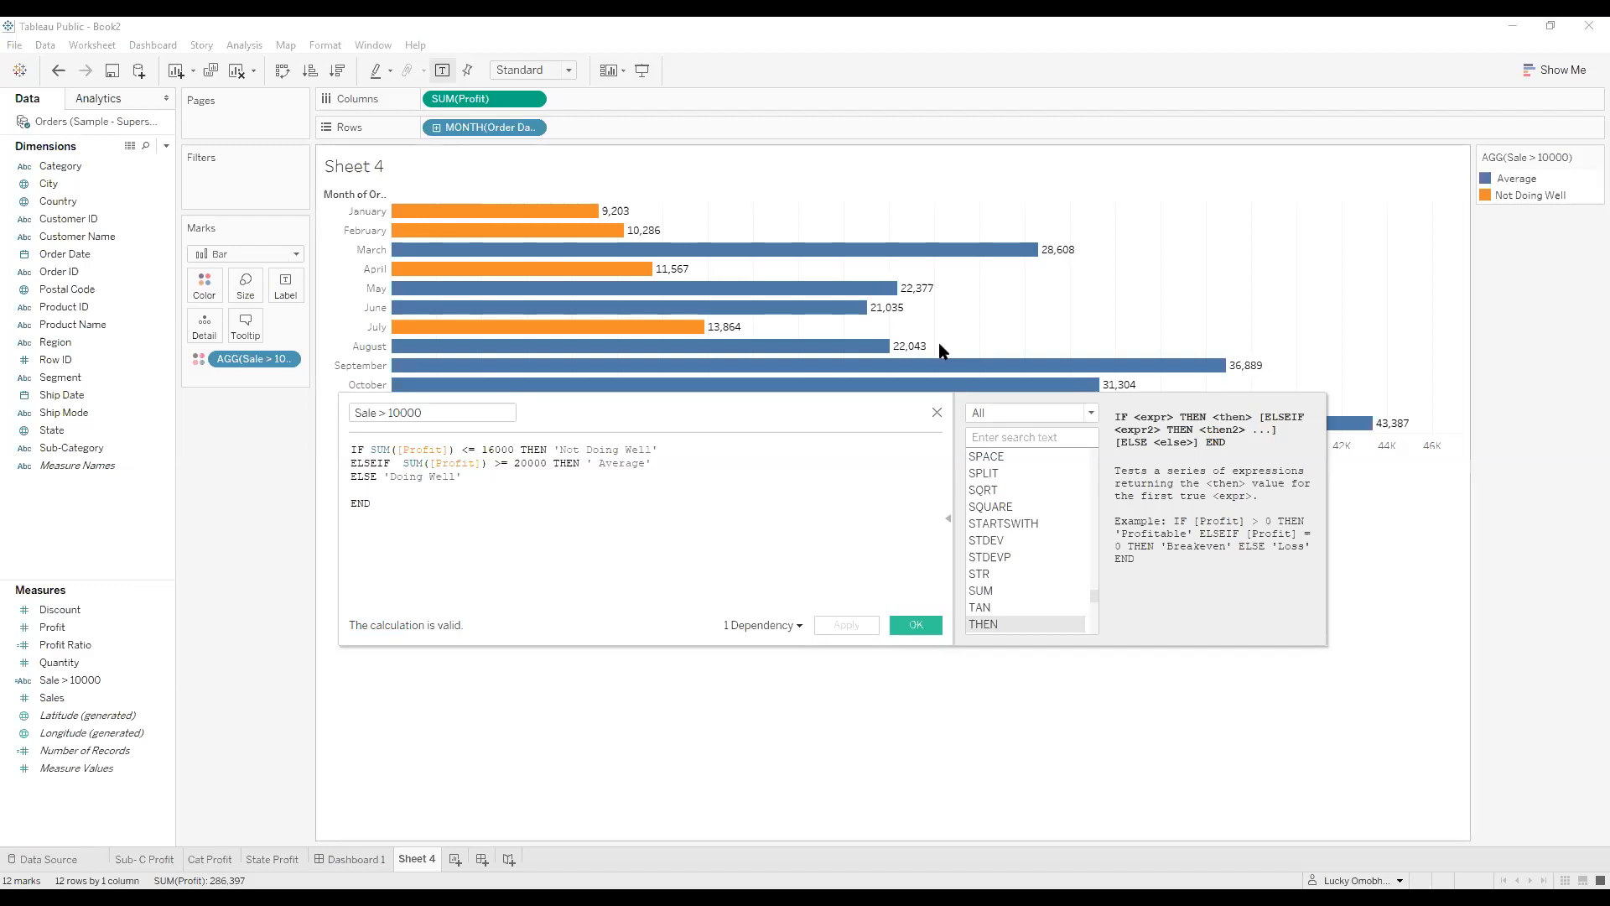
{"action": "mouse_move", "coordinate": [615, 214]}
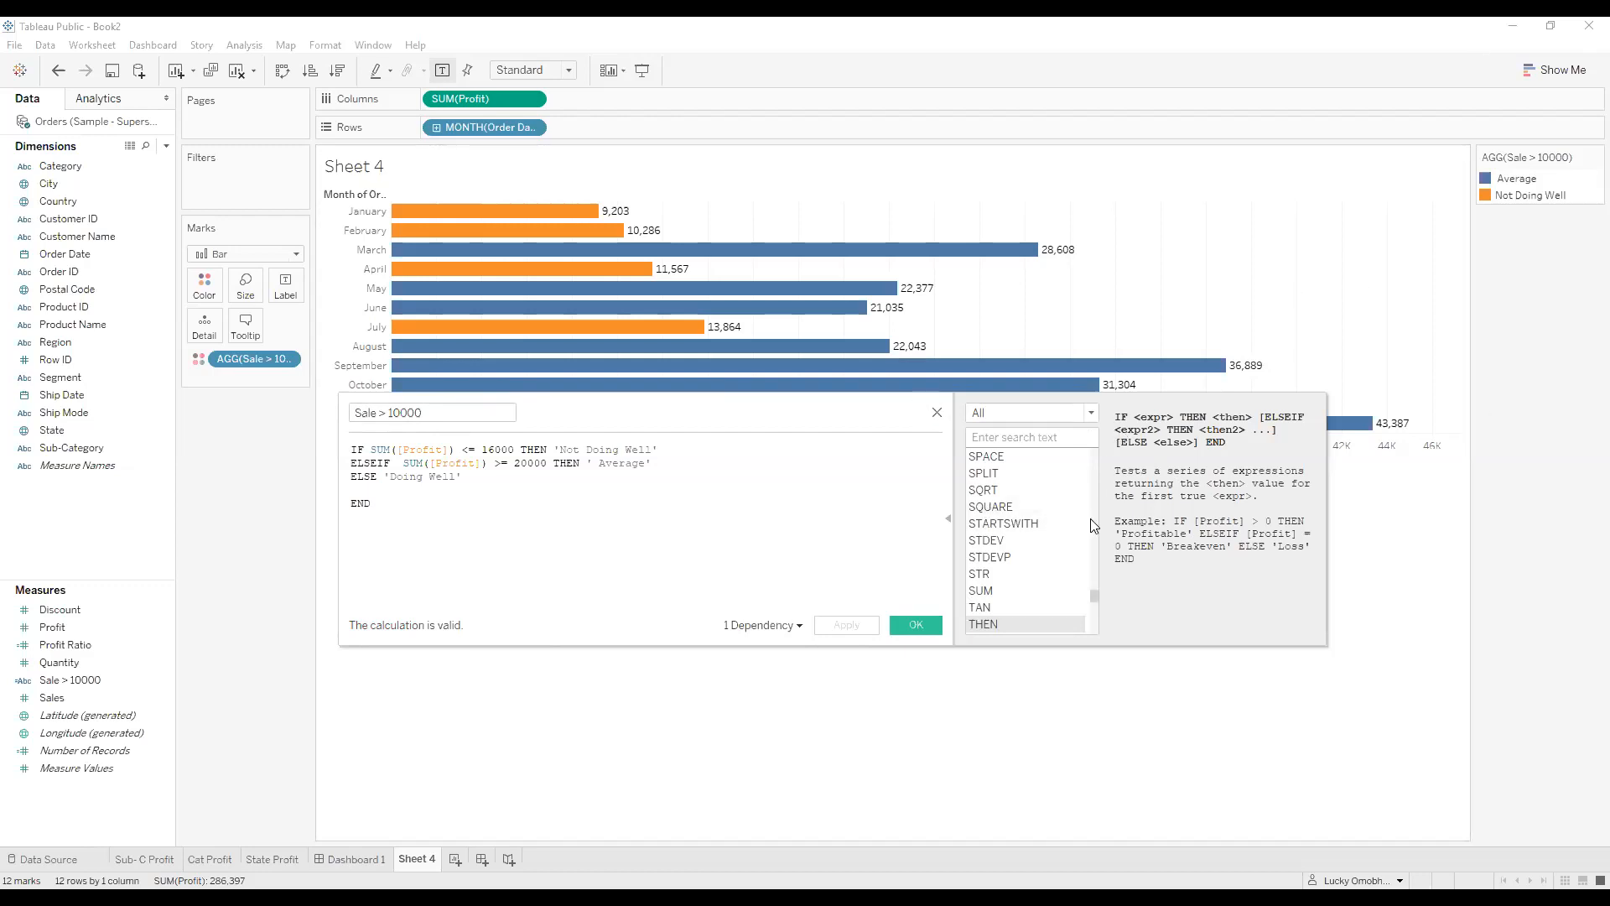
{"action": "left_click", "coordinate": [1090, 412]}
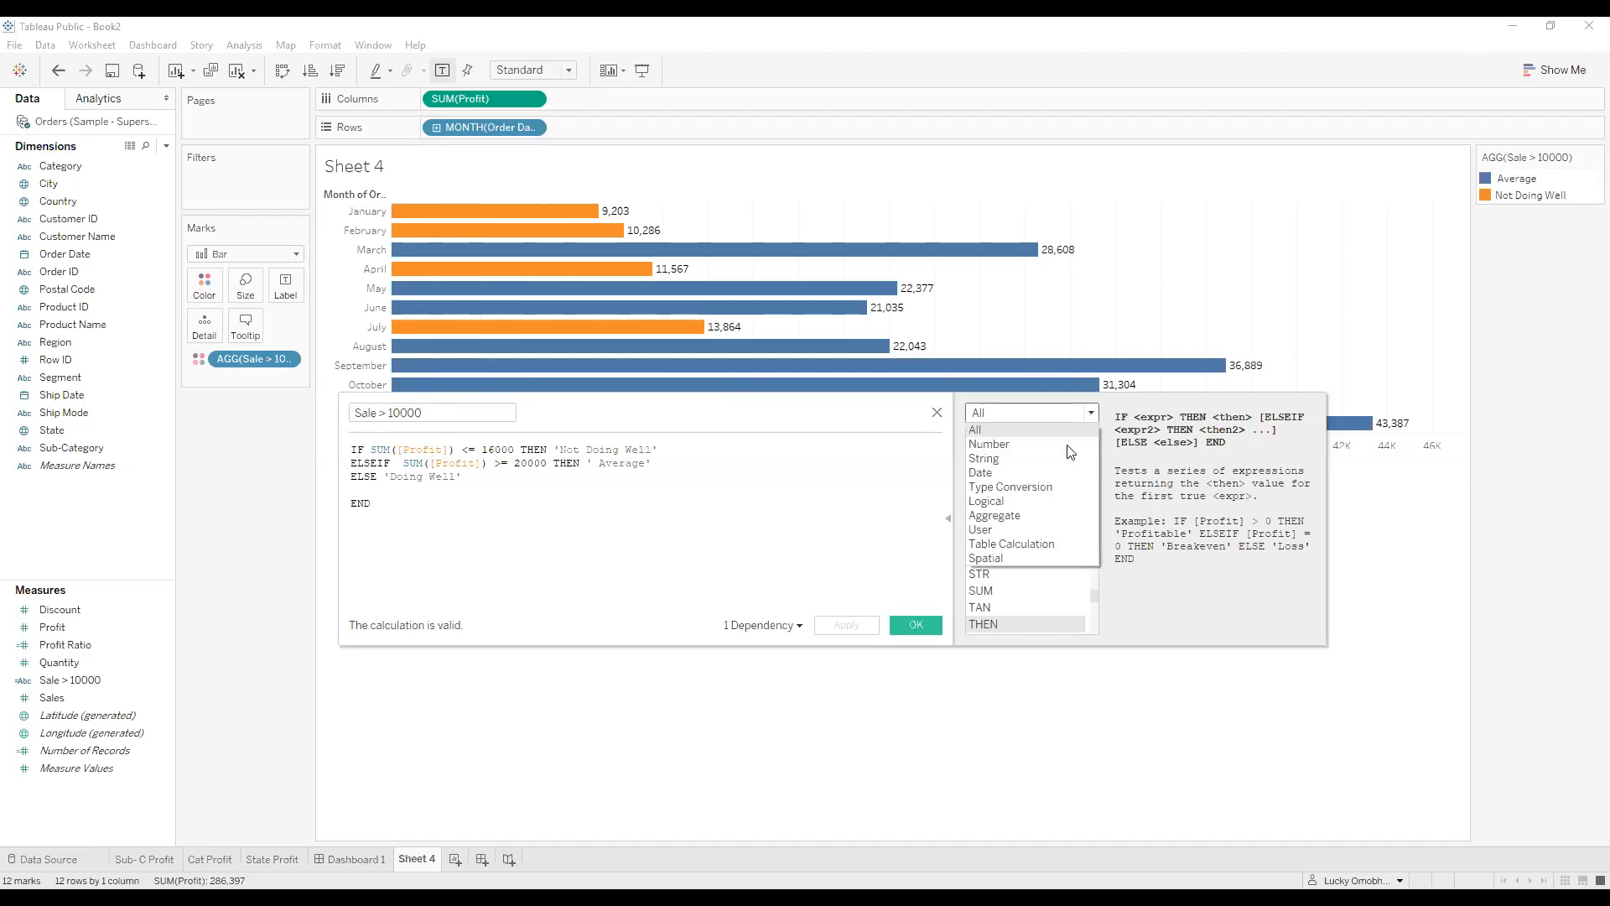
{"action": "left_click", "coordinate": [1028, 520]}
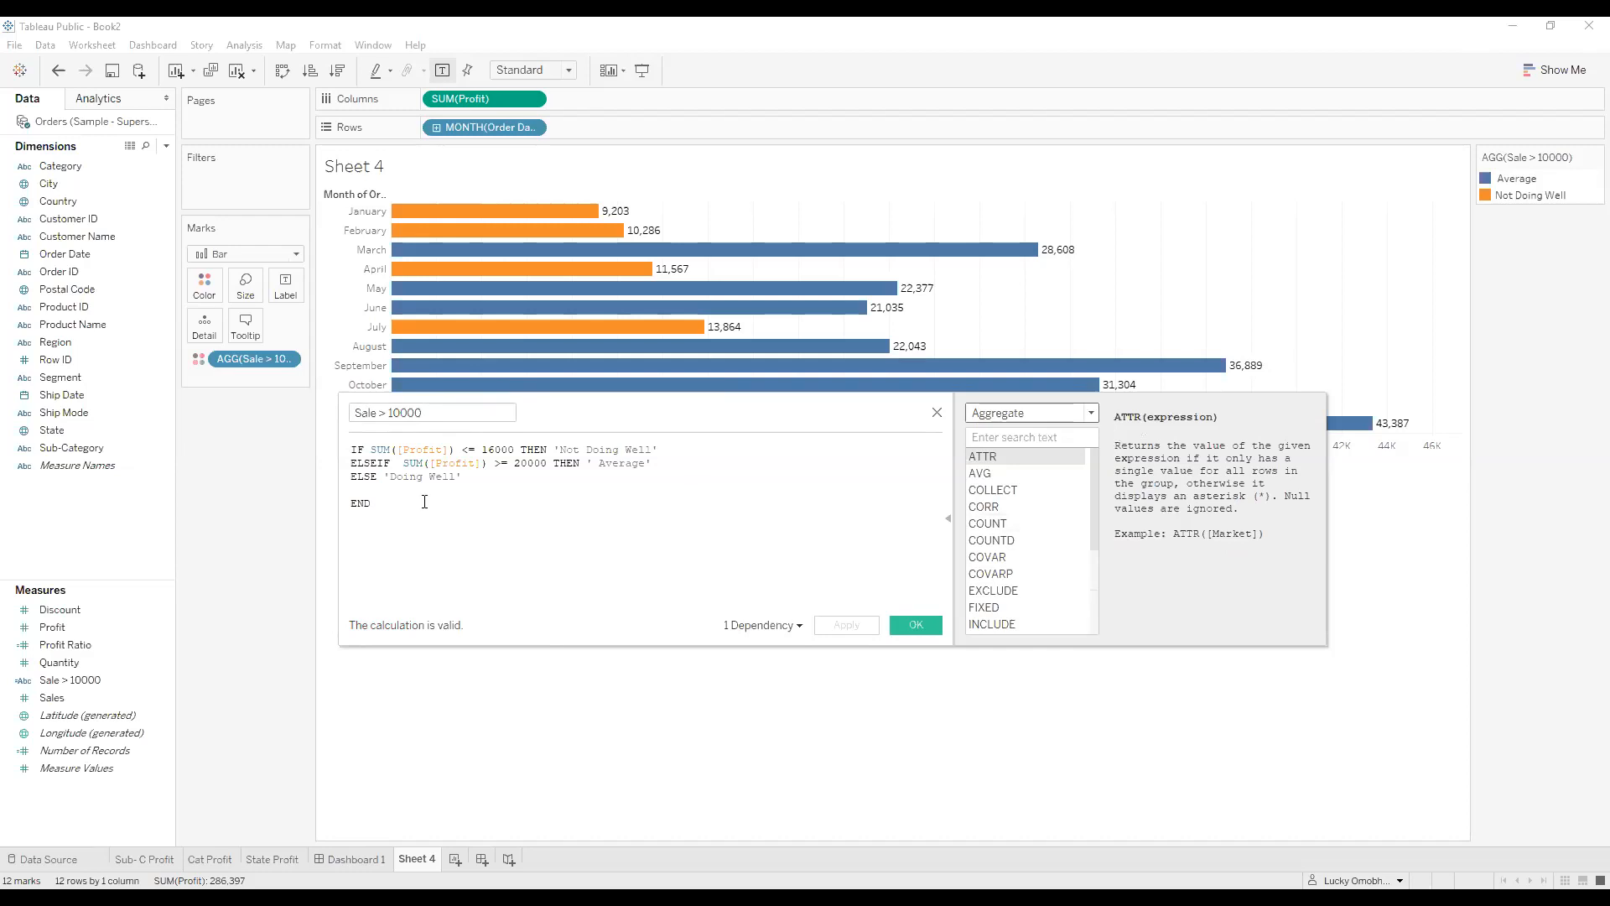
{"action": "key", "text": "ctrl+a"}
{"action": "key", "text": "BackSpace"}
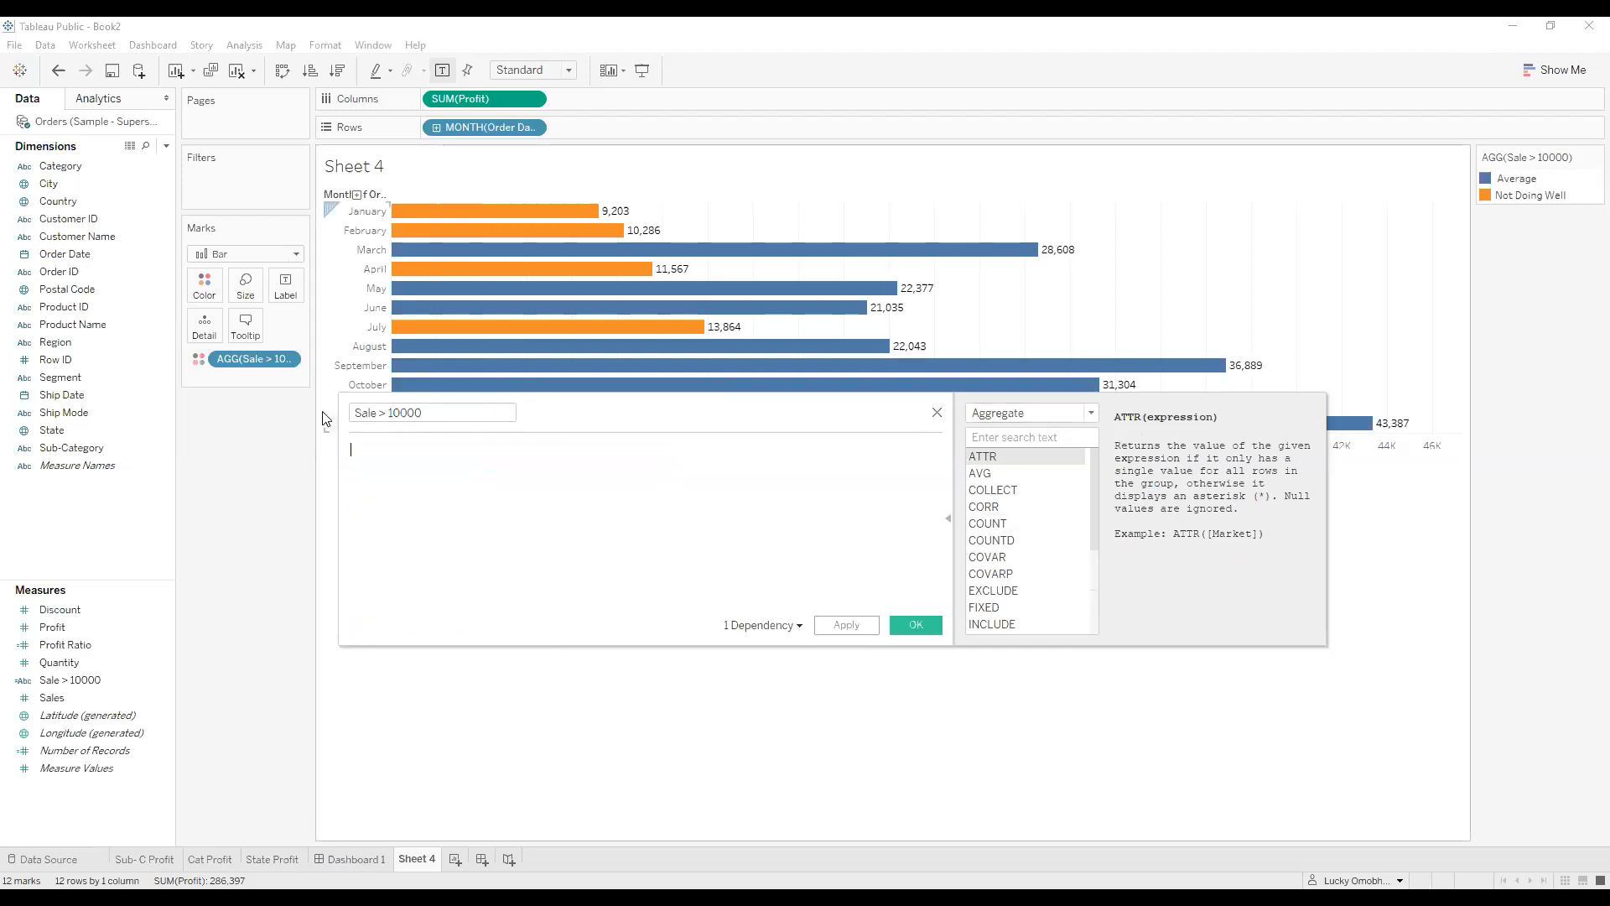
{"action": "left_click", "coordinate": [984, 473]}
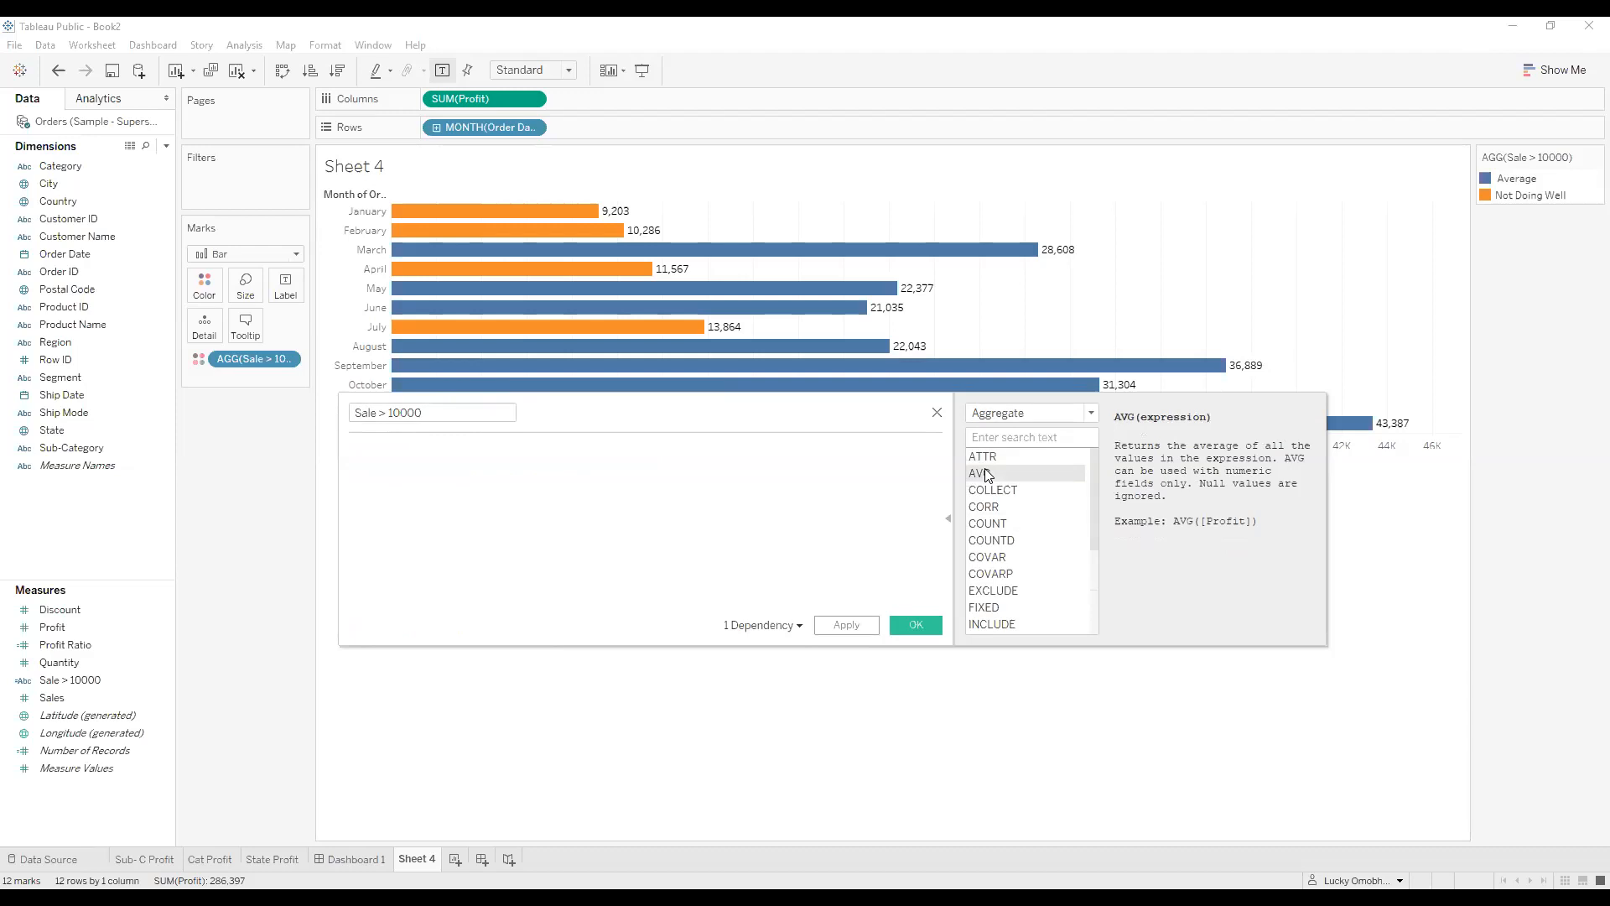
{"action": "left_click_drag", "start_coordinate": [613, 418], "coordinate": [608, 511]}
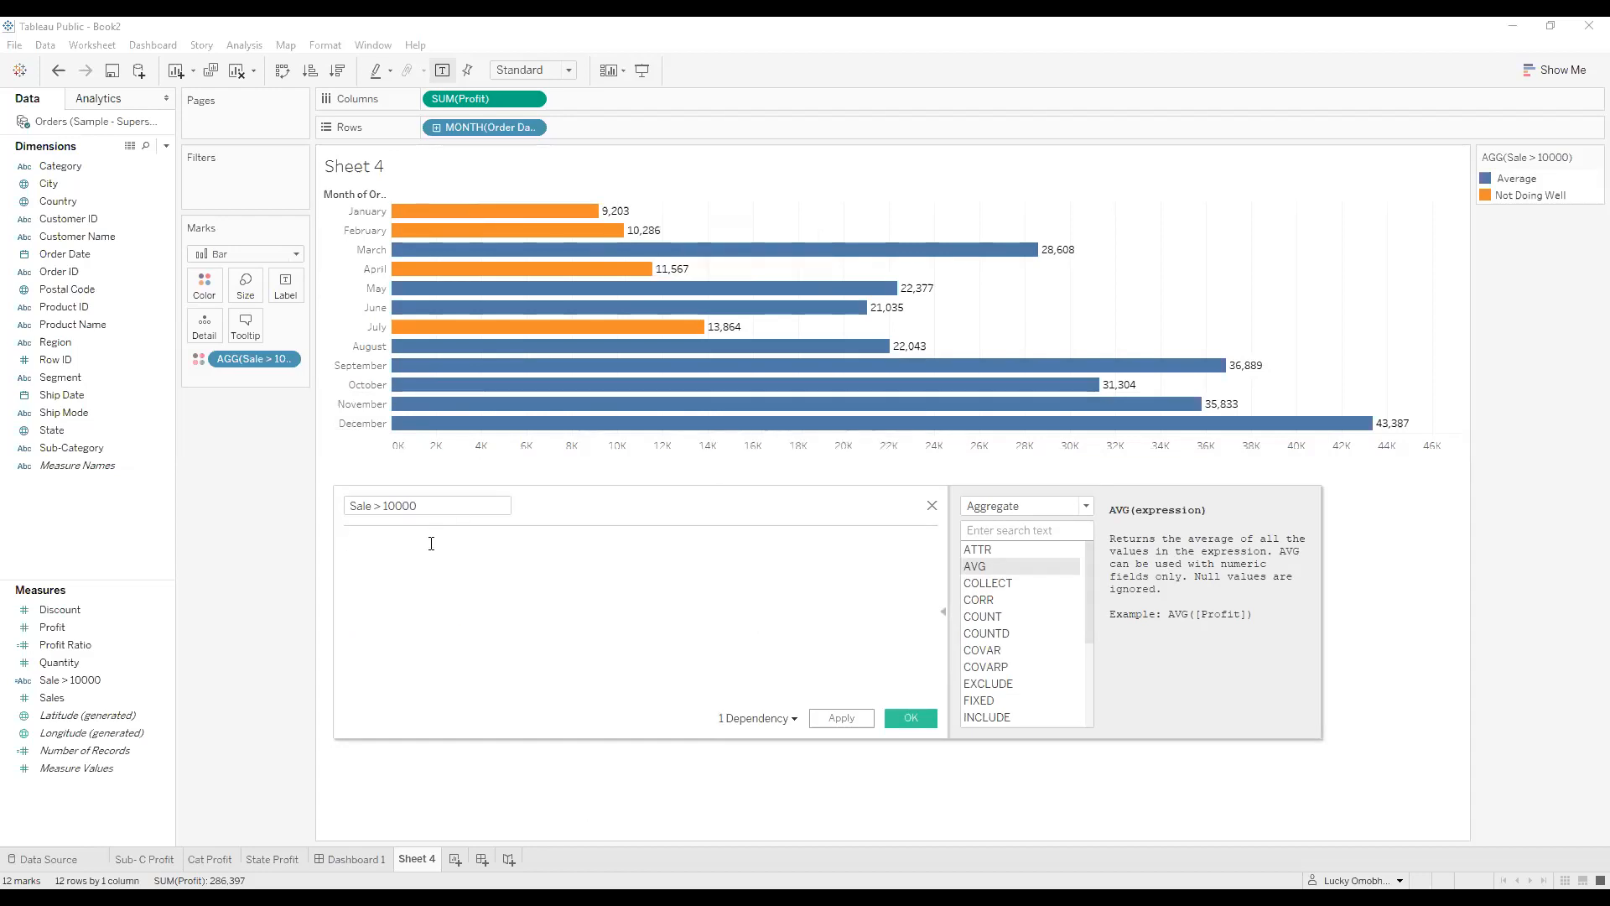
{"action": "type", "text": "avg"}
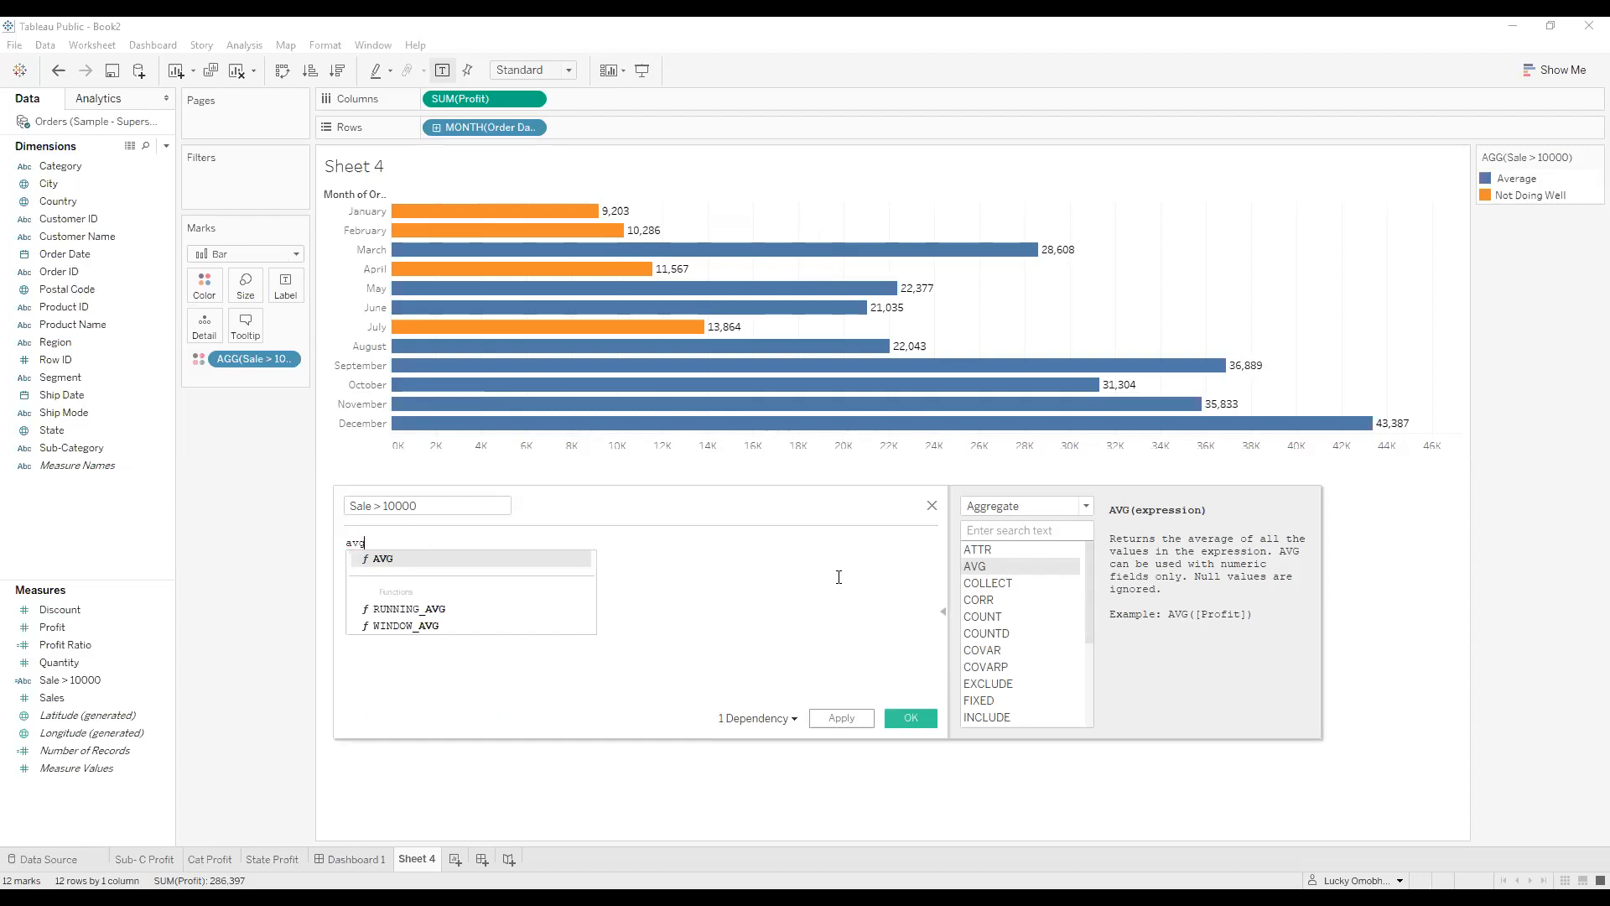
{"action": "key", "text": "Return"}
{"action": "type", "text": "pro"}
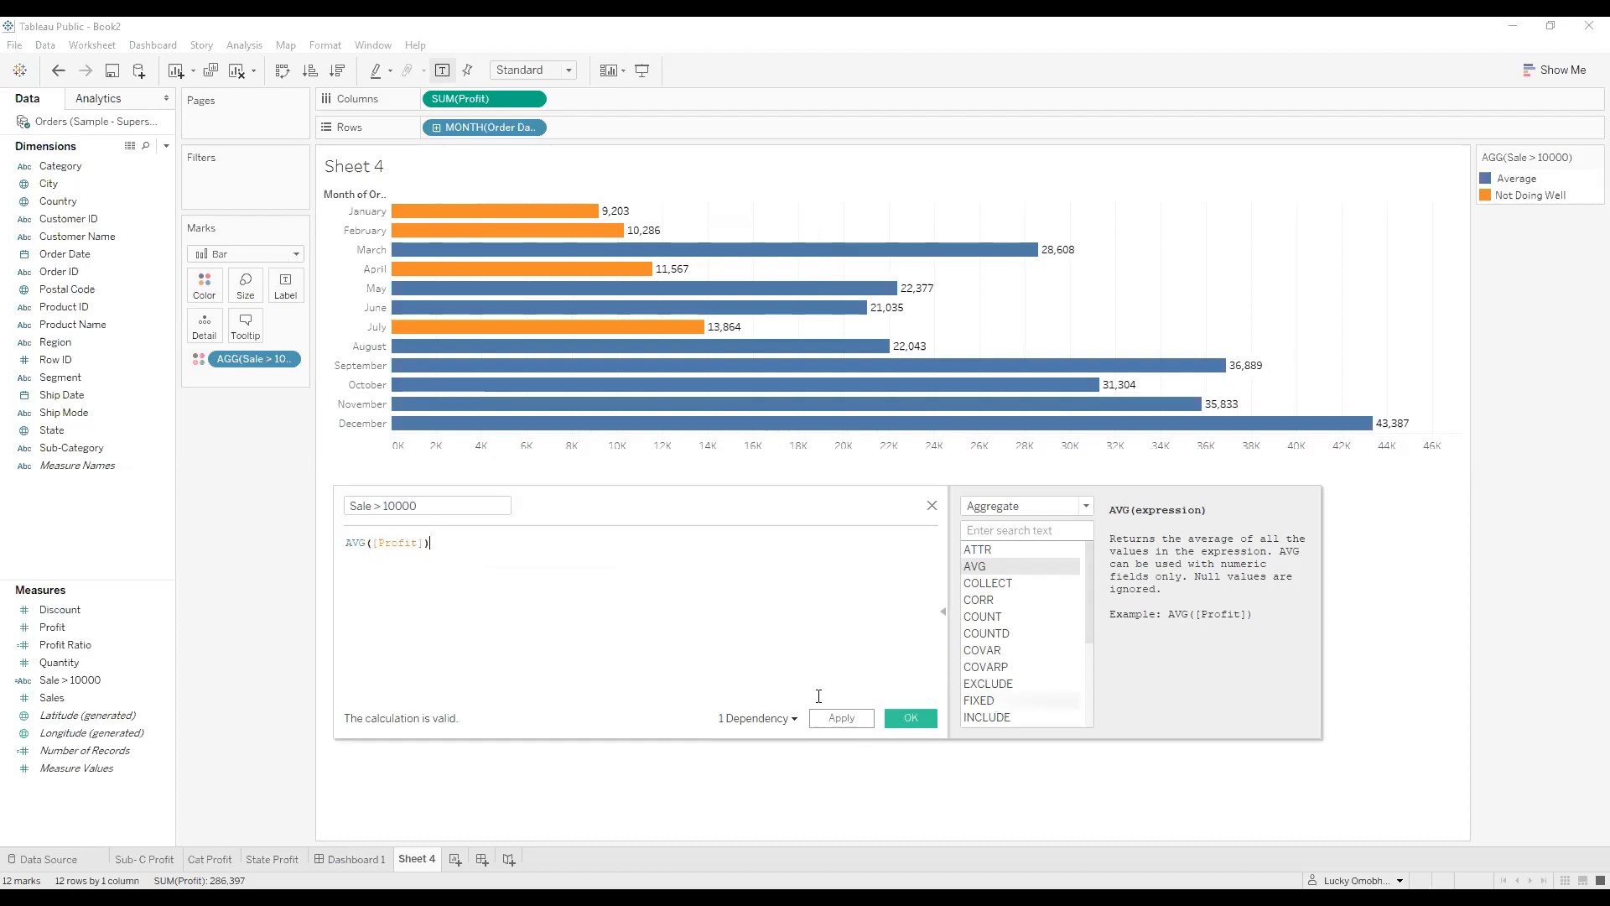
{"action": "left_click", "coordinate": [930, 506]}
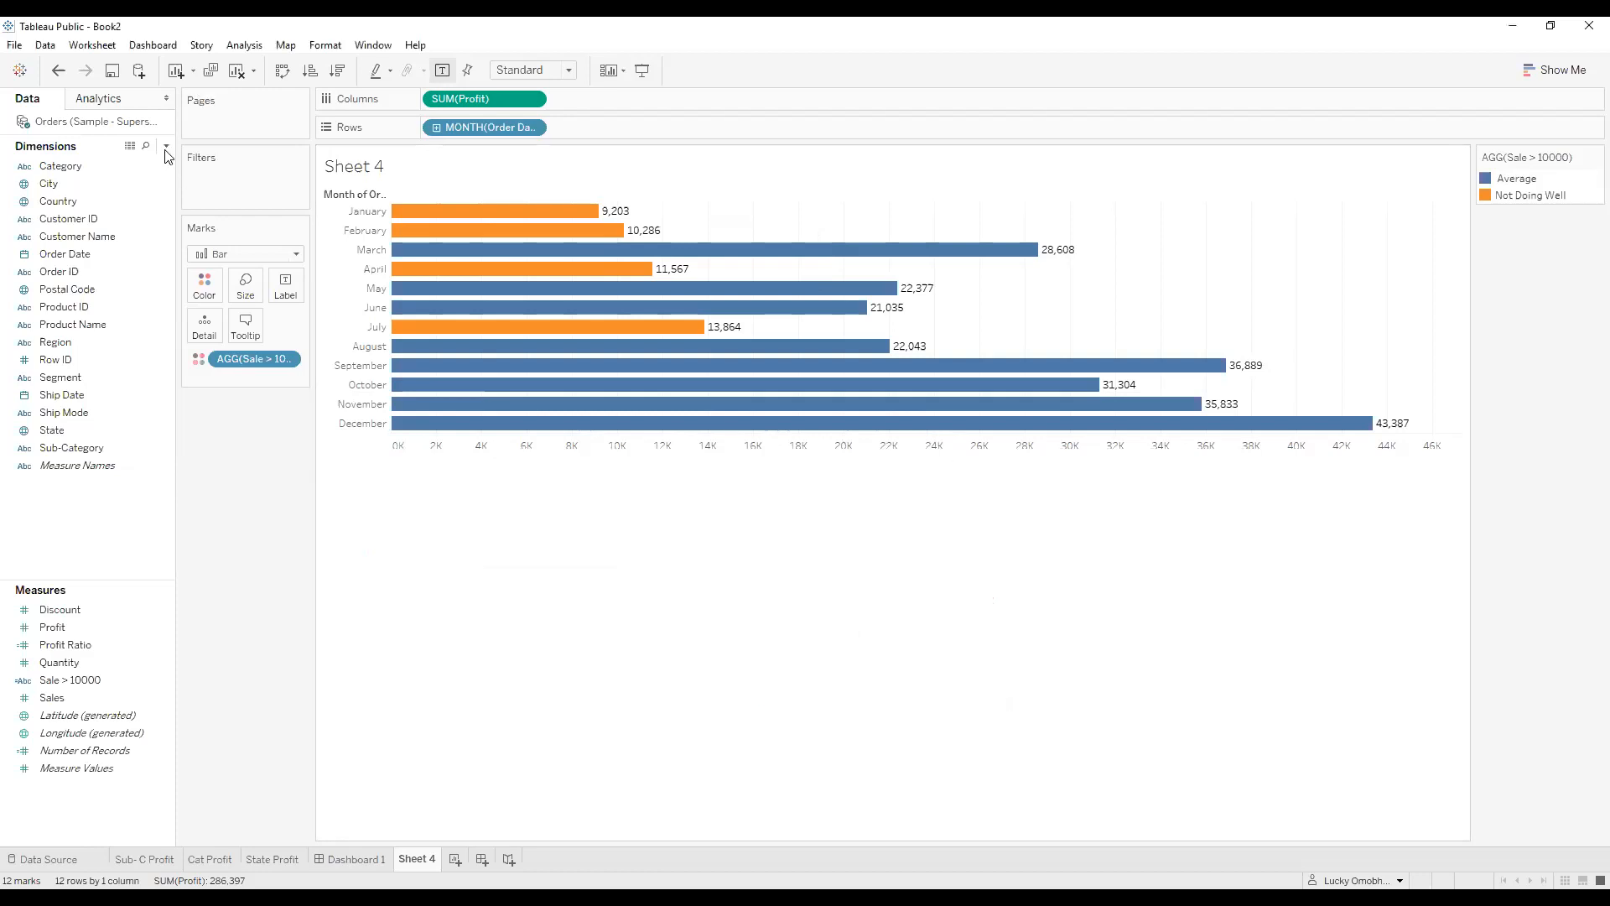
Create a new calculated field named Avg Pro.
{"action": "left_click", "coordinate": [166, 146]}
{"action": "left_click", "coordinate": [111, 164]}
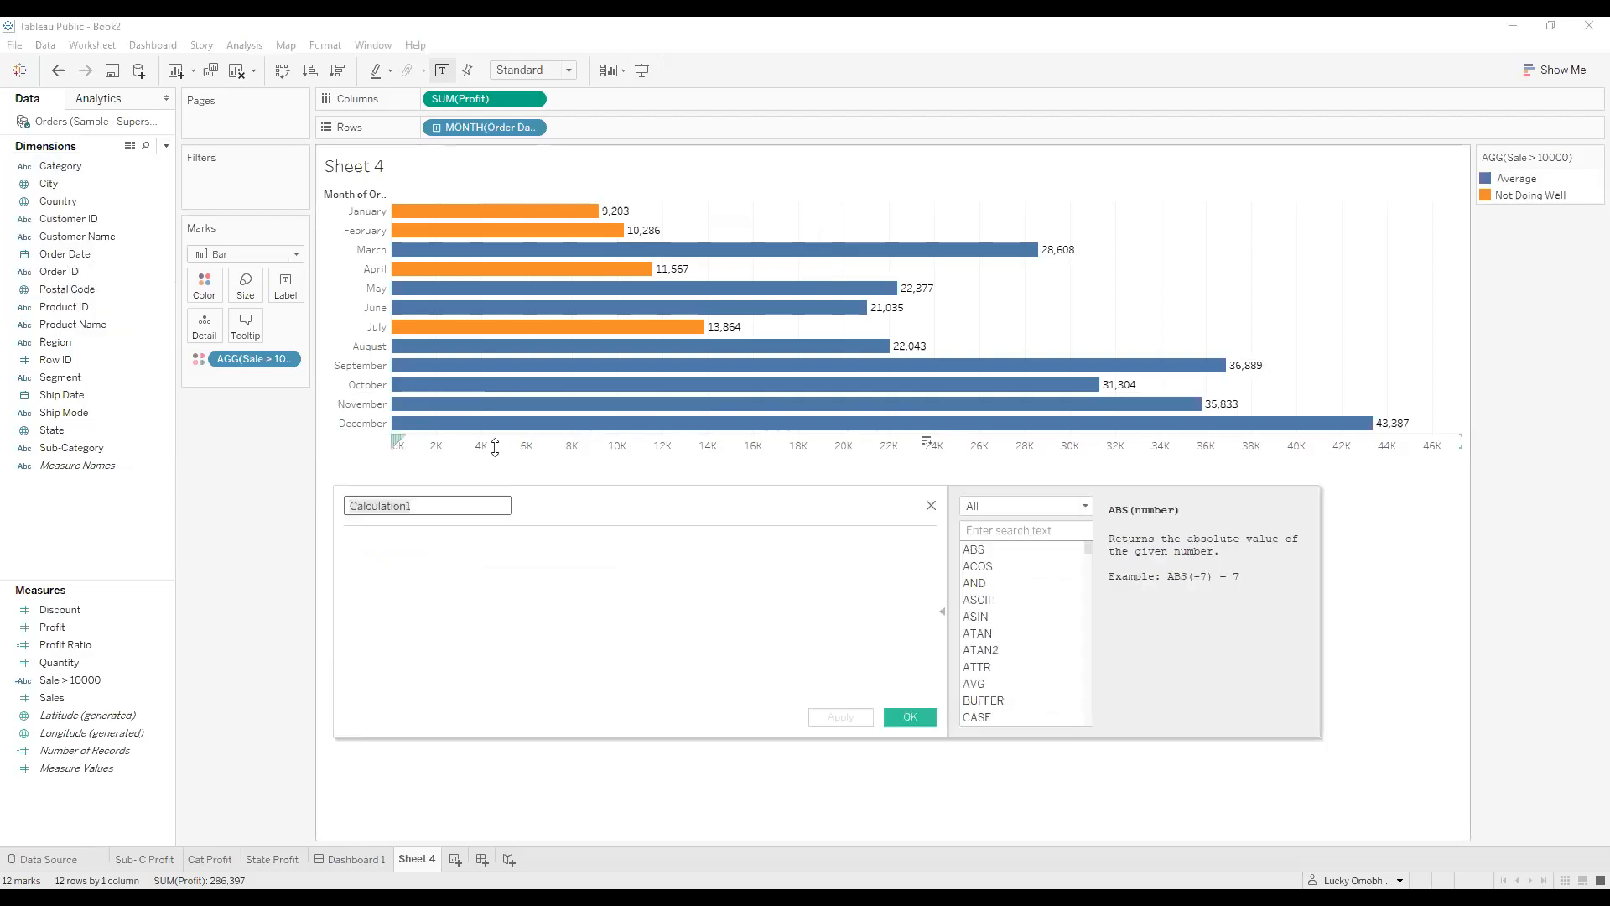
{"action": "type", "text": "Avg"}
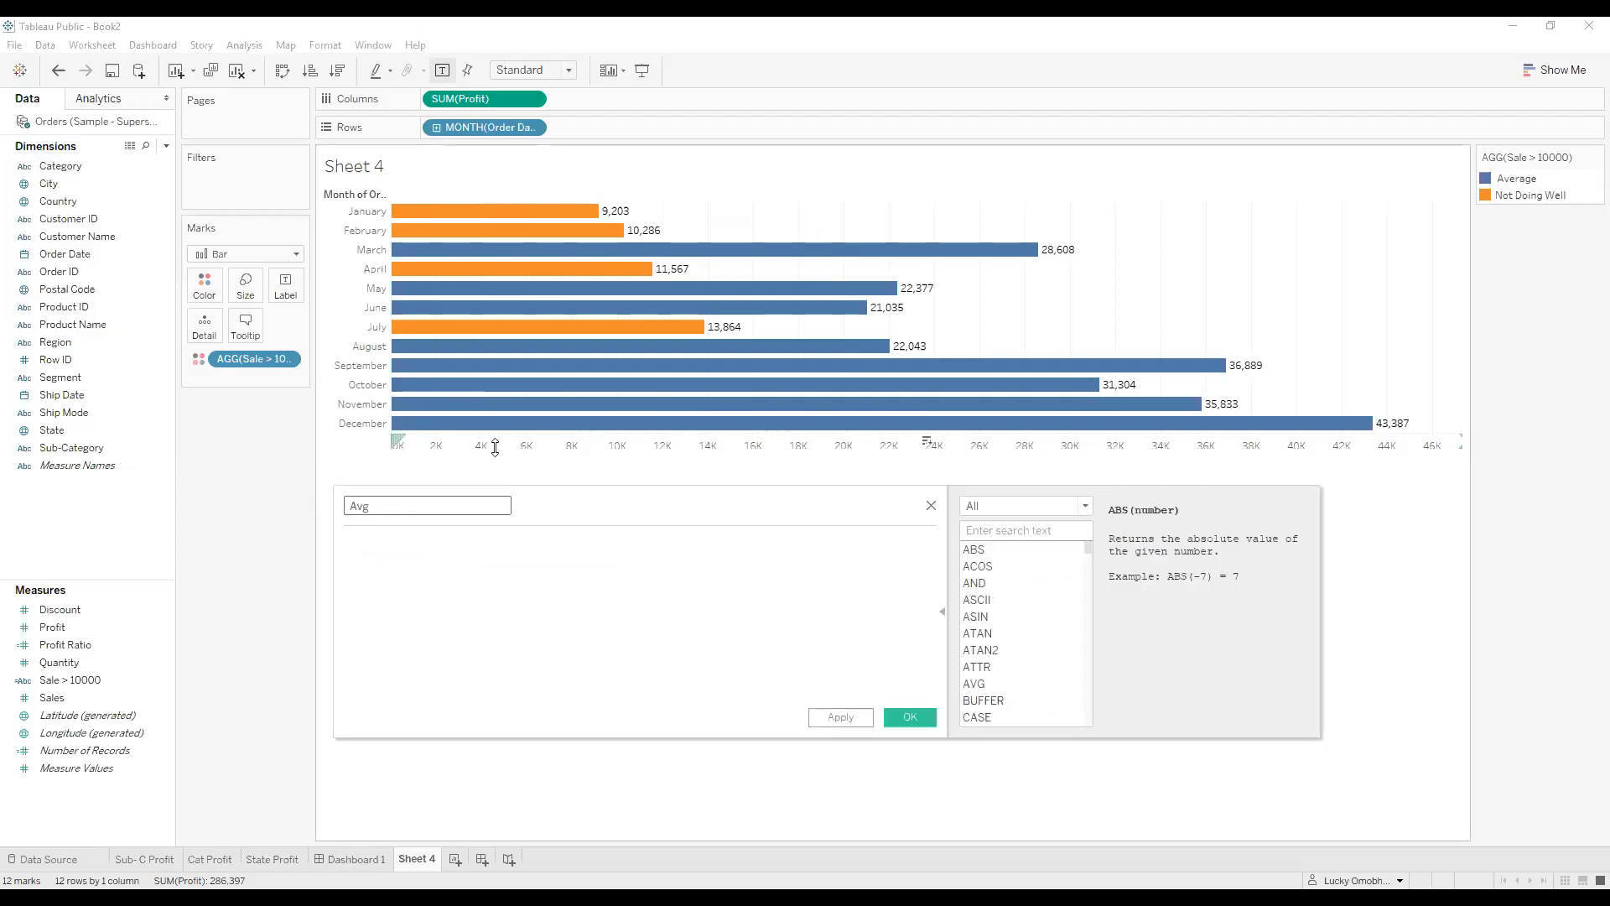
{"action": "type", "text": " Pro"}
Look up AVG among the Aggregate functions, define Avg Pro as AVG([Profit]), and save the field.
{"action": "left_click", "coordinate": [377, 548]}
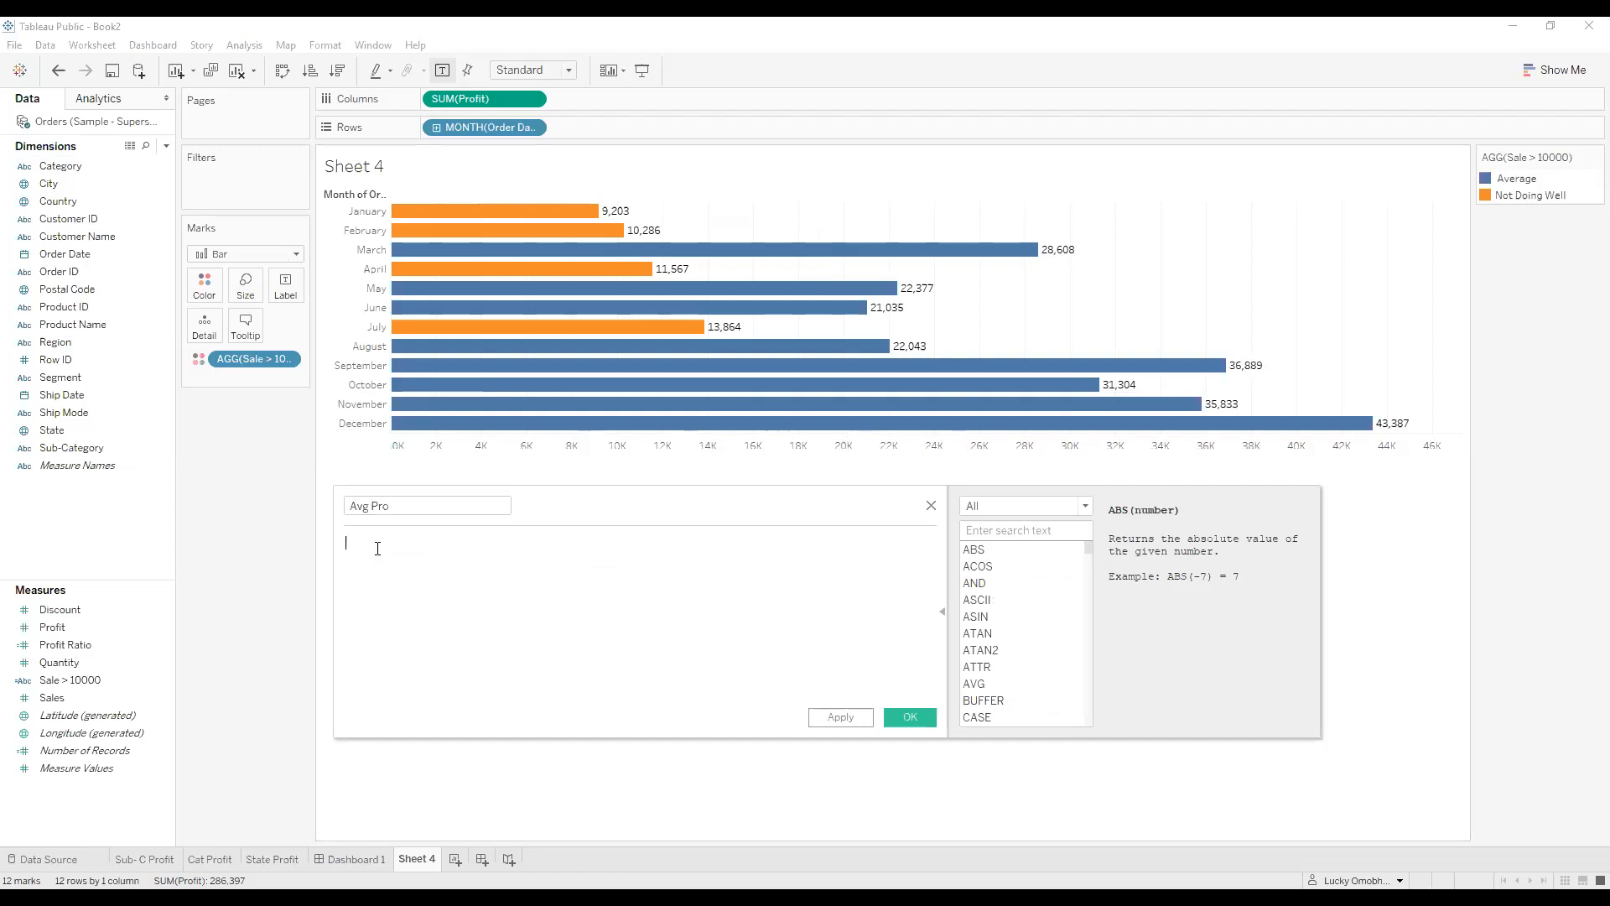
{"action": "left_click", "coordinate": [1076, 509]}
{"action": "left_click", "coordinate": [994, 608]}
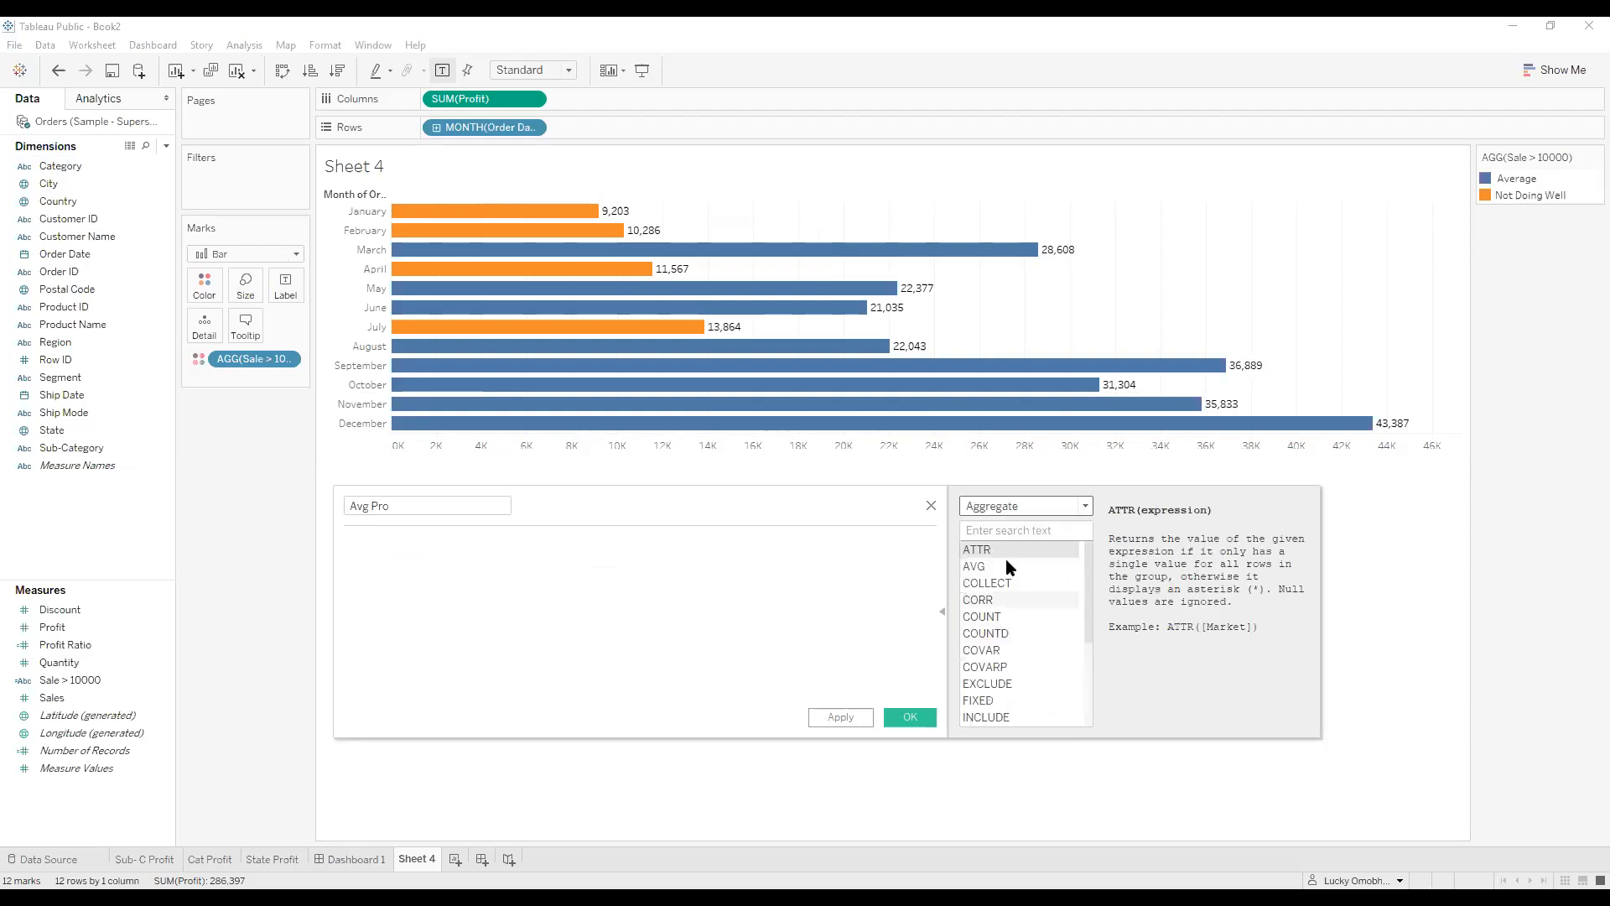
{"action": "left_click", "coordinate": [1005, 565]}
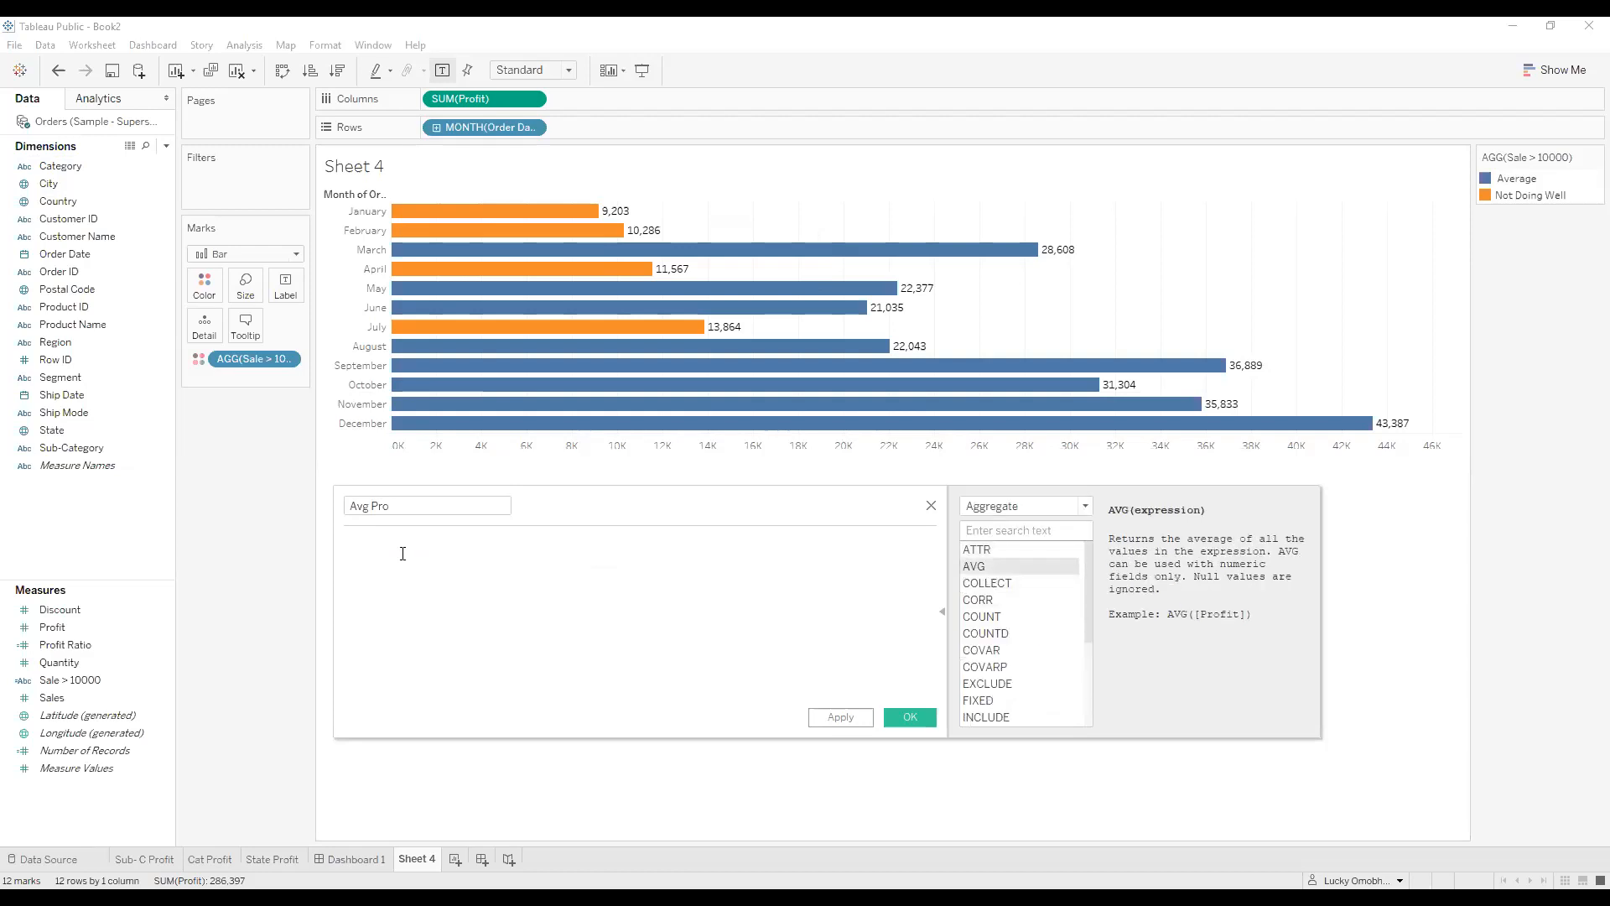
{"action": "type", "text": "AVG"}
{"action": "key", "text": "Return"}
{"action": "type", "text": "profi"}
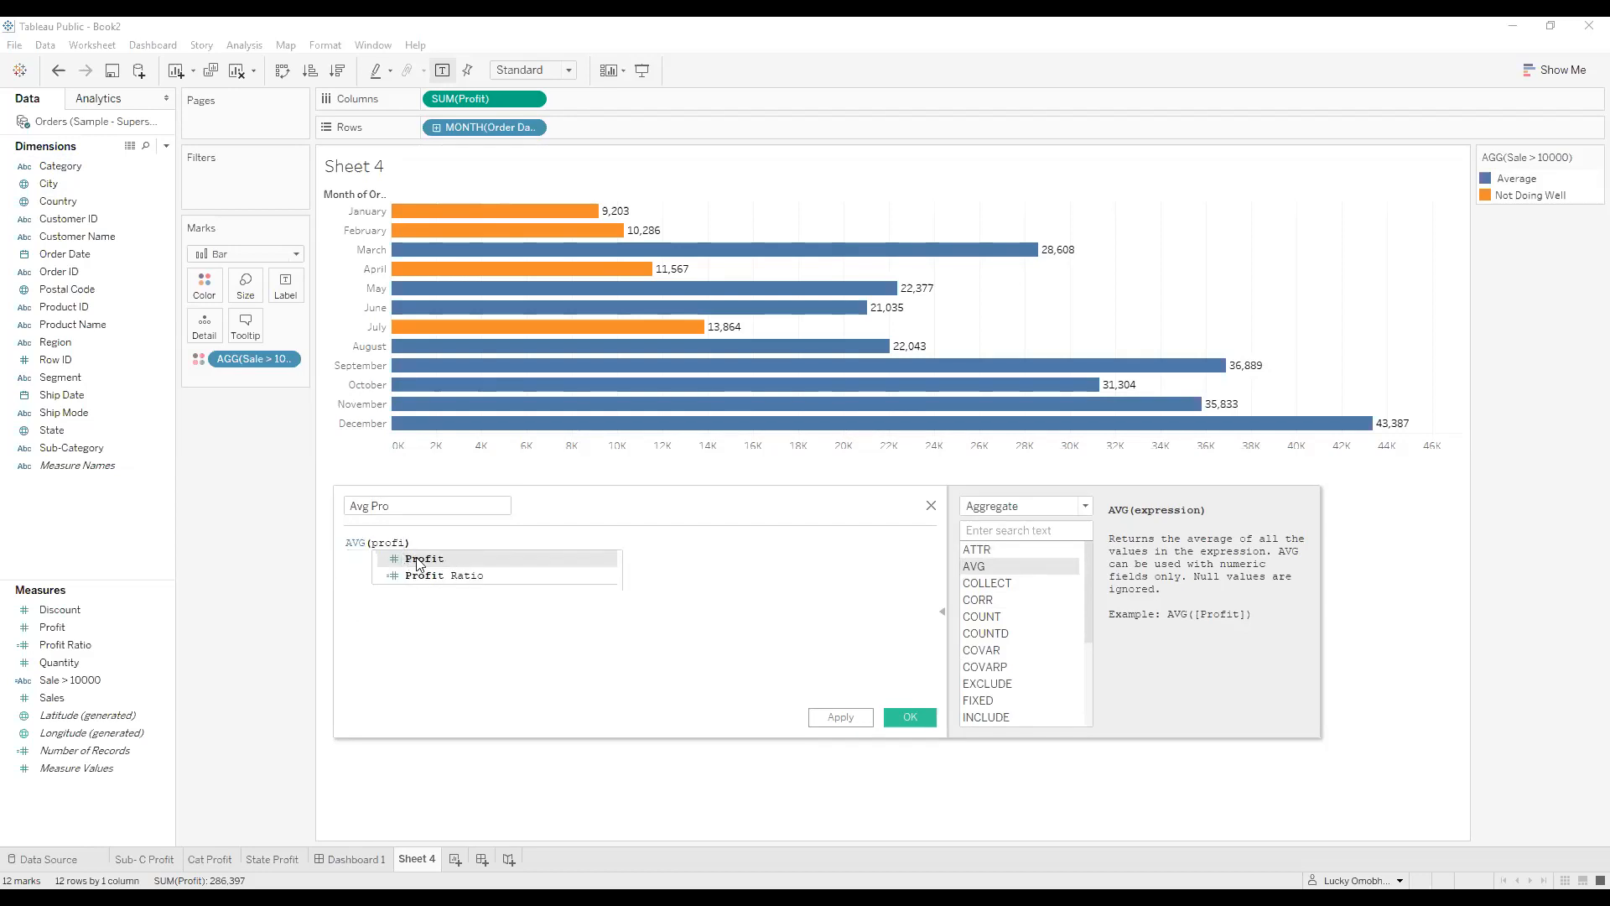
{"action": "left_click", "coordinate": [419, 559]}
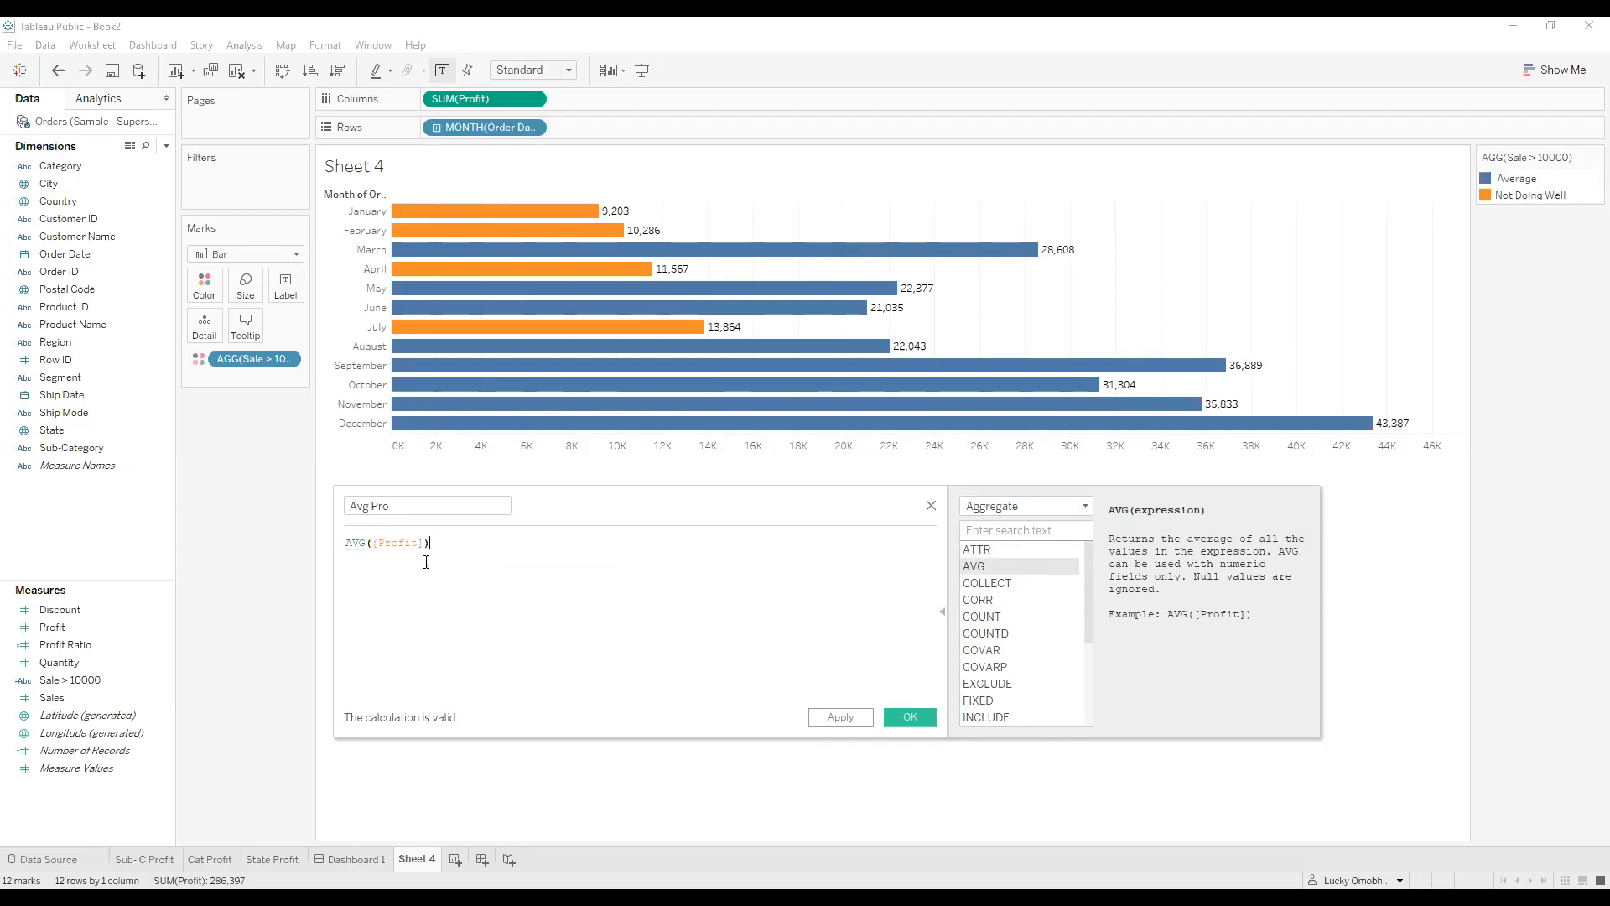
{"action": "left_click", "coordinate": [913, 718]}
Add Avg Pro to the bars' tooltip and change the Profit measure in Columns from Sum to Average for comparison.
{"action": "left_click_drag", "start_coordinate": [63, 613], "coordinate": [228, 335]}
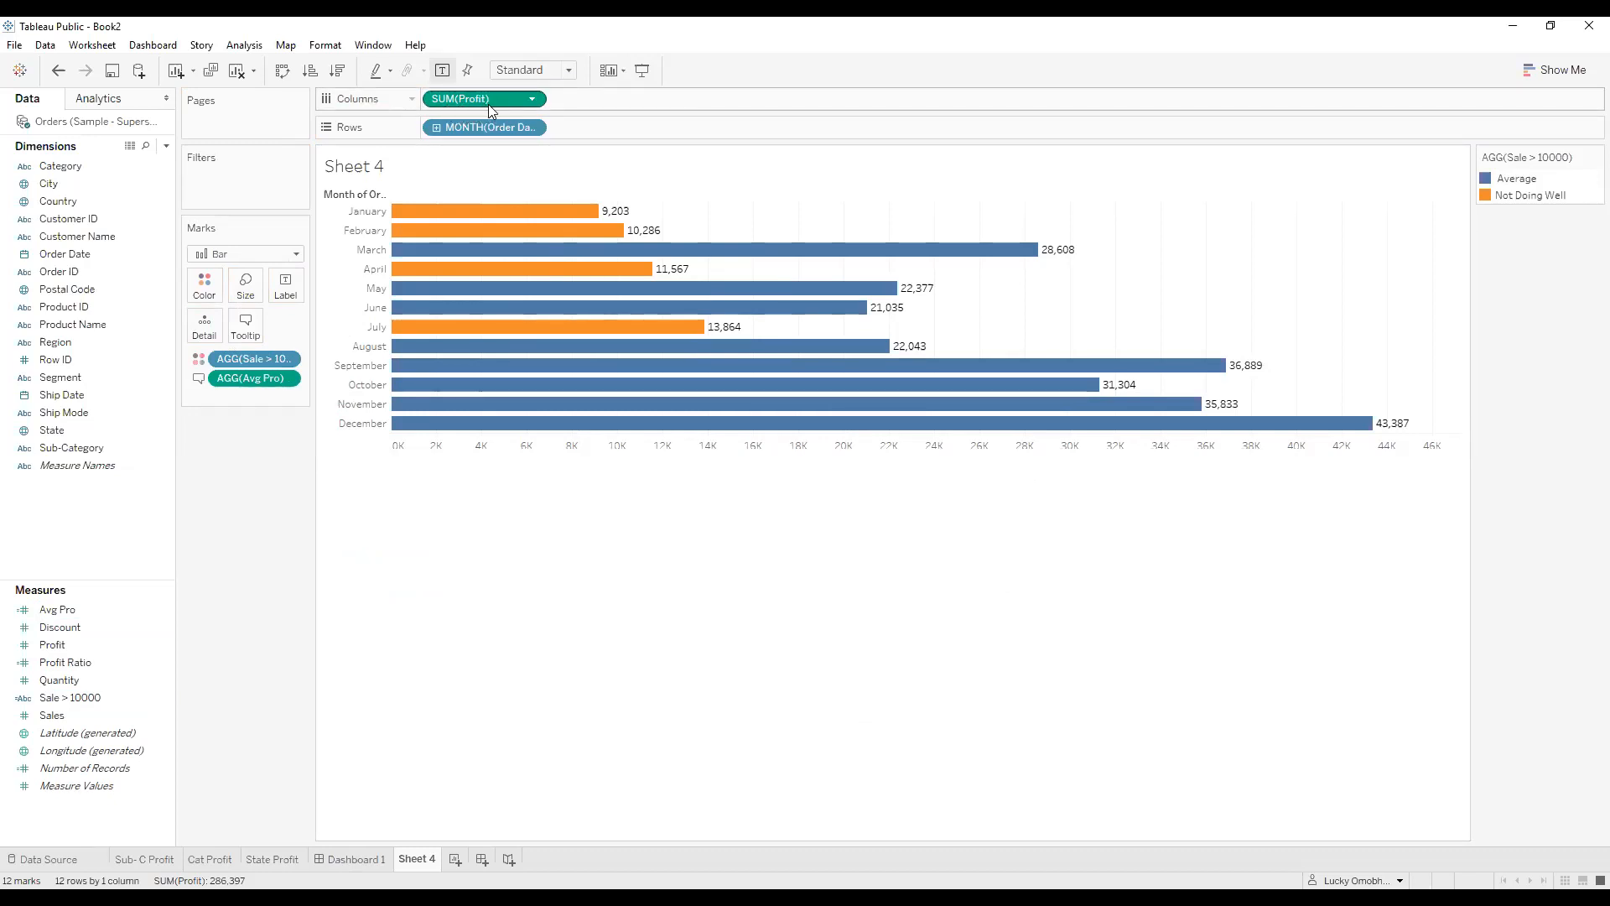
{"action": "left_click", "coordinate": [532, 99]}
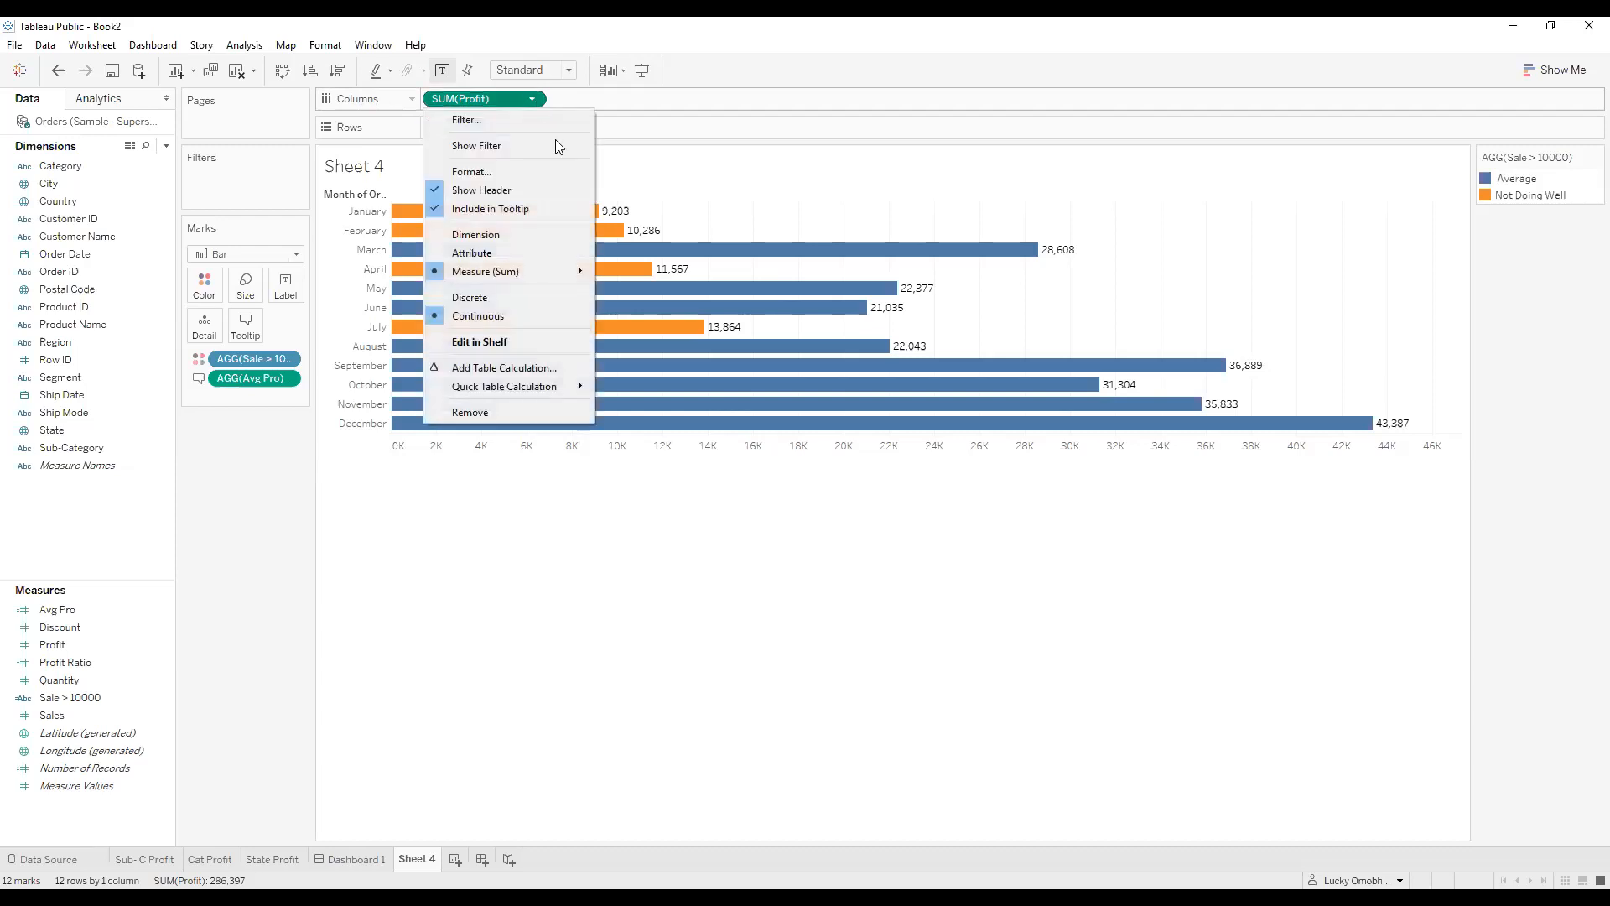
{"action": "mouse_move", "coordinate": [558, 272]}
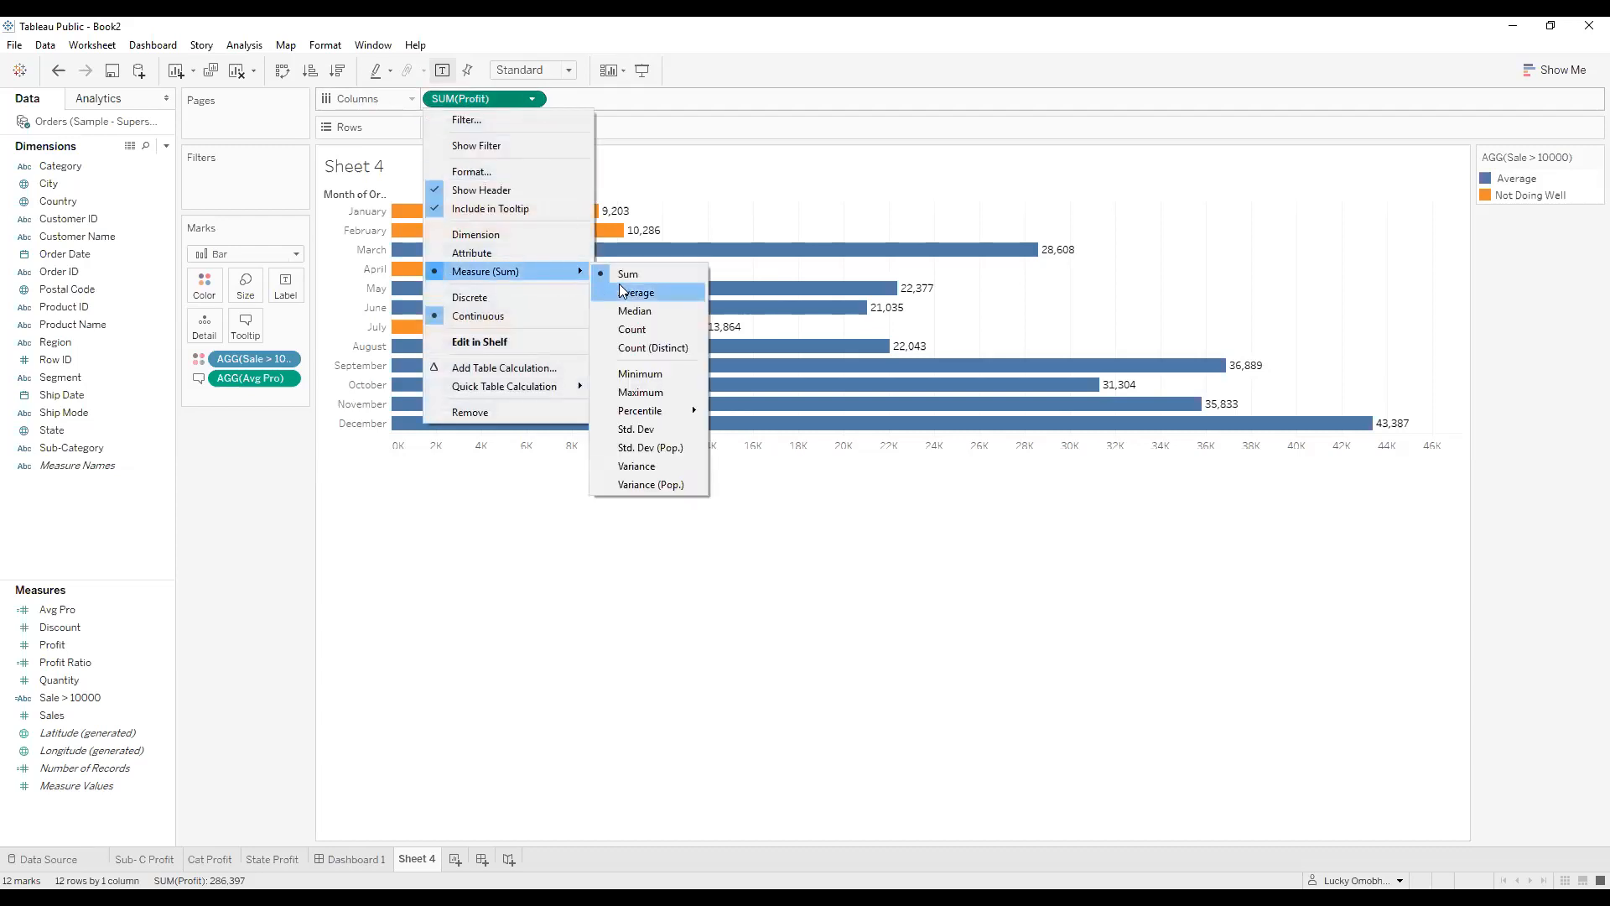
{"action": "left_click", "coordinate": [624, 293]}
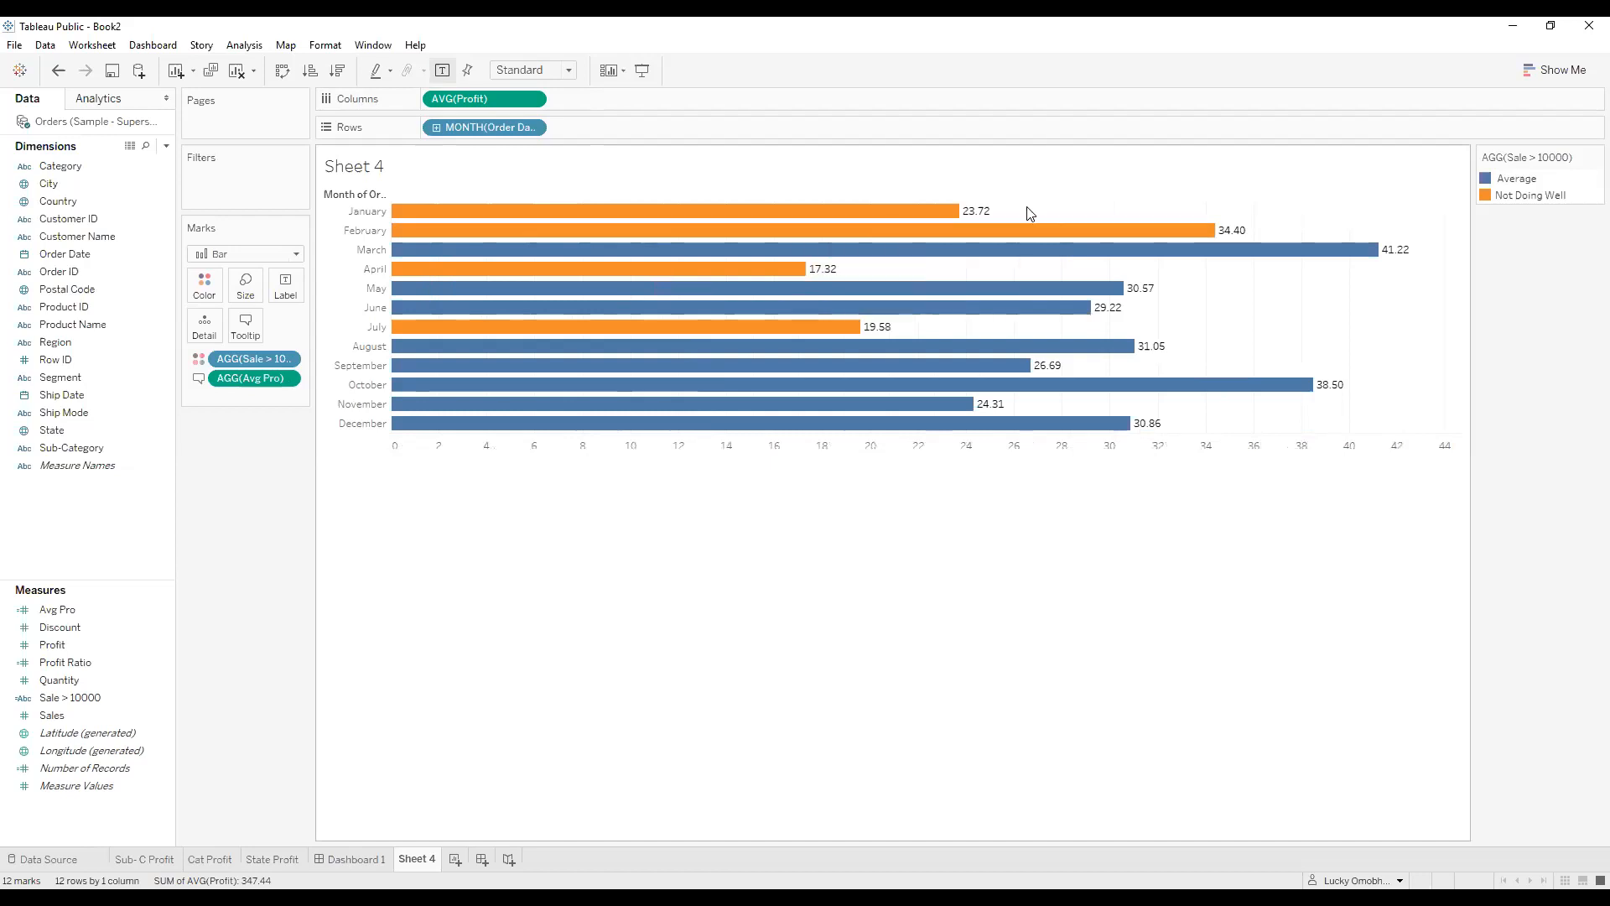
{"action": "mouse_move", "coordinate": [982, 220]}
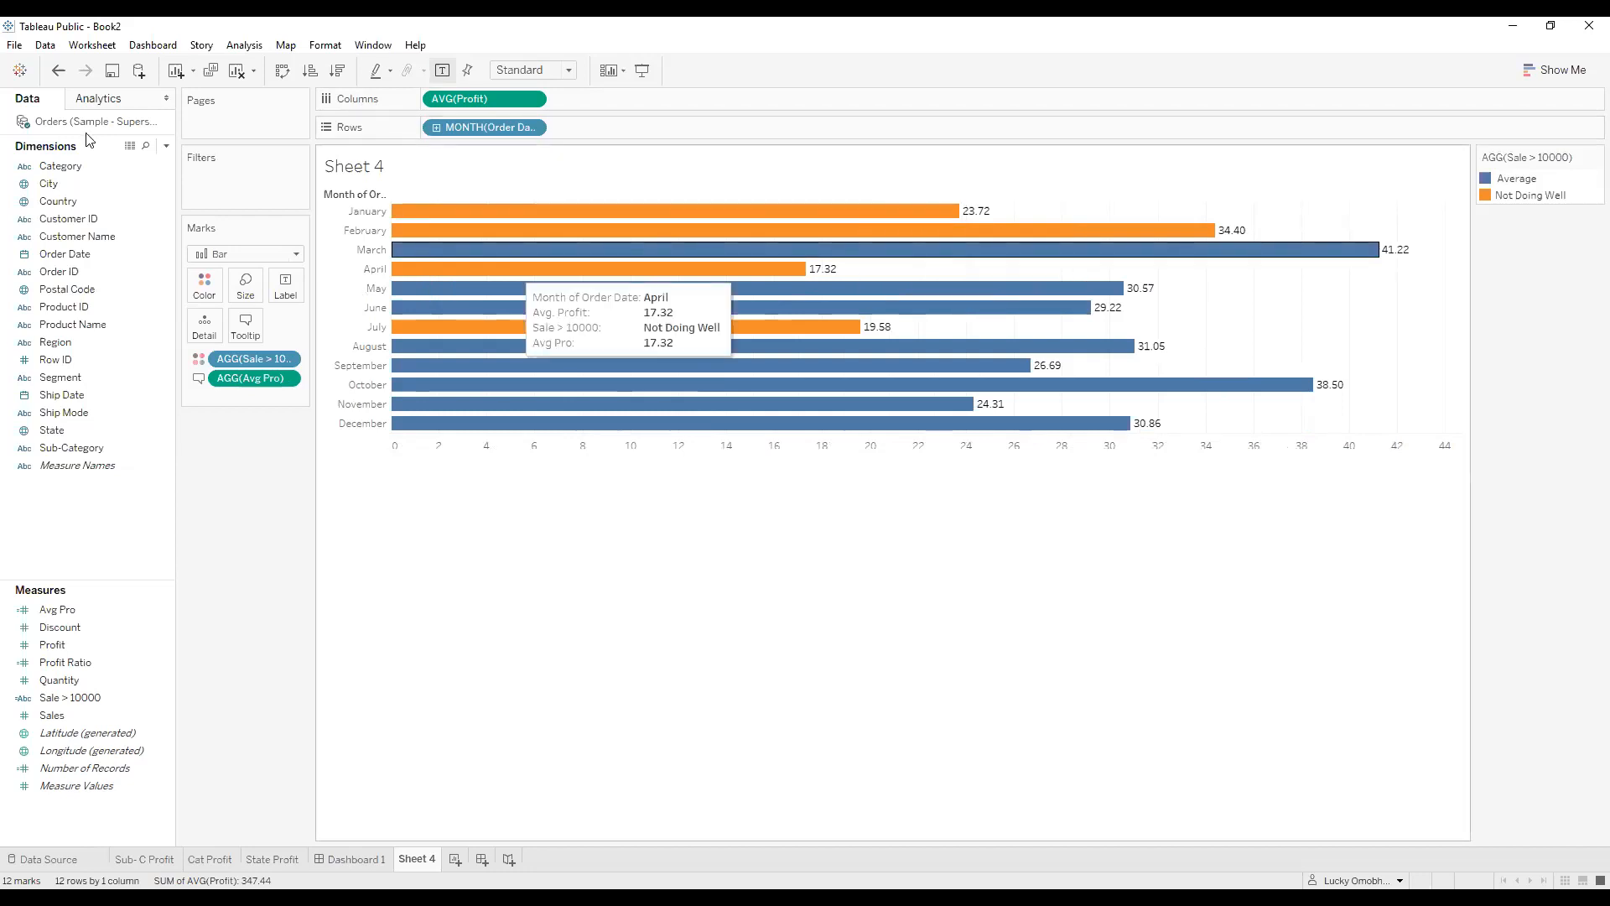
Open the Avg Pro calculation for editing and limit its function reference to Aggregate functions.
{"action": "right_click", "coordinate": [162, 609]}
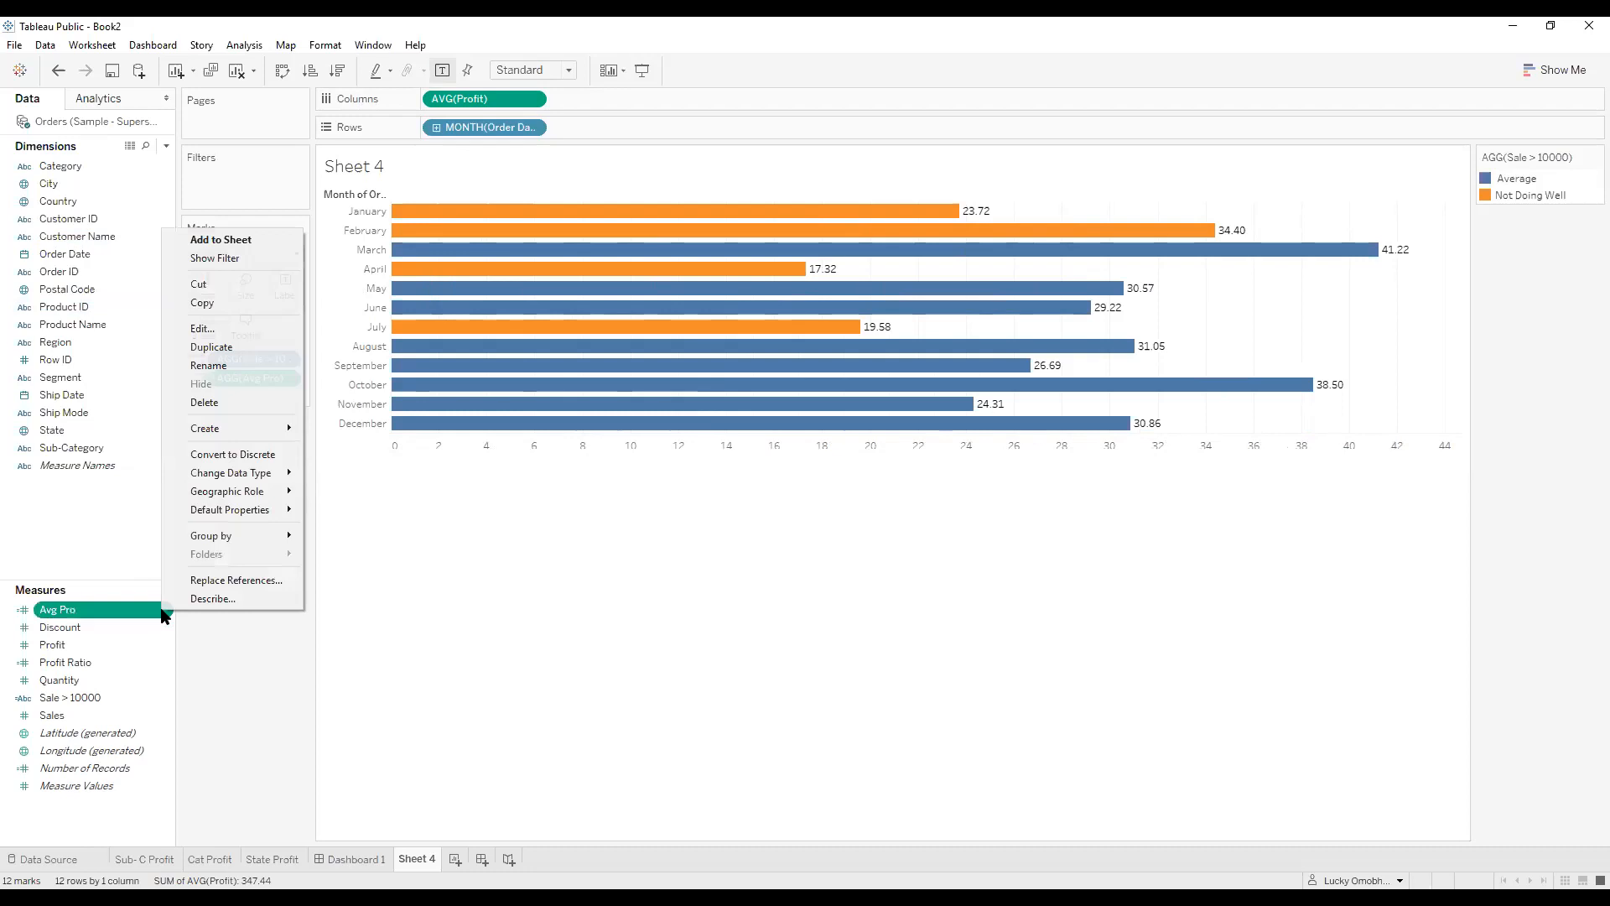
{"action": "left_click", "coordinate": [216, 329]}
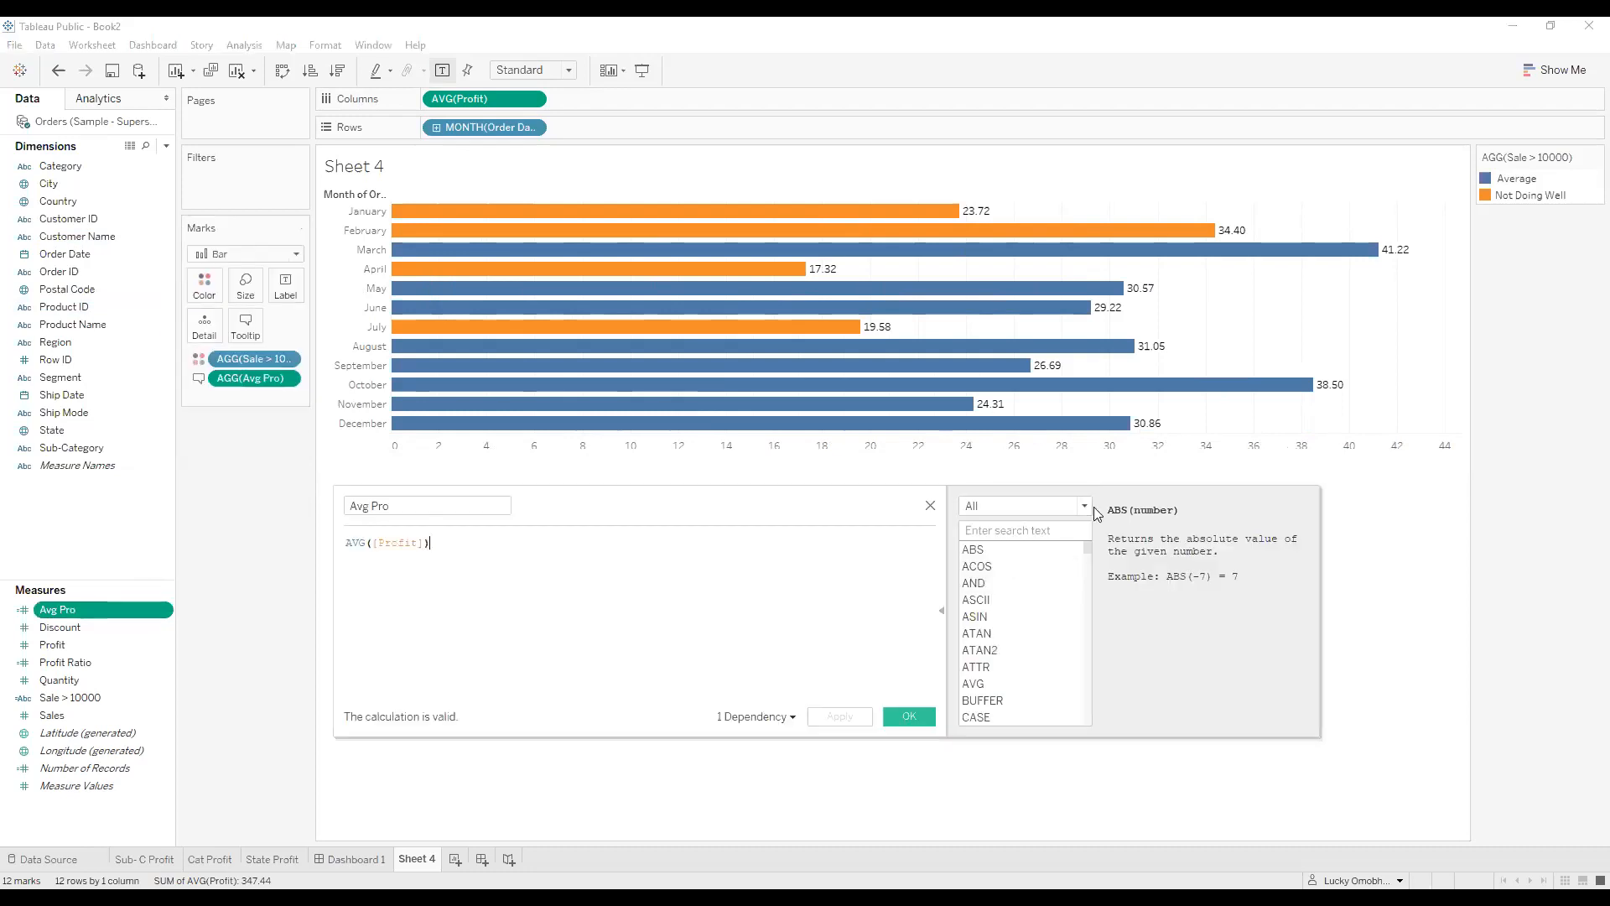
{"action": "left_click", "coordinate": [1093, 507]}
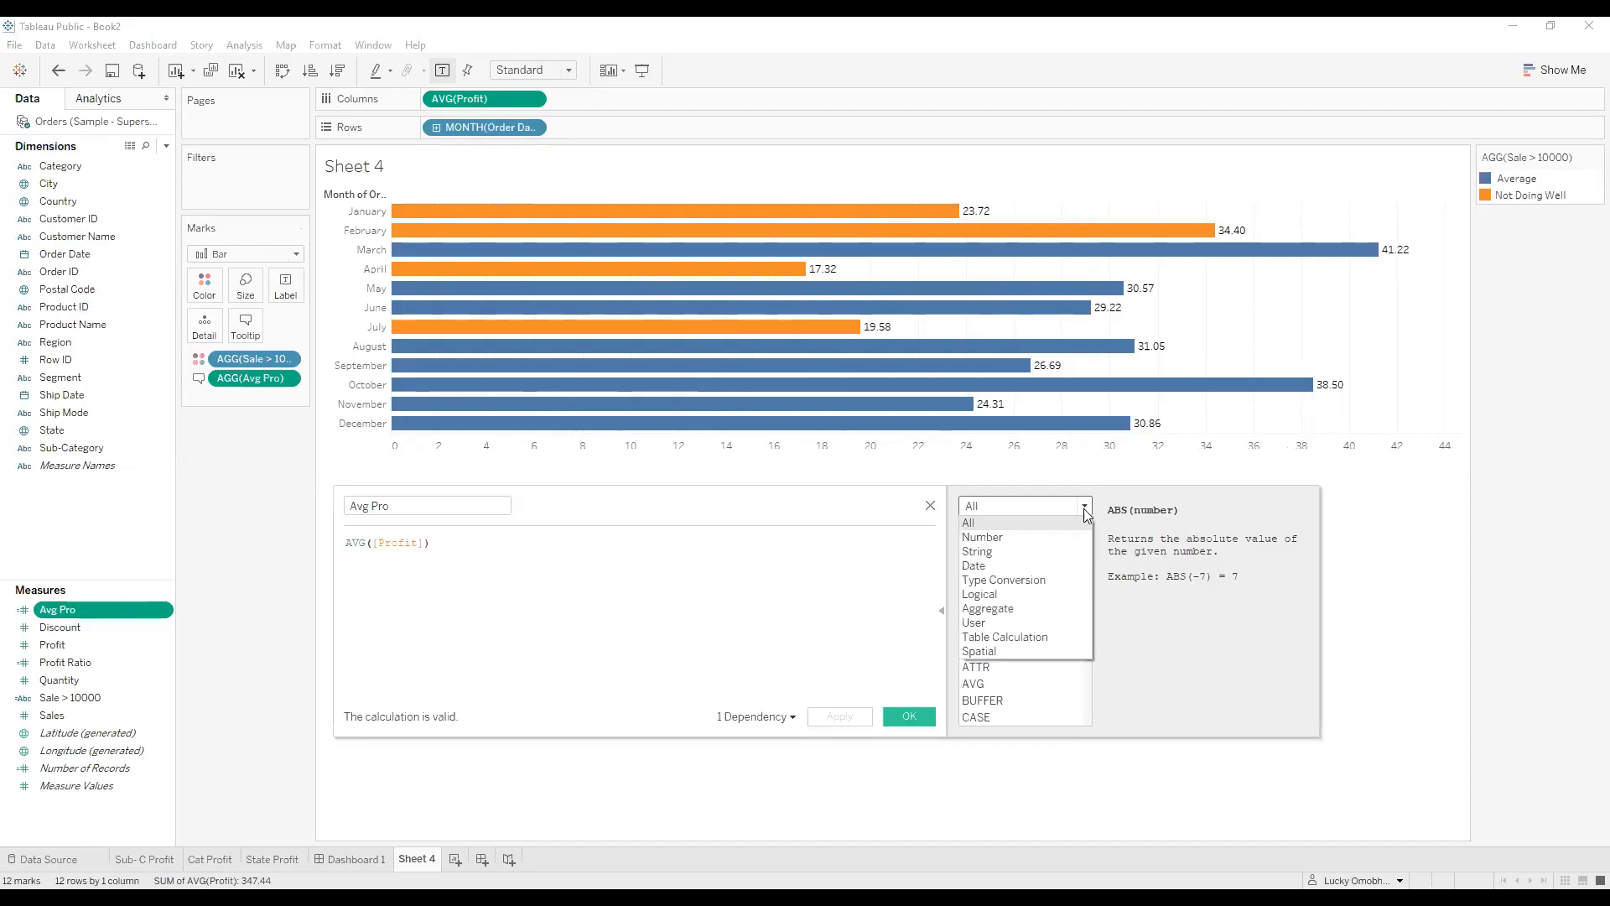
{"action": "left_click", "coordinate": [1044, 605]}
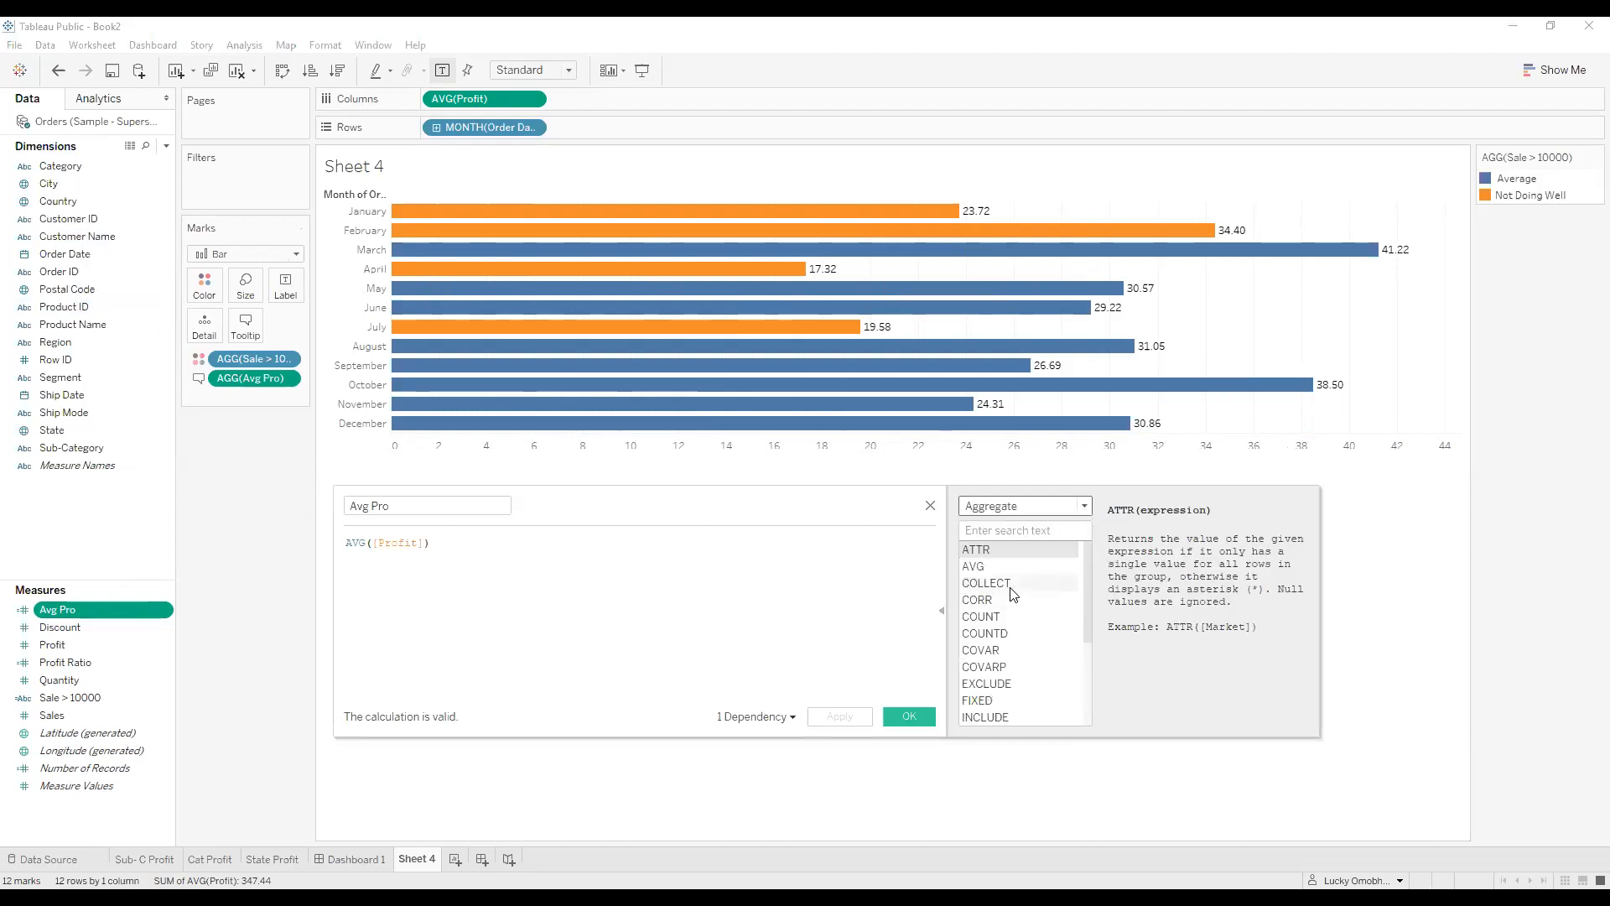
Examine the descriptions of the aggregate functions, including COLLECT, AVG, ATTR, COUNT, COUNTD, EXCLUDE, FIXED, INCLUDE and MAX.
{"action": "left_click", "coordinate": [1010, 587]}
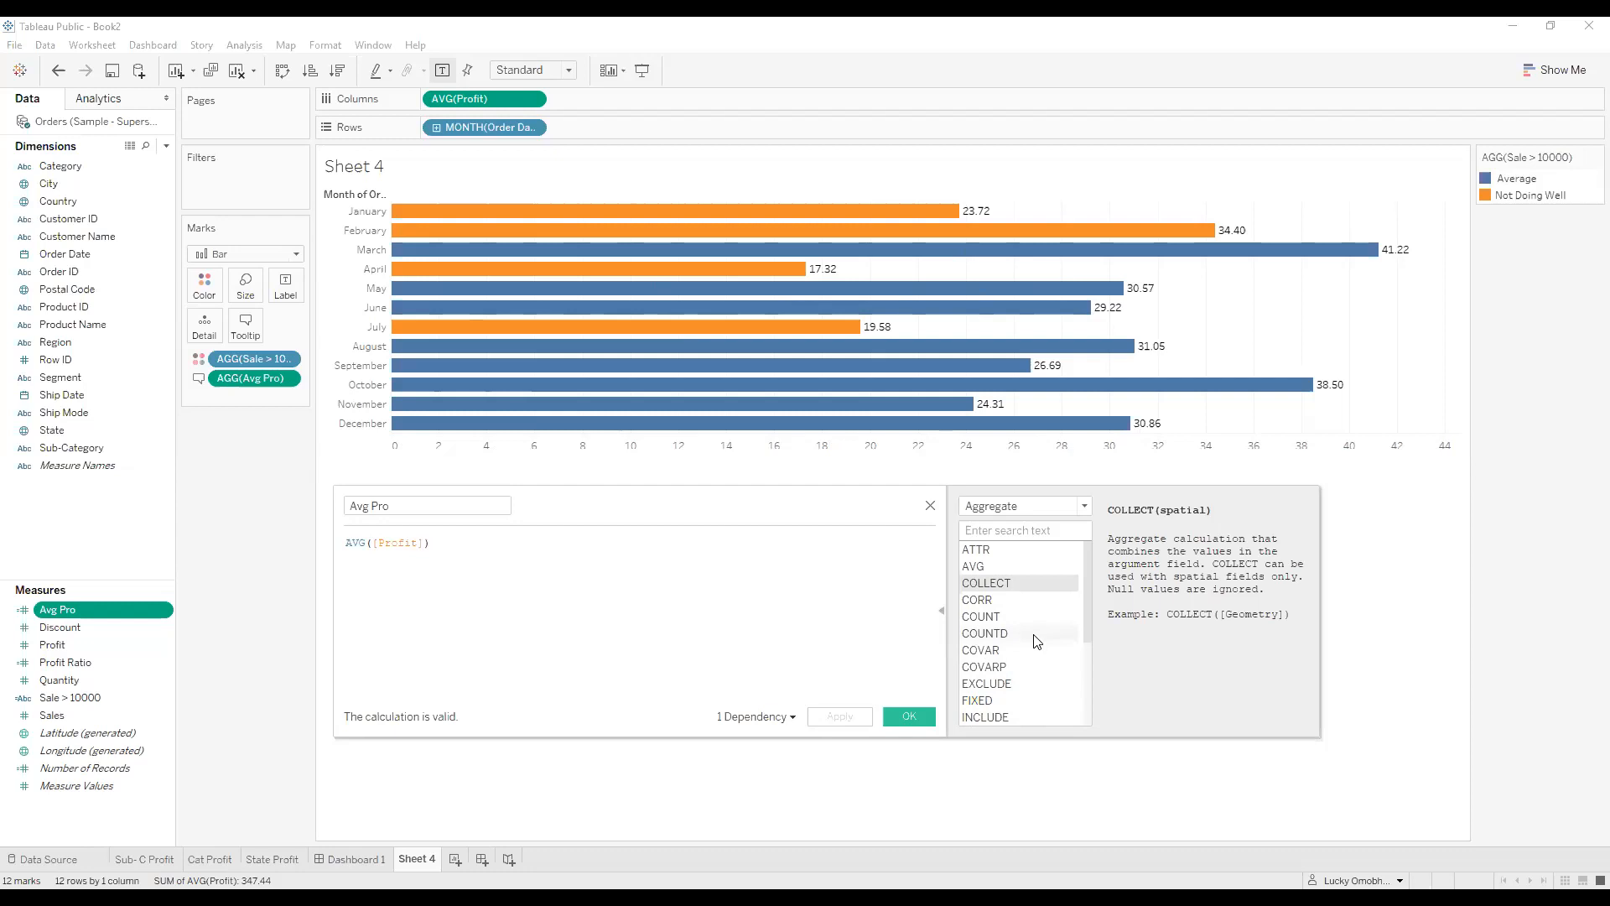
{"action": "left_click", "coordinate": [1005, 567]}
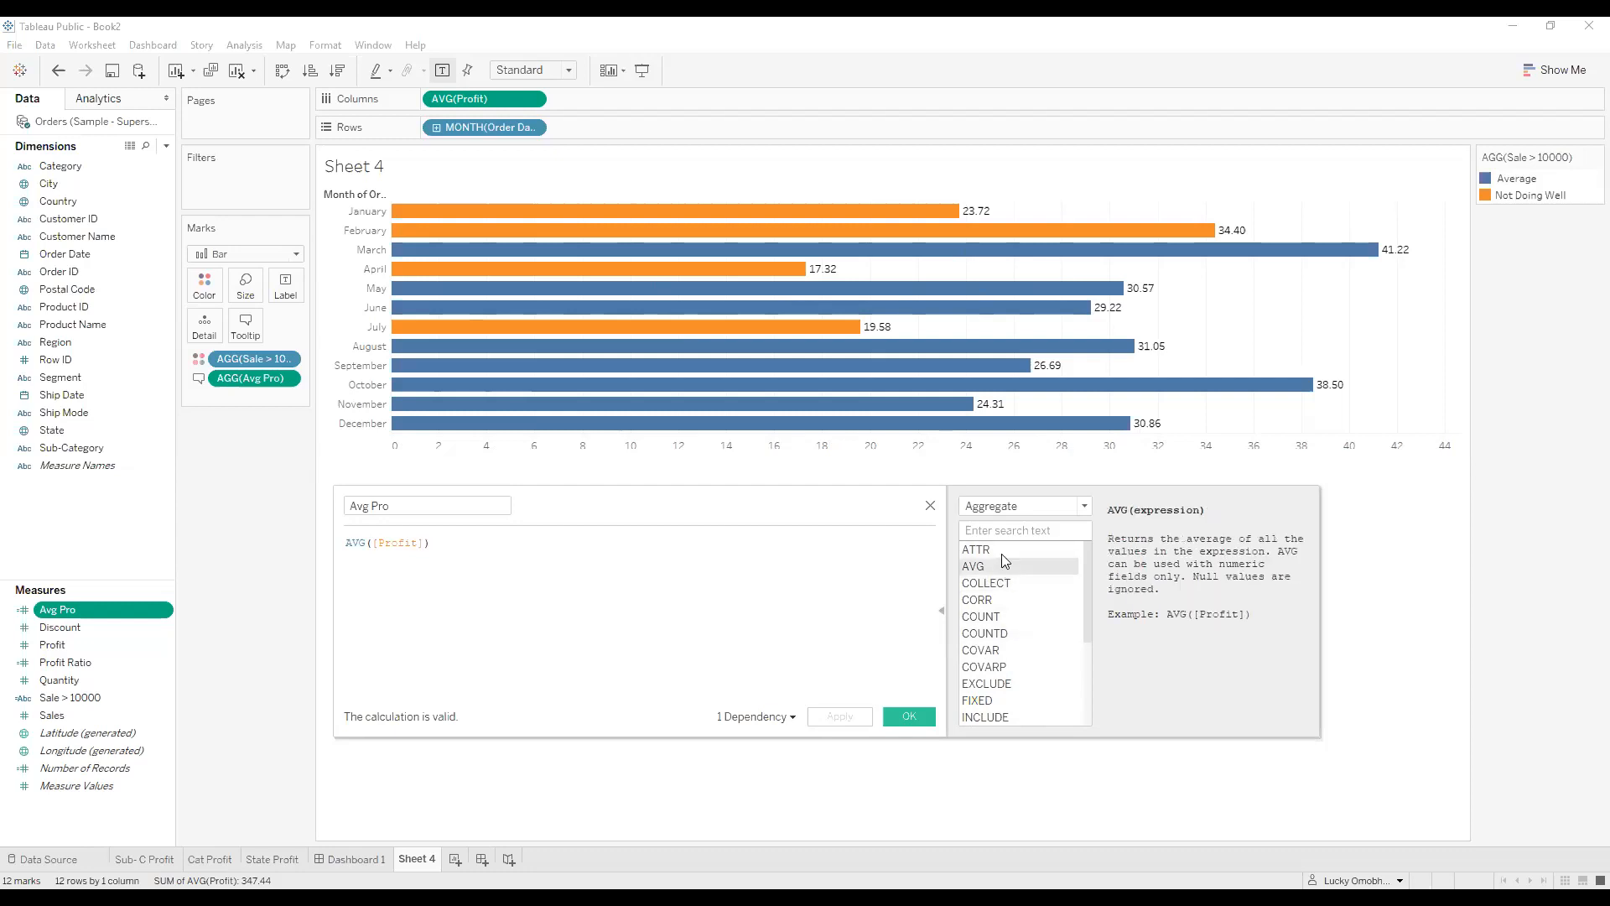
{"action": "left_click", "coordinate": [1004, 552]}
{"action": "left_click", "coordinate": [1013, 618]}
{"action": "left_click", "coordinate": [1012, 634]}
{"action": "scroll", "coordinate": [1006, 654], "scroll_direction": "down", "scroll_amount": 1}
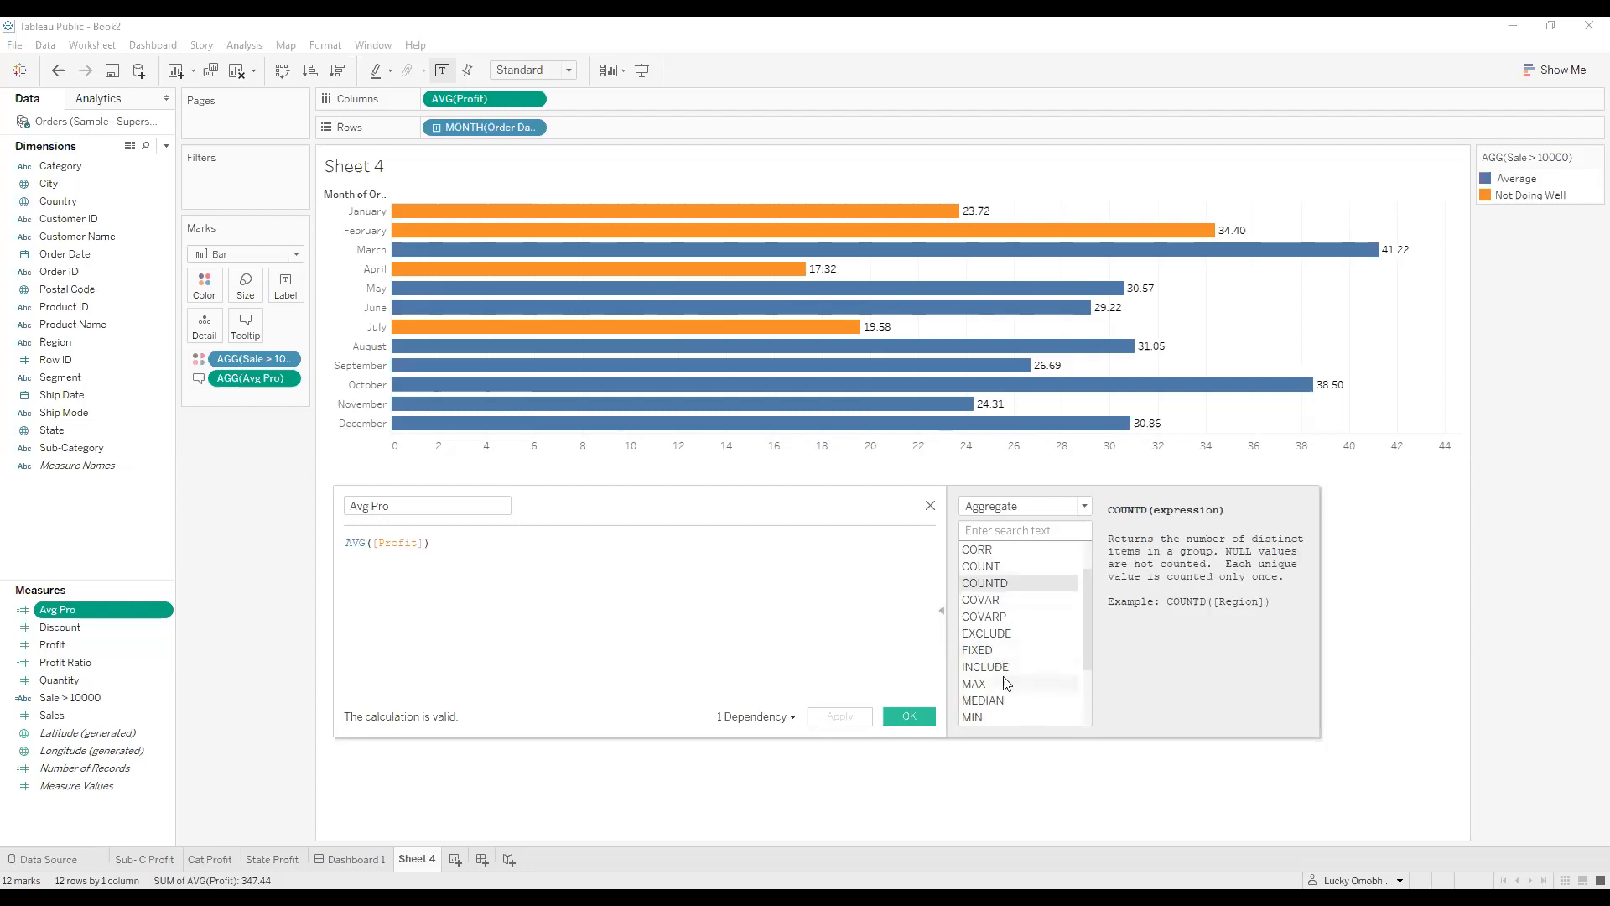
{"action": "left_click", "coordinate": [1005, 634]}
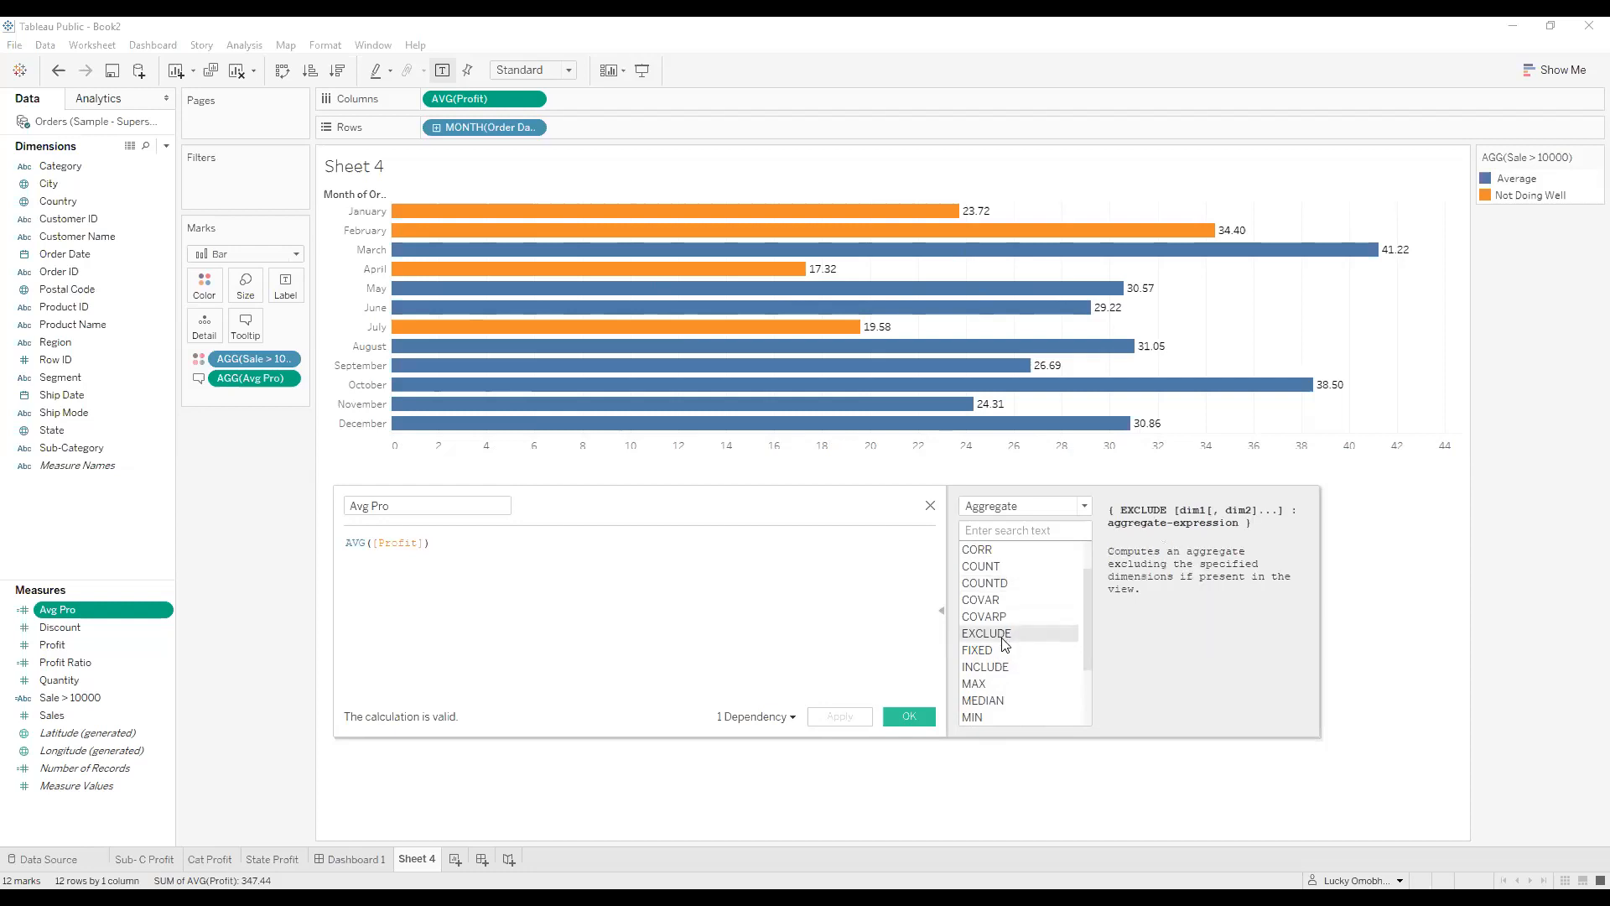
{"action": "left_click", "coordinate": [991, 651]}
{"action": "left_click", "coordinate": [1016, 670]}
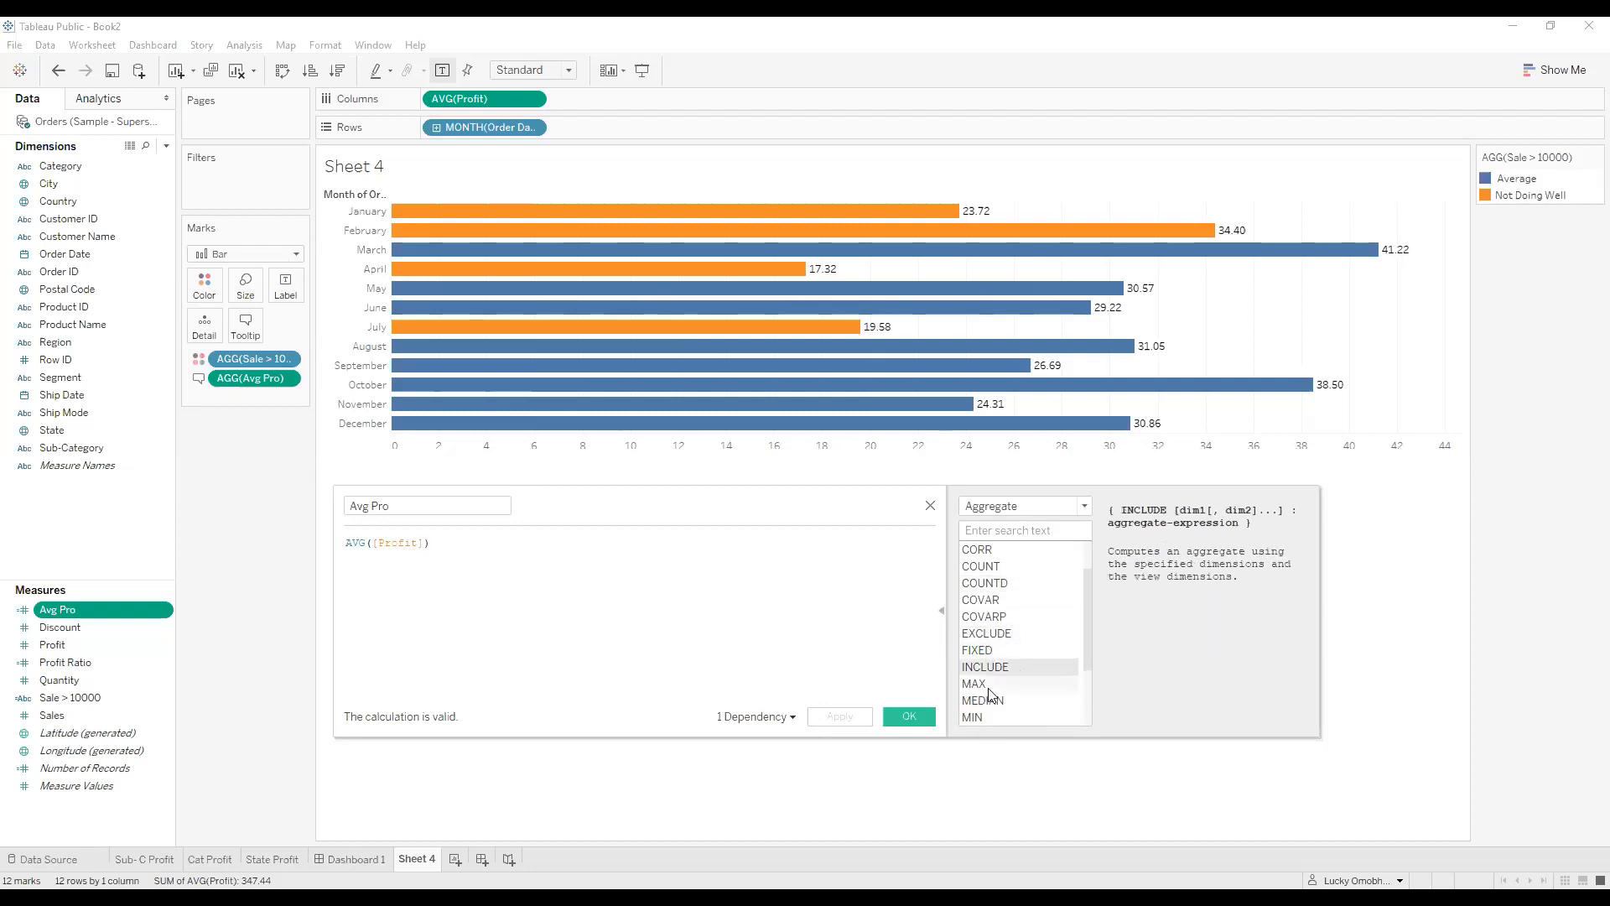
{"action": "left_click", "coordinate": [1016, 683]}
{"action": "scroll", "coordinate": [1015, 679], "scroll_direction": "down", "scroll_amount": 2}
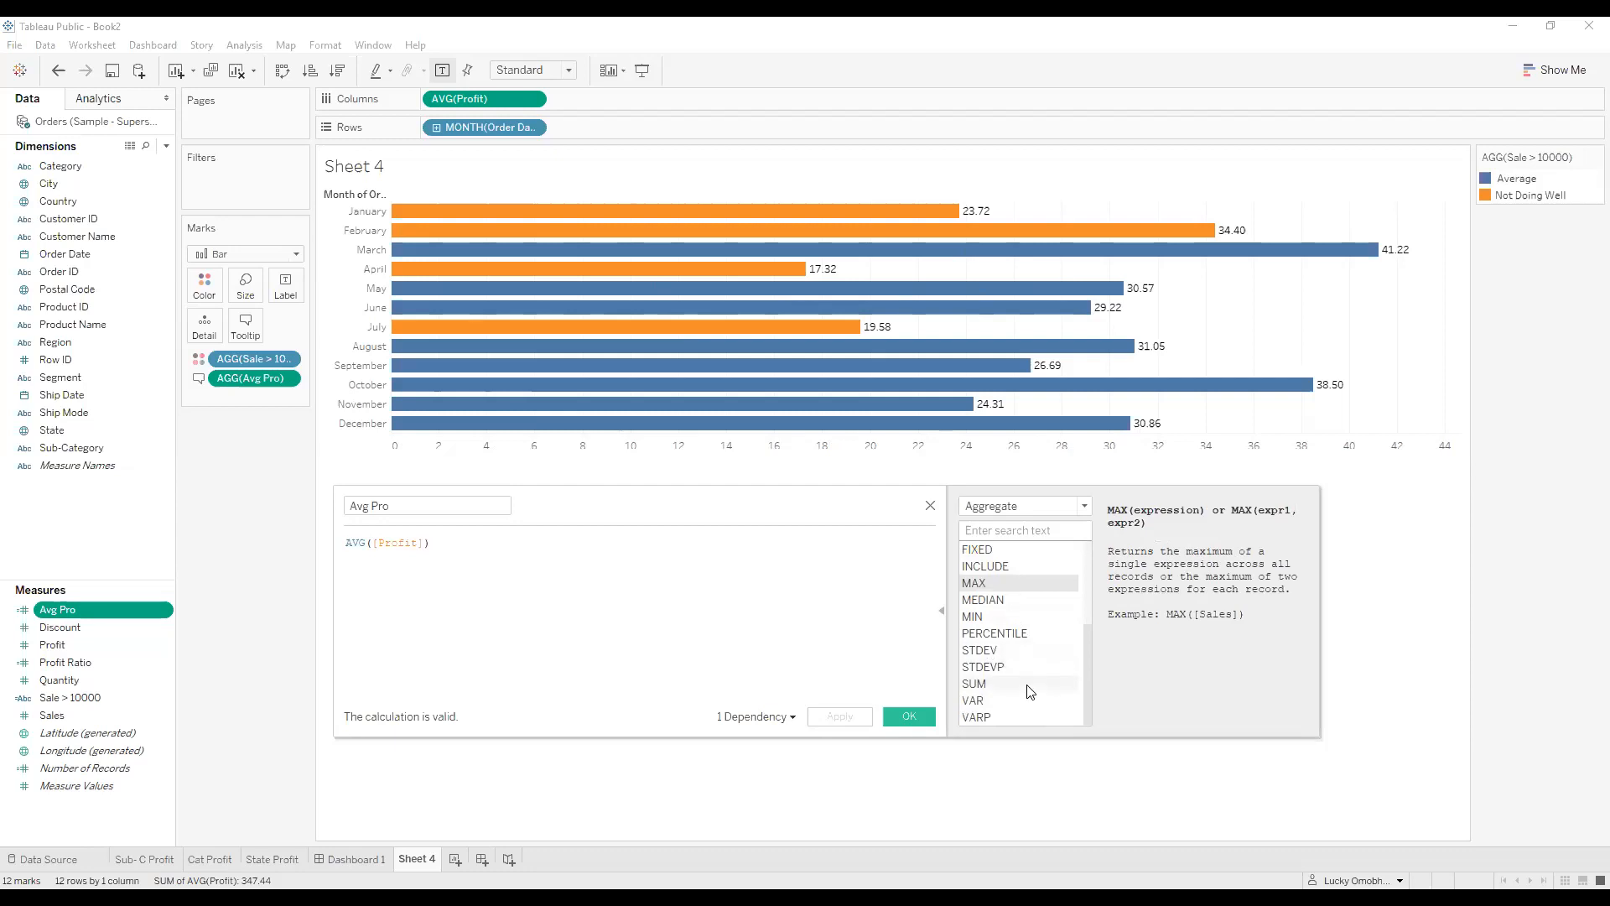
{"action": "scroll", "coordinate": [1029, 691], "scroll_direction": "up", "scroll_amount": 3}
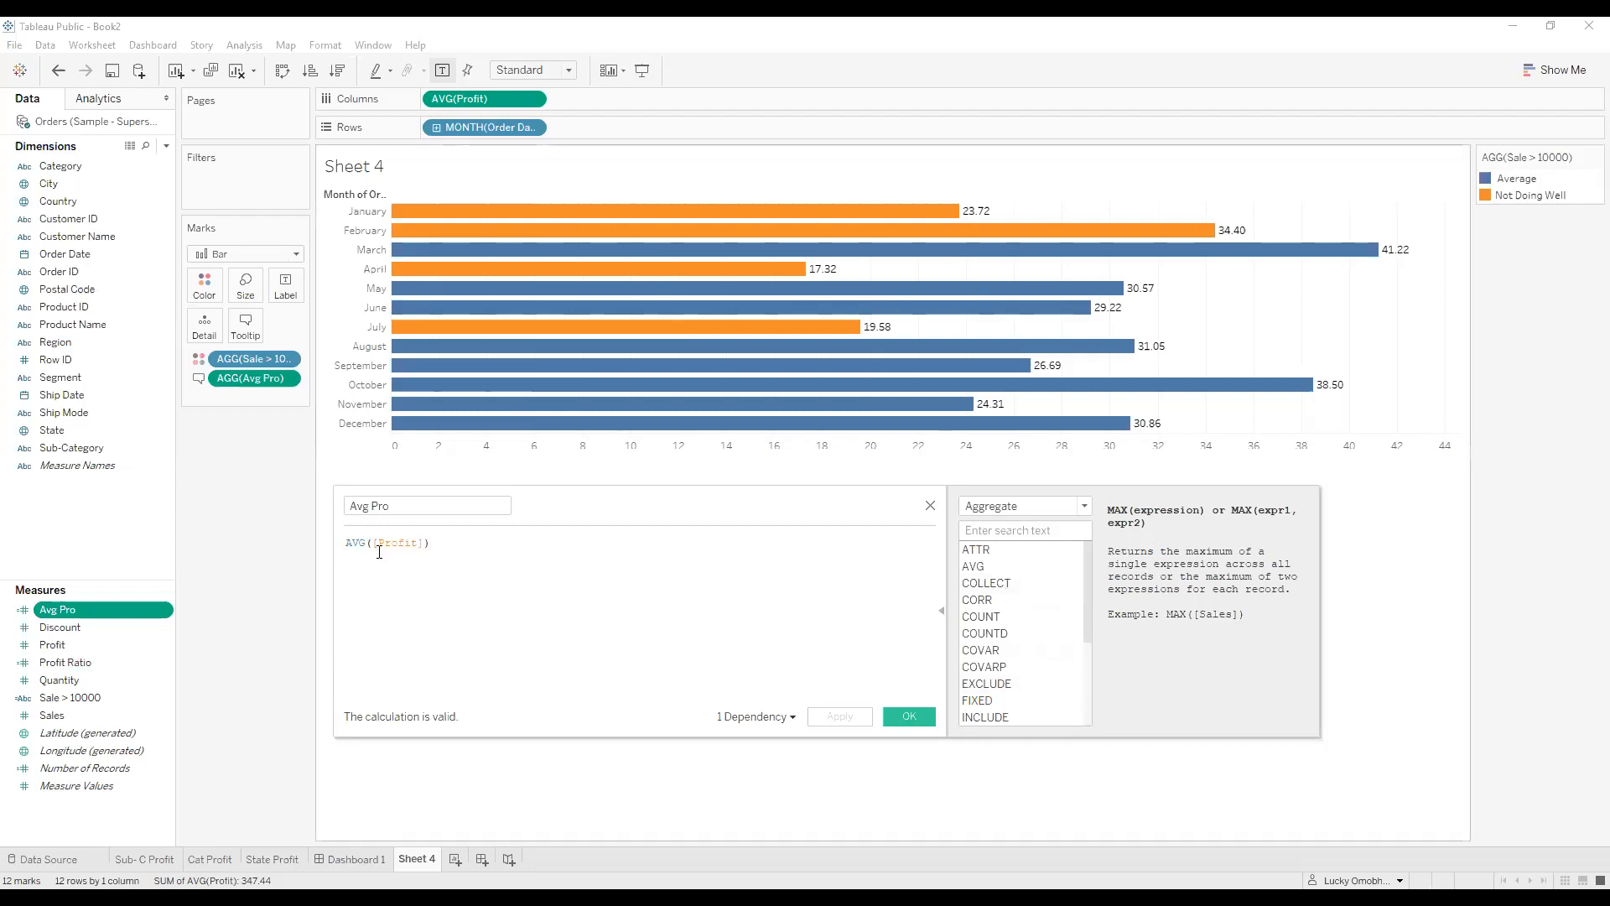
Delete the entire AVG([Profit]) formula from the Avg Pro calculation.
{"action": "key", "text": "BackSpace"}
{"action": "key", "text": "BackSpace"}
{"action": "key", "text": "BackSpace"}
{"action": "key", "text": "BackSpace"}
{"action": "key", "text": "BackSpace"}
{"action": "key", "text": "BackSpace"}
{"action": "key", "text": "BackSpace"}
{"action": "key", "text": "BackSpace"}
{"action": "key", "text": "BackSpace"}
{"action": "key", "text": "BackSpace"}
{"action": "key", "text": "BackSpace"}
{"action": "key", "text": "BackSpace"}
{"action": "key", "text": "BackSpace"}
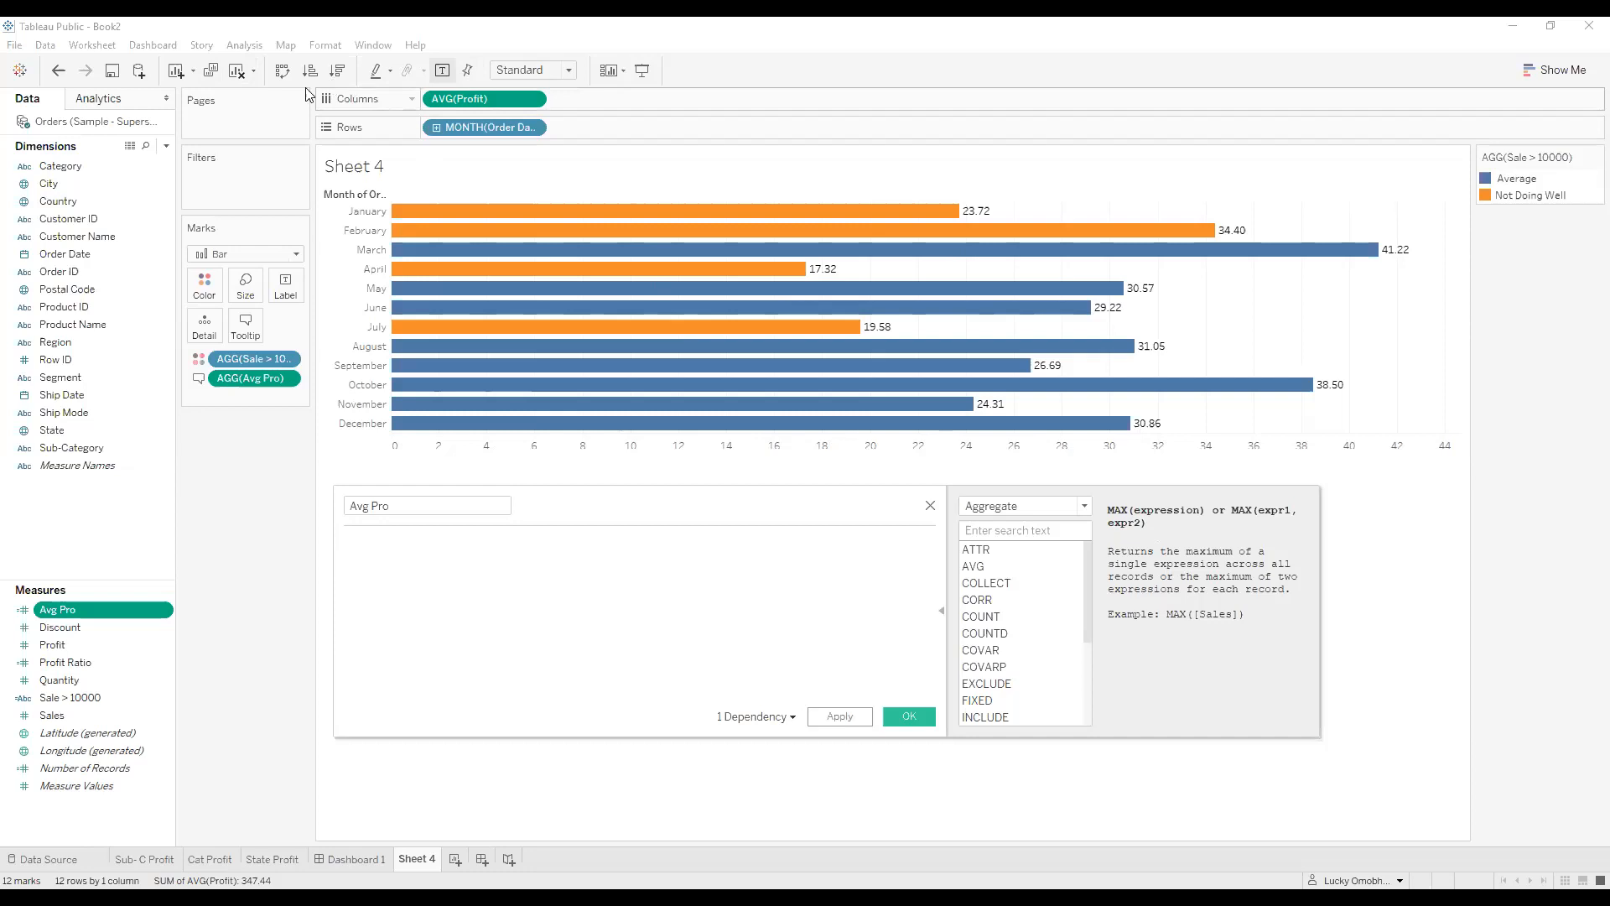
Clear Sheet 4 and add Product Name to Rows with all its members.
{"action": "left_click", "coordinate": [242, 73]}
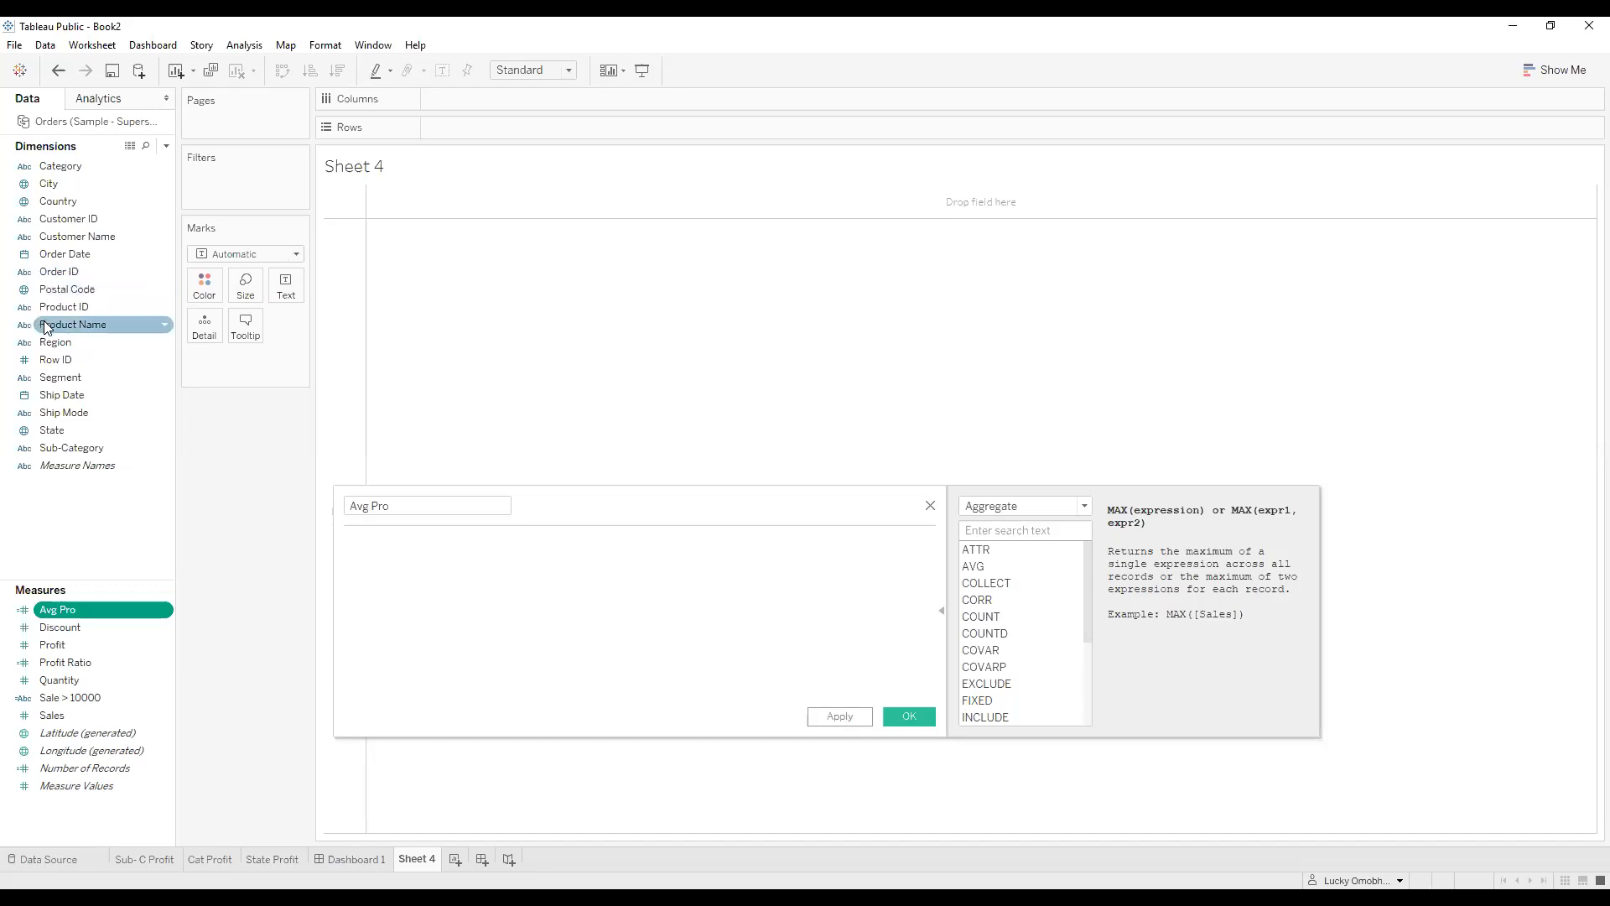
{"action": "left_click_drag", "start_coordinate": [46, 329], "coordinate": [439, 127]}
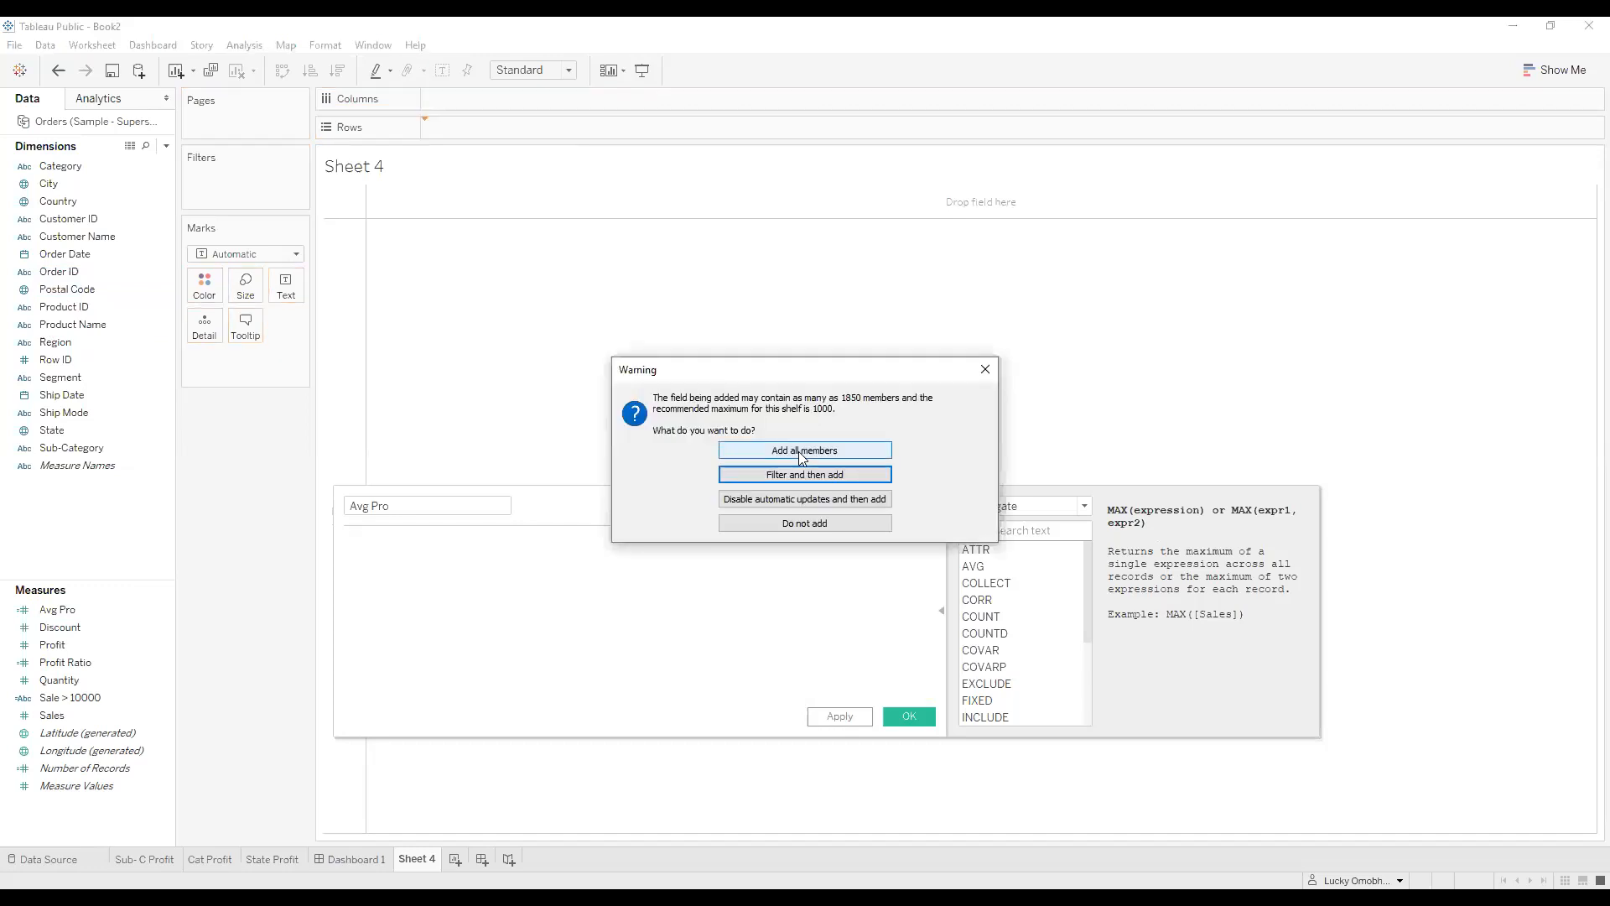
{"action": "left_click", "coordinate": [798, 451]}
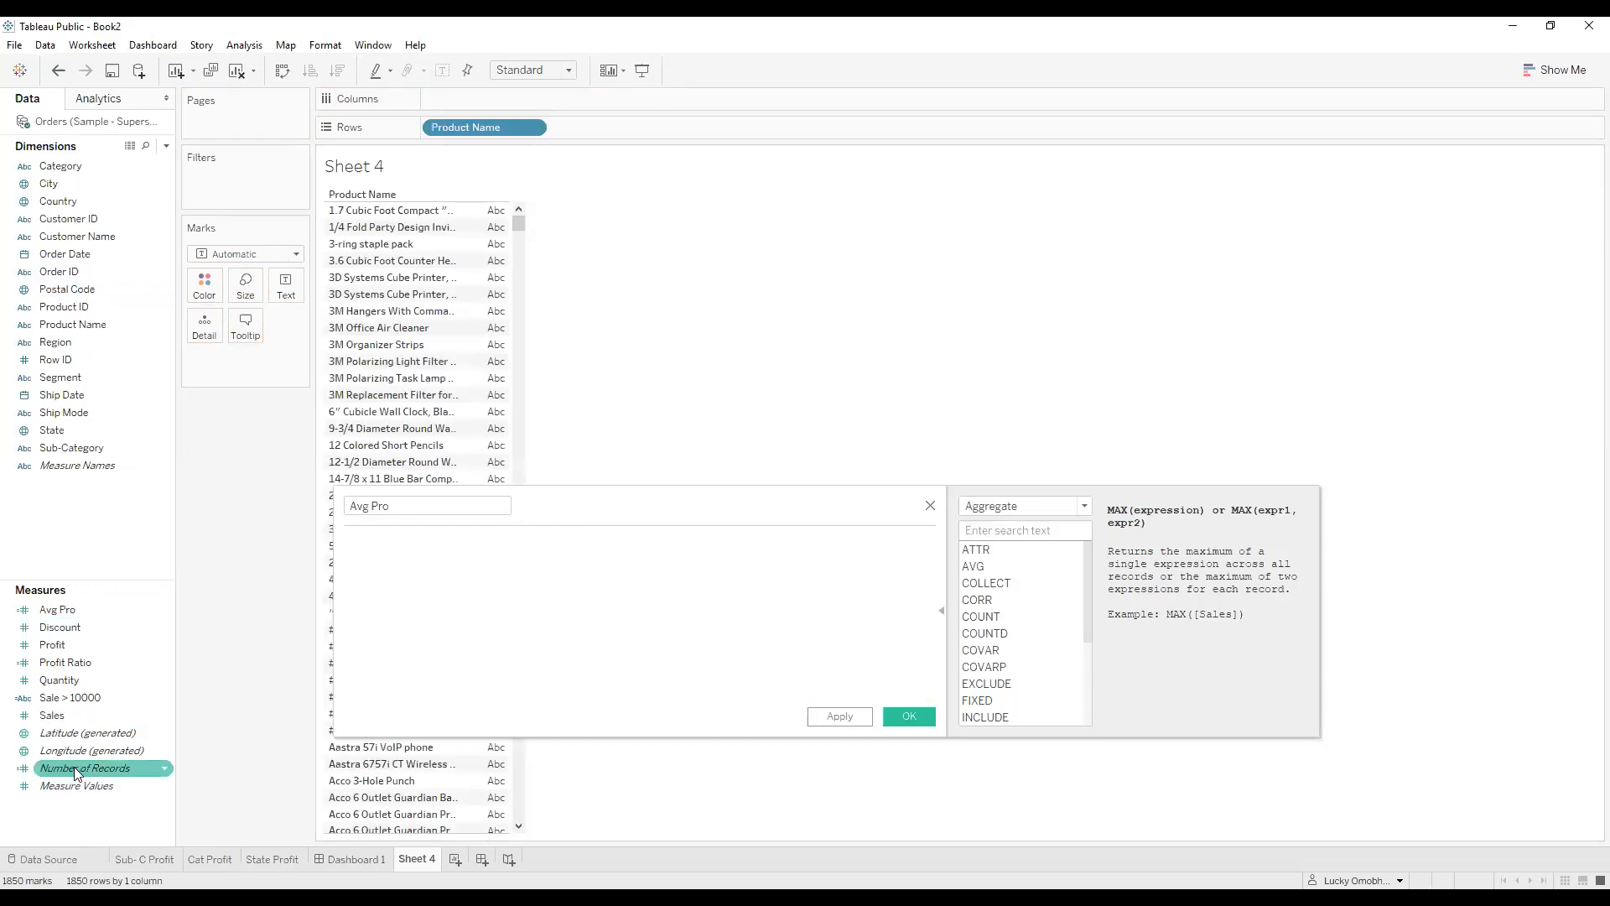
Show Number of Records as text for each product and widen the value column.
{"action": "left_click_drag", "start_coordinate": [76, 778], "coordinate": [289, 291]}
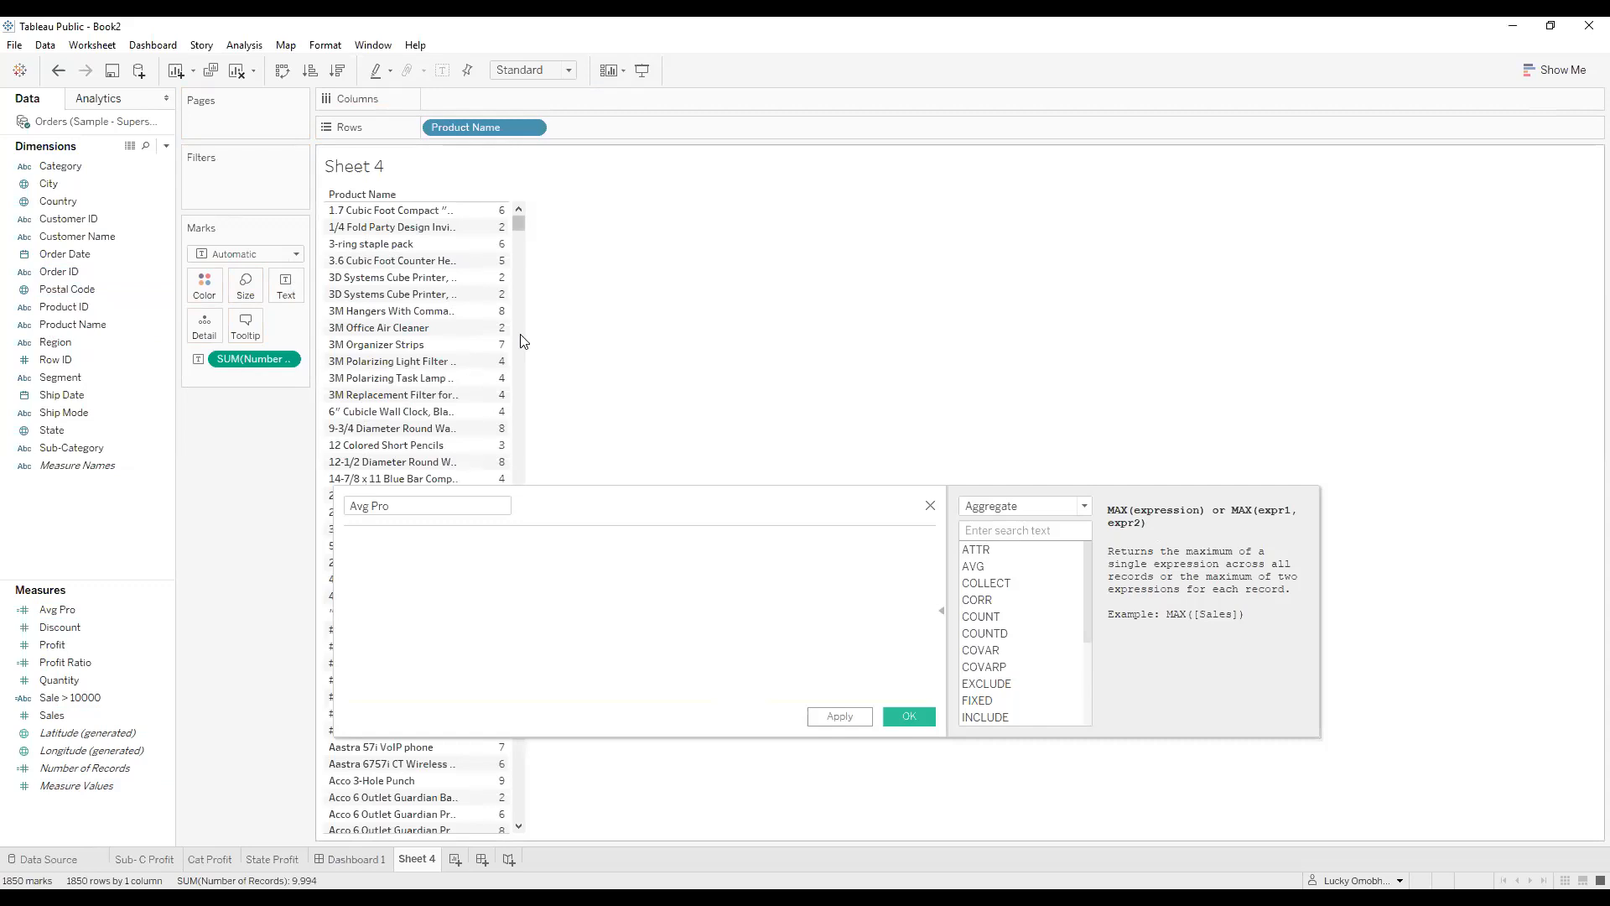
{"action": "scroll", "coordinate": [512, 334], "scroll_direction": "down", "scroll_amount": 5}
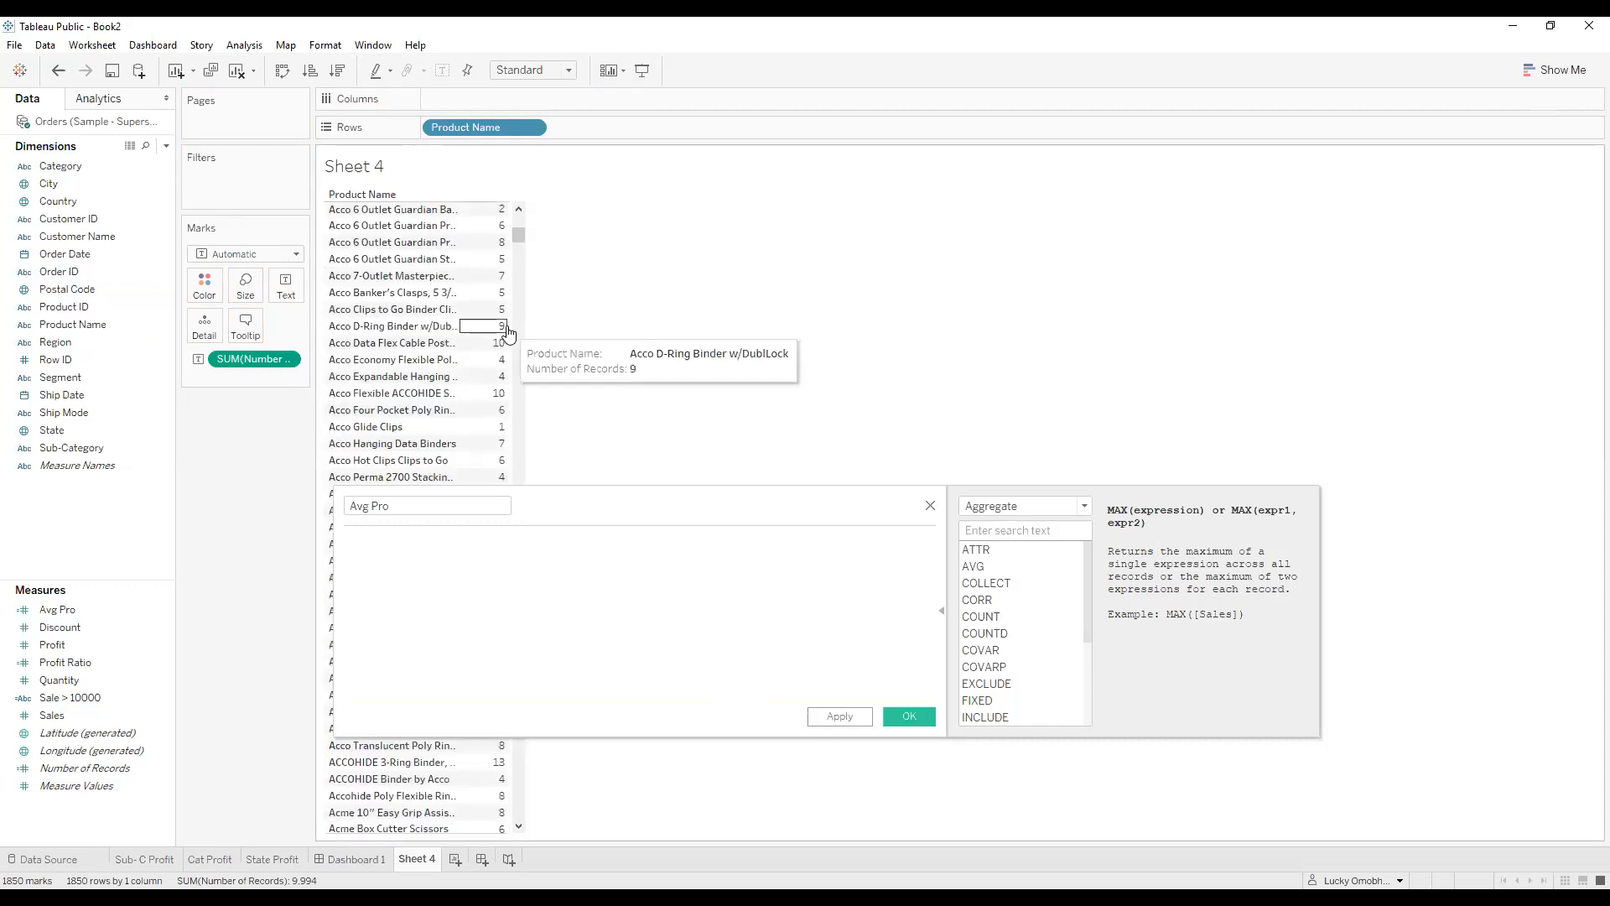
{"action": "left_click_drag", "start_coordinate": [508, 329], "coordinate": [655, 339]}
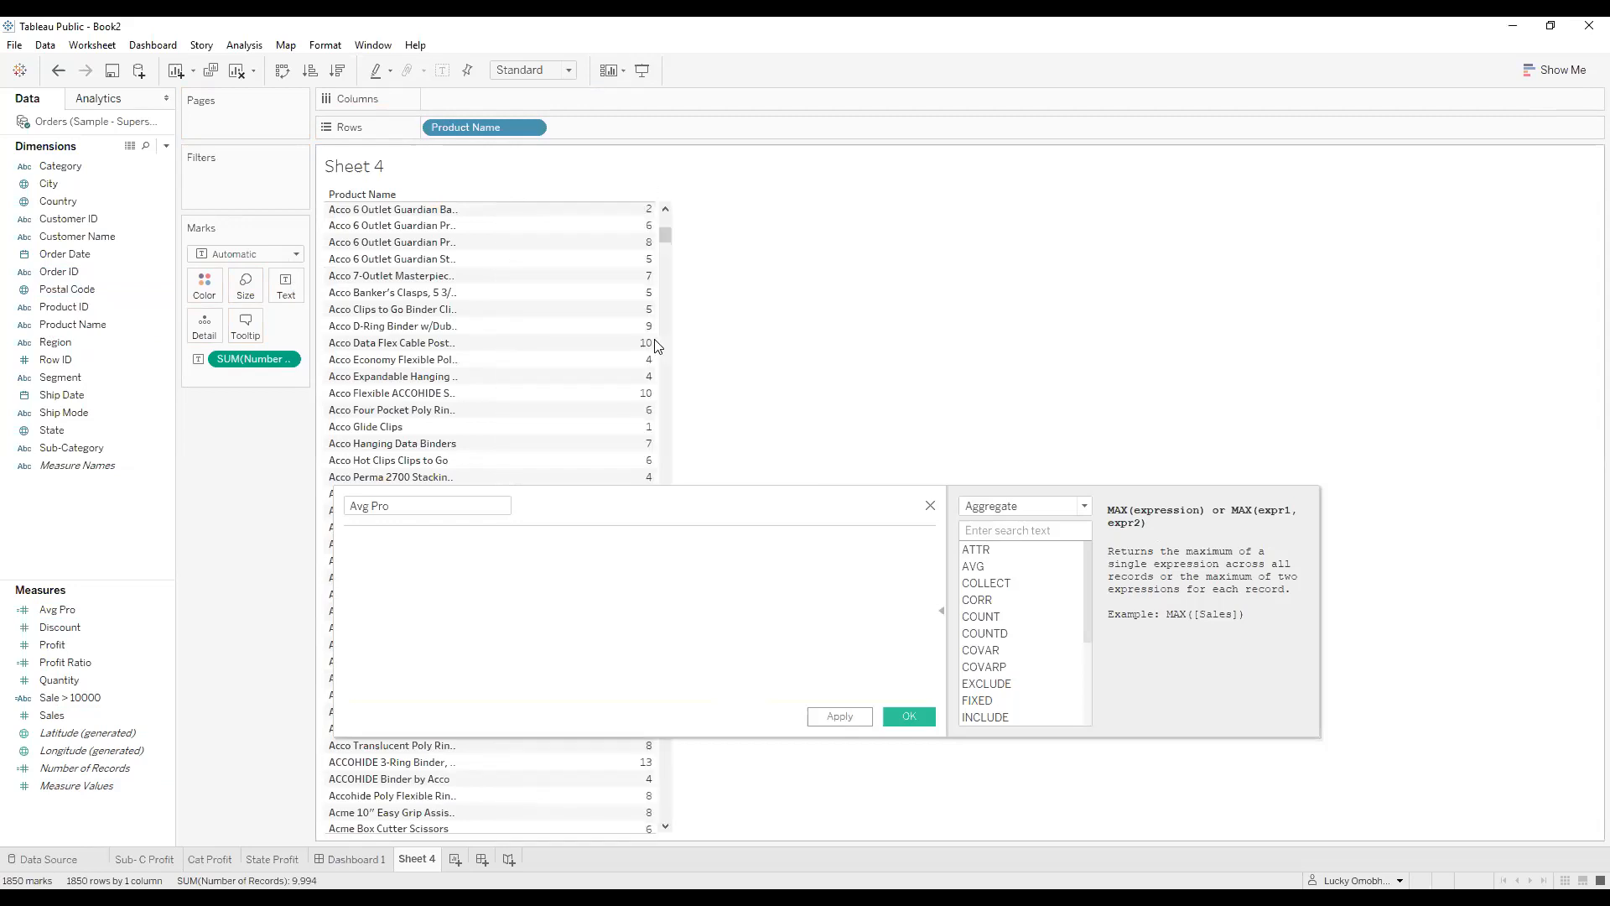
{"action": "left_click", "coordinate": [667, 220]}
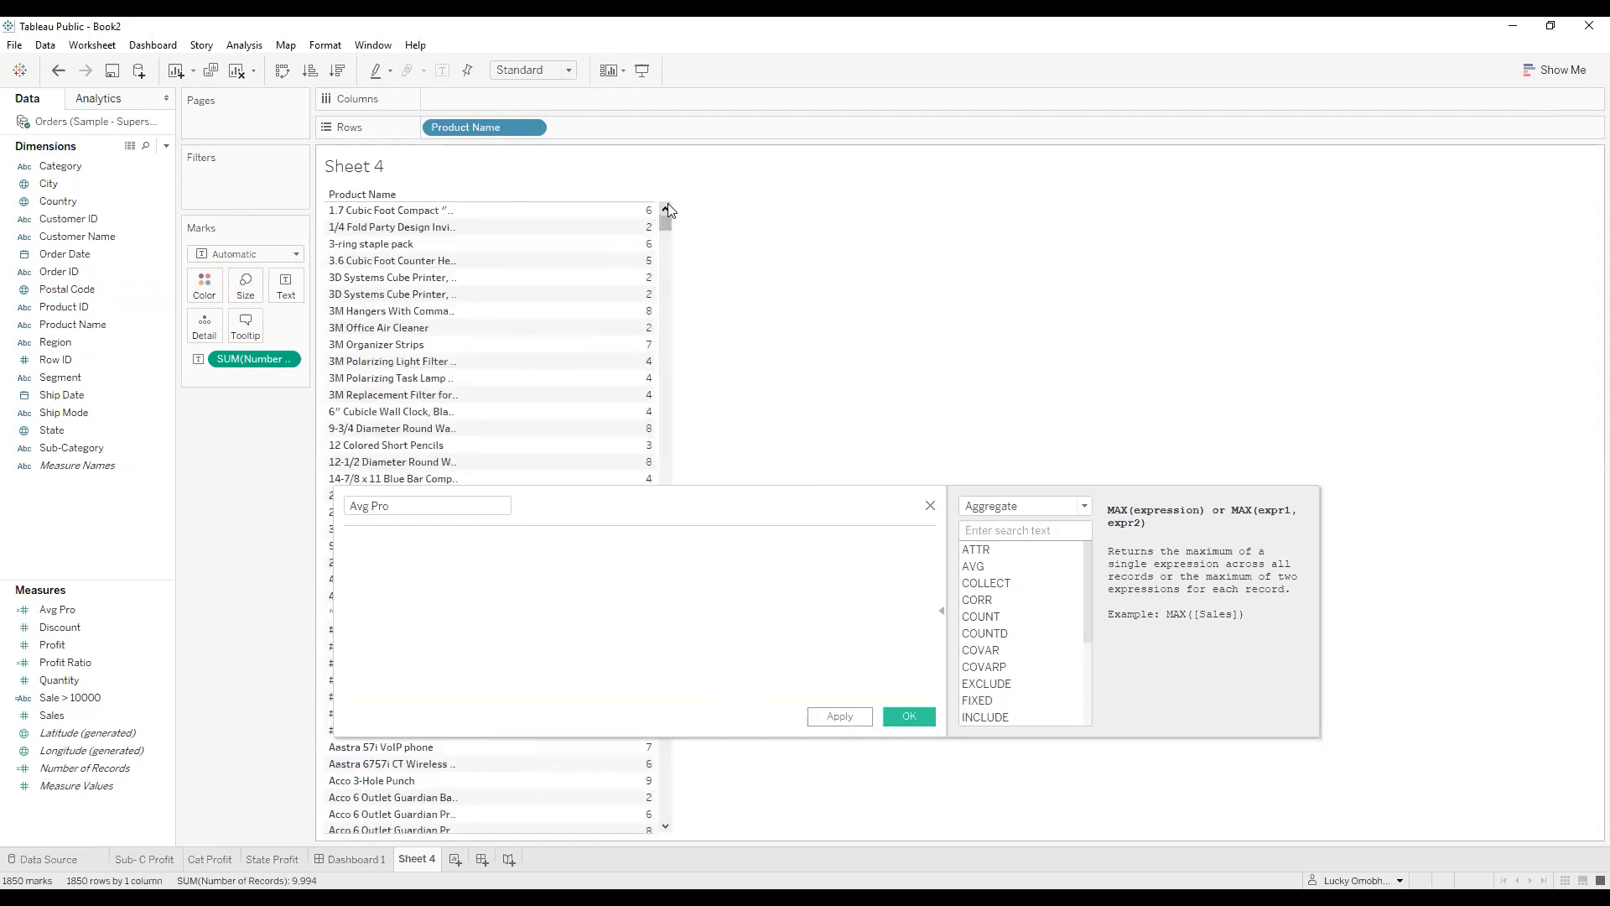
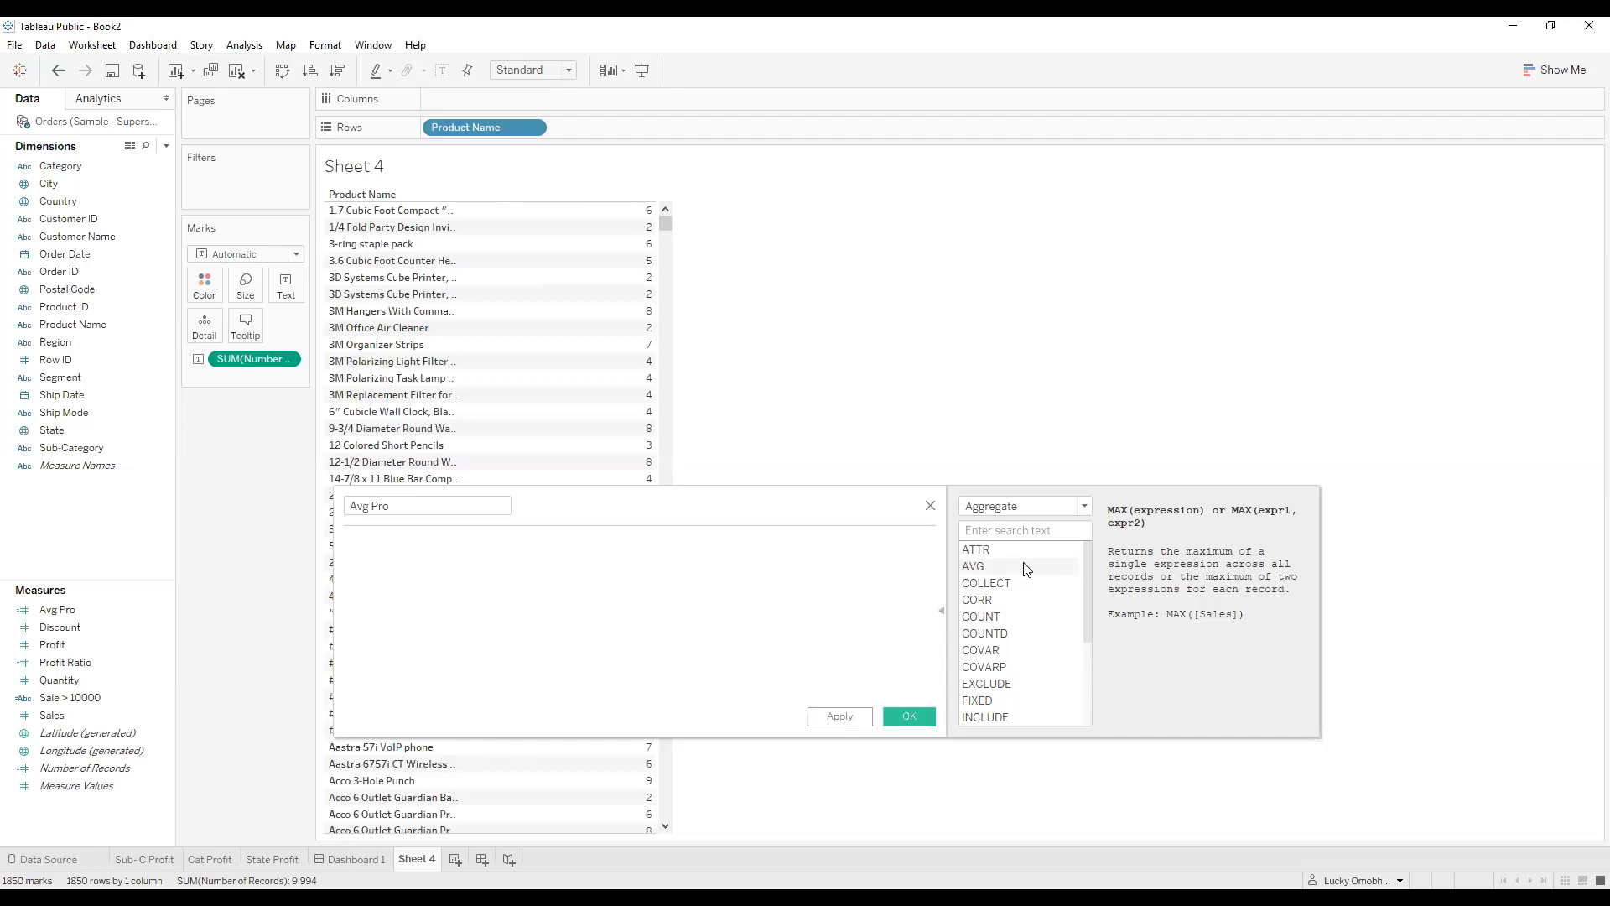
Enter COUNT([Product Name]) as the new formula in the open calculation.
{"action": "left_click", "coordinate": [516, 597]}
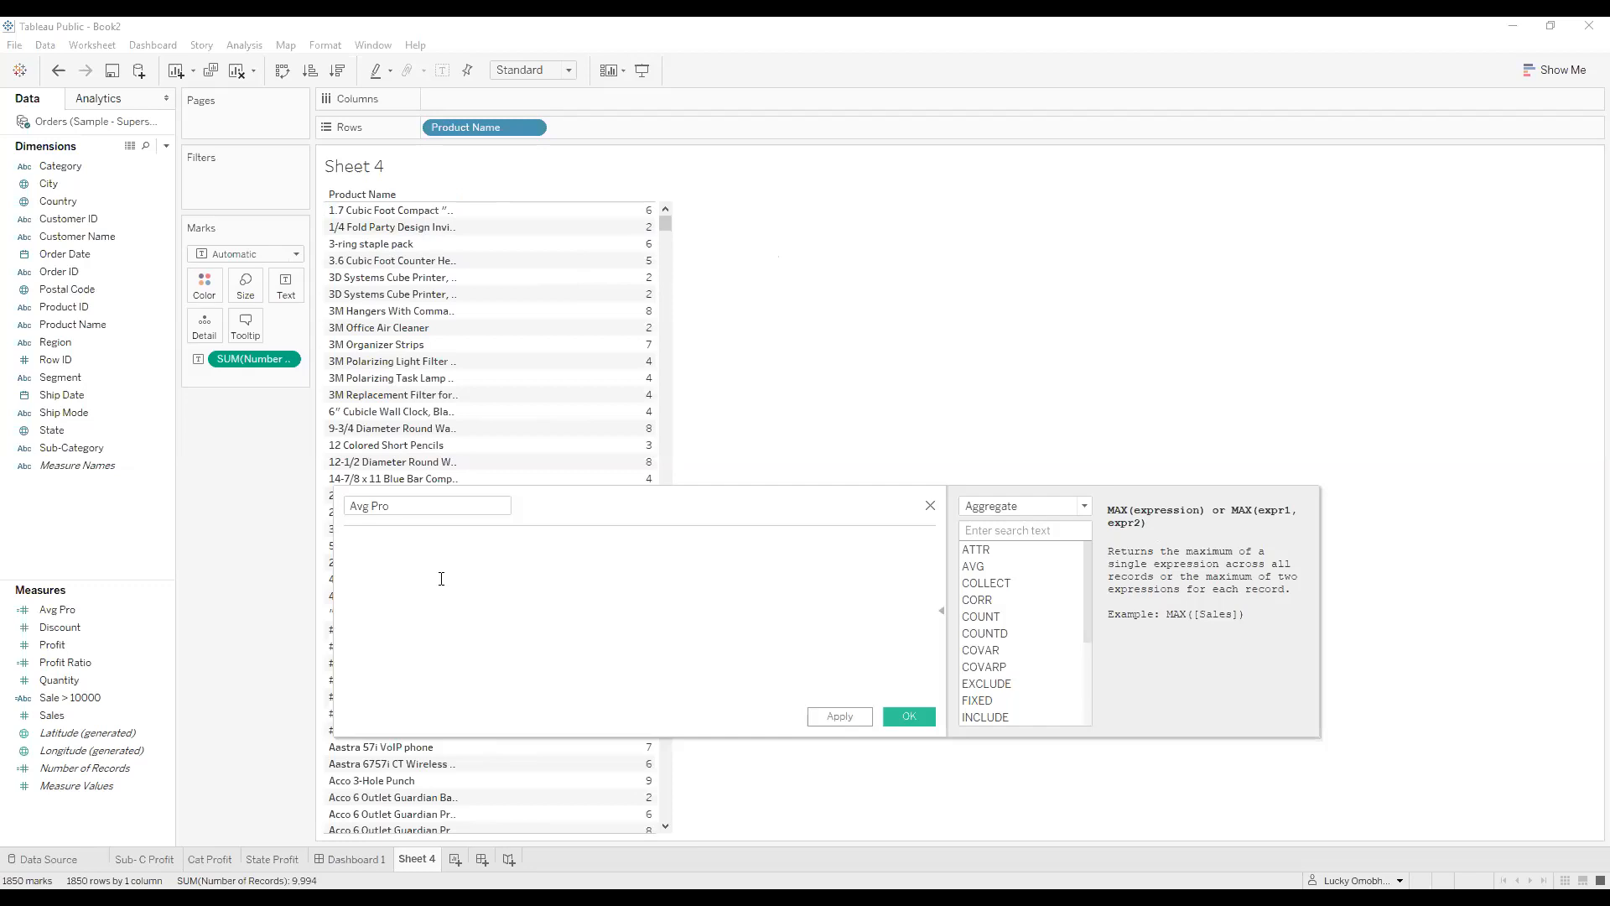
{"action": "type", "text": "c"}
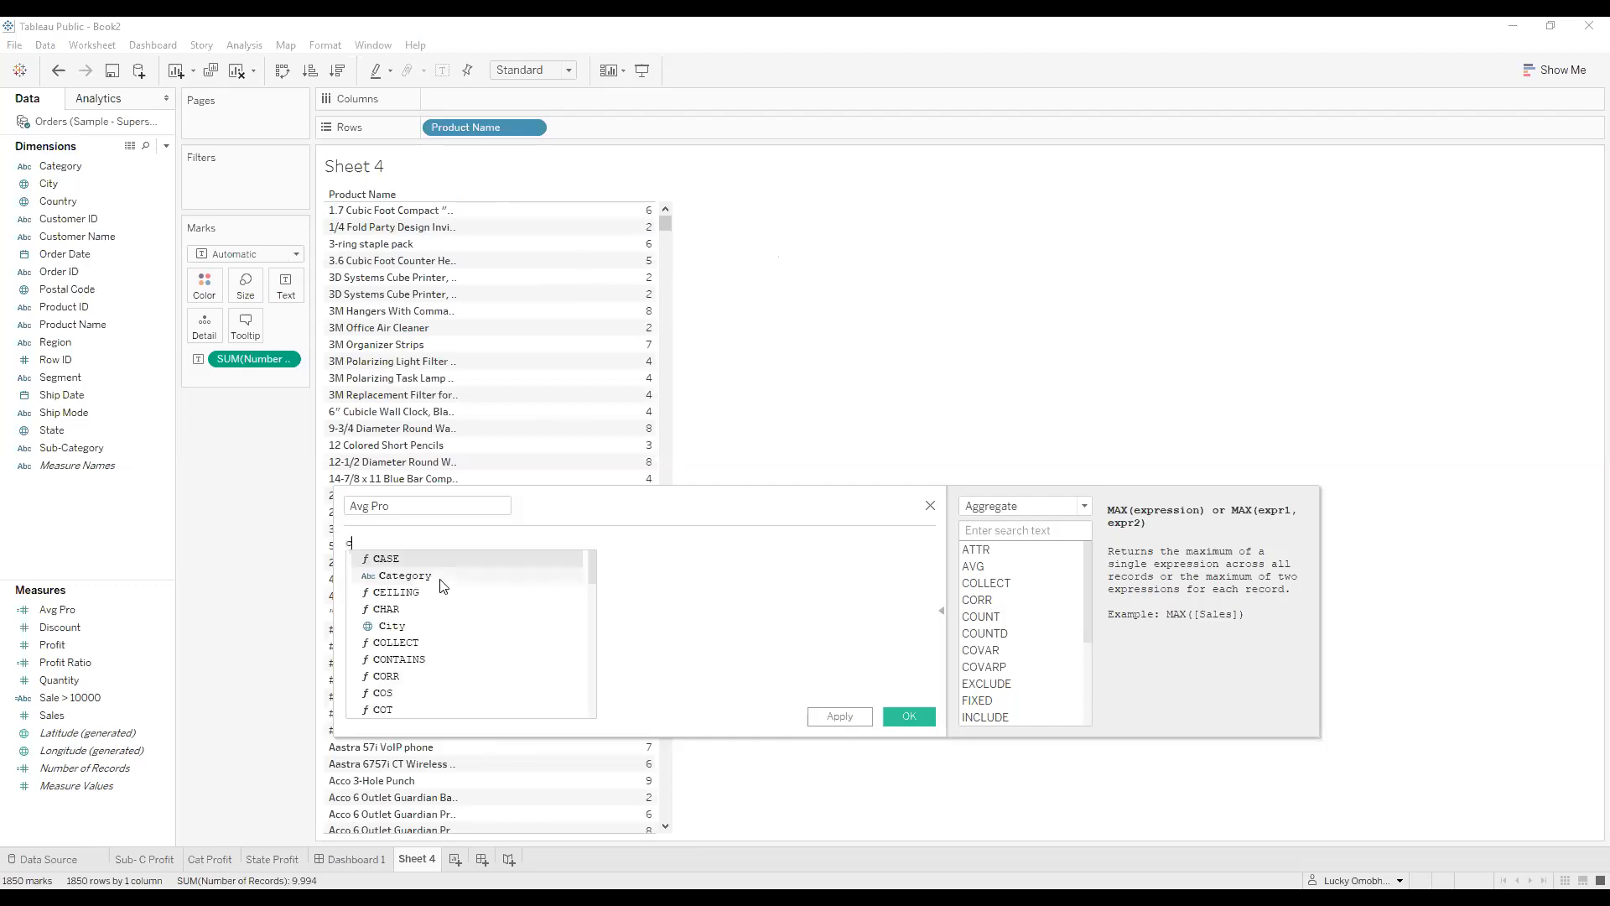
{"action": "type", "text": "l"}
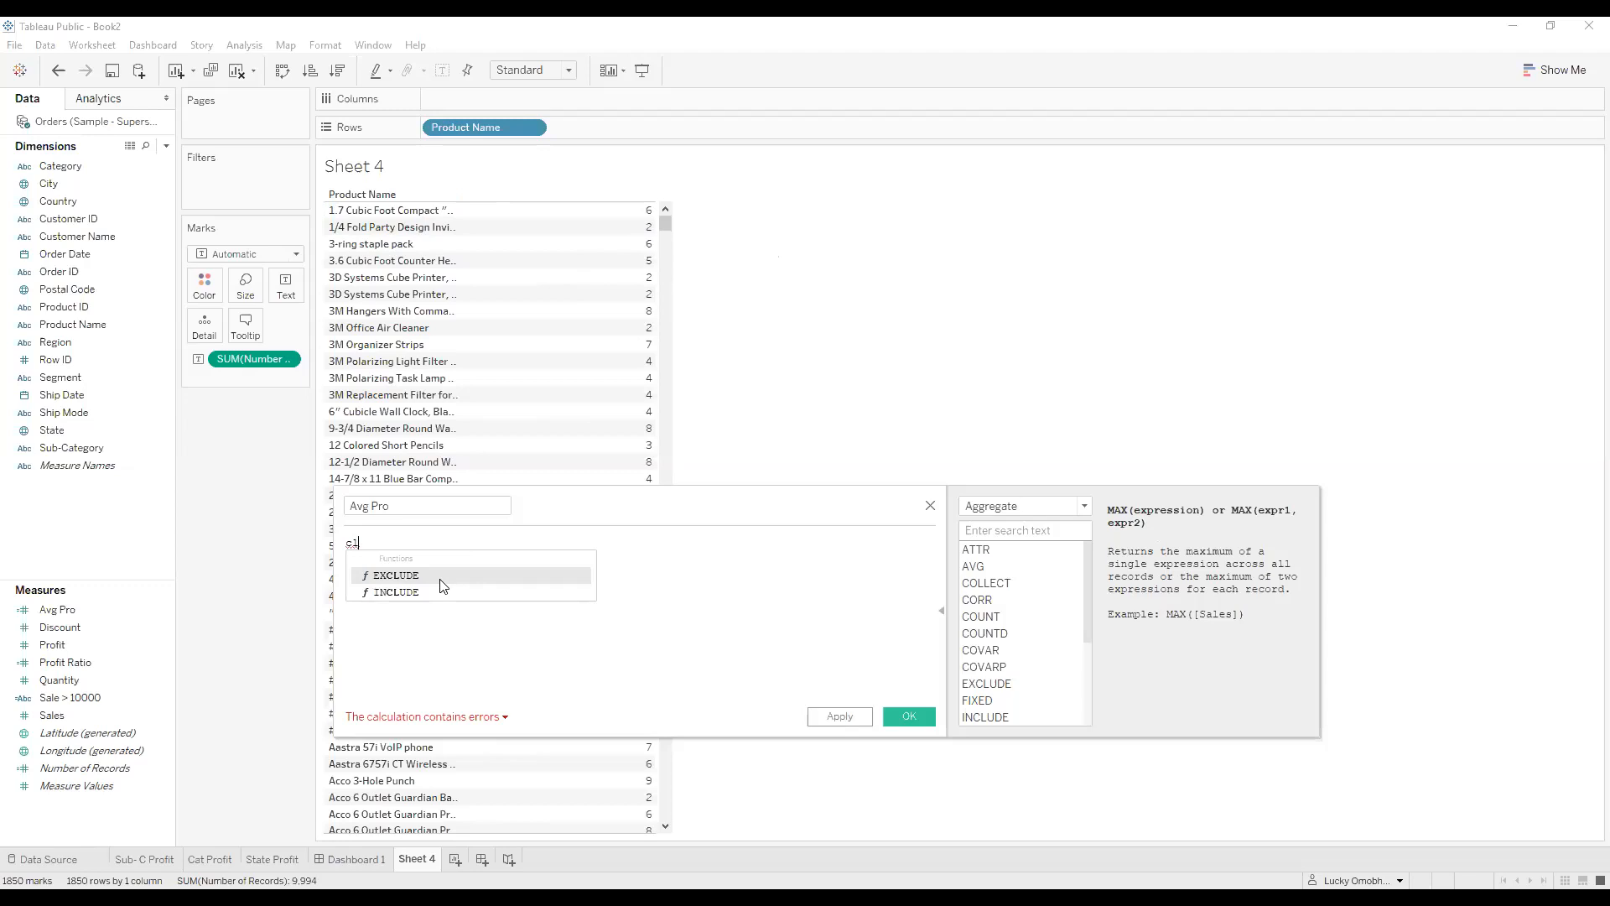
{"action": "key", "text": "BackSpace"}
{"action": "key", "text": "BackSpace"}
{"action": "type", "text": "co"}
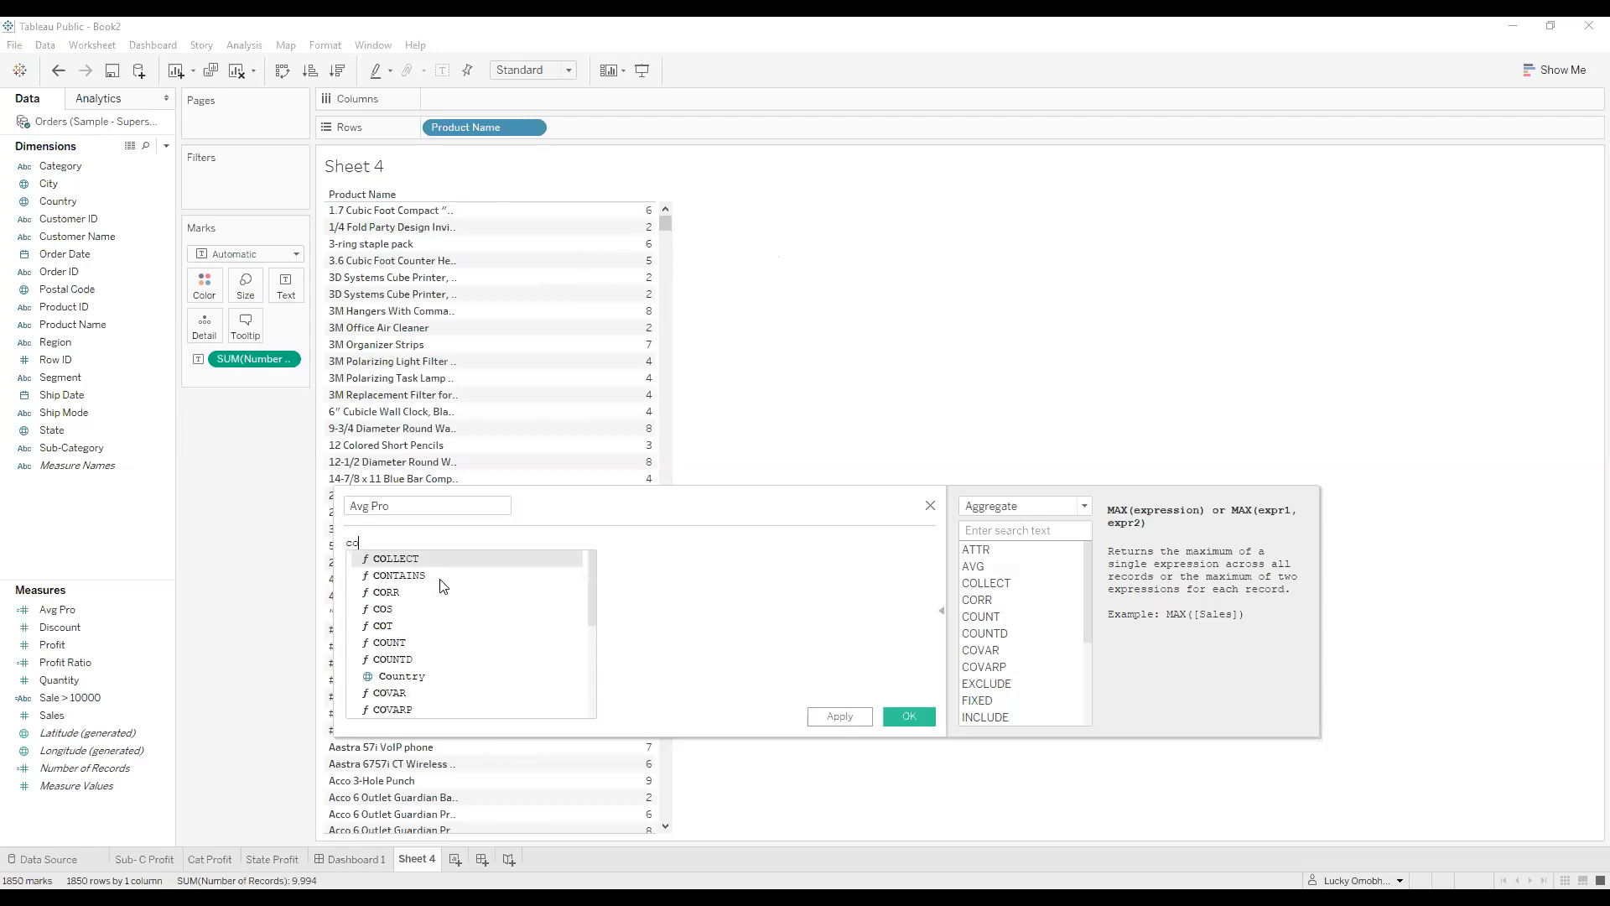
{"action": "left_click", "coordinate": [435, 641]}
{"action": "type", "text": "pro"}
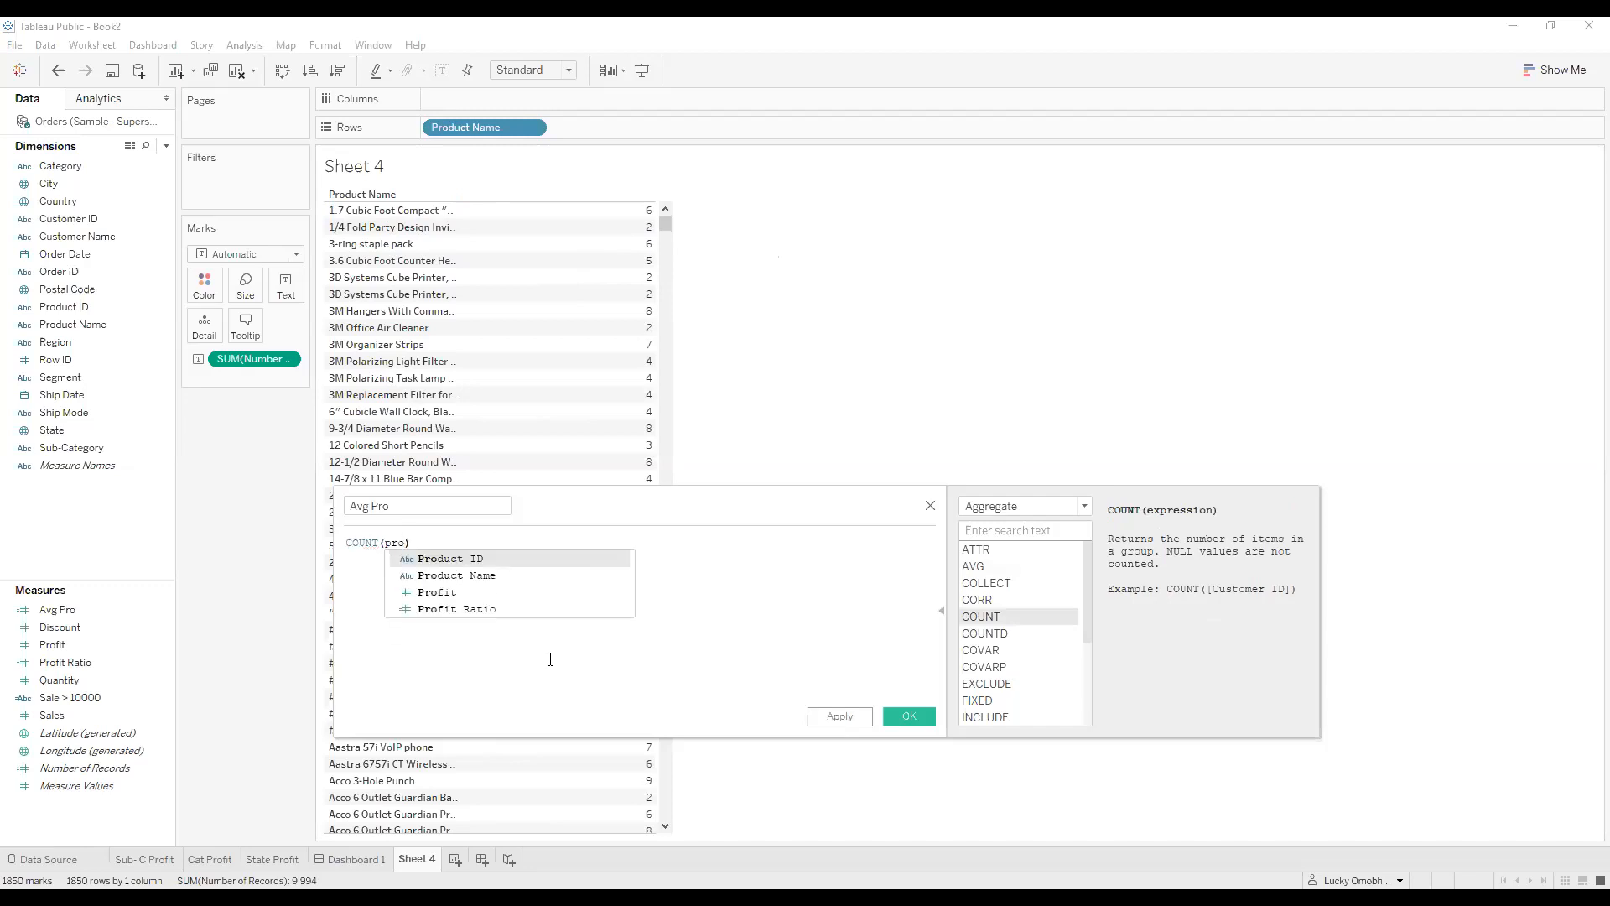
{"action": "left_click", "coordinate": [491, 578]}
Rename the Avg Pro calculated field to Count and save it.
{"action": "left_click_drag", "start_coordinate": [442, 513], "coordinate": [296, 491]}
{"action": "left_click", "coordinate": [278, 486]}
{"action": "key", "text": "BackSpace"}
{"action": "key", "text": "BackSpace"}
{"action": "key", "text": "BackSpace"}
{"action": "key", "text": "BackSpace"}
{"action": "key", "text": "BackSpace"}
{"action": "key", "text": "BackSpace"}
{"action": "key", "text": "BackSpace"}
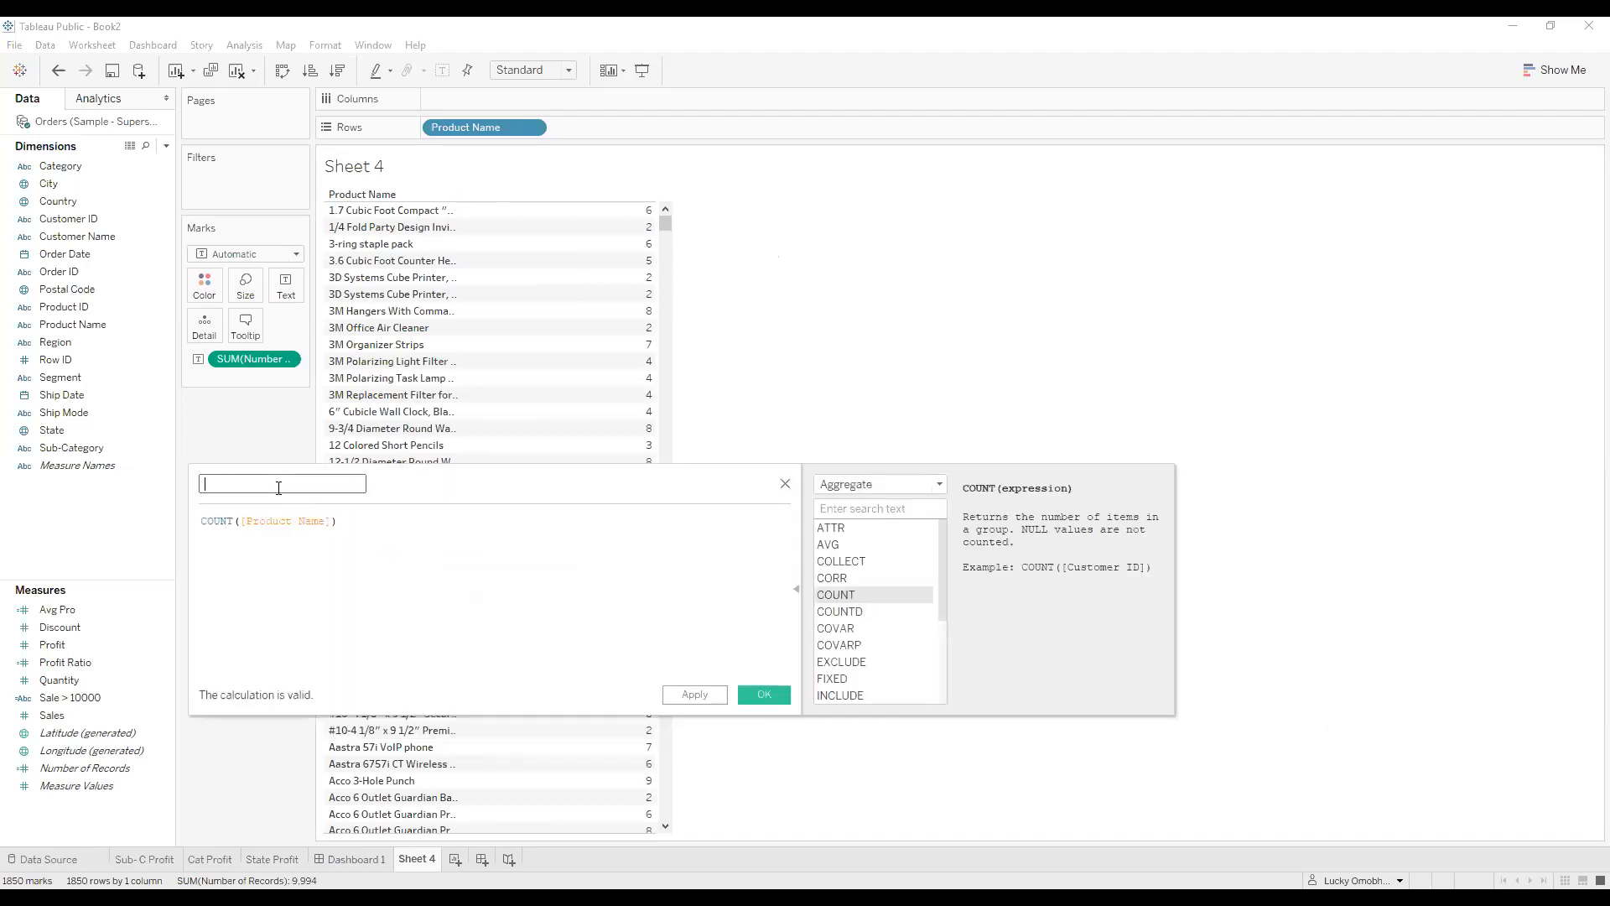
{"action": "type", "text": "Count"}
{"action": "left_click", "coordinate": [780, 696]}
Add Count to the view beside Number of Records, convert the view to a text table, and widen its value columns.
{"action": "left_click_drag", "start_coordinate": [53, 610], "coordinate": [187, 365]}
{"action": "left_click", "coordinate": [229, 418]}
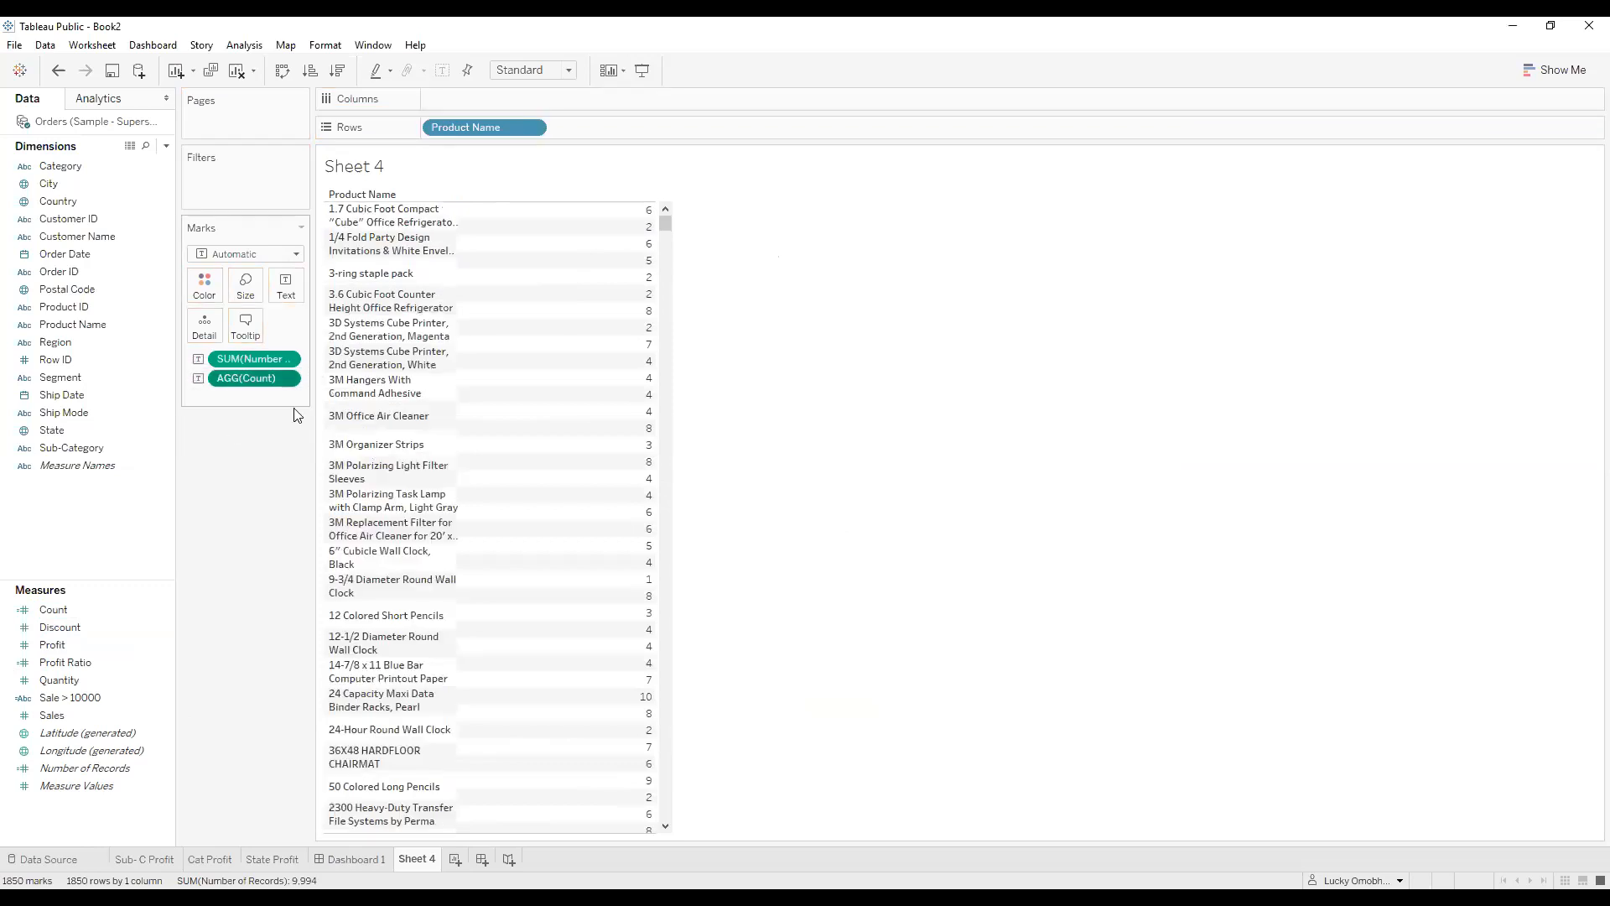
{"action": "left_click", "coordinate": [1562, 72]}
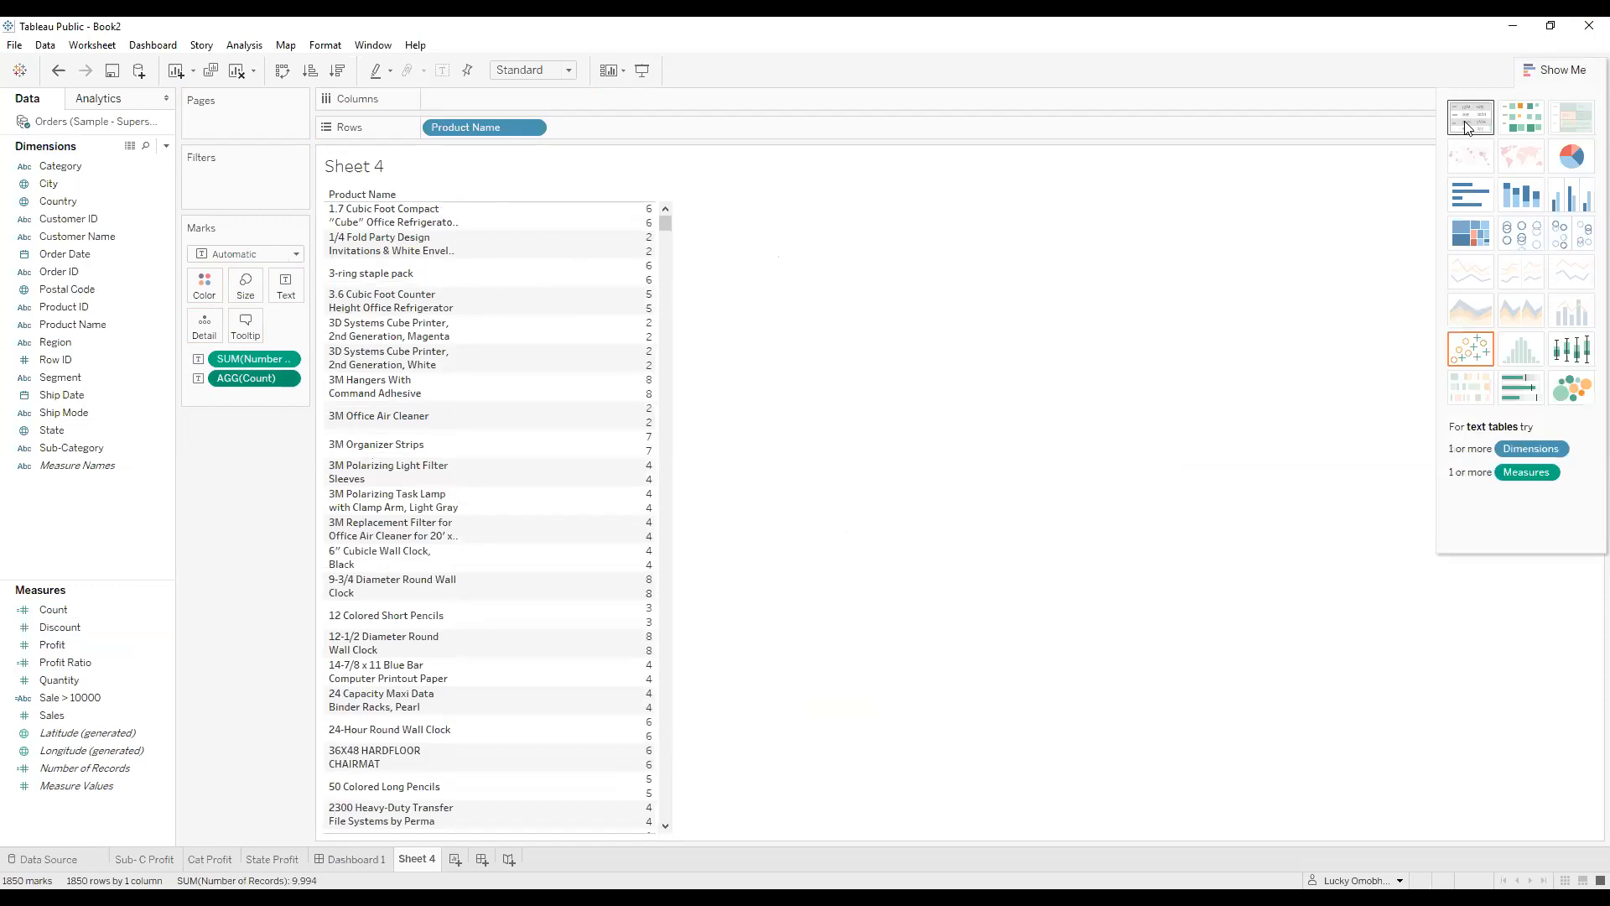
{"action": "left_click", "coordinate": [1470, 117]}
{"action": "left_click", "coordinate": [1553, 70]}
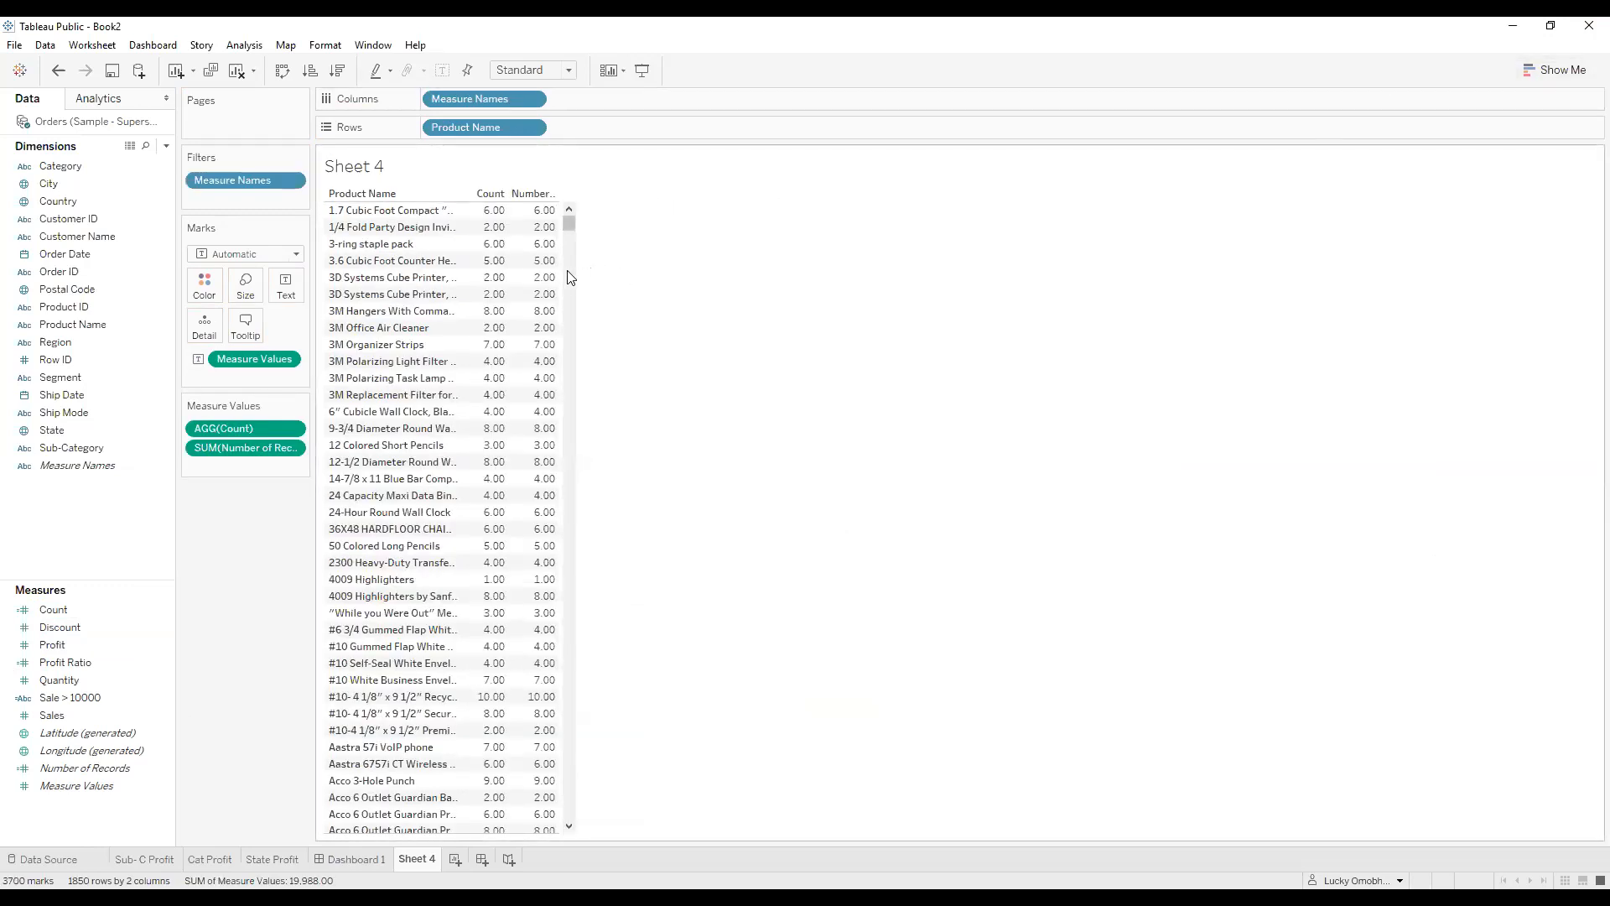
{"action": "left_click_drag", "start_coordinate": [557, 272], "coordinate": [717, 284]}
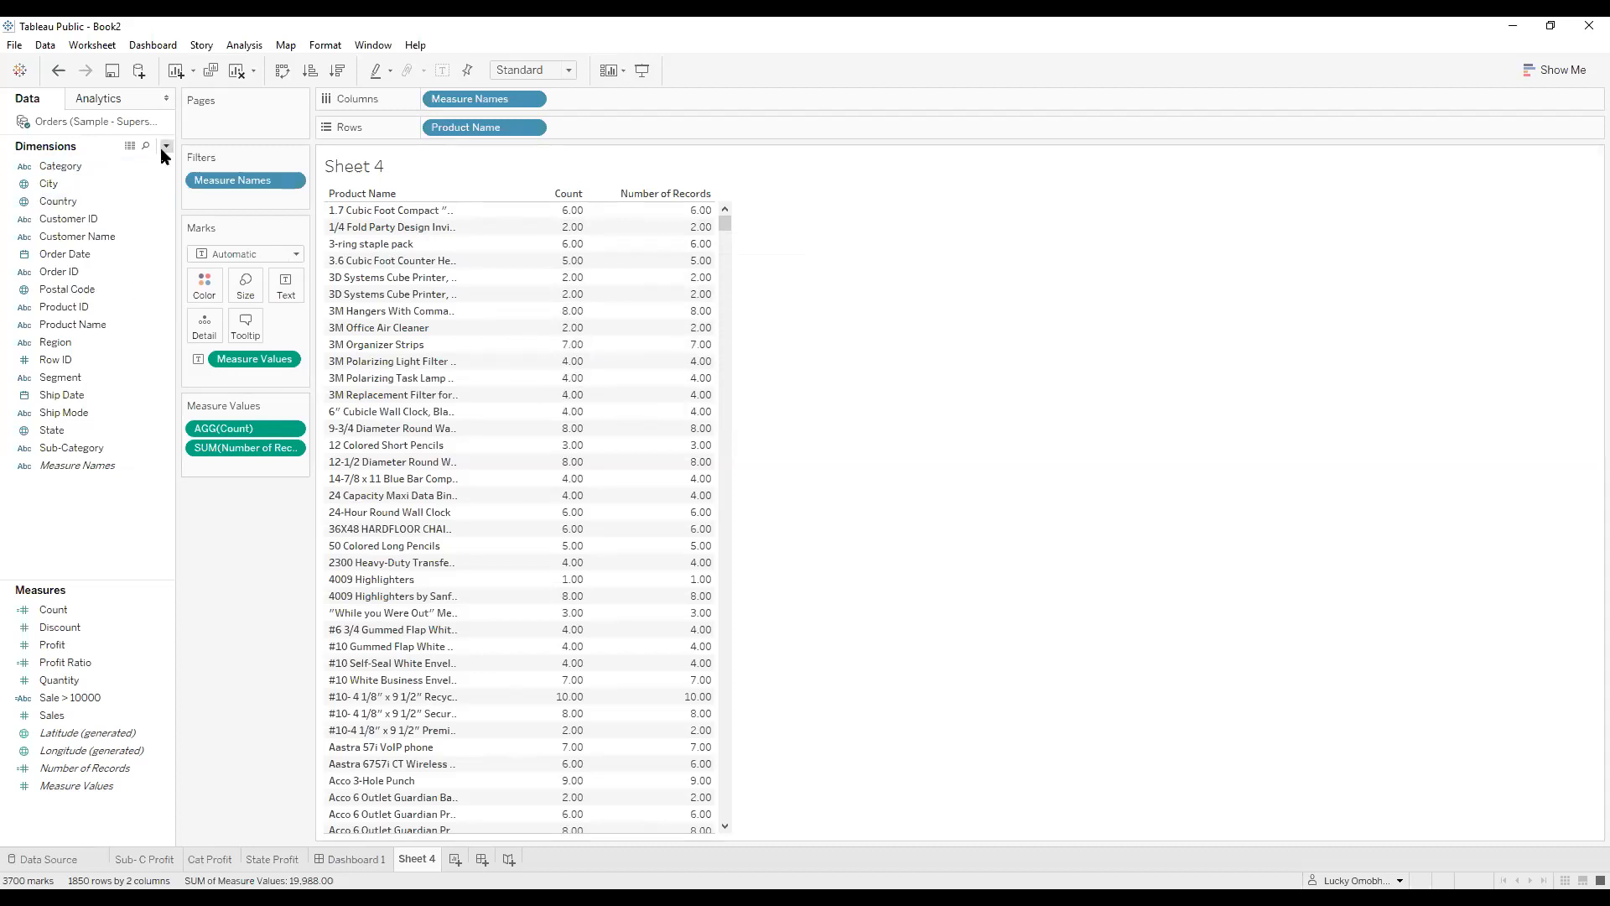
Create another calculated field and begin its name with C.
{"action": "left_click", "coordinate": [109, 167]}
{"action": "type", "text": "C"}
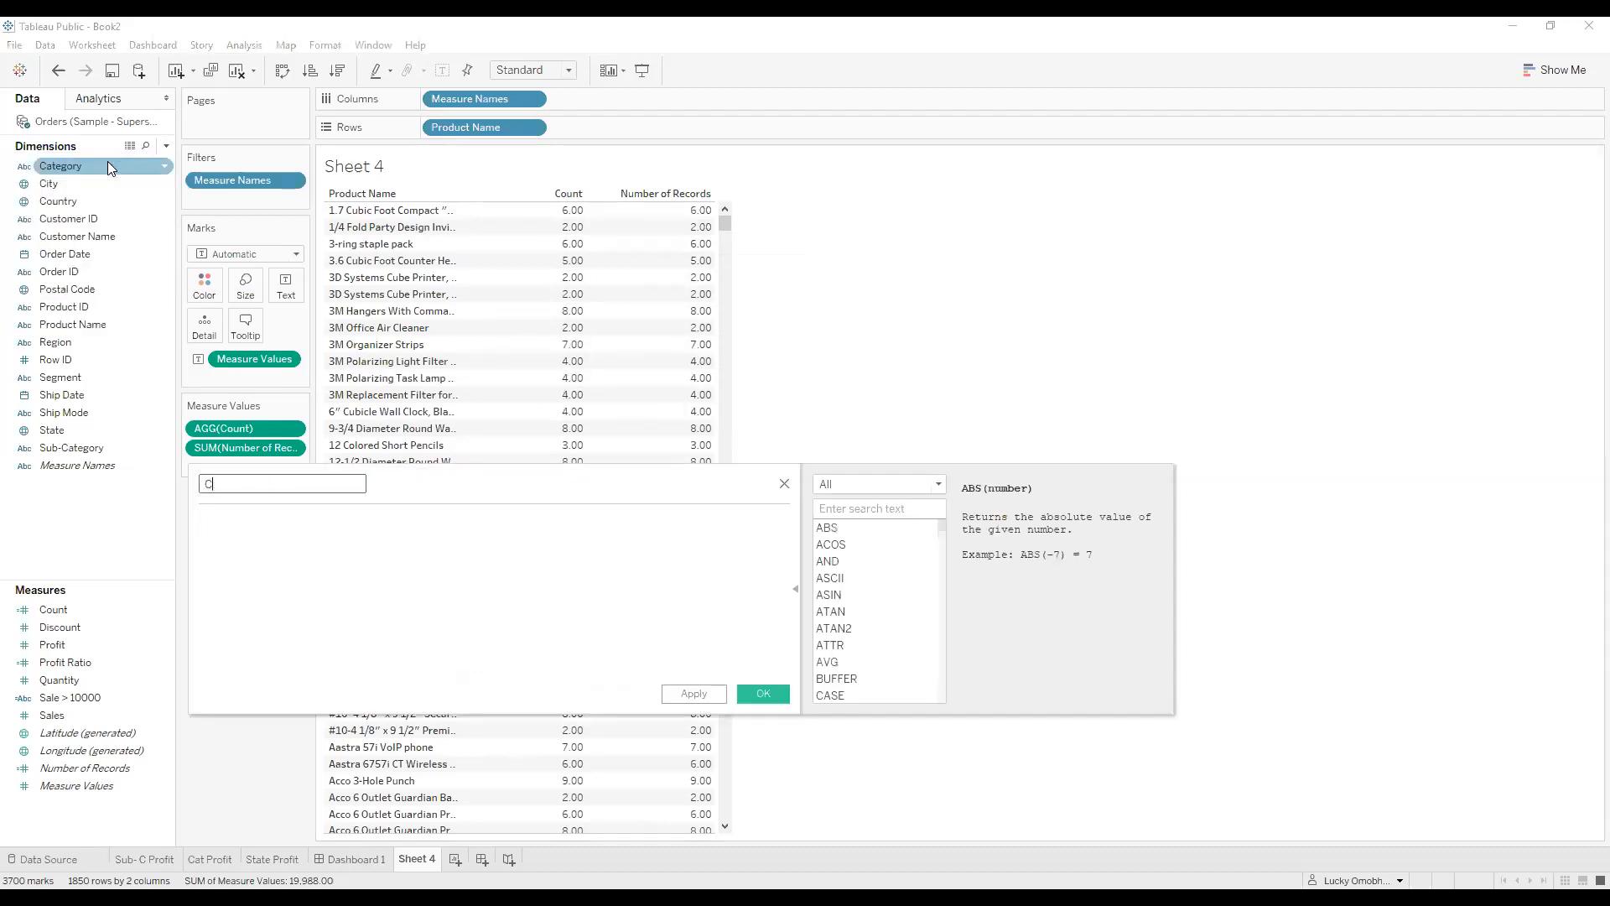
Create a calculated field named CountD with the formula COUNTD([Product Name]).
{"action": "type", "text": "ountD"}
{"action": "left_click", "coordinate": [260, 538]}
{"action": "type", "text": "cou"}
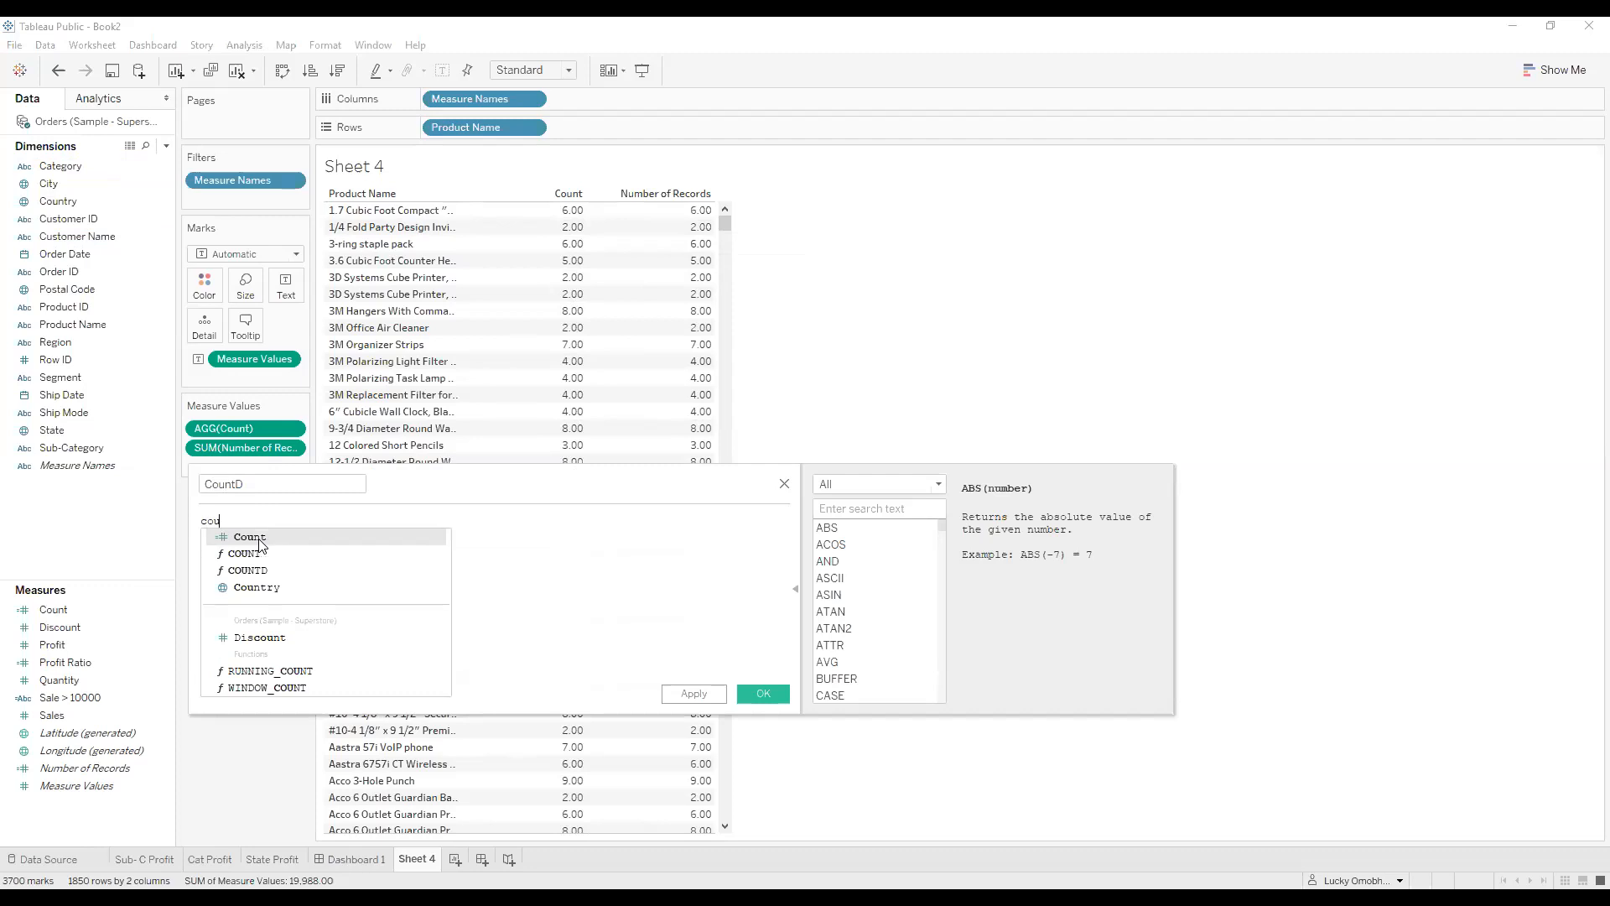
{"action": "left_click", "coordinate": [277, 572]}
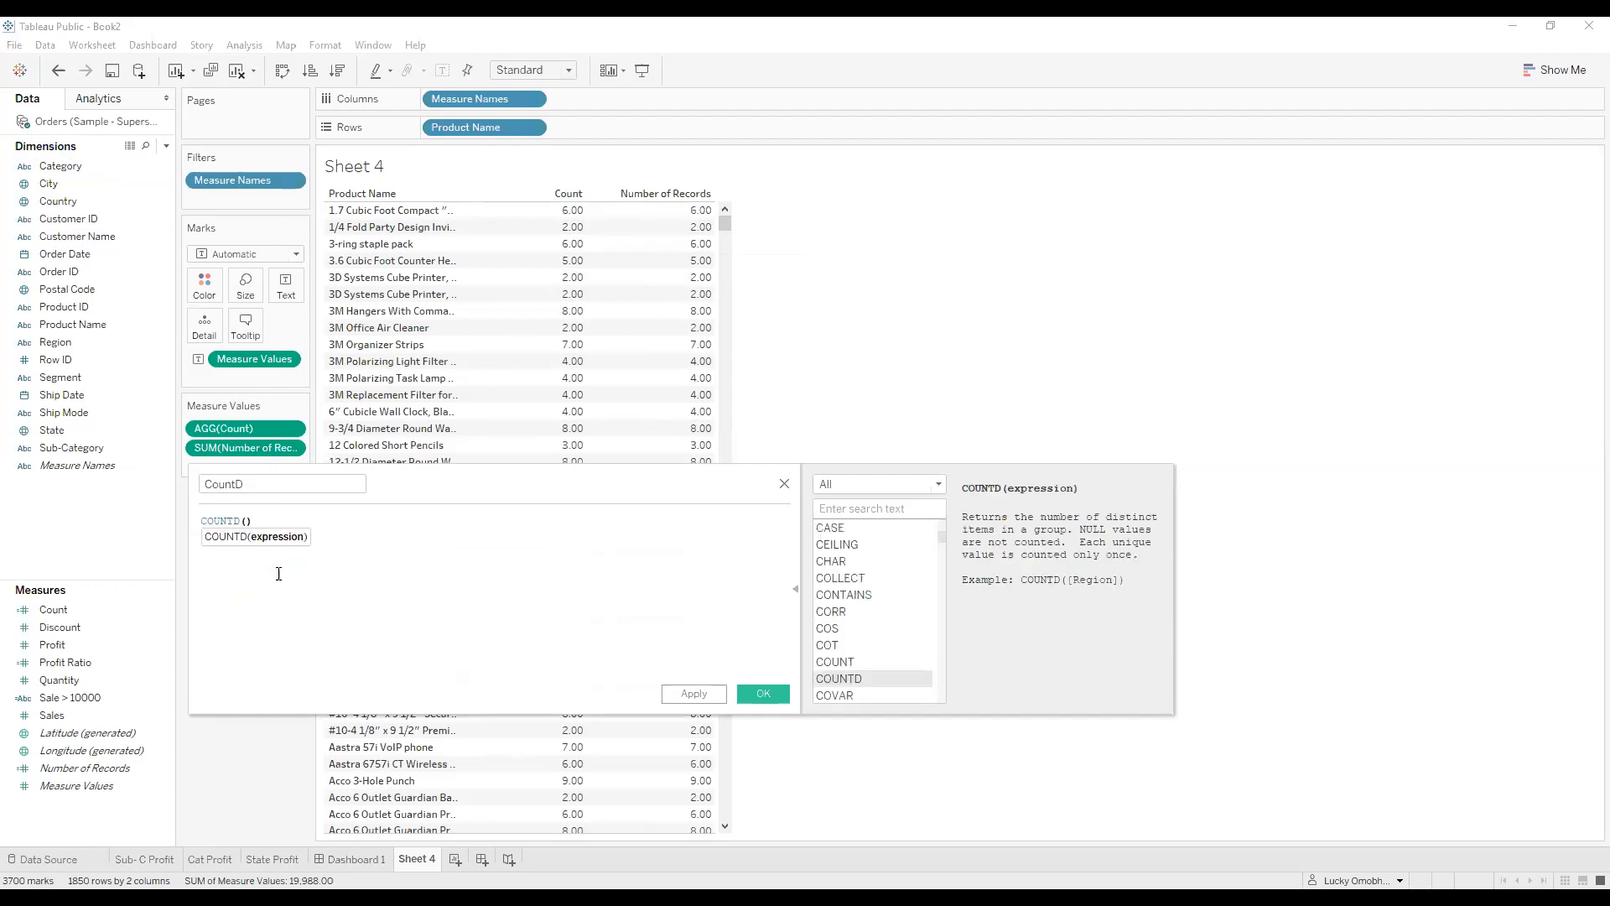
{"action": "type", "text": "pro"}
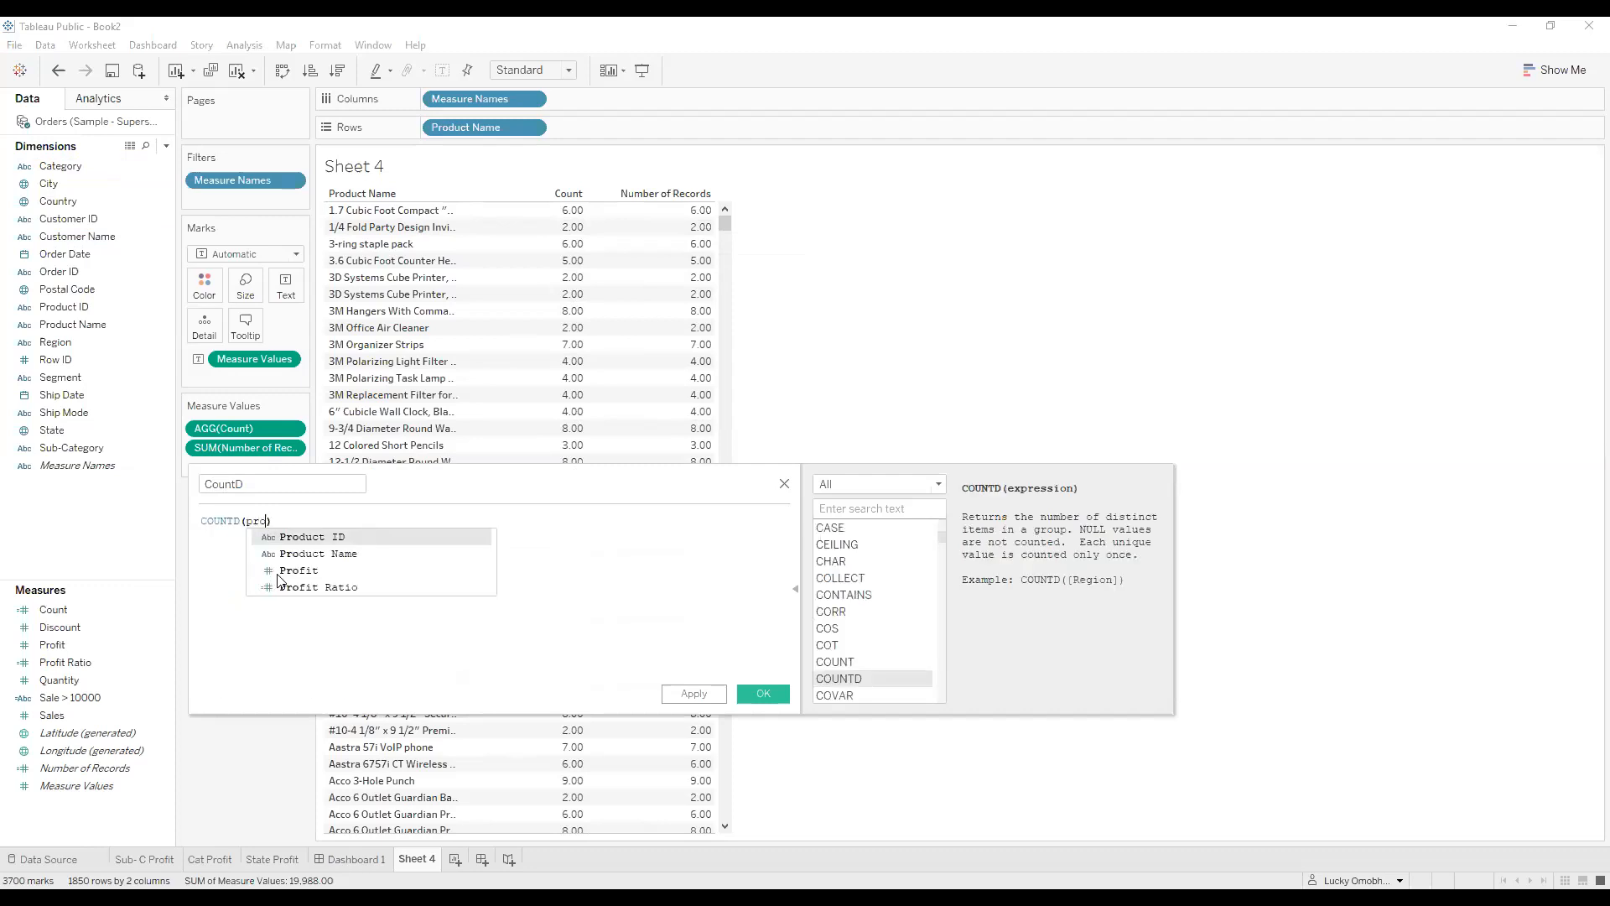
{"action": "left_click", "coordinate": [363, 560]}
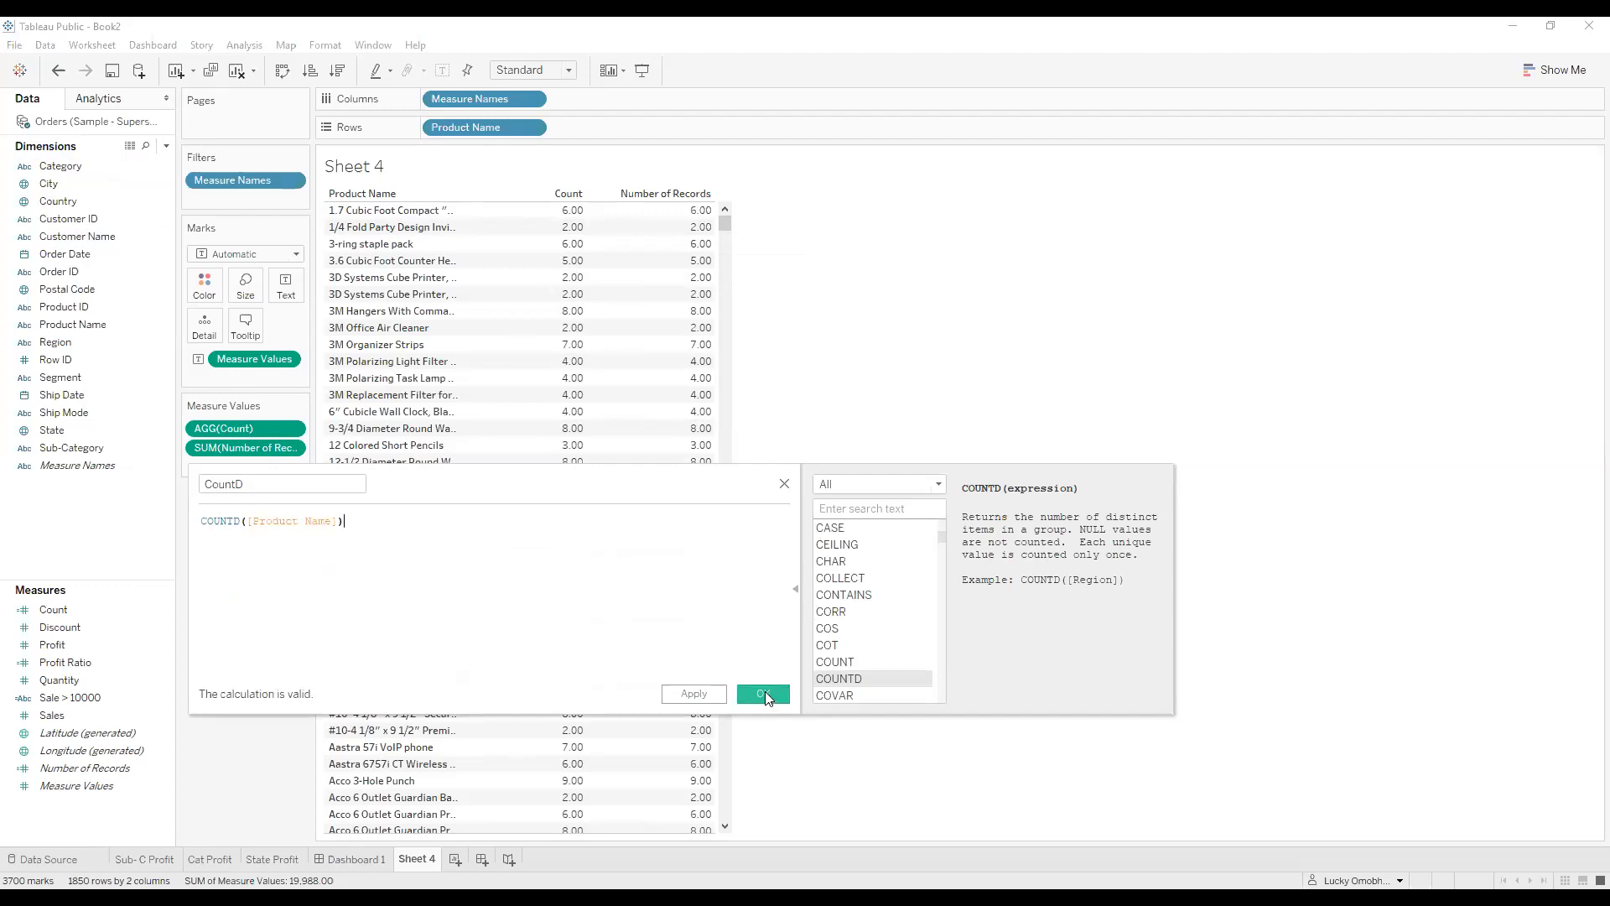
{"action": "left_click", "coordinate": [764, 694]}
Add CountD to the measure values between Count and Number of Records and compare the three columns down to the last product.
{"action": "left_click_drag", "start_coordinate": [58, 635], "coordinate": [216, 440]}
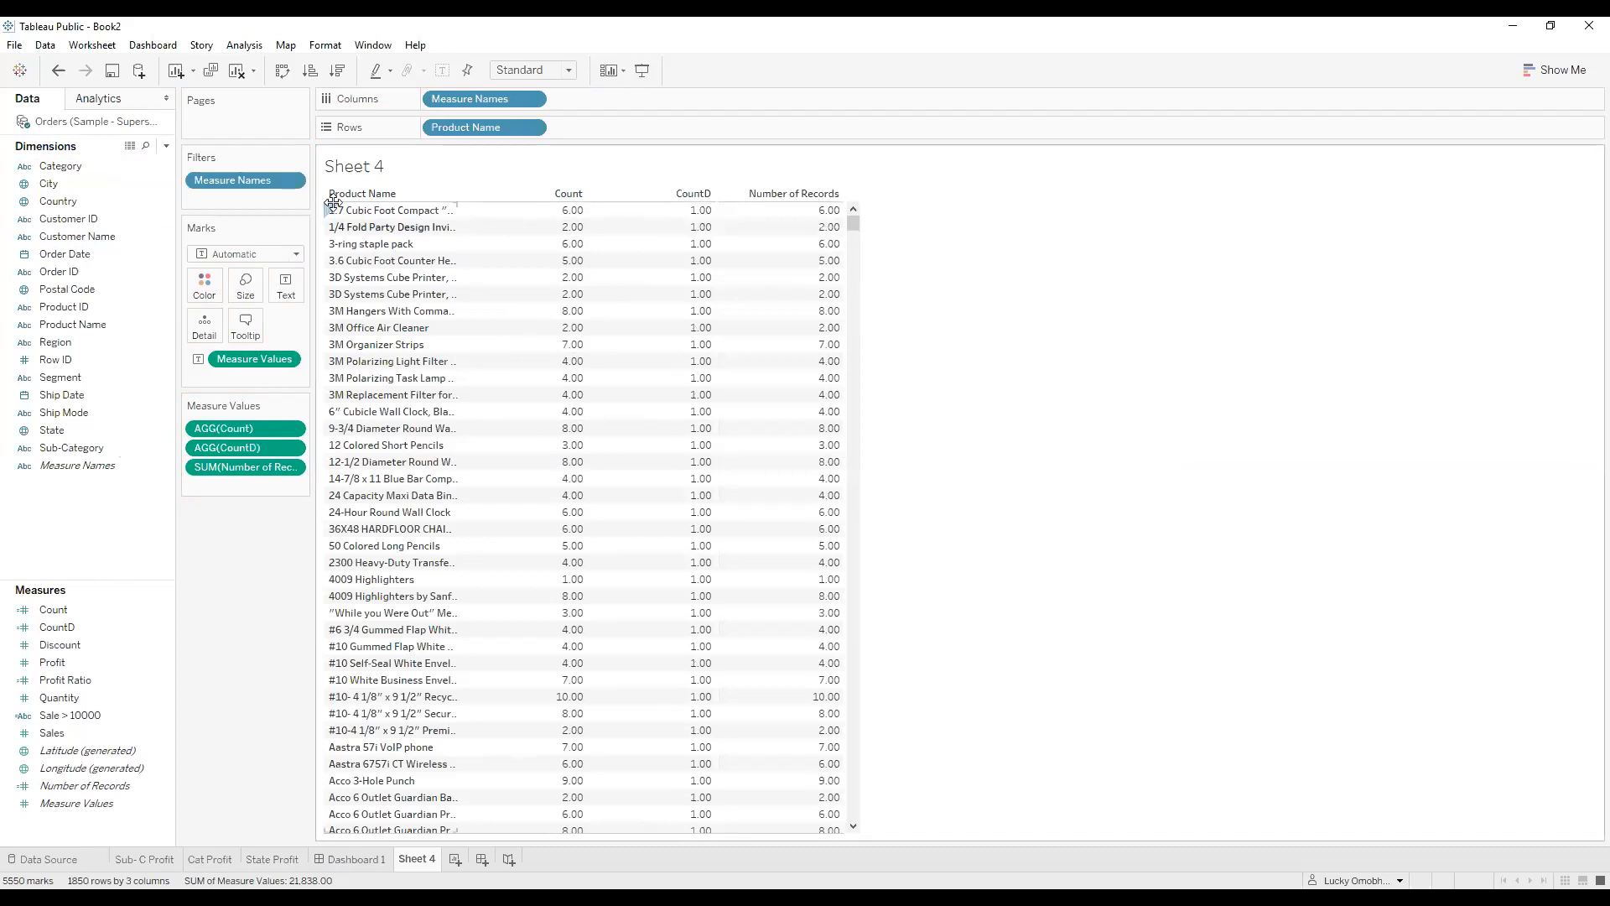
{"action": "mouse_move", "coordinate": [694, 221]}
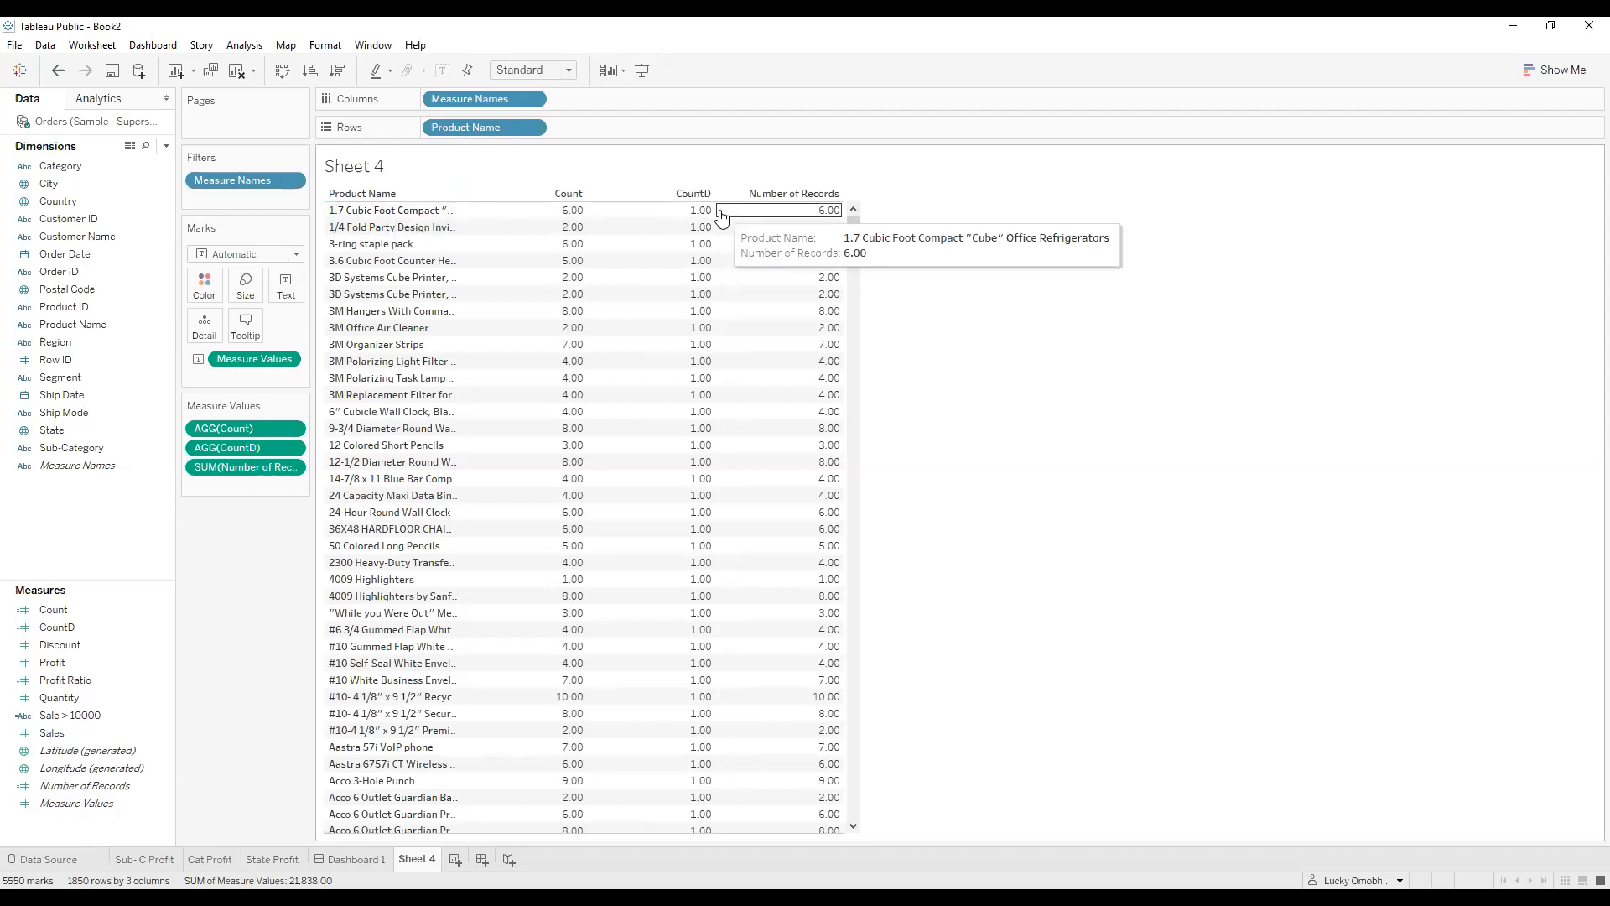
{"action": "left_click_drag", "start_coordinate": [857, 247], "coordinate": [877, 845]}
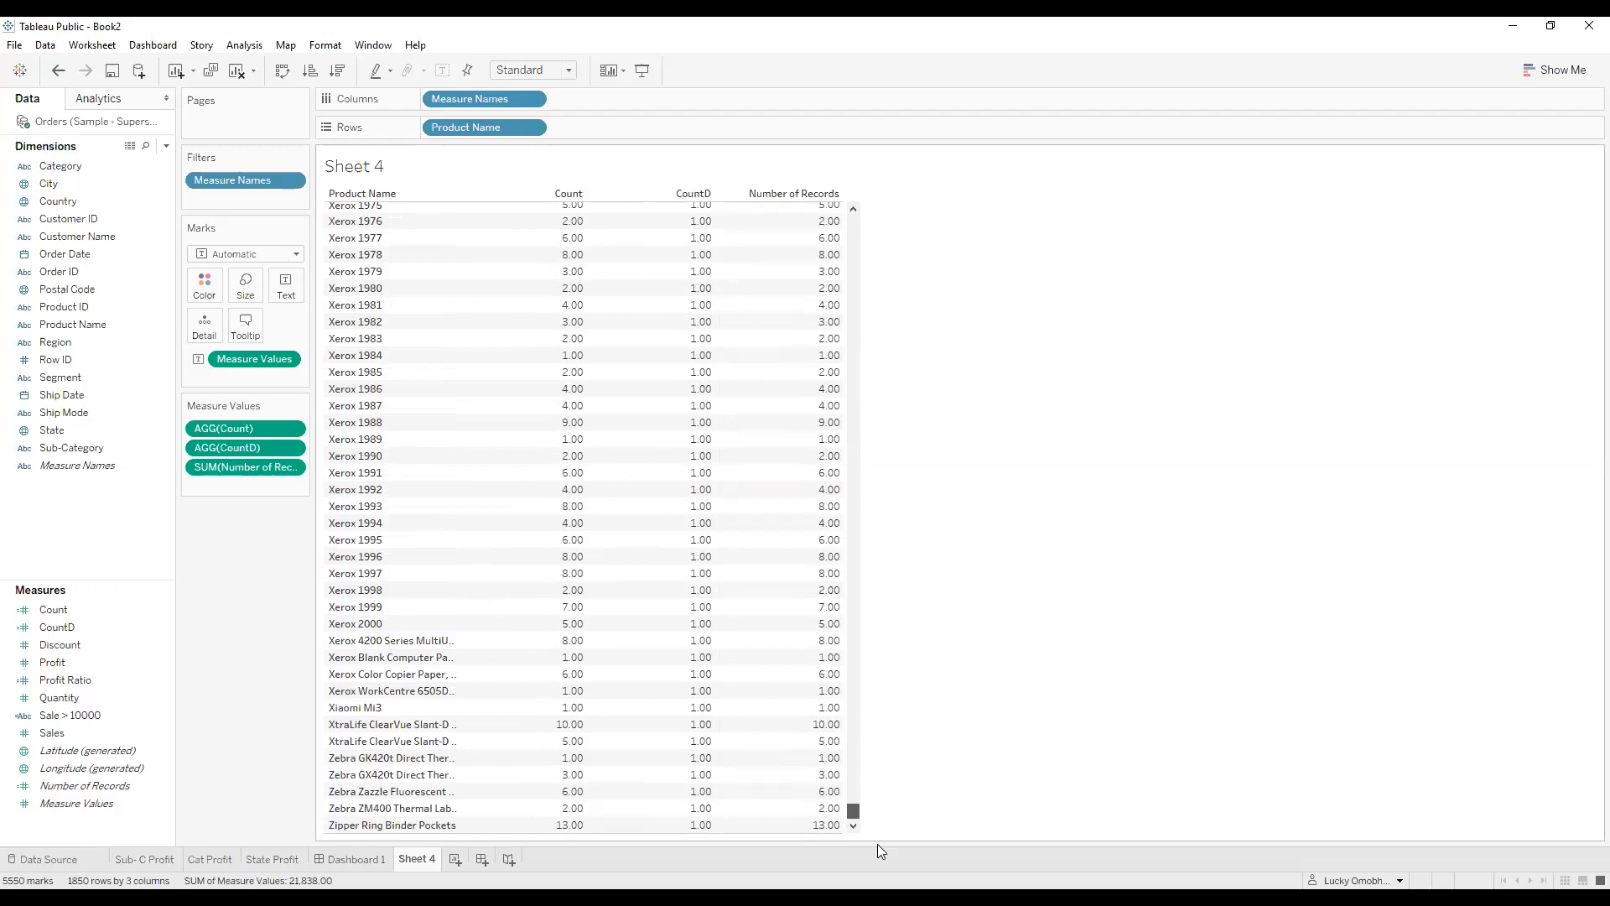
{"action": "left_click_drag", "start_coordinate": [877, 844], "coordinate": [897, 168]}
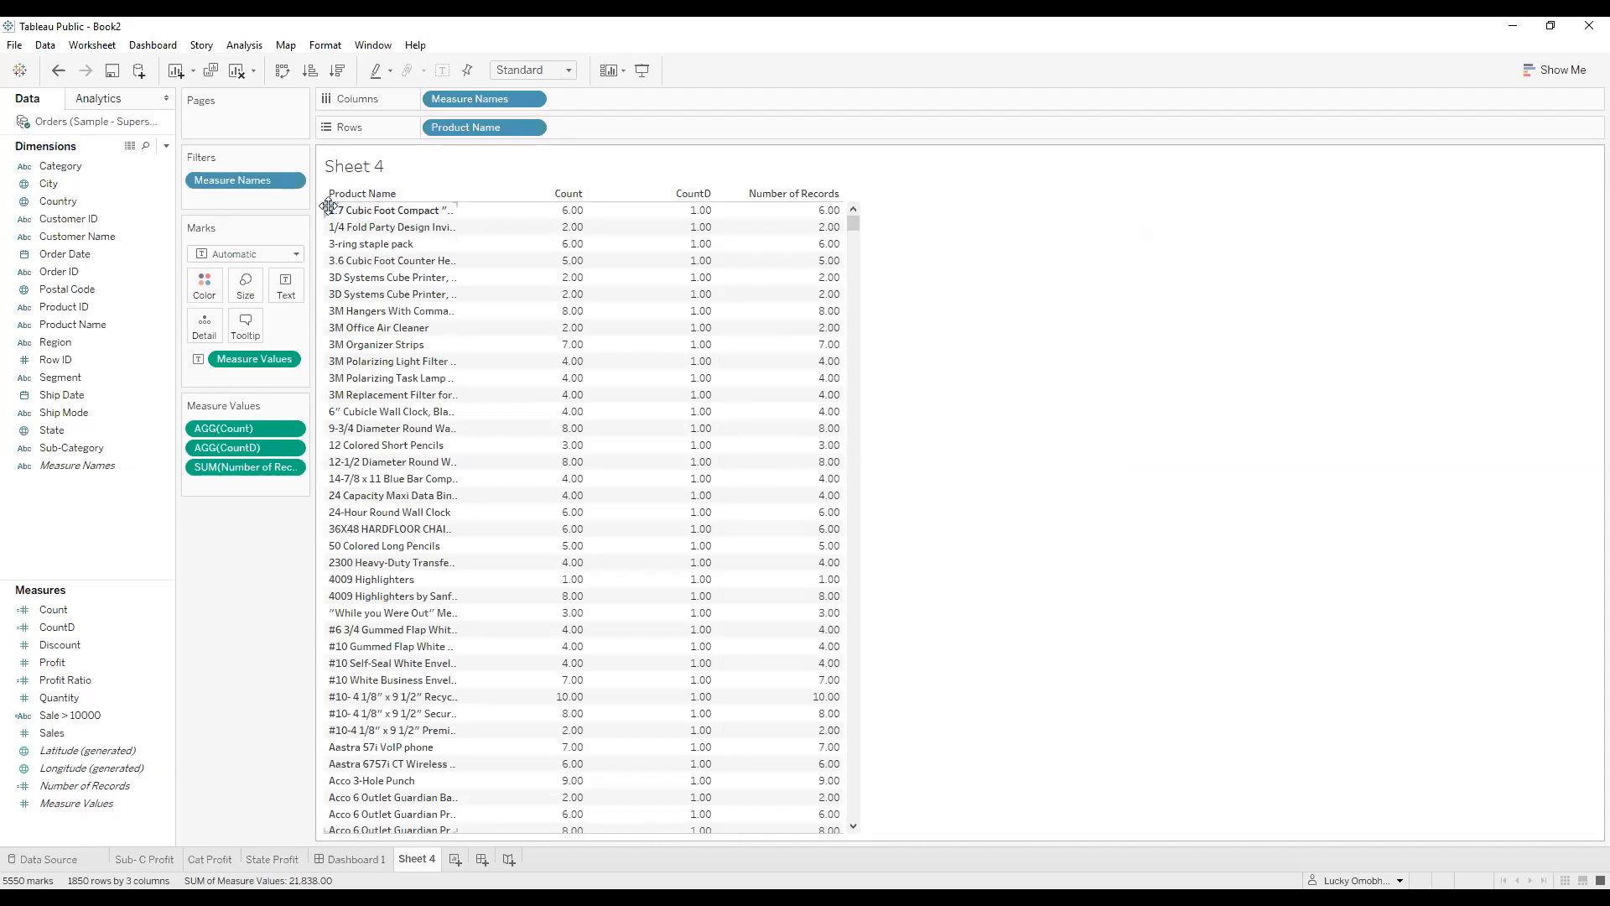
Create a calculated field named Employee Name that returns [Product Name].
{"action": "left_click", "coordinate": [166, 147]}
{"action": "left_click", "coordinate": [93, 166]}
{"action": "type", "text": "Empl"}
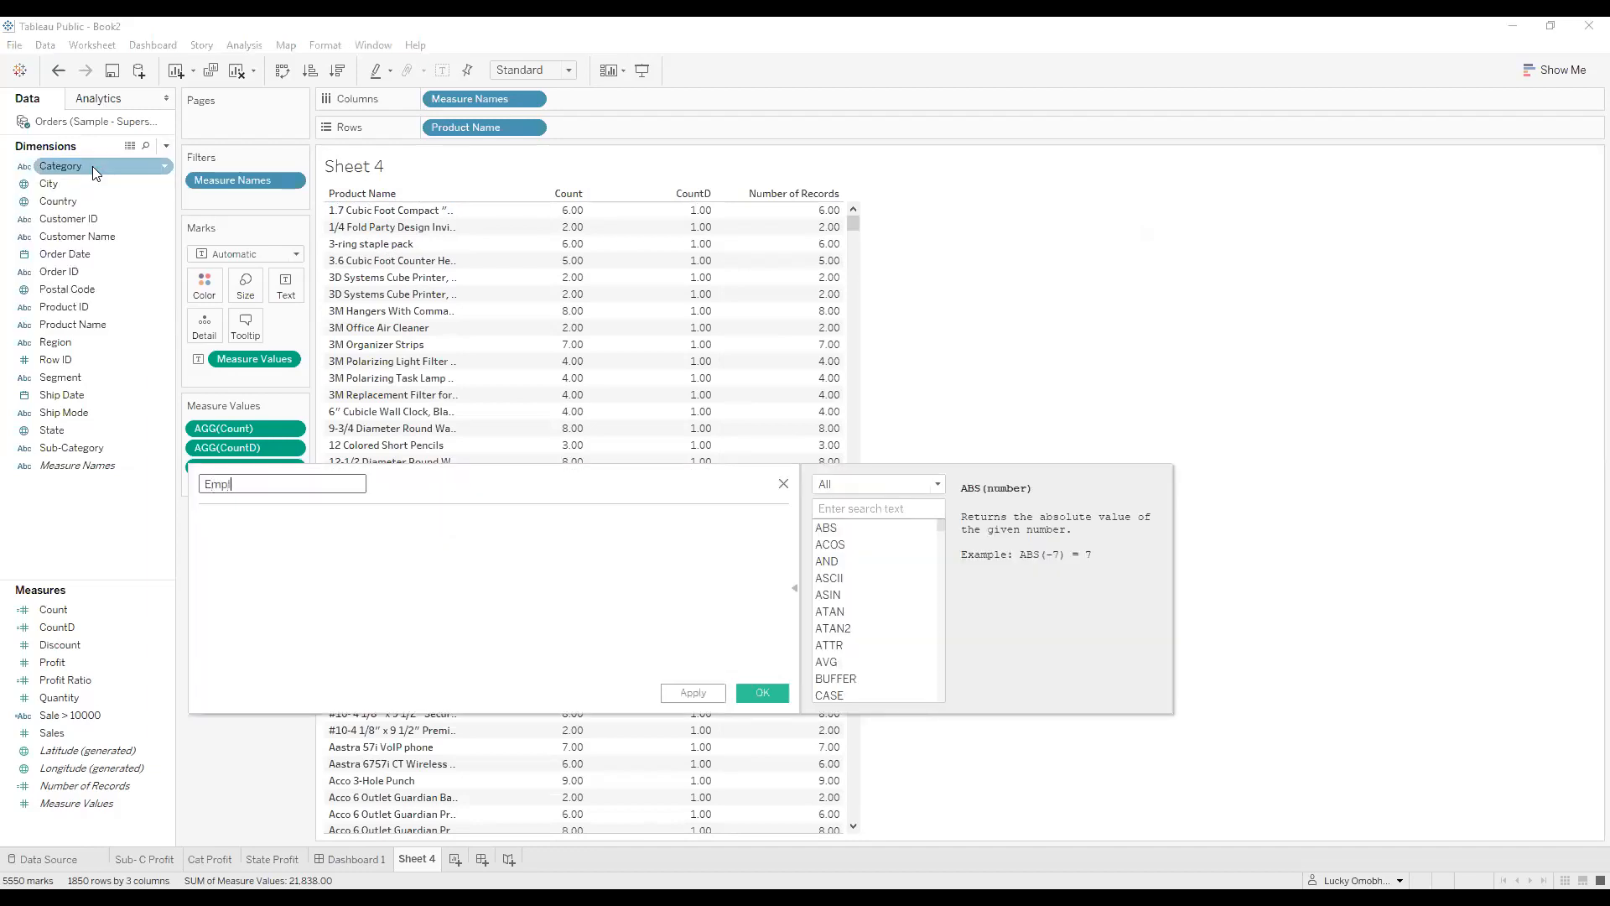
{"action": "type", "text": "oyee Name"}
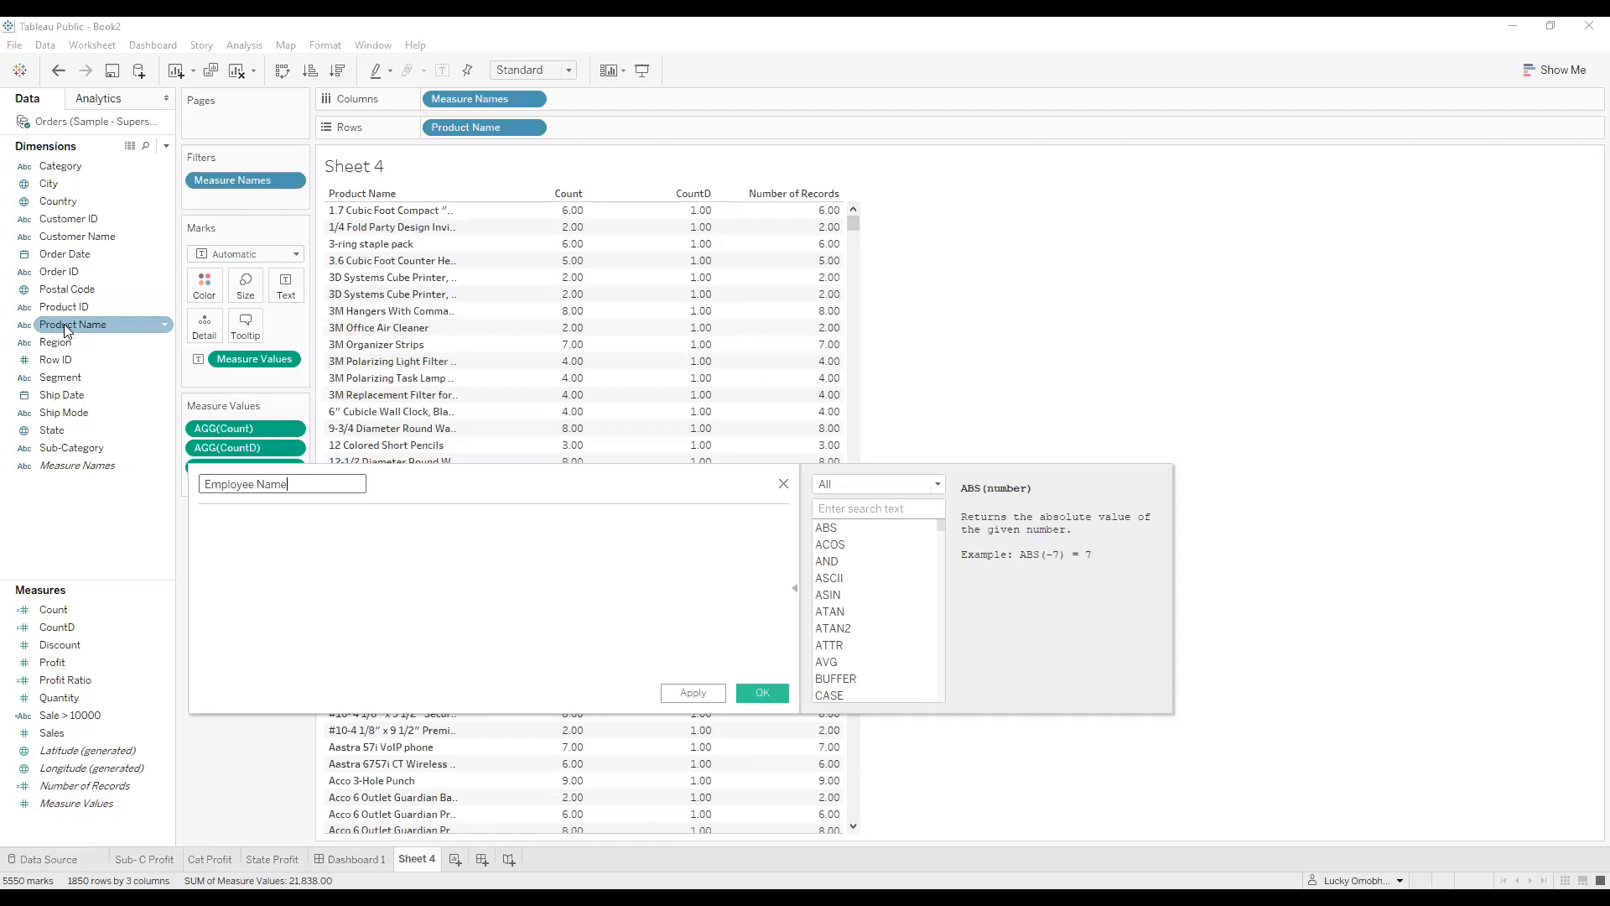
{"action": "left_click_drag", "start_coordinate": [66, 329], "coordinate": [306, 570]}
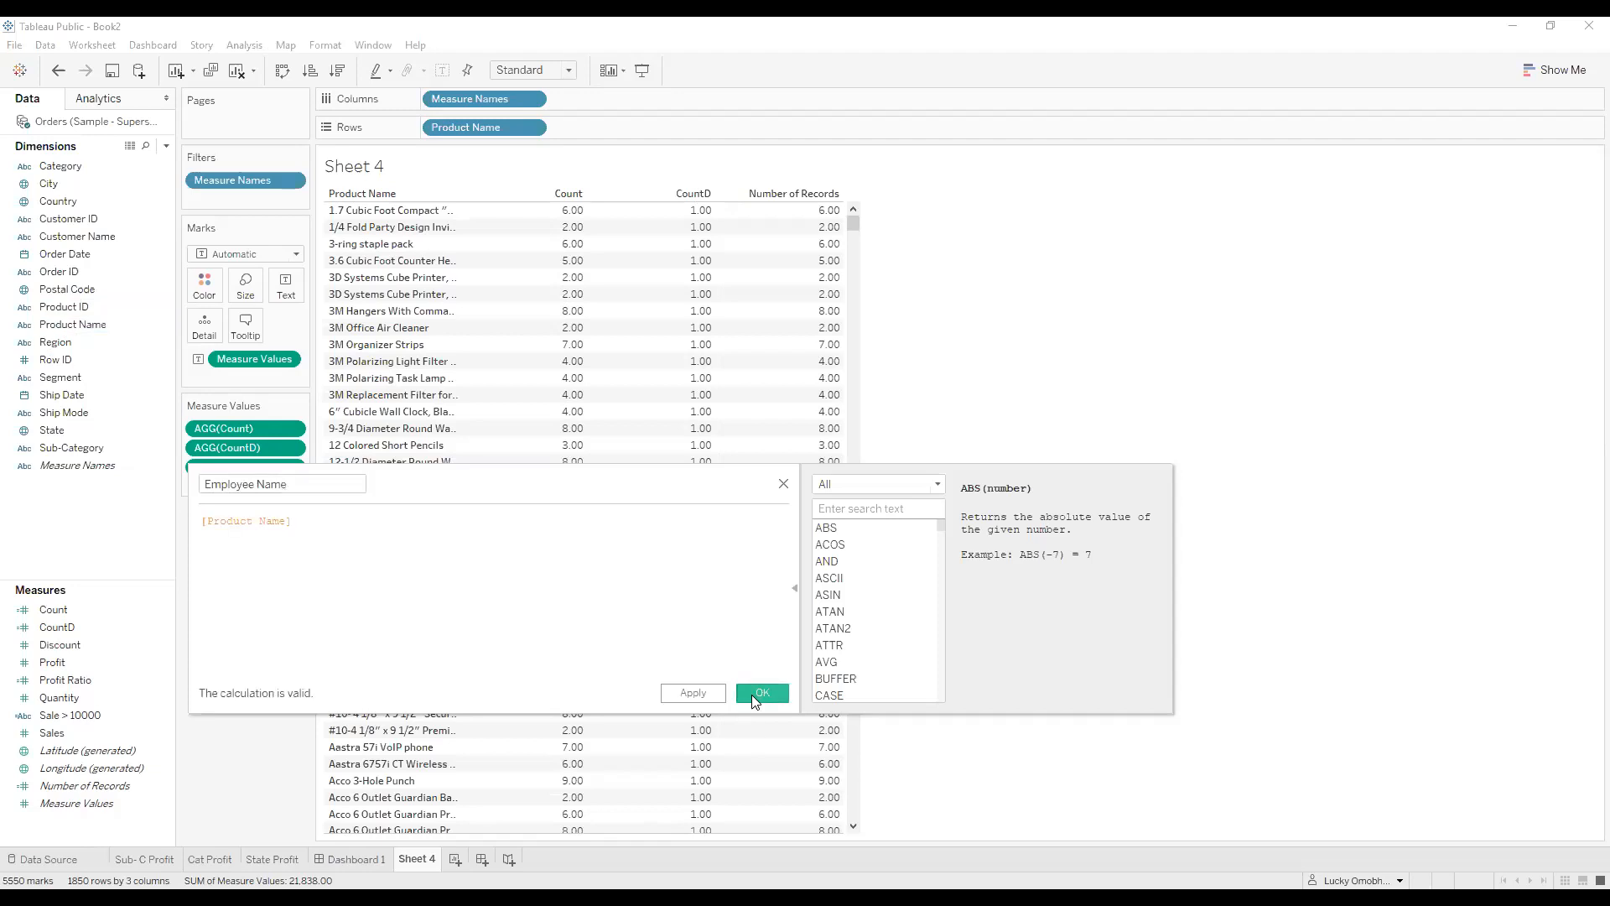
{"action": "left_click", "coordinate": [751, 694]}
Replace Product Name with Employee Name on the rows of the table.
{"action": "left_click_drag", "start_coordinate": [123, 284], "coordinate": [444, 130]}
{"action": "left_click_drag", "start_coordinate": [587, 132], "coordinate": [232, 621]}
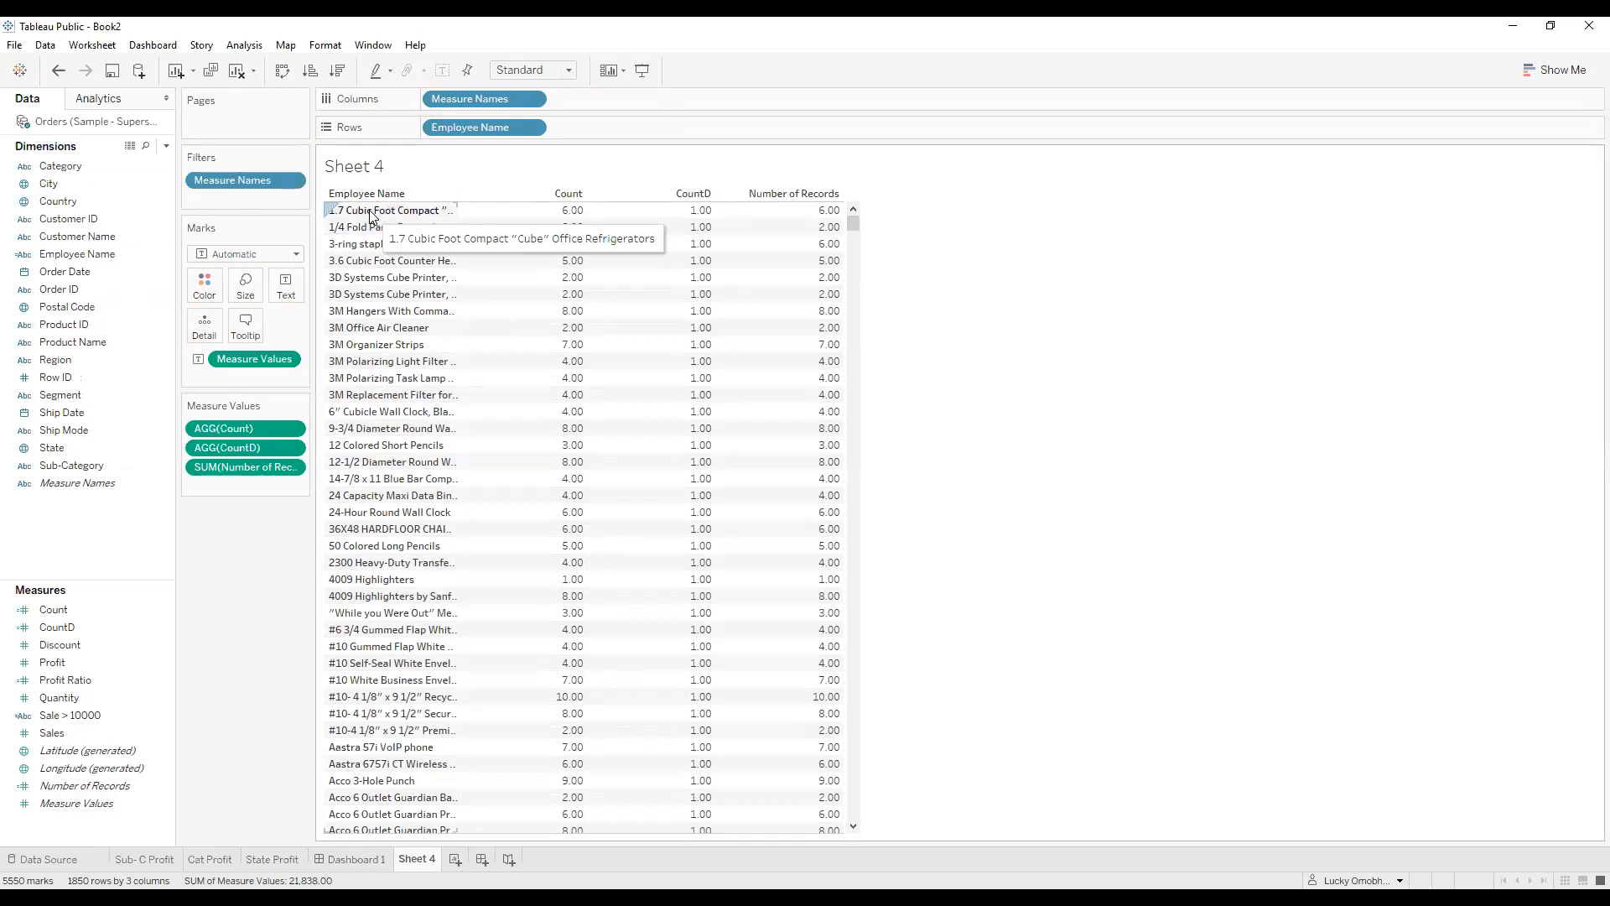
{"action": "mouse_move", "coordinate": [566, 219]}
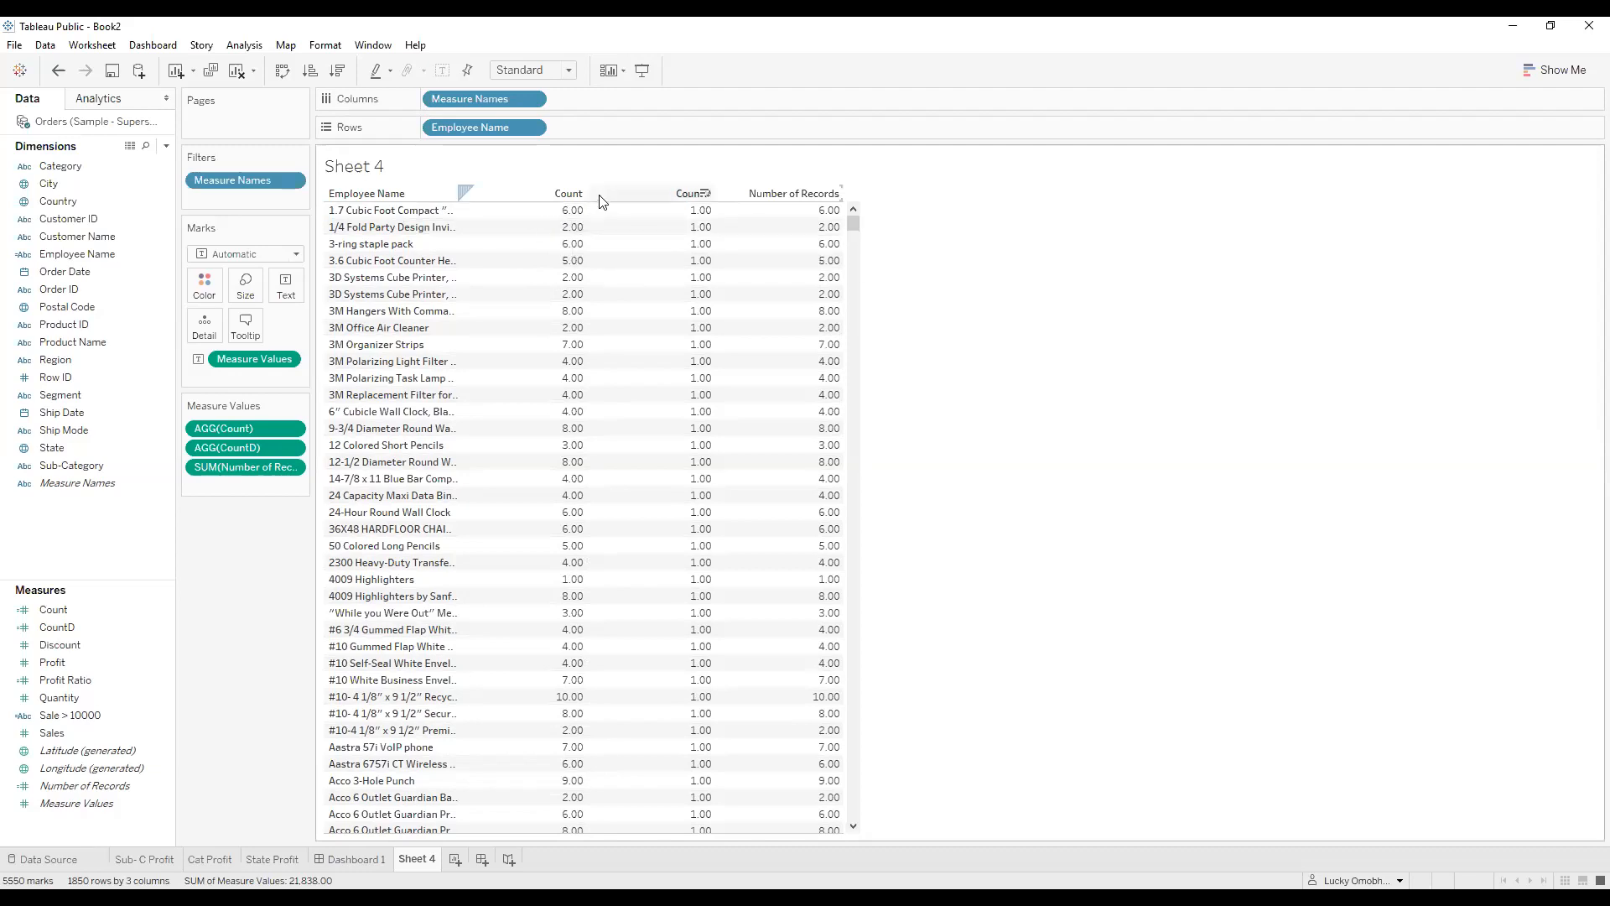
Turn on column grand totals and check the Grand Total row for Count and CountD.
{"action": "left_click", "coordinate": [246, 48]}
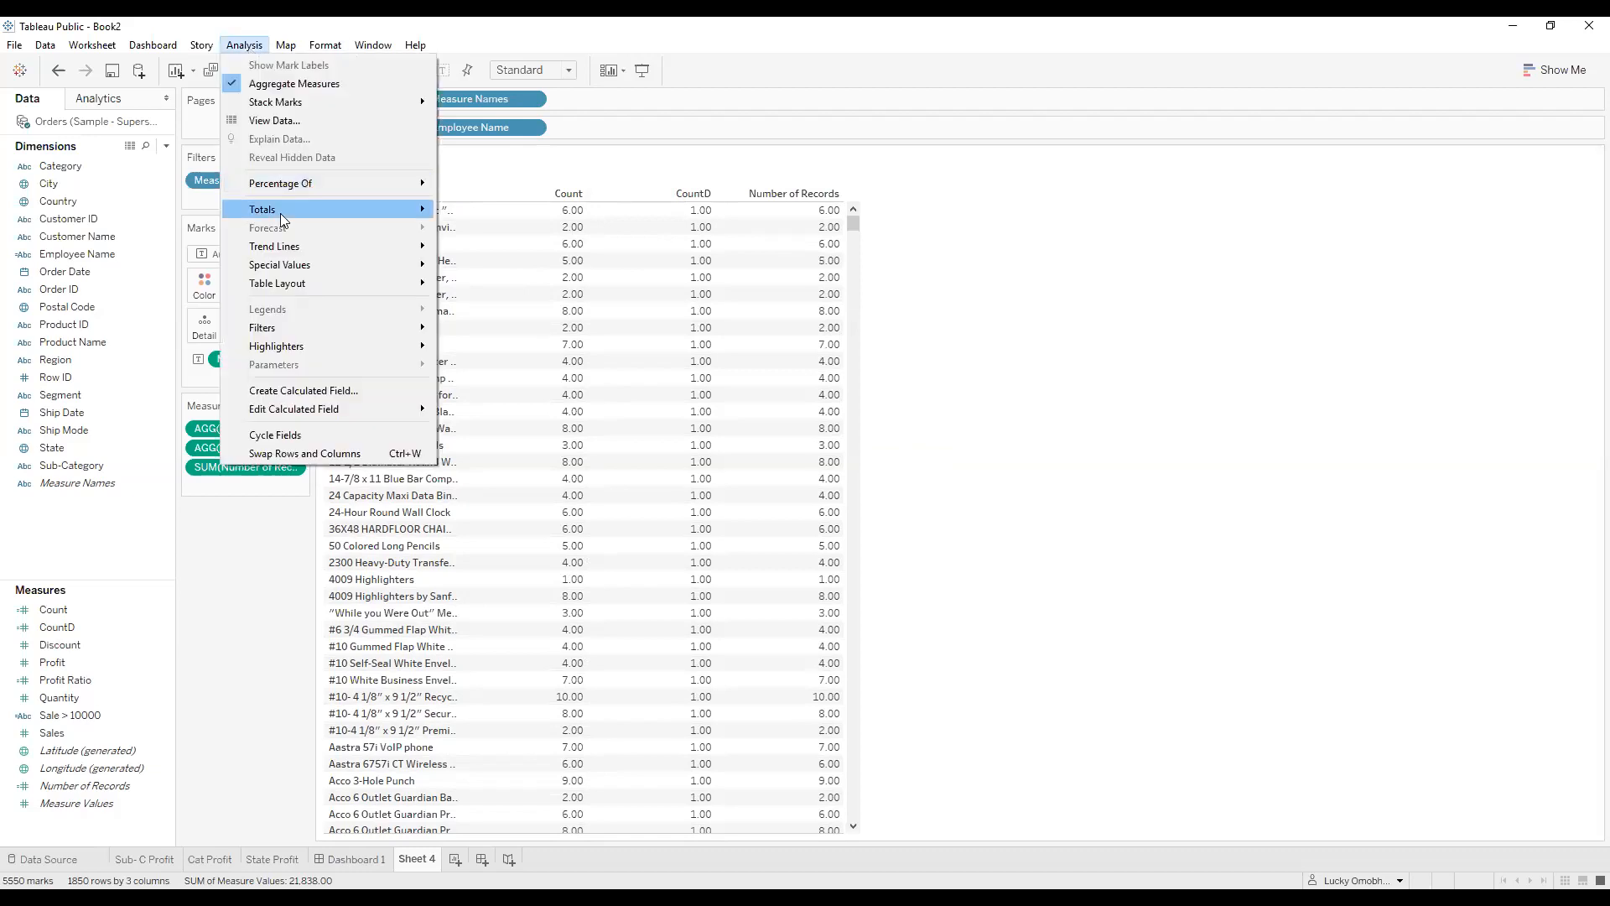
{"action": "mouse_move", "coordinate": [280, 212]}
{"action": "left_click", "coordinate": [480, 233]}
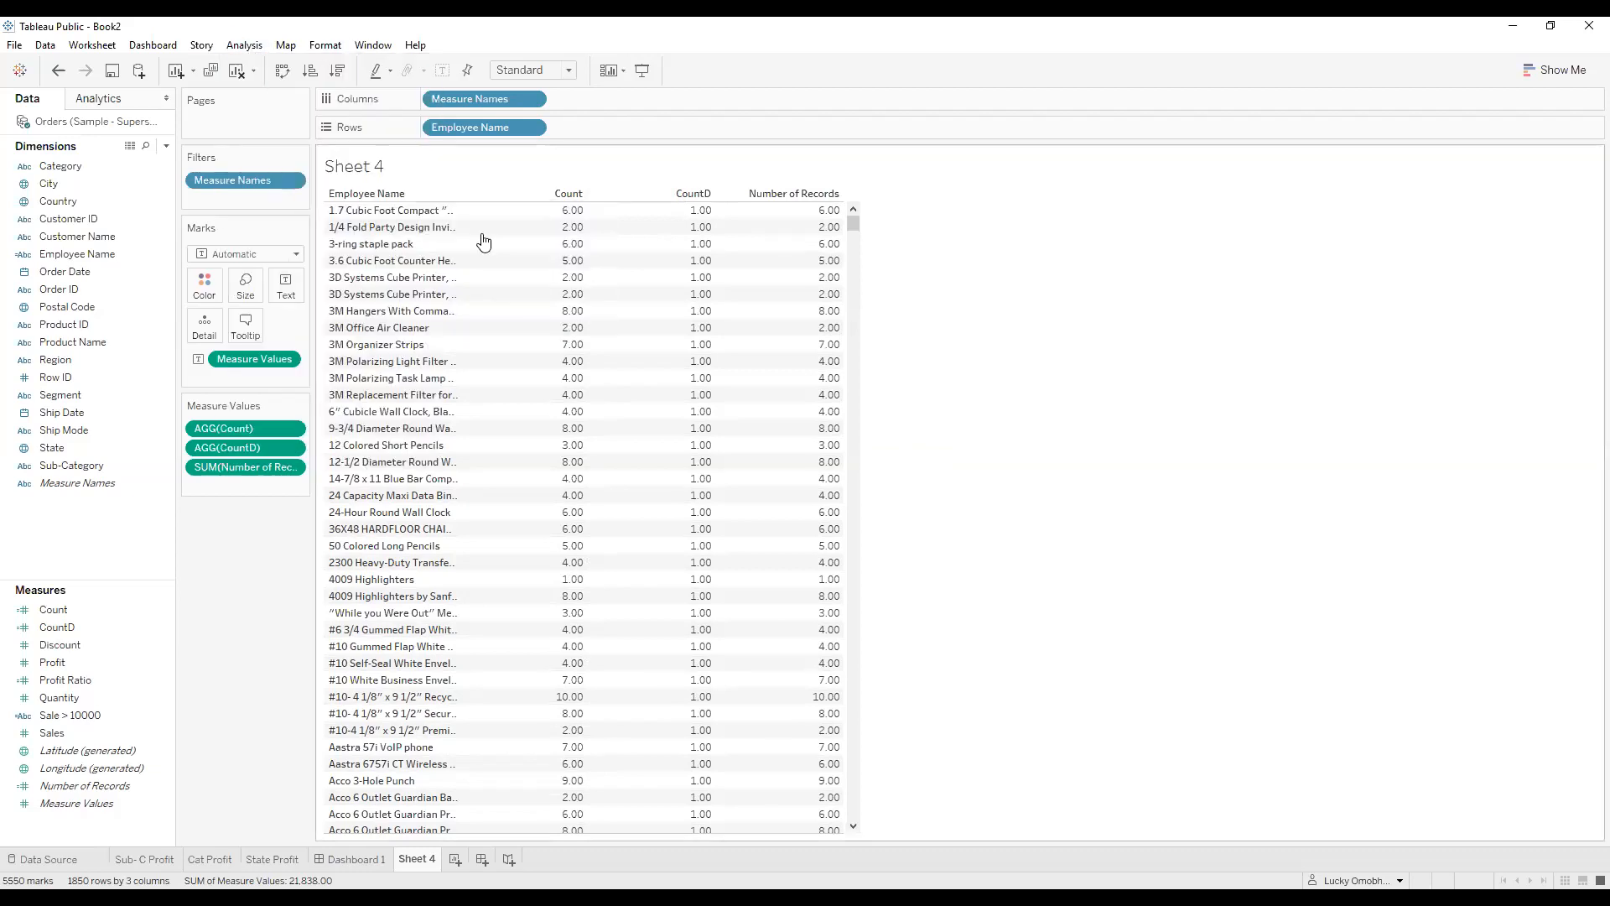
{"action": "left_click_drag", "start_coordinate": [850, 223], "coordinate": [872, 842]}
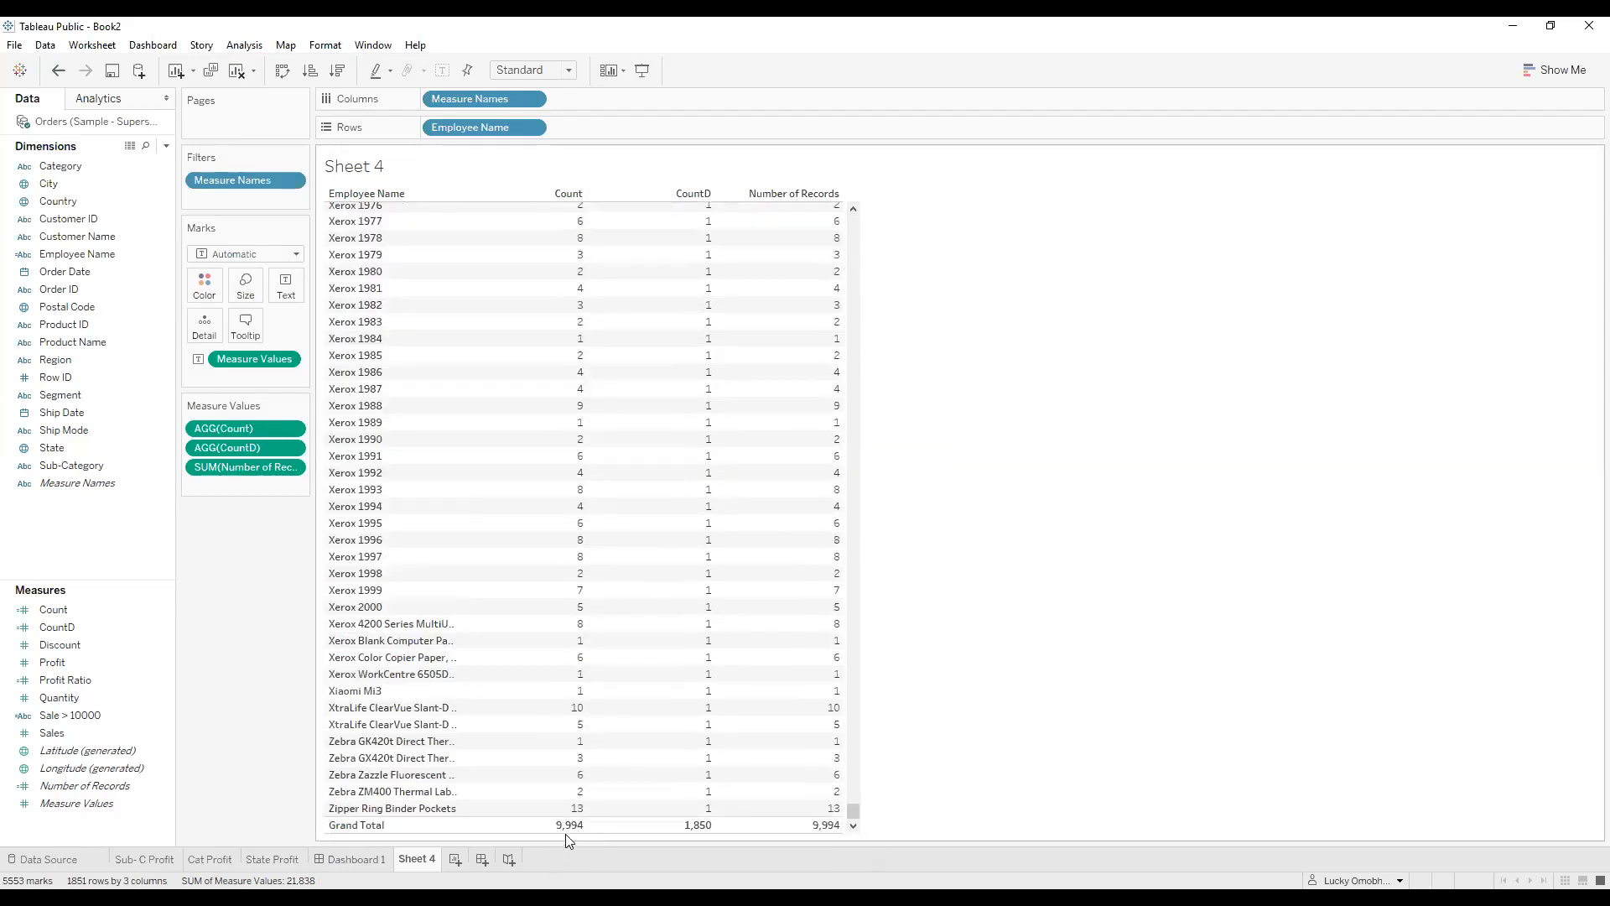
{"action": "mouse_move", "coordinate": [585, 835]}
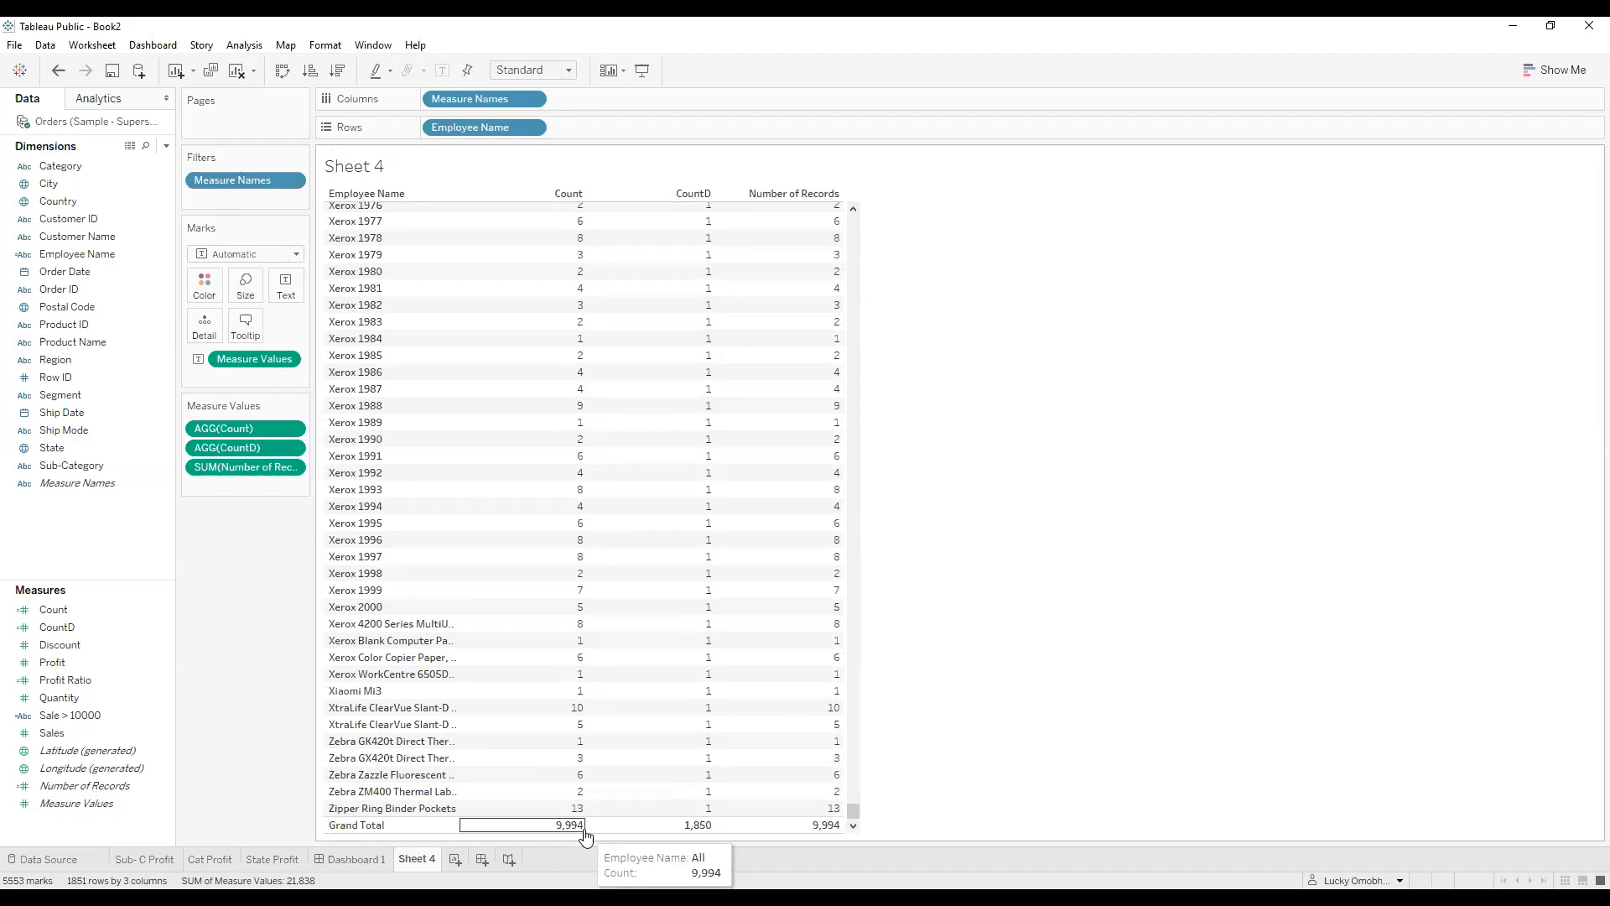
{"action": "mouse_move", "coordinate": [713, 836]}
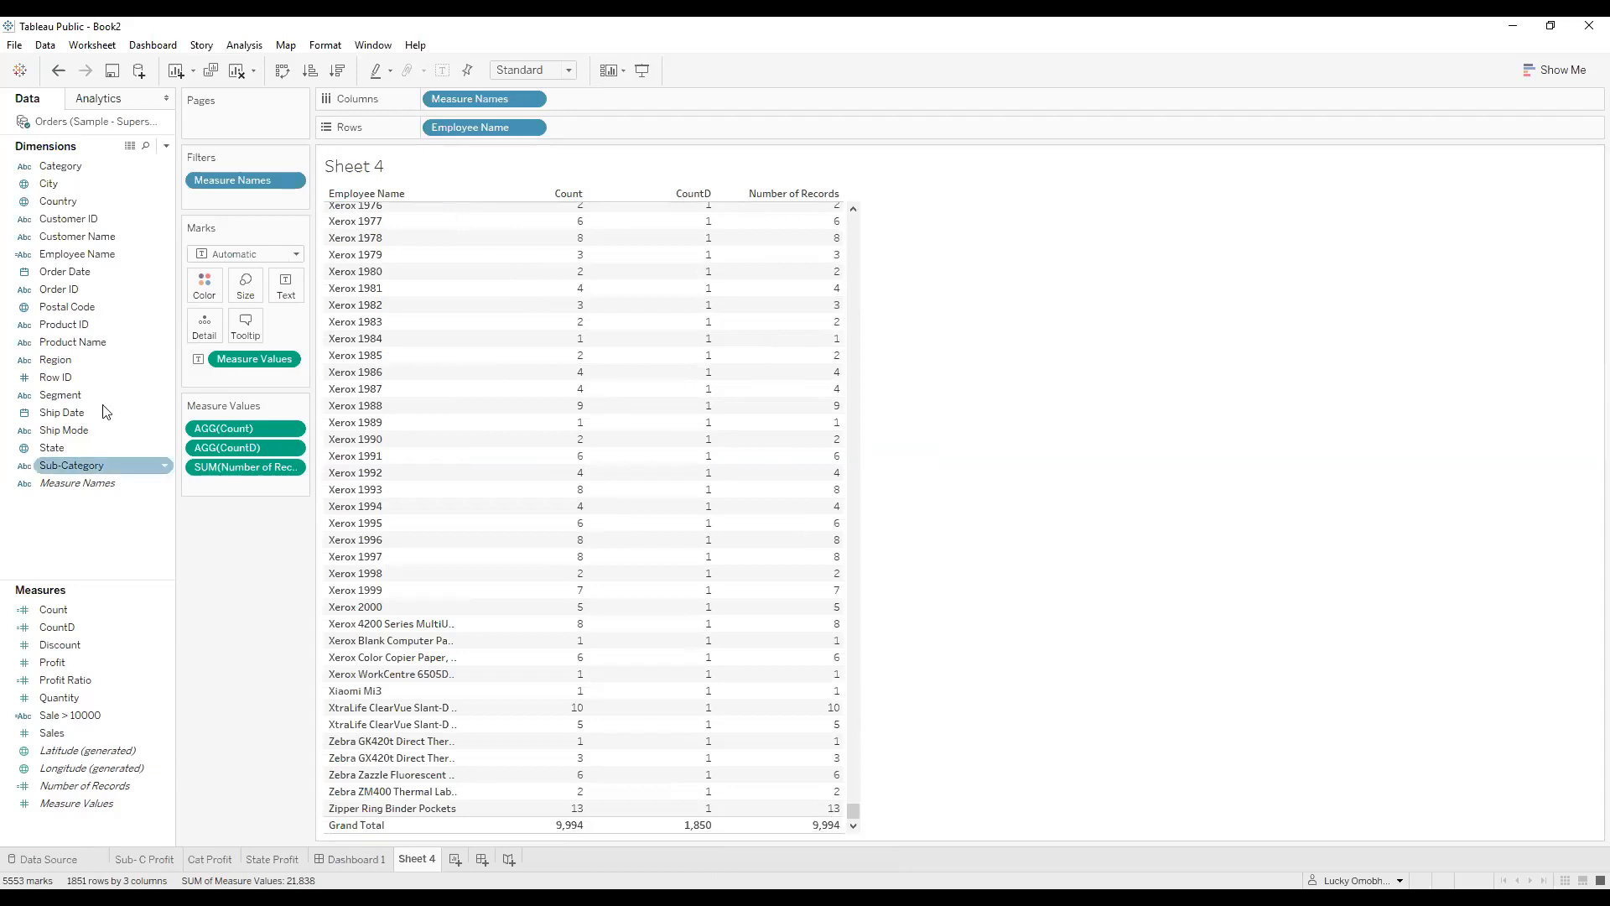
Add an Order Date filter by Months with all twelve months selected.
{"action": "left_click_drag", "start_coordinate": [252, 182], "coordinate": [243, 552]}
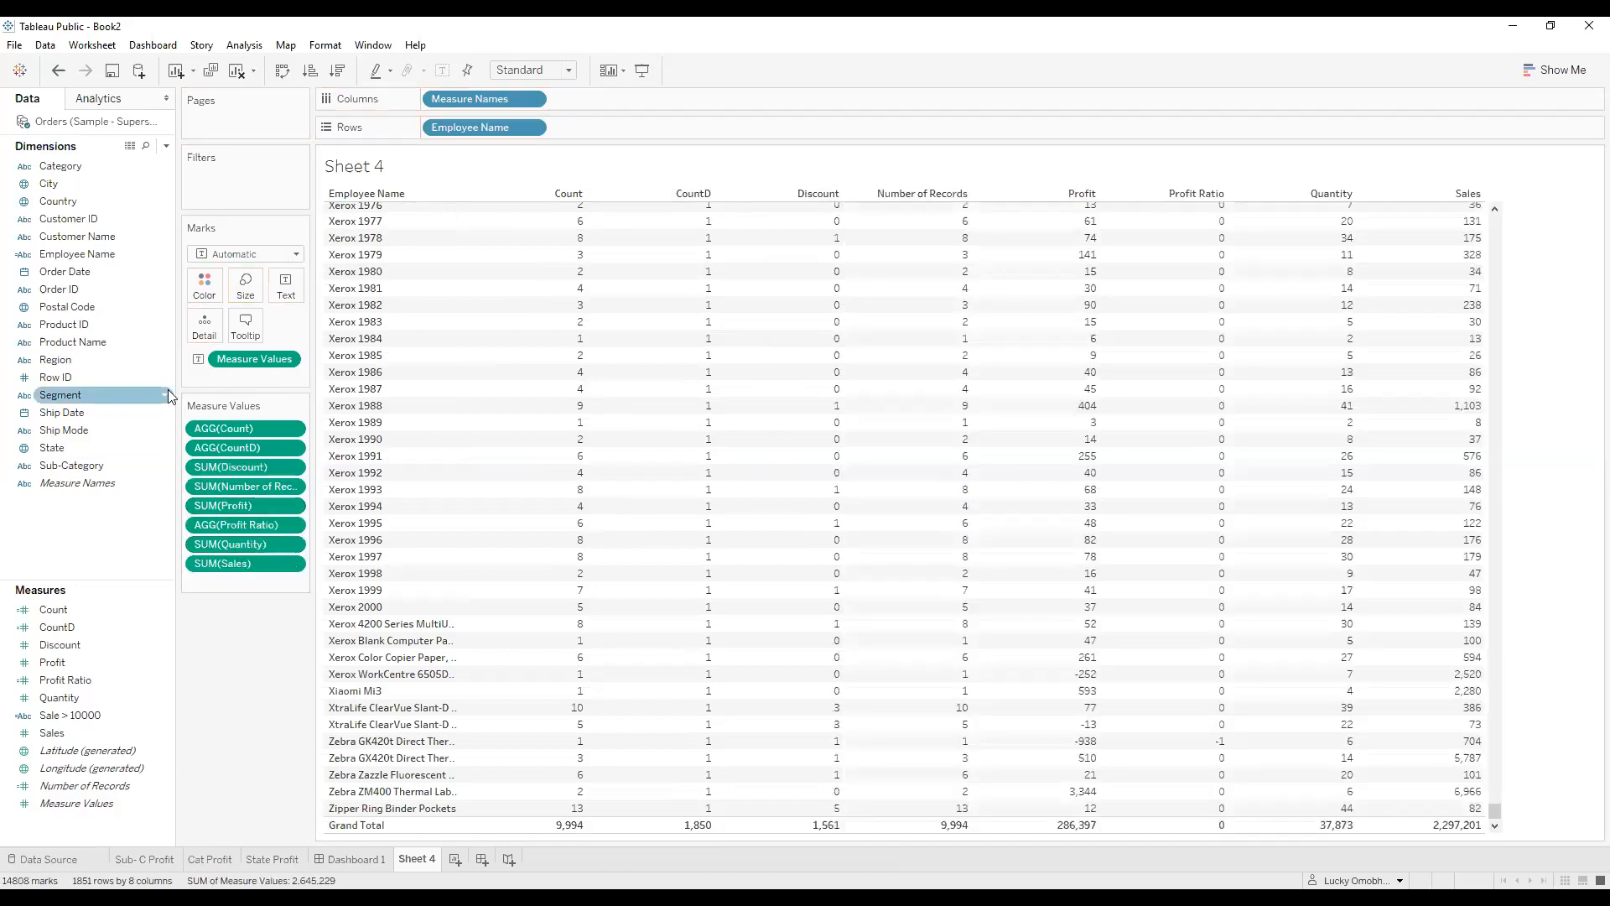
{"action": "key", "text": "ctrl+z"}
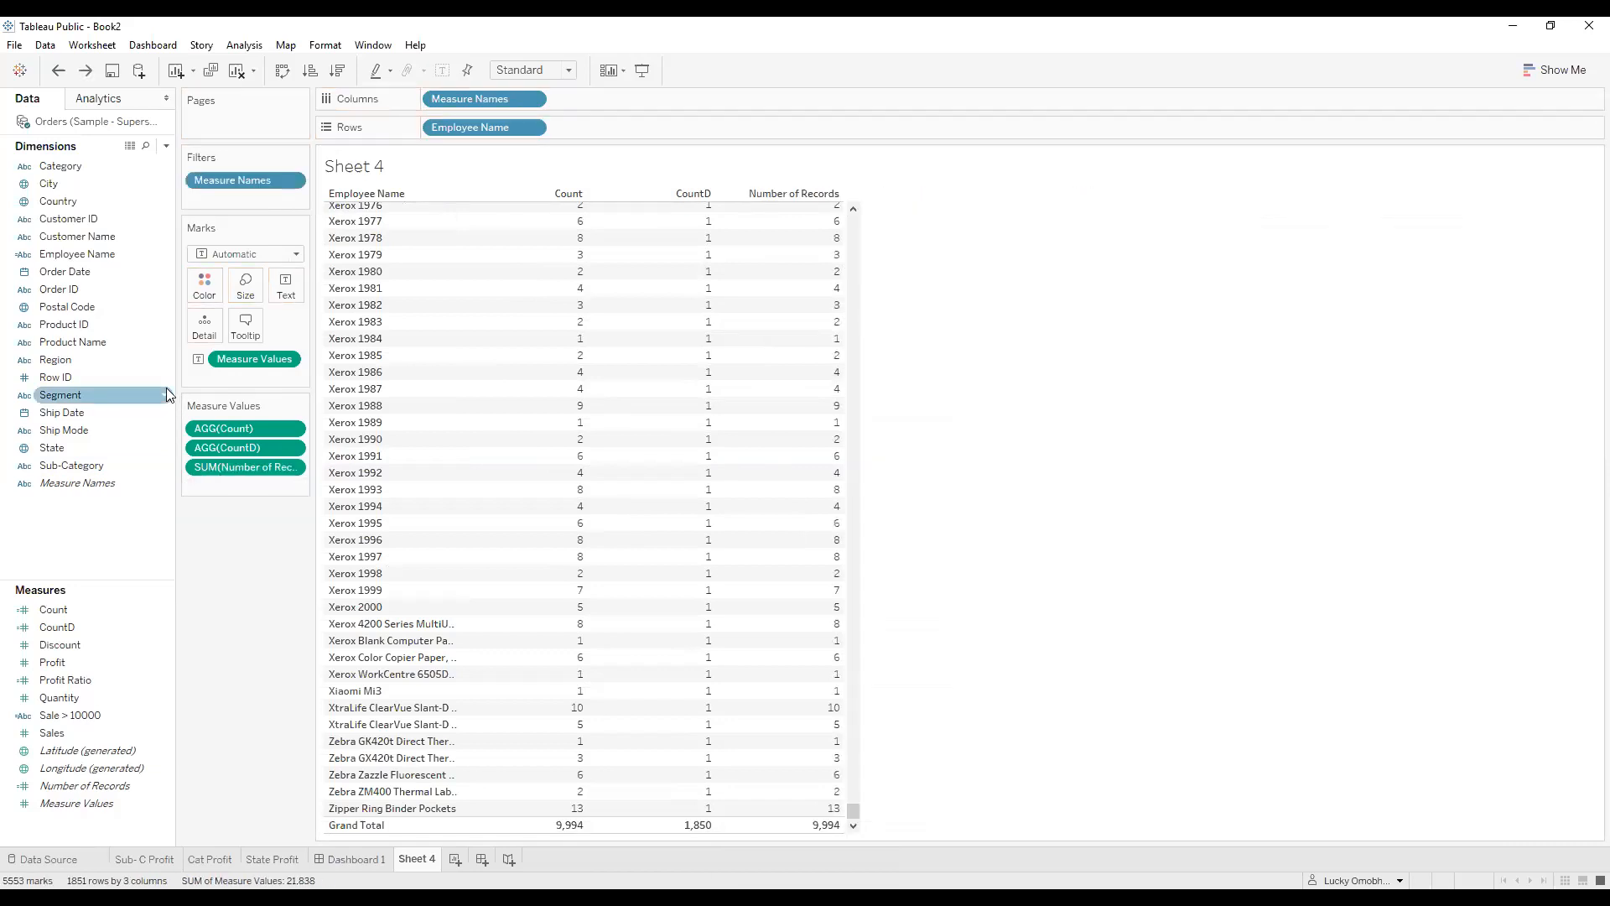
{"action": "left_click_drag", "start_coordinate": [65, 272], "coordinate": [214, 201]}
{"action": "left_click", "coordinate": [719, 390]}
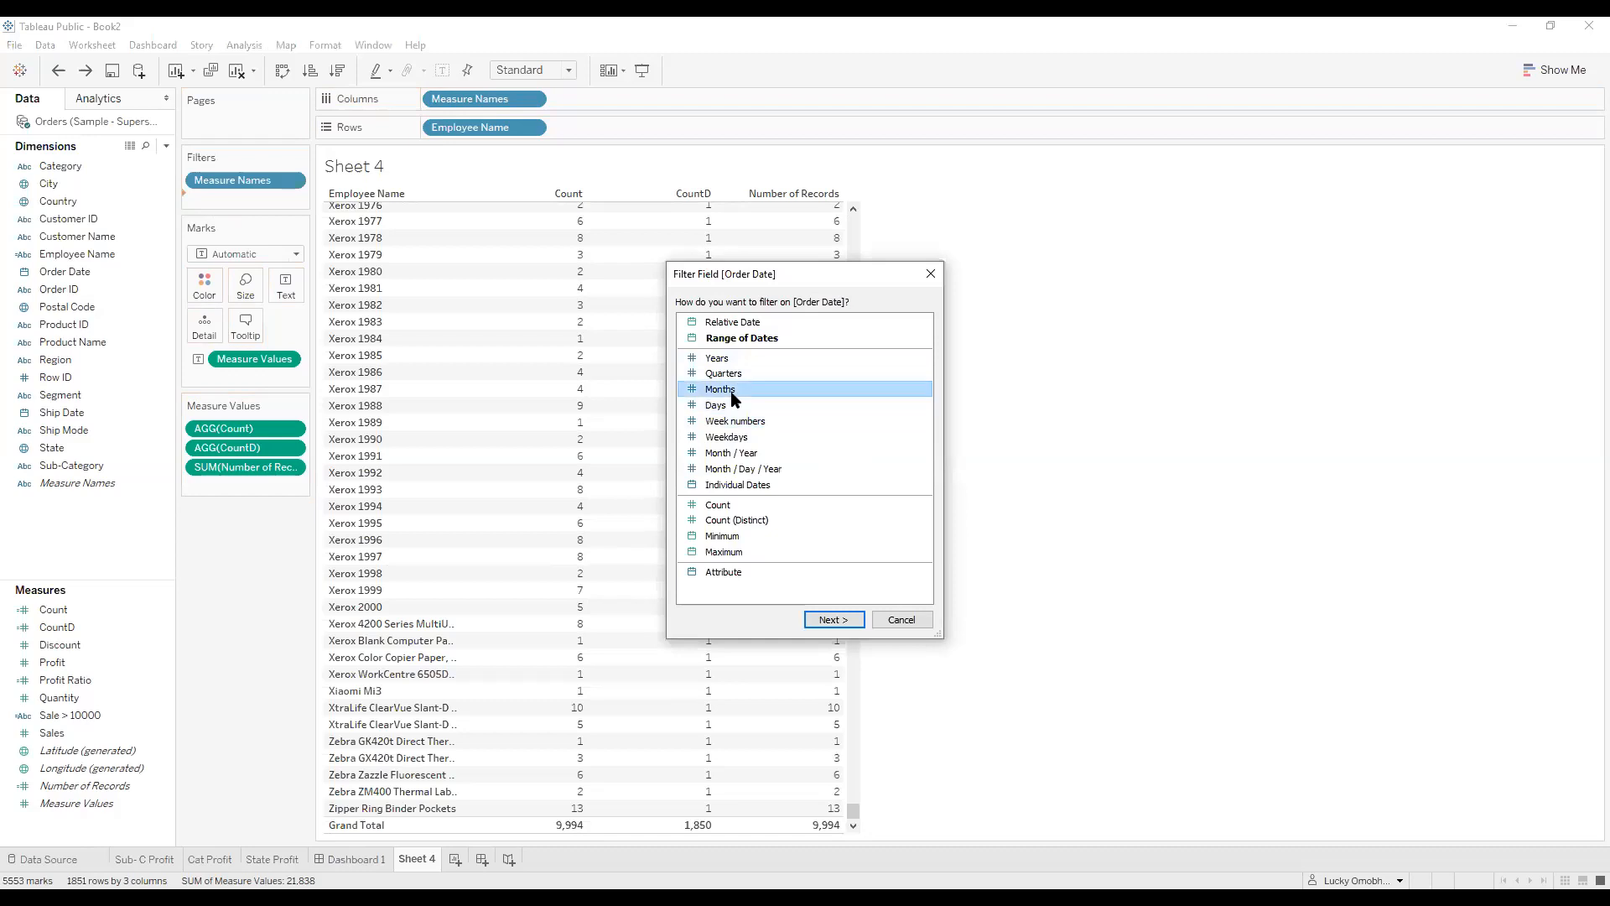
{"action": "left_click", "coordinate": [833, 620]}
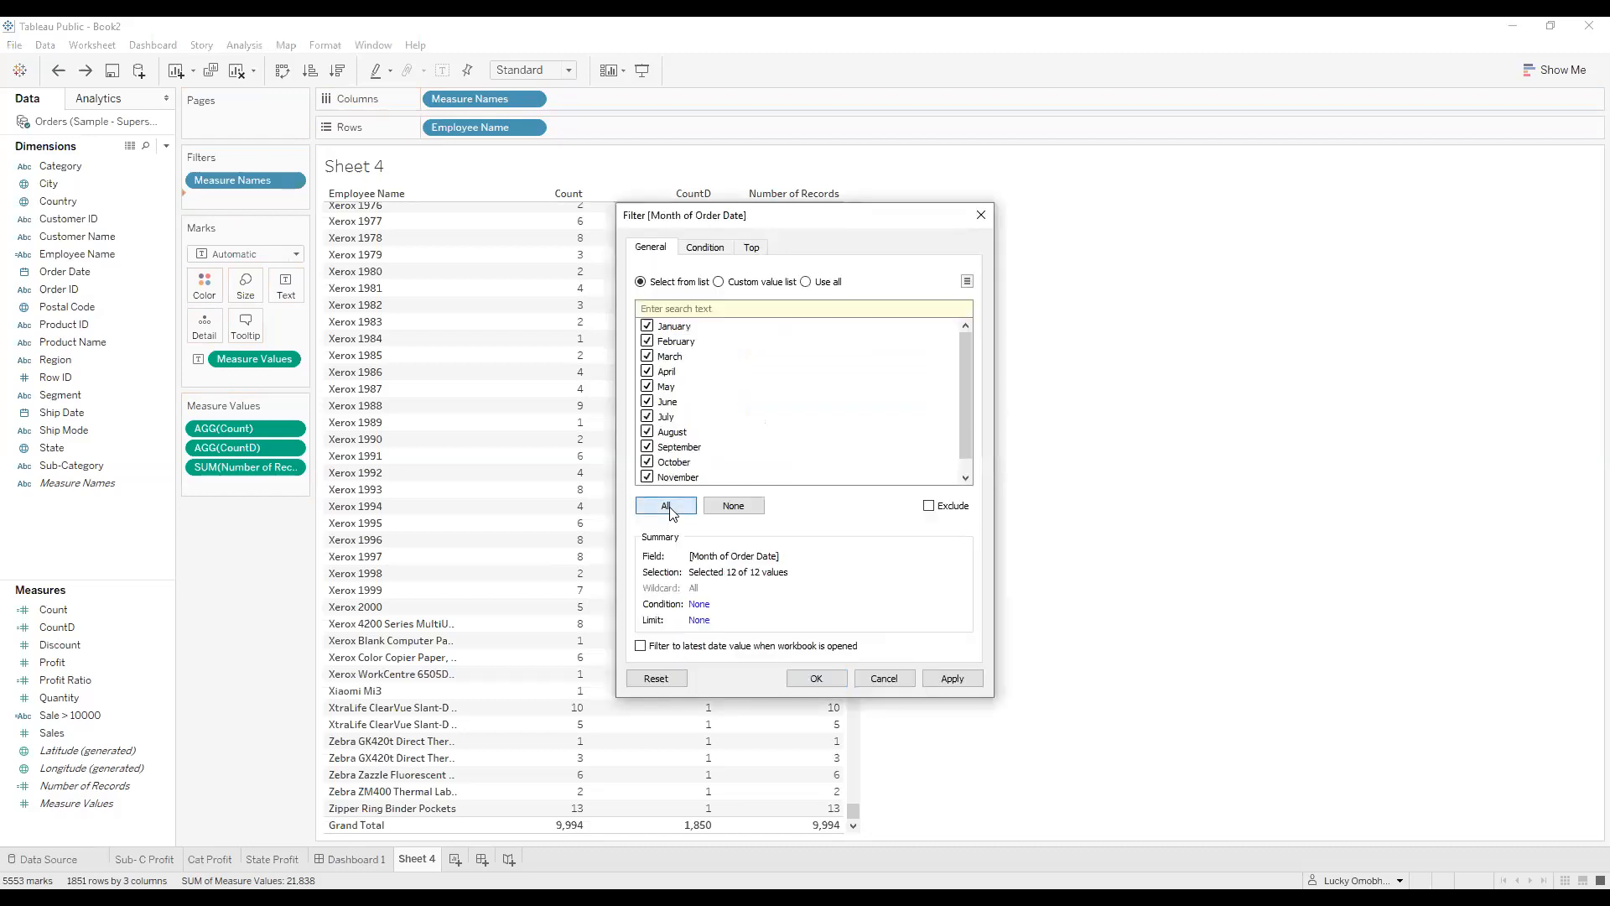
{"action": "left_click", "coordinate": [951, 679]}
{"action": "left_click", "coordinate": [815, 677]}
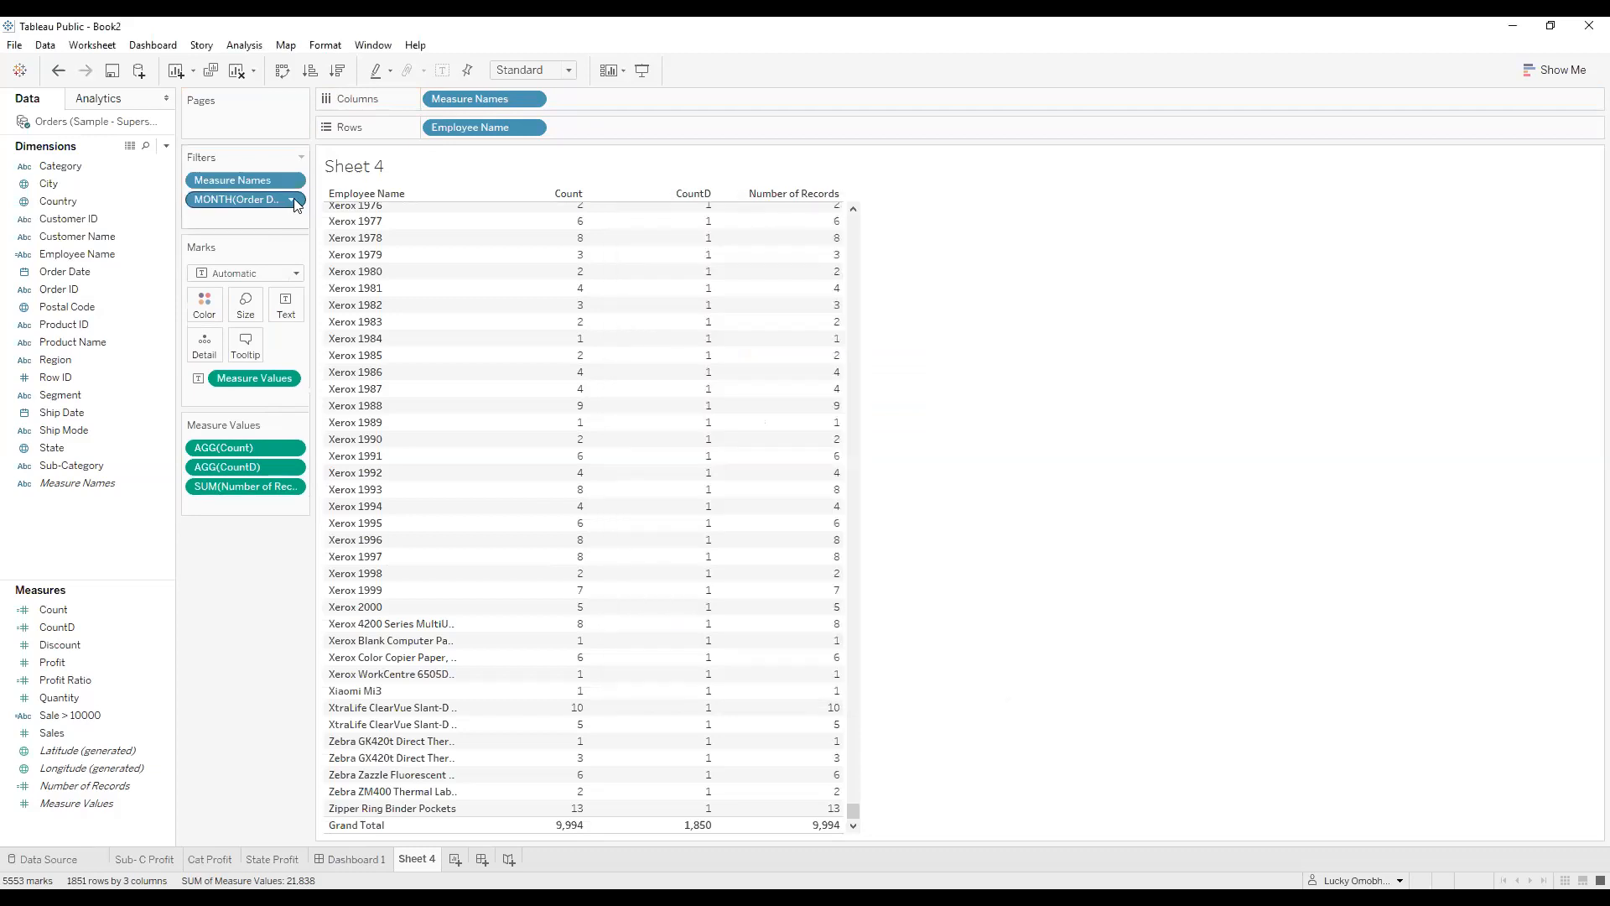
Show the Order Date month filter beside the table as a single-value list set to January.
{"action": "left_click", "coordinate": [292, 201]}
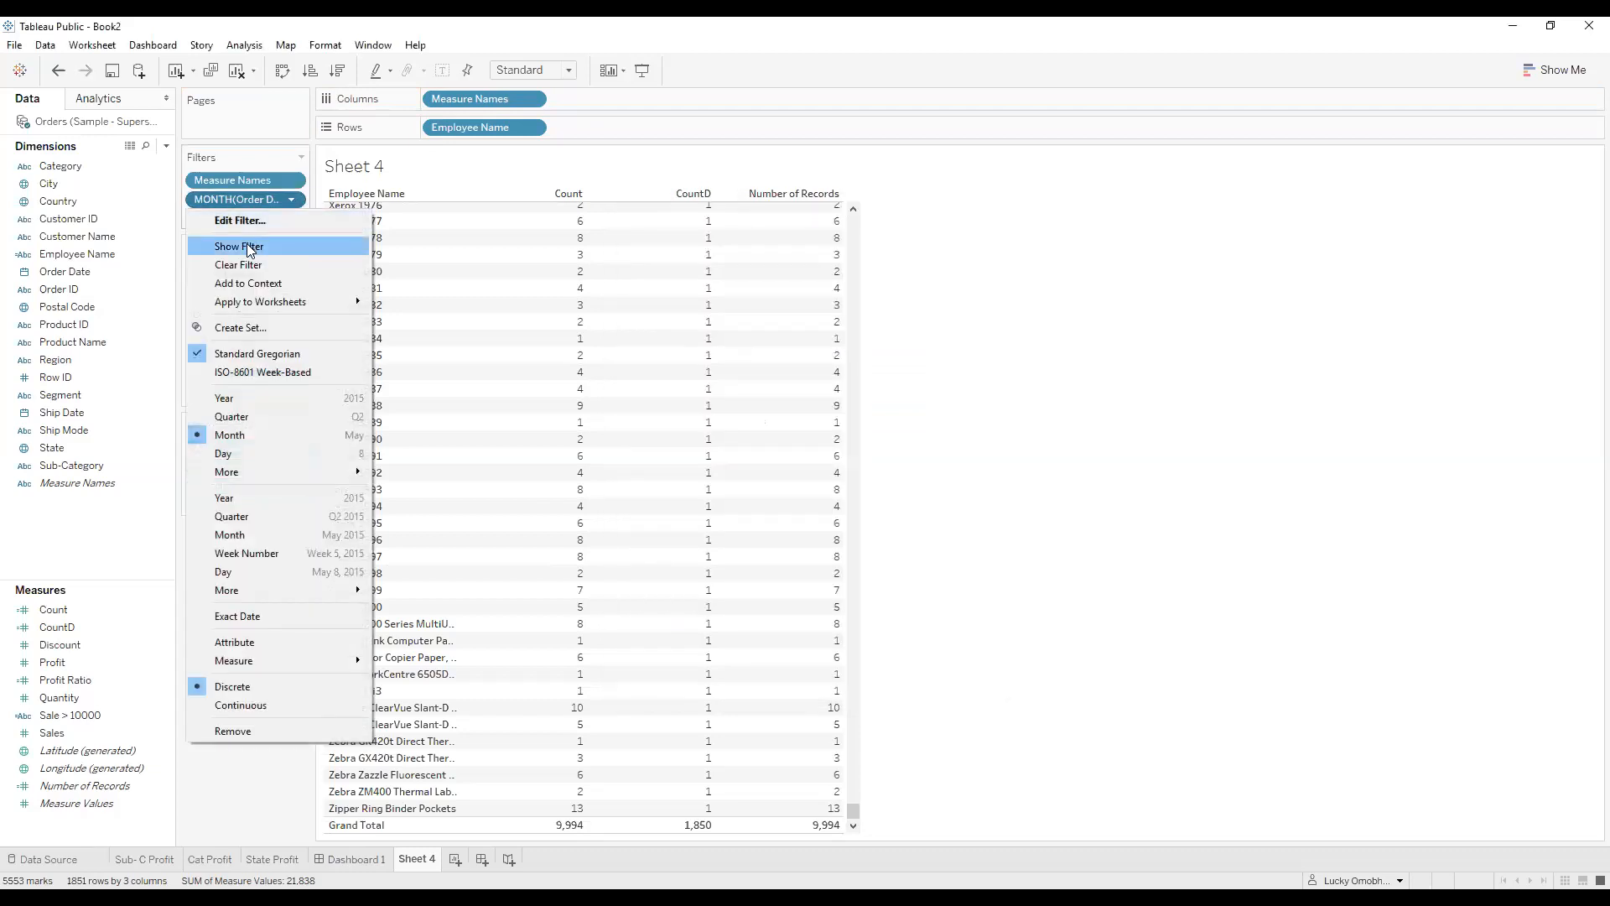
{"action": "left_click", "coordinate": [247, 245]}
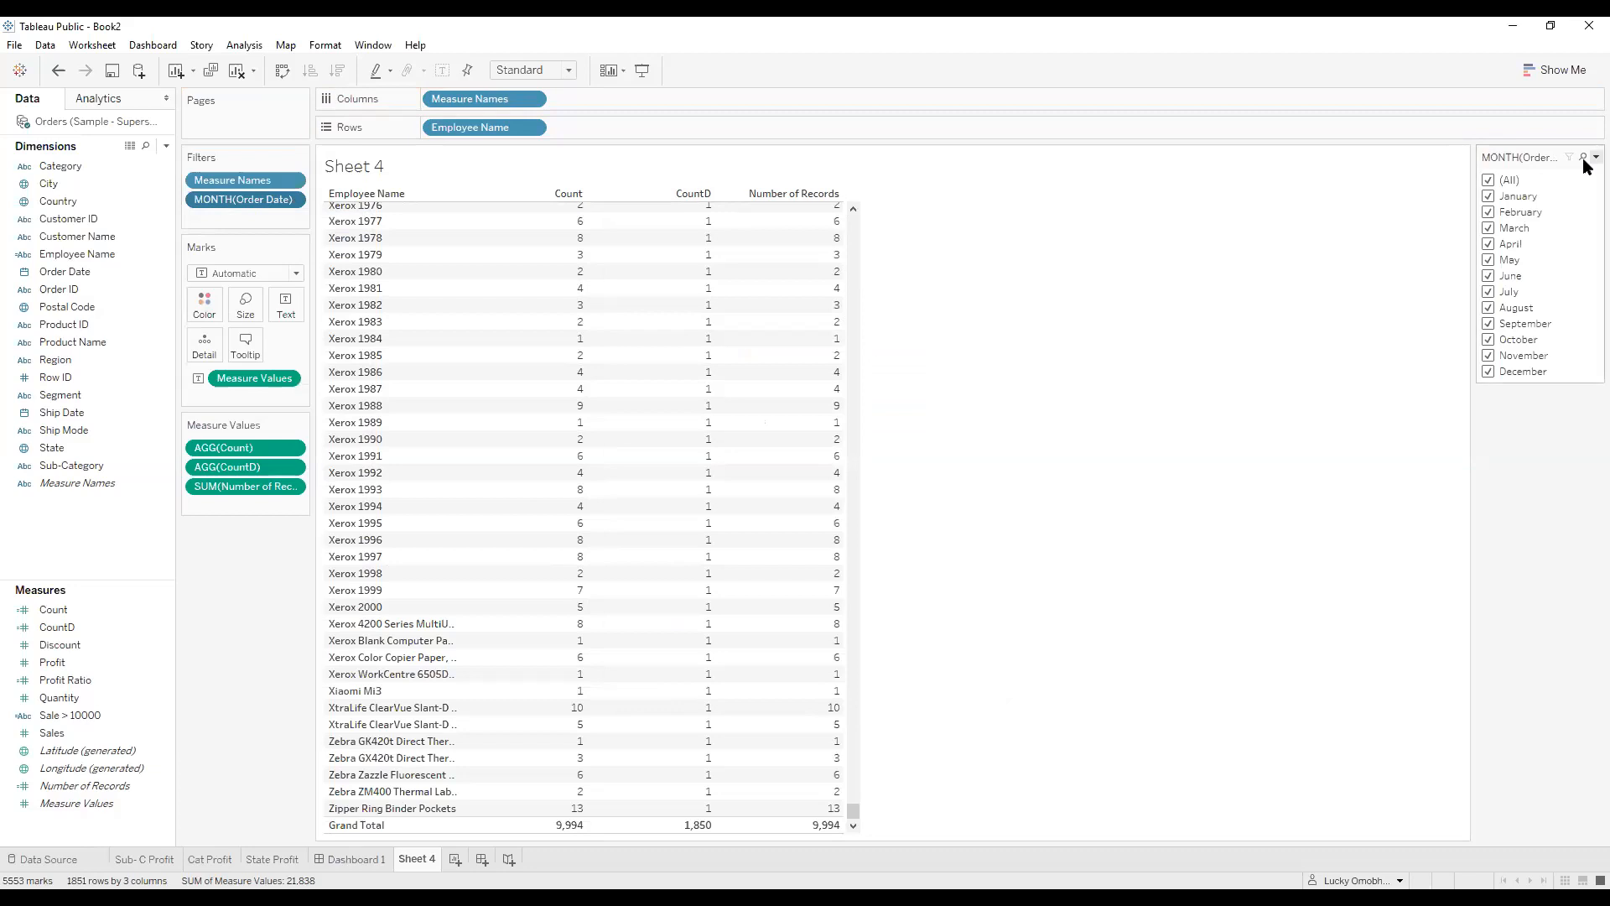
{"action": "left_click", "coordinate": [1594, 157]}
{"action": "left_click", "coordinate": [1536, 320]}
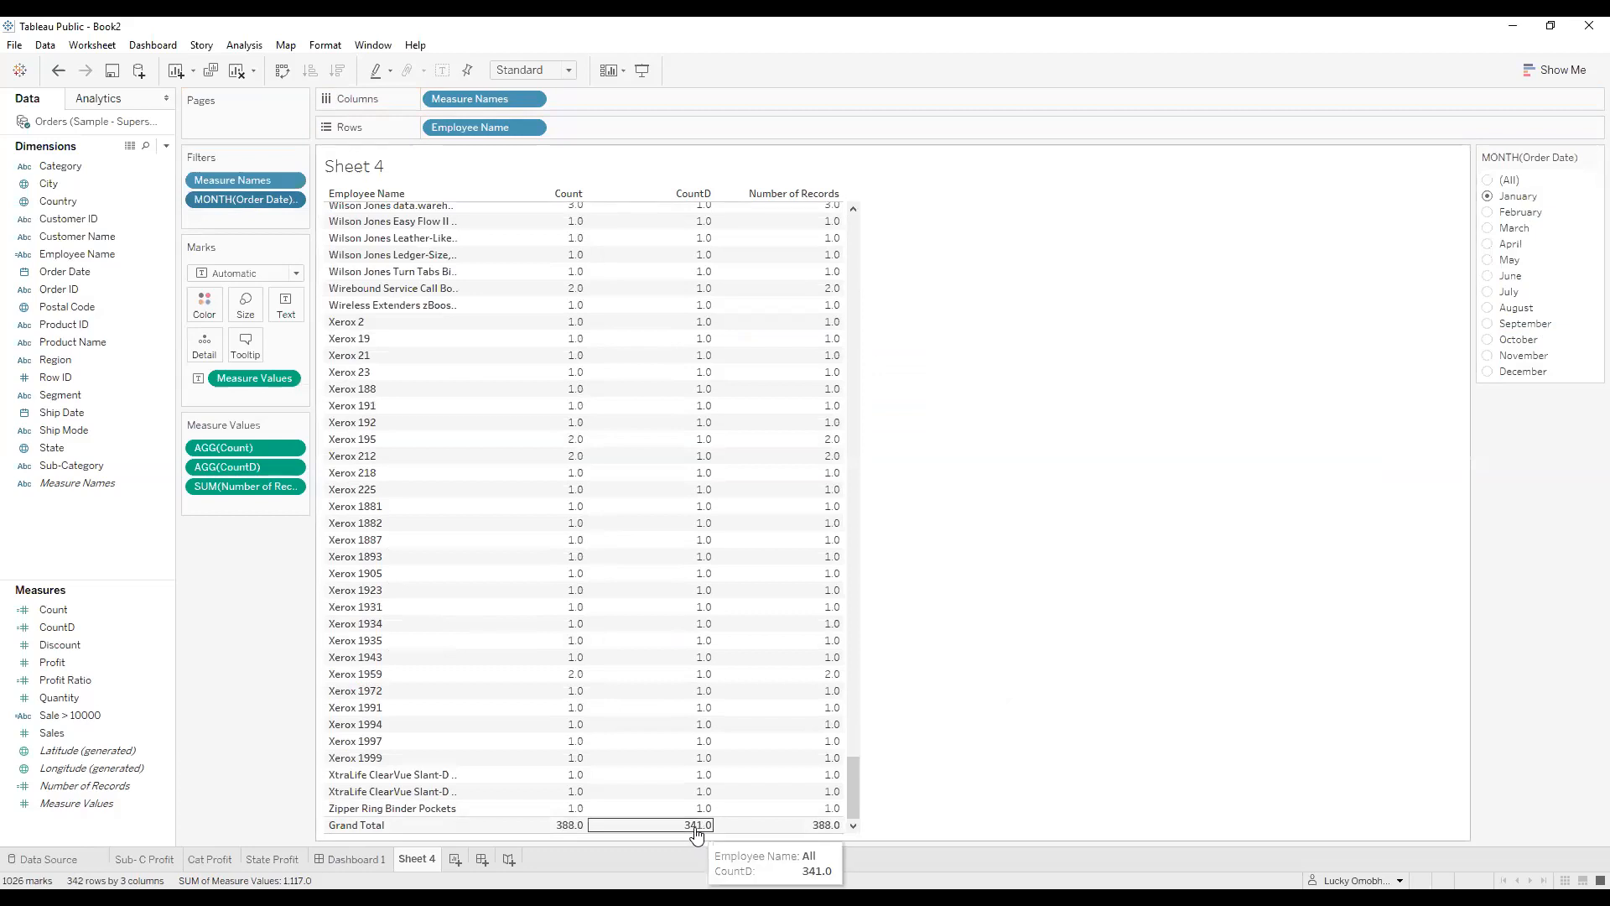
Remove Employee Name from the rows and switch the month filter successively from February to September to compare the counts.
{"action": "left_click_drag", "start_coordinate": [471, 128], "coordinate": [249, 601]}
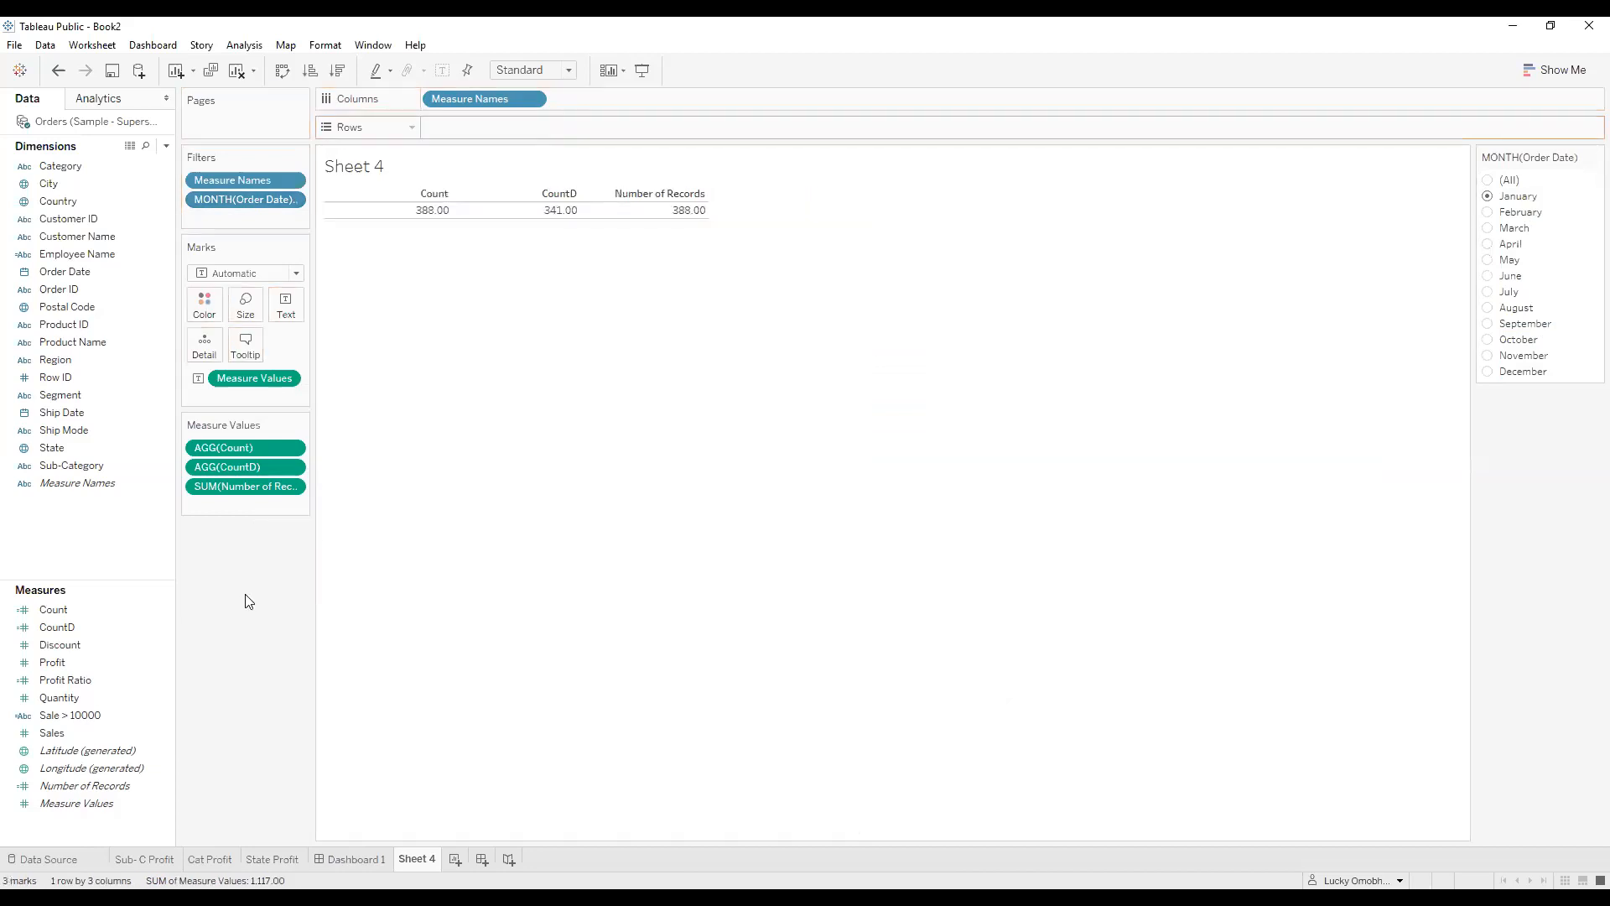
{"action": "mouse_move", "coordinate": [550, 220]}
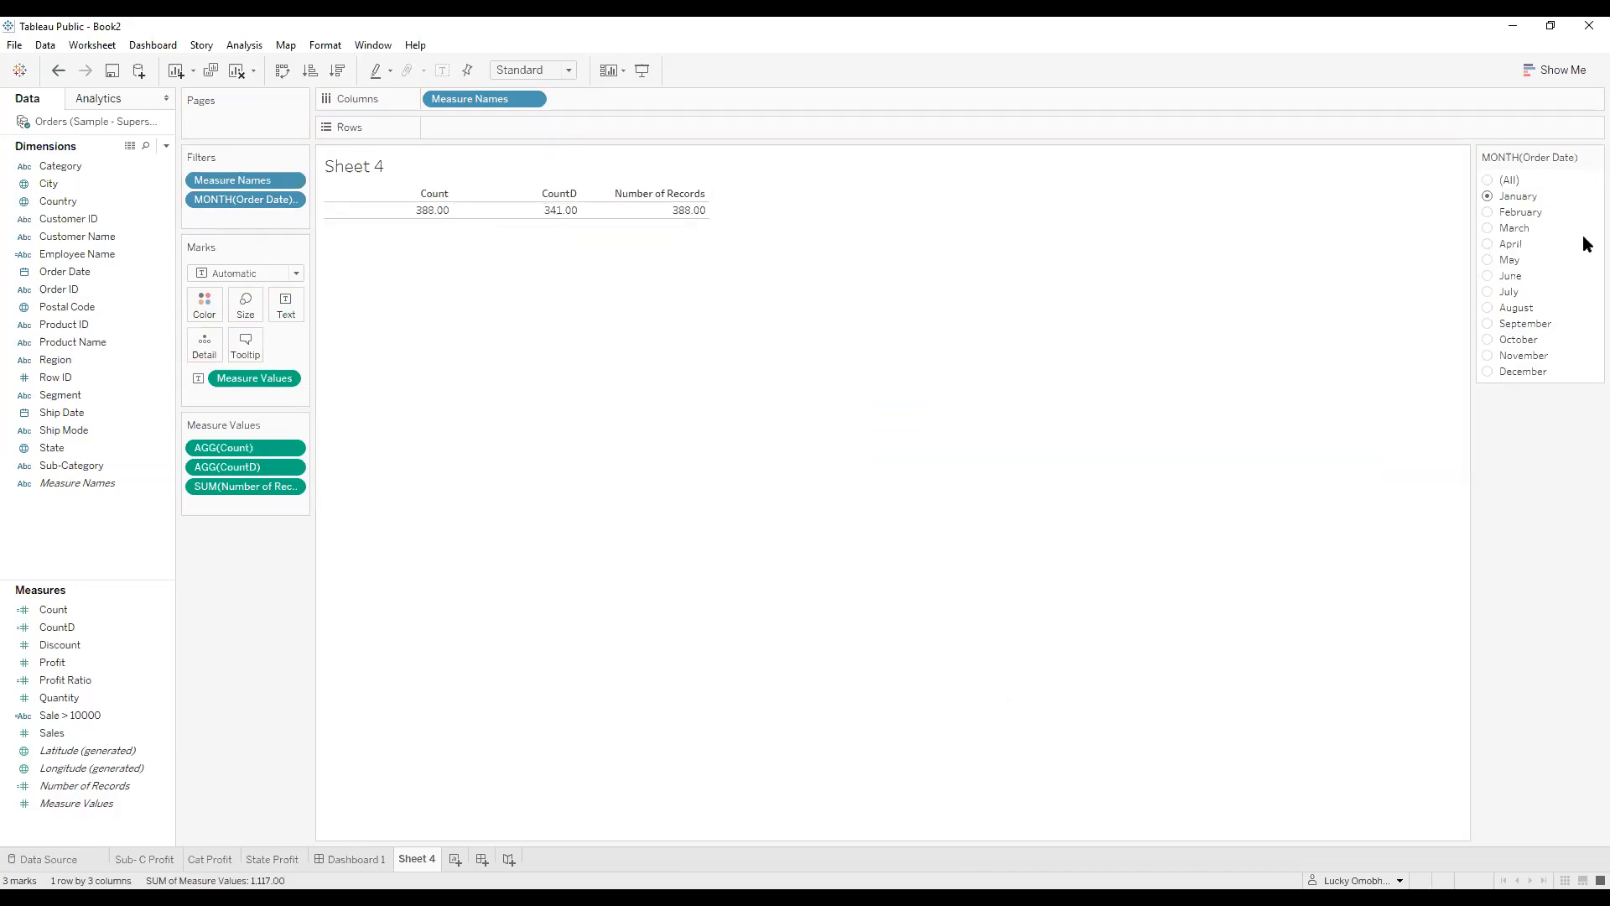
{"action": "left_click", "coordinate": [1489, 216]}
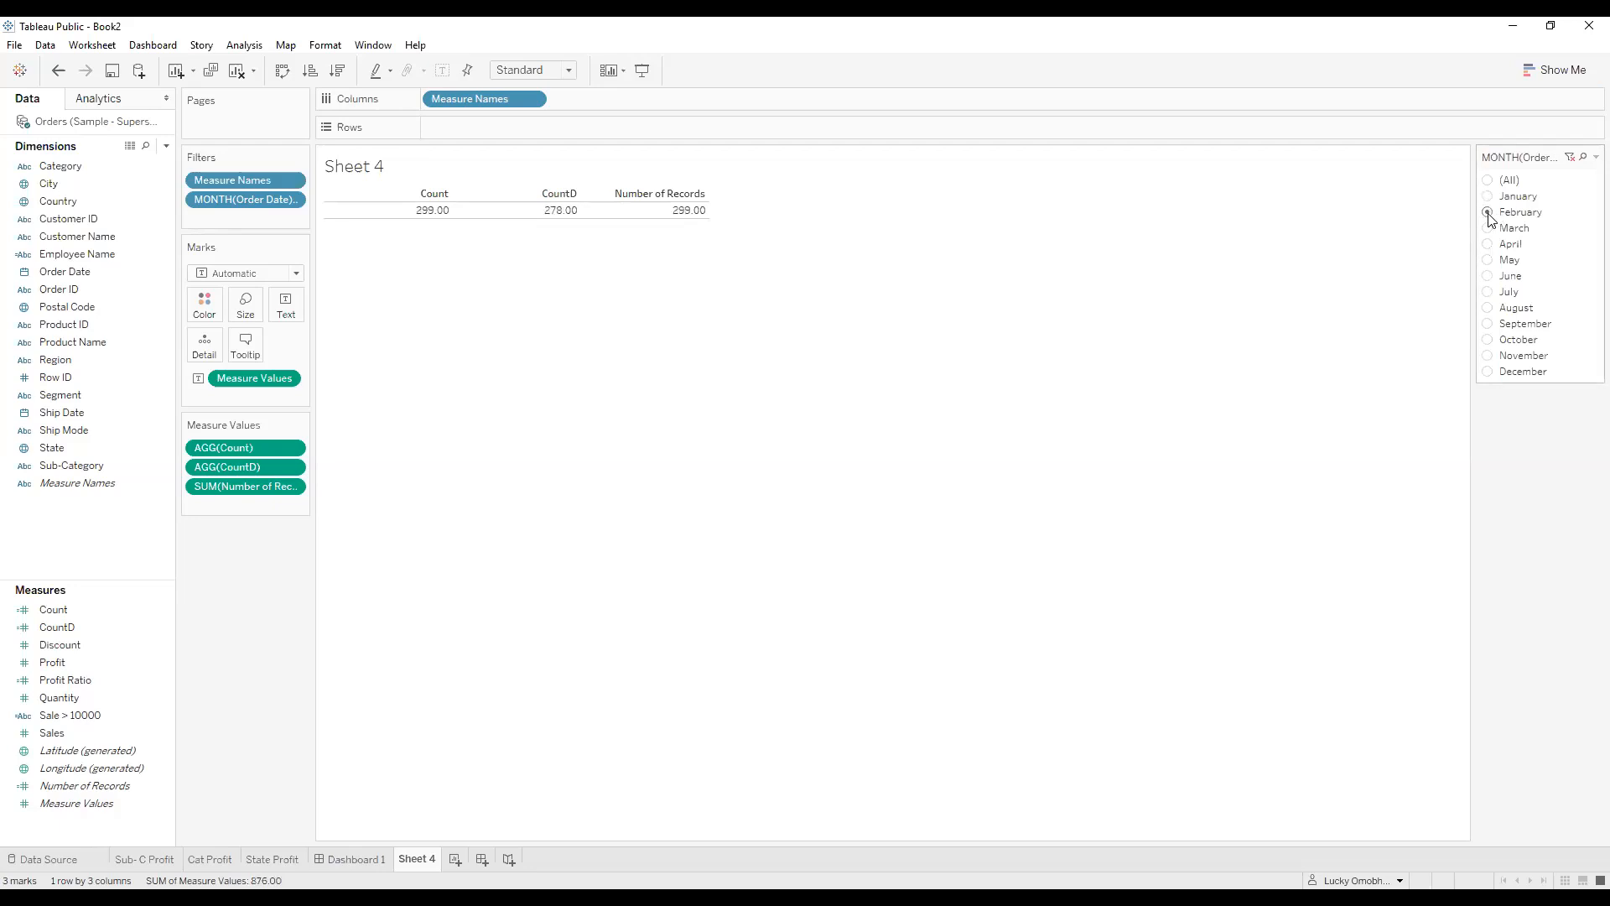
{"action": "left_click", "coordinate": [1487, 230]}
{"action": "key", "text": "Down"}
{"action": "key", "text": "Down"}
{"action": "key", "text": "Down"}
{"action": "key", "text": "Down"}
{"action": "key", "text": "Down"}
{"action": "left_click", "coordinate": [1484, 324]}
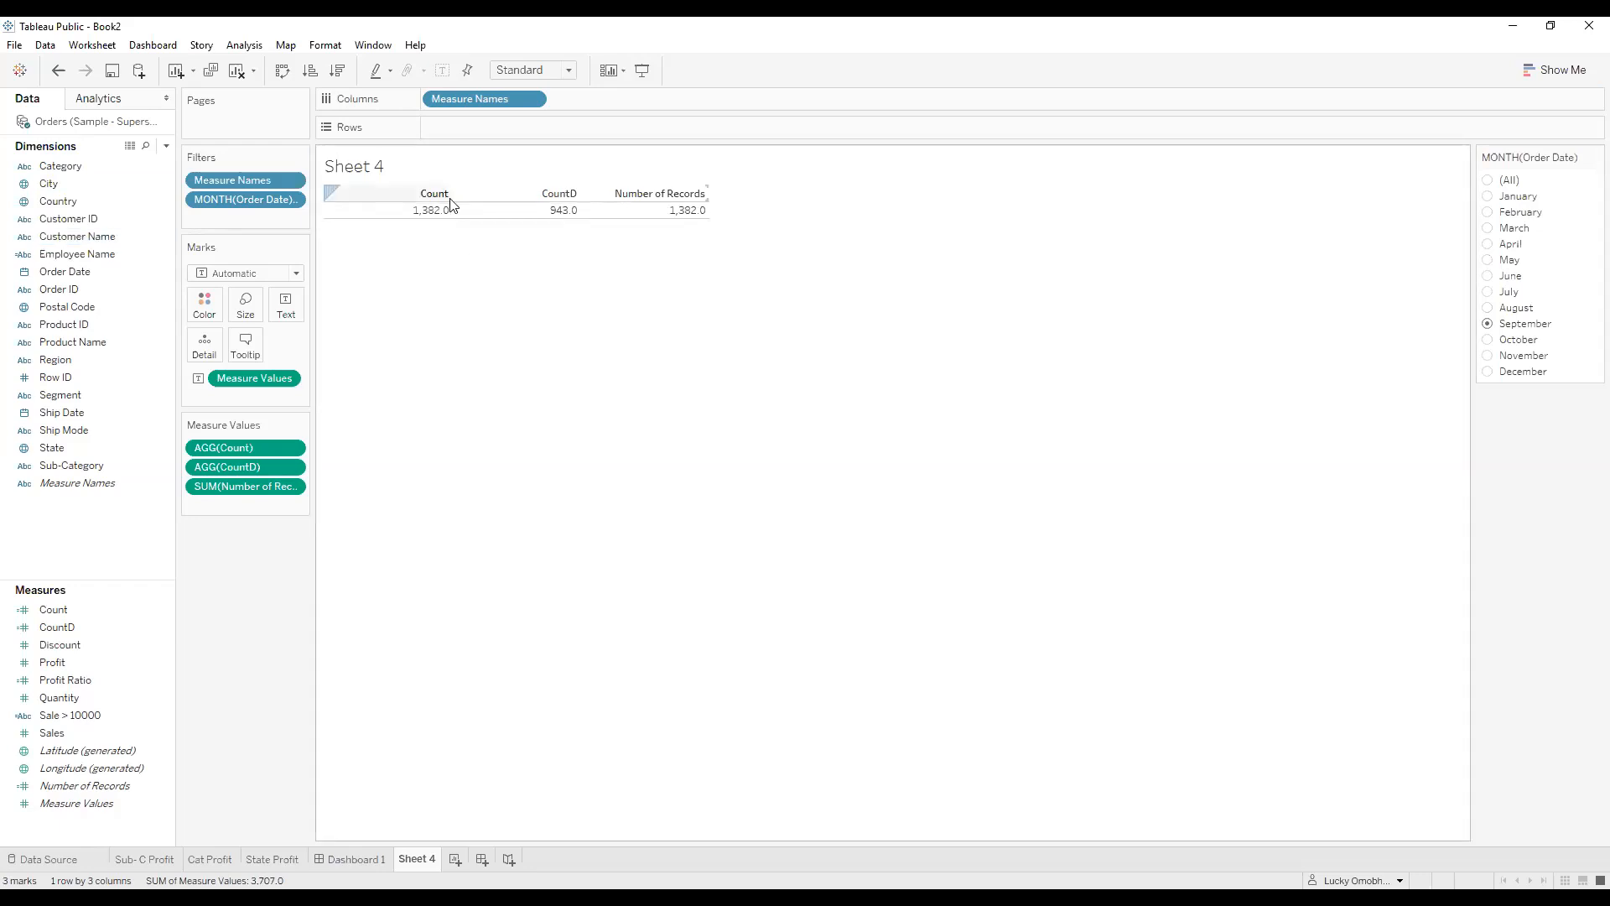
{"action": "mouse_move", "coordinate": [434, 219]}
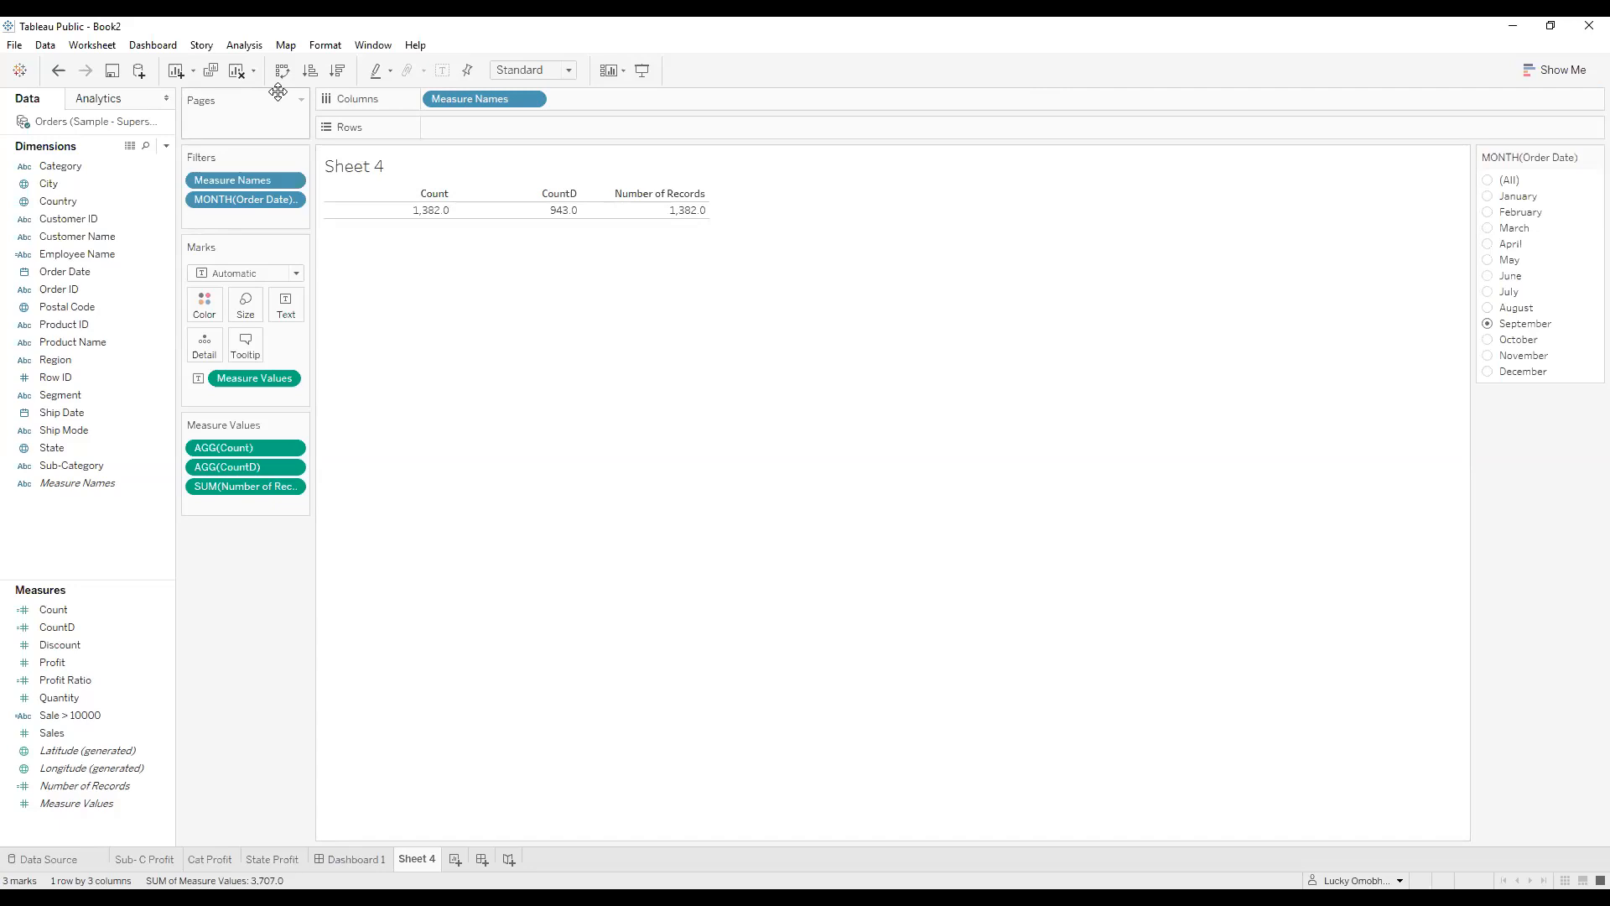
Clear the sheet and place Customer Name and Customer ID on the rows, adding all members of each.
{"action": "left_click", "coordinate": [239, 69]}
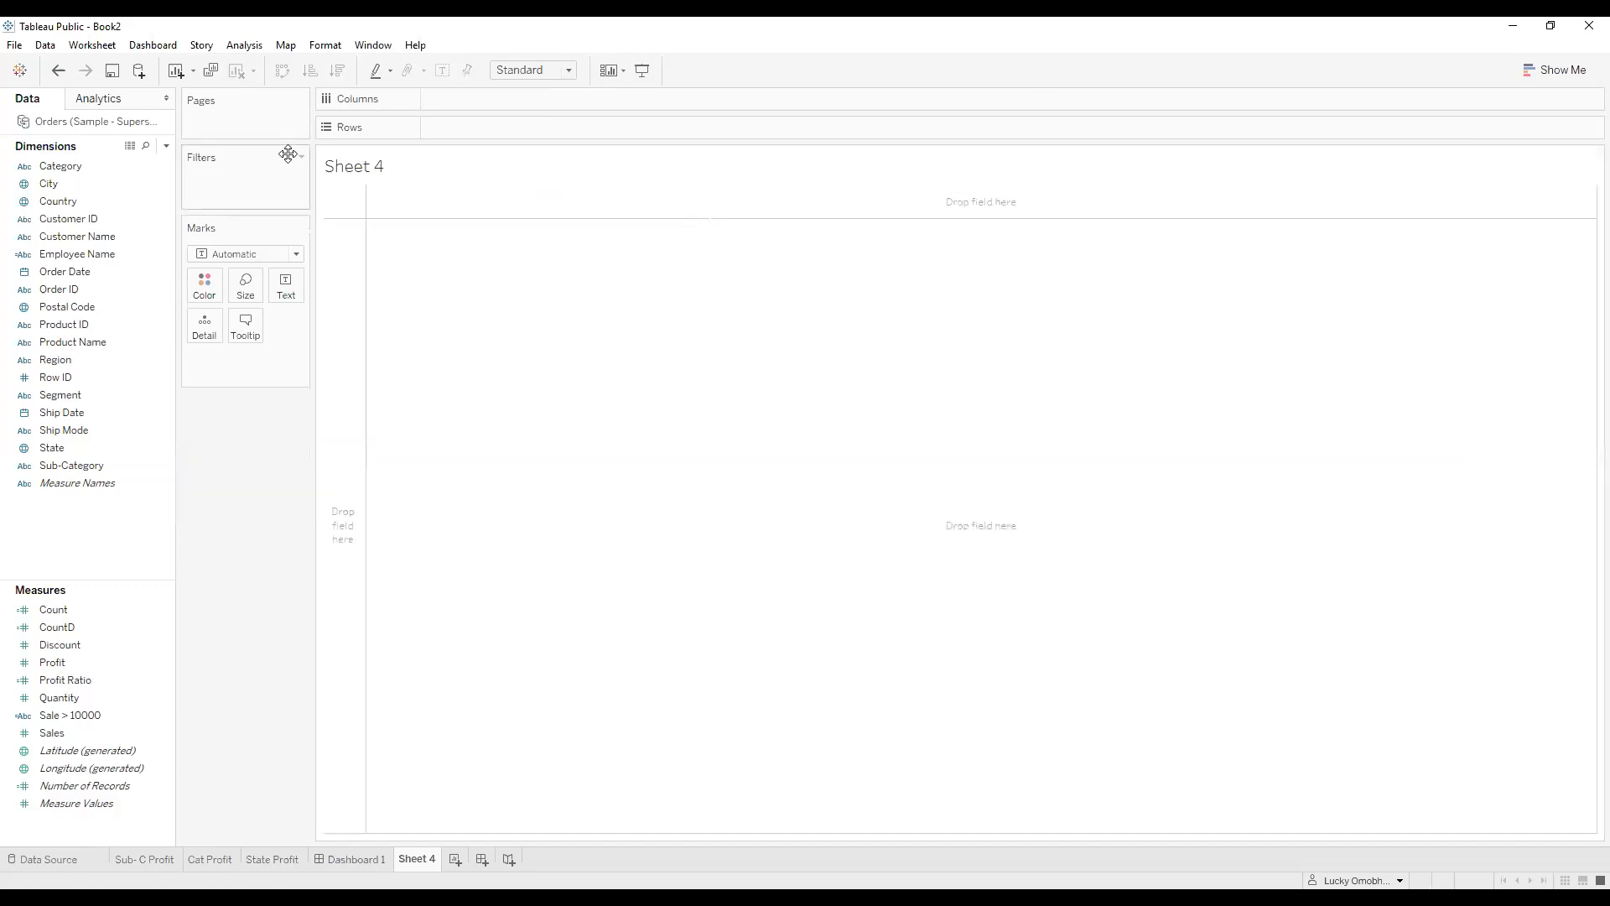
{"action": "left_click", "coordinate": [35, 254]}
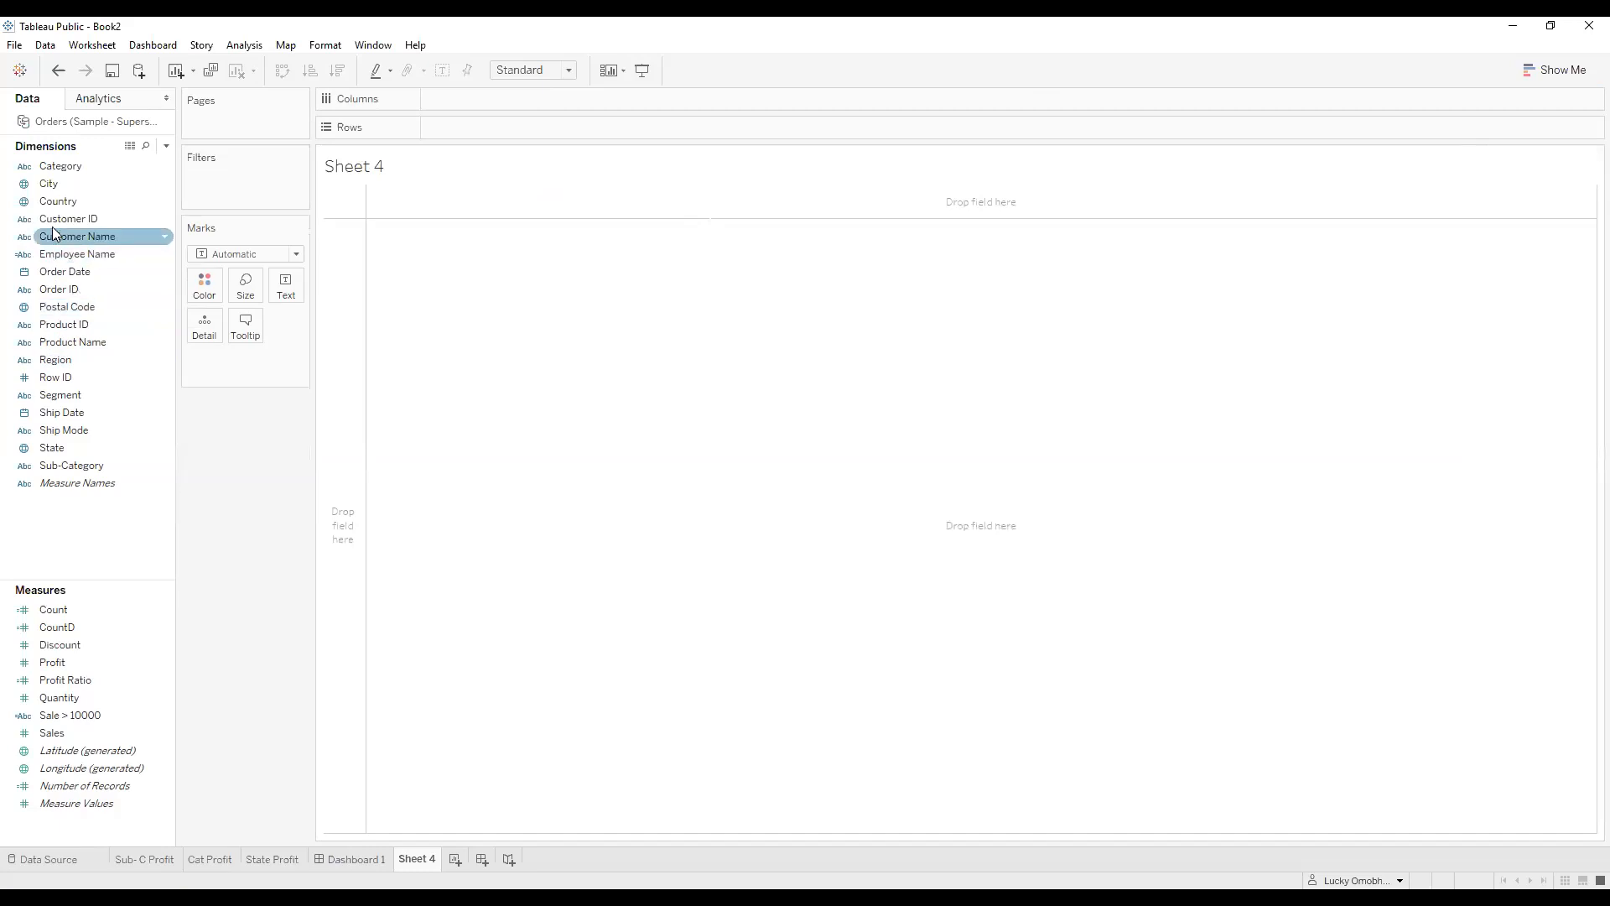
{"action": "left_click_drag", "start_coordinate": [53, 225], "coordinate": [452, 130]}
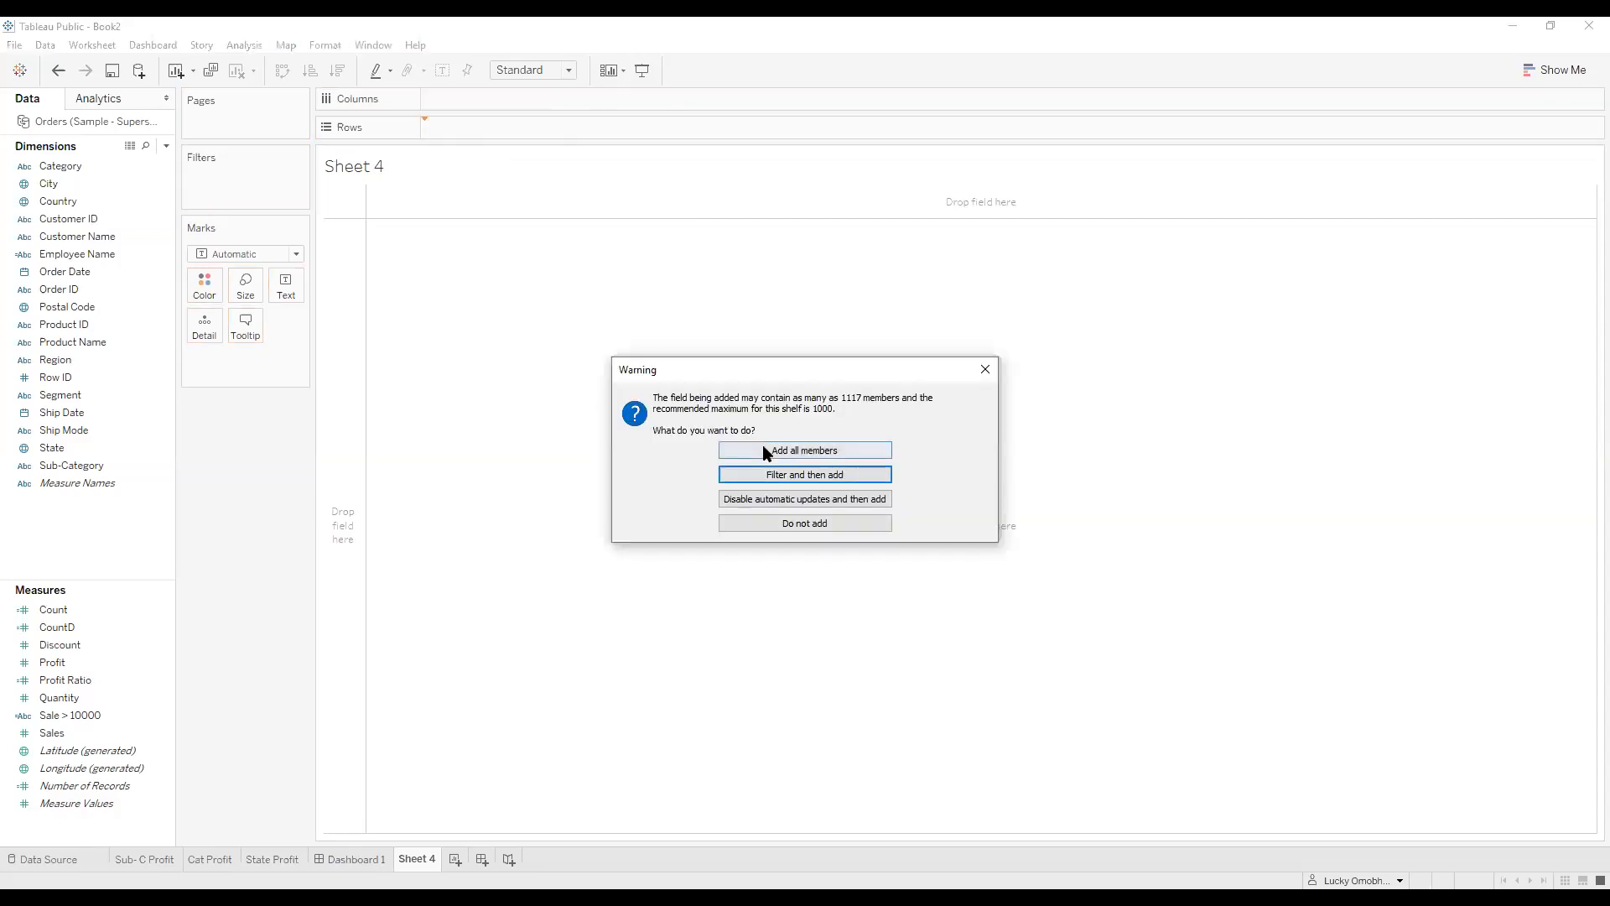
{"action": "left_click", "coordinate": [762, 450]}
{"action": "mouse_move", "coordinate": [63, 243]}
{"action": "left_mouse_down"}
{"action": "mouse_move", "coordinate": [395, 165]}
{"action": "mouse_move", "coordinate": [664, 131]}
{"action": "mouse_move", "coordinate": [377, 132]}
{"action": "mouse_move", "coordinate": [426, 124]}
{"action": "left_mouse_up"}
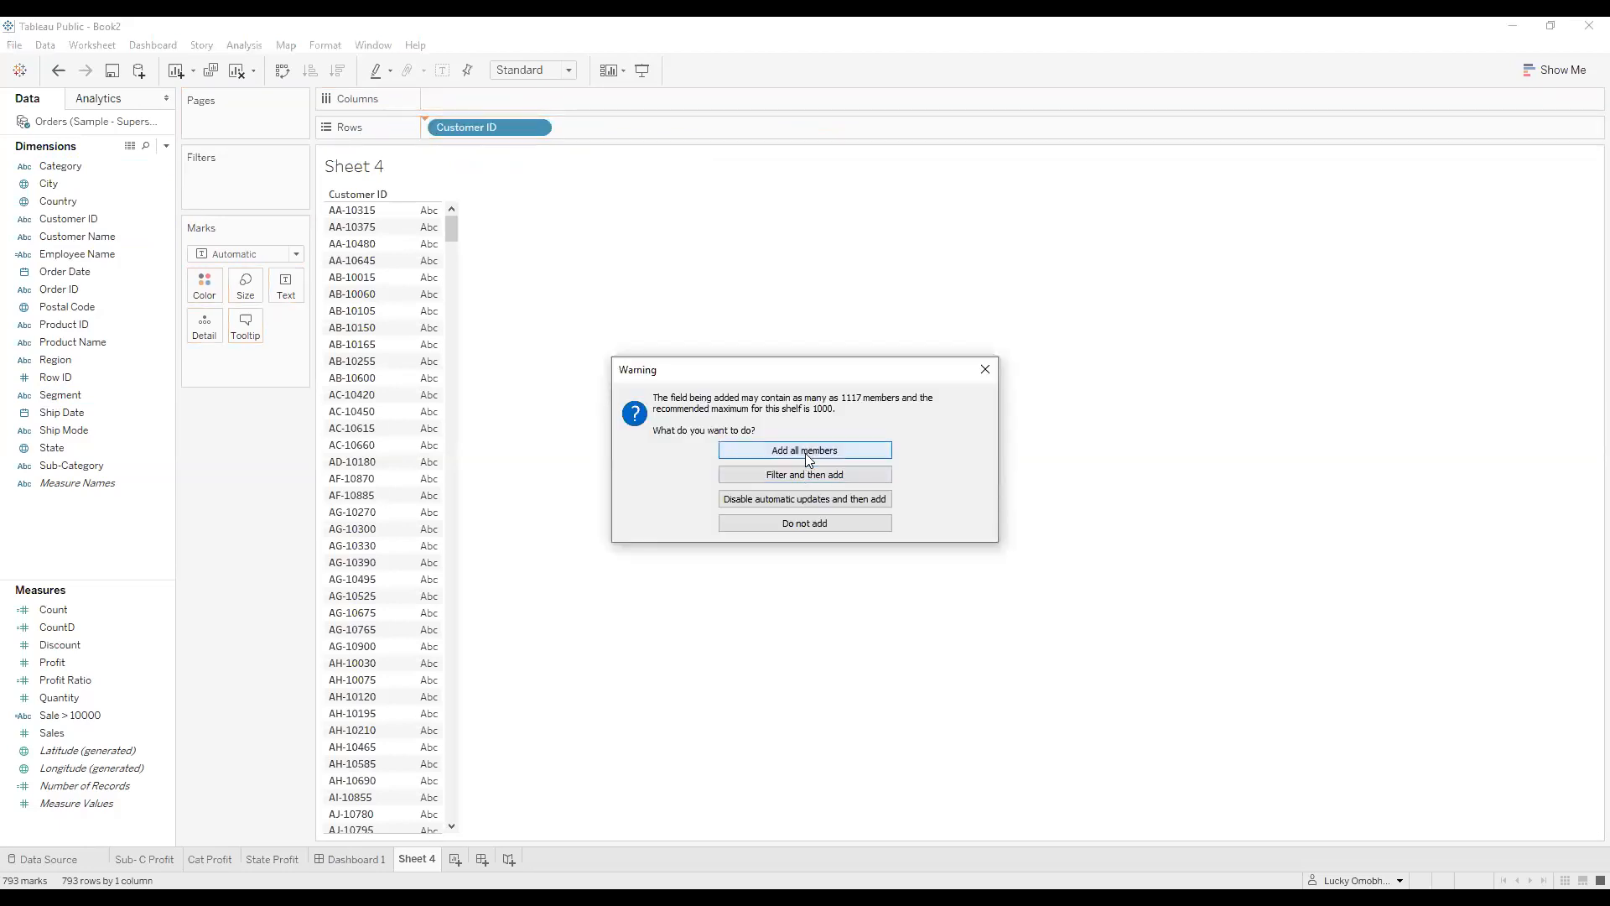
{"action": "left_click", "coordinate": [807, 456]}
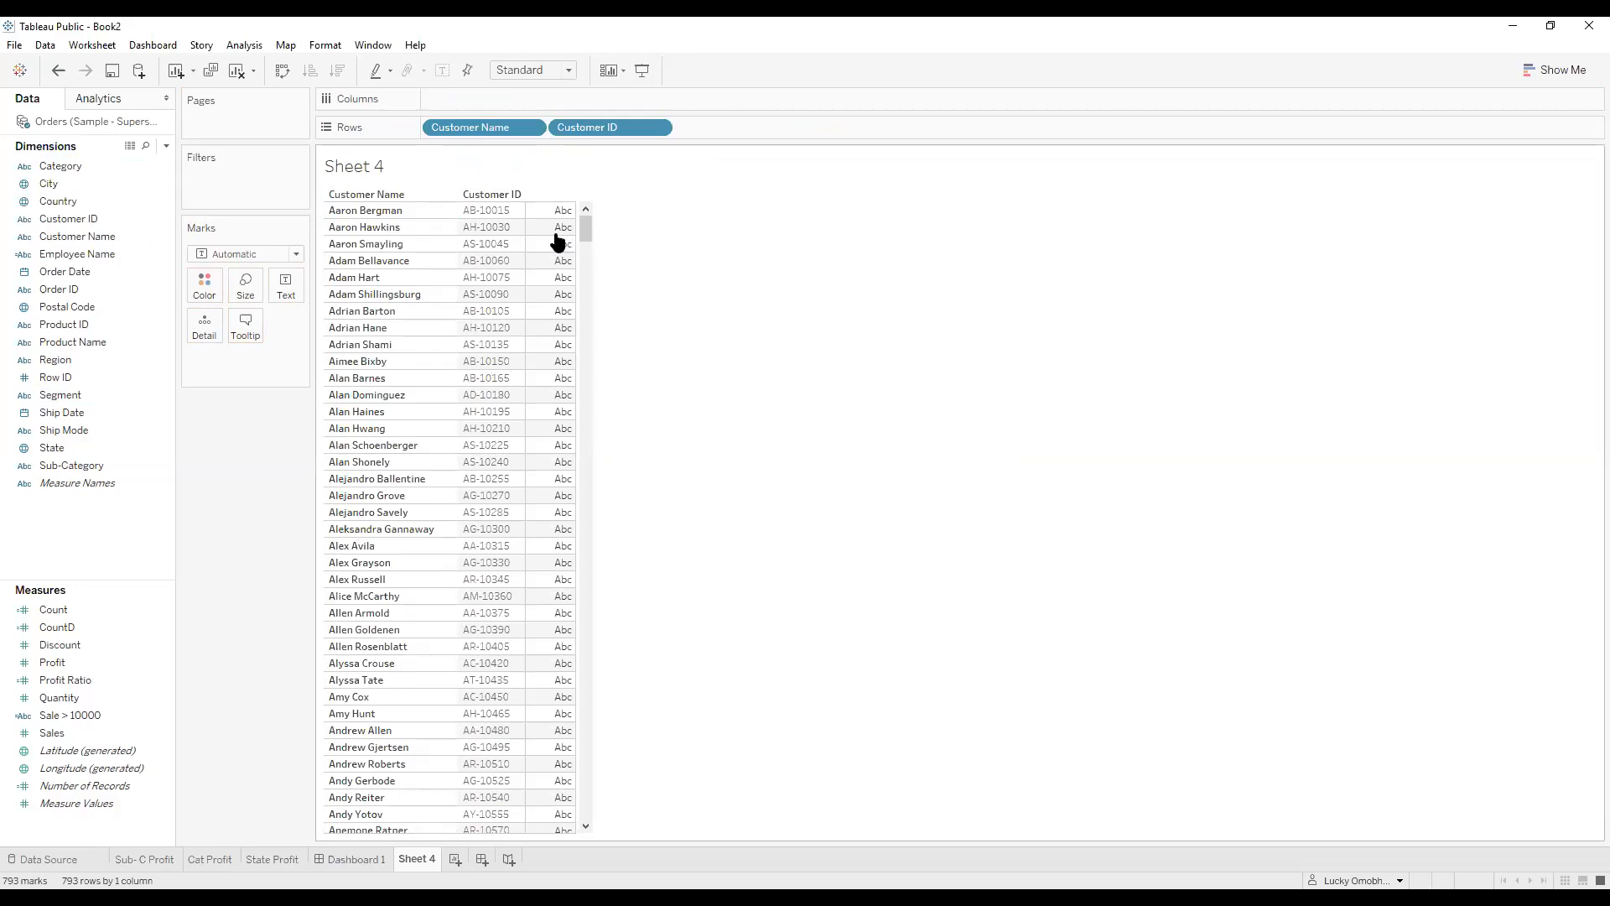
{"action": "mouse_move", "coordinate": [543, 243]}
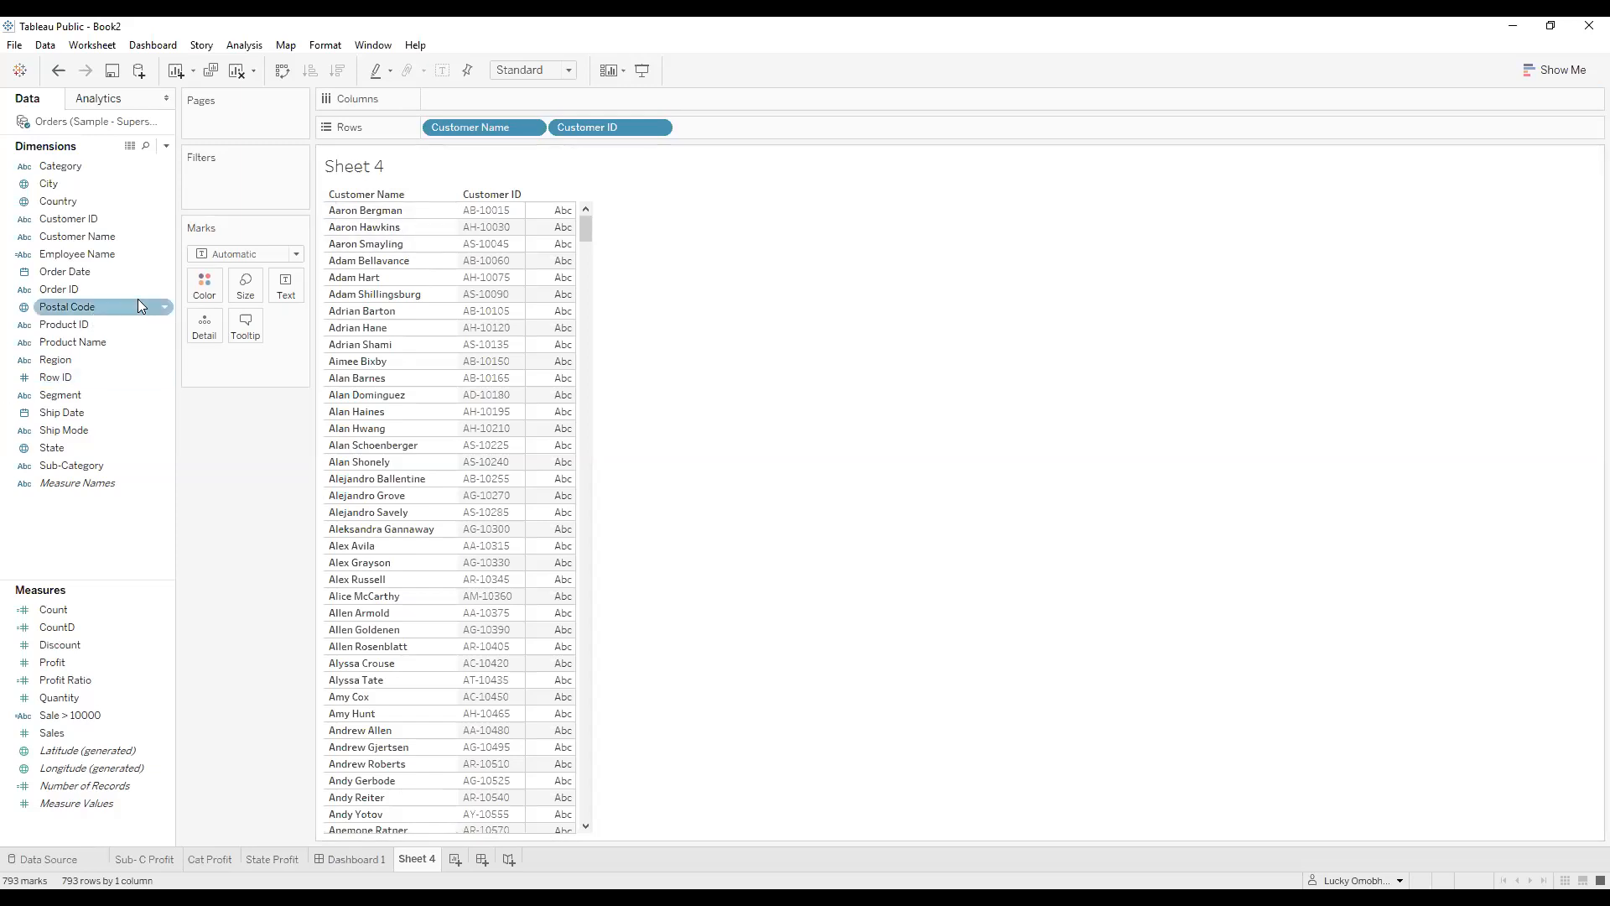
{"action": "left_click", "coordinate": [166, 147]}
{"action": "left_click", "coordinate": [105, 168]}
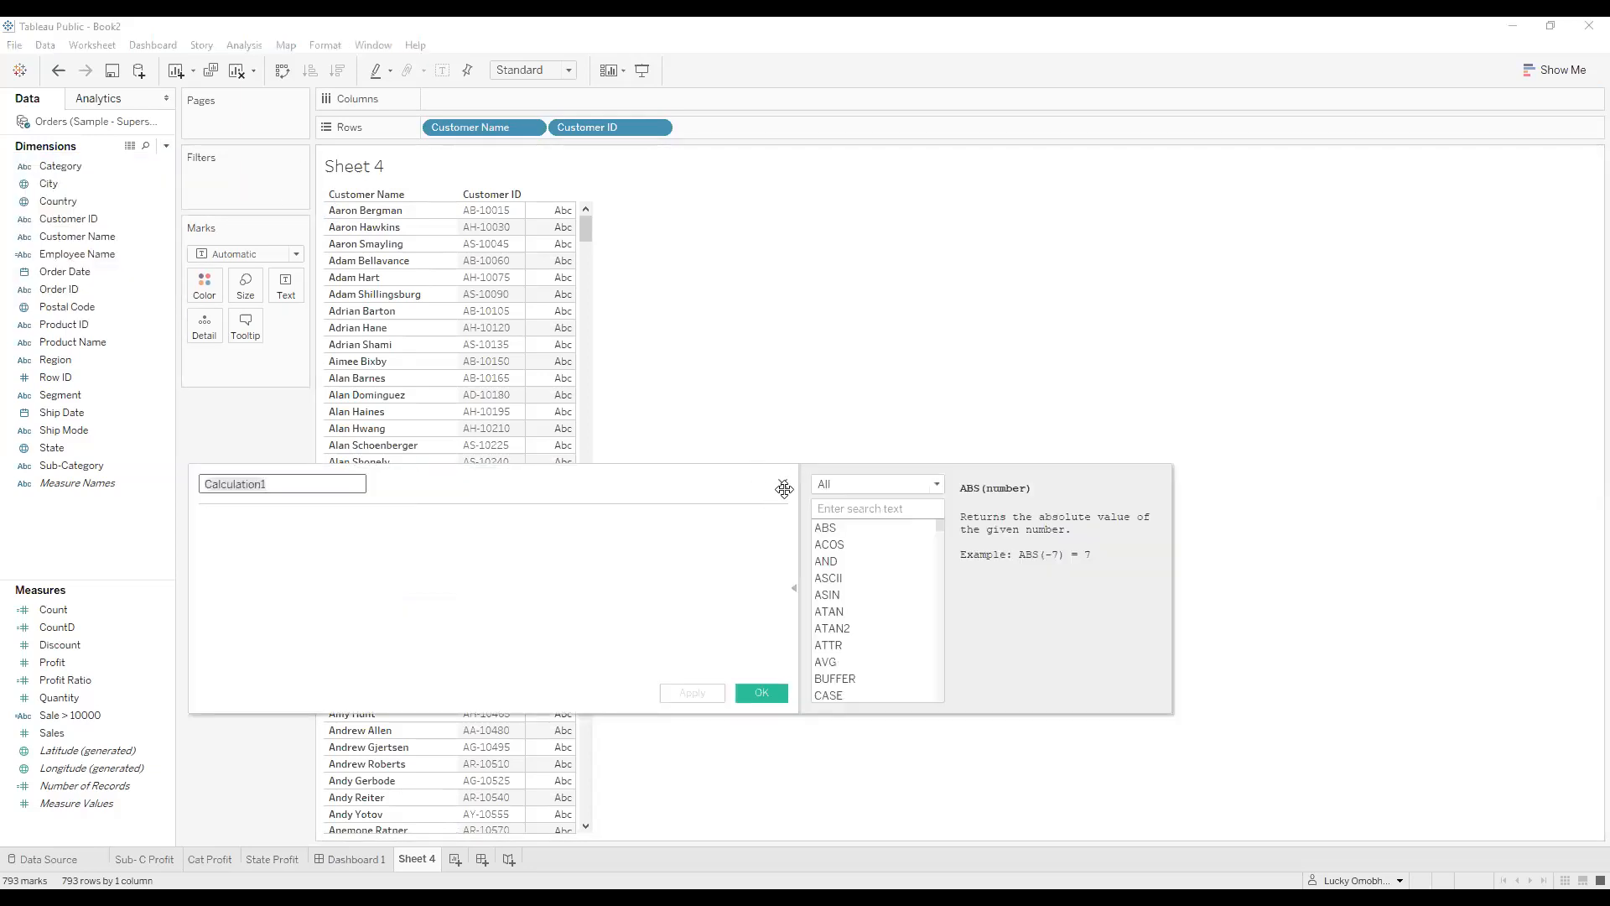
{"action": "left_click", "coordinate": [784, 485]}
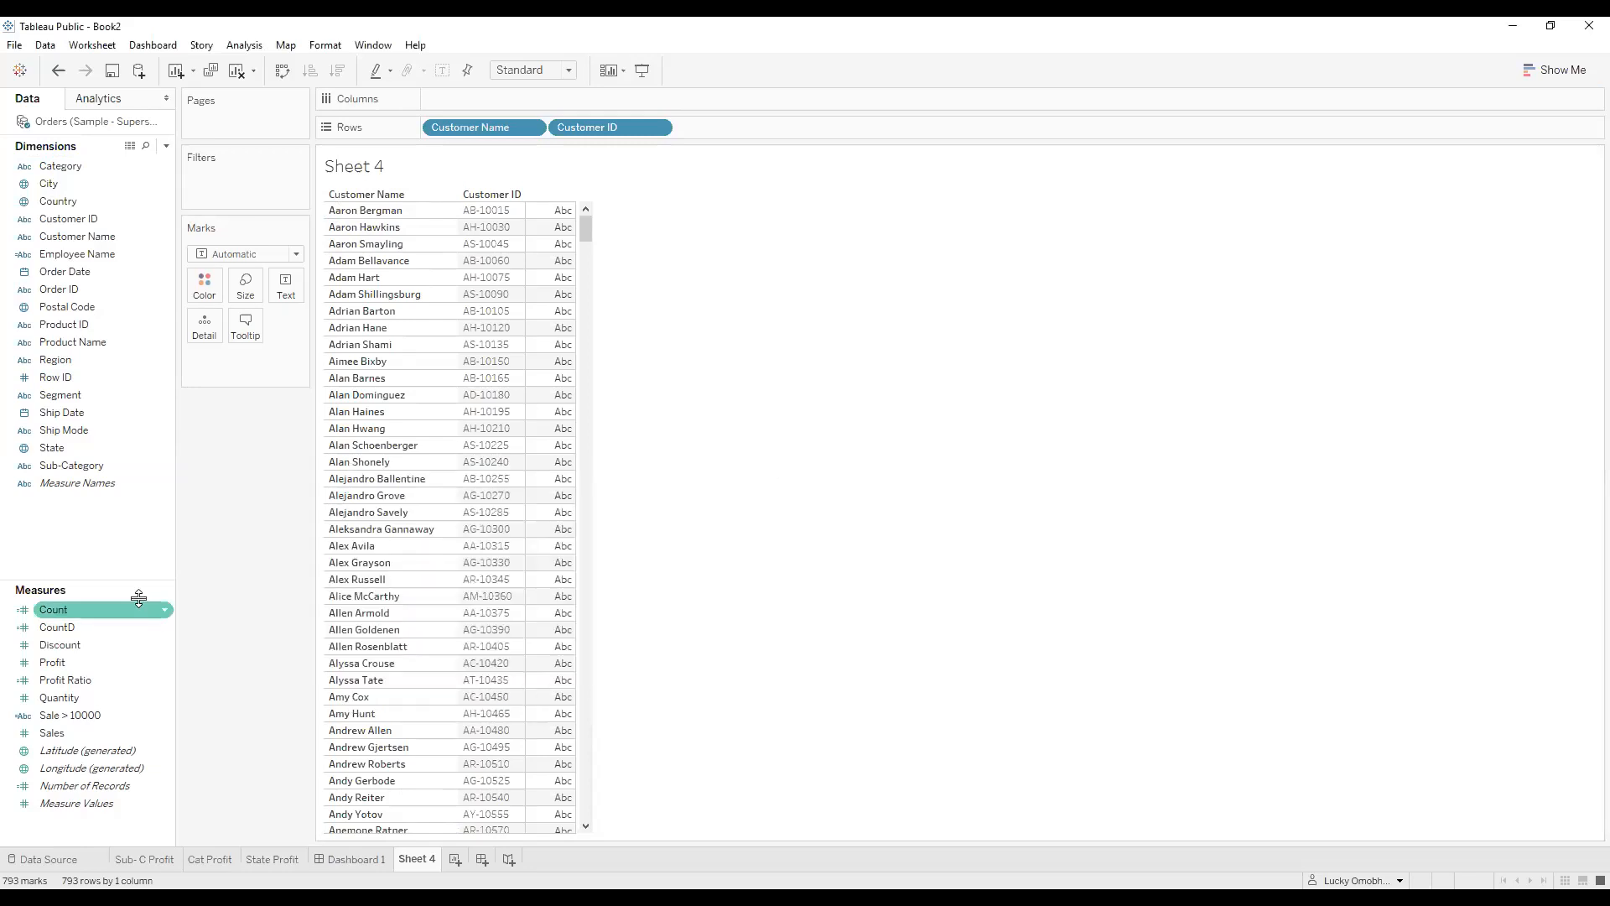
Review the formula of the Count calculated field and close its editor.
{"action": "left_click", "coordinate": [165, 614]}
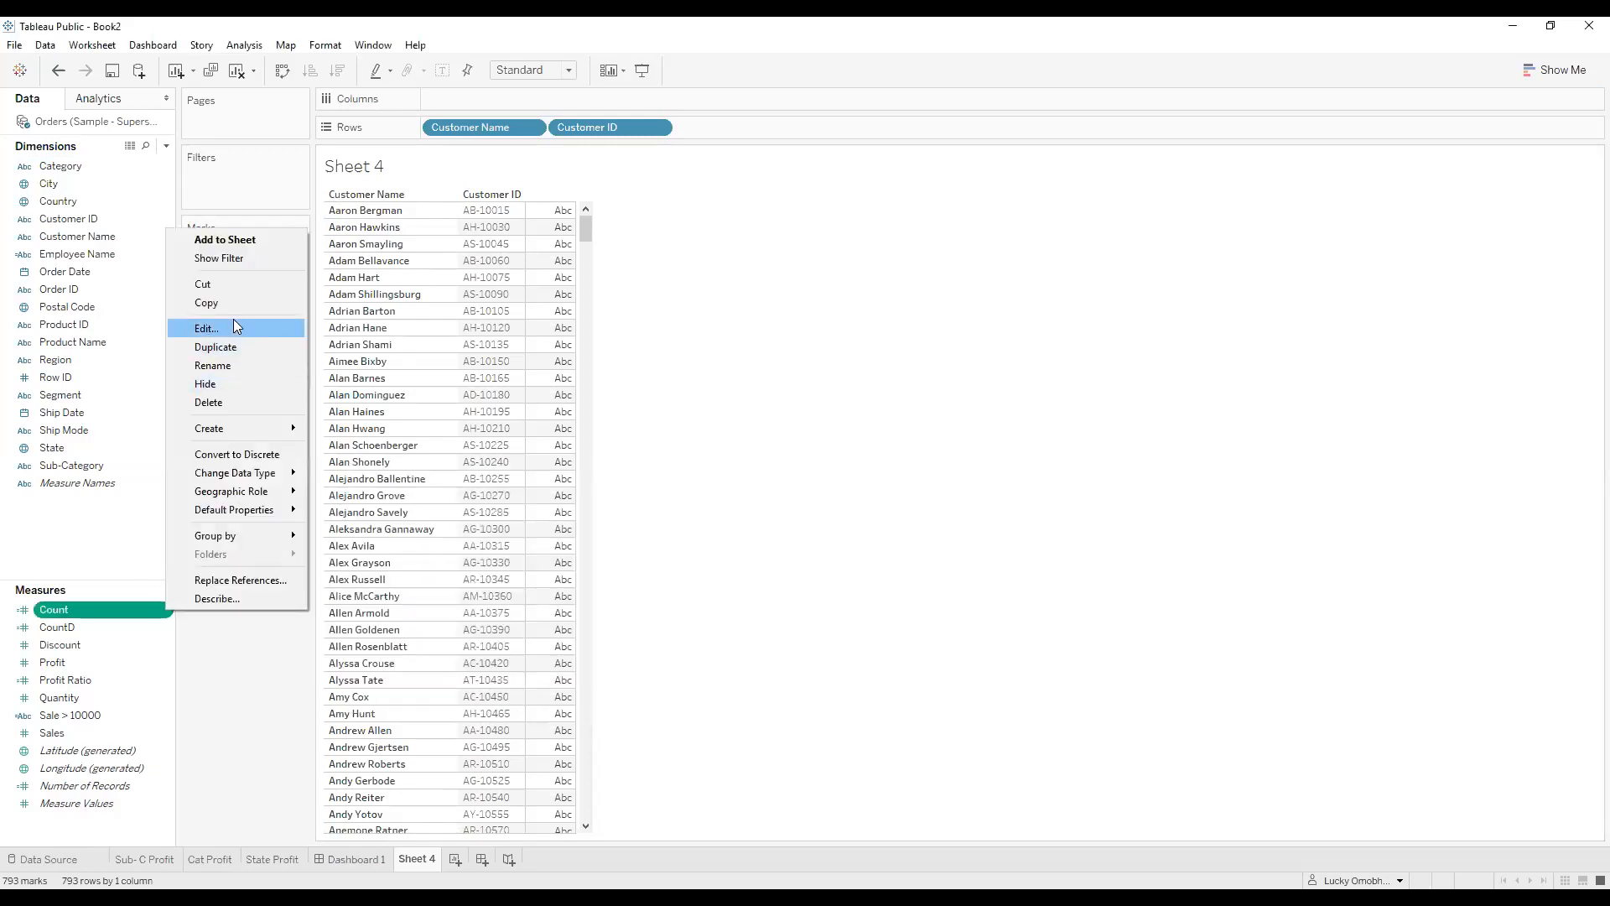
{"action": "left_click", "coordinate": [235, 325]}
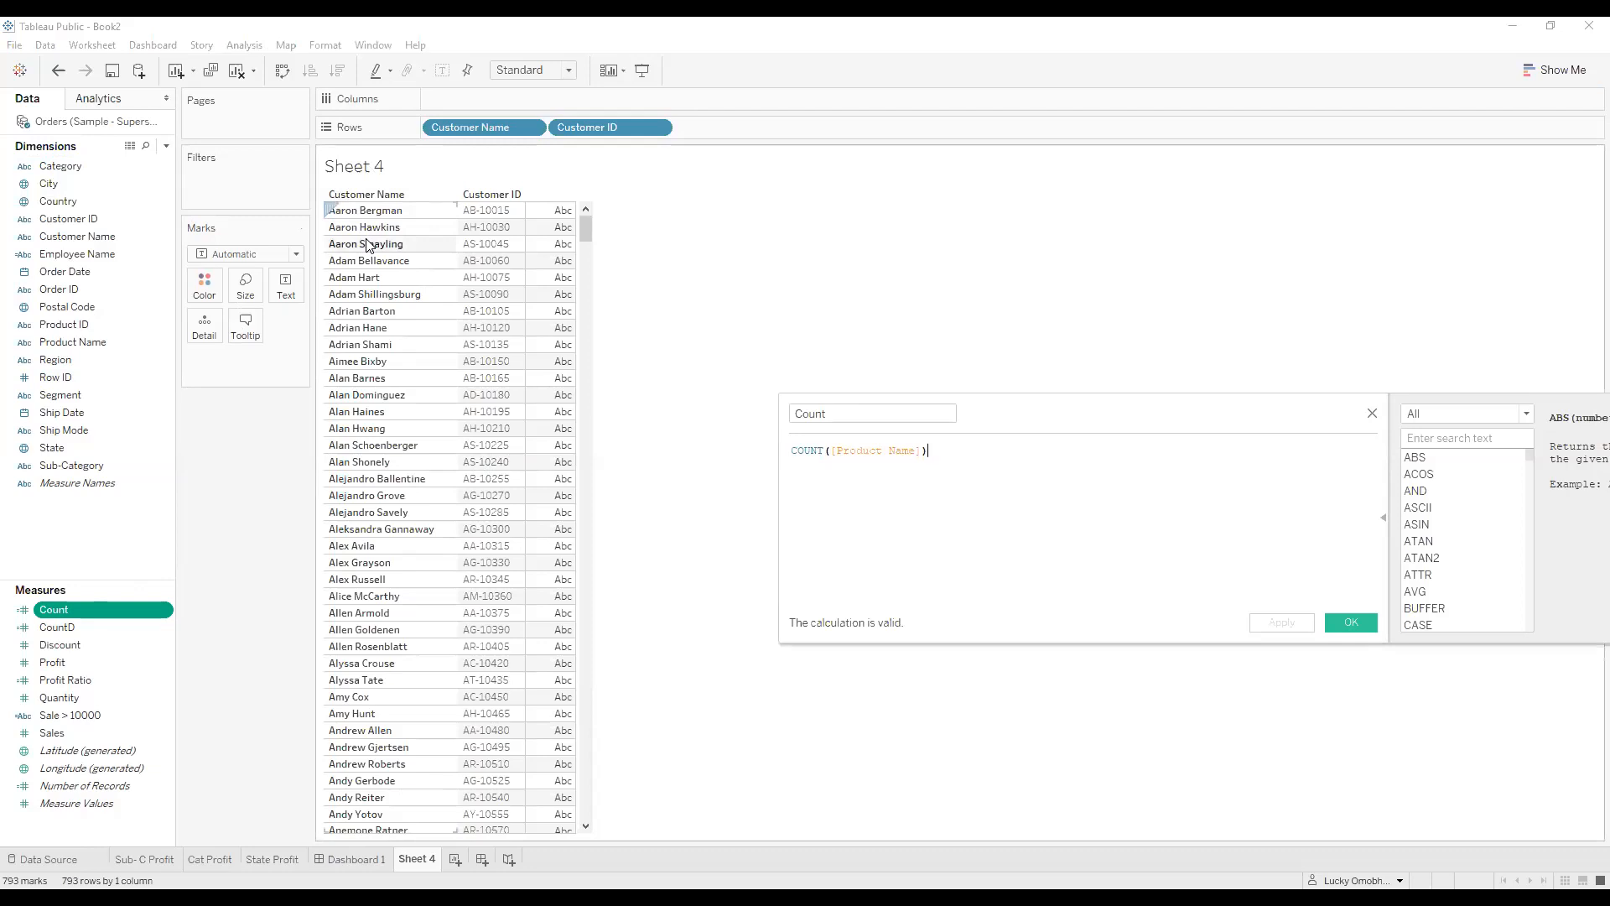
{"action": "left_click", "coordinate": [1352, 624]}
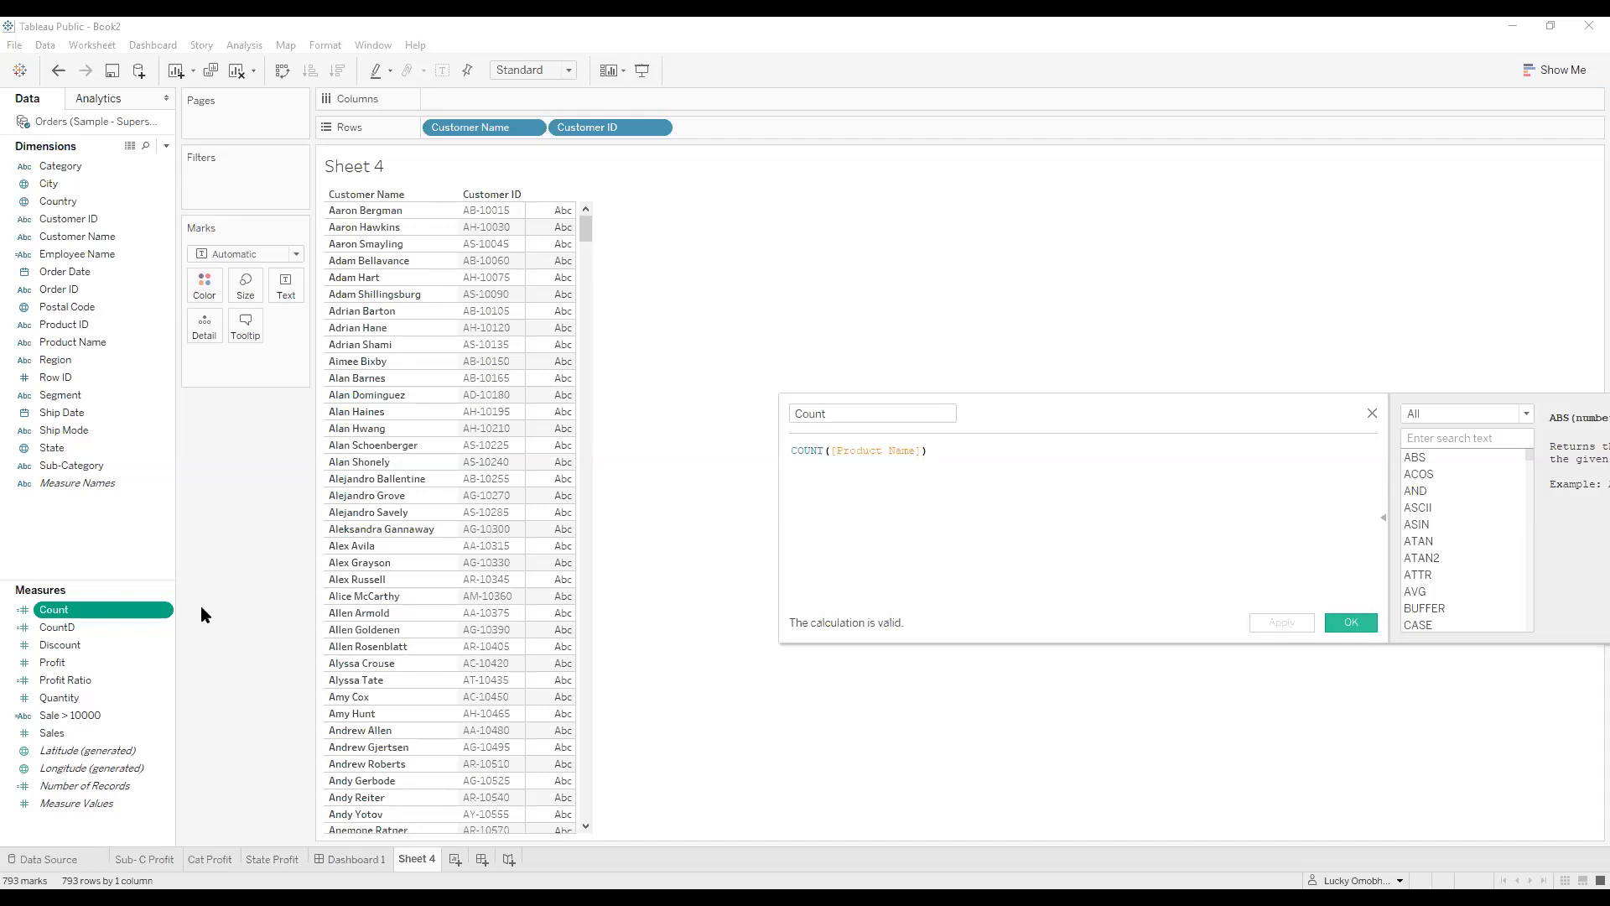
Show the Count measure as text for each customer and sort the customers by it in descending order.
{"action": "left_click_drag", "start_coordinate": [53, 613], "coordinate": [285, 293]}
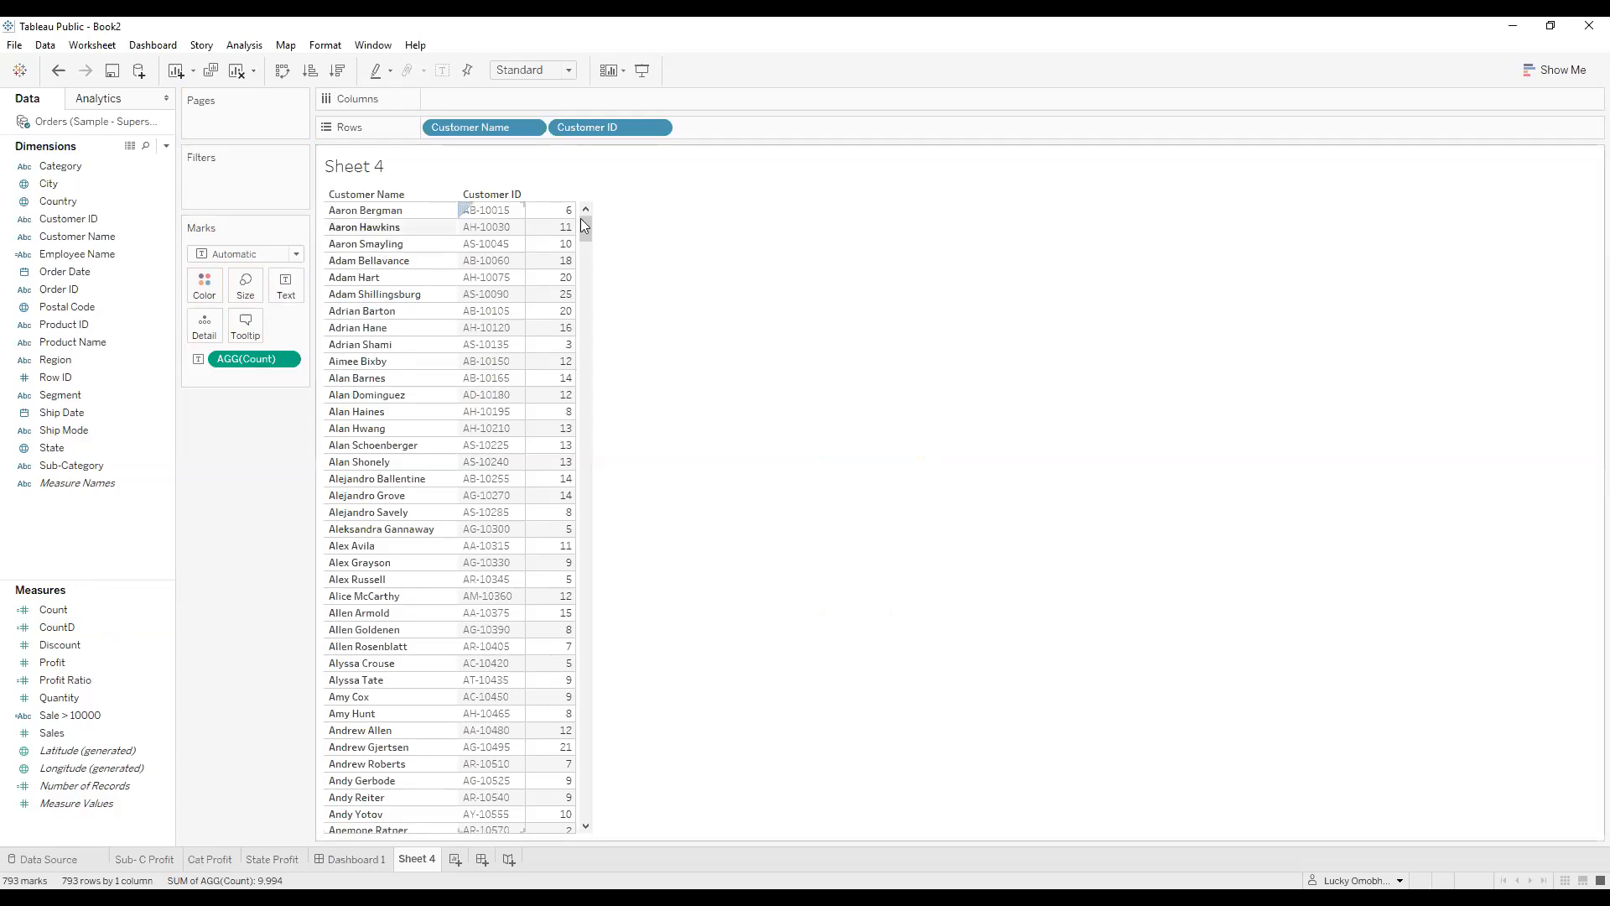
{"action": "mouse_move", "coordinate": [573, 220]}
{"action": "left_click_drag", "start_coordinate": [587, 222], "coordinate": [604, 179]}
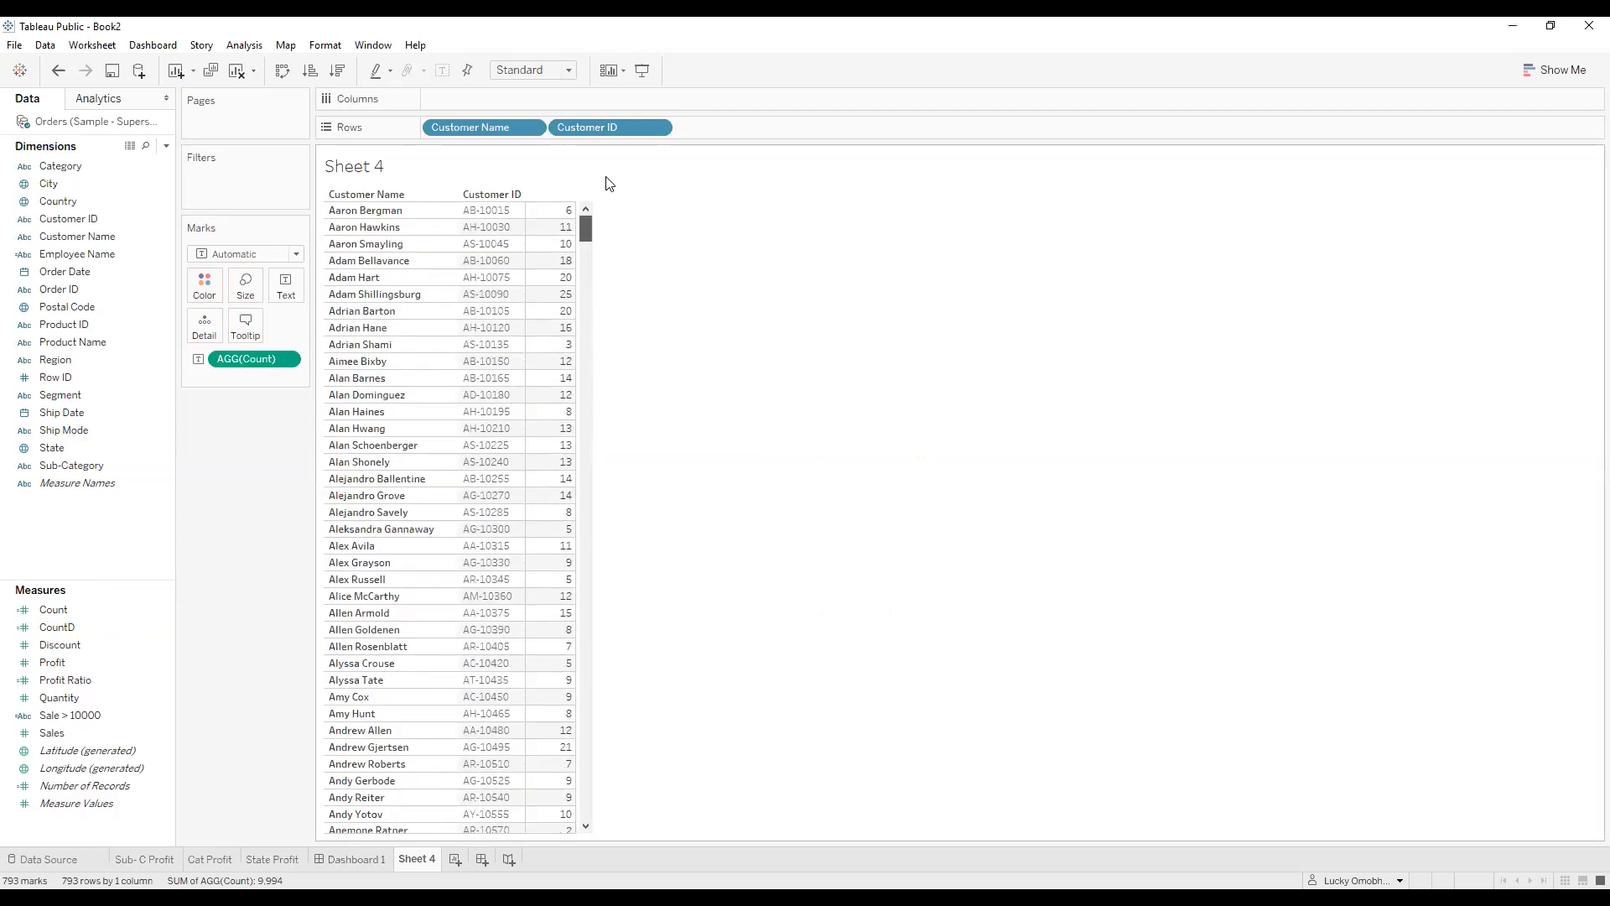
{"action": "left_click", "coordinate": [337, 70]}
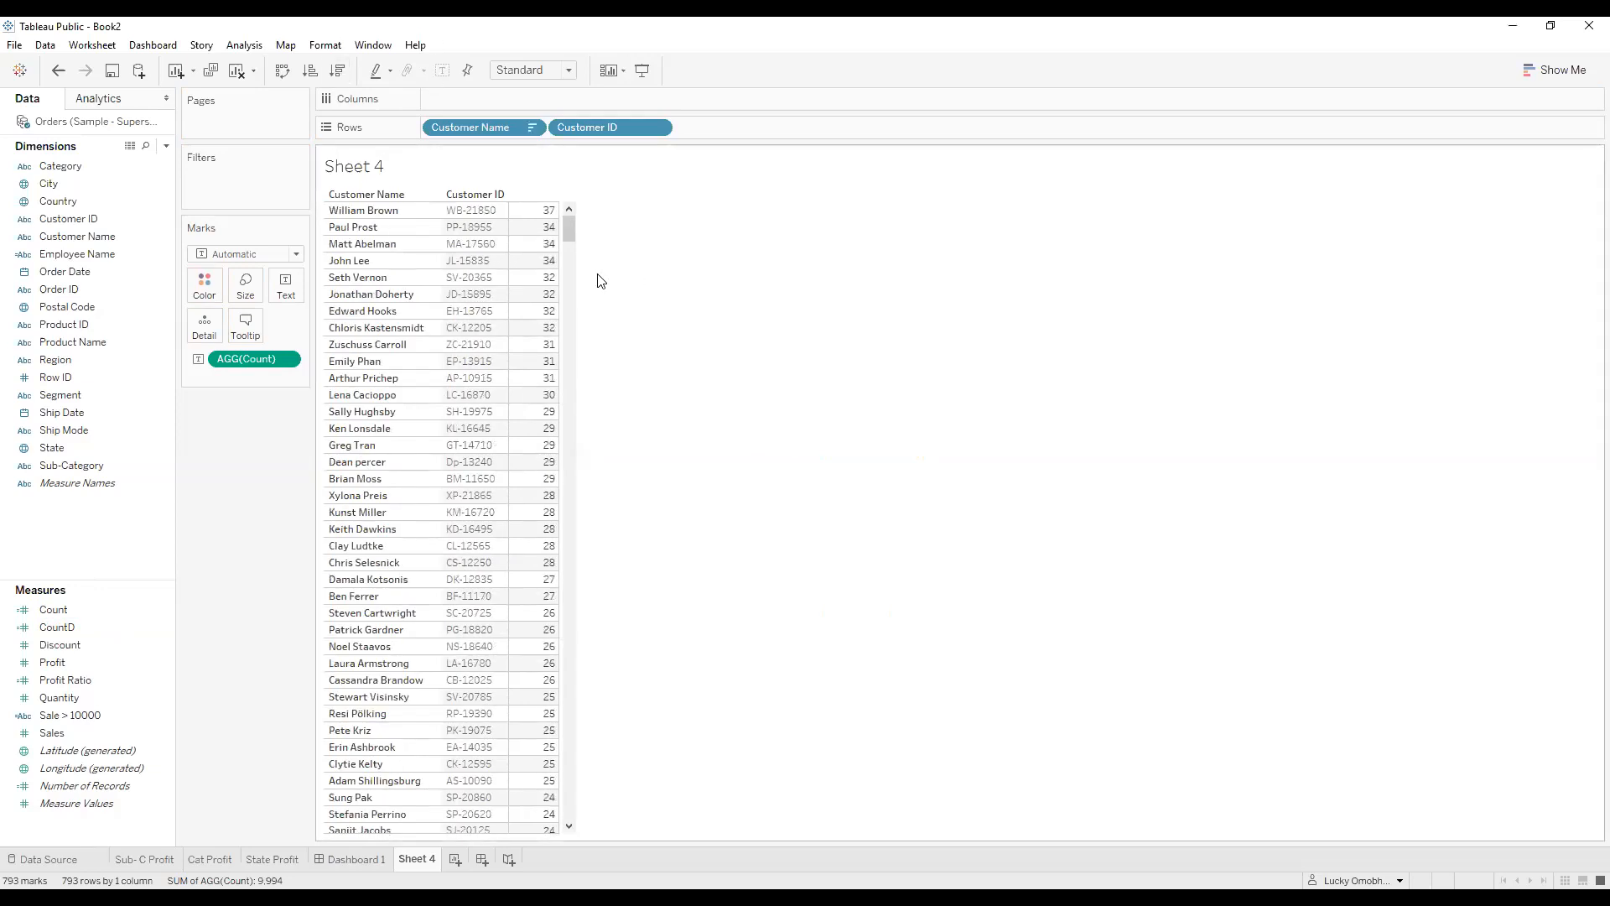
{"action": "mouse_move", "coordinate": [545, 219]}
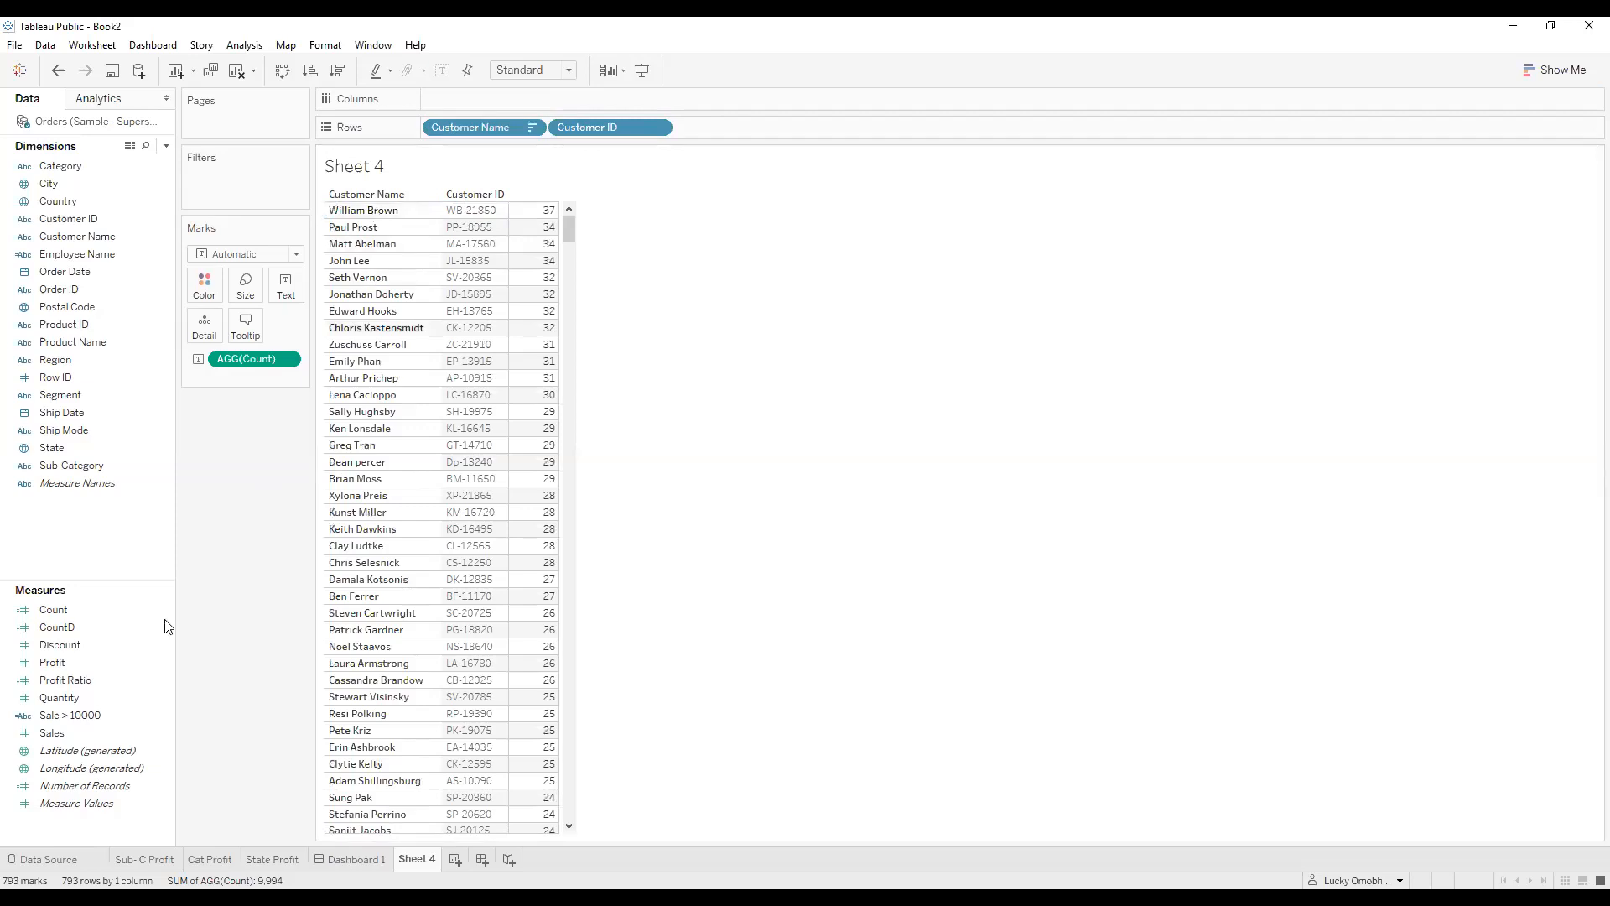
Reopen the Count field's formula and relate it to the customer counts in the table.
{"action": "left_click", "coordinate": [115, 610]}
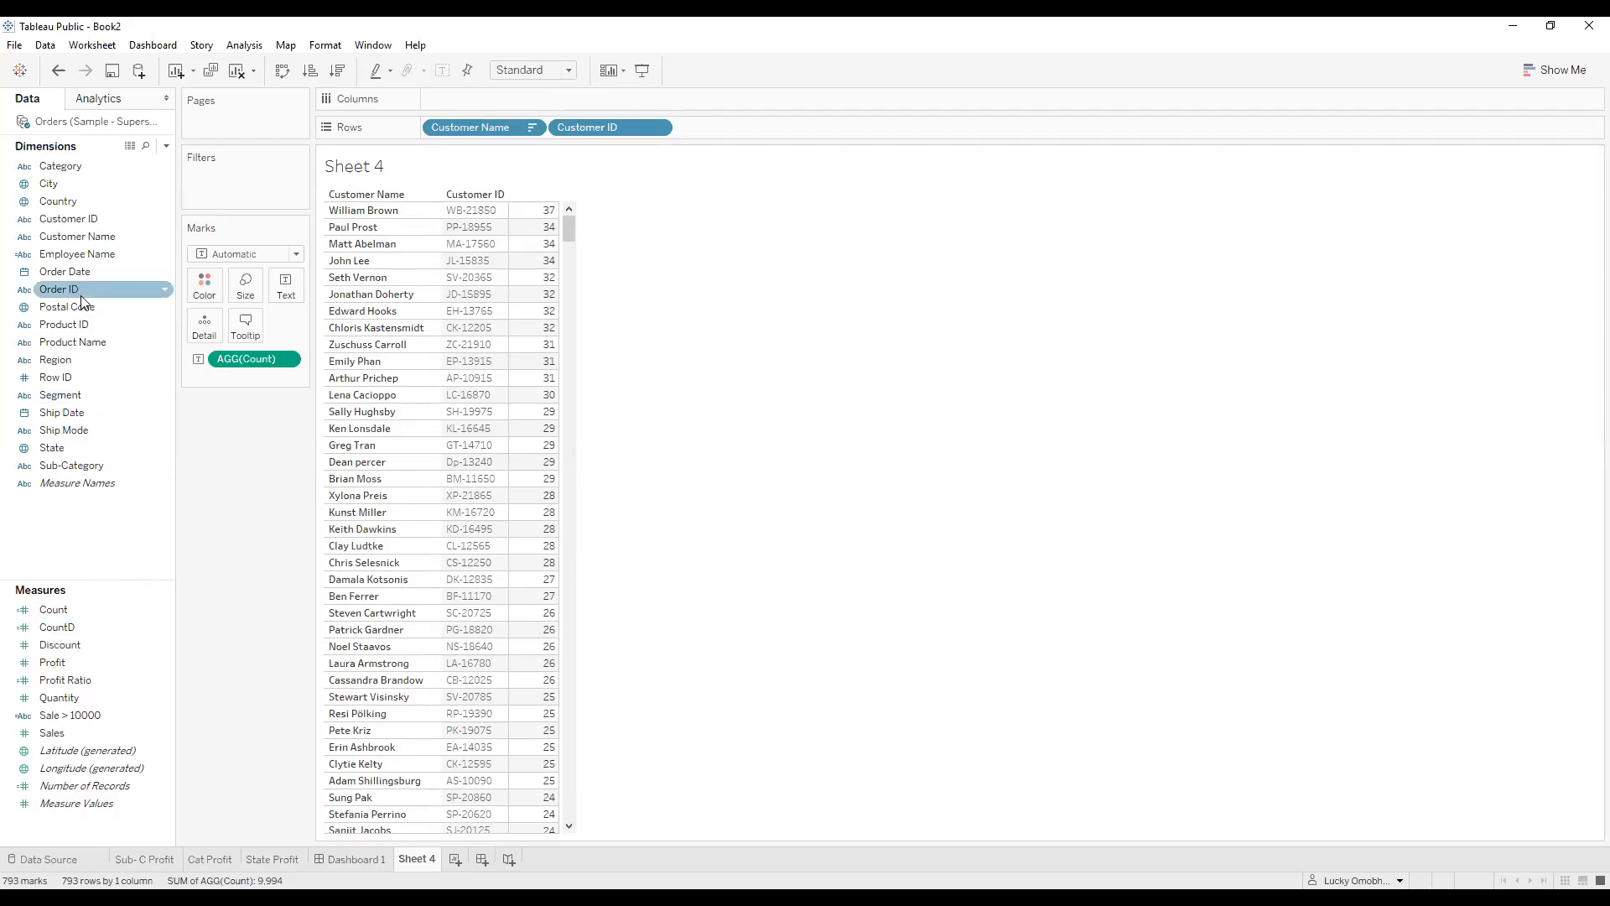
{"action": "left_click", "coordinate": [167, 617]}
{"action": "left_click", "coordinate": [231, 322]}
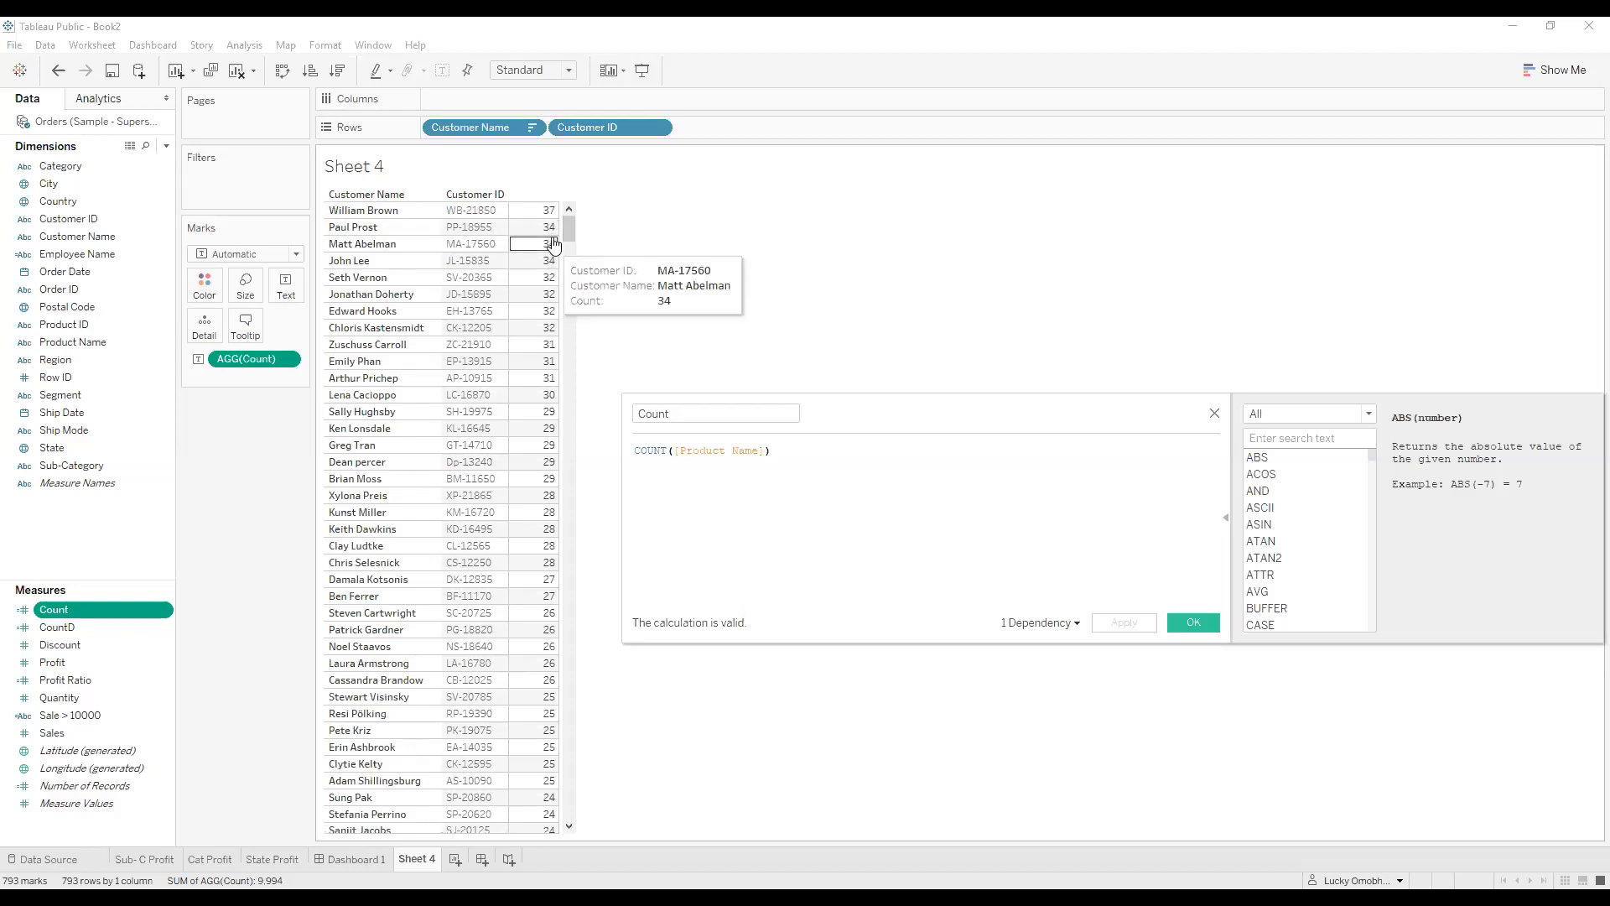
{"action": "left_click", "coordinate": [1214, 414]}
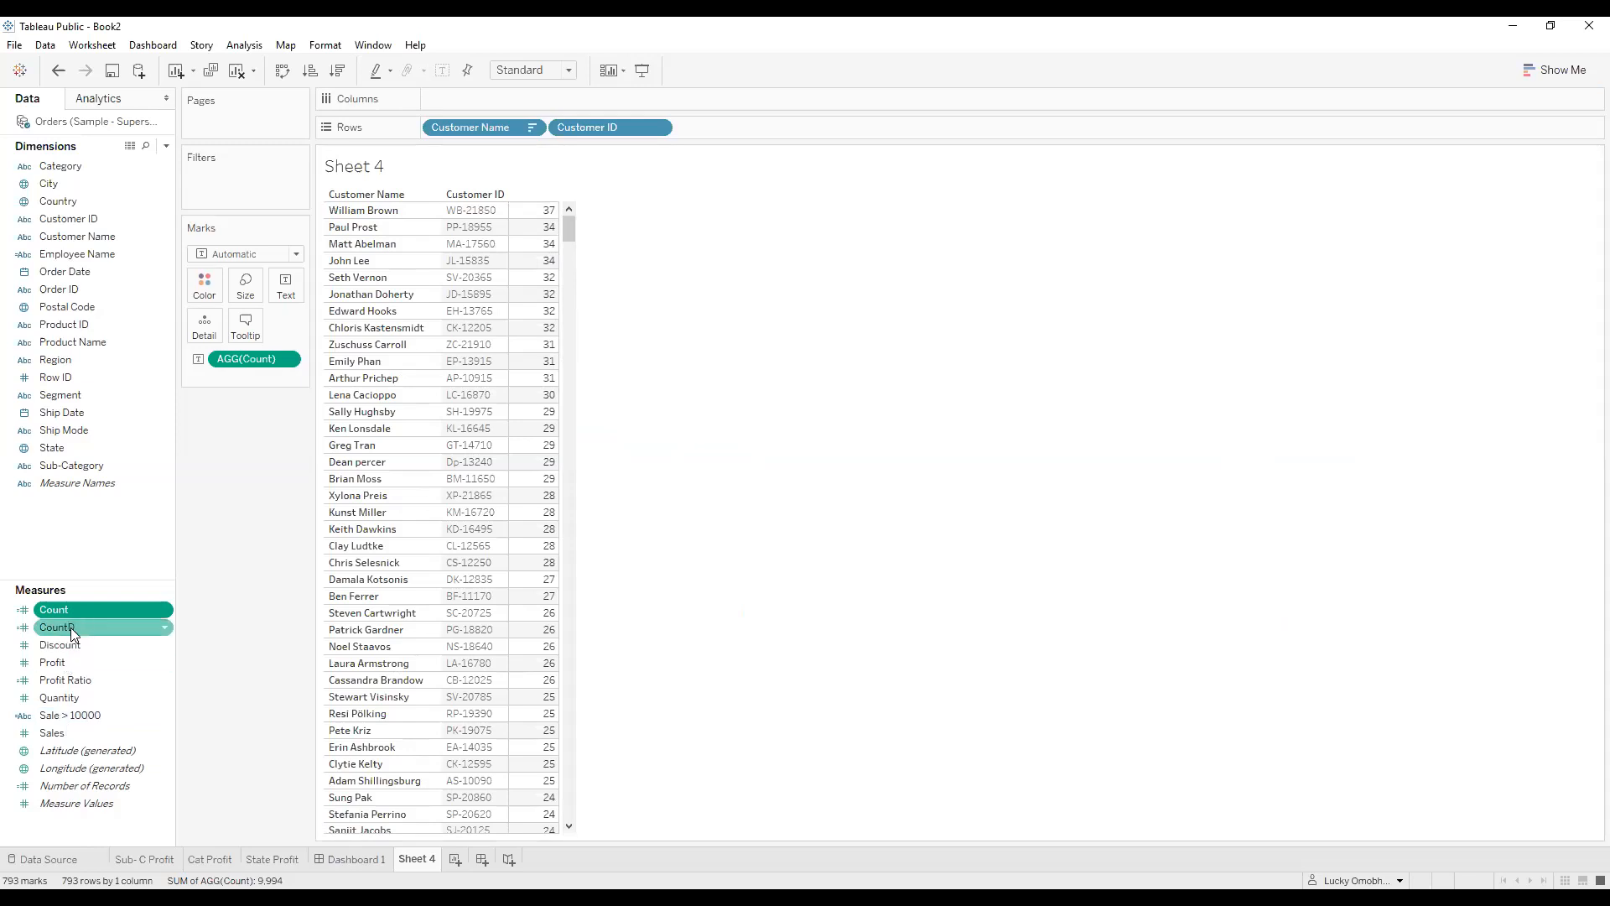
Compare the formula of the CountD calculated field with that of the Count field.
{"action": "left_click", "coordinate": [163, 628]}
{"action": "left_click", "coordinate": [162, 627]}
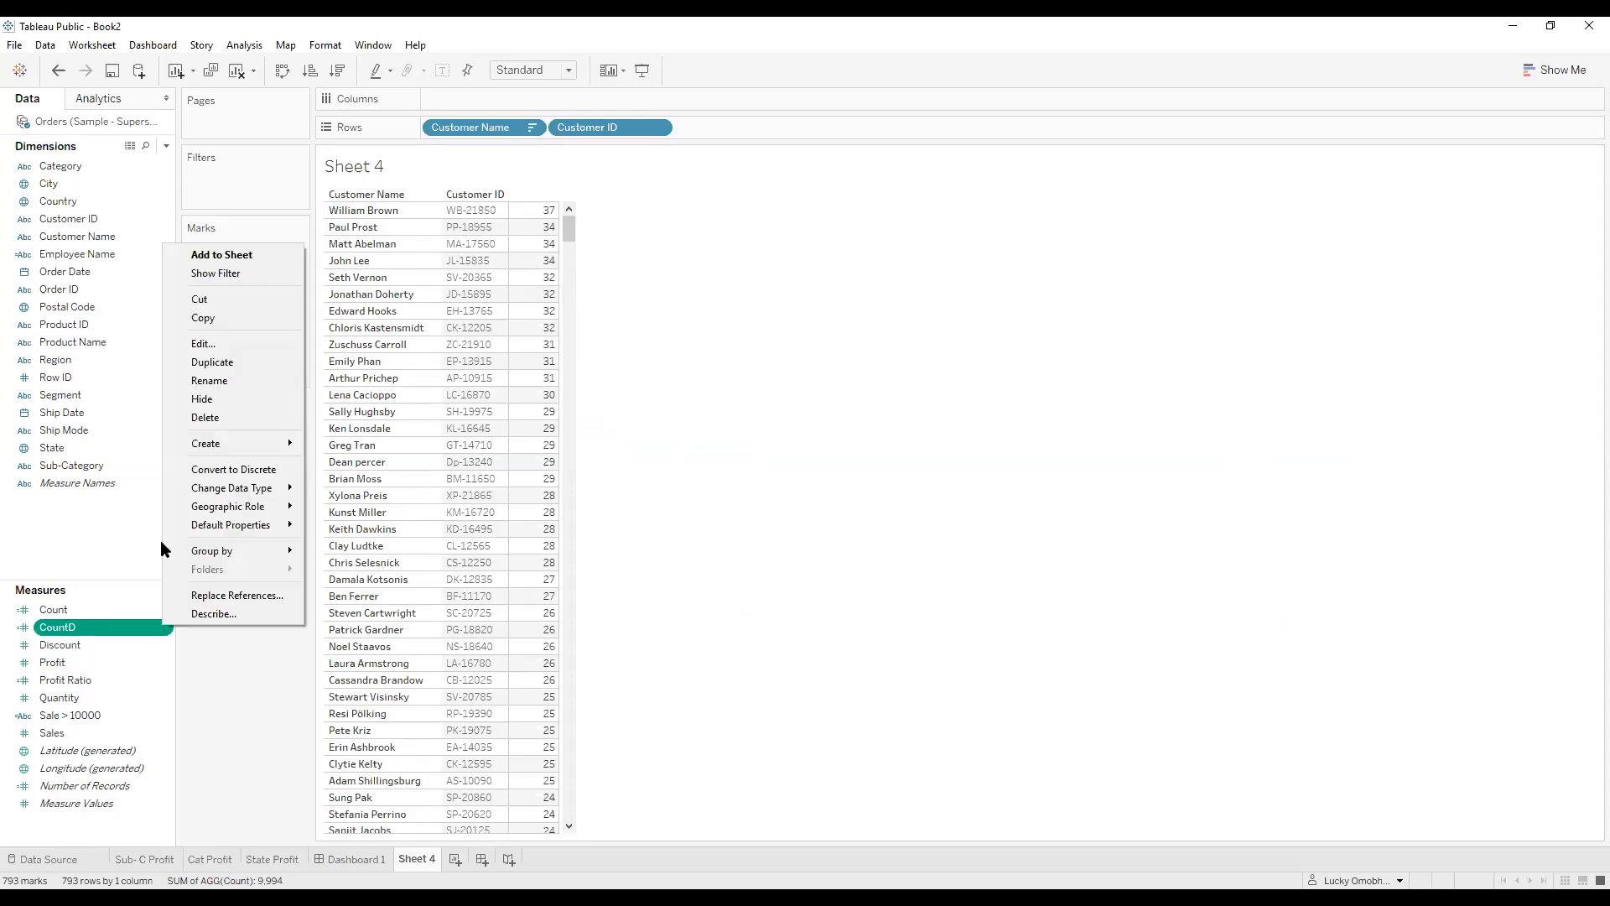
{"action": "left_click", "coordinate": [221, 342]}
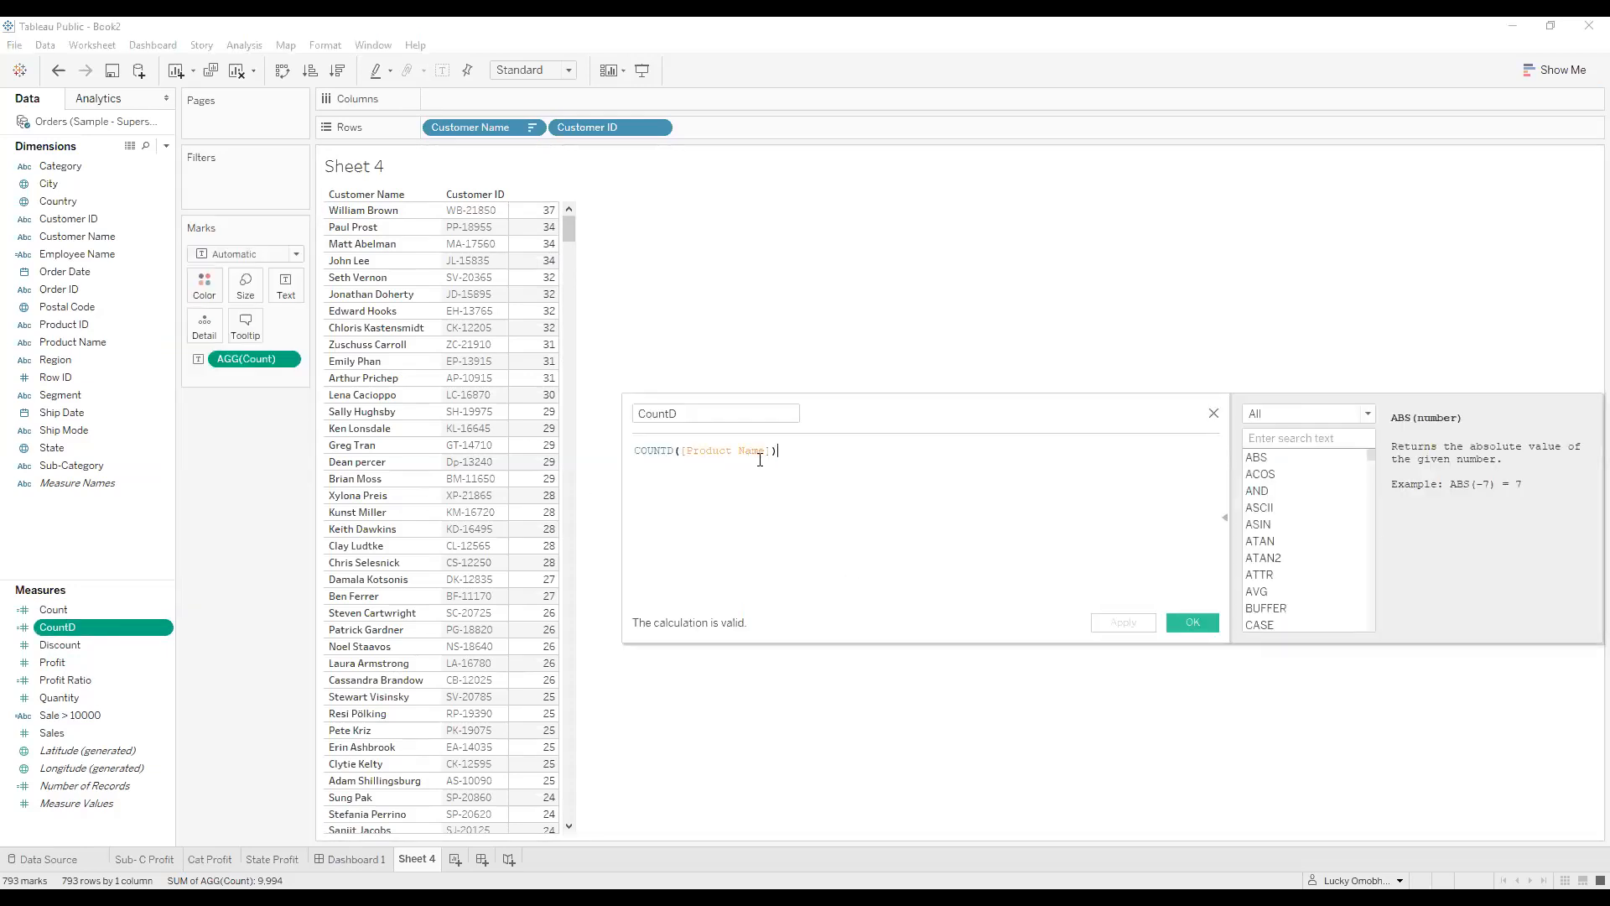
{"action": "left_click", "coordinate": [1213, 413]}
{"action": "left_click", "coordinate": [101, 609]}
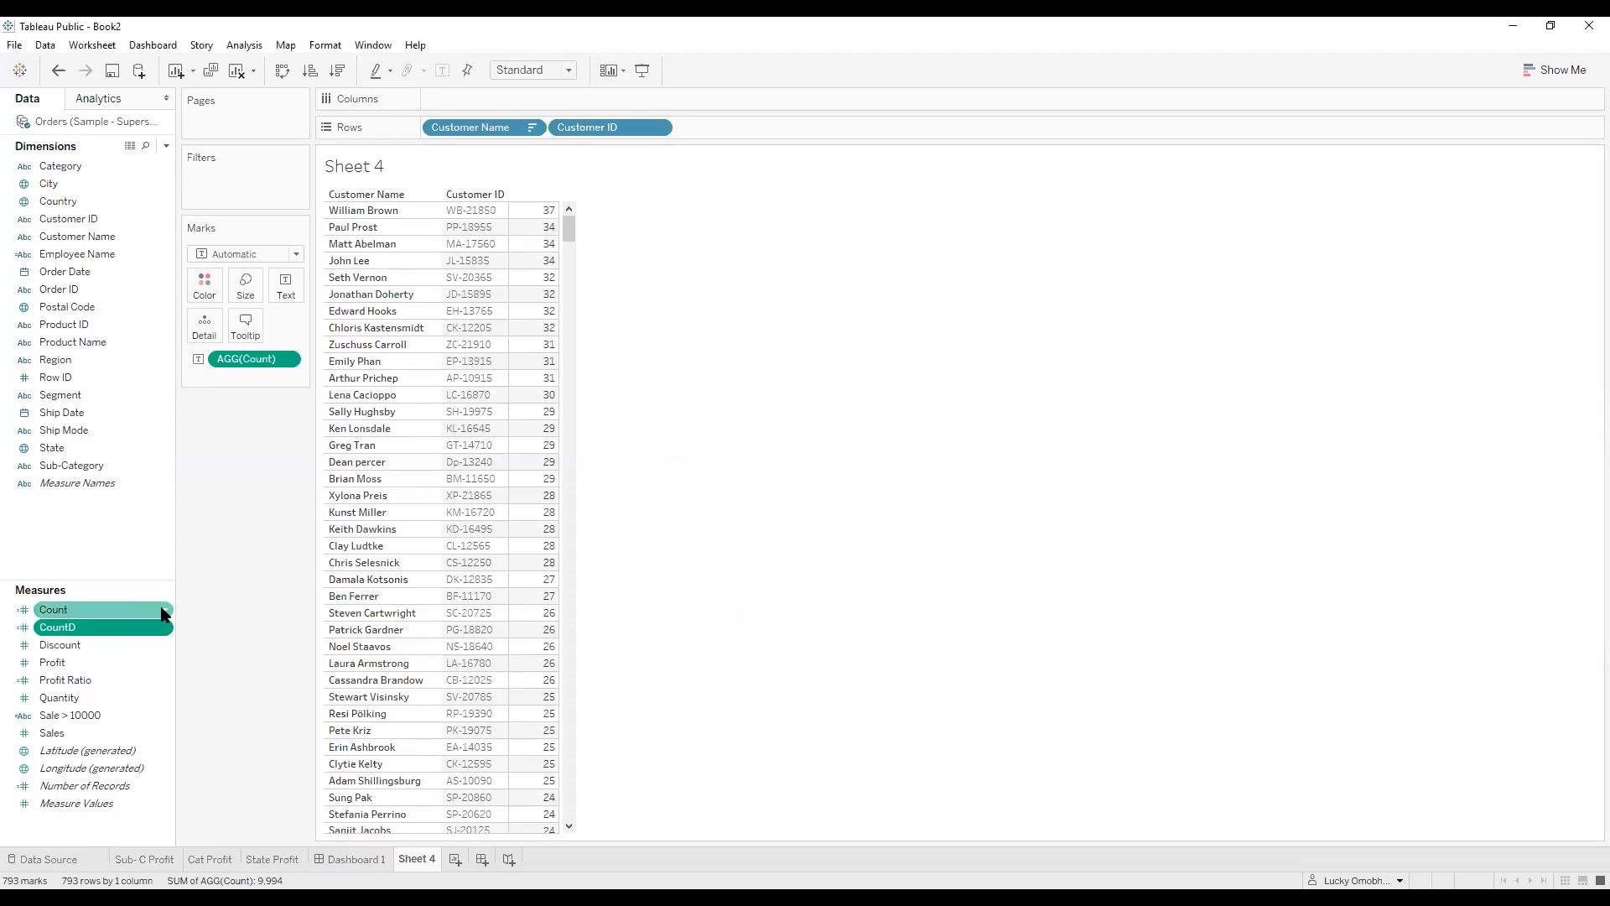
{"action": "left_click", "coordinate": [165, 610]}
{"action": "left_click", "coordinate": [223, 327]}
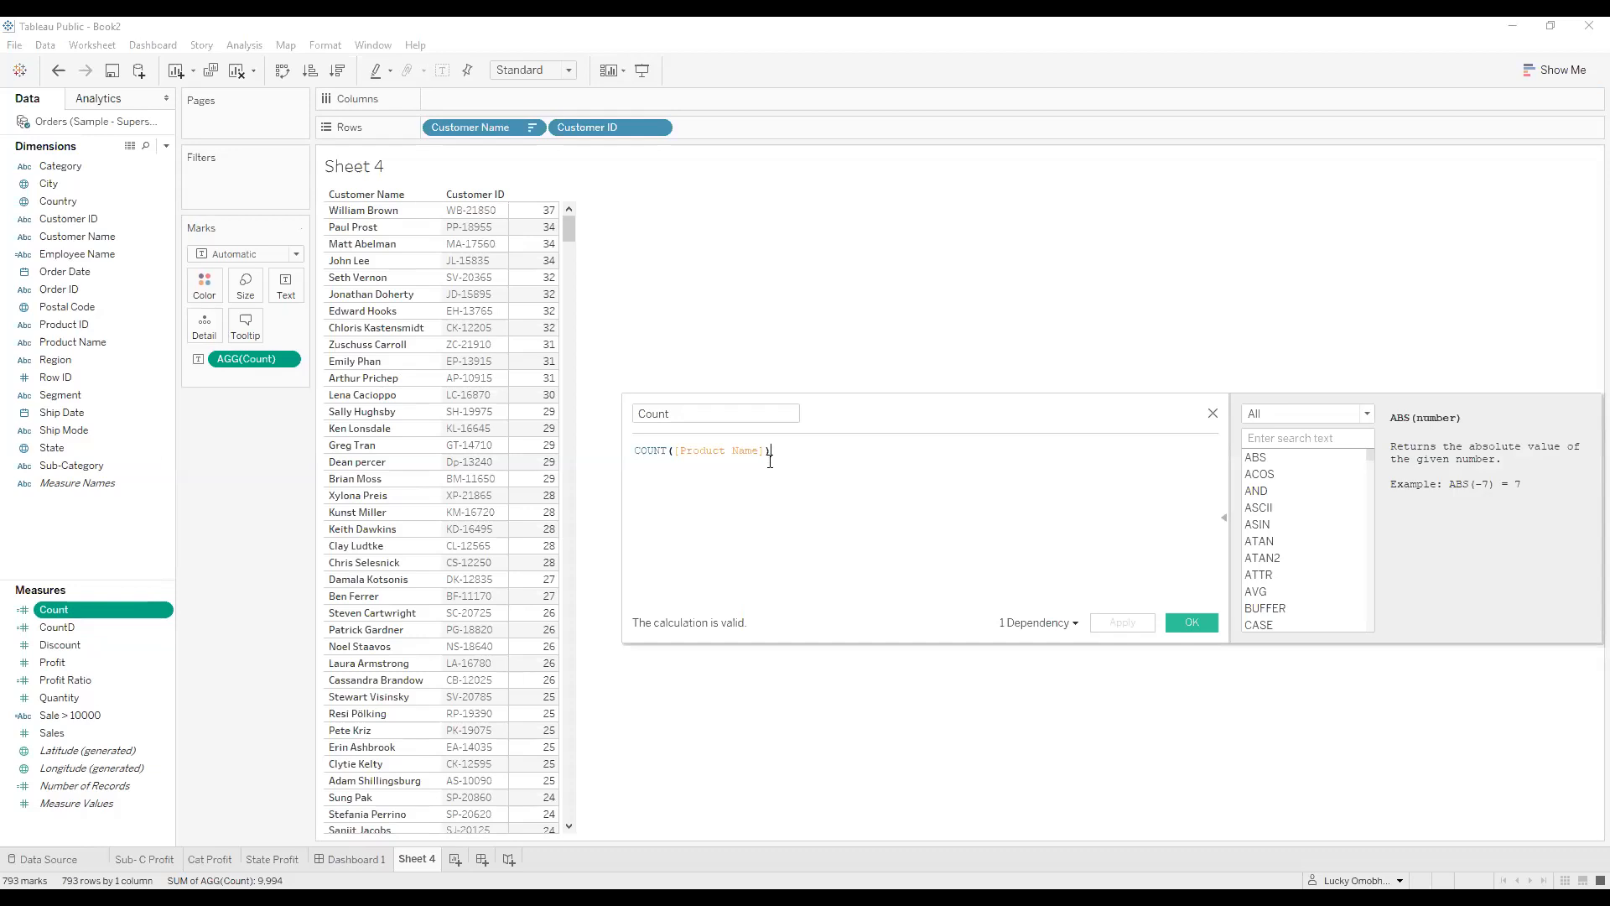
{"action": "left_click", "coordinate": [1213, 419]}
Add CountD as text beside Count, convert the view to a text table and widen its measure columns.
{"action": "left_click_drag", "start_coordinate": [47, 627], "coordinate": [280, 289]}
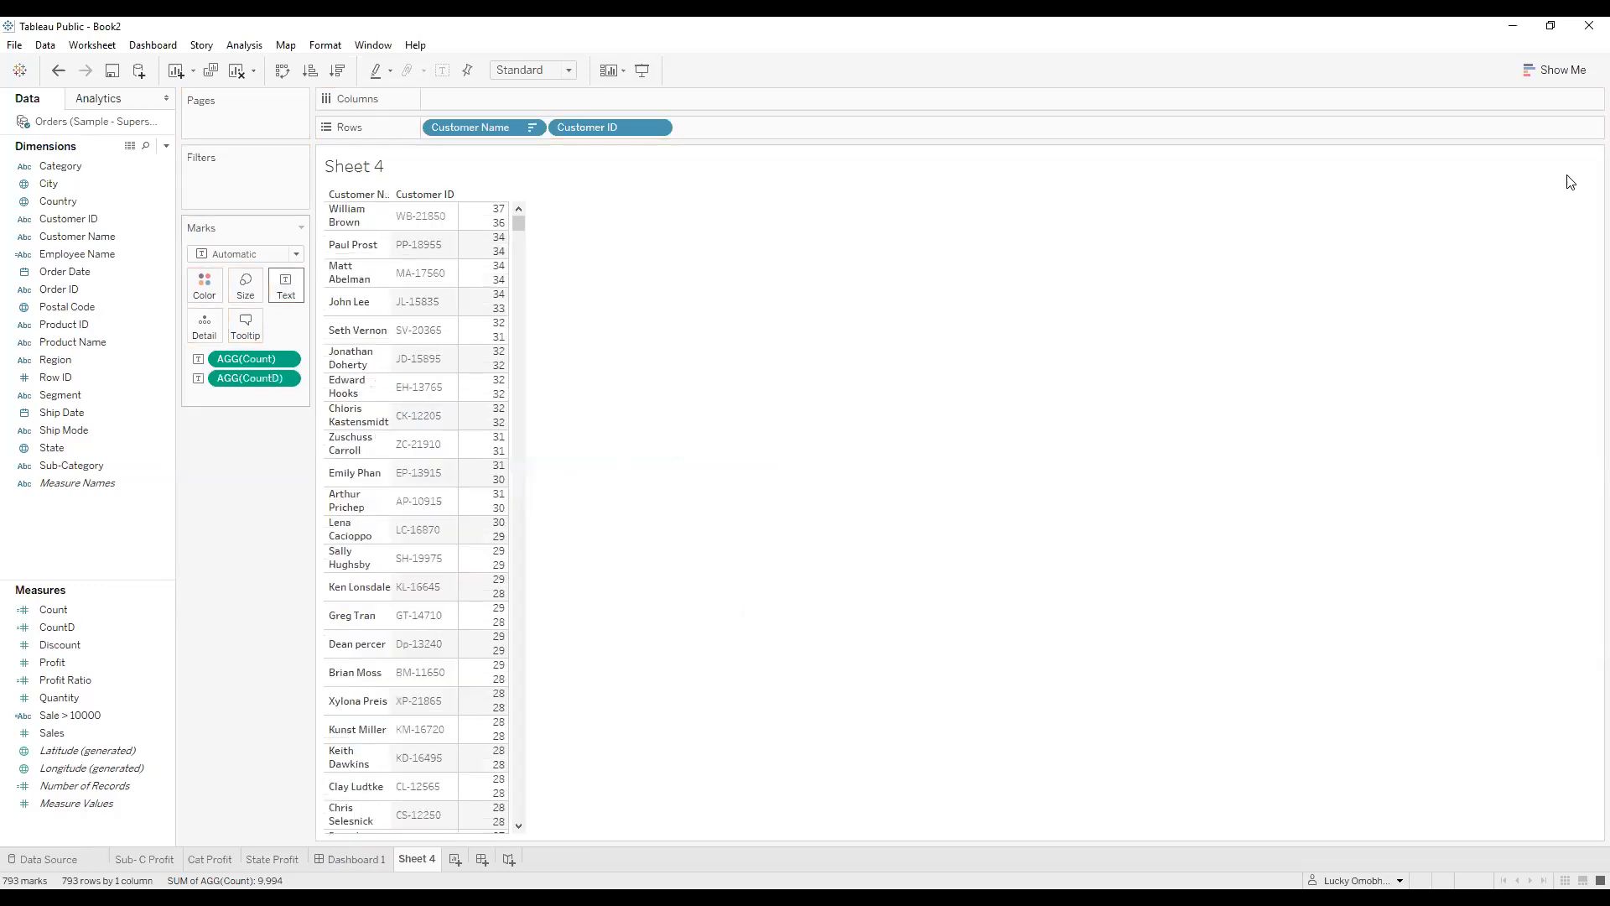
{"action": "left_click", "coordinate": [1560, 70]}
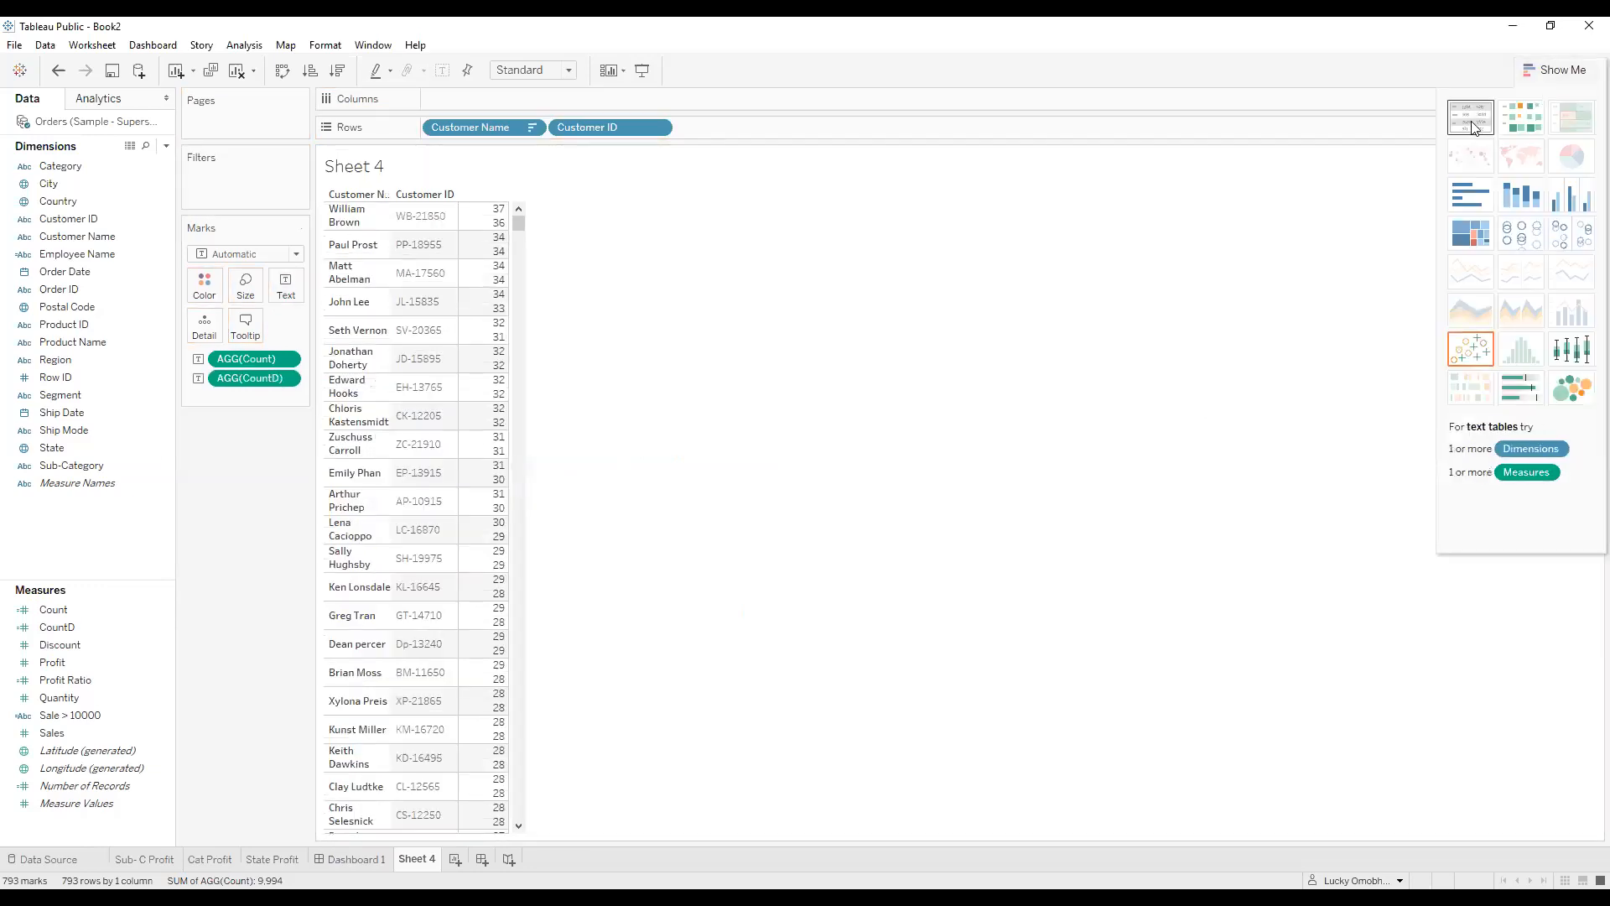
{"action": "left_click", "coordinate": [1474, 128]}
{"action": "left_click", "coordinate": [1559, 70]}
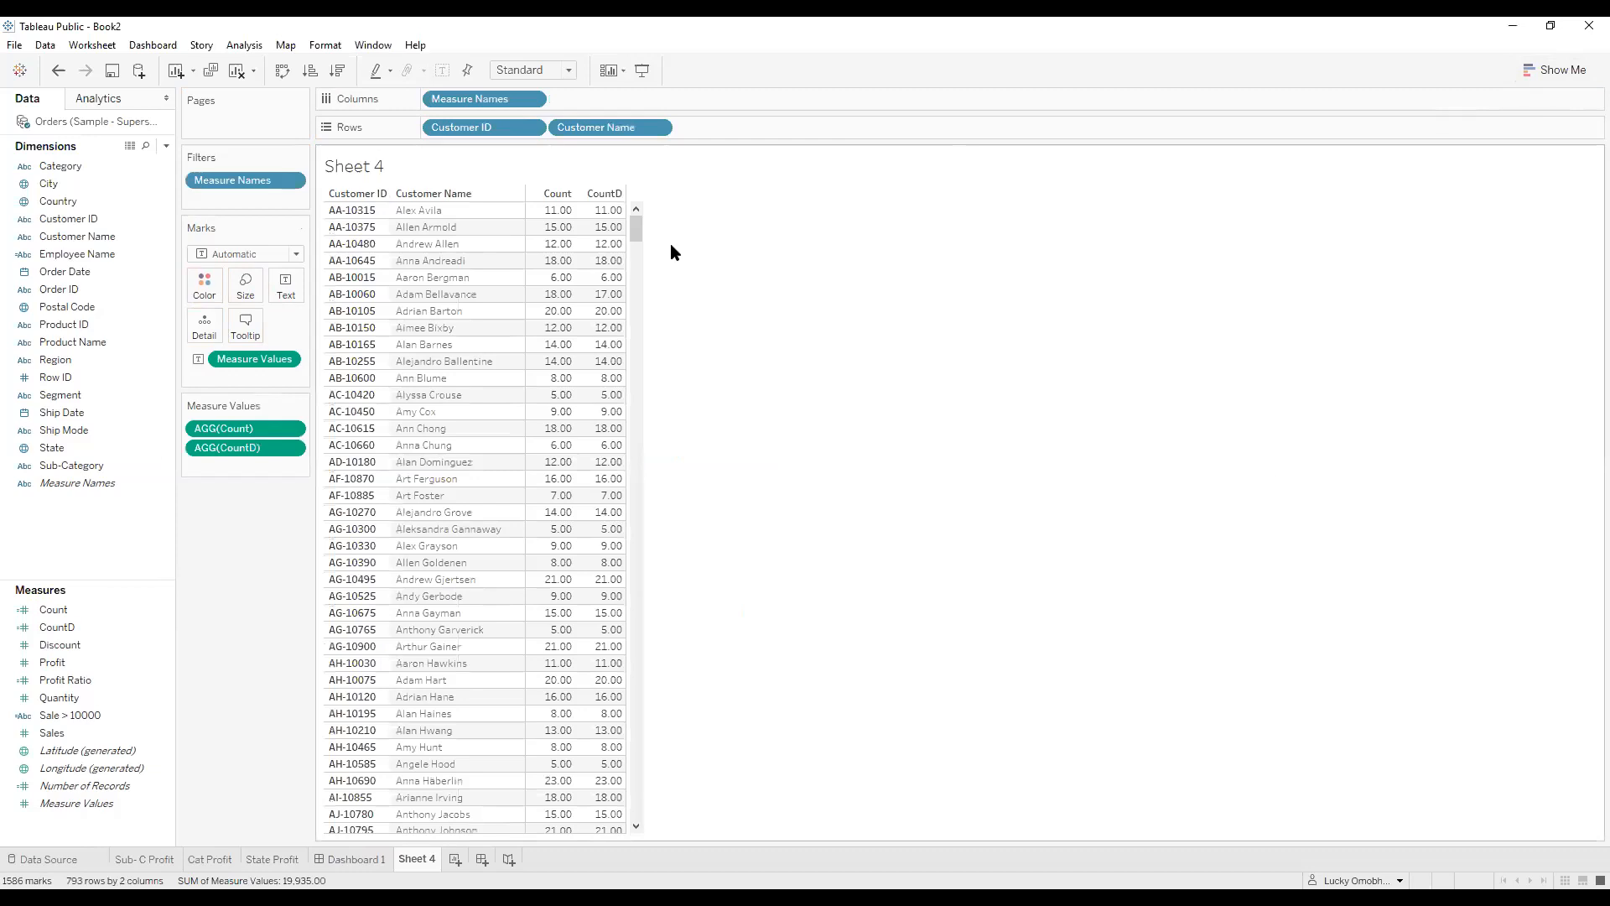
{"action": "mouse_move", "coordinate": [625, 266]}
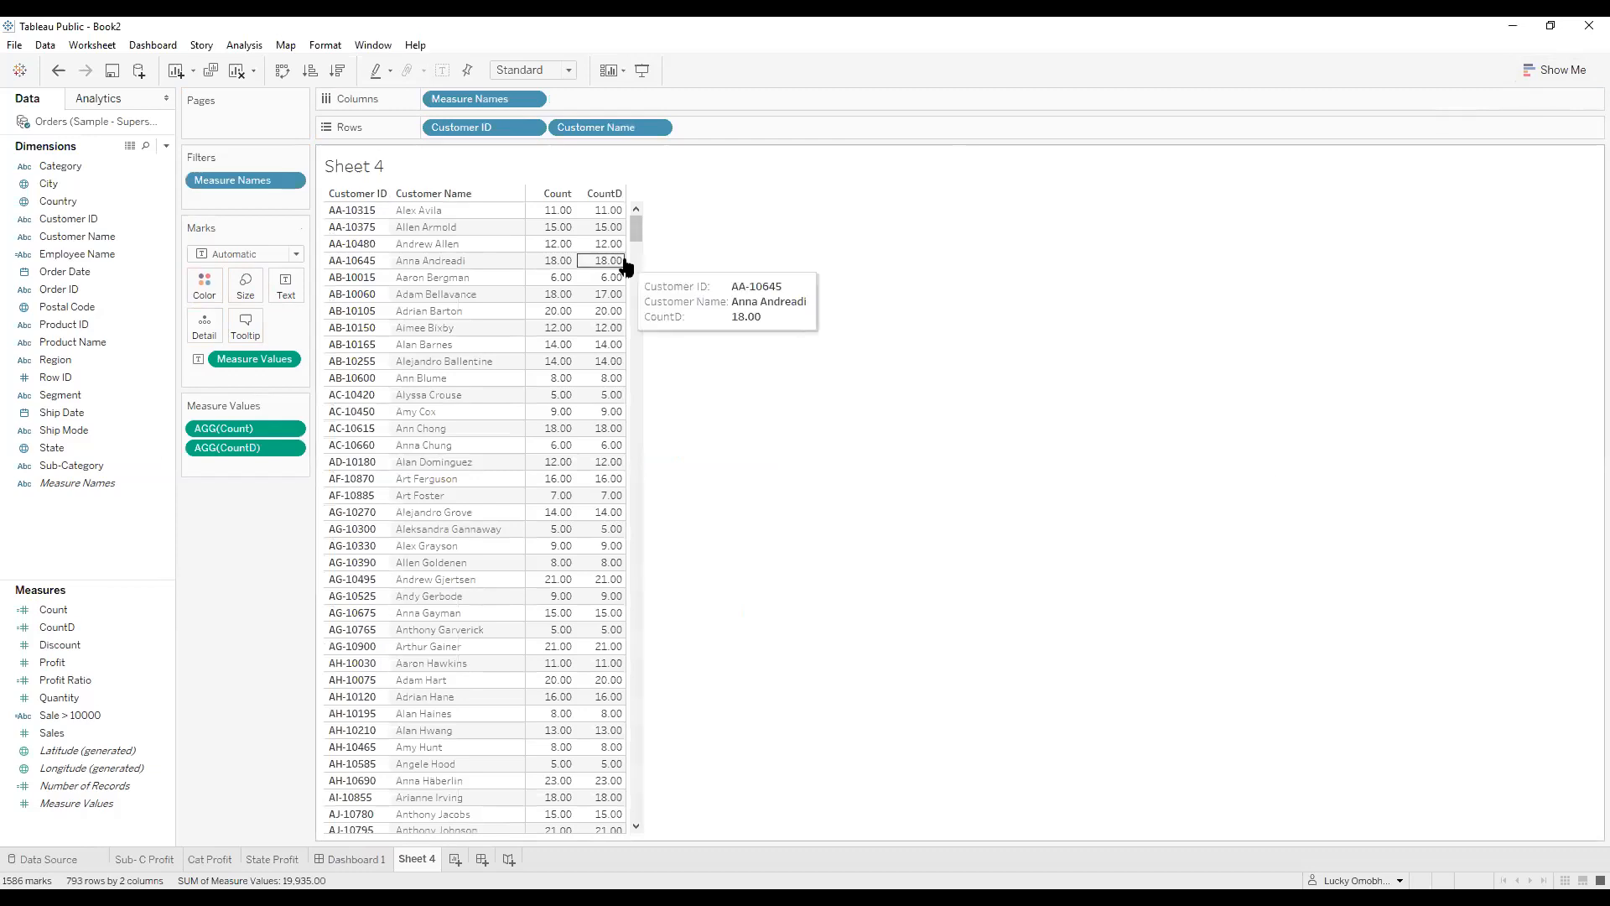
{"action": "left_click_drag", "start_coordinate": [763, 228], "coordinate": [820, 239]}
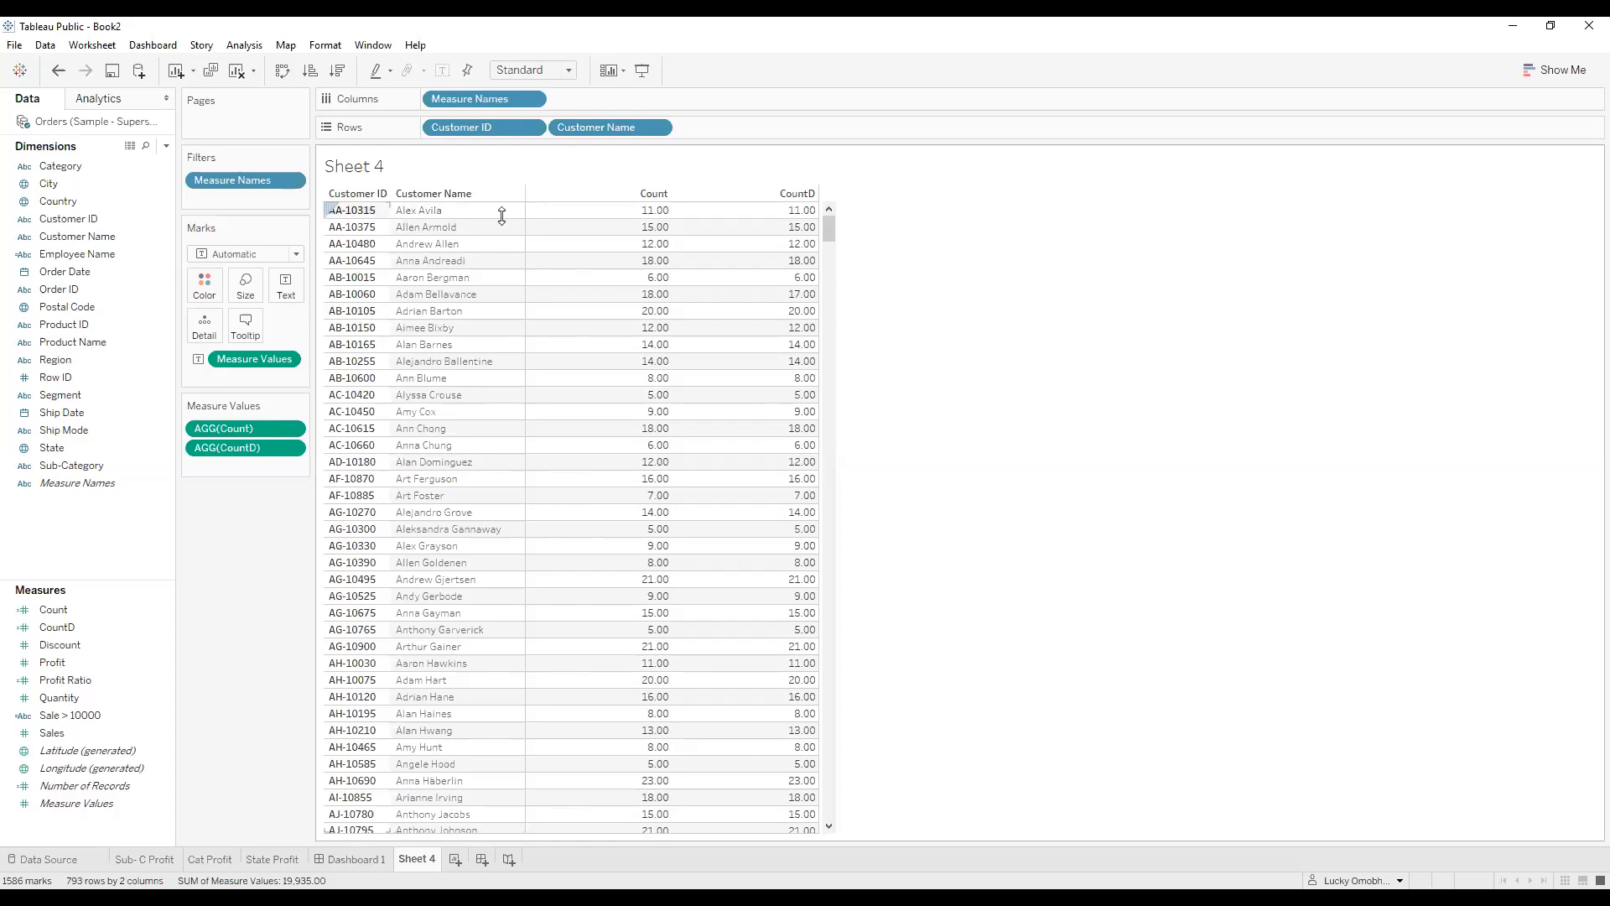
Look through the customer rows and compare each customer's Count and CountD values.
{"action": "scroll", "coordinate": [613, 264], "scroll_direction": "down", "scroll_amount": 1}
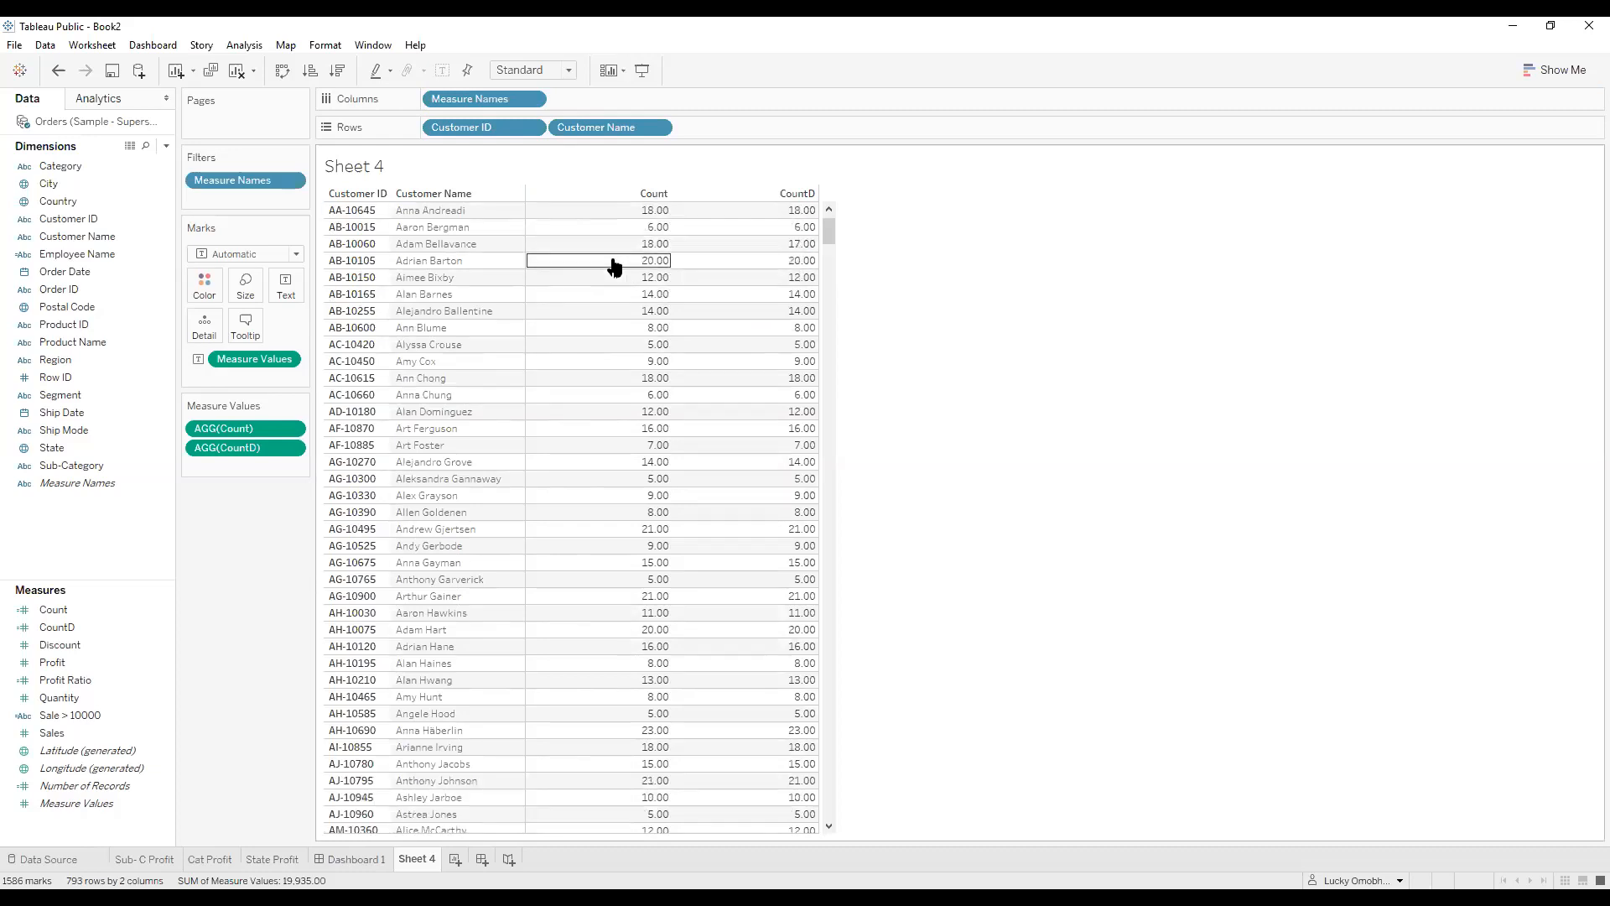
{"action": "scroll", "coordinate": [613, 265], "scroll_direction": "down", "scroll_amount": 5}
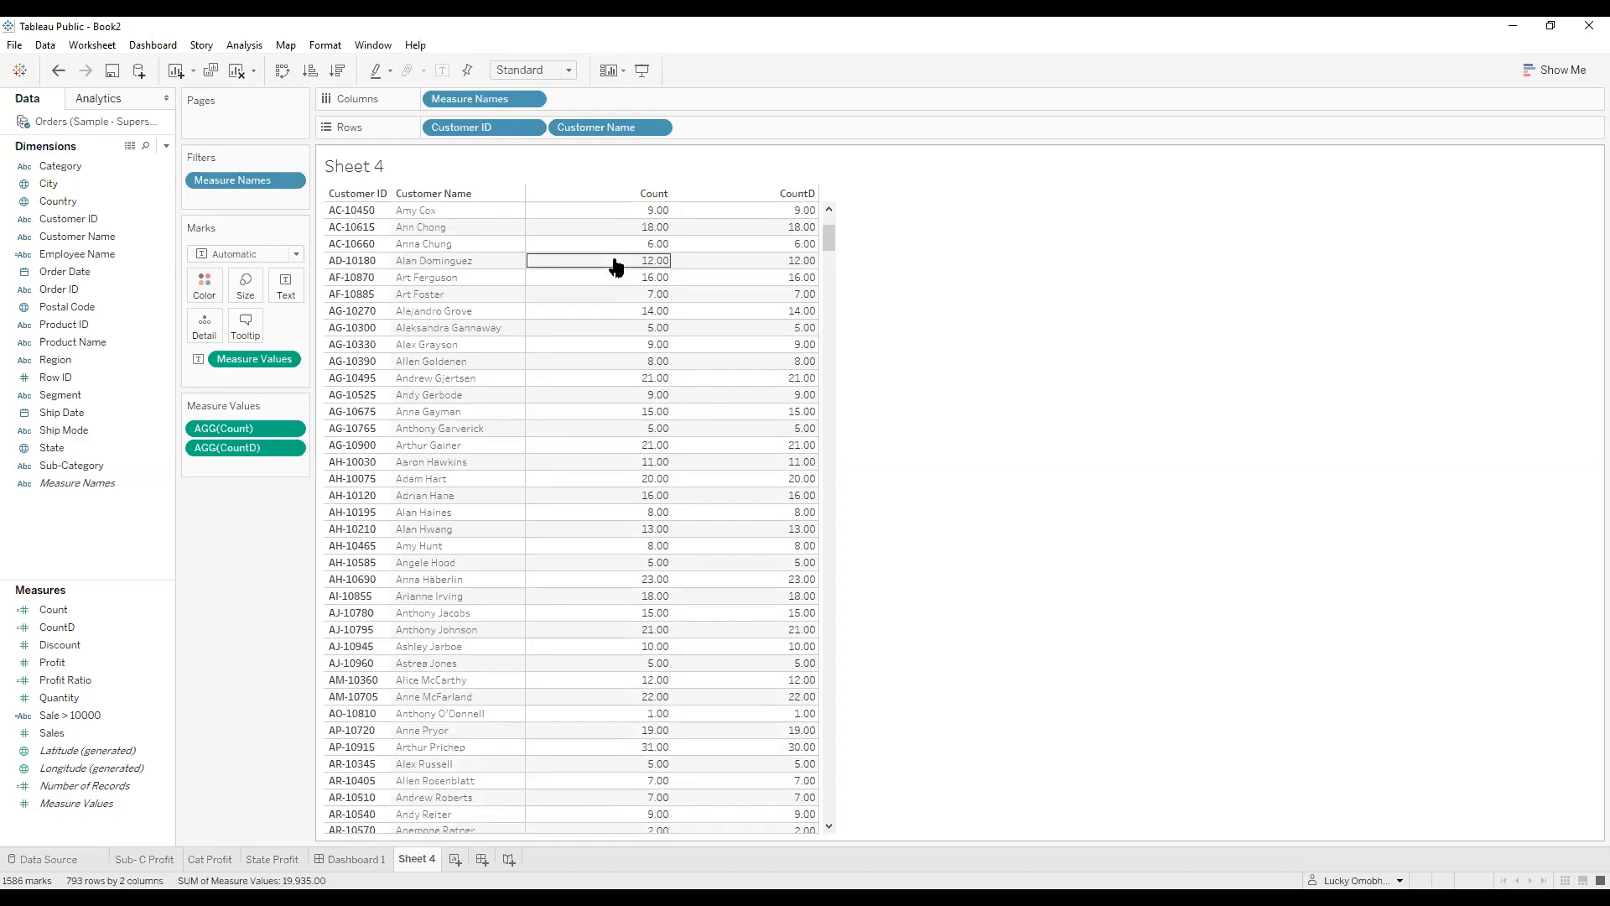
{"action": "scroll", "coordinate": [616, 266], "scroll_direction": "down", "scroll_amount": 4}
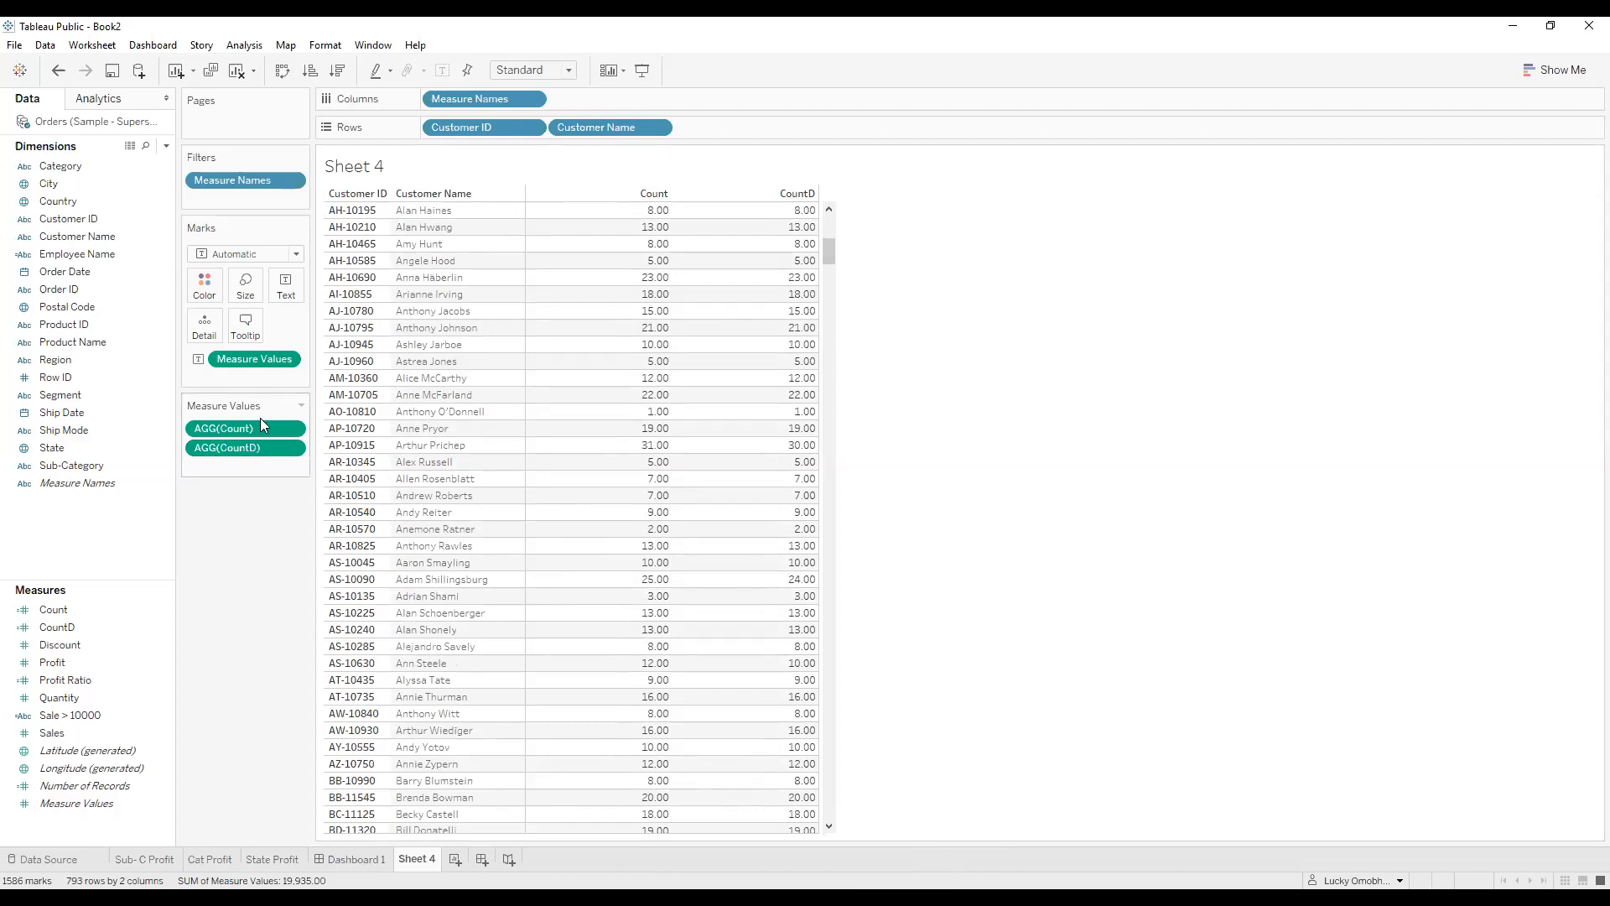
{"action": "scroll", "coordinate": [726, 376], "scroll_direction": "down", "scroll_amount": 1}
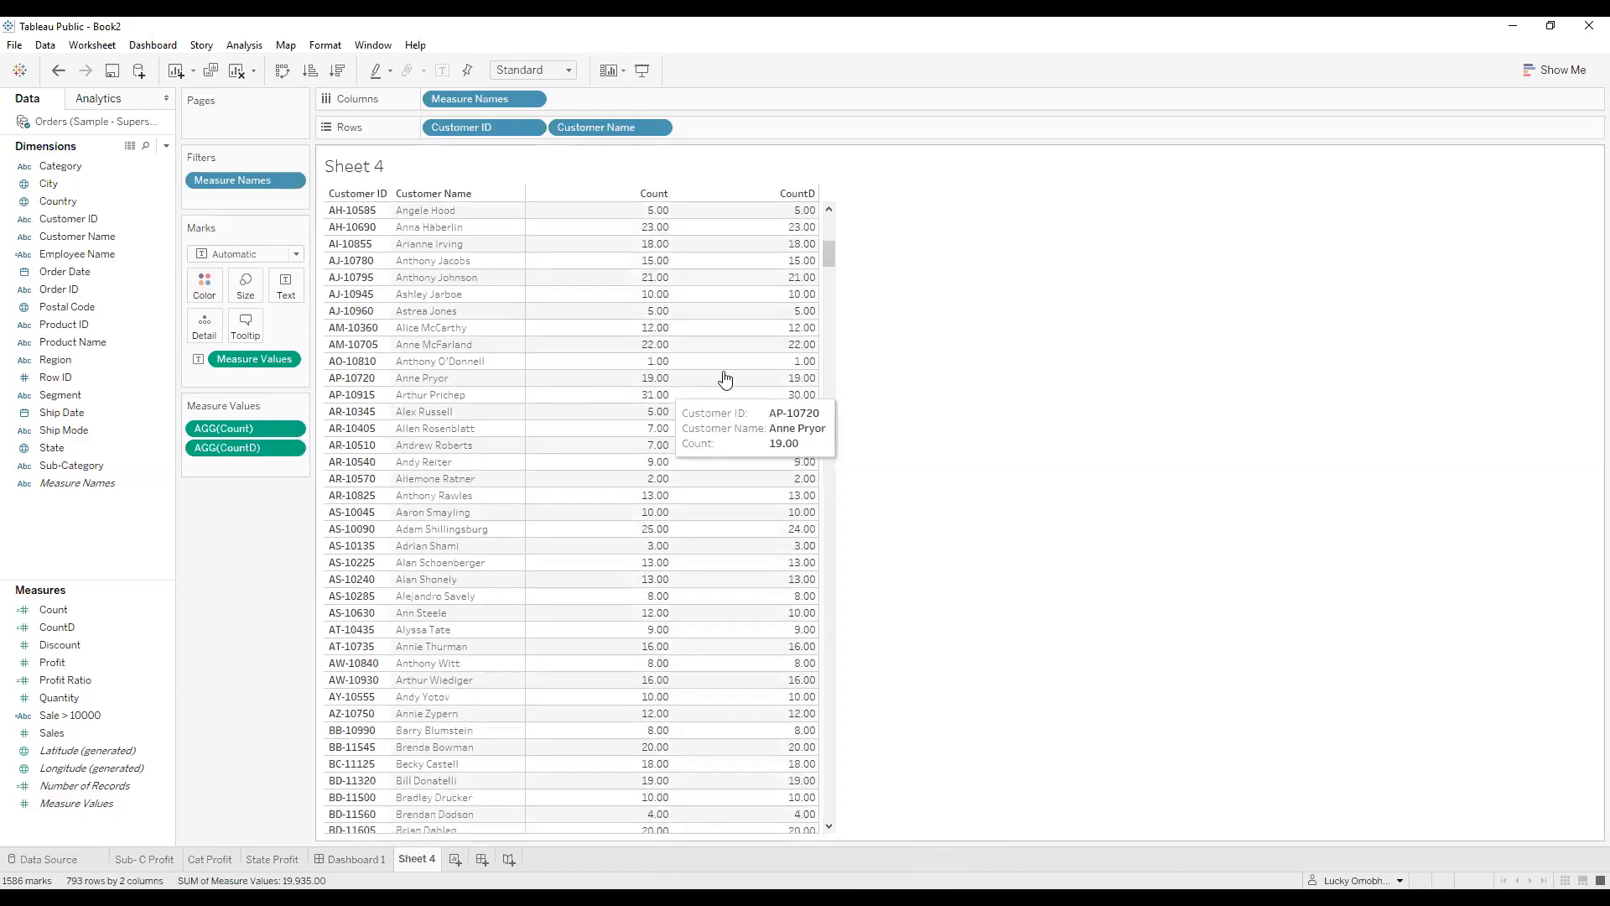
{"action": "scroll", "coordinate": [755, 420], "scroll_direction": "down", "scroll_amount": 20}
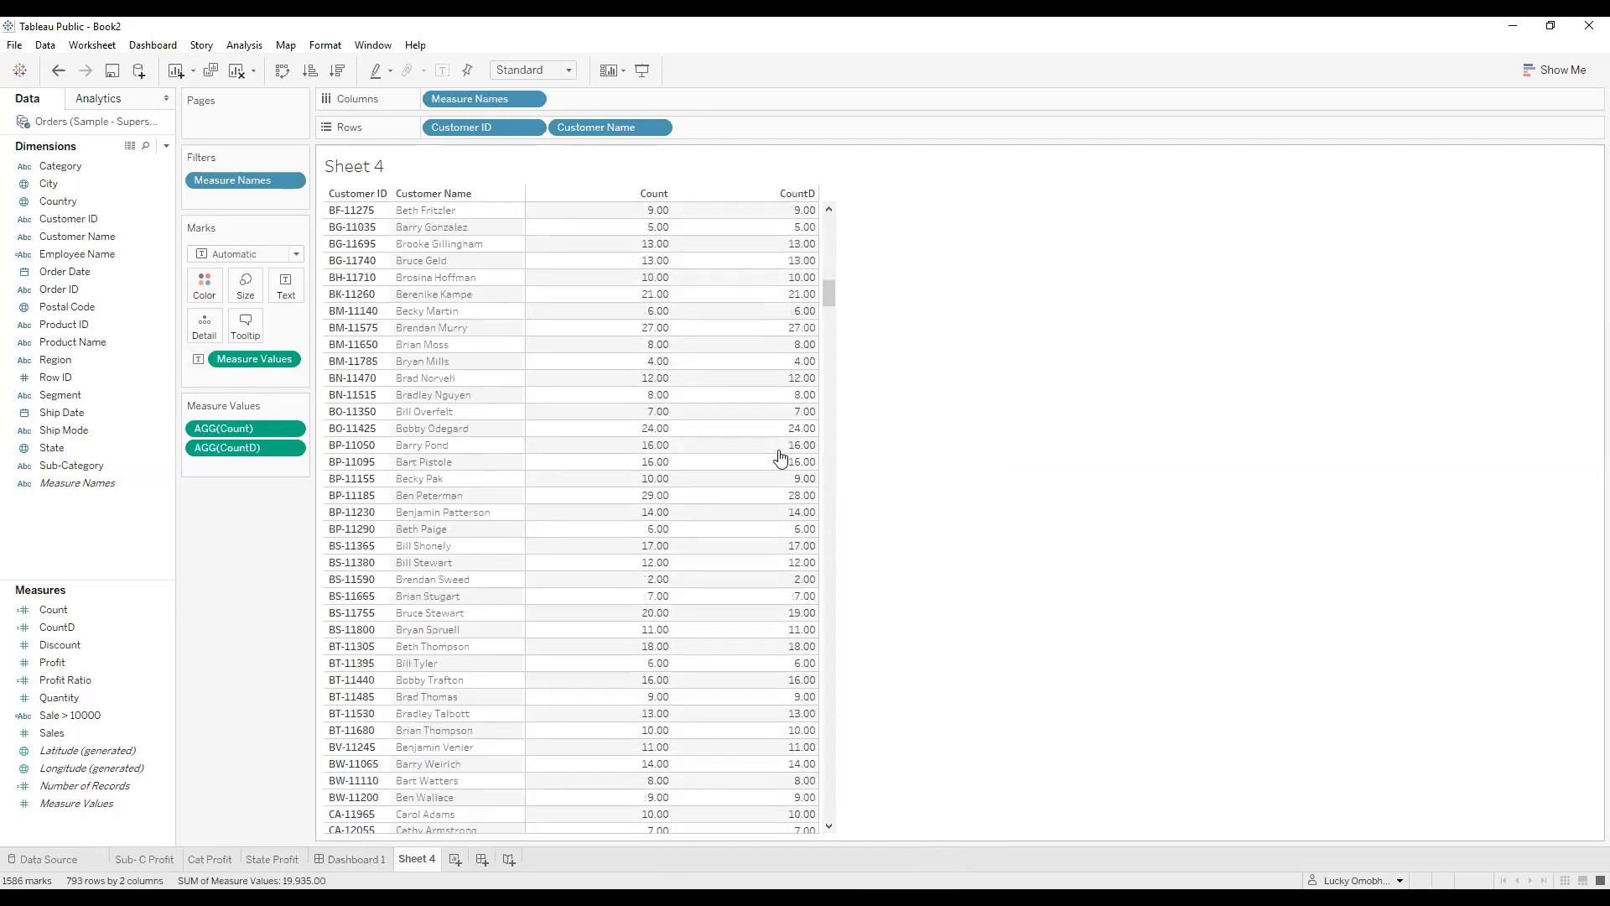
{"action": "scroll", "coordinate": [780, 460], "scroll_direction": "down", "scroll_amount": 7}
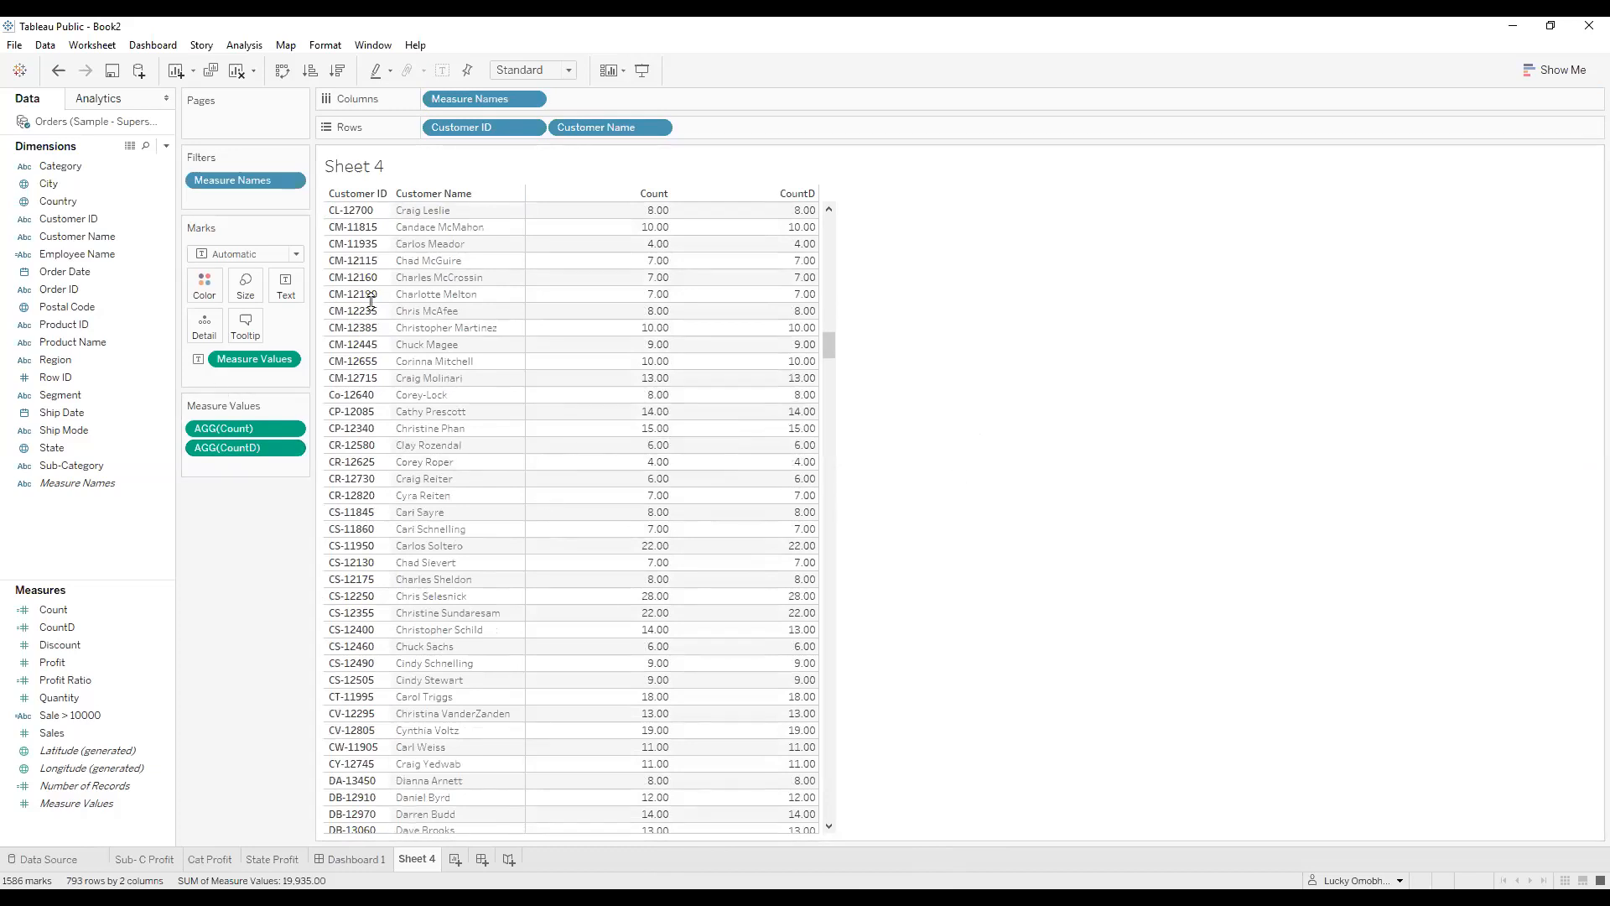
{"action": "mouse_move", "coordinate": [668, 220]}
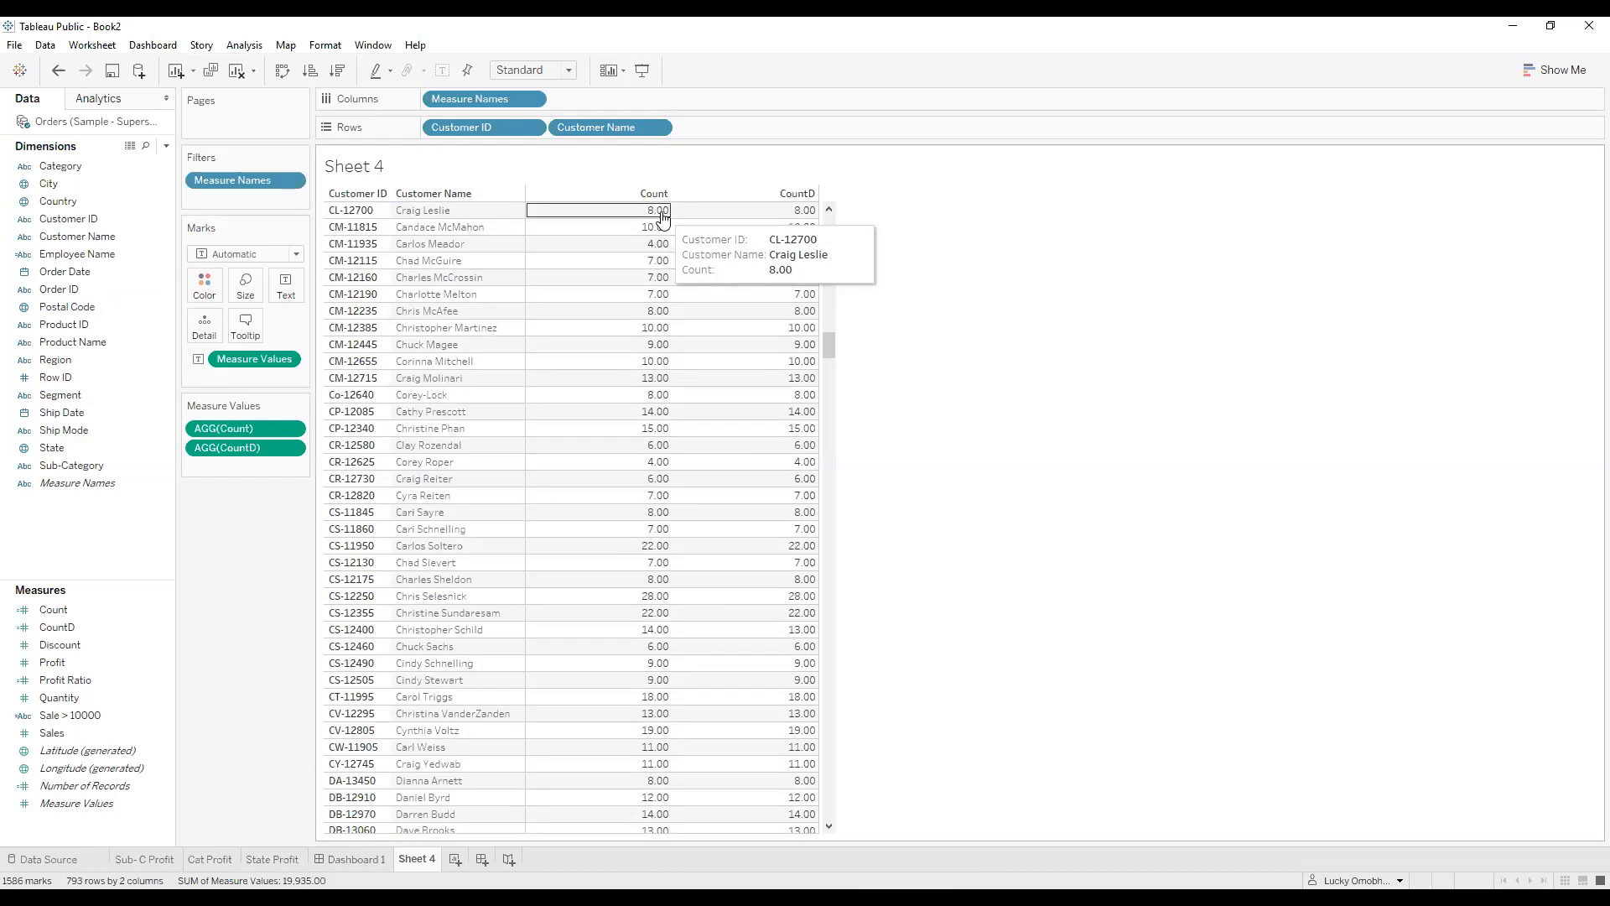
{"action": "mouse_move", "coordinate": [809, 215]}
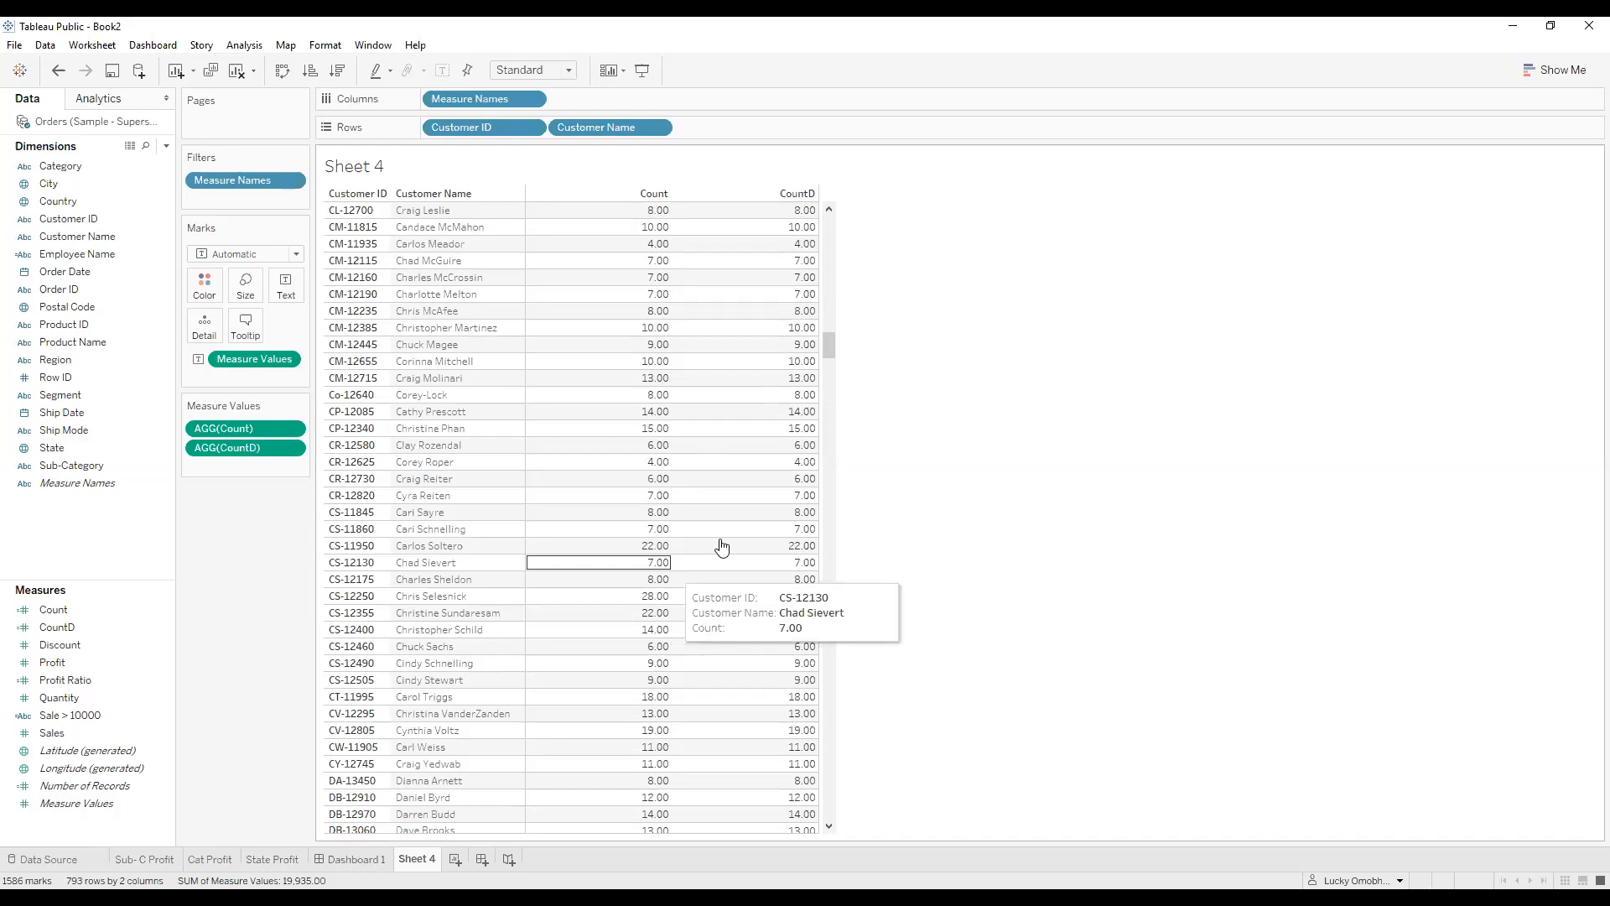
Go back to the first customer row and scan the table for customers whose Count and CountD values differ.
{"action": "left_click", "coordinate": [292, 449]}
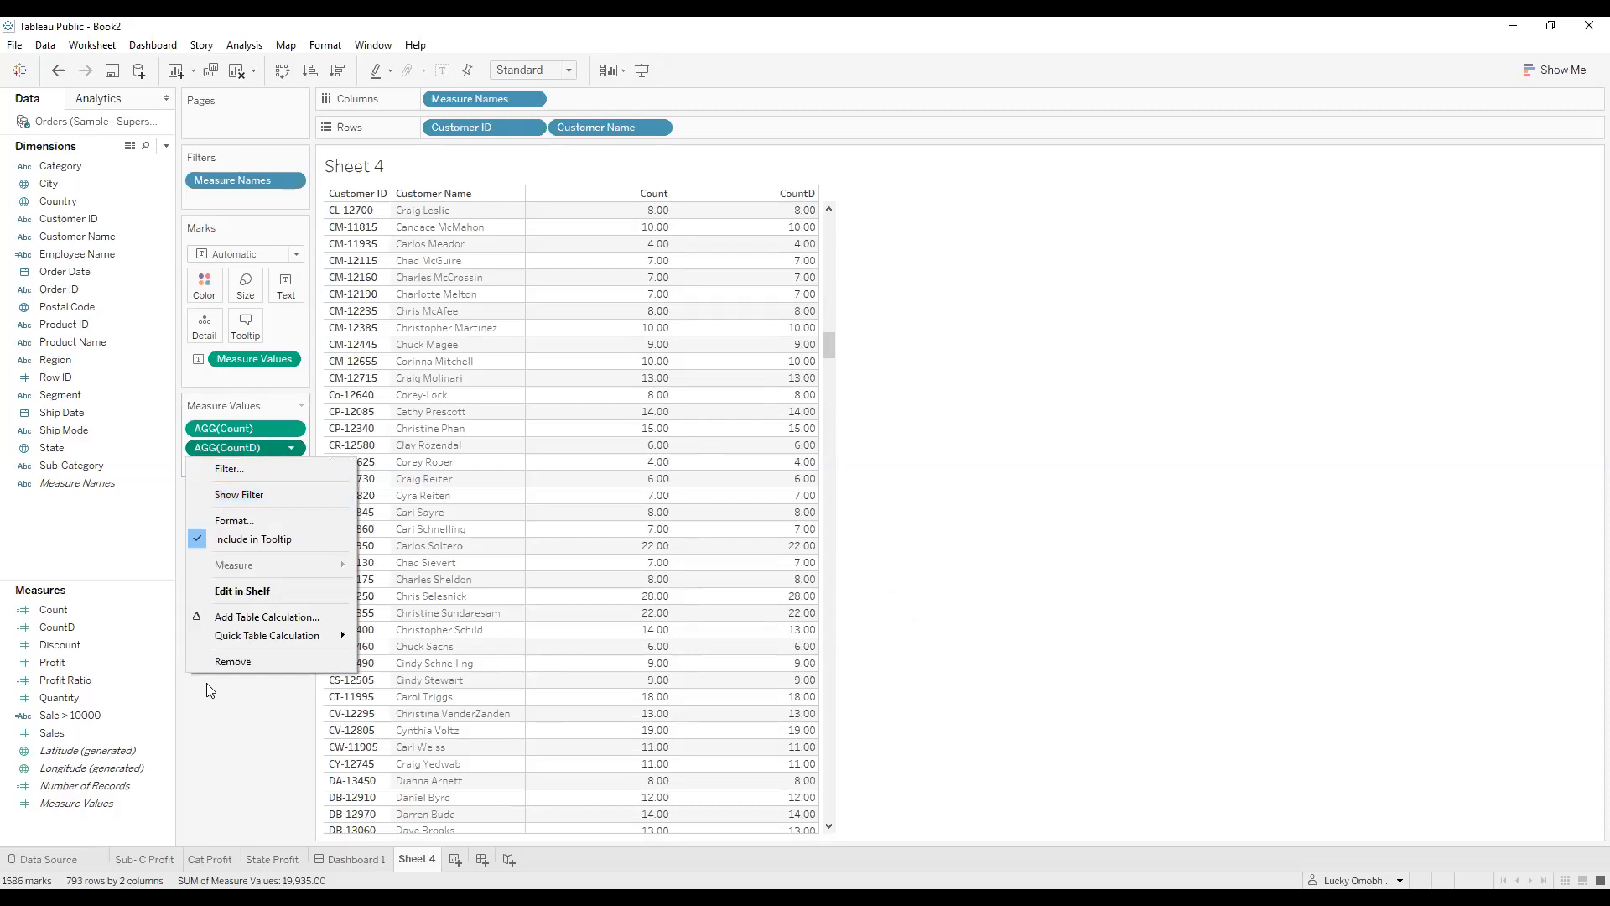
{"action": "left_click", "coordinate": [139, 644]}
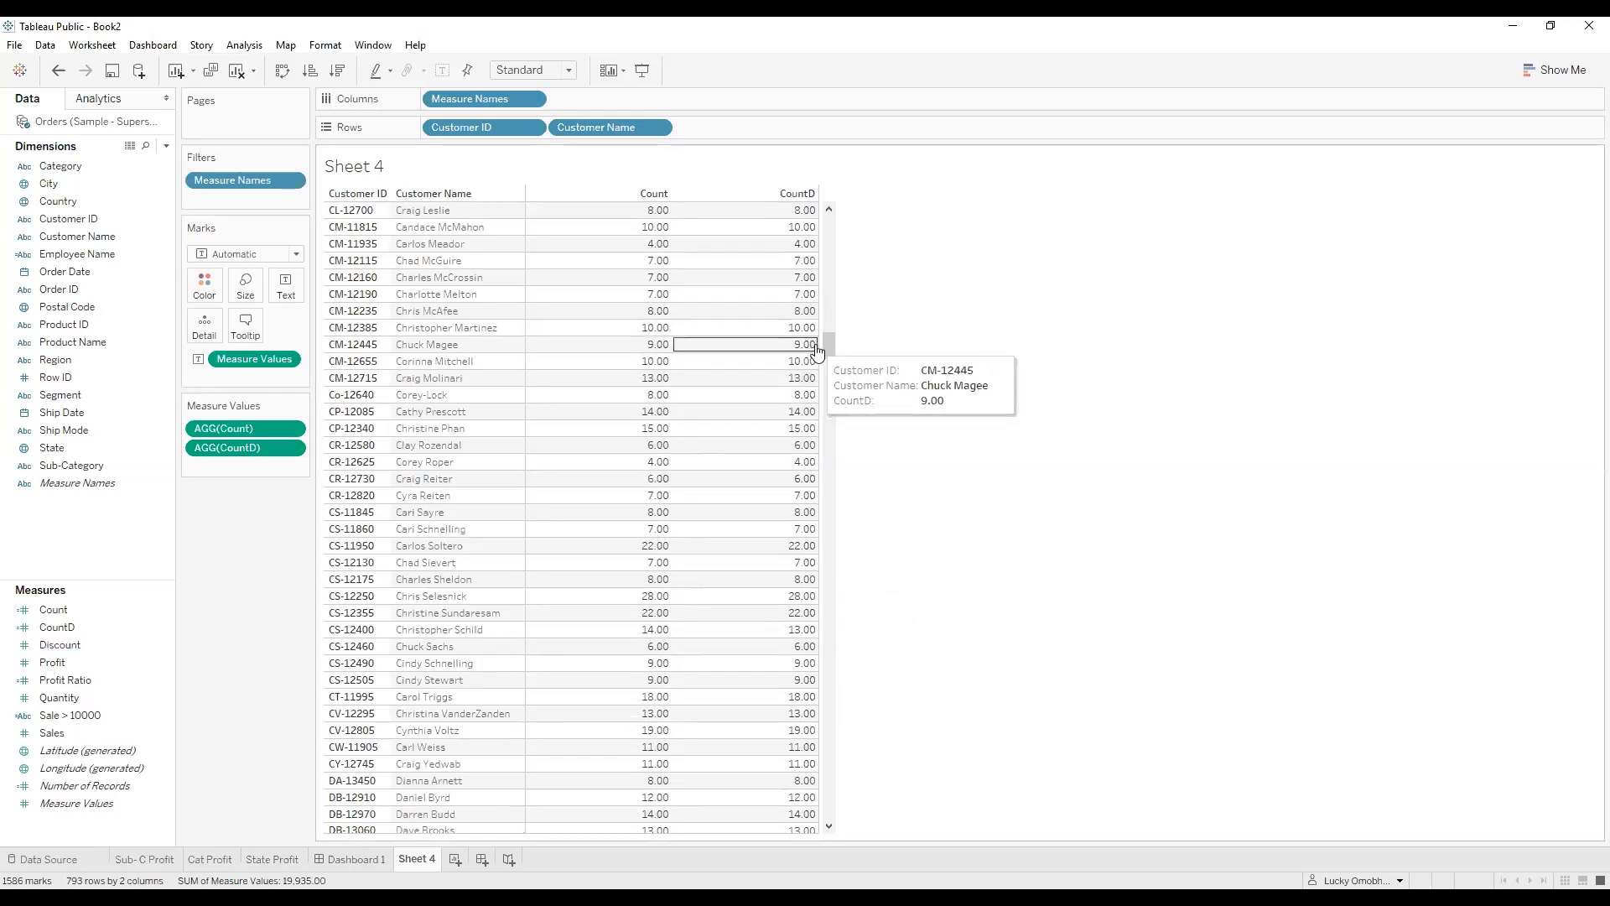
{"action": "left_click_drag", "start_coordinate": [831, 349], "coordinate": [844, 155]}
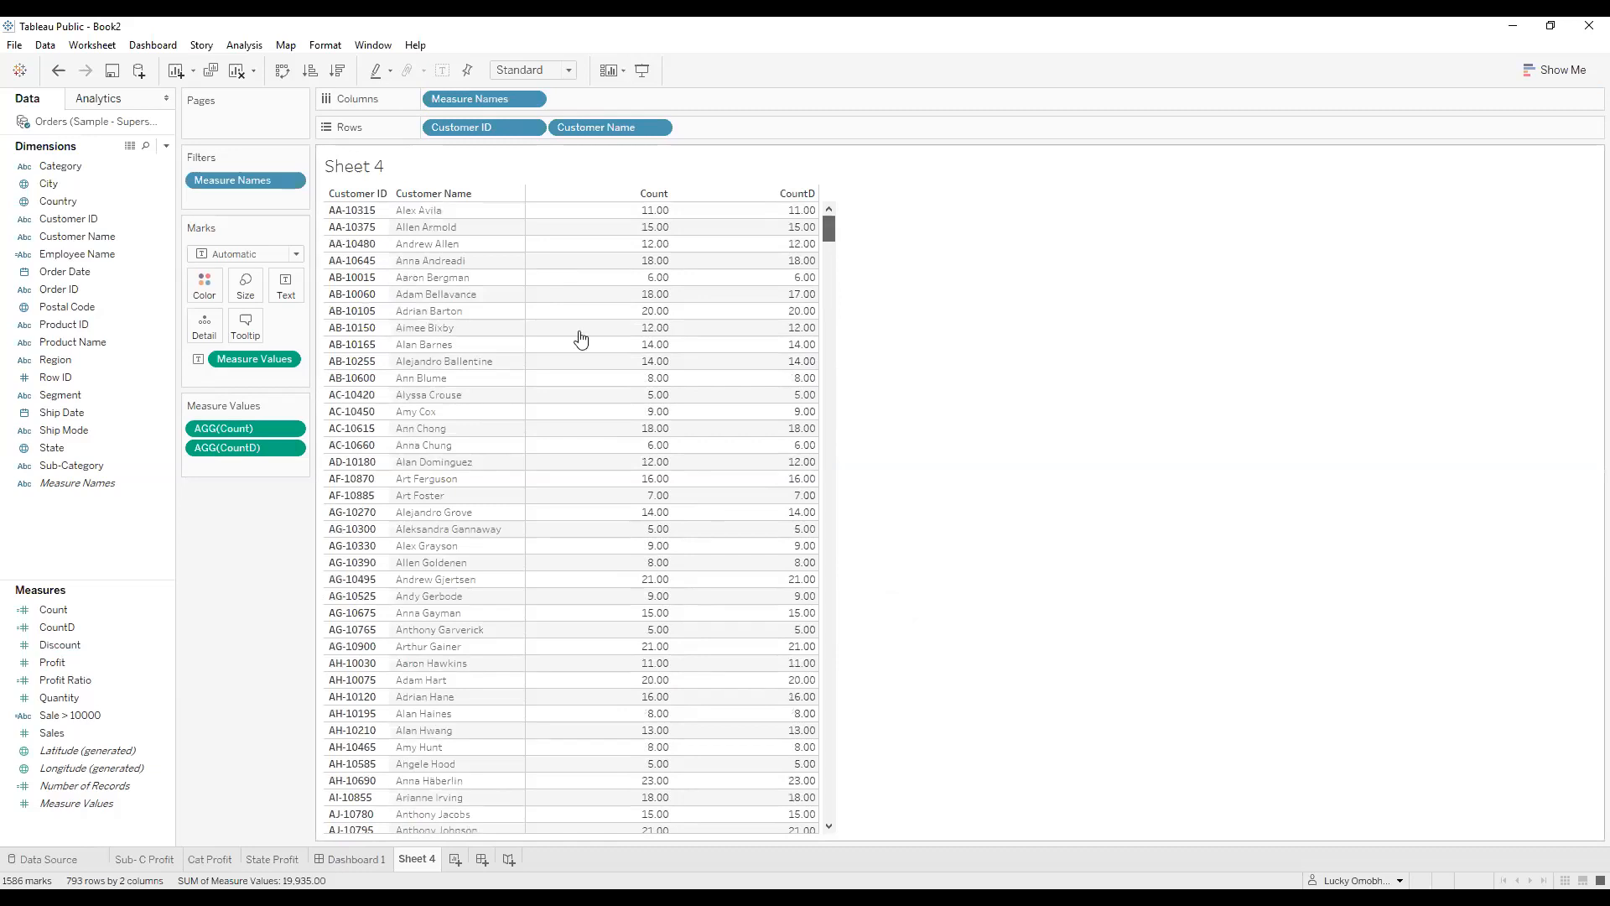
{"action": "scroll", "coordinate": [514, 431], "scroll_direction": "down", "scroll_amount": 3}
{"action": "scroll", "coordinate": [515, 433], "scroll_direction": "up", "scroll_amount": 3}
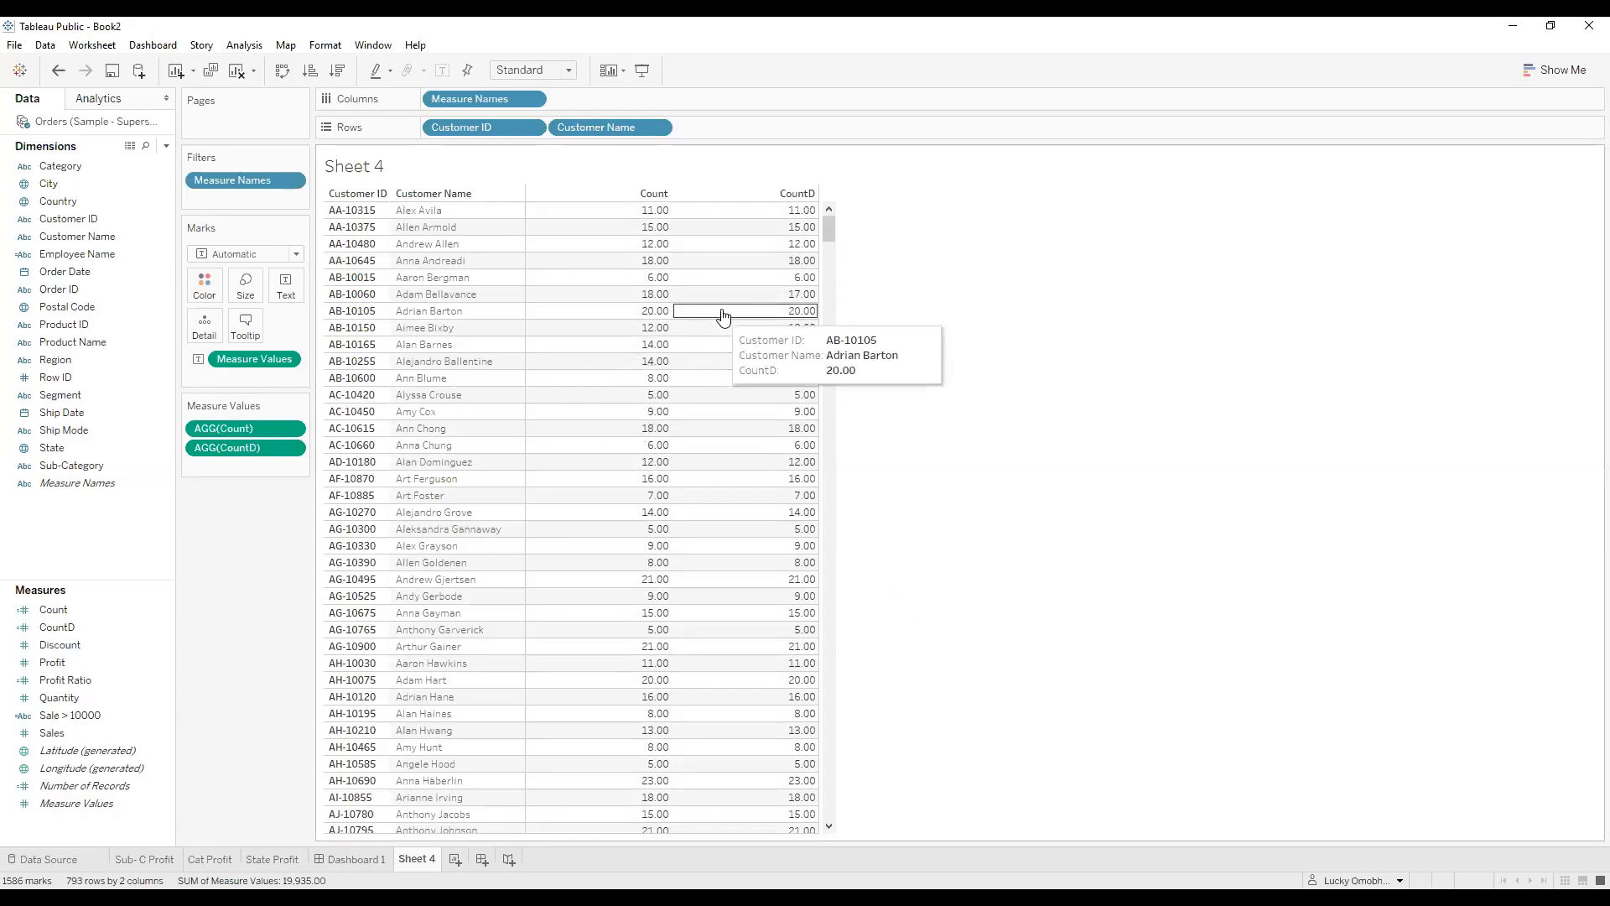
{"action": "scroll", "coordinate": [726, 322], "scroll_direction": "down", "scroll_amount": 1}
{"action": "scroll", "coordinate": [726, 324], "scroll_direction": "down", "scroll_amount": 4}
{"action": "scroll", "coordinate": [719, 329], "scroll_direction": "down", "scroll_amount": 15}
{"action": "scroll", "coordinate": [690, 346], "scroll_direction": "down", "scroll_amount": 11}
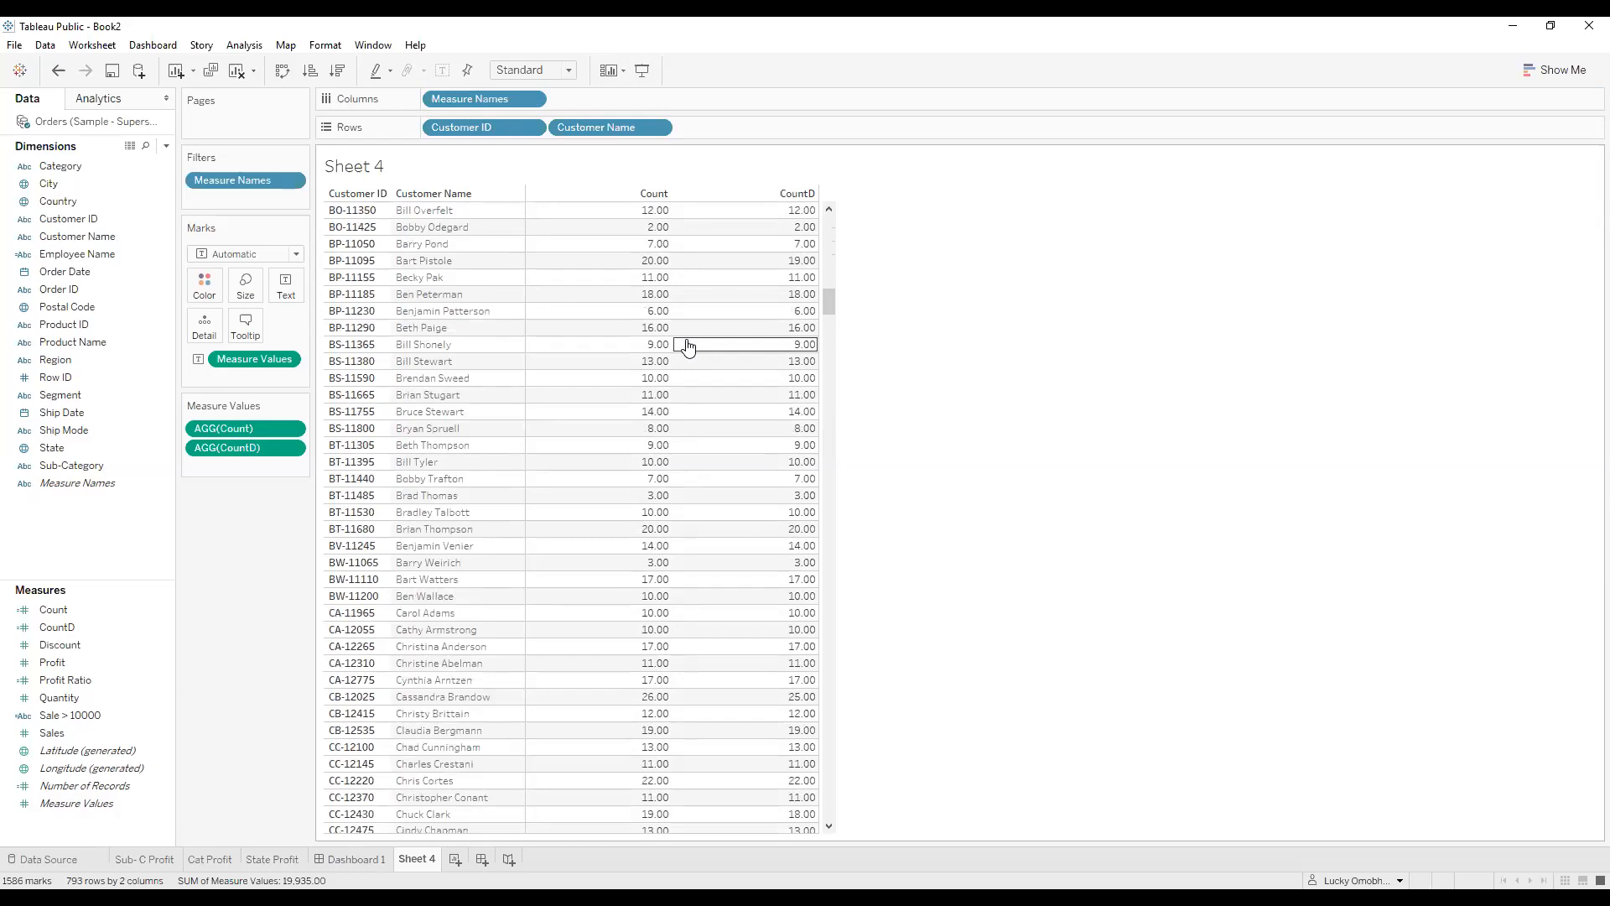
{"action": "mouse_move", "coordinate": [543, 447]}
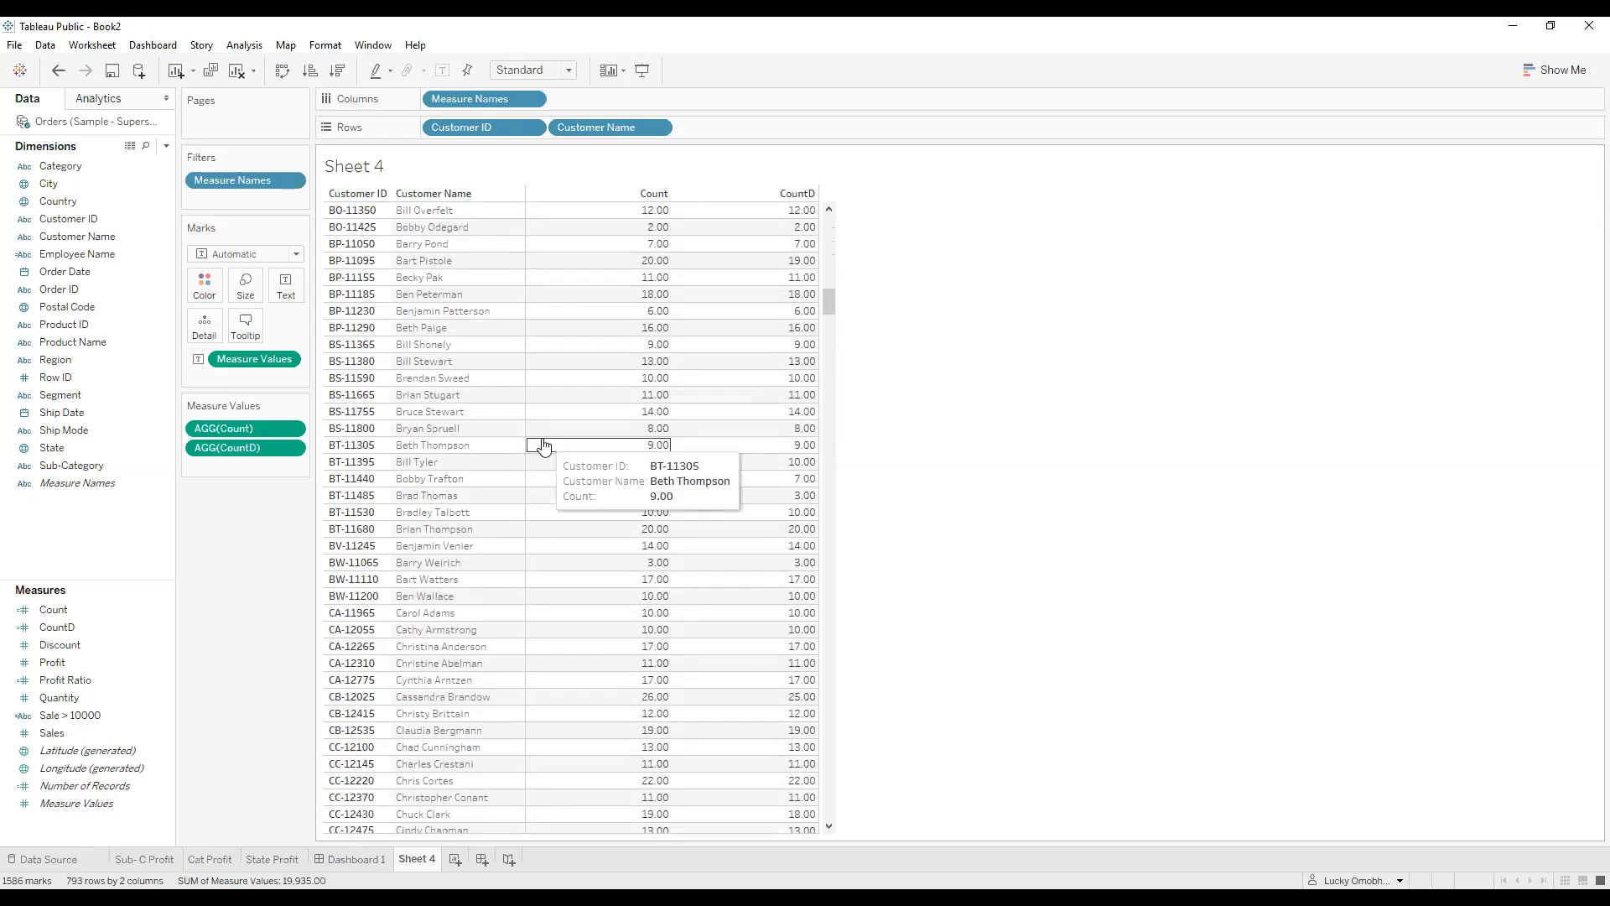
{"action": "mouse_move", "coordinate": [529, 769]}
{"action": "scroll", "coordinate": [529, 769], "scroll_direction": "down", "scroll_amount": 3}
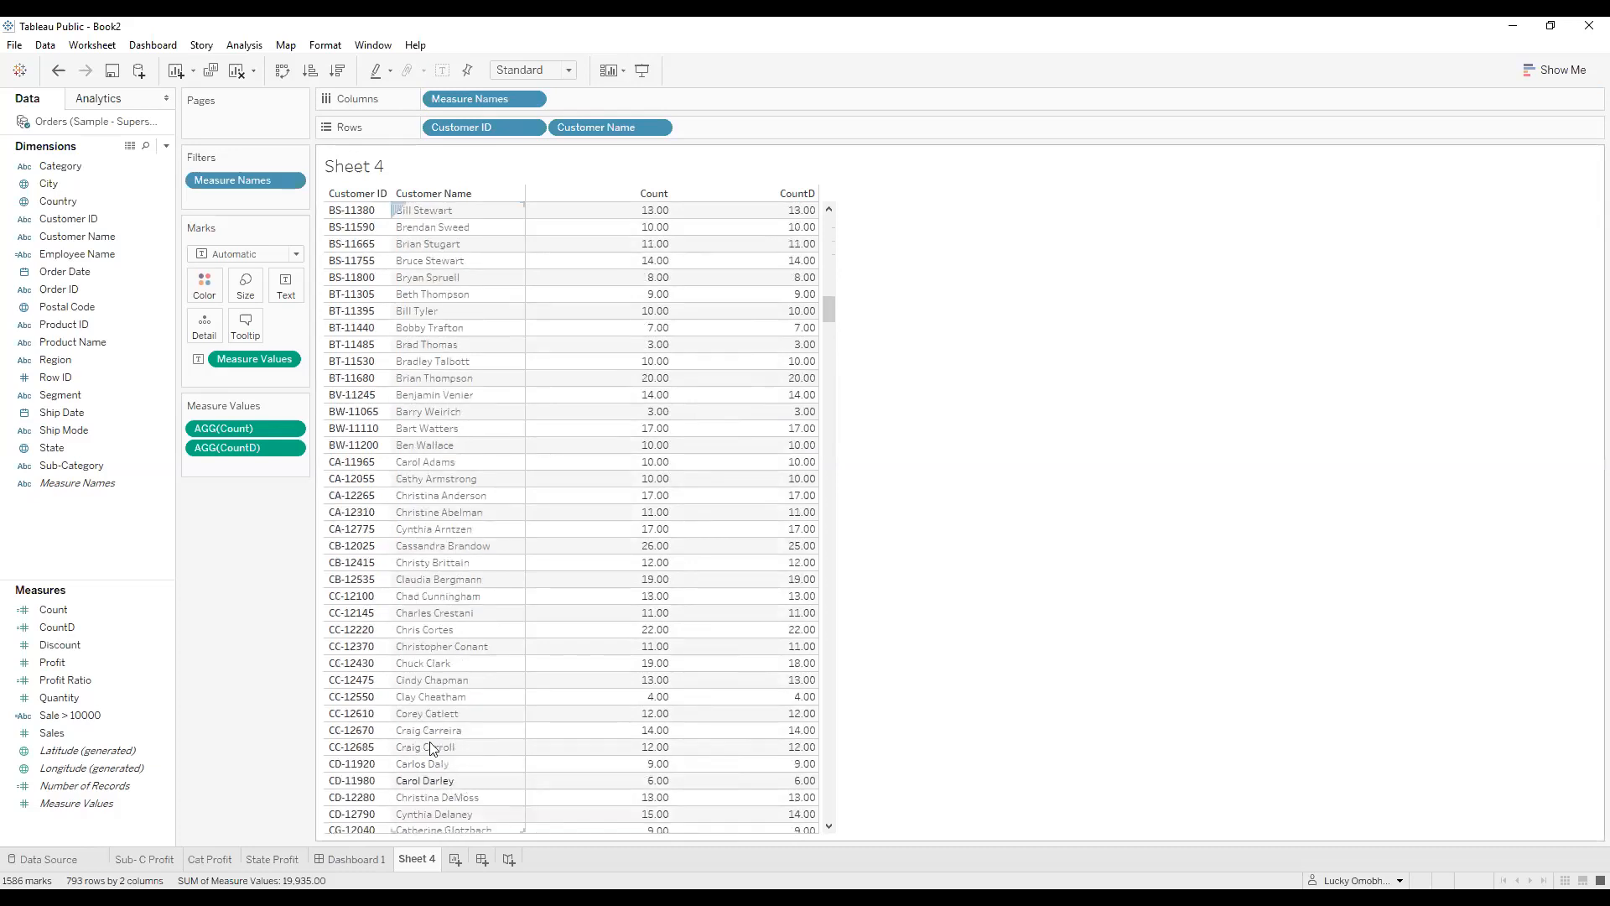
{"action": "mouse_move", "coordinate": [683, 664]}
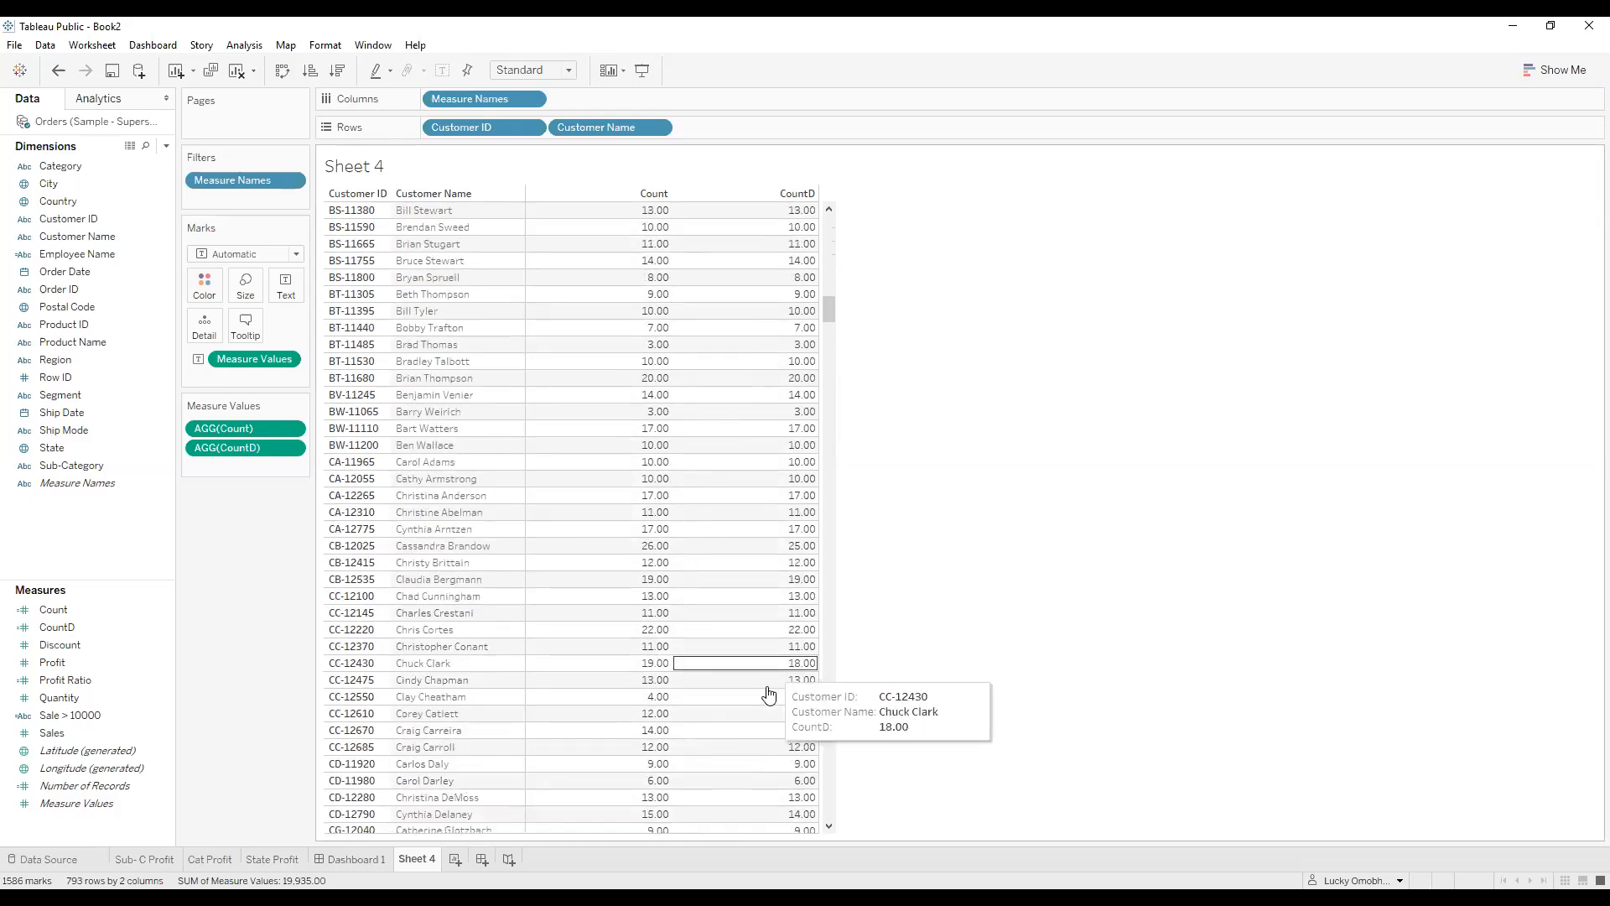
{"action": "mouse_move", "coordinate": [705, 751]}
{"action": "scroll", "coordinate": [703, 753], "scroll_direction": "down", "scroll_amount": 2}
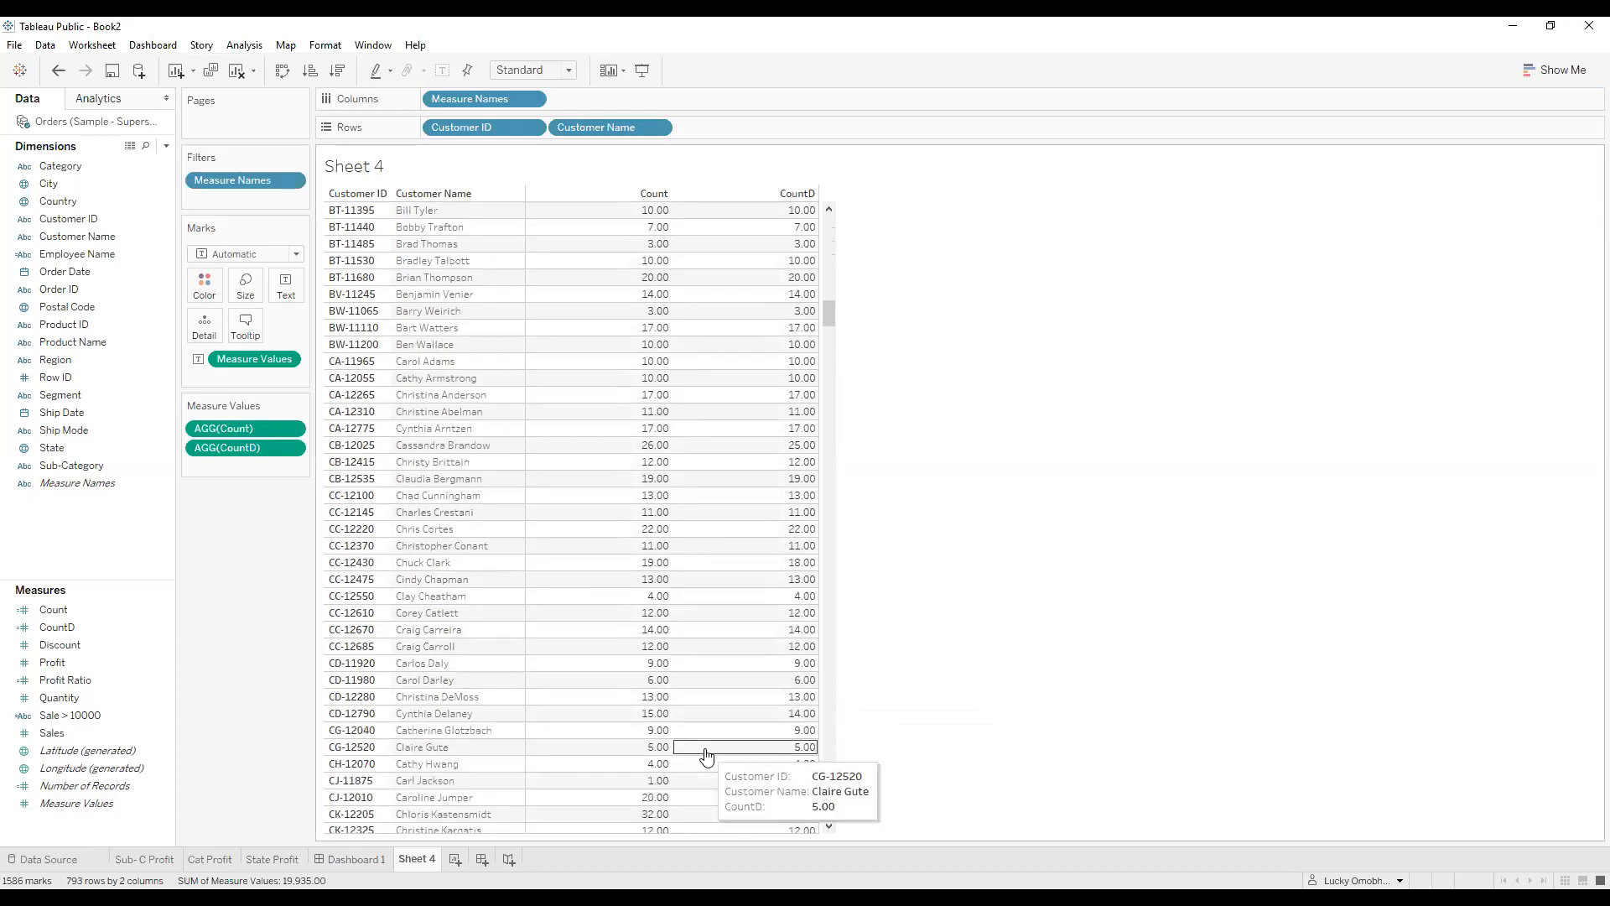
Highlight the customer row with a Count of 19 and a CountD of 18 to compare its two values.
{"action": "left_click", "coordinate": [473, 545]}
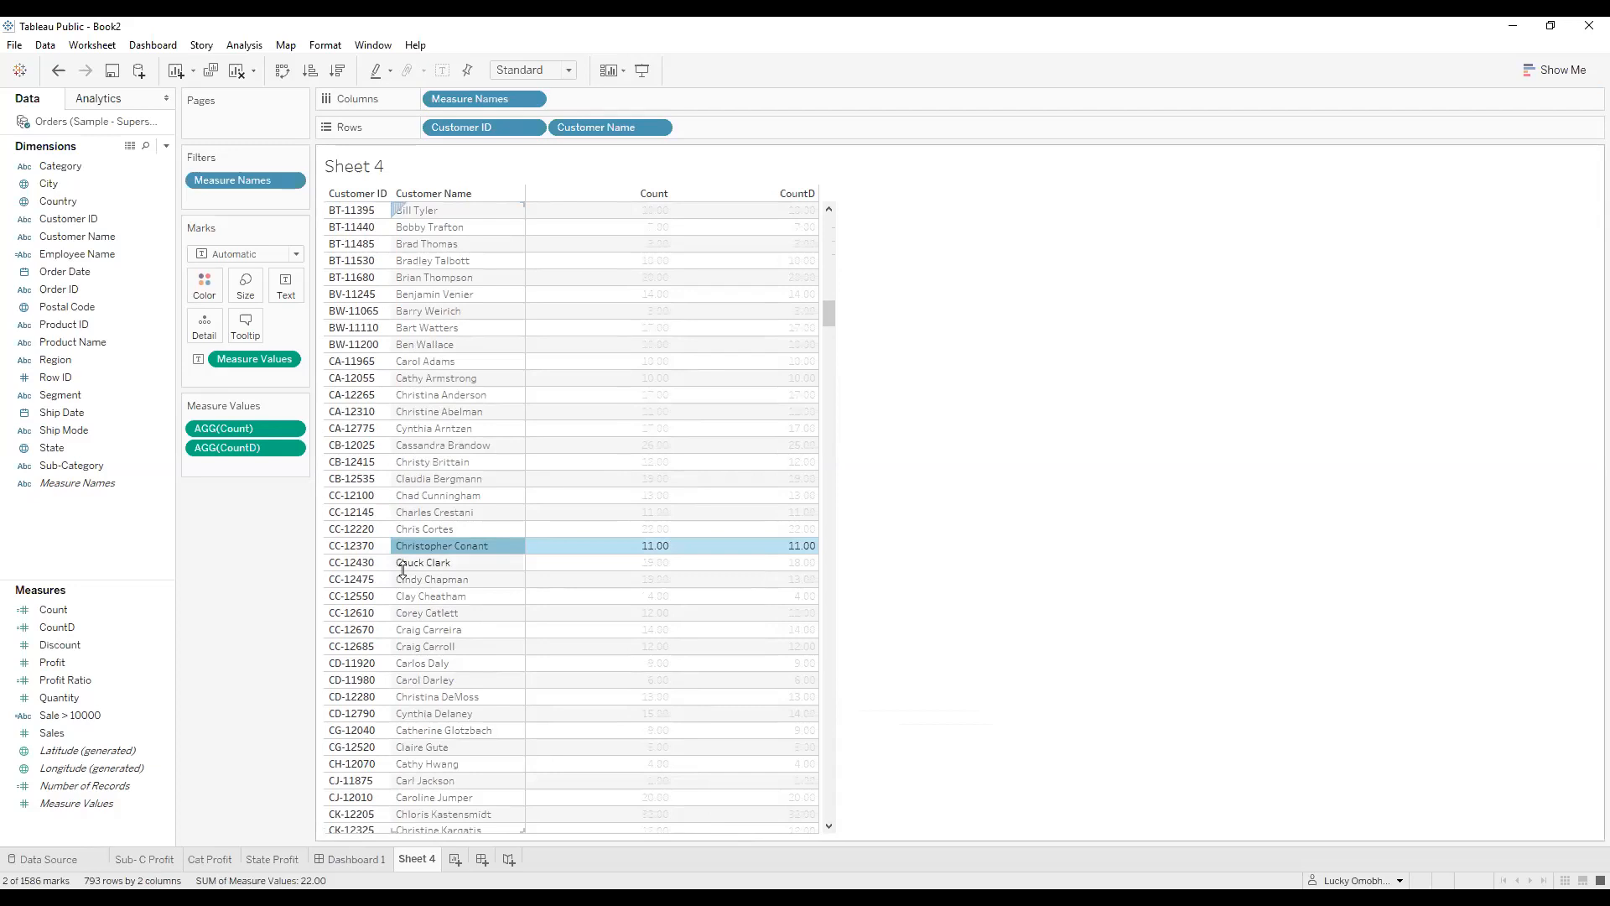
{"action": "left_click", "coordinate": [357, 563]}
{"action": "left_click", "coordinate": [1265, 509]}
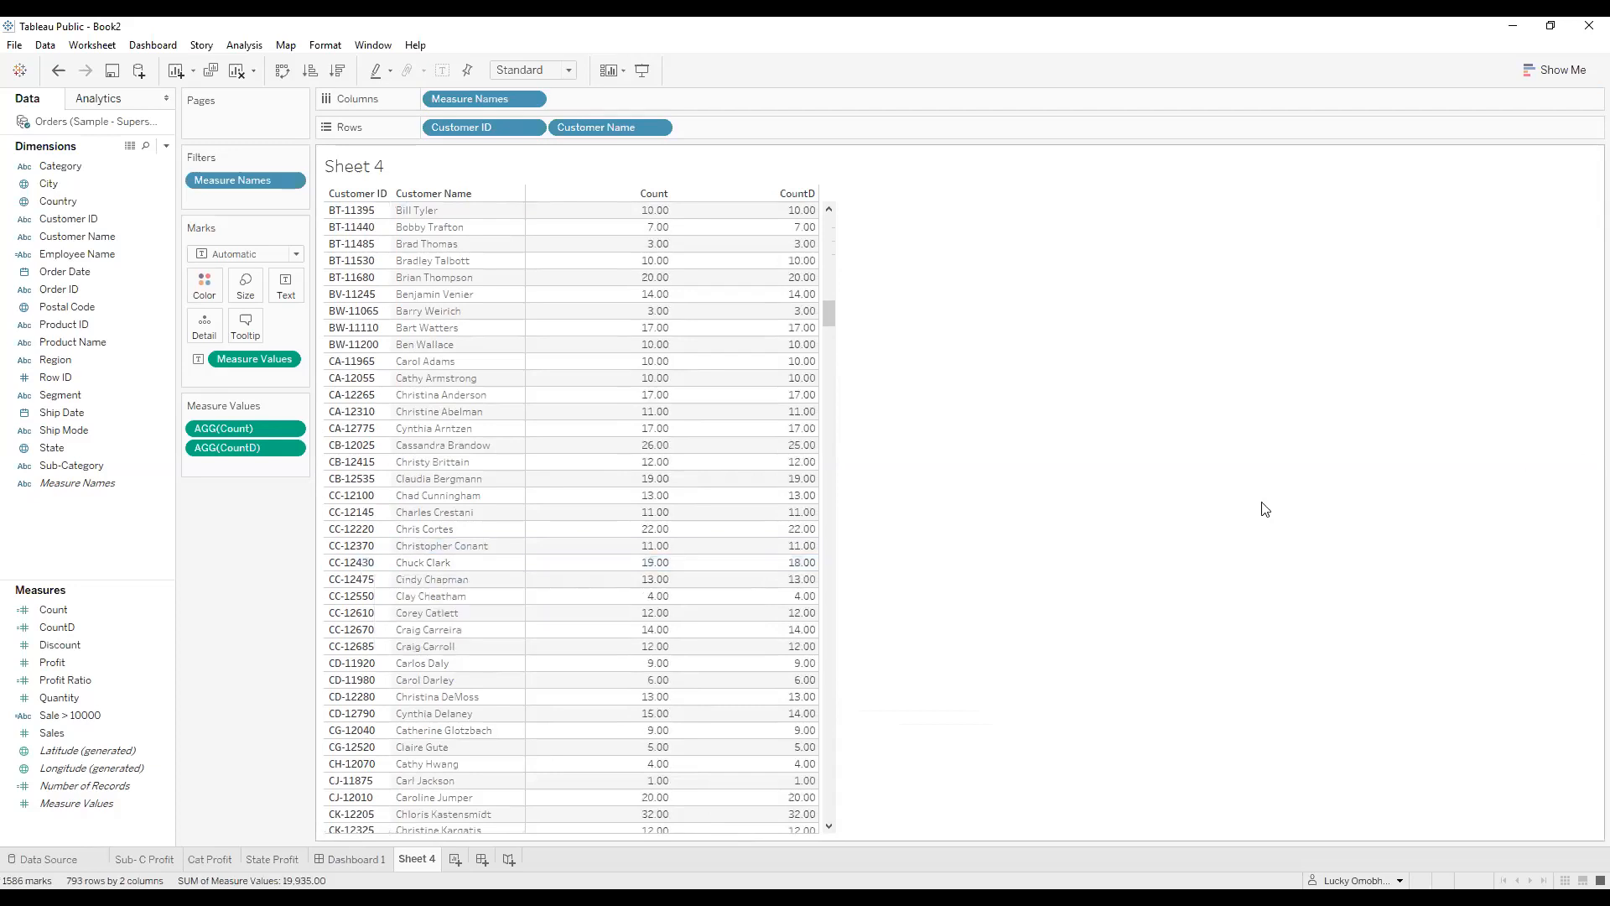
{"action": "left_click", "coordinate": [345, 566]}
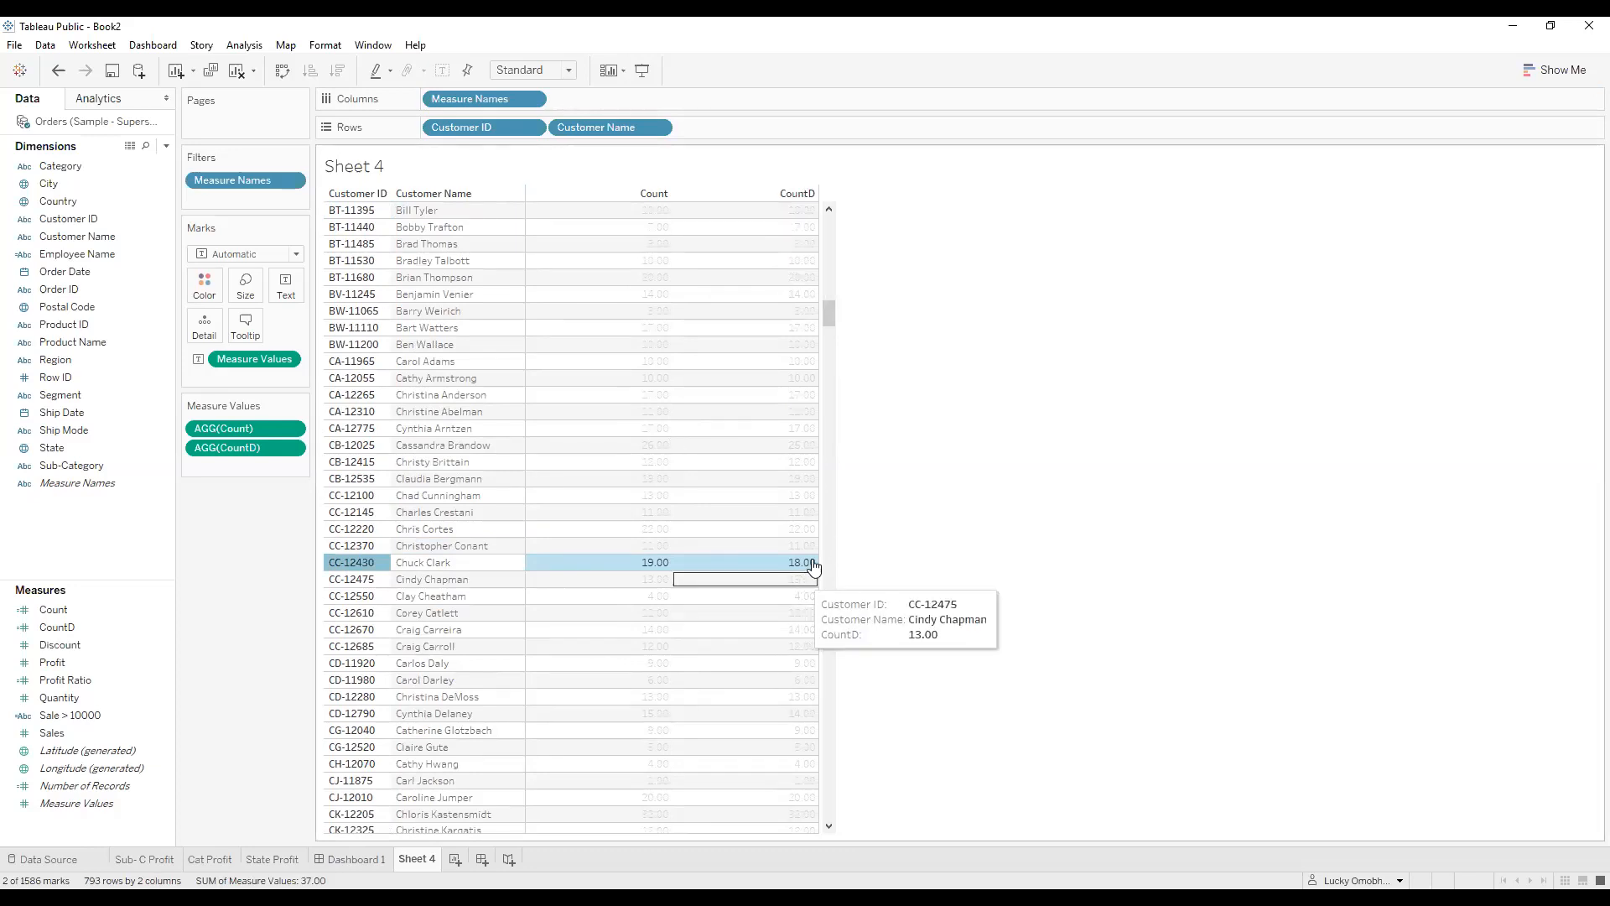
{"action": "mouse_move", "coordinate": [813, 562]}
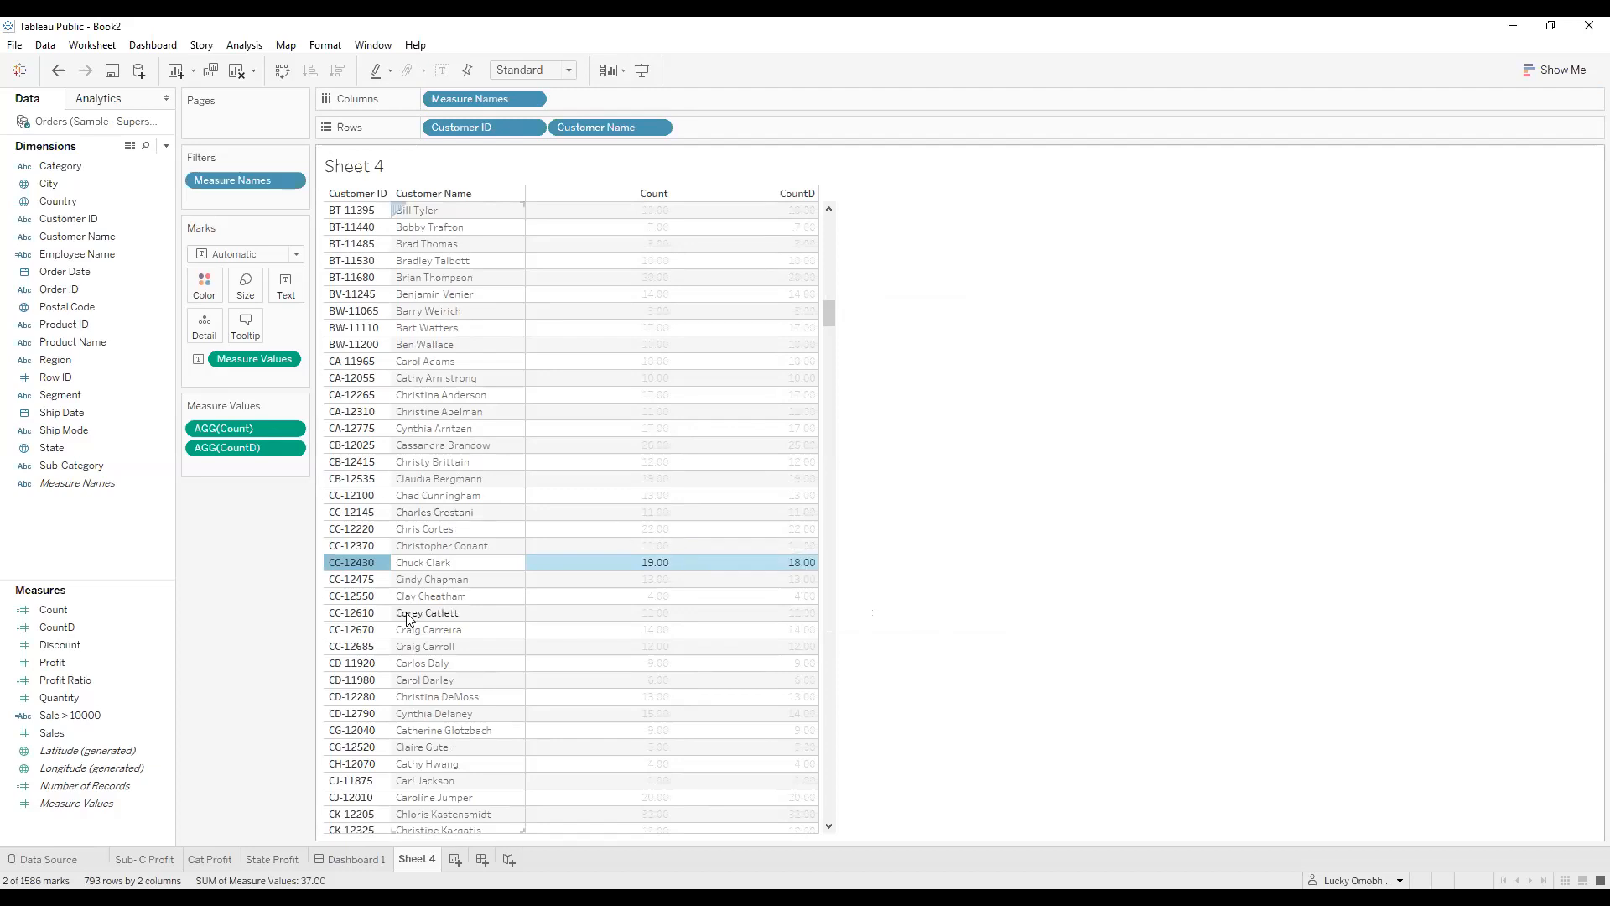
{"action": "left_click", "coordinate": [341, 564]}
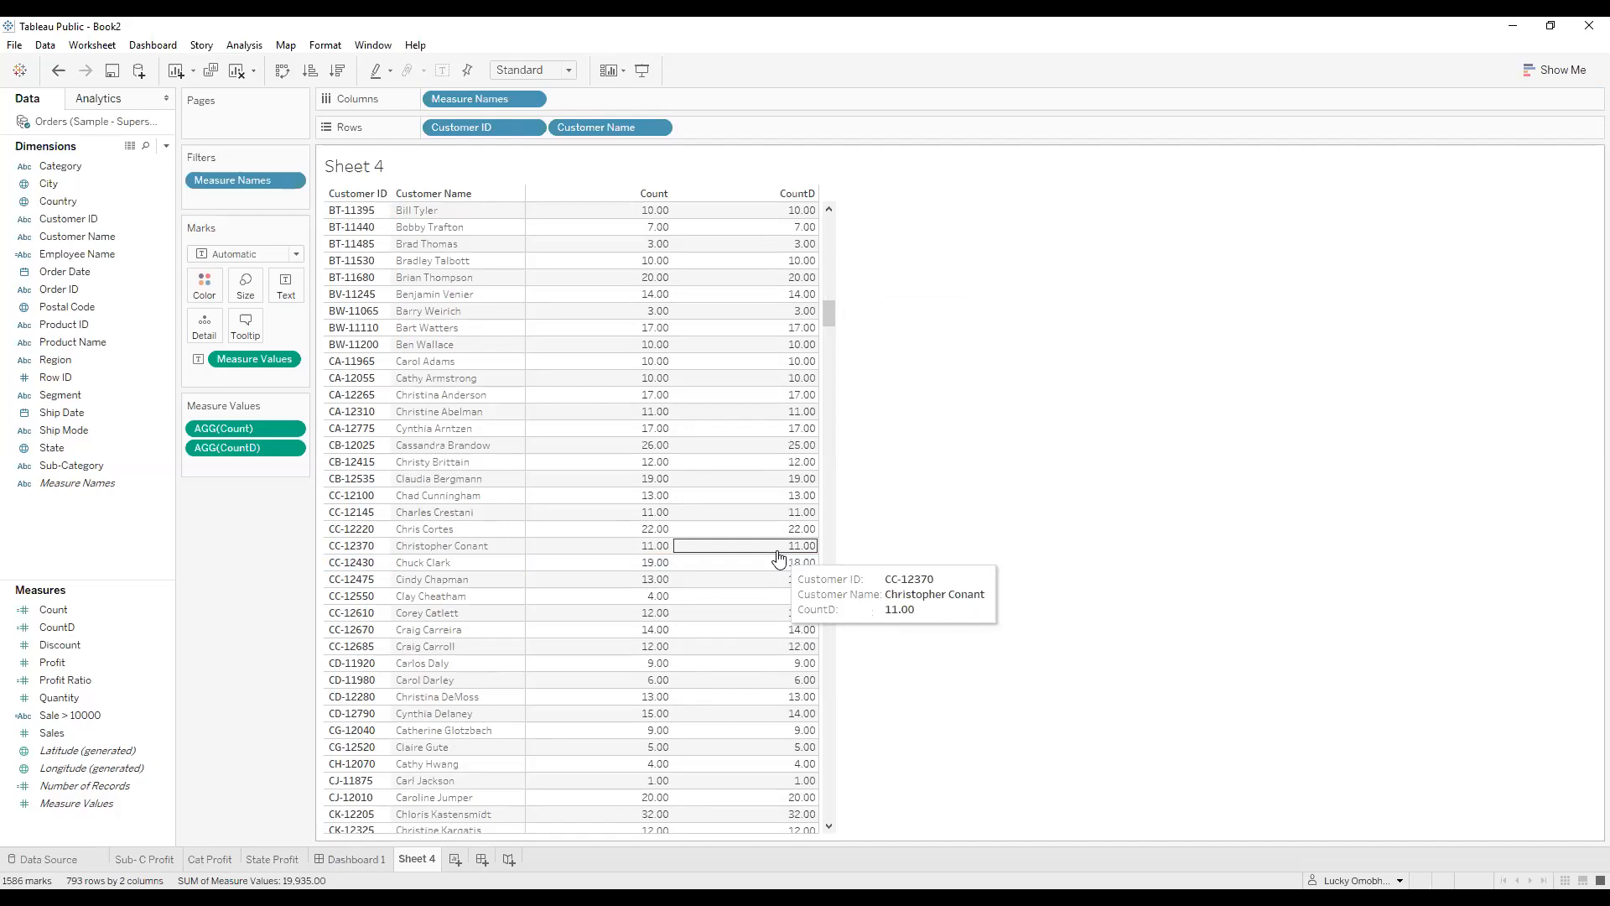
Sort the customer IDs in descending order of Count and look down the sorted rows.
{"action": "scroll", "coordinate": [778, 559], "scroll_direction": "down", "scroll_amount": 3}
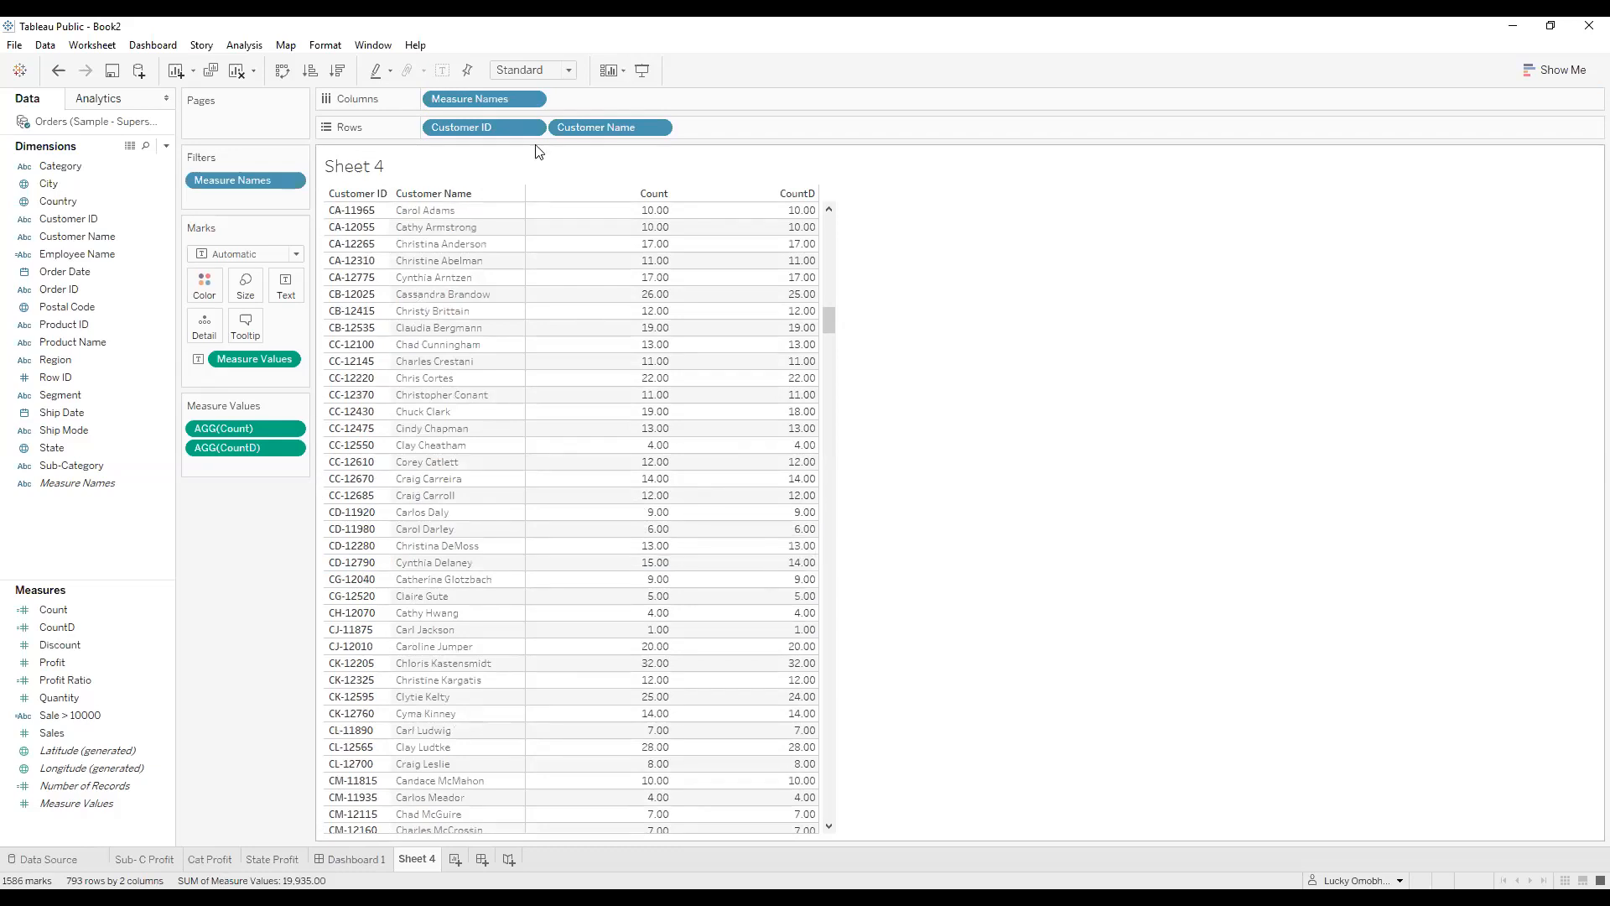
{"action": "left_click", "coordinate": [337, 71]}
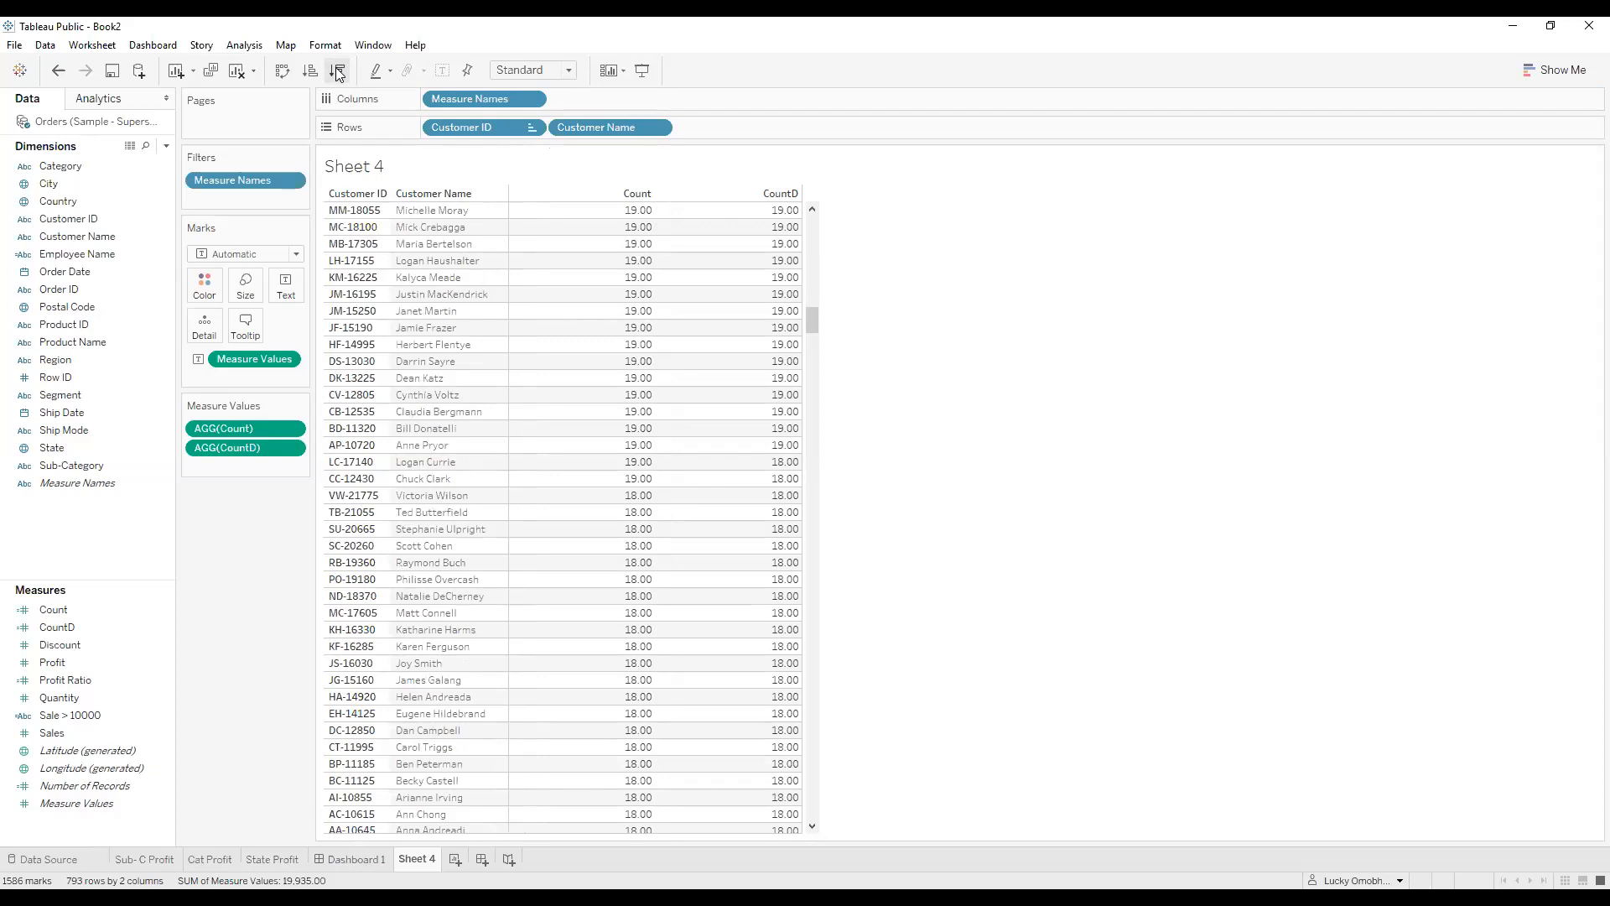
{"action": "scroll", "coordinate": [844, 553], "scroll_direction": "down", "scroll_amount": 3}
{"action": "scroll", "coordinate": [842, 554], "scroll_direction": "down", "scroll_amount": 8}
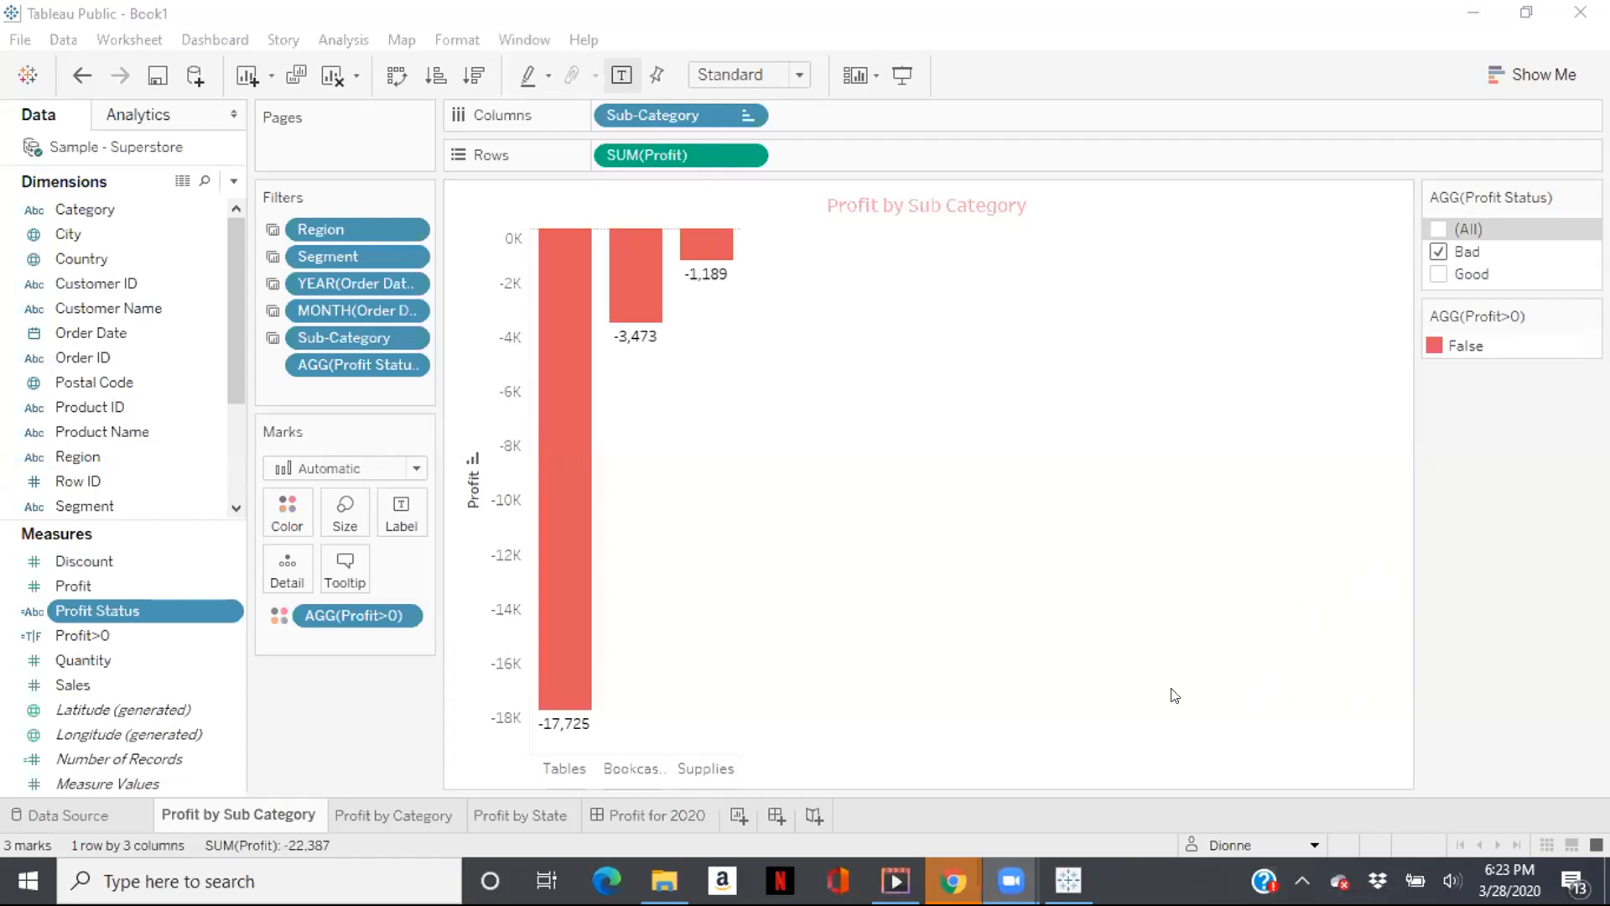
Switch to the Book1 workbook and, on a new worksheet, add all members of Customer Name and Customer ID to the rows.
{"action": "left_click", "coordinate": [737, 817]}
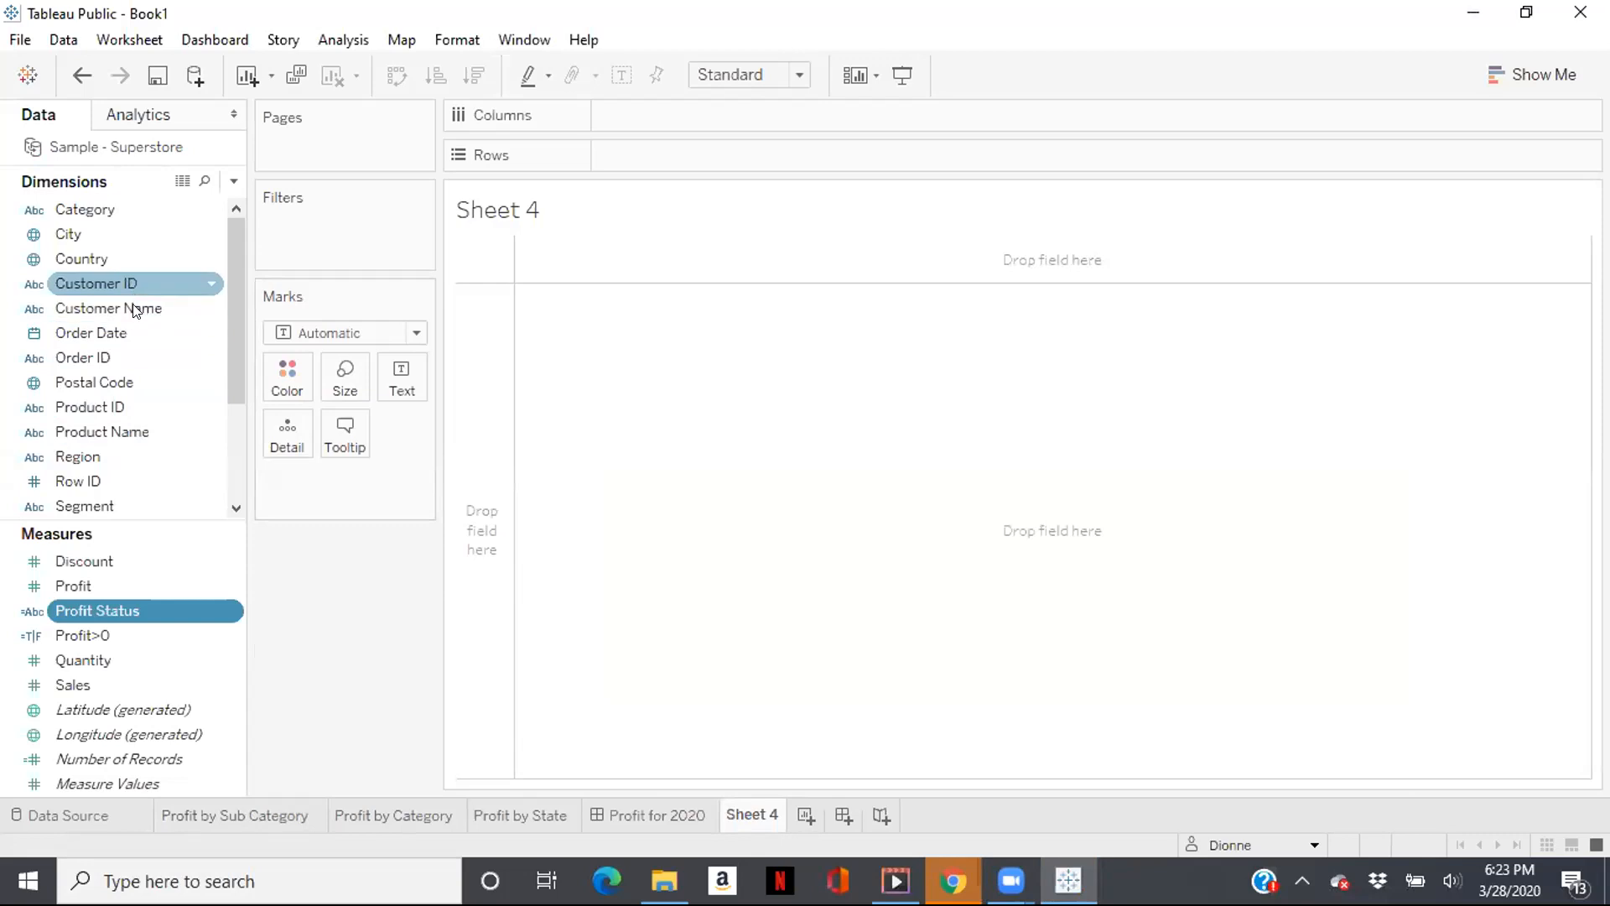
{"action": "mouse_move", "coordinate": [132, 305]}
{"action": "left_mouse_down"}
{"action": "mouse_move", "coordinate": [520, 168]}
{"action": "mouse_move", "coordinate": [746, 119]}
{"action": "mouse_move", "coordinate": [681, 145]}
{"action": "left_mouse_up"}
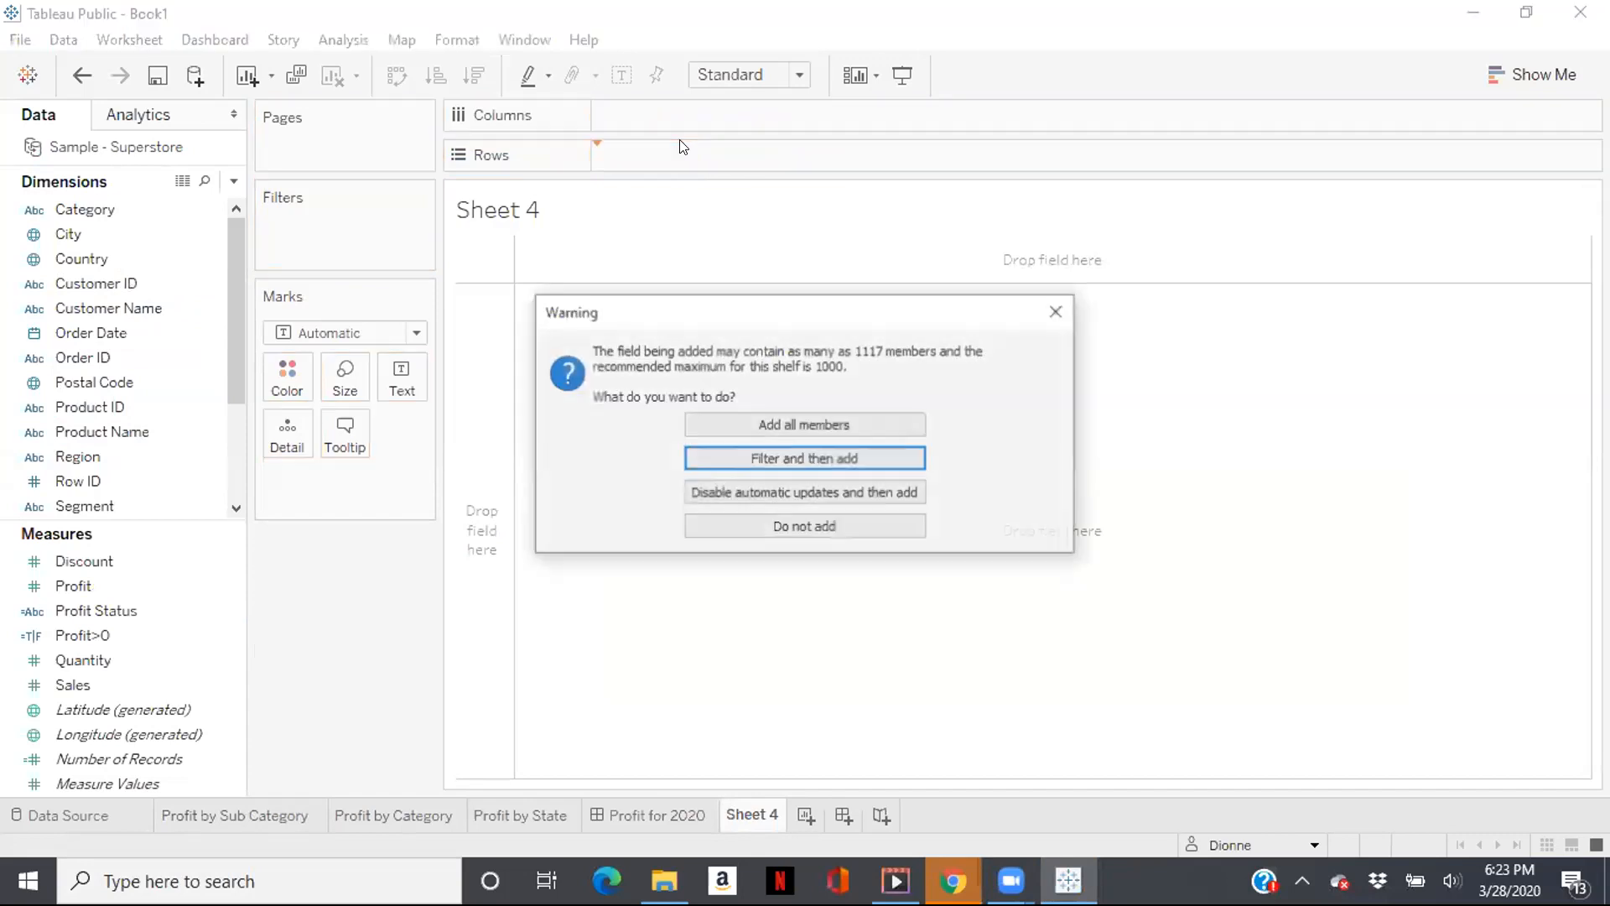
{"action": "left_click", "coordinate": [744, 423]}
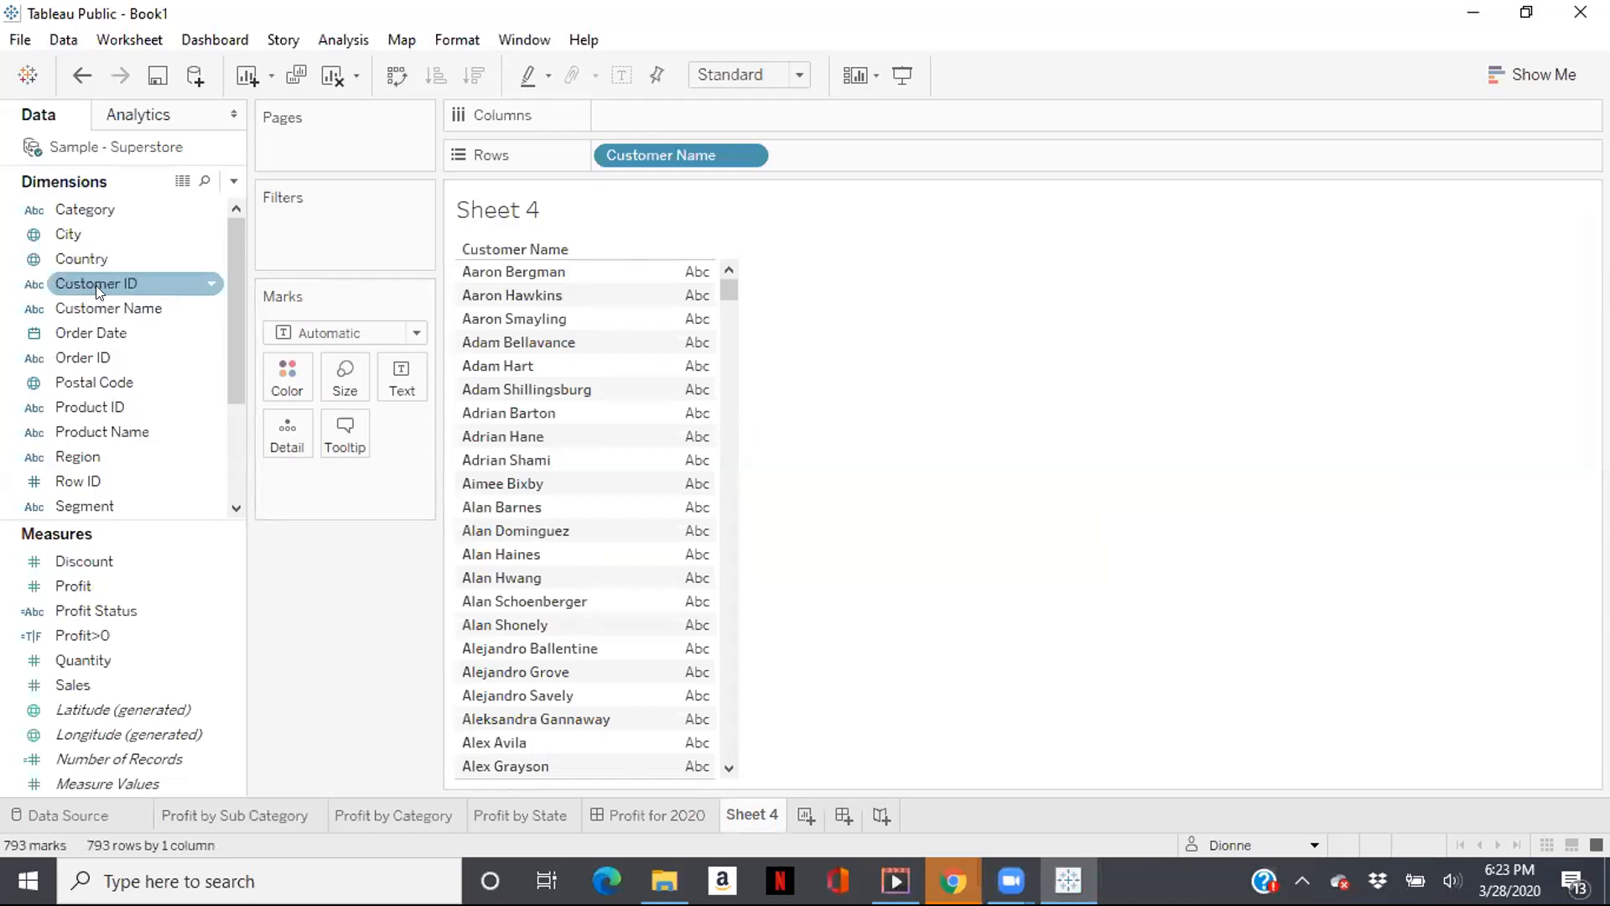
{"action": "mouse_move", "coordinate": [99, 282]}
{"action": "left_mouse_down"}
{"action": "mouse_move", "coordinate": [369, 173]}
{"action": "mouse_move", "coordinate": [767, 218]}
{"action": "mouse_move", "coordinate": [838, 122]}
{"action": "mouse_move", "coordinate": [840, 158]}
{"action": "left_mouse_up"}
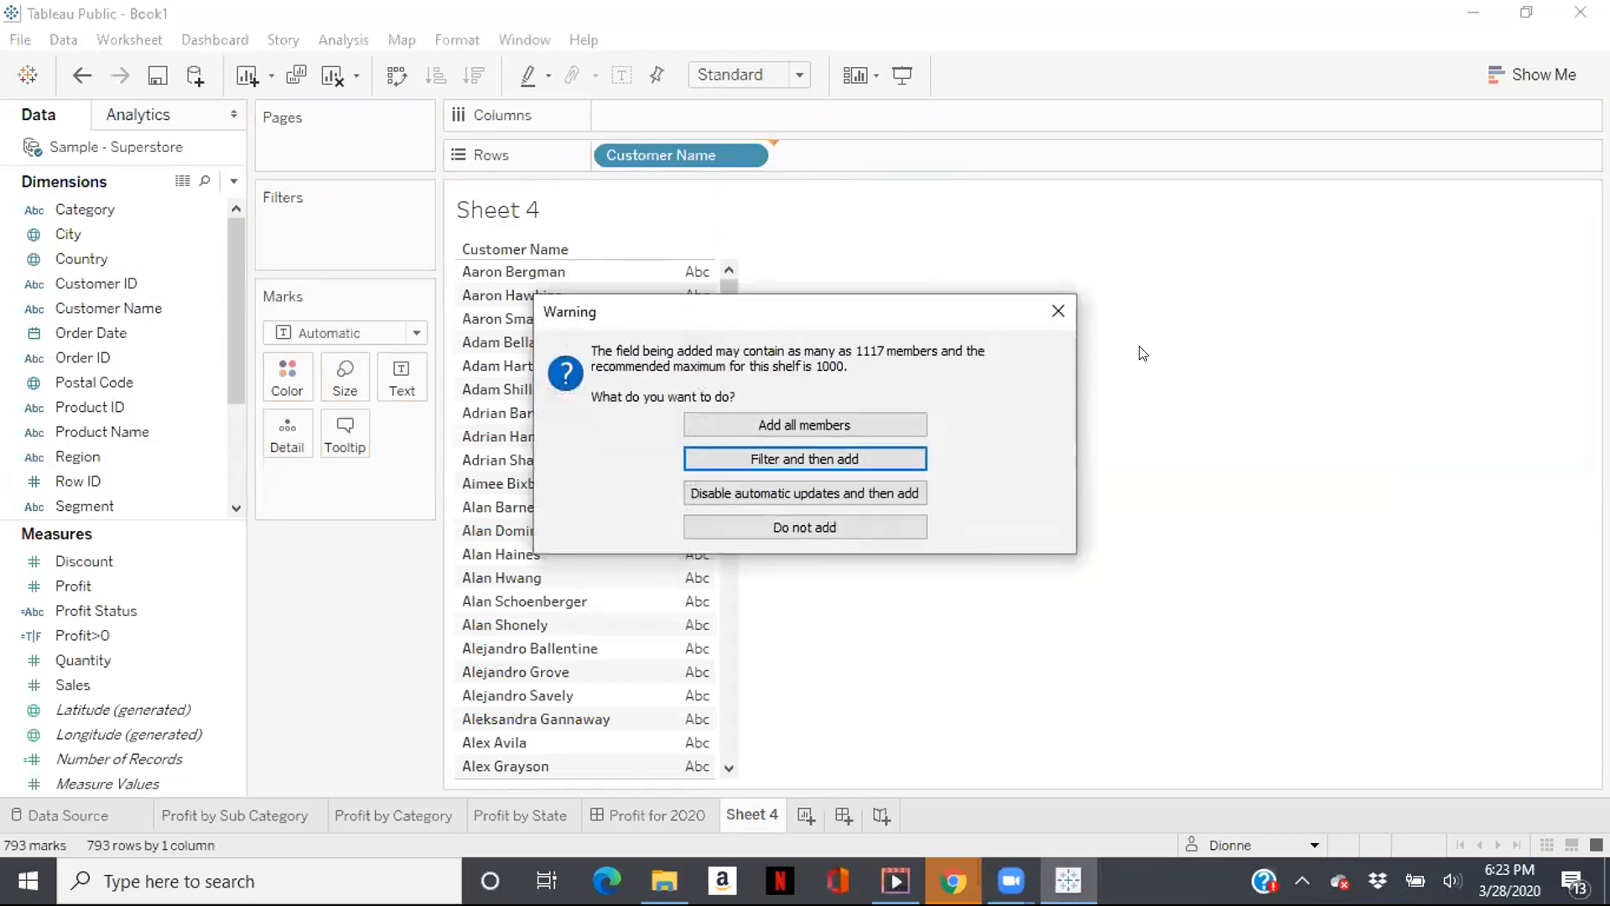
{"action": "left_click", "coordinate": [873, 421]}
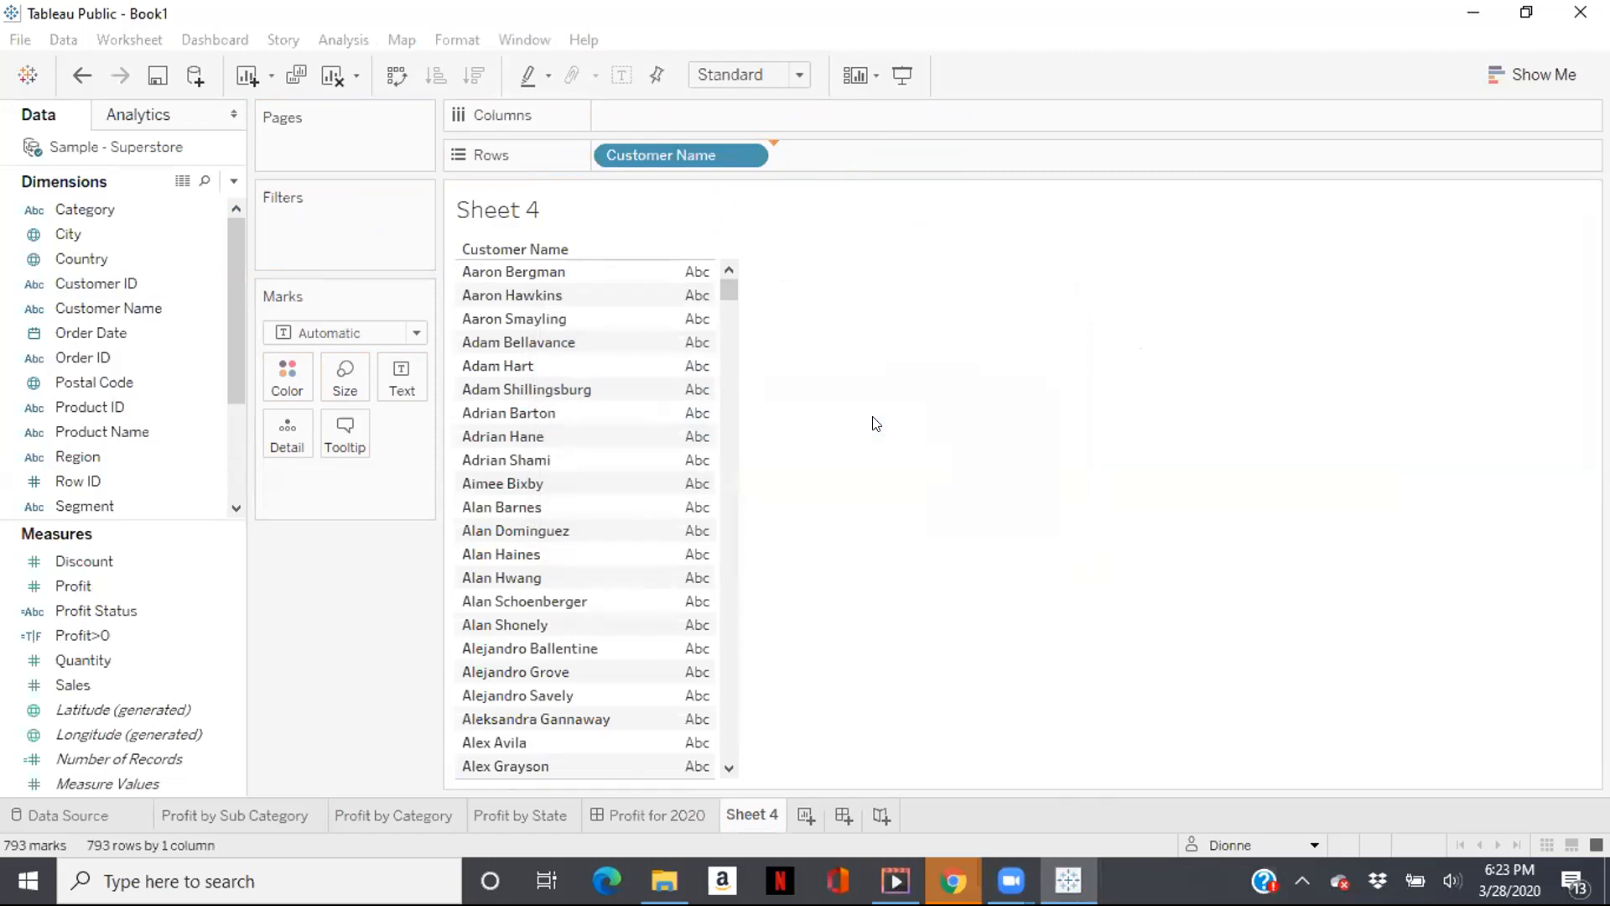
Start a calculated field named Count and insert the COUNT function in its formula.
{"action": "left_click", "coordinate": [233, 183]}
{"action": "left_click", "coordinate": [180, 206]}
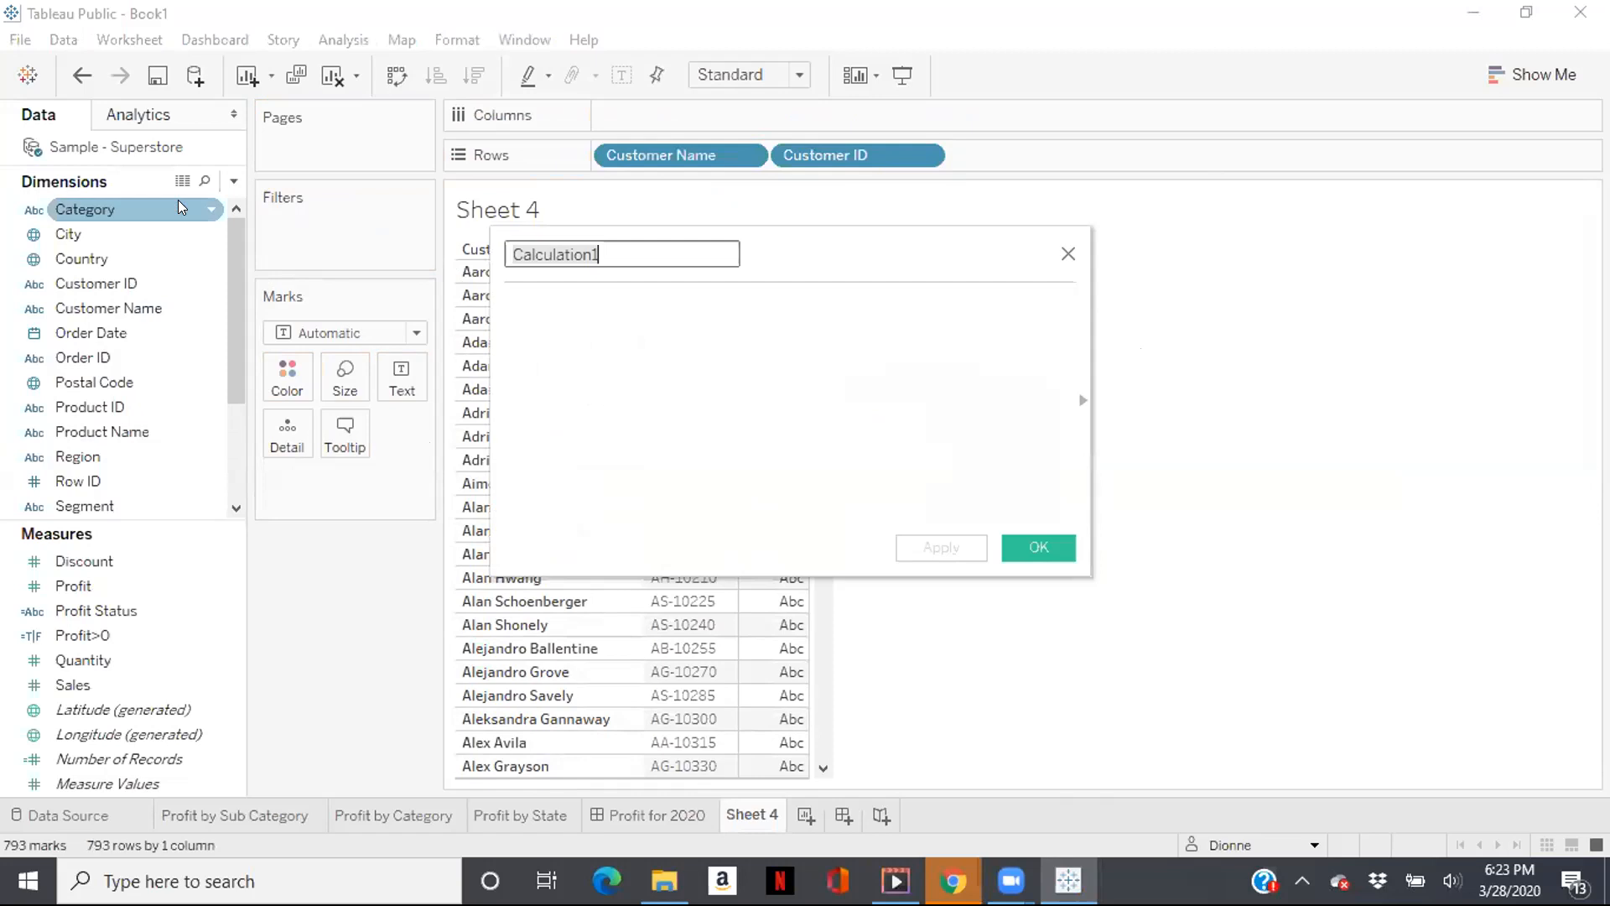
{"action": "type", "text": "Co"}
{"action": "type", "text": "unt"}
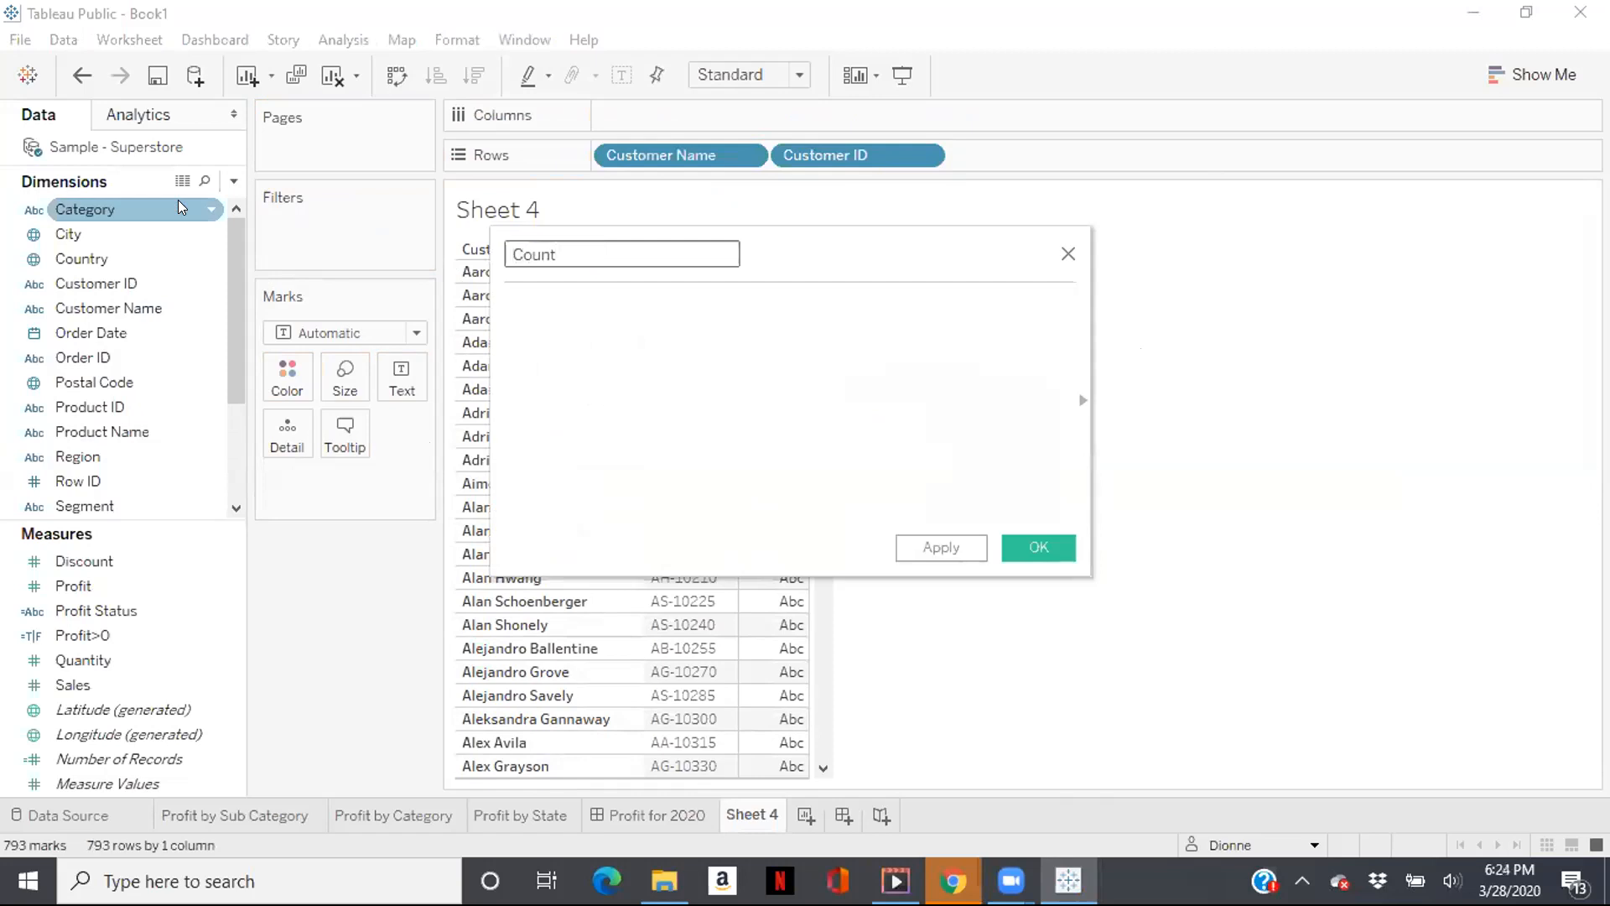
{"action": "left_click", "coordinate": [555, 314]}
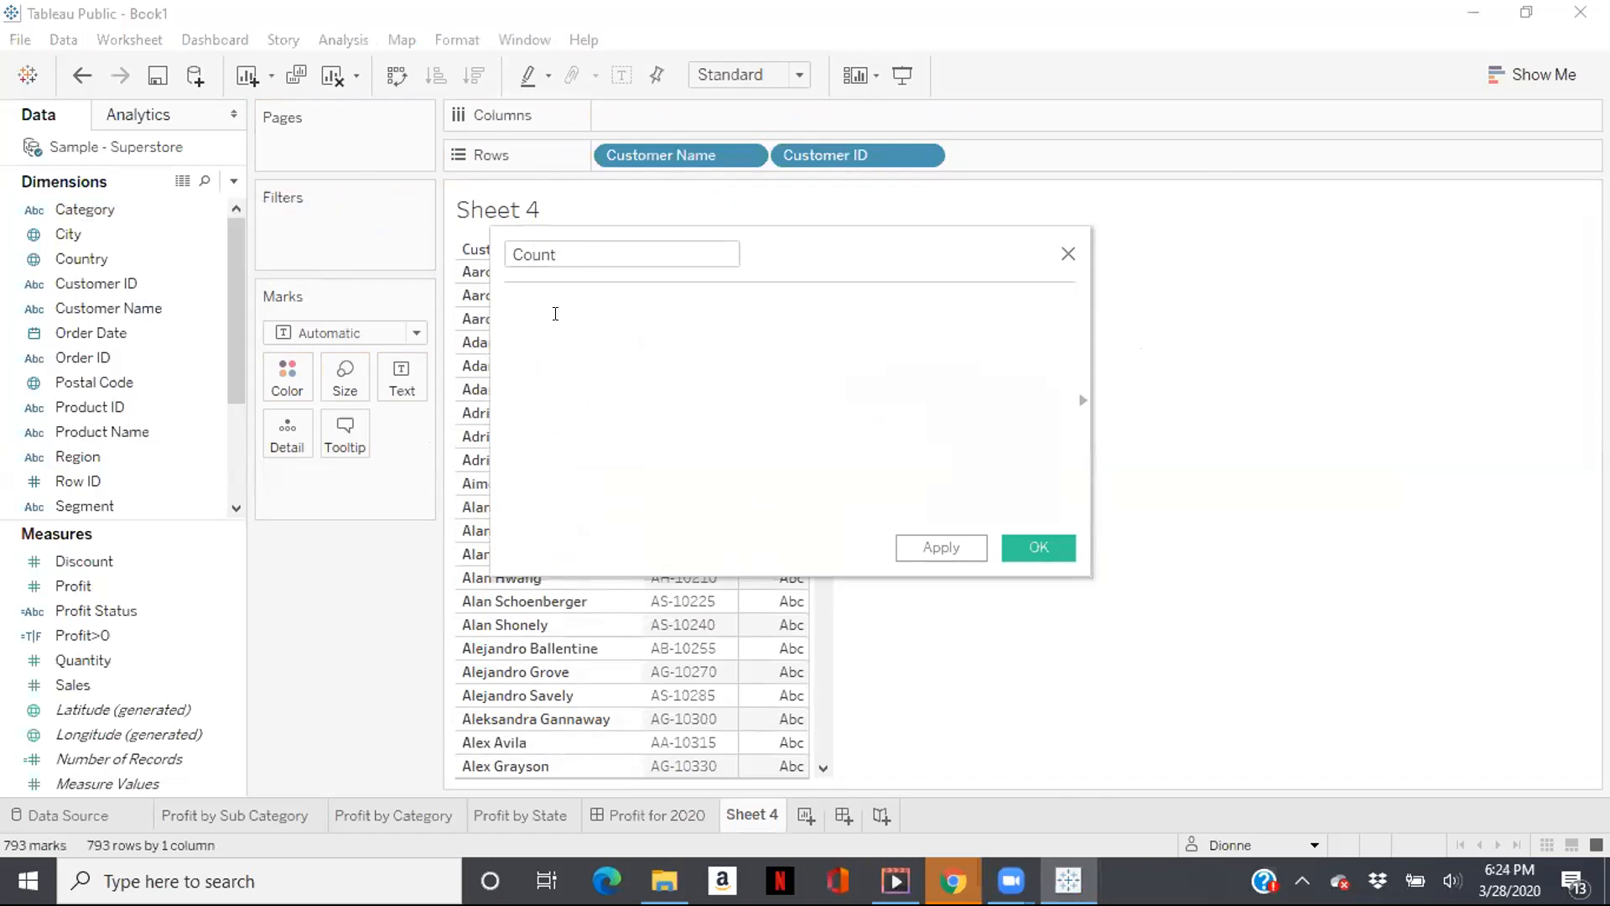
{"action": "type", "text": "c"}
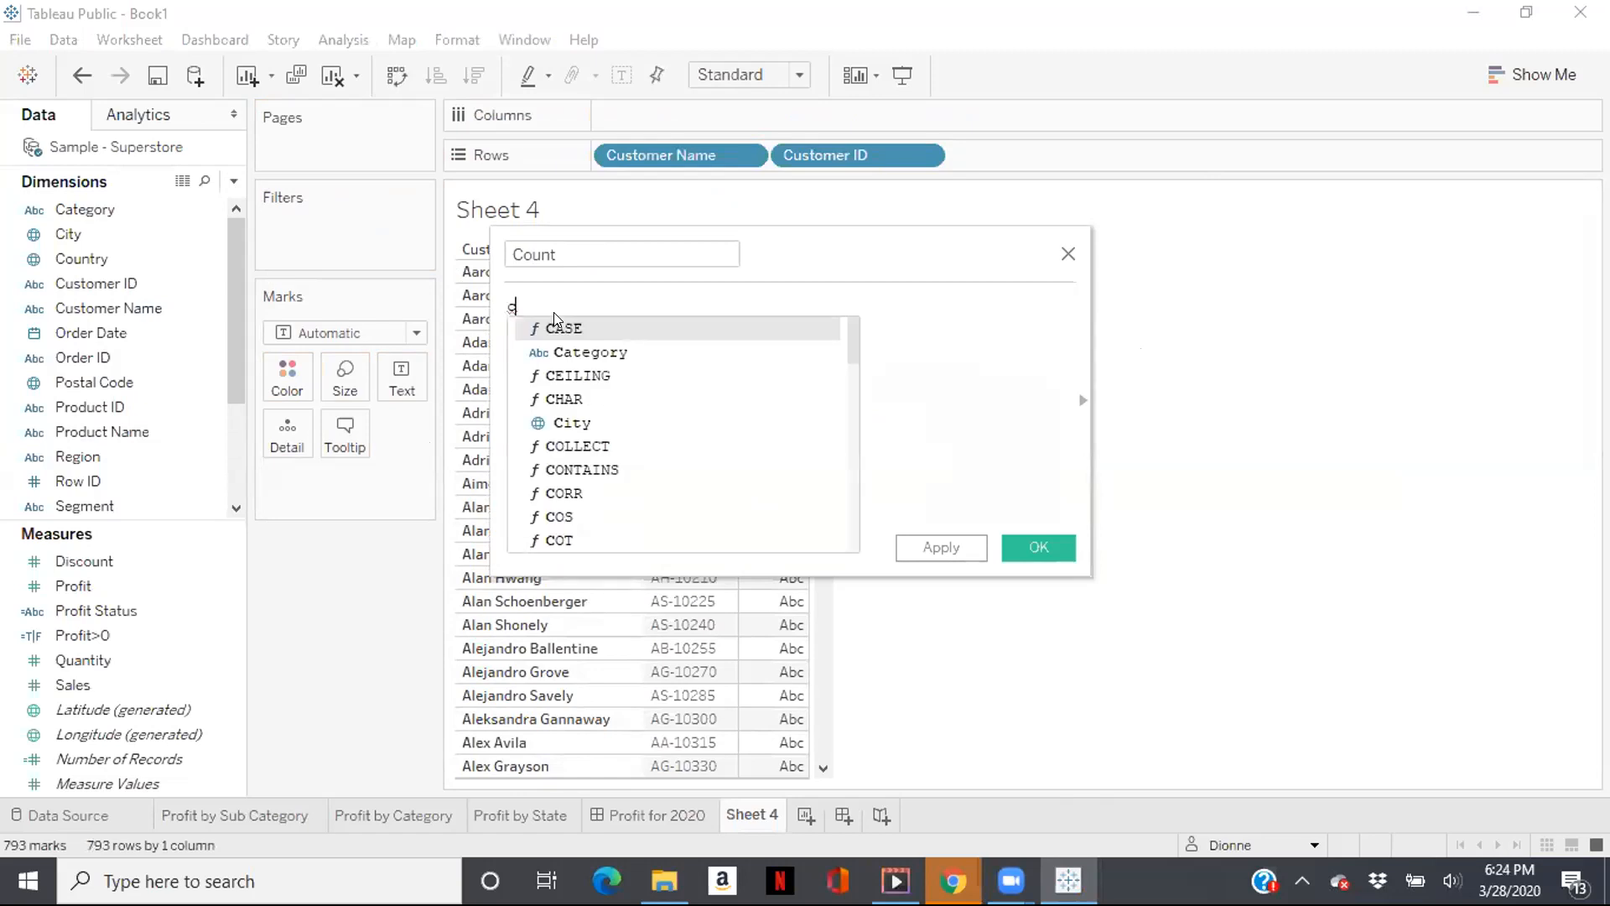
{"action": "type", "text": "c"}
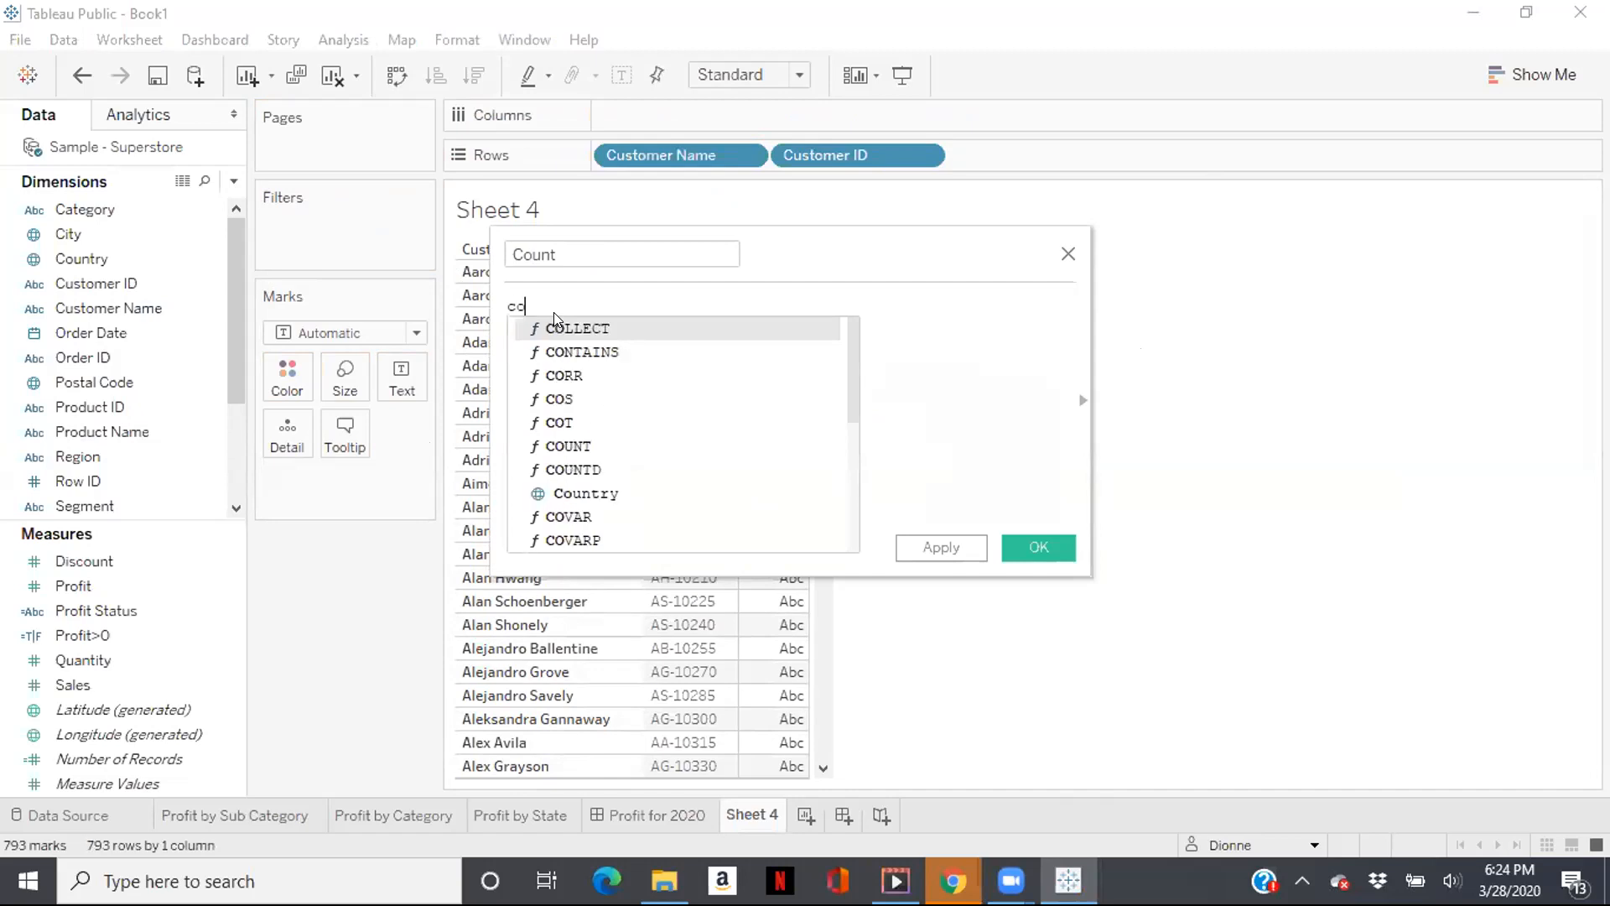
{"action": "left_click", "coordinate": [575, 433]}
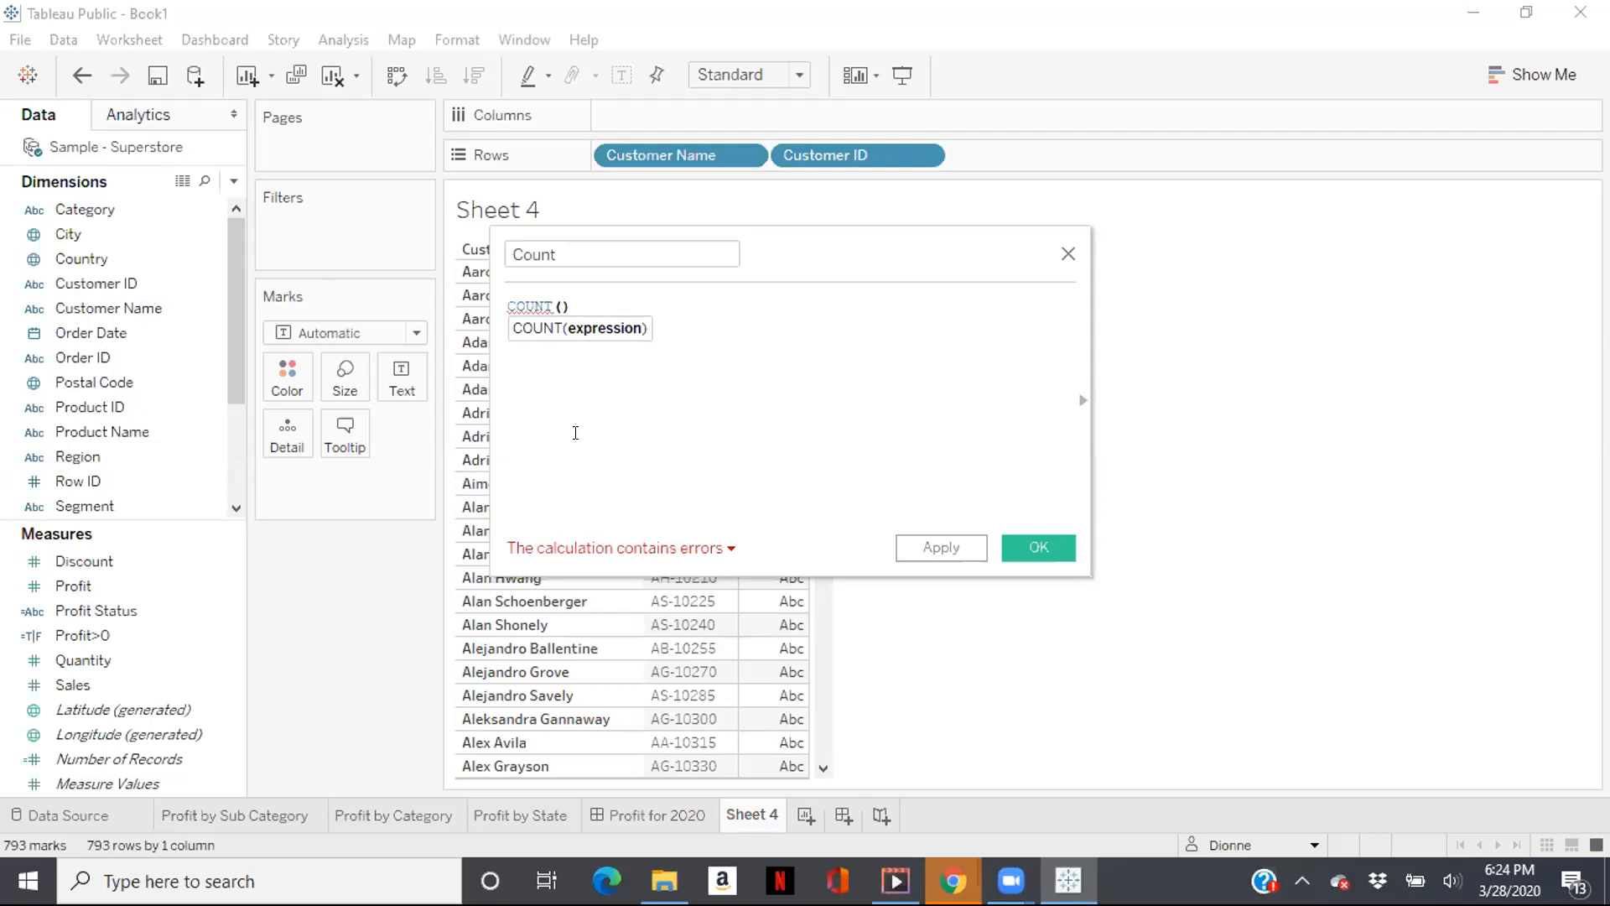
Rename the calculated field as Count D and replace its COUNT function with COUNTD.
{"action": "left_click", "coordinate": [595, 254]}
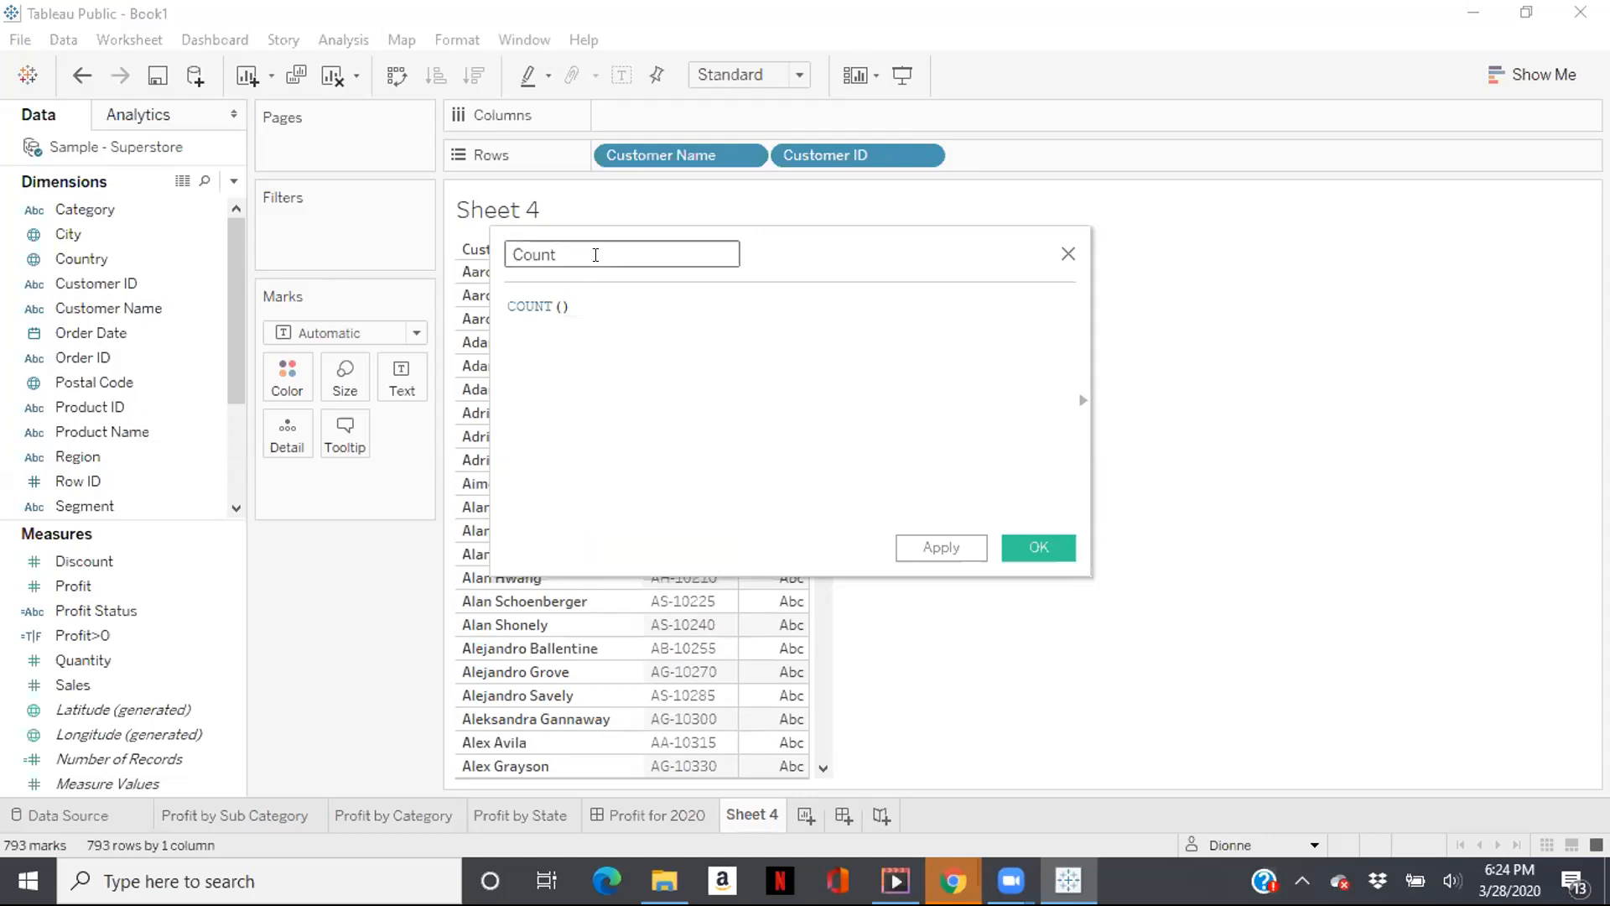
{"action": "type", "text": "D"}
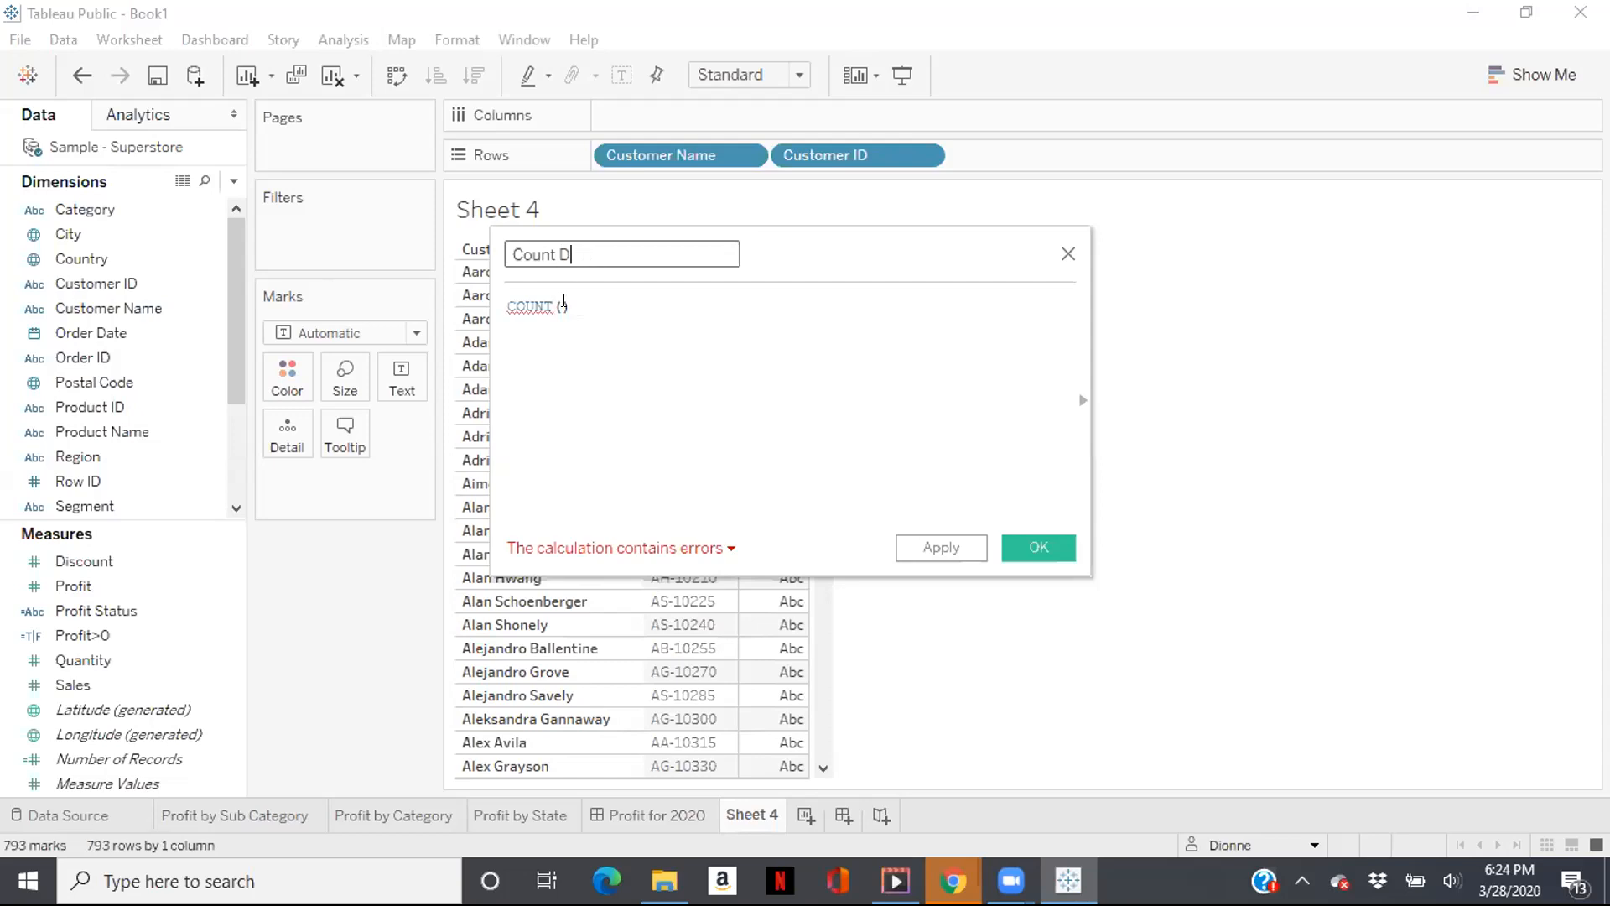
{"action": "left_click", "coordinate": [563, 304]}
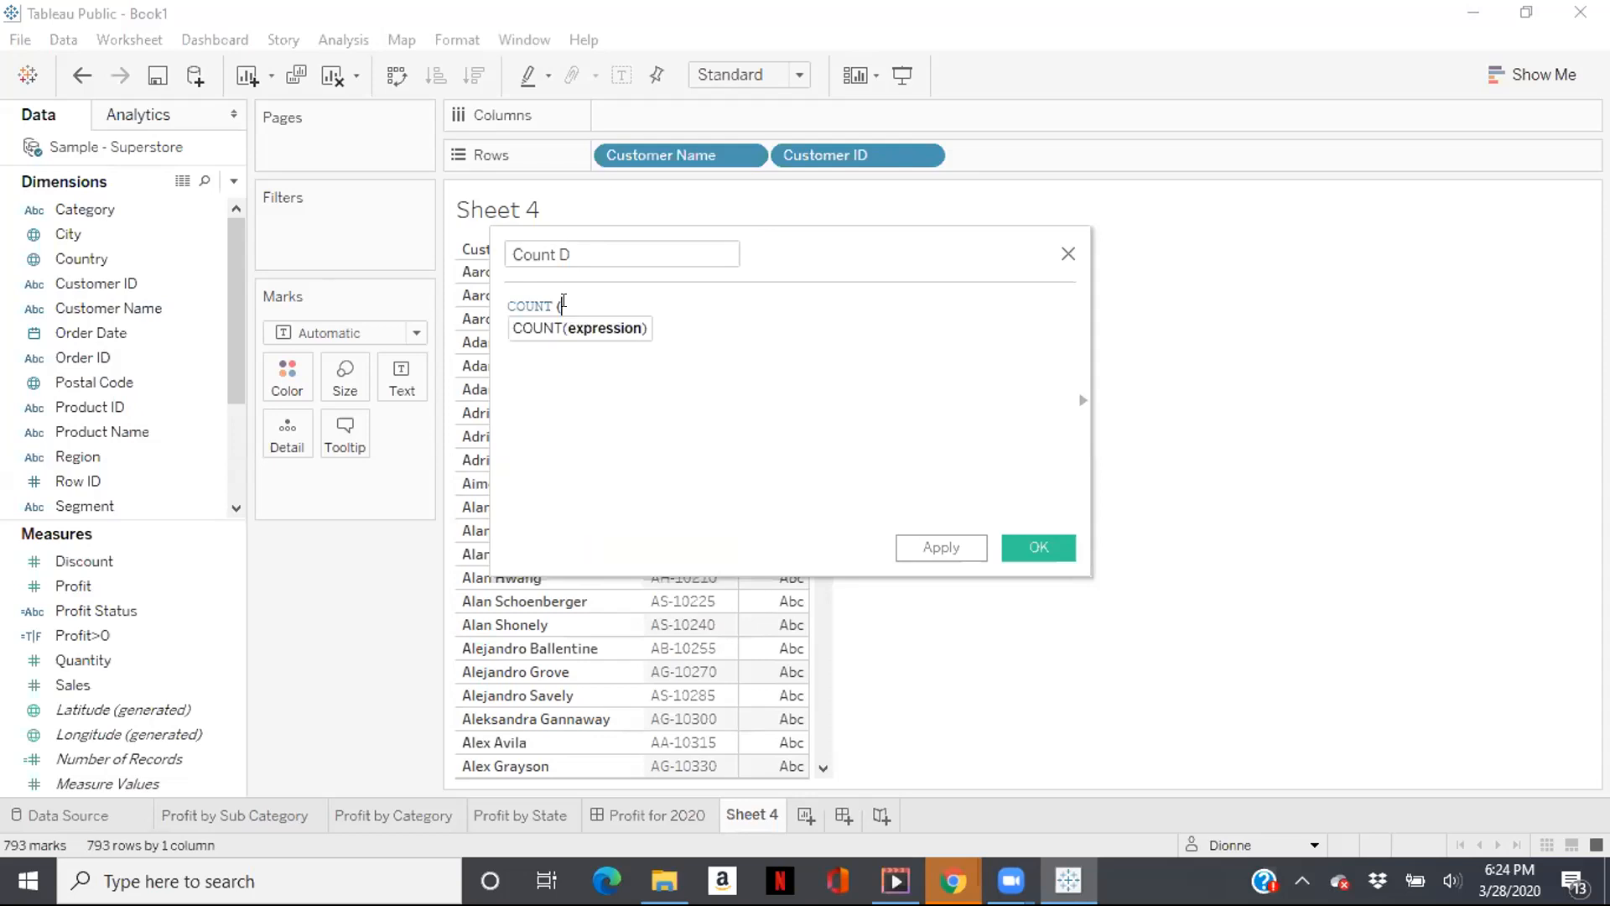
{"action": "key", "text": "BackSpace"}
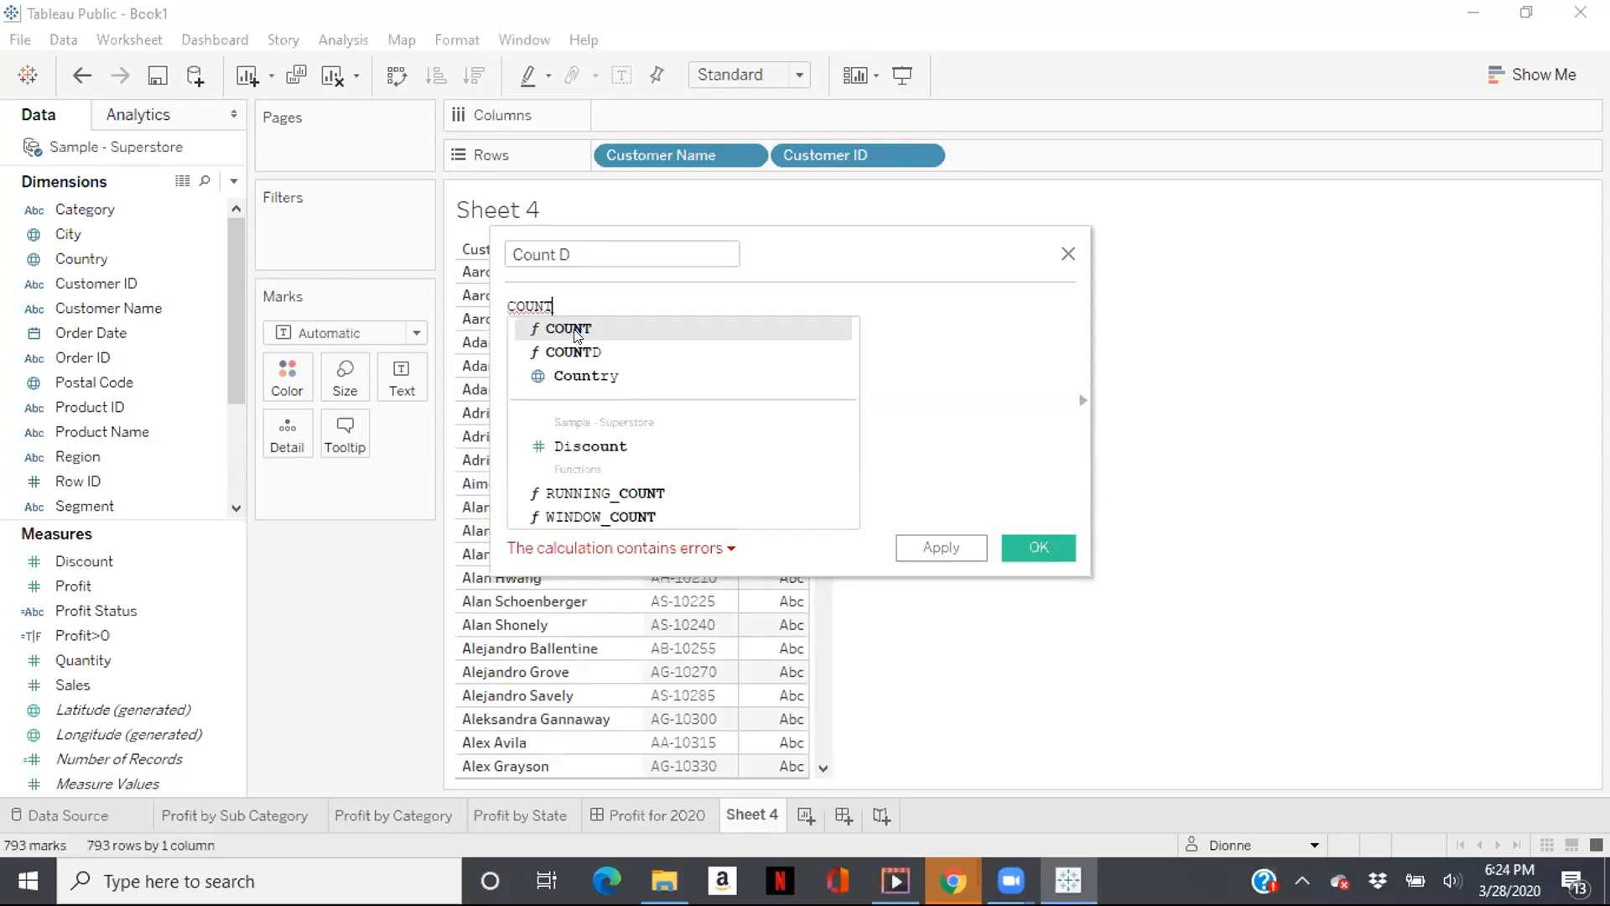
{"action": "double_click", "coordinate": [579, 350]}
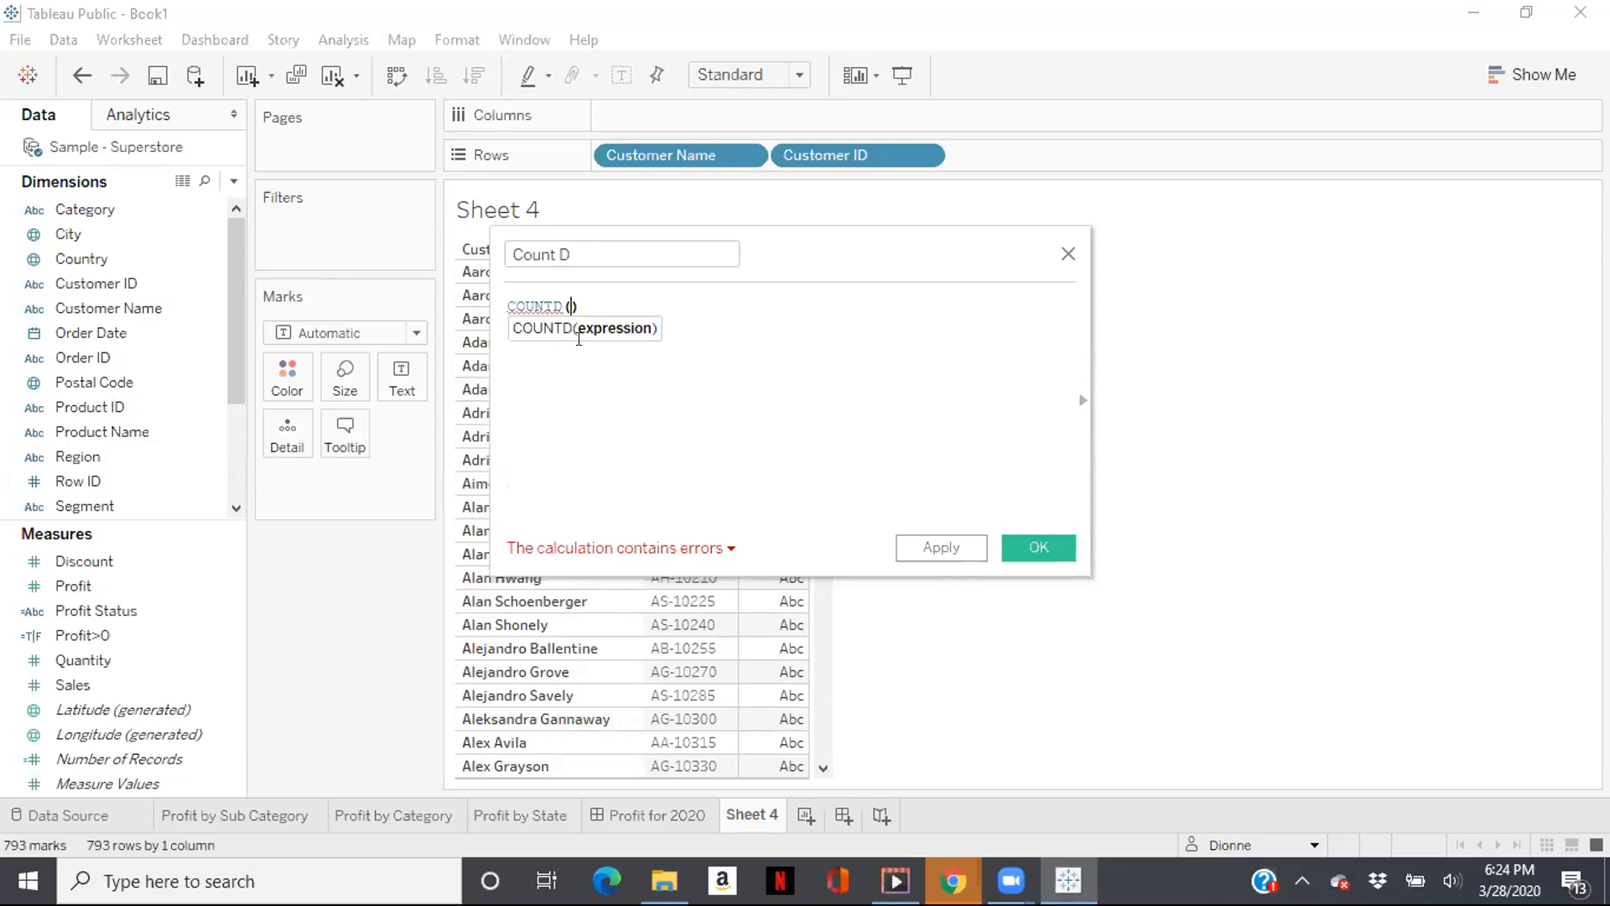
{"action": "left_click", "coordinate": [580, 352]}
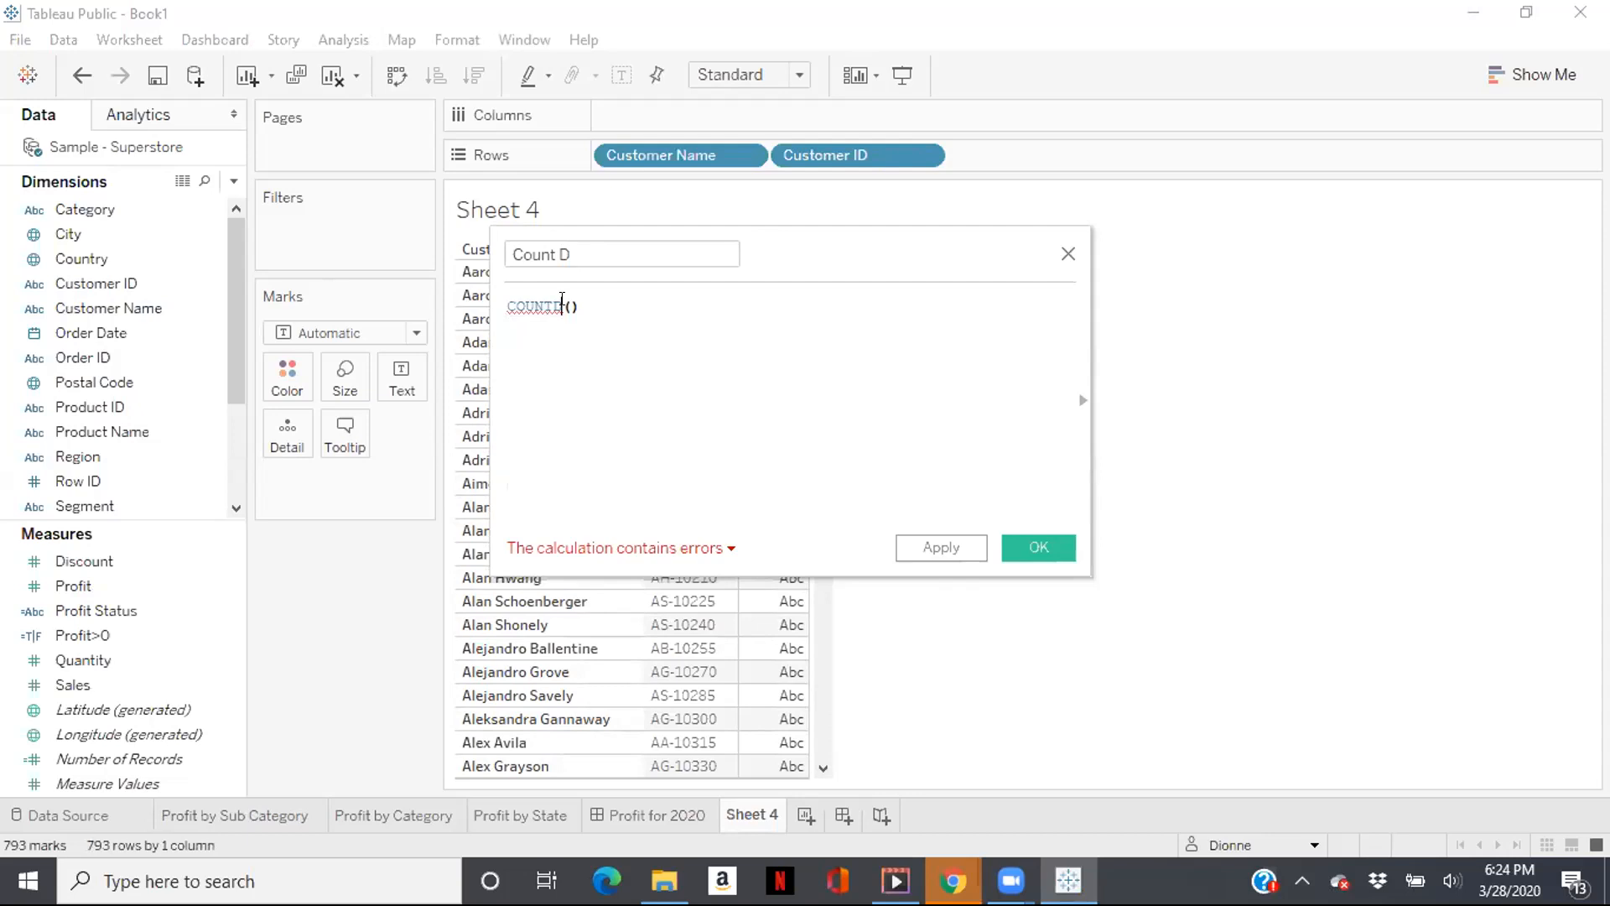
{"action": "left_click", "coordinate": [567, 300]}
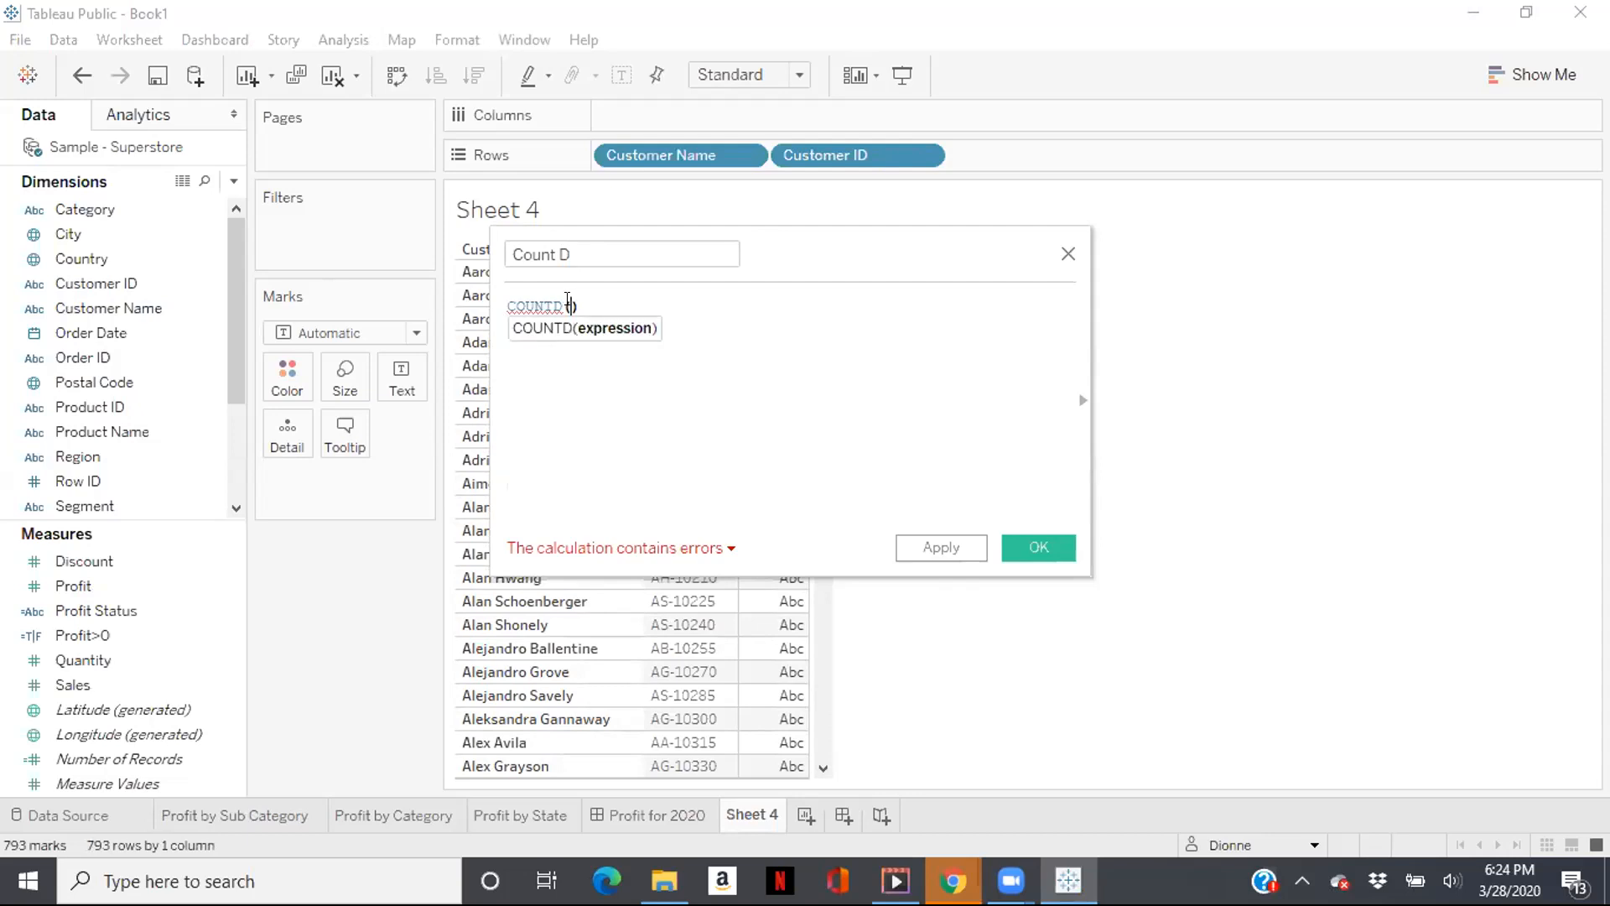
Complete the COUNTD formula with Customer Name as its expression and save the calculated field.
{"action": "type", "text": "c"}
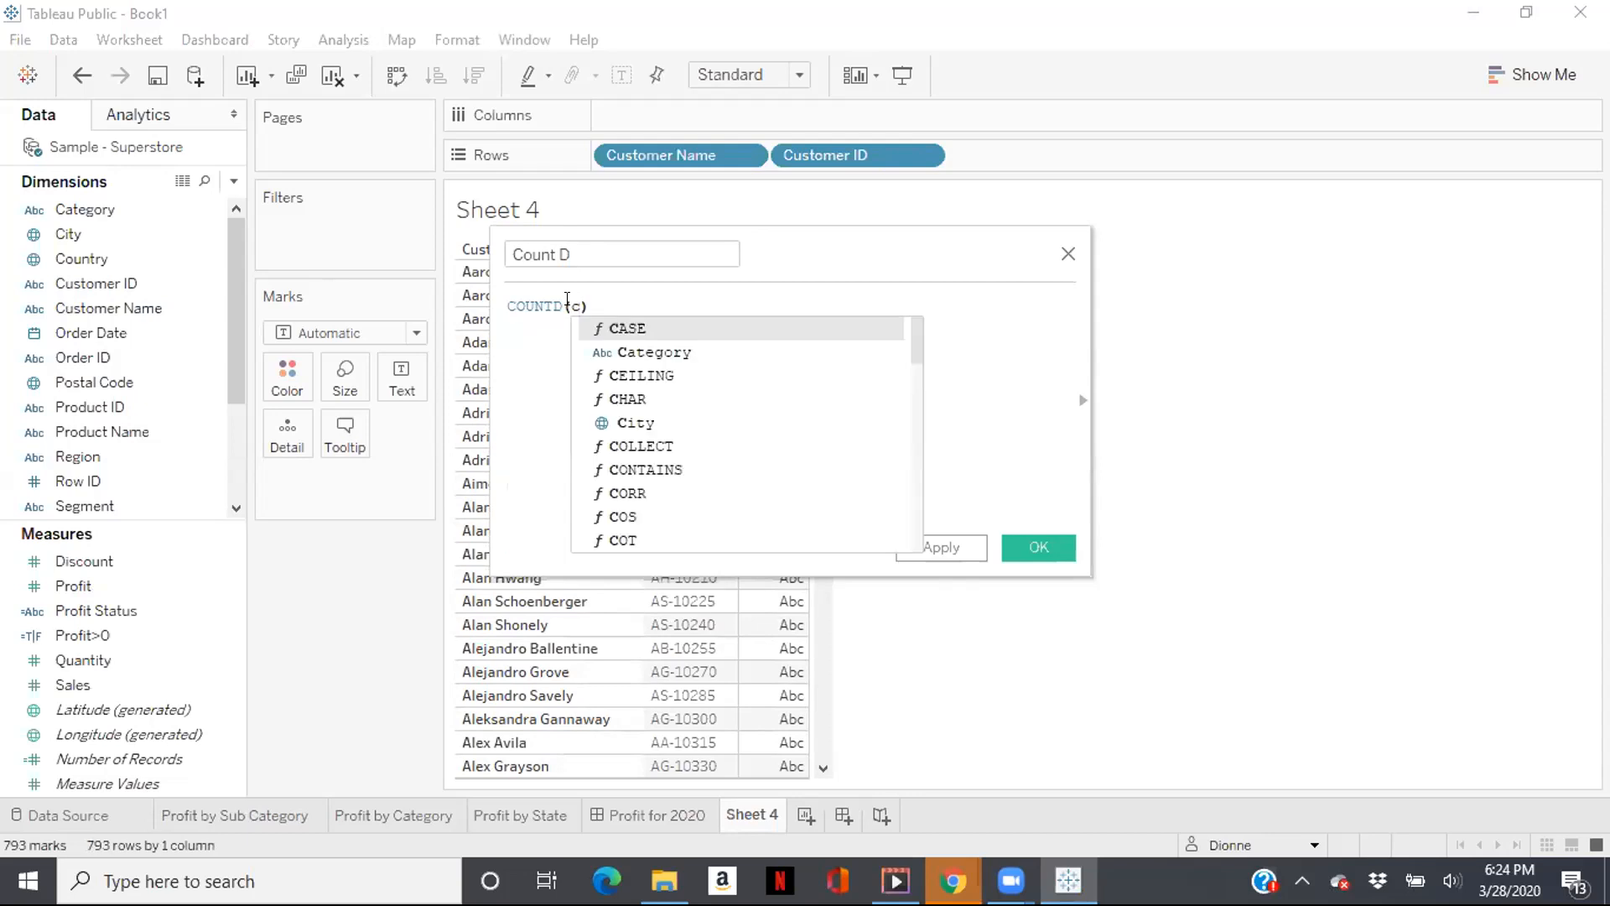
{"action": "type", "text": "us"}
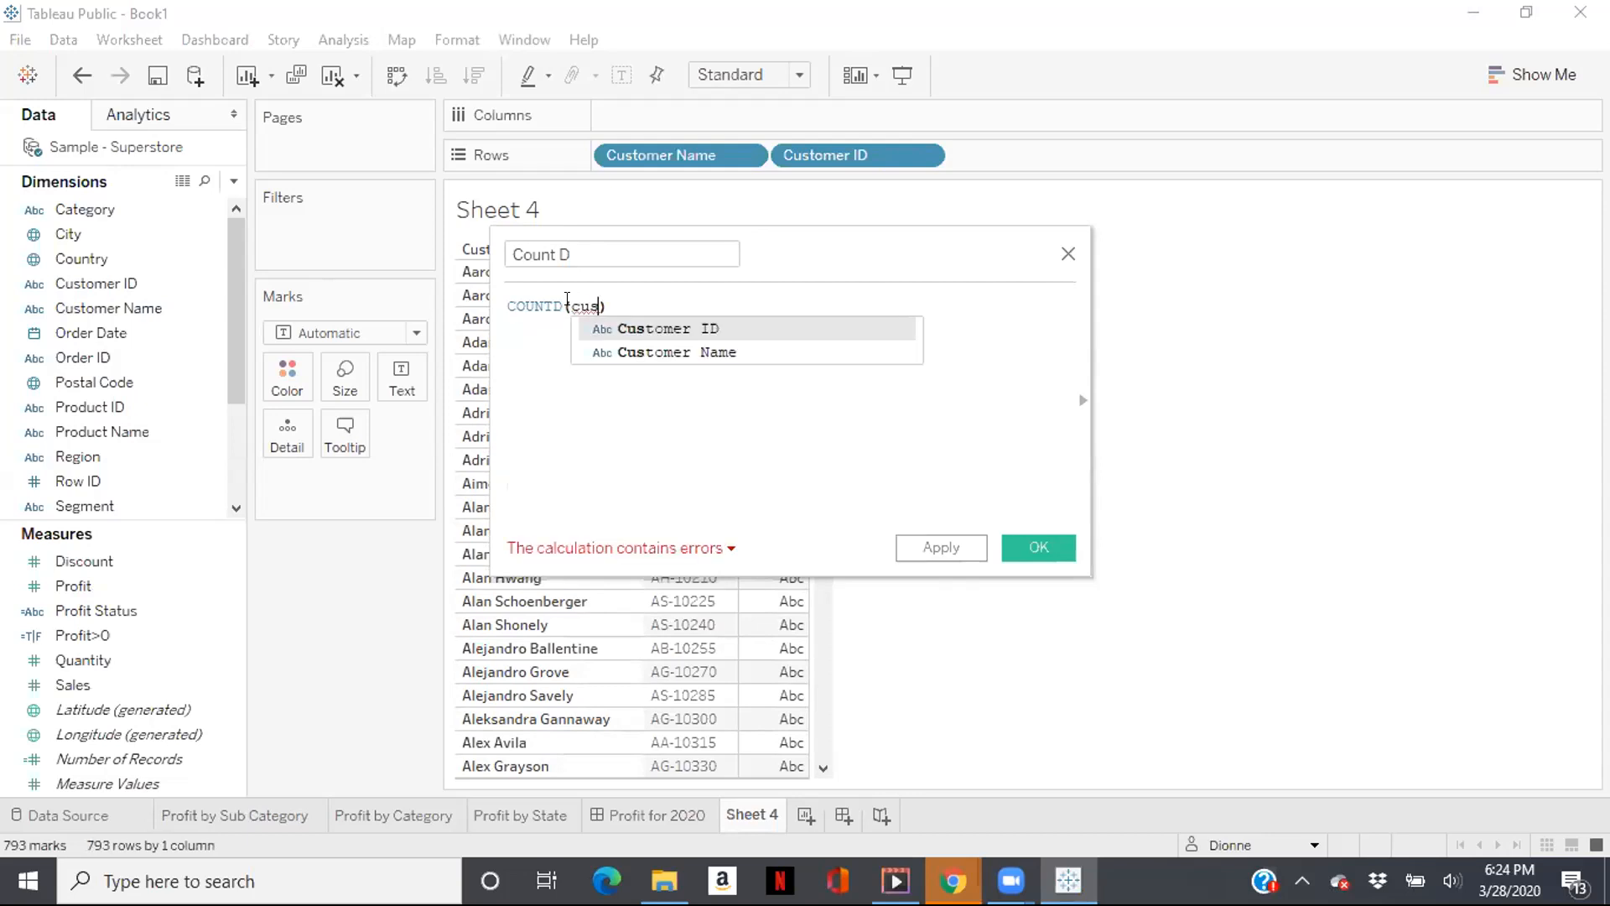
{"action": "left_click", "coordinate": [571, 301]}
{"action": "left_click", "coordinate": [595, 299]}
{"action": "type", "text": "to"}
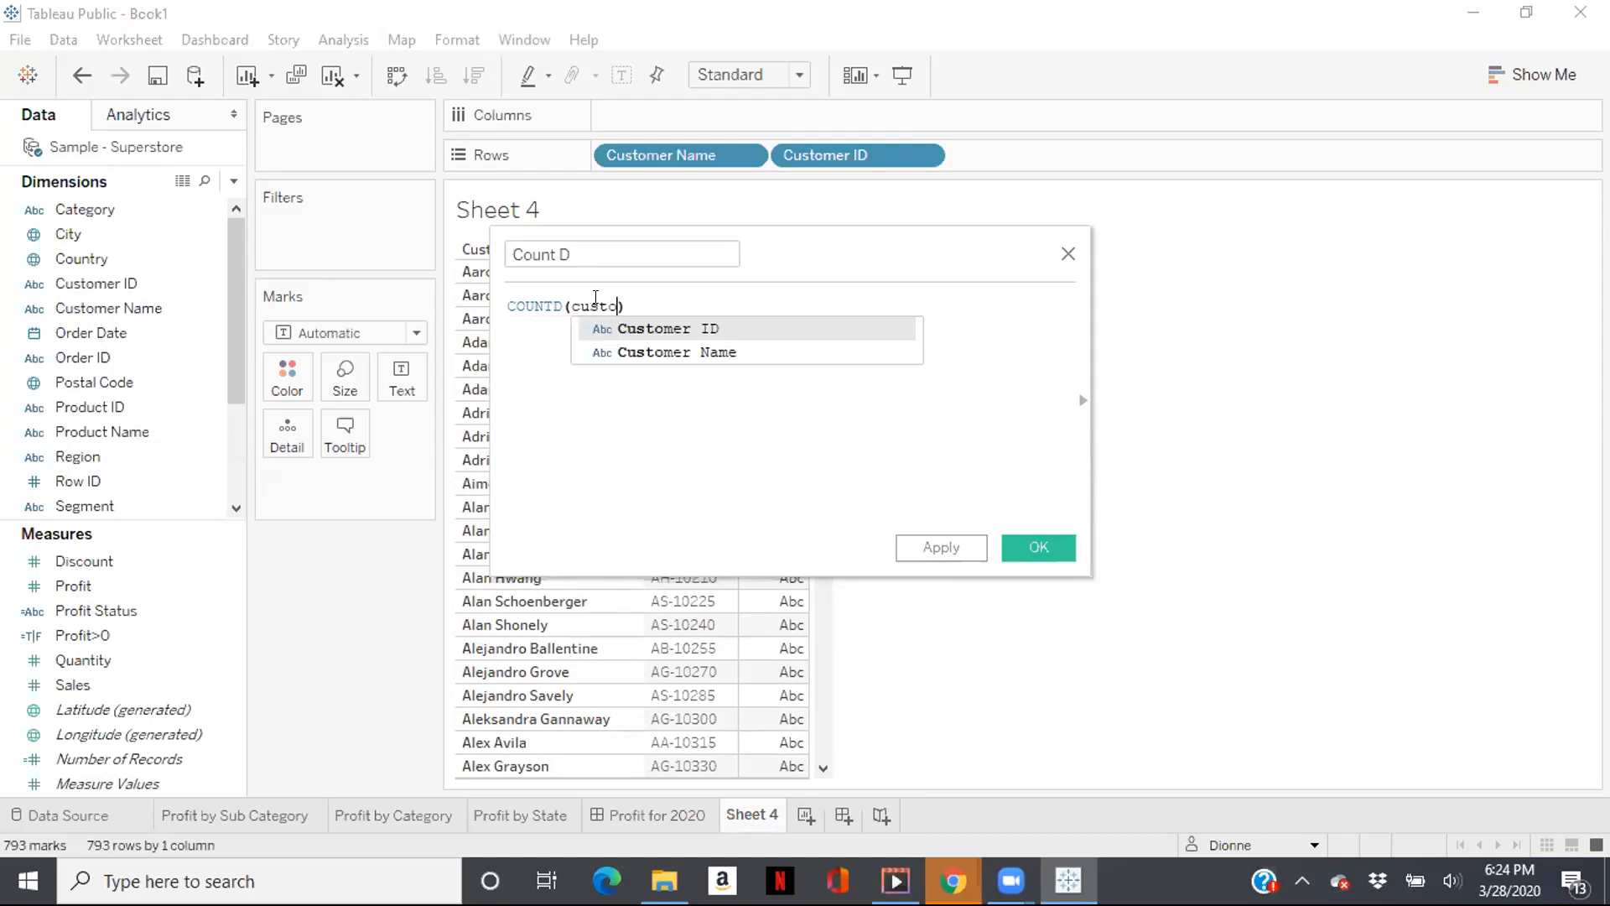
{"action": "left_click", "coordinate": [621, 352]}
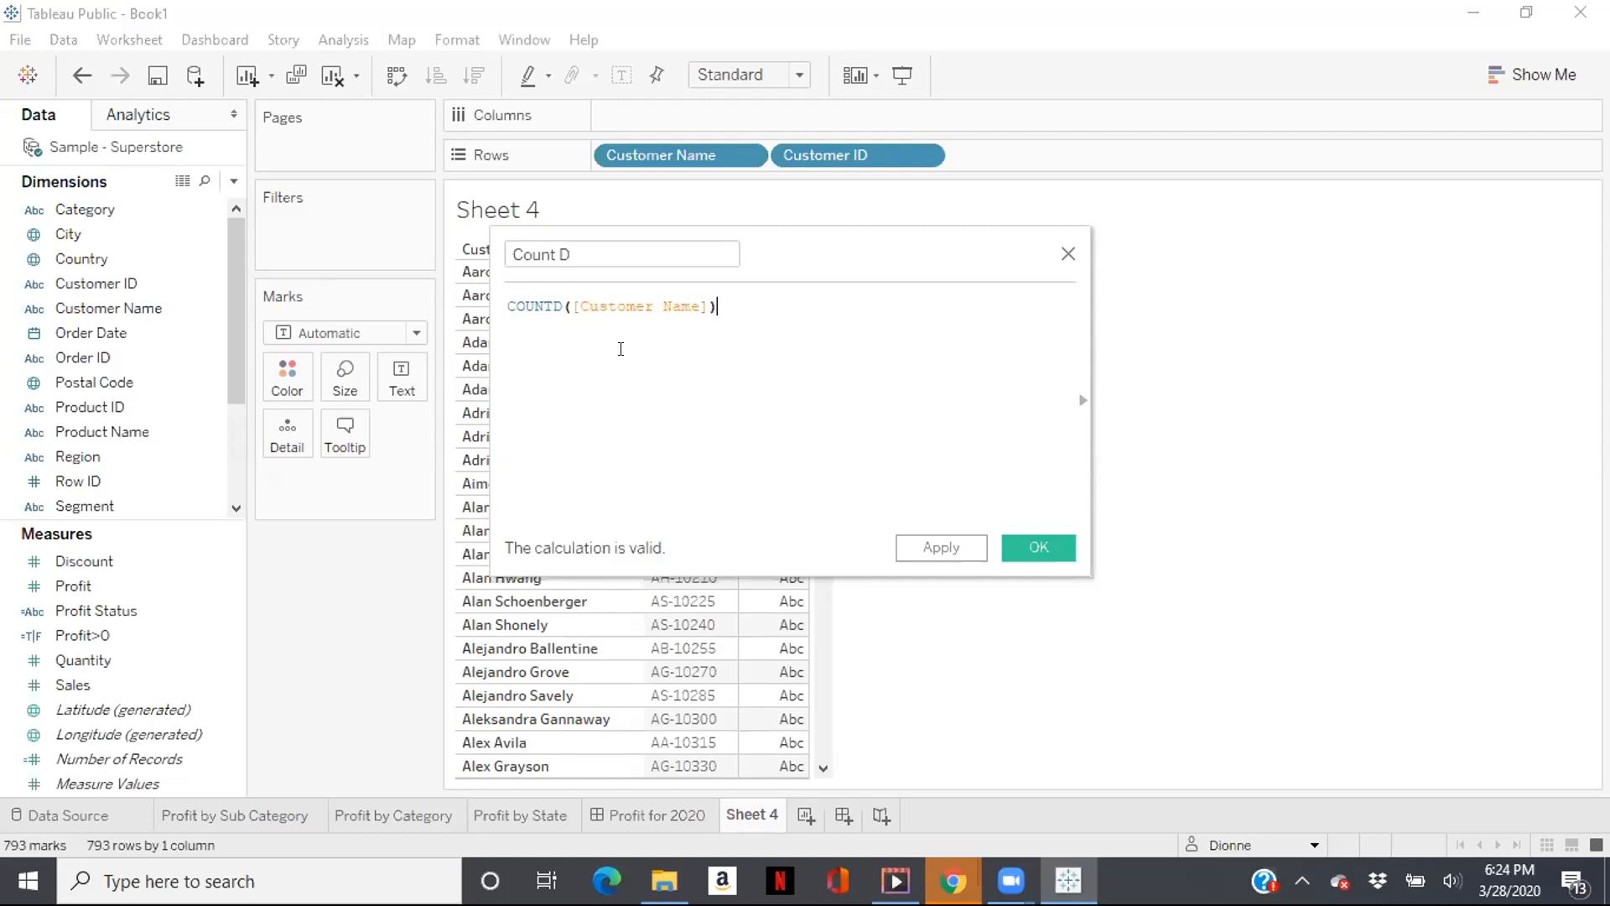
{"action": "left_click", "coordinate": [1021, 545]}
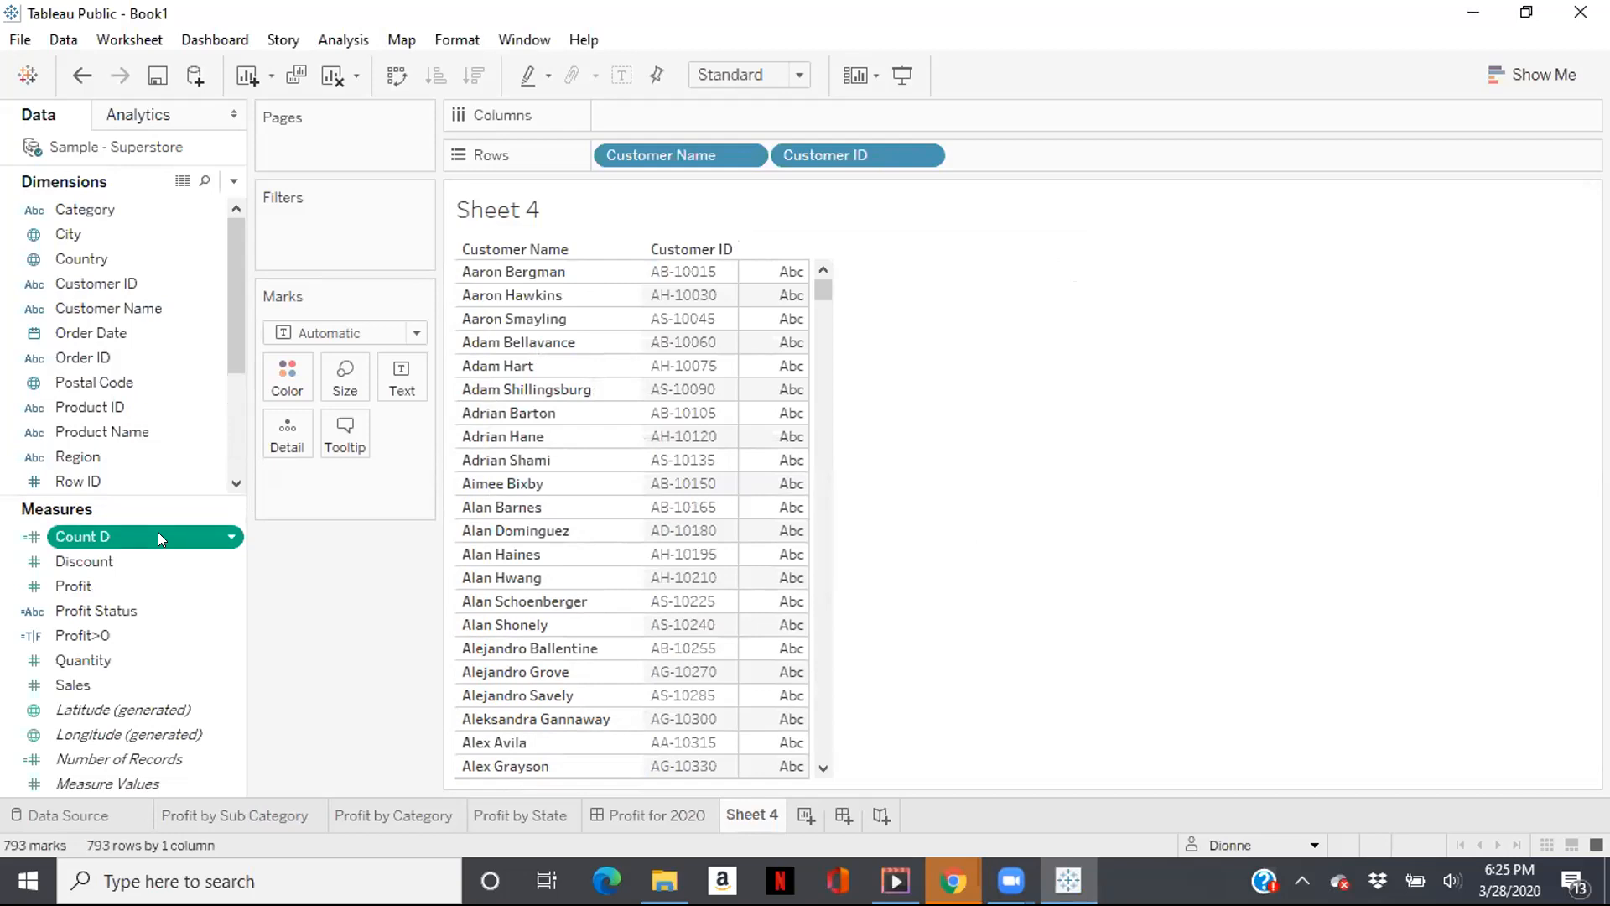
Add the Count D measure to the customer table and display it as text values.
{"action": "left_click_drag", "start_coordinate": [158, 532], "coordinate": [1073, 158]}
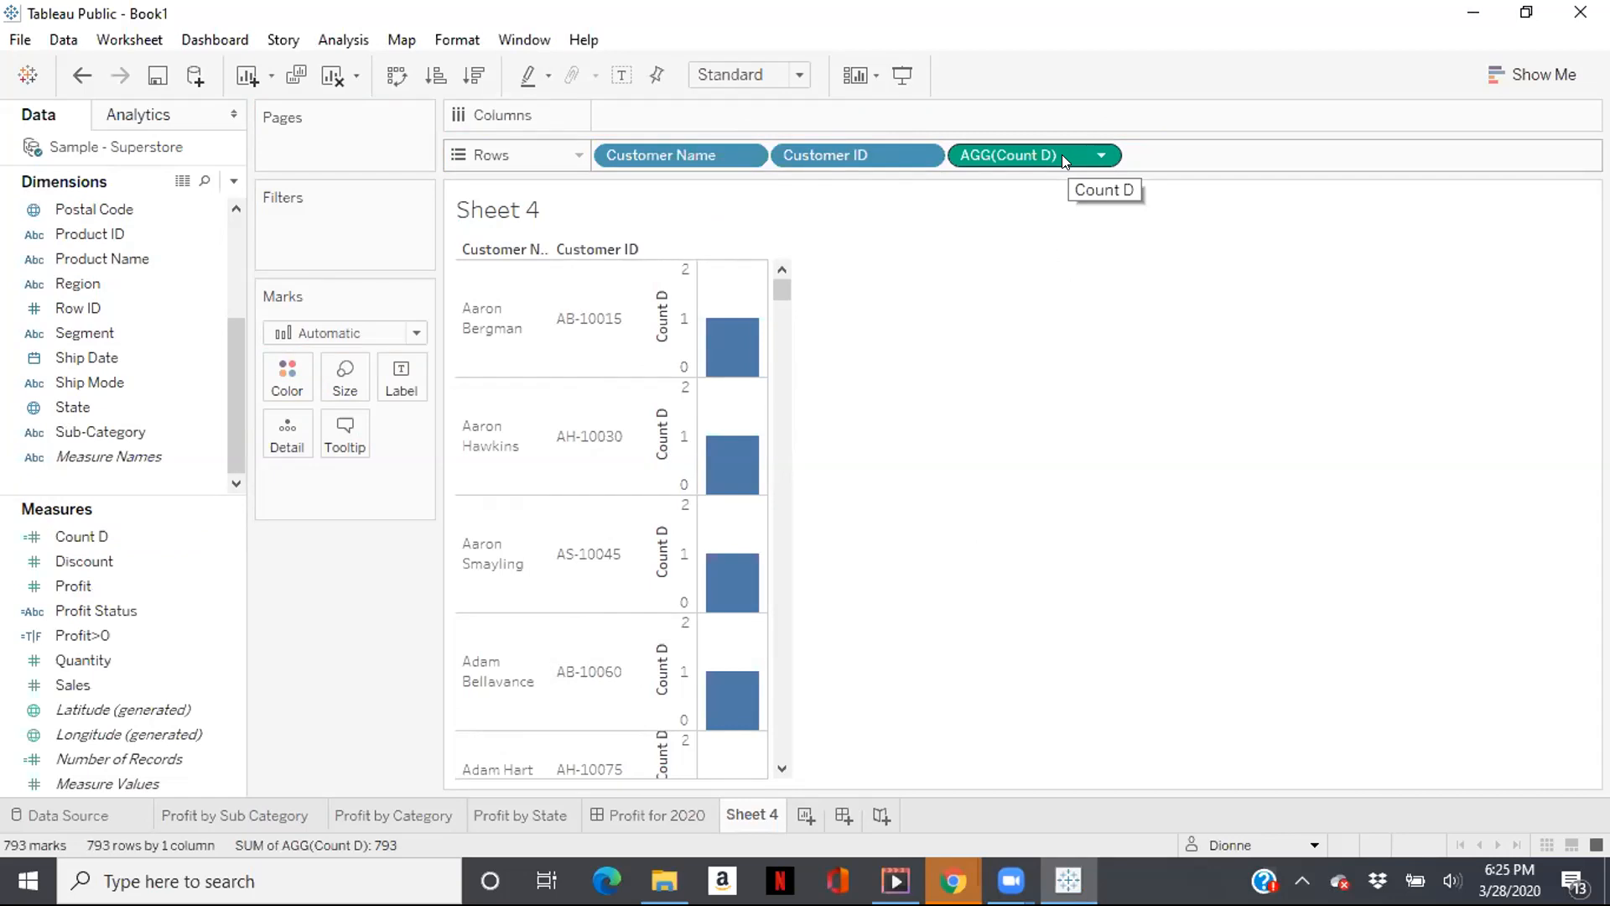
{"action": "left_click_drag", "start_coordinate": [1062, 155], "coordinate": [375, 378]}
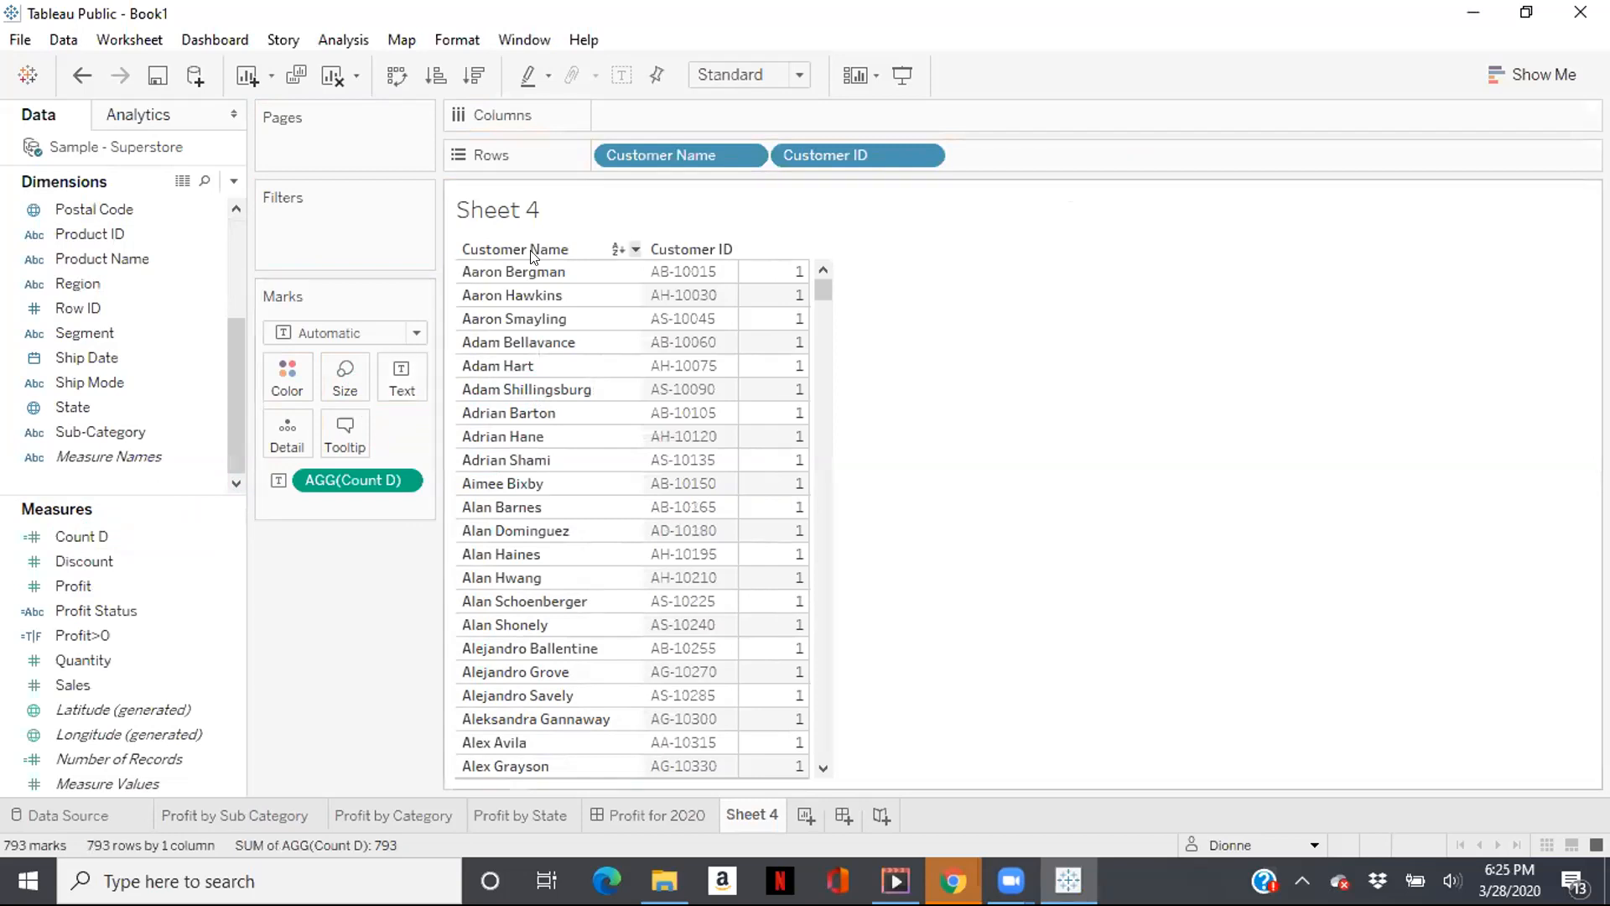
Remove Customer Name and Customer ID from the rows, leaving only the Count D text value in the view.
{"action": "left_click", "coordinate": [743, 156]}
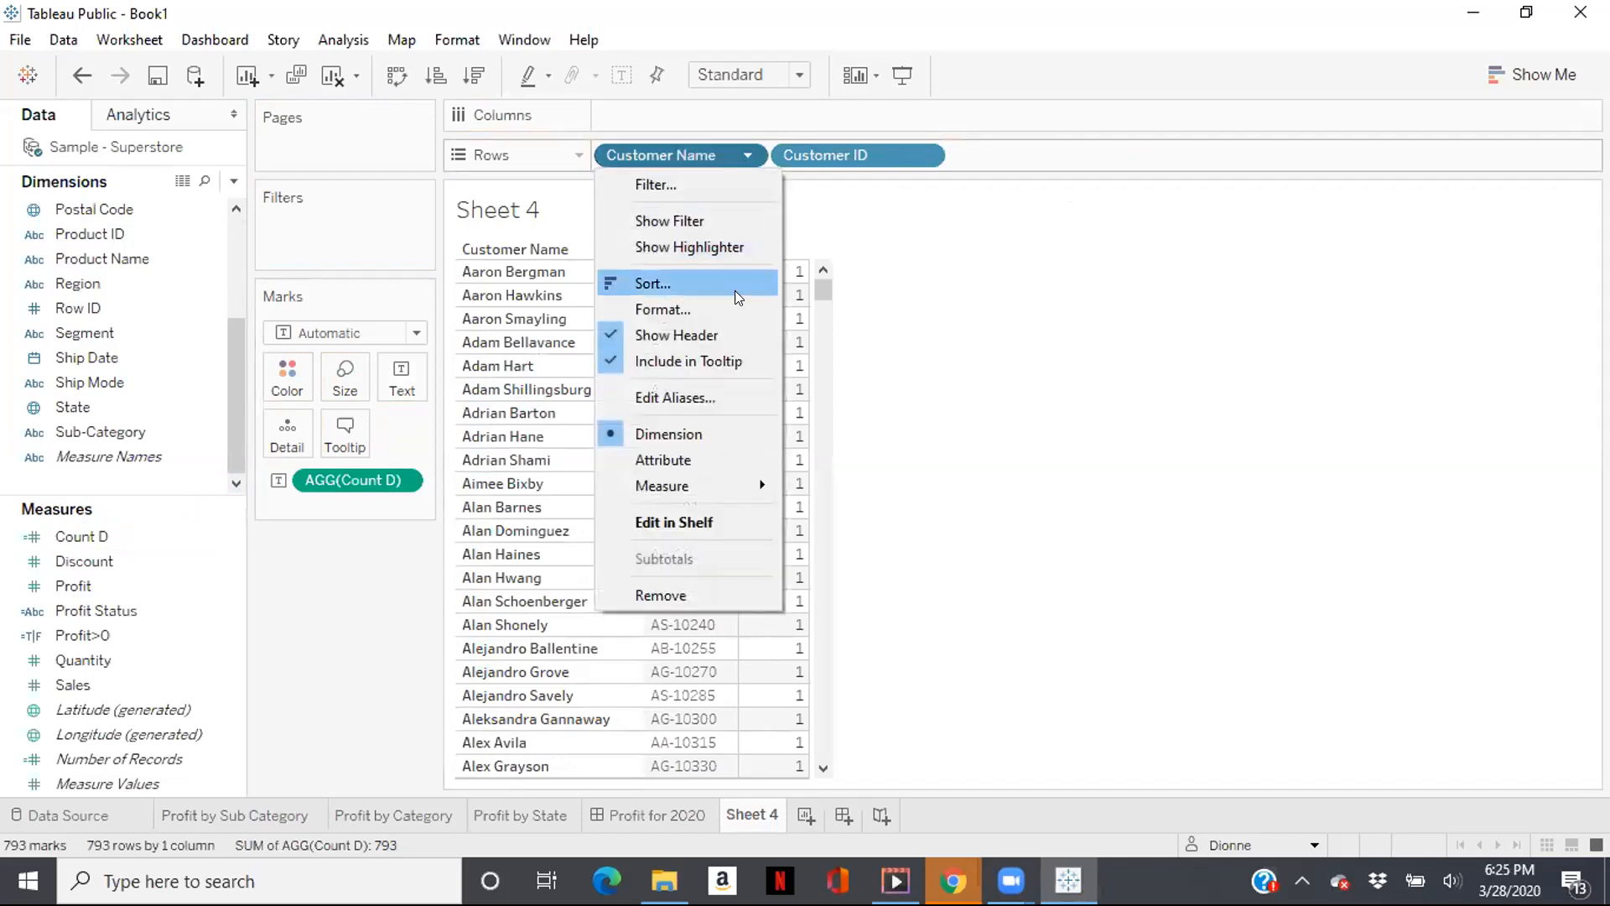
{"action": "left_click", "coordinate": [681, 596]}
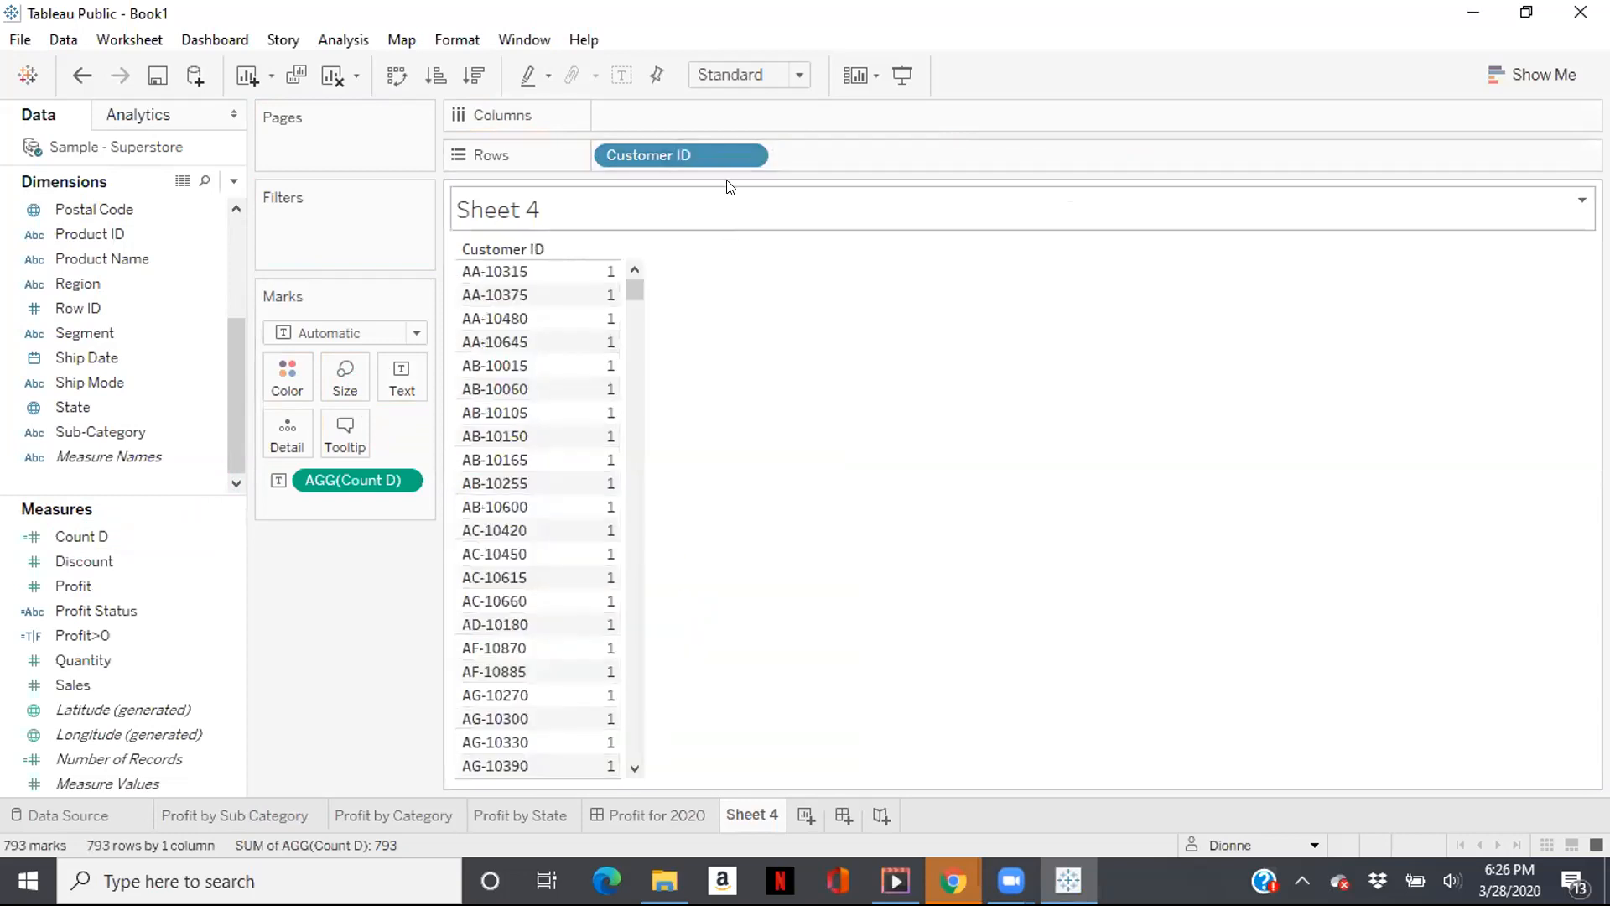
{"action": "left_click", "coordinate": [746, 154]}
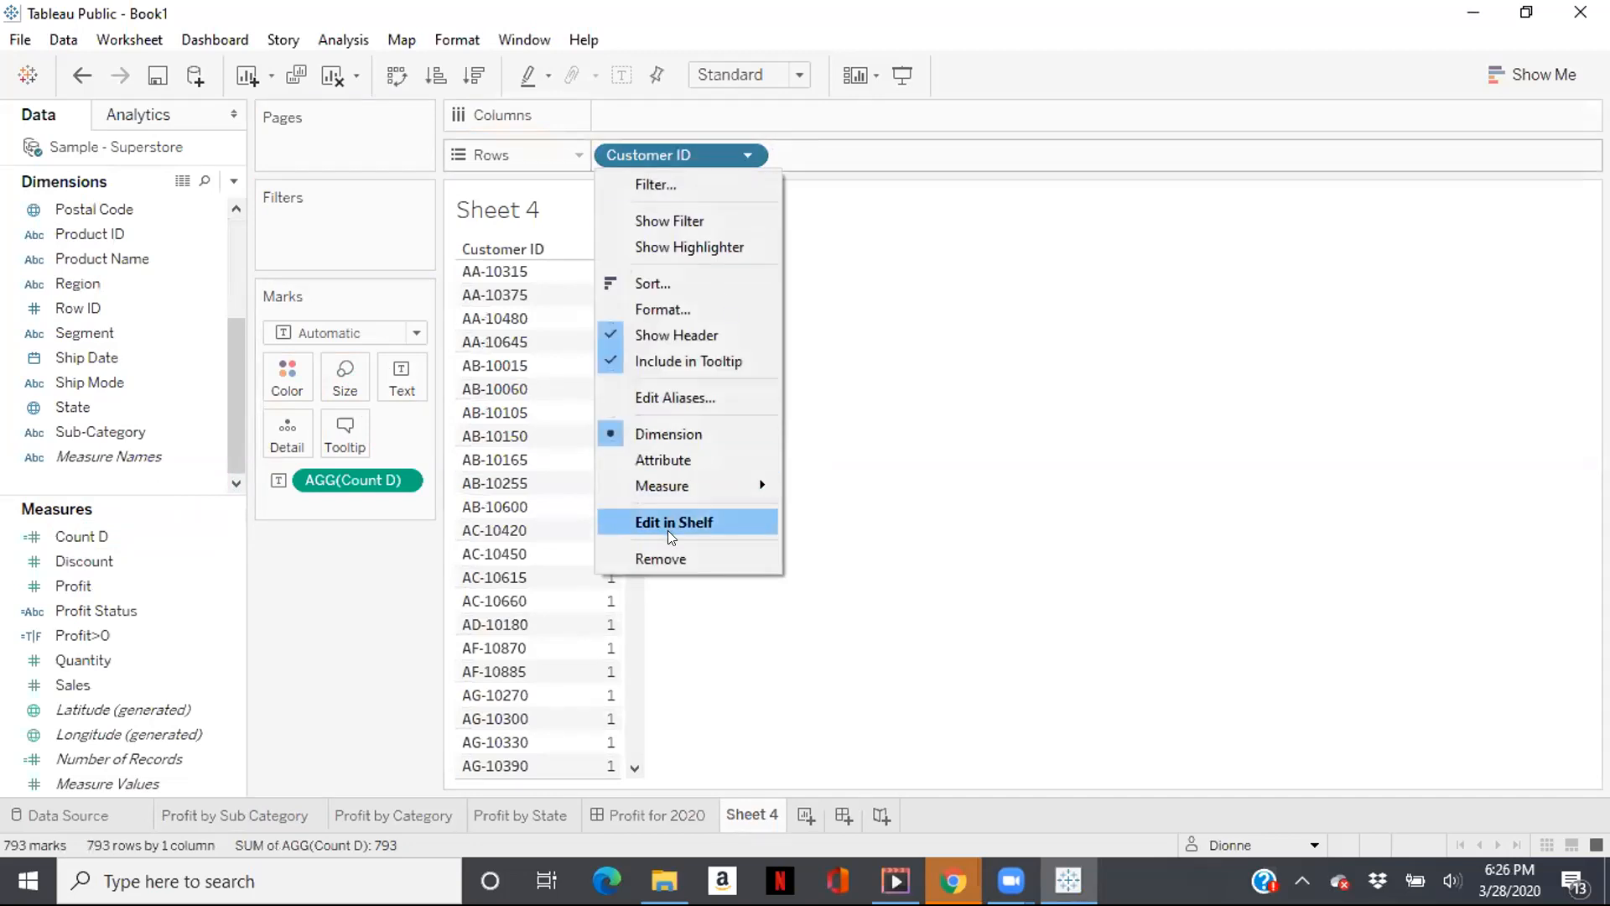
{"action": "left_click", "coordinate": [668, 557]}
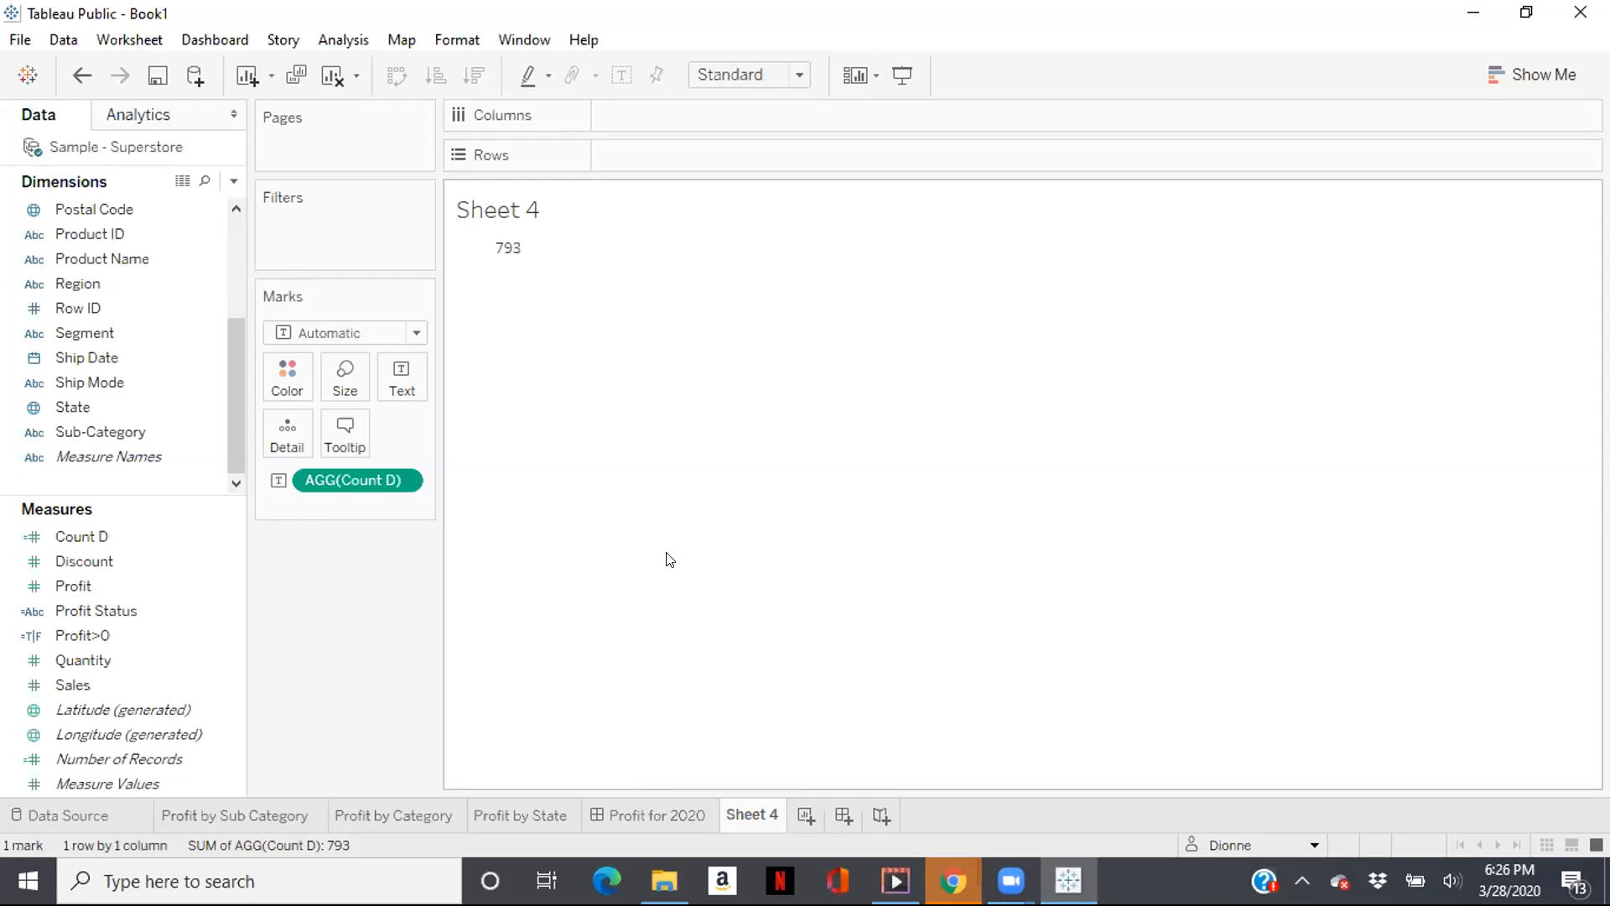
Break Count D down by all members of Product Name, and take that field off the rows.
{"action": "left_click", "coordinate": [141, 260]}
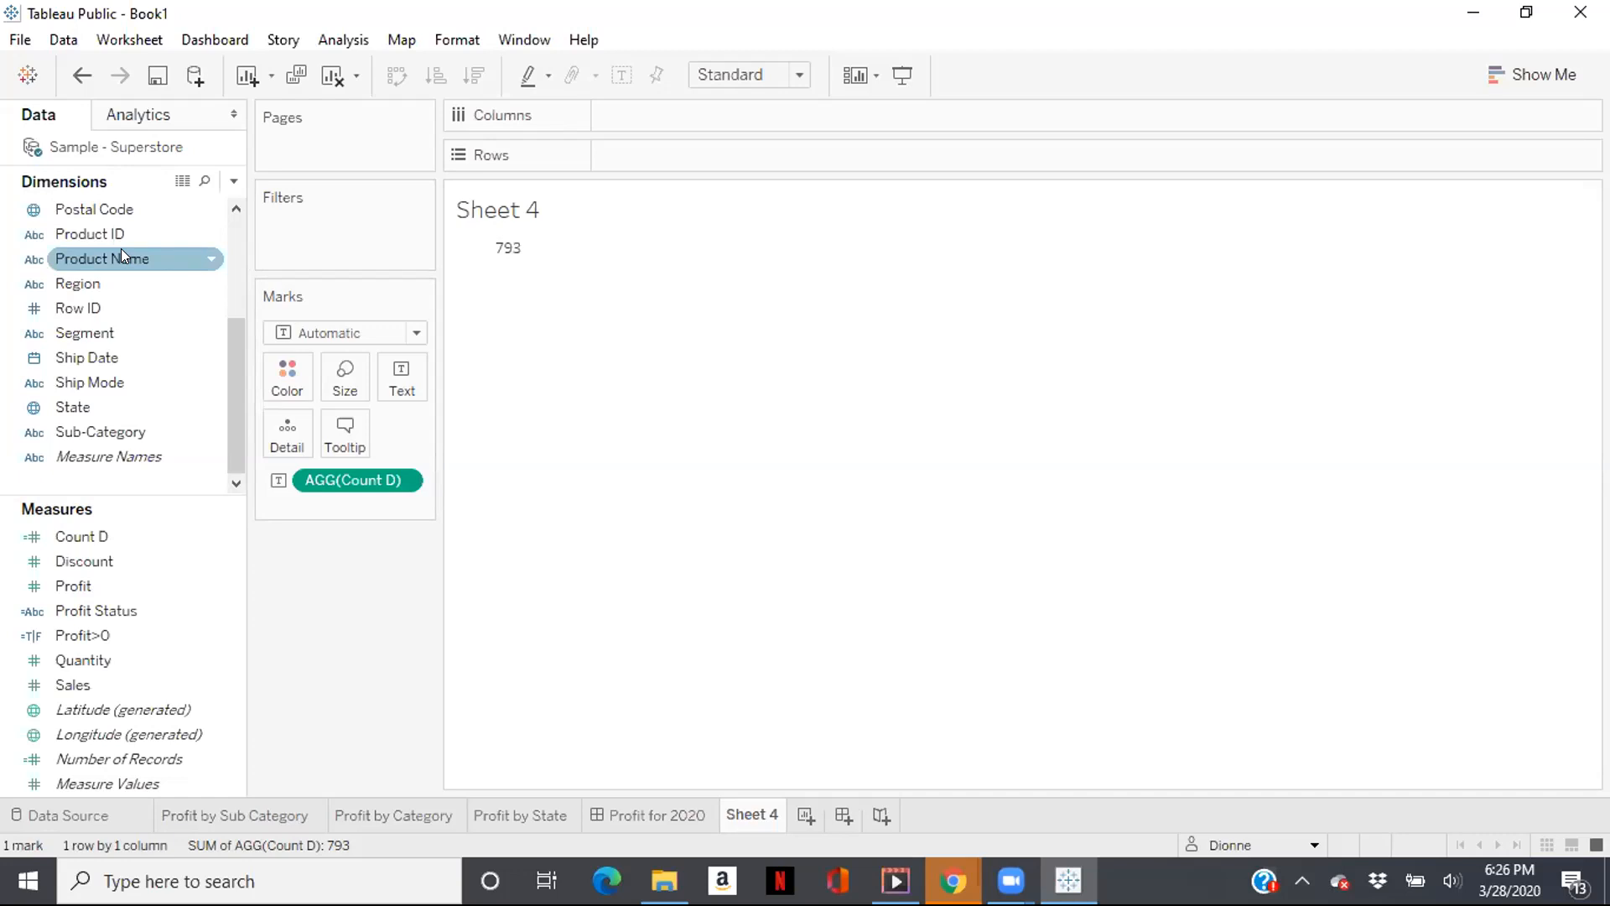
{"action": "left_click_drag", "start_coordinate": [121, 248], "coordinate": [670, 161]}
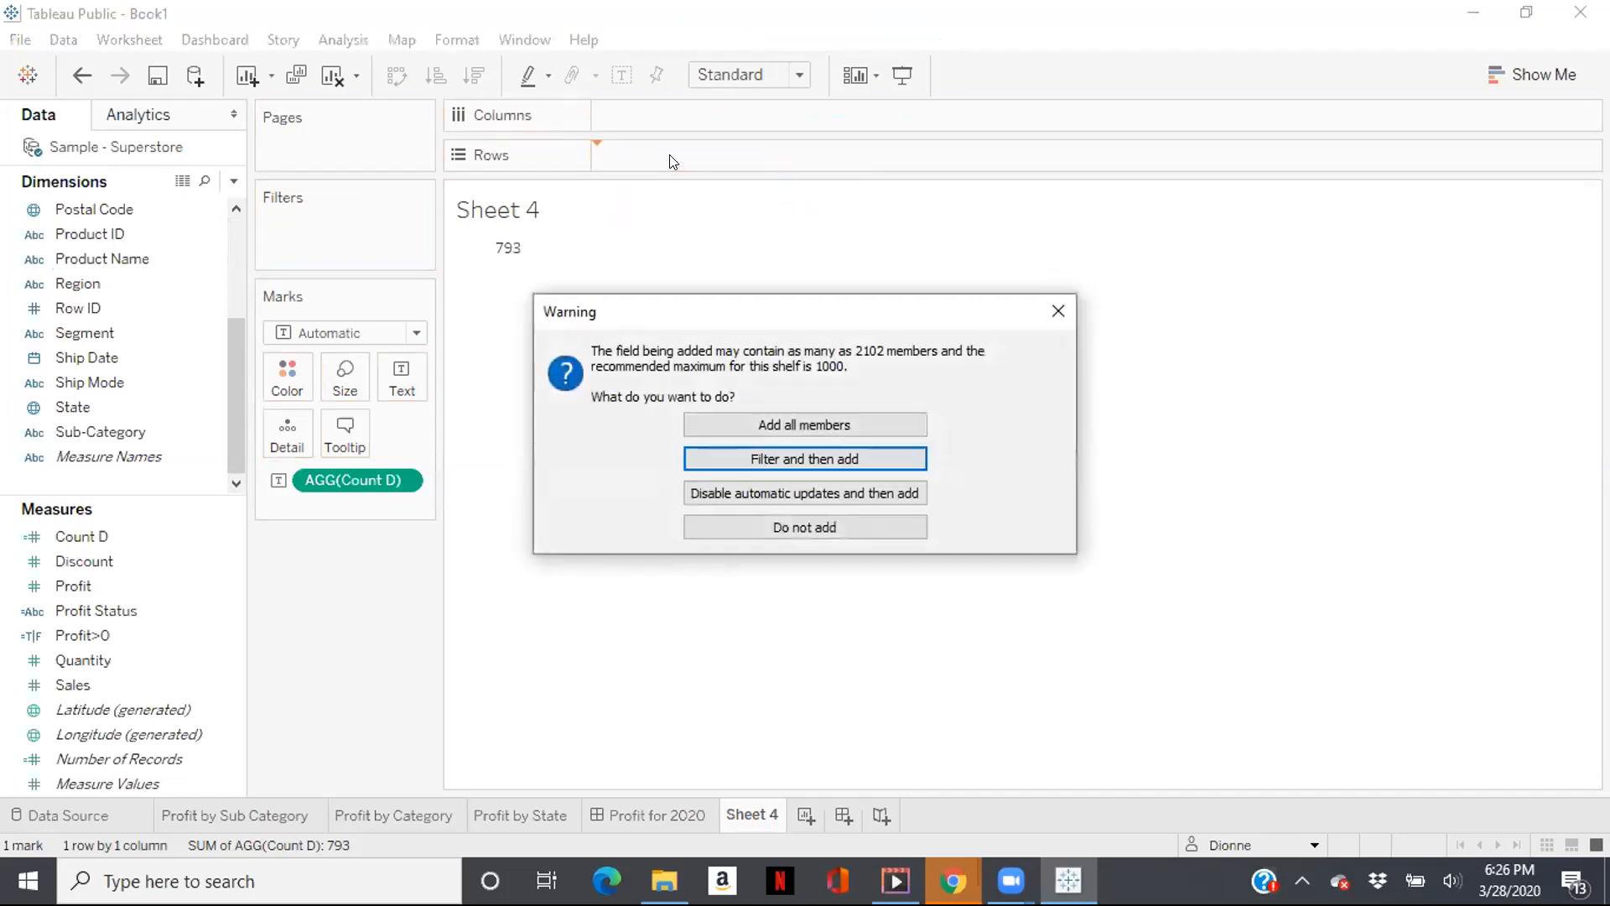
{"action": "left_click", "coordinate": [782, 425]}
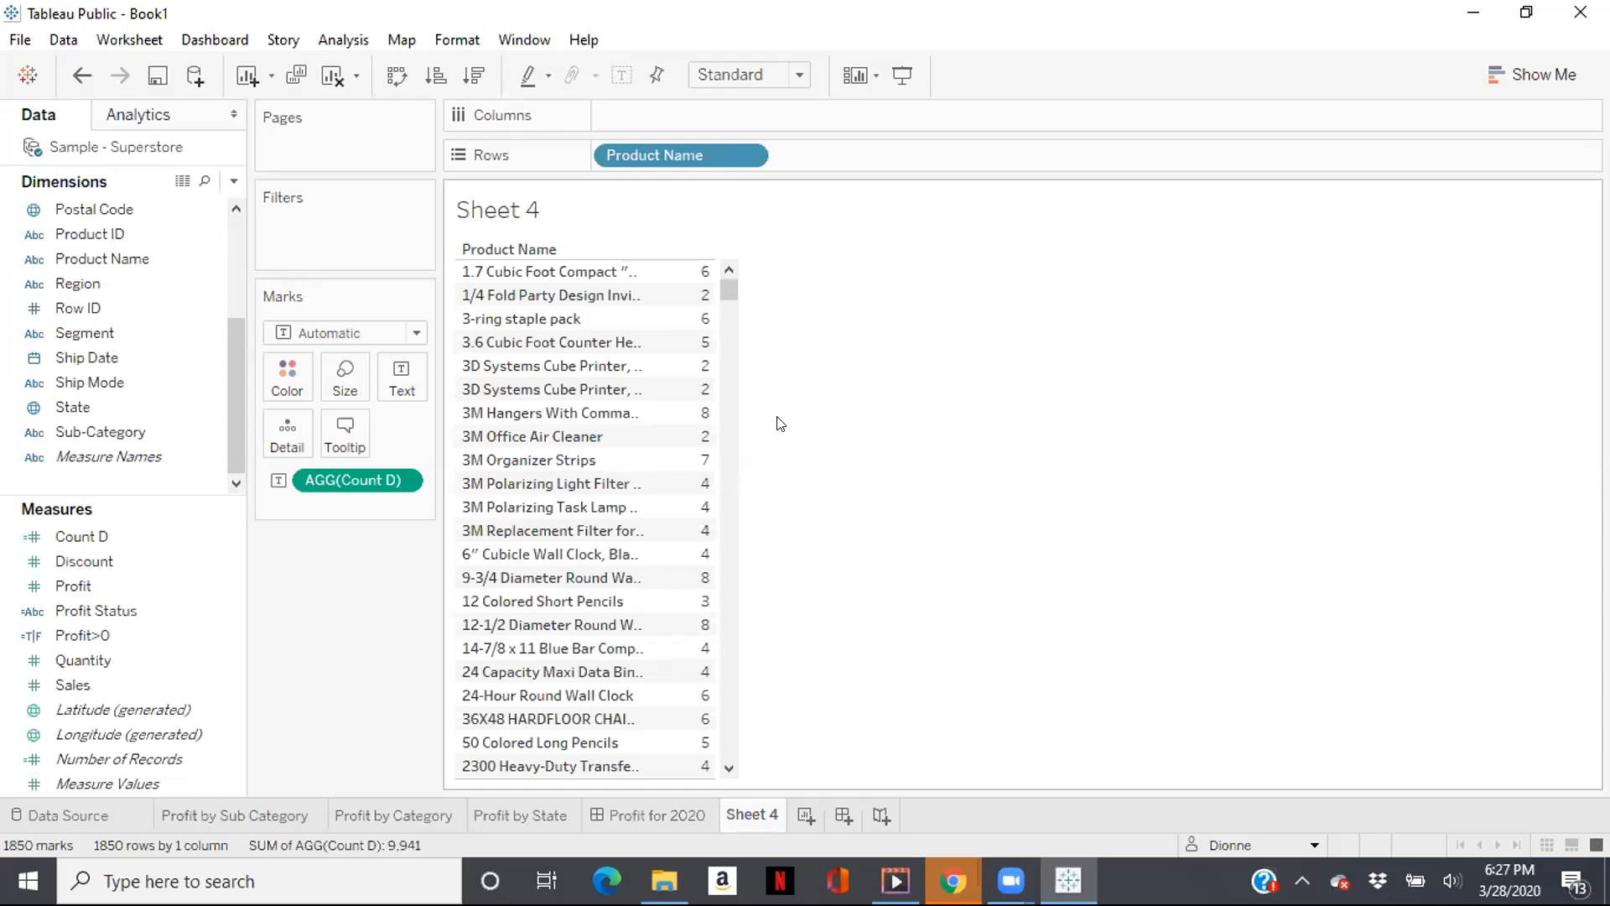
{"action": "left_click", "coordinate": [755, 154]}
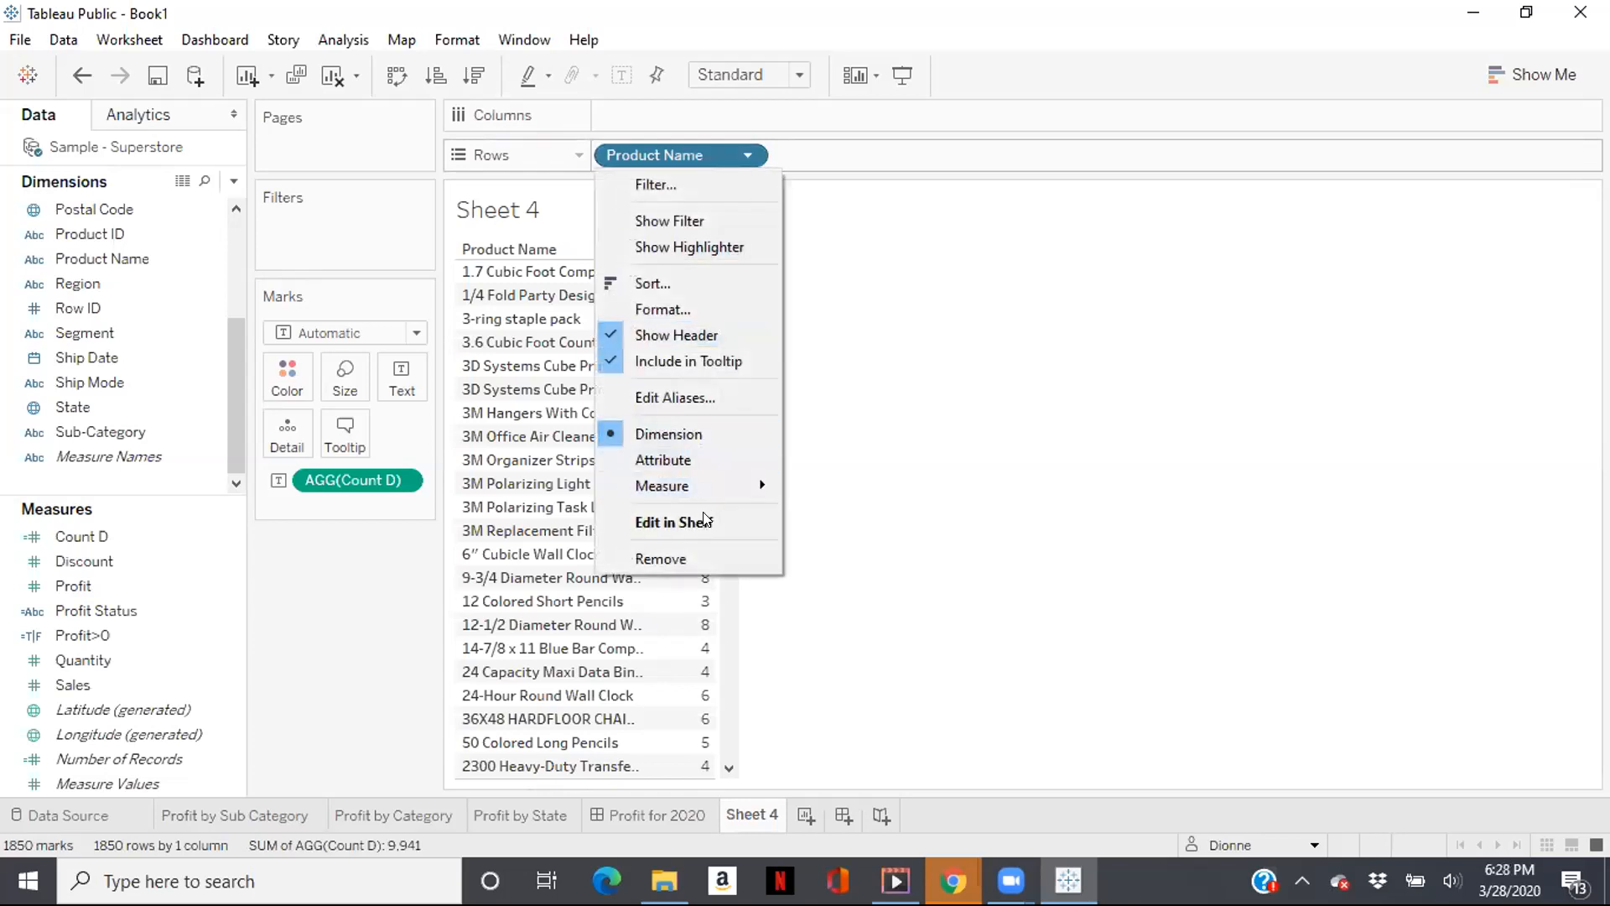
{"action": "left_click", "coordinate": [689, 558]}
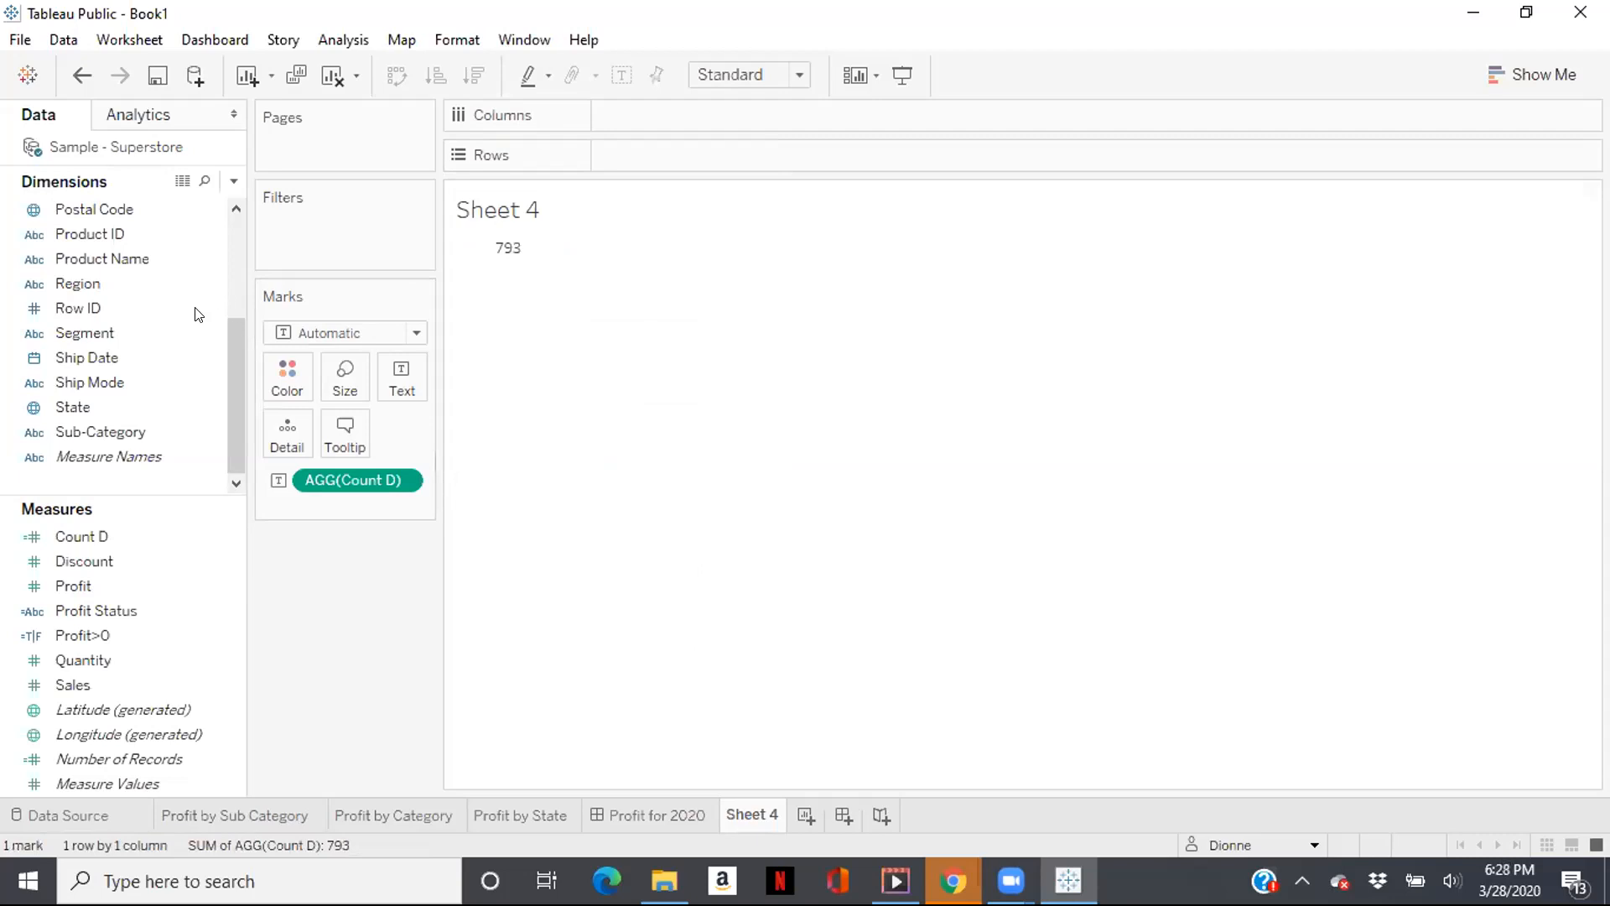
Break Count D down by Segment in the rows and show the result as a horizontal bar chart.
{"action": "left_click", "coordinate": [97, 335]}
{"action": "left_click_drag", "start_coordinate": [94, 333], "coordinate": [628, 151]}
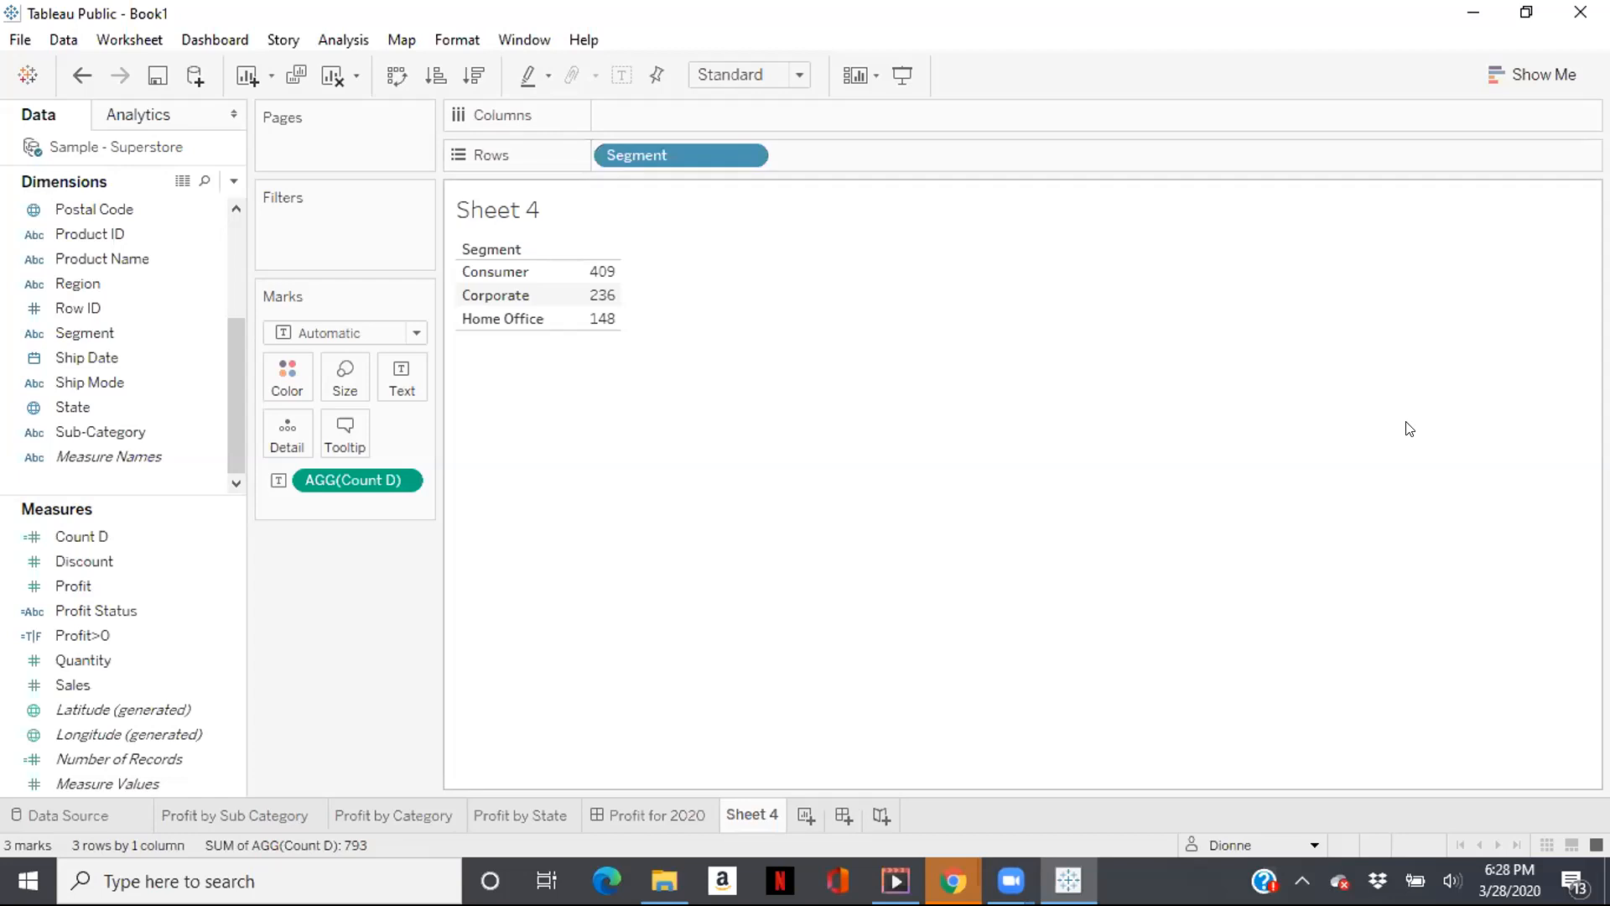
{"action": "left_click", "coordinate": [1497, 75]}
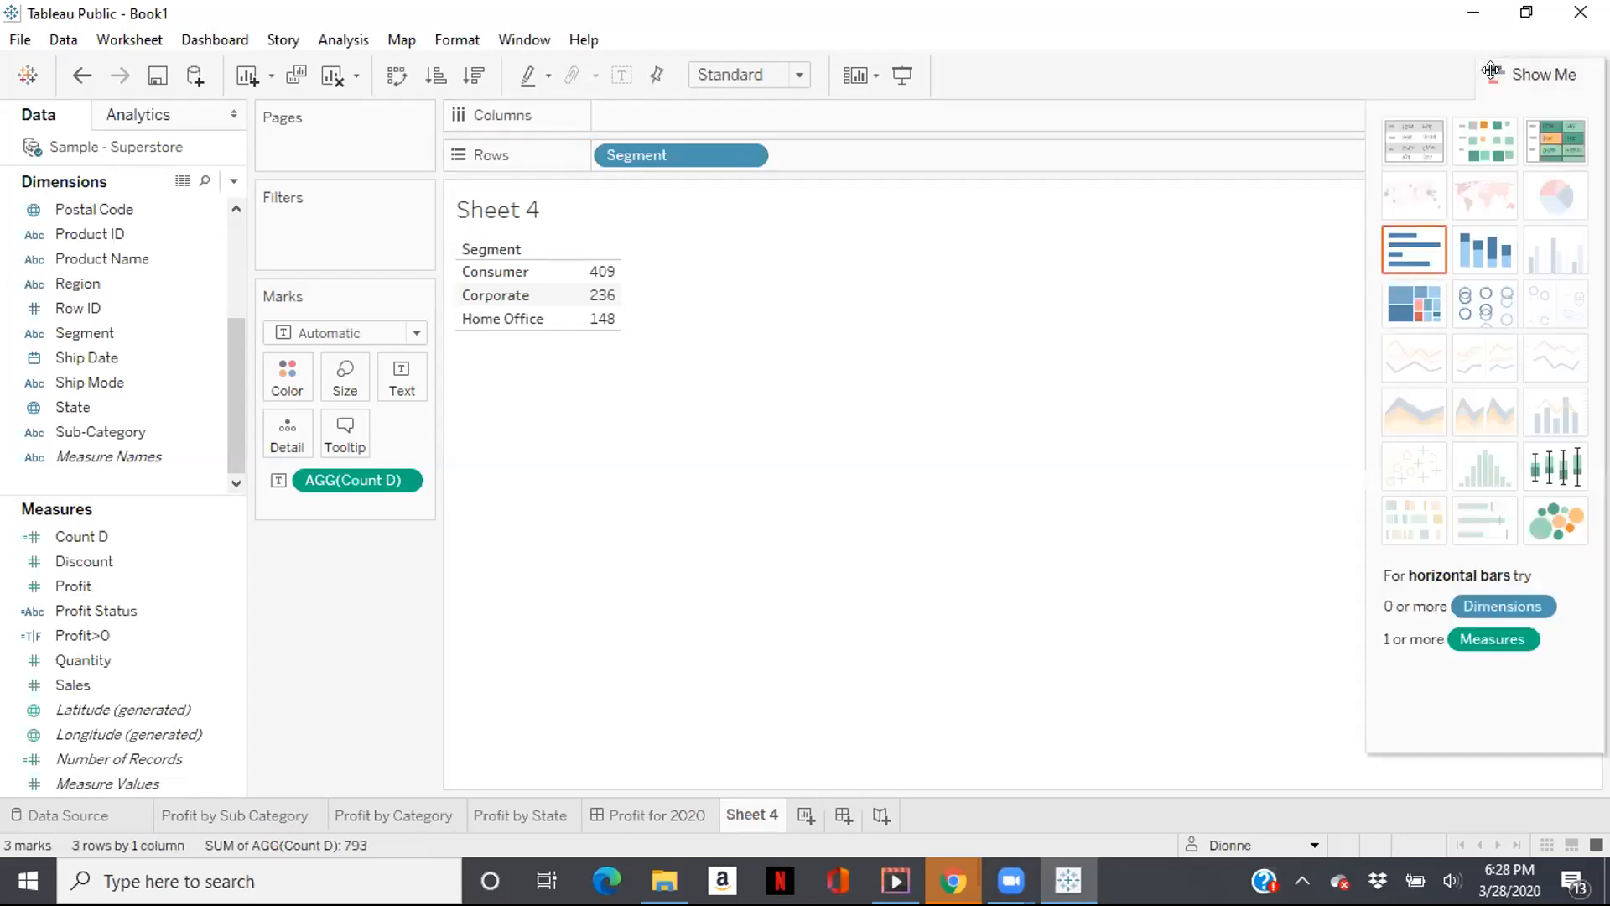
{"action": "left_click", "coordinate": [1428, 254]}
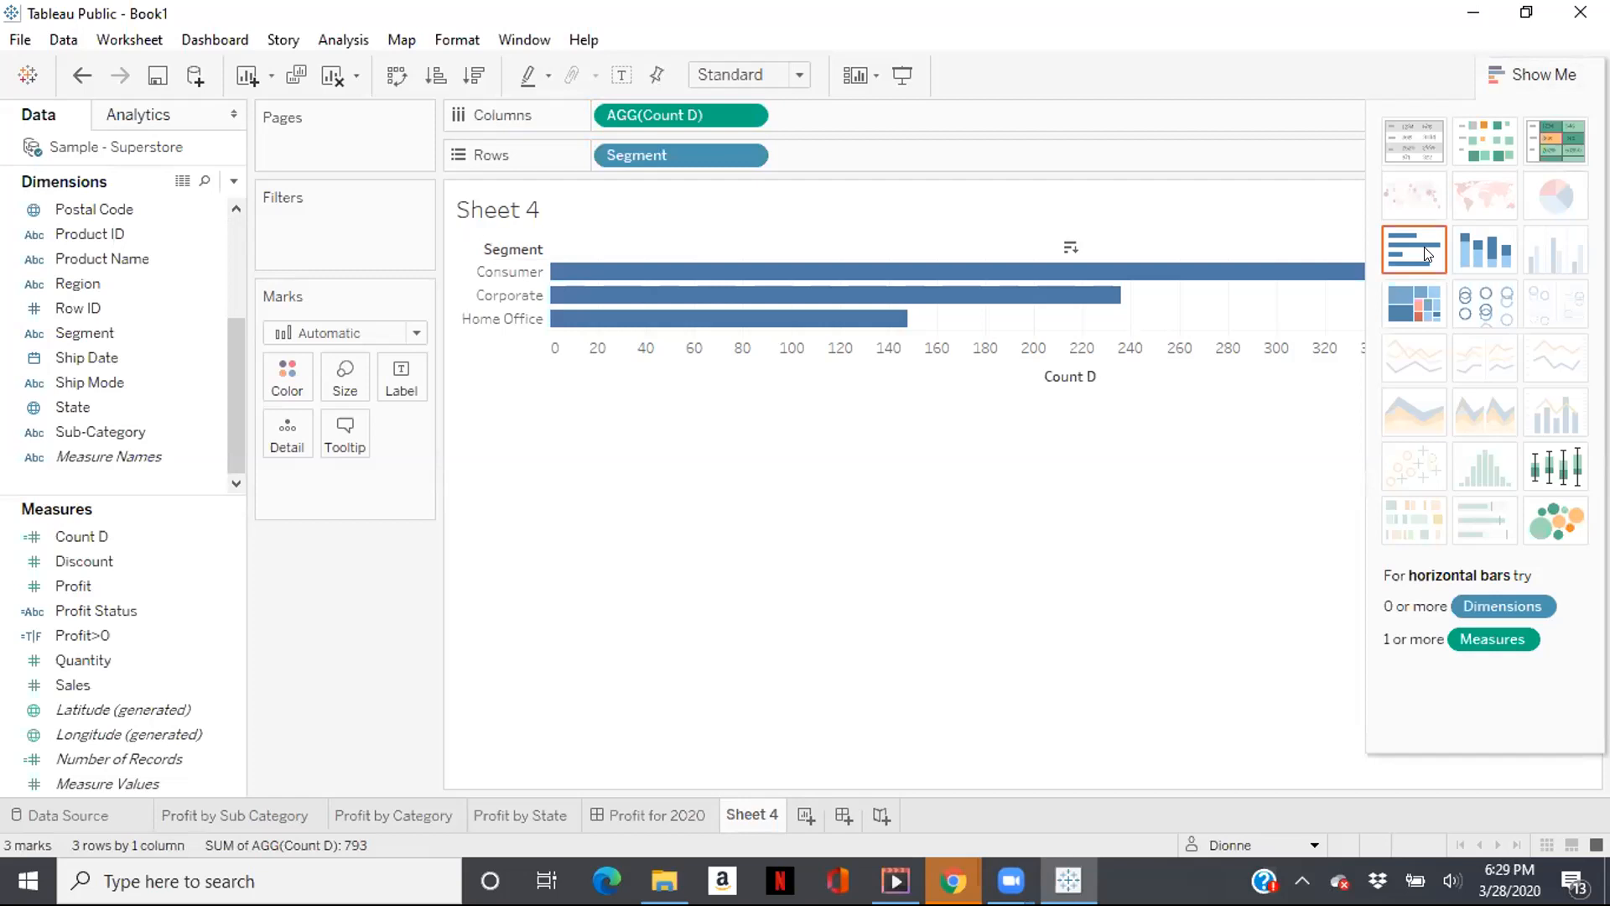
{"action": "left_click", "coordinate": [749, 155]}
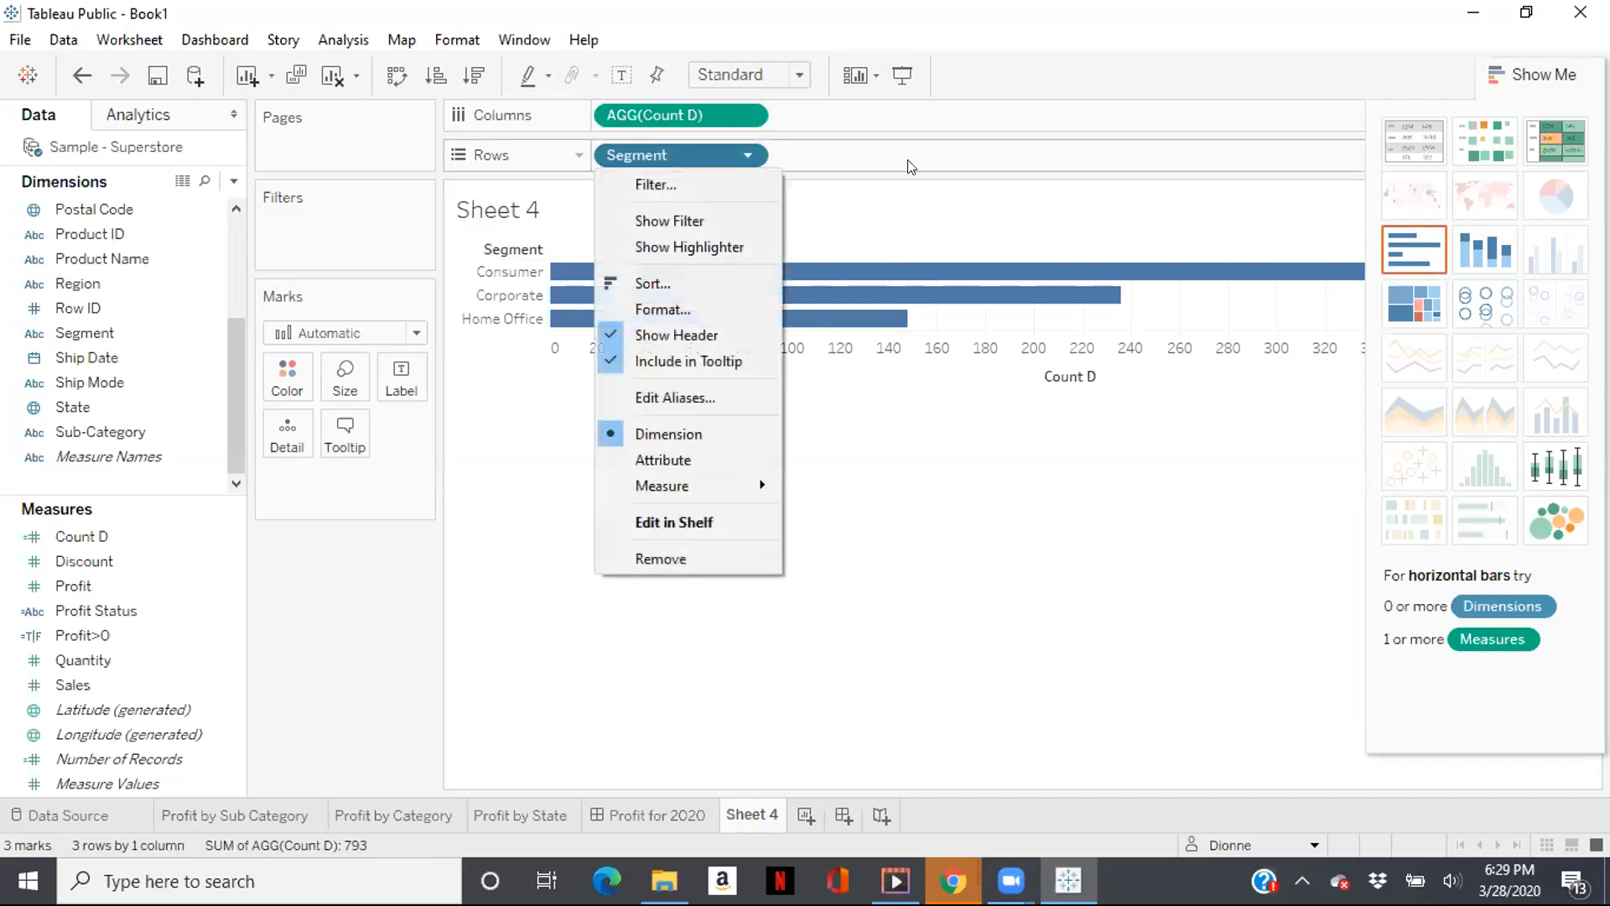
{"action": "left_click", "coordinate": [1551, 69]}
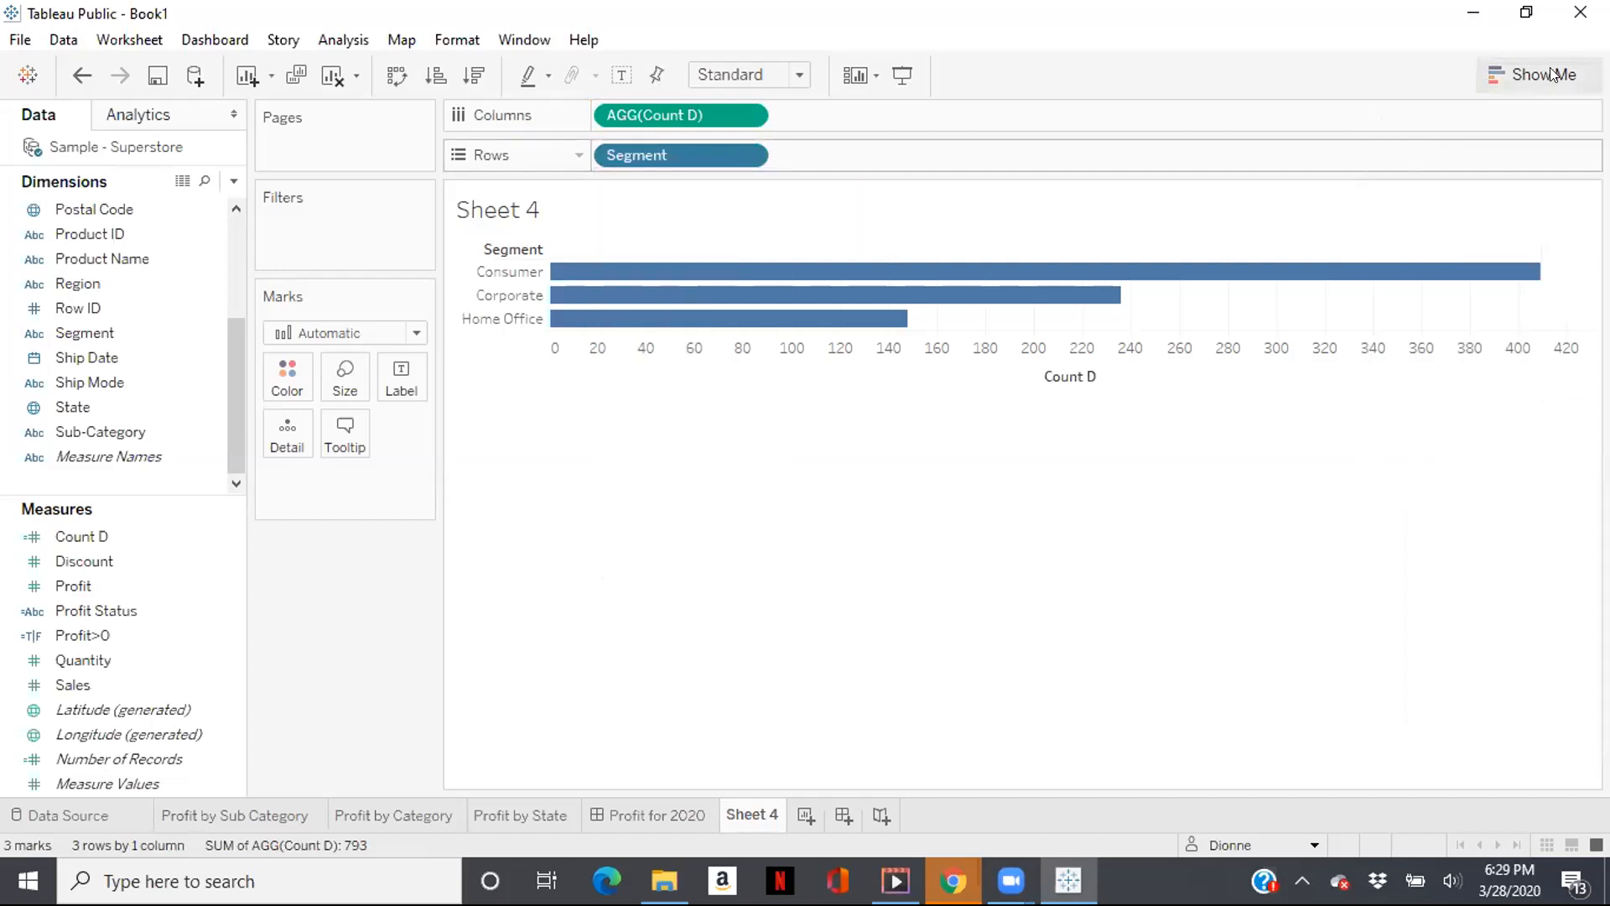
Replace Segment with Region in the rows and turn on mark labels for the bars.
{"action": "left_click", "coordinate": [750, 155]}
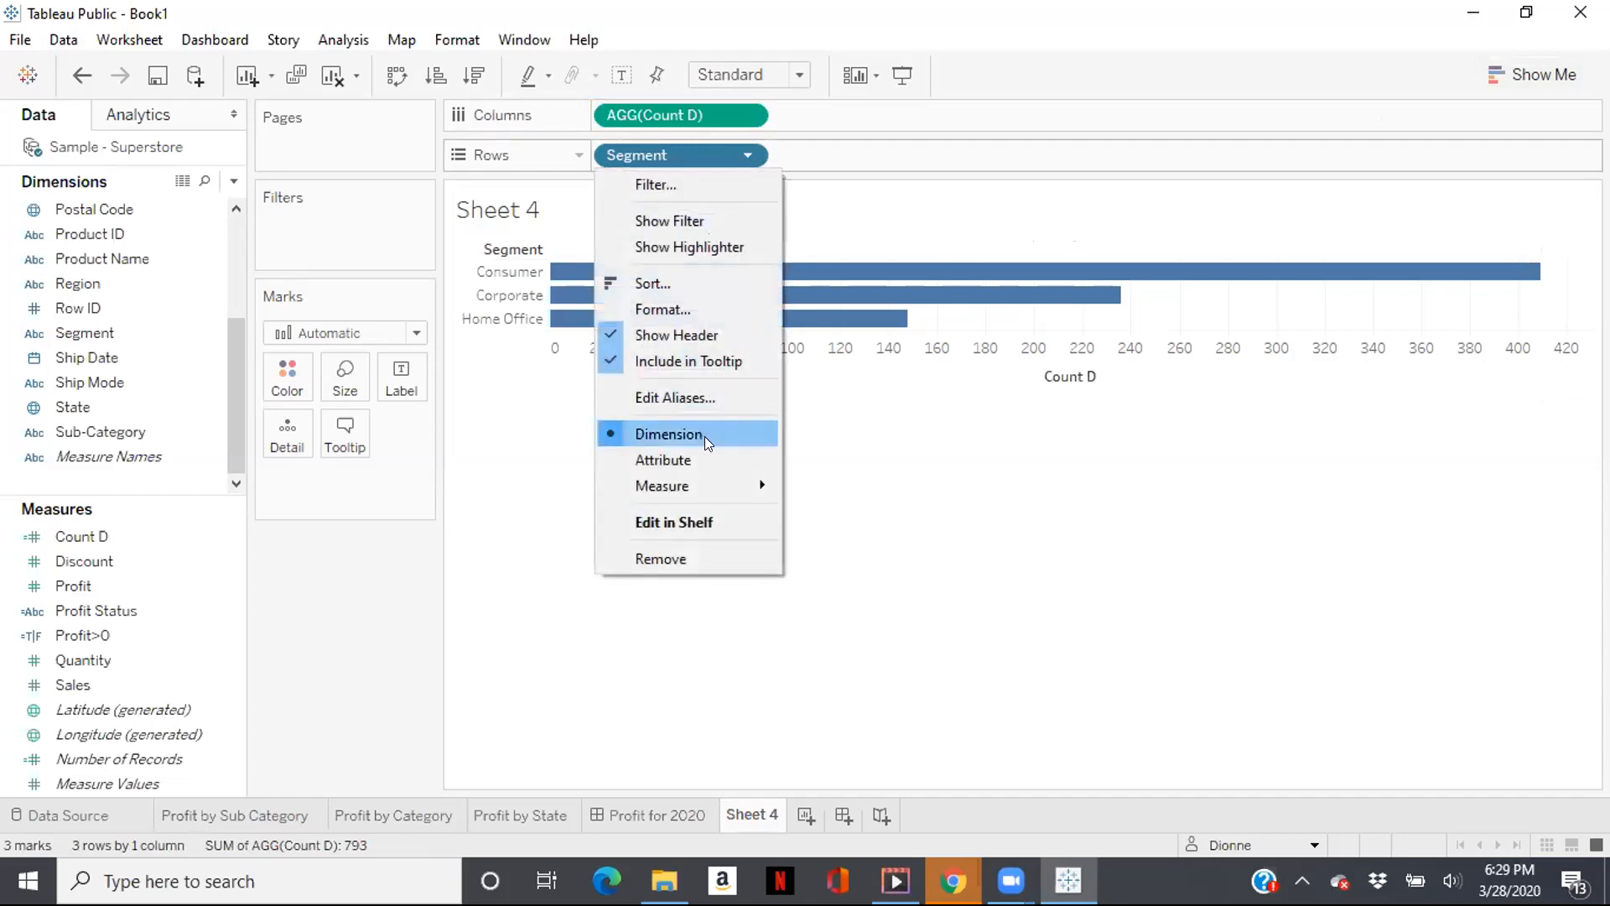
{"action": "left_click", "coordinate": [686, 547]}
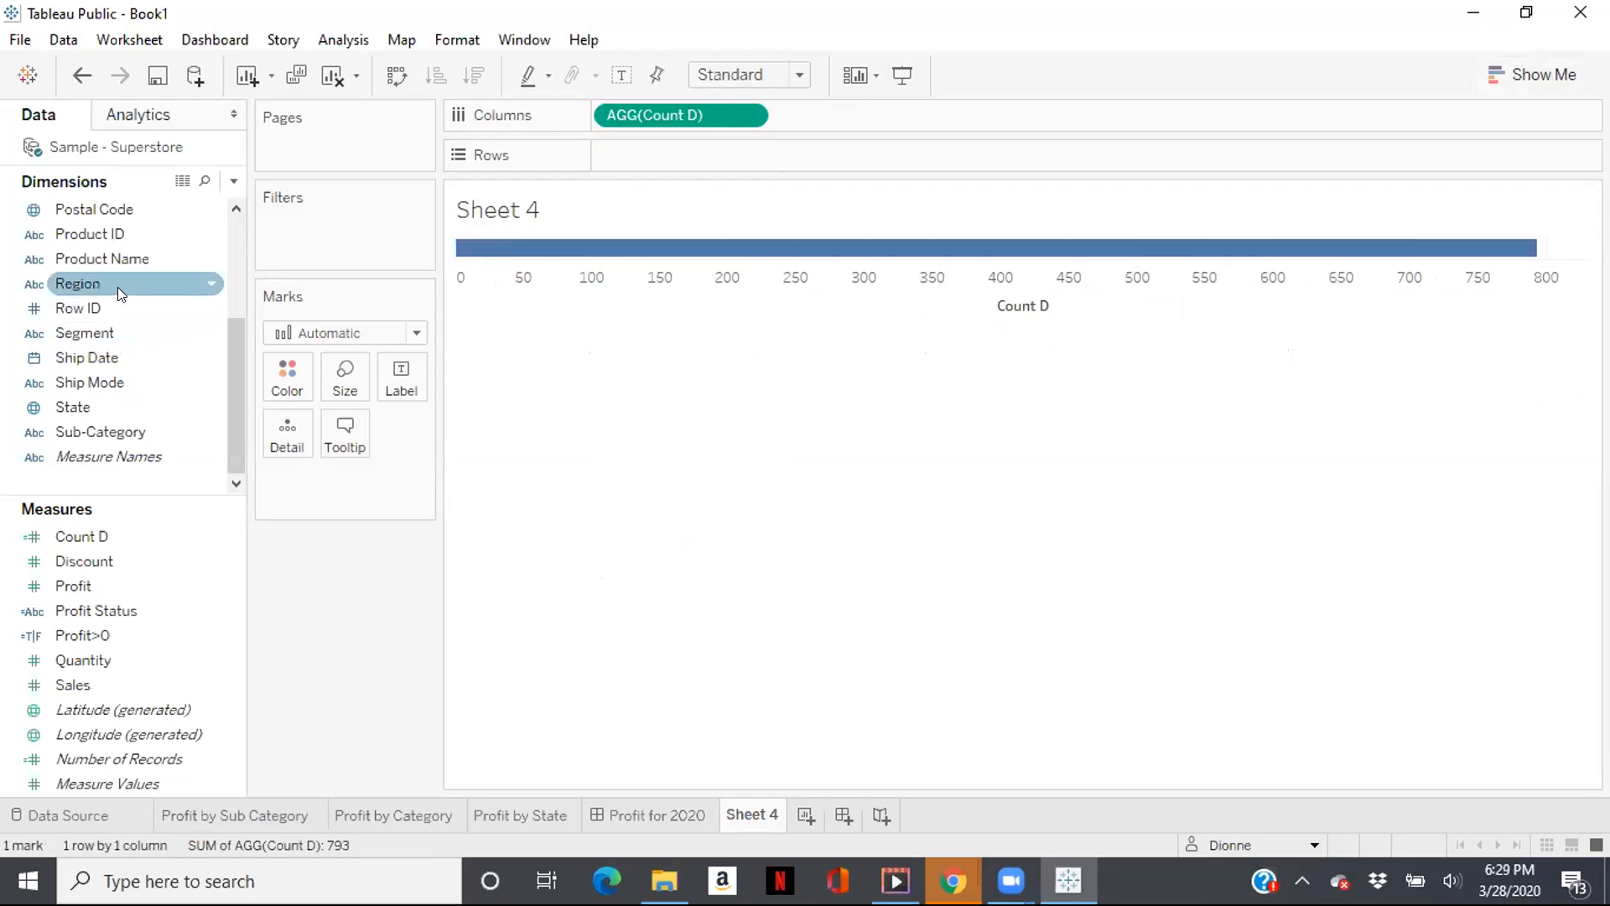
{"action": "left_click_drag", "start_coordinate": [118, 287], "coordinate": [661, 158]}
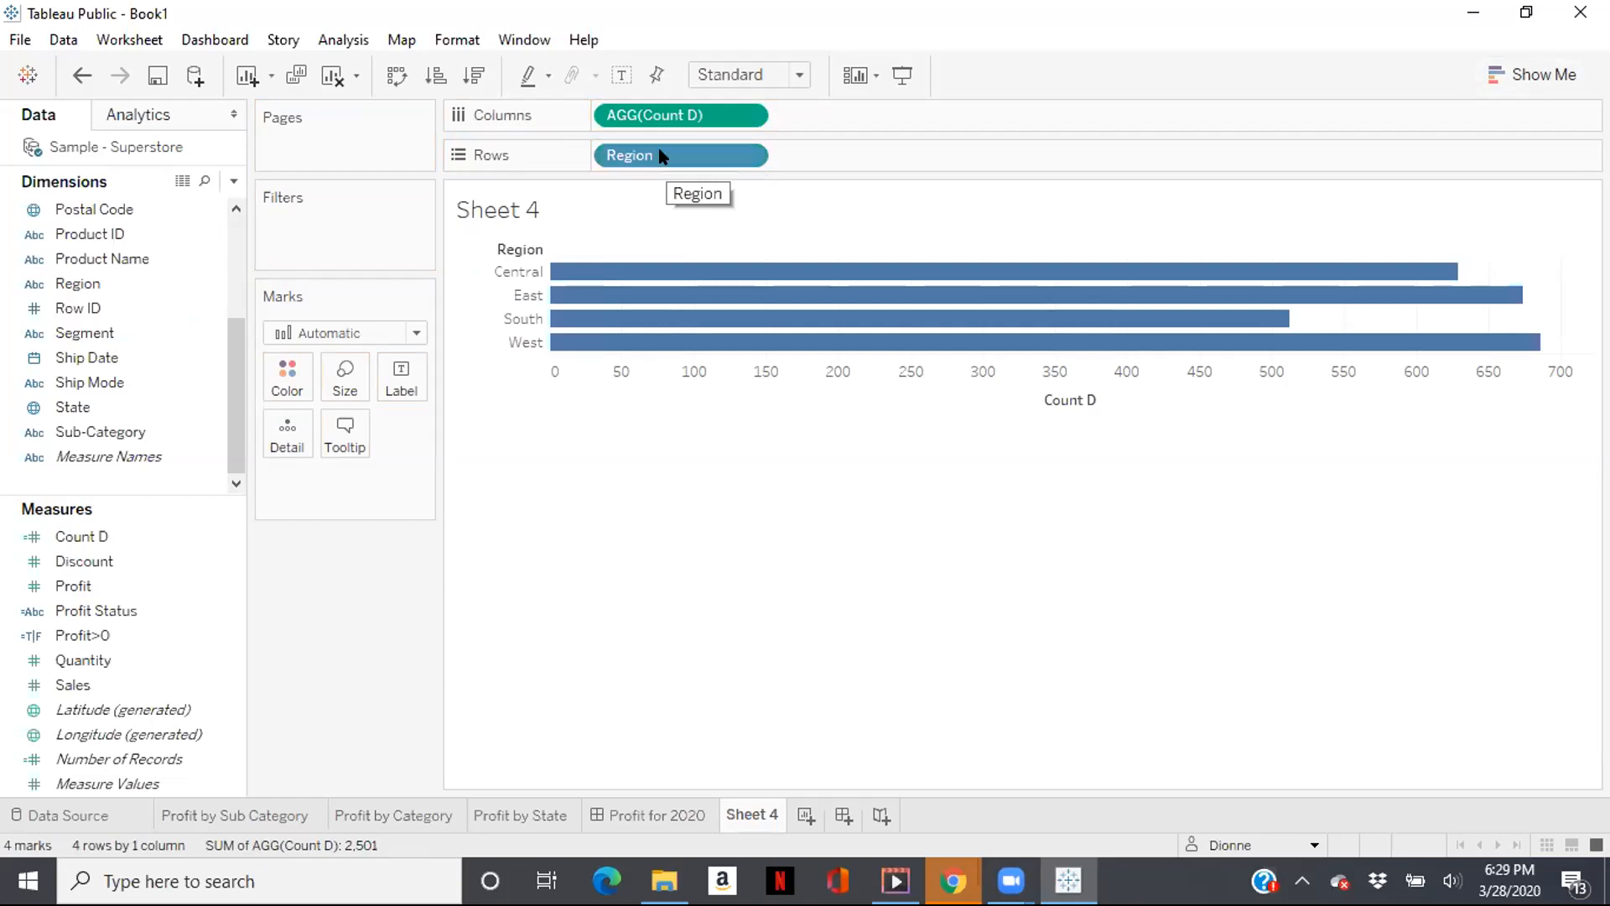
{"action": "left_click", "coordinate": [624, 75]}
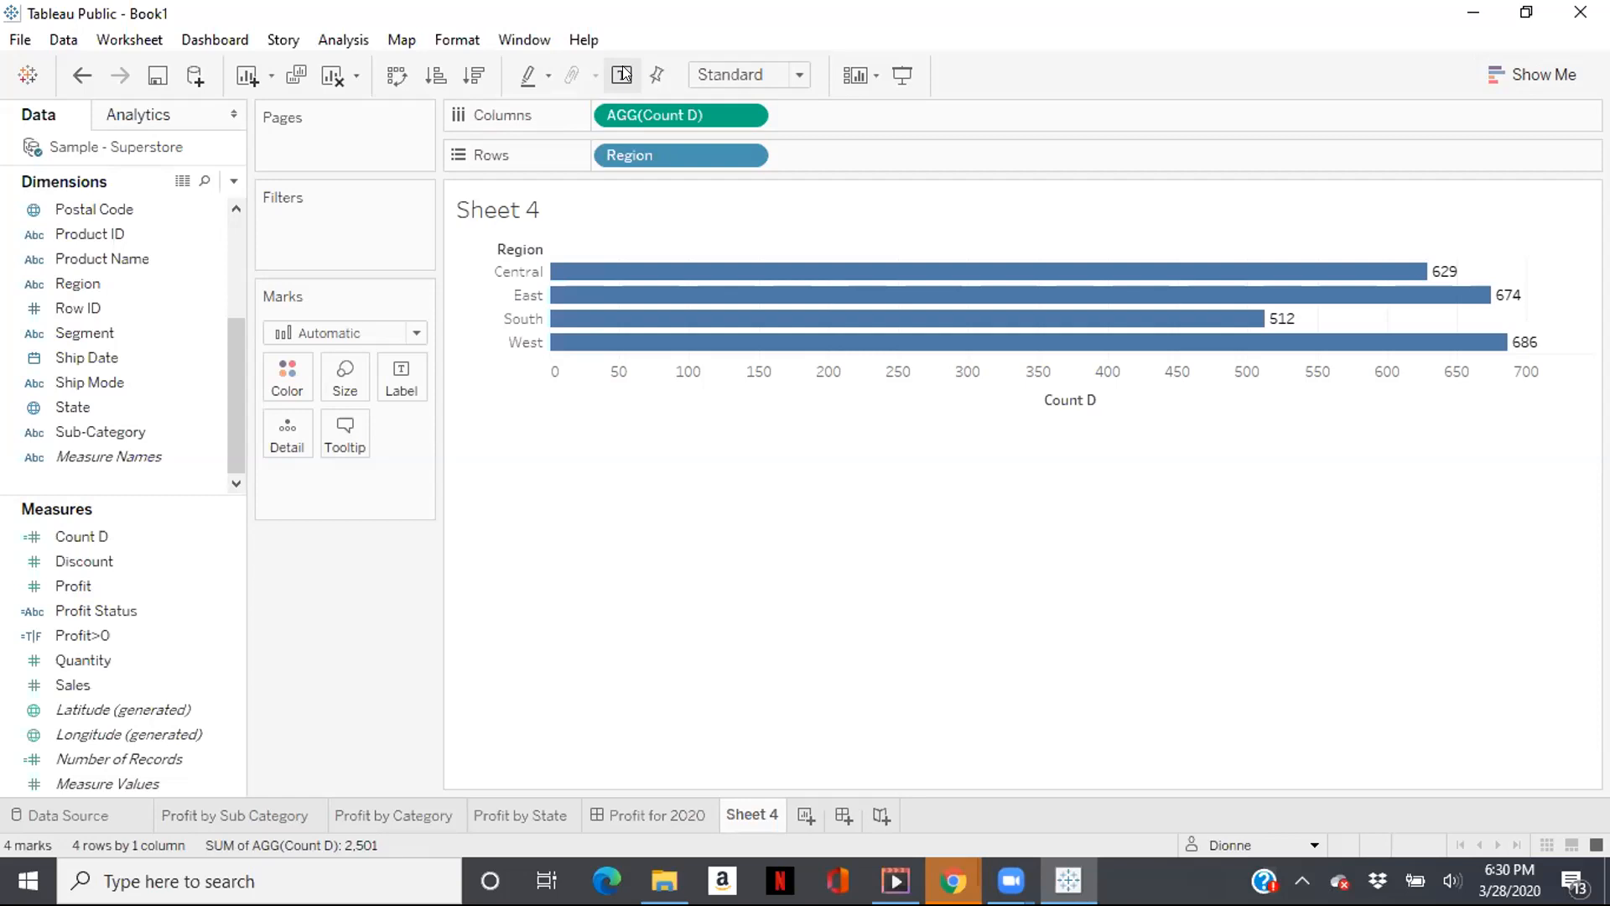
Take Region off the rows and add it back to the Count D bar chart.
{"action": "left_click", "coordinate": [746, 156]}
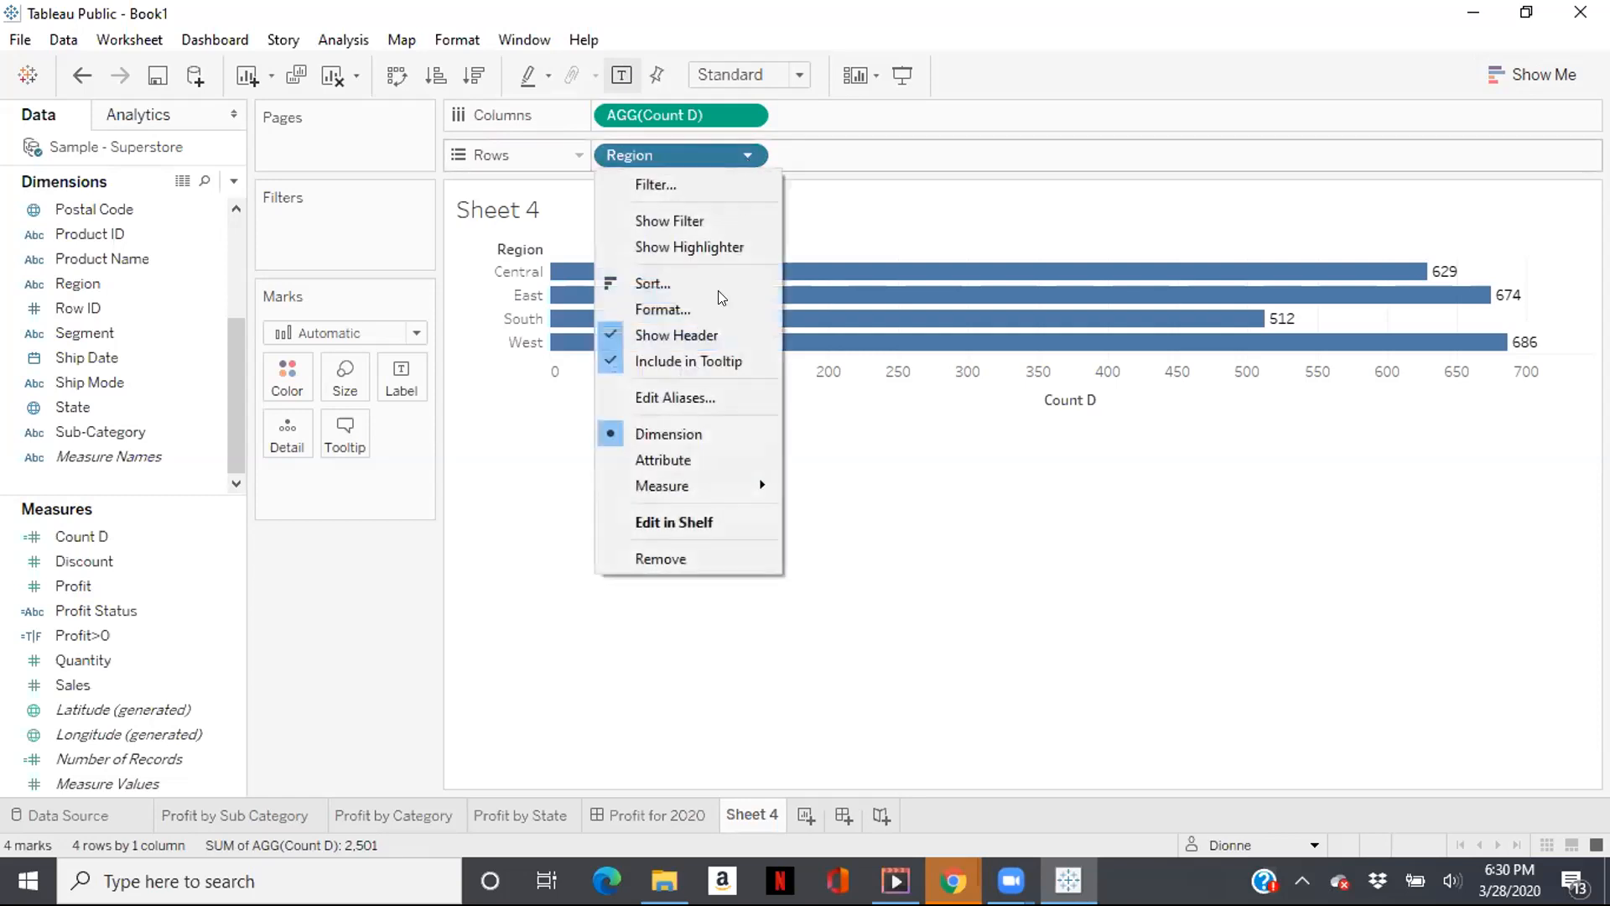
{"action": "left_click", "coordinate": [673, 560]}
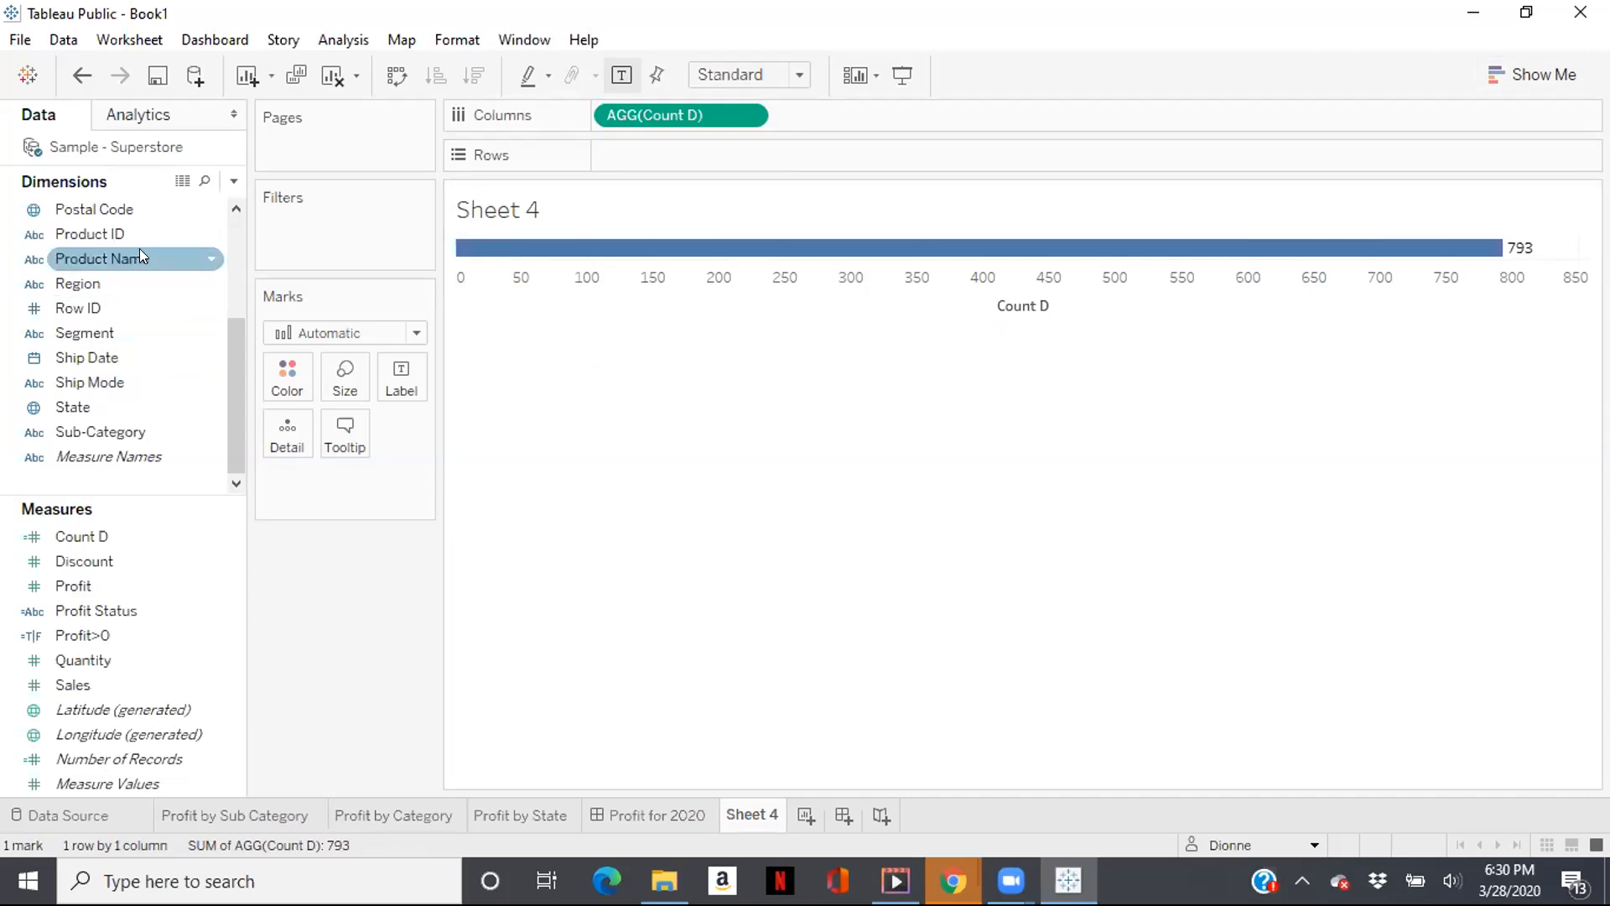
{"action": "left_click_drag", "start_coordinate": [103, 276], "coordinate": [664, 146]}
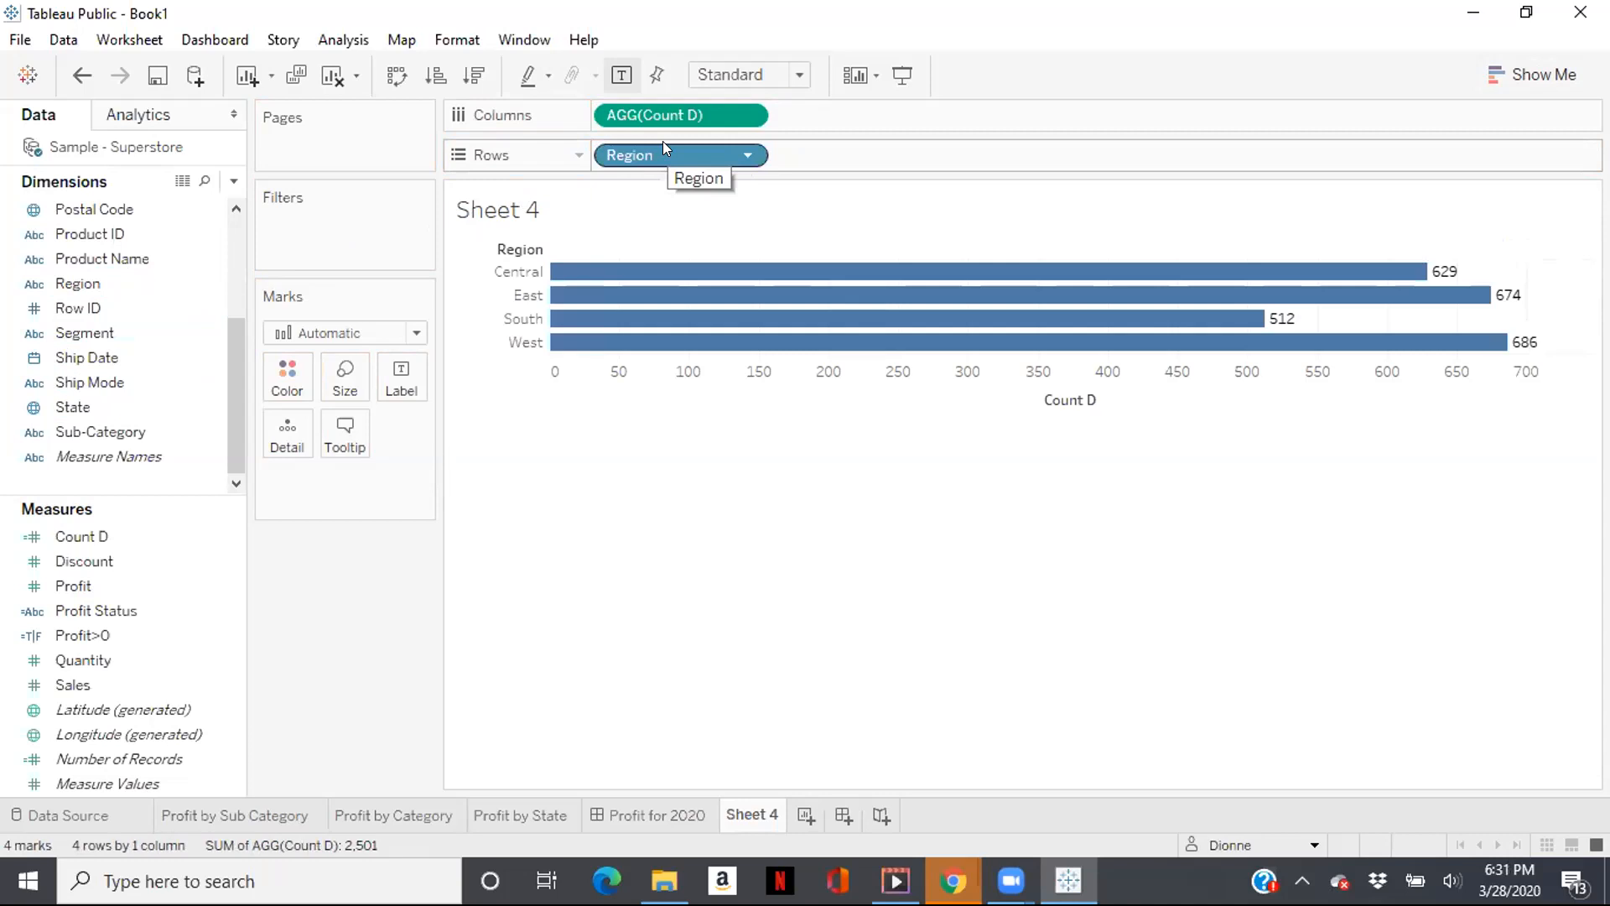
Open the Count D calculated field's formula for editing.
{"action": "mouse_move", "coordinate": [916, 299]}
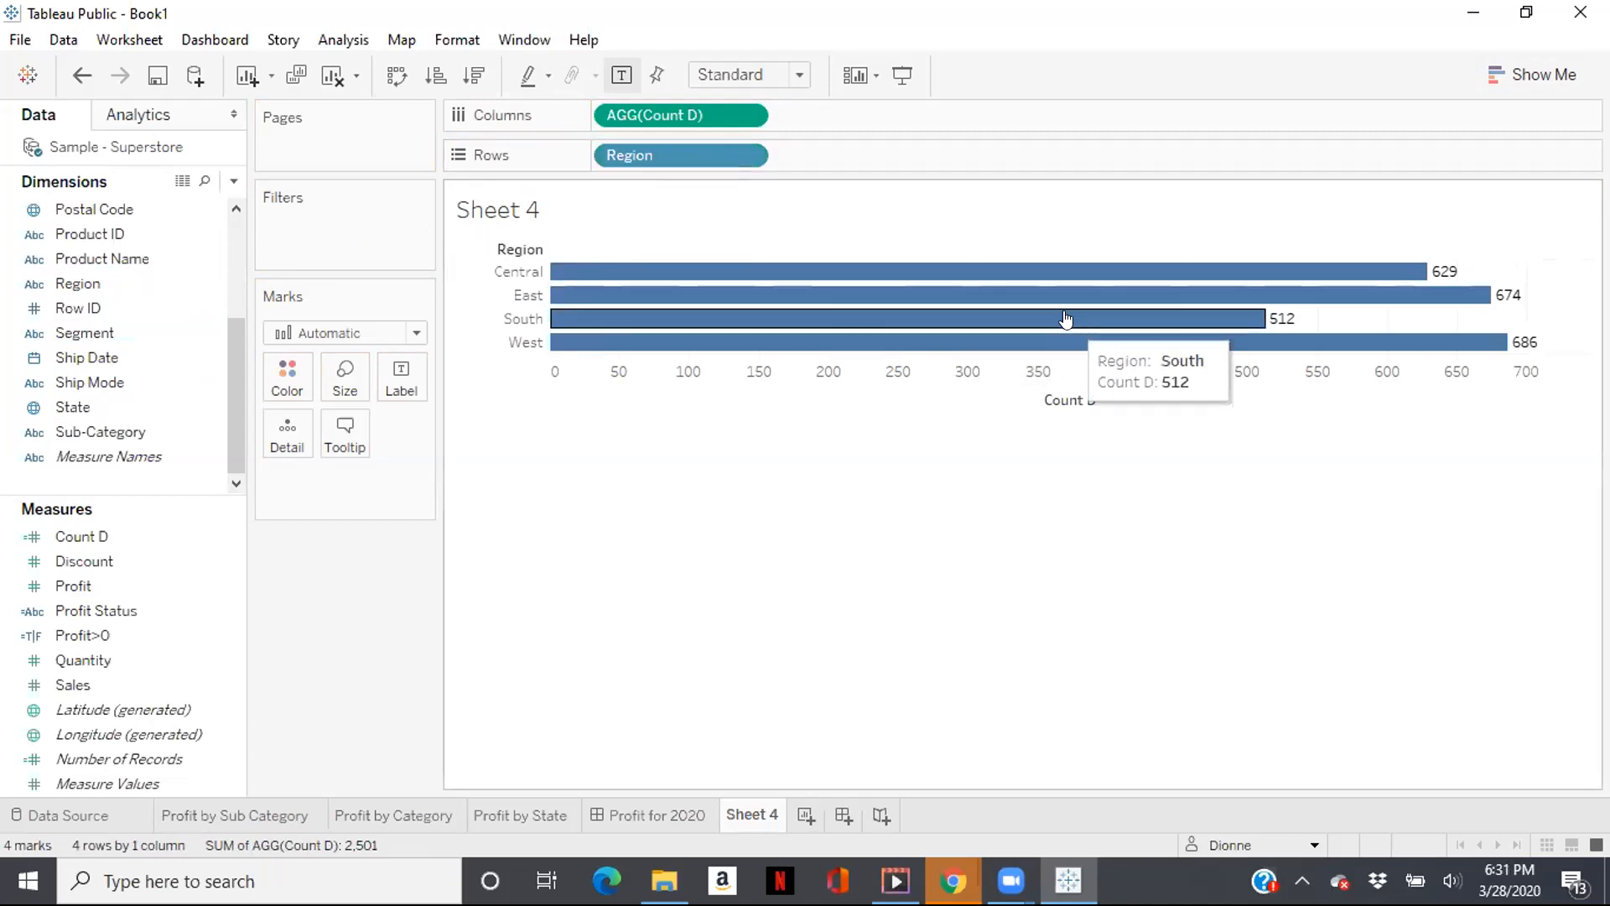
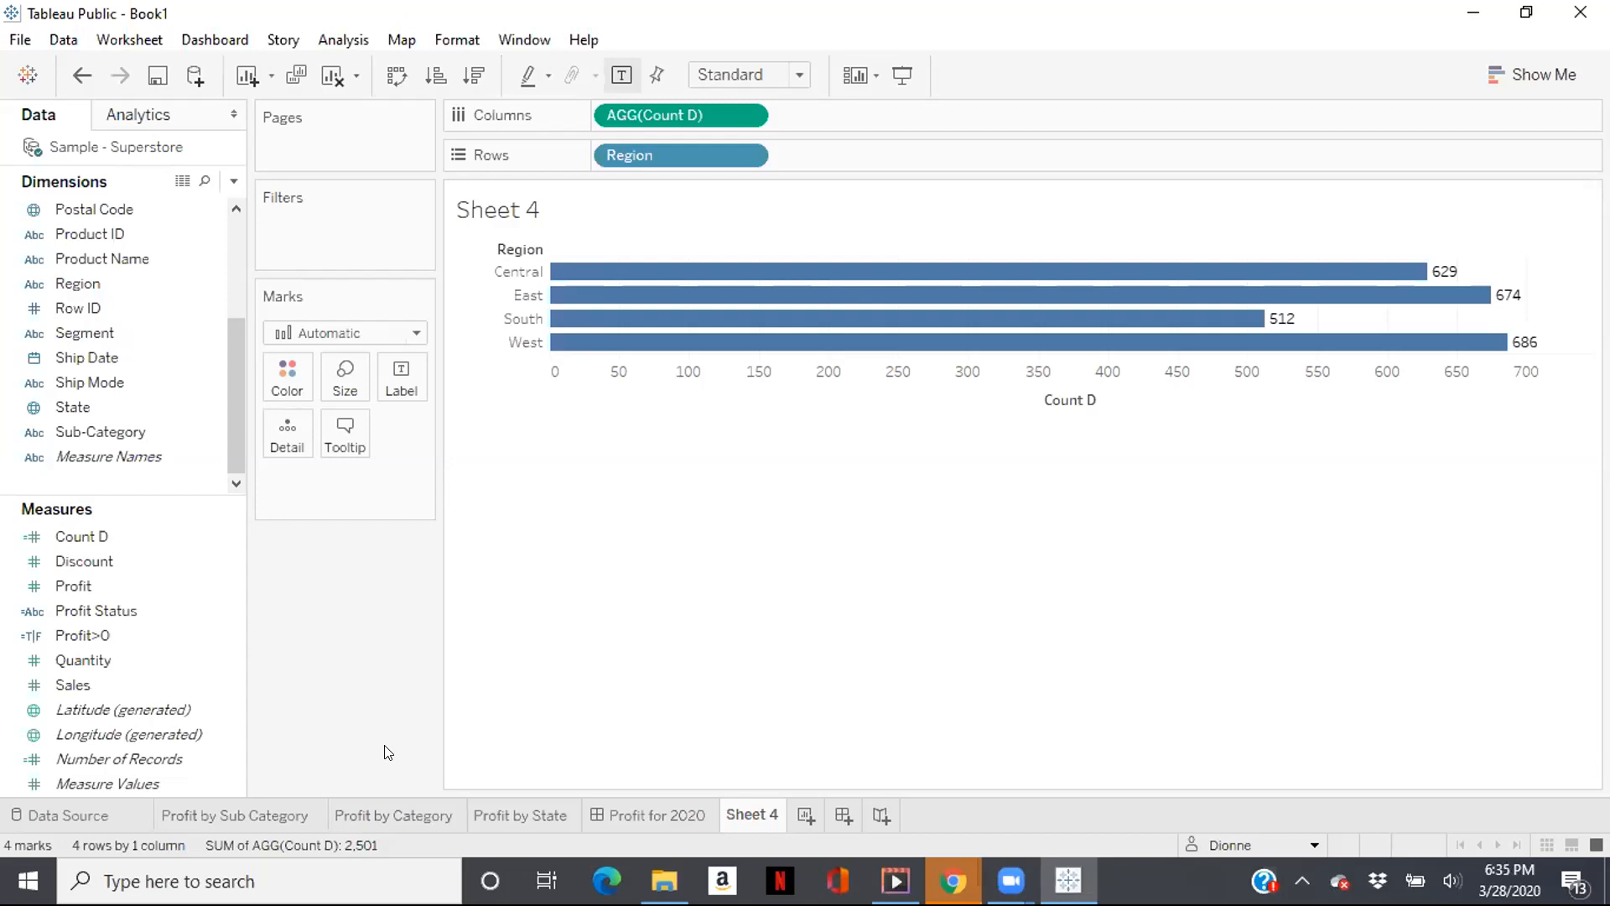
{"action": "left_click", "coordinate": [77, 528]}
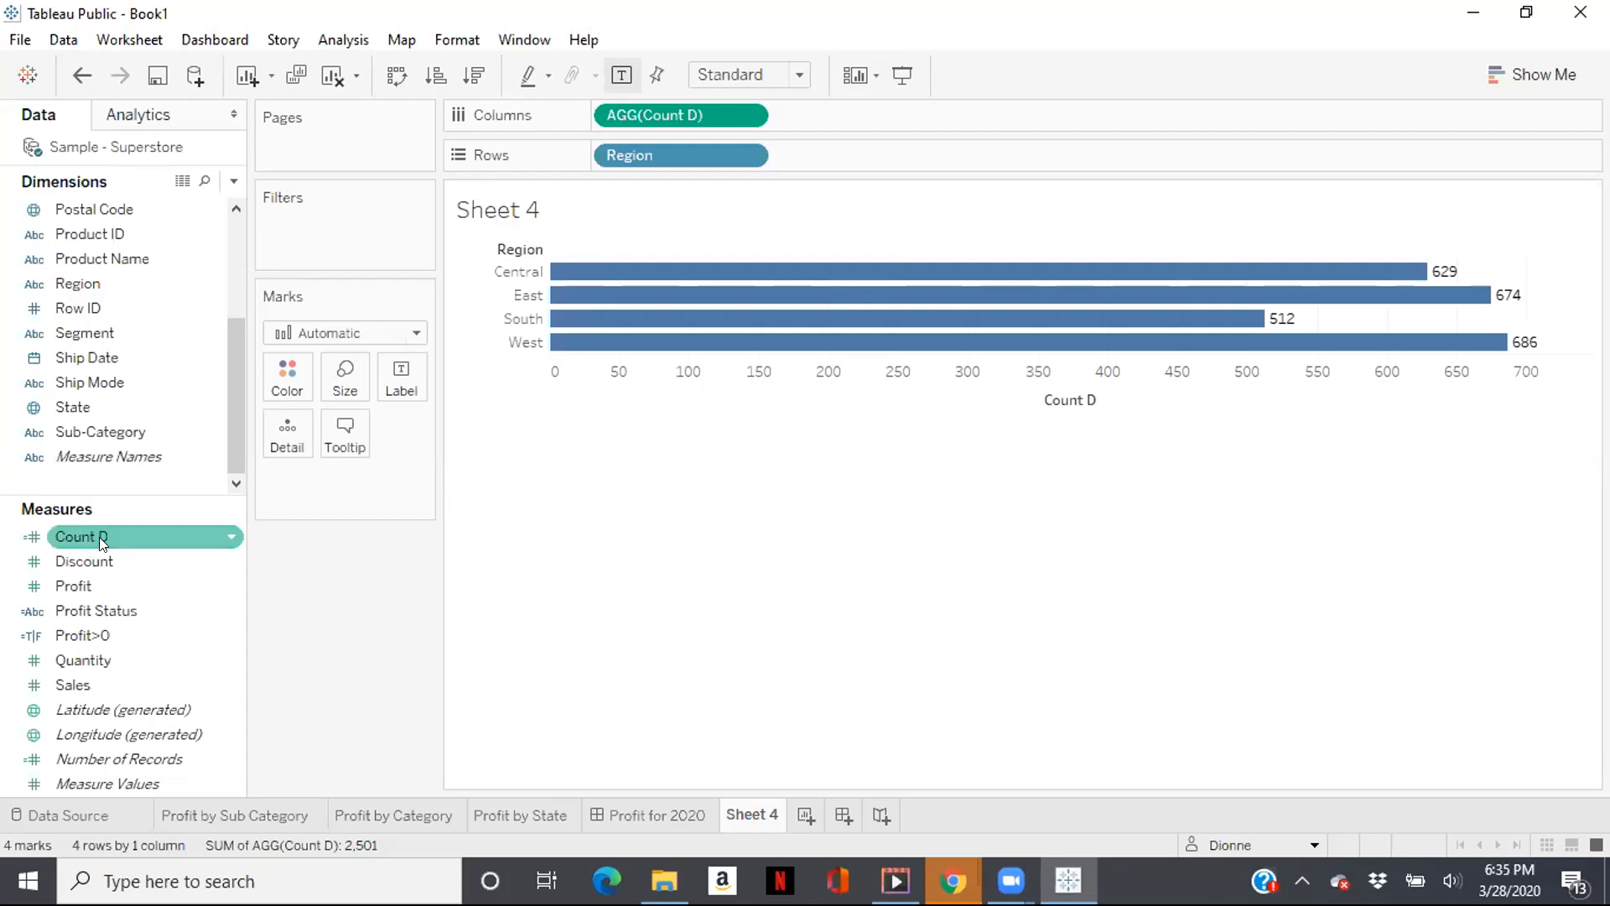
{"action": "right_click", "coordinate": [216, 536]}
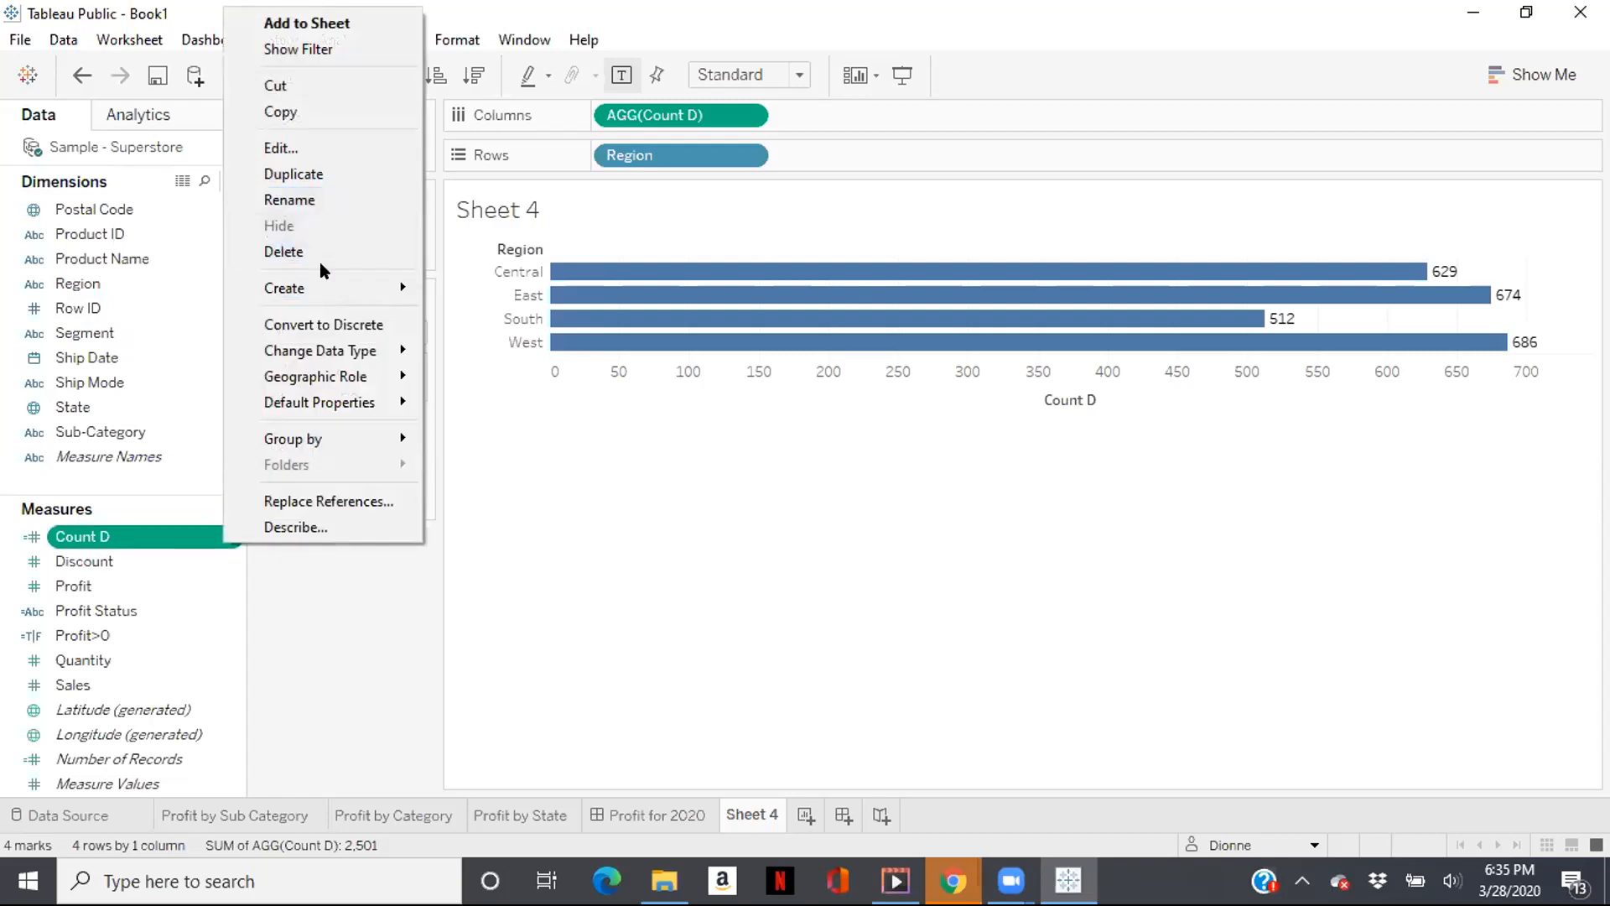
{"action": "left_click", "coordinate": [281, 148]}
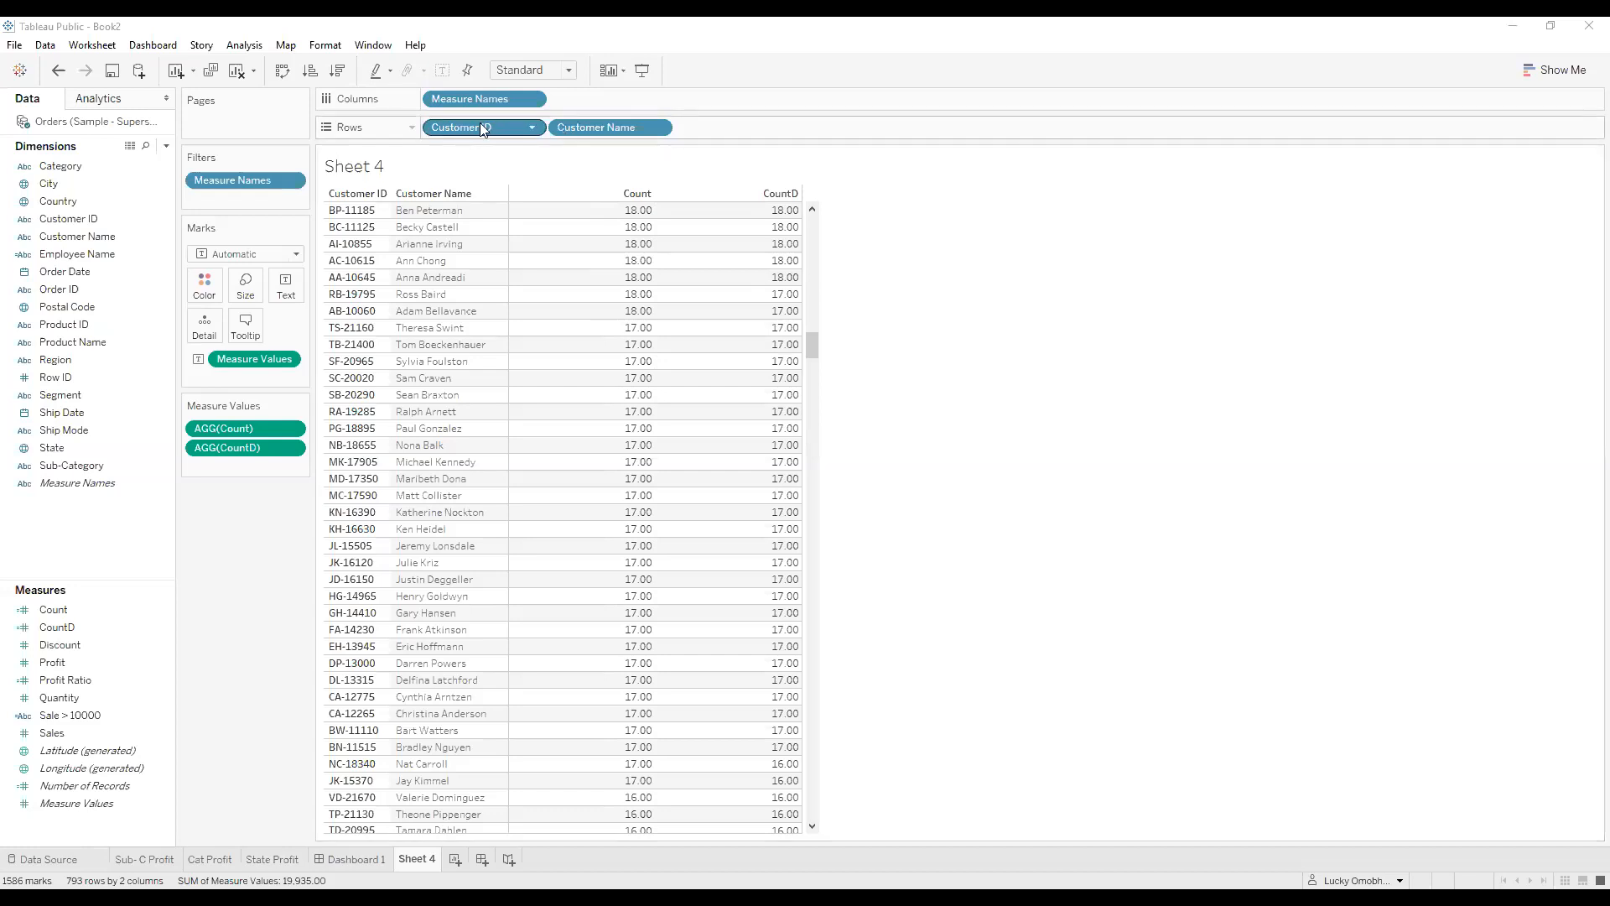
Clear Sheet 4 of the Book2 workbook and put Region on the columns.
{"action": "left_click", "coordinate": [282, 70]}
{"action": "left_click", "coordinate": [237, 71]}
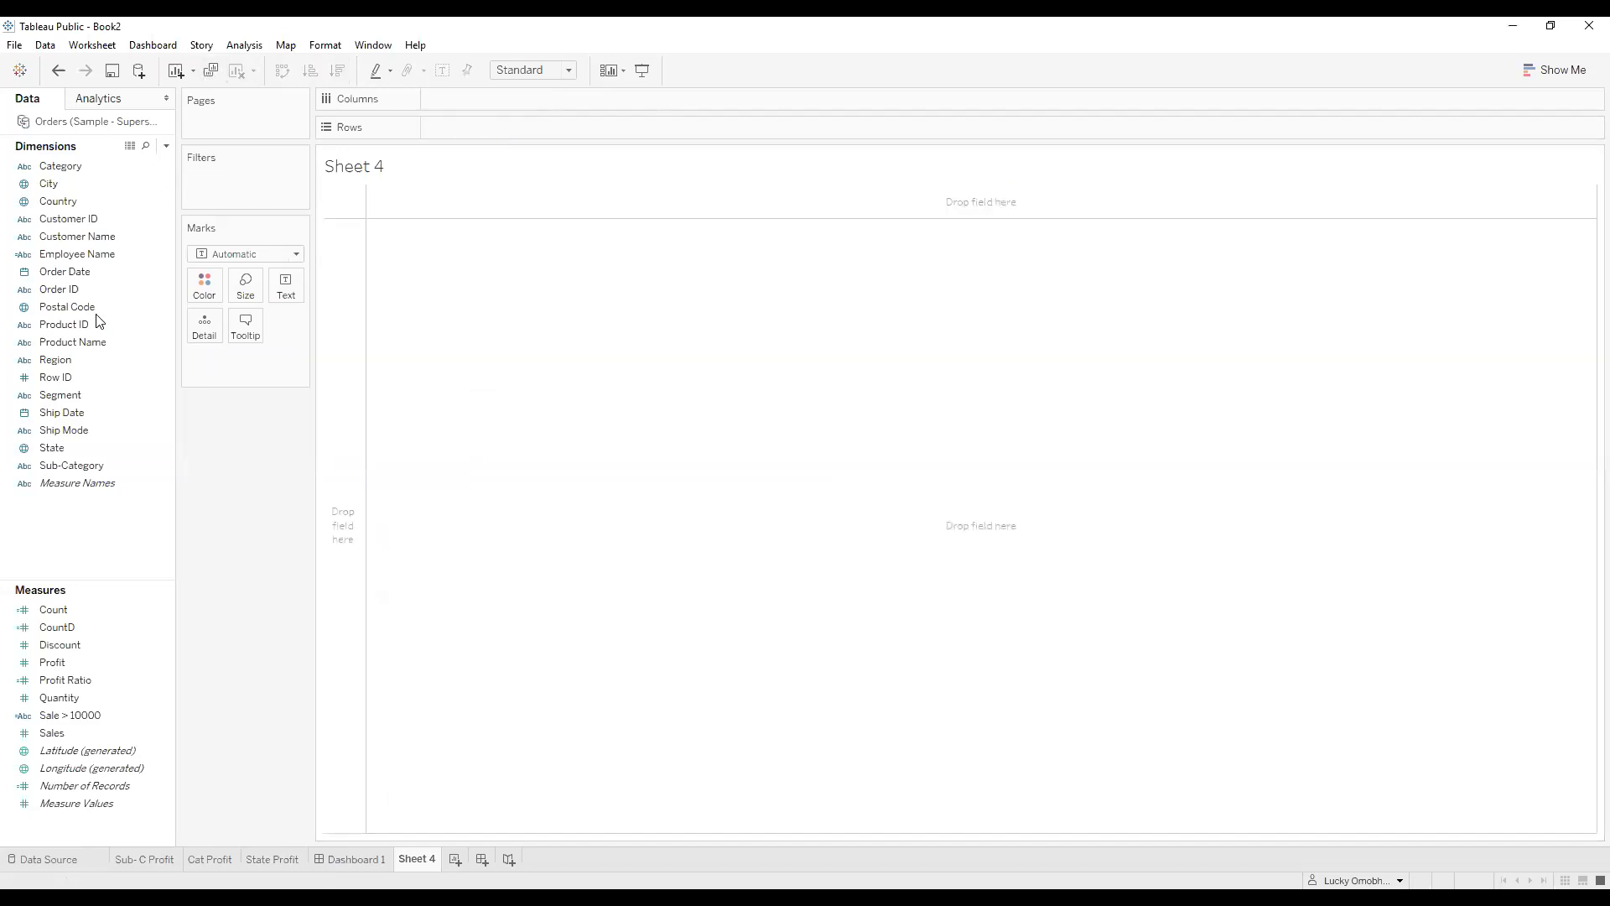
{"action": "left_click_drag", "start_coordinate": [59, 359], "coordinate": [457, 94]}
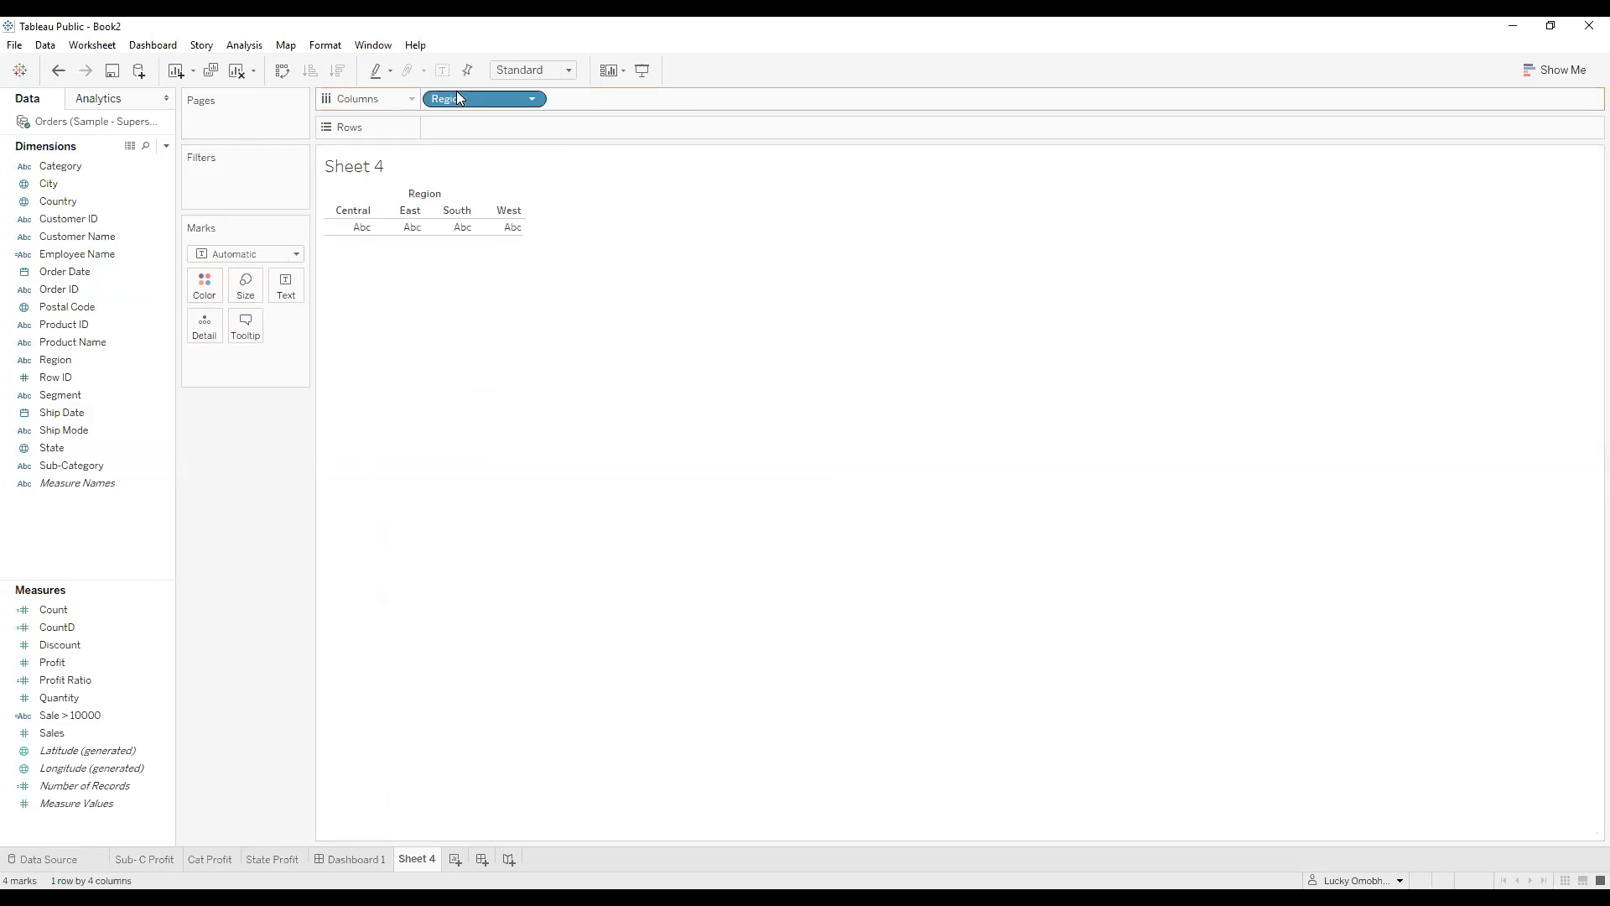
Change the CountD calculated field's formula to COUNTD([Customer Name]).
{"action": "left_click", "coordinate": [150, 626]}
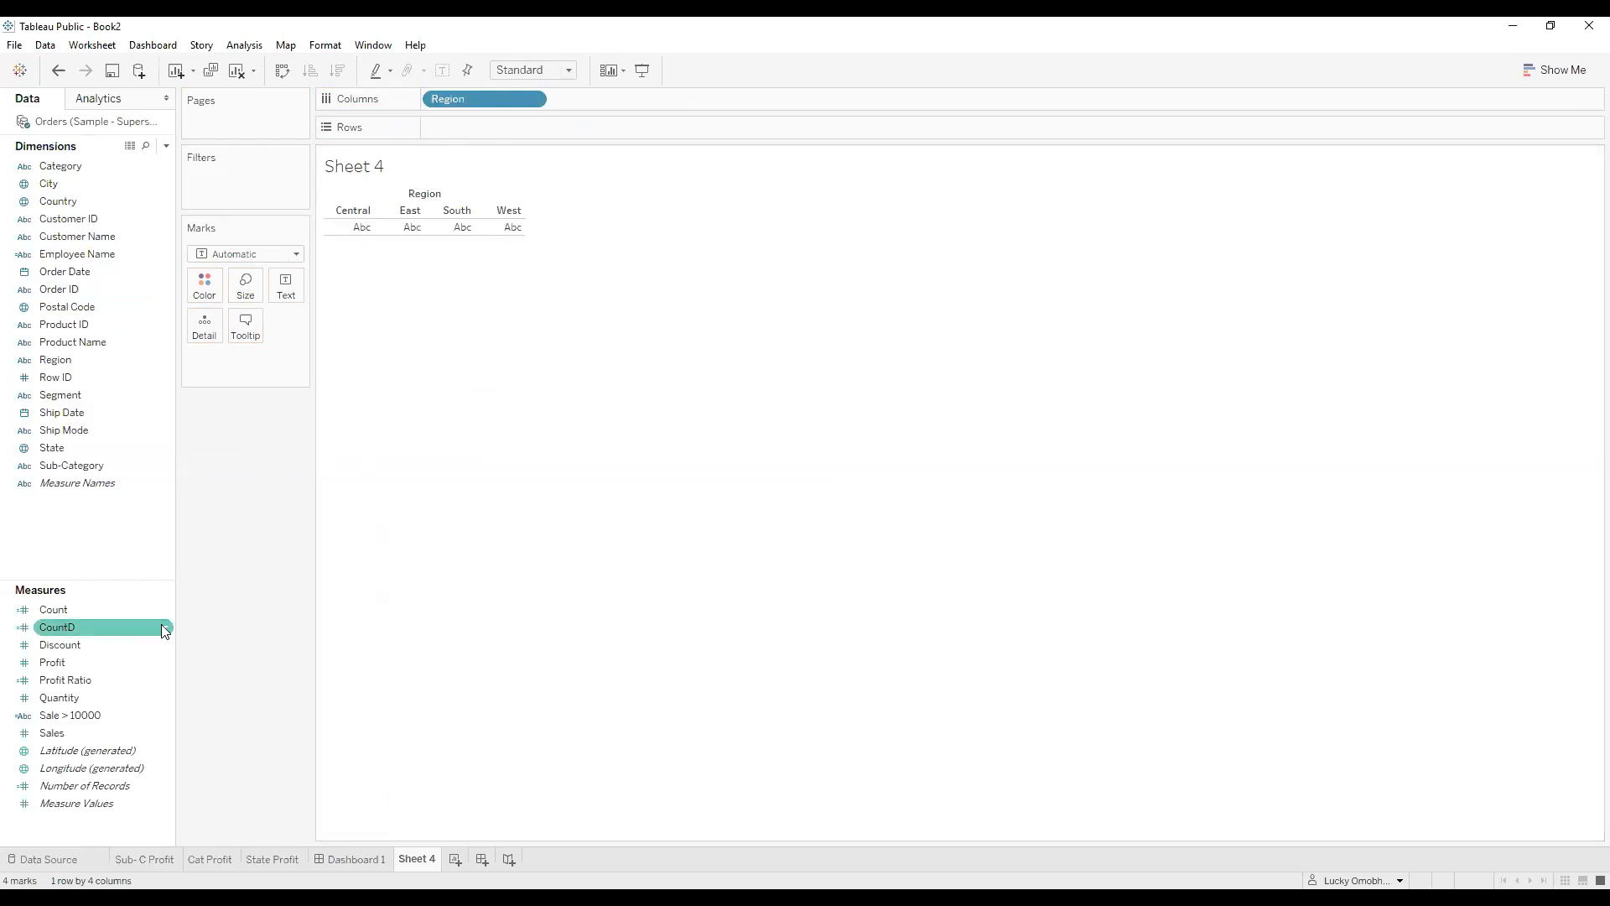
{"action": "right_click", "coordinate": [161, 624]}
{"action": "left_click", "coordinate": [219, 346]}
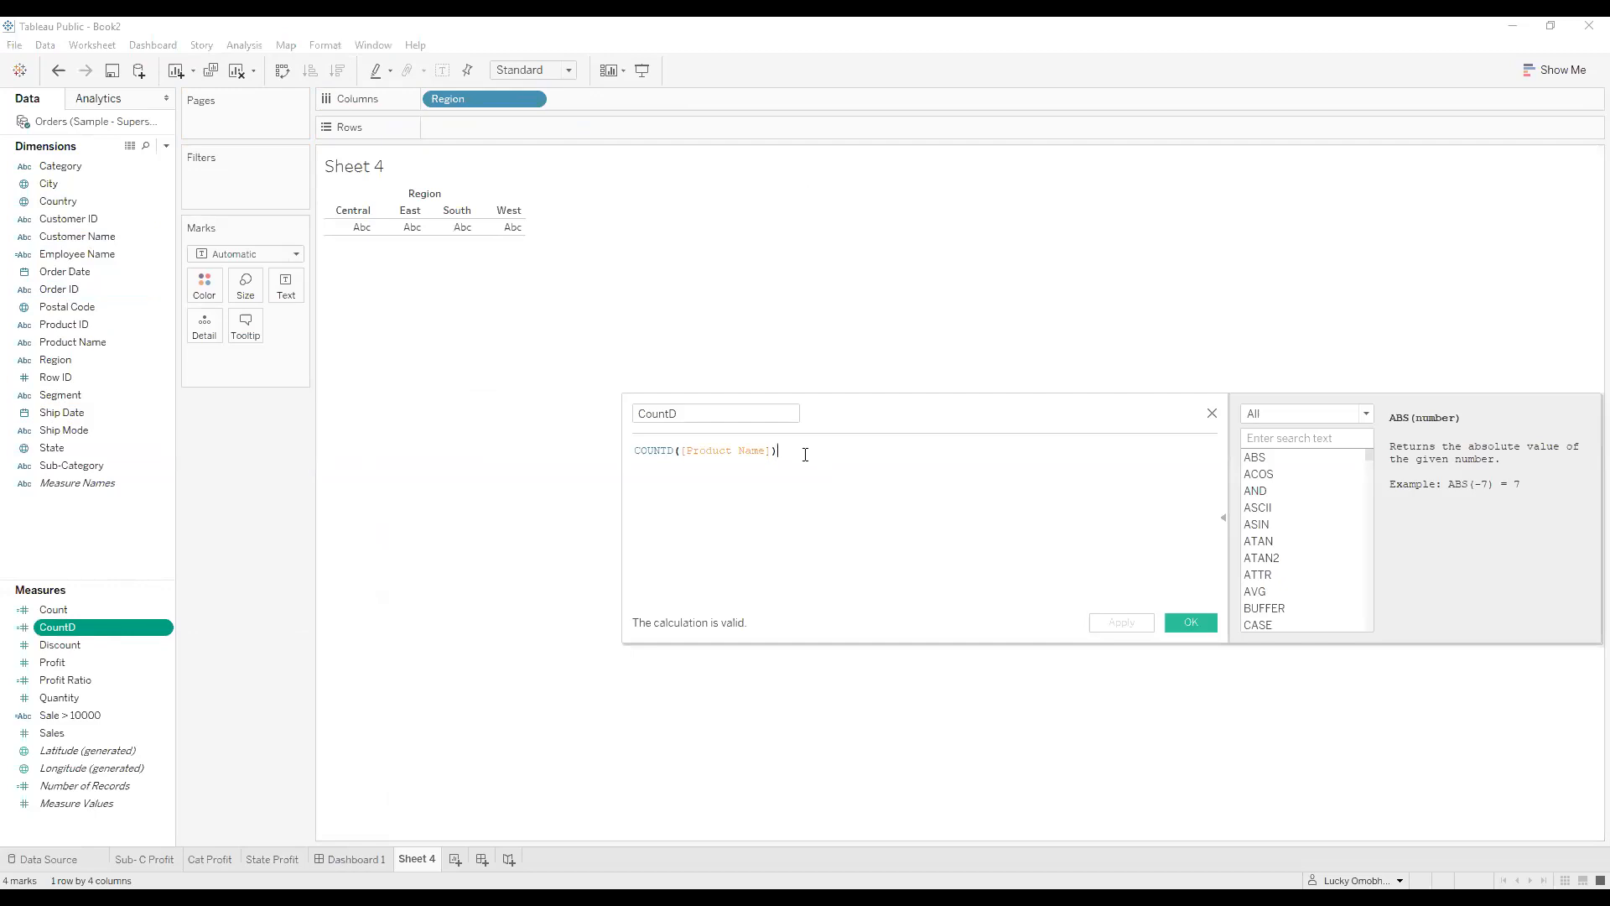
{"action": "key", "text": "BackSpace"}
{"action": "key", "text": "BackSpace"}
{"action": "key", "text": "BackSpace"}
{"action": "key", "text": "BackSpace"}
{"action": "key", "text": "BackSpace"}
{"action": "key", "text": "BackSpace"}
{"action": "key", "text": "BackSpace"}
{"action": "key", "text": "BackSpace"}
{"action": "key", "text": "BackSpace"}
{"action": "key", "text": "BackSpace"}
{"action": "key", "text": "BackSpace"}
{"action": "key", "text": "BackSpace"}
{"action": "key", "text": "BackSpace"}
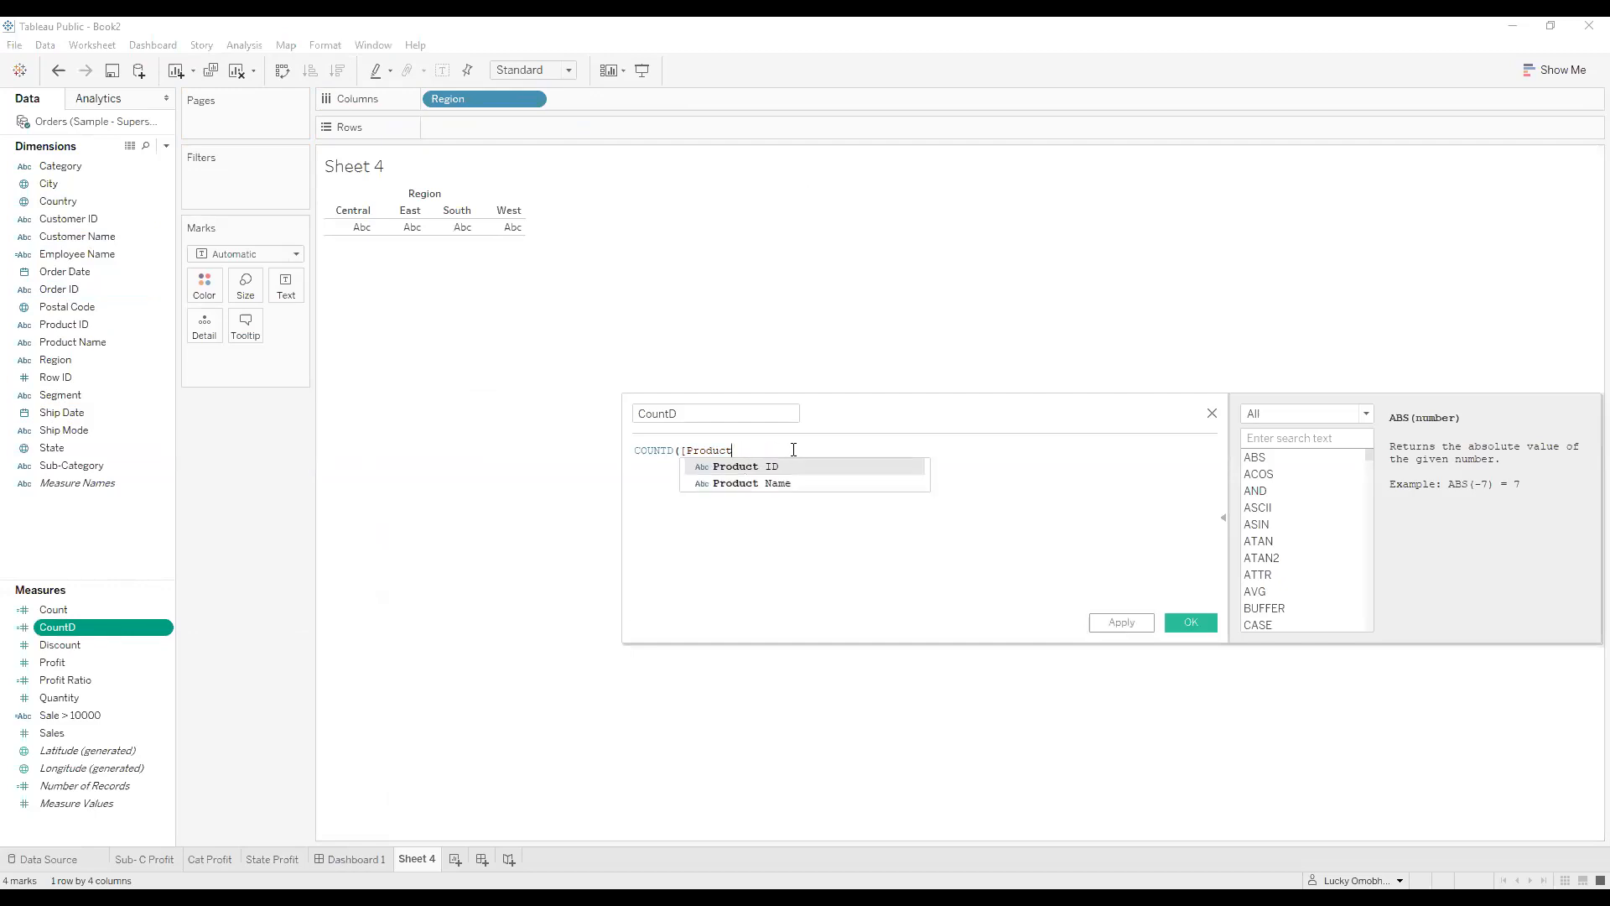
{"action": "key", "text": "BackSpace"}
{"action": "key", "text": "BackSpace"}
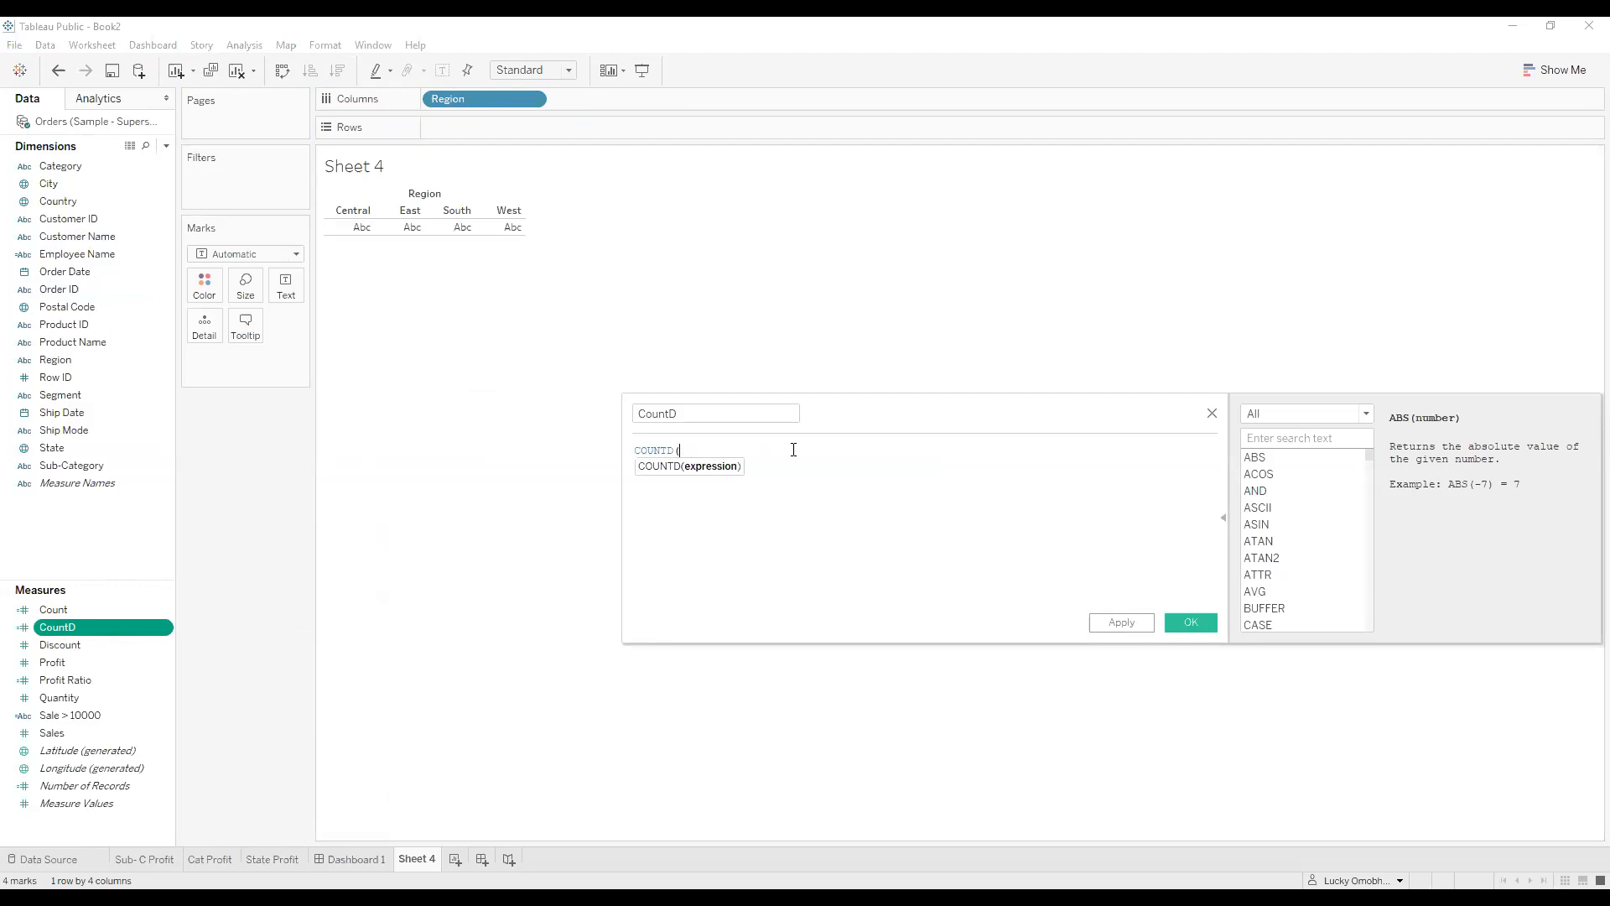
{"action": "type", "text": "su"}
{"action": "key", "text": "BackSpace"}
{"action": "key", "text": "BackSpace"}
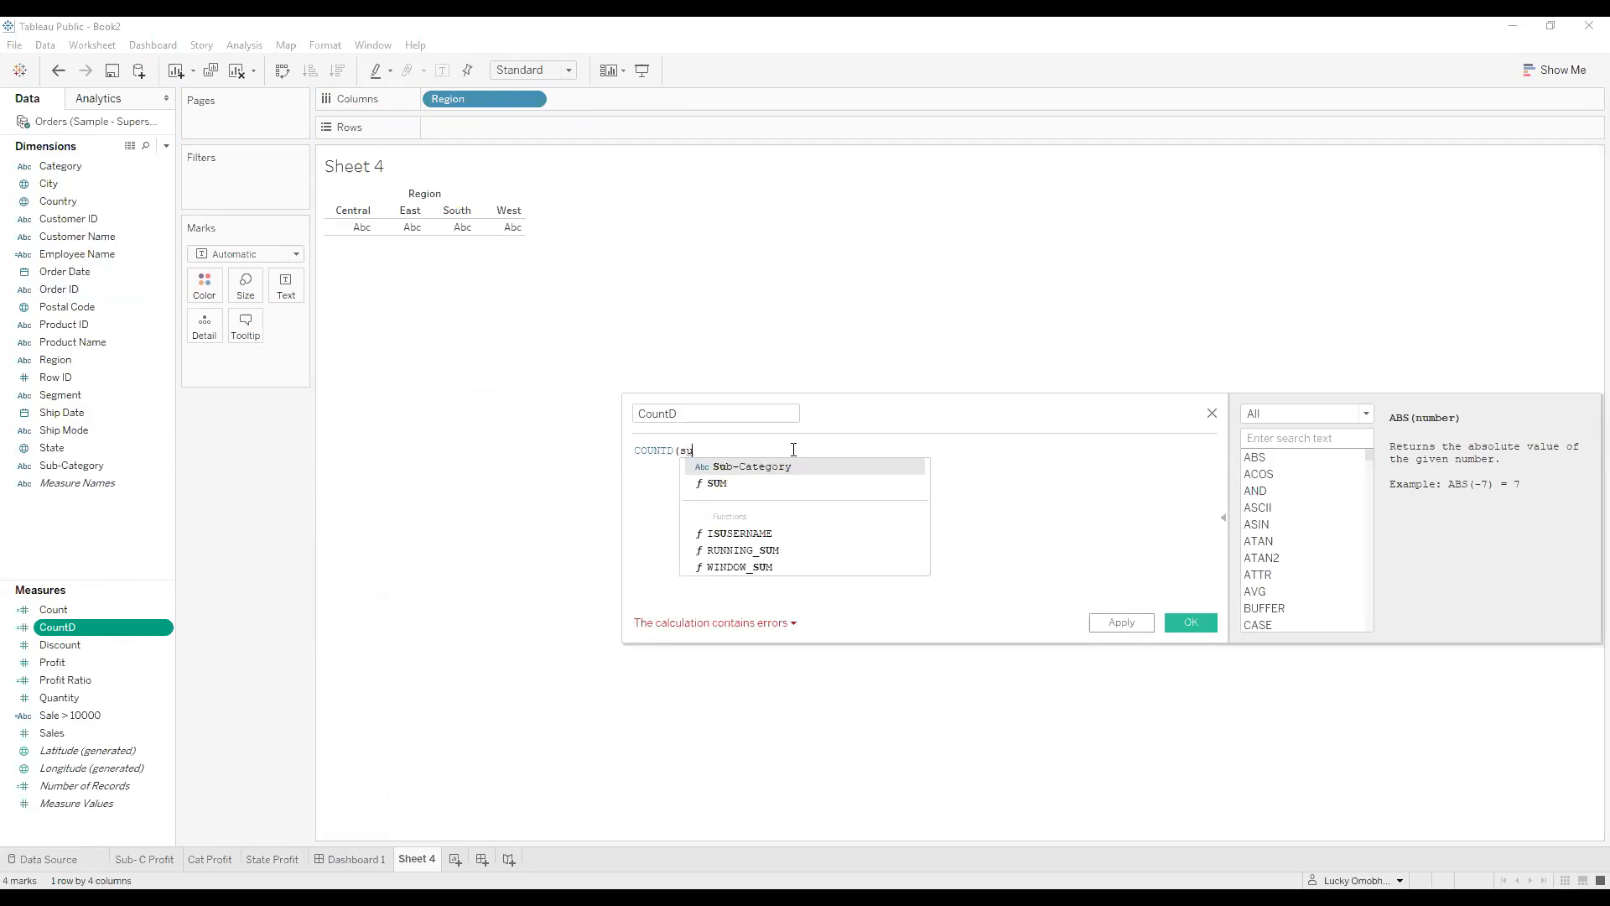
{"action": "type", "text": "cus"}
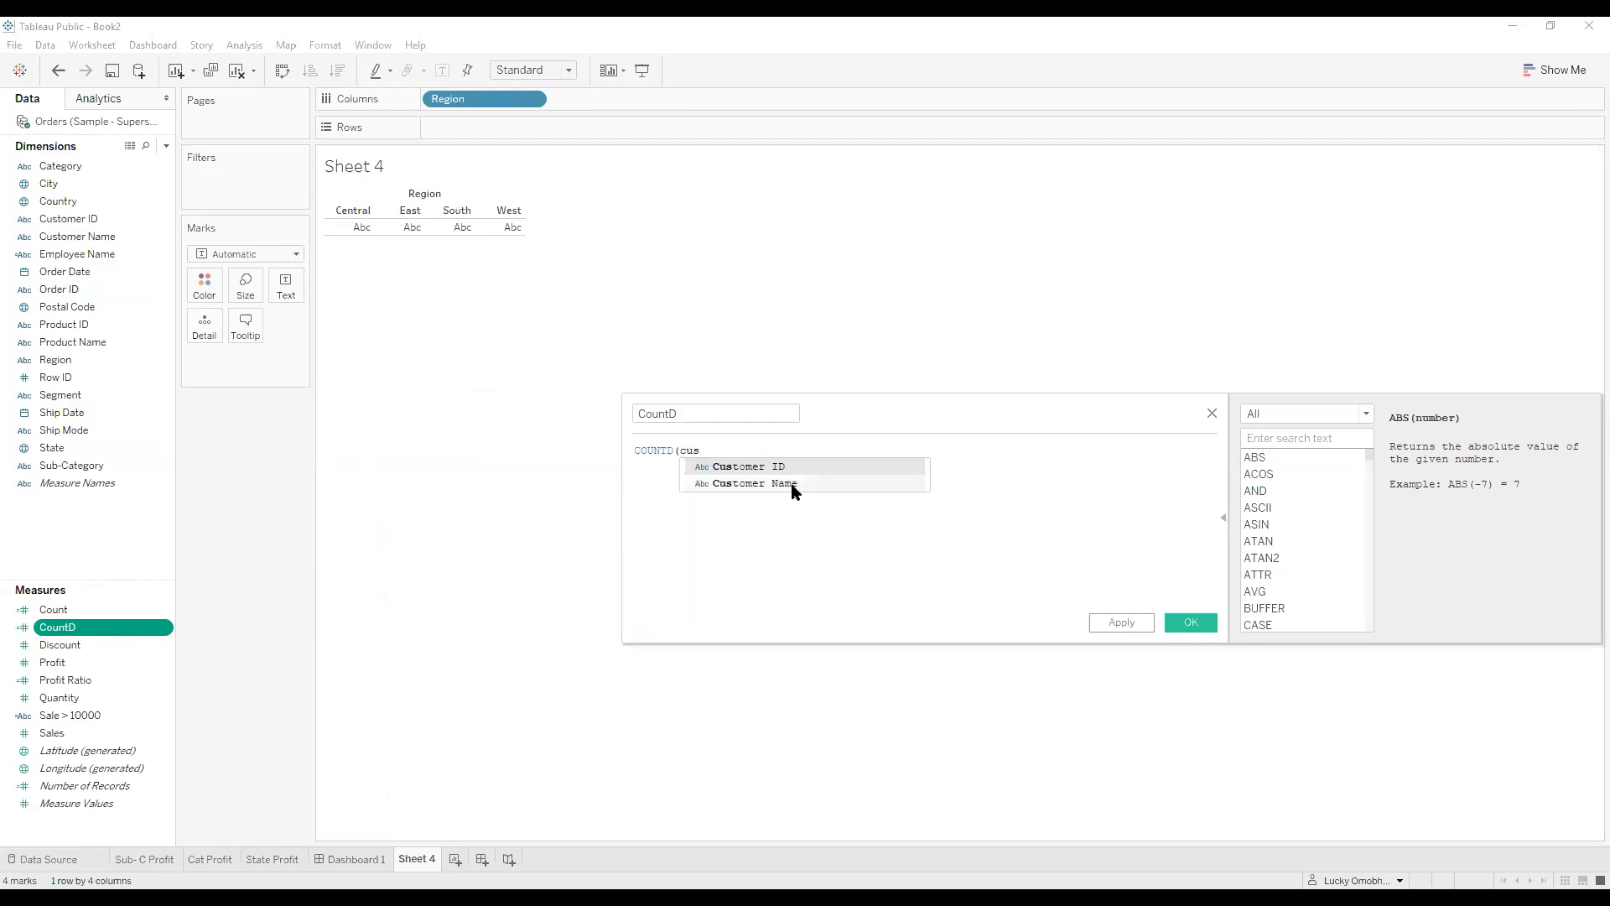
{"action": "left_click", "coordinate": [819, 480]}
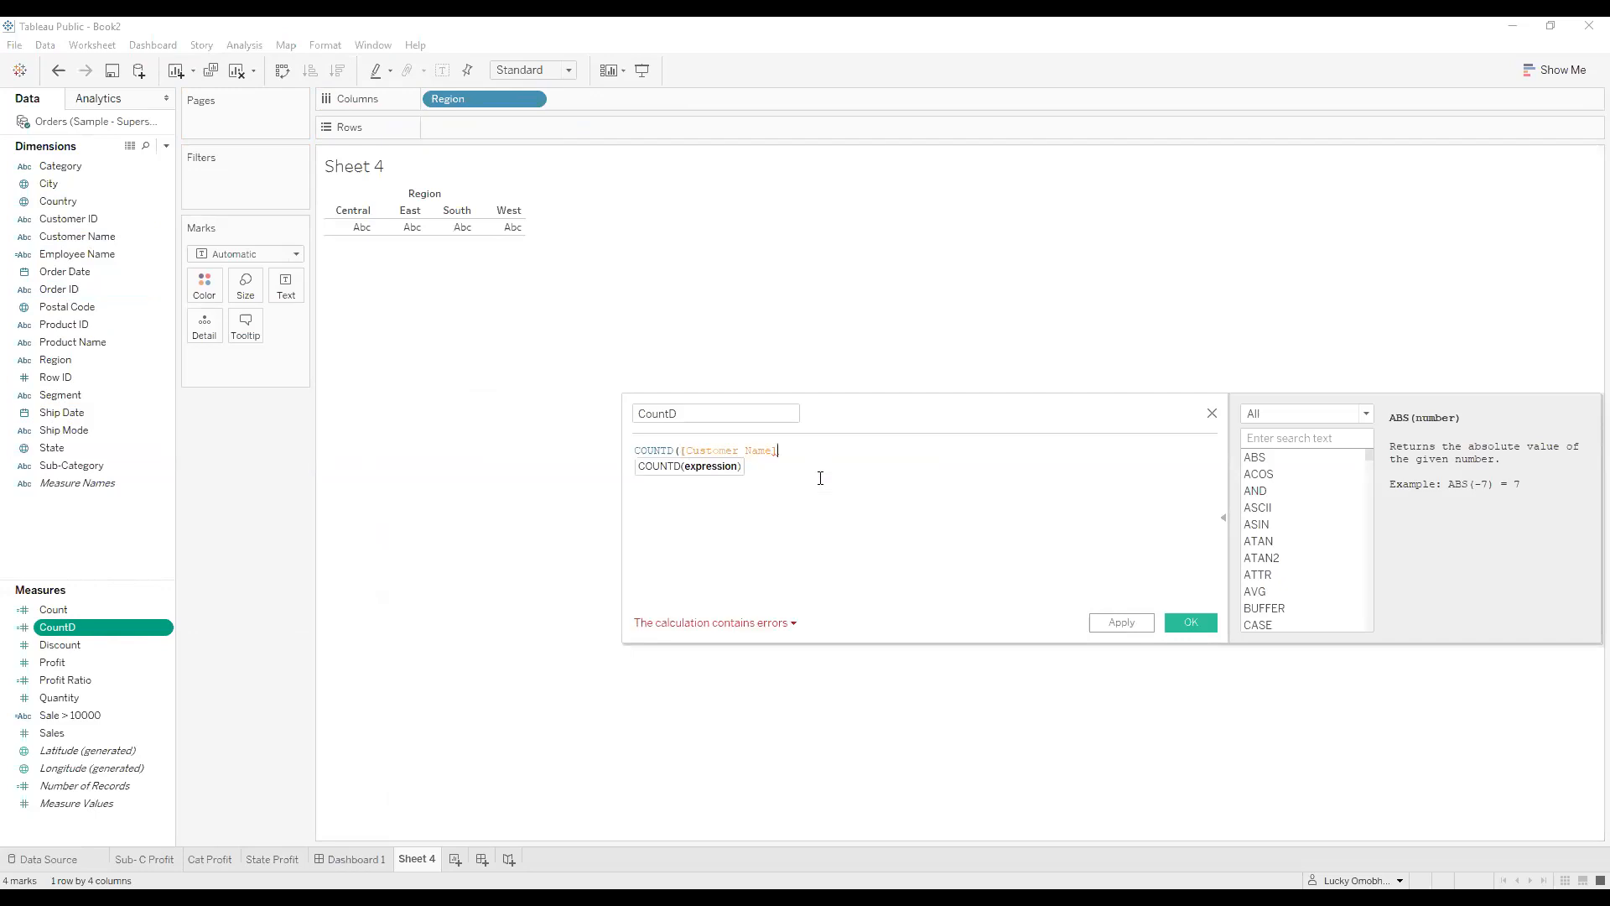
{"action": "type", "text": ")"}
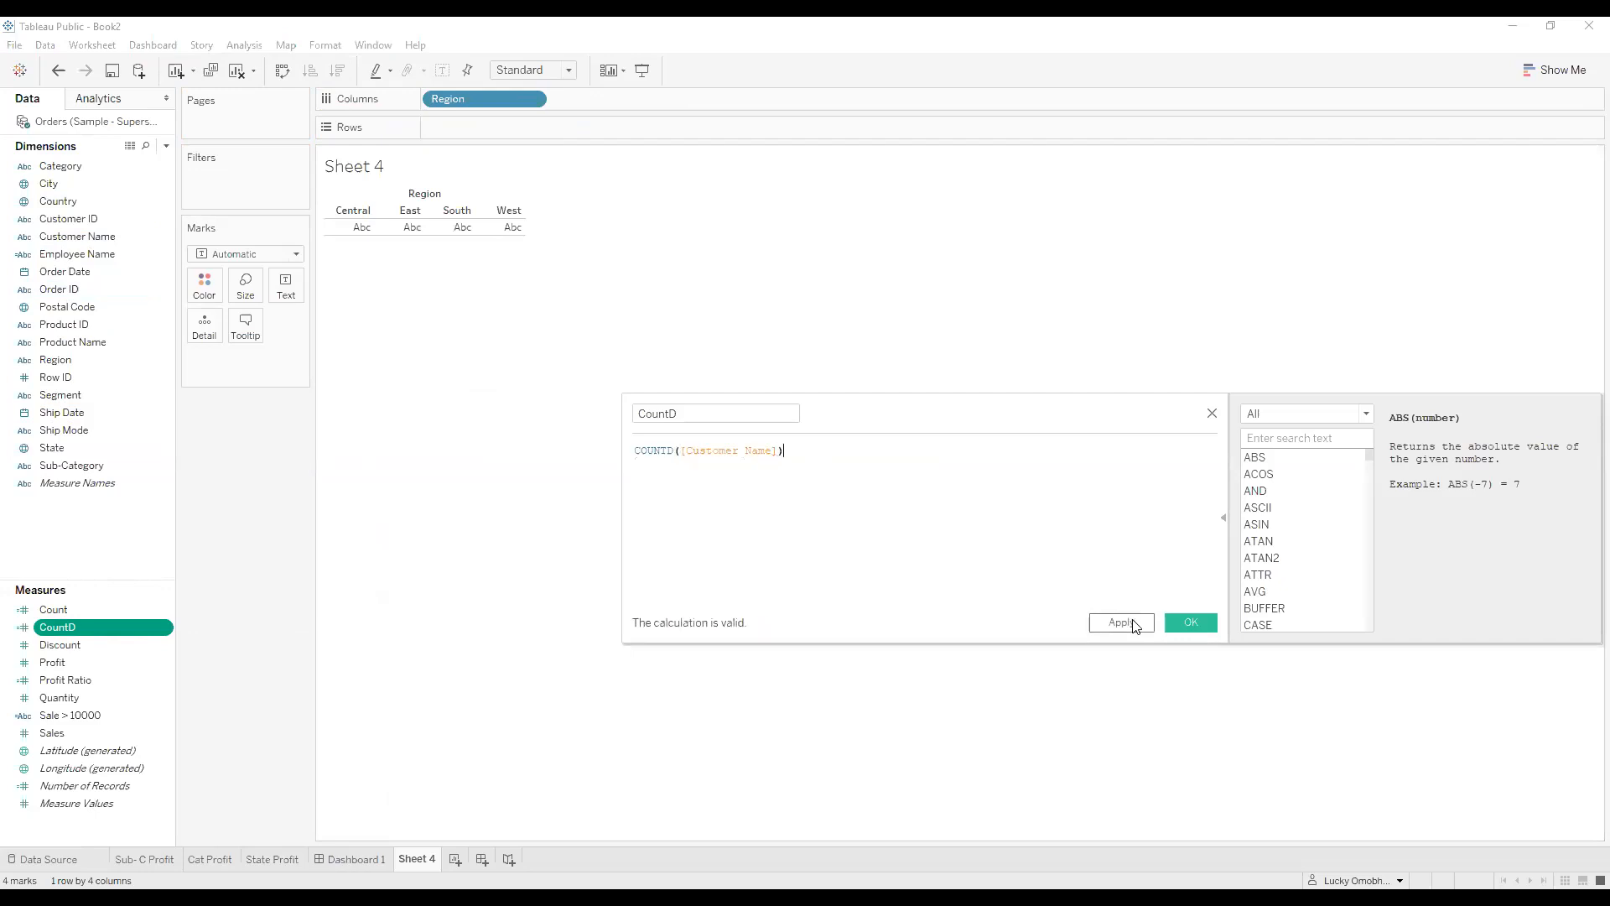
{"action": "left_click", "coordinate": [1191, 622]}
Add CountD to the rows to chart it by region, and turn on mark labels for the bars.
{"action": "left_click_drag", "start_coordinate": [56, 627], "coordinate": [450, 132]}
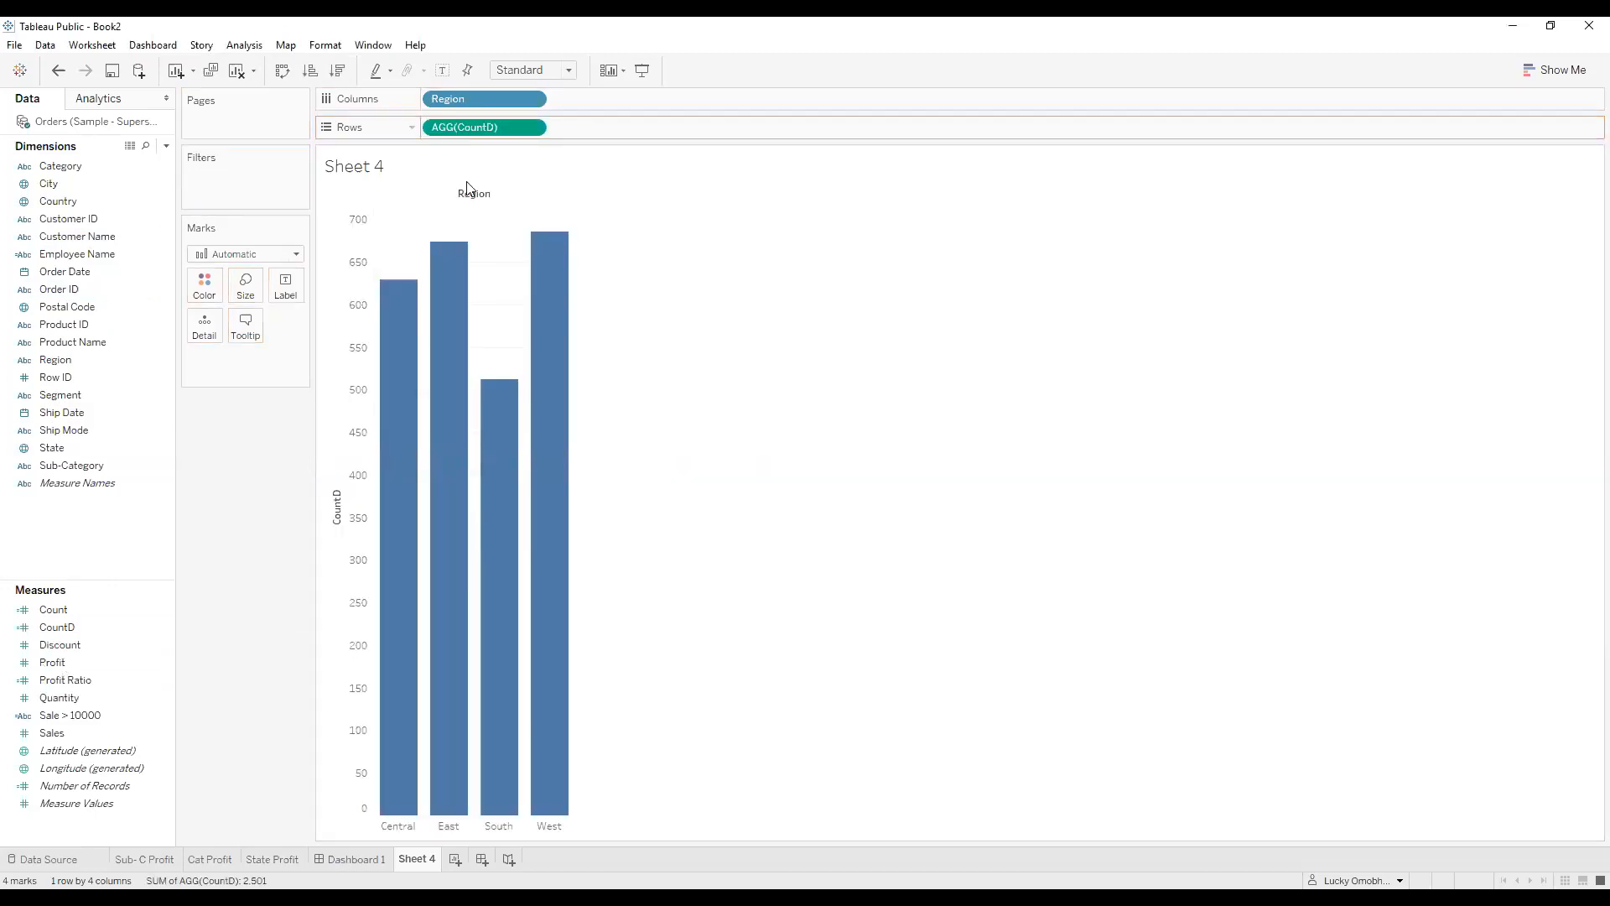
{"action": "left_click", "coordinate": [443, 70]}
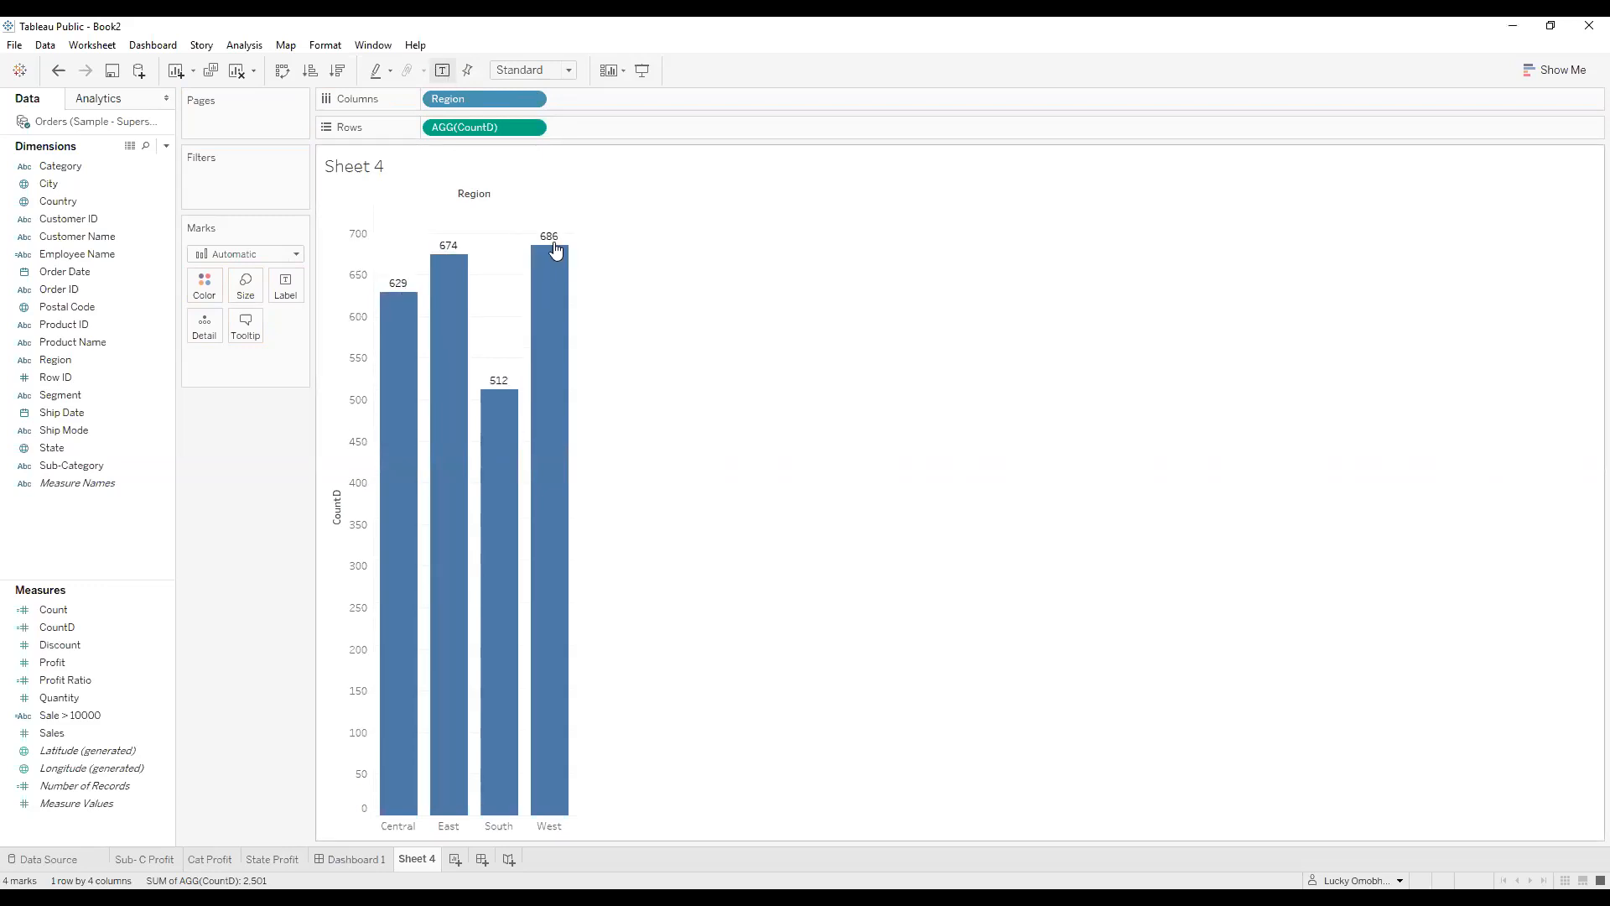
Create a new worksheet and show the overall CountD value as text on it.
{"action": "left_click", "coordinate": [455, 858]}
{"action": "left_click", "coordinate": [59, 643]}
{"action": "left_click_drag", "start_coordinate": [56, 627], "coordinate": [285, 297]}
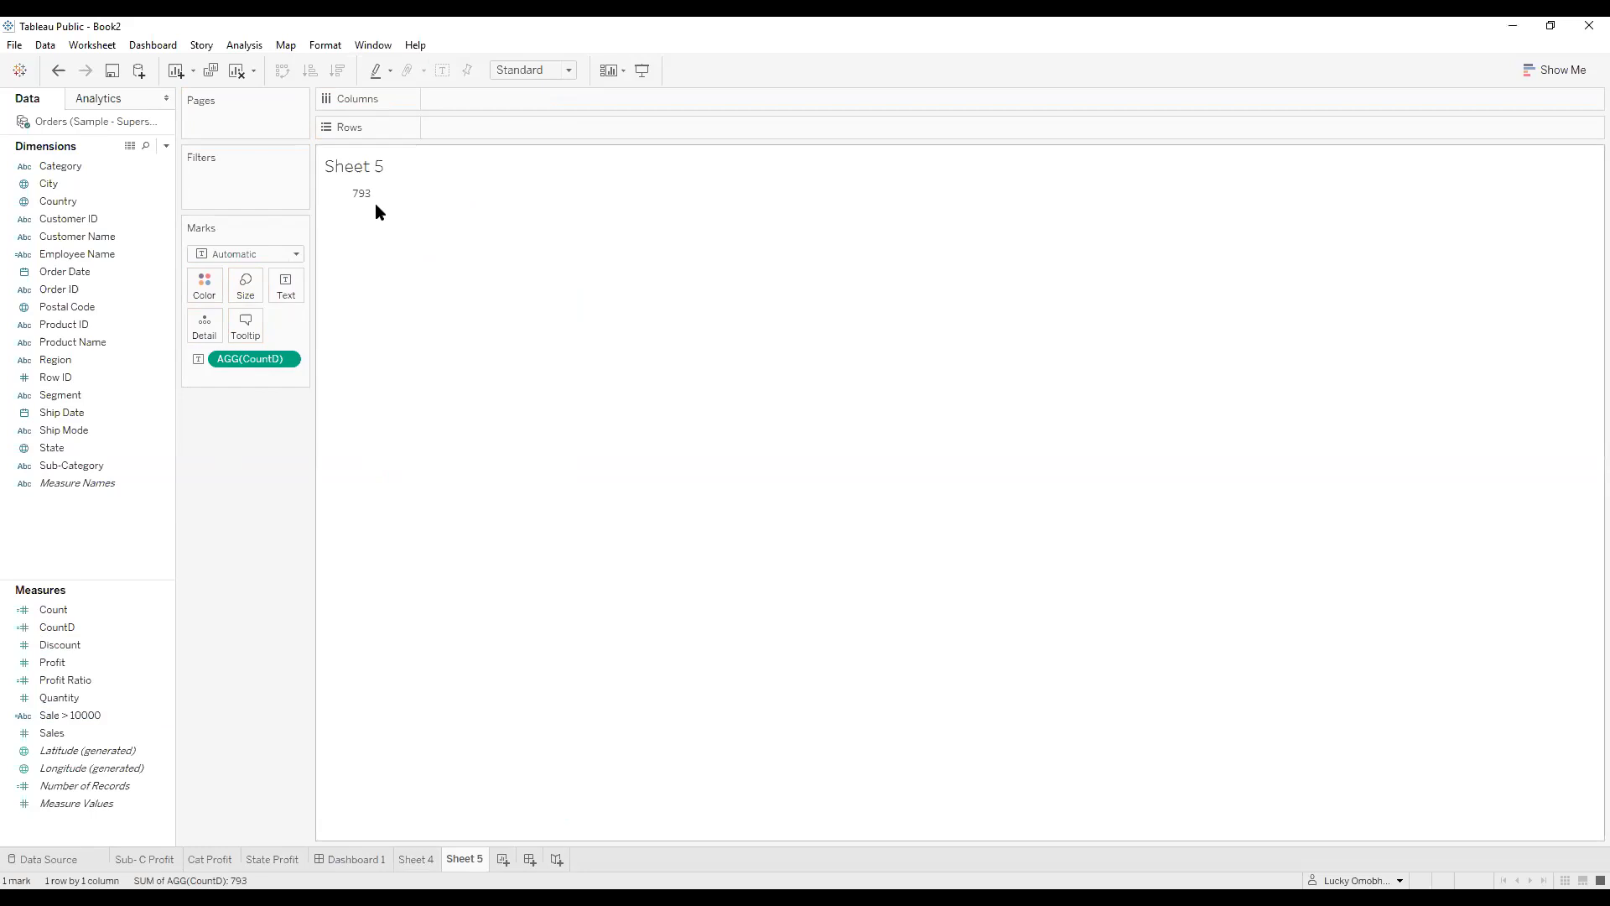
Return to Sheet 4 and change the CountD formula to { FIXED [Region]: COUNTD([Customer Name])}.
{"action": "left_click", "coordinate": [419, 857]}
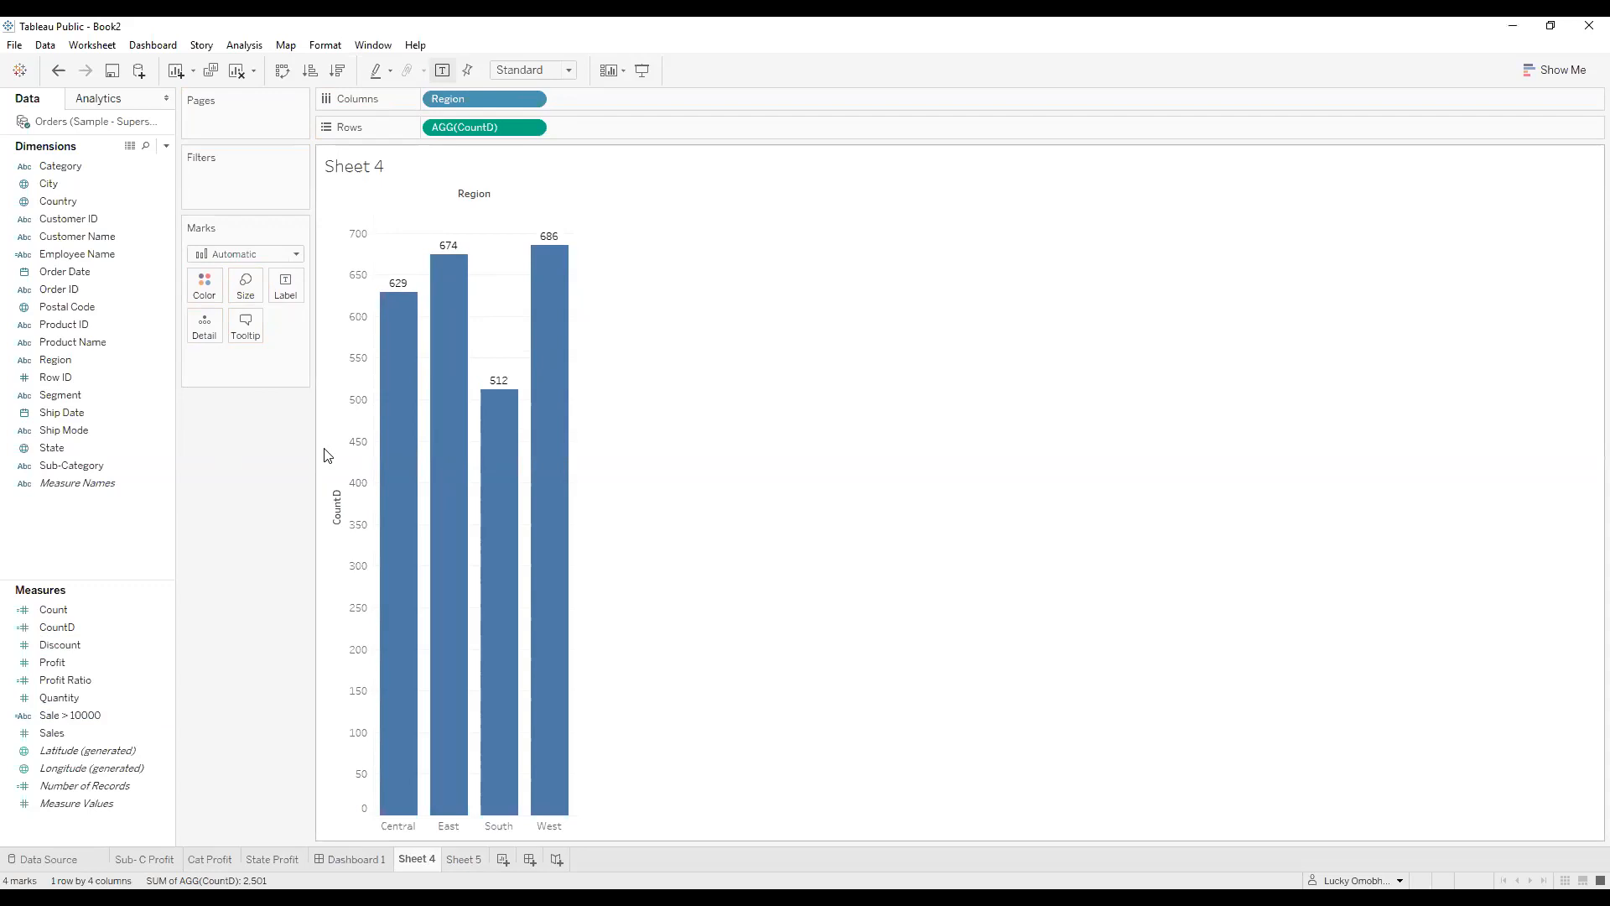
{"action": "left_click", "coordinate": [119, 629]}
{"action": "left_click", "coordinate": [166, 624]}
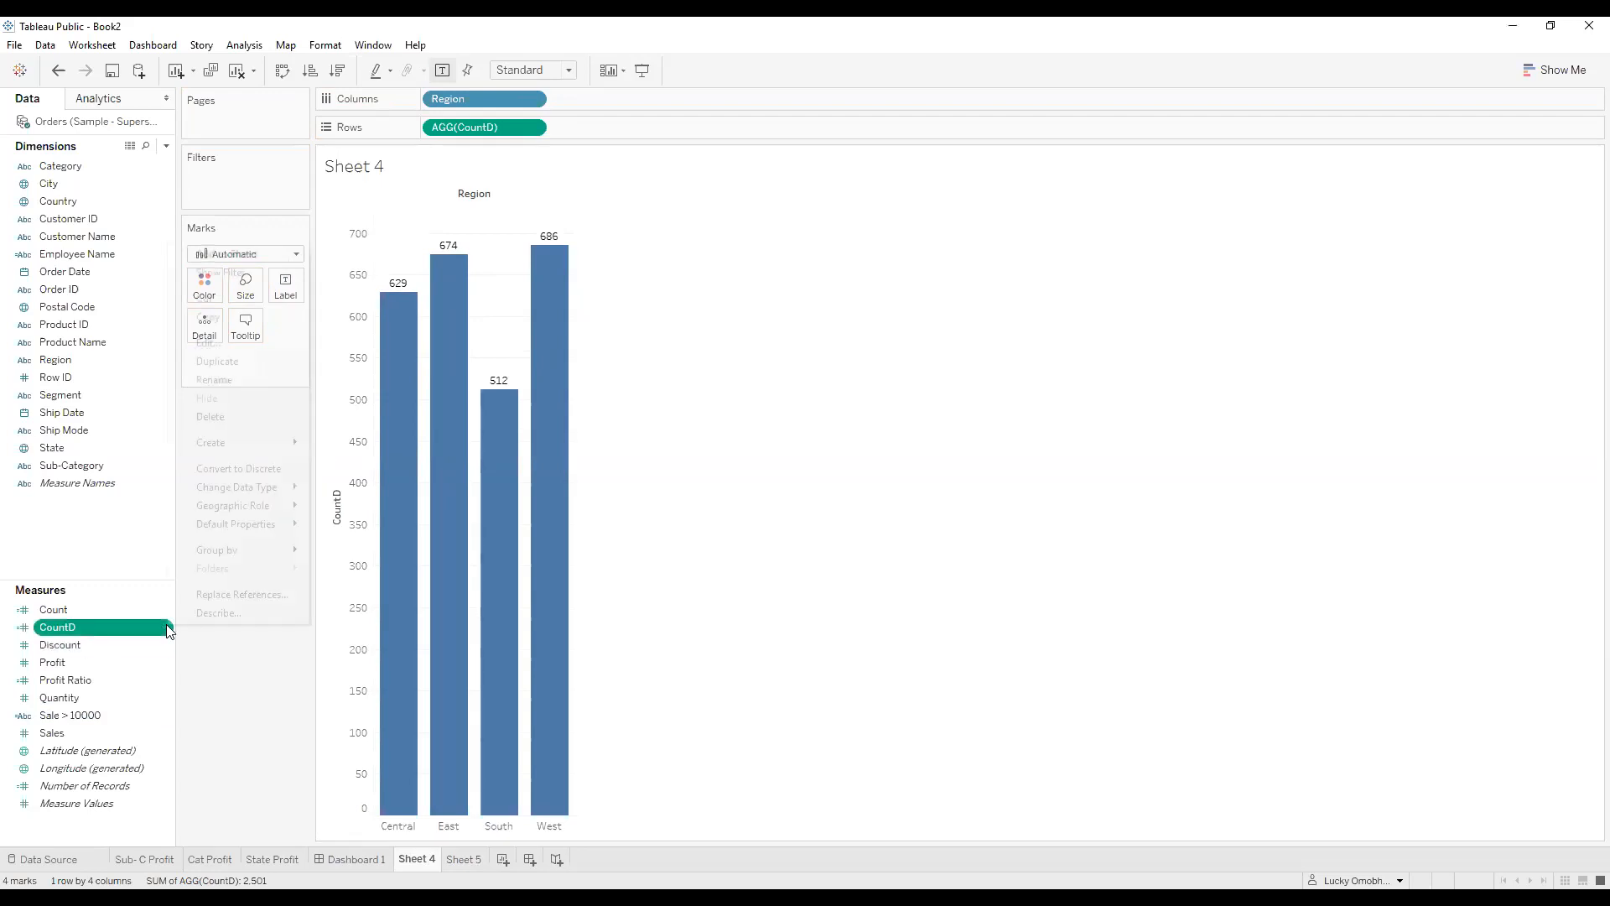
{"action": "left_click", "coordinate": [213, 346]}
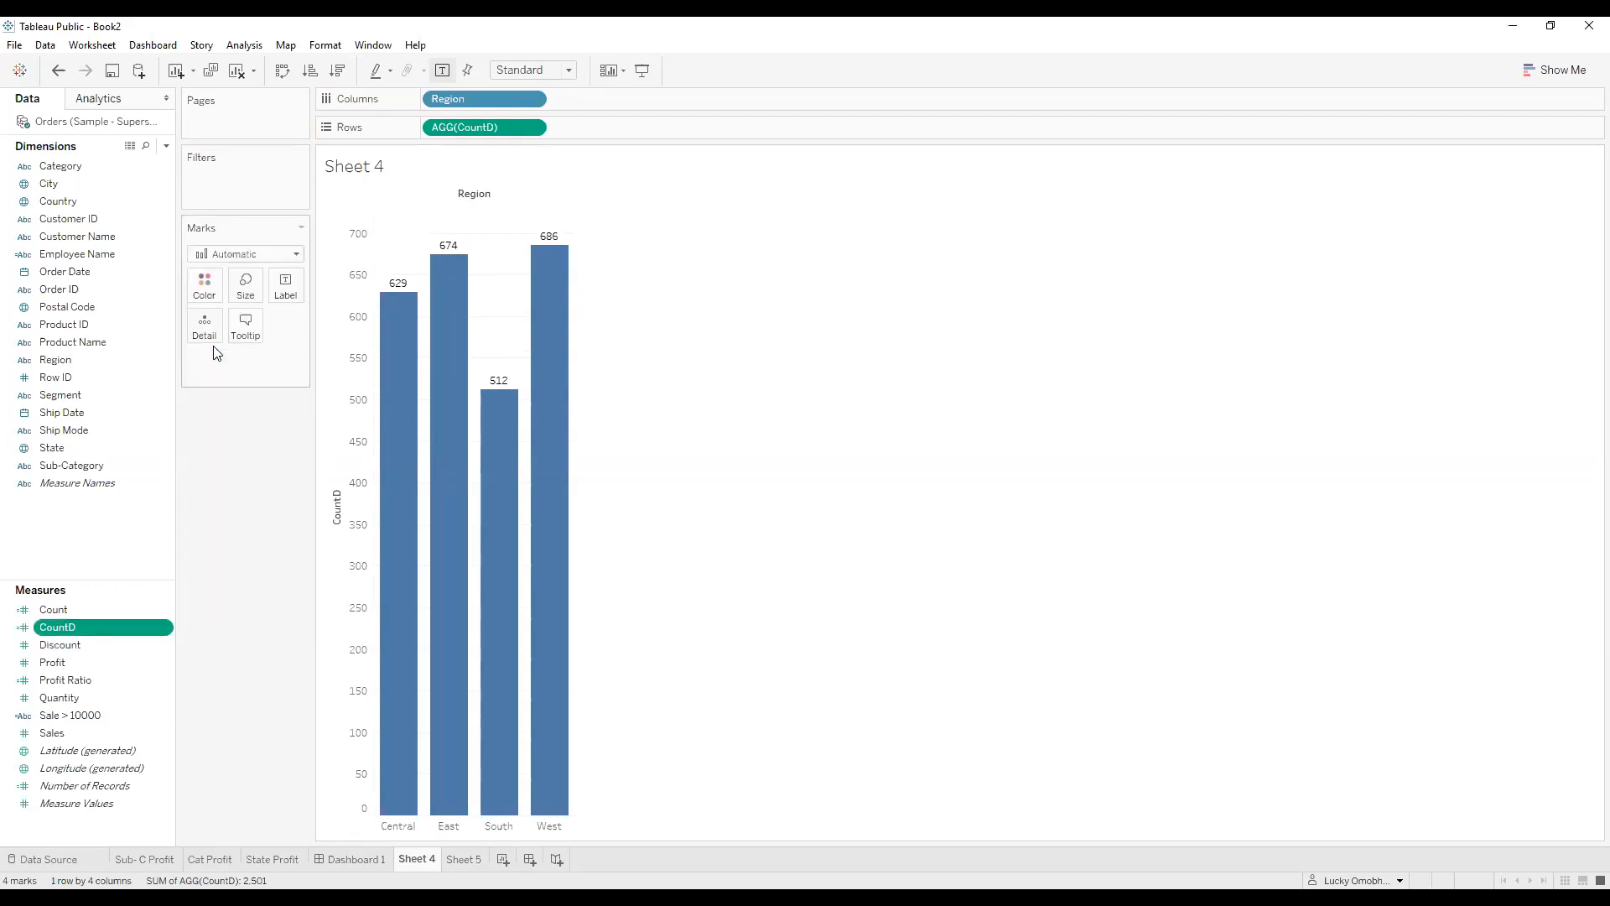
{"action": "left_click", "coordinate": [633, 450]}
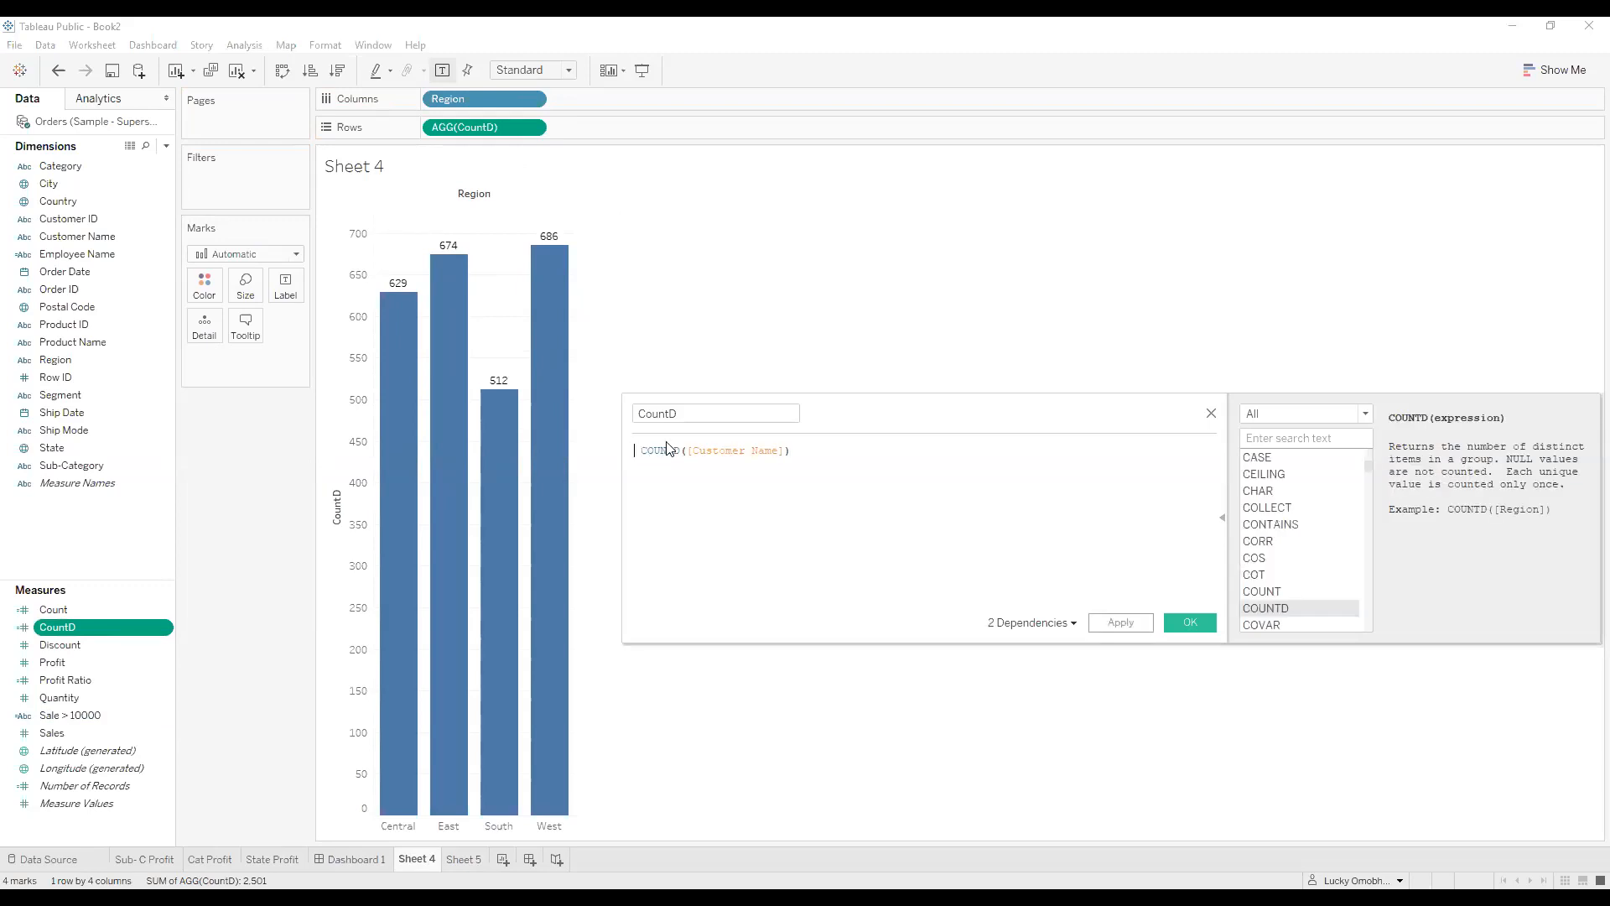
{"action": "type", "text": "fi"}
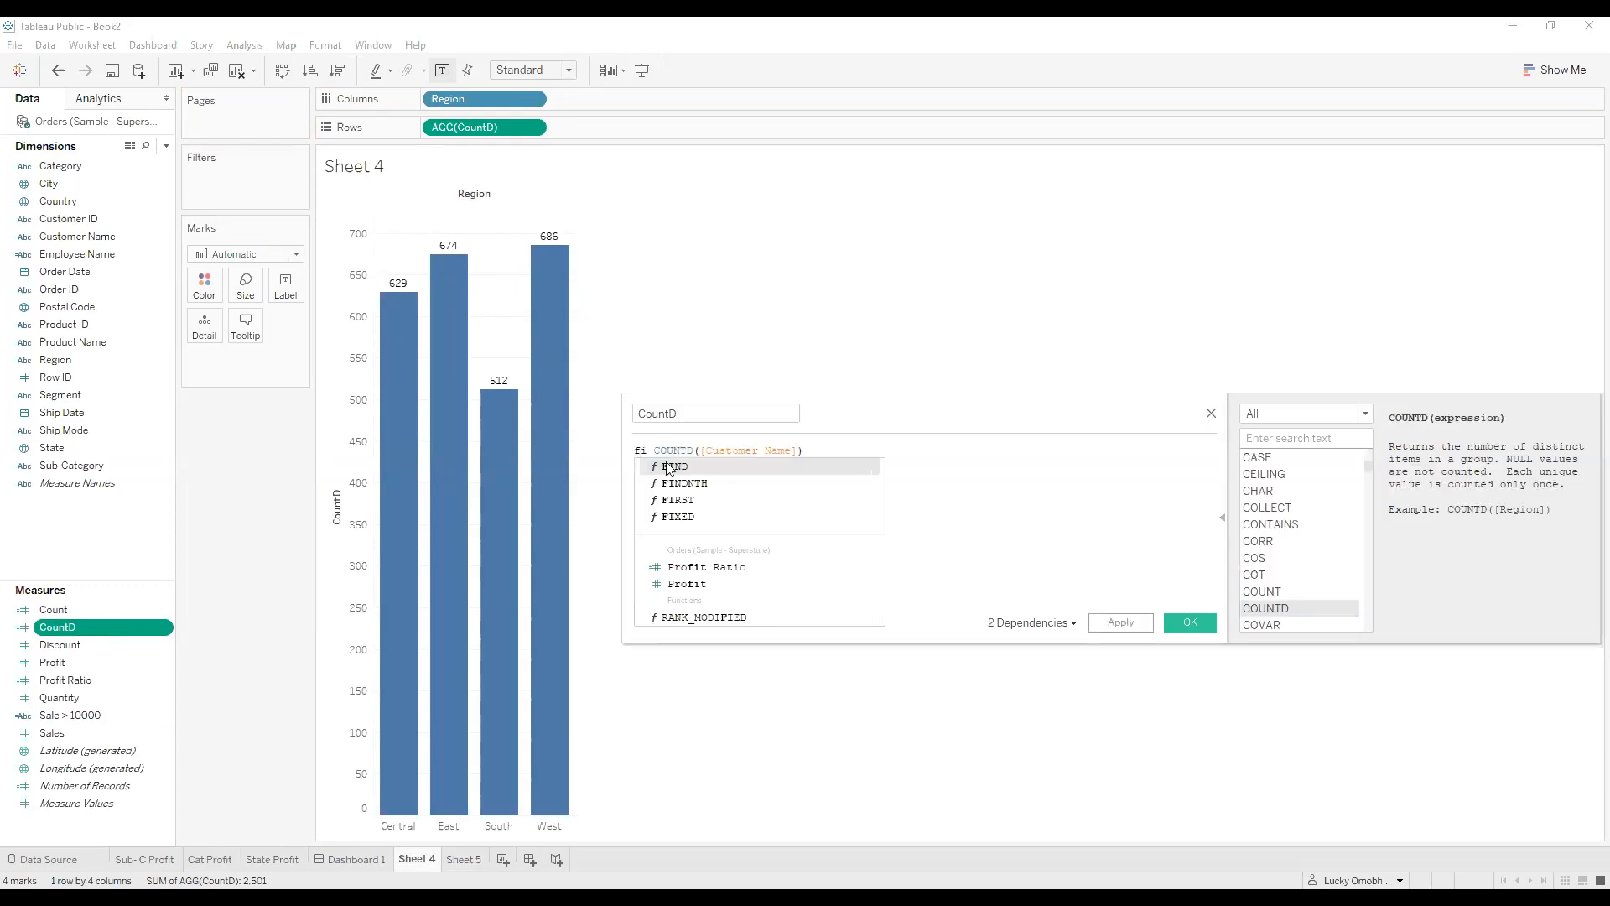
{"action": "left_click", "coordinate": [679, 516]}
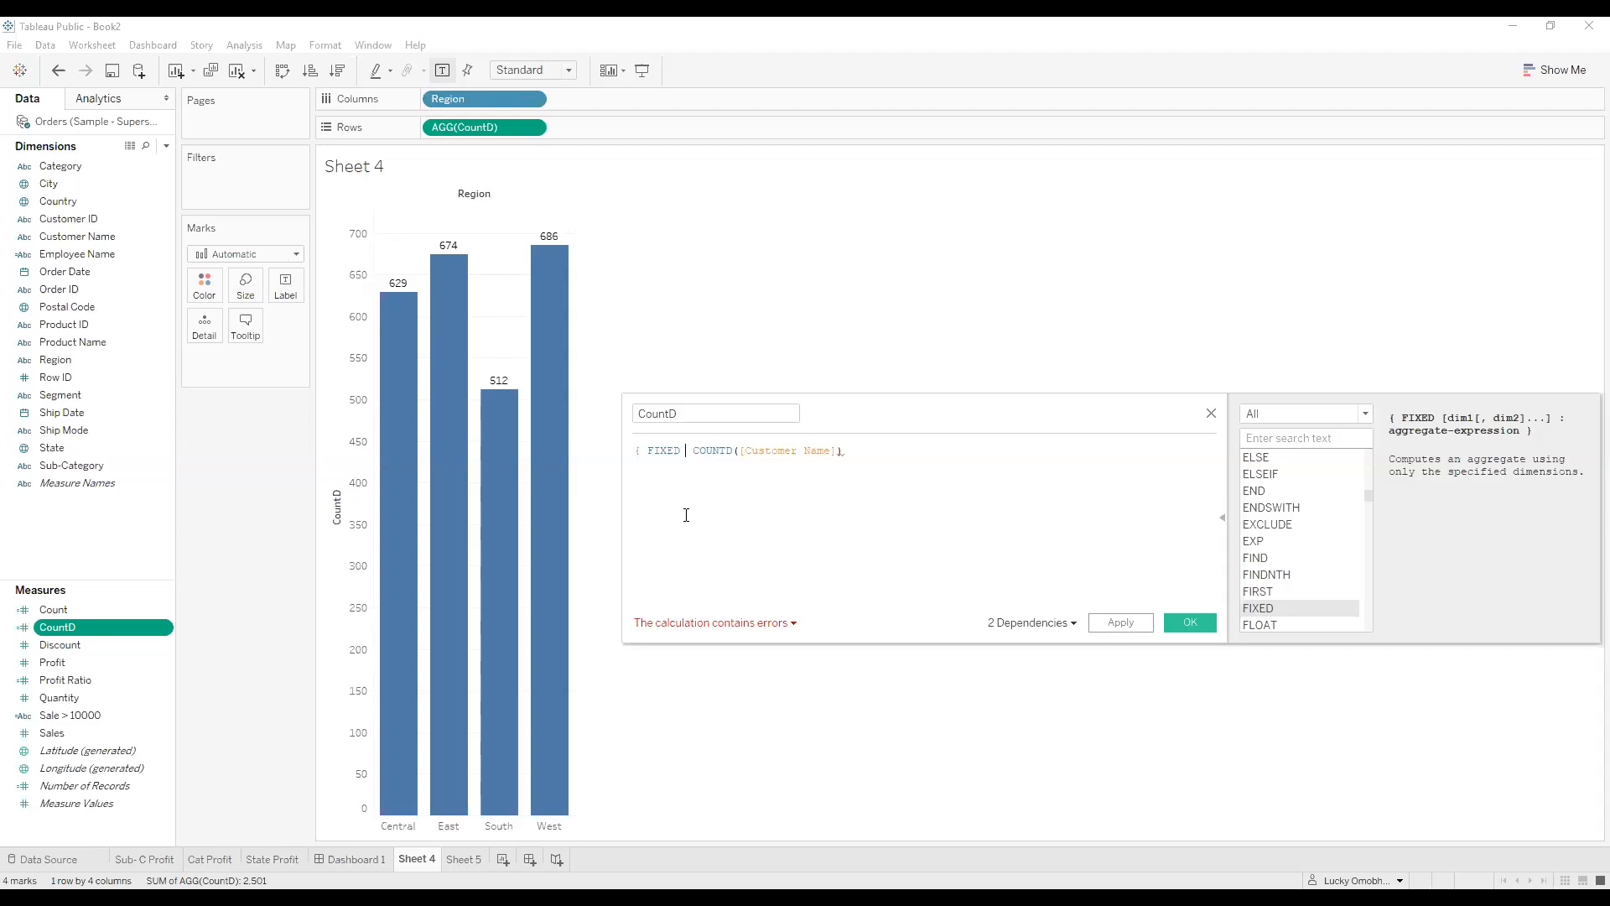
{"action": "type", "text": "re"}
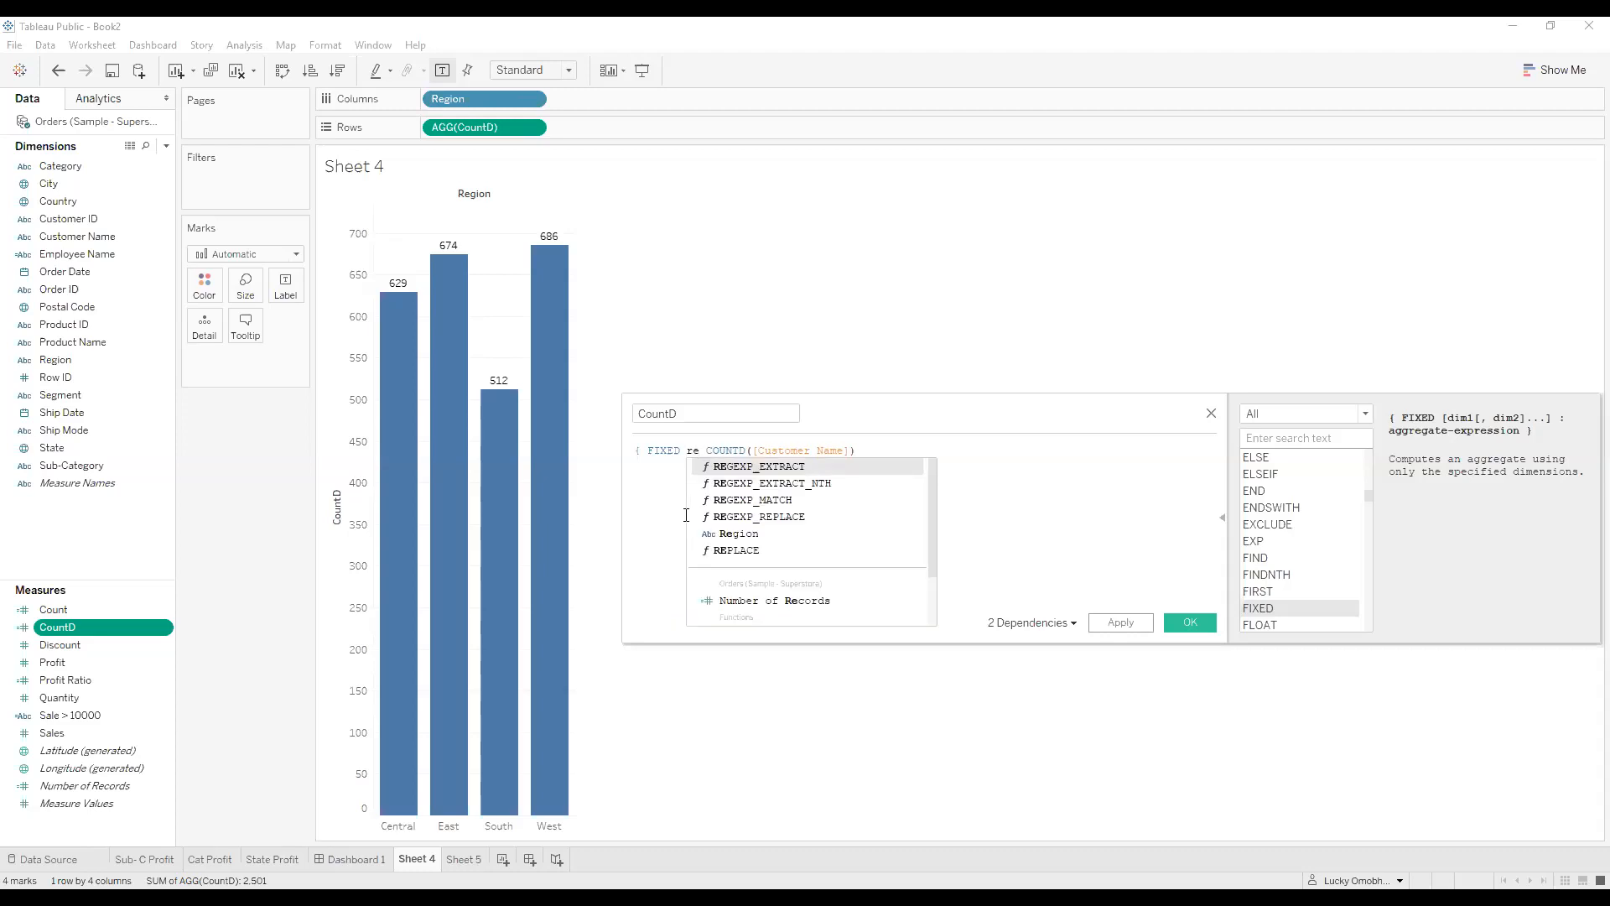
{"action": "left_click", "coordinate": [757, 536]}
{"action": "type", "text": ":"}
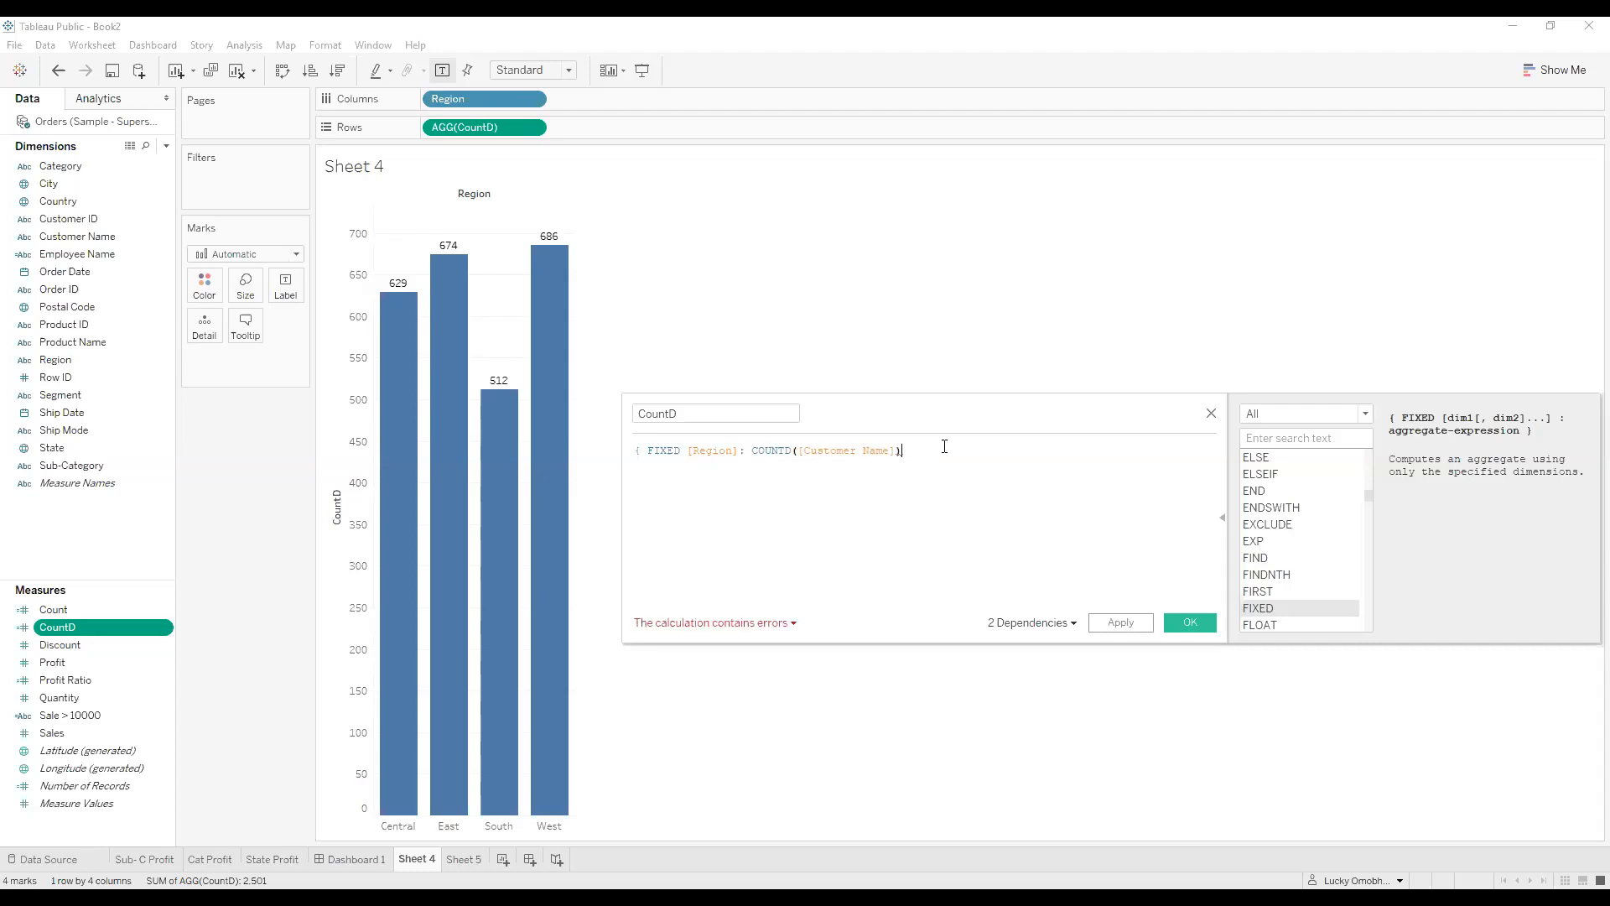
{"action": "type", "text": "}"}
{"action": "left_click", "coordinate": [1176, 622]}
Take CountD off the rows and add it back to the region bar chart.
{"action": "left_click_drag", "start_coordinate": [484, 127], "coordinate": [188, 524]}
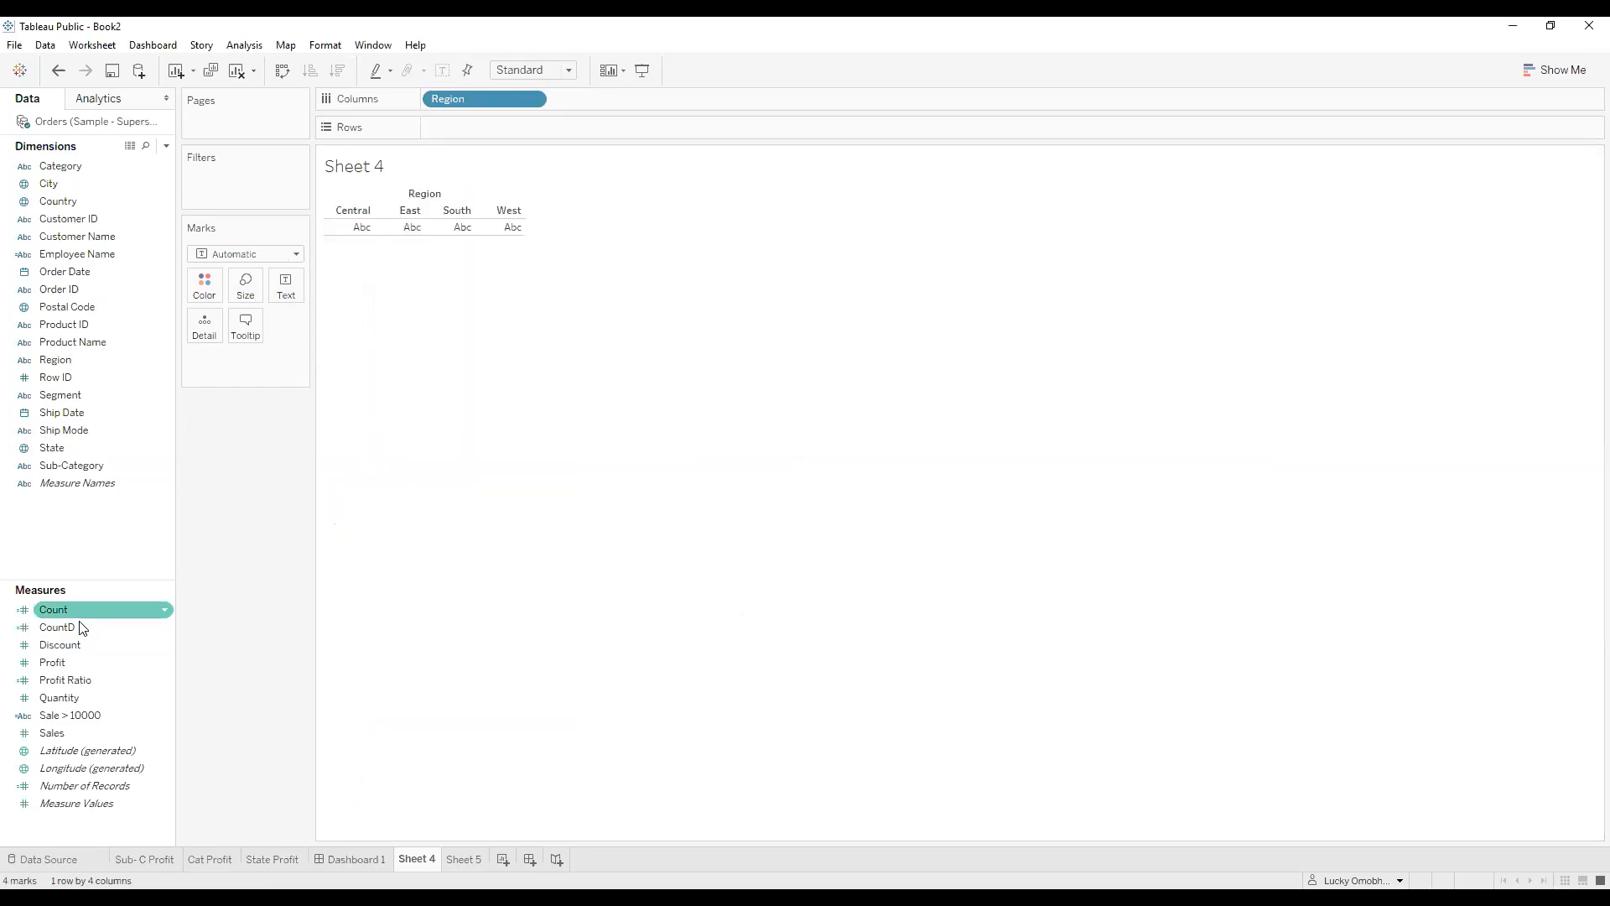
{"action": "left_click_drag", "start_coordinate": [57, 627], "coordinate": [451, 136]}
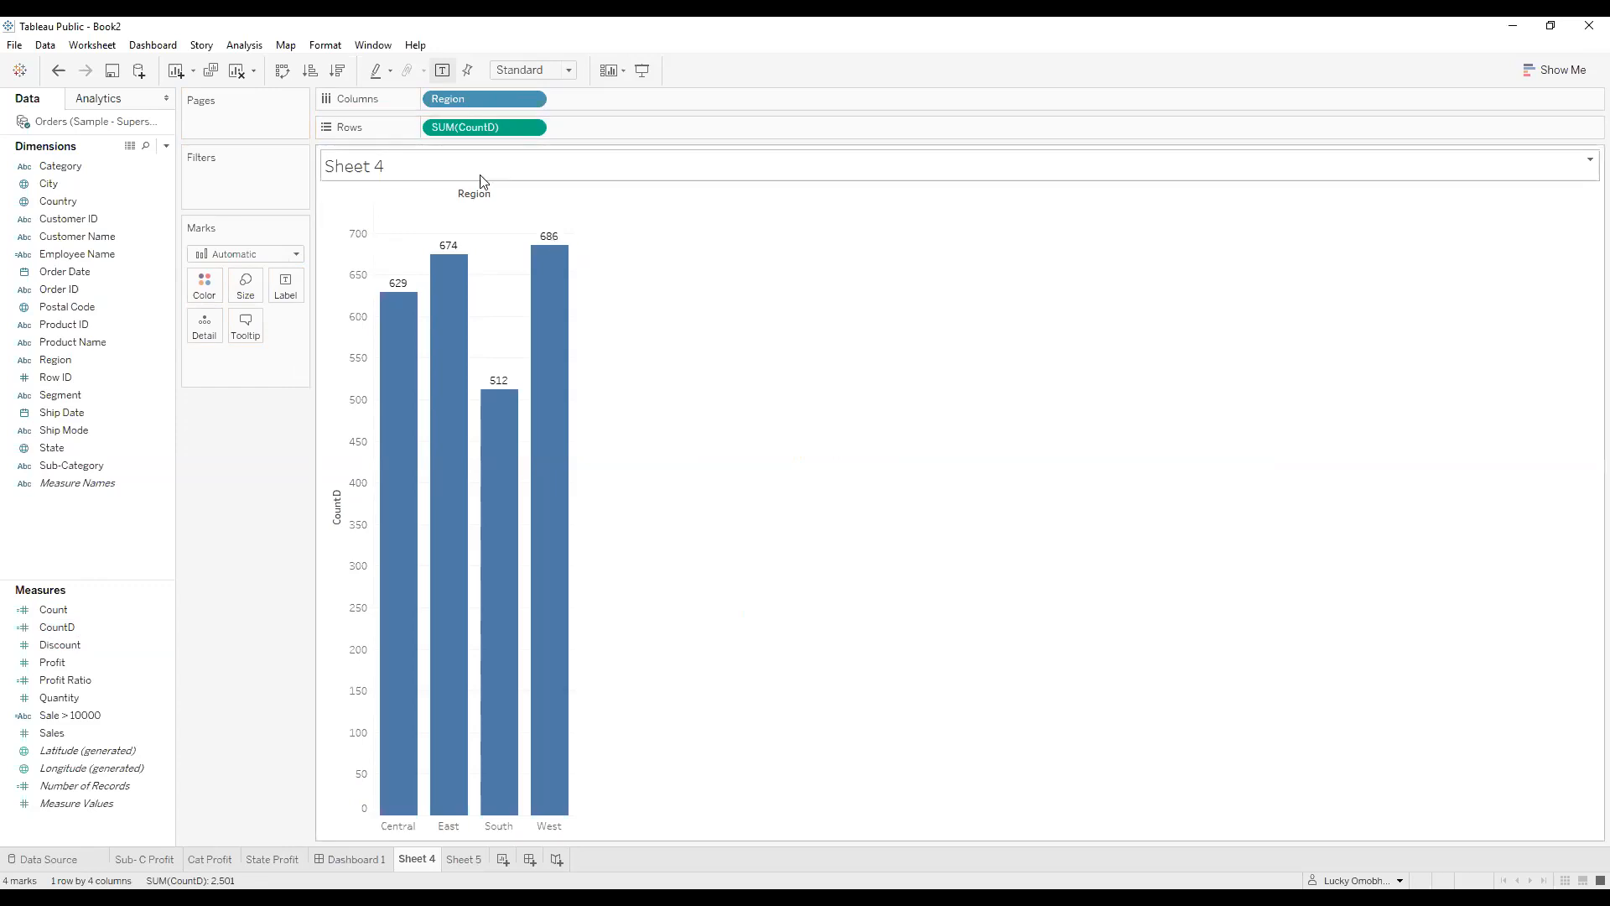
{"action": "left_click", "coordinate": [531, 128]}
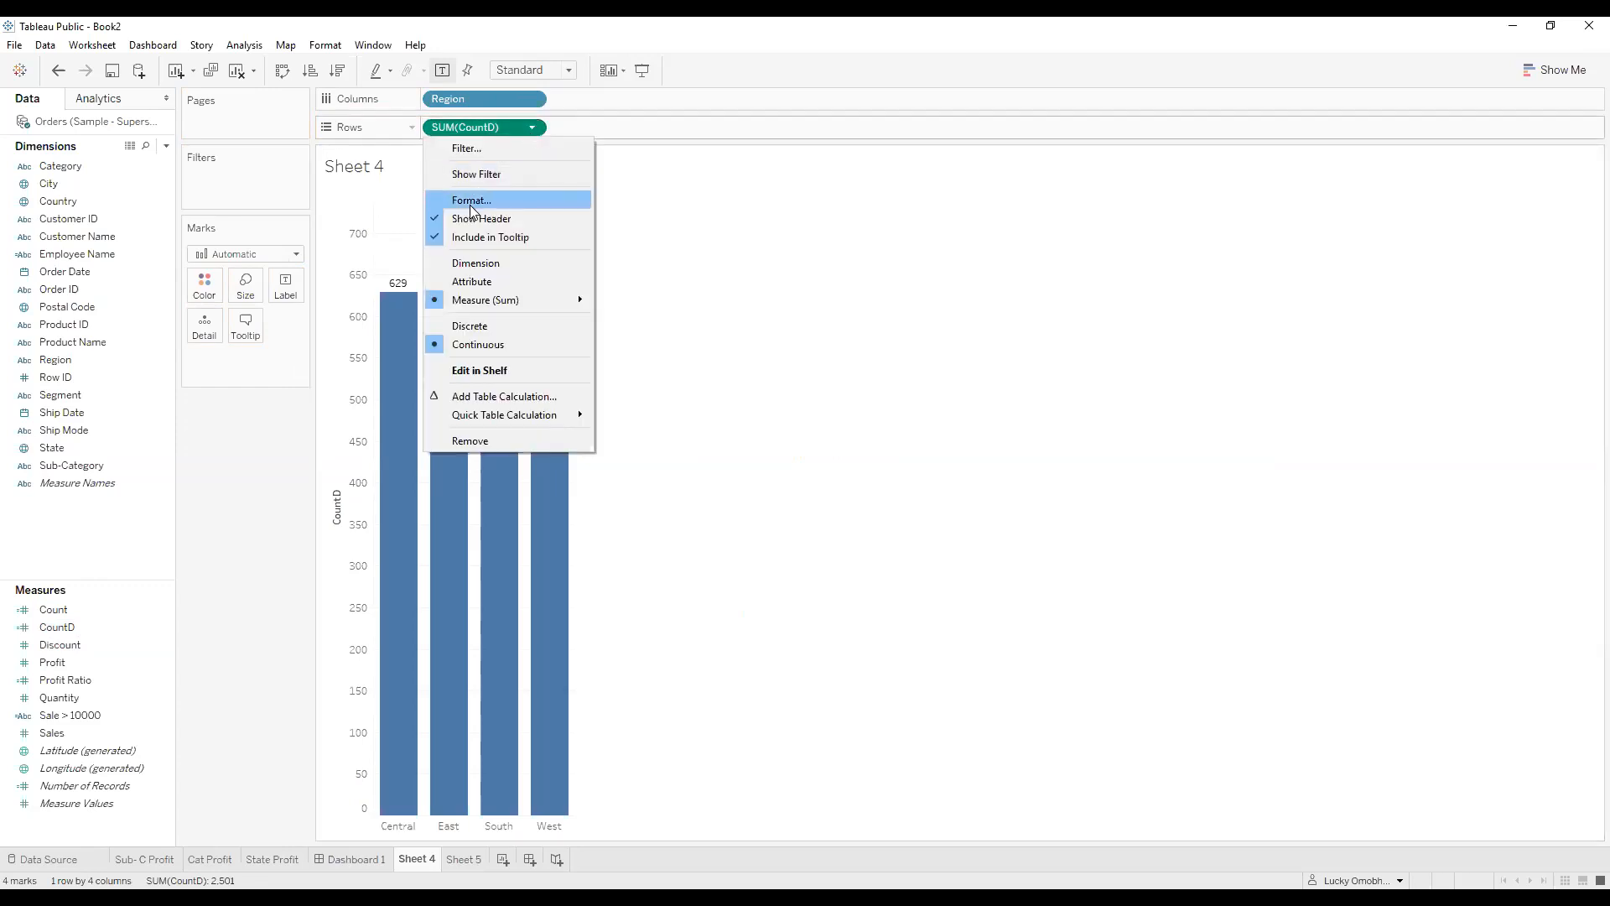
{"action": "left_click", "coordinate": [740, 355]}
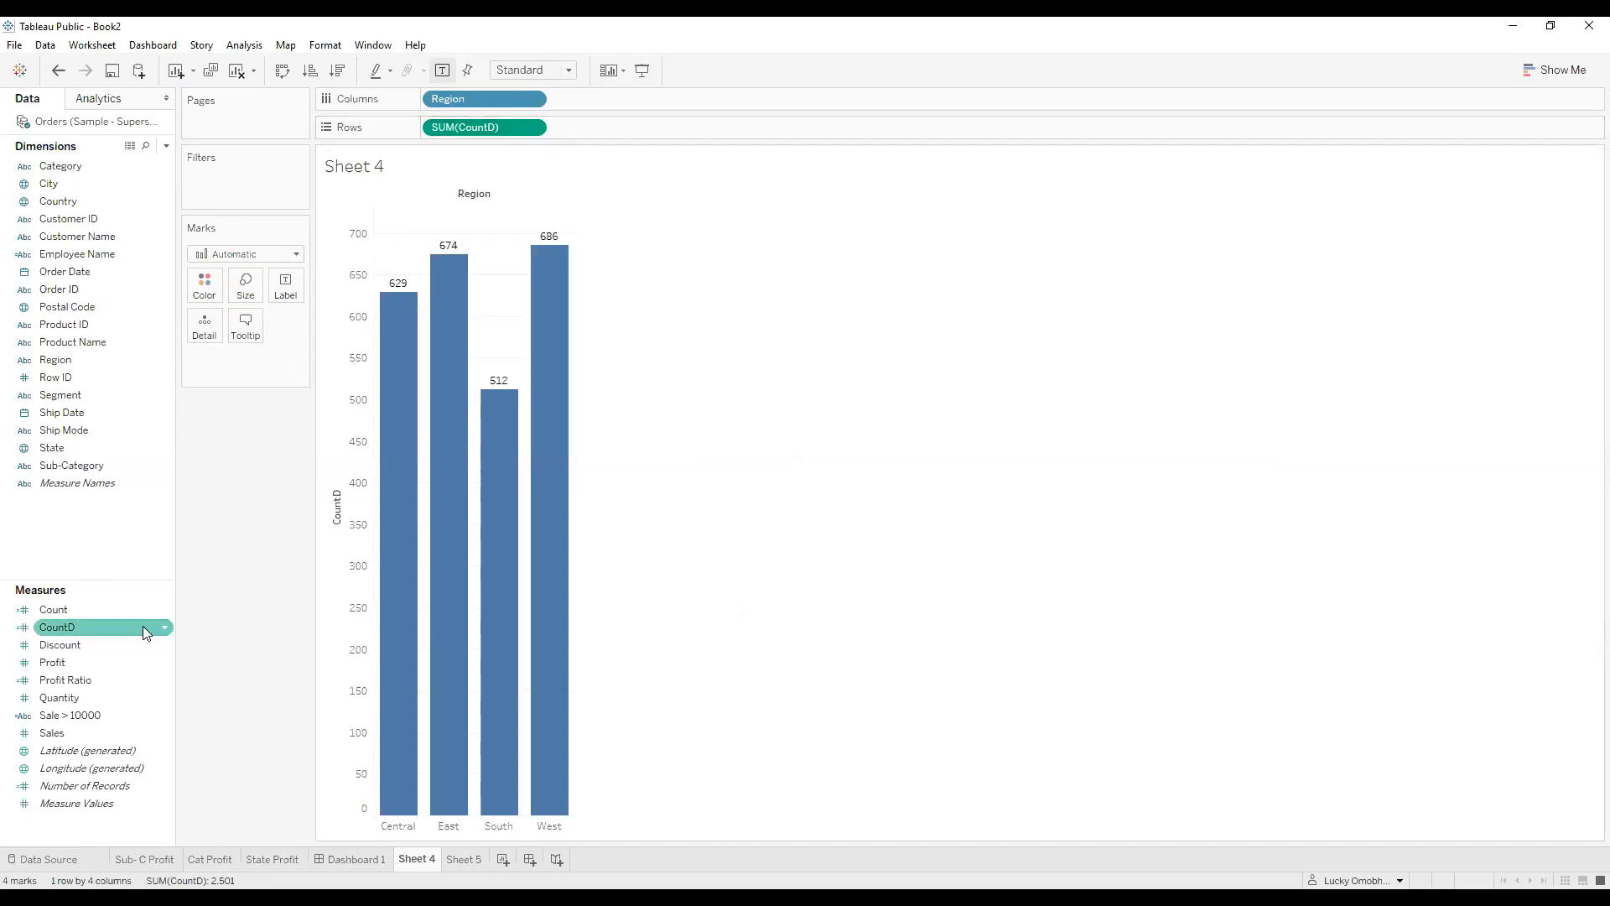
Replace Region with Customer Name as the fixed dimension, making the CountD formula { FIXED [Customer Name]: COUNTD([Customer Name])}.
{"action": "right_click", "coordinate": [168, 628]}
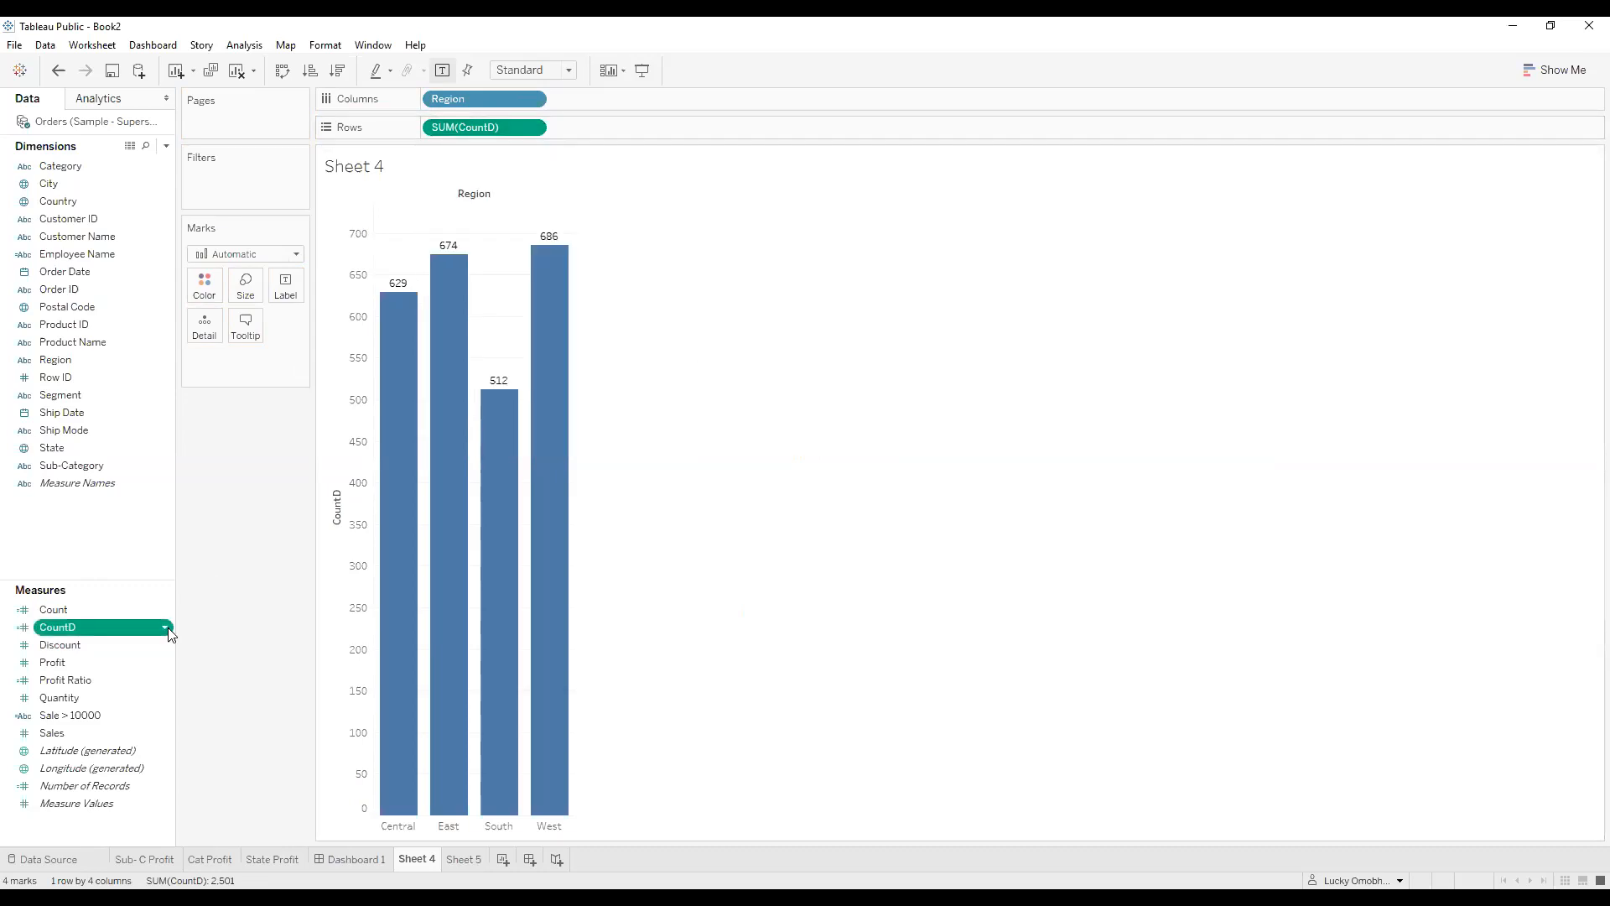
{"action": "left_click", "coordinate": [216, 333]}
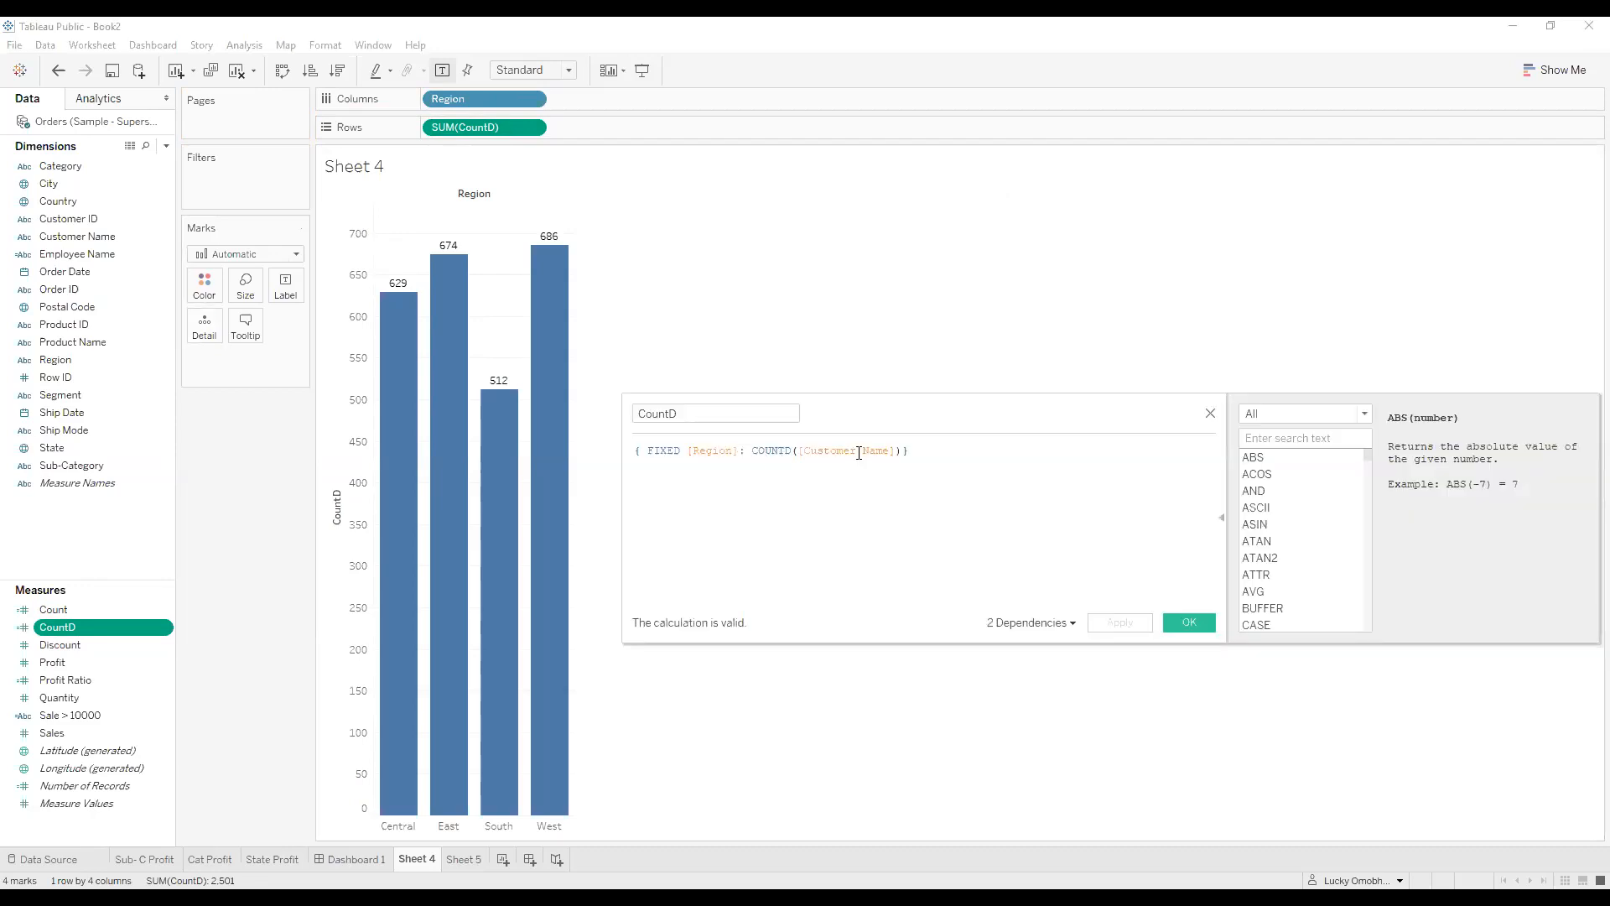
{"action": "key", "text": "BackSpace"}
{"action": "type", "text": "}"}
{"action": "key", "text": "BackSpace"}
{"action": "key", "text": "BackSpace"}
{"action": "key", "text": "BackSpace"}
{"action": "key", "text": "BackSpace"}
{"action": "key", "text": "BackSpace"}
{"action": "key", "text": "BackSpace"}
{"action": "key", "text": "BackSpace"}
{"action": "key", "text": "BackSpace"}
{"action": "type", "text": "cus"}
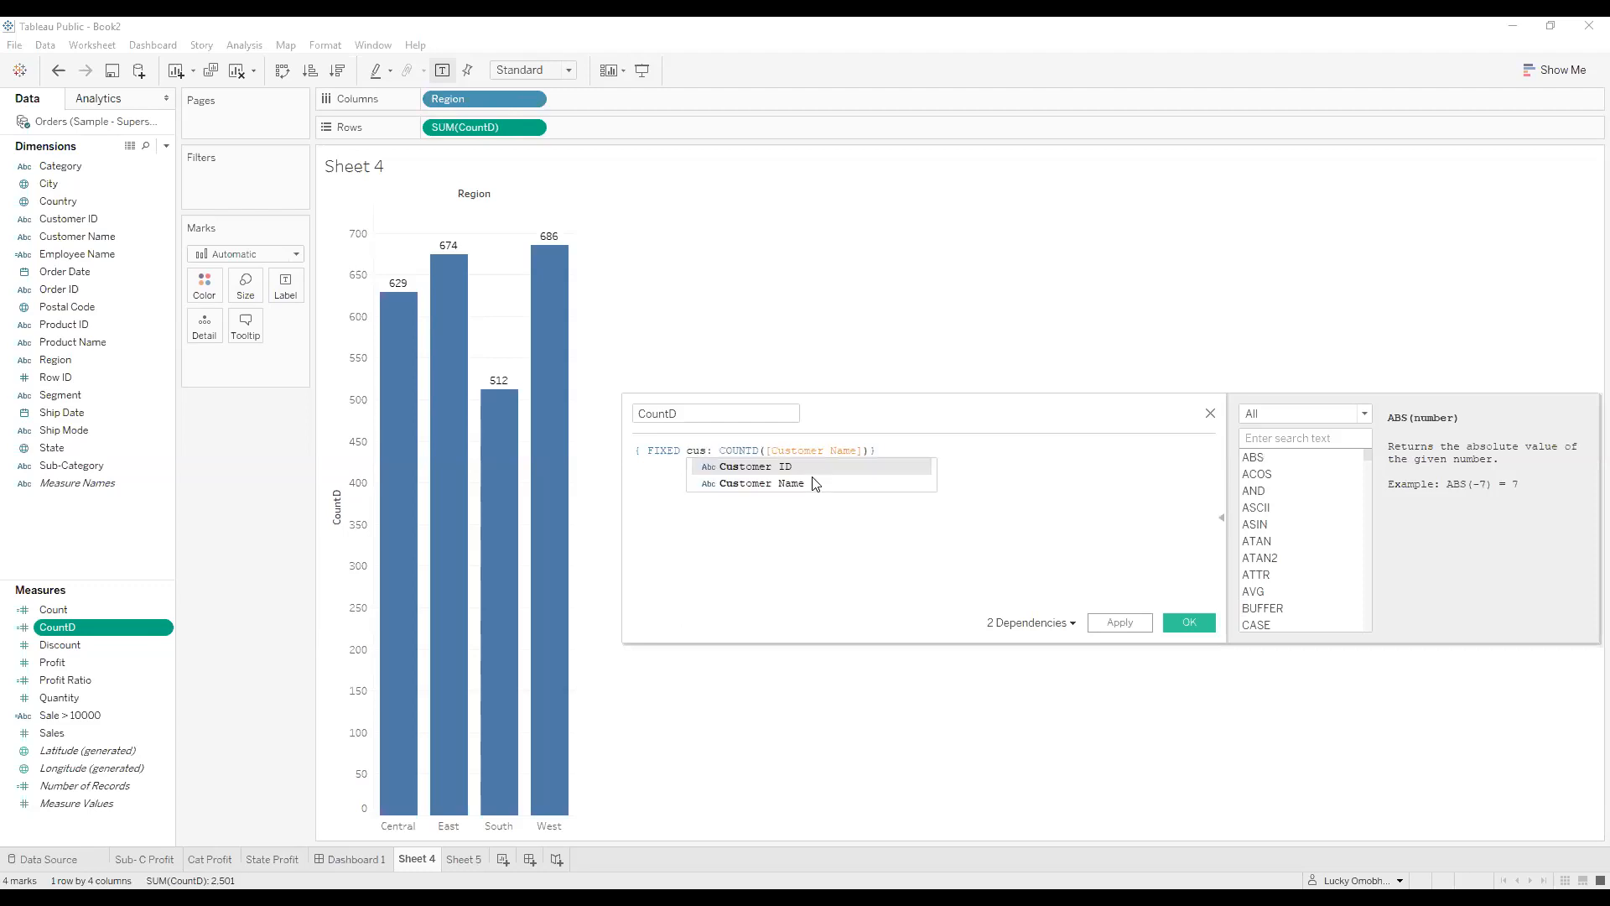
{"action": "left_click", "coordinate": [788, 484]}
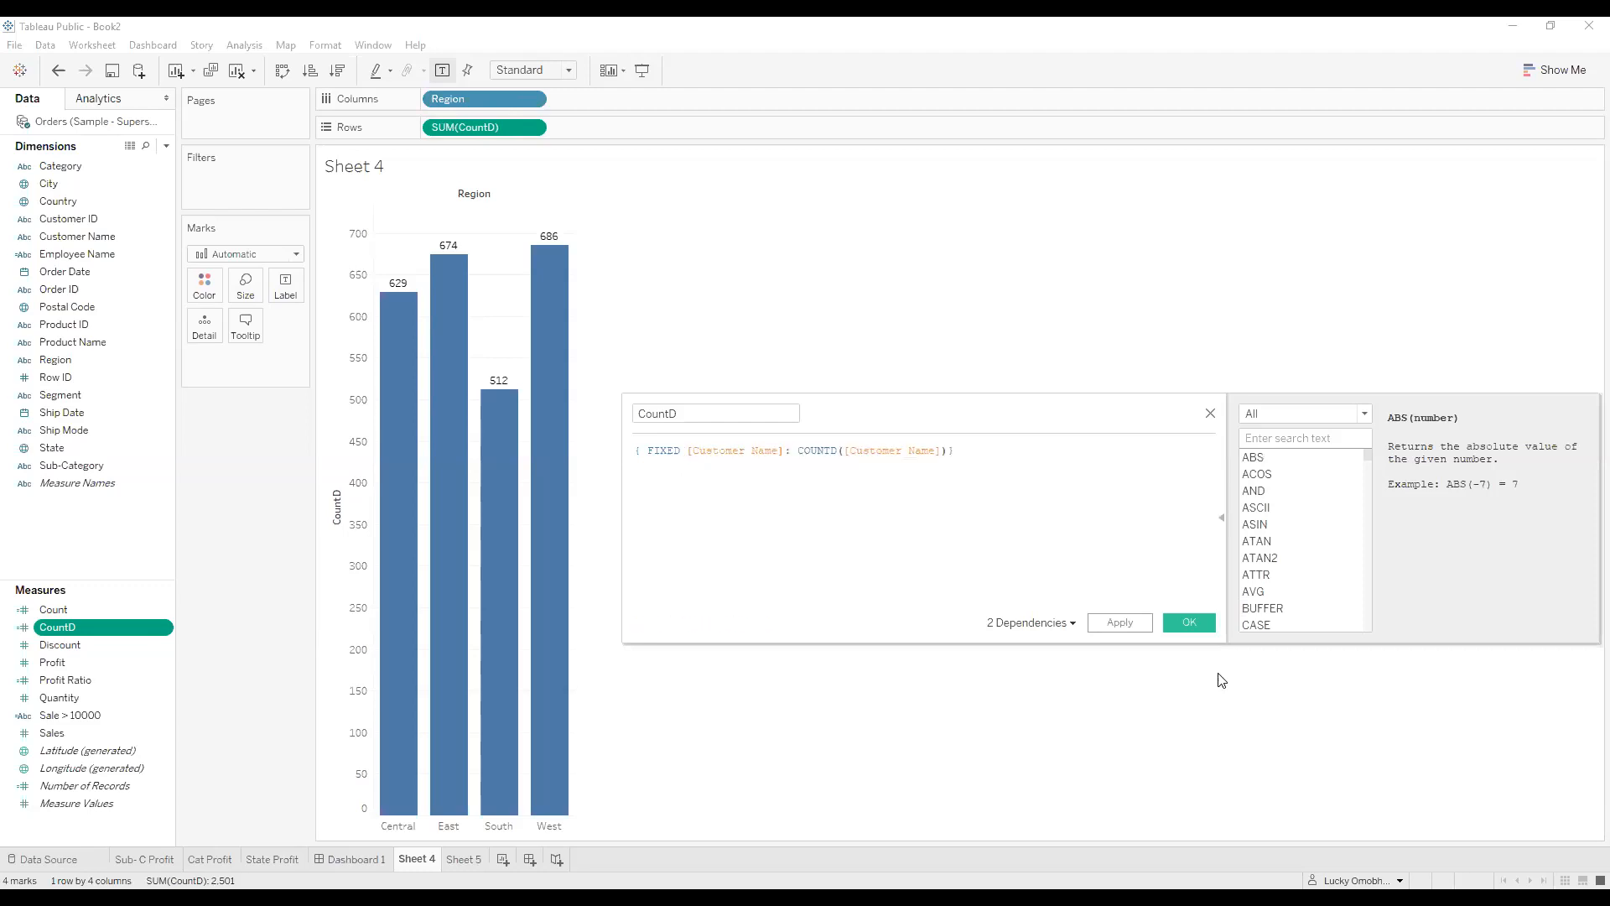
{"action": "left_click", "coordinate": [1176, 625]}
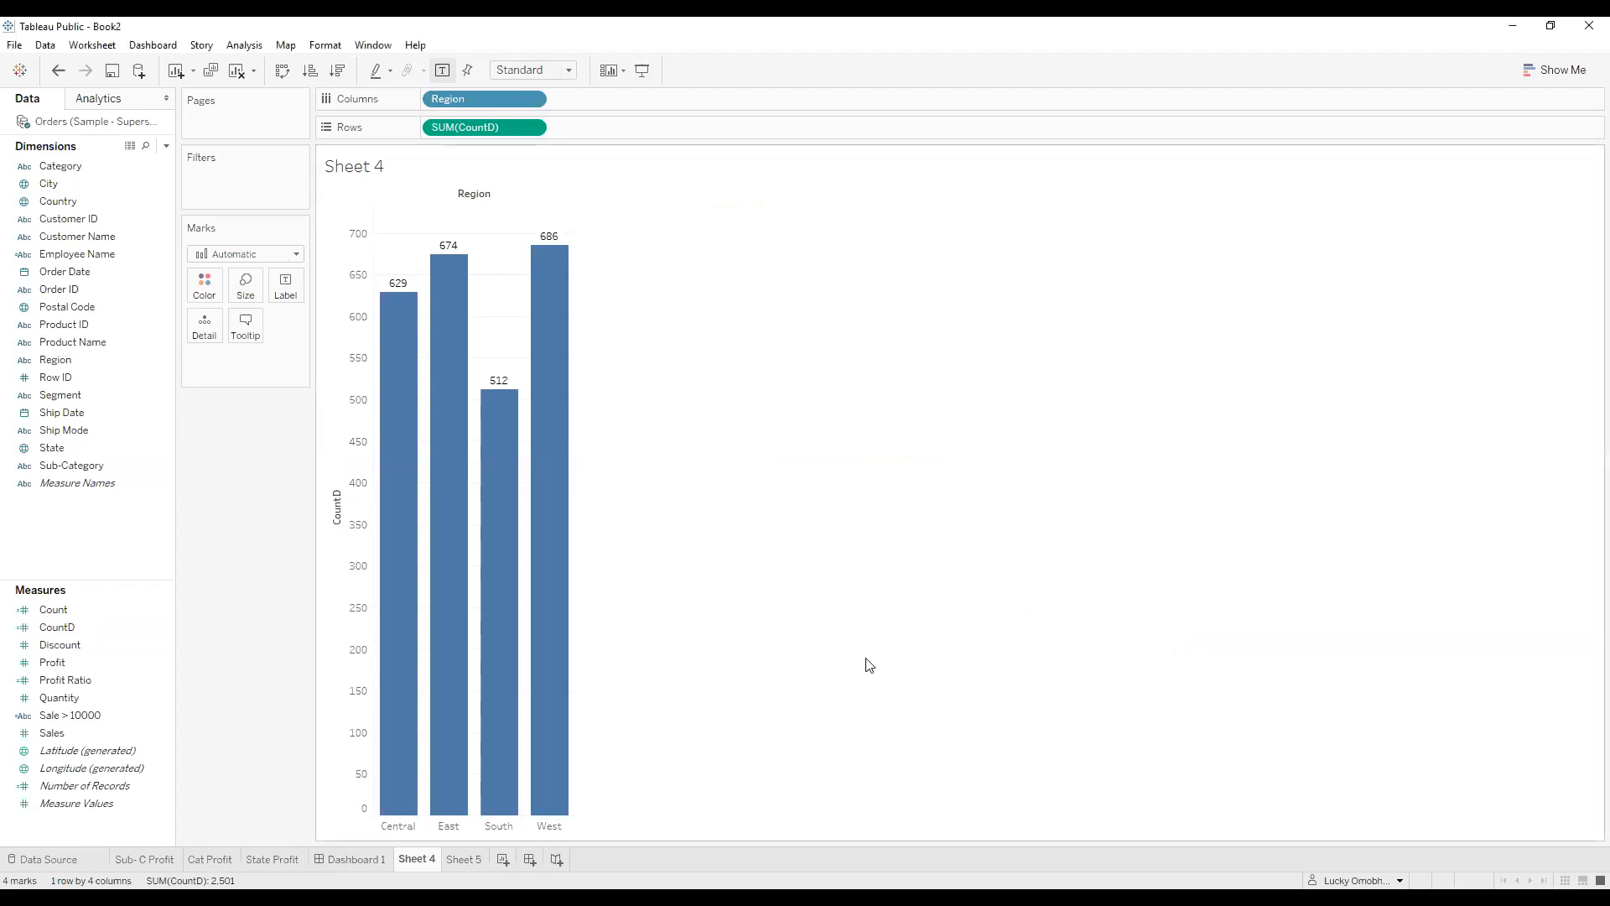
Inspect the CountD bars of the Central and South regions in the chart.
{"action": "left_click", "coordinate": [37, 611]}
{"action": "left_click", "coordinate": [57, 627]}
{"action": "left_click_drag", "start_coordinate": [57, 628], "coordinate": [917, 384]}
{"action": "mouse_move", "coordinate": [392, 369]}
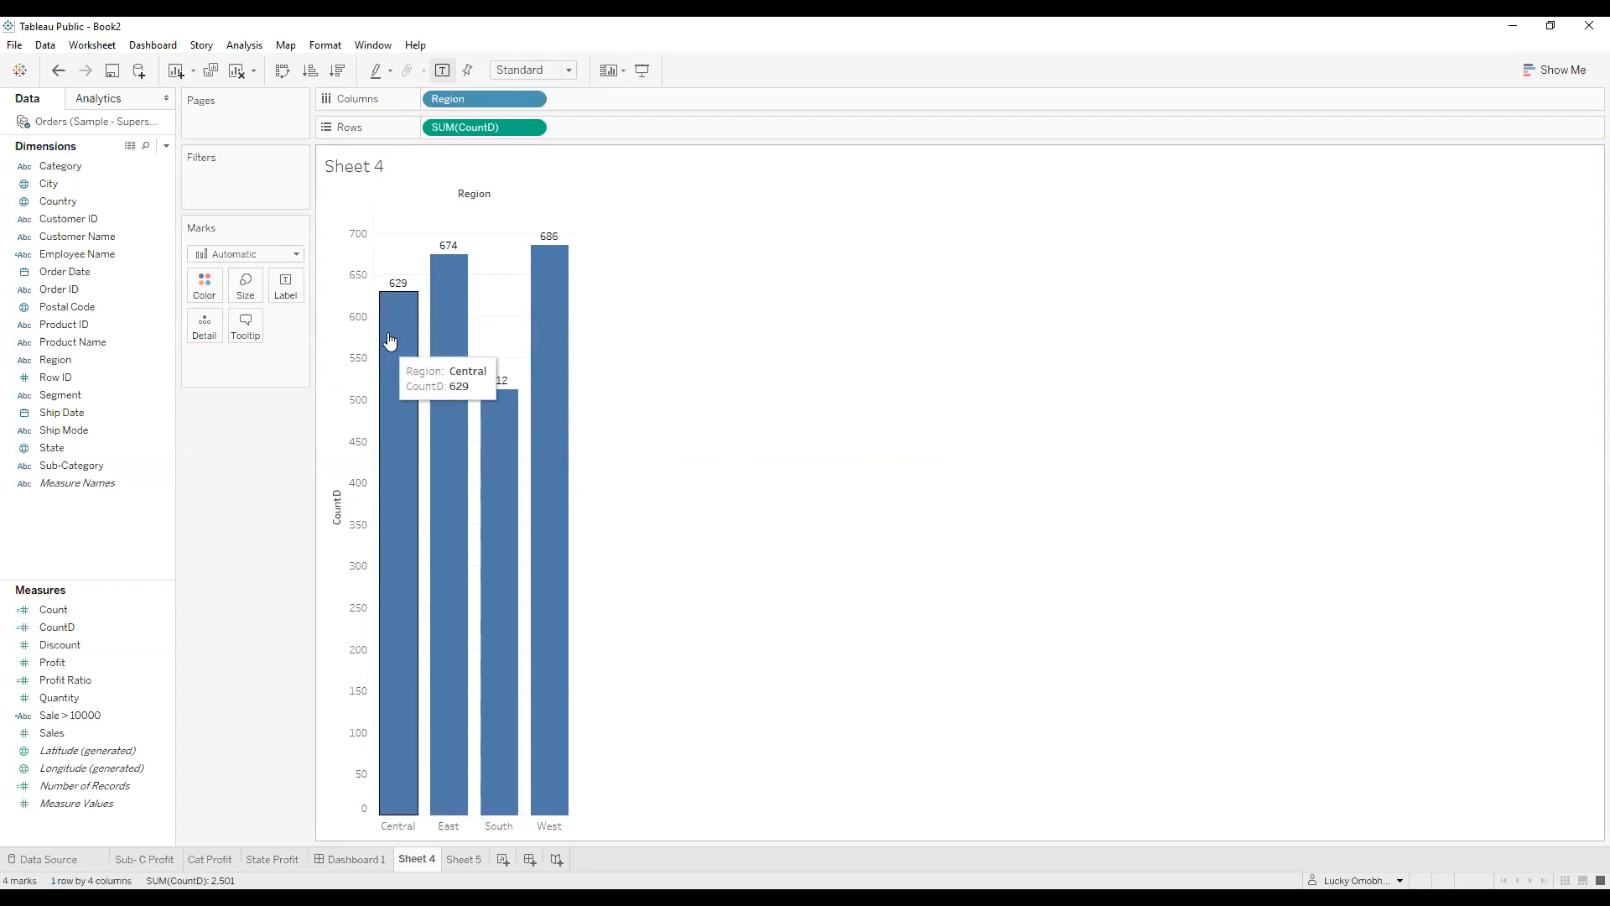
{"action": "mouse_move", "coordinate": [498, 521]}
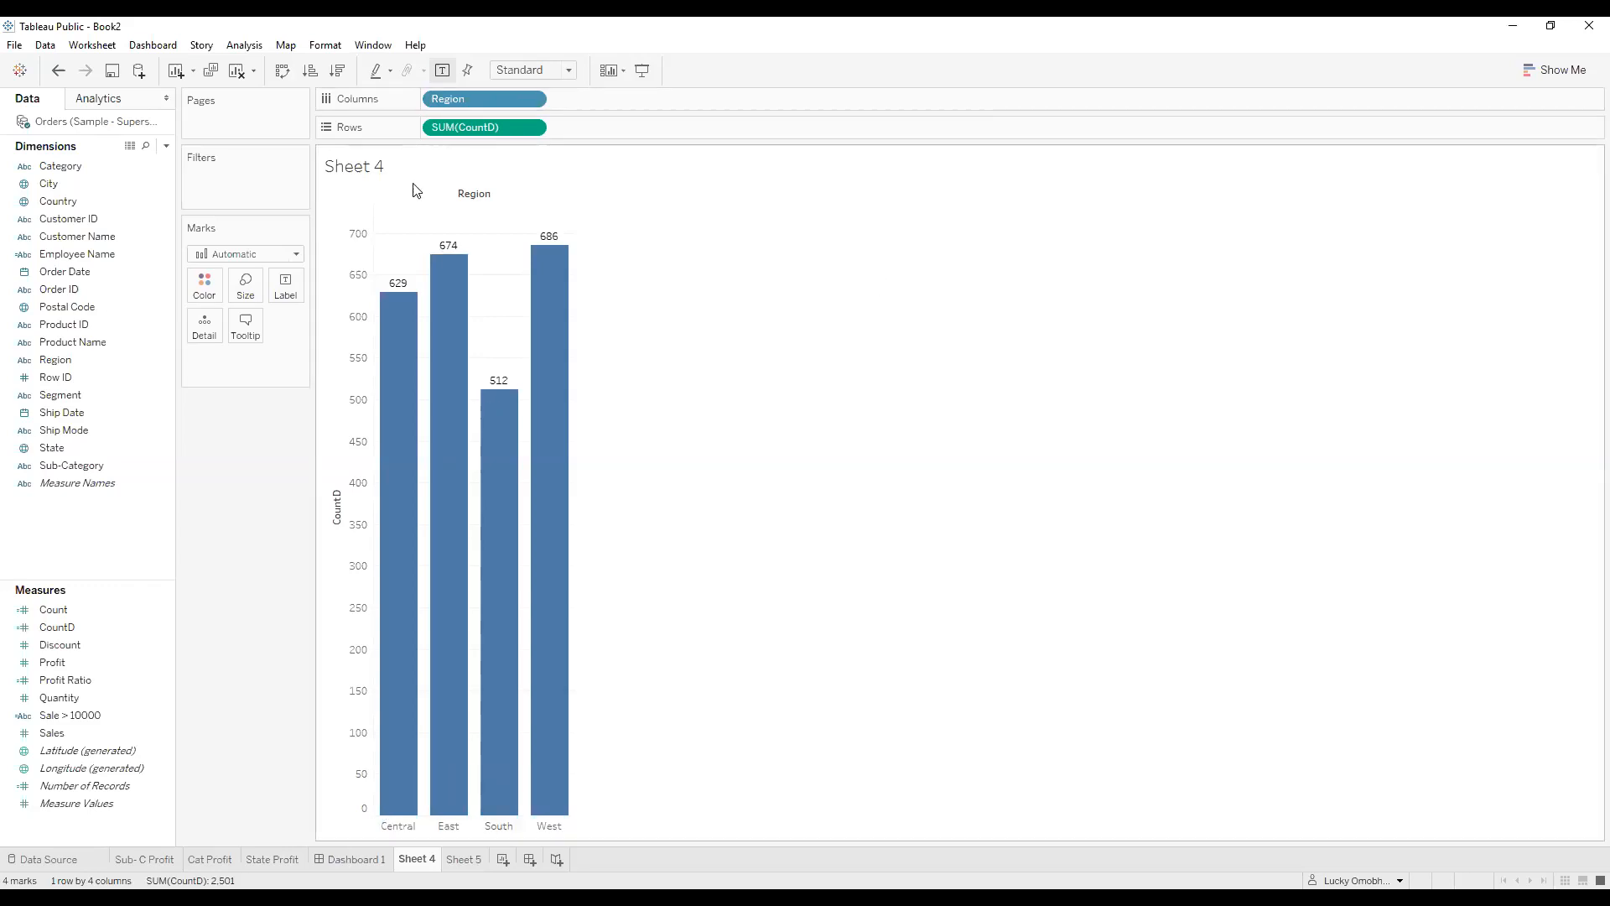
Replace Region with Sub-Category on the columns of the CountD bar chart.
{"action": "left_click_drag", "start_coordinate": [455, 102], "coordinate": [1012, 428]}
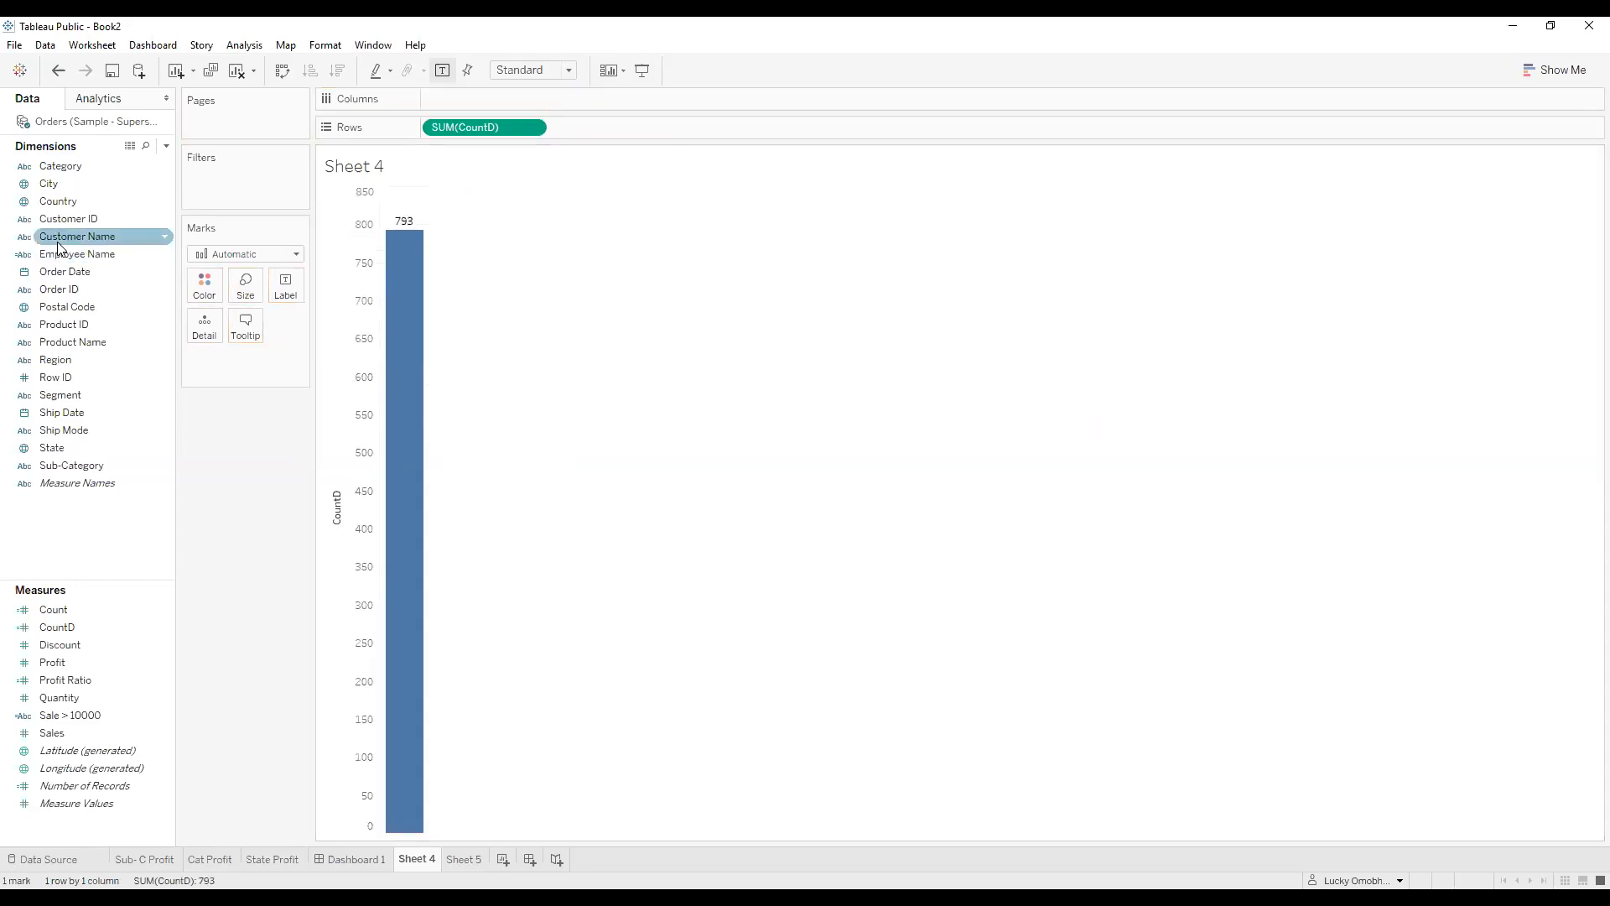
{"action": "left_click", "coordinate": [65, 220]}
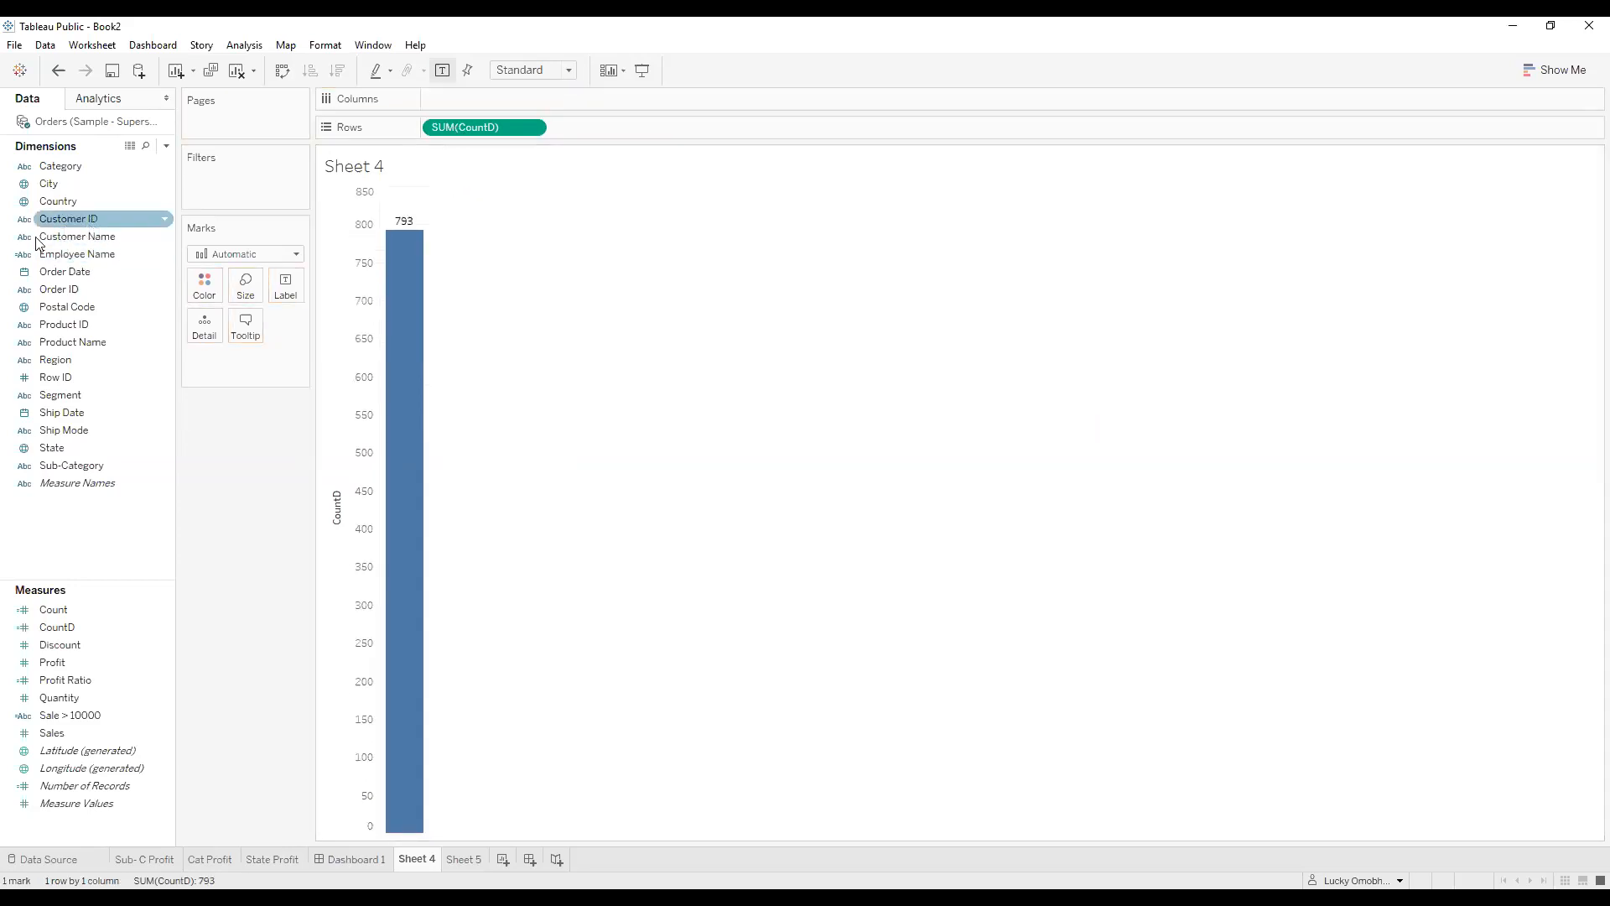
{"action": "left_click_drag", "start_coordinate": [79, 464], "coordinate": [489, 99]}
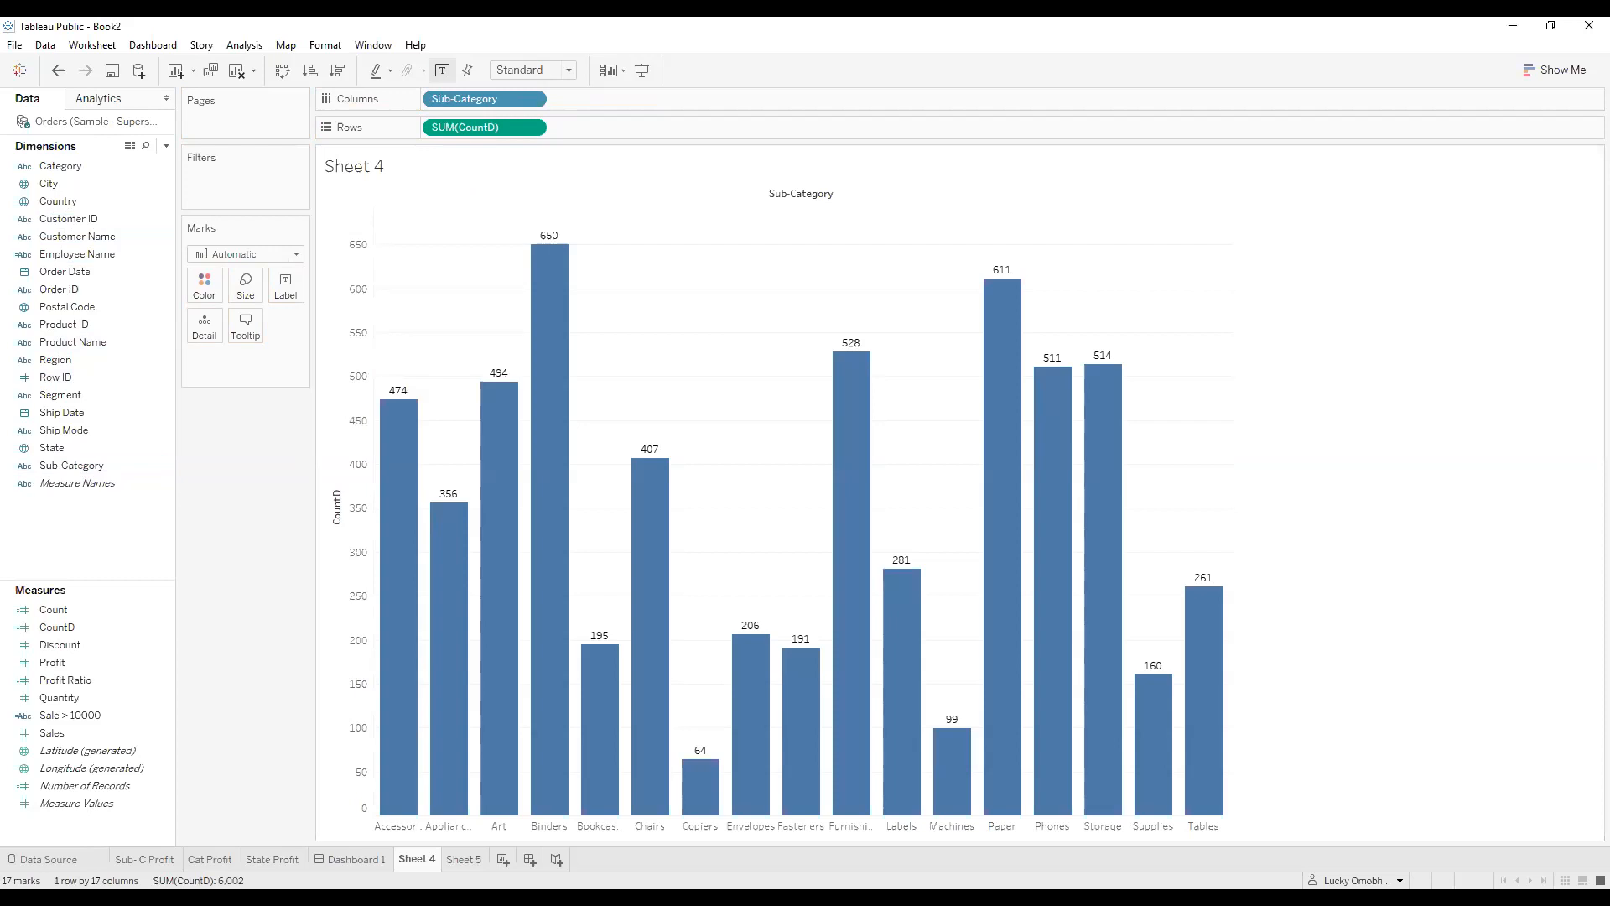
Remove the FIXED level-of-detail part from the CountD formula, leaving COUNTD([Customer Name]), and save it so the chart uses the plain aggregate.
{"action": "right_click", "coordinate": [158, 629]}
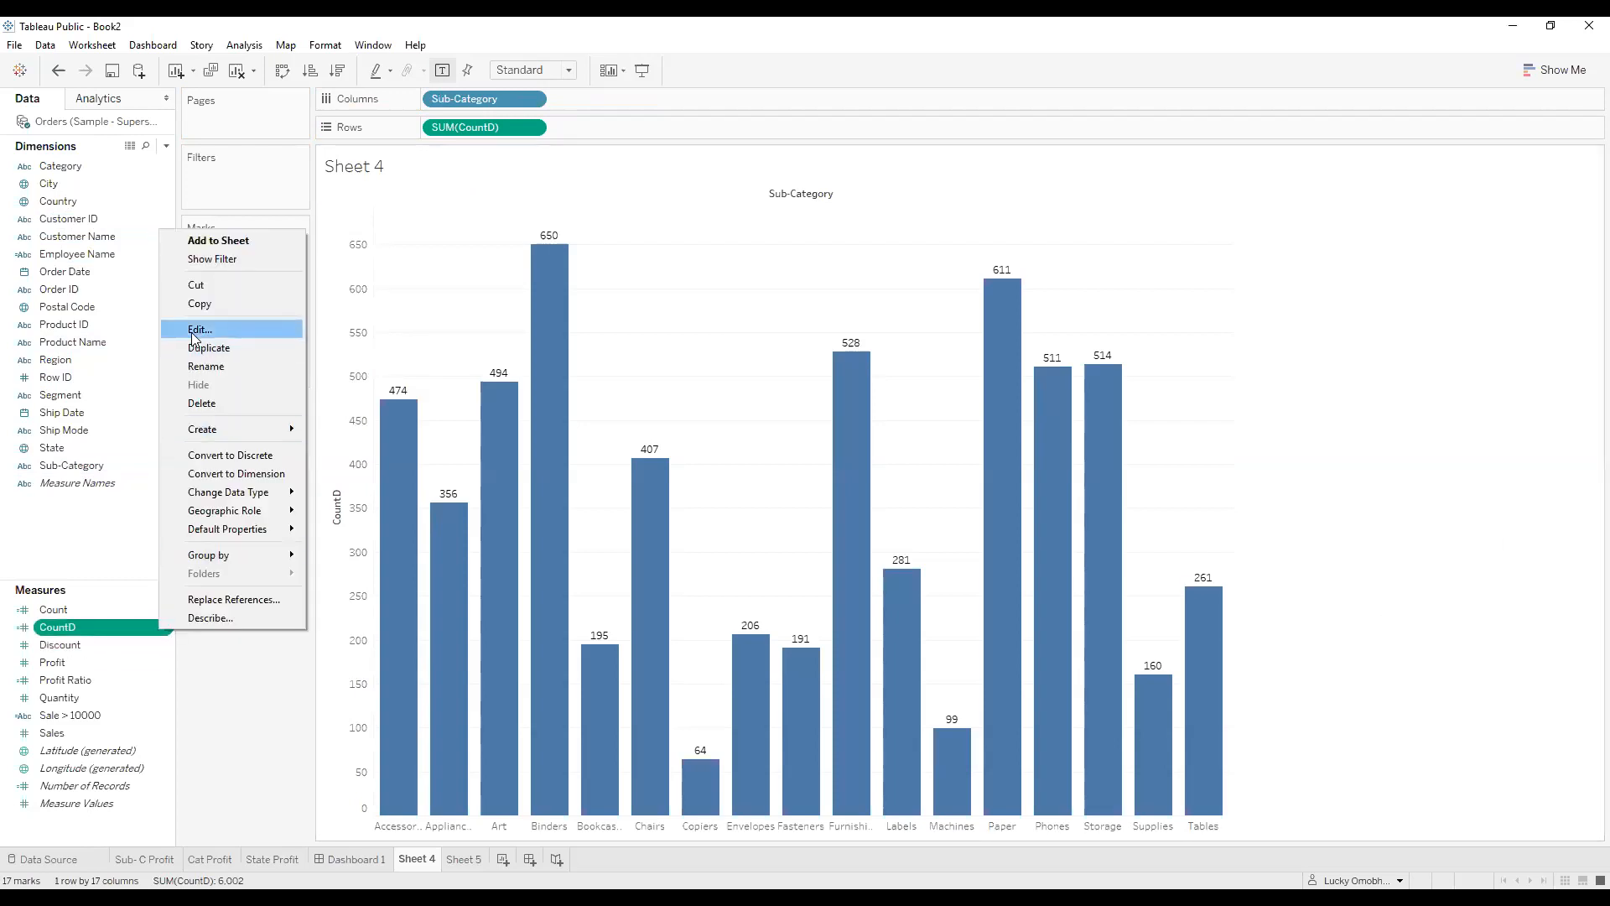
{"action": "left_click", "coordinate": [198, 329]}
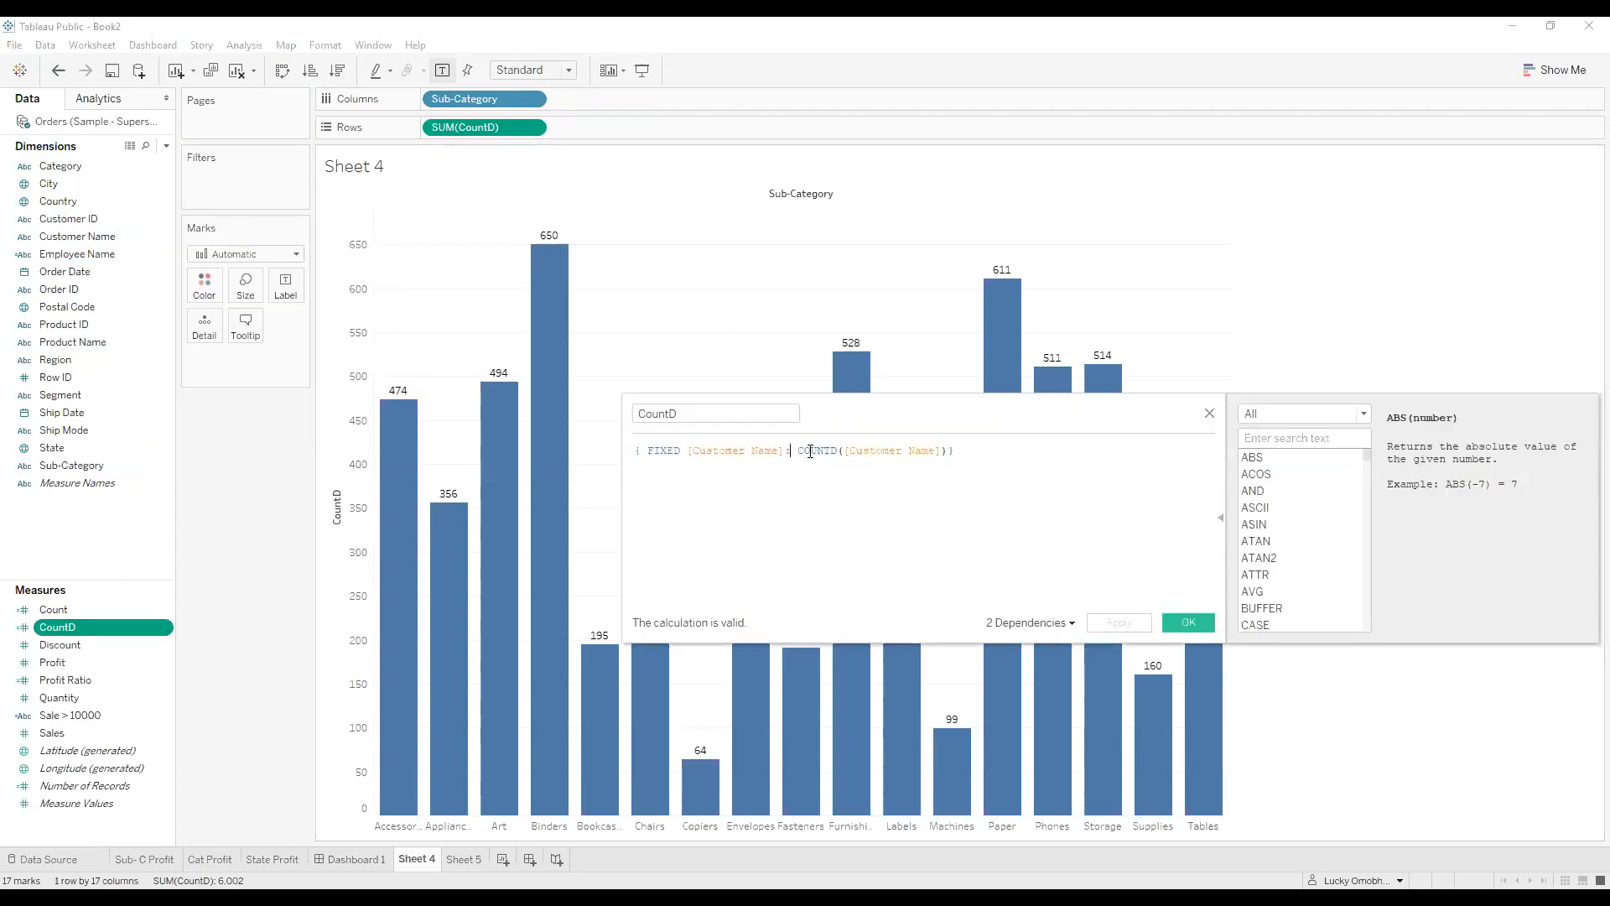
{"action": "key", "text": "BackSpace"}
{"action": "key", "text": "BackSpace"}
{"action": "key", "text": "BackSpace"}
{"action": "key", "text": "BackSpace"}
{"action": "key", "text": "BackSpace"}
{"action": "key", "text": "BackSpace"}
{"action": "key", "text": "BackSpace"}
{"action": "key", "text": "BackSpace"}
{"action": "key", "text": "BackSpace"}
{"action": "key", "text": "BackSpace"}
{"action": "key", "text": "BackSpace"}
{"action": "key", "text": "BackSpace"}
{"action": "key", "text": "BackSpace"}
{"action": "key", "text": "BackSpace"}
{"action": "key", "text": "BackSpace"}
{"action": "key", "text": "BackSpace"}
{"action": "key", "text": "BackSpace"}
{"action": "key", "text": "BackSpace"}
{"action": "key", "text": "BackSpace"}
{"action": "key", "text": "BackSpace"}
{"action": "key", "text": "BackSpace"}
{"action": "key", "text": "BackSpace"}
{"action": "key", "text": "BackSpace"}
{"action": "key", "text": "BackSpace"}
{"action": "left_click", "coordinate": [812, 444]}
{"action": "key", "text": "BackSpace"}
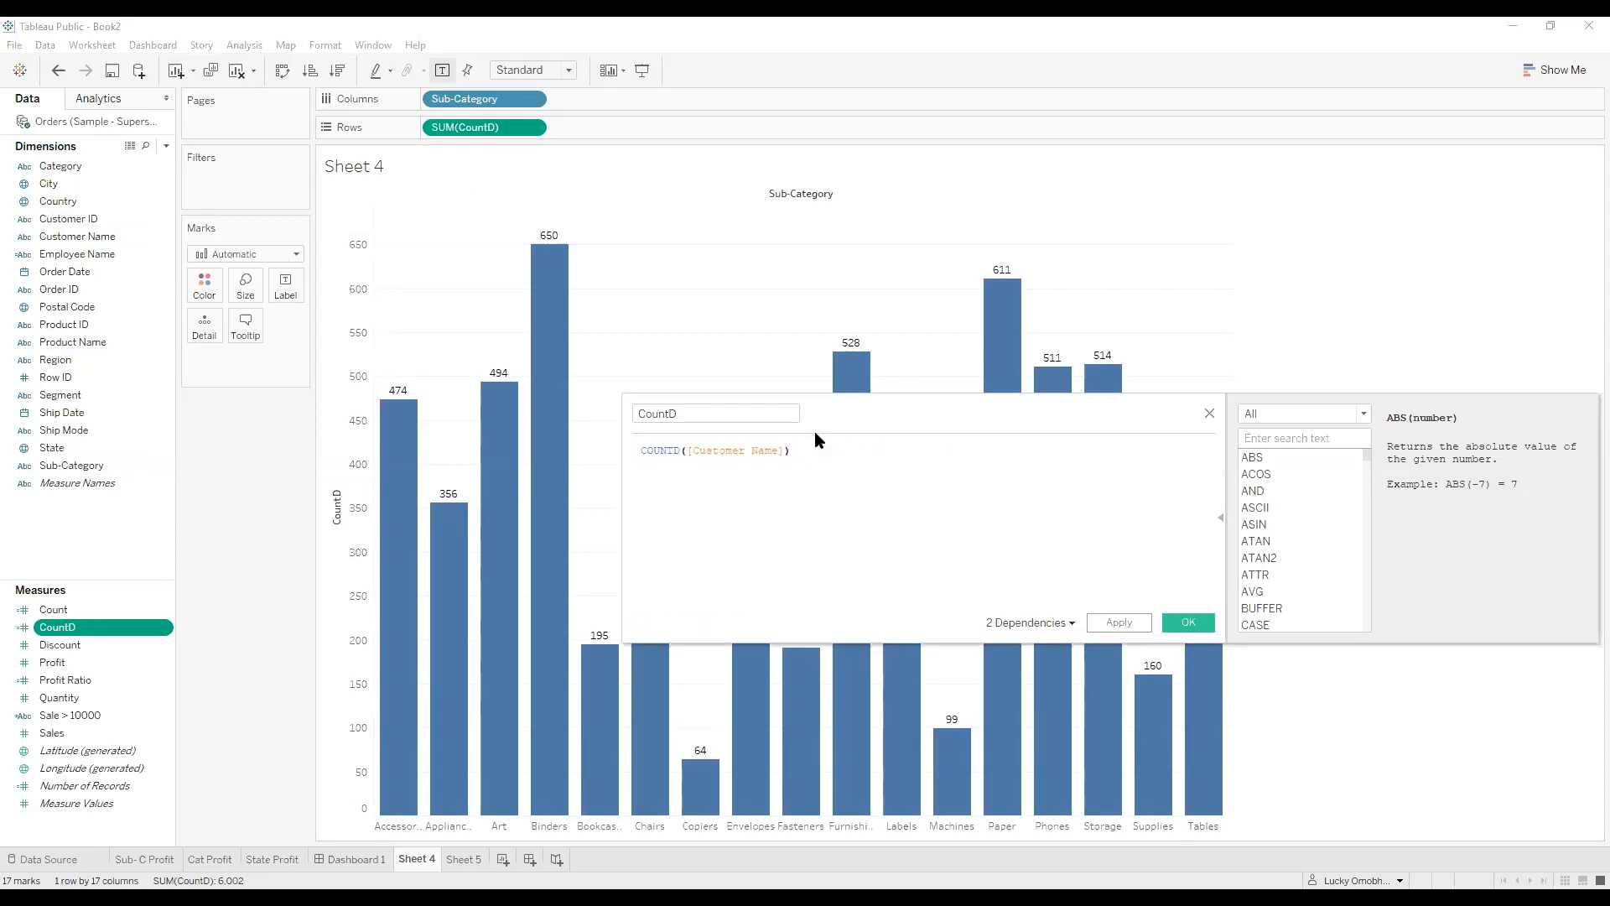
{"action": "left_click", "coordinate": [1123, 622]}
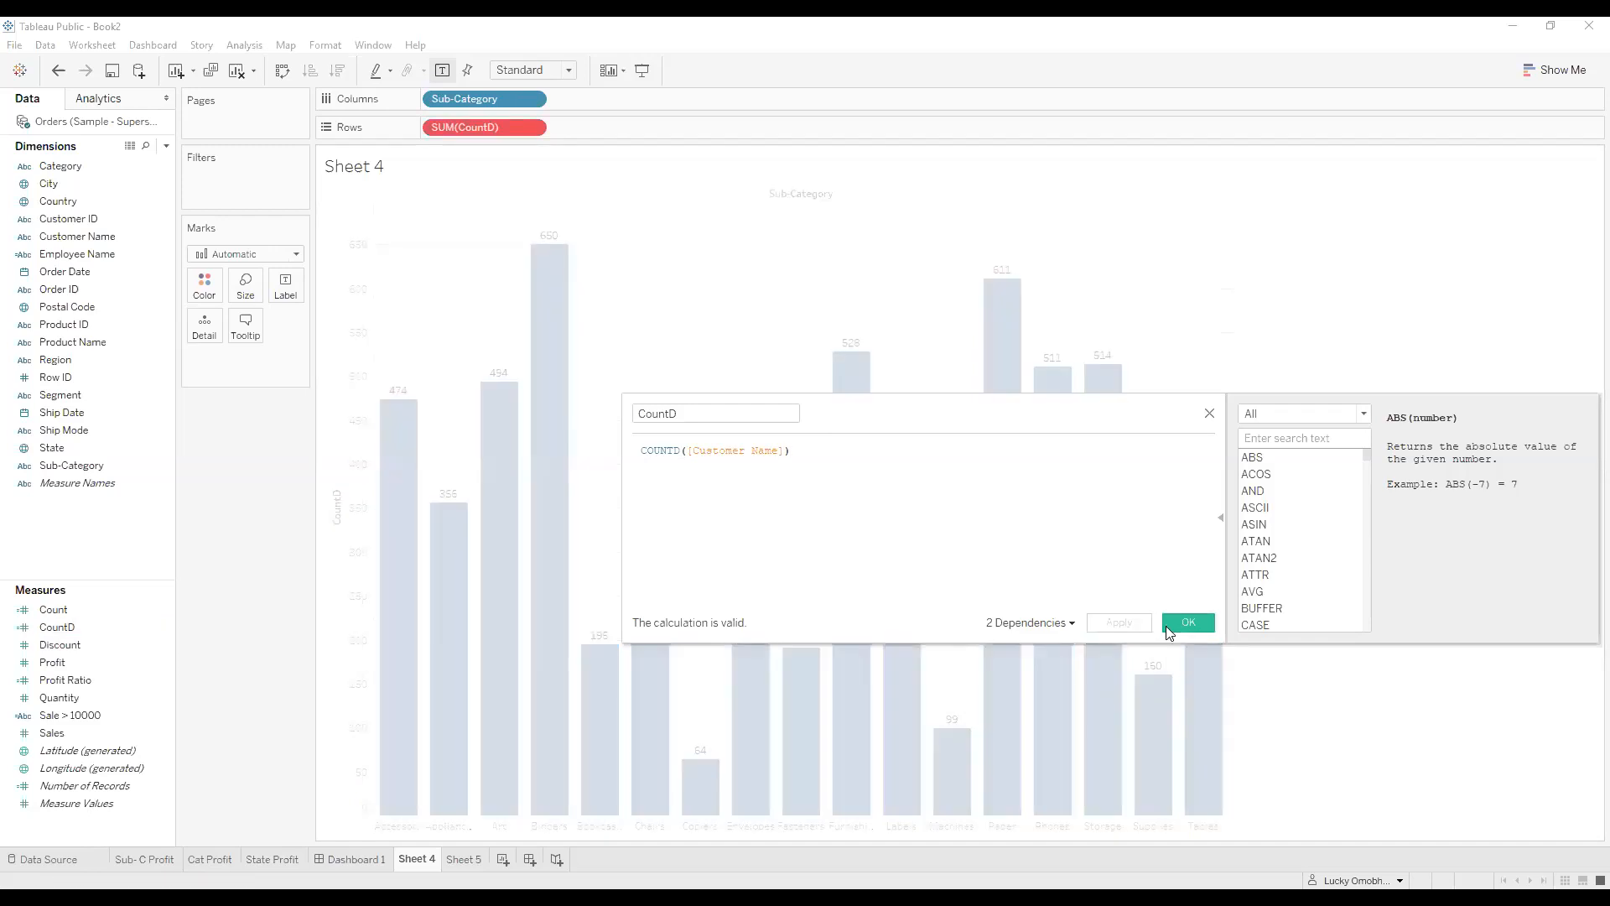
{"action": "left_click", "coordinate": [1167, 625]}
{"action": "mouse_move", "coordinate": [465, 126]}
{"action": "left_mouse_down"}
{"action": "mouse_move", "coordinate": [59, 594]}
{"action": "mouse_move", "coordinate": [394, 200]}
{"action": "mouse_move", "coordinate": [473, 130]}
{"action": "left_mouse_up"}
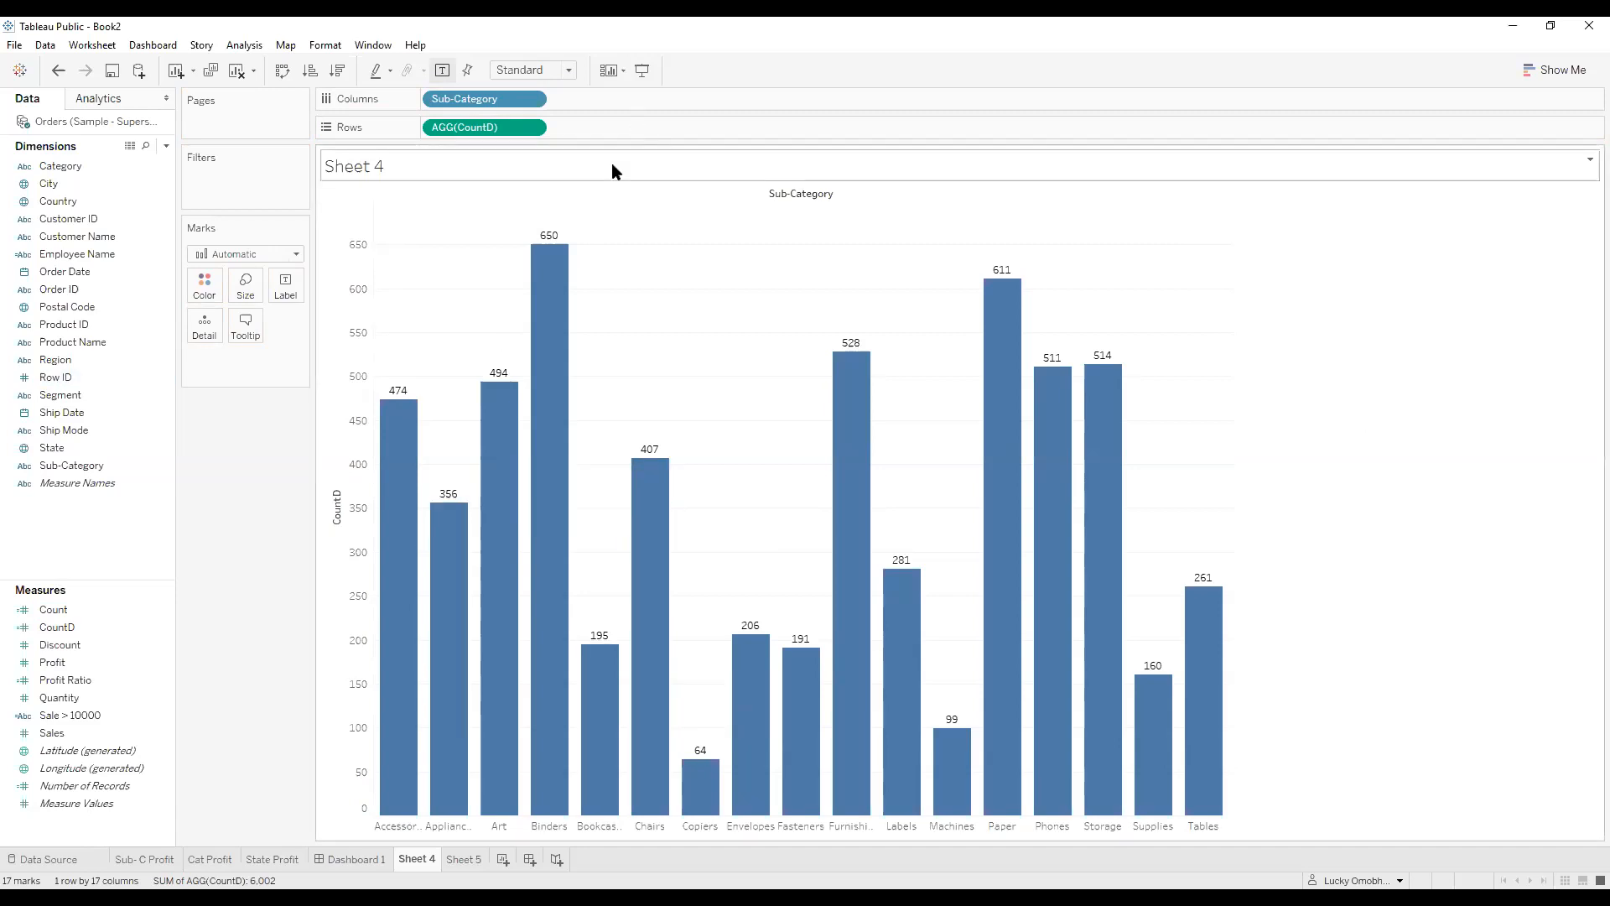
Compare the Accessories, Paper and Binders bars with the overall distinct customer count on Sheet 5, and return to Sheet 4.
{"action": "mouse_move", "coordinate": [417, 625]}
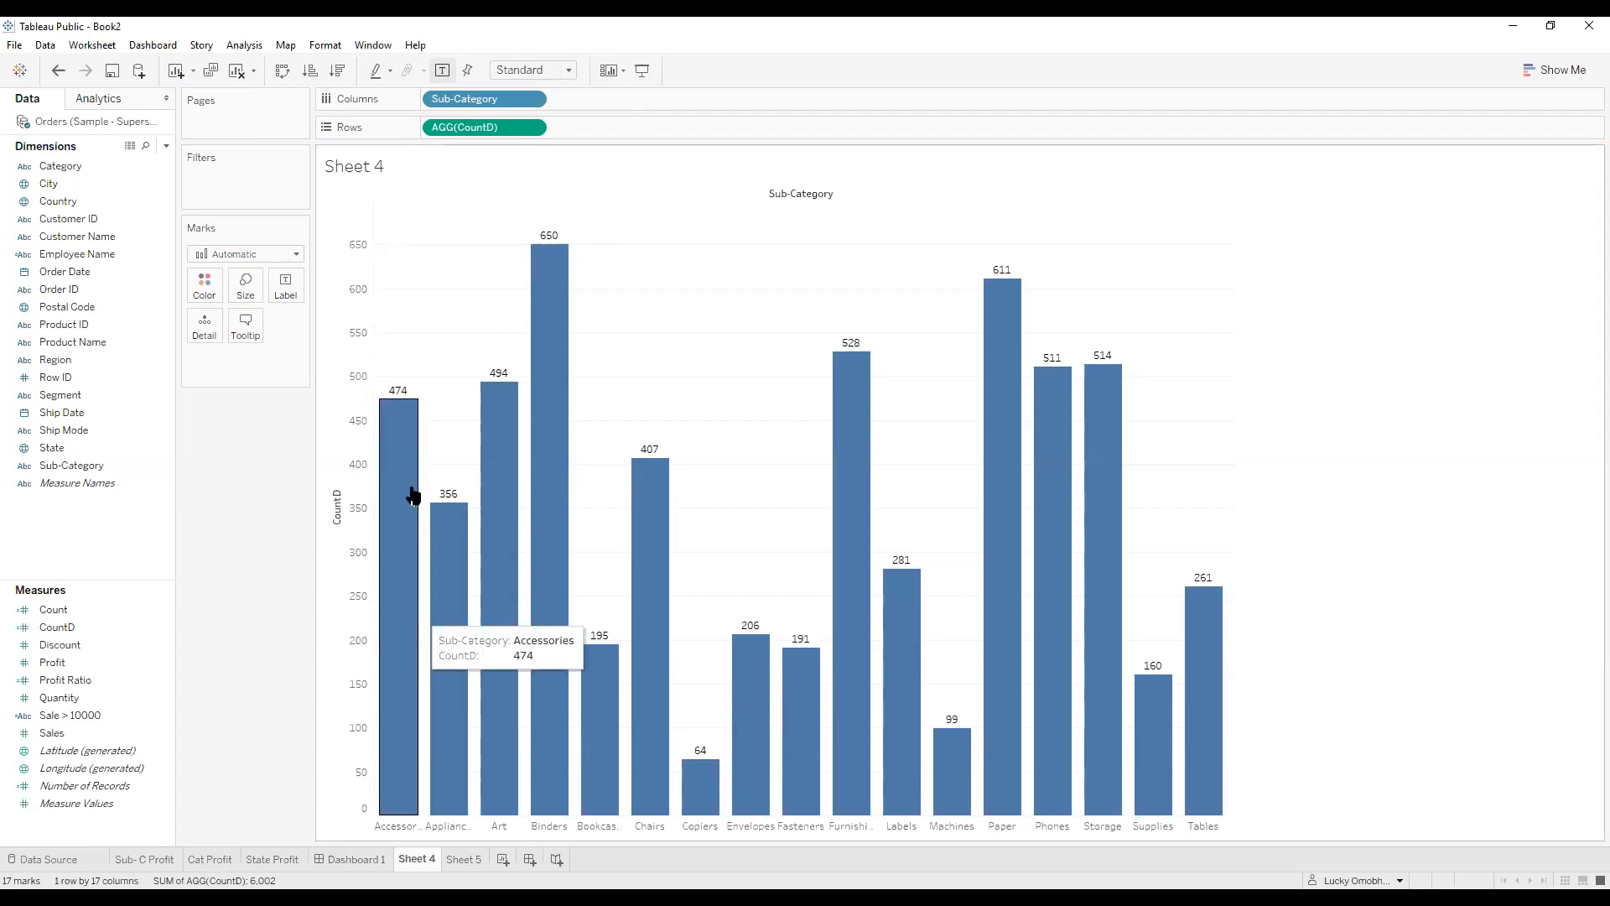
{"action": "mouse_move", "coordinate": [982, 384]}
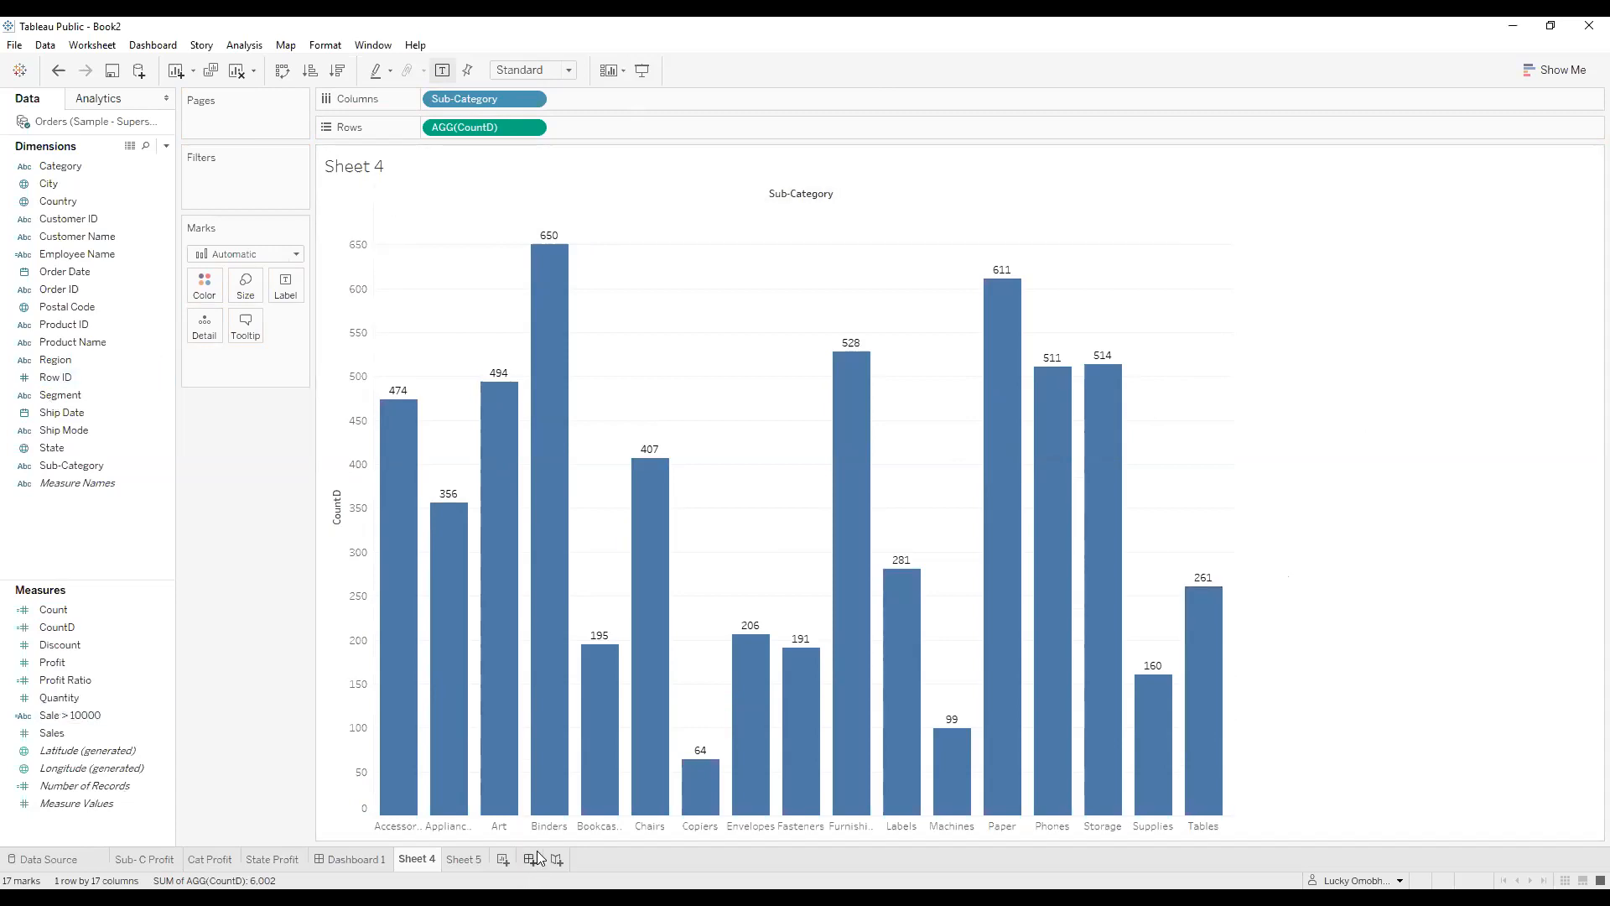
{"action": "mouse_move", "coordinate": [551, 252]}
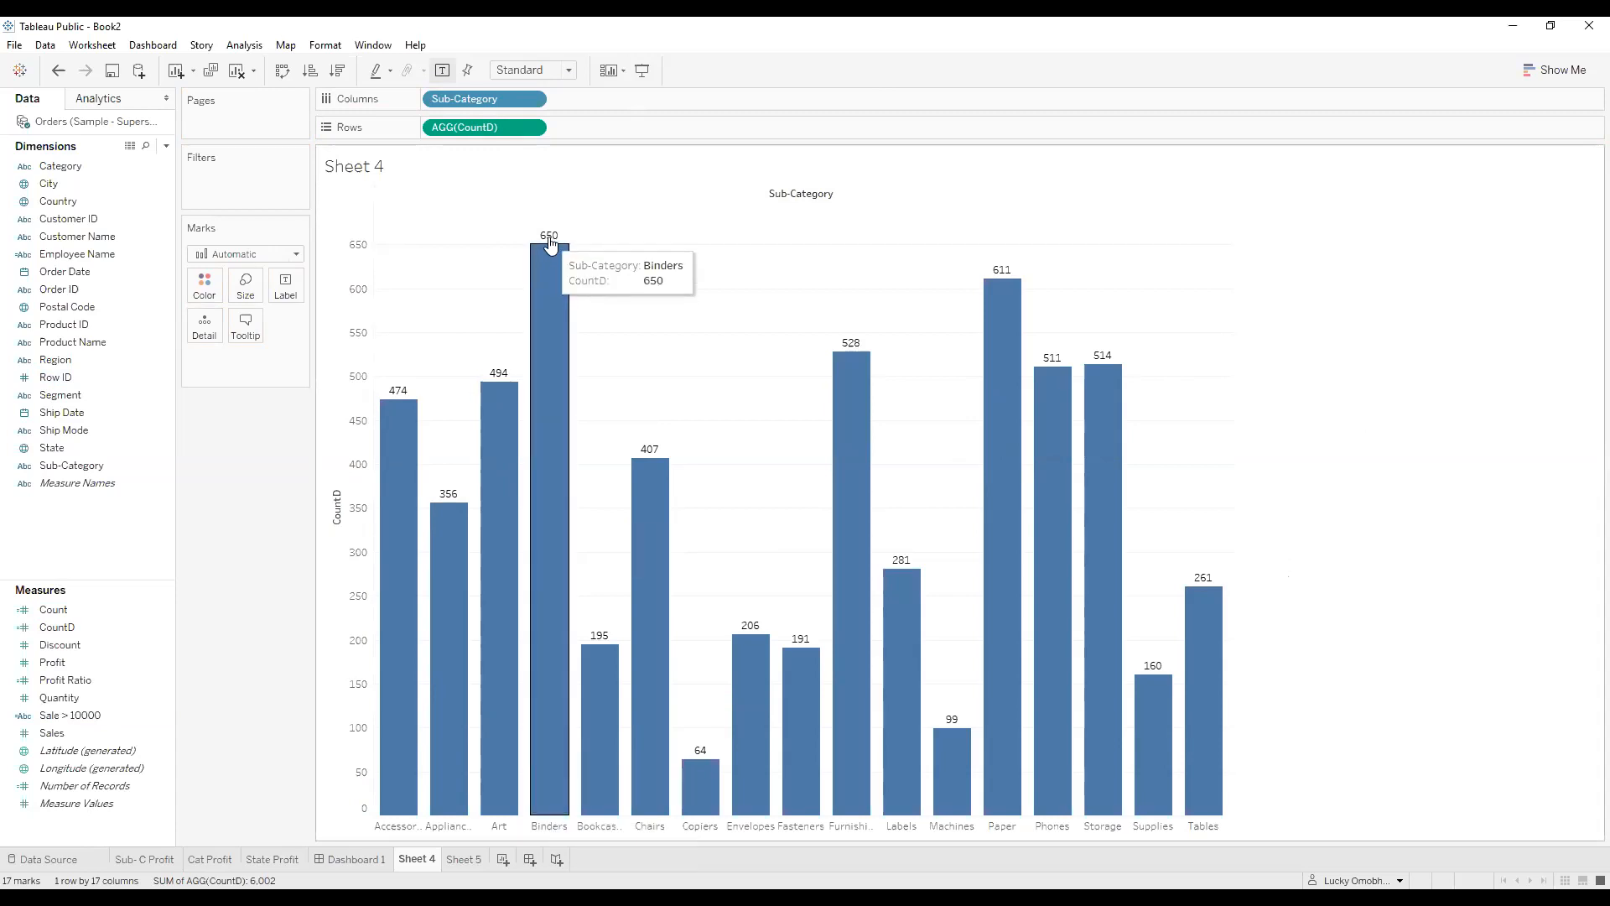
{"action": "left_click", "coordinate": [464, 859]}
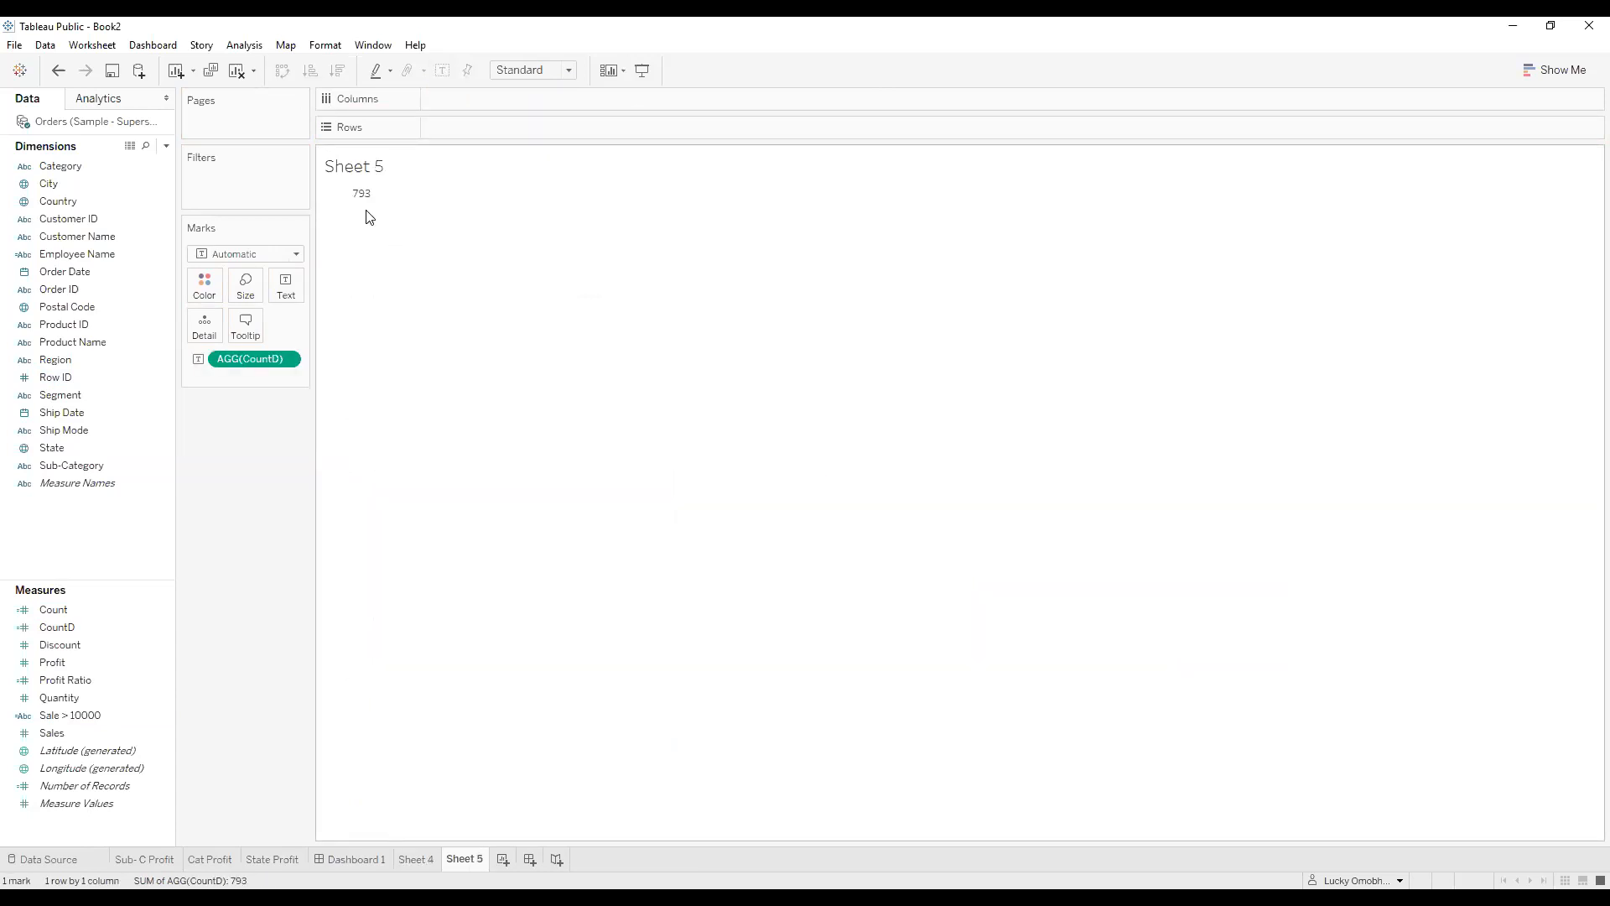
{"action": "left_click", "coordinate": [420, 861]}
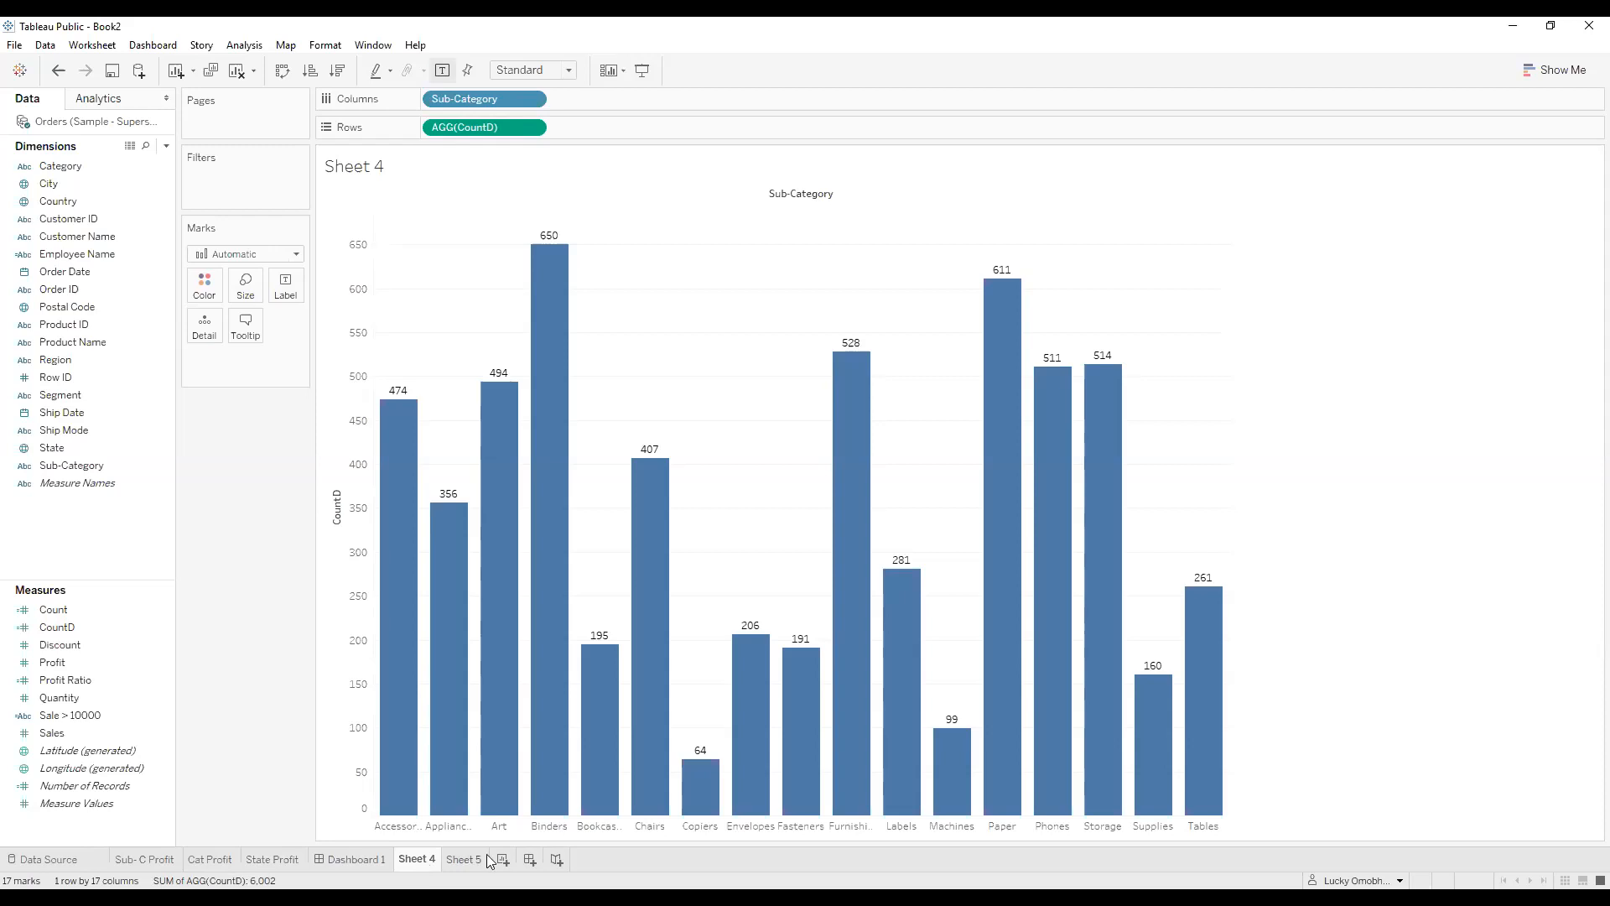
Create a new dashboard and rename Sheet 5 as Total Customer.
{"action": "left_click", "coordinate": [532, 858]}
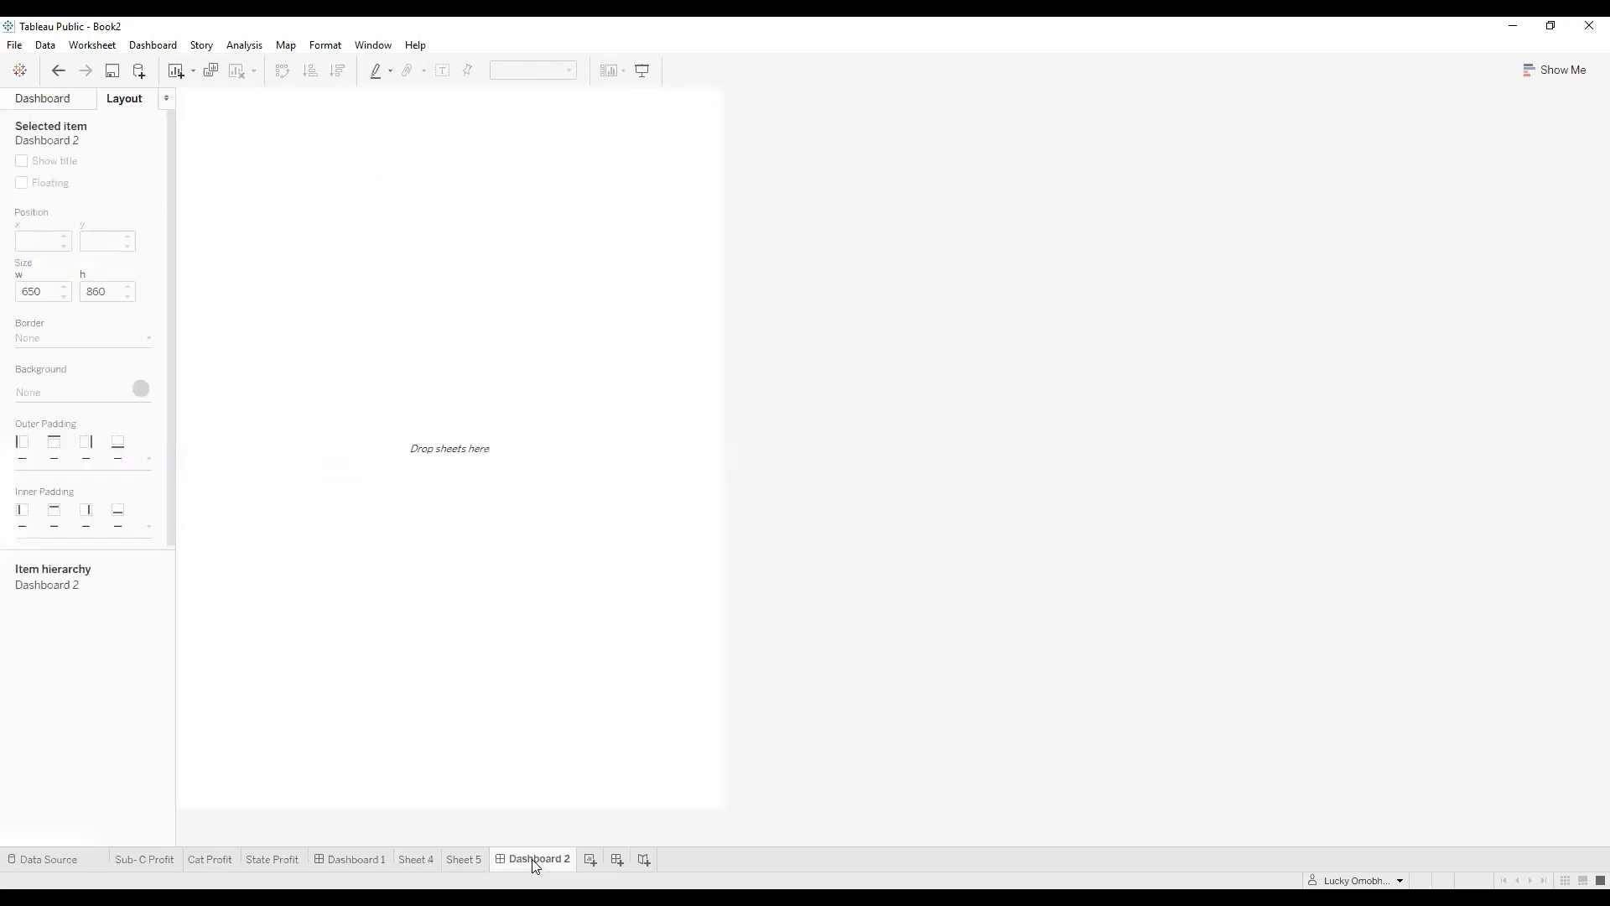
{"action": "left_click", "coordinate": [470, 861]}
{"action": "double_click", "coordinate": [469, 860]}
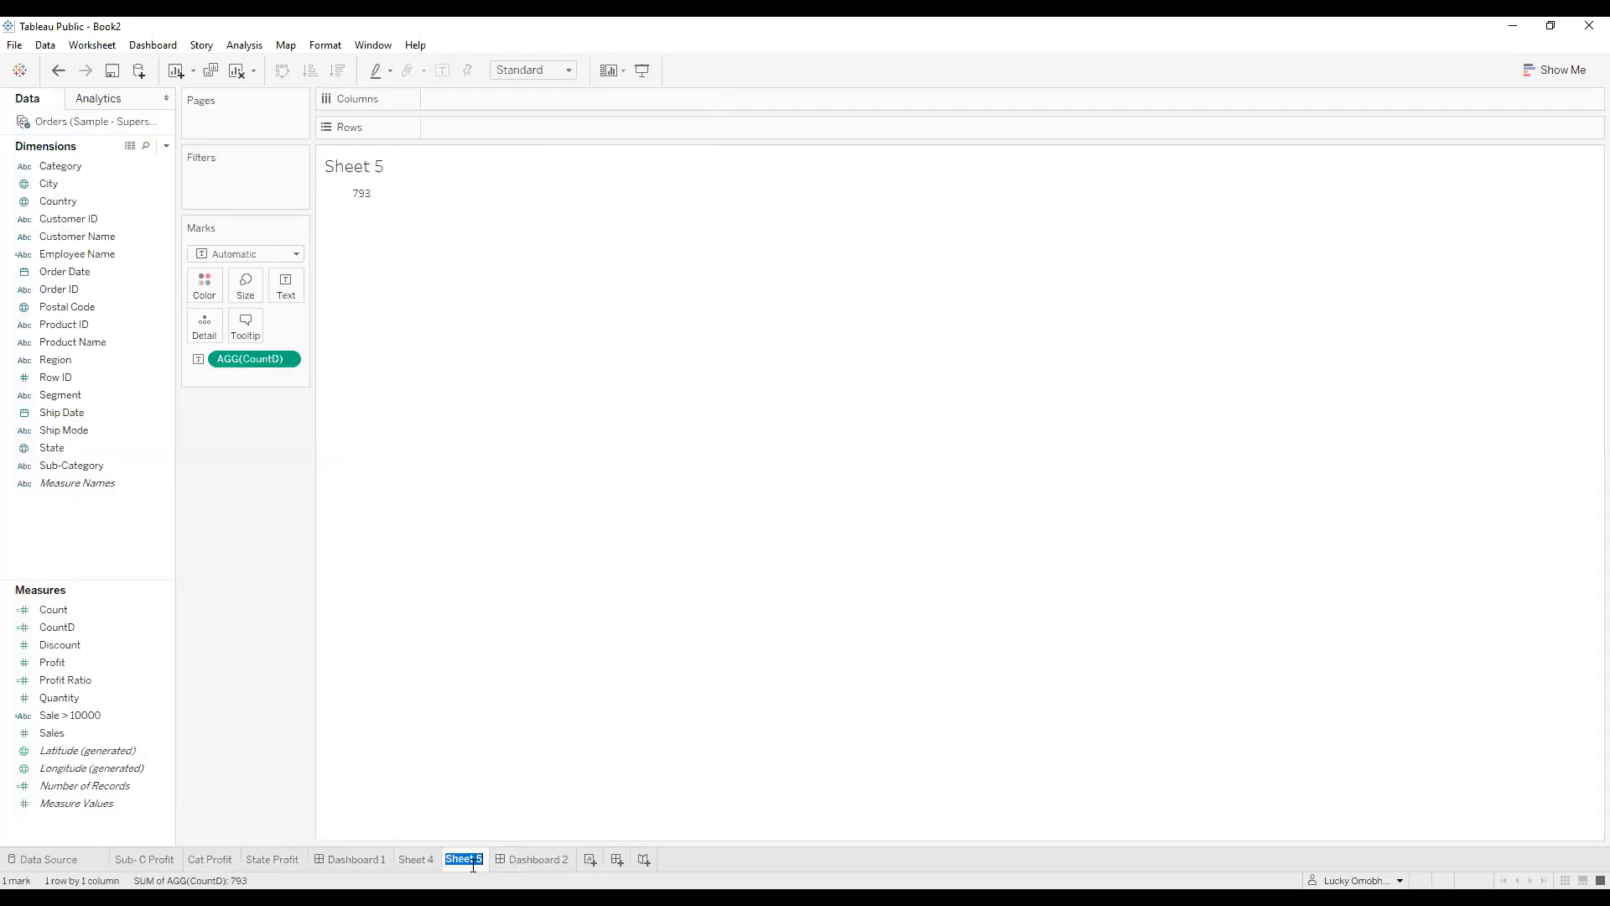
{"action": "type", "text": "Tp"}
{"action": "type", "text": "ota"}
{"action": "type", "text": "l Cust"}
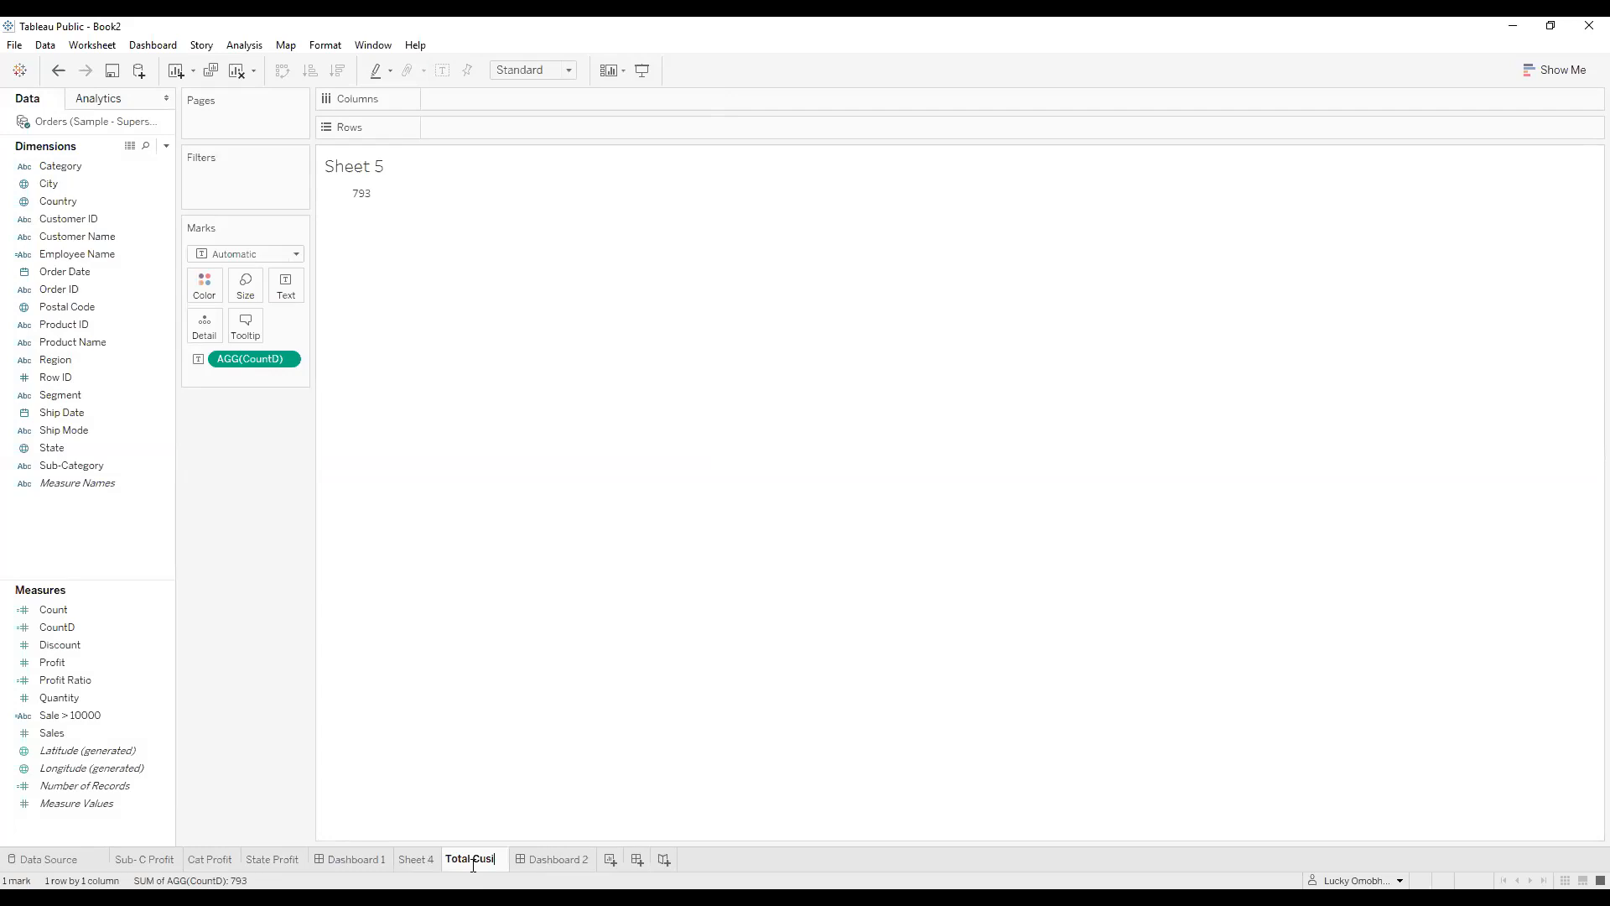
{"action": "type", "text": "omr"}
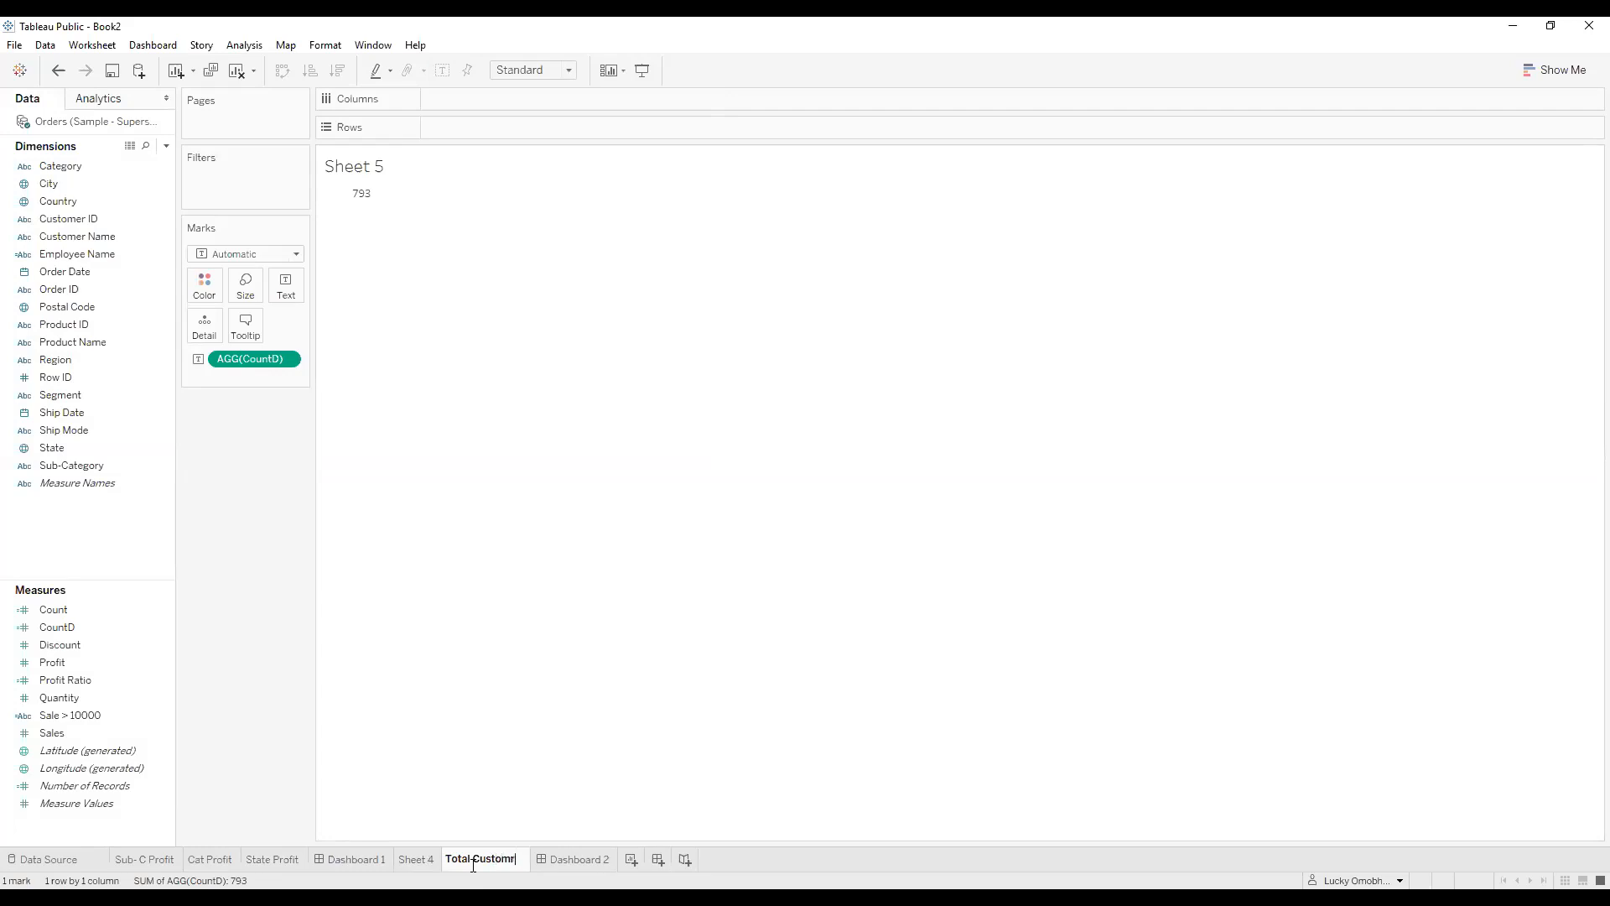
{"action": "key", "text": "BackSpace"}
{"action": "type", "text": "er"}
{"action": "left_click", "coordinate": [639, 667]}
Rename Sheet 4 as Customer by SubC.
{"action": "left_click", "coordinate": [416, 858]}
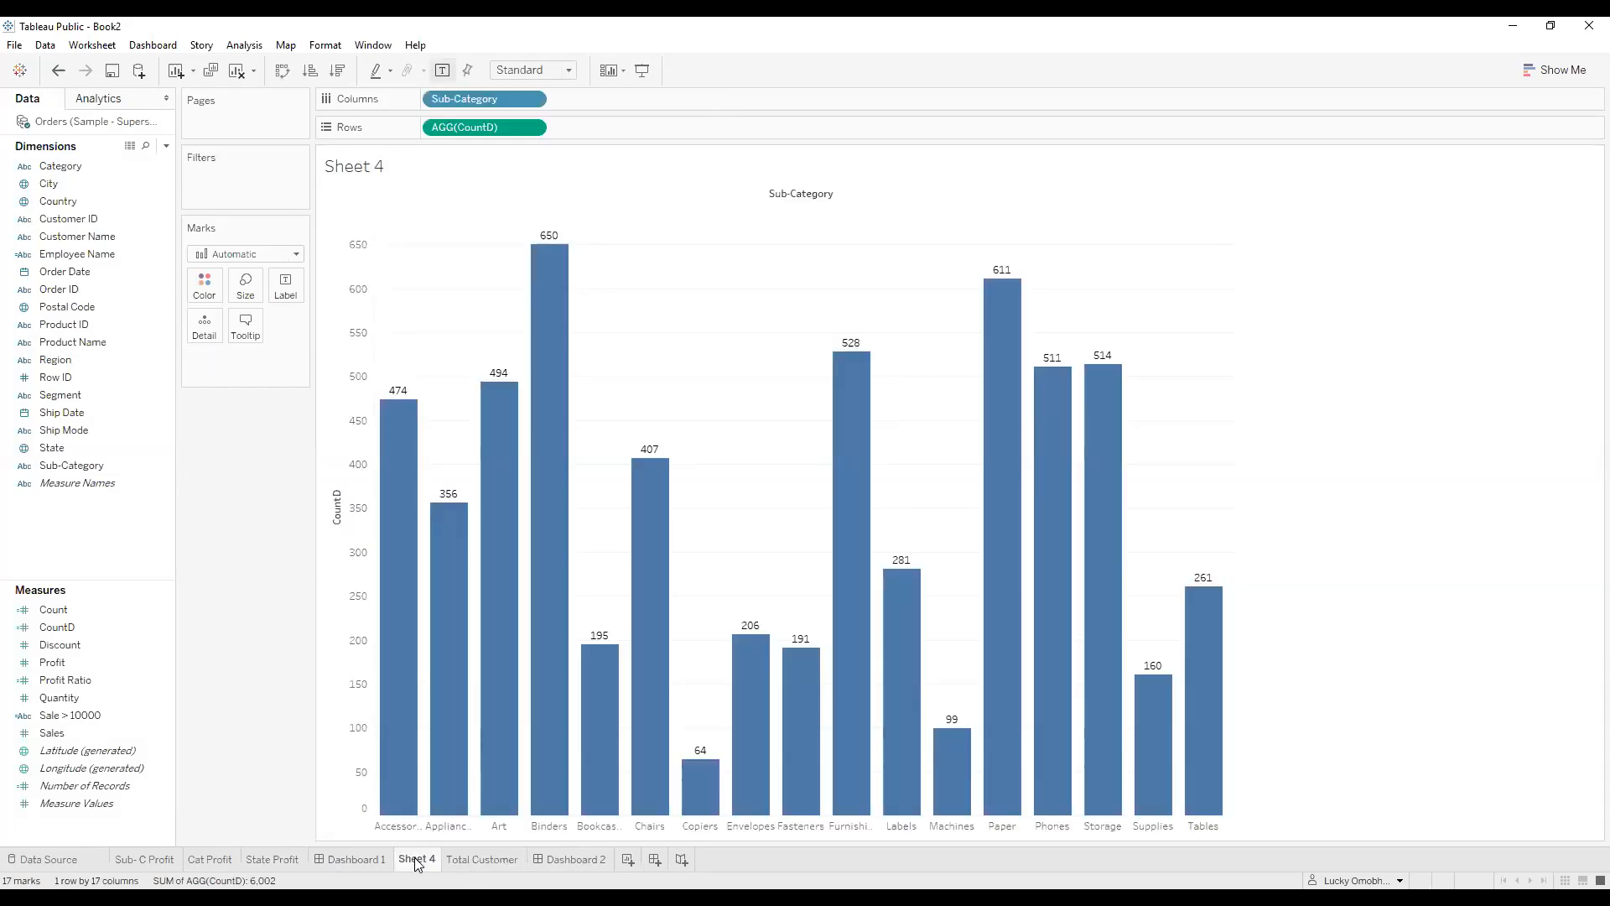
{"action": "type", "text": "Custoer"}
{"action": "key", "text": "BackSpace"}
{"action": "key", "text": "BackSpace"}
{"action": "type", "text": "mer by"}
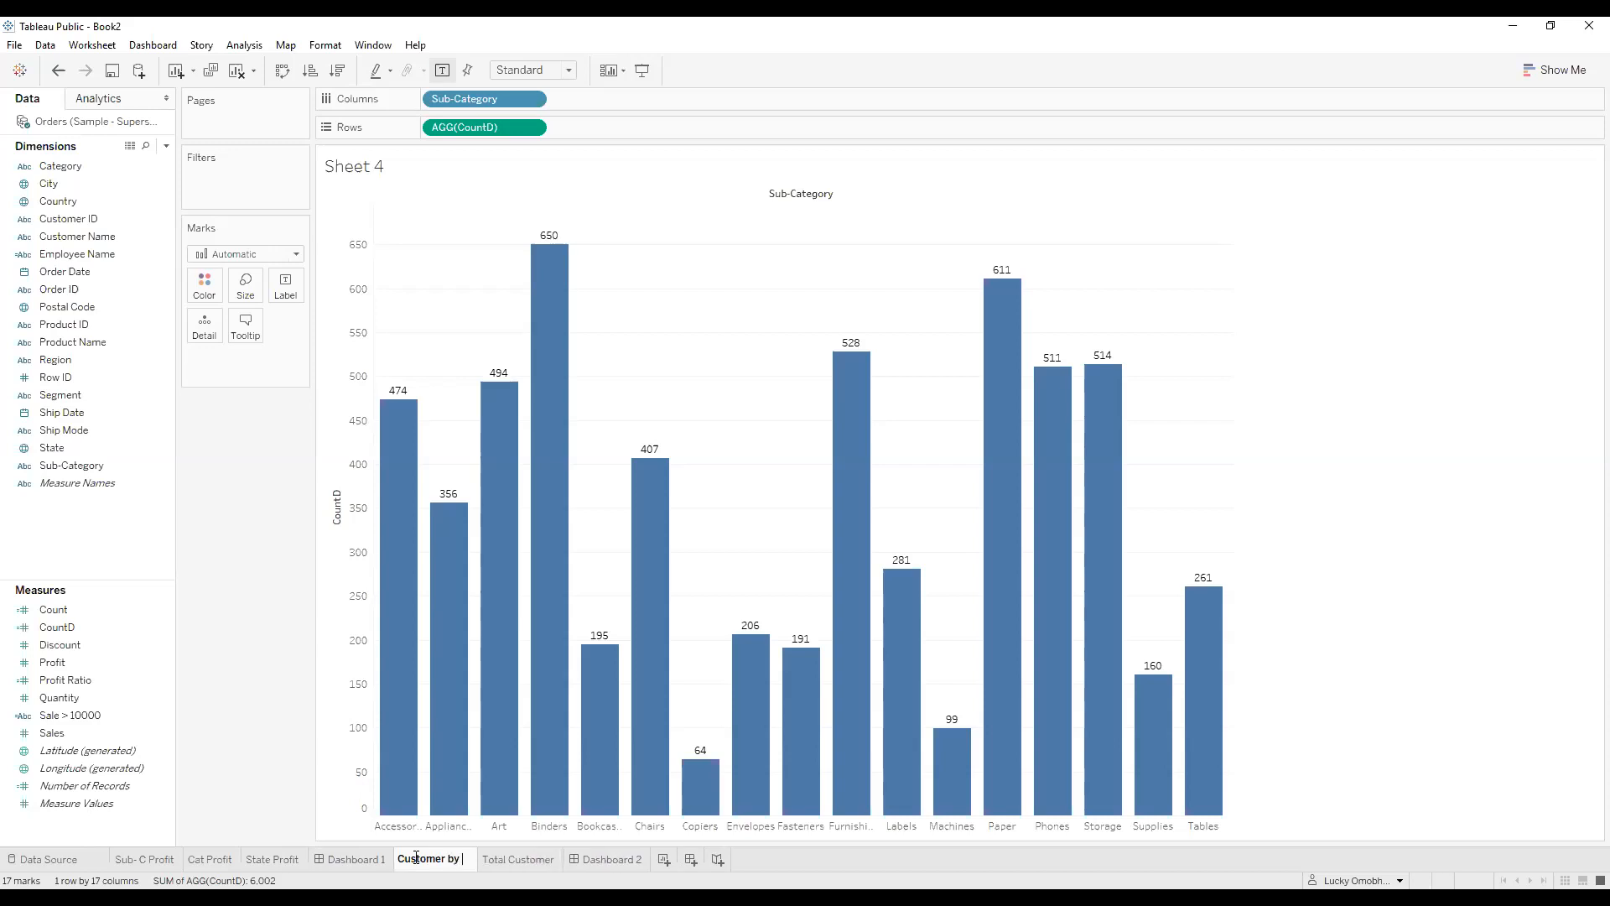
{"action": "type", "text": " SubC"}
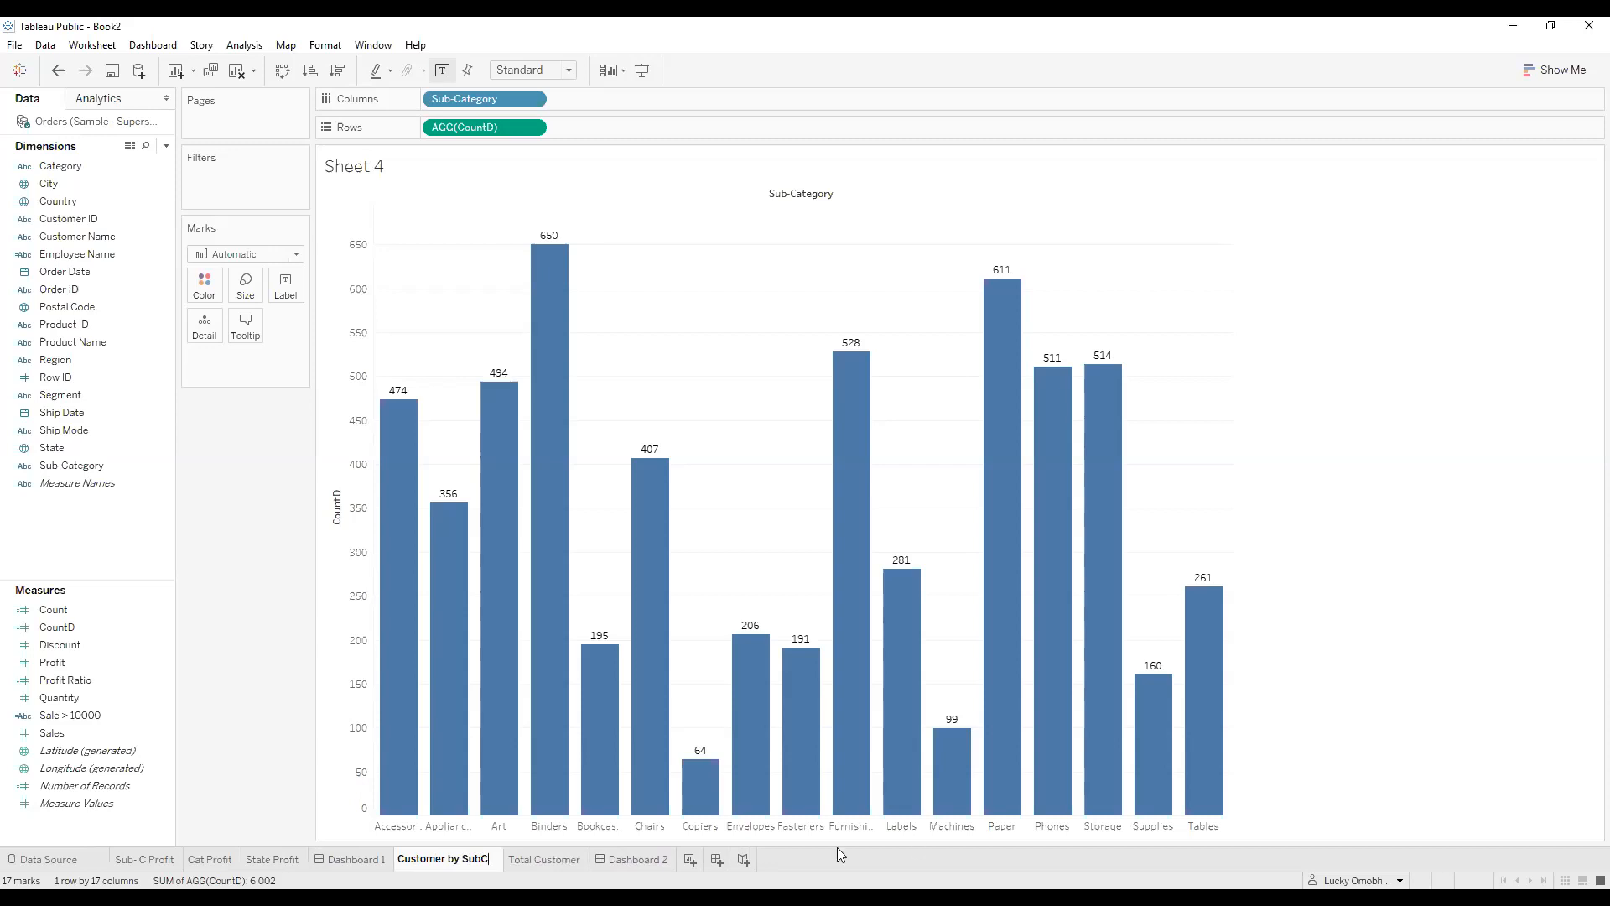
Add Total Customer to Dashboard 2 and place Customer by SubC beneath it.
{"action": "left_click", "coordinate": [630, 859]}
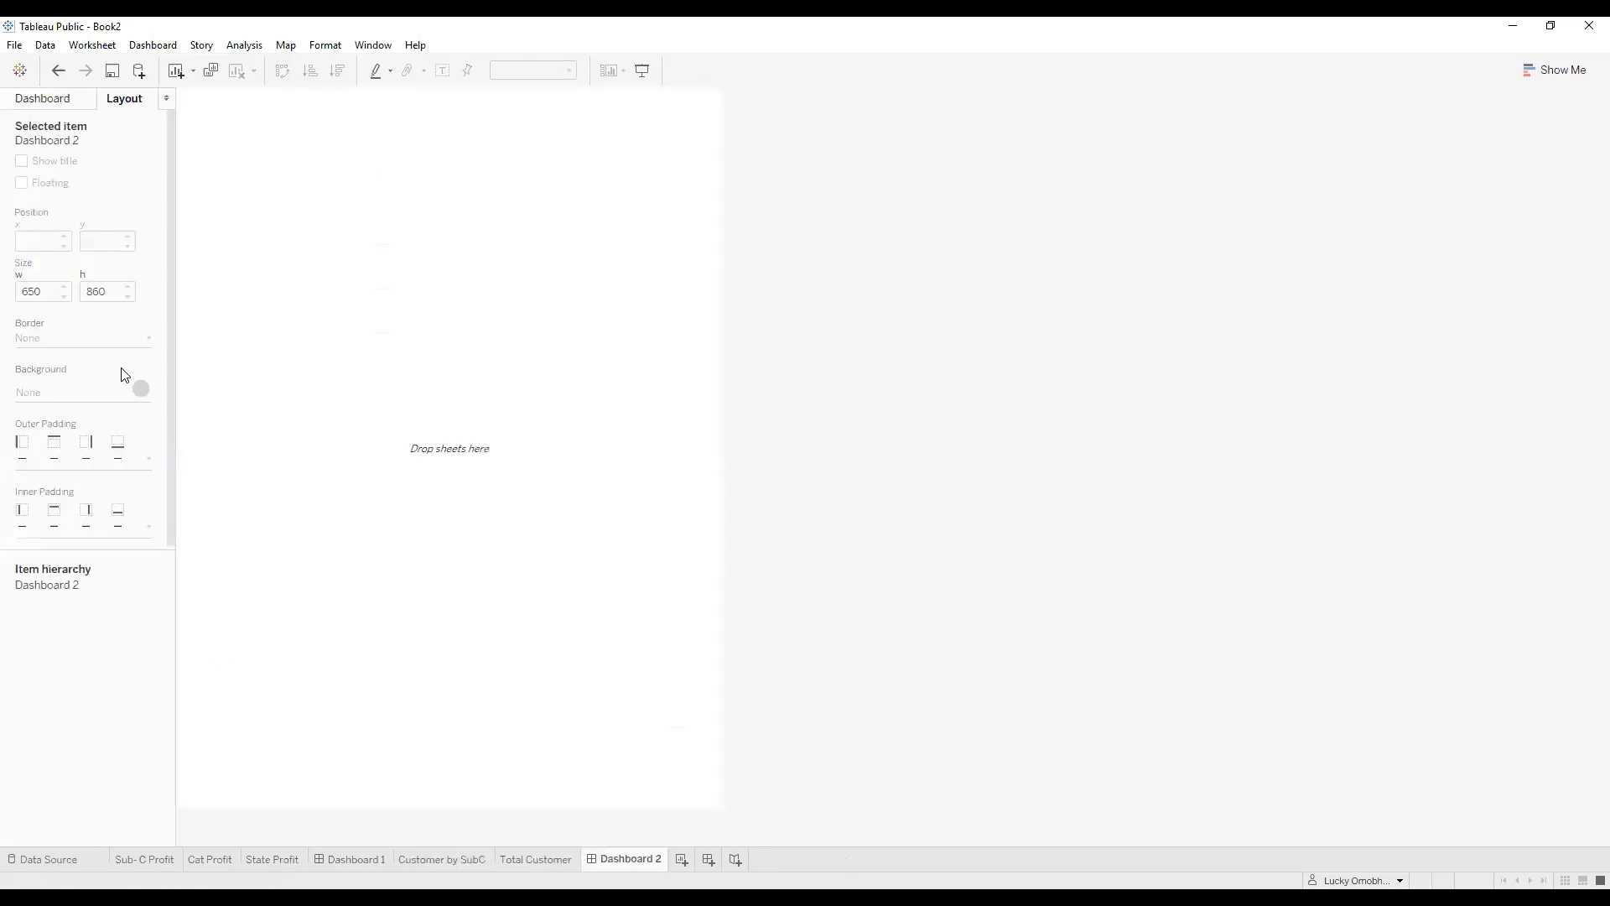
{"action": "left_click", "coordinate": [44, 101]}
{"action": "left_click_drag", "start_coordinate": [80, 290], "coordinate": [504, 424]}
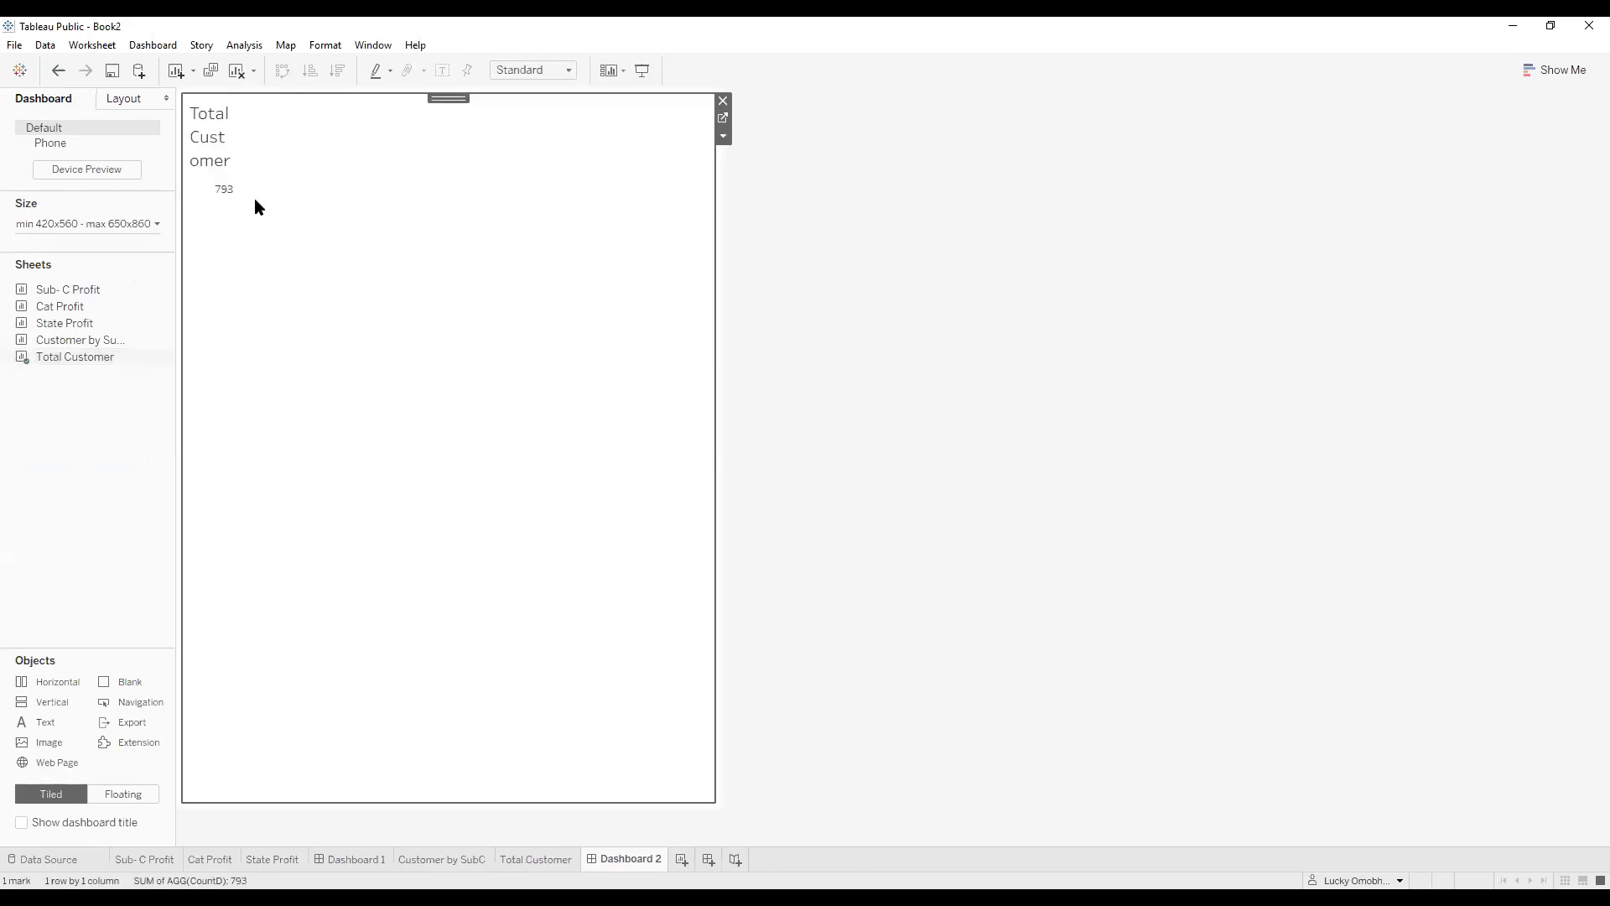
{"action": "left_click_drag", "start_coordinate": [81, 340], "coordinate": [509, 545]}
Make the Total Customer sheet floating and shrink it to a short box over the chart's upper-left area.
{"action": "left_click", "coordinate": [395, 284]}
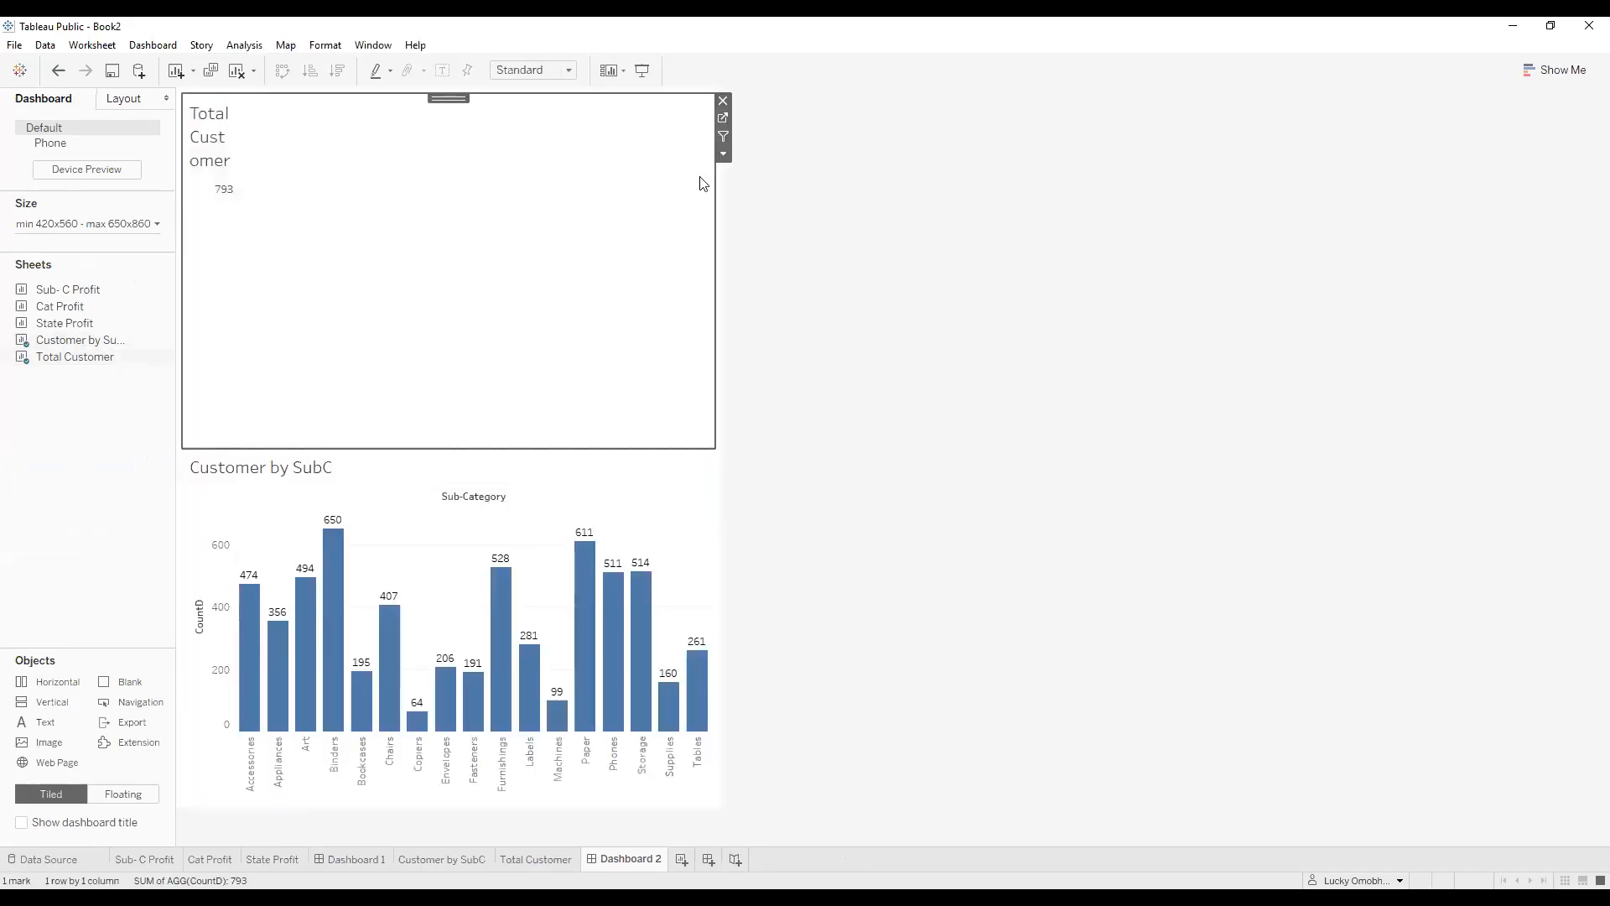
{"action": "left_click", "coordinate": [722, 156]}
{"action": "left_click", "coordinate": [742, 400]}
{"action": "left_click_drag", "start_coordinate": [314, 351], "coordinate": [323, 149]}
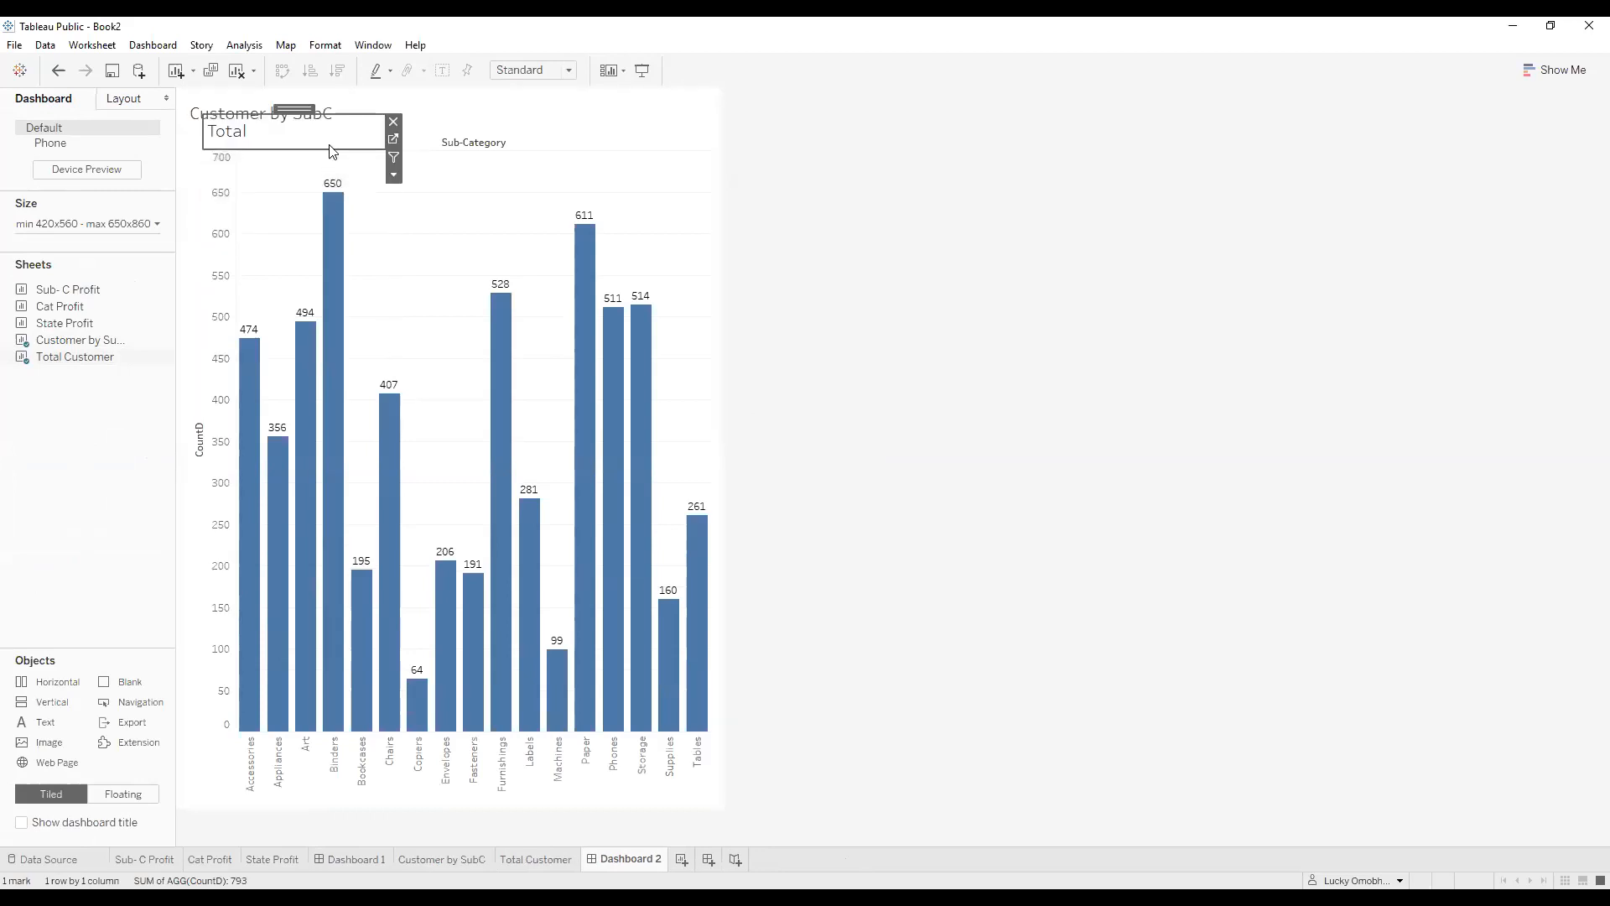
Fit Total Customer to Entire View, make its box taller and move it to the dashboard's upper-right corner.
{"action": "left_click", "coordinate": [394, 175]}
{"action": "mouse_move", "coordinate": [494, 230]}
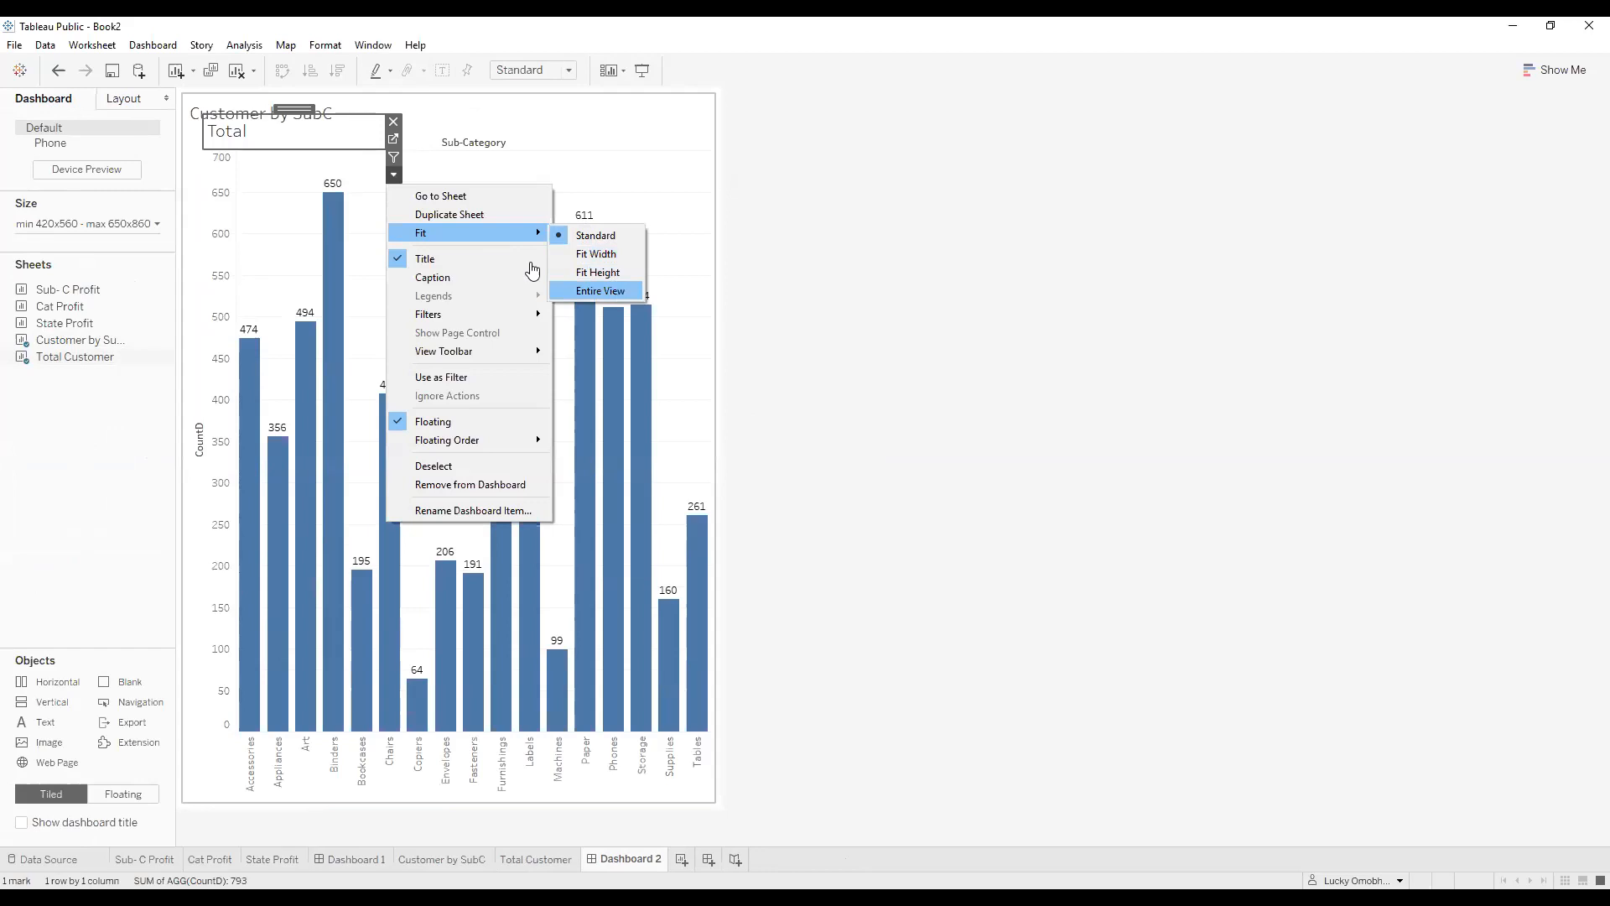
{"action": "left_click", "coordinate": [600, 290]}
{"action": "left_click_drag", "start_coordinate": [351, 150], "coordinate": [350, 195]}
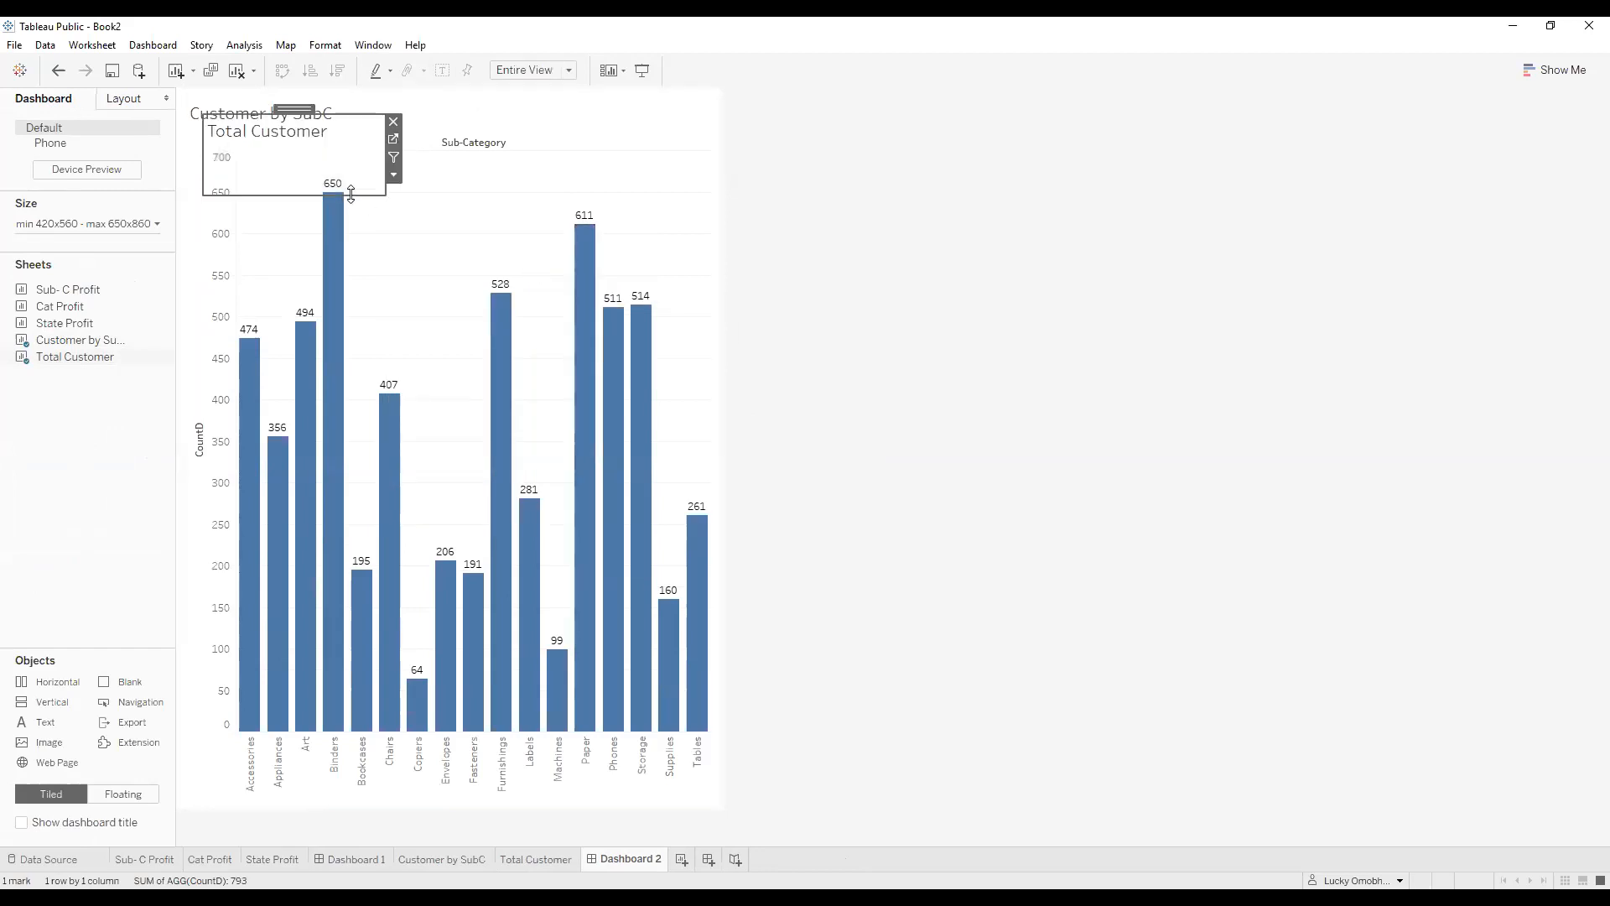
{"action": "left_click_drag", "start_coordinate": [202, 144], "coordinate": [636, 94]}
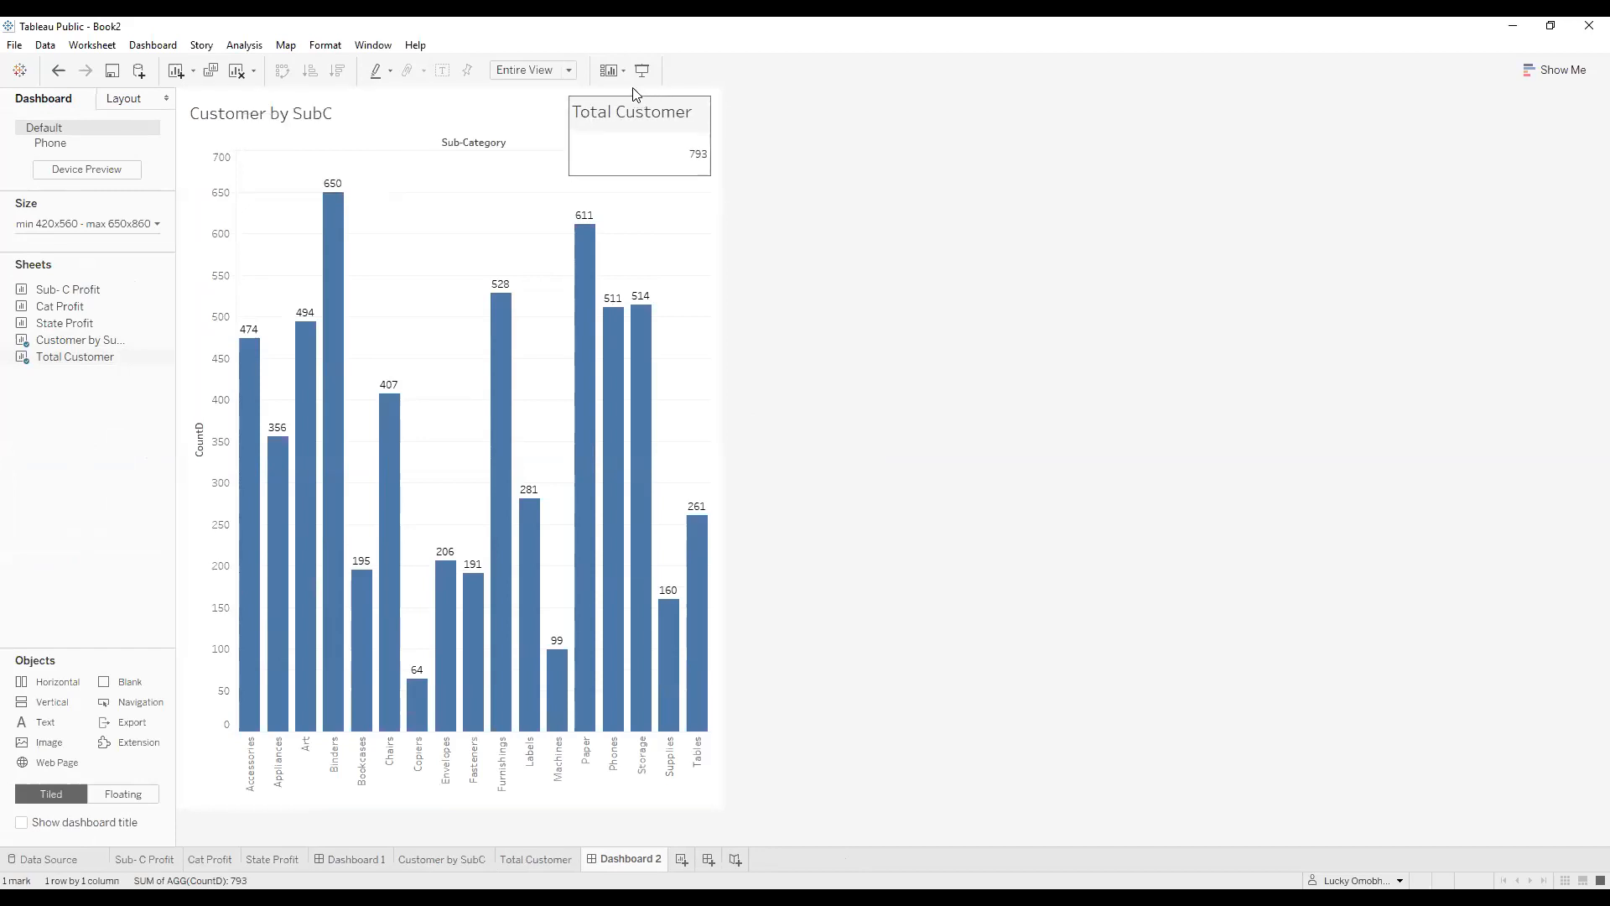
{"action": "left_click", "coordinate": [858, 192]}
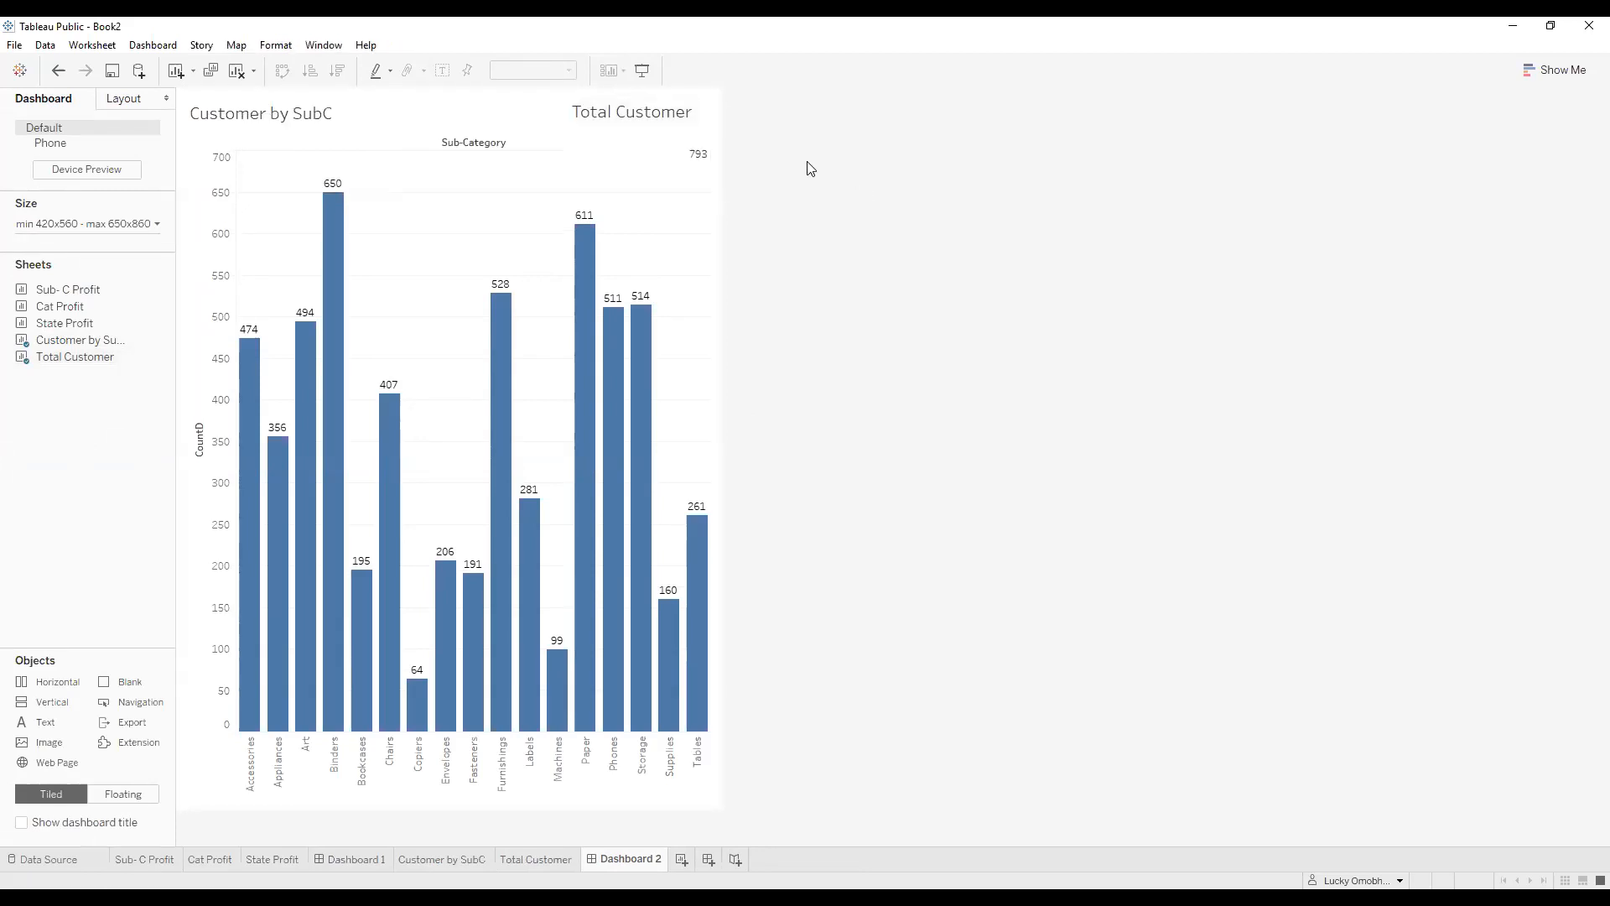
{"action": "mouse_move", "coordinate": [686, 167]}
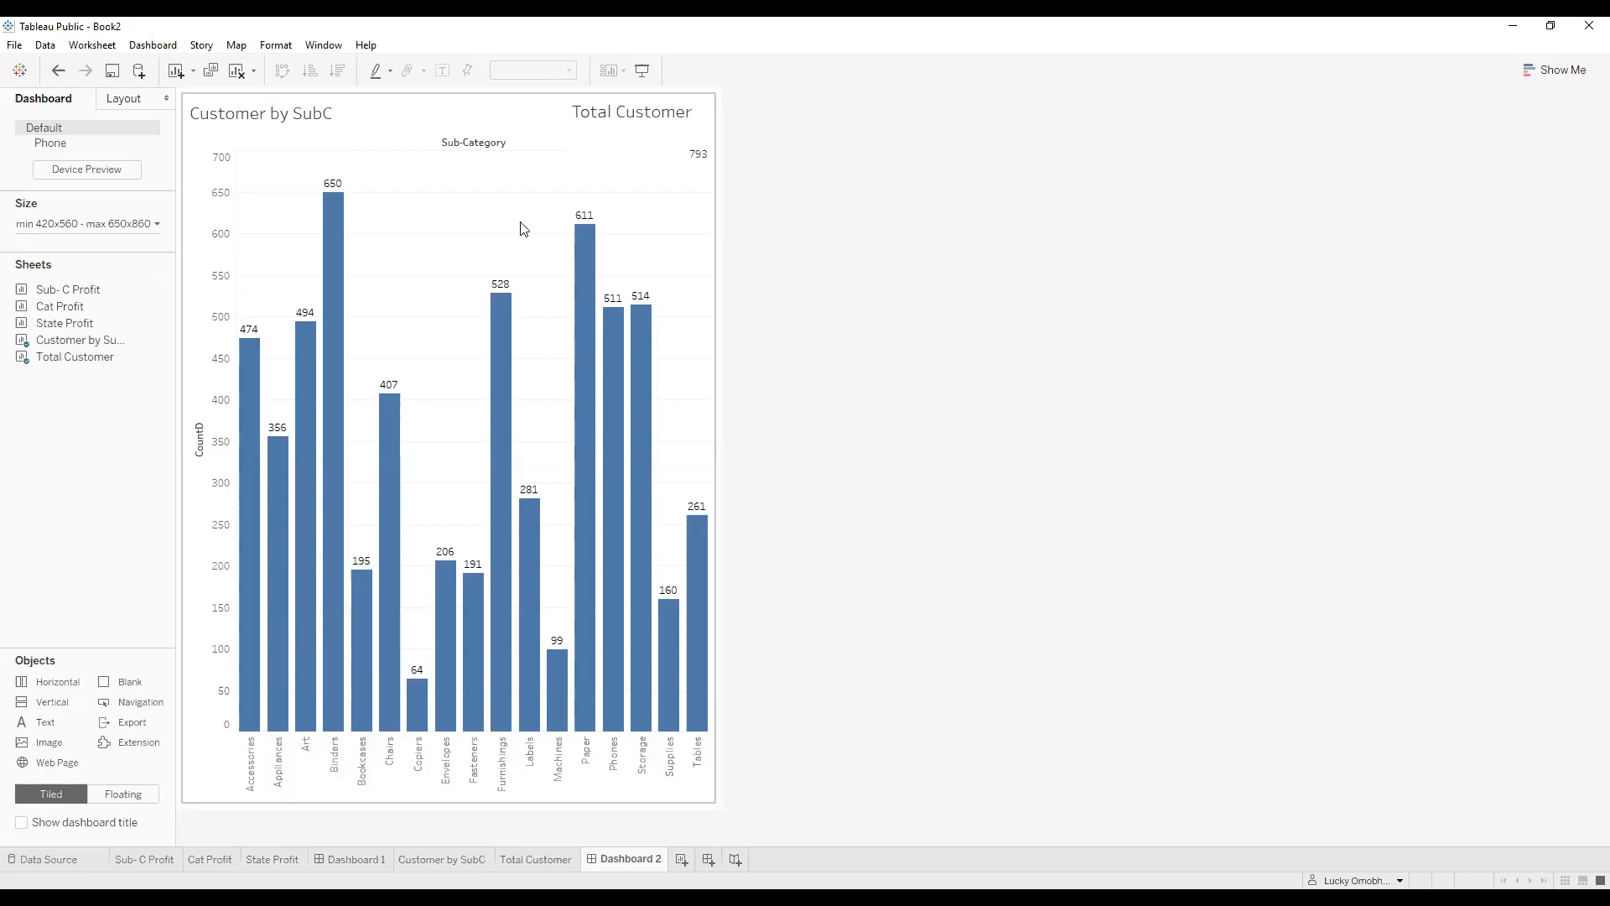
{"action": "mouse_move", "coordinate": [675, 158]}
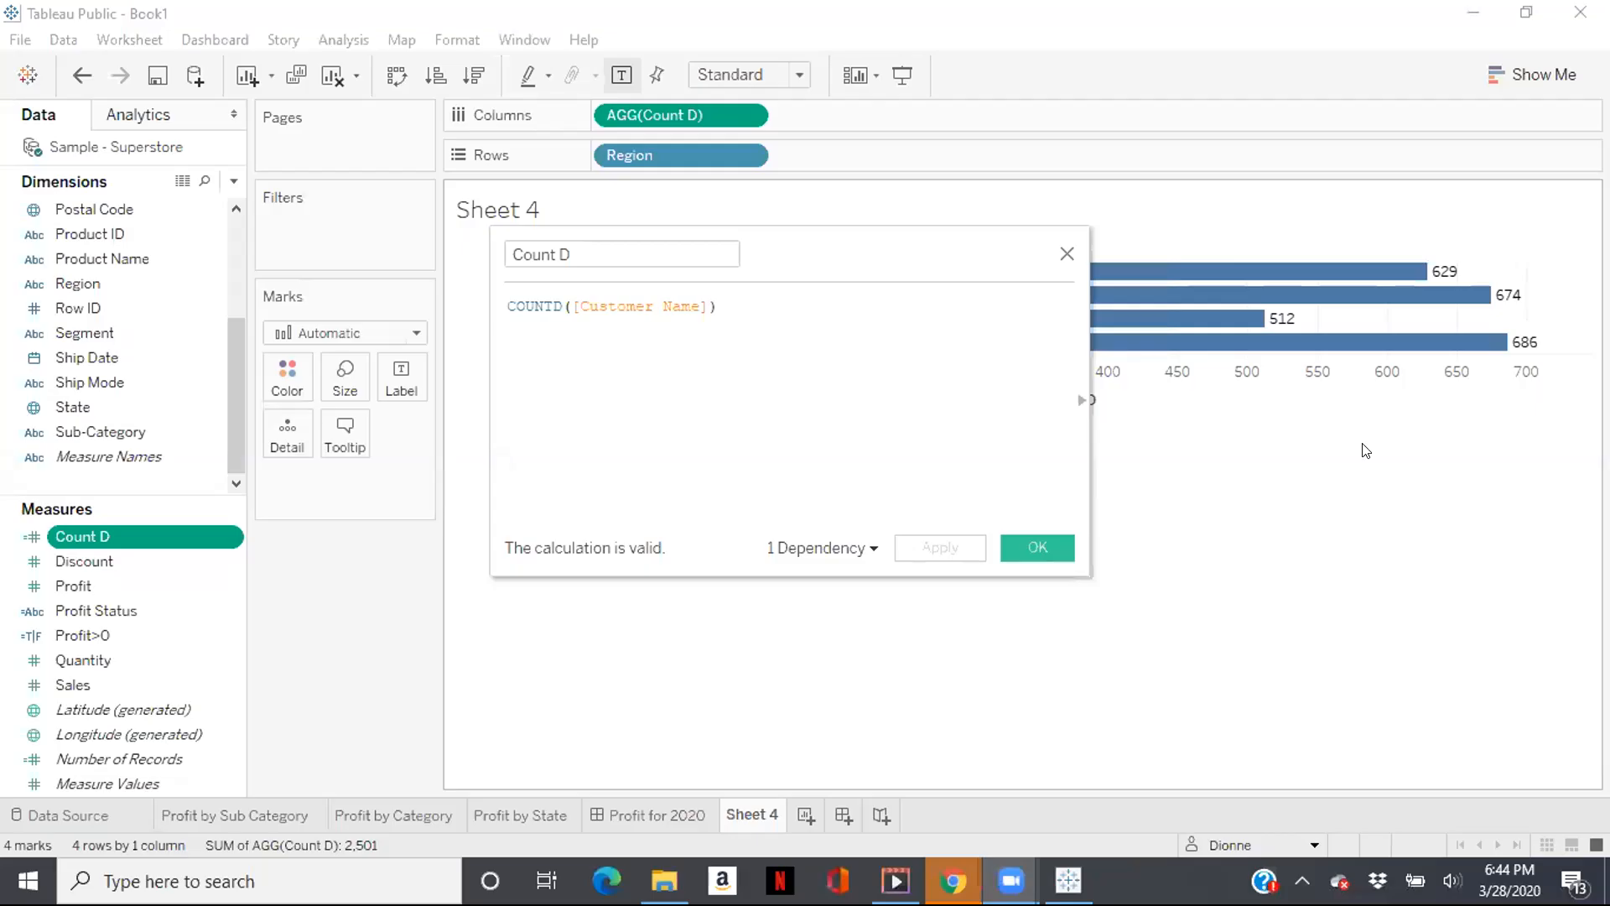
Close the Count D calculation and clear Sheet 4 of its region chart.
{"action": "left_click", "coordinate": [1068, 254]}
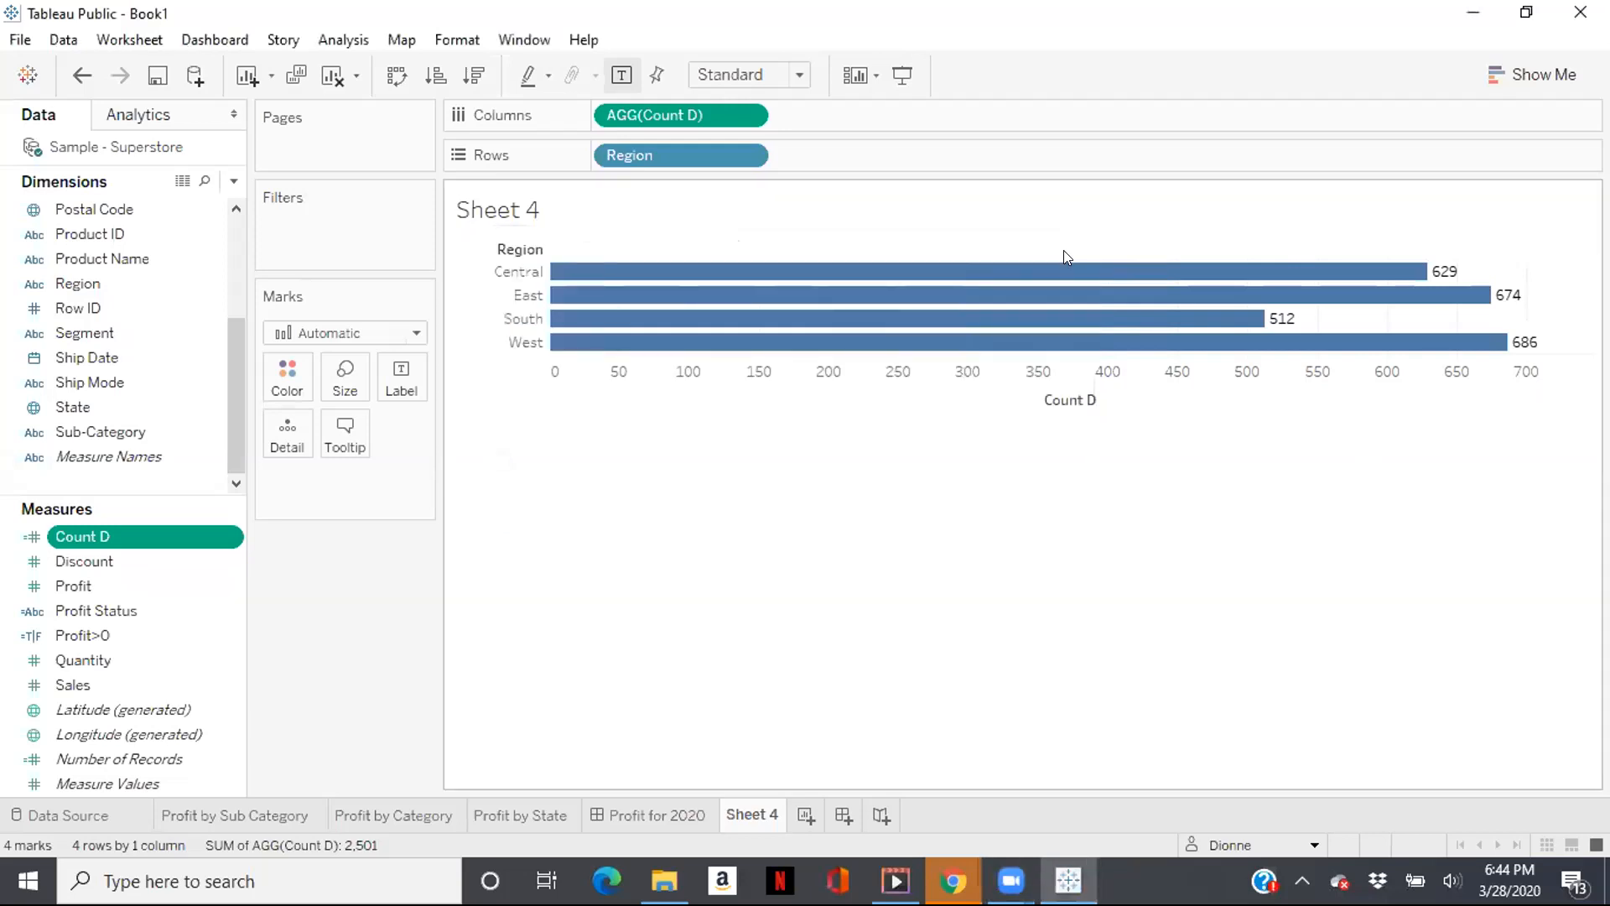
{"action": "left_click", "coordinate": [333, 77]}
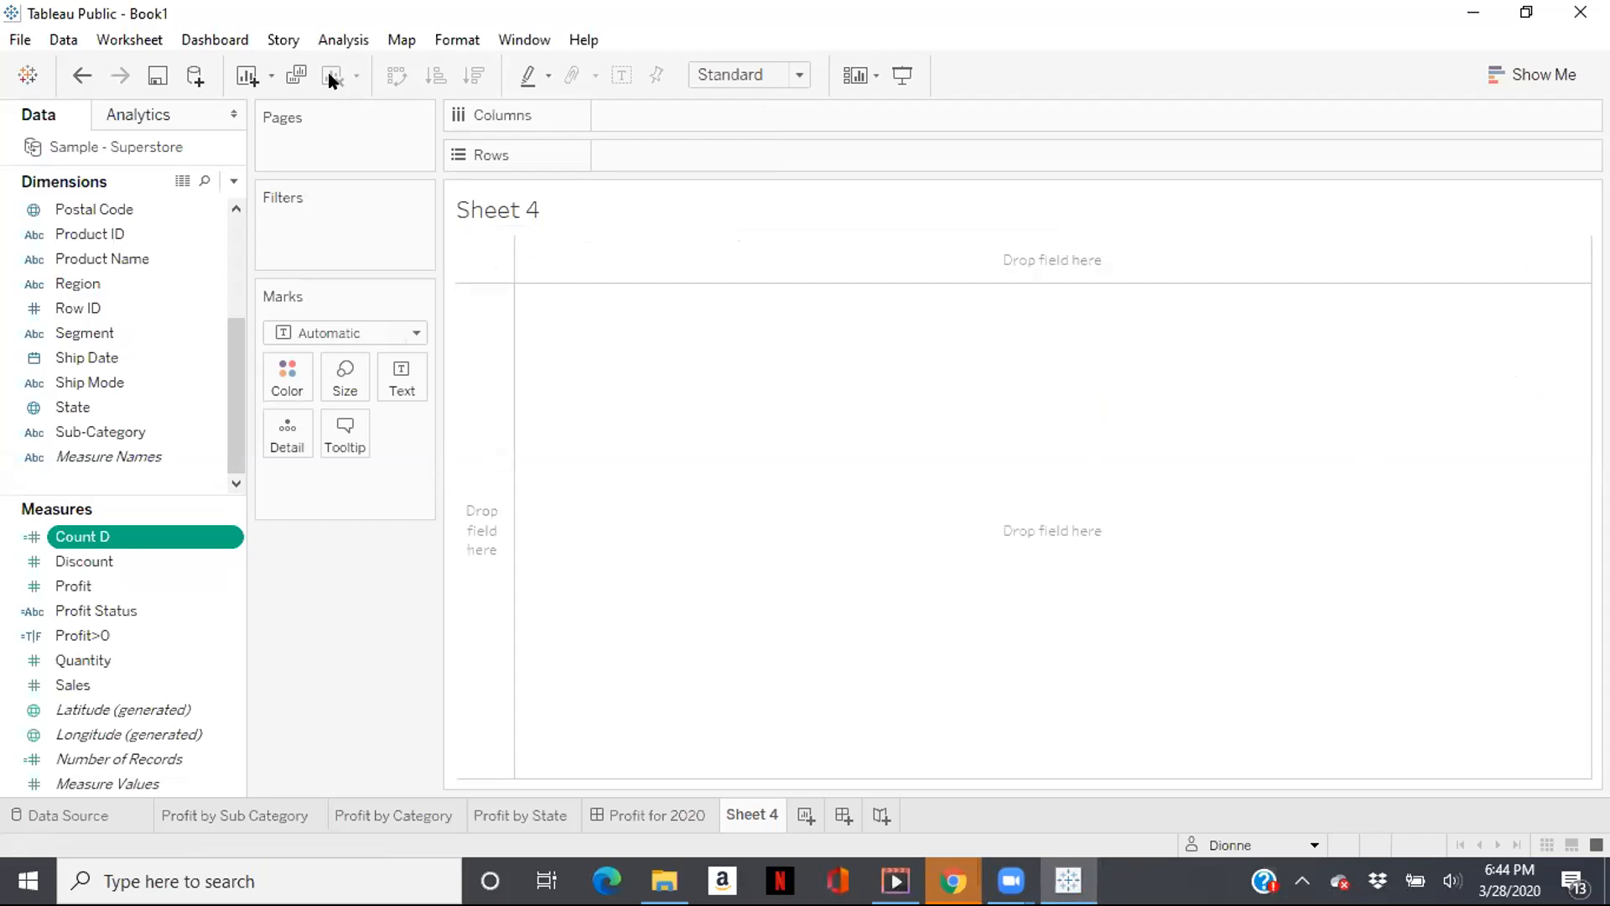
Reopen the Count D calculation to examine its COUNTD formula on Customer Name.
{"action": "right_click", "coordinate": [216, 533]}
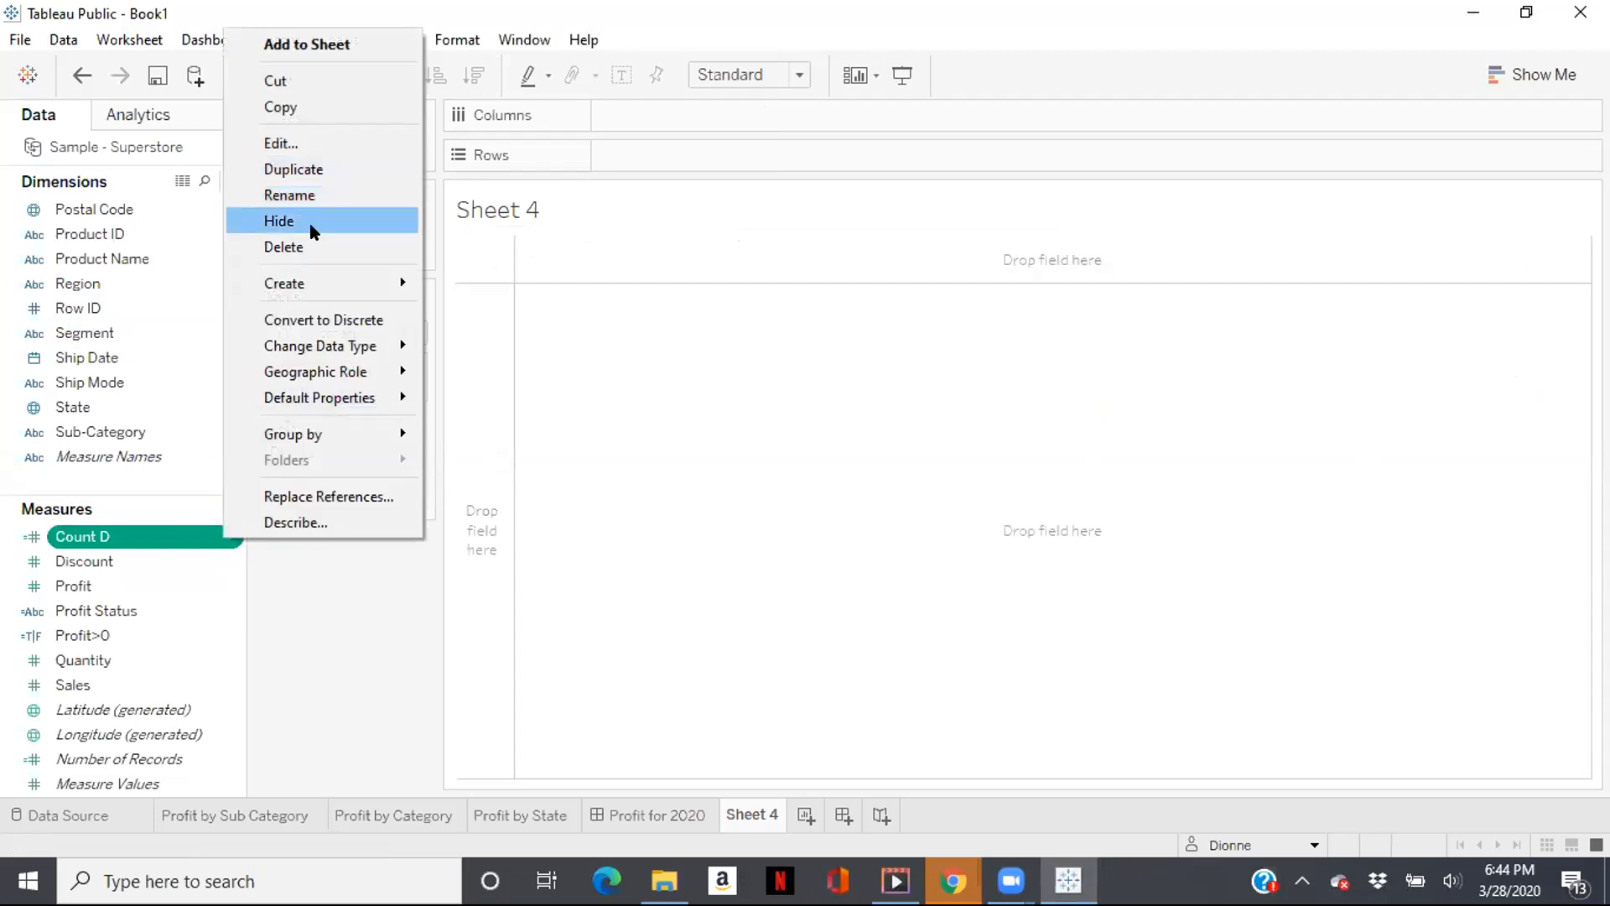
{"action": "left_click", "coordinate": [338, 142]}
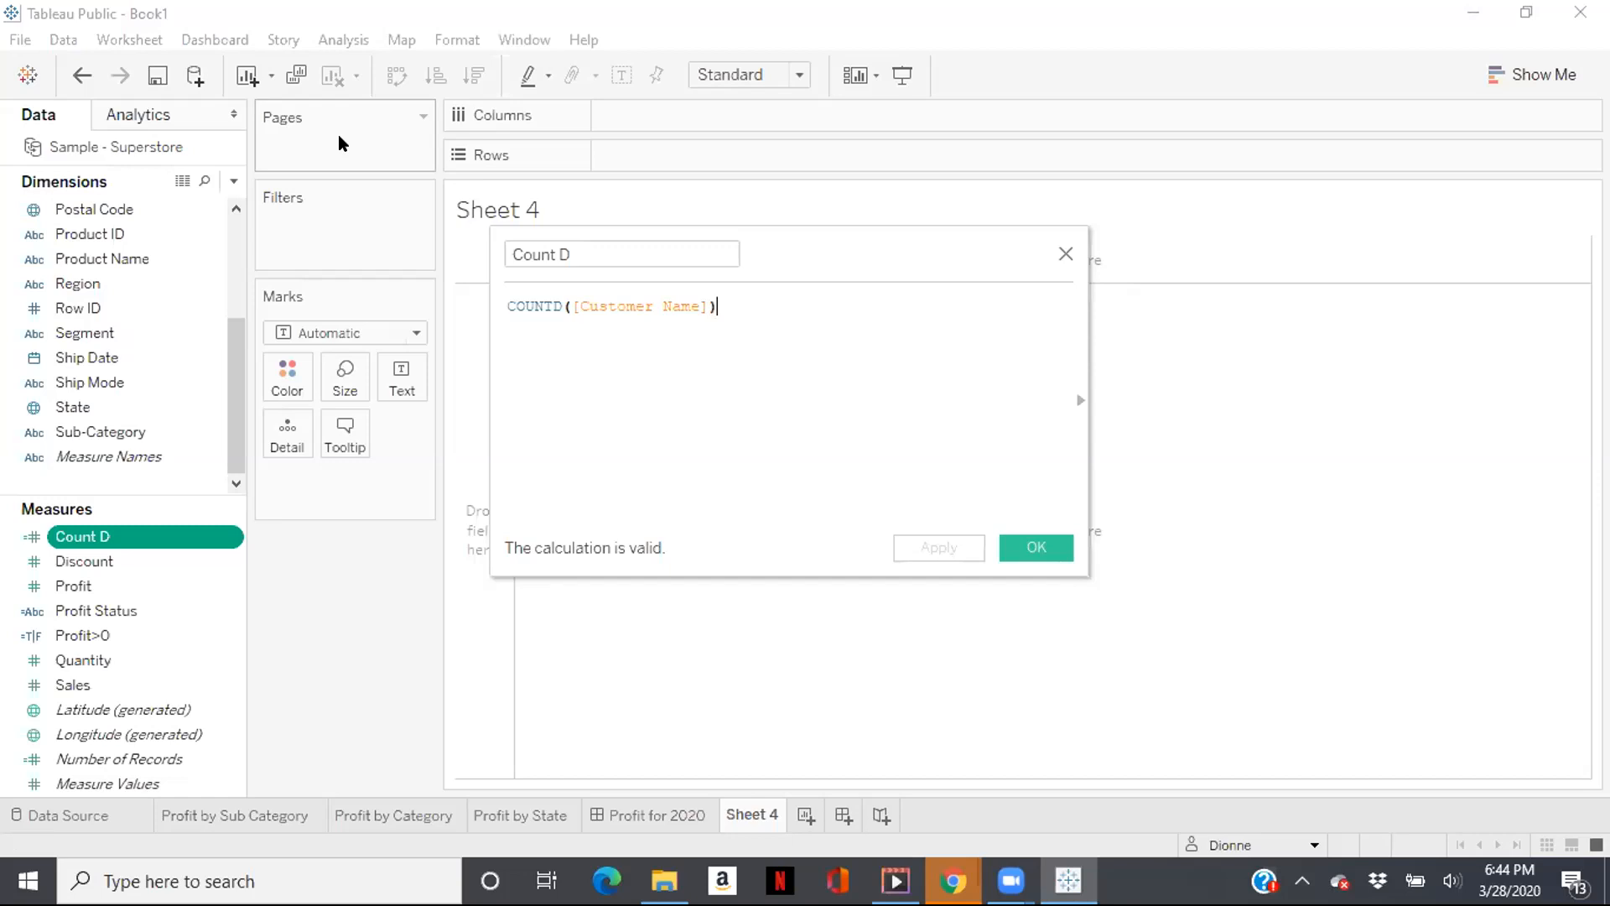
{"action": "left_click", "coordinate": [1031, 543]}
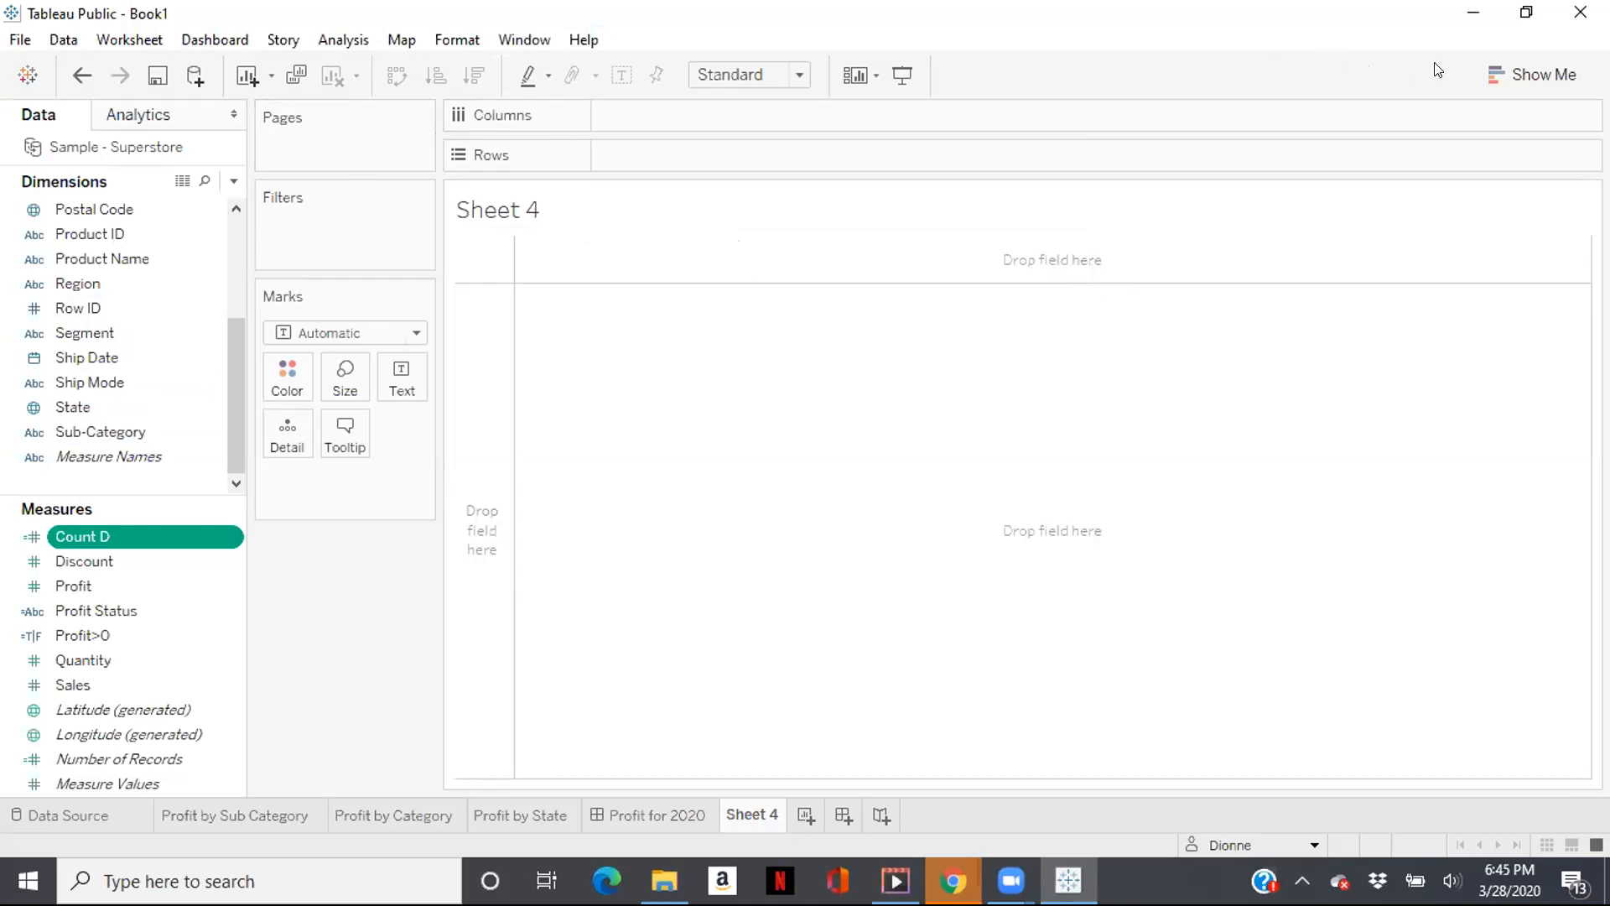
Build a State map on Sheet 4 with marks sized by Count D and mark labels shown.
{"action": "left_click", "coordinate": [113, 405]}
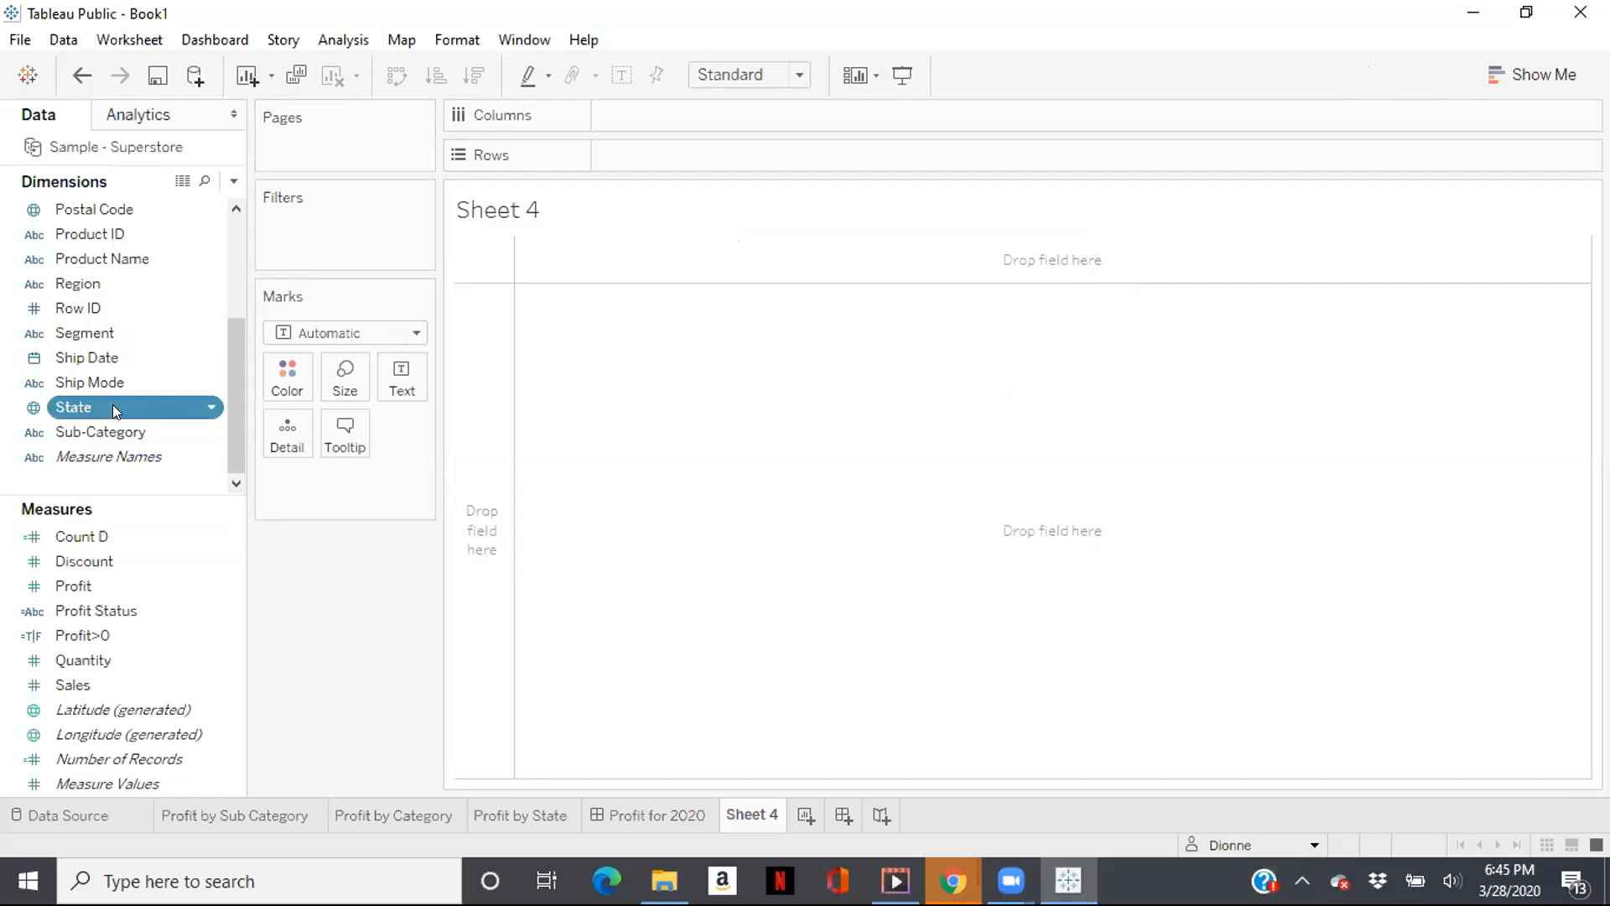
{"action": "double_click", "coordinate": [112, 406]}
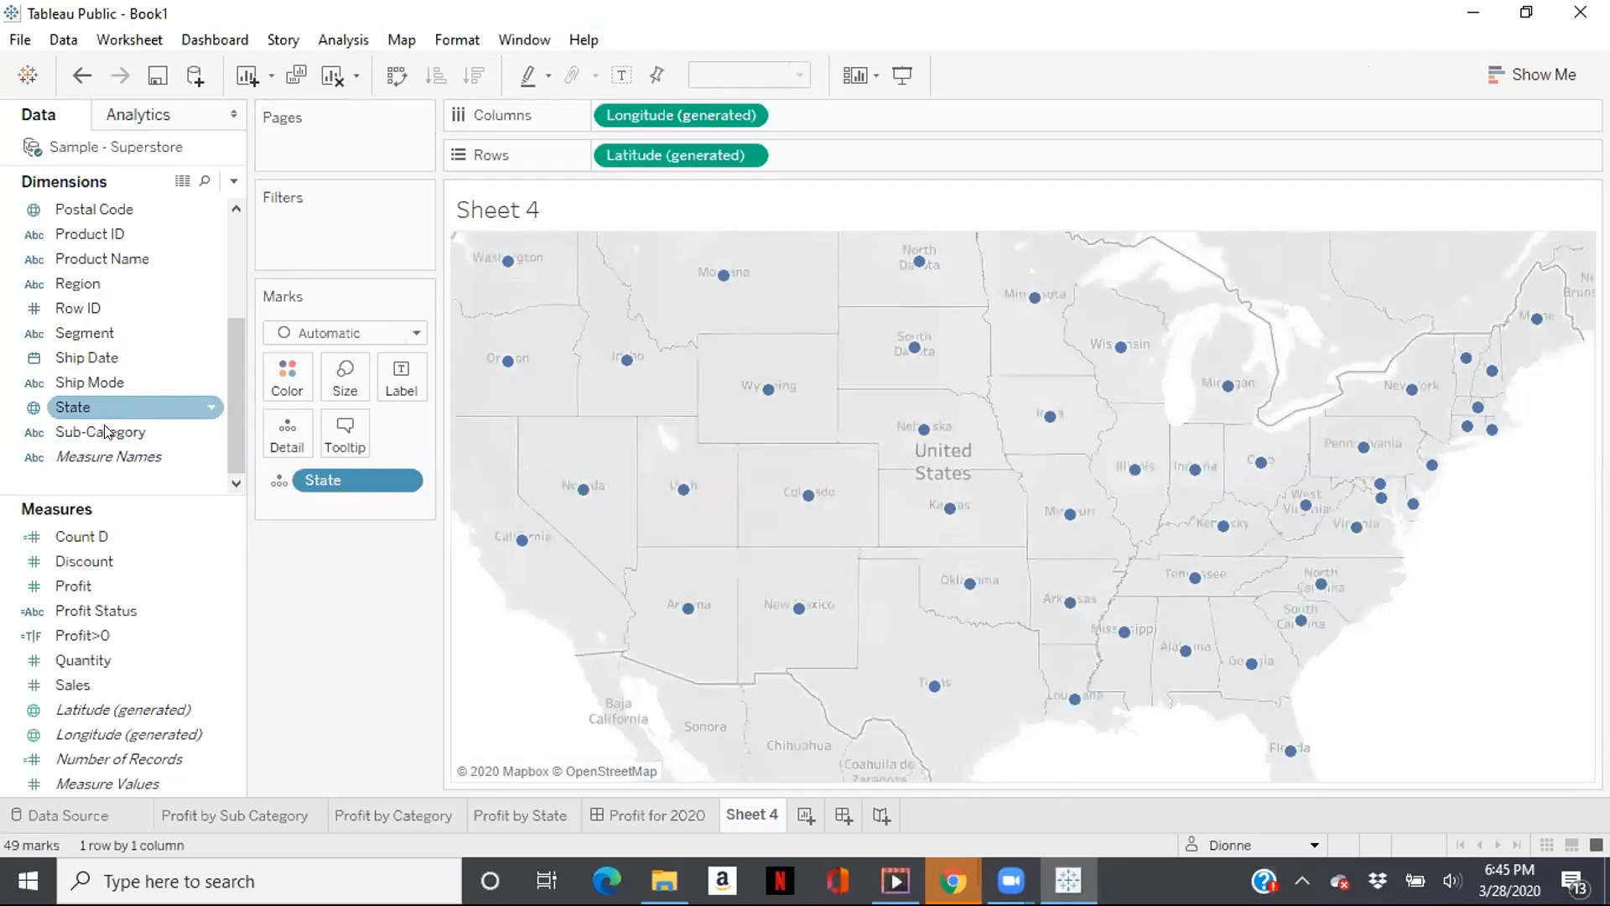
{"action": "left_click", "coordinate": [81, 541]}
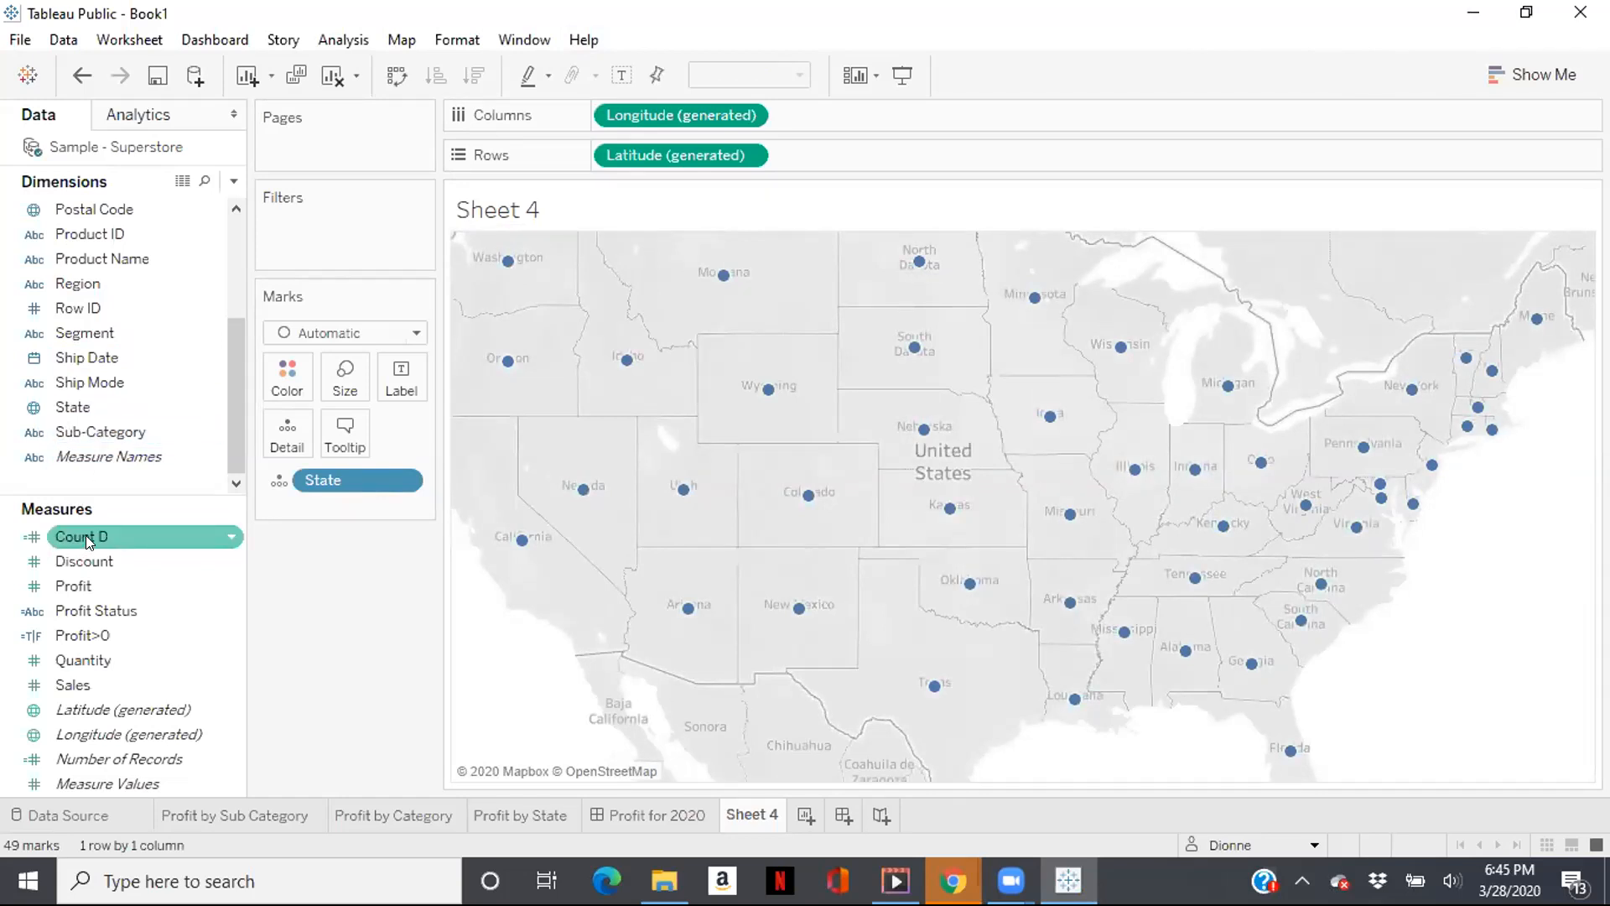
{"action": "double_click", "coordinate": [86, 535]}
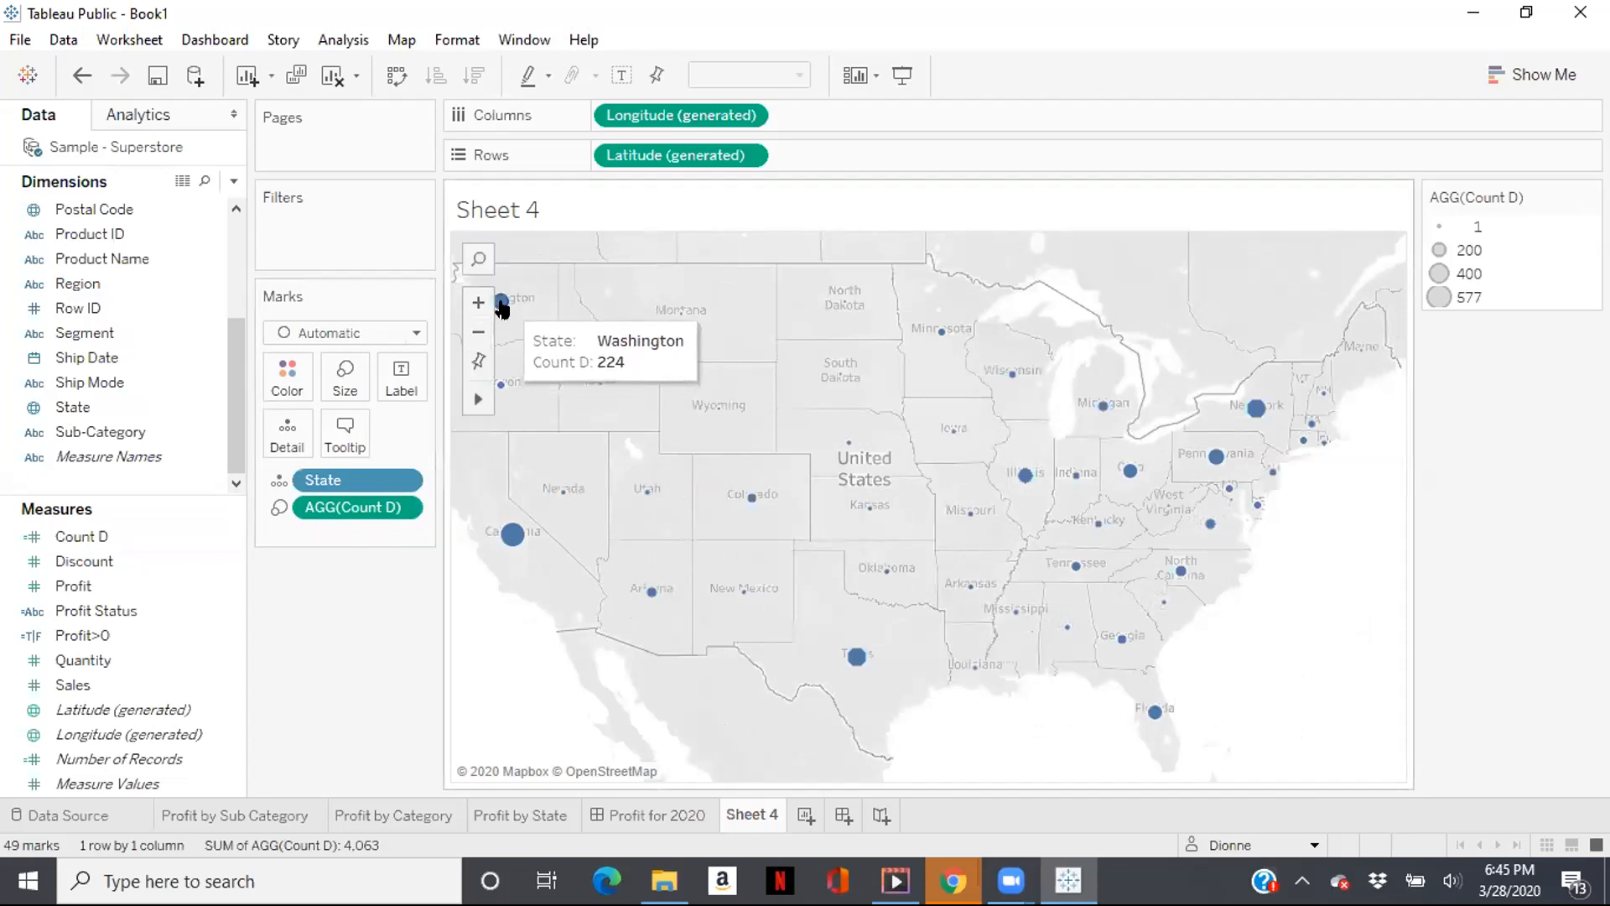
{"action": "left_click", "coordinate": [624, 74]}
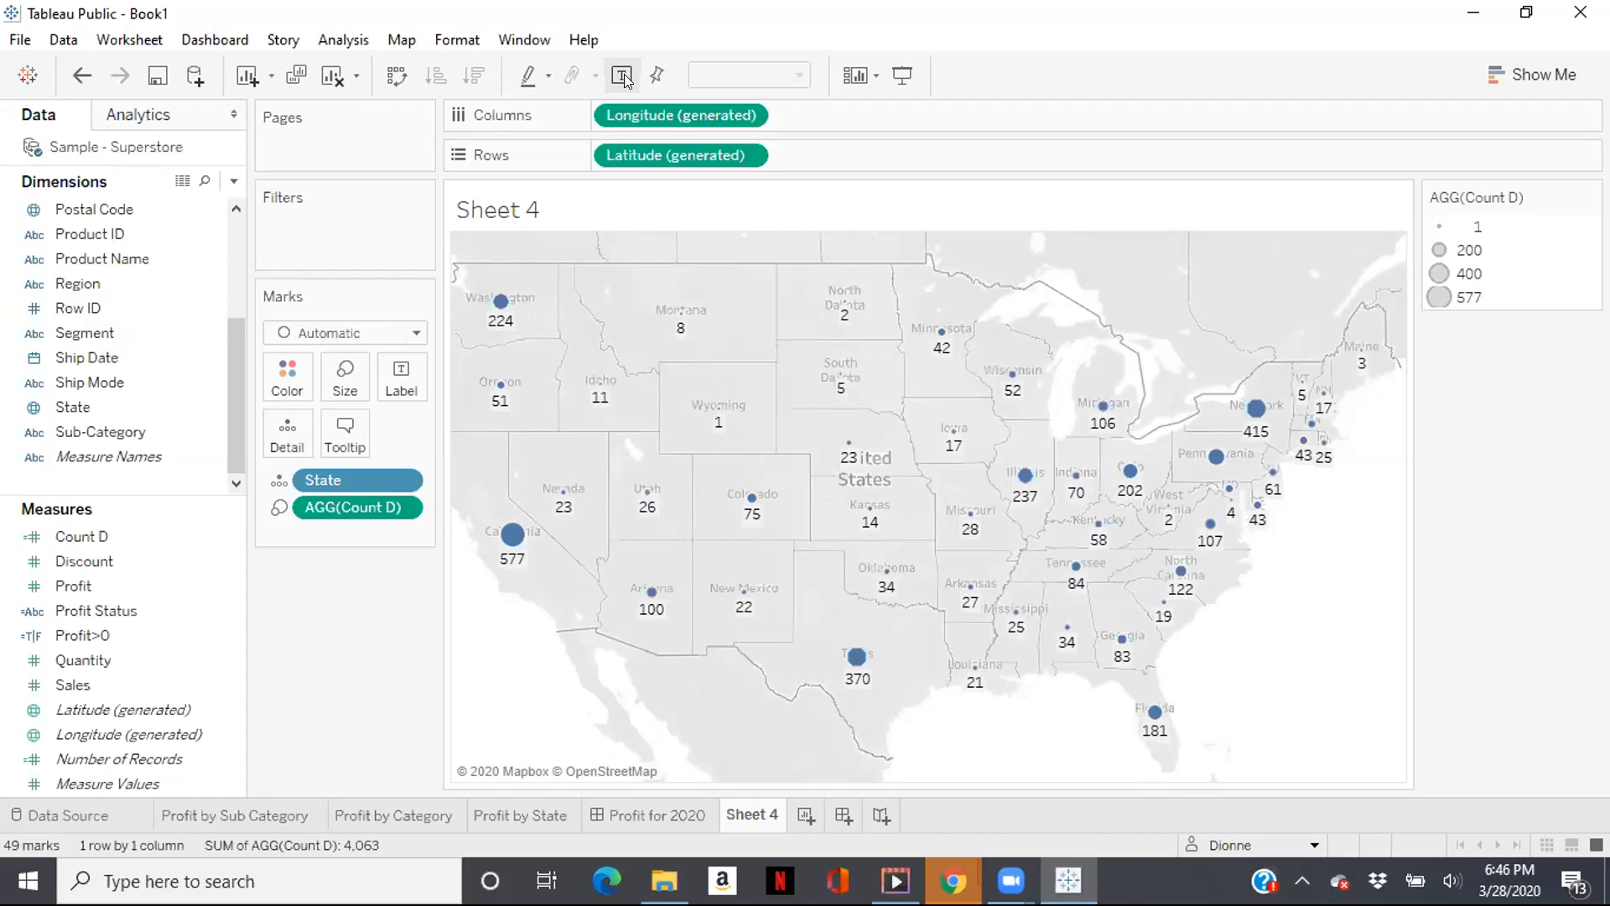
Rename Sheet 4 as Customer Purchase by State.
{"action": "double_click", "coordinate": [749, 815]}
{"action": "type", "text": "Customer "}
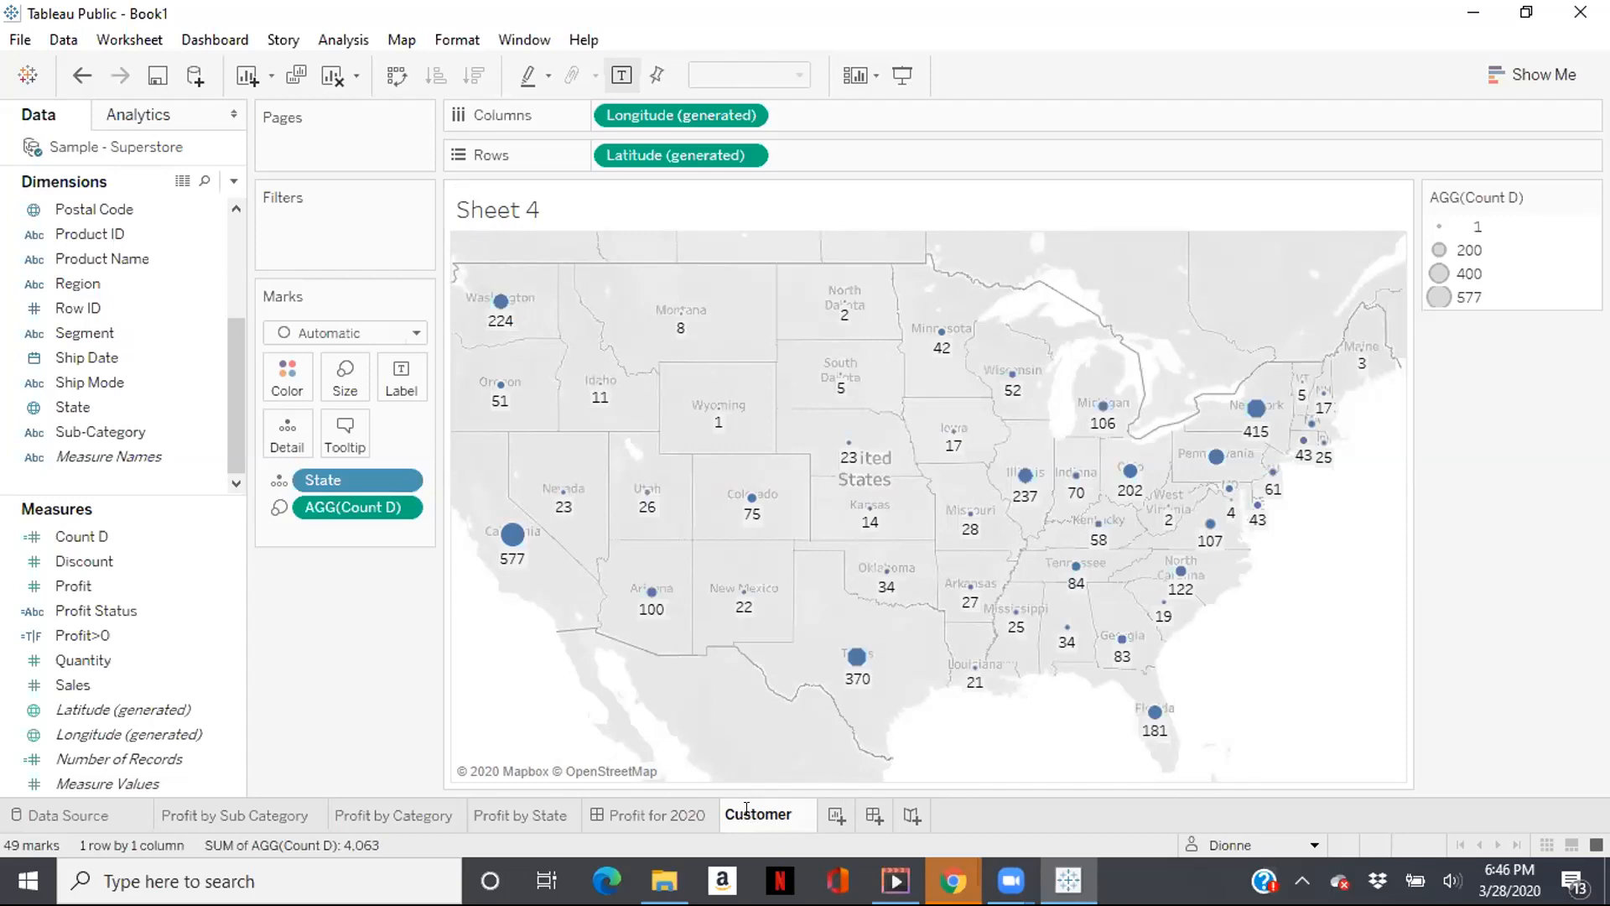
{"action": "type", "text": "Pur"}
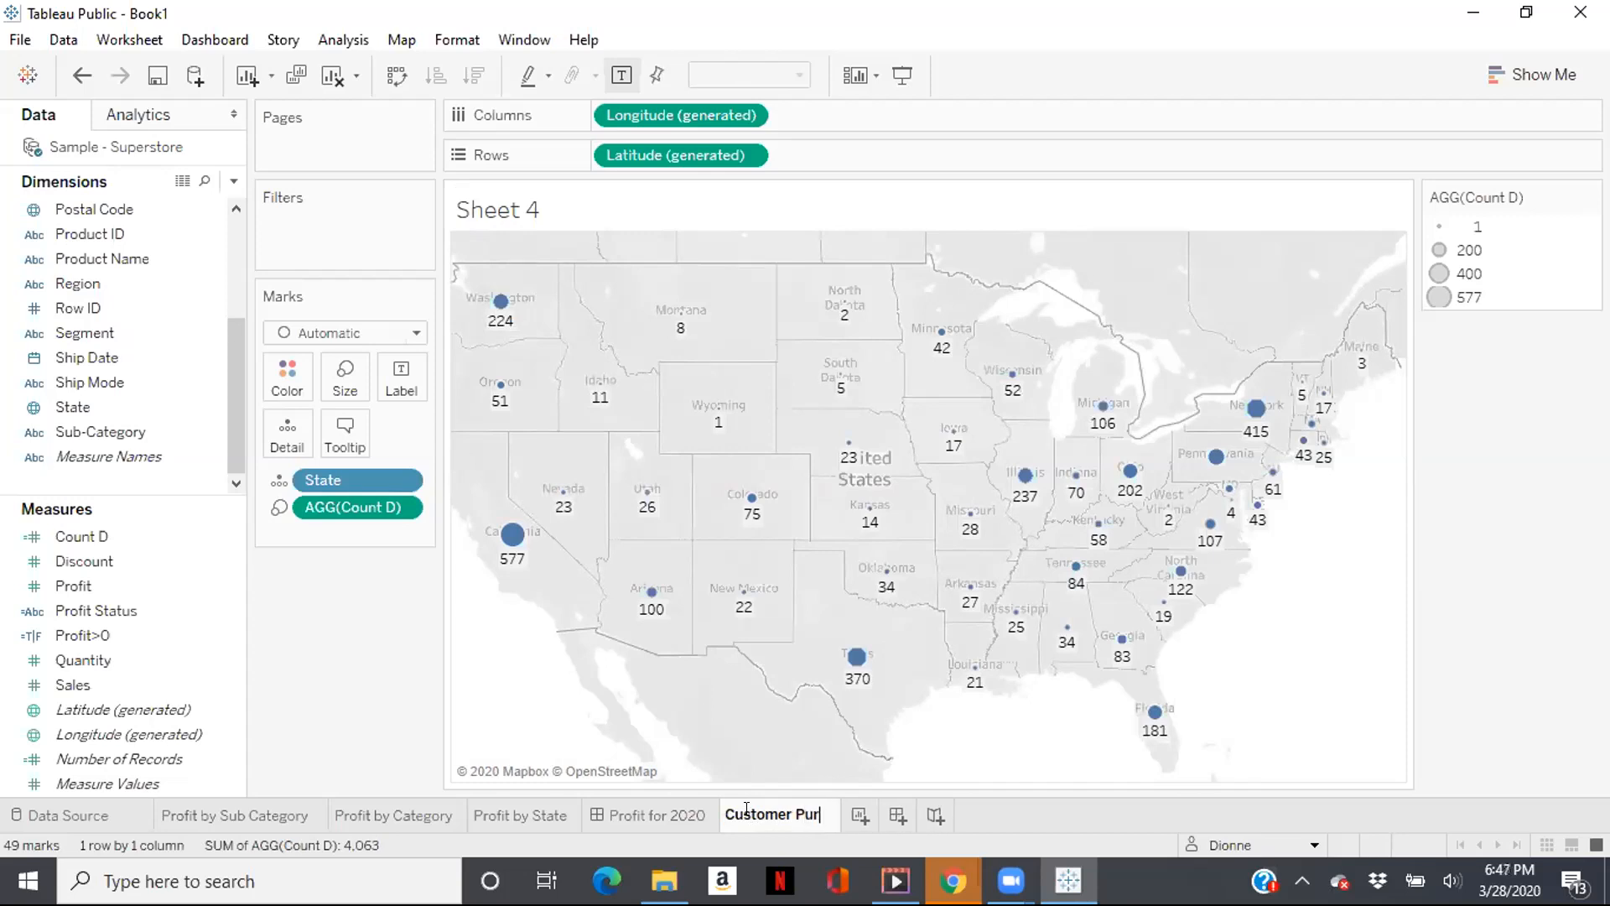
{"action": "type", "text": "chase by"}
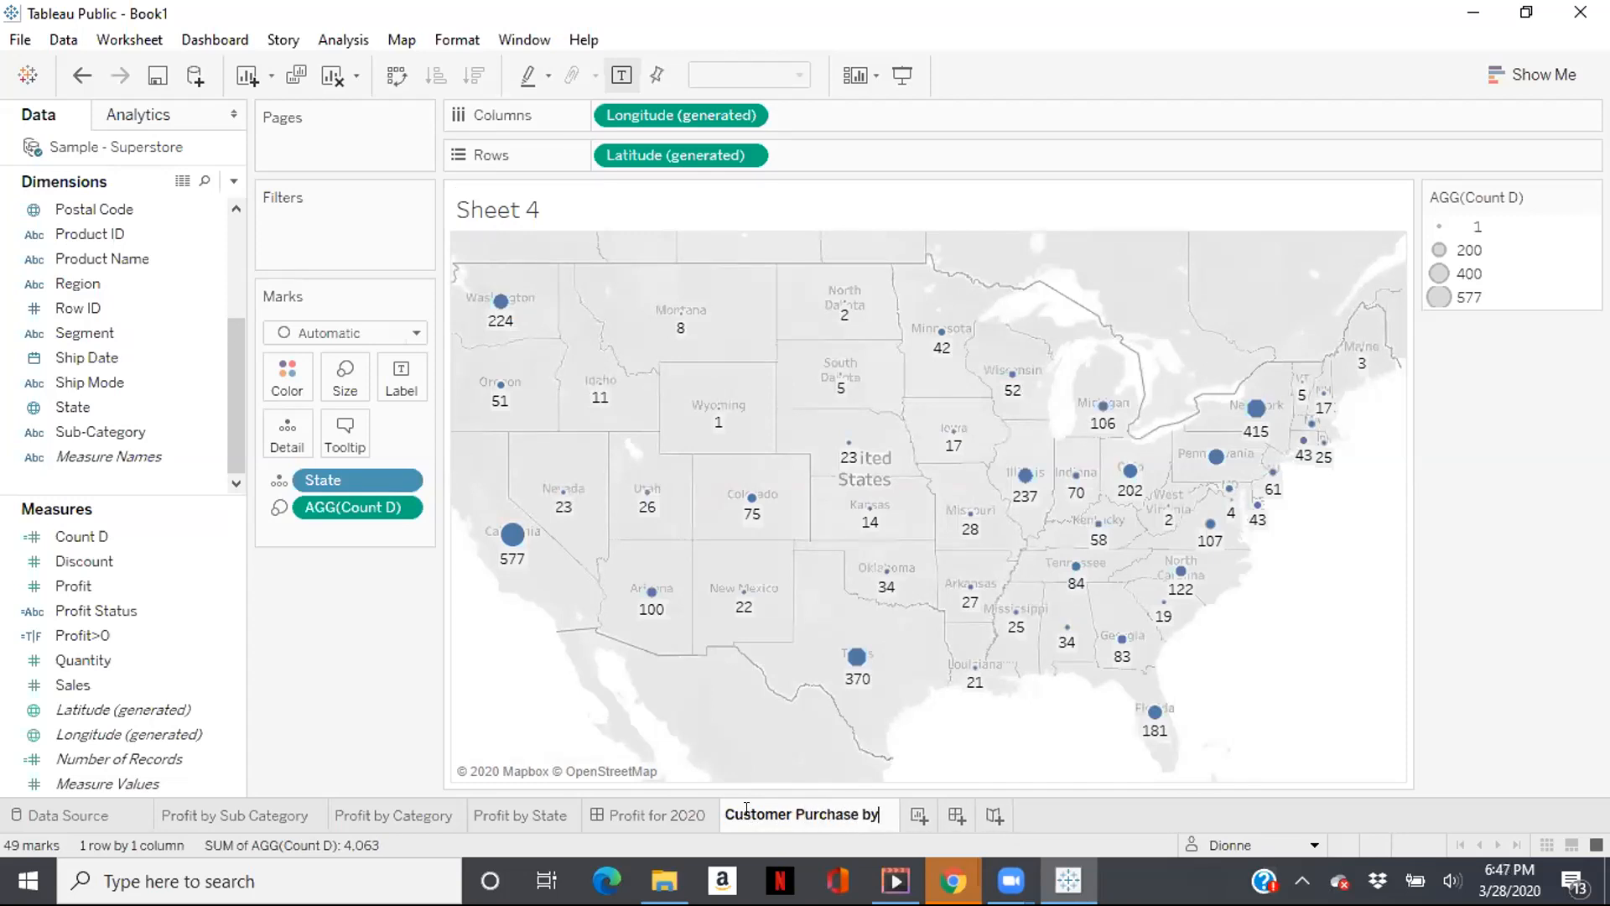
{"action": "type", "text": " State"}
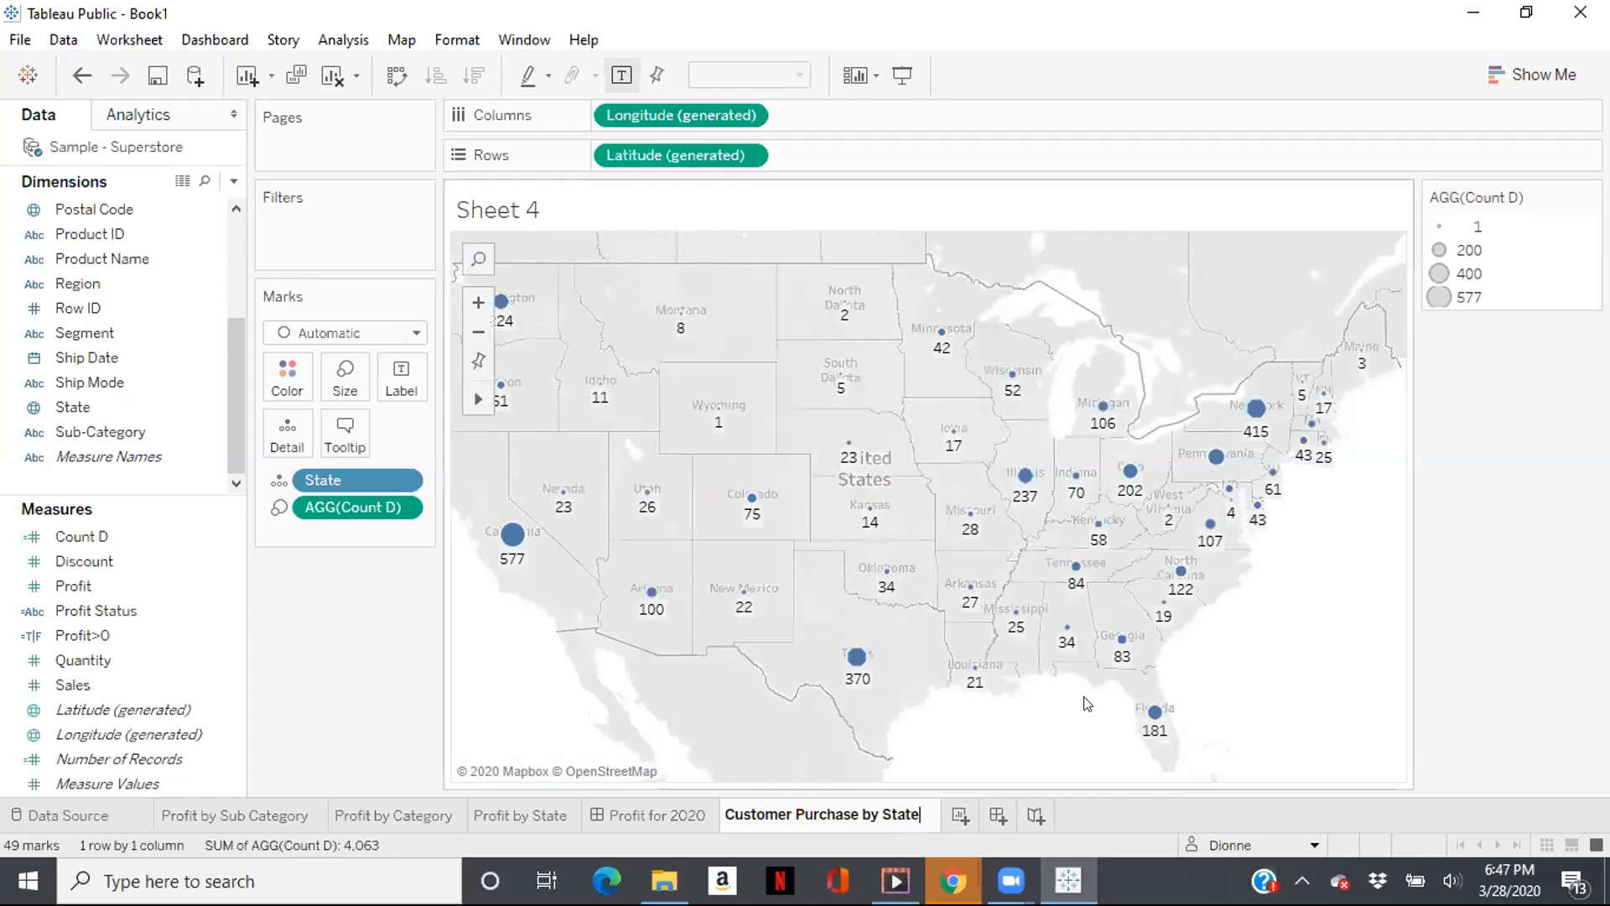
{"action": "left_click", "coordinate": [1079, 729]}
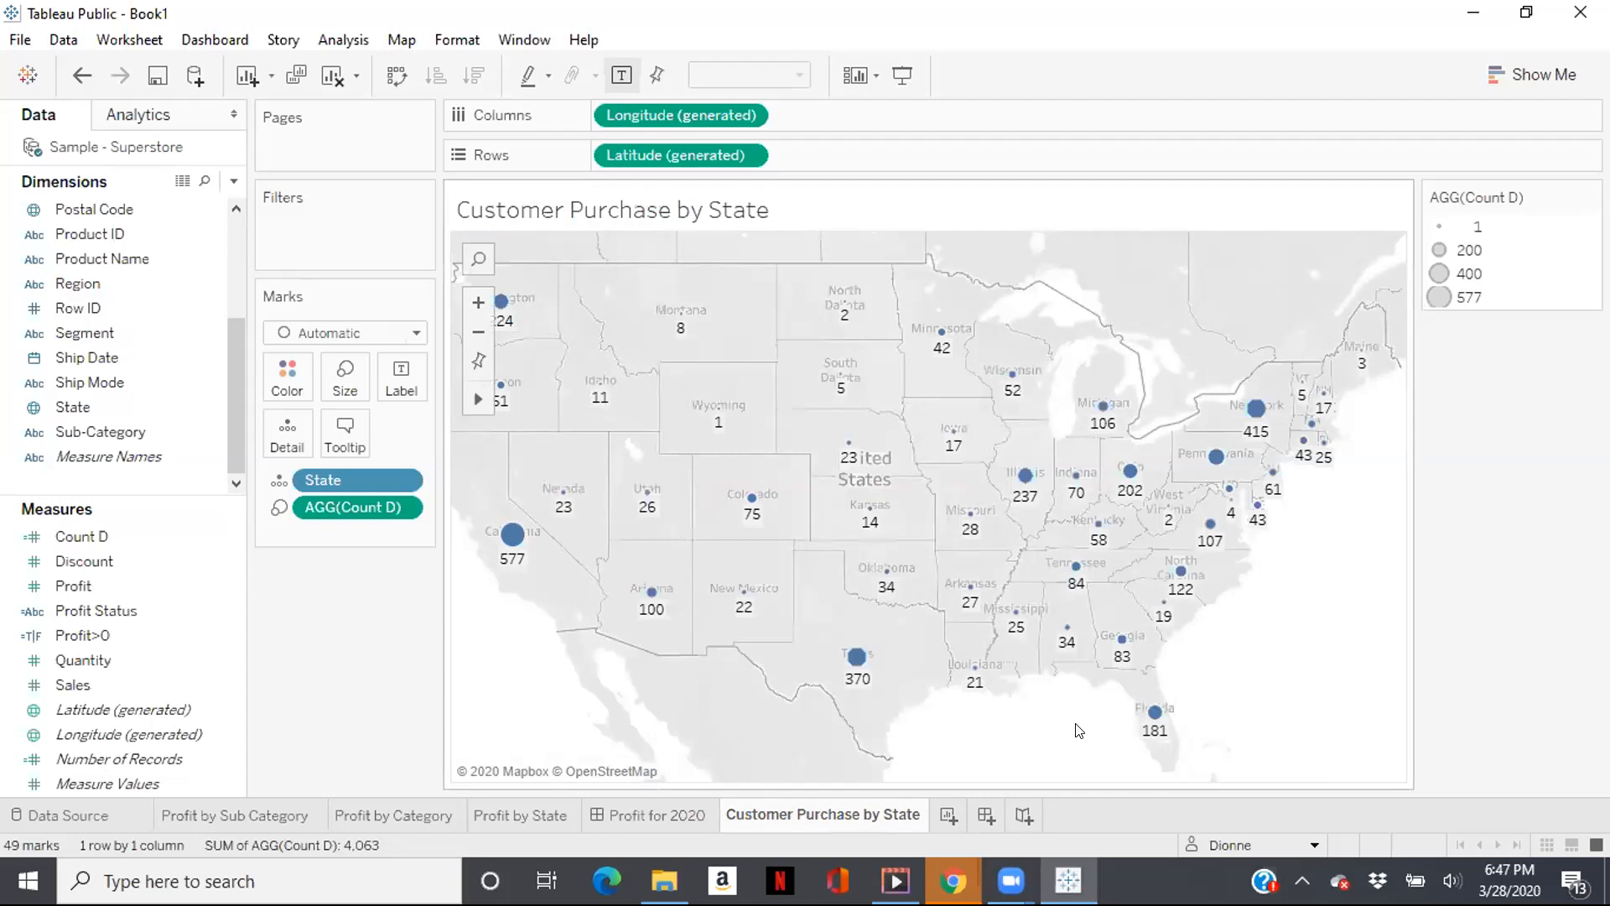
Create a new worksheet and place Product Name on Rows, adding all members.
{"action": "left_click", "coordinate": [949, 815]}
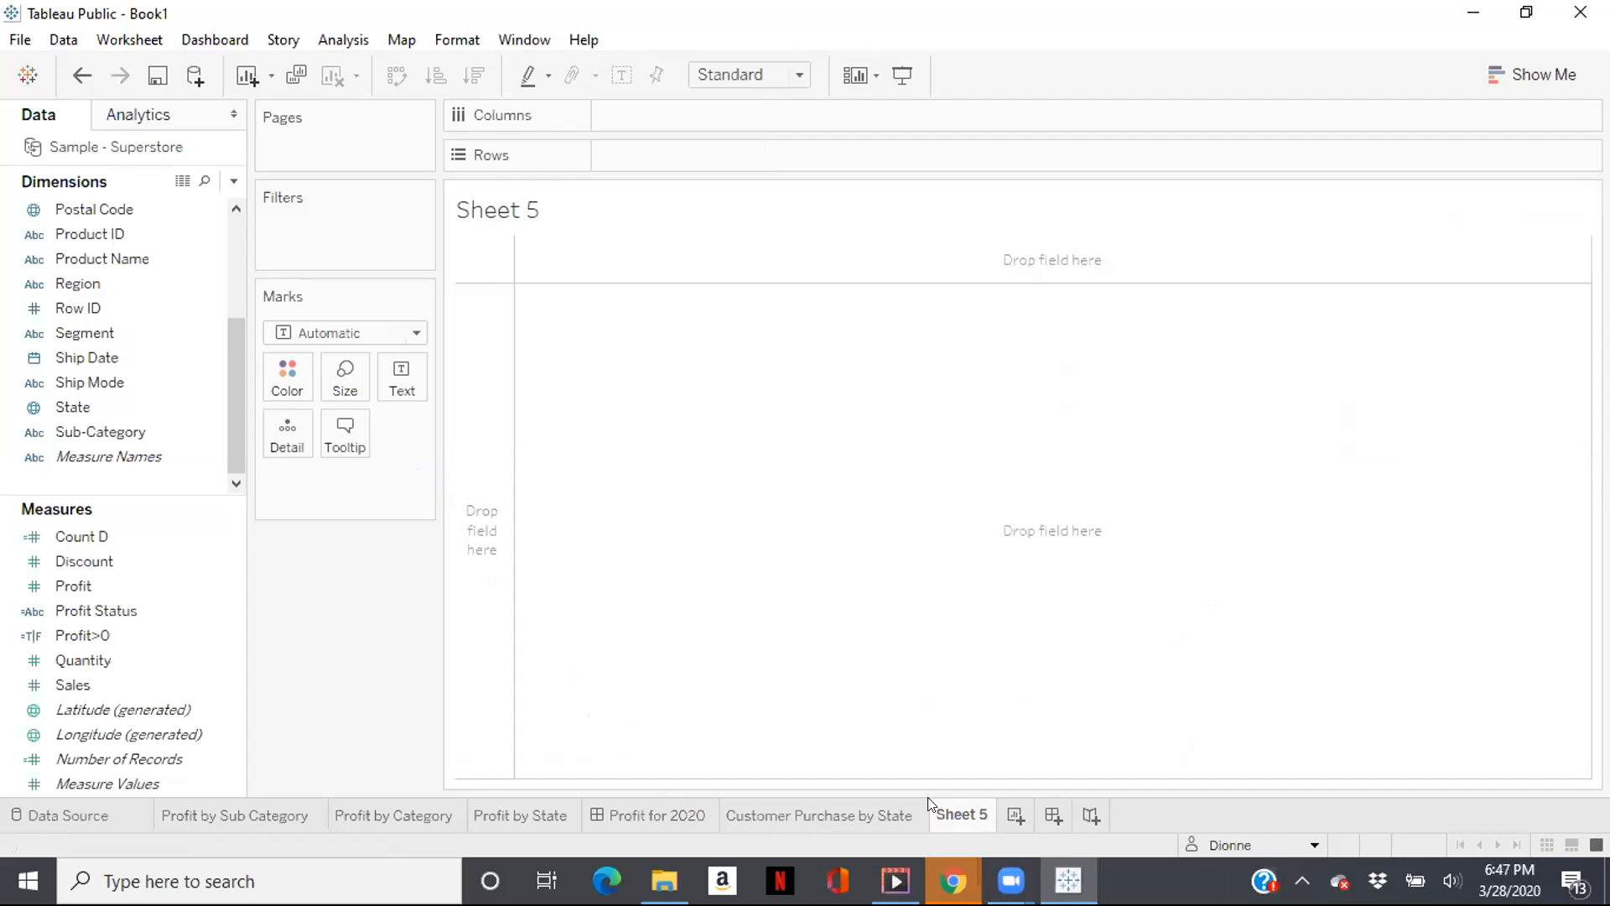
{"action": "left_click", "coordinate": [100, 238]}
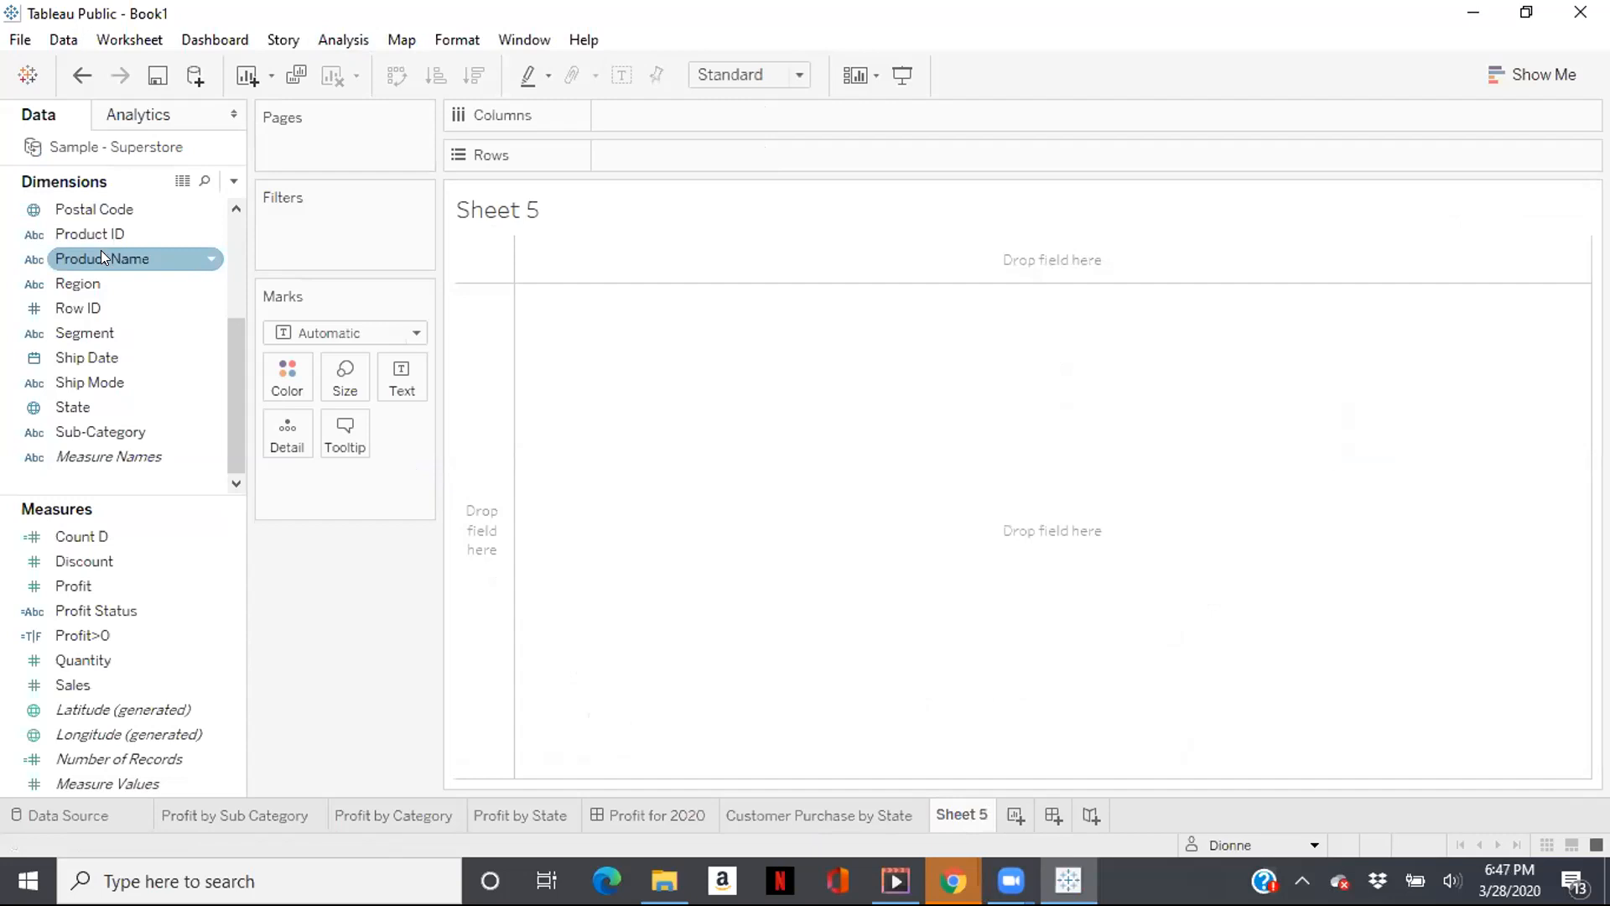
{"action": "left_click_drag", "start_coordinate": [100, 250], "coordinate": [592, 117]}
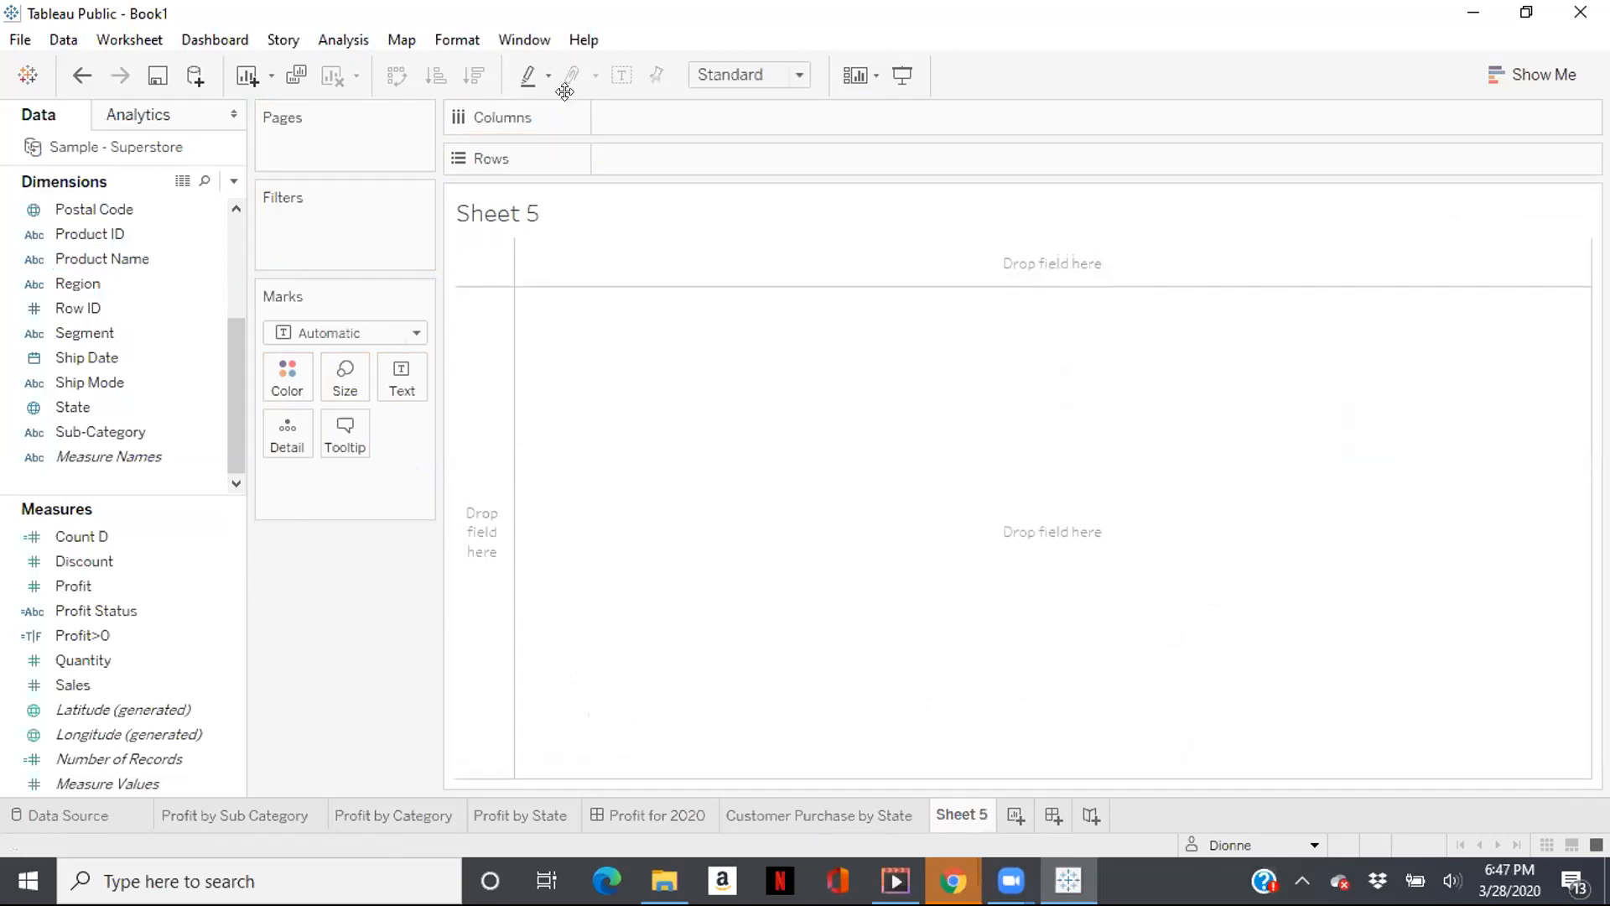
{"action": "left_click", "coordinate": [151, 261]}
{"action": "left_click_drag", "start_coordinate": [148, 262], "coordinate": [700, 164]}
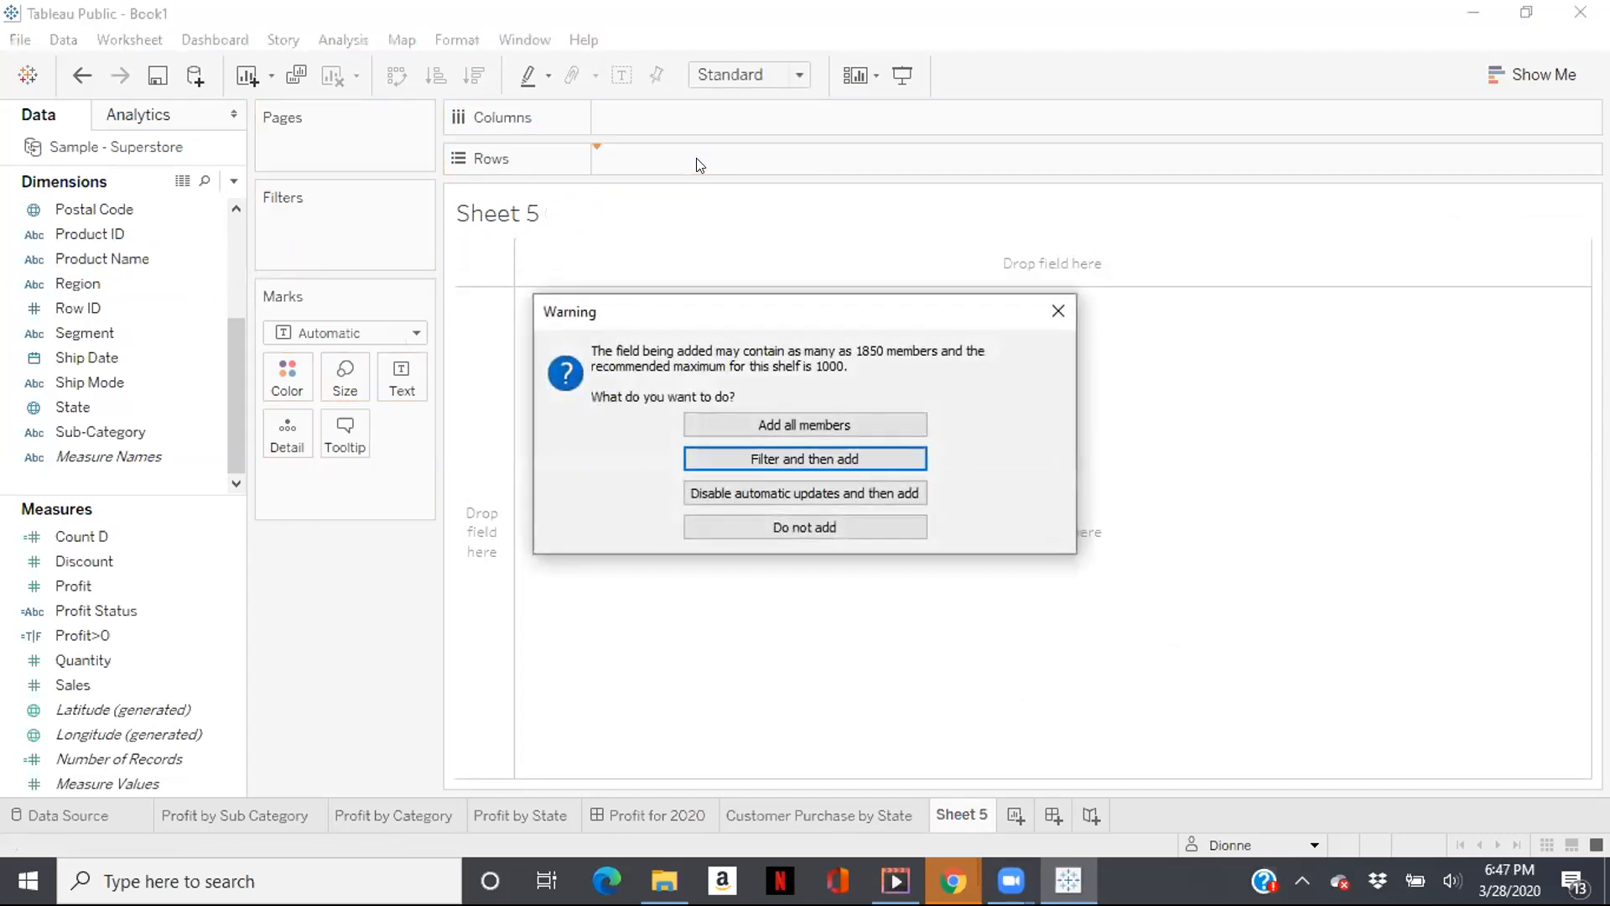
{"action": "left_click", "coordinate": [701, 426]}
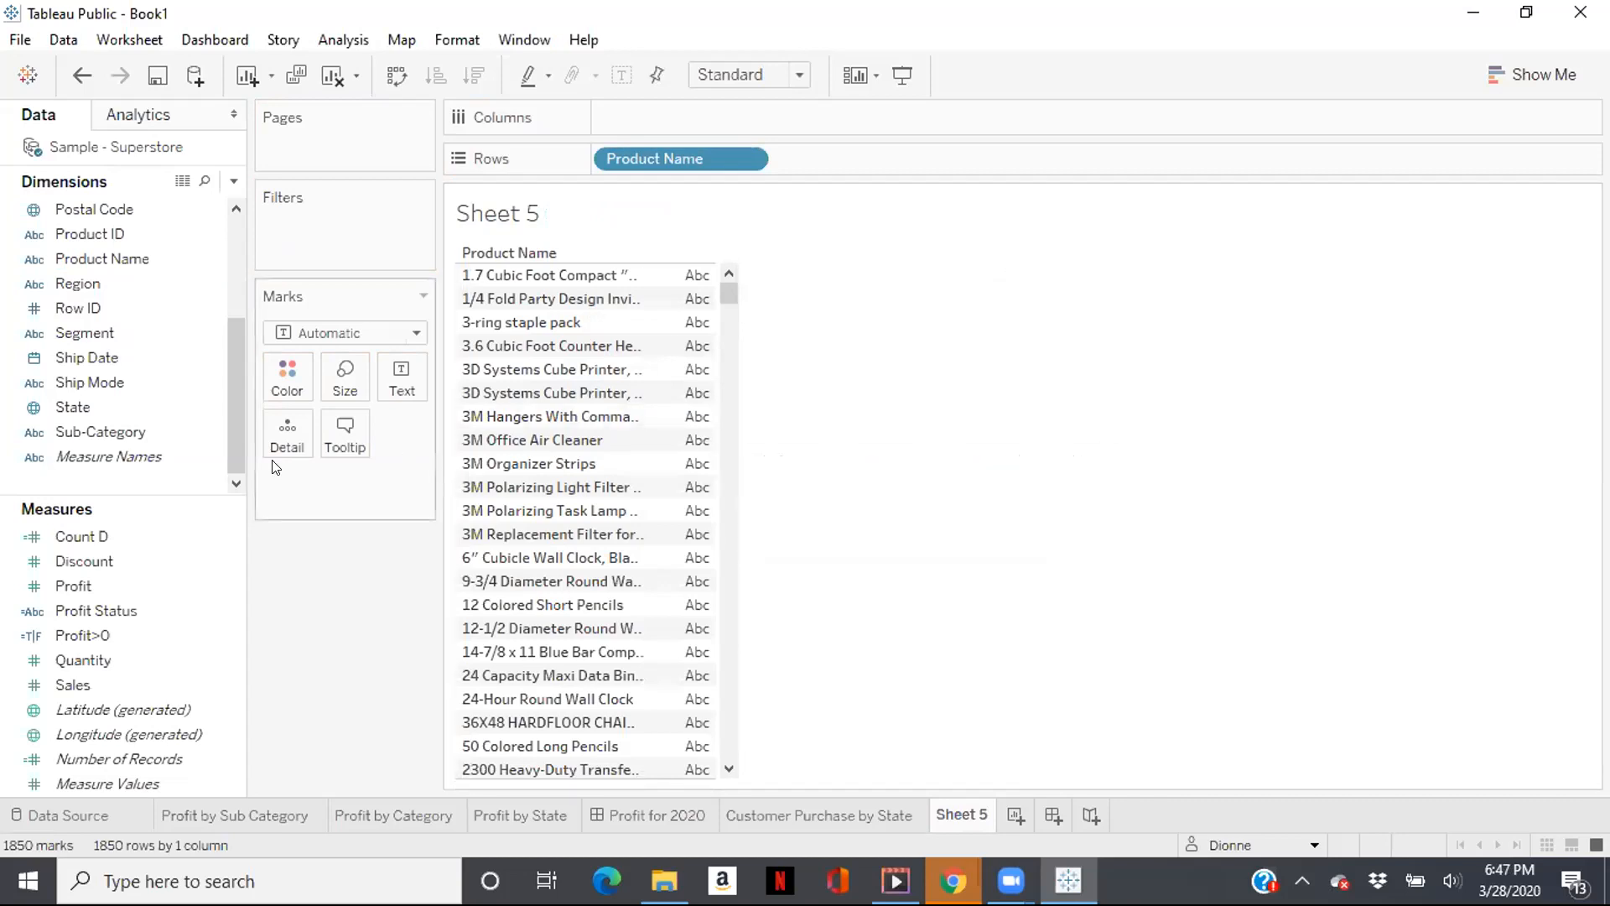
Add Count D as text for each product and convert the table to horizontal bars.
{"action": "left_click", "coordinate": [113, 538]}
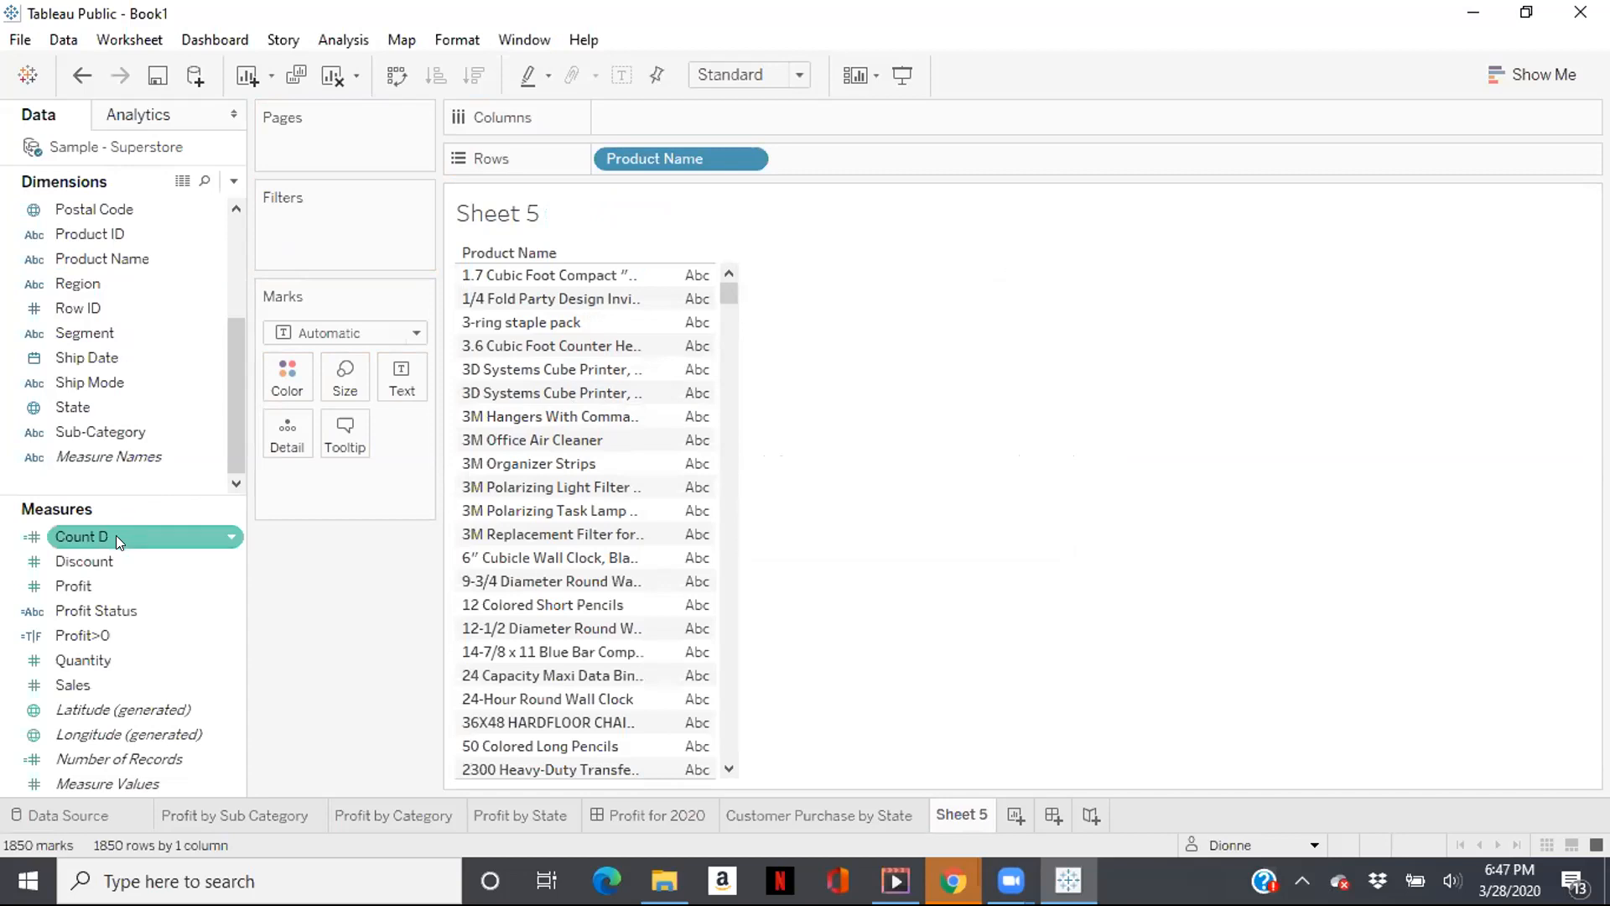
{"action": "left_click_drag", "start_coordinate": [116, 535], "coordinate": [384, 374]}
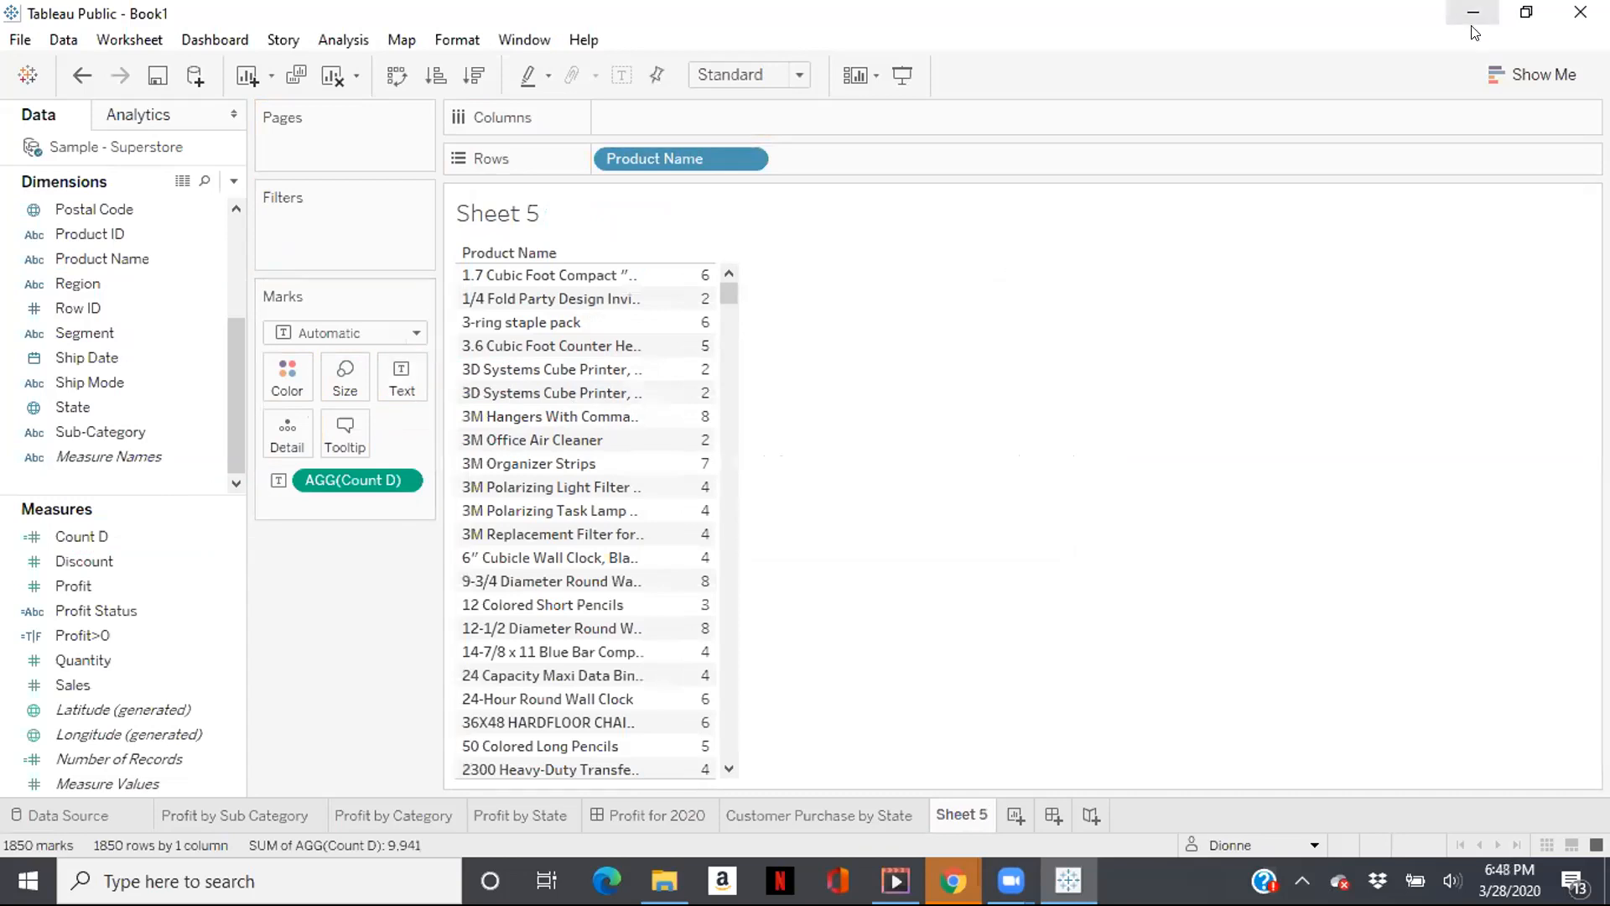
{"action": "left_click", "coordinate": [1482, 58]}
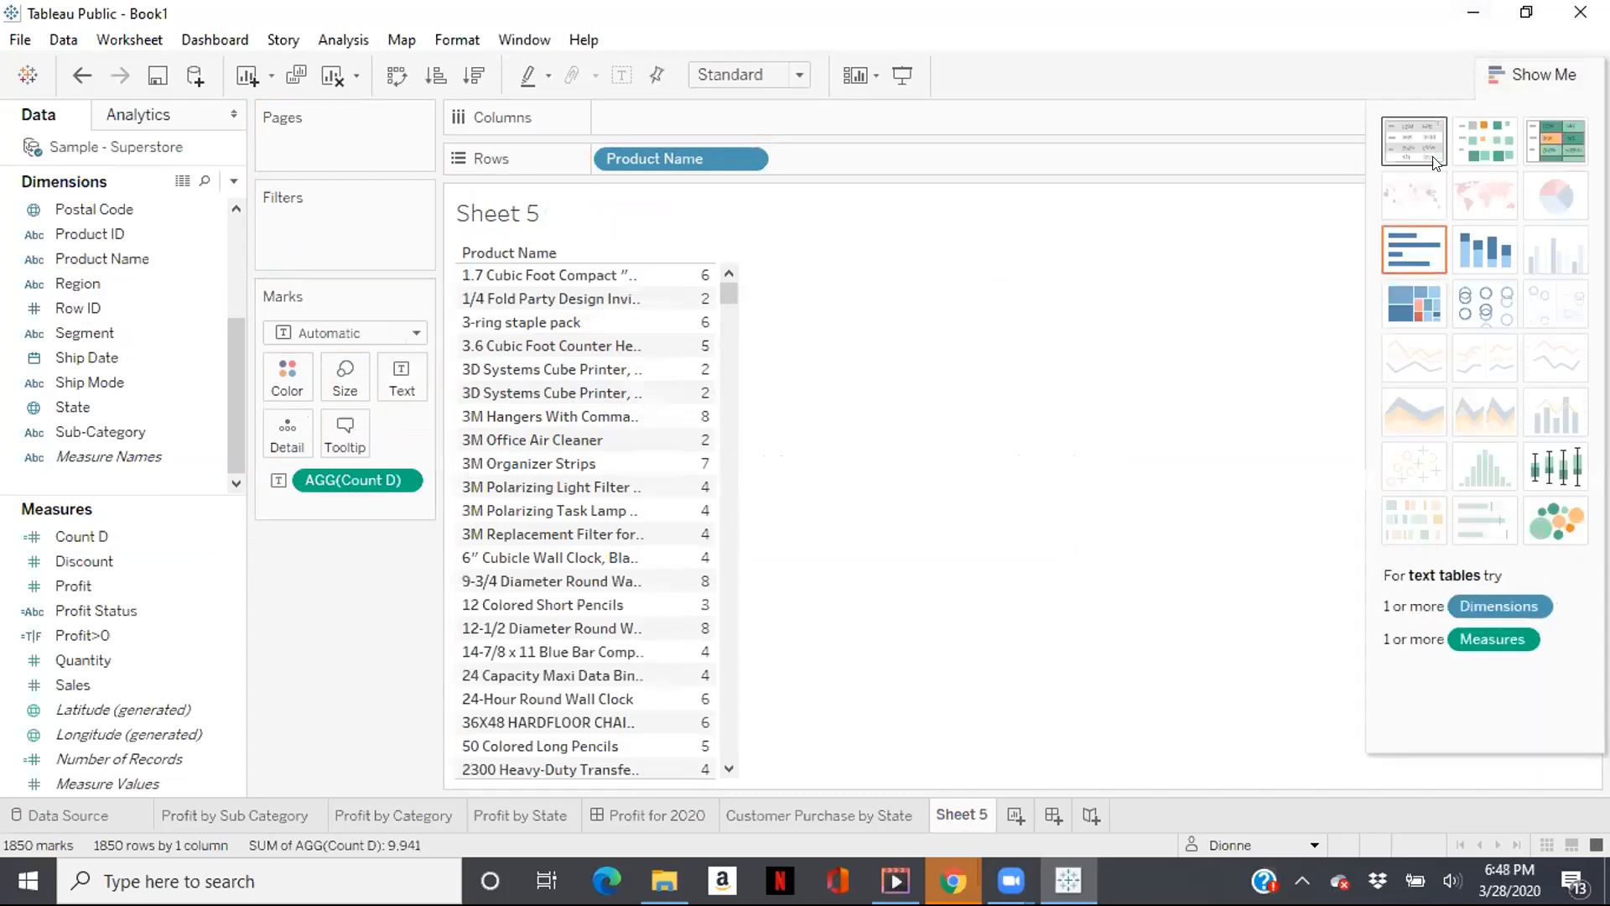
{"action": "left_click", "coordinate": [1397, 248]}
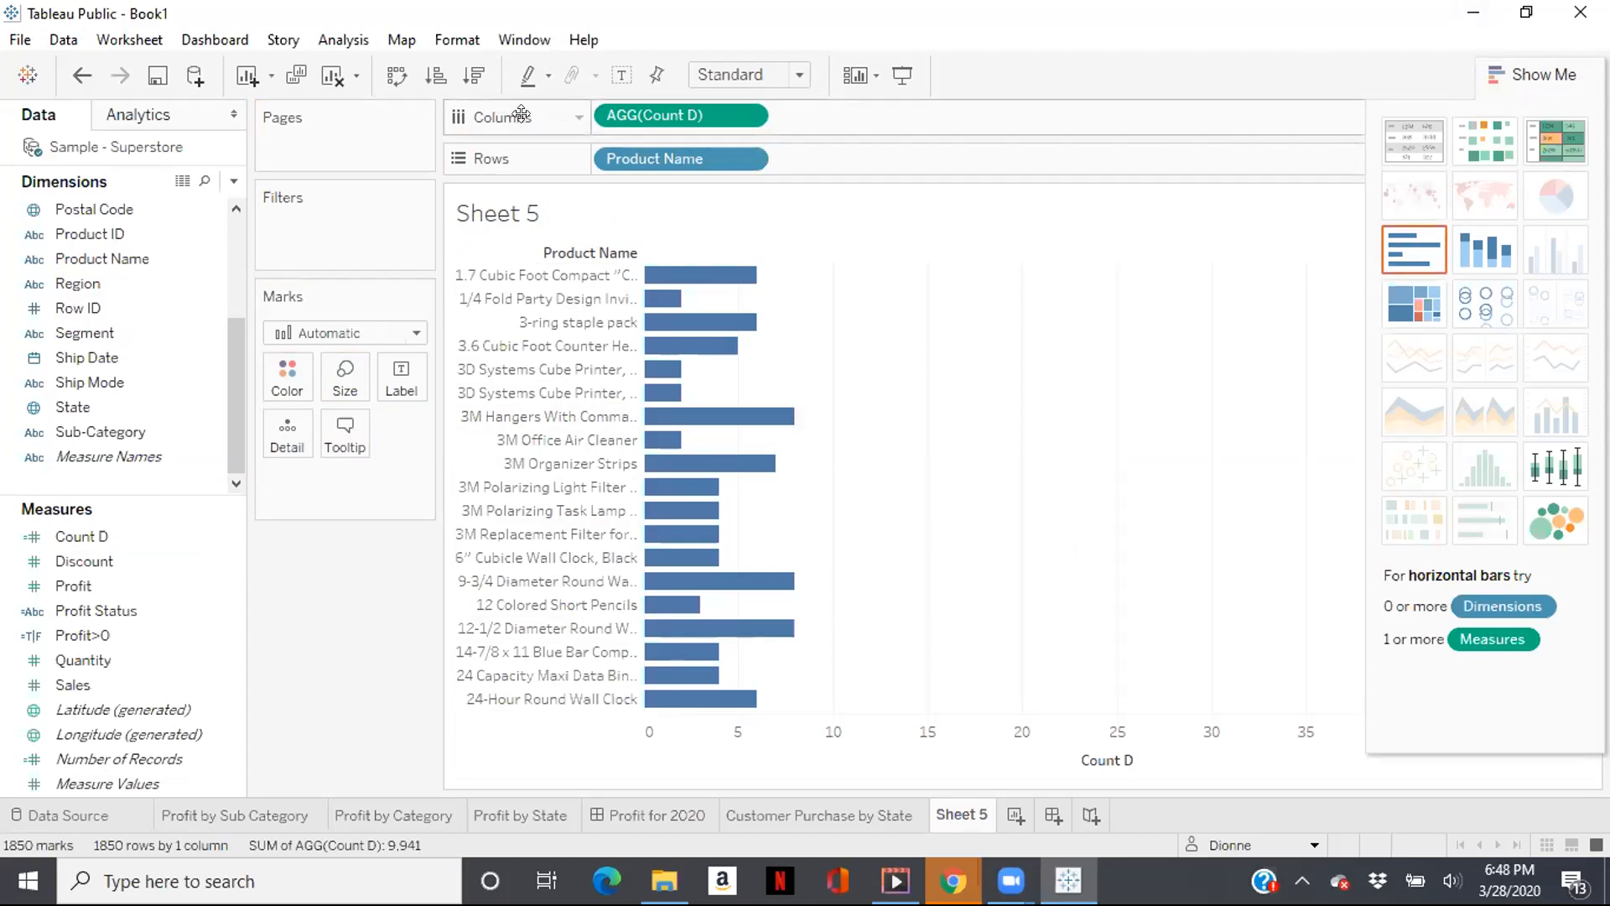
Sort the product bars in descending order of Count D and collapse the chart-type suggestions.
{"action": "left_click", "coordinate": [473, 76]}
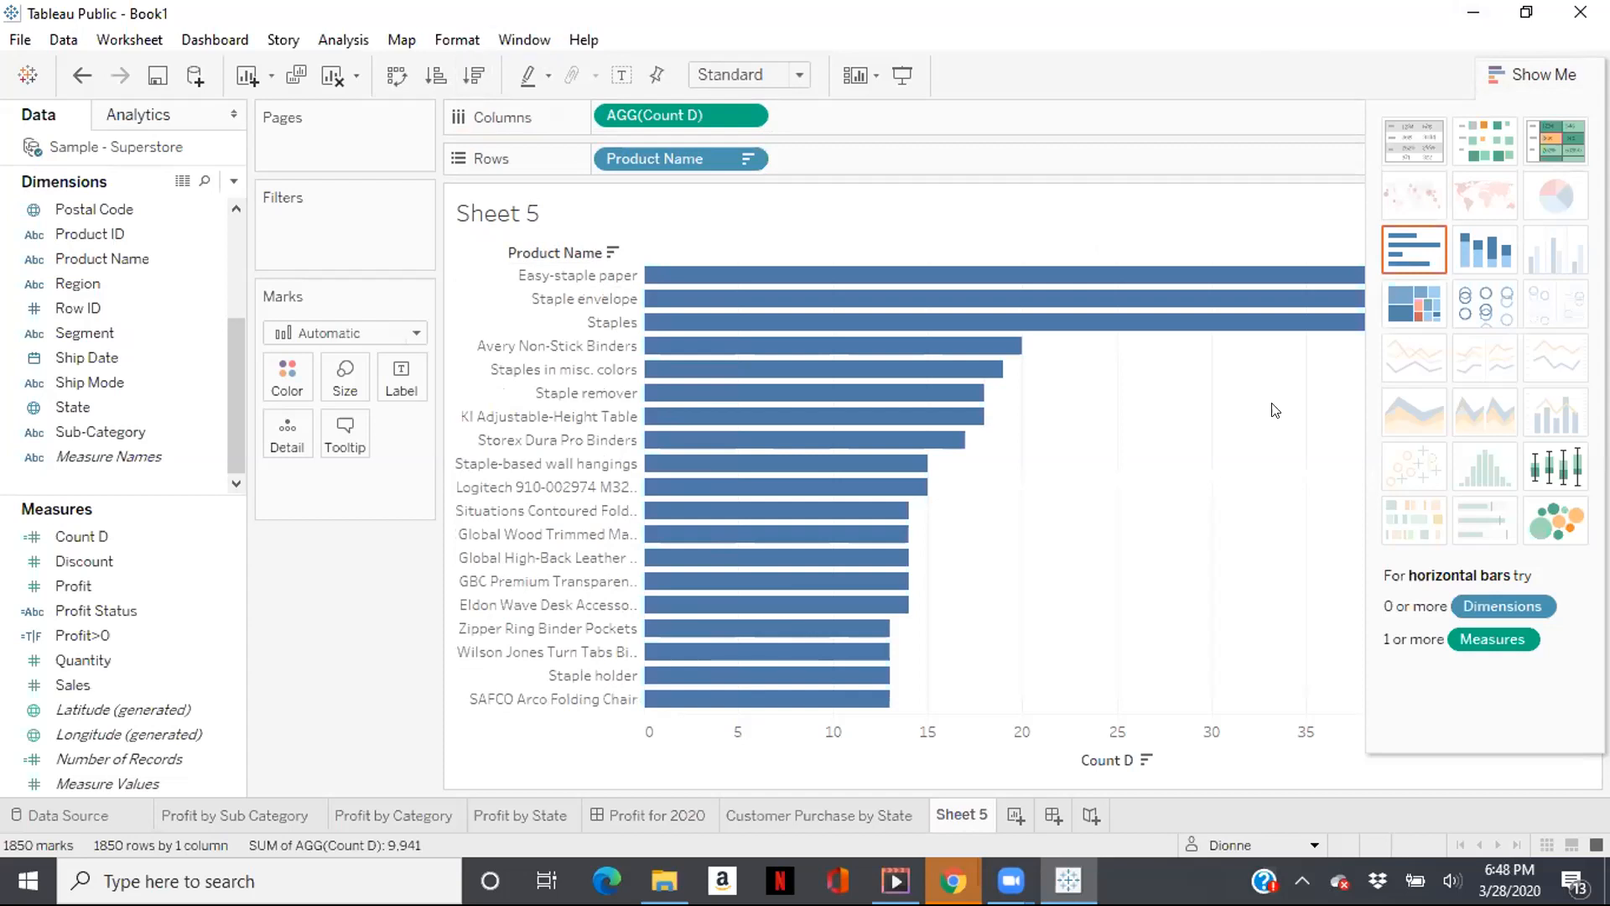
{"action": "left_click", "coordinate": [1539, 73]}
{"action": "left_click", "coordinate": [1539, 74]}
{"action": "left_click", "coordinate": [1539, 74]}
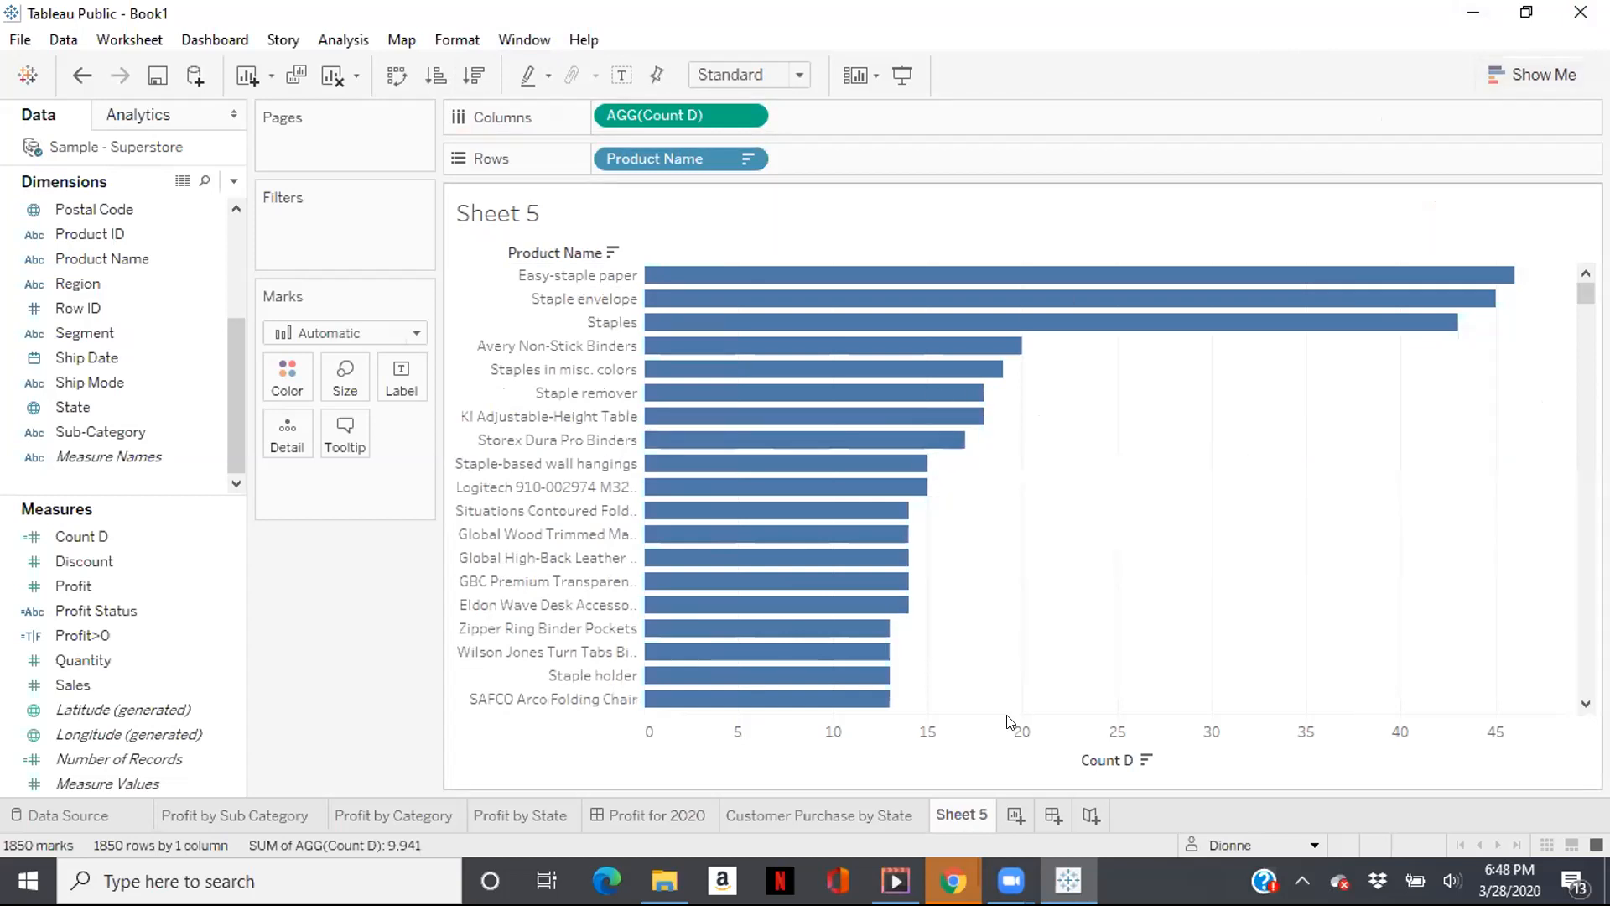
Rename Sheet 5 as Product Purchased by Customers.
{"action": "double_click", "coordinate": [941, 812]}
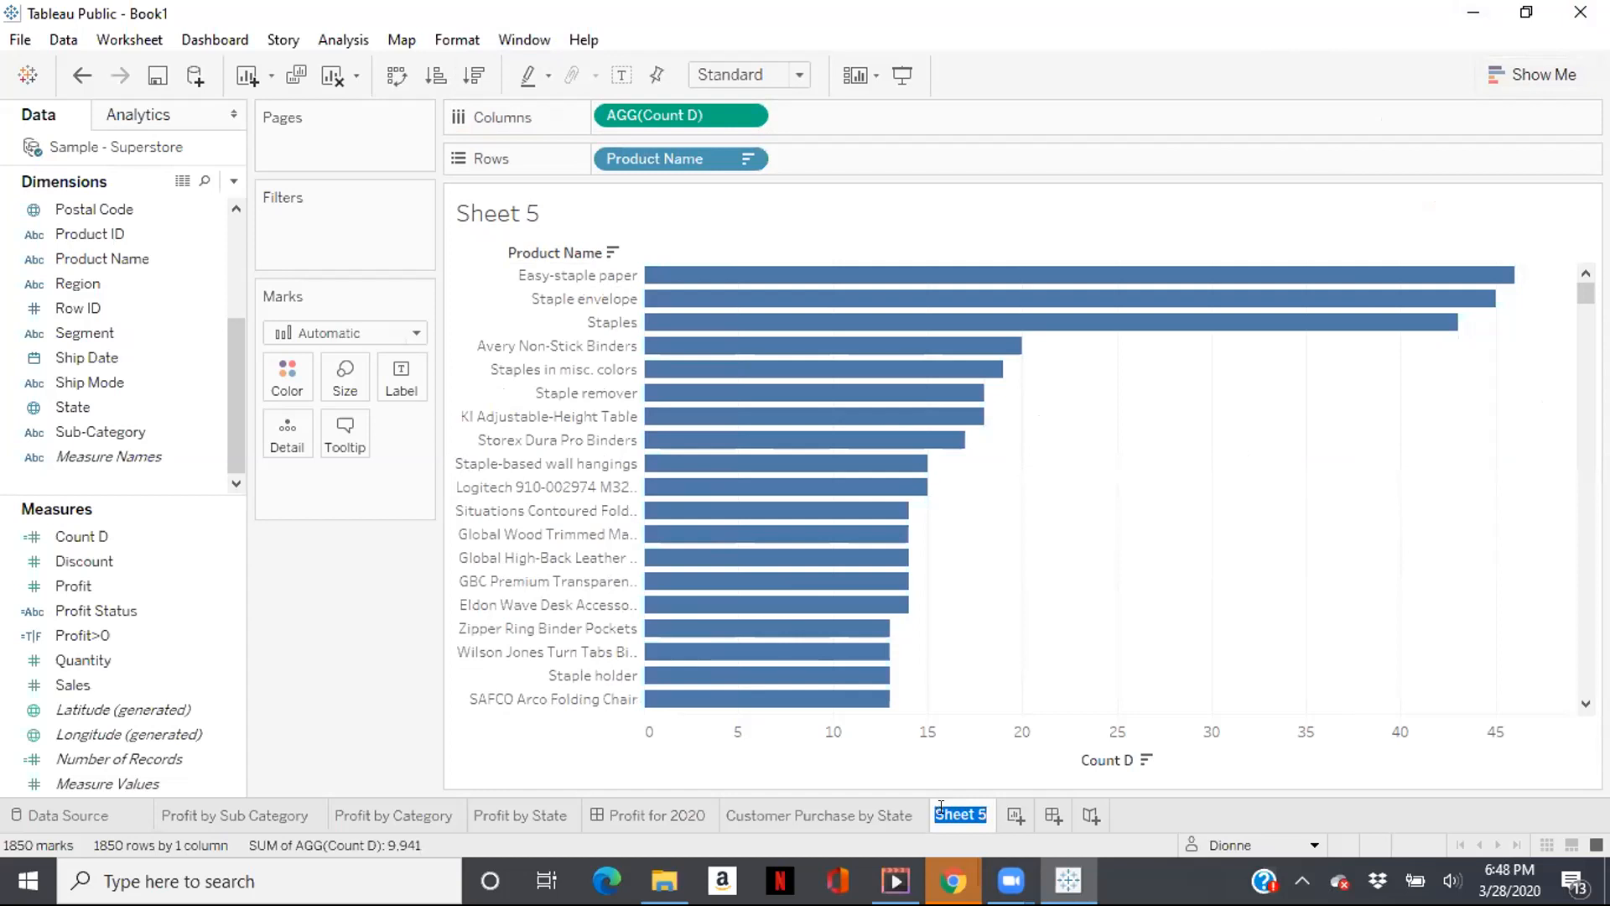
{"action": "type", "text": "Product "}
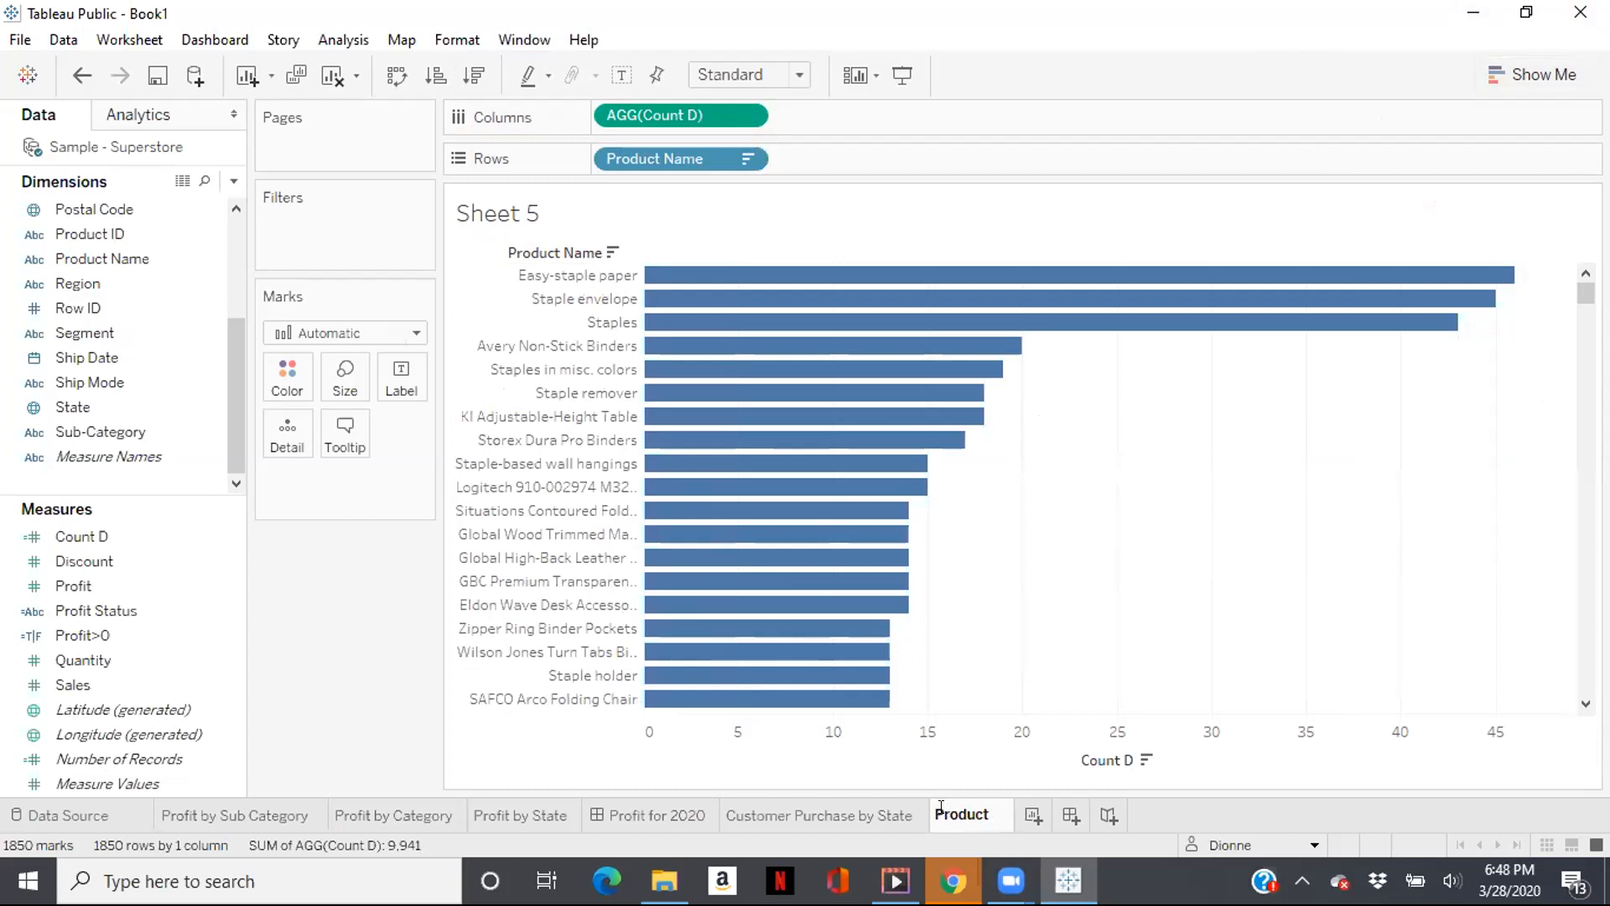
{"action": "type", "text": "P"}
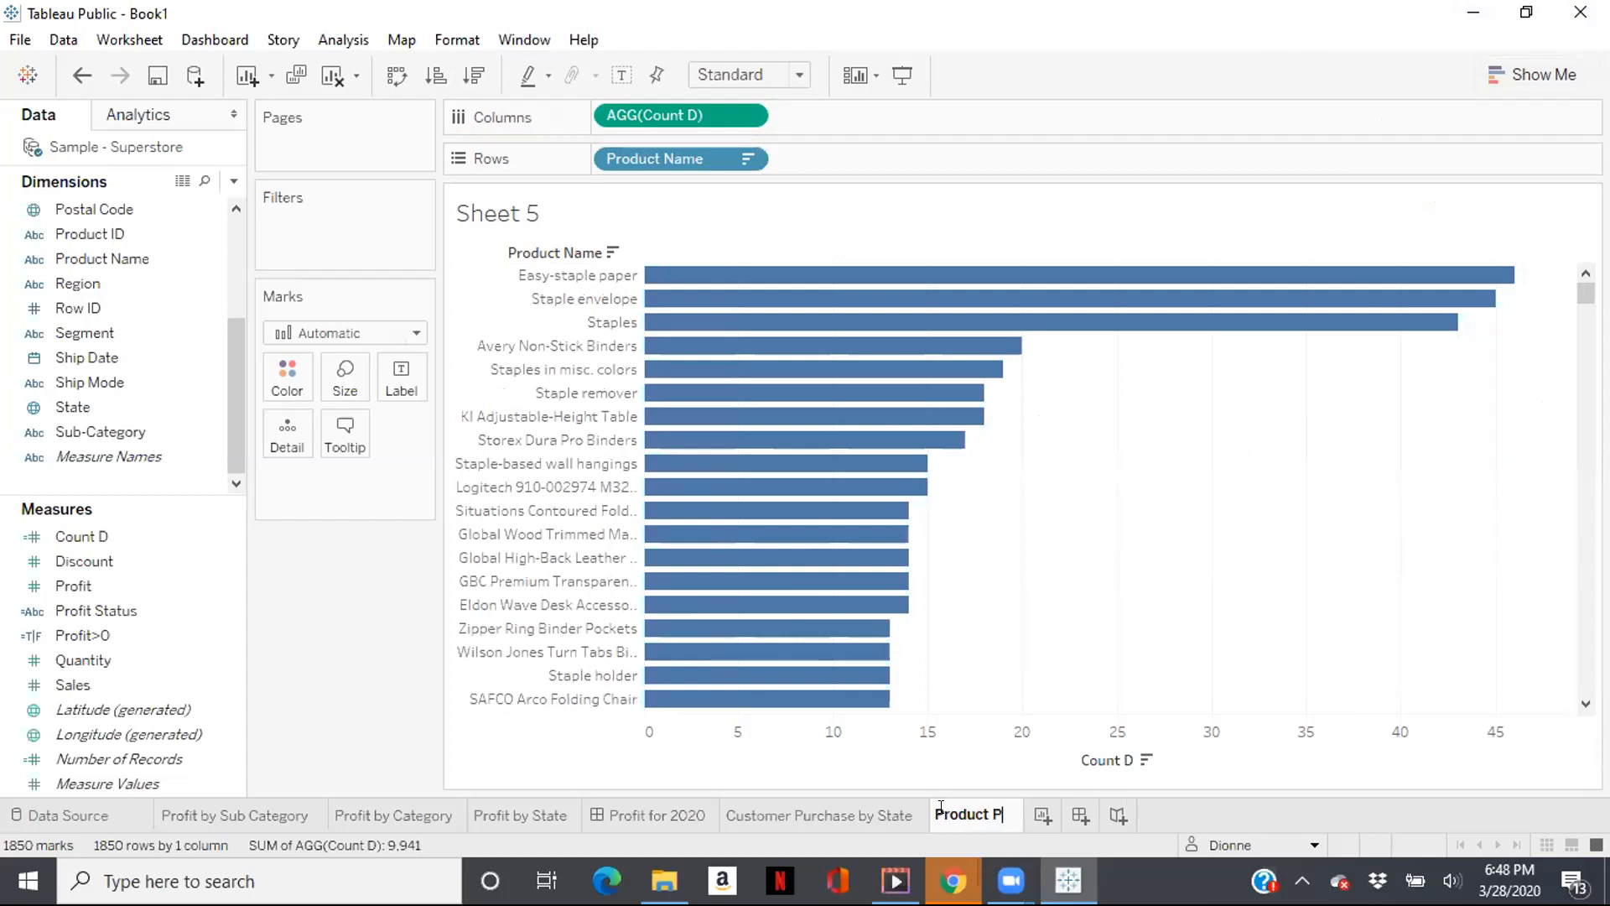
{"action": "type", "text": "urch"}
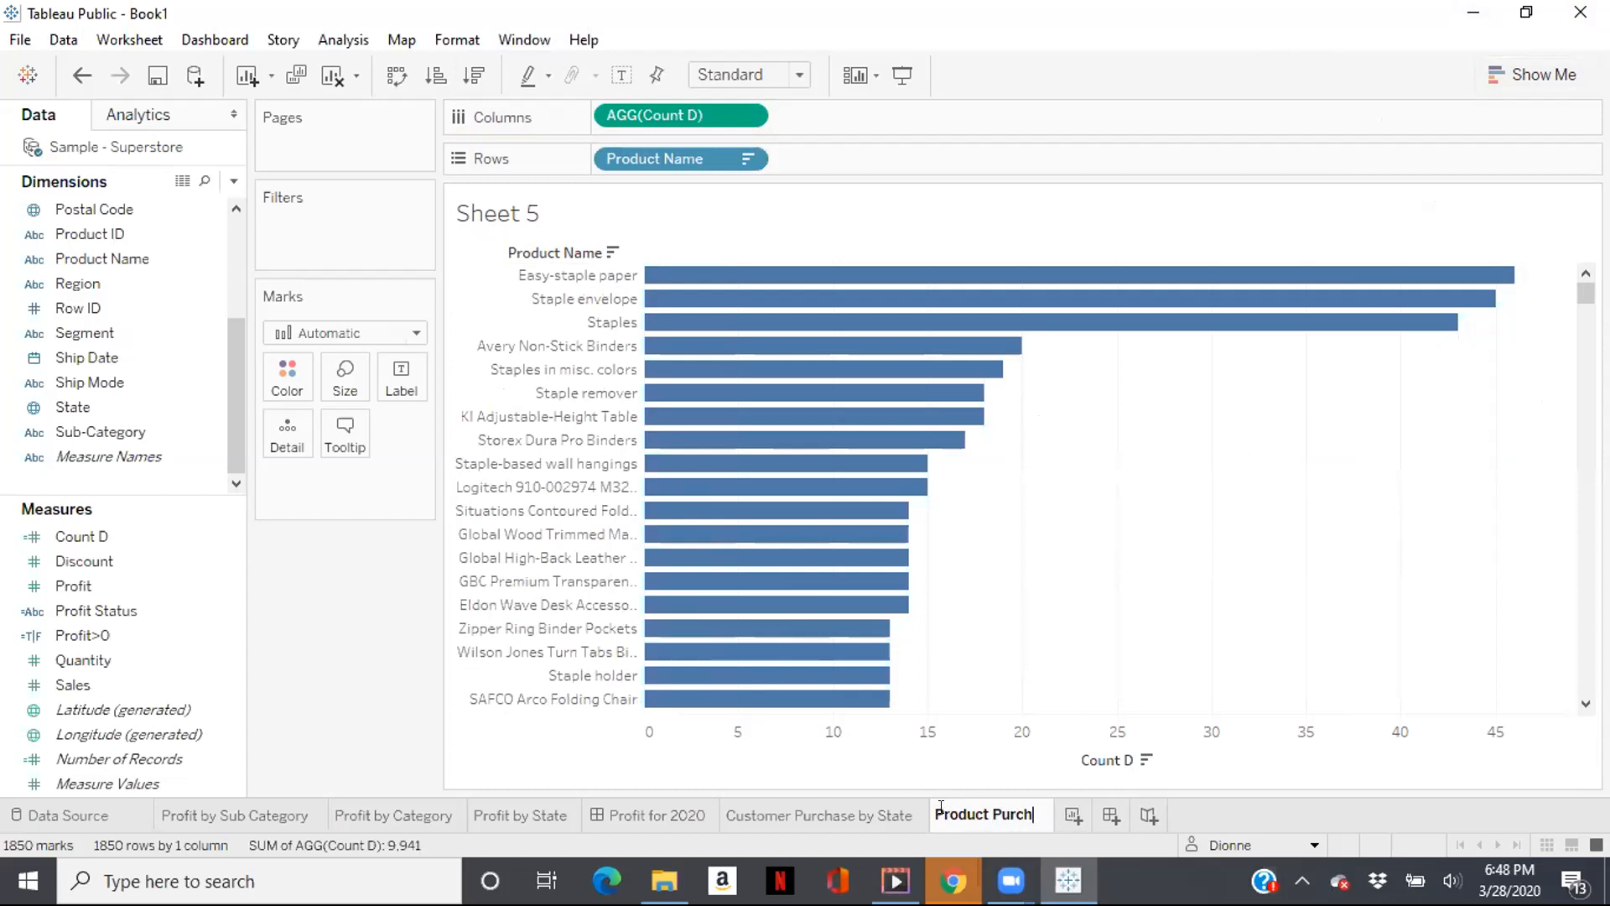
{"action": "type", "text": "sed"}
{"action": "key", "text": "BackSpace"}
{"action": "key", "text": "BackSpace"}
{"action": "key", "text": "BackSpace"}
{"action": "type", "text": "ased "}
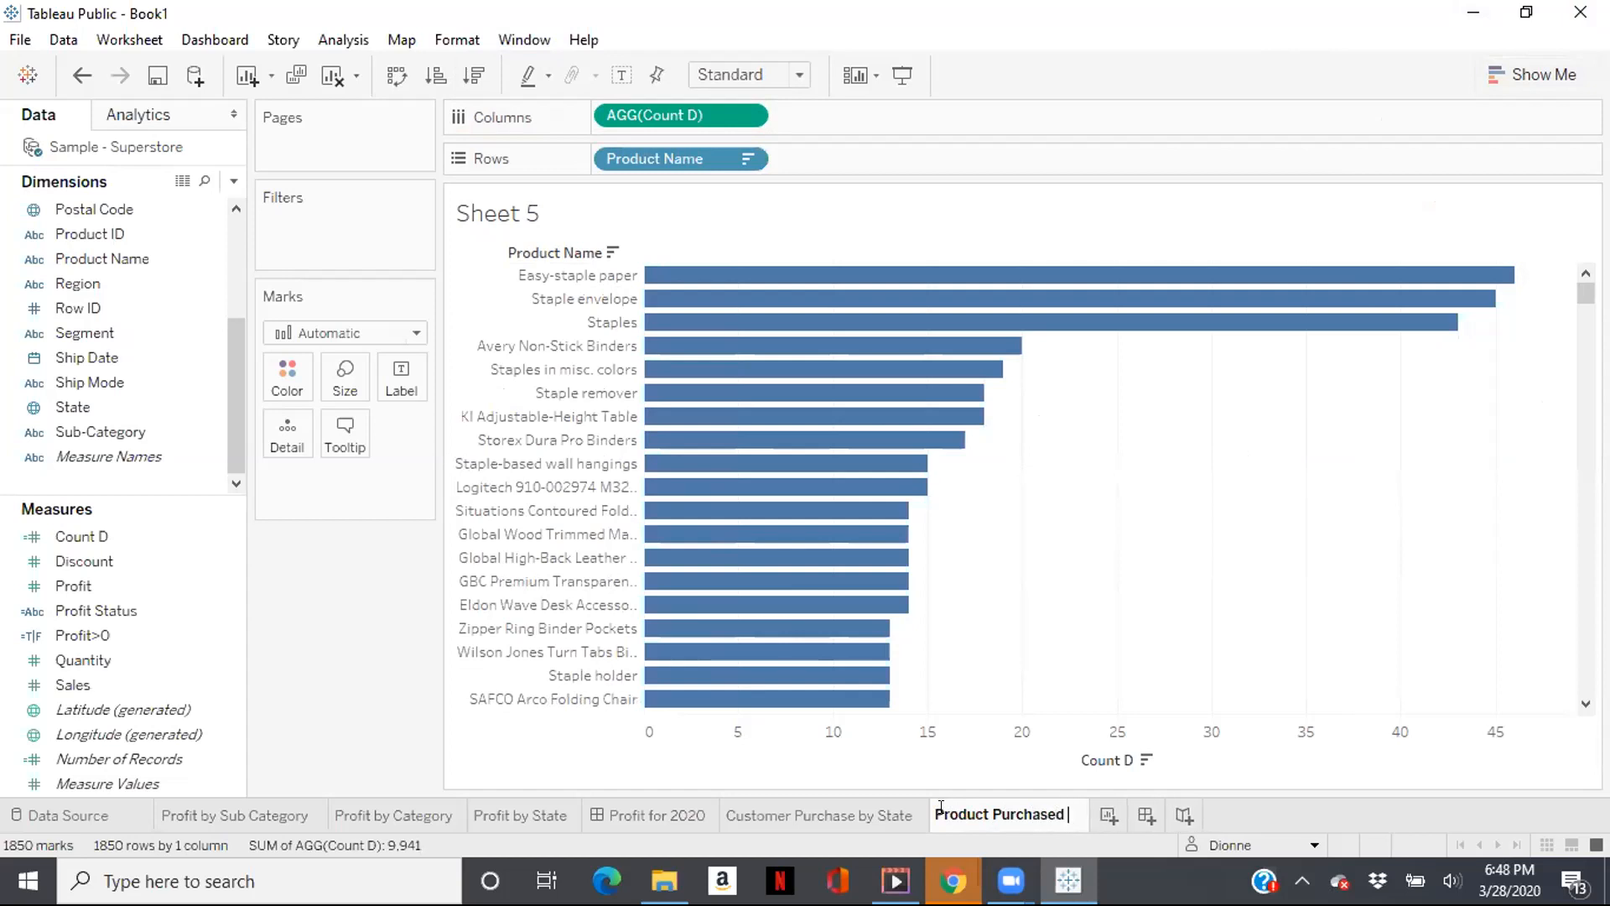
{"action": "type", "text": "by Customers"}
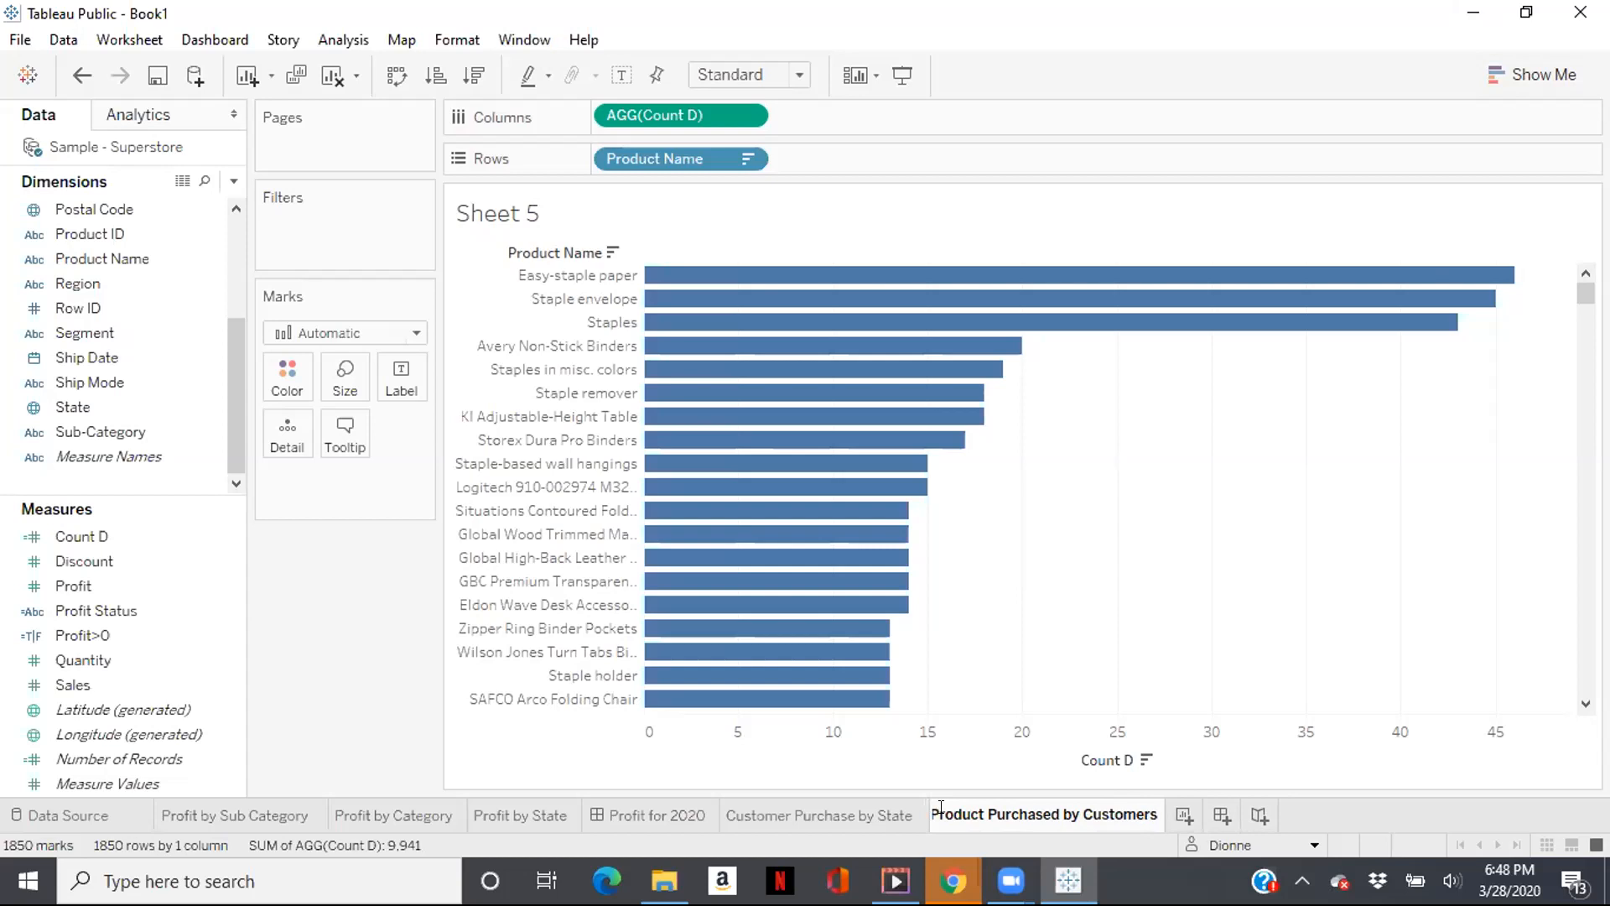
Create a new worksheet and build a treemap of Count D by Region on it.
{"action": "left_click", "coordinate": [1183, 815]}
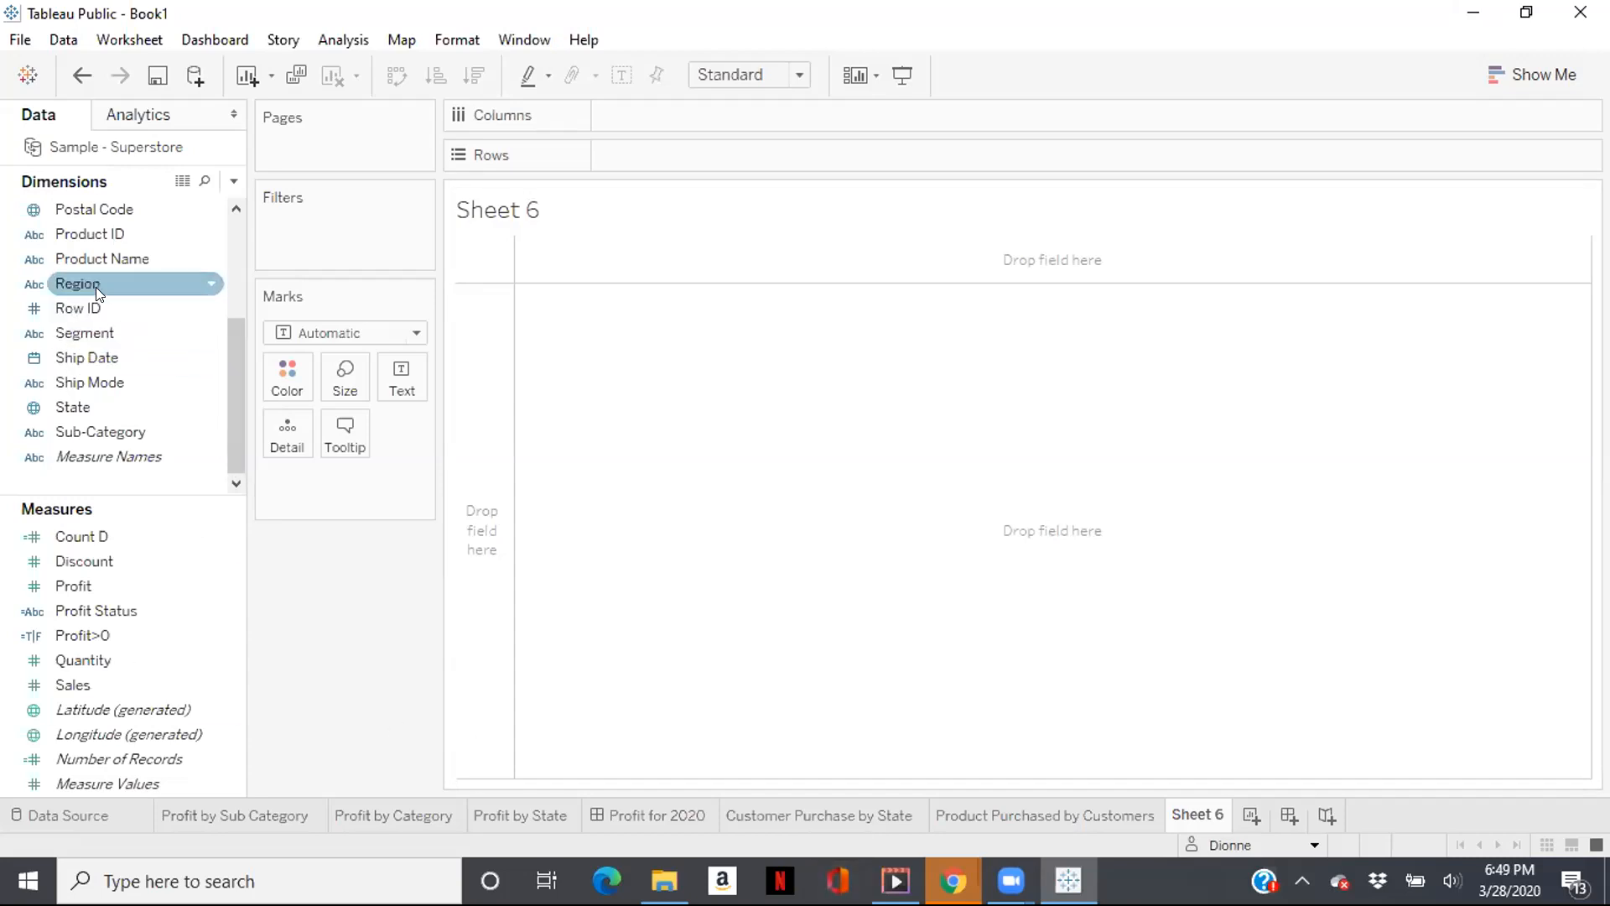
{"action": "left_click_drag", "start_coordinate": [96, 285], "coordinate": [626, 154]}
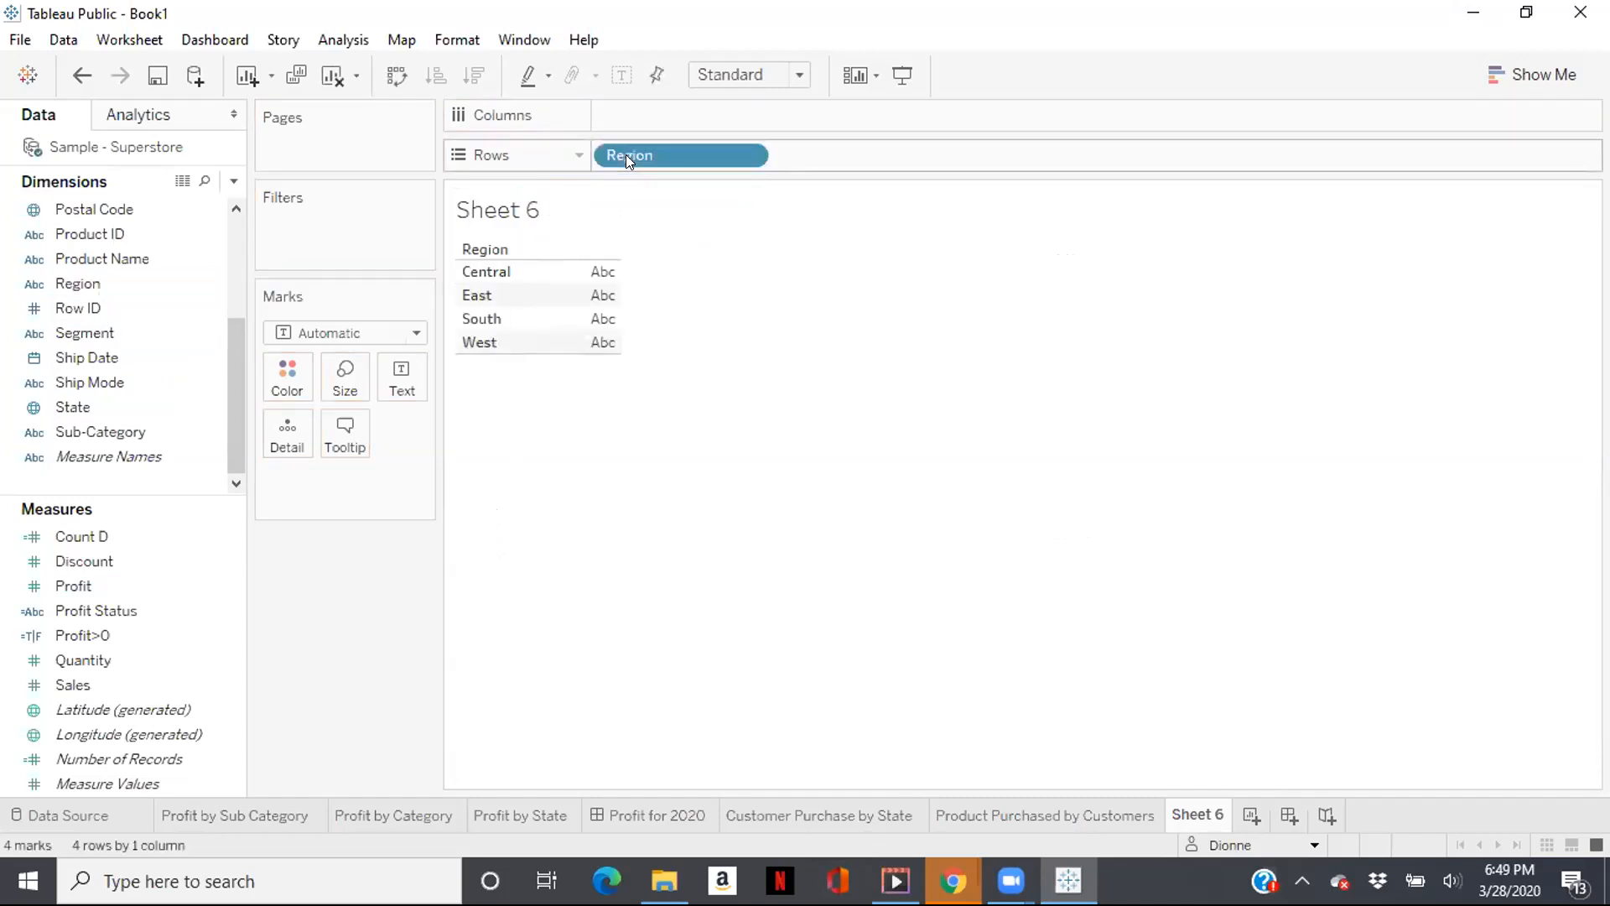
{"action": "left_click", "coordinate": [1495, 74]}
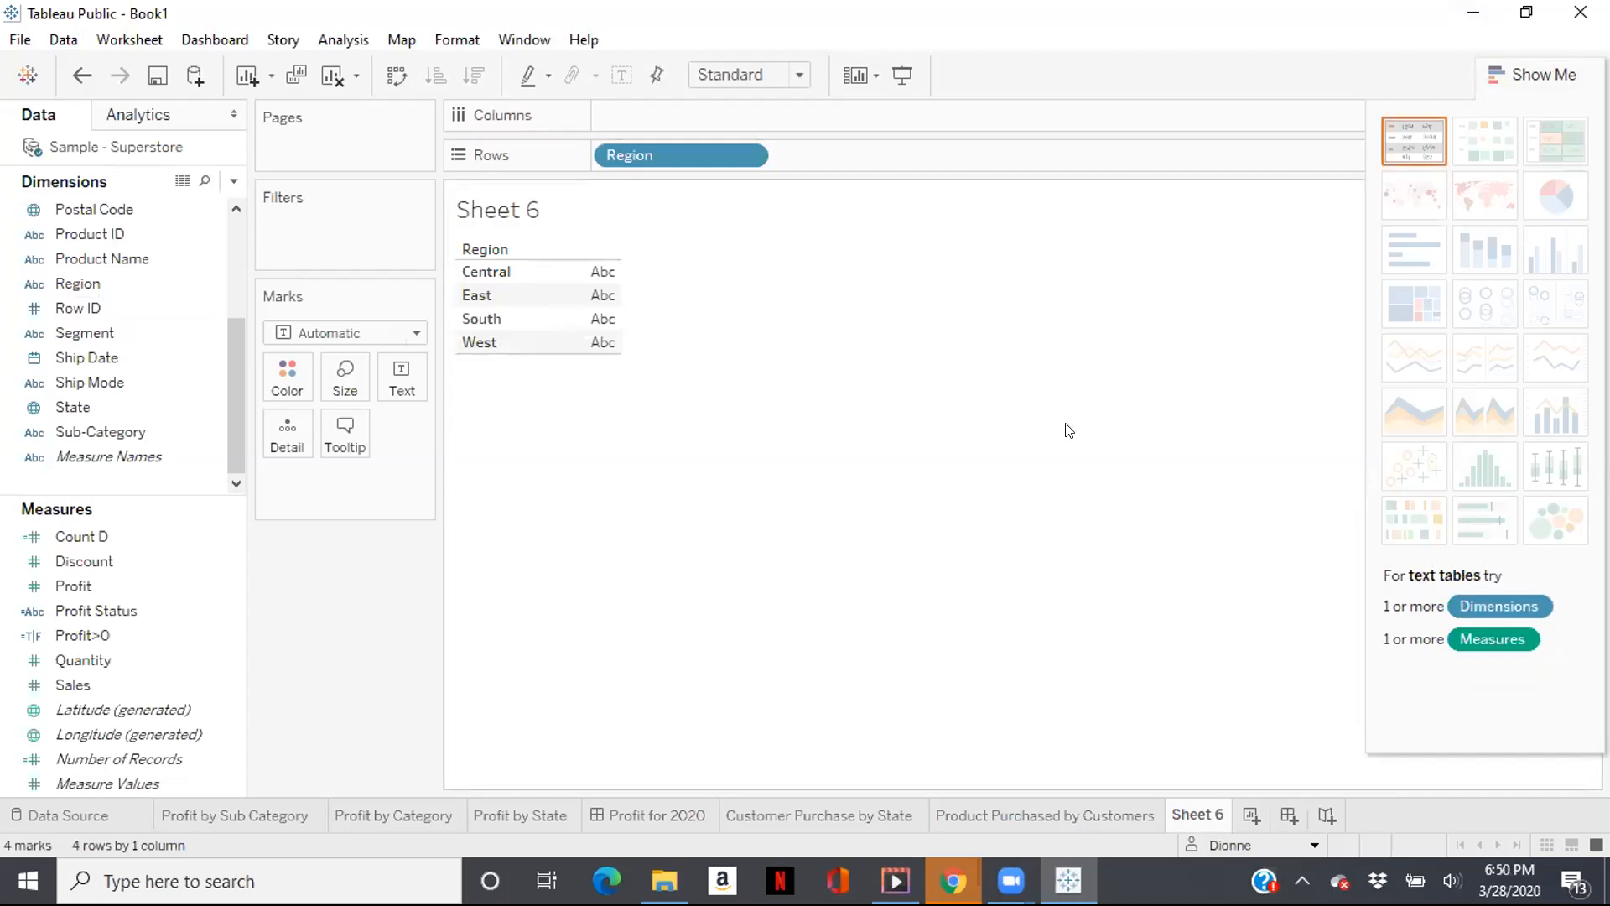
{"action": "left_click", "coordinate": [86, 535]}
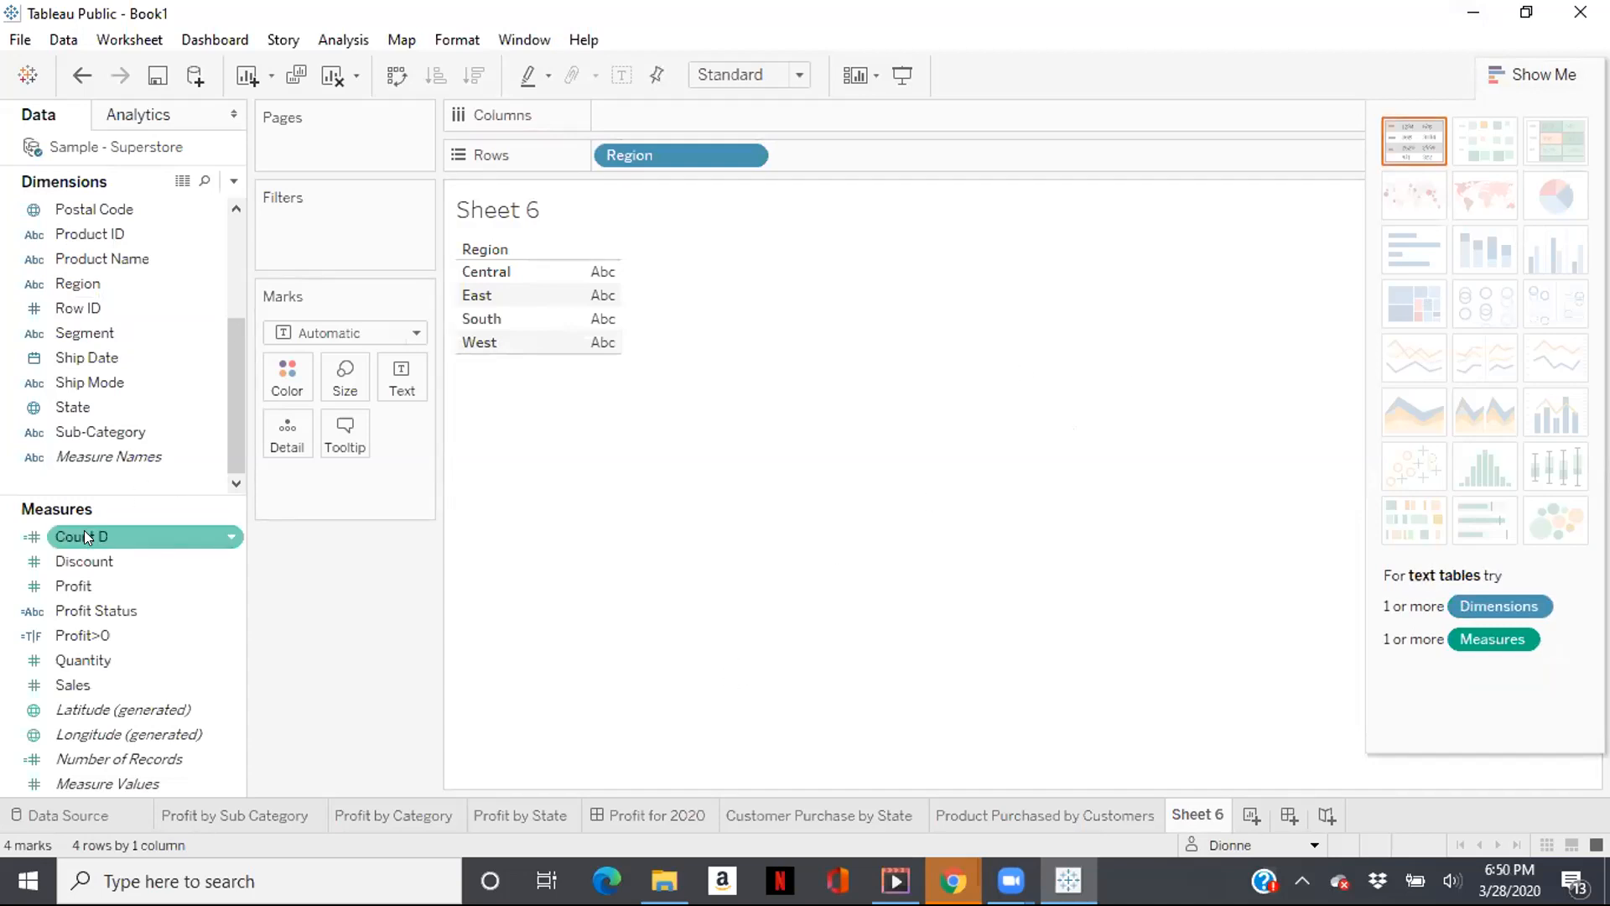
{"action": "left_click", "coordinate": [84, 535]}
{"action": "left_click_drag", "start_coordinate": [198, 436], "coordinate": [400, 371]}
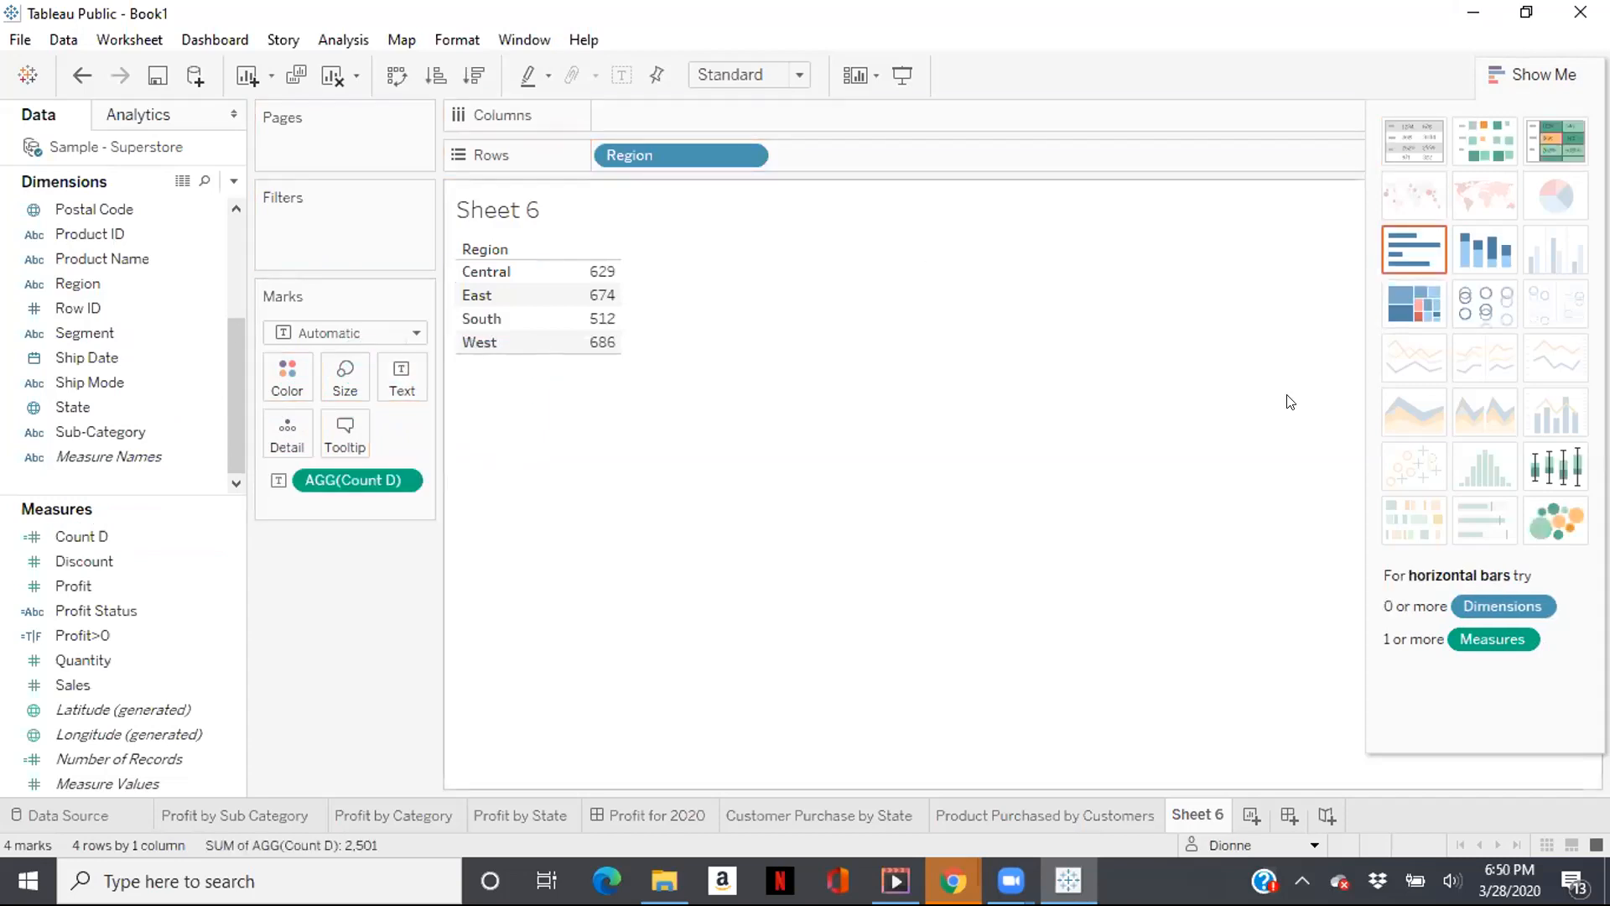
{"action": "left_click", "coordinate": [1419, 300]}
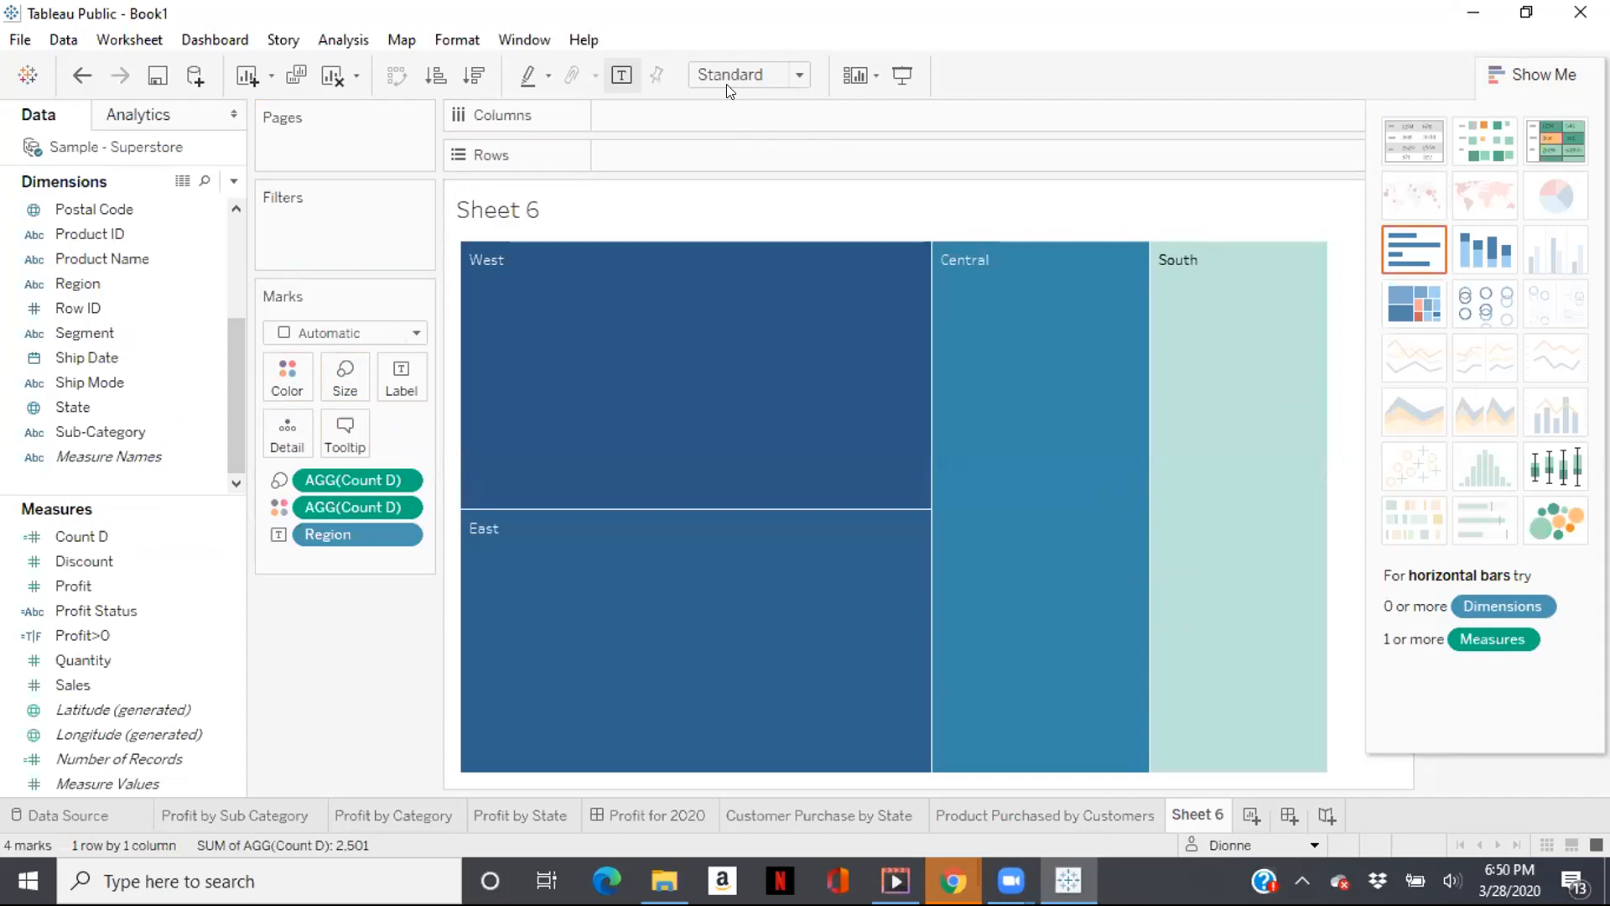
Rename Sheet 6 as Customers by Region.
{"action": "double_click", "coordinate": [1187, 815]}
{"action": "key", "text": "BackSpace"}
{"action": "type", "text": "Cusgtome"}
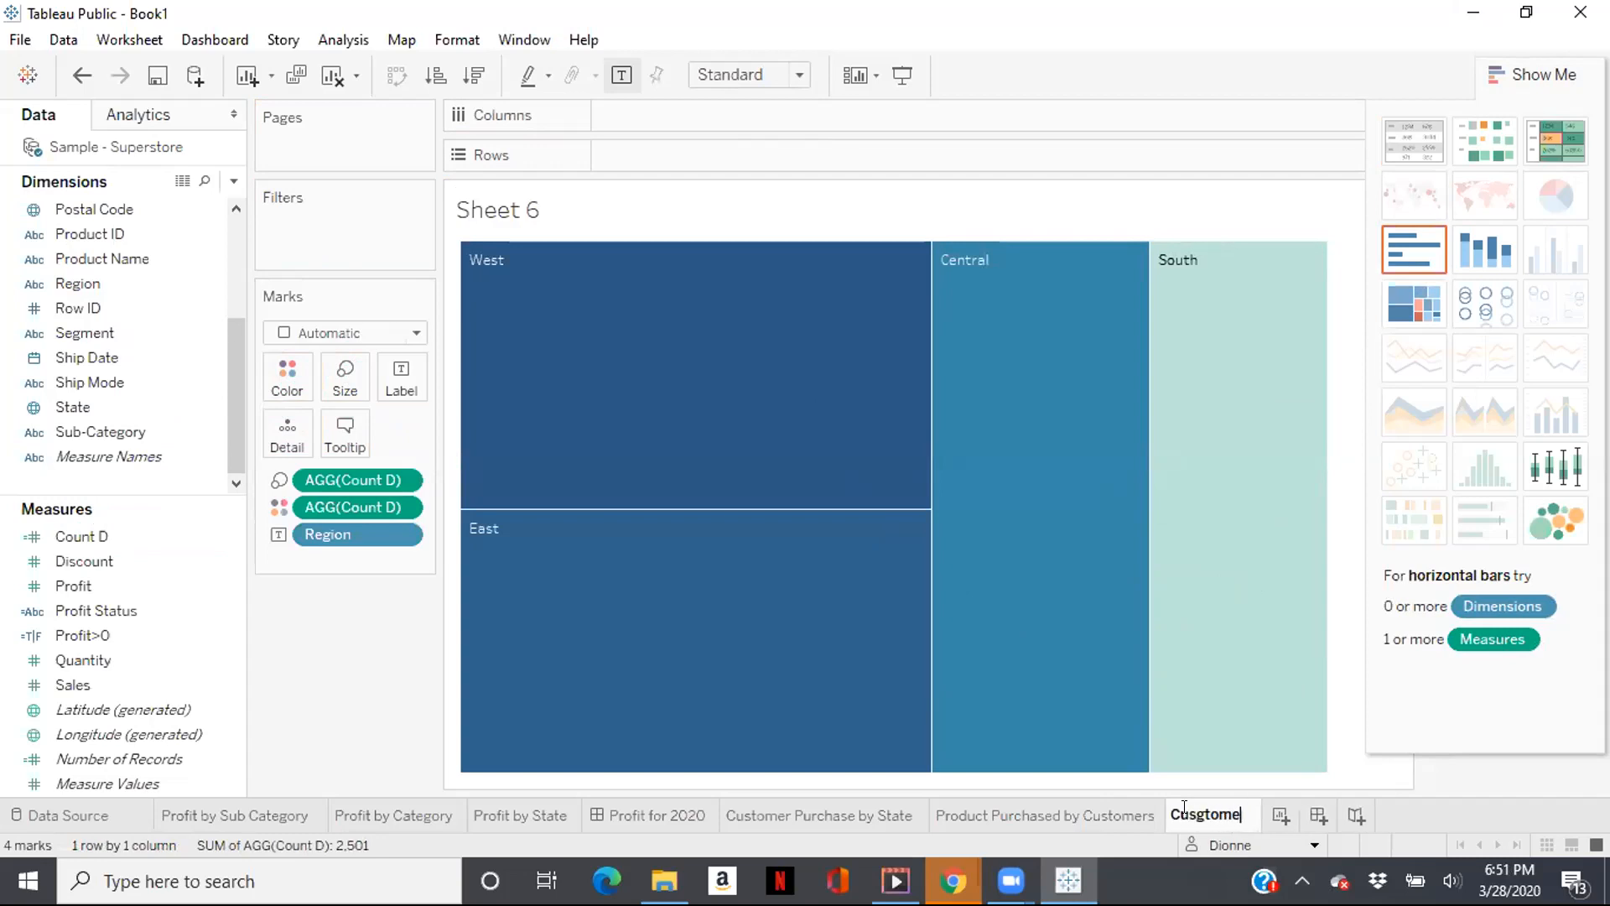
{"action": "key", "text": "BackSpace"}
{"action": "key", "text": "BackSpace"}
{"action": "key", "text": "BackSpace"}
{"action": "key", "text": "BackSpace"}
{"action": "key", "text": "BackSpace"}
{"action": "type", "text": "tomers by Region"}
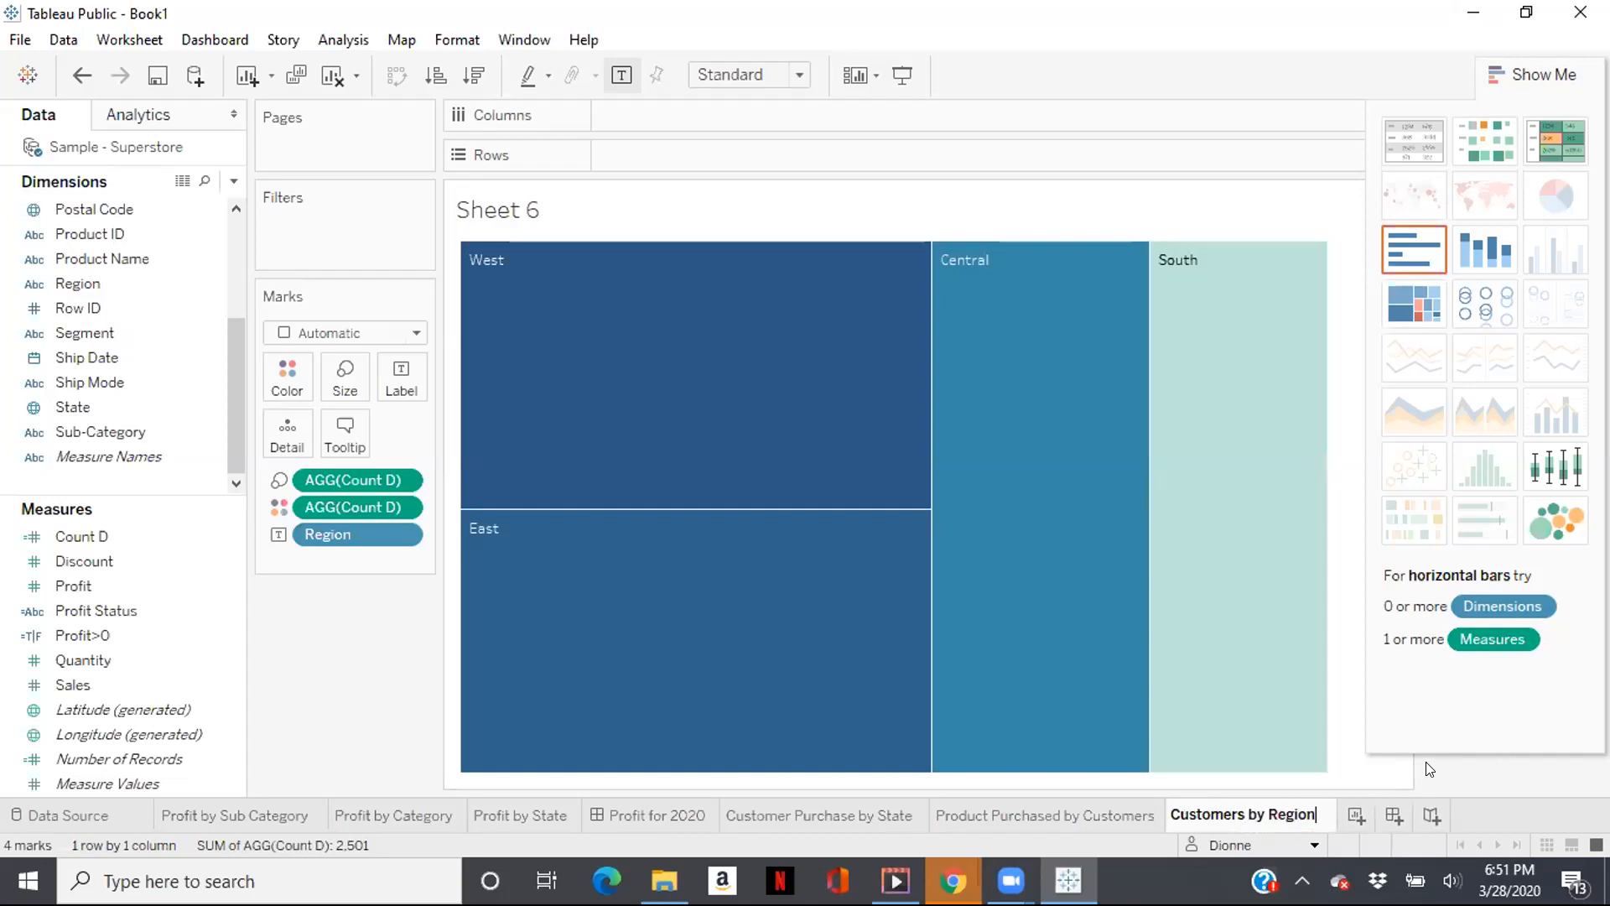
Create a new dashboard and place the Customer Purchase by State sheet on it.
{"action": "left_click", "coordinate": [1394, 814]}
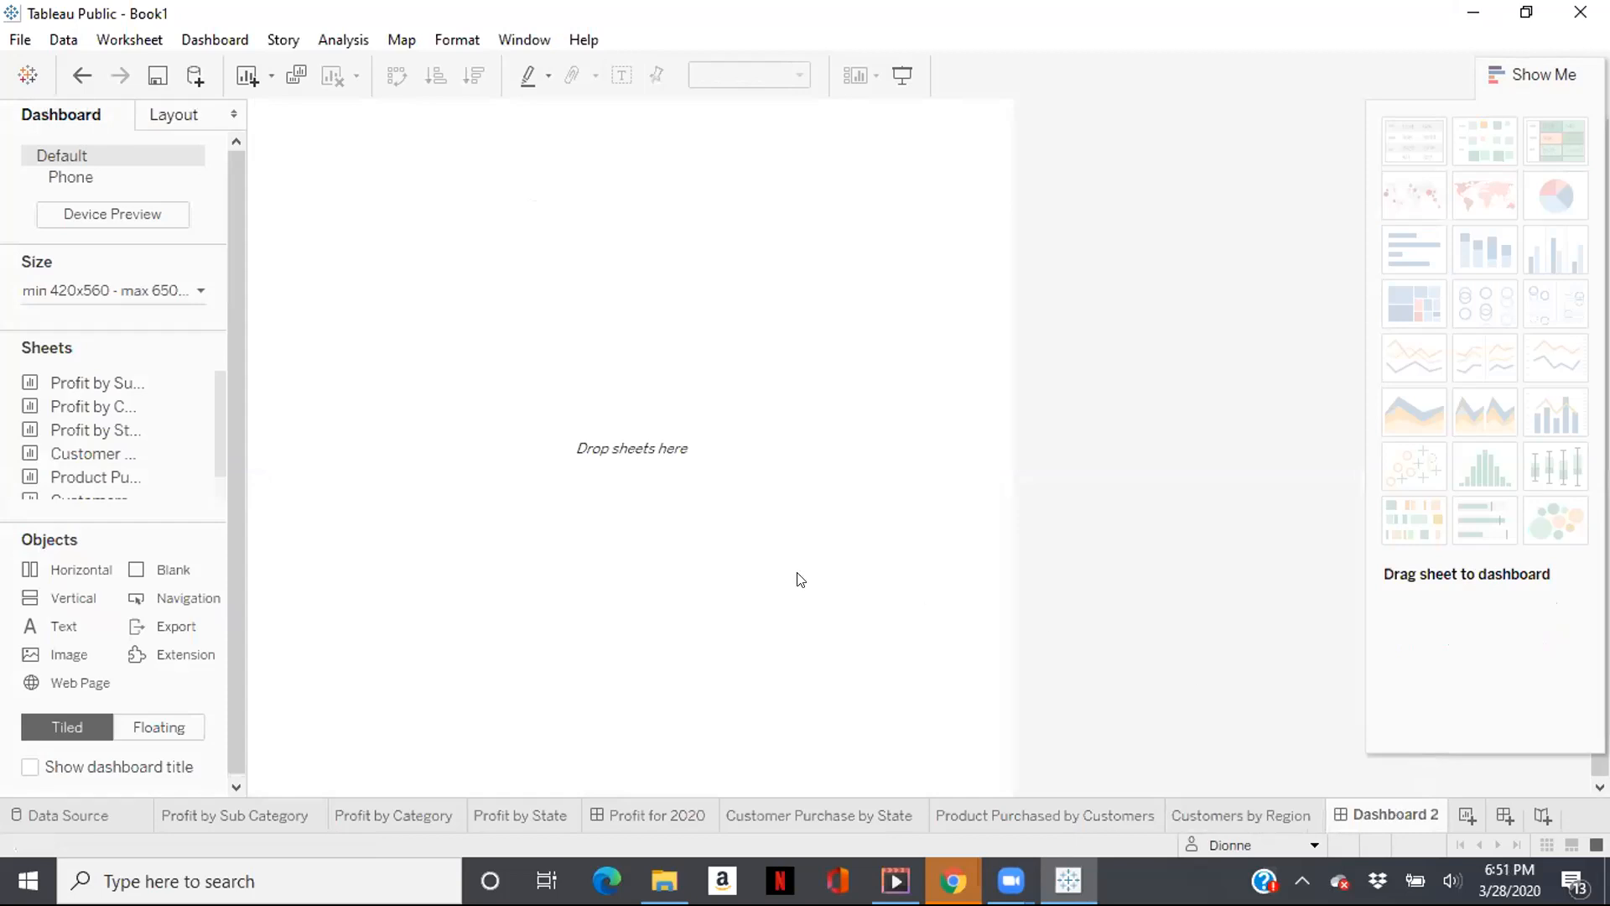
{"action": "mouse_move", "coordinate": [210, 422]}
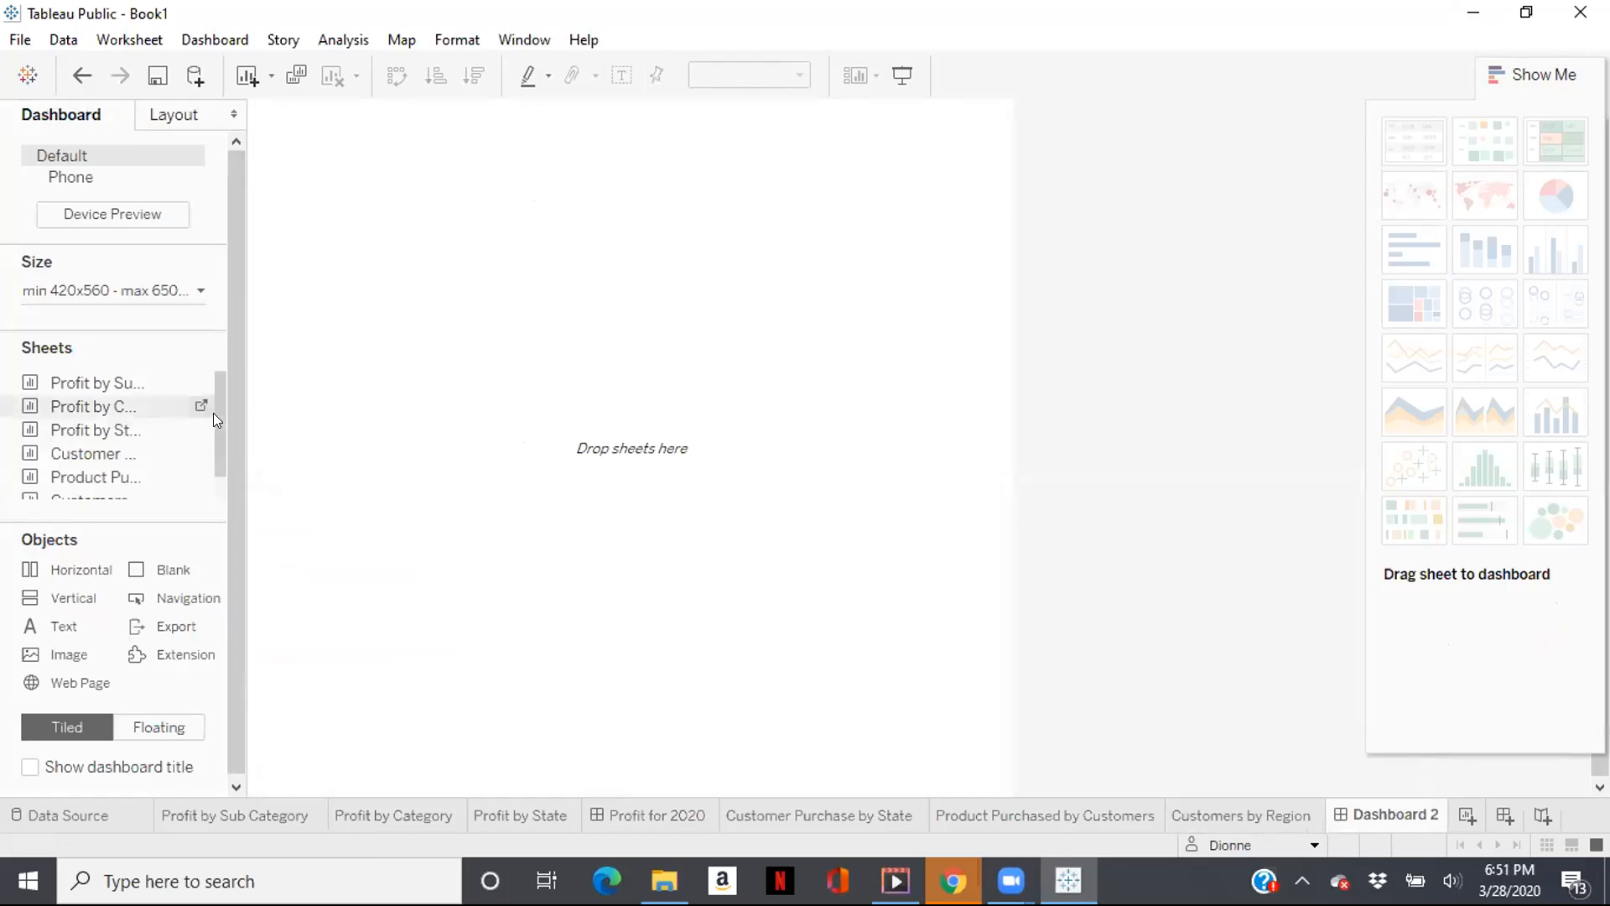
{"action": "left_click_drag", "start_coordinate": [213, 421], "coordinate": [212, 444]}
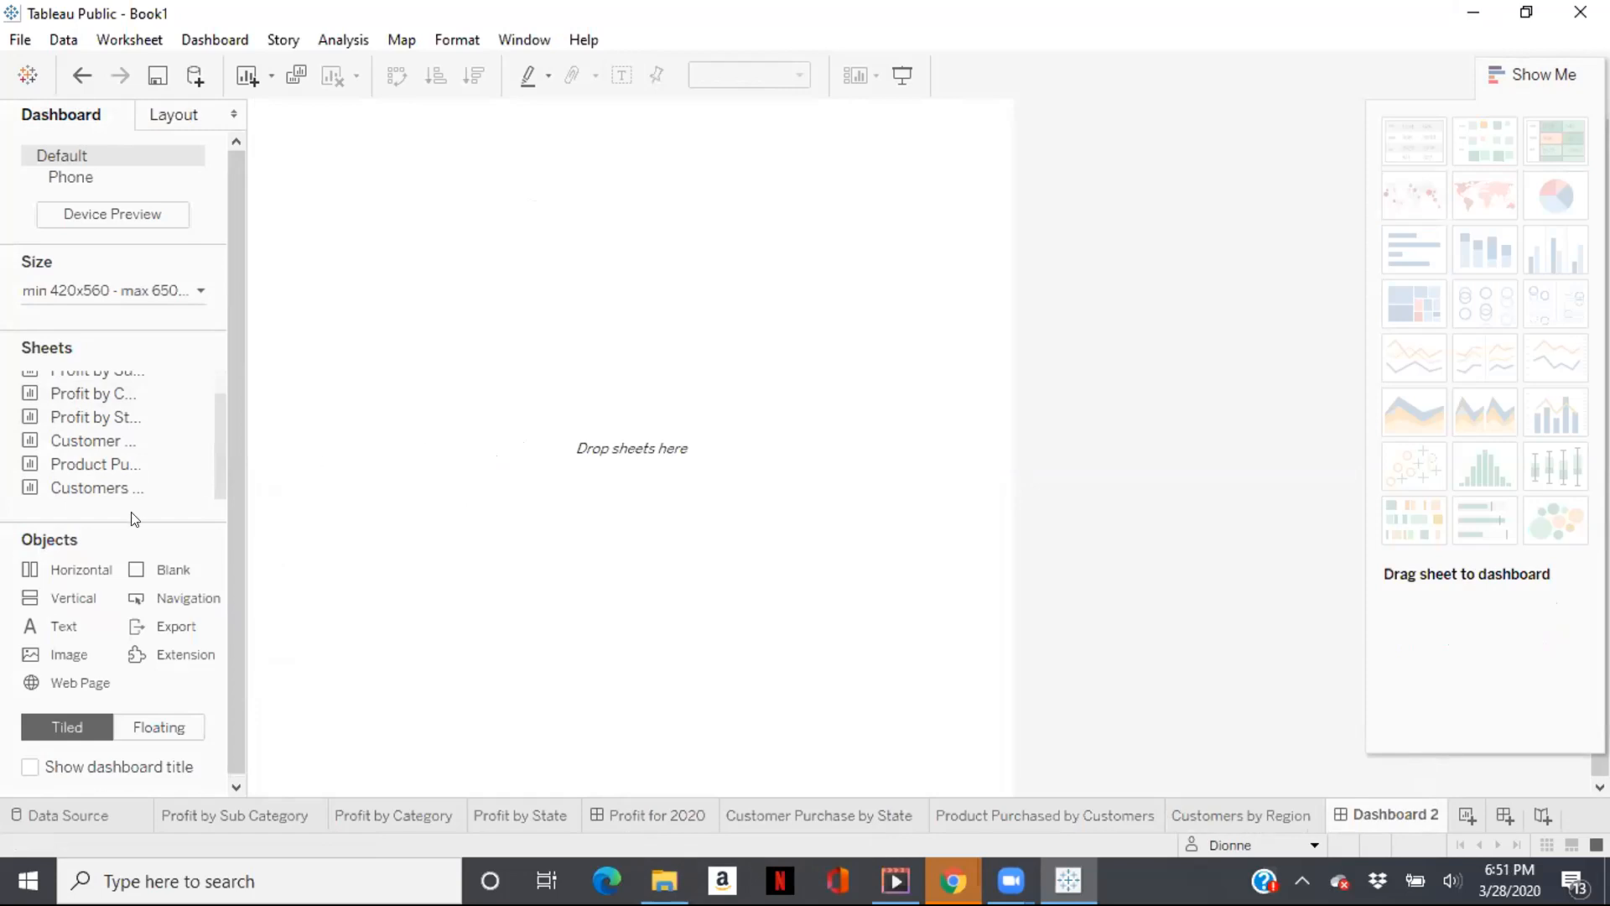
{"action": "mouse_move", "coordinate": [116, 444]}
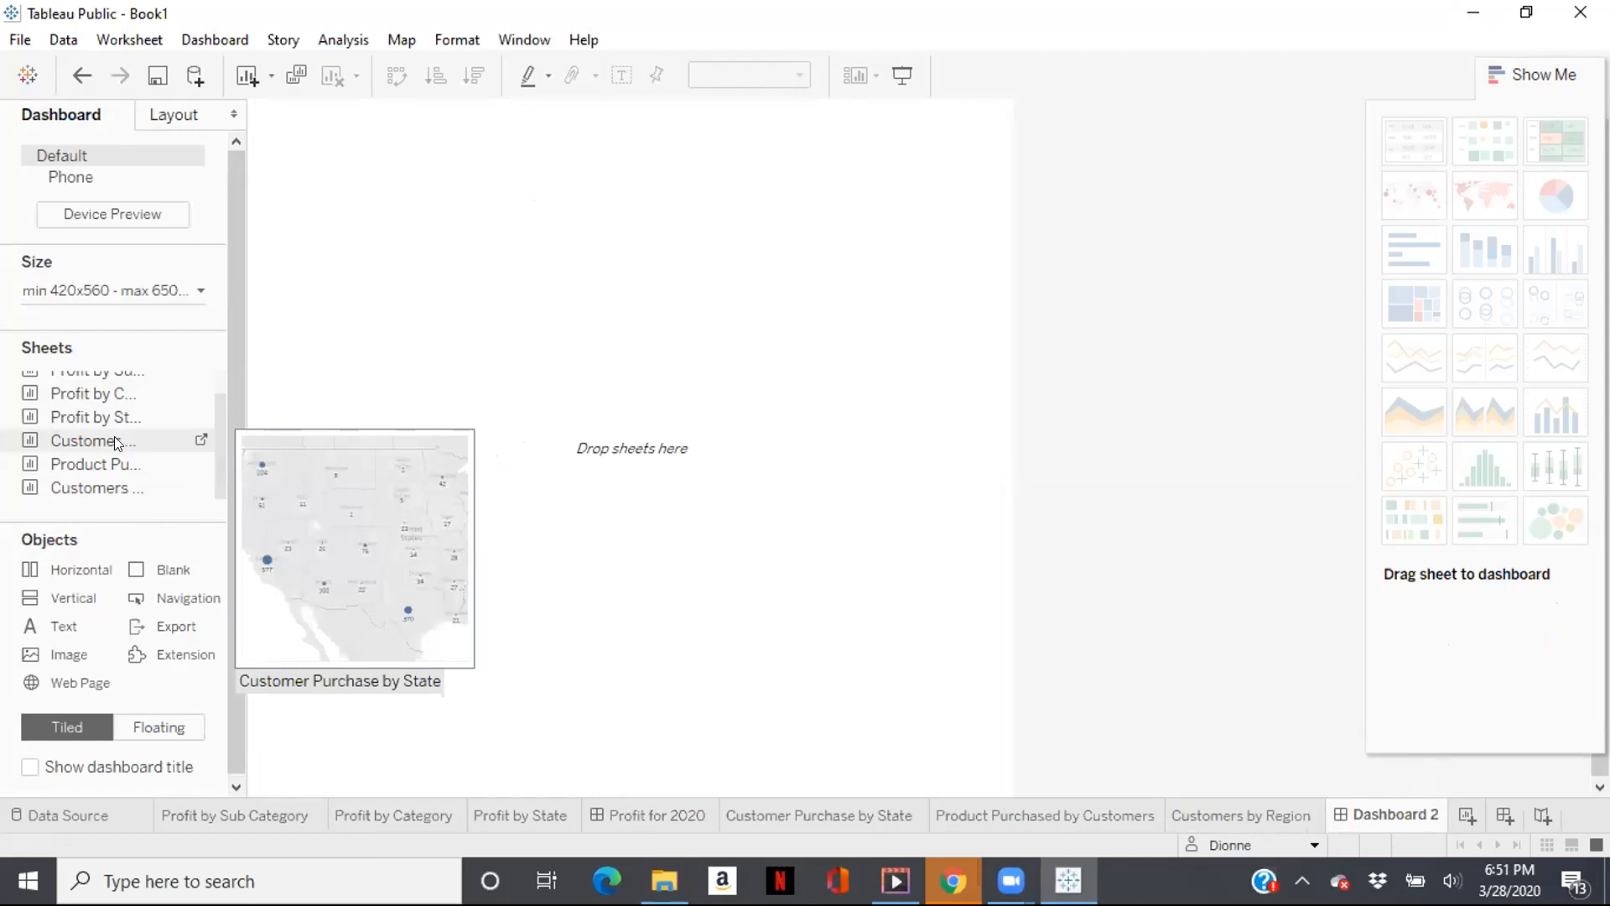
{"action": "left_click_drag", "start_coordinate": [175, 455], "coordinate": [427, 577]}
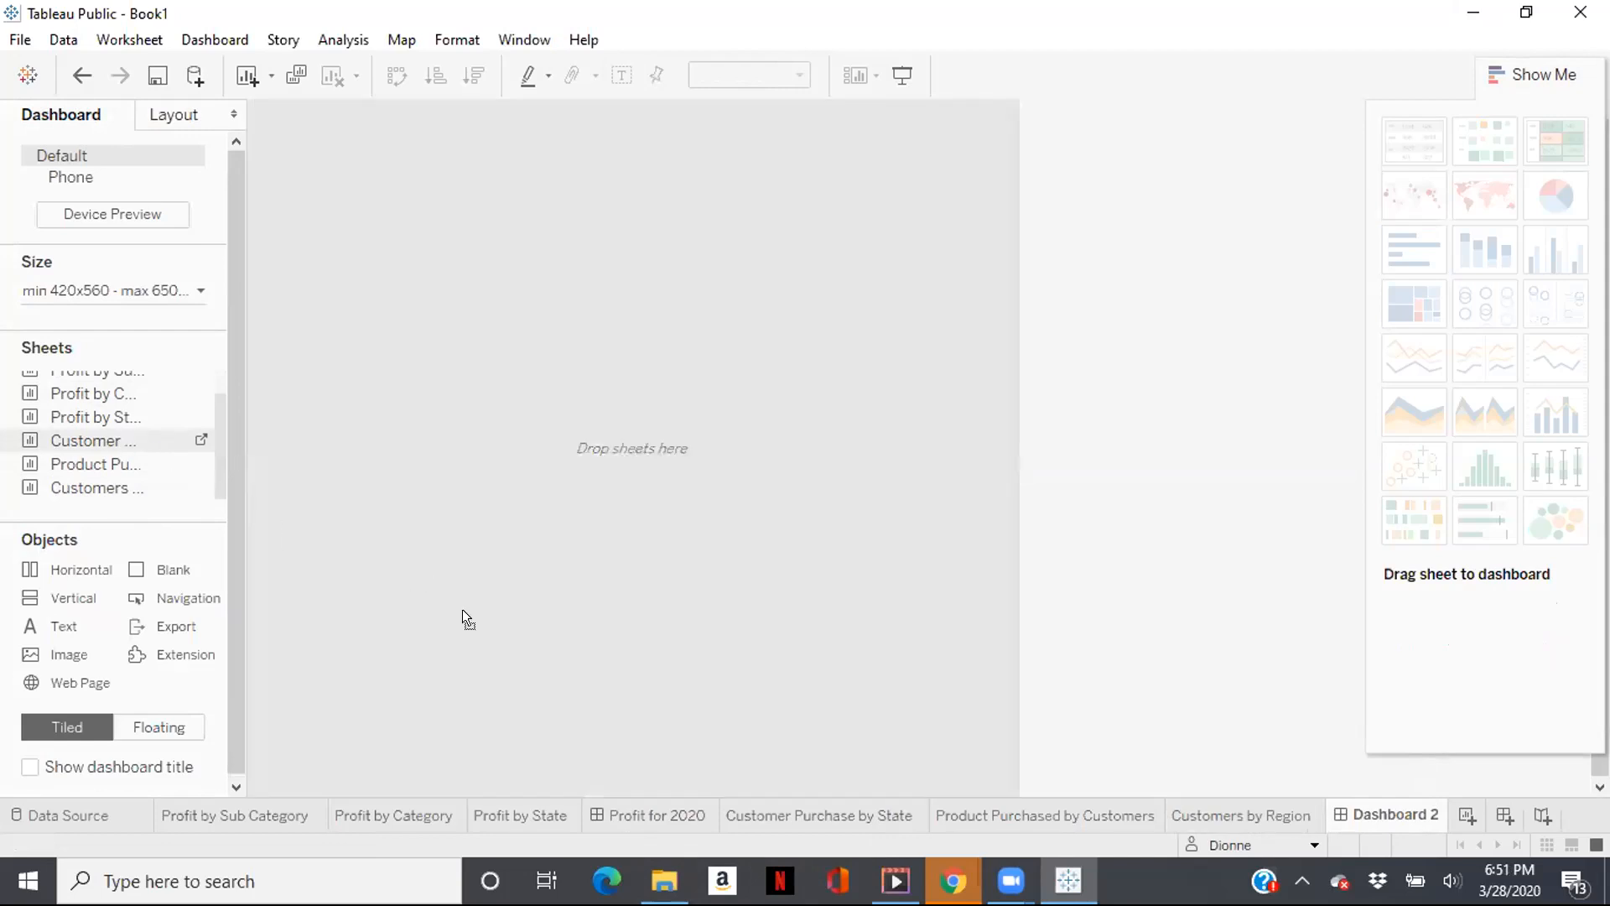
{"action": "left_click_drag", "start_coordinate": [570, 597], "coordinate": [569, 602]}
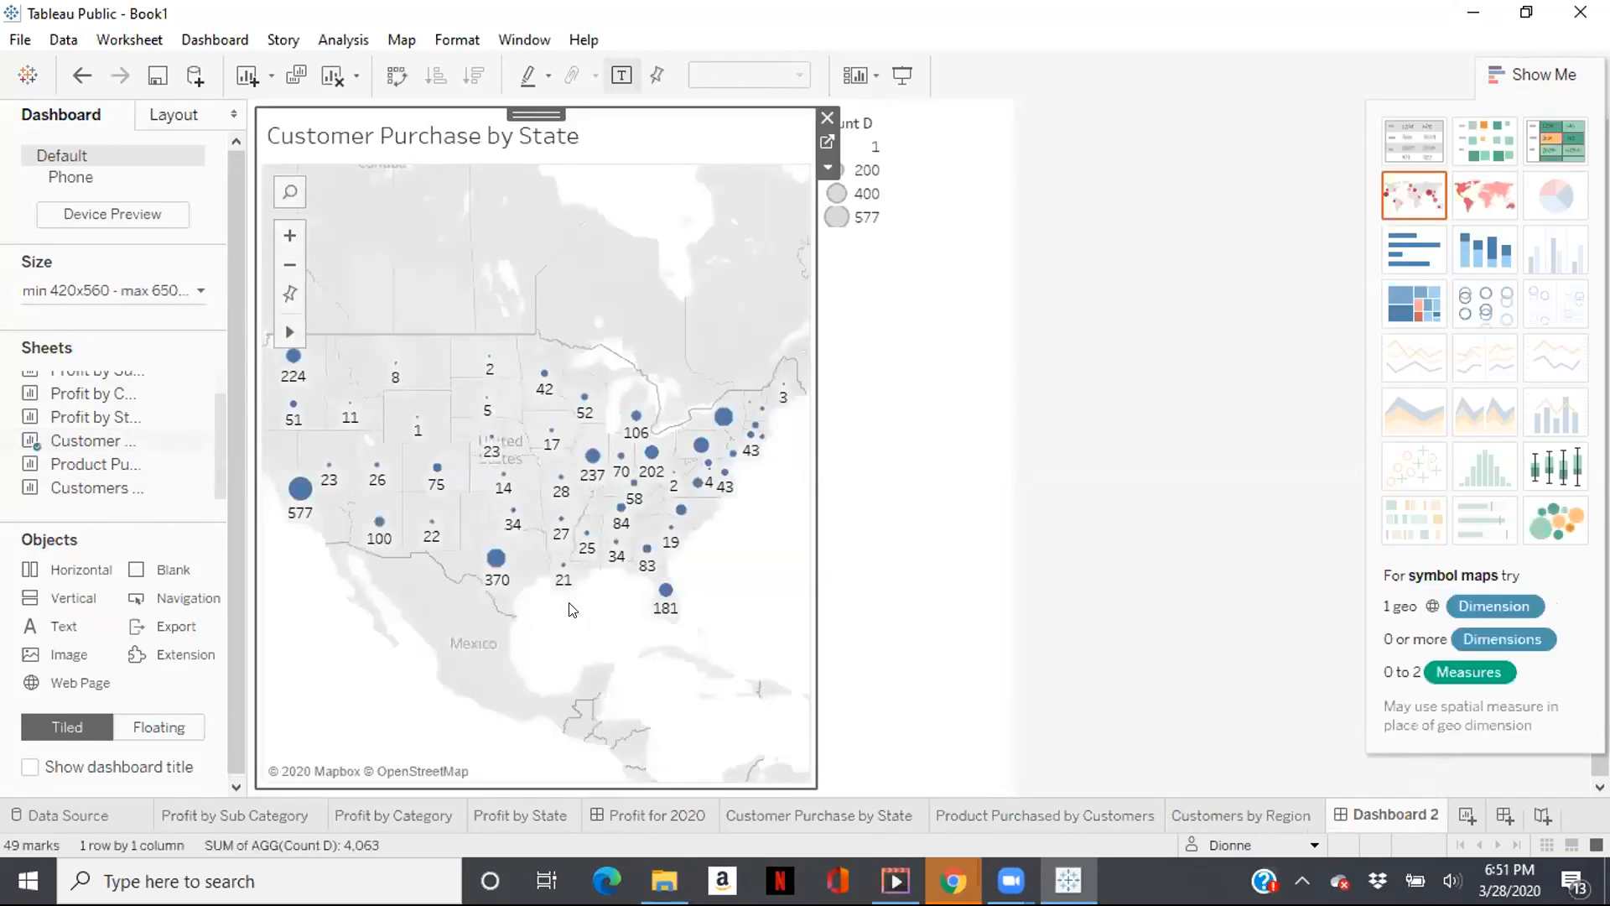
Add Product Purchased by Customers above the state map and Customers by Region in the legend column below the Count D size legend.
{"action": "mouse_move", "coordinate": [118, 443]}
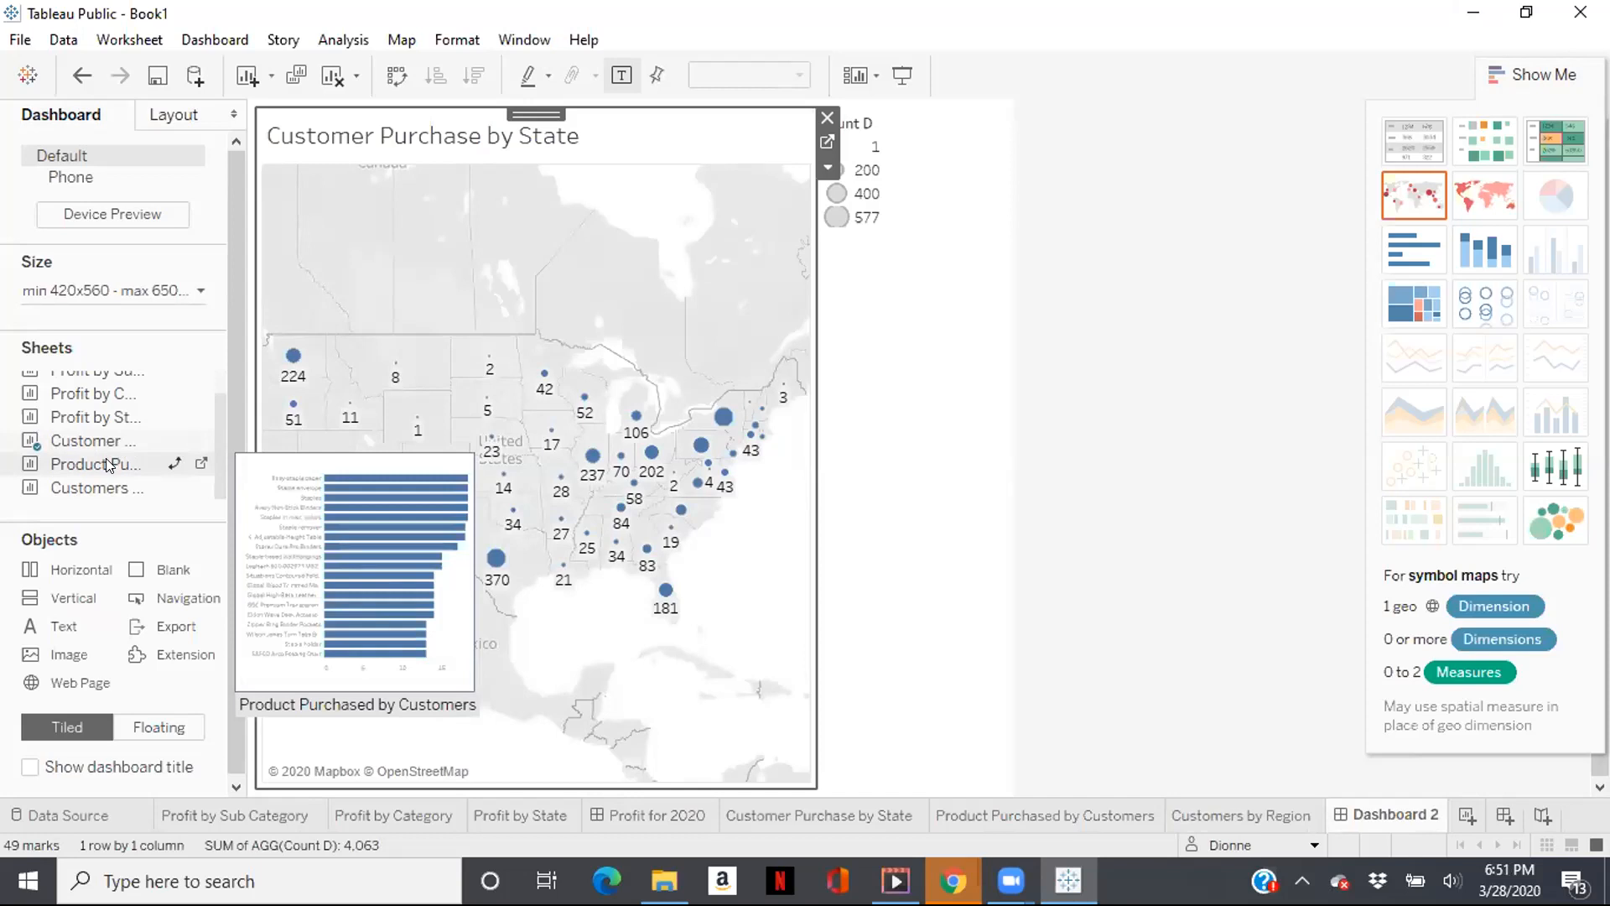
{"action": "mouse_move", "coordinate": [109, 465]}
{"action": "left_mouse_down"}
{"action": "mouse_move", "coordinate": [233, 320]}
{"action": "mouse_move", "coordinate": [427, 198]}
{"action": "left_mouse_up"}
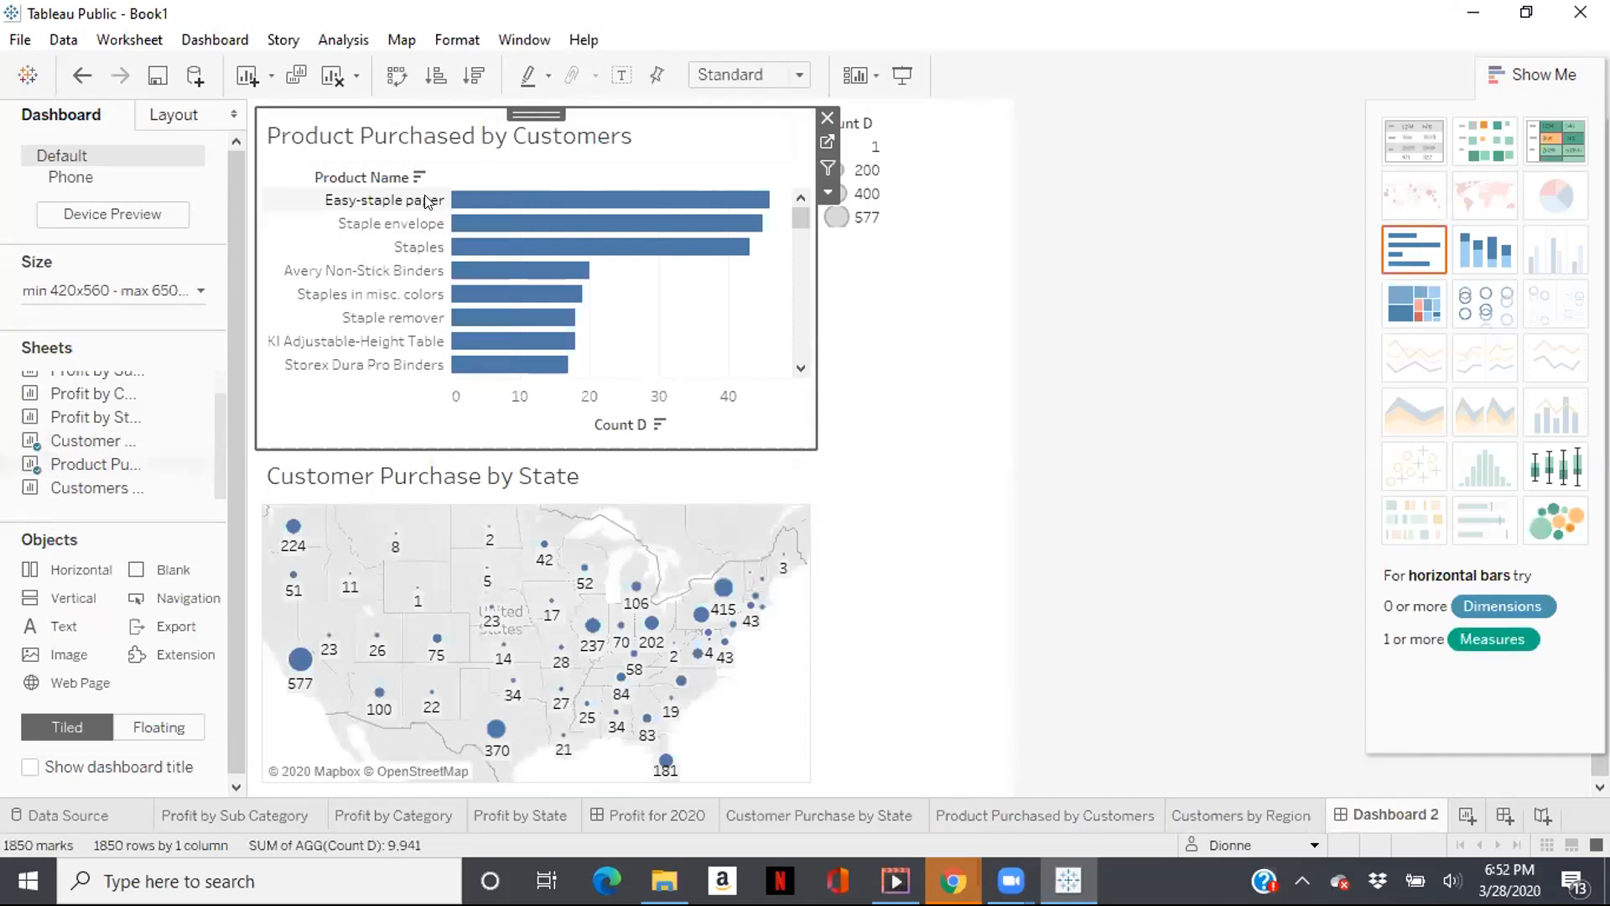
{"action": "mouse_move", "coordinate": [99, 466]}
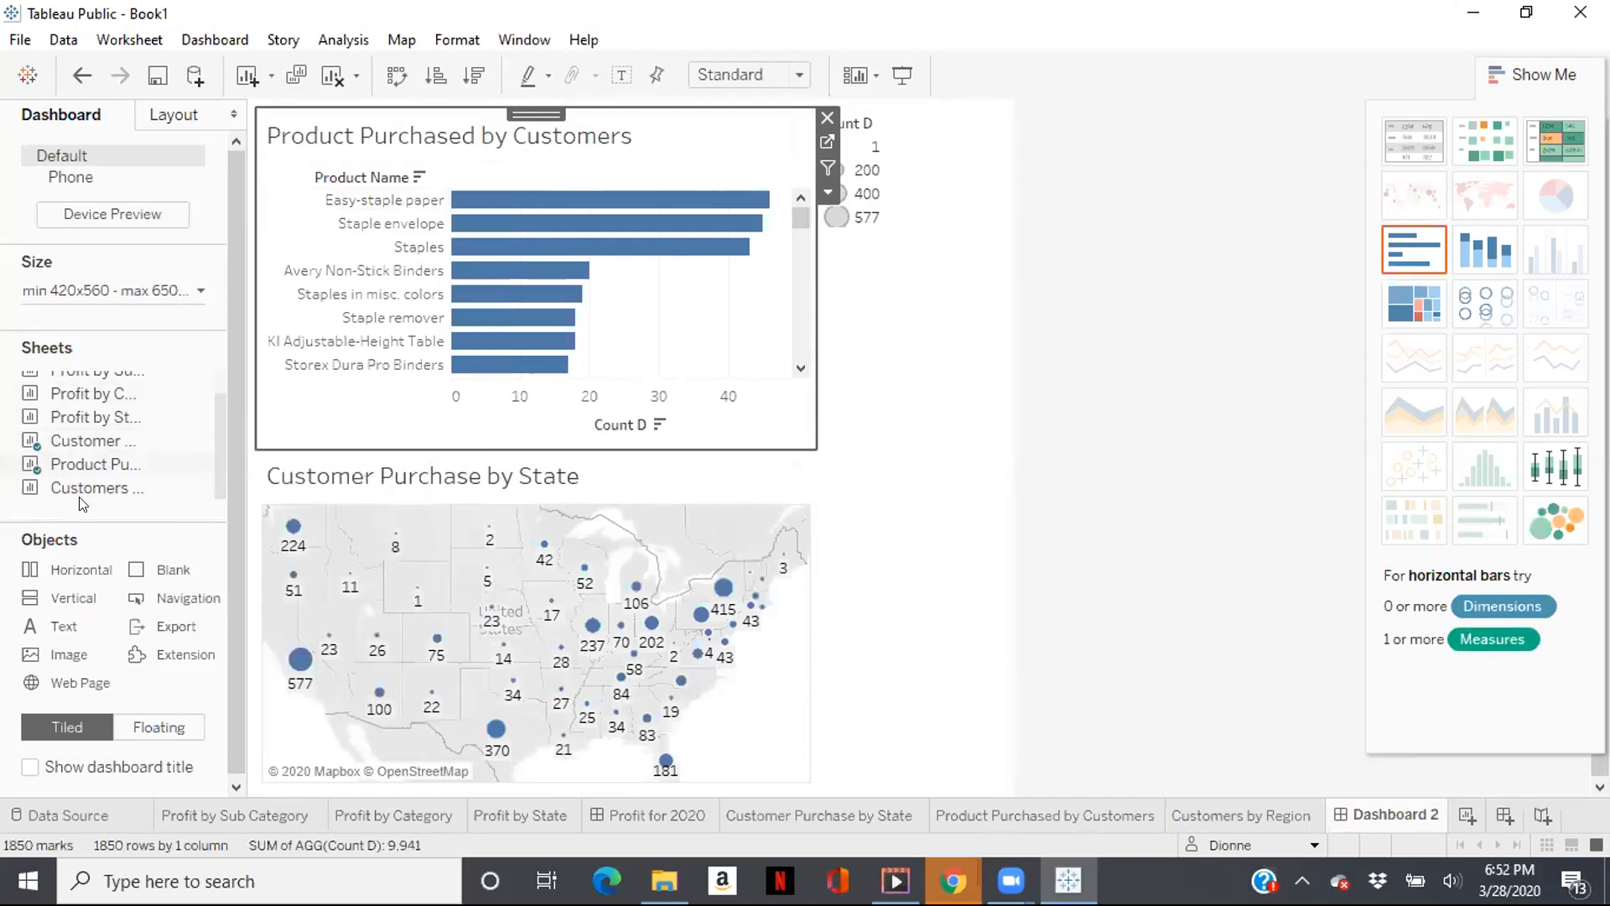
{"action": "mouse_move", "coordinate": [84, 481]}
{"action": "left_mouse_down"}
{"action": "mouse_move", "coordinate": [671, 369]}
{"action": "mouse_move", "coordinate": [906, 250]}
{"action": "left_mouse_up"}
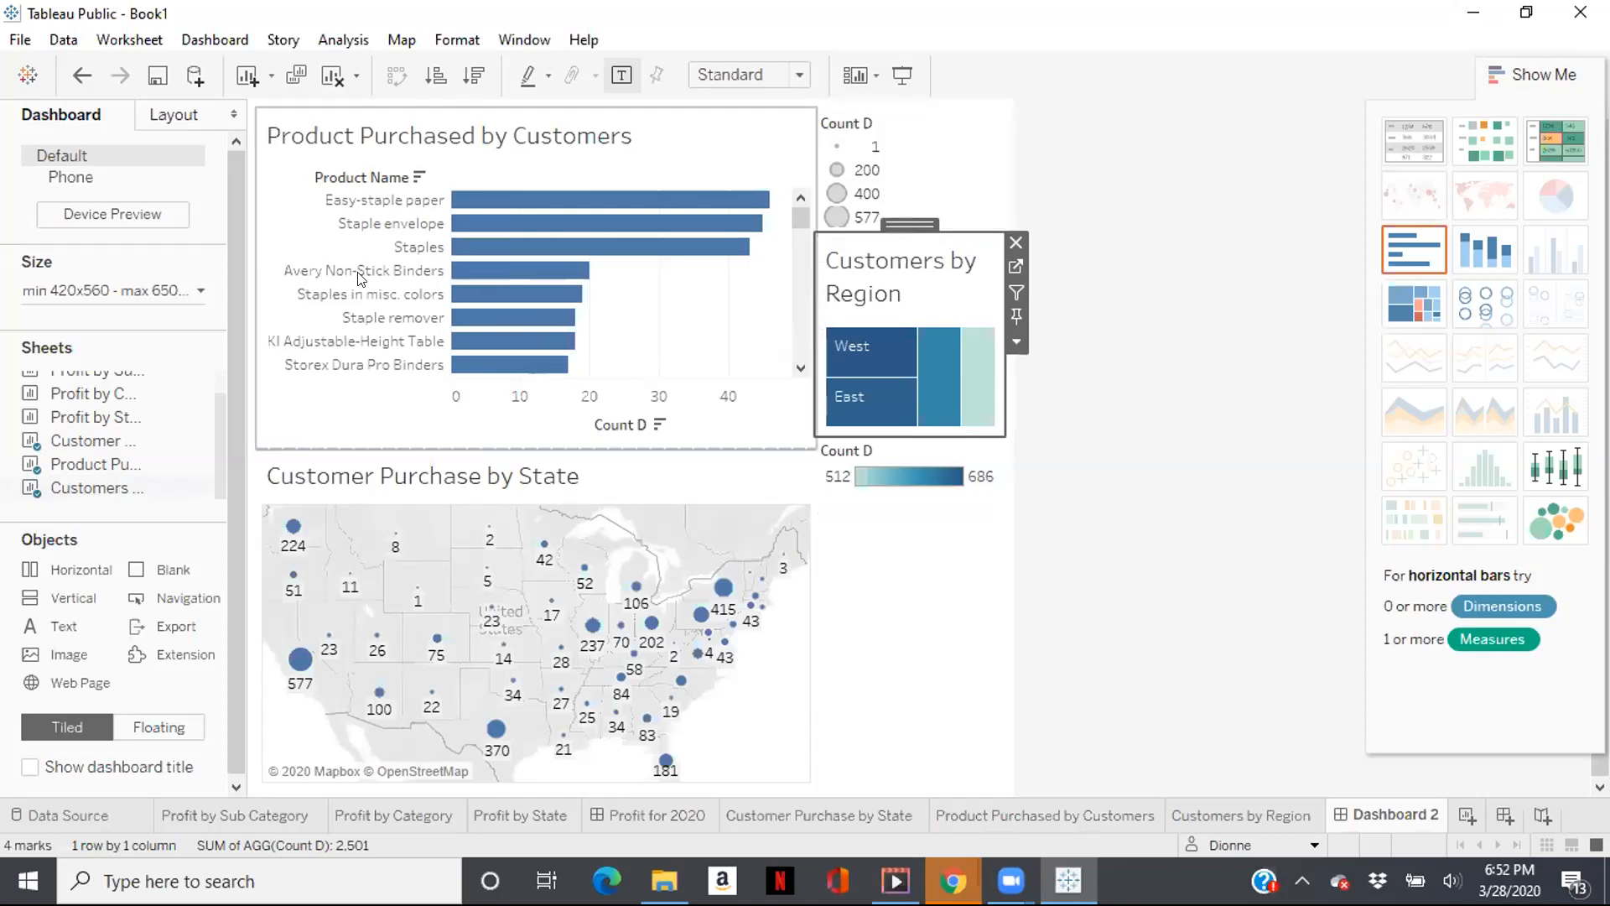
Set the minimum width of the dashboard's size range to 1200 px.
{"action": "left_click", "coordinate": [198, 291]}
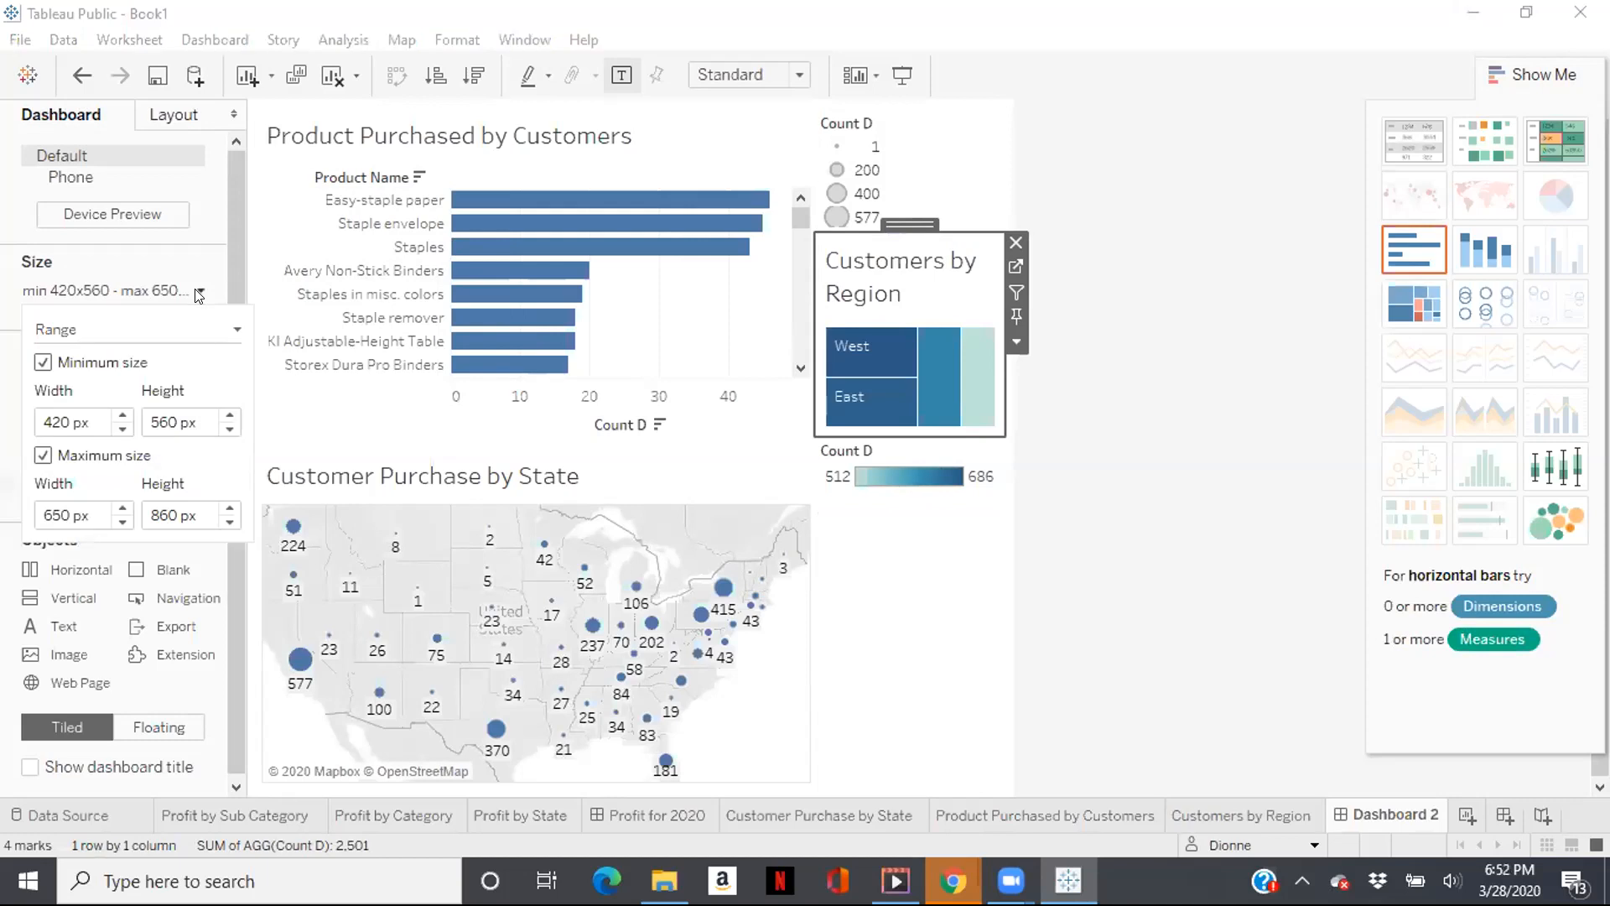
{"action": "left_click", "coordinate": [57, 412]}
{"action": "left_click", "coordinate": [64, 413]}
{"action": "key", "text": "BackSpace"}
{"action": "key", "text": "BackSpace"}
{"action": "key", "text": "BackSpace"}
{"action": "type", "text": "100"}
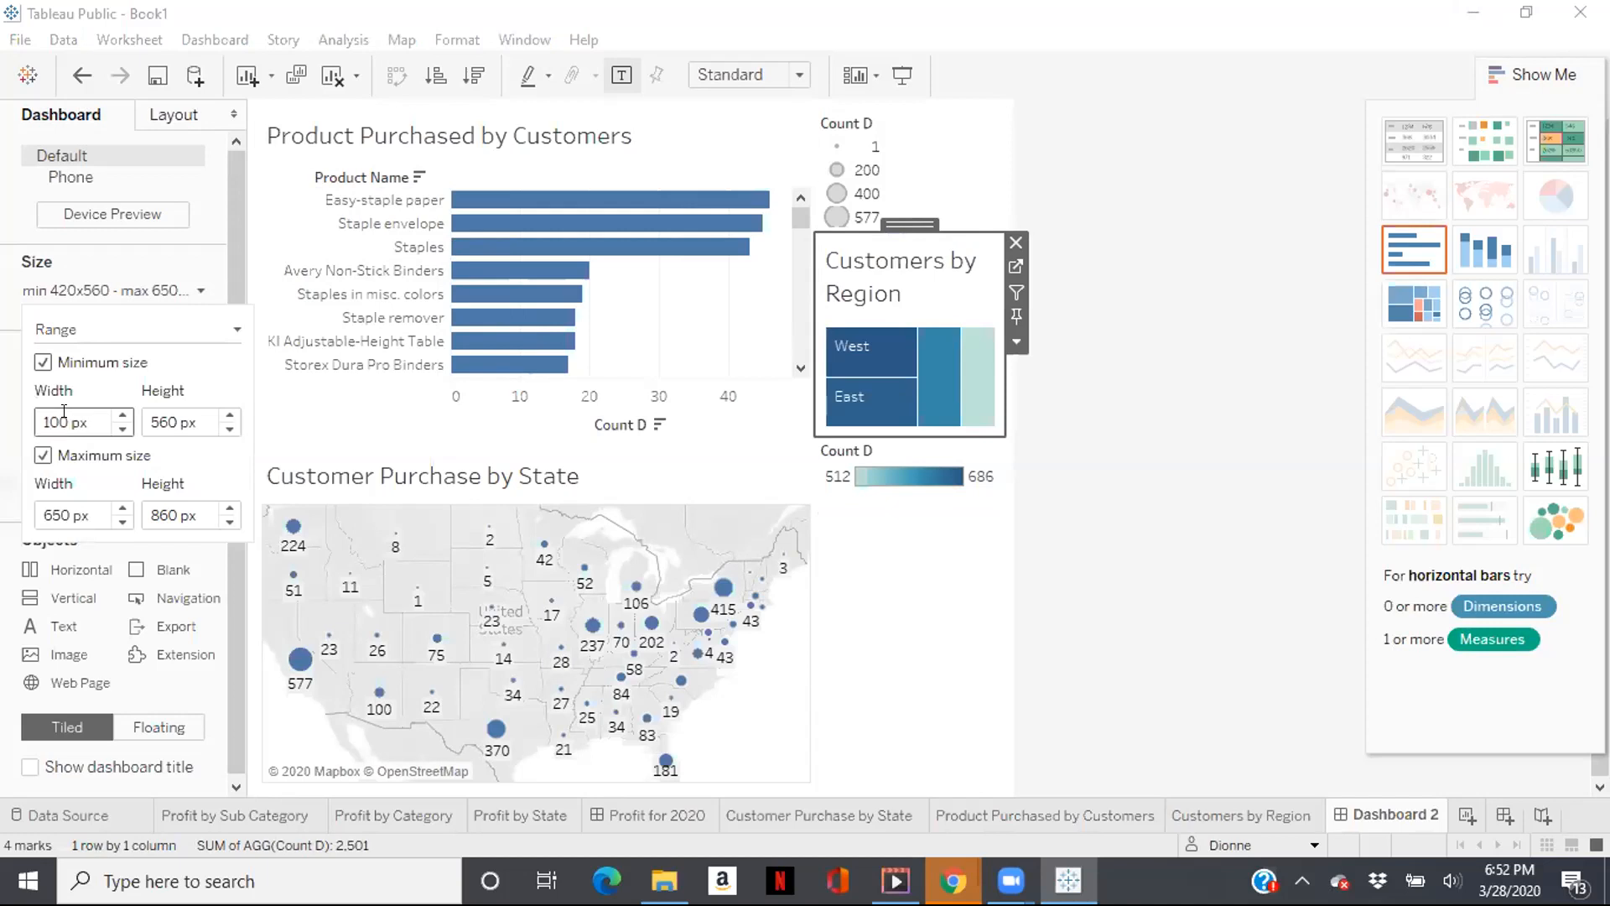
{"action": "type", "text": "0"}
{"action": "key", "text": "BackSpace"}
{"action": "key", "text": "BackSpace"}
{"action": "key", "text": "BackSpace"}
{"action": "type", "text": "200"}
Set the minimum height of the dashboard's size range to 1200 px and close the size settings.
{"action": "left_click", "coordinate": [171, 415]}
{"action": "key", "text": "BackSpace"}
{"action": "key", "text": "BackSpace"}
{"action": "key", "text": "BackSpace"}
{"action": "type", "text": "1200"}
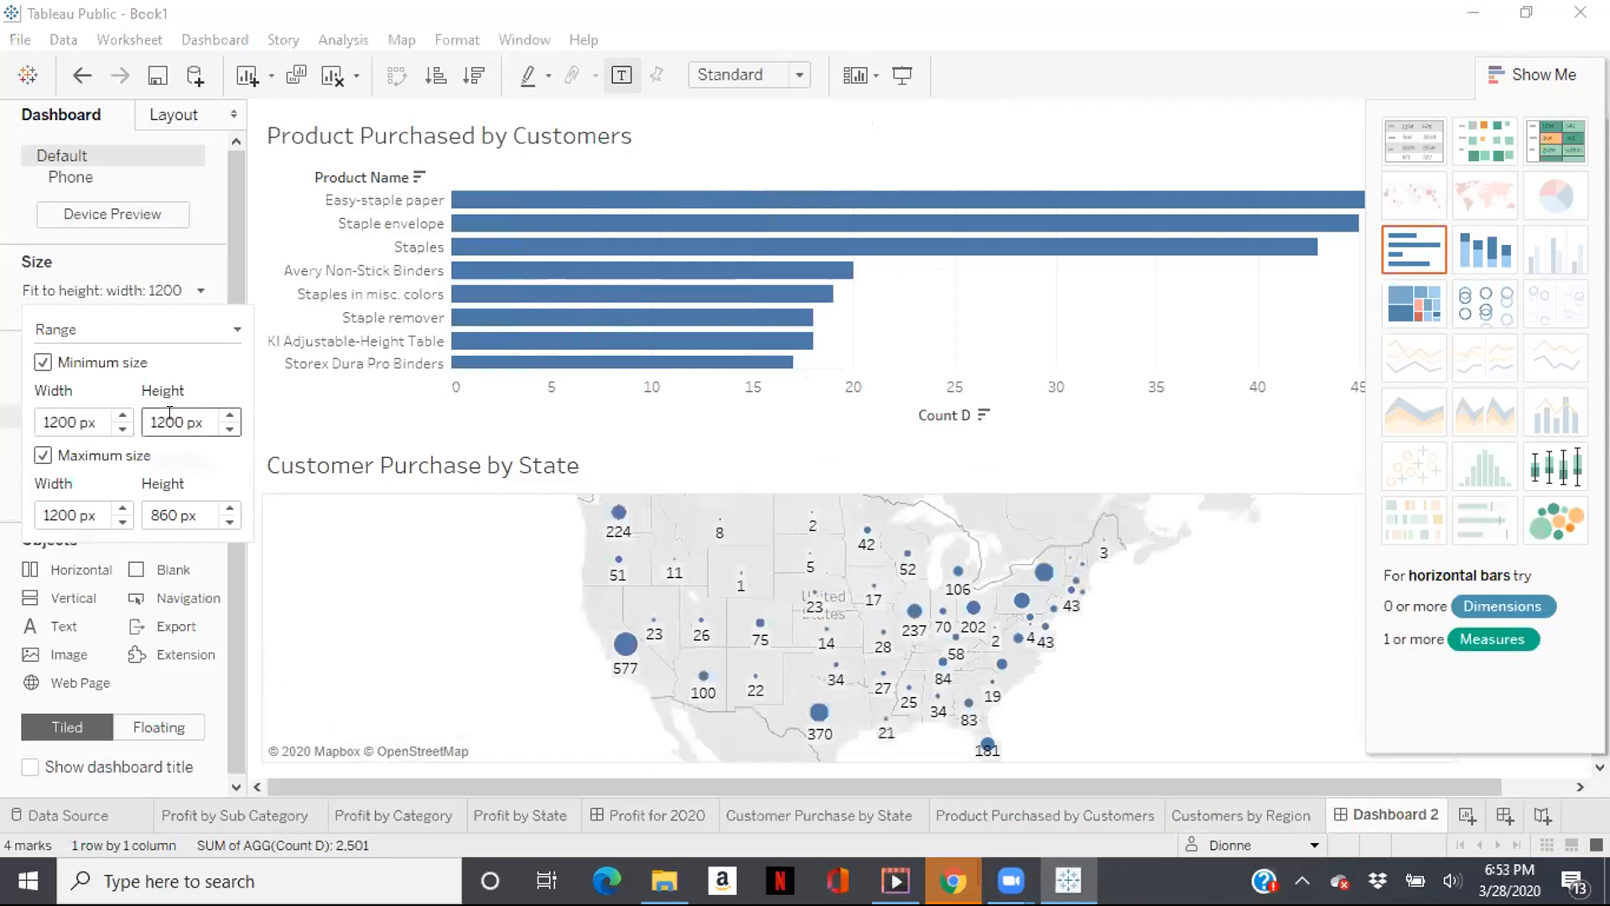
{"action": "left_click", "coordinate": [287, 411]}
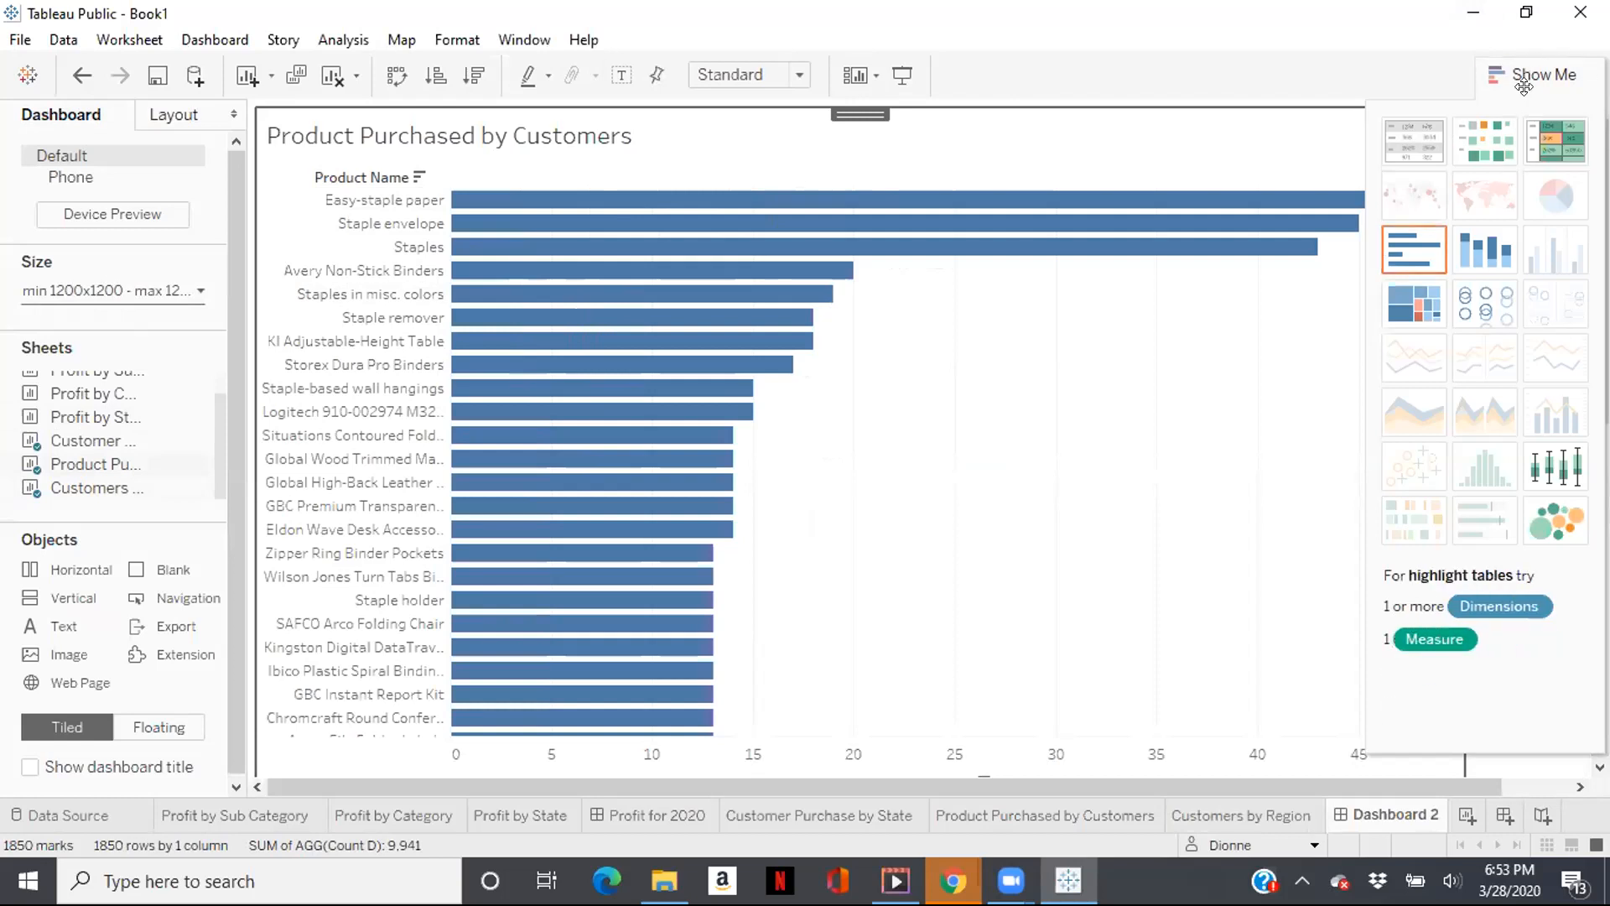
Collapse the chart-type suggestions and narrow the Product Purchased by Customers chart to widen the Customers by Region column.
{"action": "left_click", "coordinate": [1484, 69]}
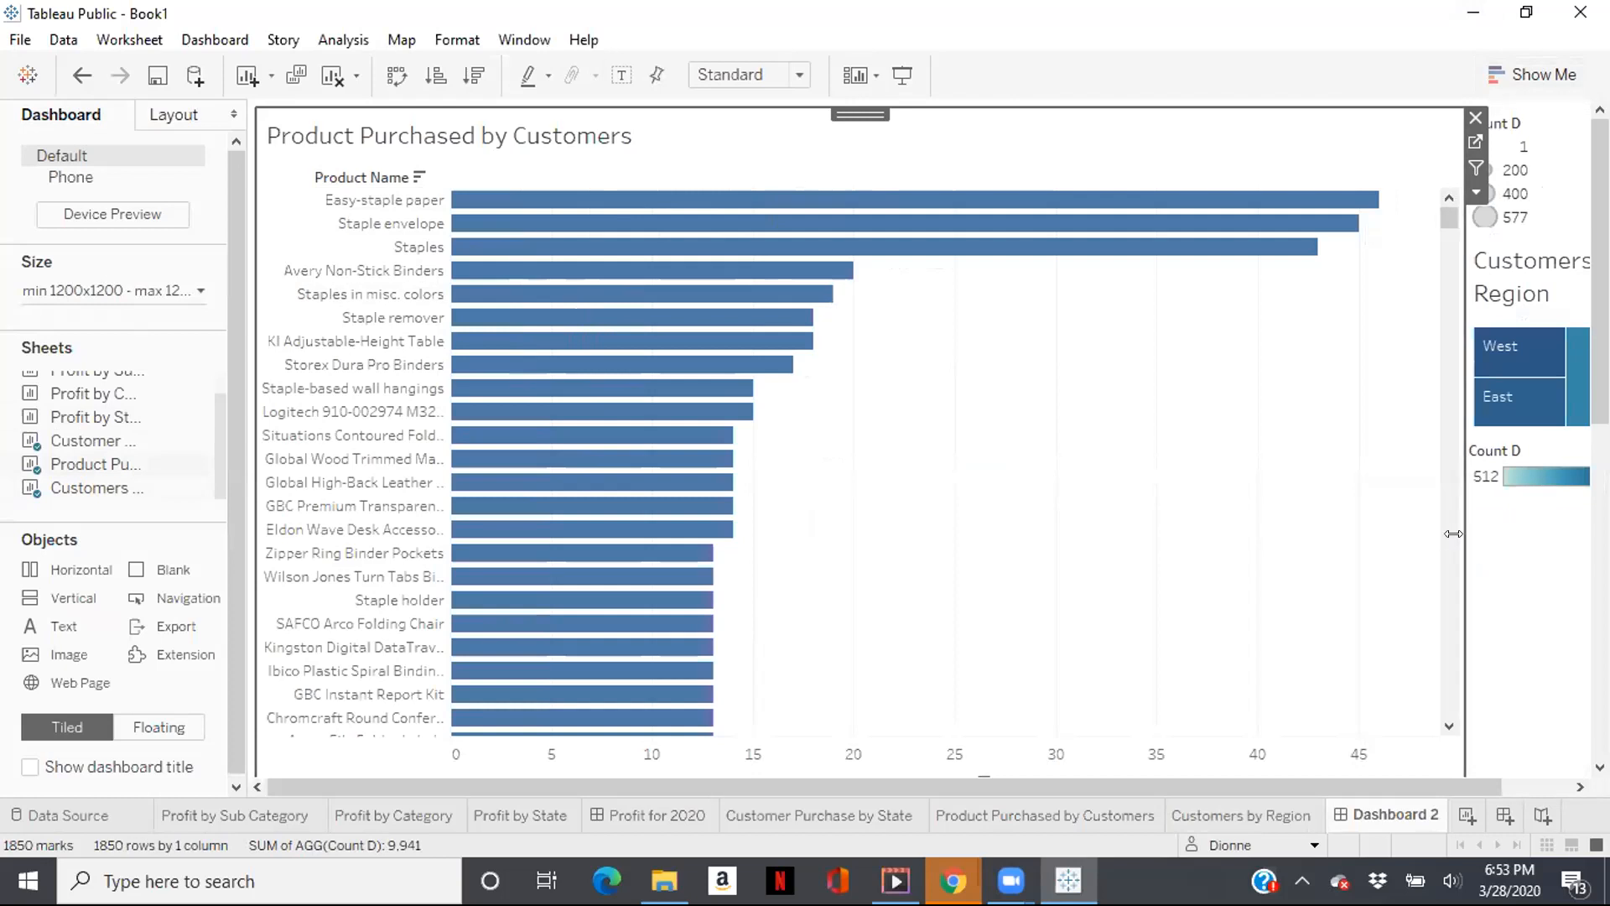
{"action": "left_click_drag", "start_coordinate": [1454, 533], "coordinate": [1220, 589]}
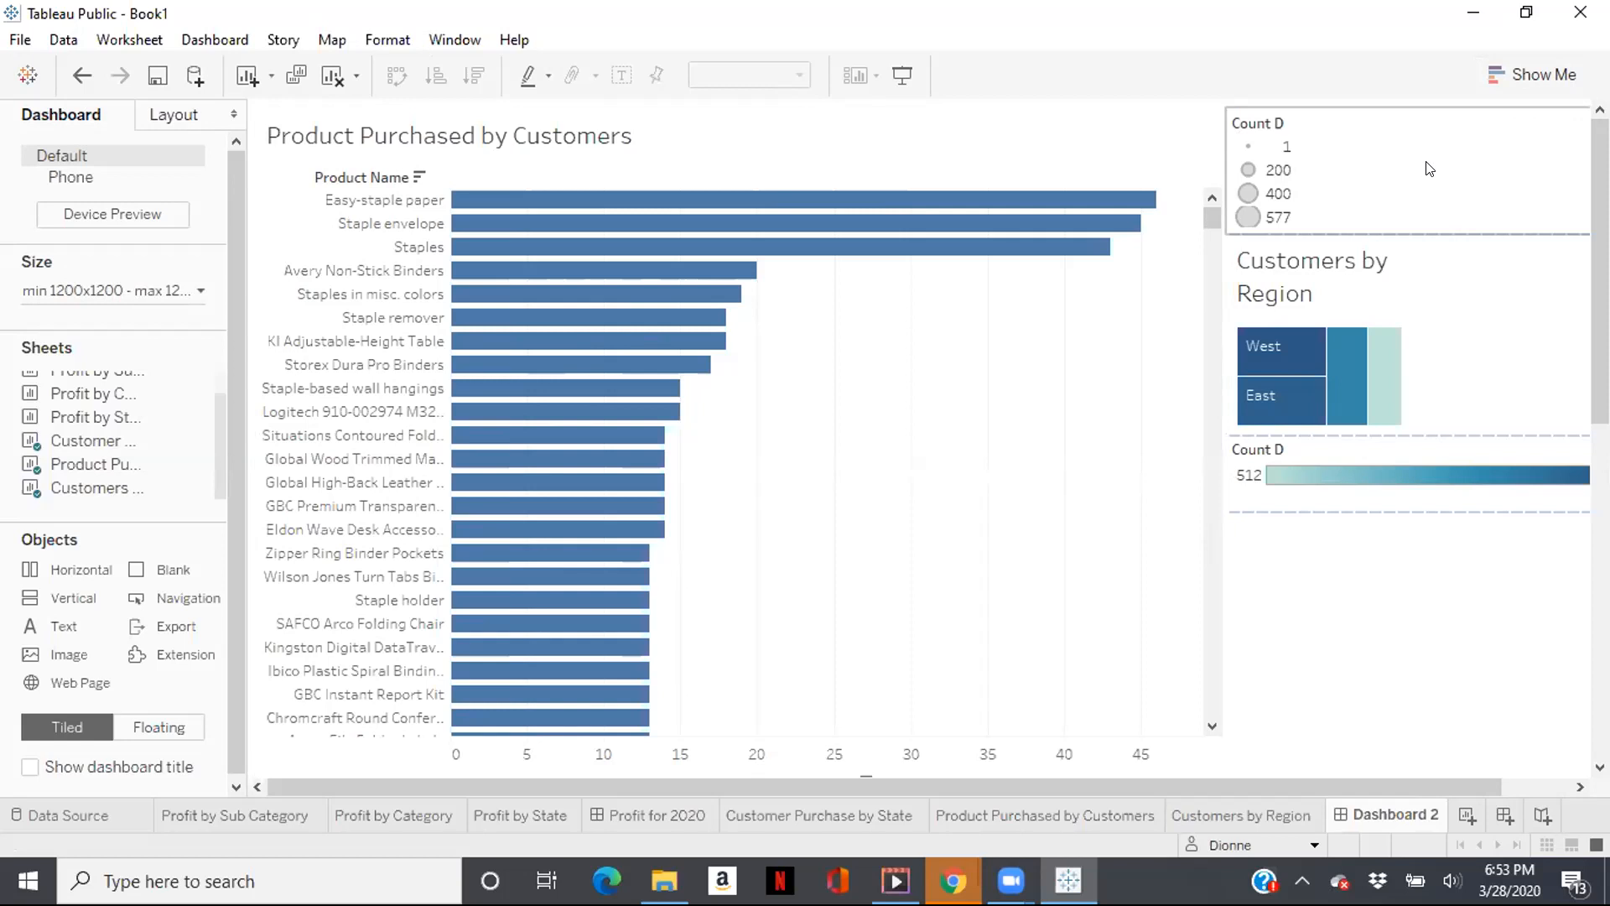
Remove the Count D size legend and the Count D color legend from the dashboard.
{"action": "left_click", "coordinate": [1464, 150]}
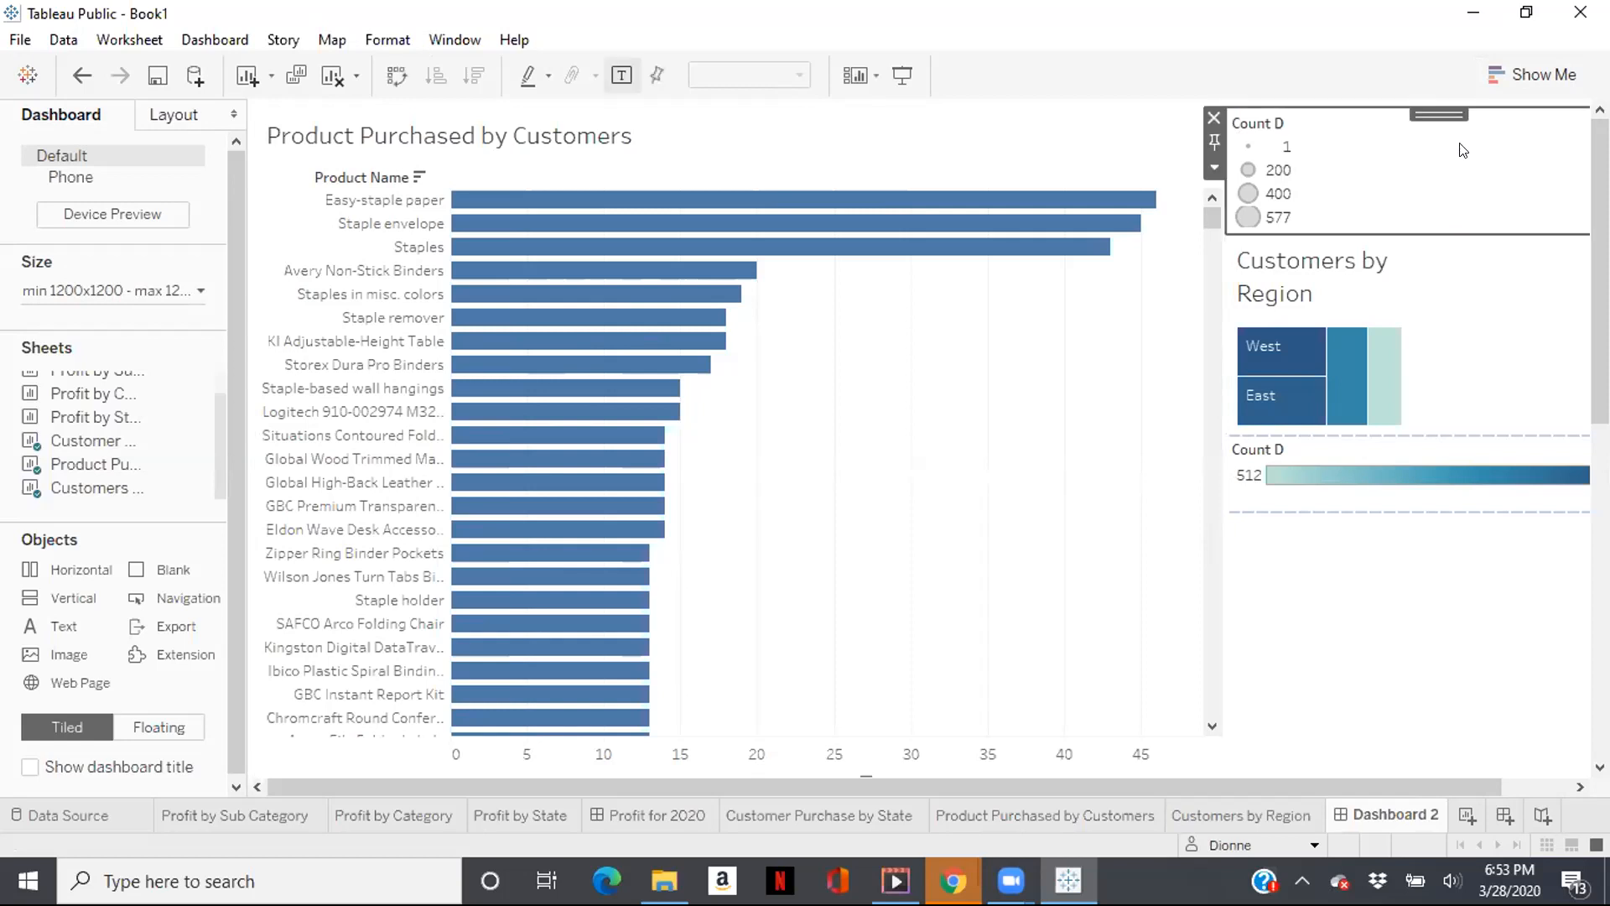
{"action": "left_click", "coordinate": [1212, 119]}
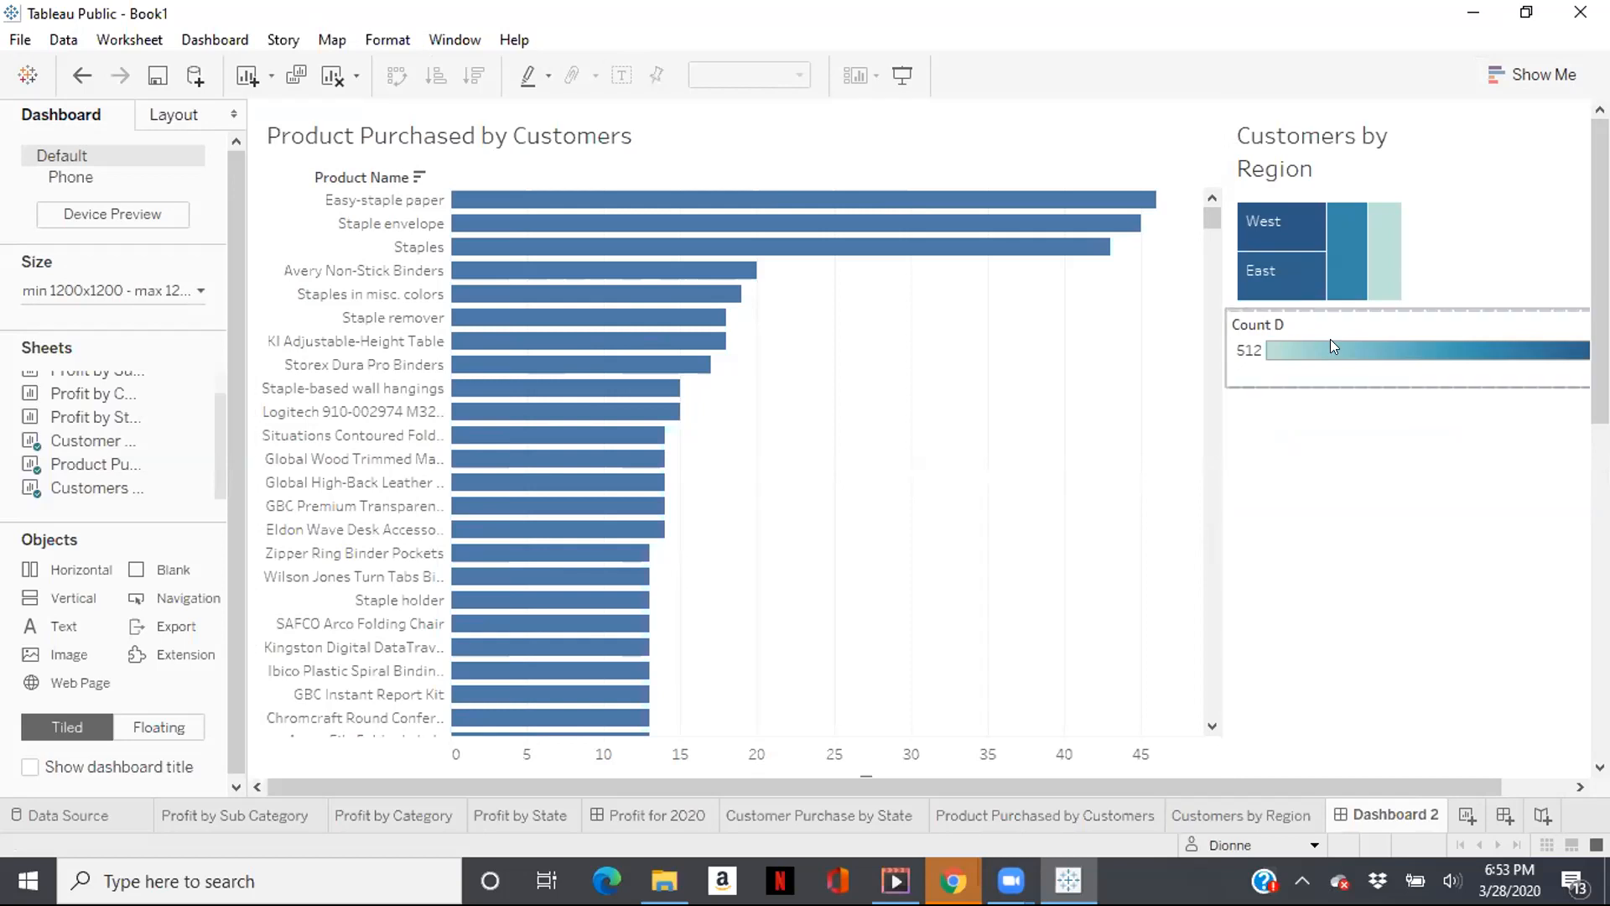
{"action": "left_click", "coordinate": [1303, 329]}
{"action": "left_click", "coordinate": [1212, 319]}
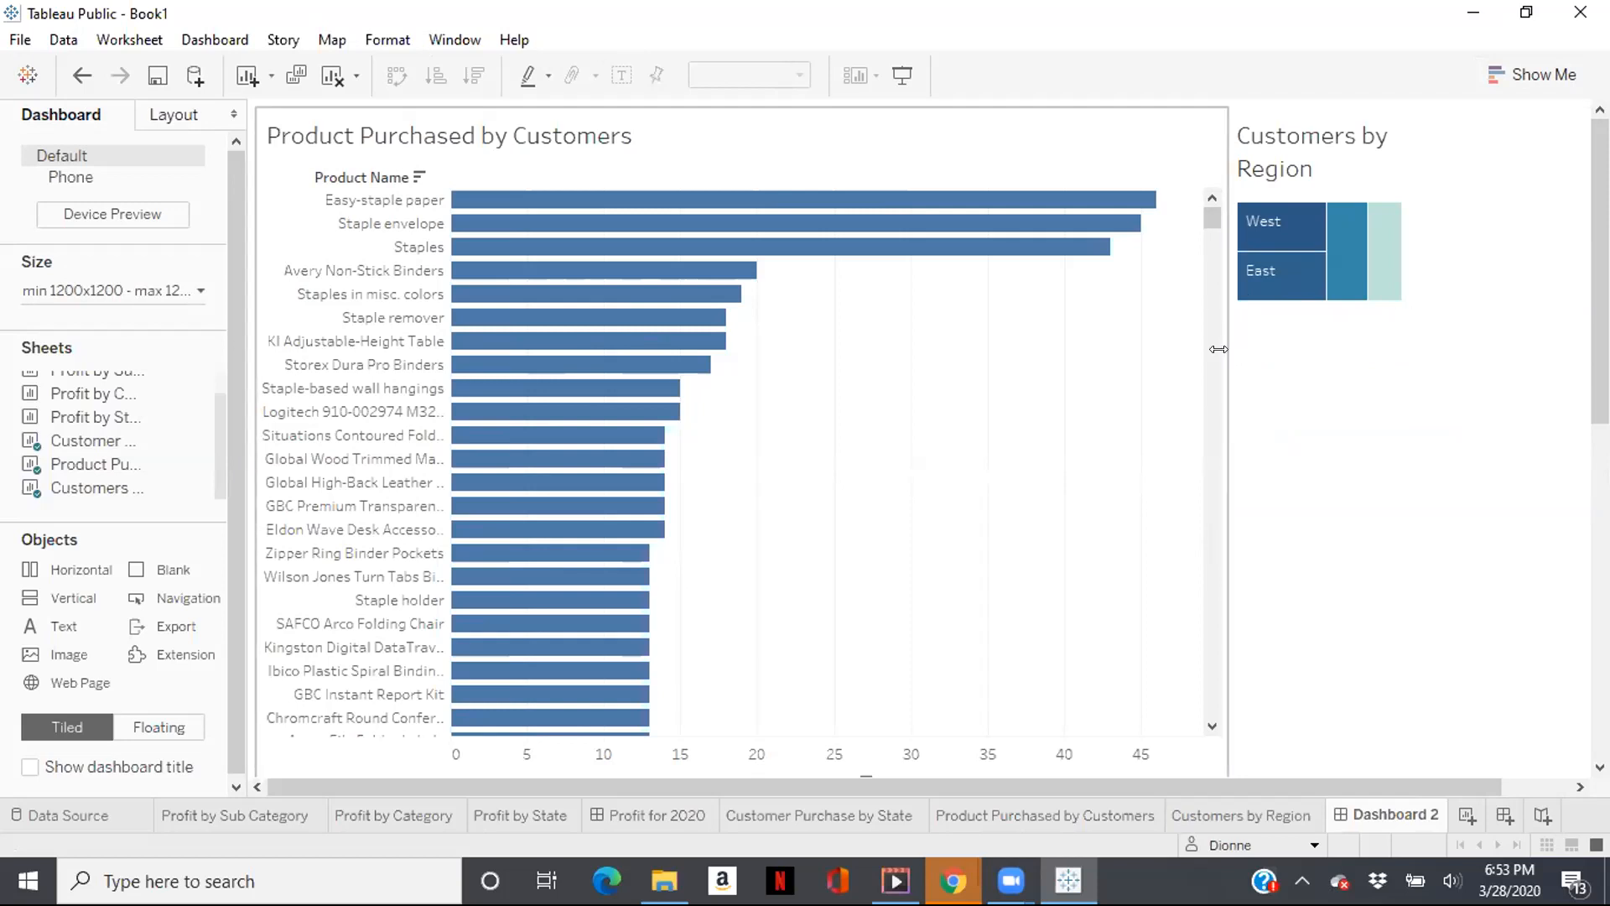
Narrow the Product Purchased by Customers chart further and select the Customer Purchase by State map below it.
{"action": "left_click_drag", "start_coordinate": [1132, 364], "coordinate": [1090, 386]}
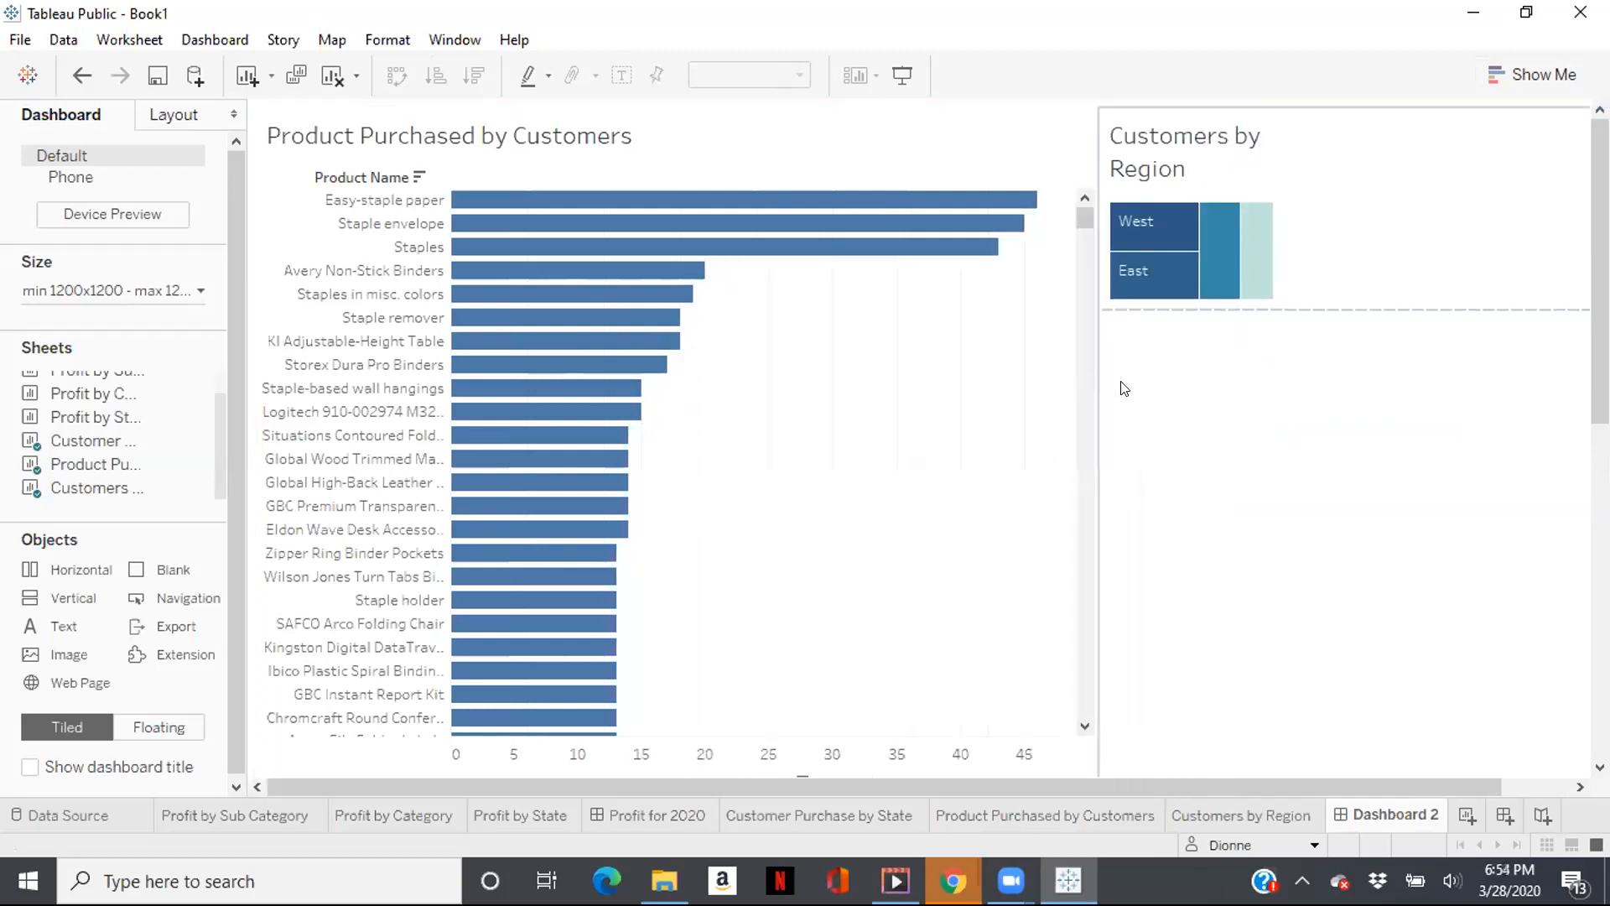
{"action": "left_click", "coordinate": [947, 668]}
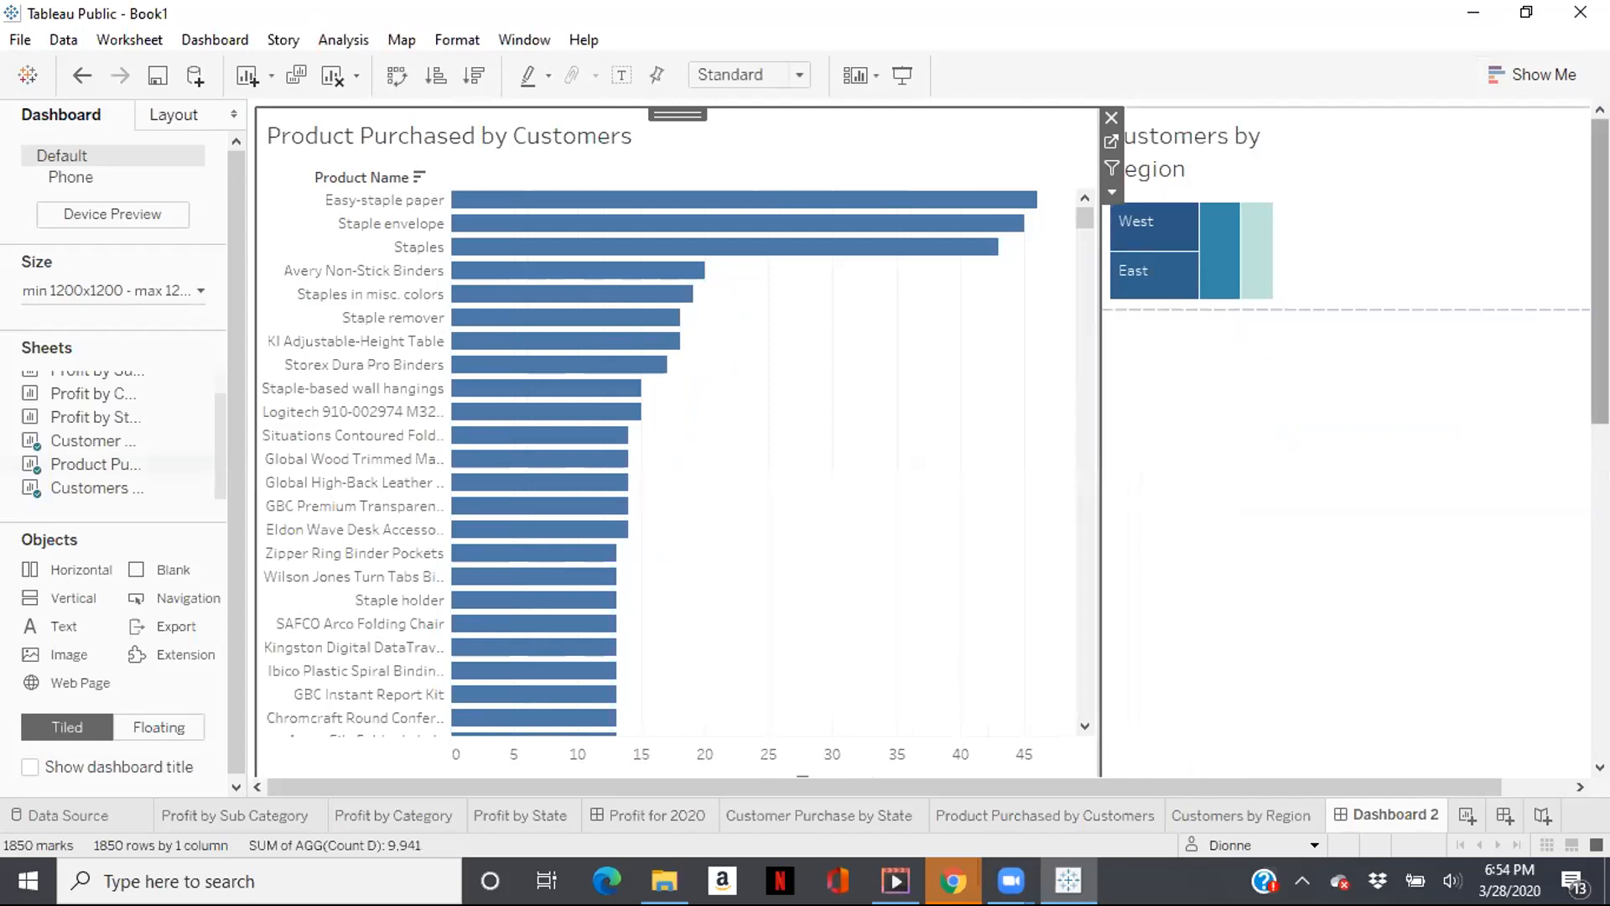
{"action": "left_click_drag", "start_coordinate": [1600, 277], "coordinate": [1600, 292]}
{"action": "left_click_drag", "start_coordinate": [1600, 407], "coordinate": [1439, 747]}
{"action": "left_click", "coordinate": [963, 602]}
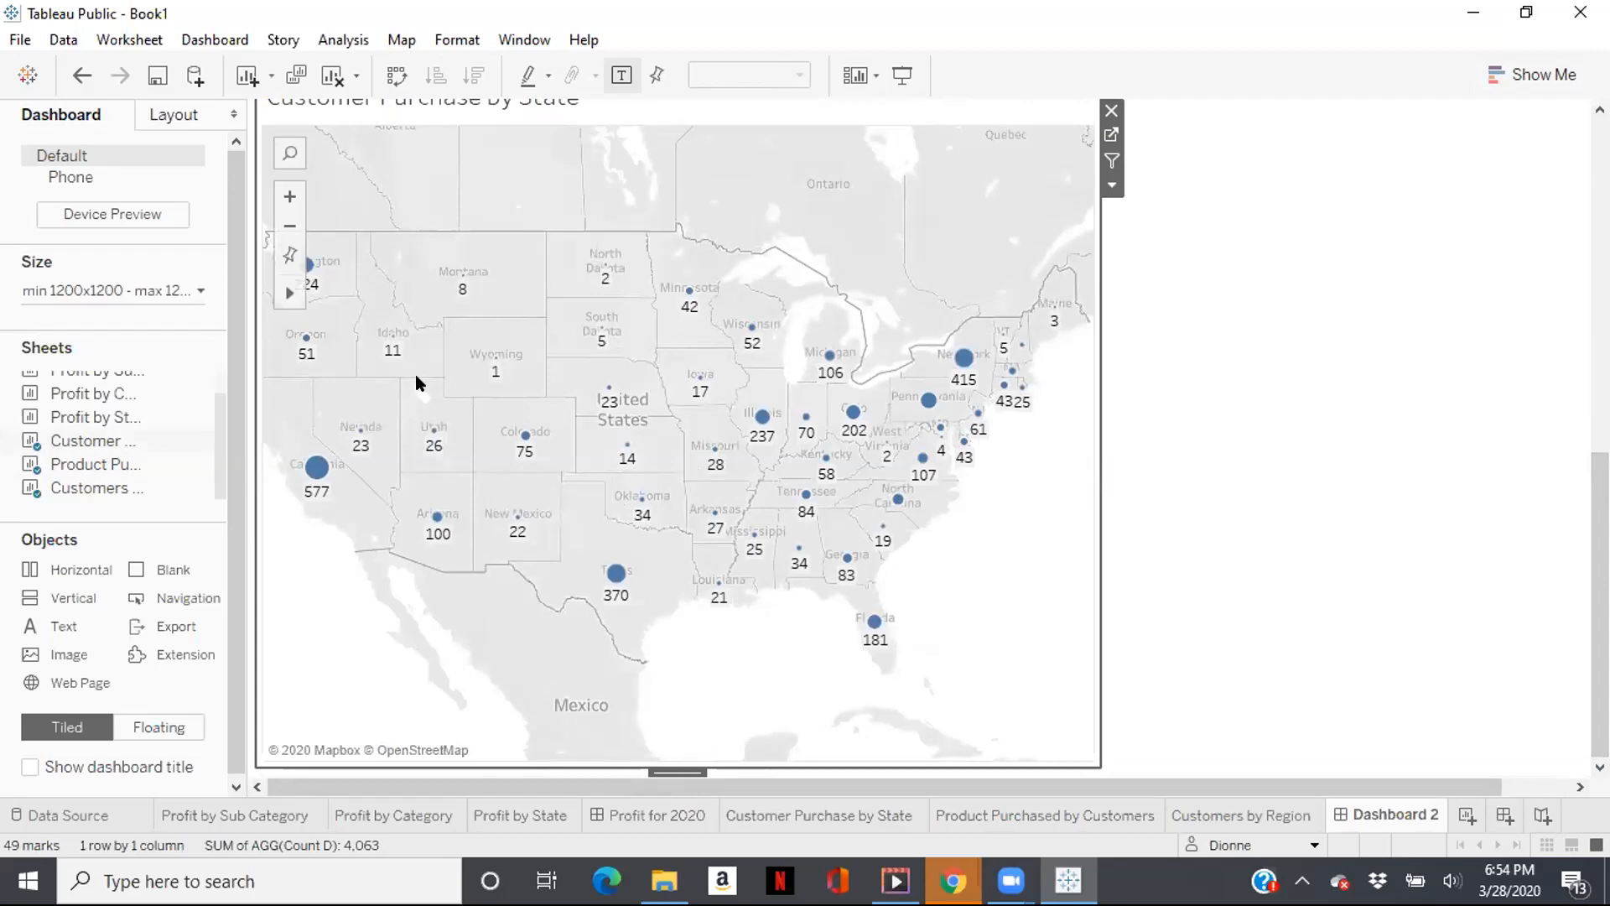
Switch the dashboard's sizing mode to Fixed size.
{"action": "left_click", "coordinate": [200, 291]}
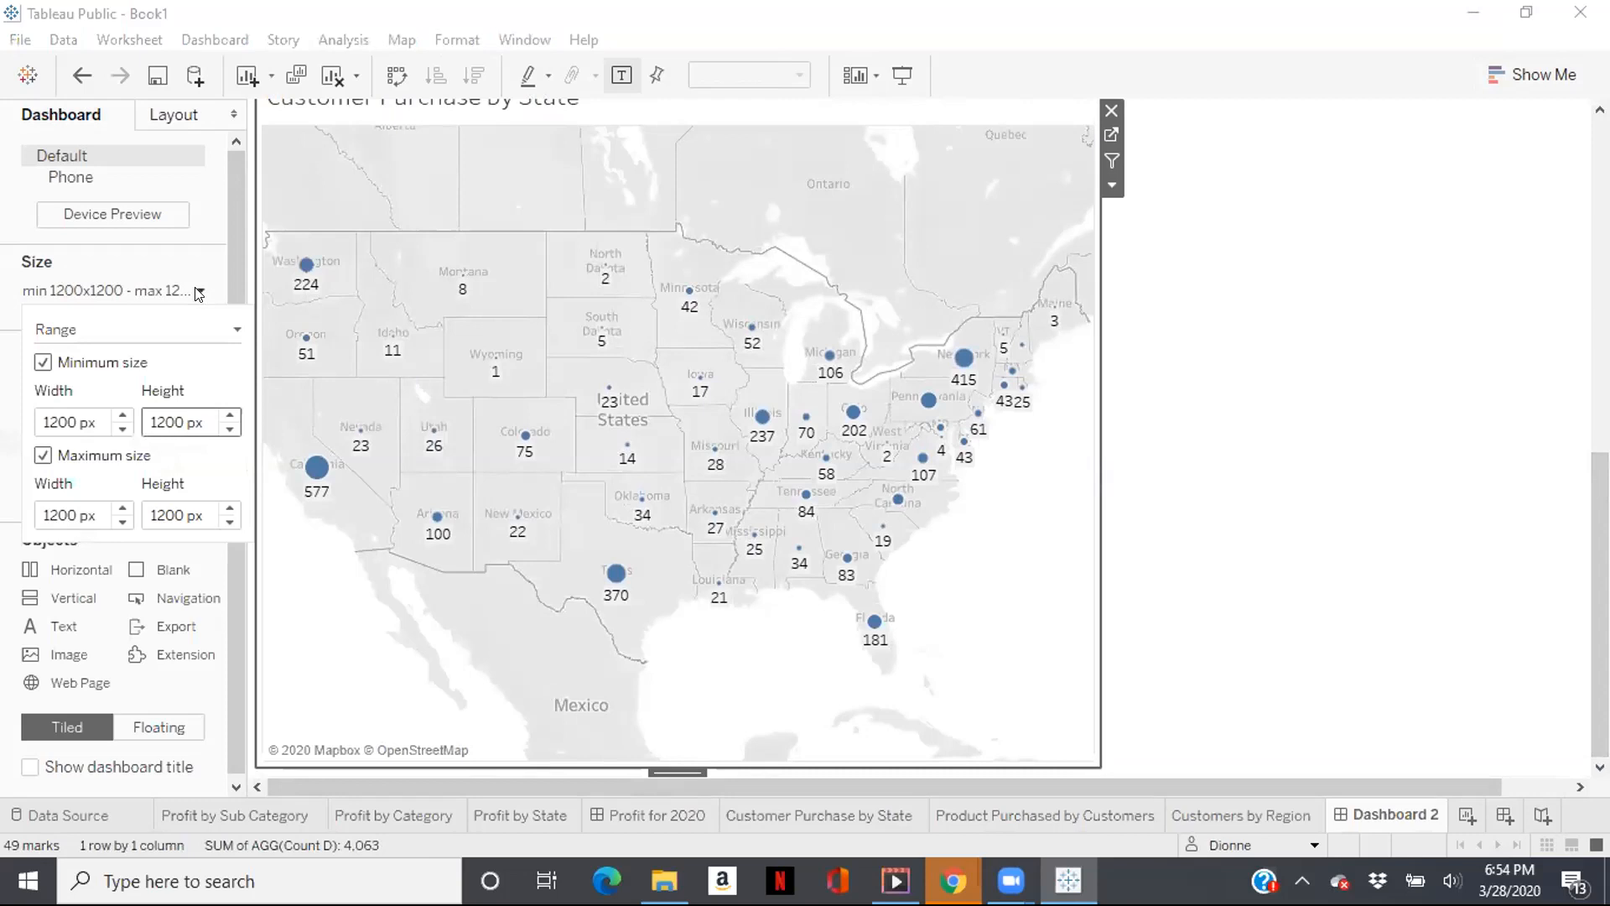
{"action": "left_click", "coordinate": [235, 330]}
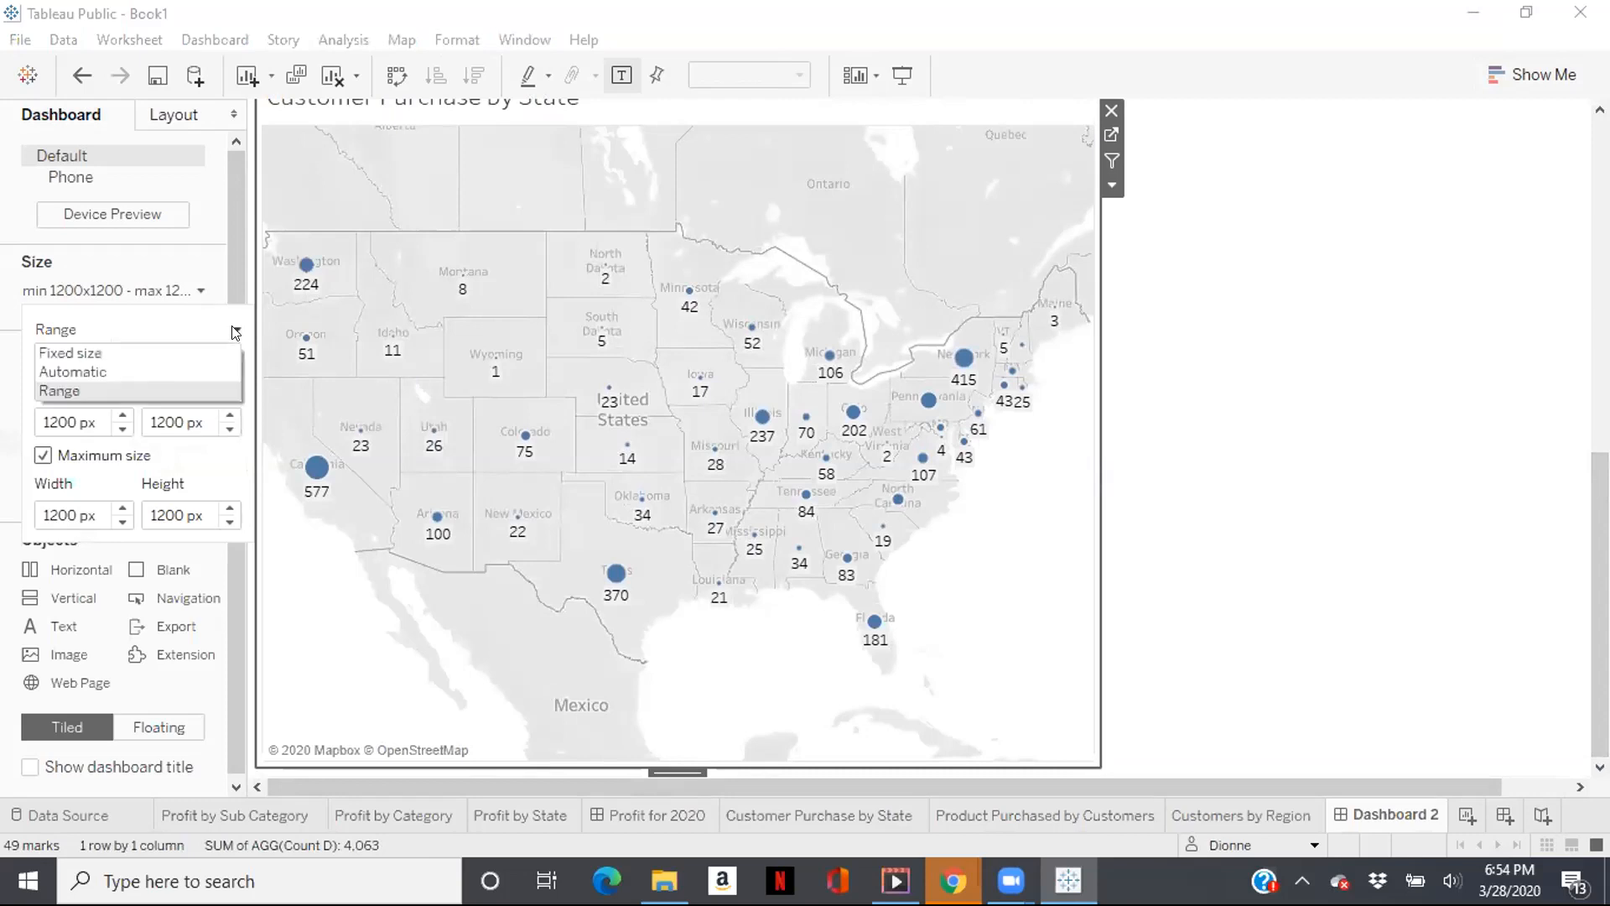
{"action": "left_click", "coordinate": [151, 352]}
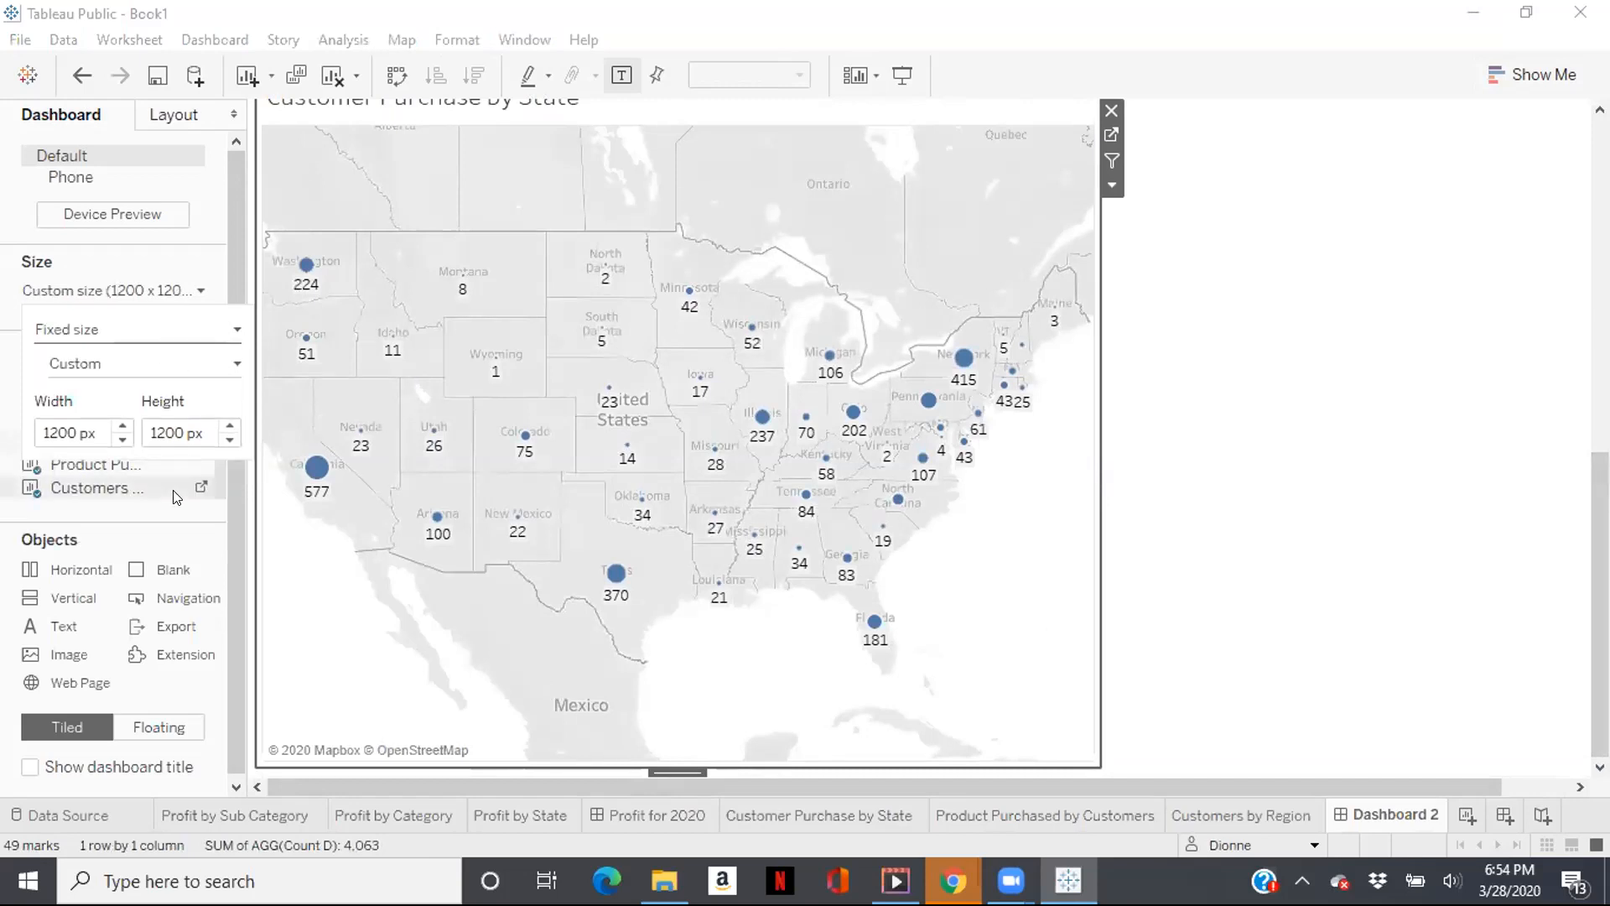
Set the fixed custom size of the dashboard to 1000 px wide and 1000 px high.
{"action": "left_click", "coordinate": [72, 429]}
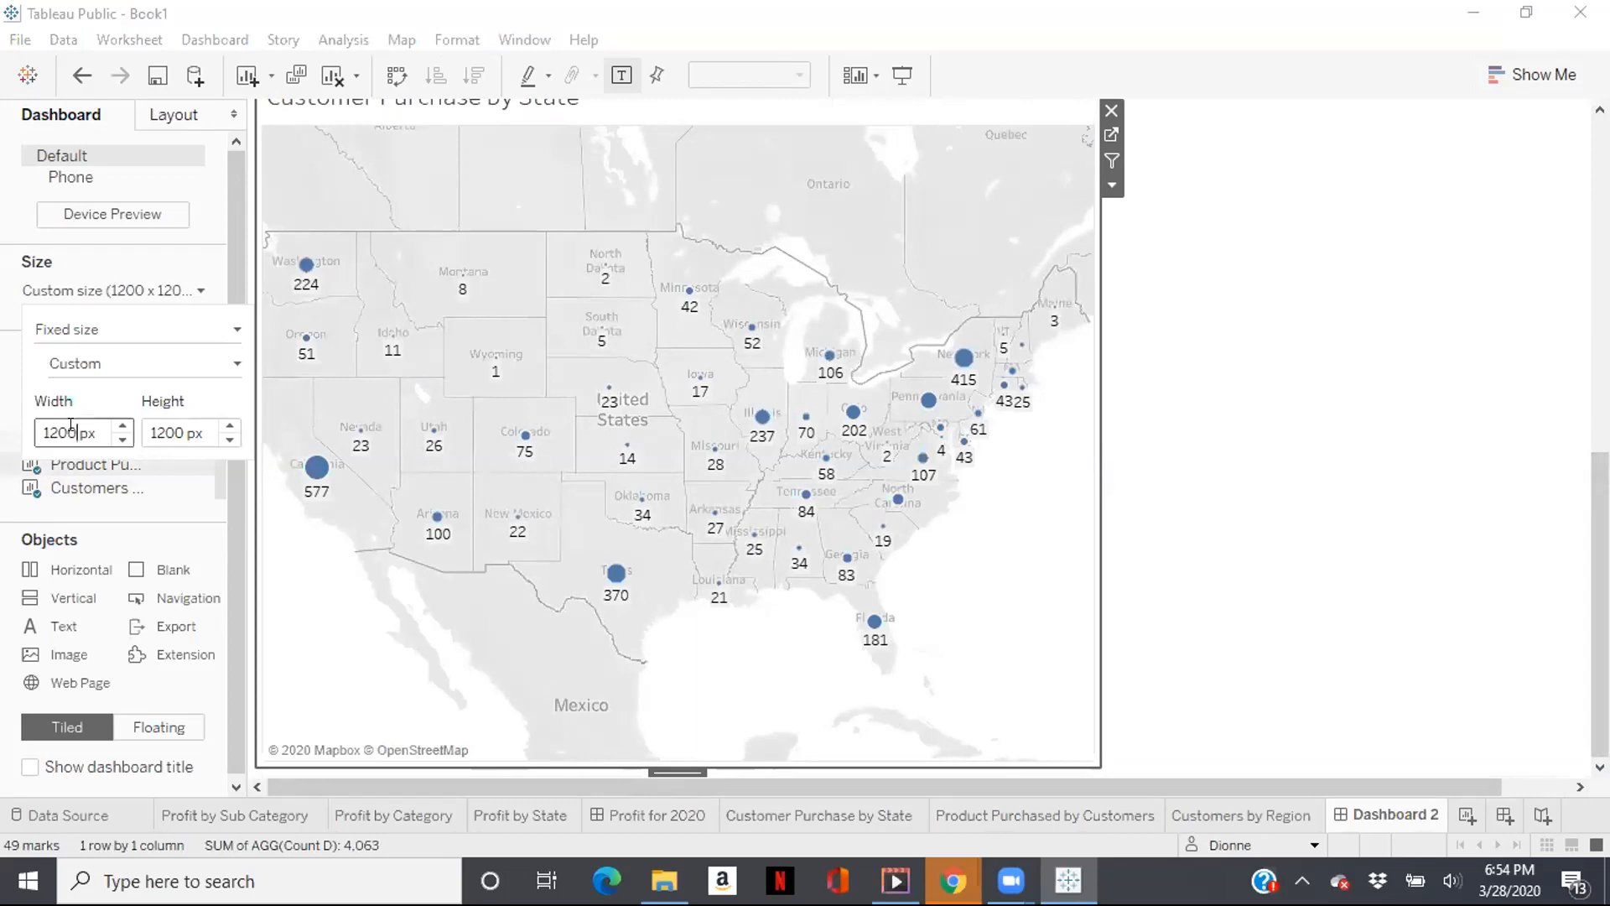
{"action": "double_click", "coordinate": [70, 430]}
{"action": "type", "text": "1000"}
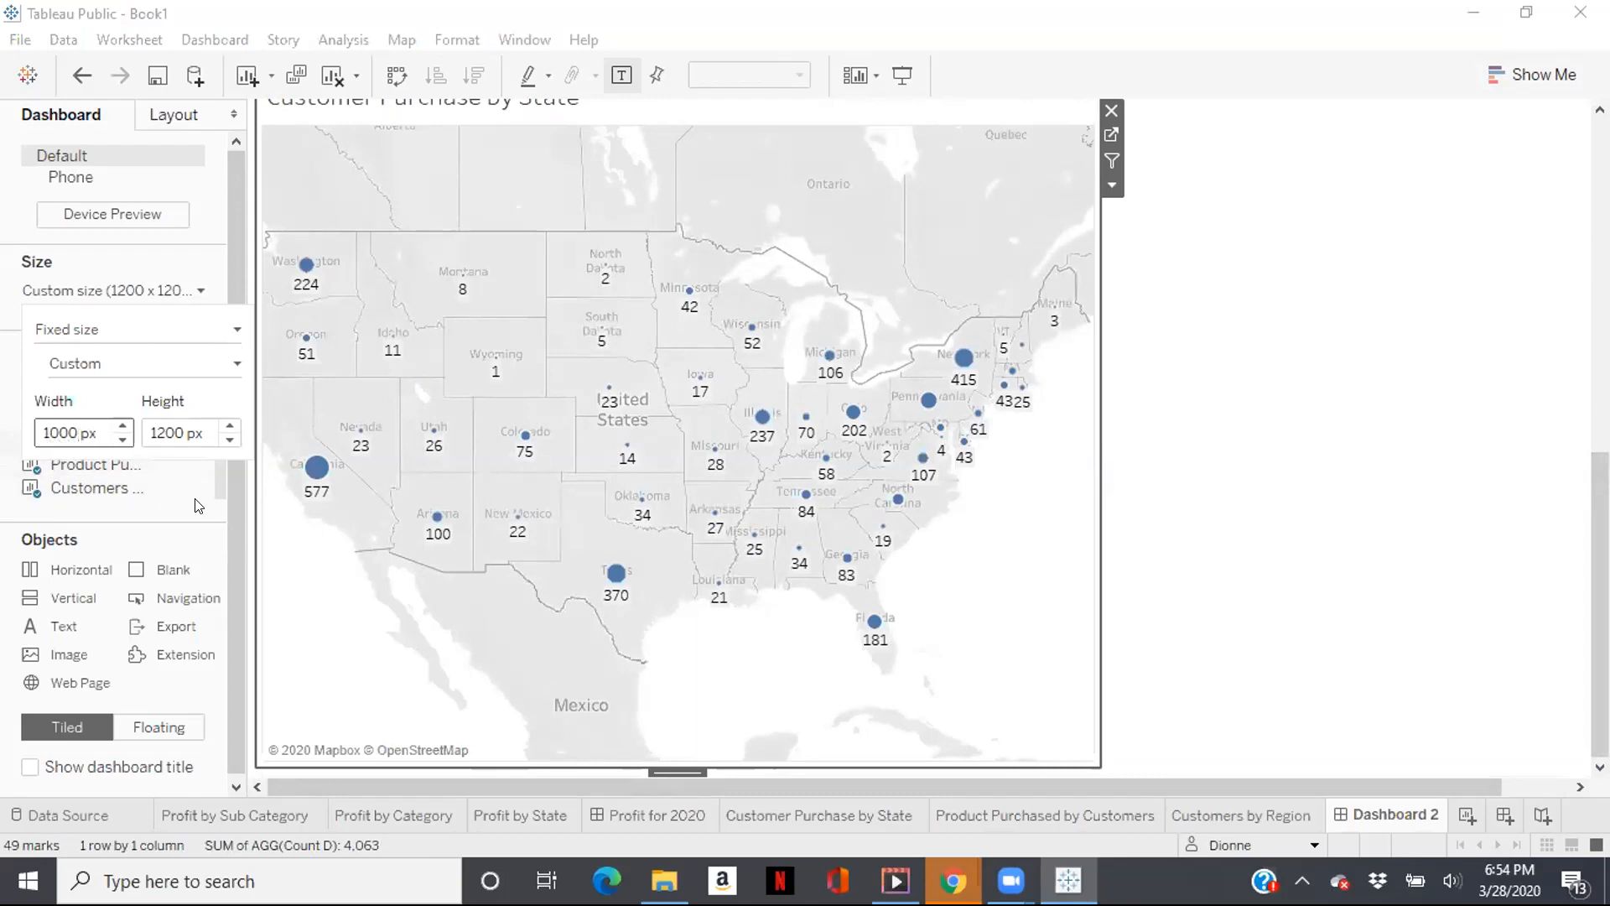
{"action": "left_click", "coordinate": [159, 428]}
{"action": "key", "text": "BackSpace"}
{"action": "type", "text": "0"}
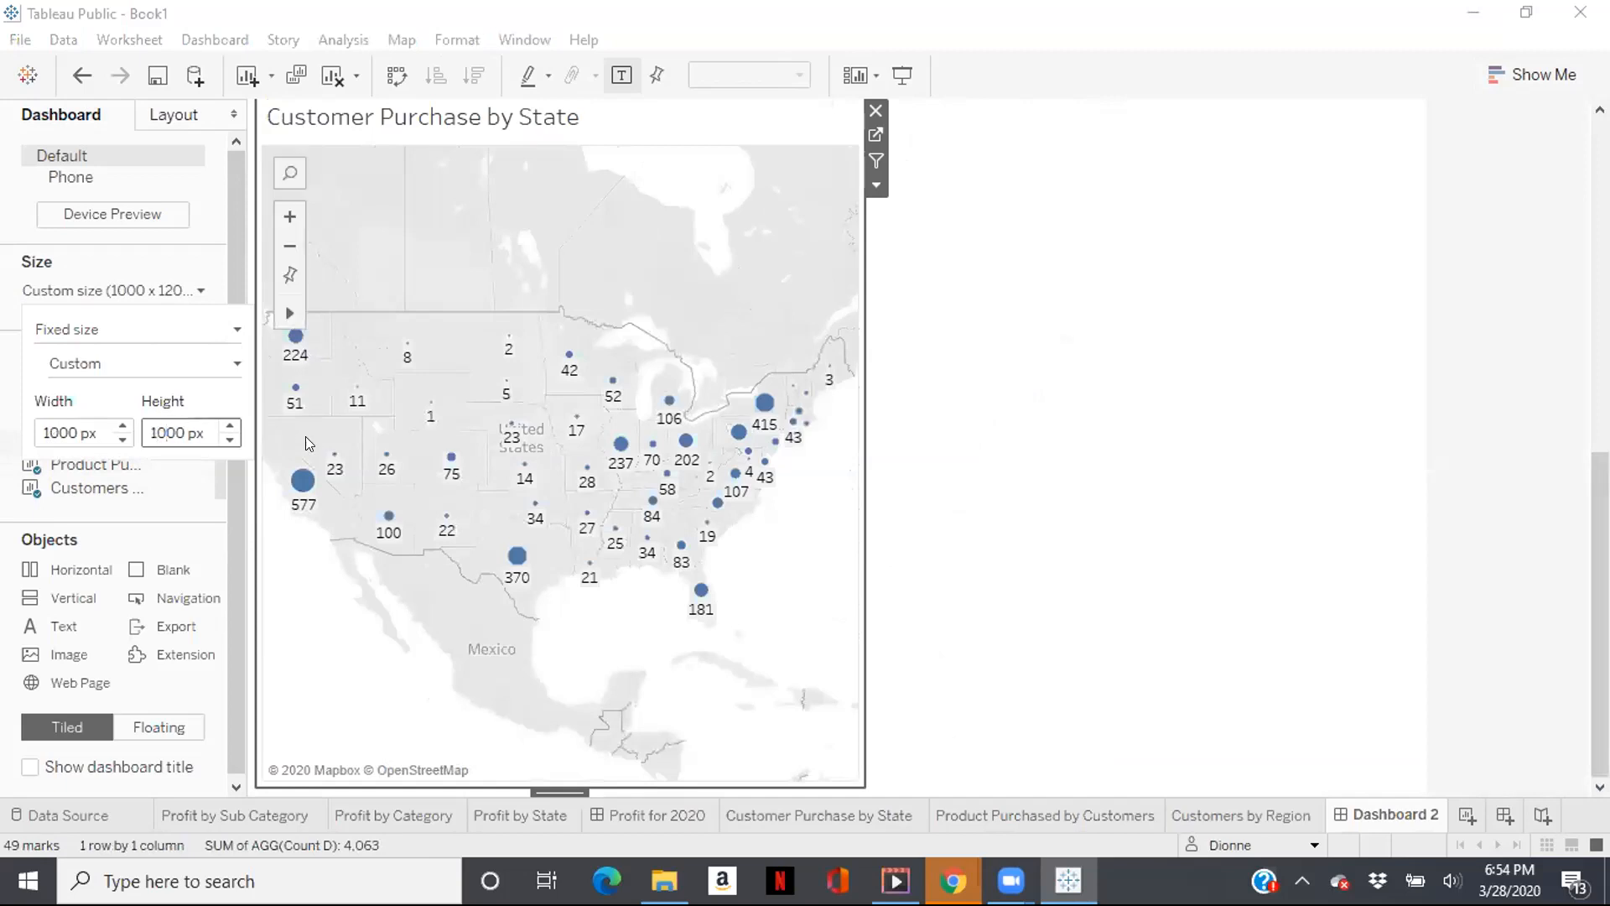
{"action": "left_click", "coordinate": [988, 423]}
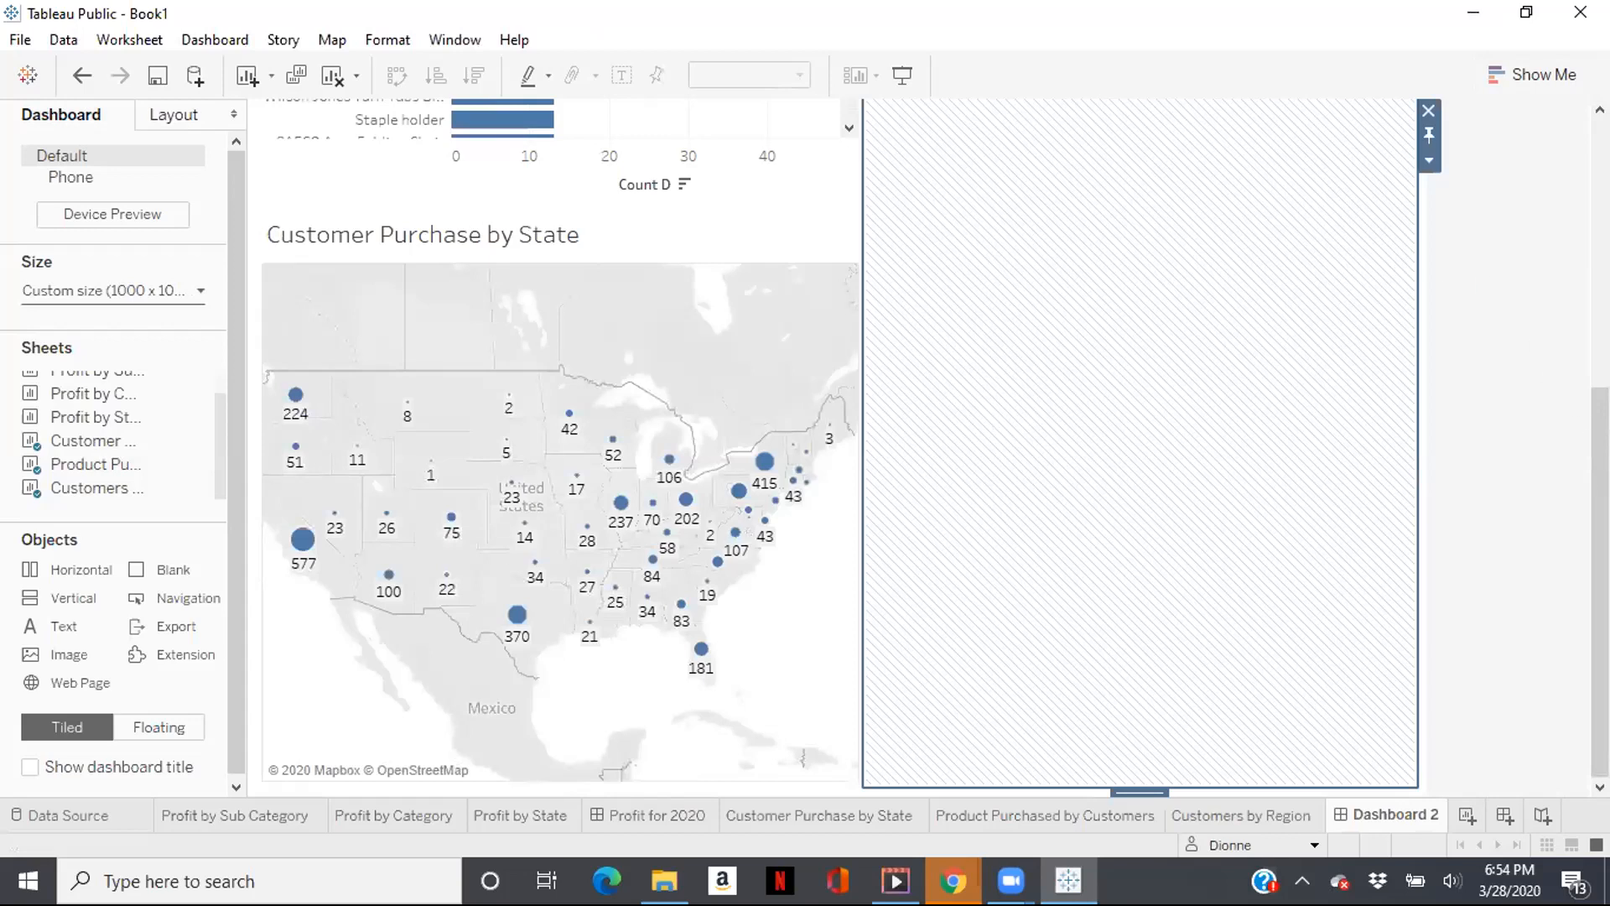
Set the dashboard's fixed custom size to 1200 px wide by 820 px high.
{"action": "left_click_drag", "start_coordinate": [1599, 537], "coordinate": [1600, 338]}
{"action": "left_click", "coordinate": [1509, 198]}
{"action": "left_click_drag", "start_coordinate": [1600, 336], "coordinate": [1600, 266]}
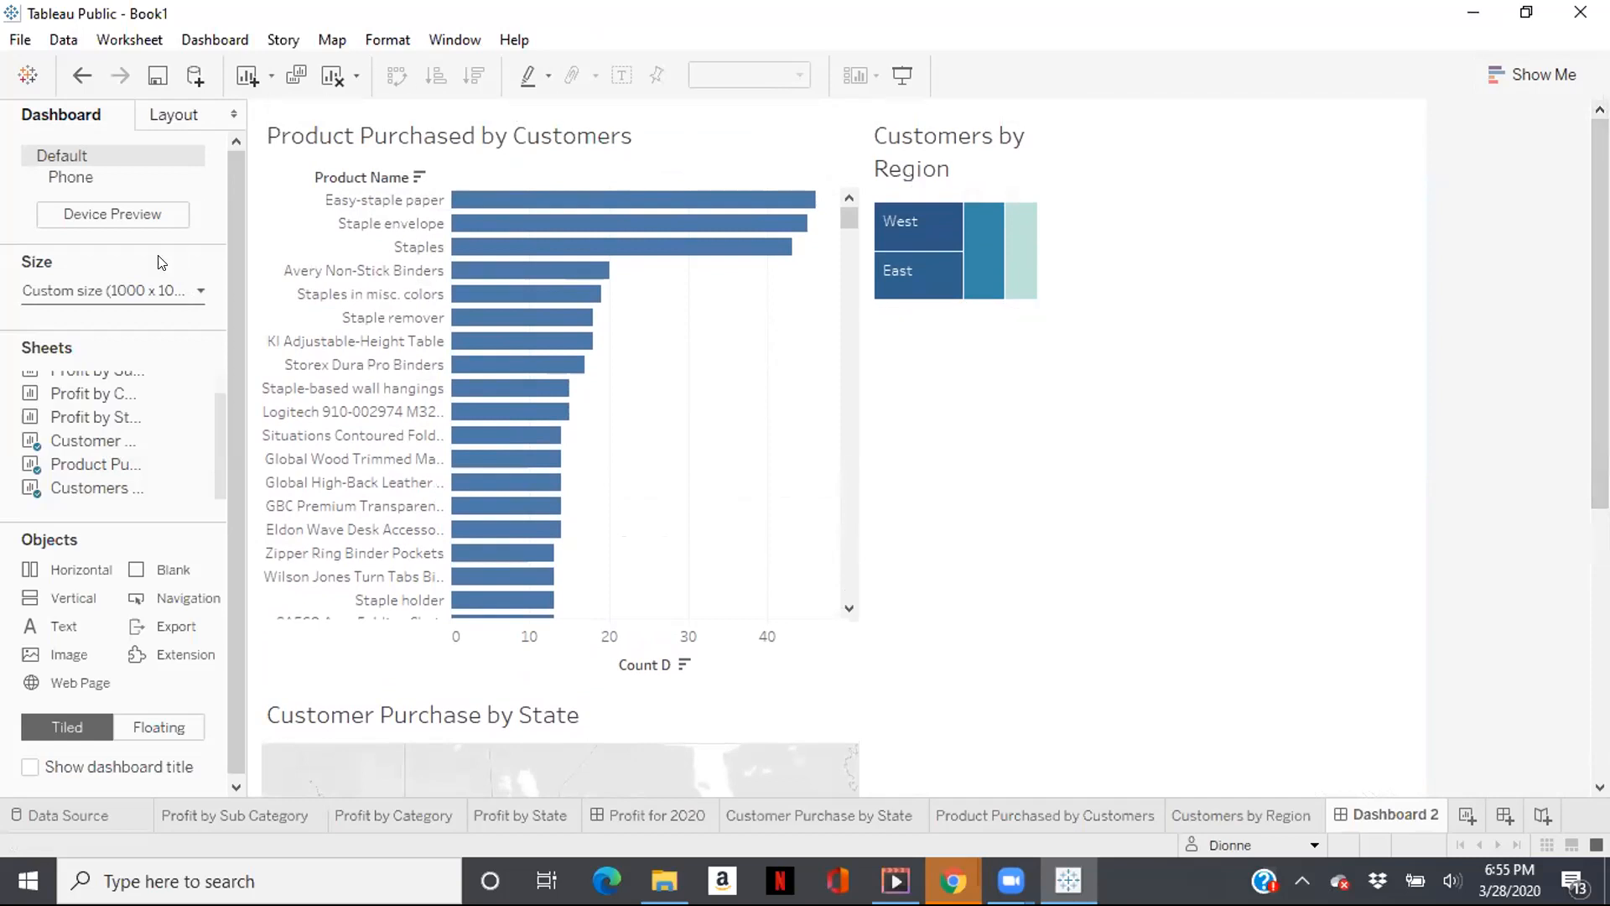
{"action": "left_click", "coordinate": [128, 292]}
{"action": "left_click", "coordinate": [54, 426]}
{"action": "key", "text": "BackSpace"}
{"action": "type", "text": "200"}
{"action": "left_click", "coordinate": [164, 426]}
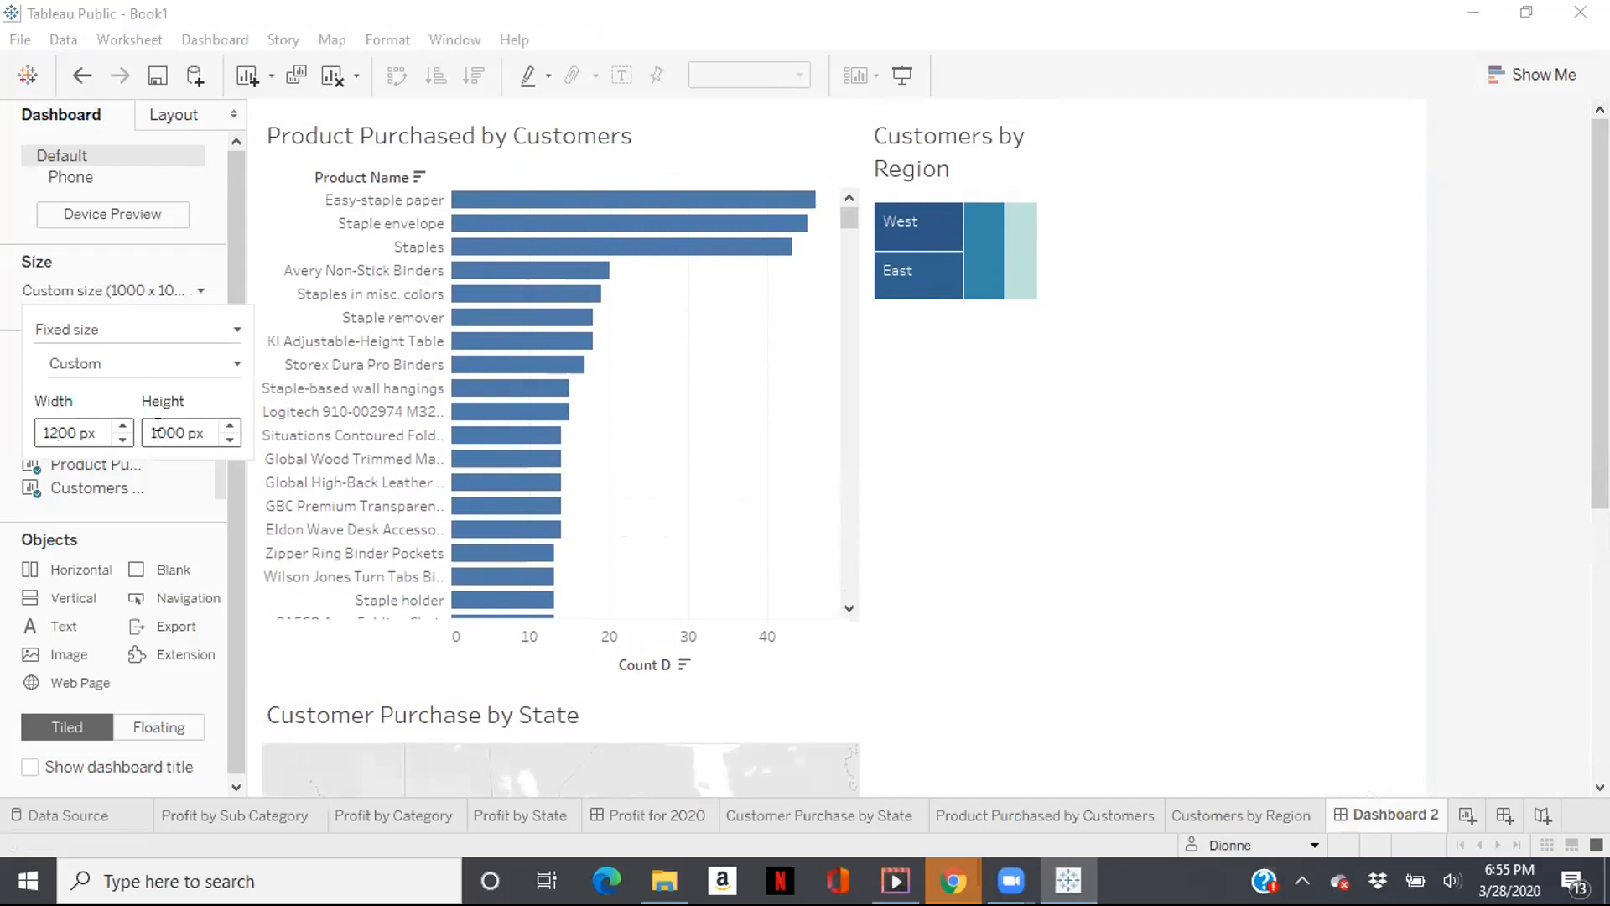
{"action": "key", "text": "BackSpace"}
{"action": "key", "text": "BackSpace"}
{"action": "key", "text": "BackSpace"}
{"action": "type", "text": "82"}
{"action": "key", "text": "Return"}
{"action": "left_click", "coordinate": [1272, 448]}
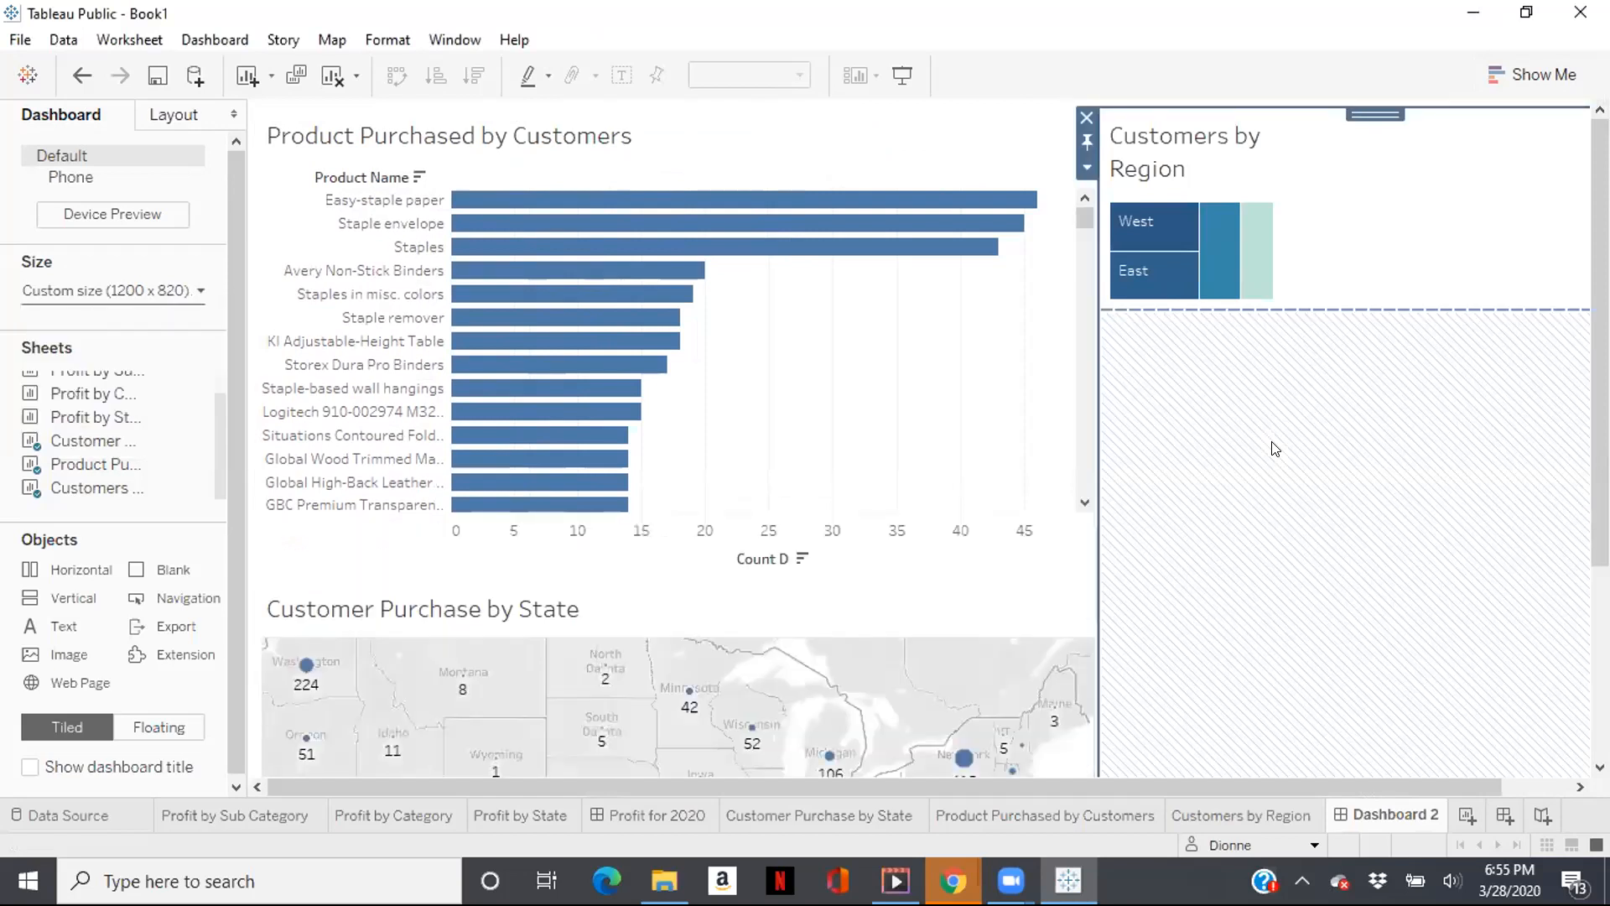
Increase the height of the Customers by Region treemap on the dashboard.
{"action": "left_click", "coordinate": [954, 562]}
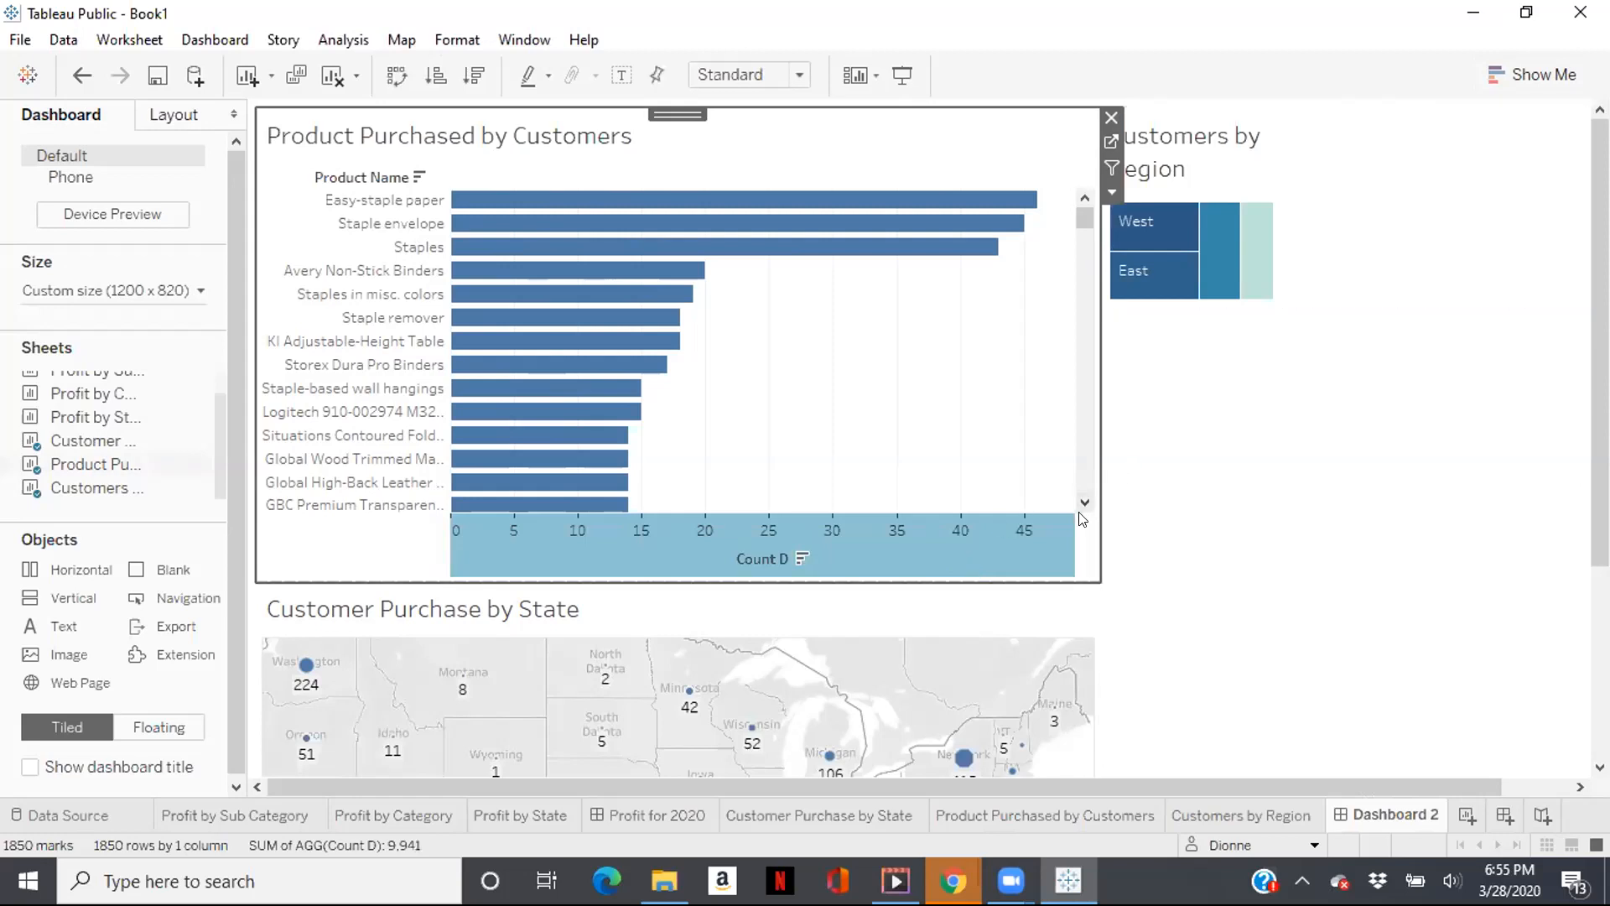
{"action": "left_click", "coordinate": [1208, 290]}
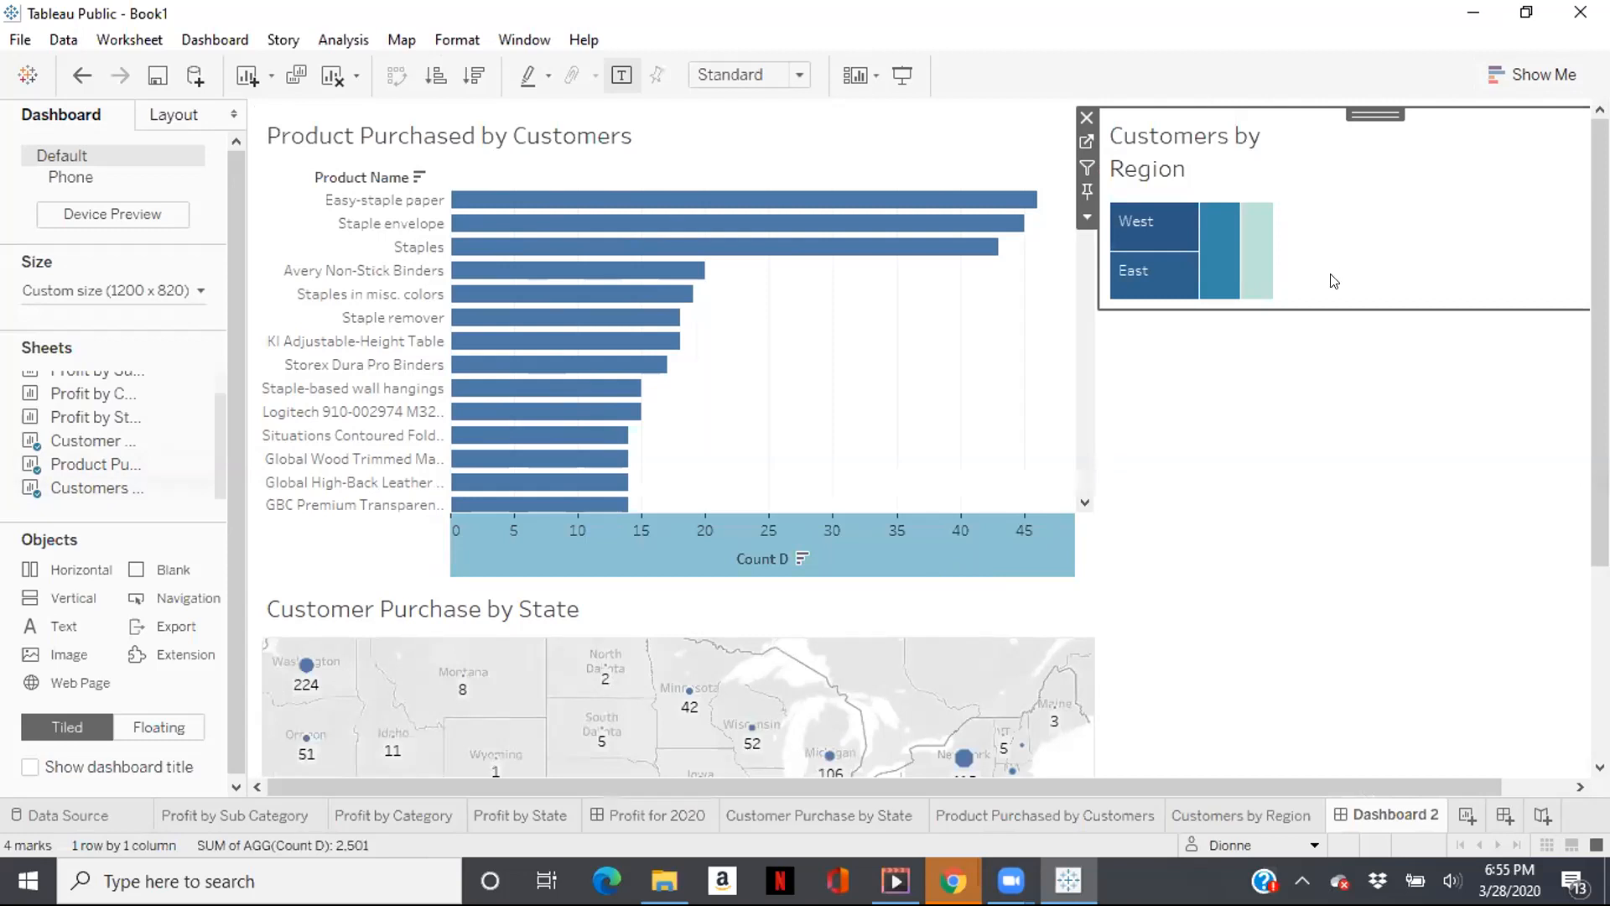
{"action": "left_click_drag", "start_coordinate": [1314, 300], "coordinate": [1292, 430]}
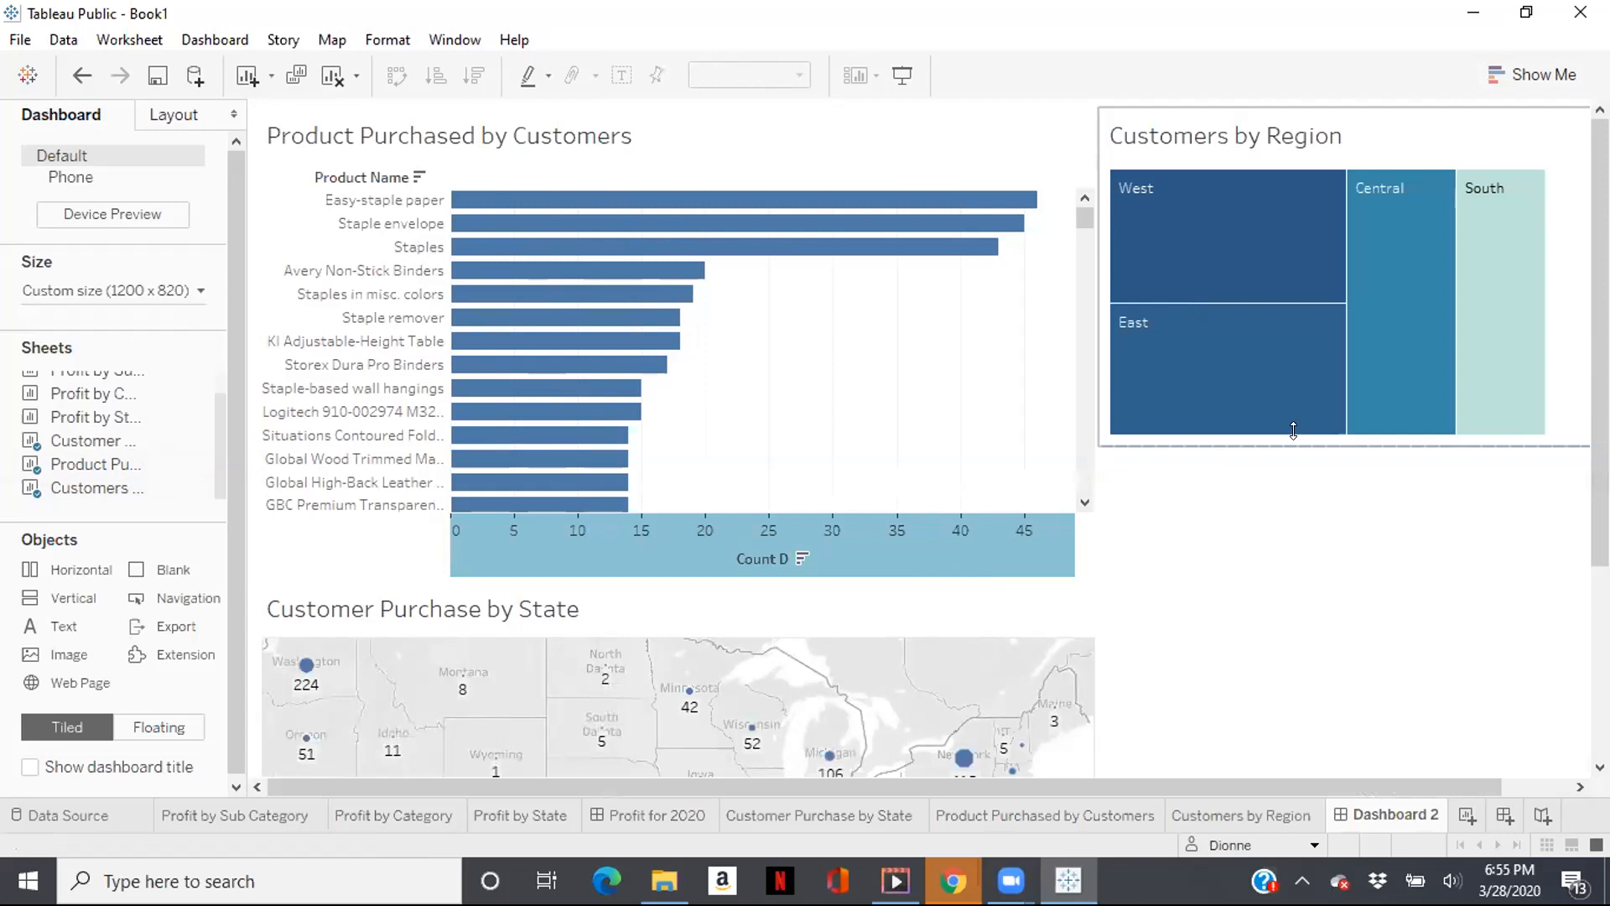
Remove the Customers by Region treemap from the dashboard.
{"action": "mouse_move", "coordinate": [1314, 369]}
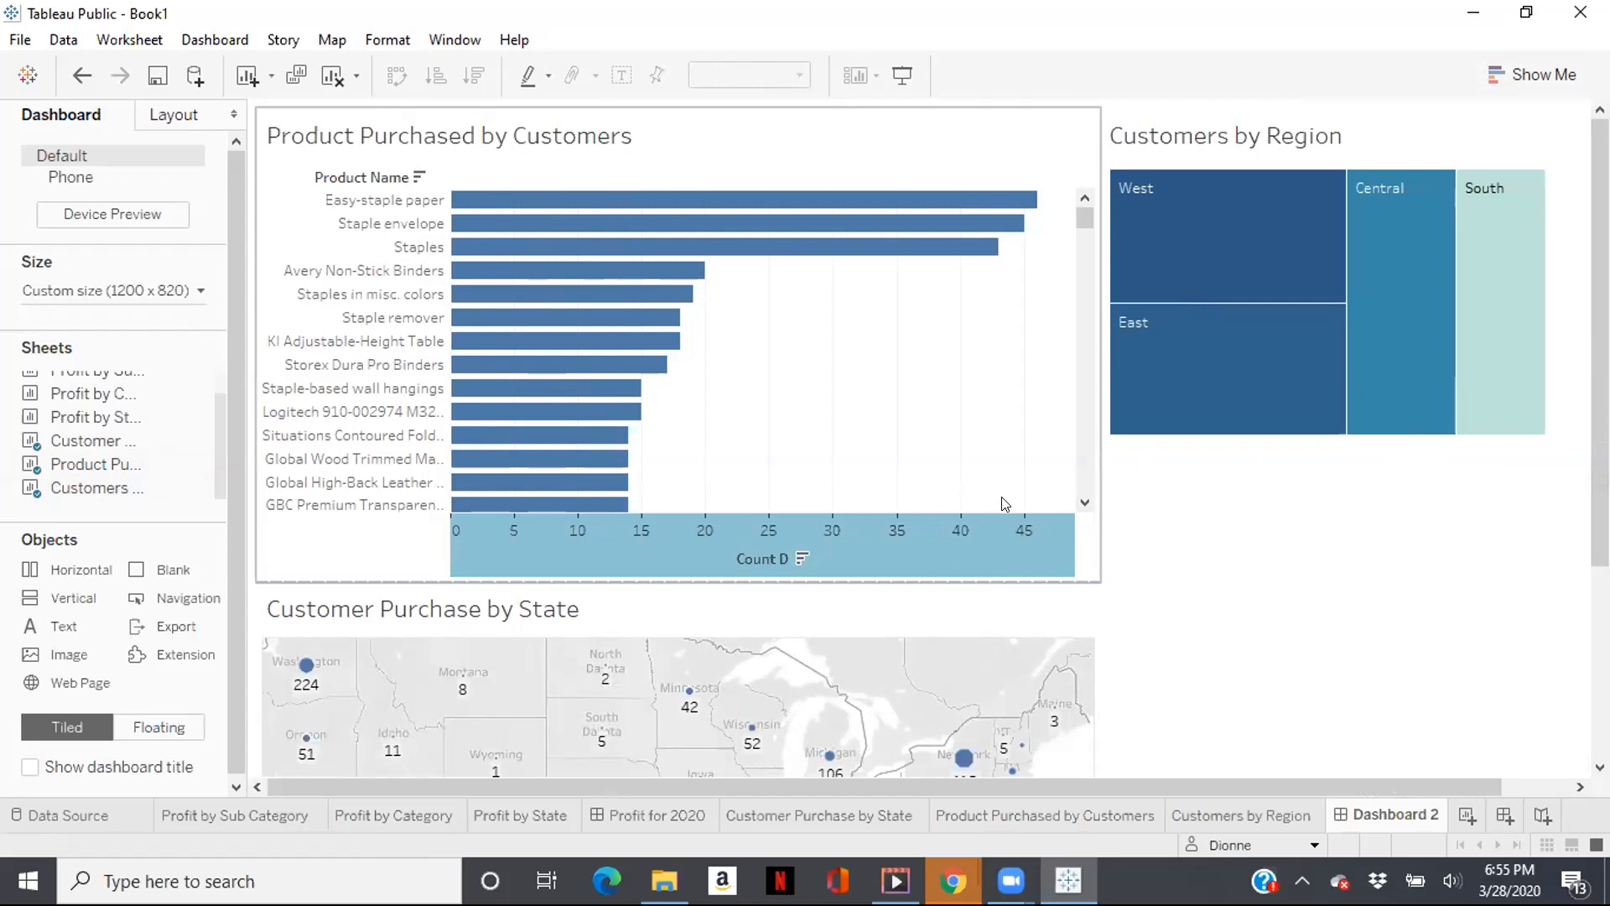
{"action": "mouse_move", "coordinate": [1196, 429]}
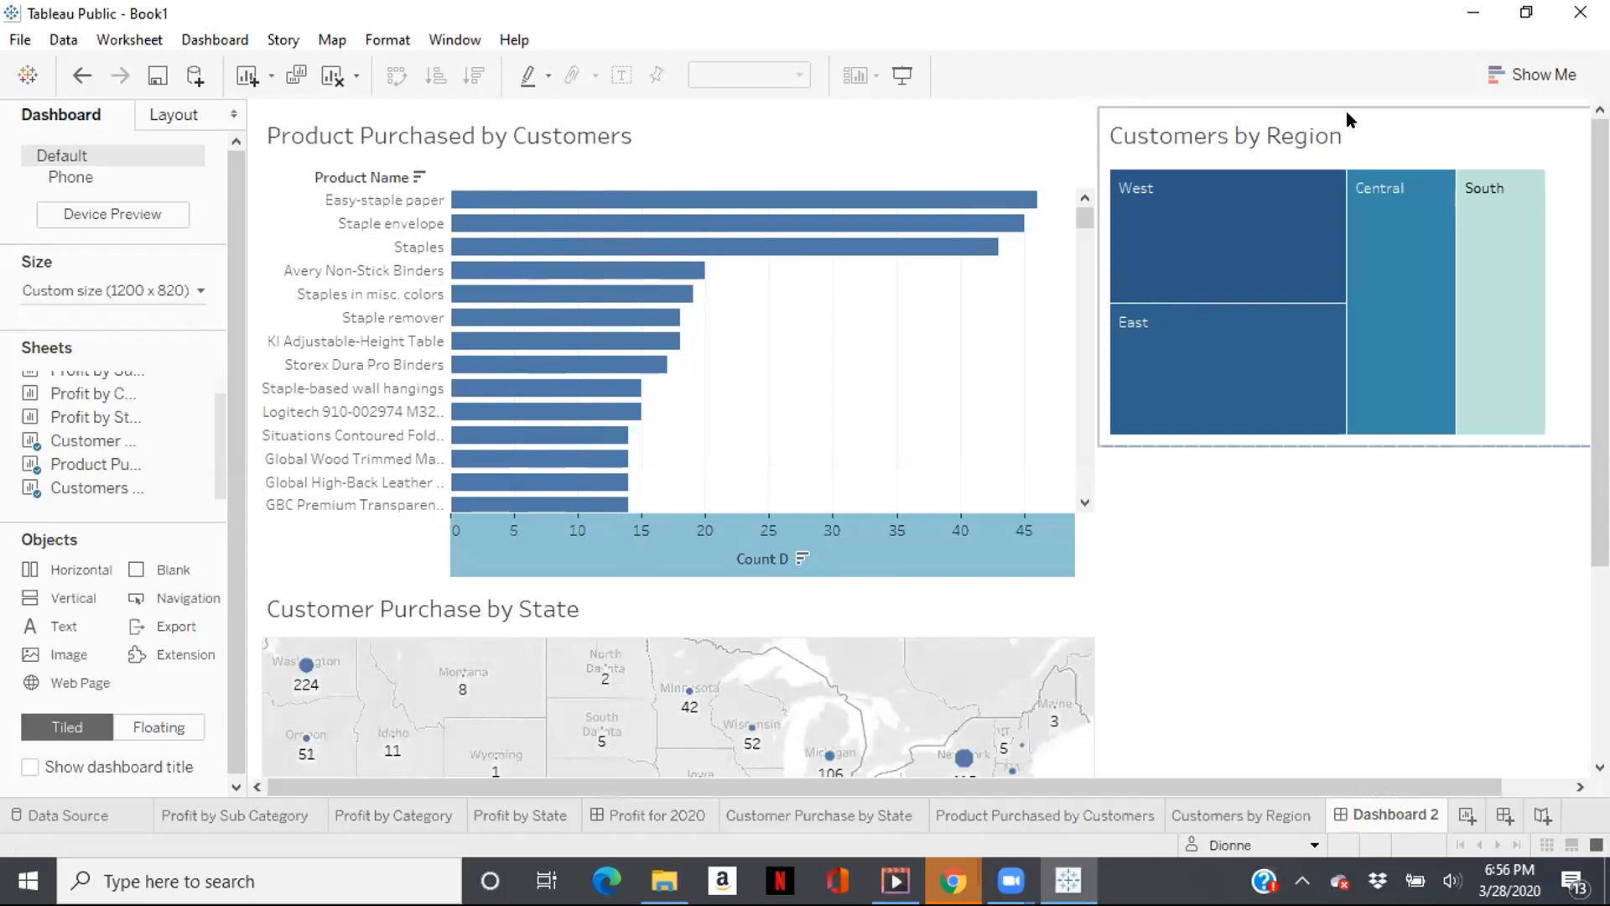
{"action": "mouse_move", "coordinate": [1485, 261]}
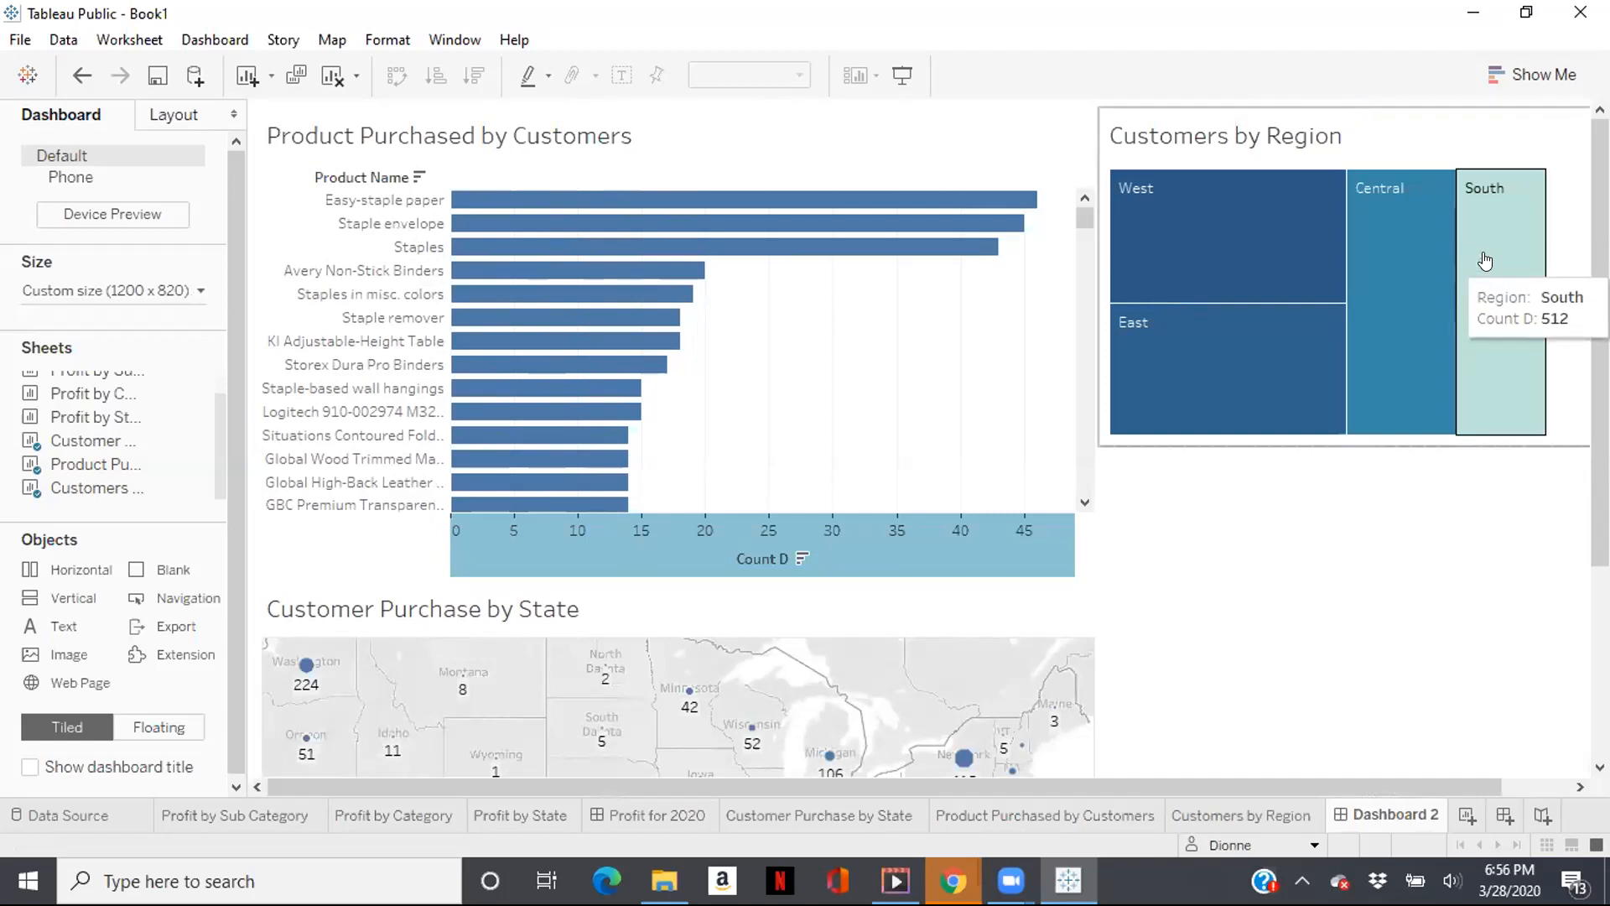
{"action": "left_click", "coordinate": [1313, 140]}
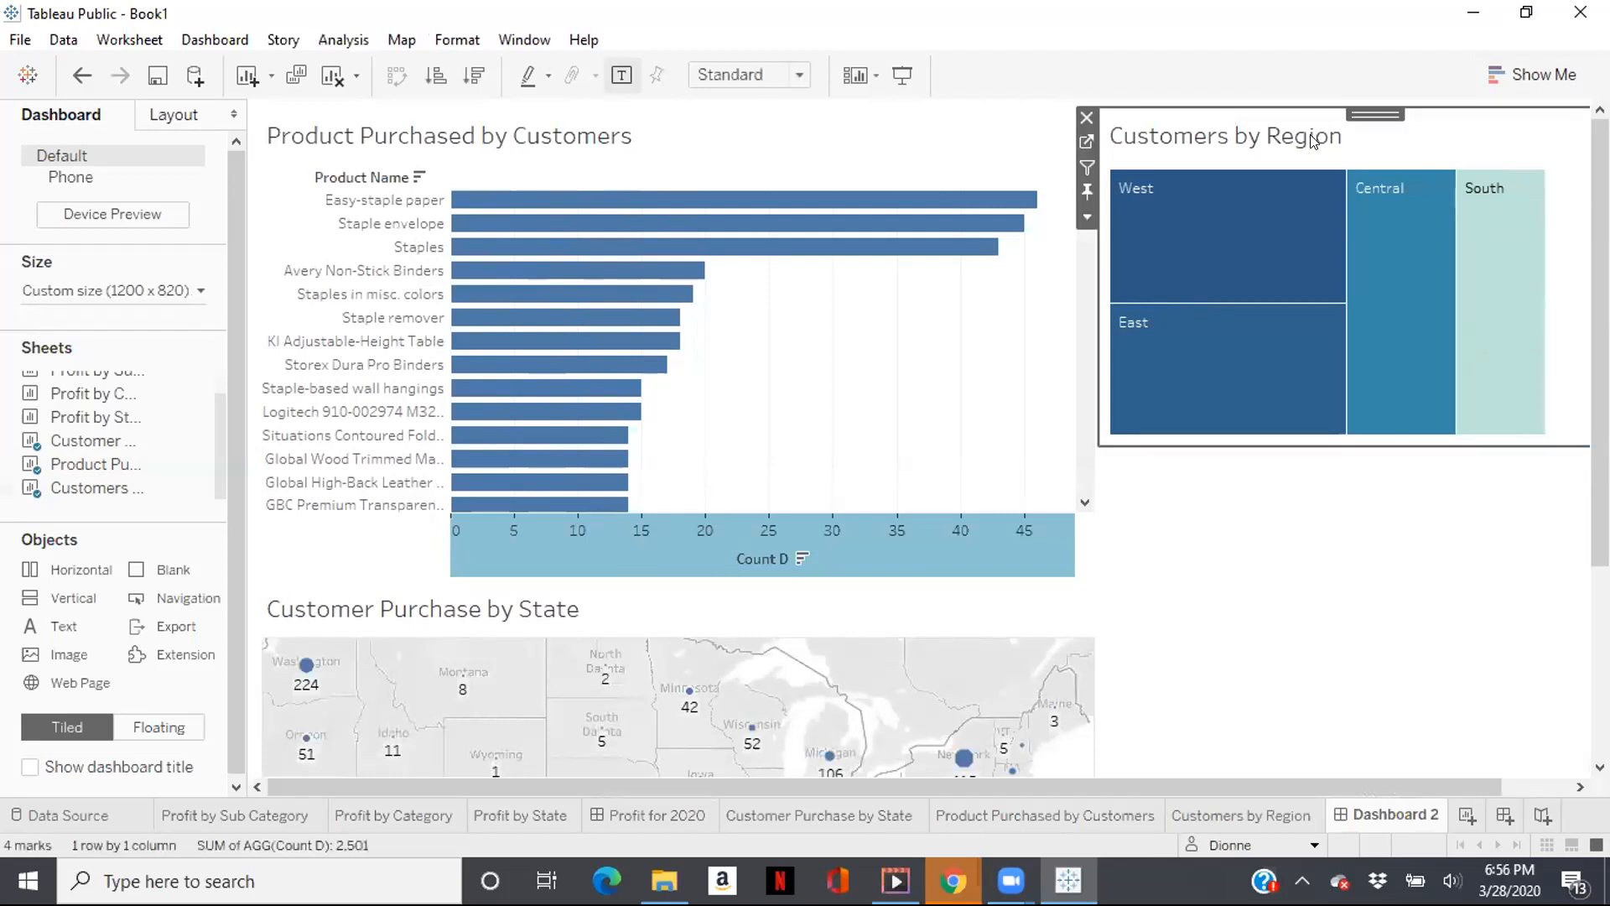
{"action": "left_click", "coordinate": [1086, 121]}
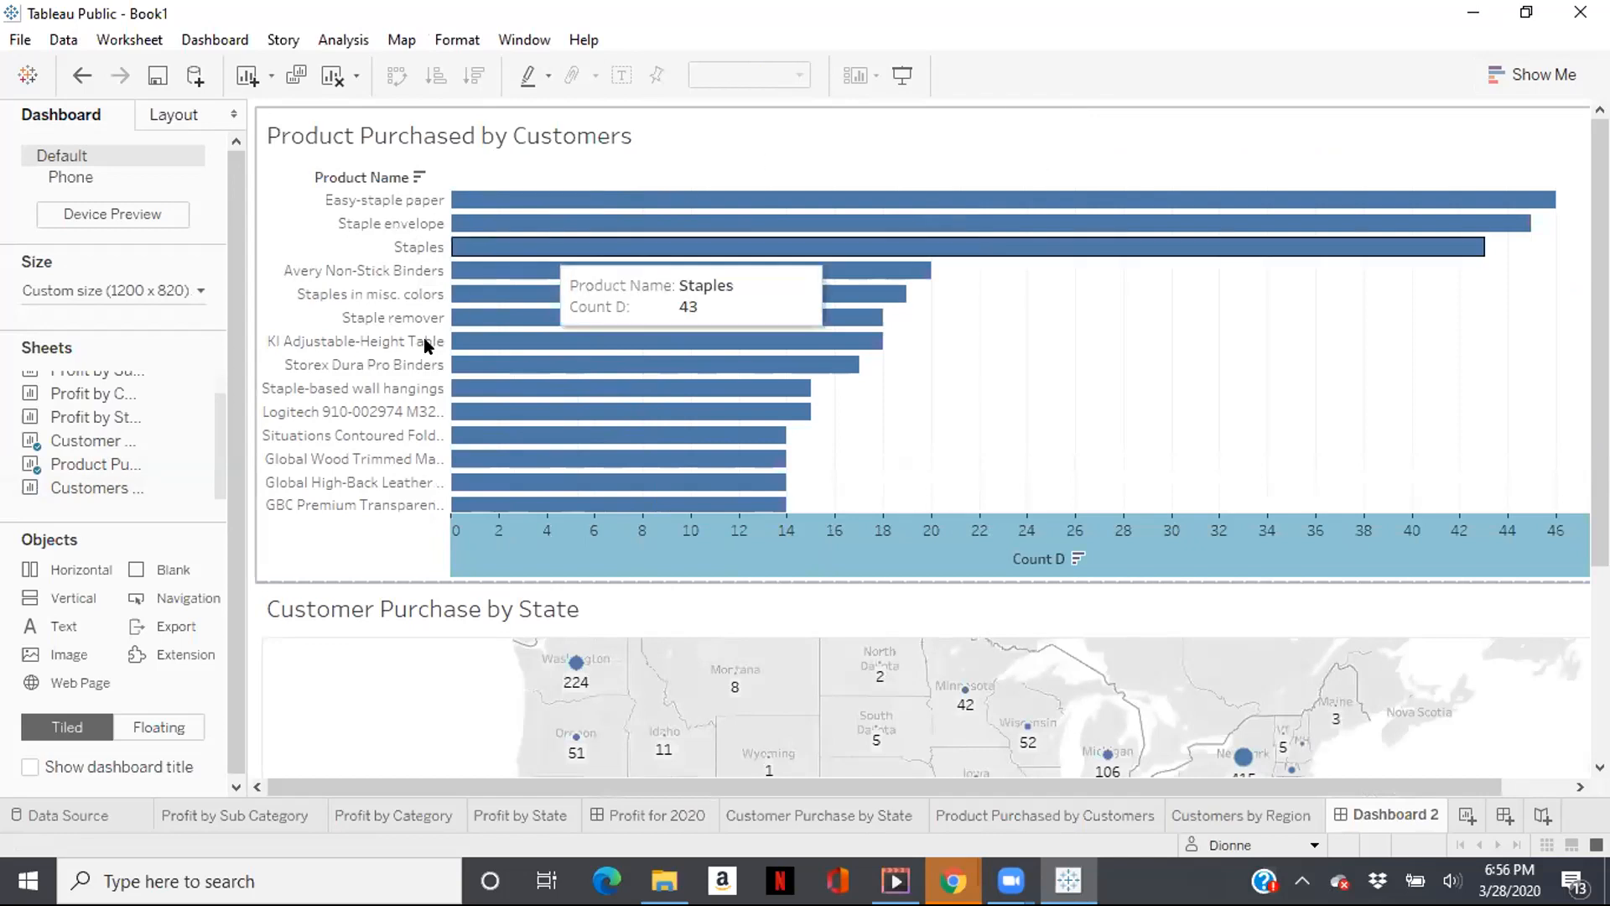
Try placing the Customers by Region sheet above the Product Purchased by Customers chart, and undo the placement.
{"action": "mouse_move", "coordinate": [139, 487]}
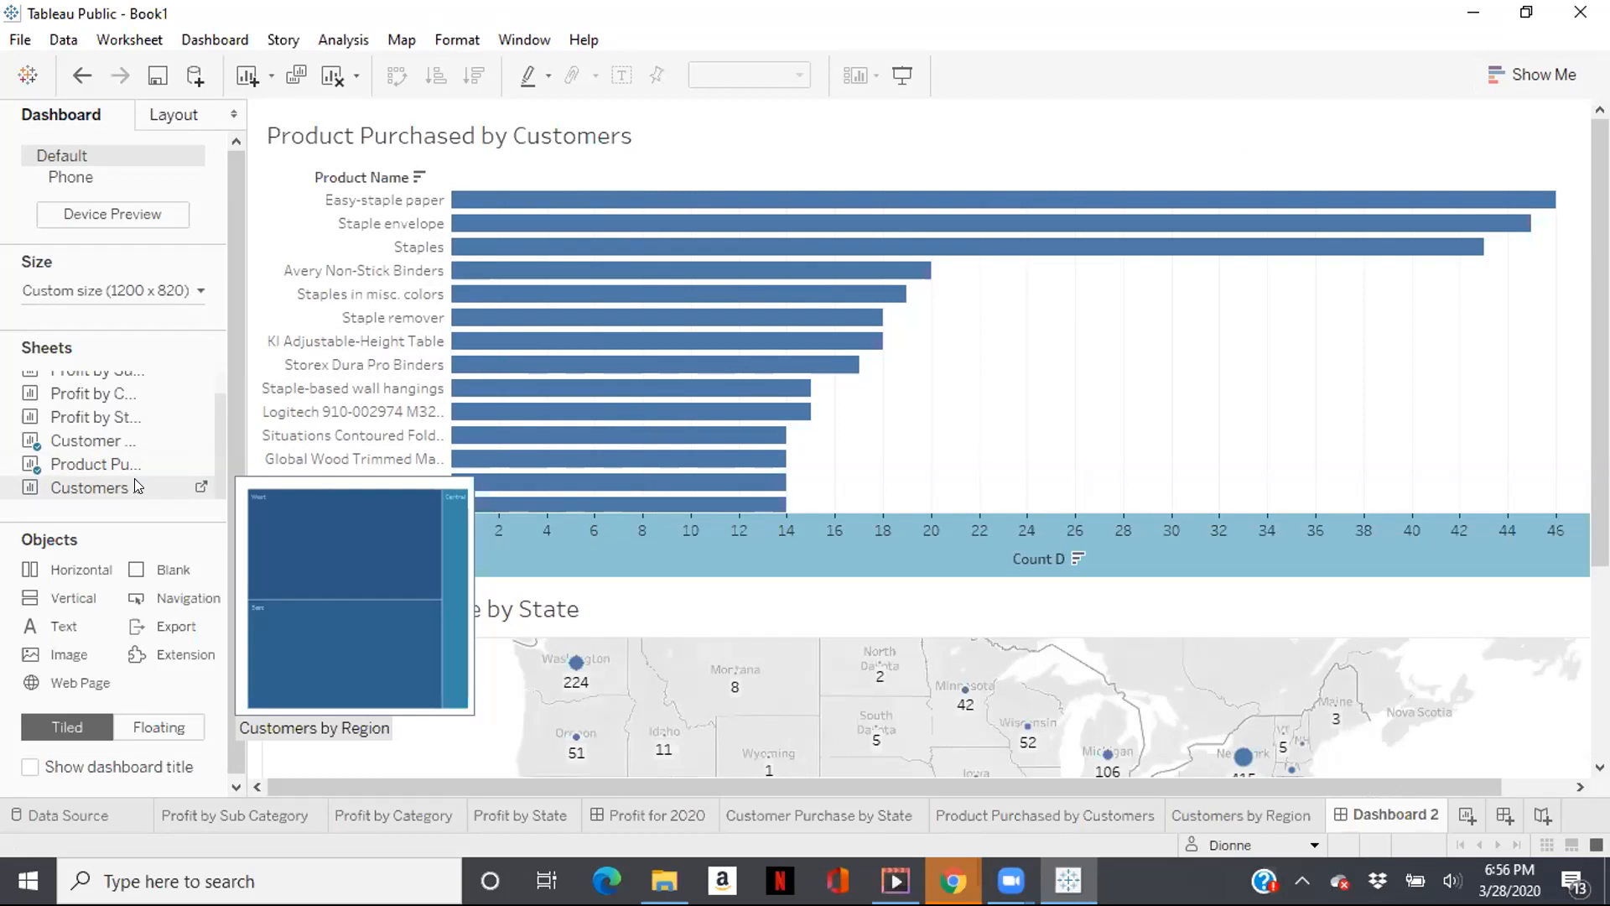
{"action": "left_click_drag", "start_coordinate": [138, 487], "coordinate": [1126, 235]}
{"action": "left_click_drag", "start_coordinate": [1255, 221], "coordinate": [1287, 224]}
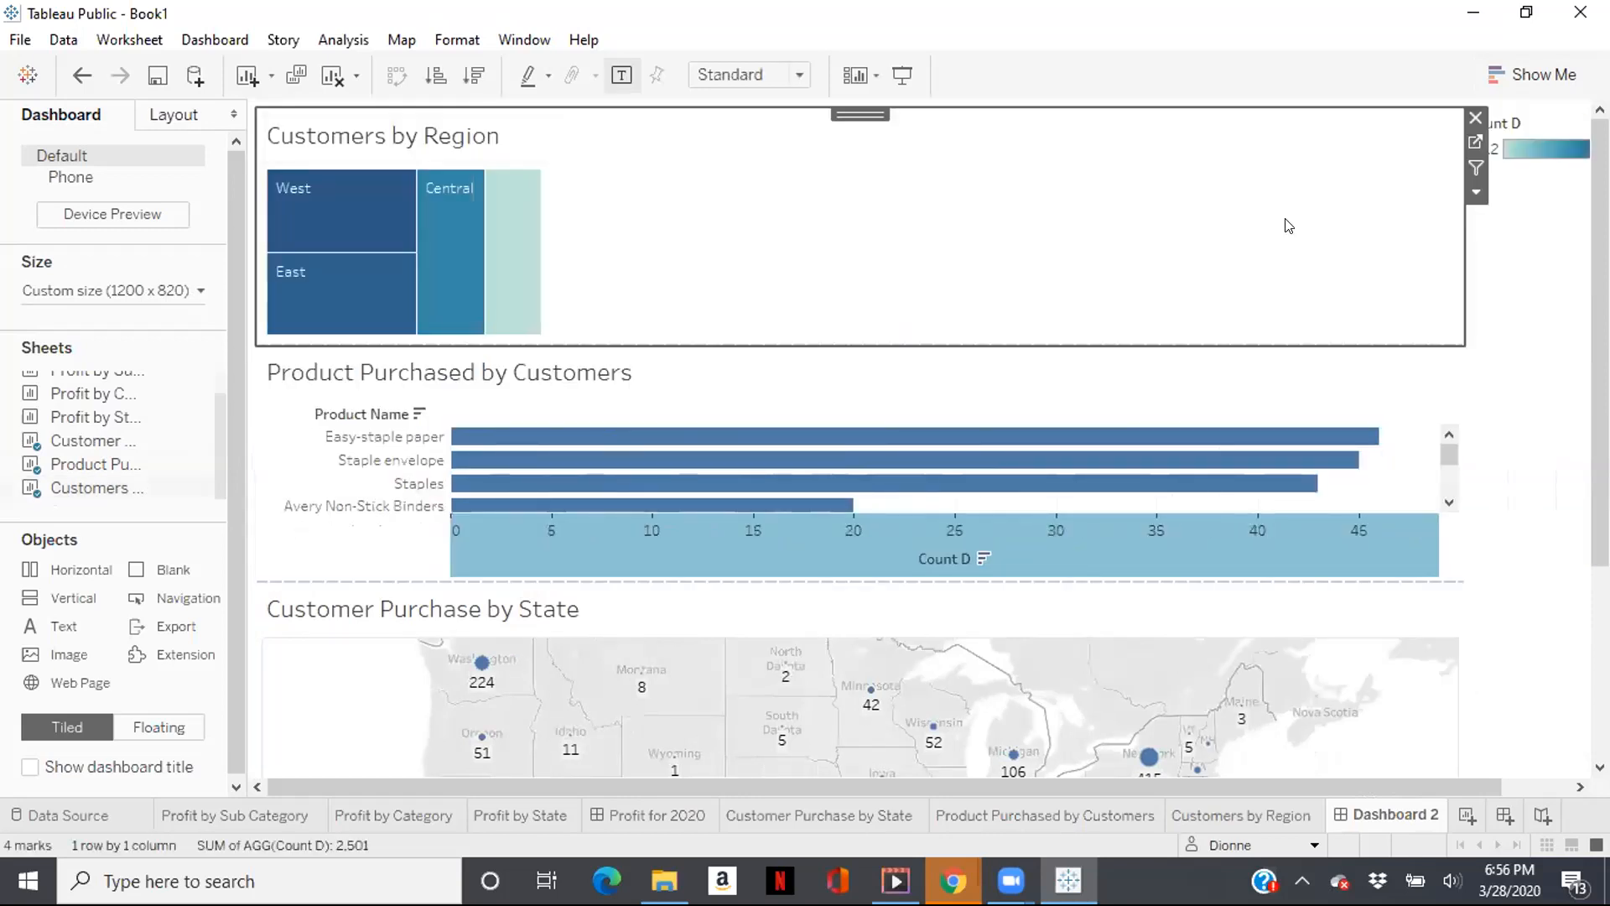
{"action": "key", "text": "ctrl+z"}
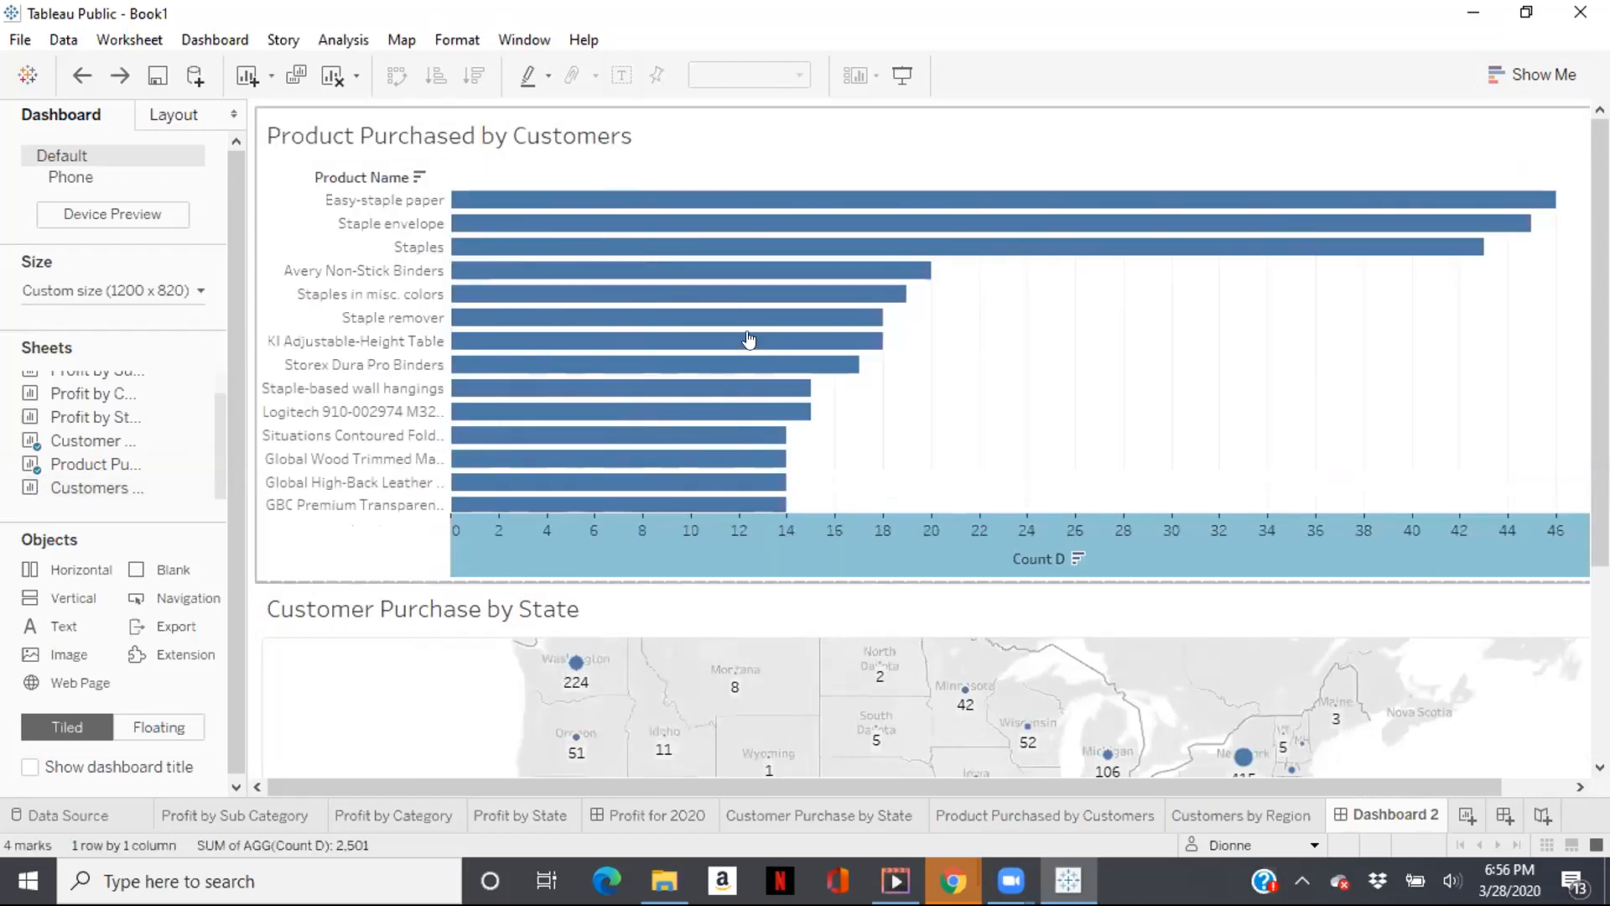
Place the Customers by Region sheet to the right of the Product Purchased by Customers chart and remove its Count D color legend.
{"action": "mouse_move", "coordinate": [120, 485]}
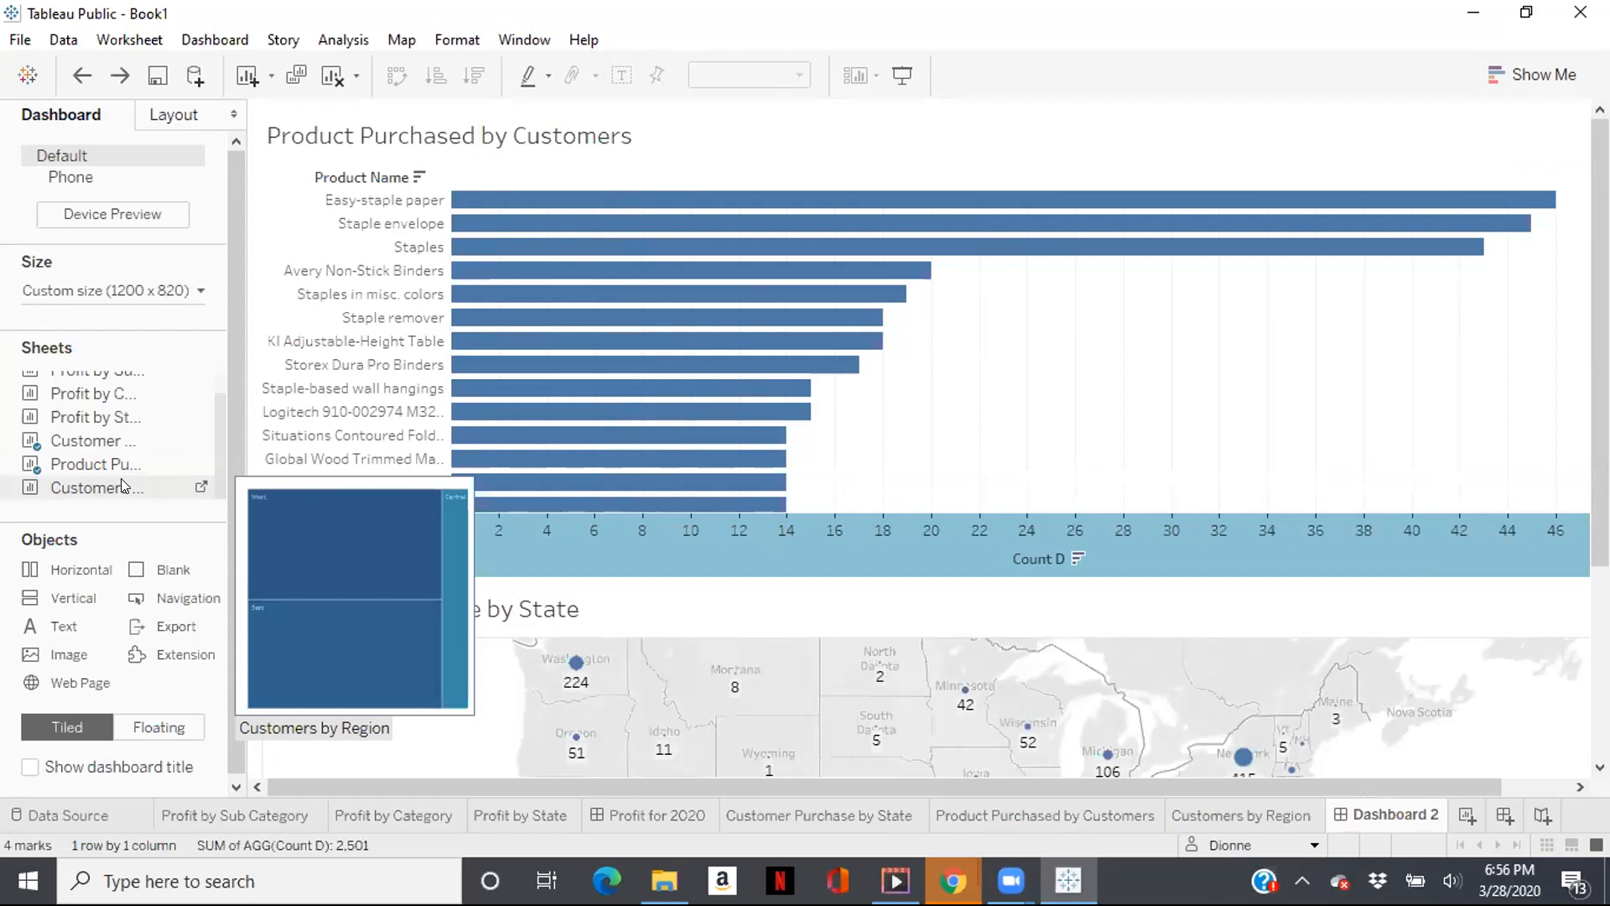
{"action": "left_click_drag", "start_coordinate": [122, 480], "coordinate": [1280, 260]}
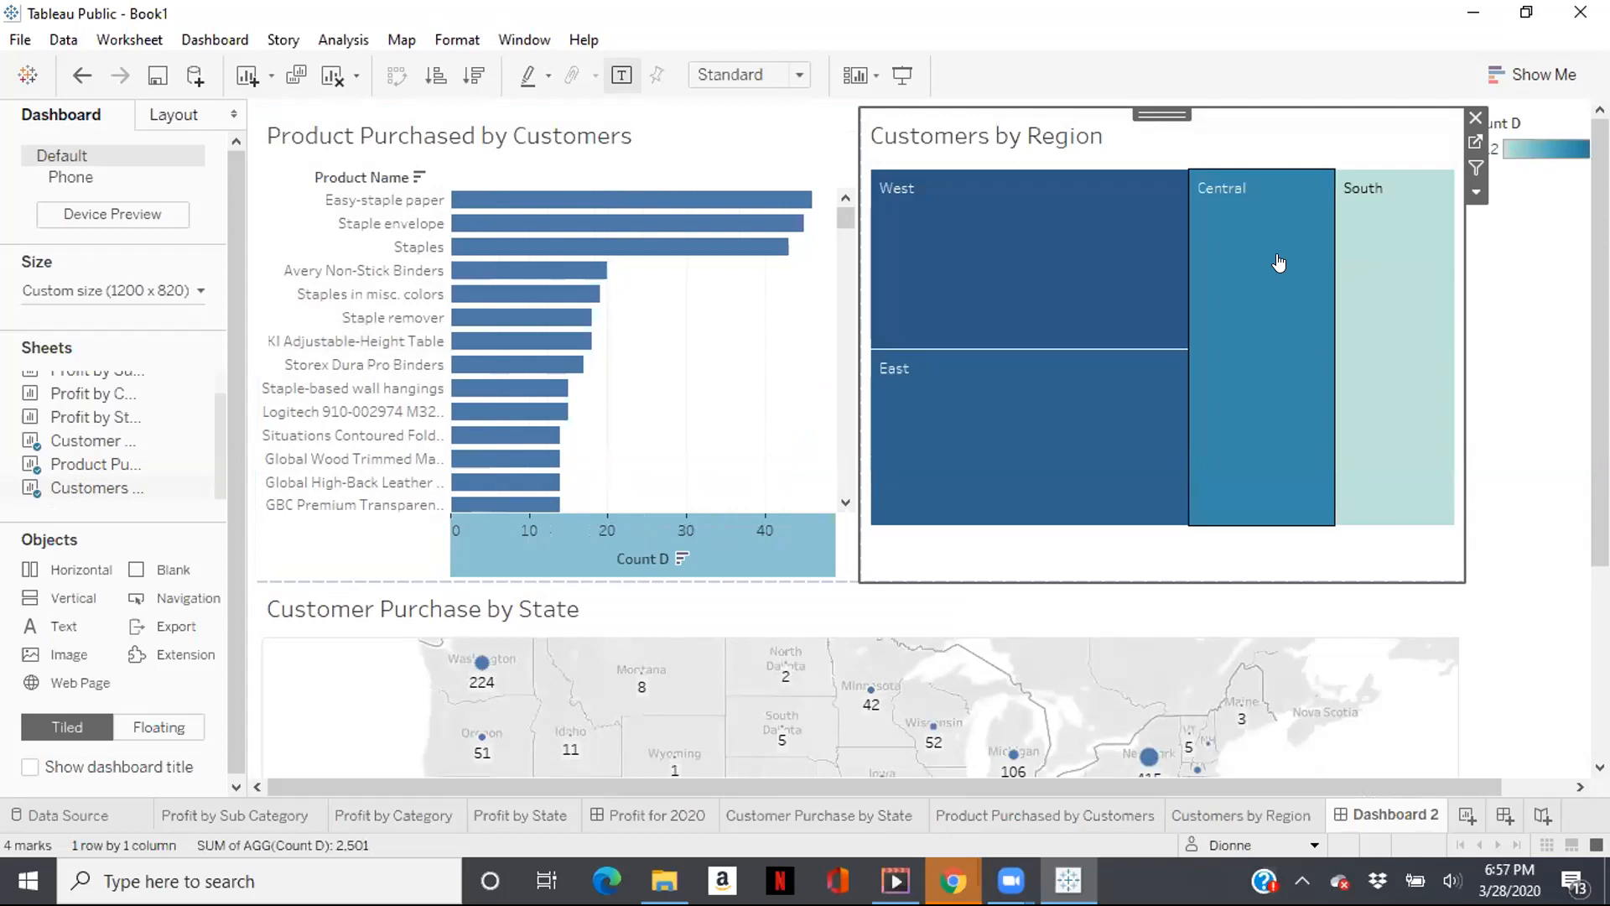
{"action": "left_click", "coordinate": [1516, 139]}
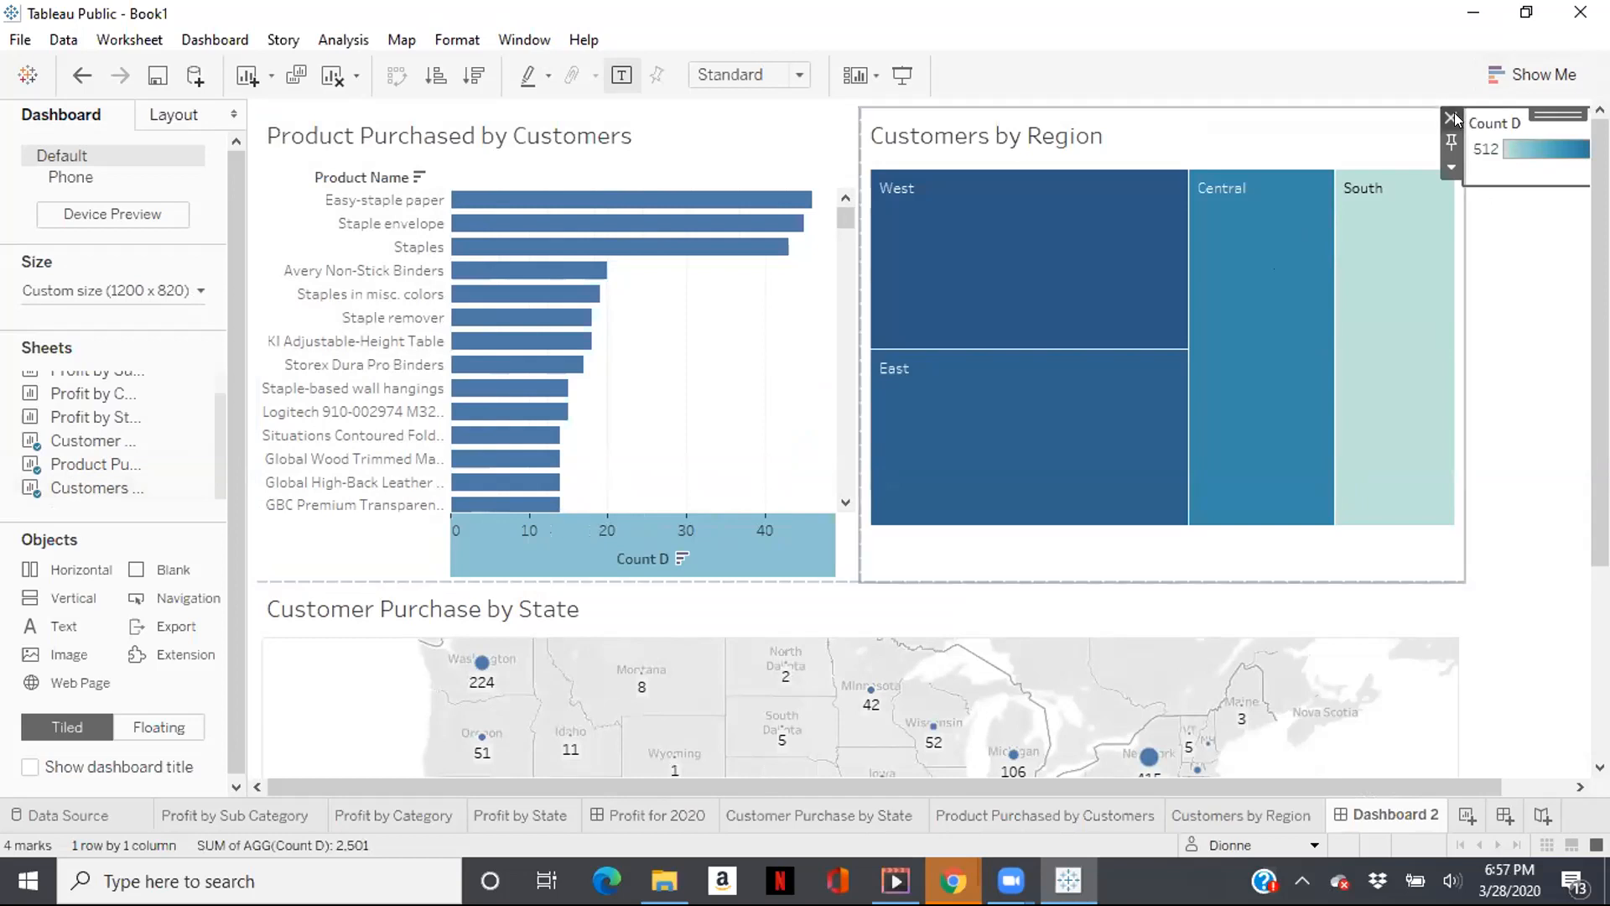
{"action": "left_click", "coordinate": [1454, 113]}
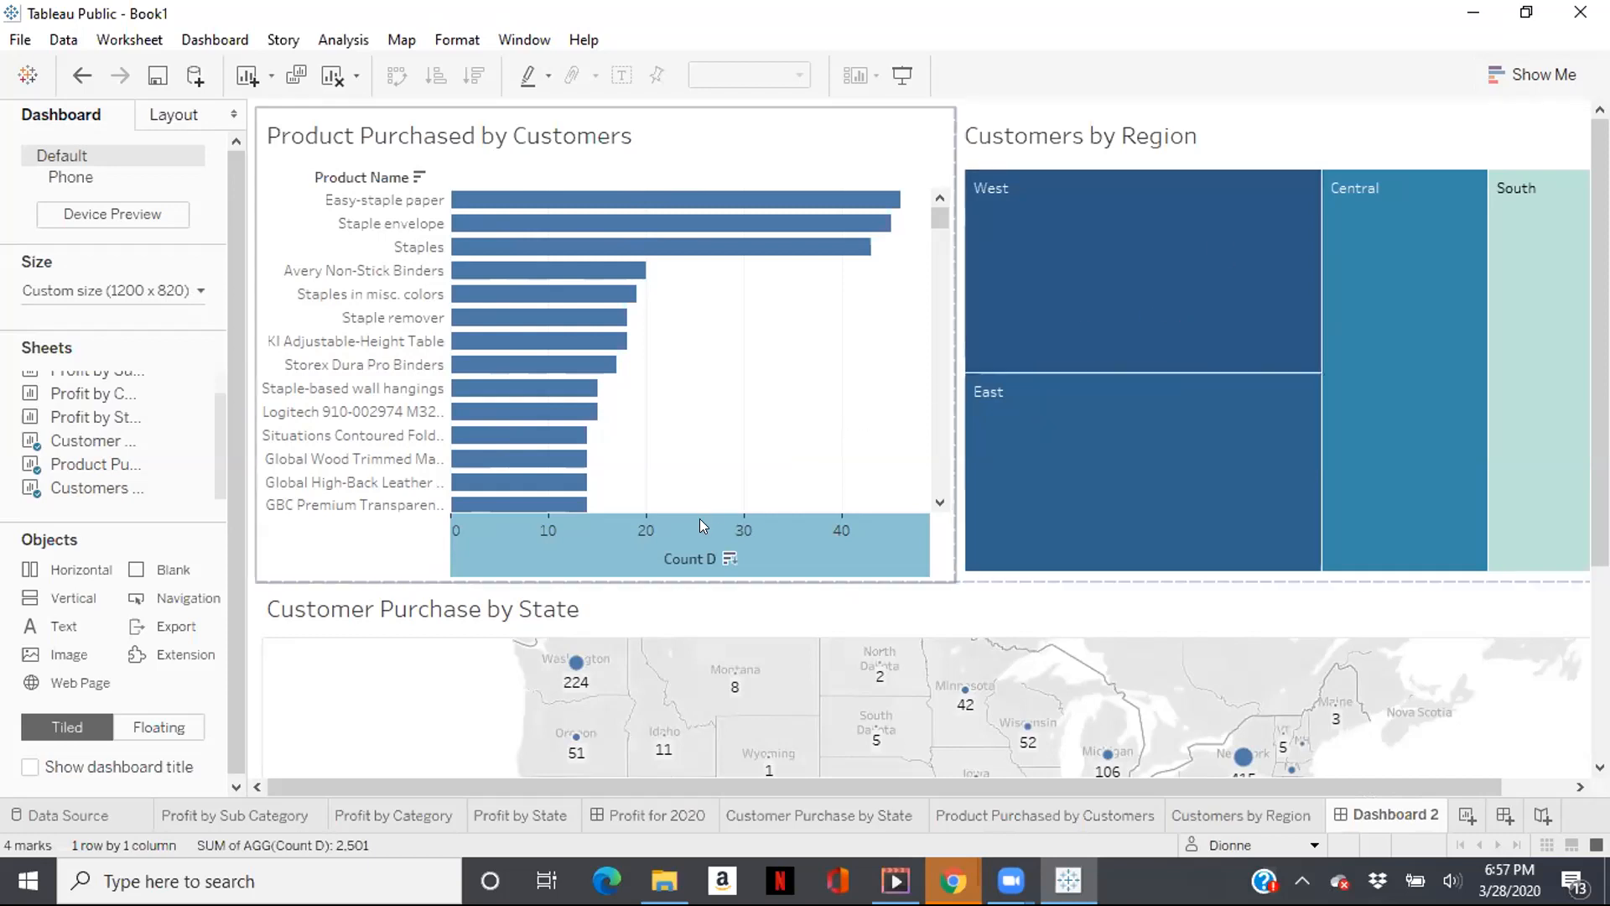
Narrow the Product Purchased by Customers chart slightly to give the Customers by Region treemap more width.
{"action": "mouse_move", "coordinate": [702, 526]}
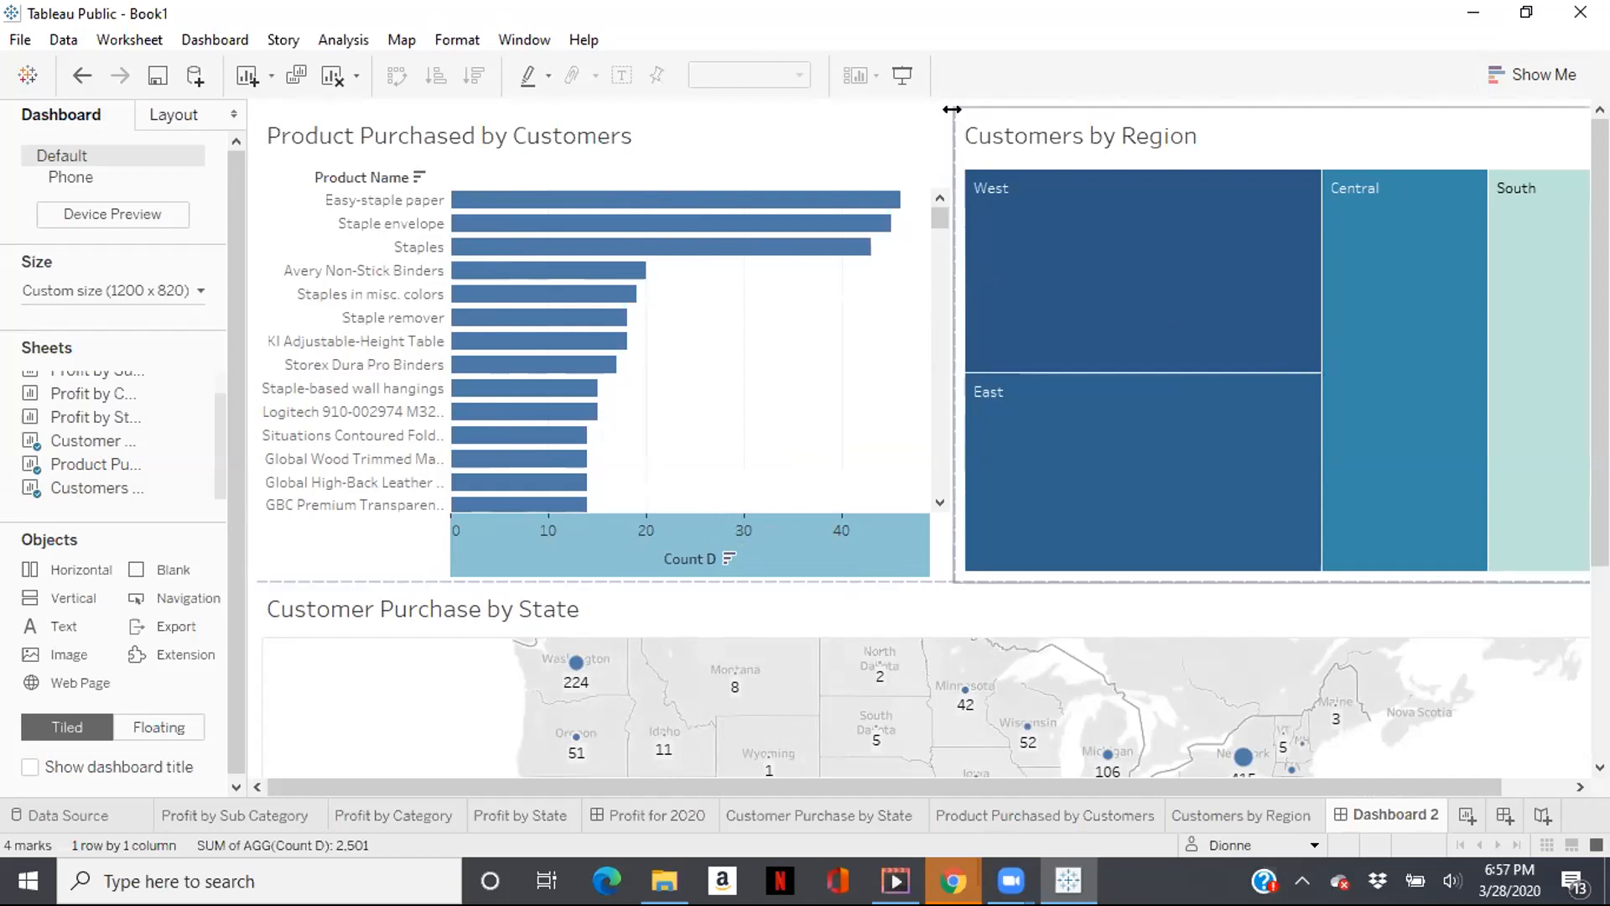
{"action": "left_click", "coordinate": [929, 125]}
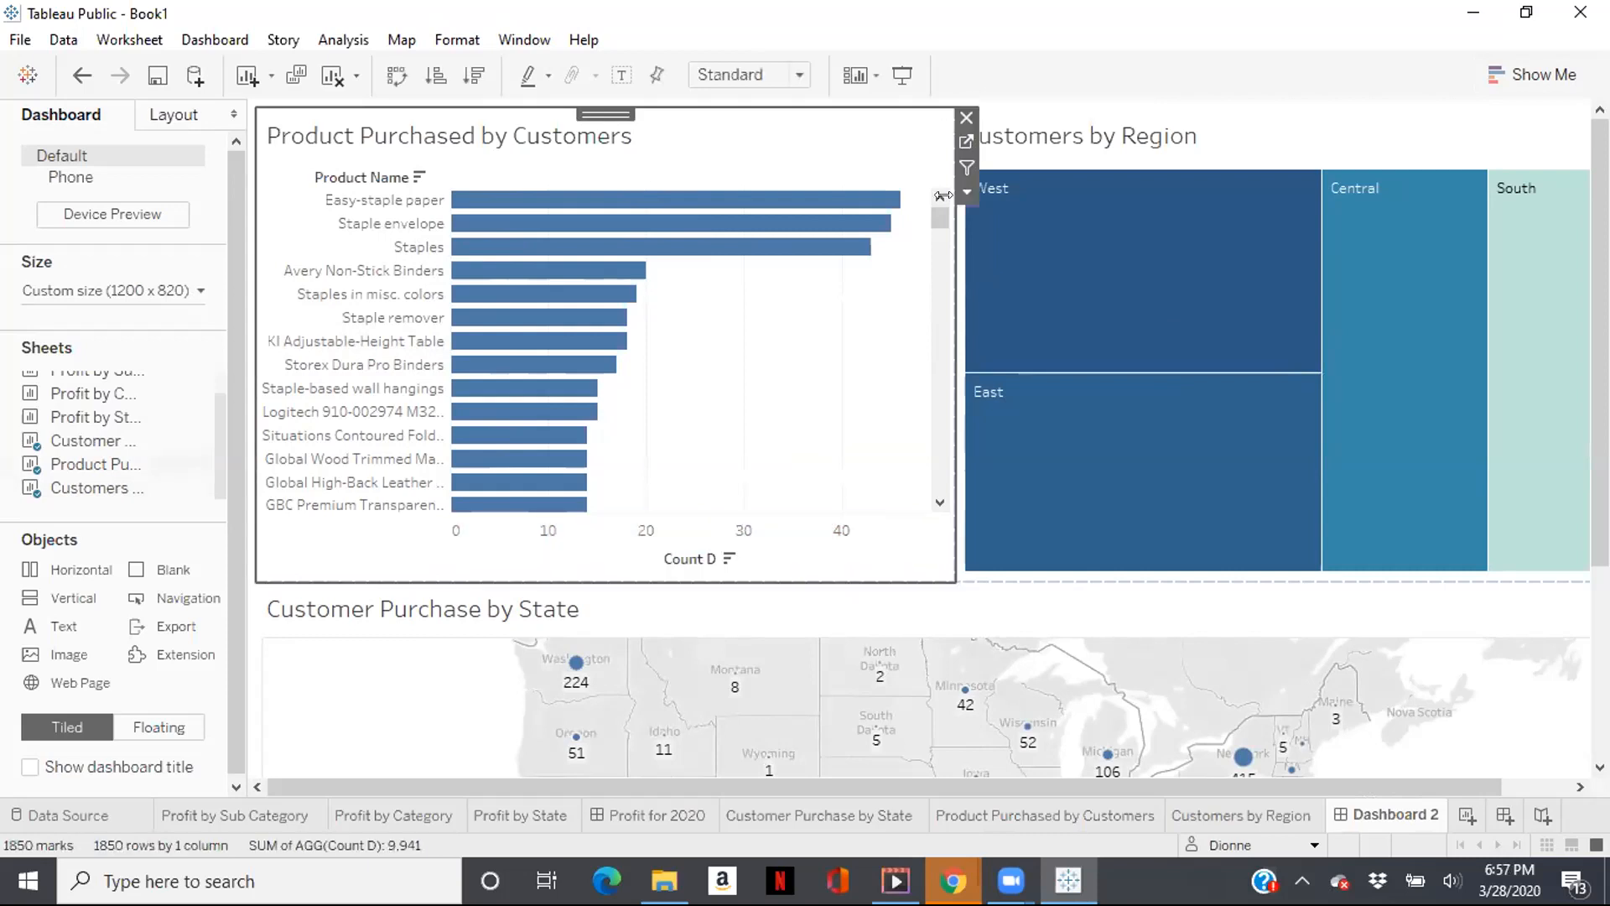
{"action": "left_click_drag", "start_coordinate": [943, 218], "coordinate": [923, 230]}
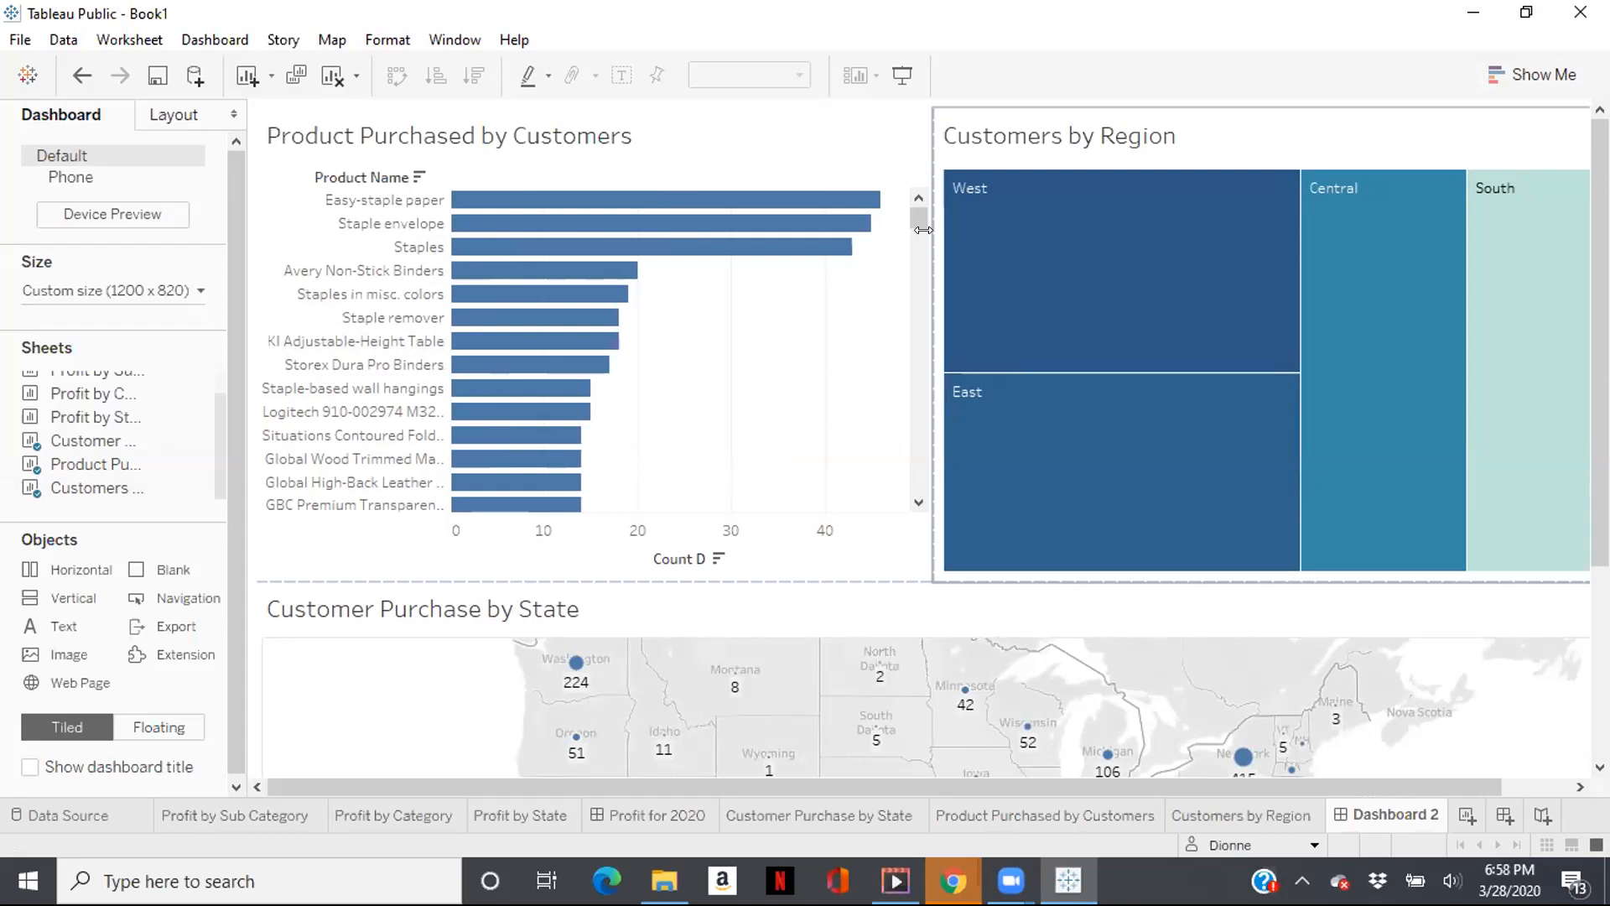
Set the column grid lines of the Product Purchased by Customers bar chart to None.
{"action": "left_click", "coordinate": [742, 166]}
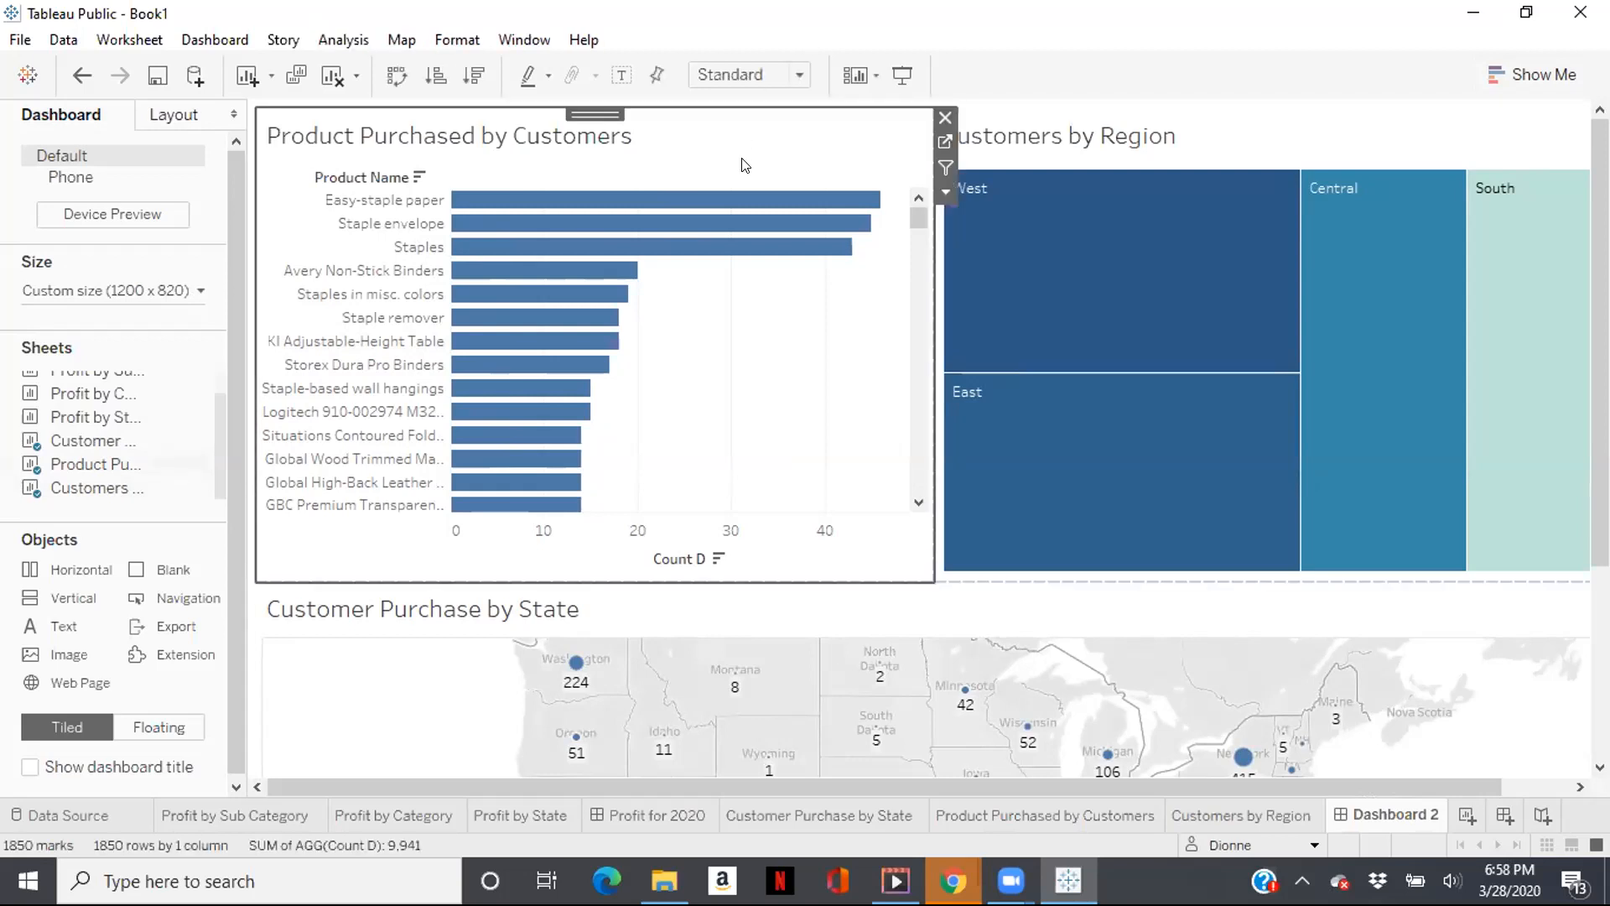
{"action": "right_click", "coordinate": [681, 159]}
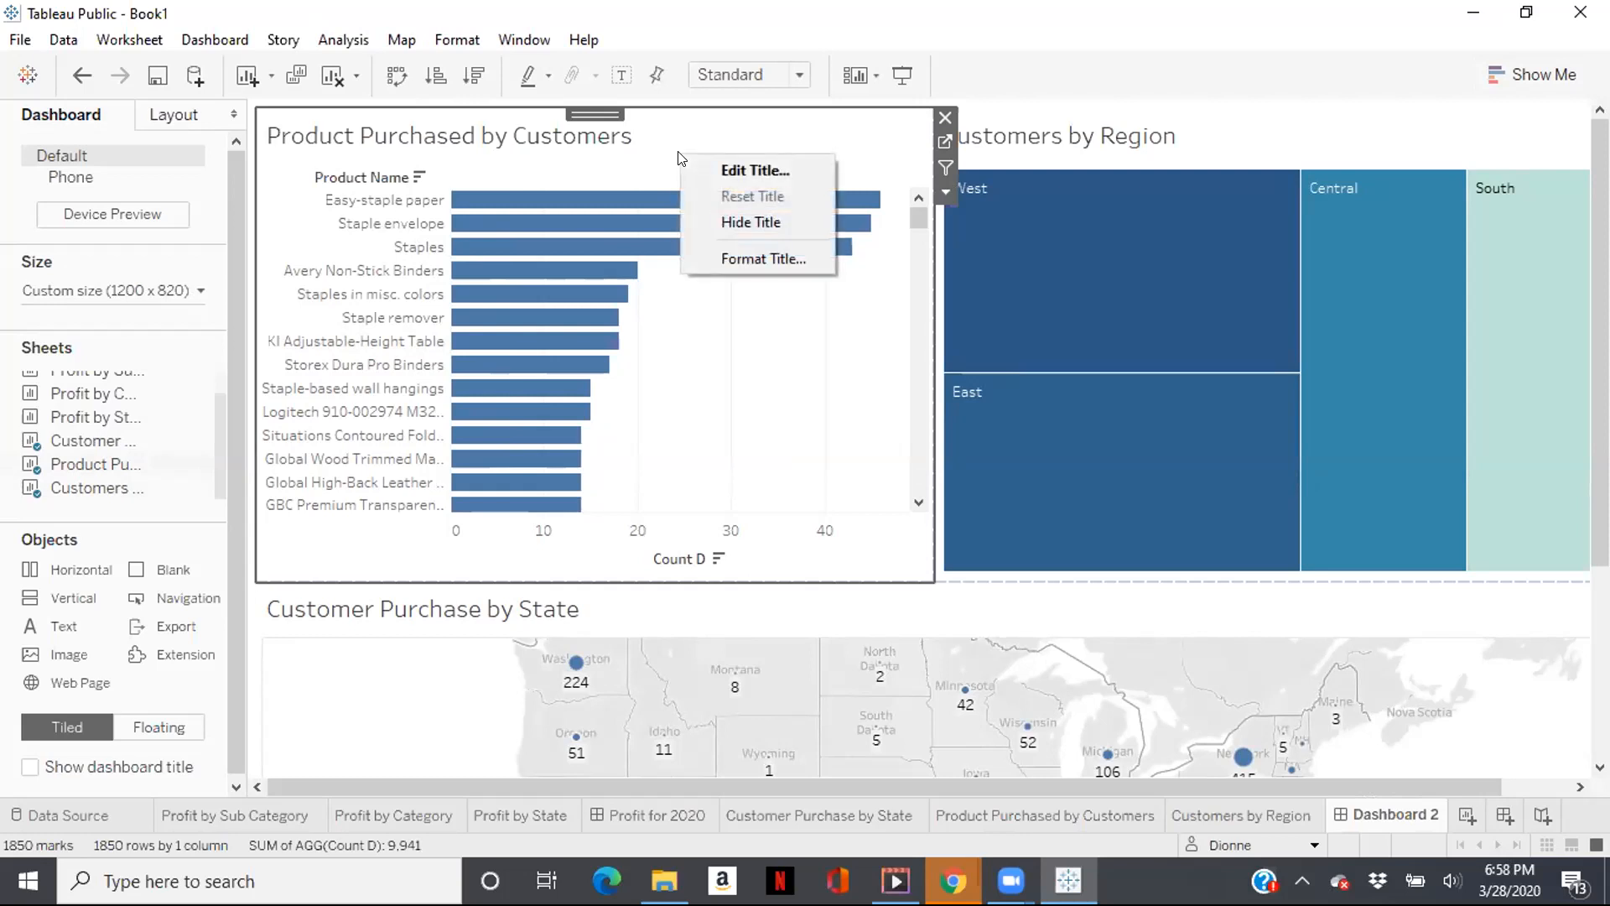
{"action": "left_click", "coordinate": [614, 155]}
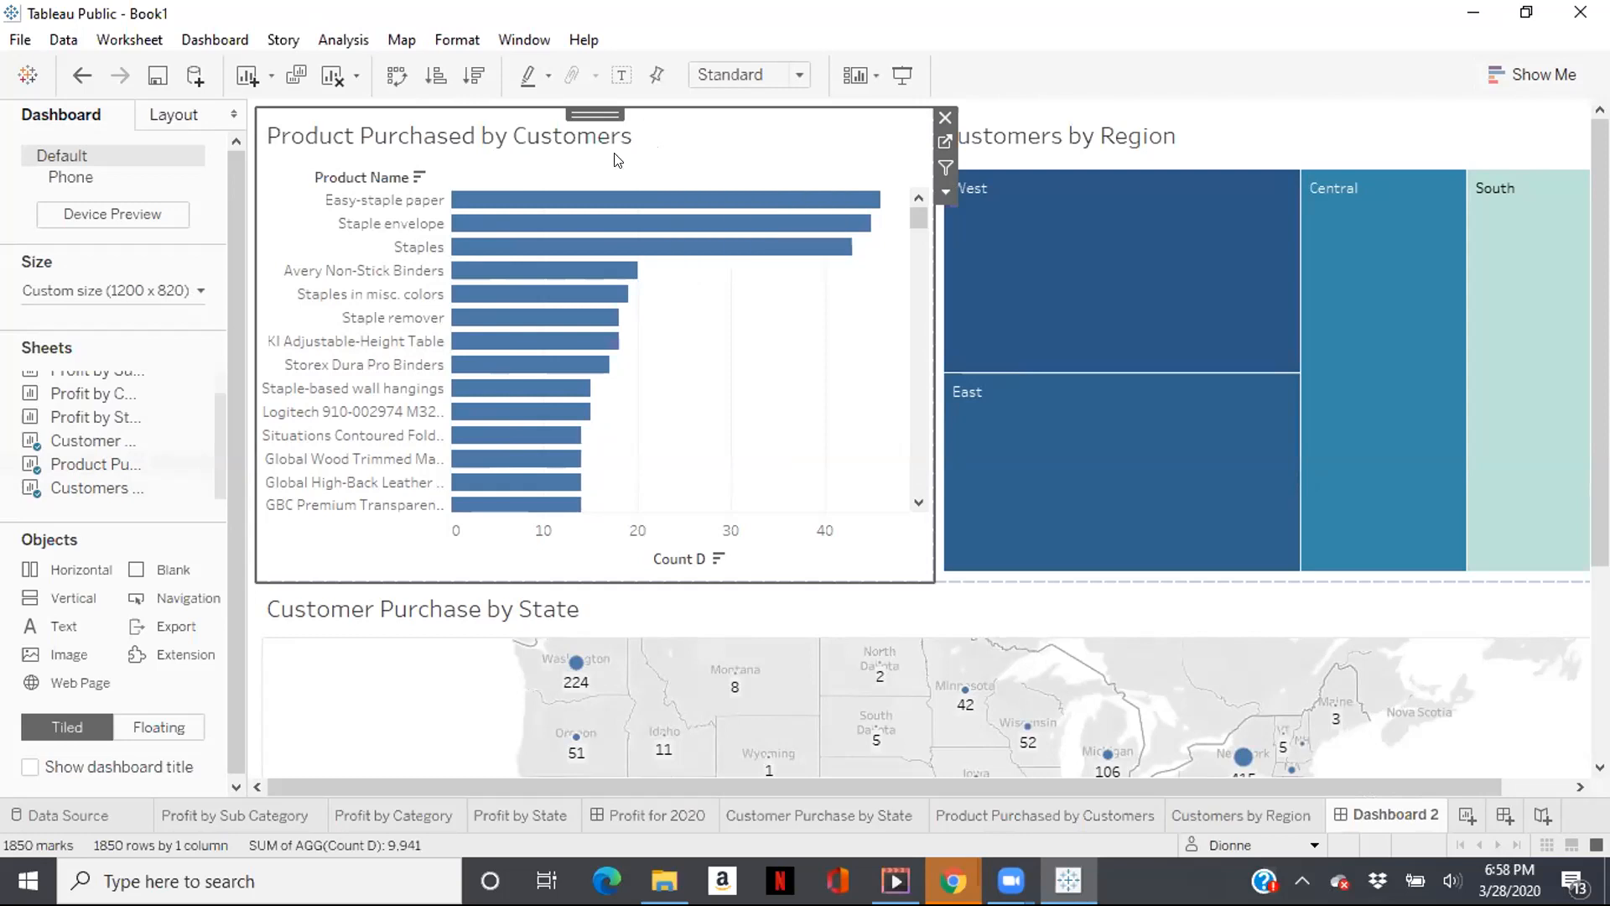
{"action": "right_click", "coordinate": [696, 297]}
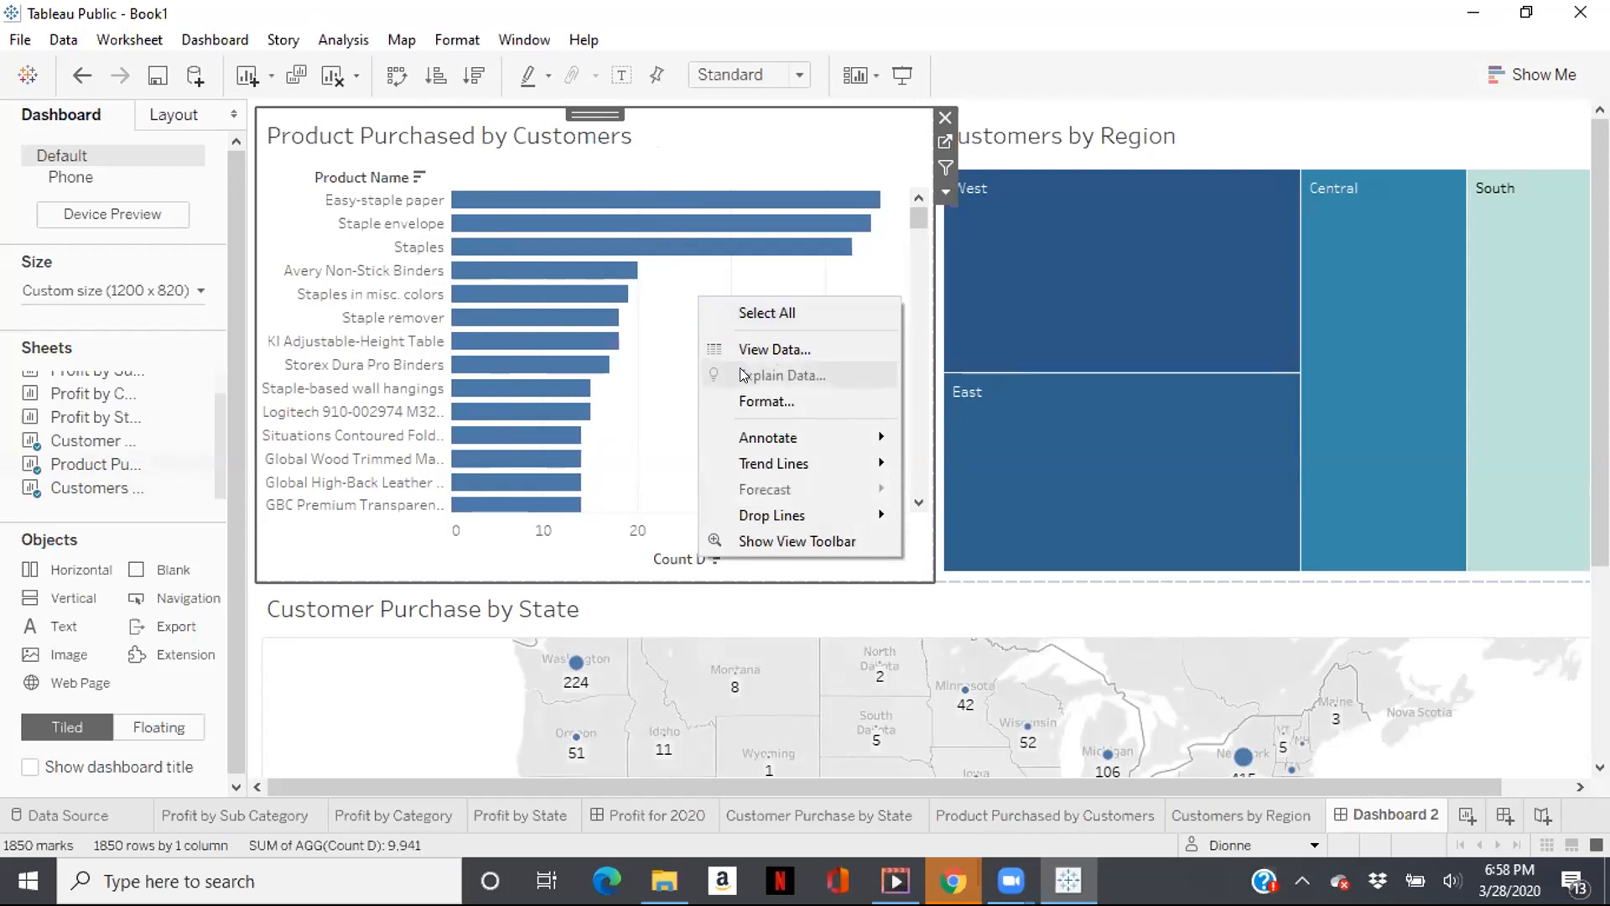
{"action": "left_click", "coordinate": [760, 403]}
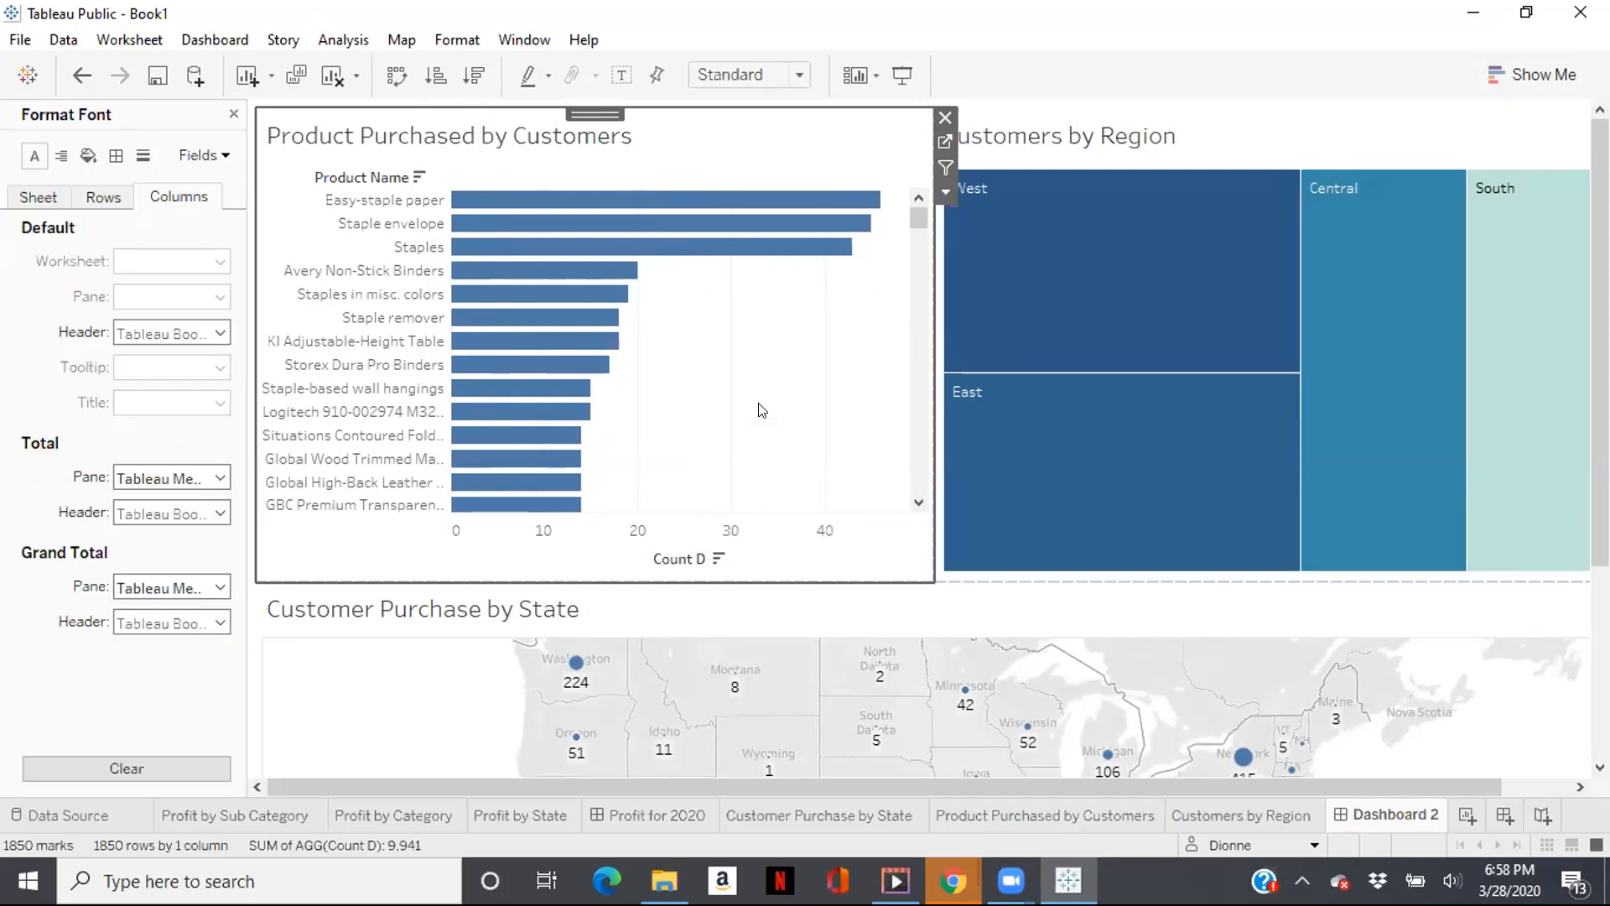
{"action": "left_click", "coordinate": [141, 157]}
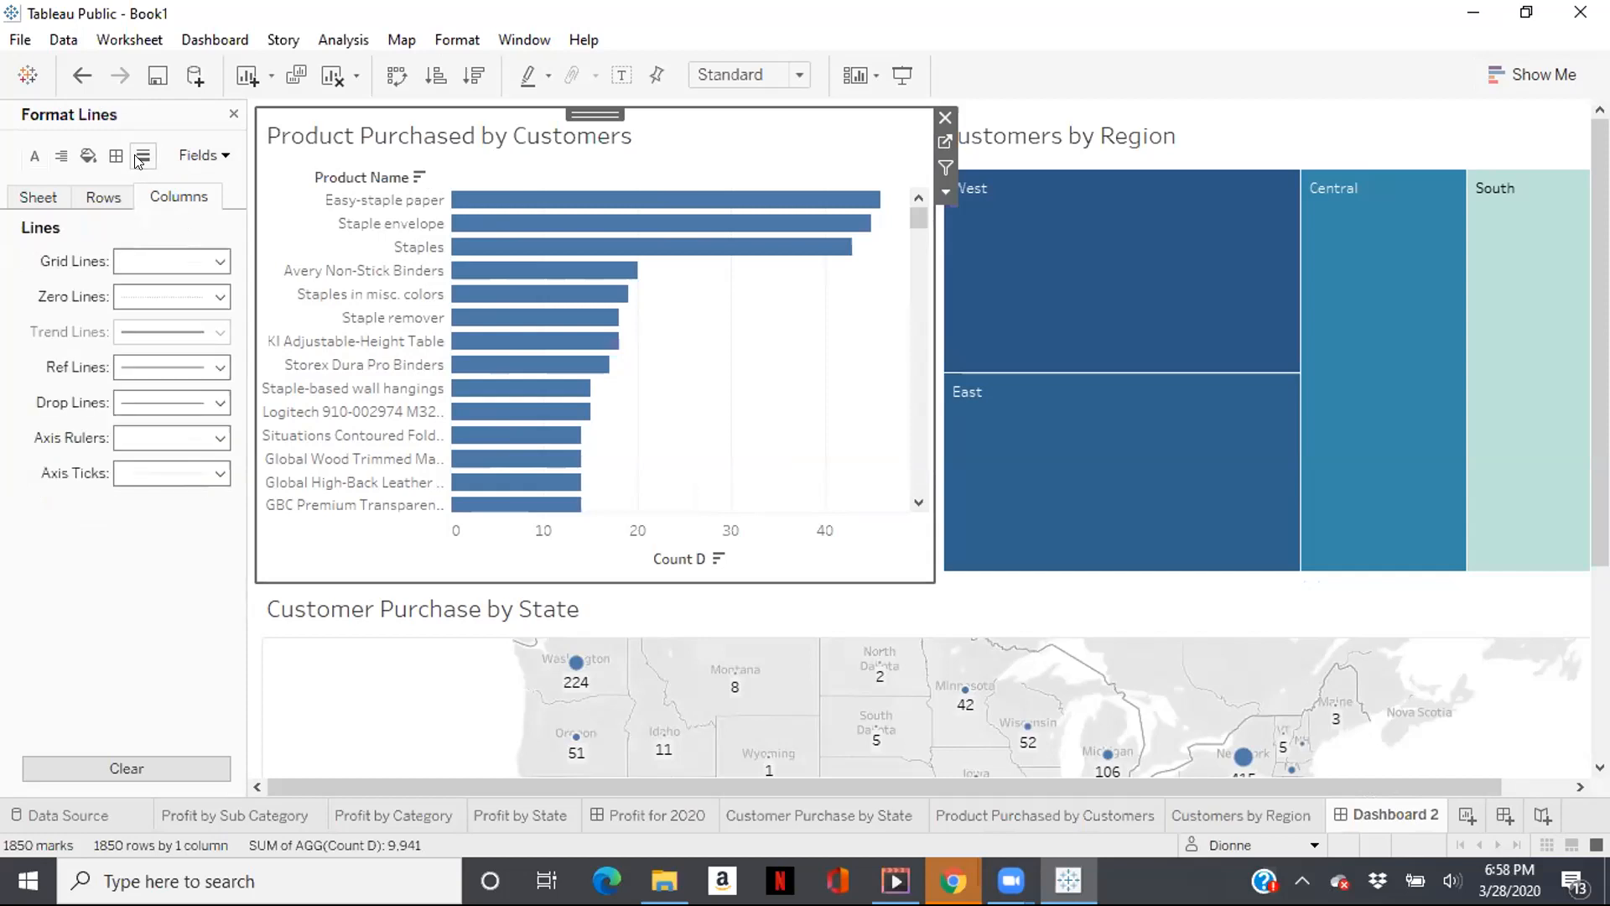
{"action": "left_click", "coordinate": [175, 262]}
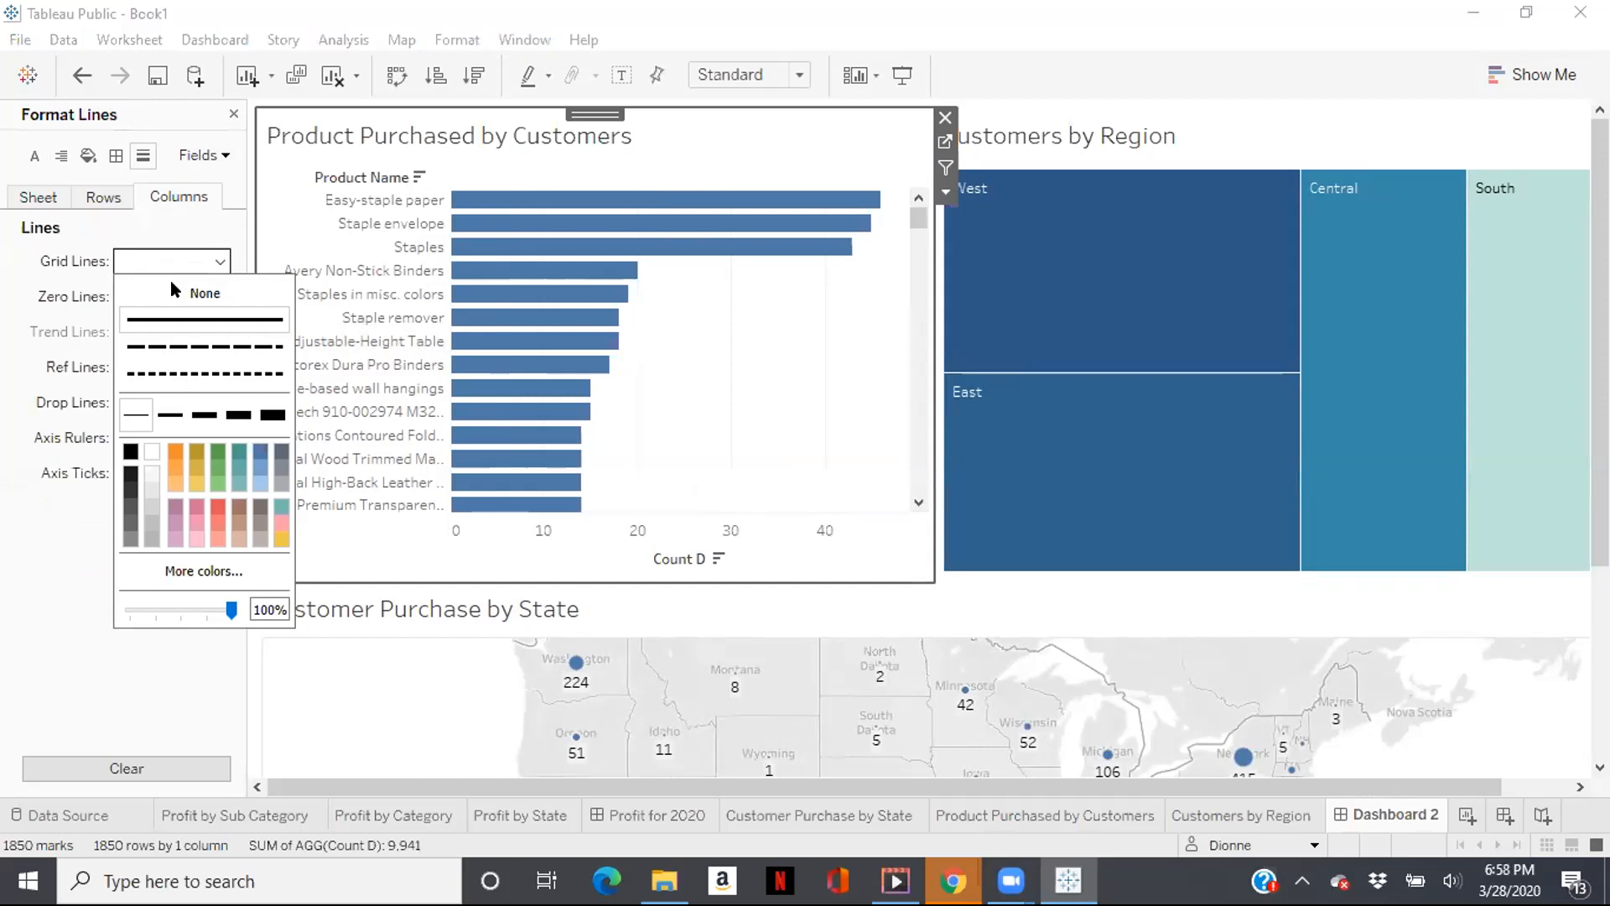
{"action": "left_click", "coordinate": [177, 297]}
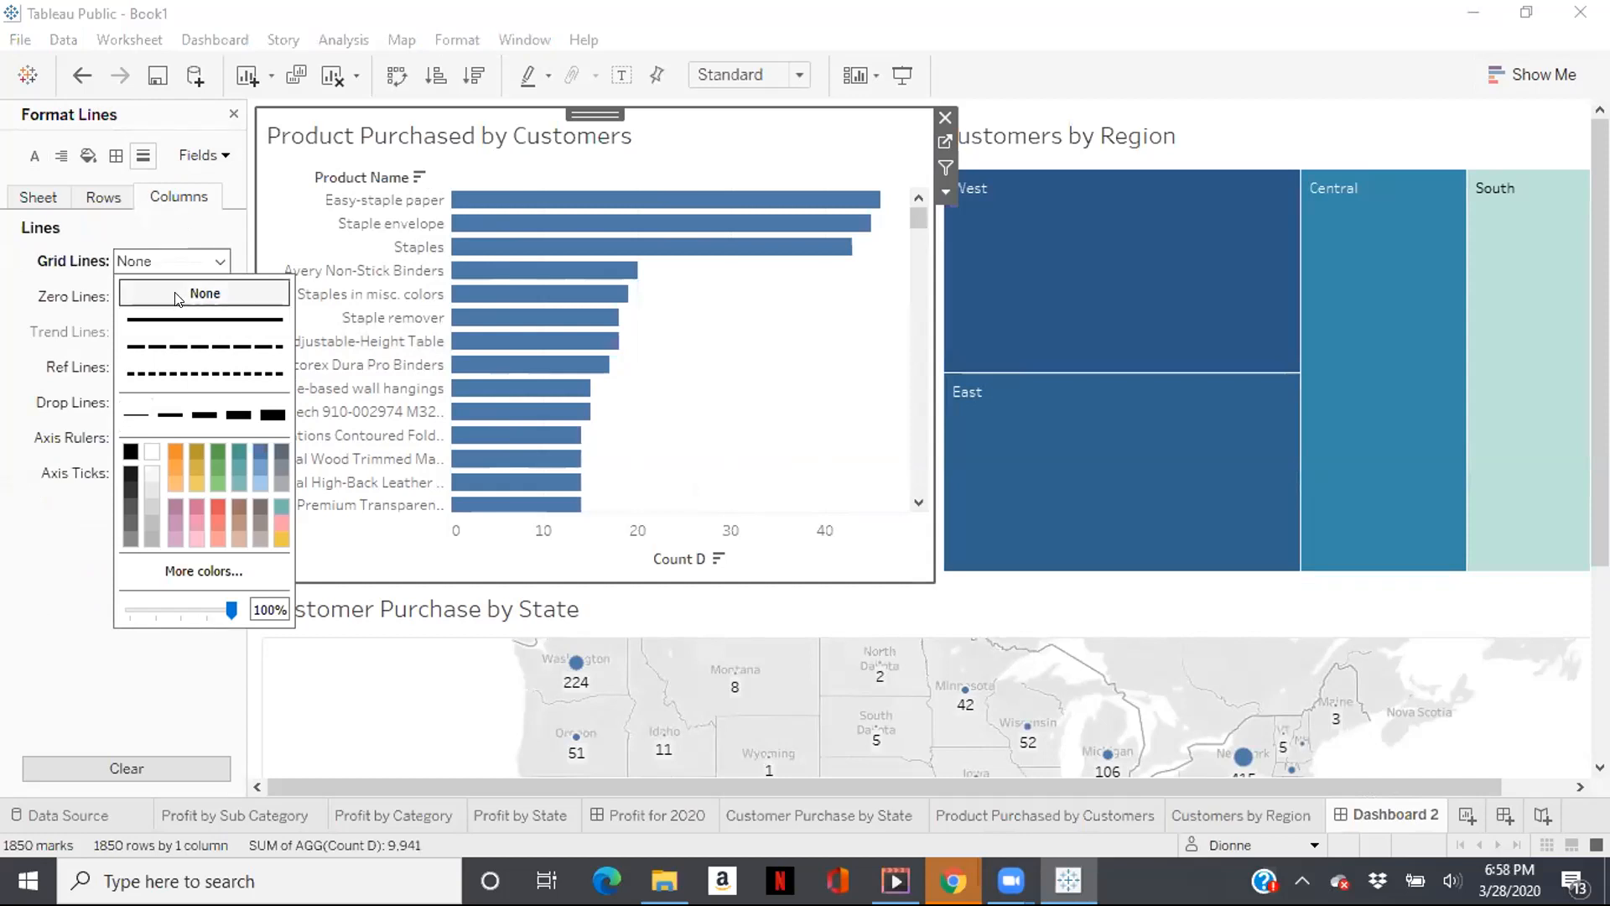
{"action": "left_click", "coordinate": [729, 300]}
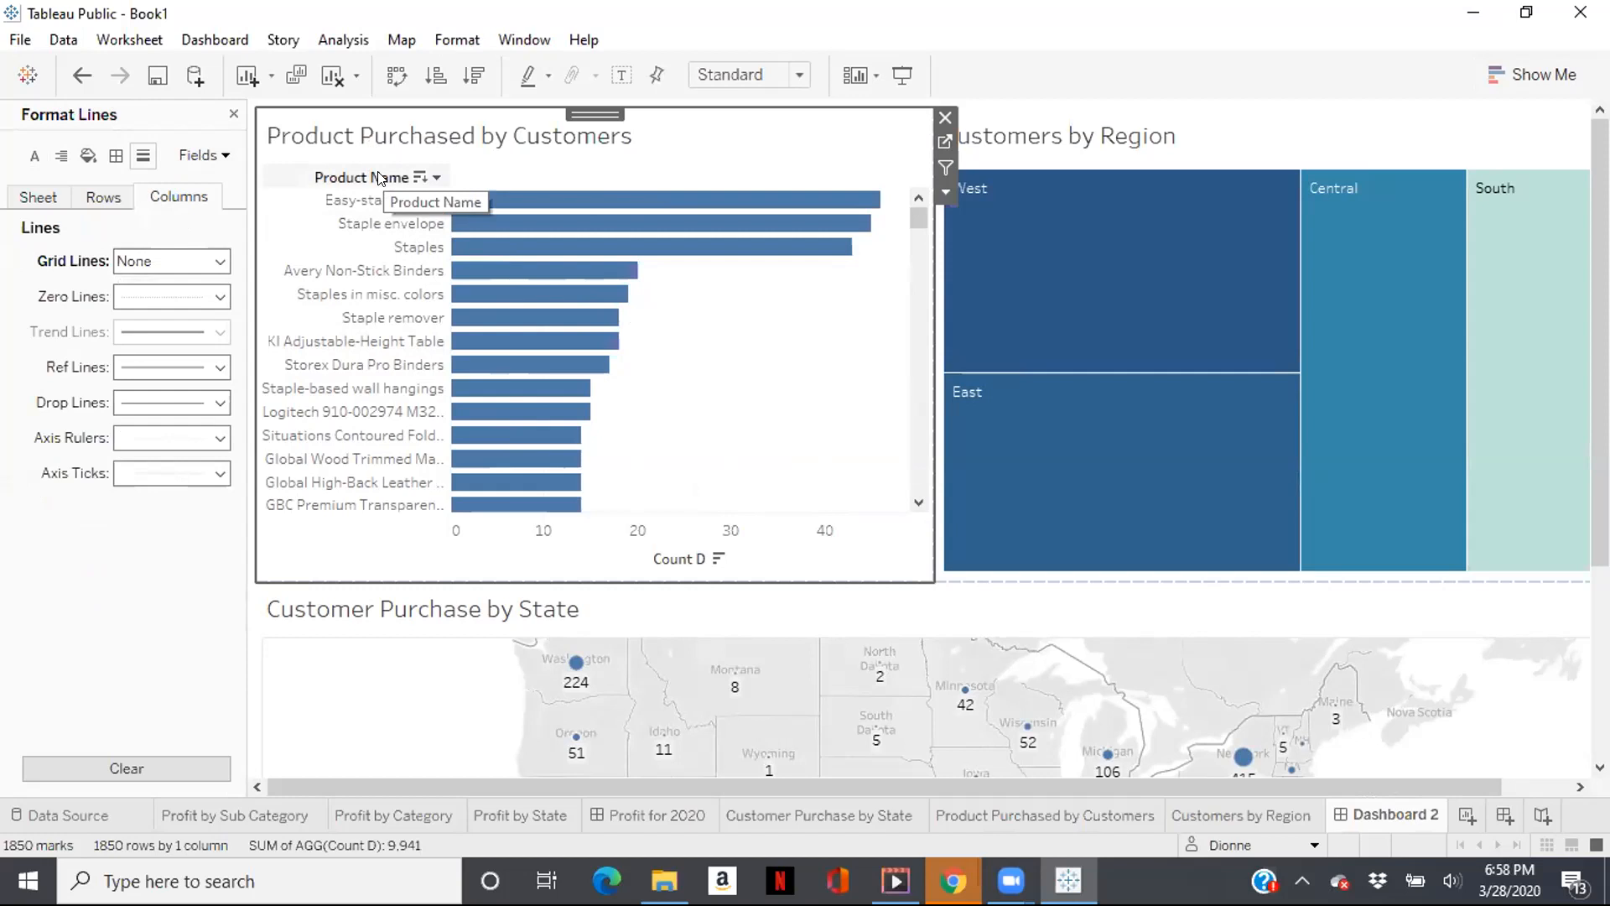
Hide the Count D axis header of the Product Purchased by Customers chart and look through its product bars.
{"action": "right_click", "coordinate": [608, 524]}
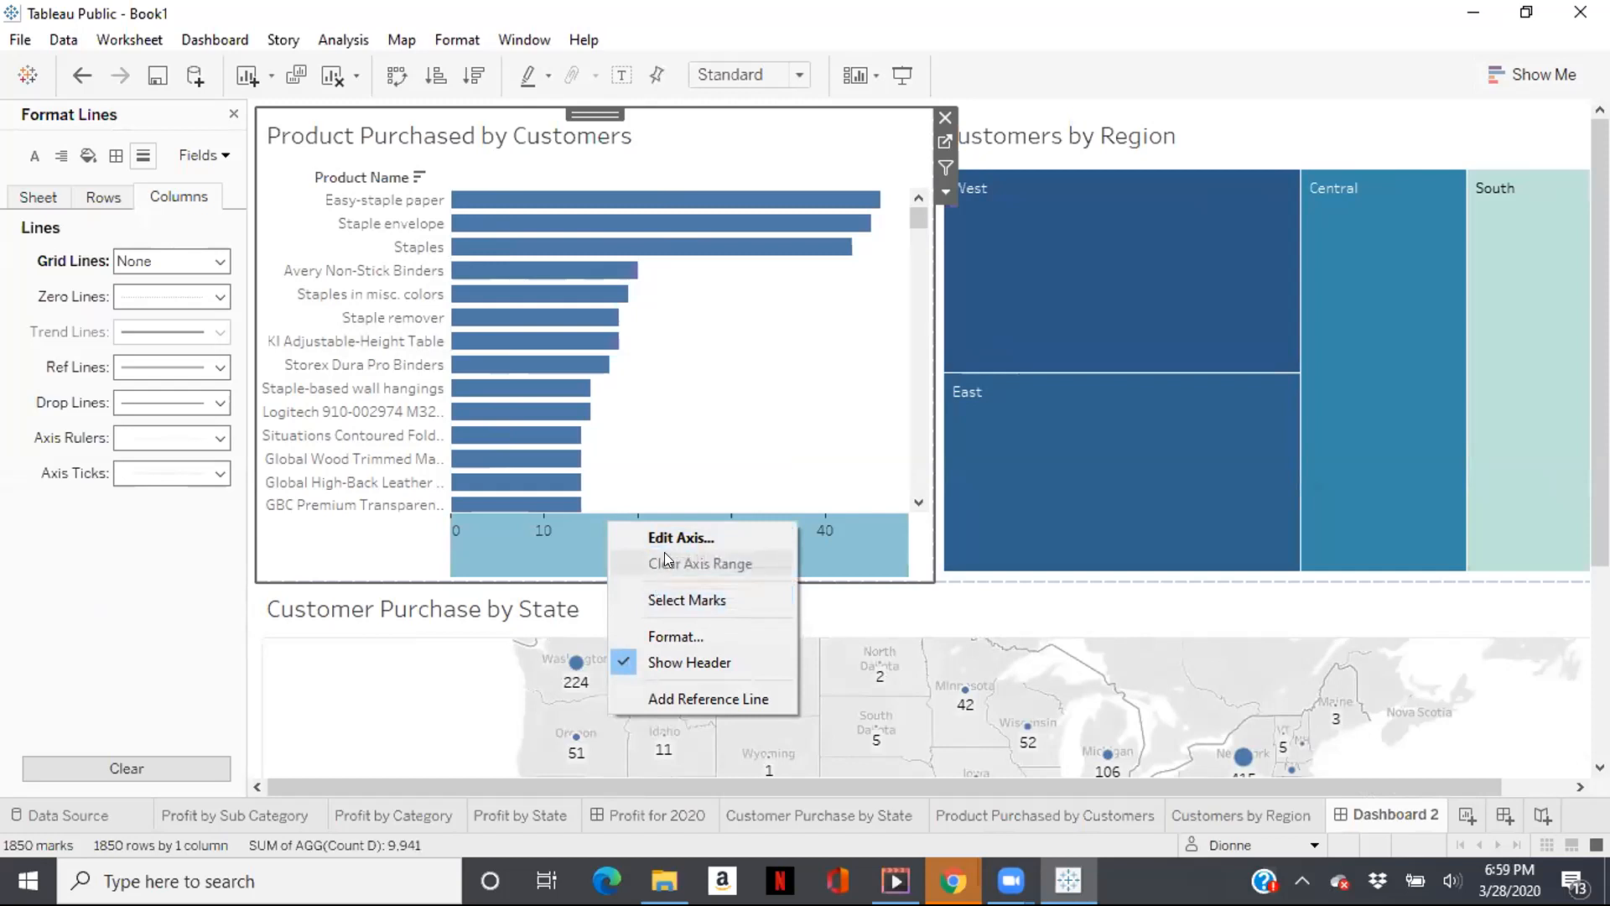
{"action": "left_click", "coordinate": [667, 665]}
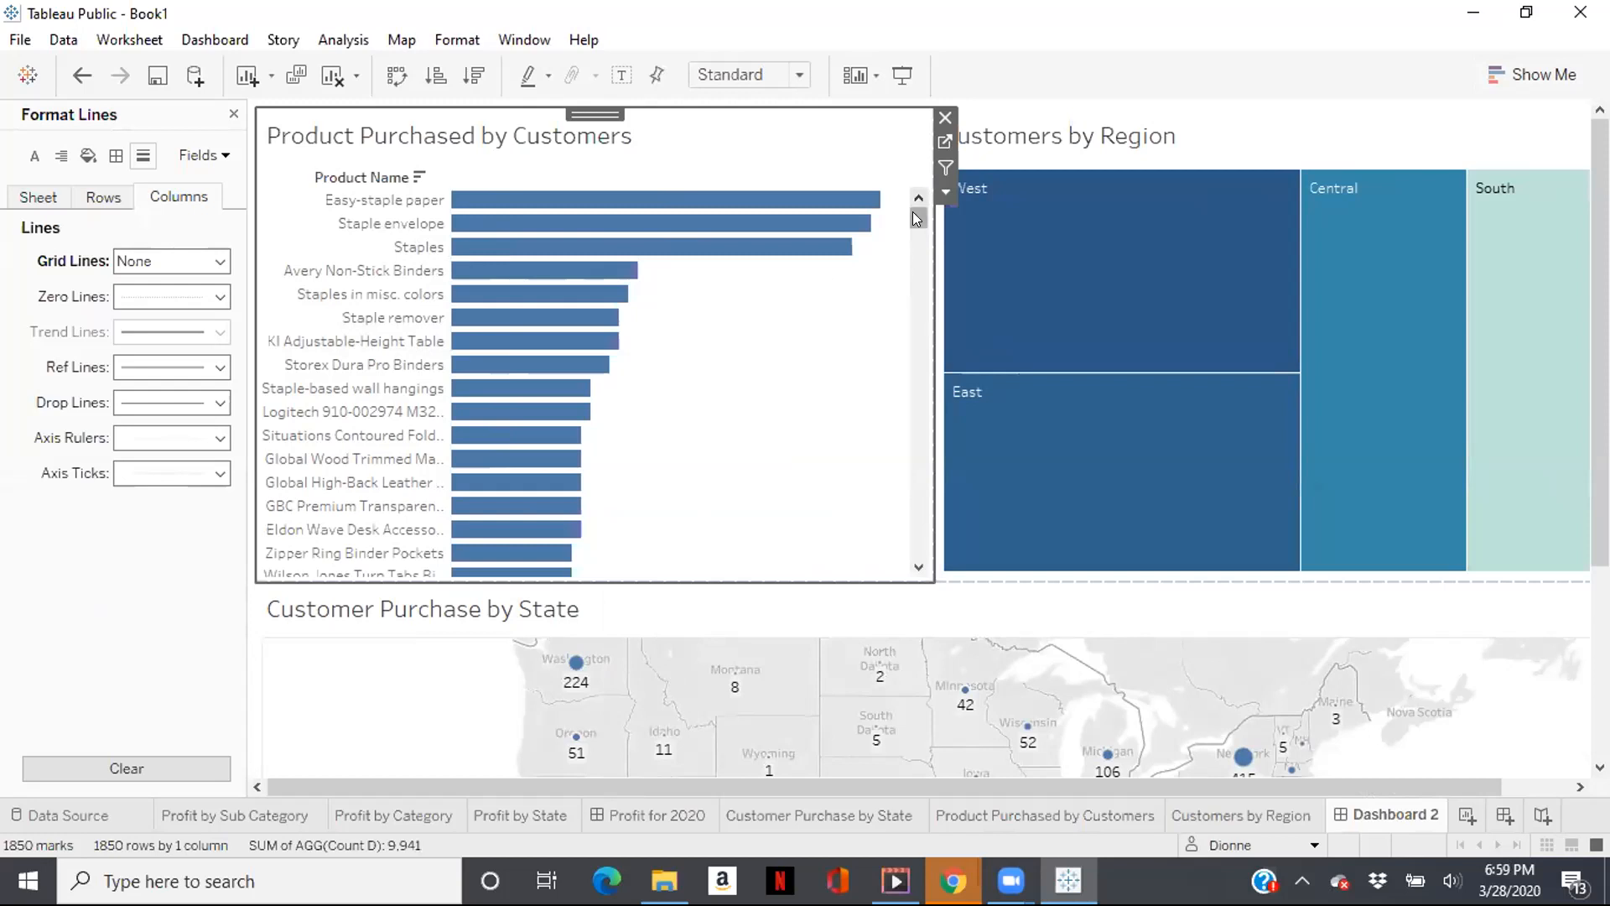
{"action": "left_click_drag", "start_coordinate": [918, 219], "coordinate": [917, 235]}
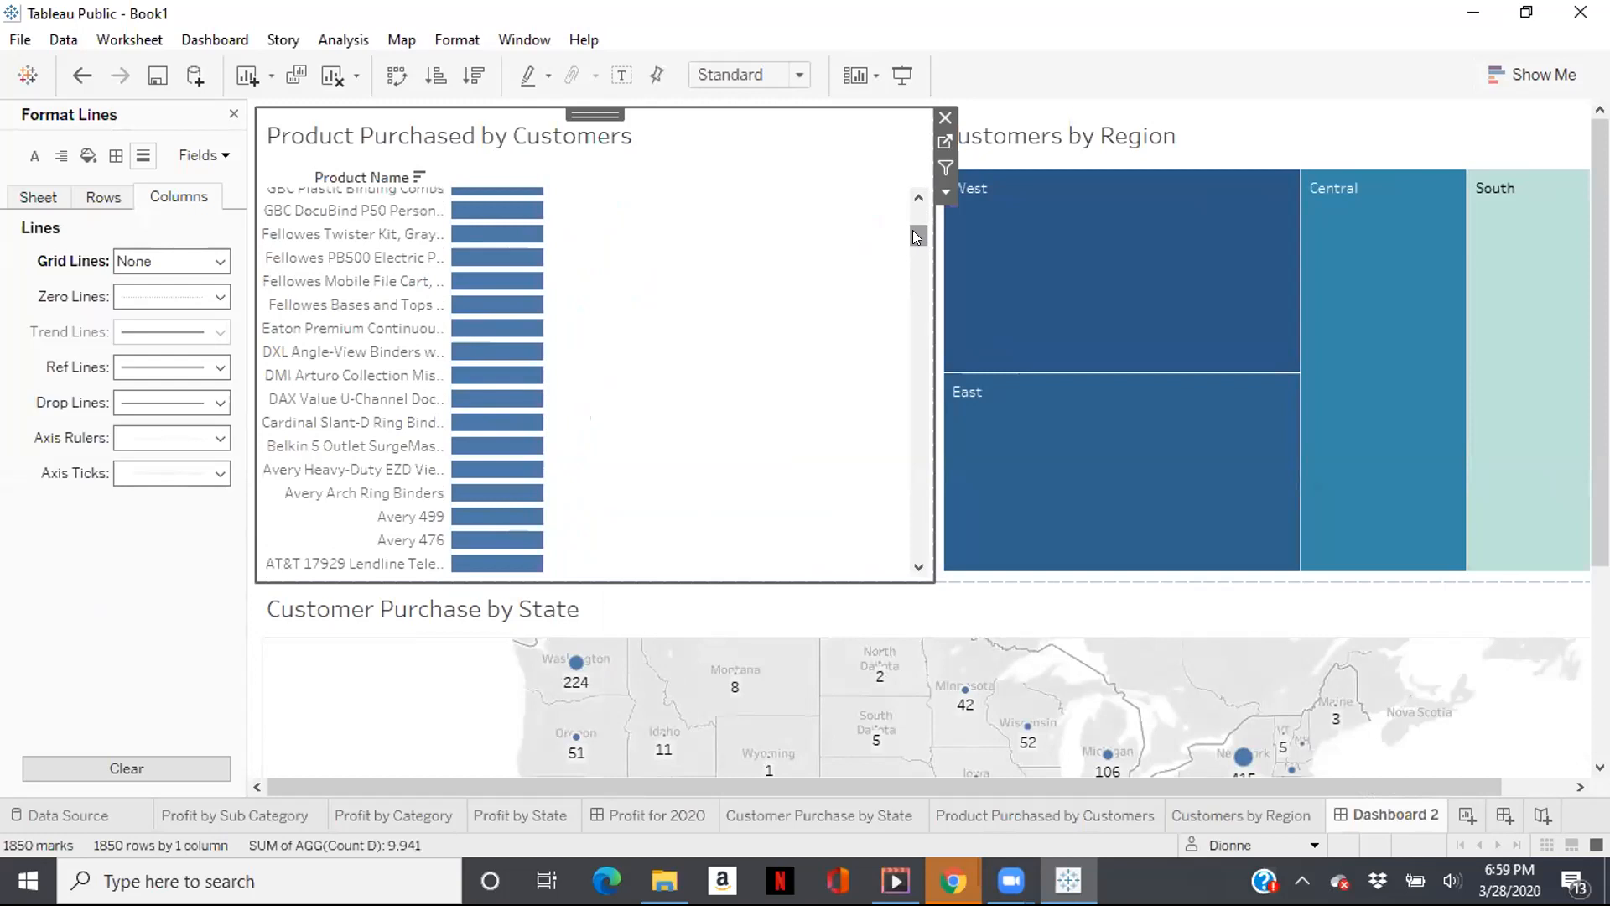
{"action": "left_click_drag", "start_coordinate": [914, 235], "coordinate": [944, 193]}
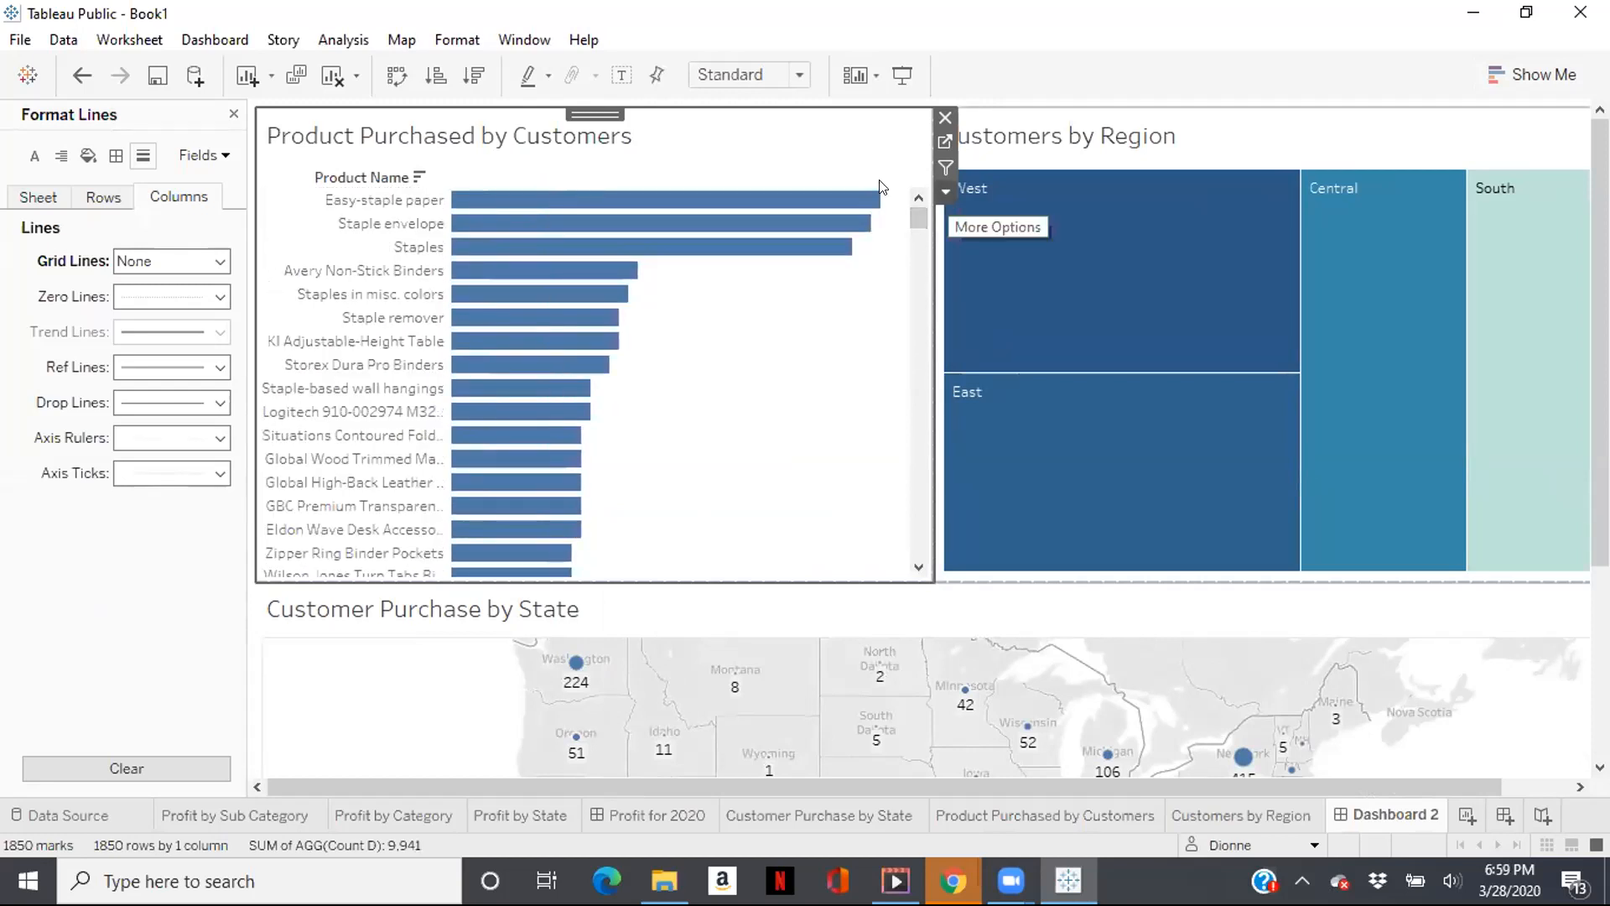
Format the Product Purchased by Customers title as 12 pt, bold, blue and centered.
{"action": "double_click", "coordinate": [457, 134]}
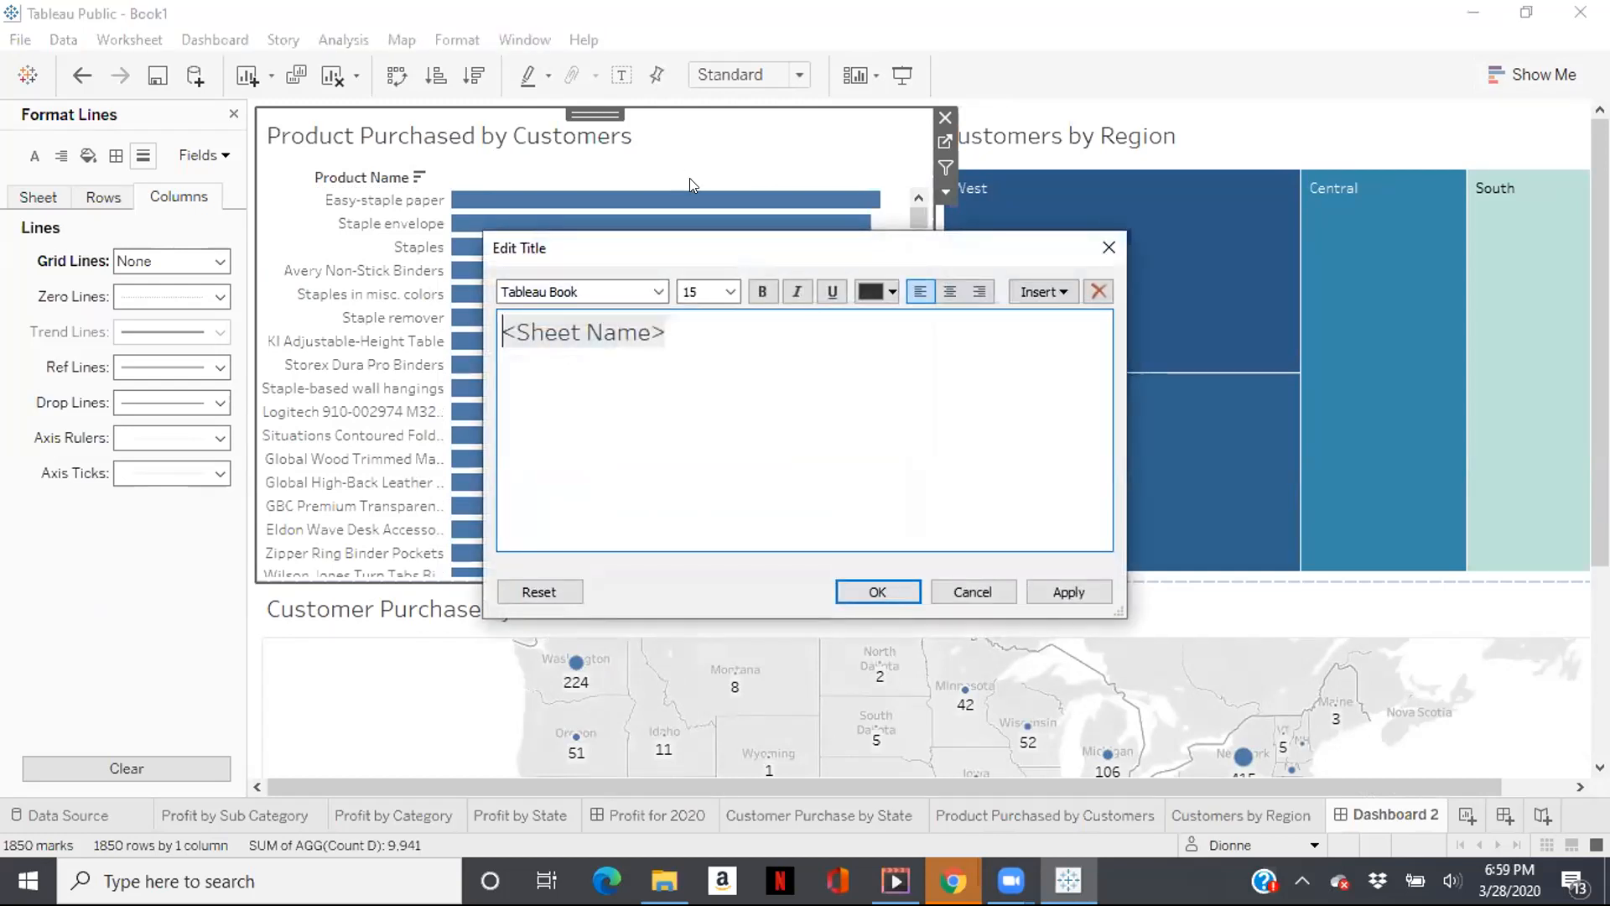
{"action": "key", "text": "ctrl+a"}
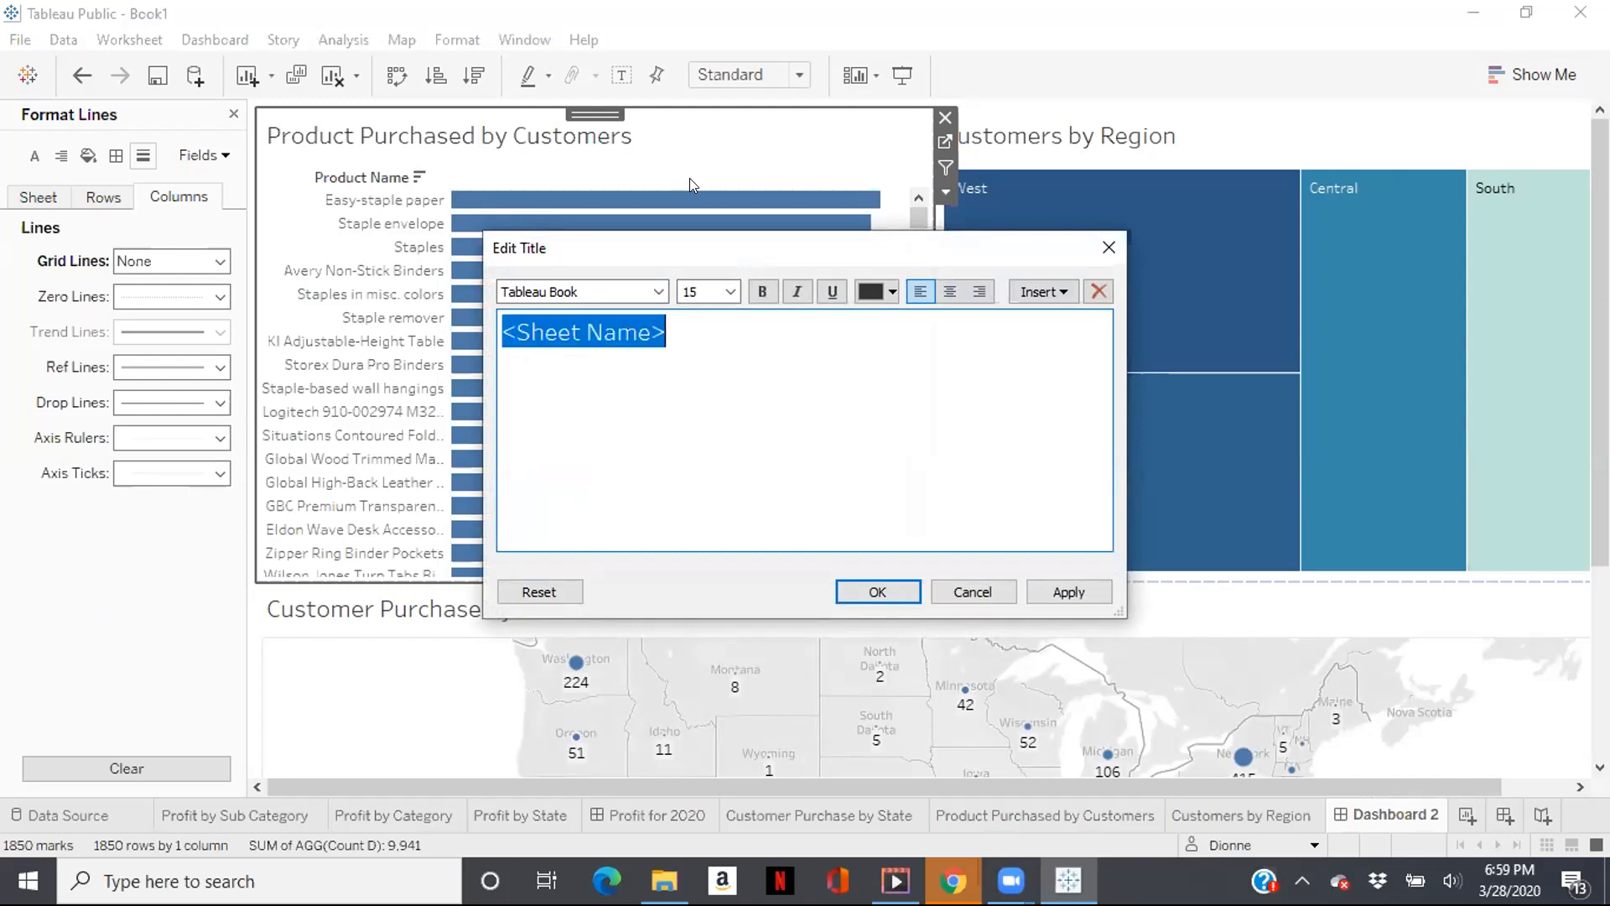
{"action": "left_click", "coordinate": [731, 292]}
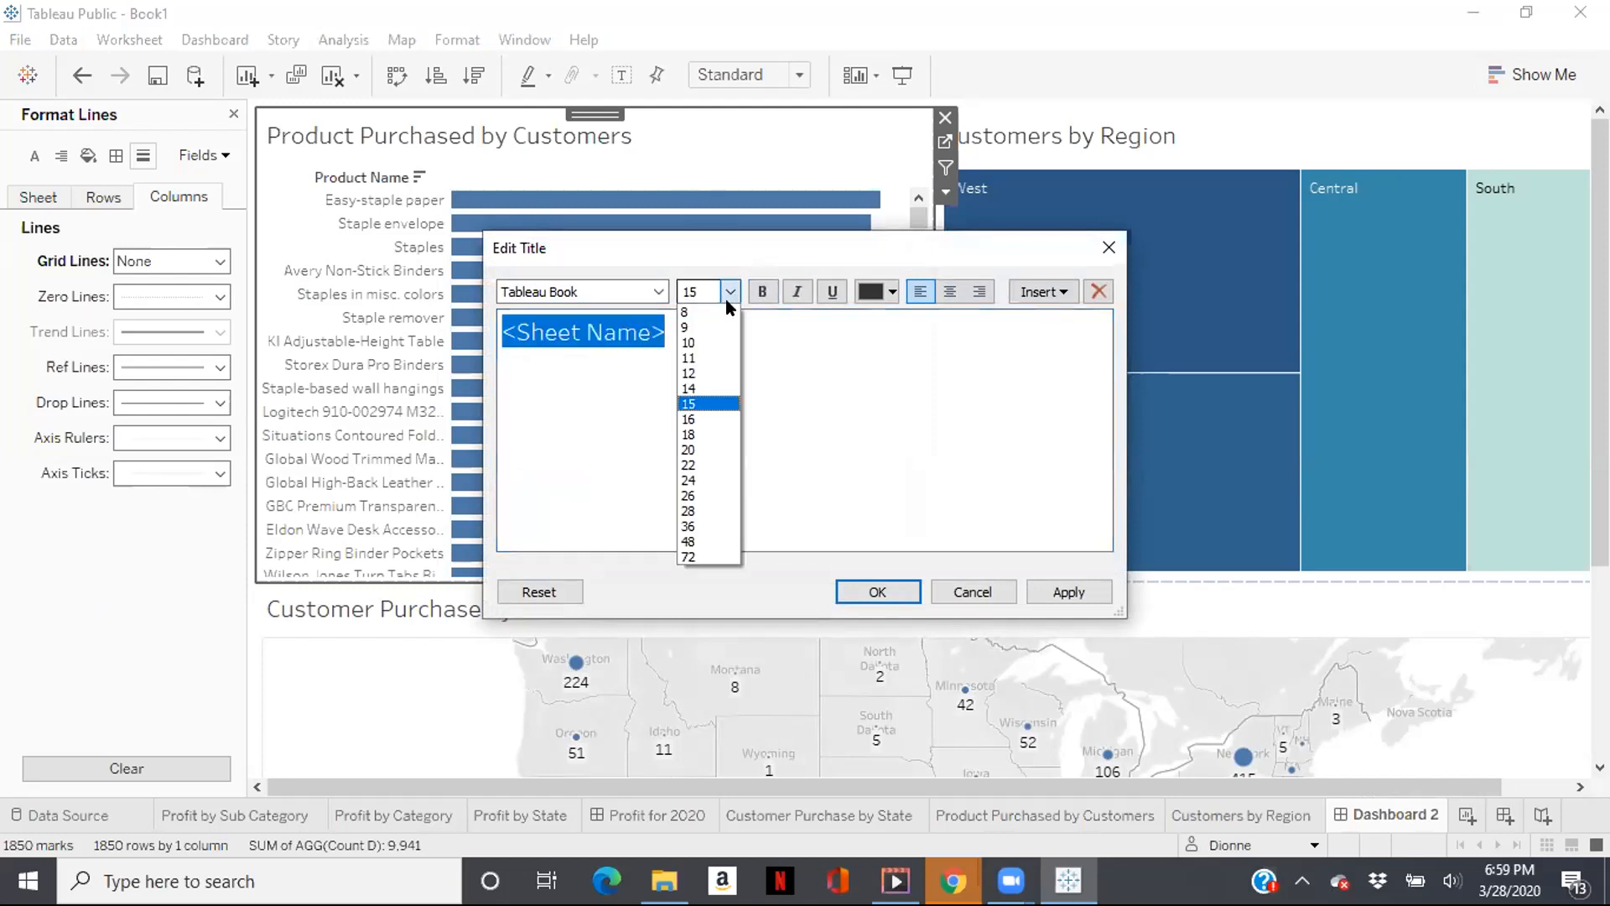
{"action": "left_click", "coordinate": [699, 370]}
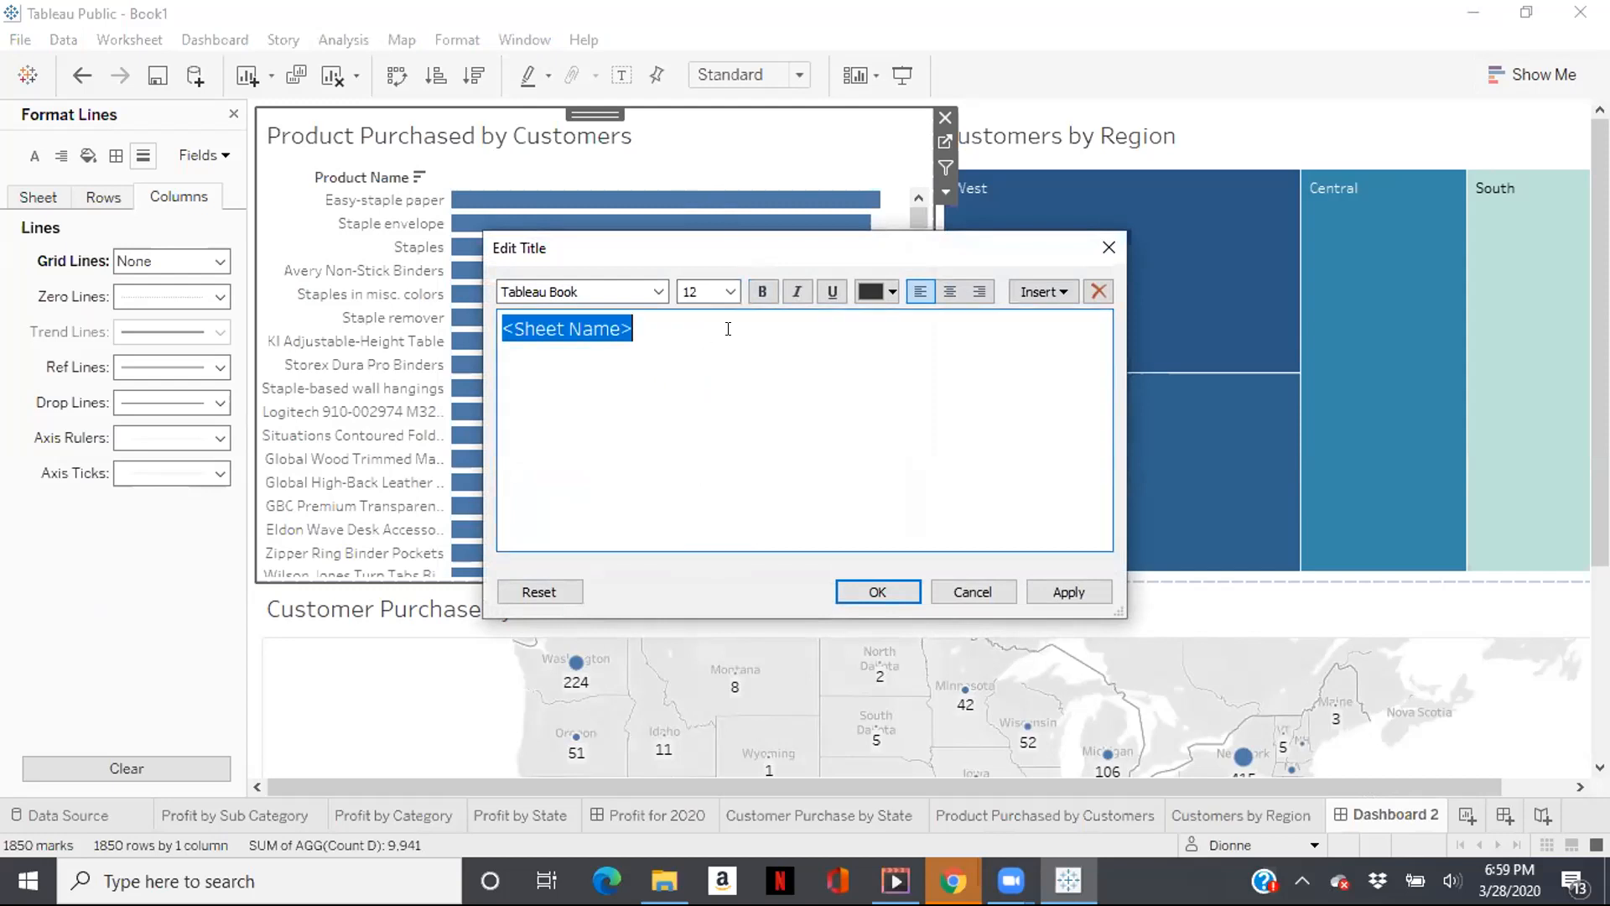
{"action": "left_click", "coordinate": [763, 295]}
{"action": "left_click", "coordinate": [892, 291]}
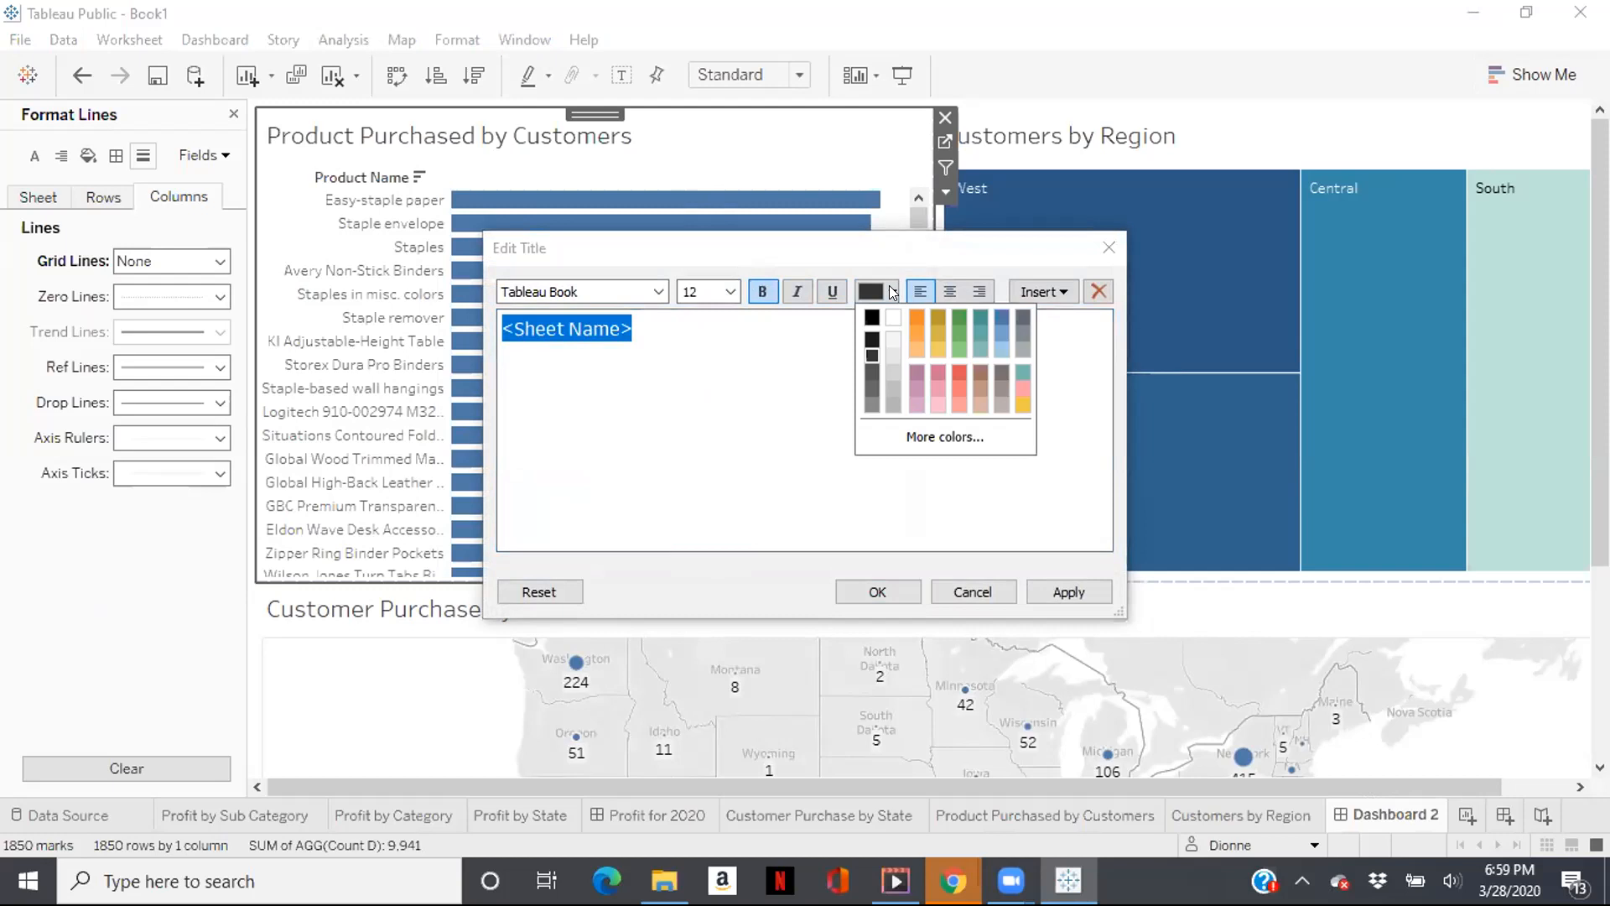
{"action": "left_click", "coordinate": [1002, 317]}
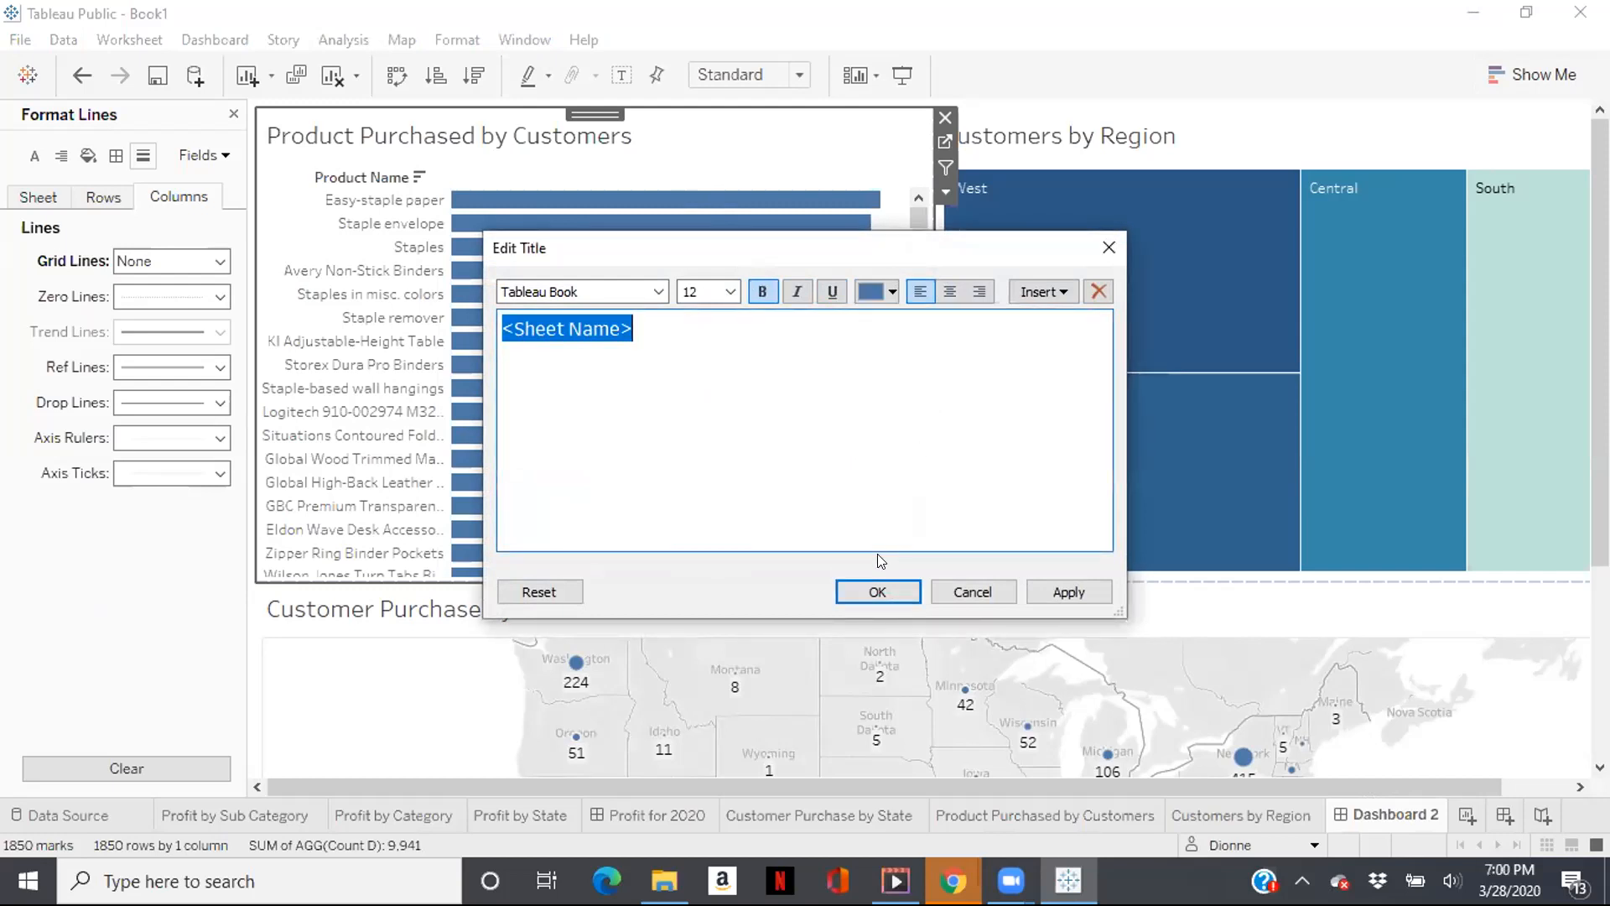
{"action": "left_click", "coordinate": [948, 293]}
{"action": "left_click", "coordinate": [875, 594]}
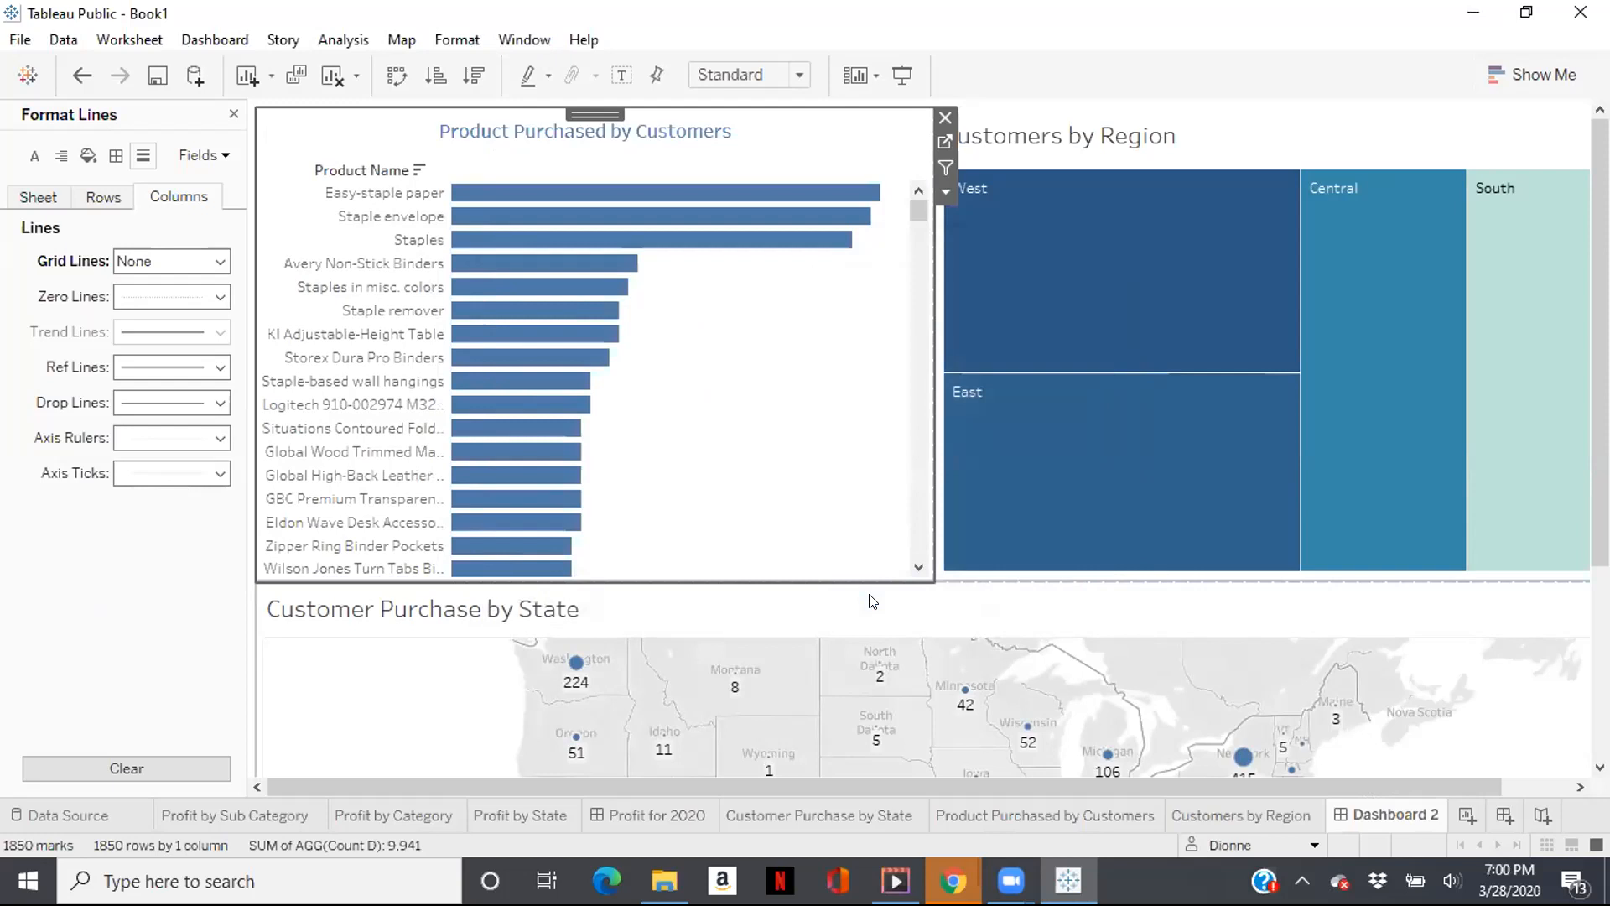
Format the Customers by Region title as 12 pt, bold, blue and centered.
{"action": "double_click", "coordinate": [1149, 133]}
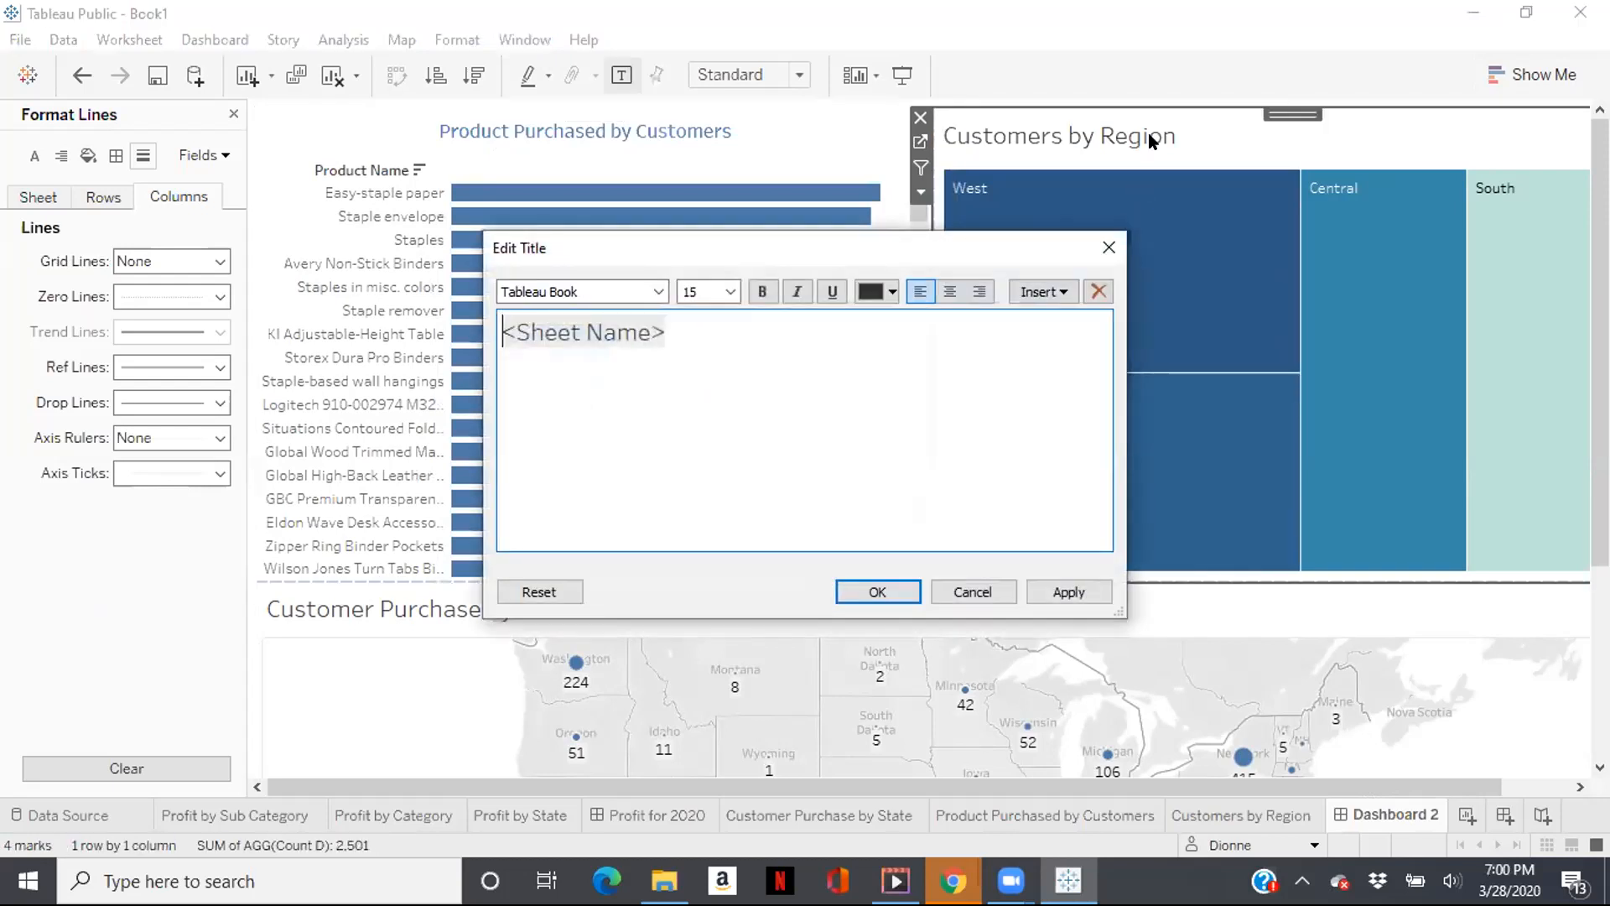
{"action": "key", "text": "ctrl+a"}
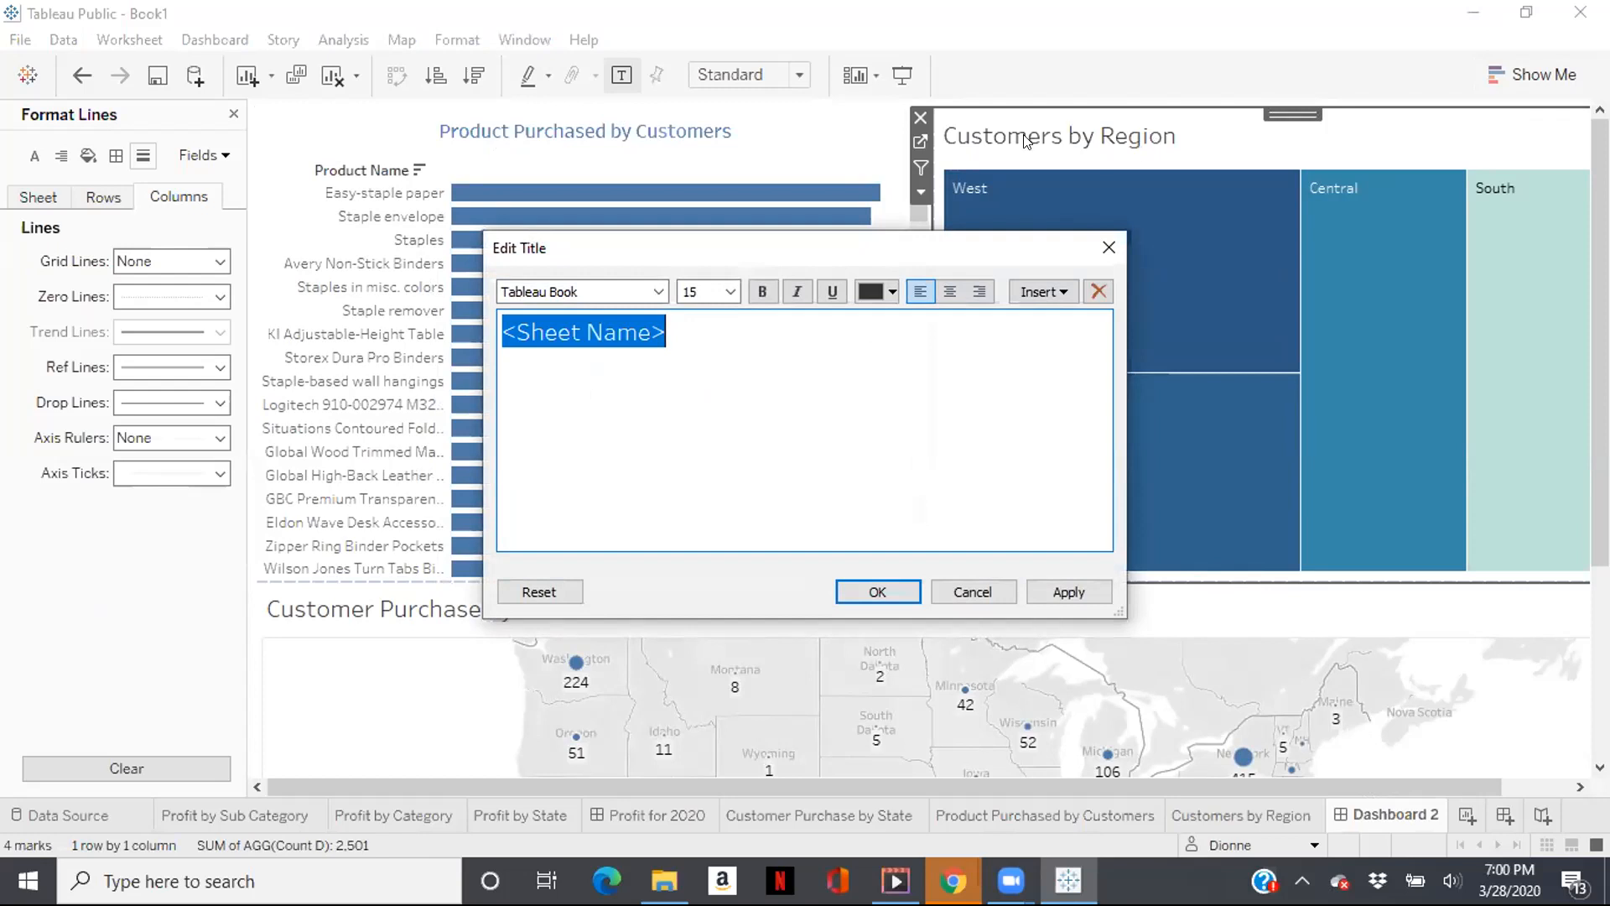
{"action": "left_click", "coordinate": [728, 292]}
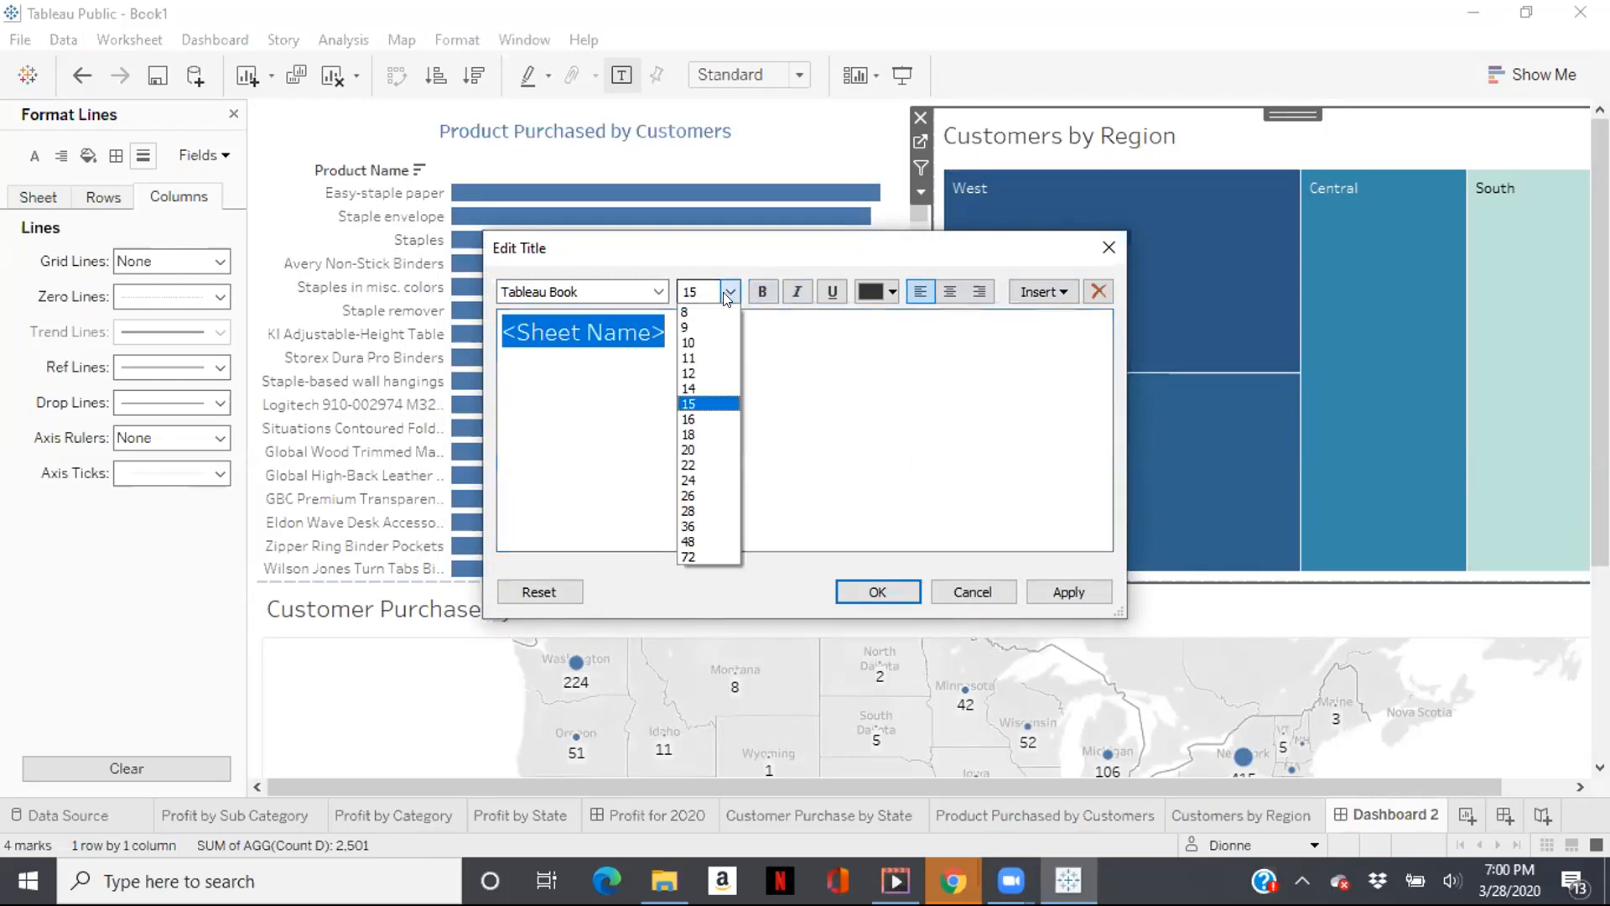
{"action": "left_click", "coordinate": [699, 373]}
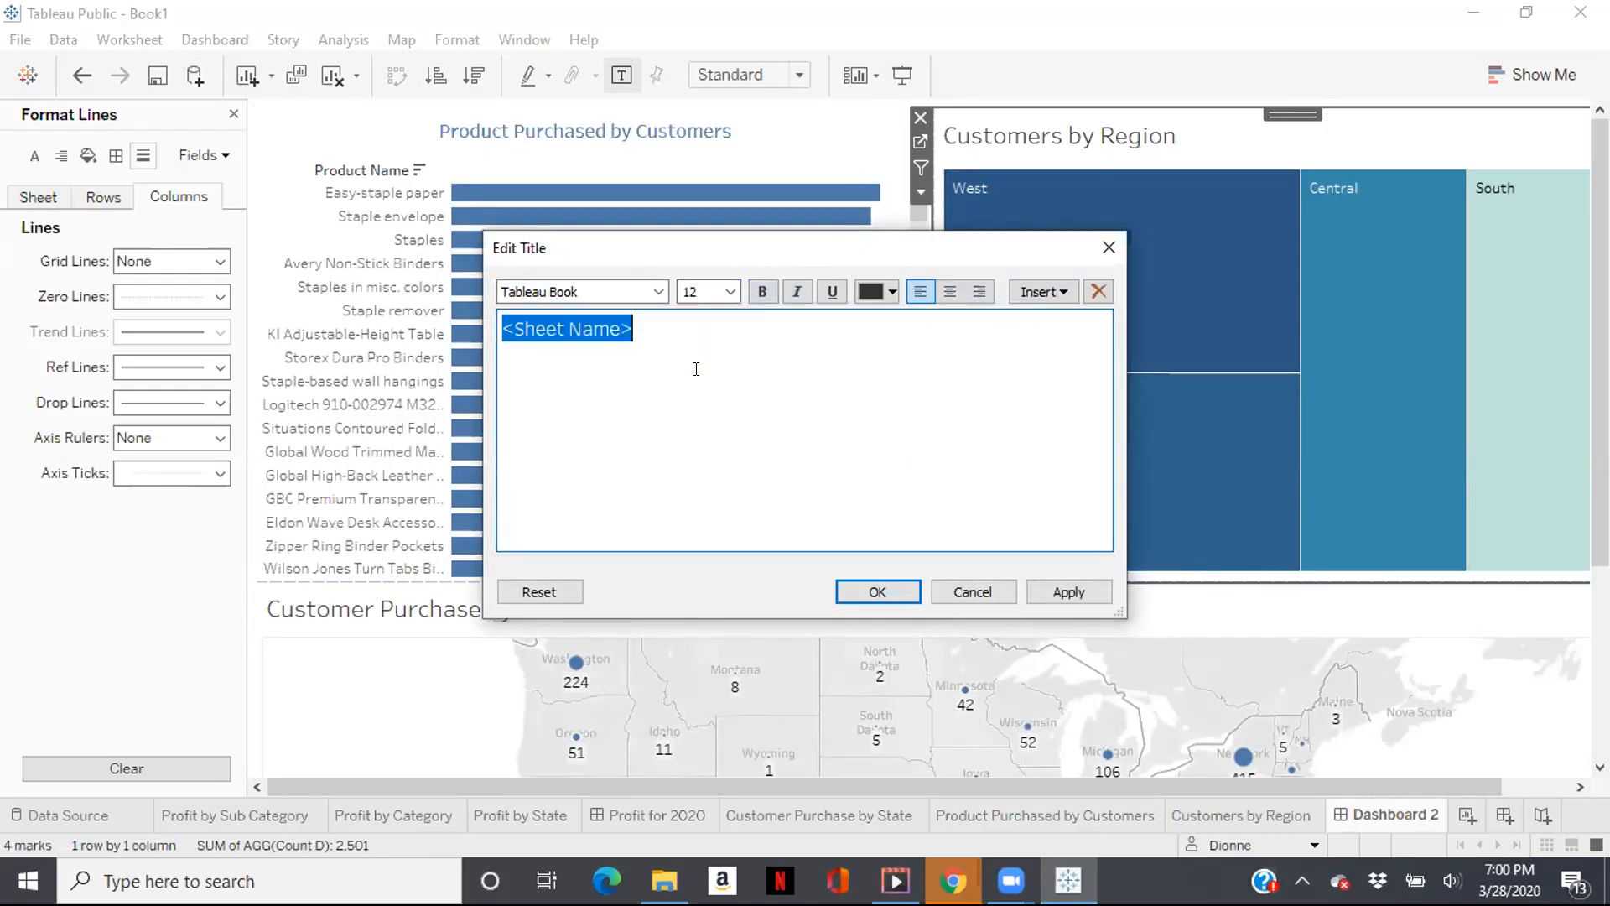
{"action": "left_click", "coordinate": [761, 291]}
{"action": "left_click", "coordinate": [892, 291]}
{"action": "left_click", "coordinate": [1000, 308]}
{"action": "left_click", "coordinate": [949, 291]}
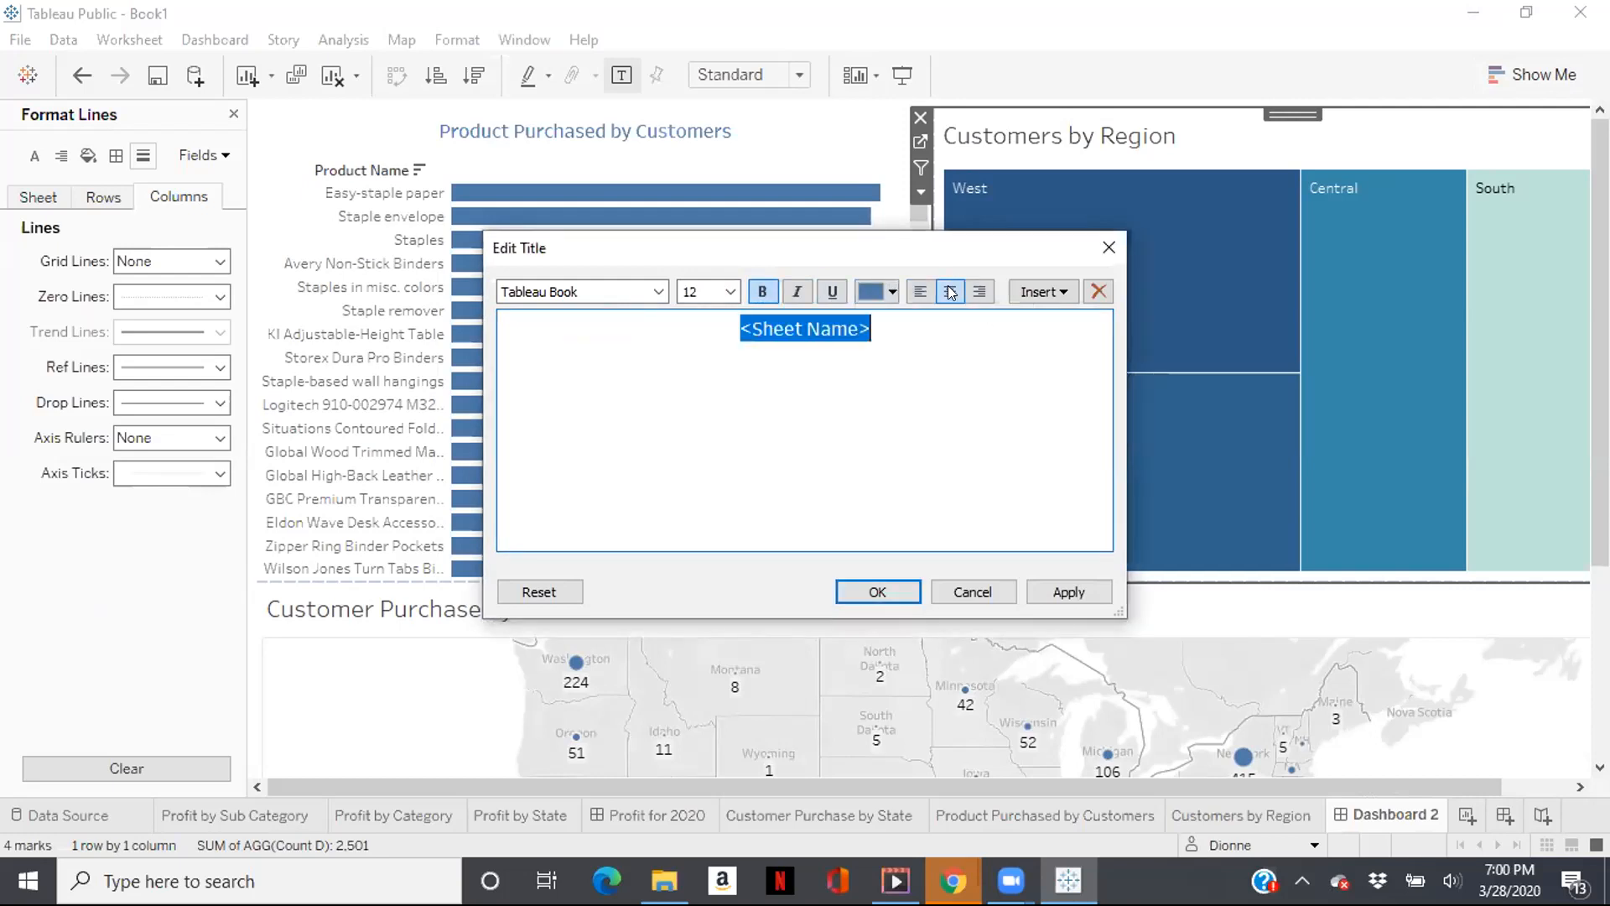
{"action": "left_click", "coordinate": [857, 588]}
Format the Customer Purchase by State title as 12 pt, bold, blue and centered, and close the line formatting options.
{"action": "left_click", "coordinate": [572, 613]}
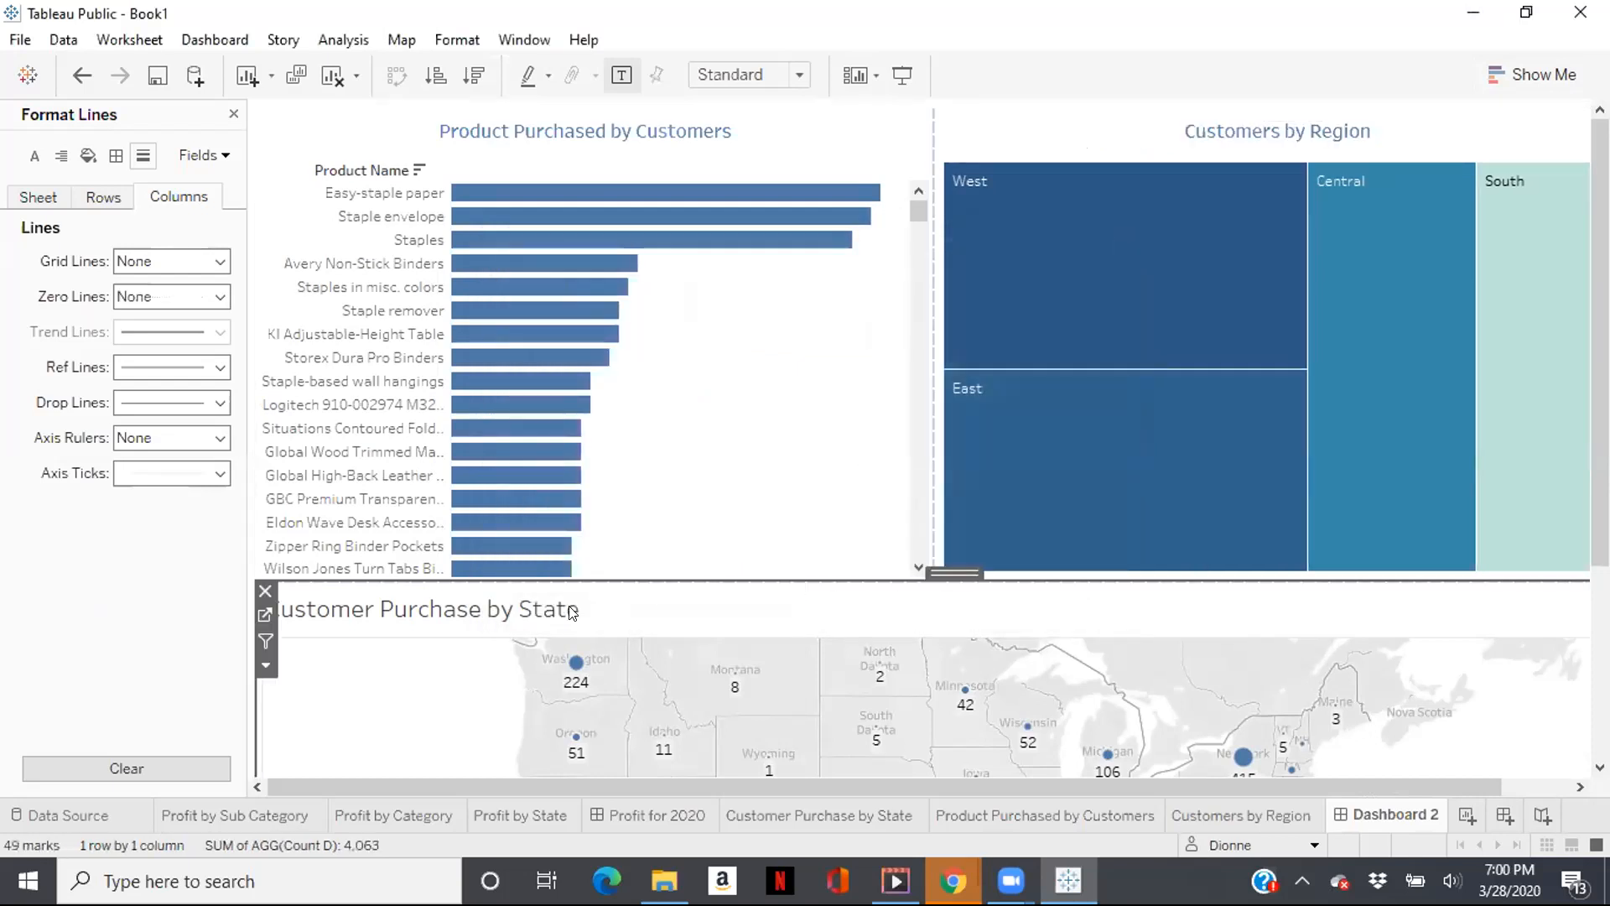
{"action": "double_click", "coordinate": [572, 610]}
{"action": "key", "text": "ctrl+a"}
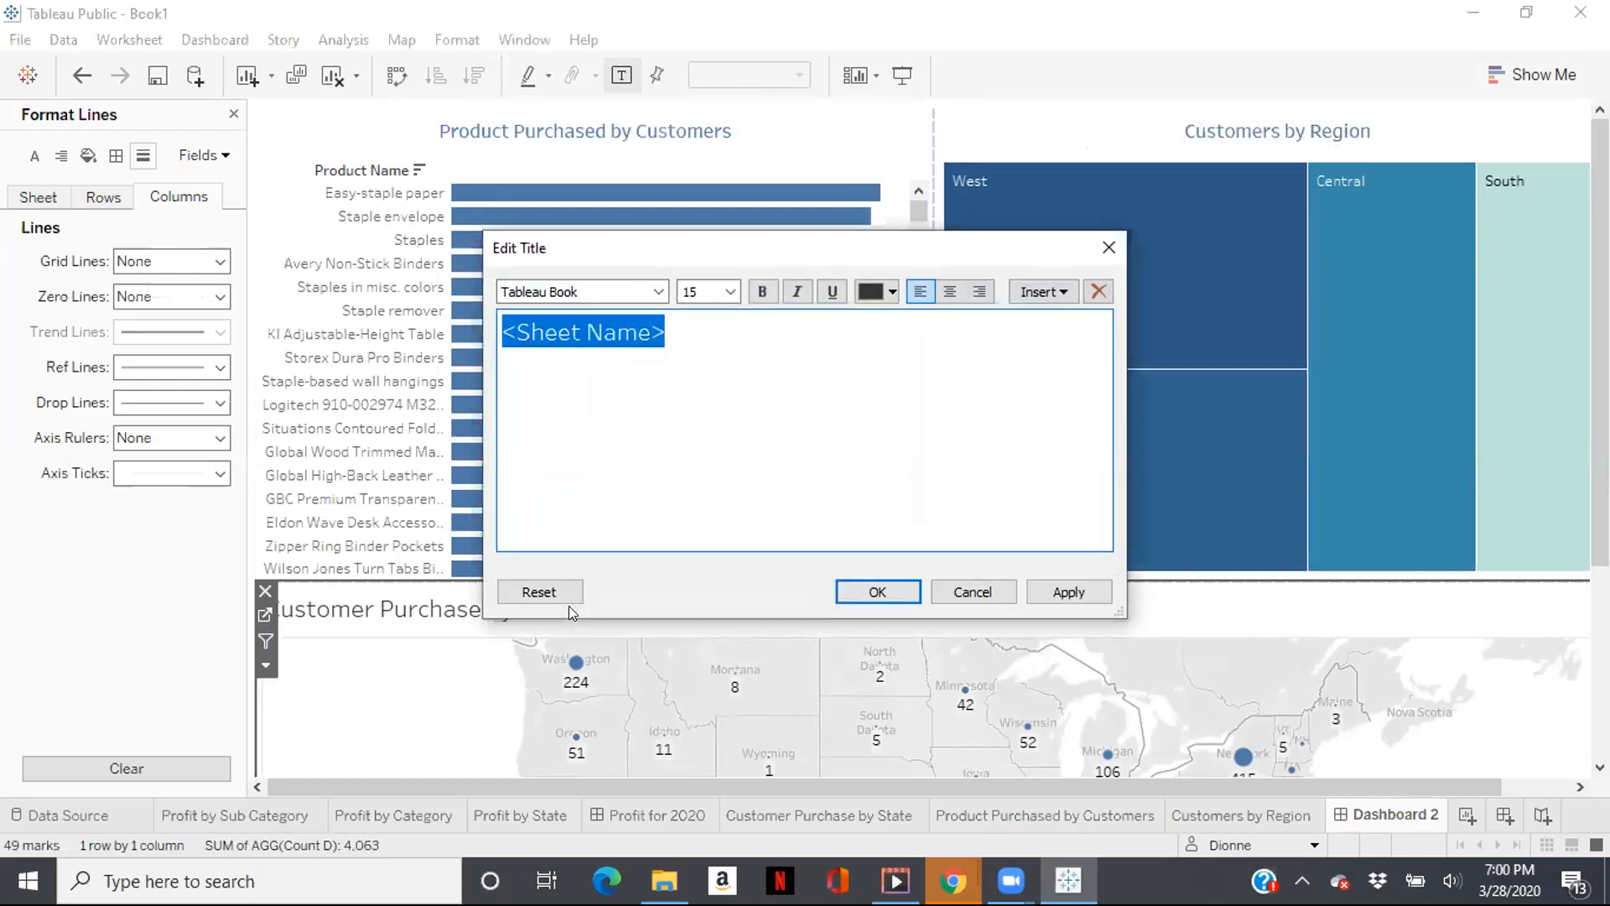
{"action": "left_click", "coordinate": [730, 292]}
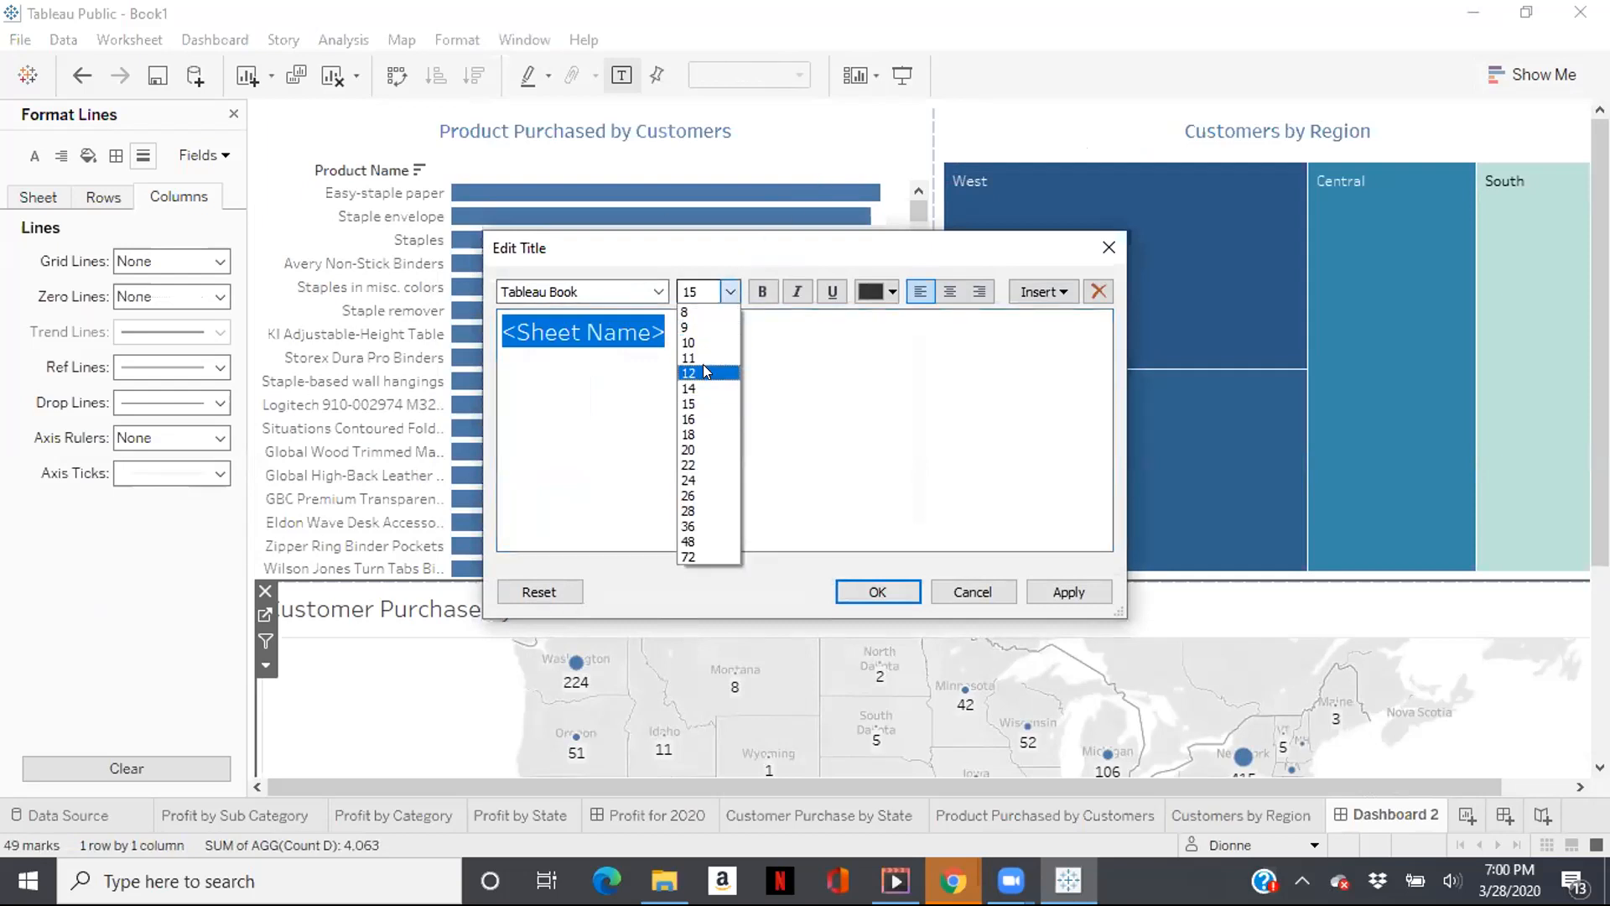
{"action": "left_click", "coordinate": [704, 370]}
{"action": "left_click", "coordinate": [763, 291]}
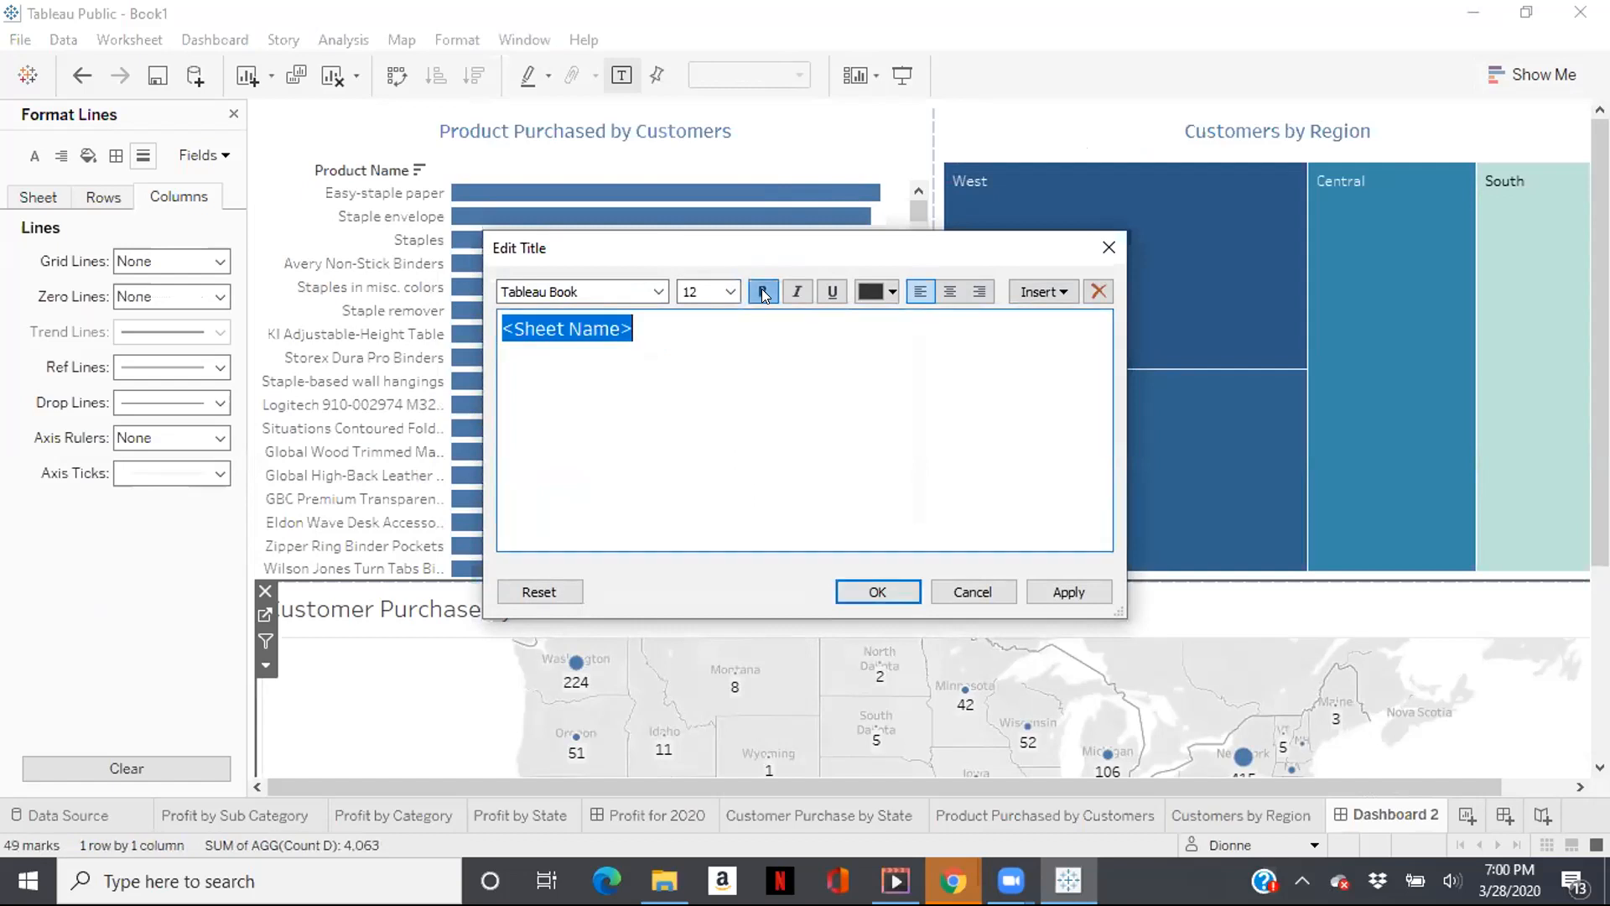
{"action": "left_click", "coordinate": [891, 292]}
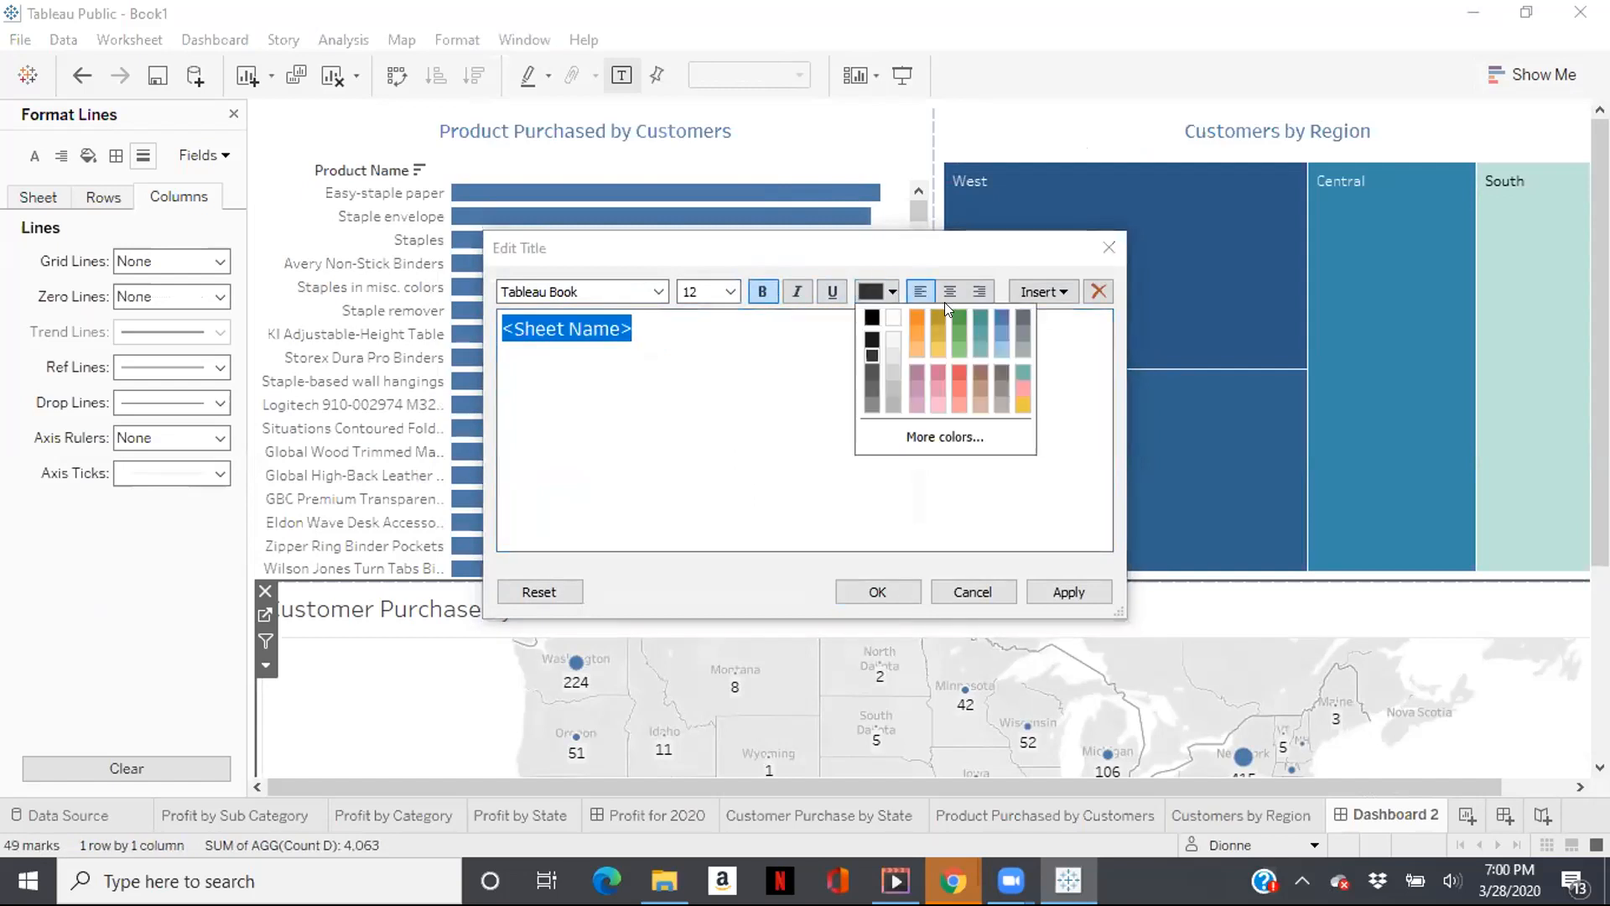
{"action": "left_click", "coordinate": [1001, 323]}
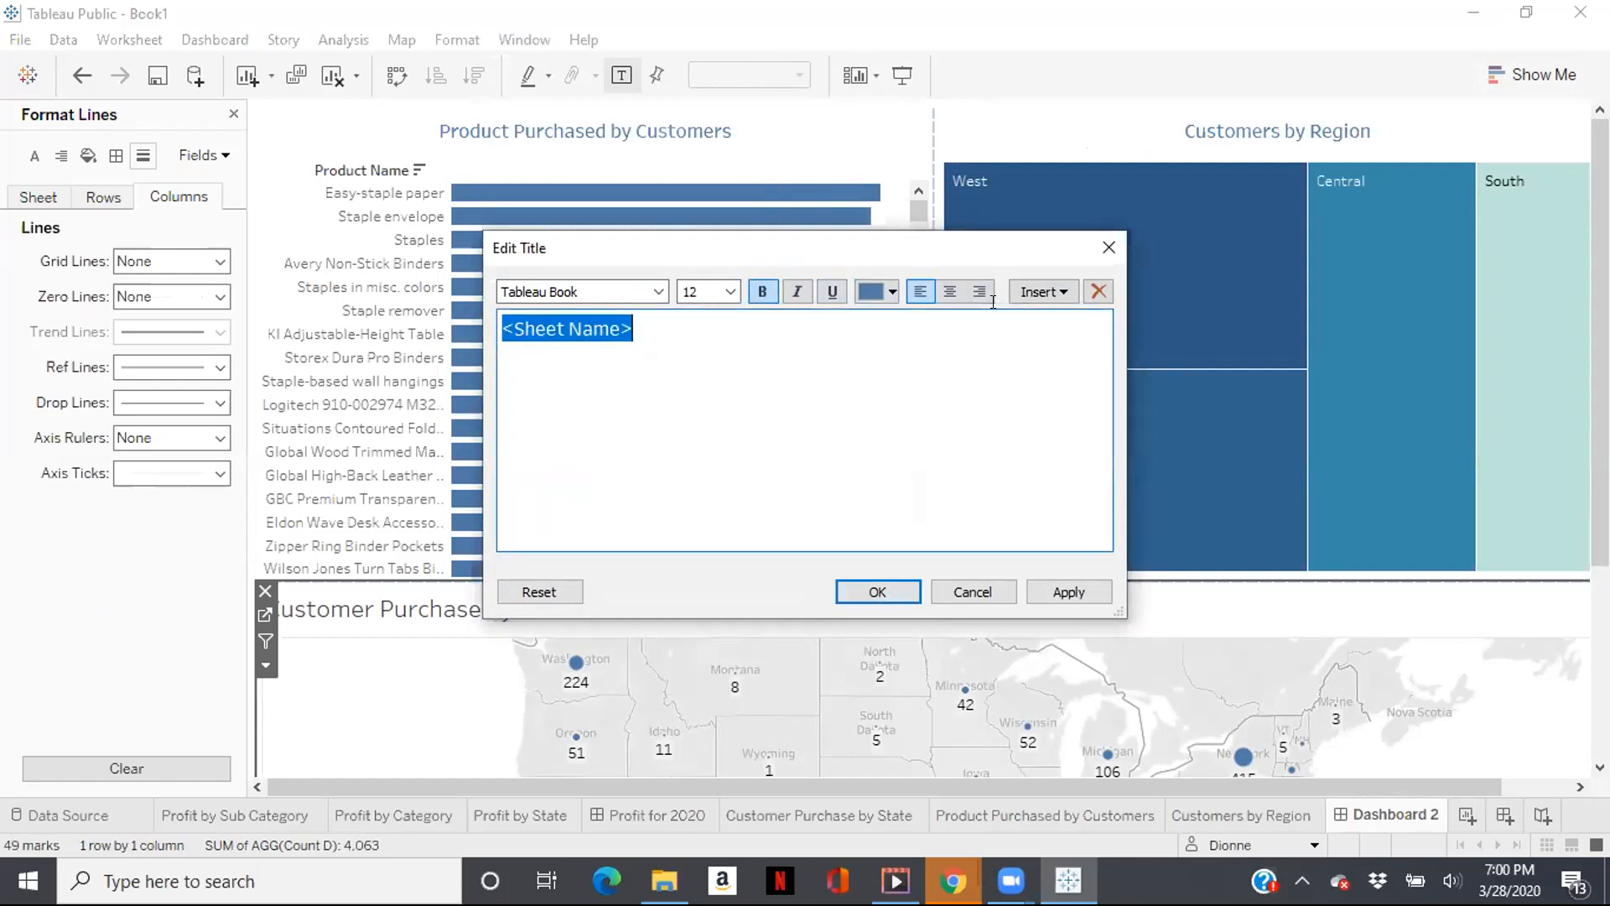
{"action": "left_click", "coordinate": [950, 293]}
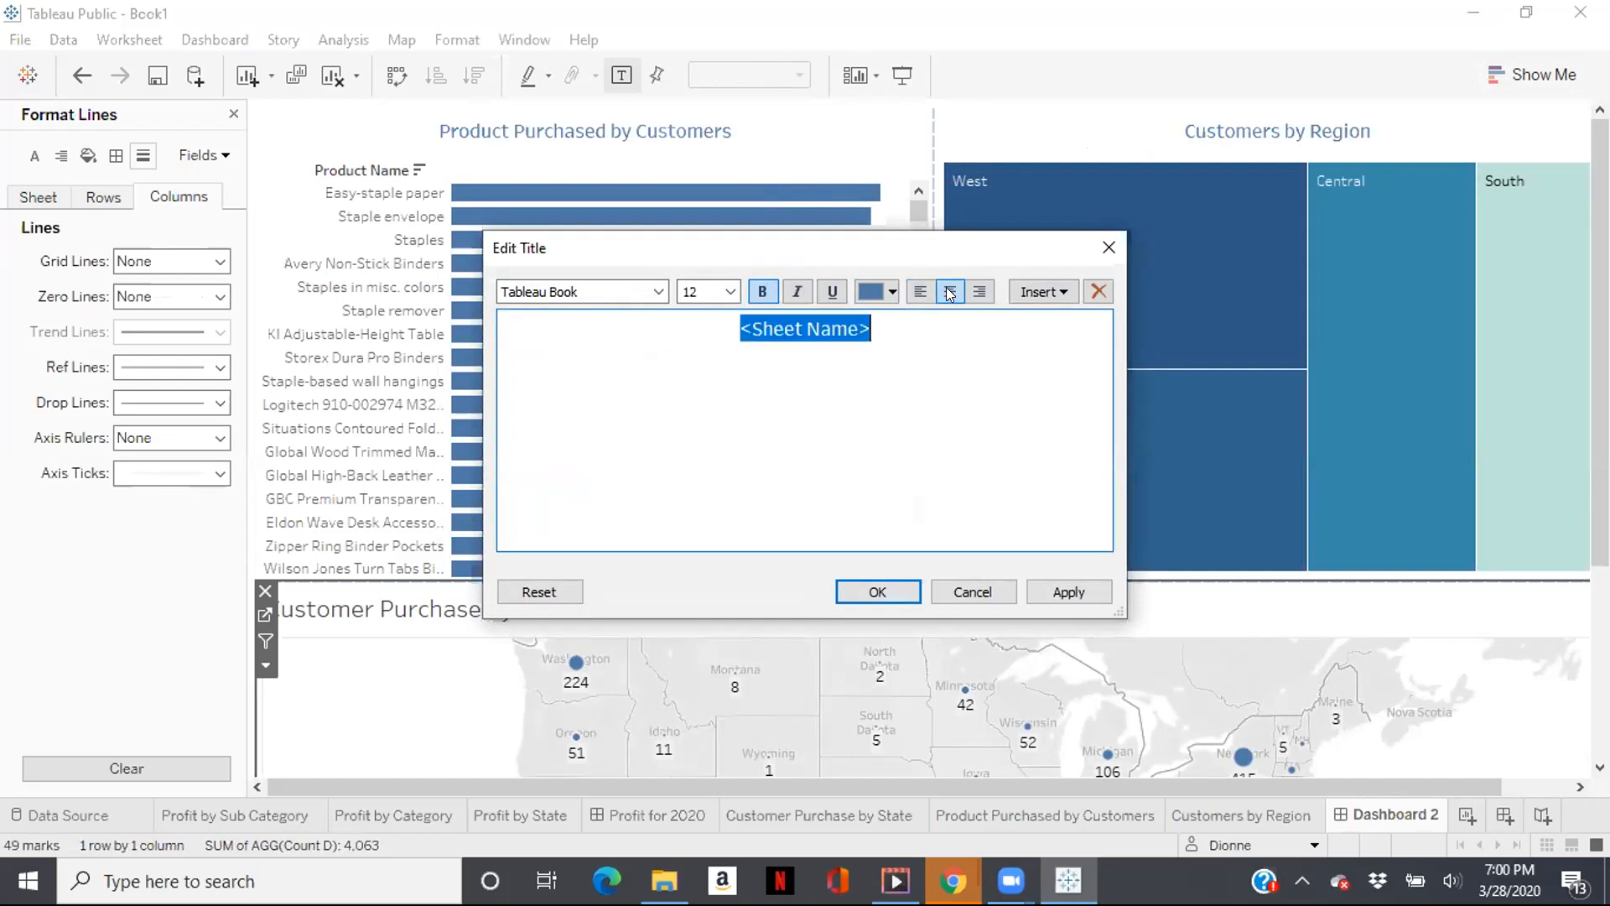
{"action": "left_click", "coordinate": [880, 592]}
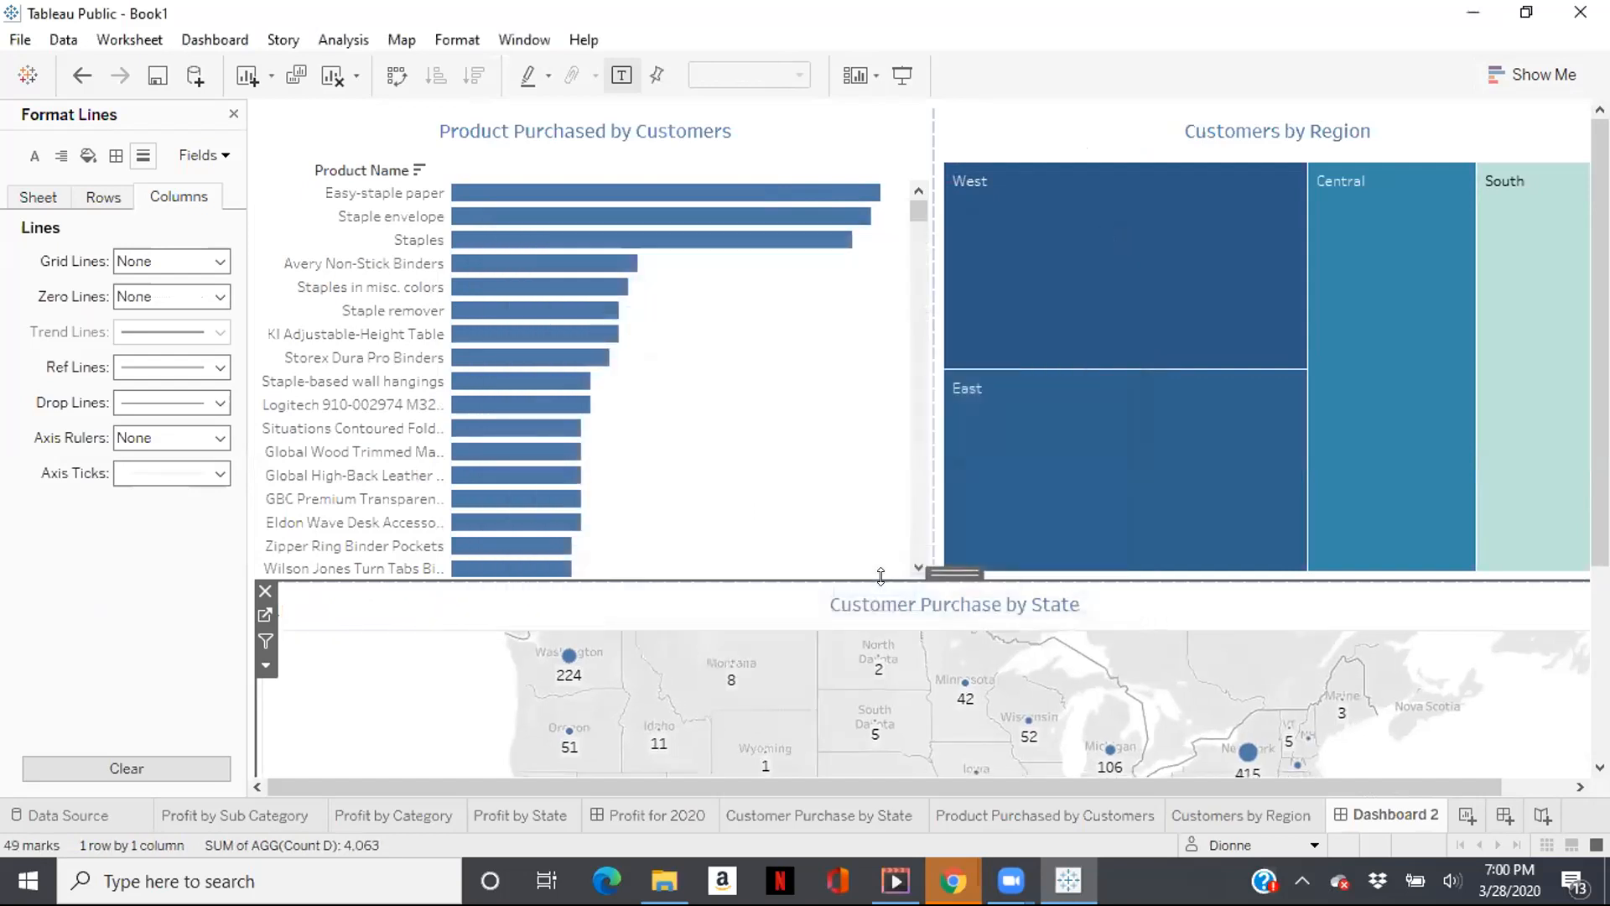
{"action": "left_click", "coordinate": [763, 461]}
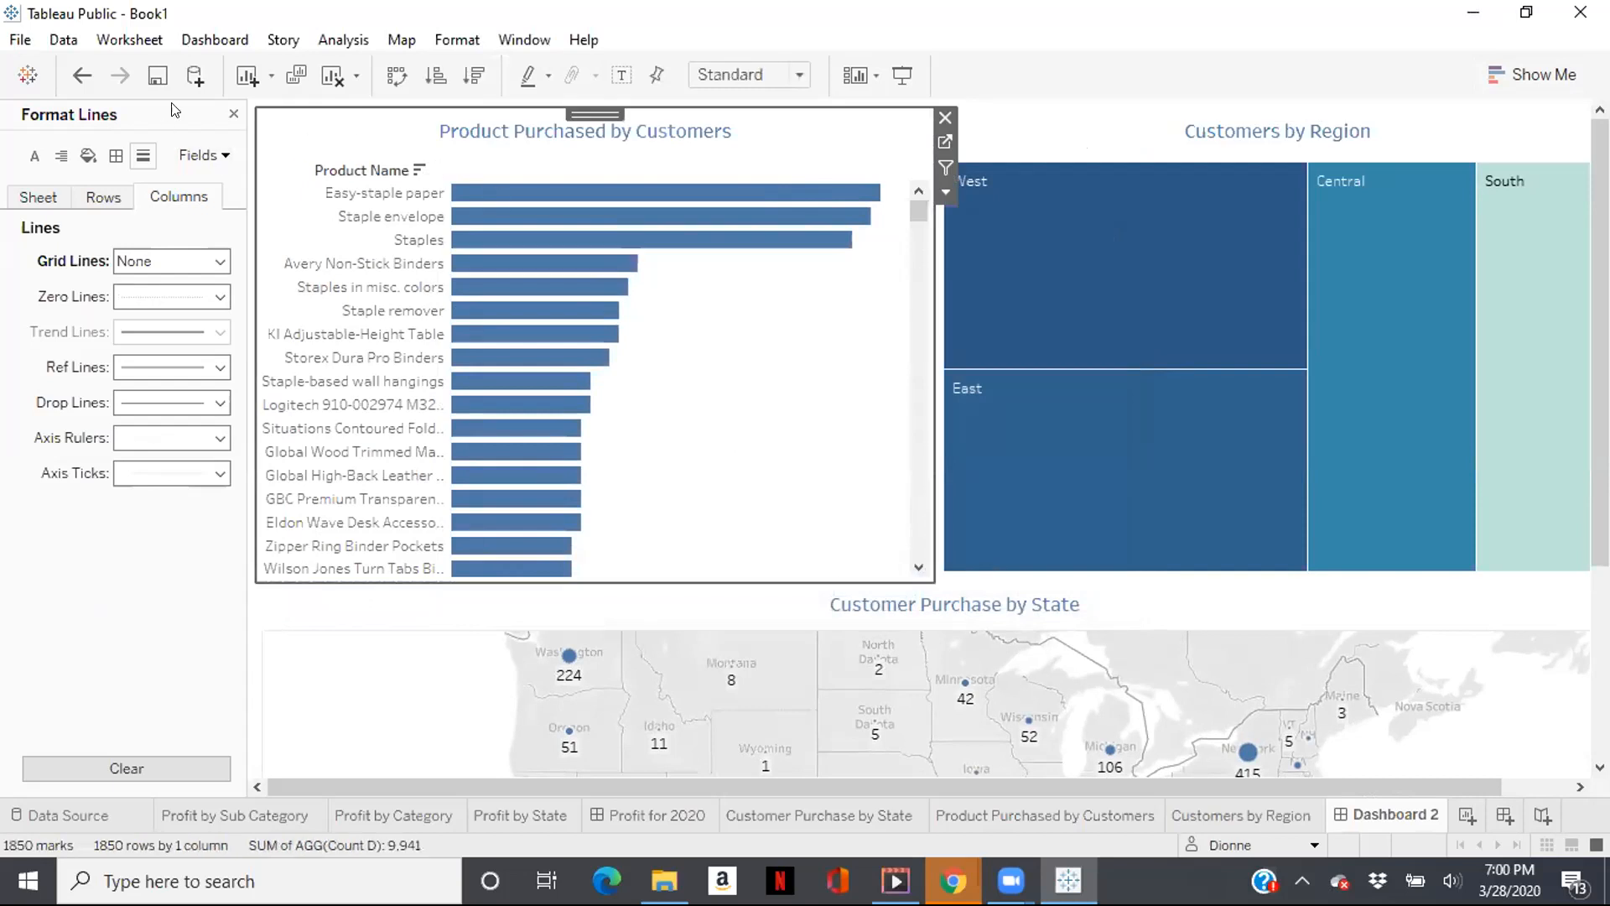
{"action": "left_click", "coordinate": [233, 113]}
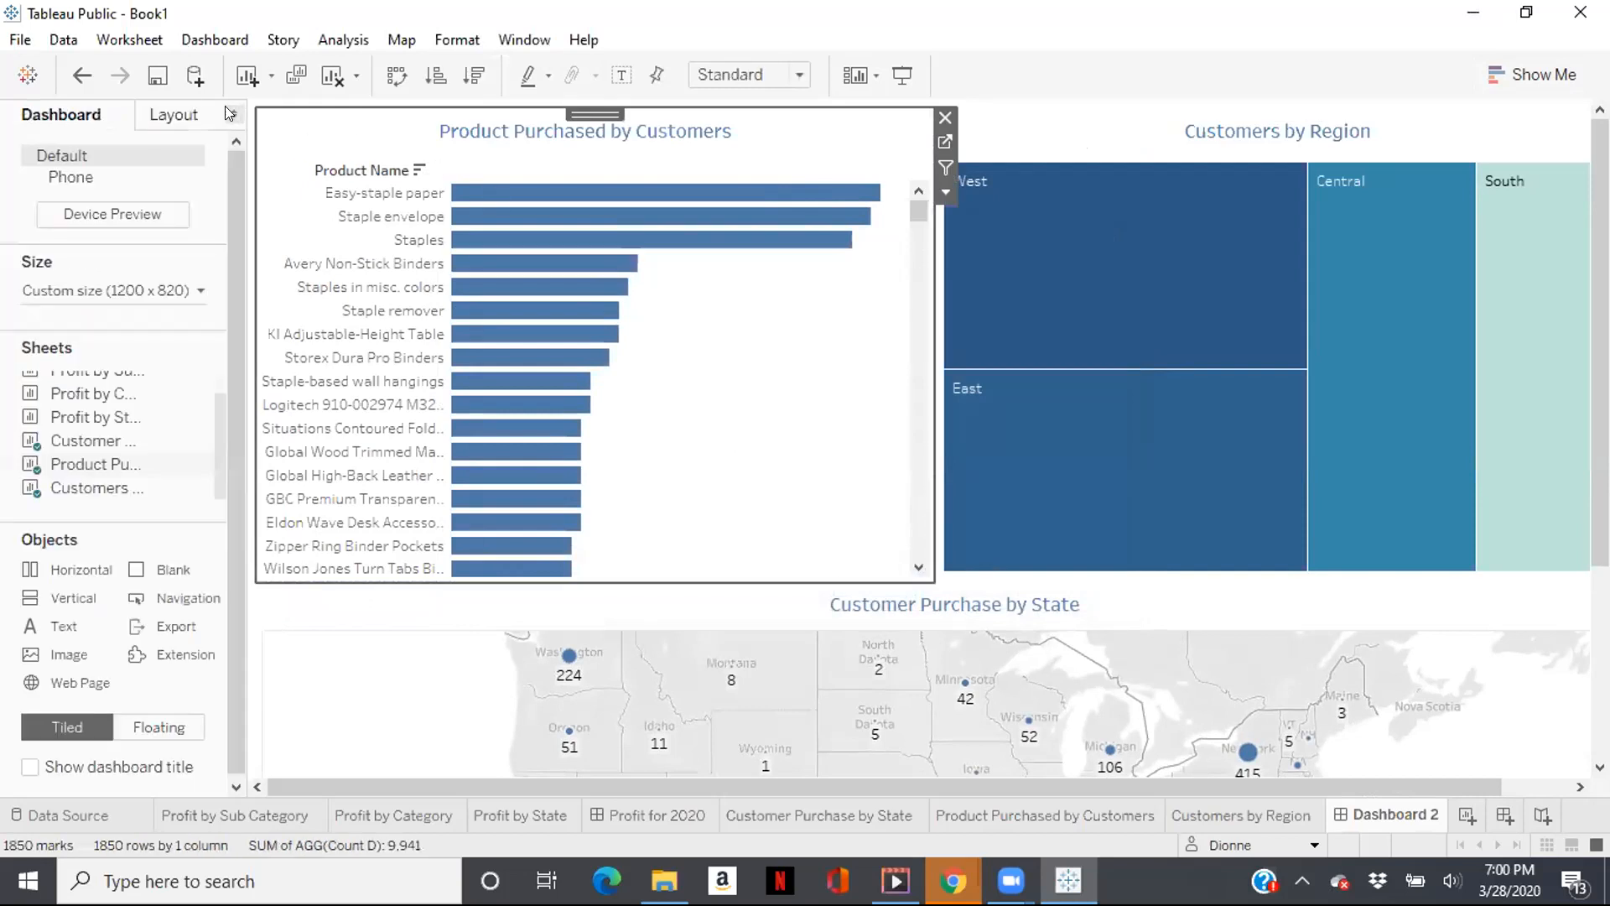
Give the Product Purchased by Customers chart a solid orange border in the second-thinnest line weight.
{"action": "left_click", "coordinate": [191, 113]}
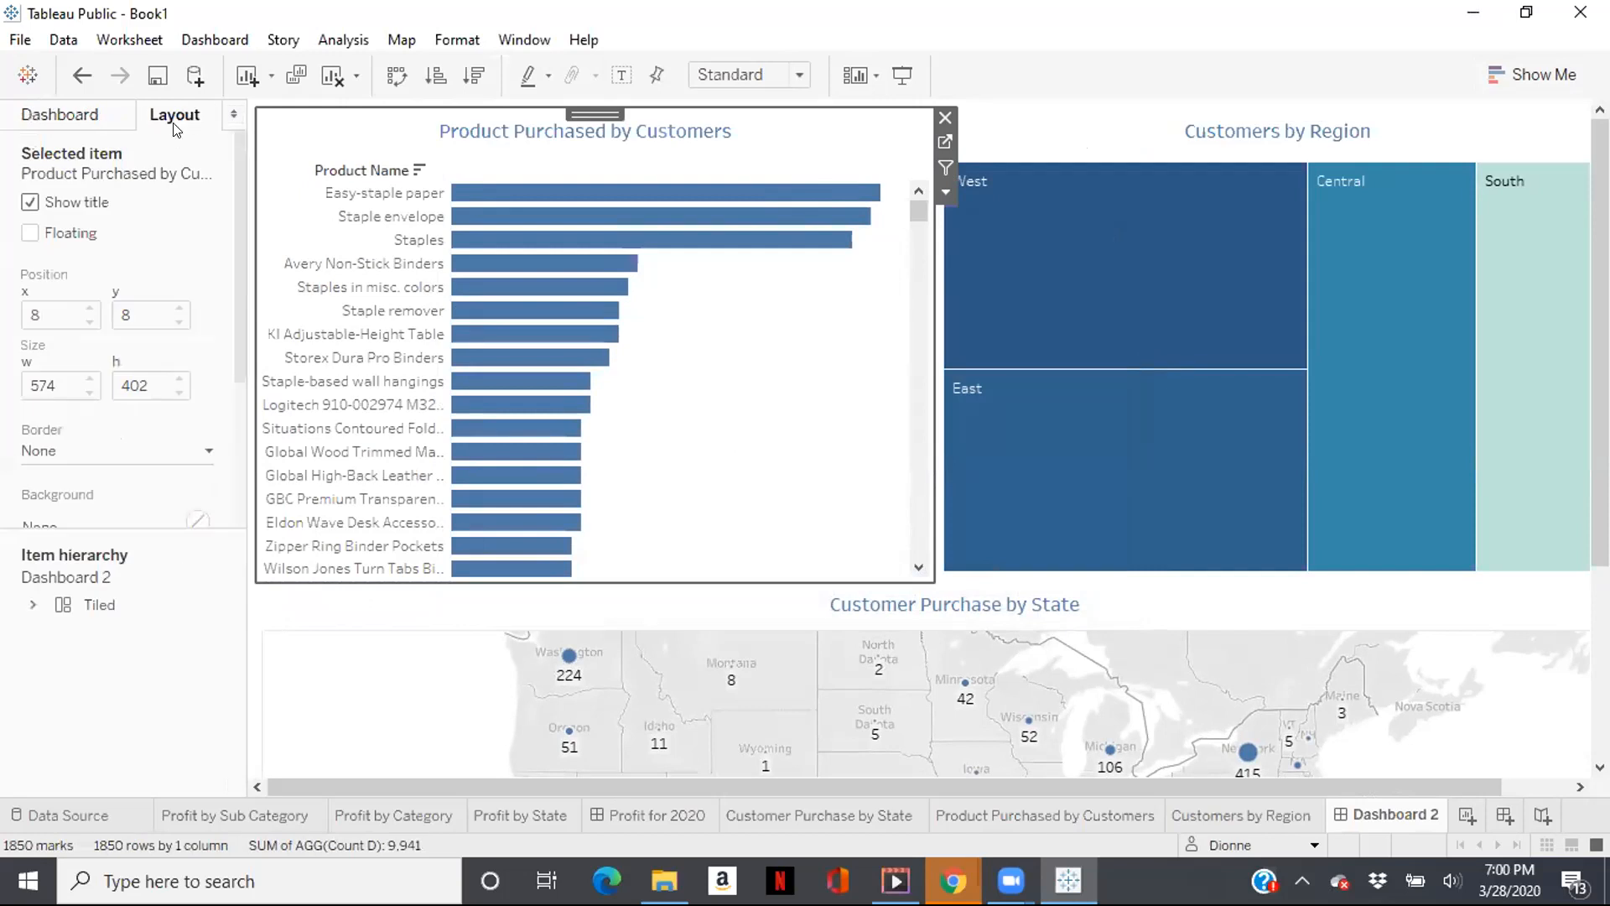
{"action": "left_click", "coordinate": [104, 449]}
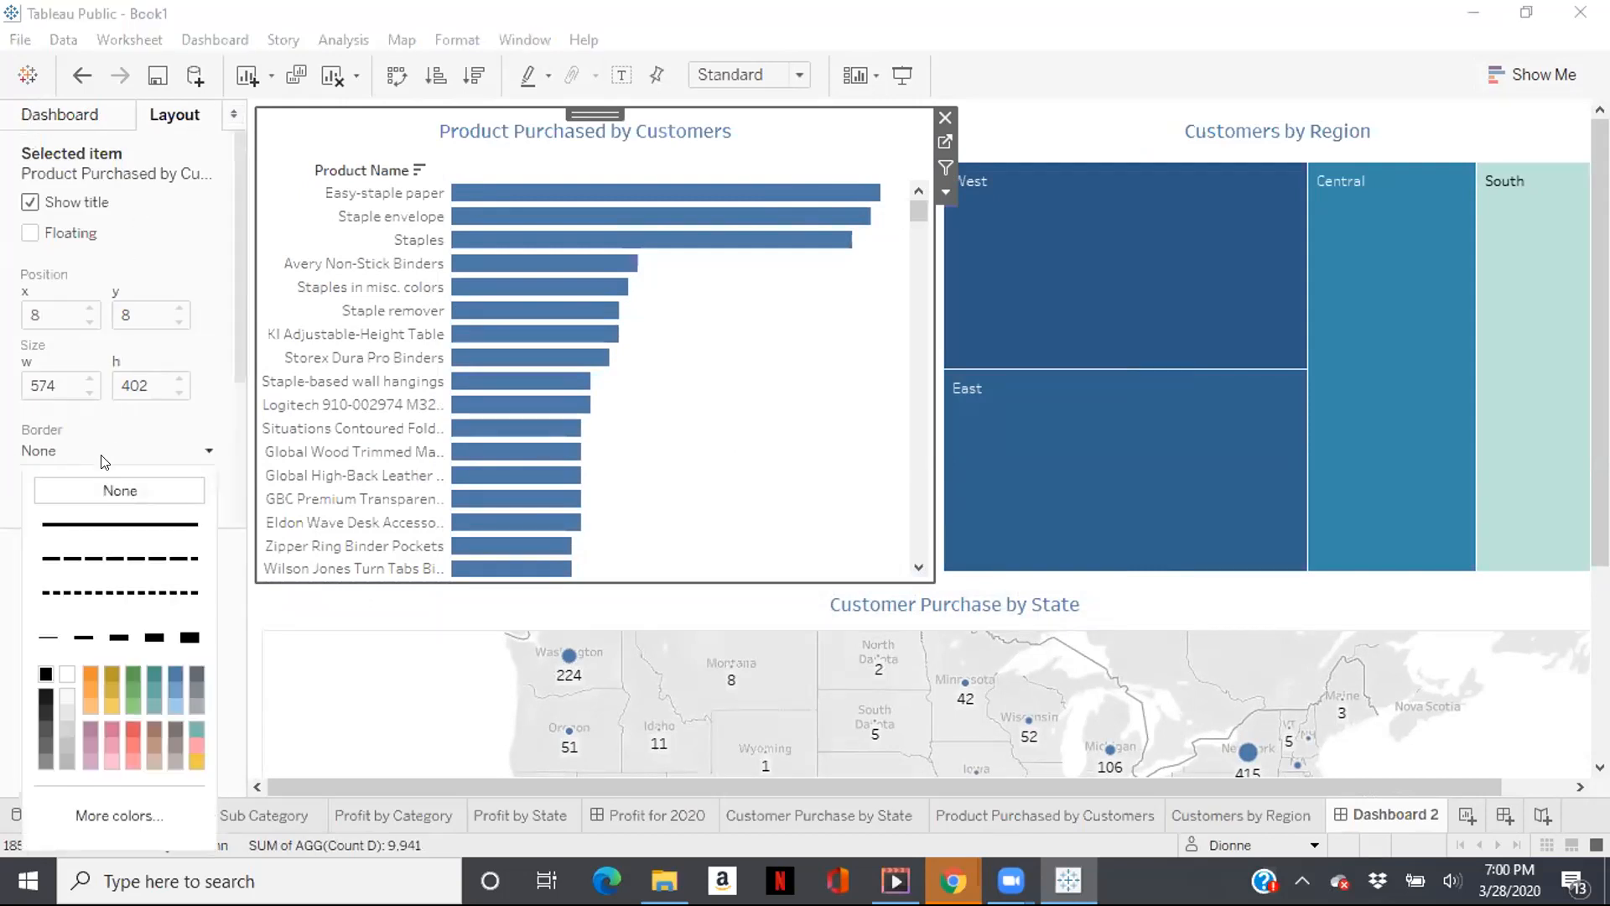
{"action": "left_click", "coordinate": [81, 594]}
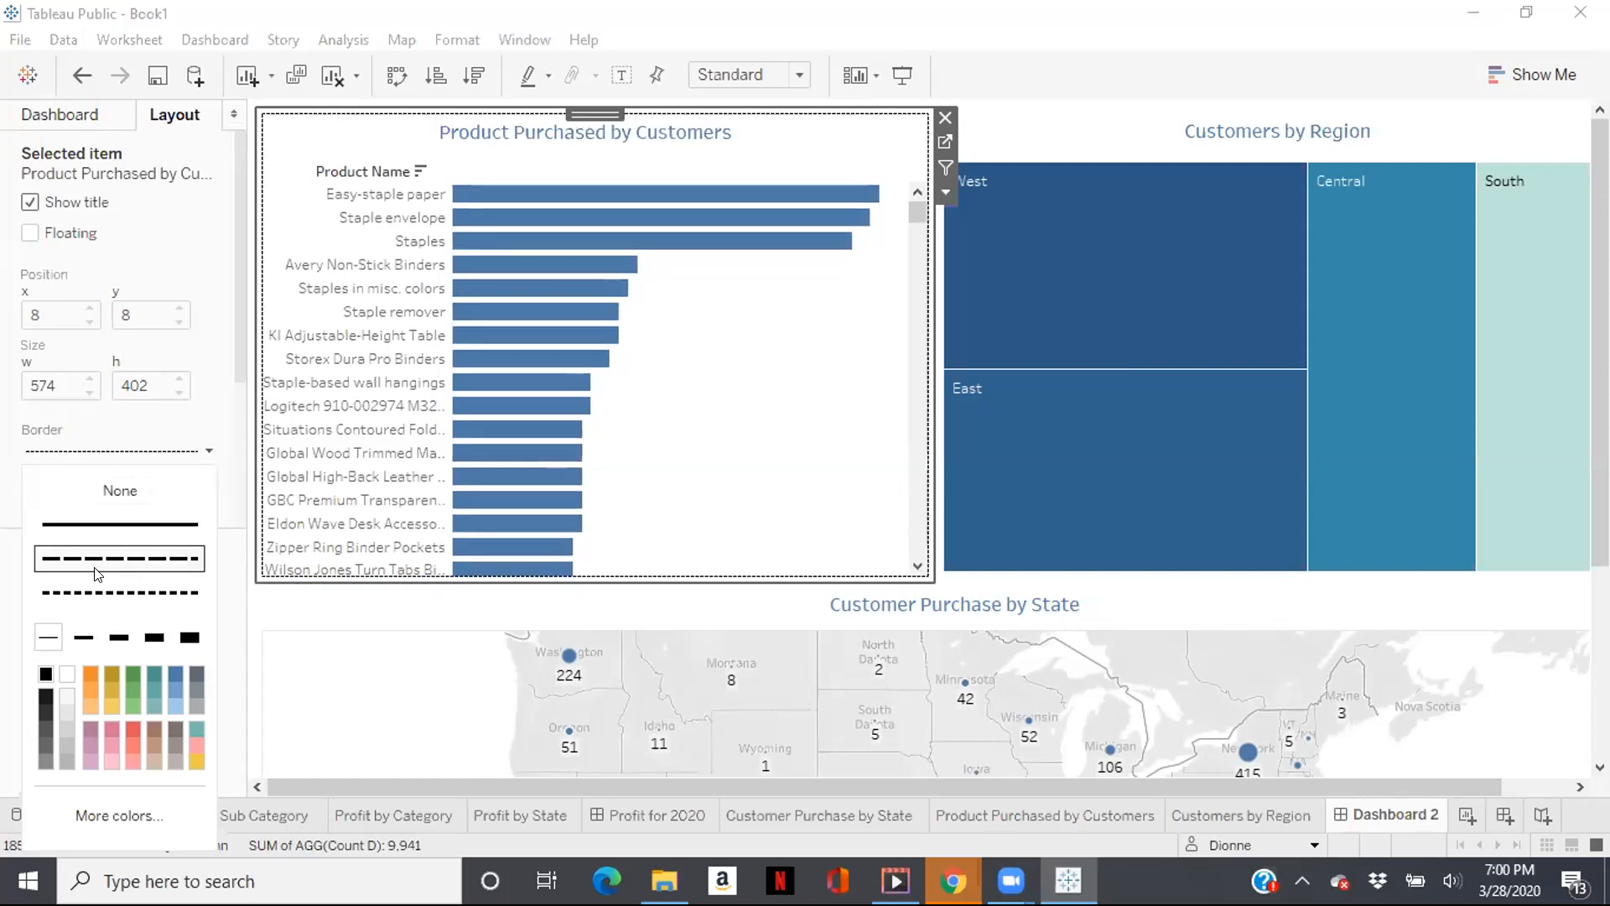
{"action": "left_click", "coordinate": [88, 593]}
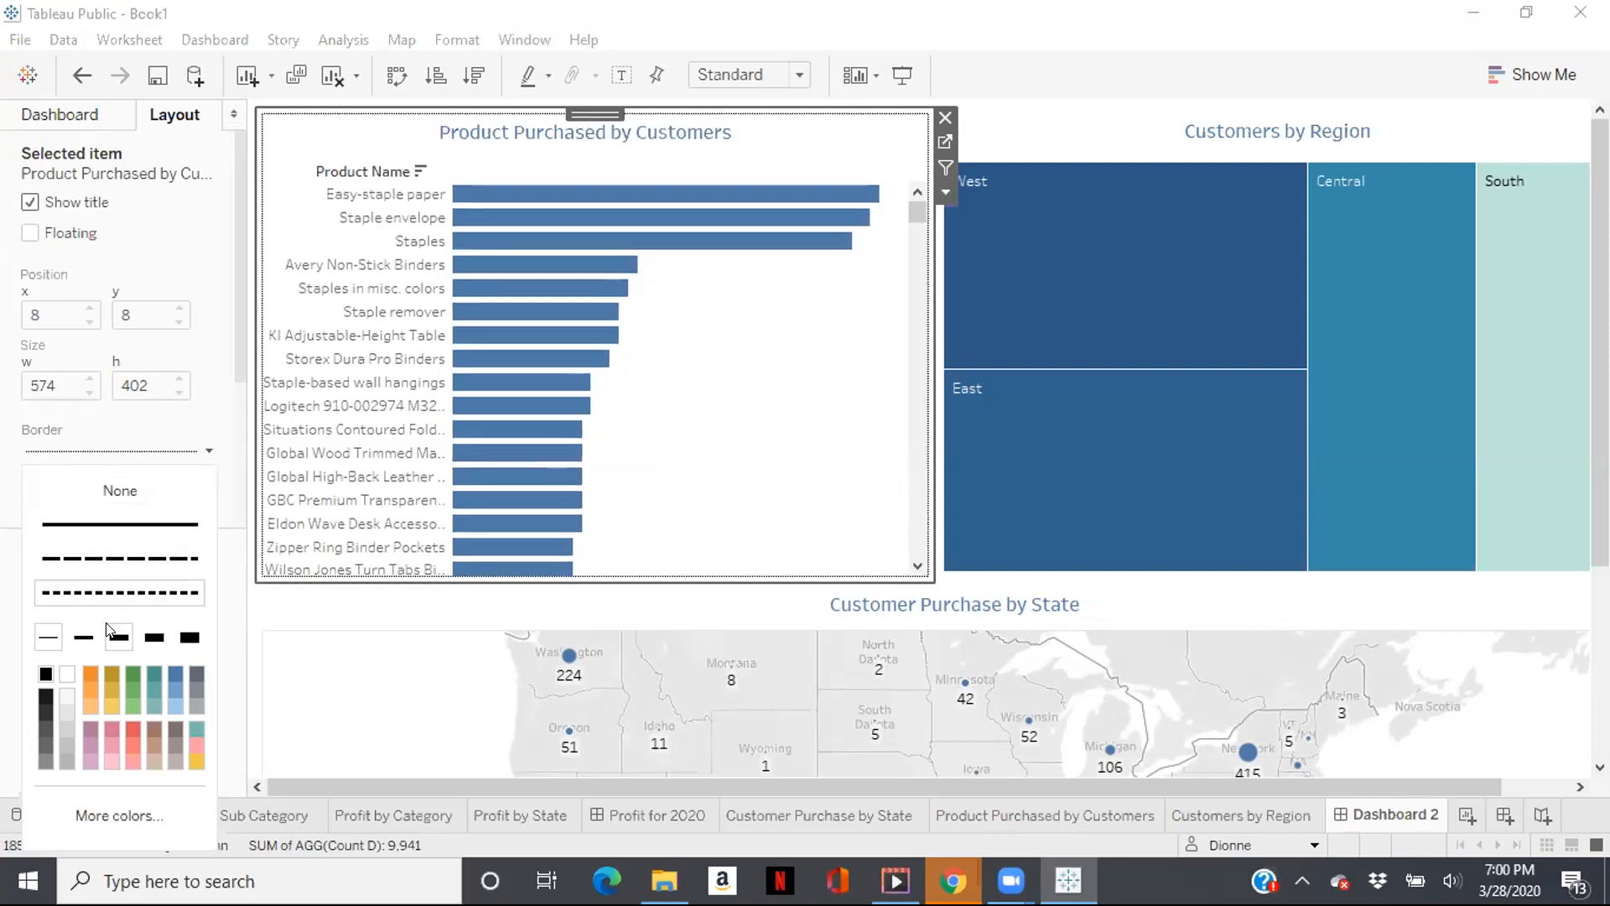
{"action": "left_click", "coordinate": [84, 638]}
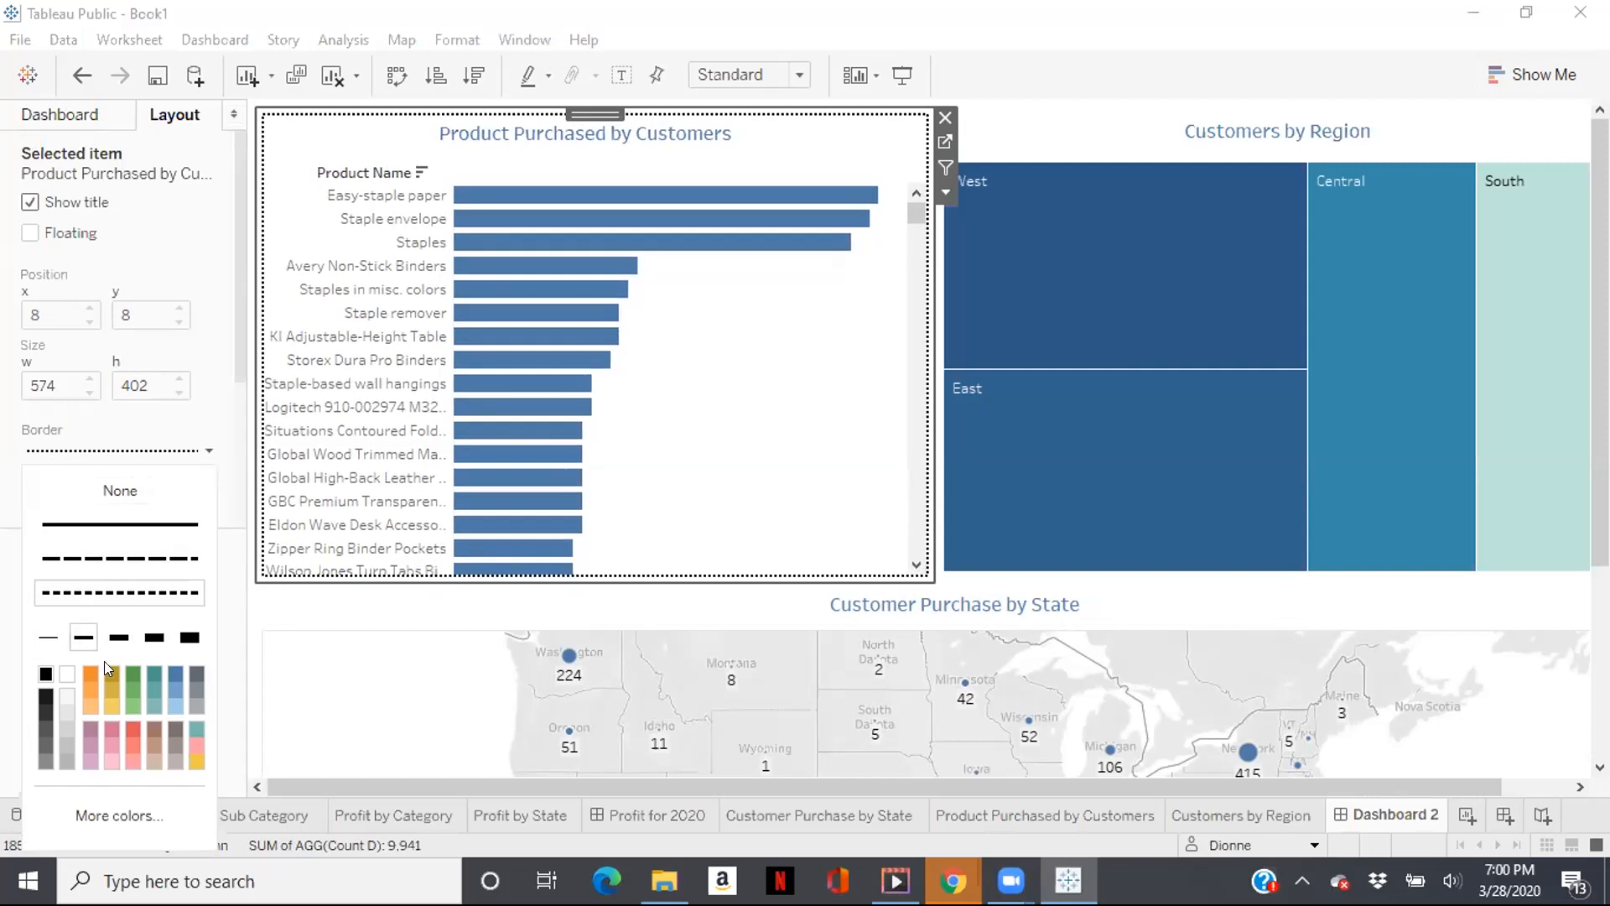
{"action": "left_click", "coordinate": [93, 672]}
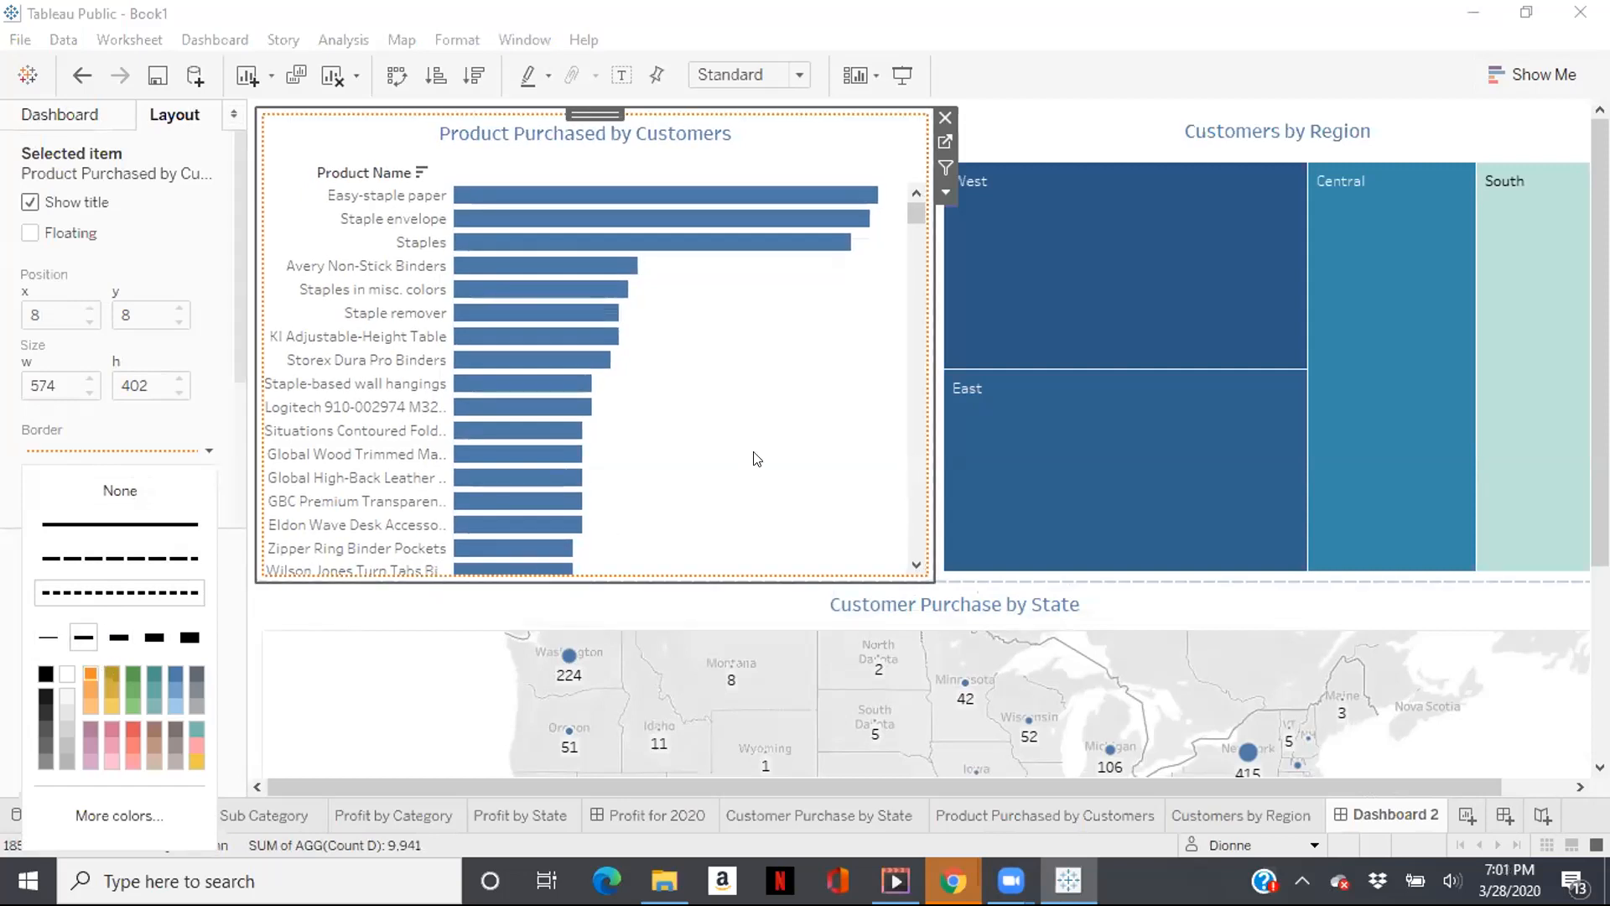
{"action": "mouse_move", "coordinate": [1027, 371]}
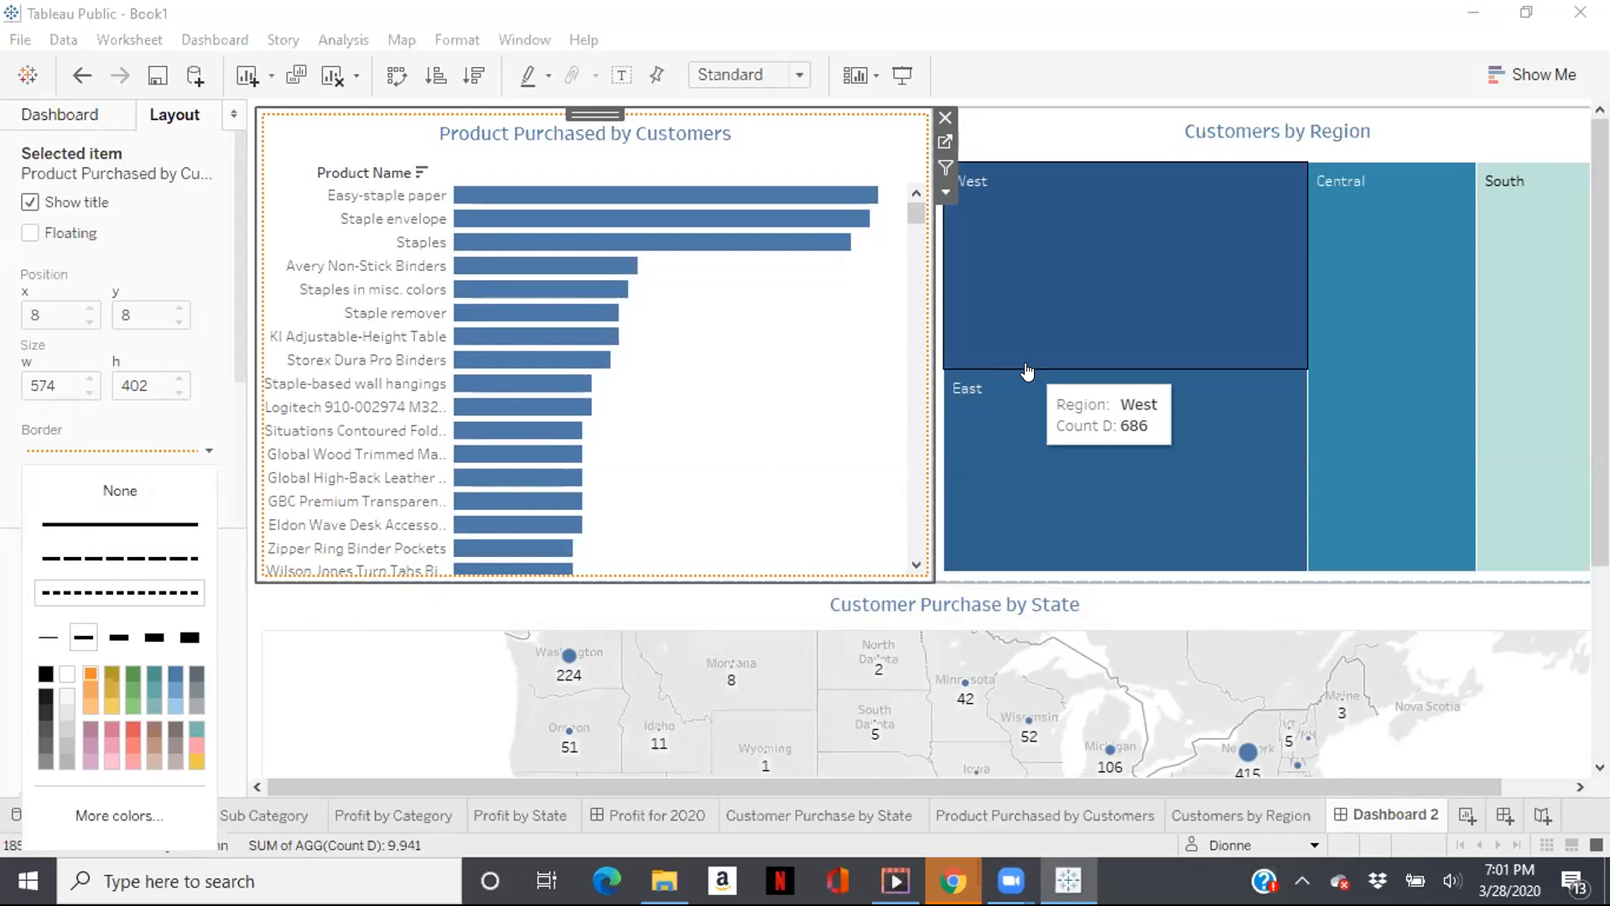
{"action": "left_click", "coordinate": [183, 525]}
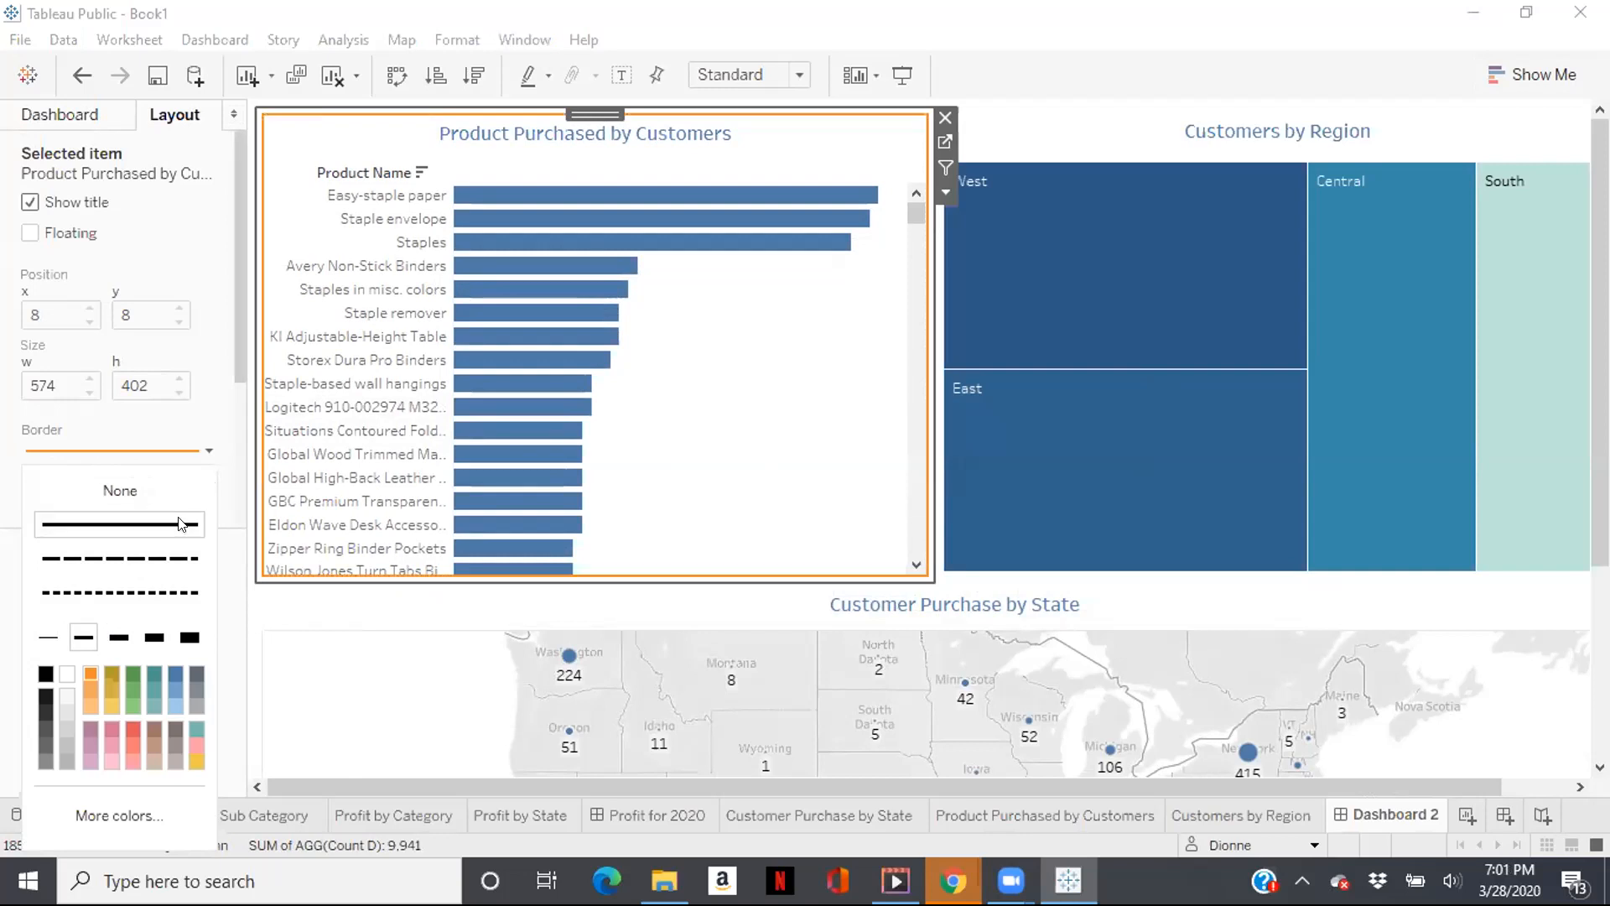
Give the Customers by Region treemap a thin solid orange border.
{"action": "left_click", "coordinate": [1105, 142]}
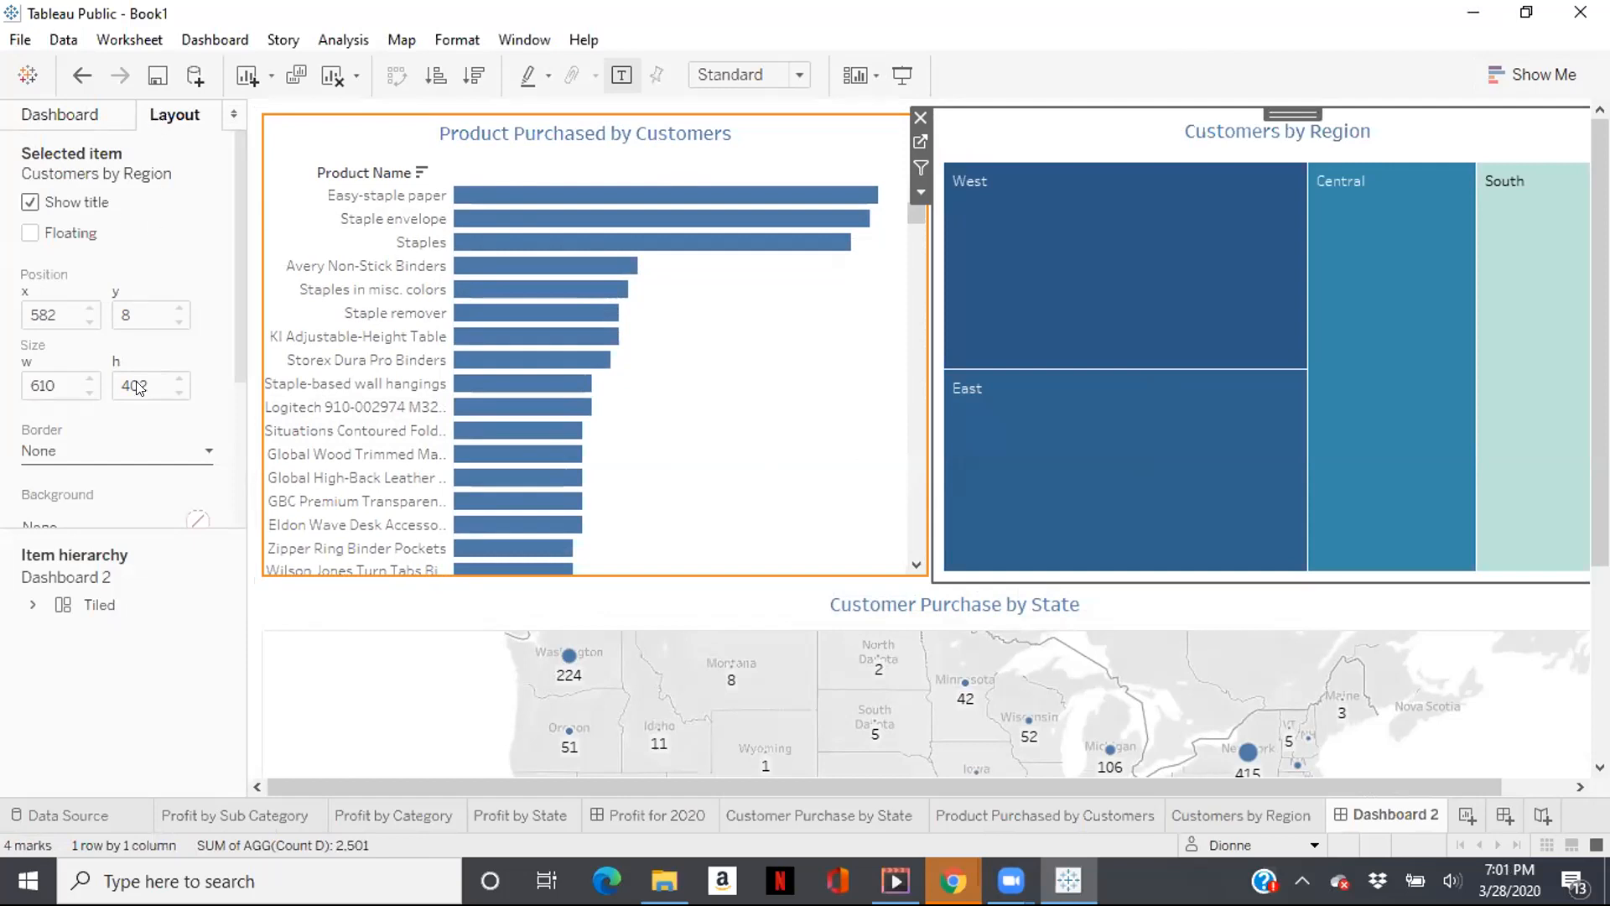
{"action": "left_click", "coordinate": [144, 449]}
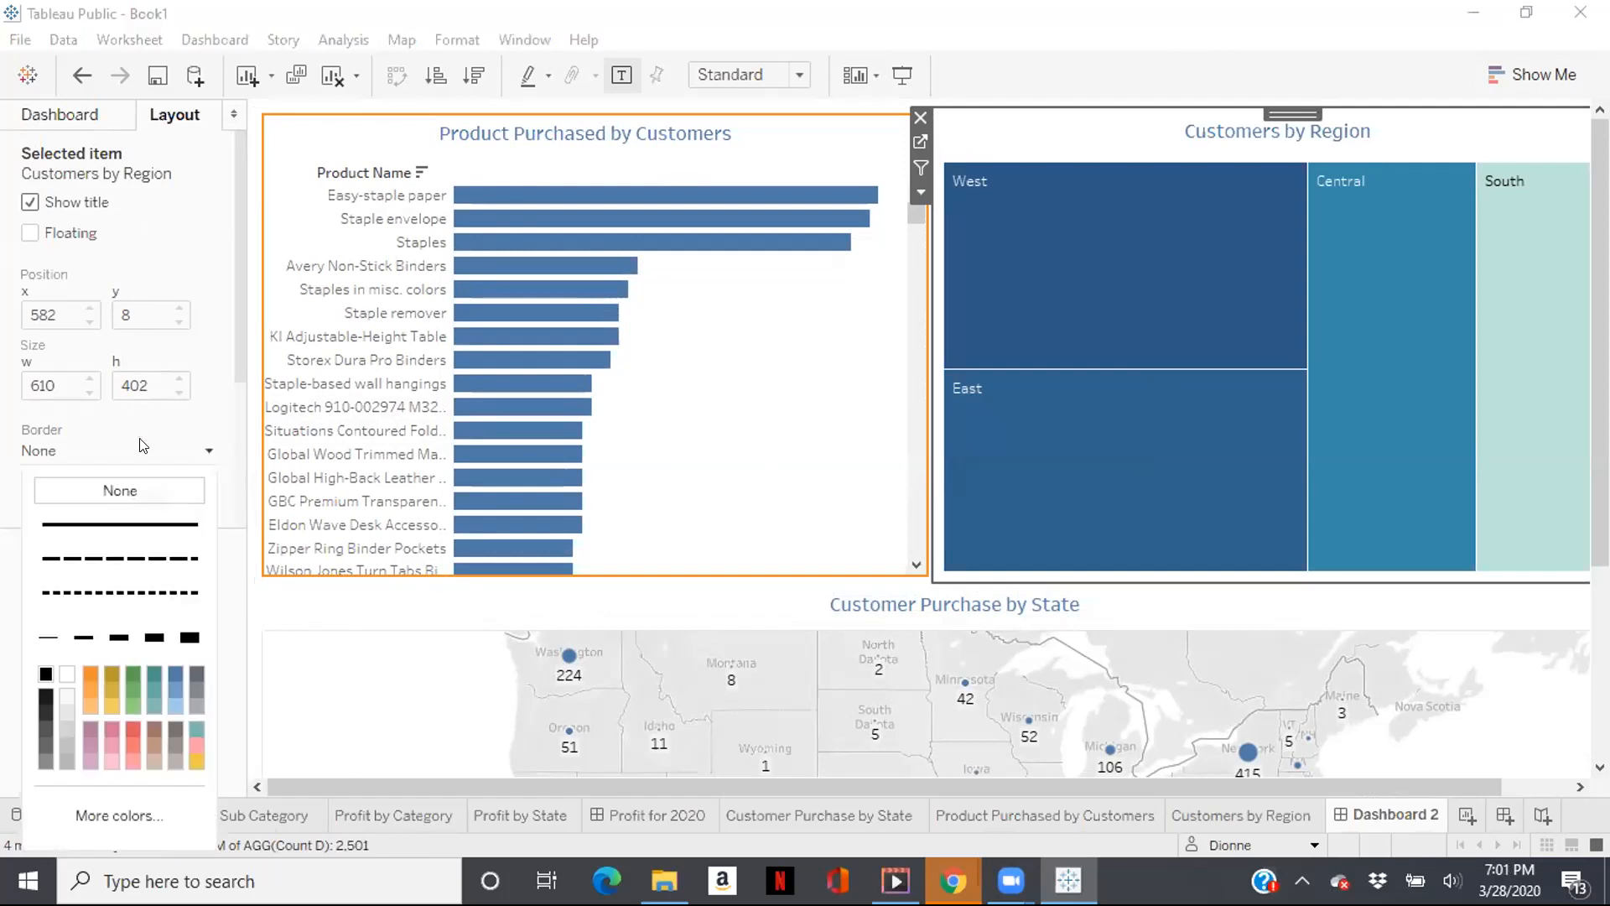
{"action": "left_click", "coordinate": [123, 522]}
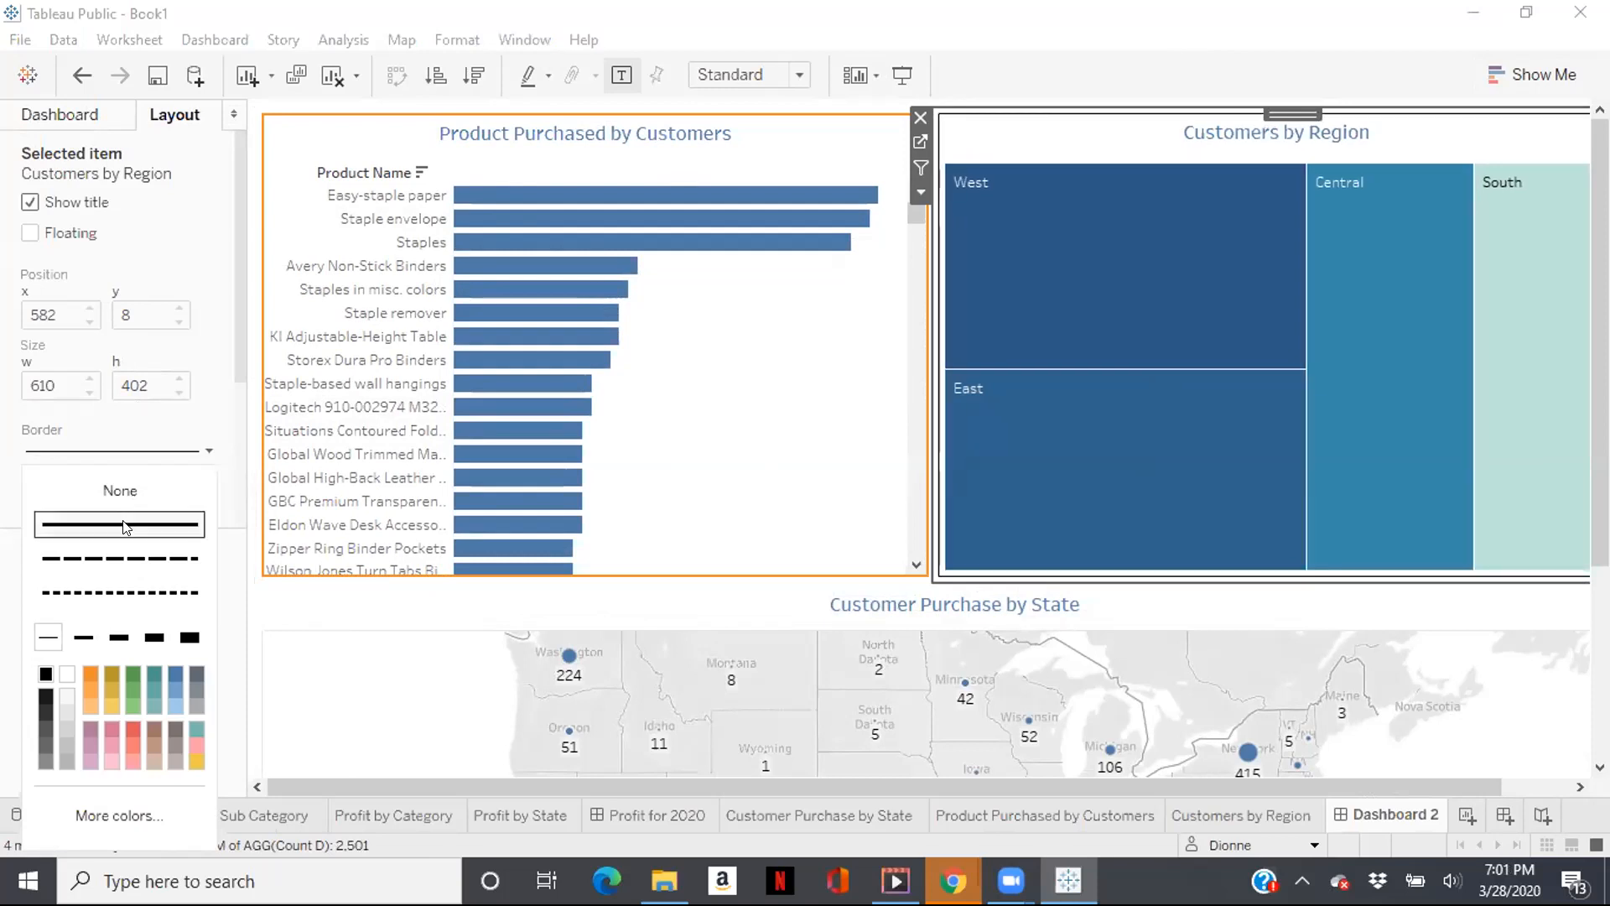
{"action": "left_click", "coordinate": [80, 662]}
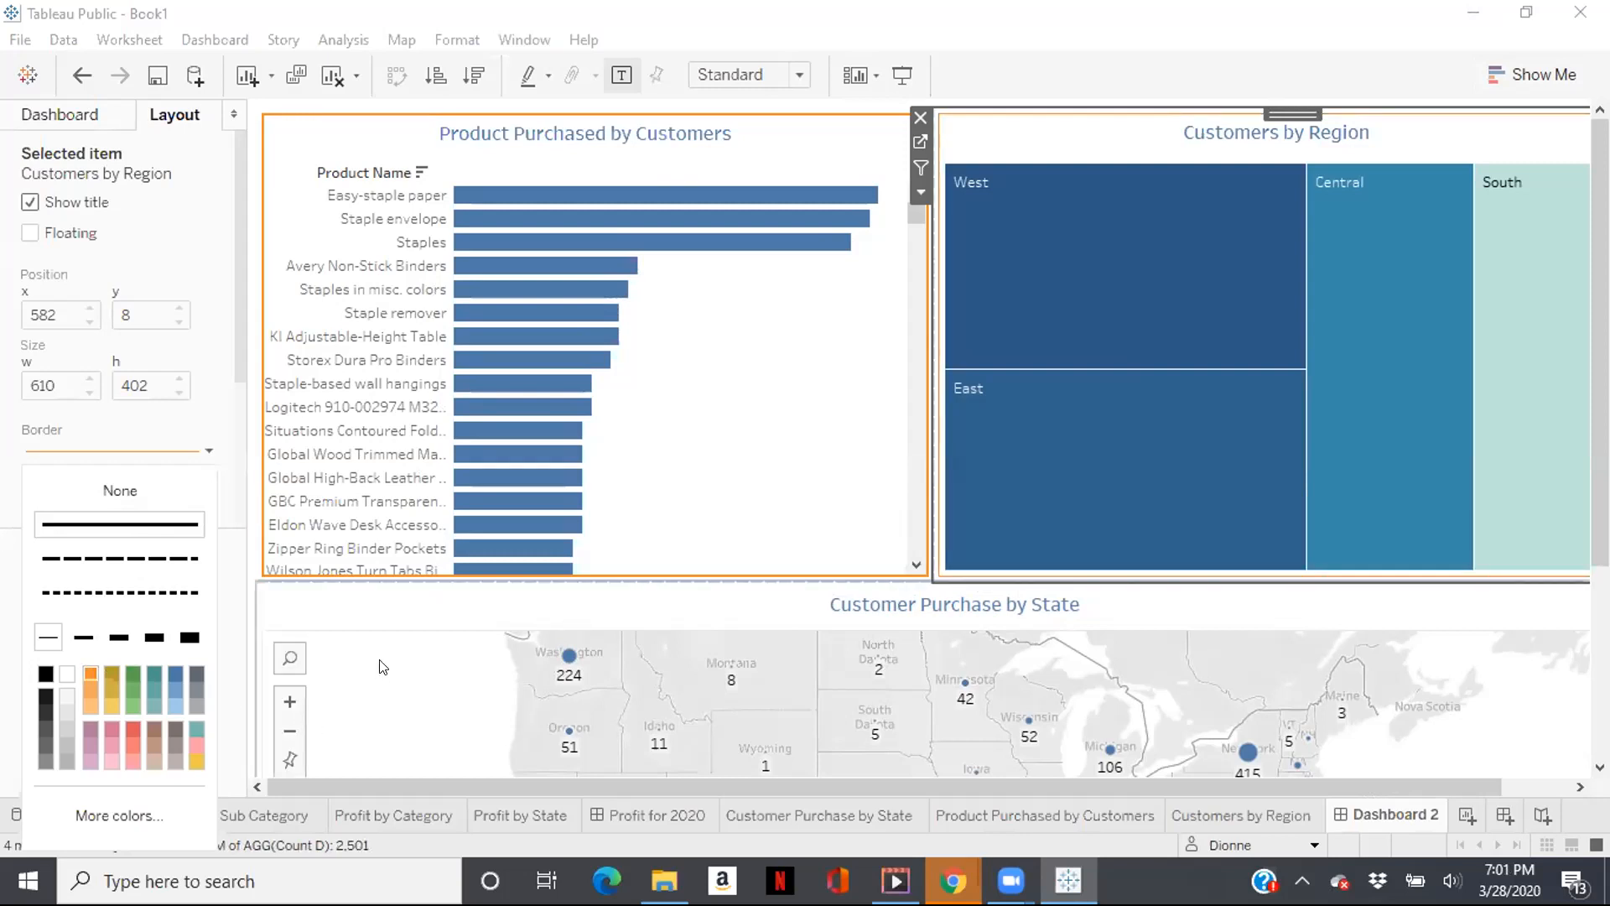
Give the Customer Purchase by State map a thin solid orange border.
{"action": "left_click", "coordinate": [405, 618]}
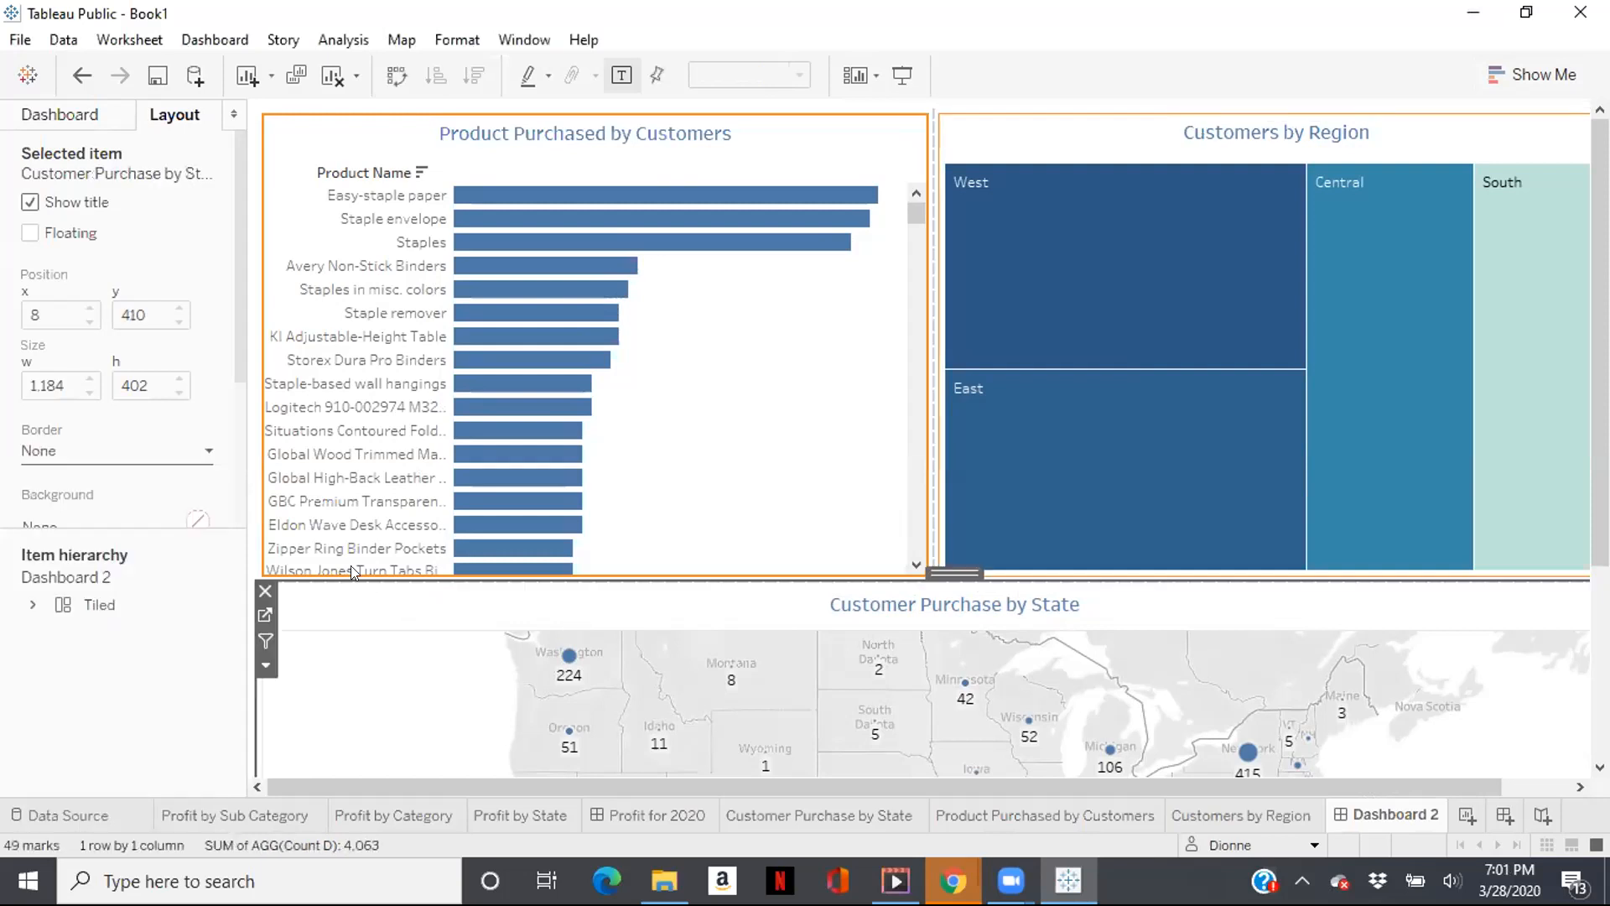
{"action": "left_click", "coordinate": [206, 450]}
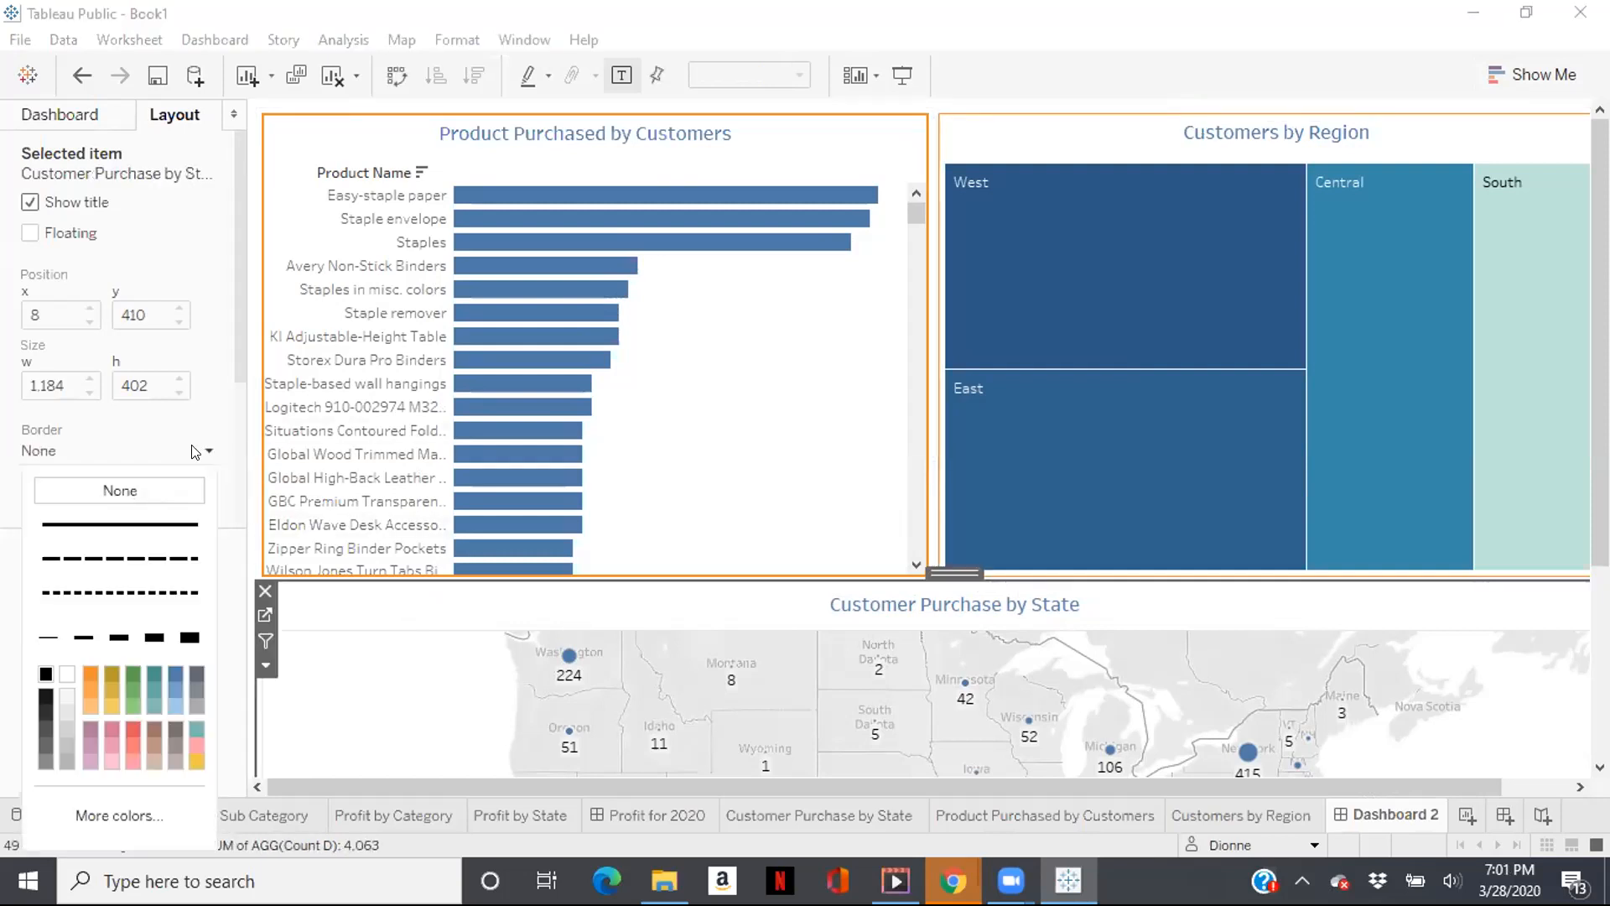
{"action": "left_click", "coordinate": [134, 524]}
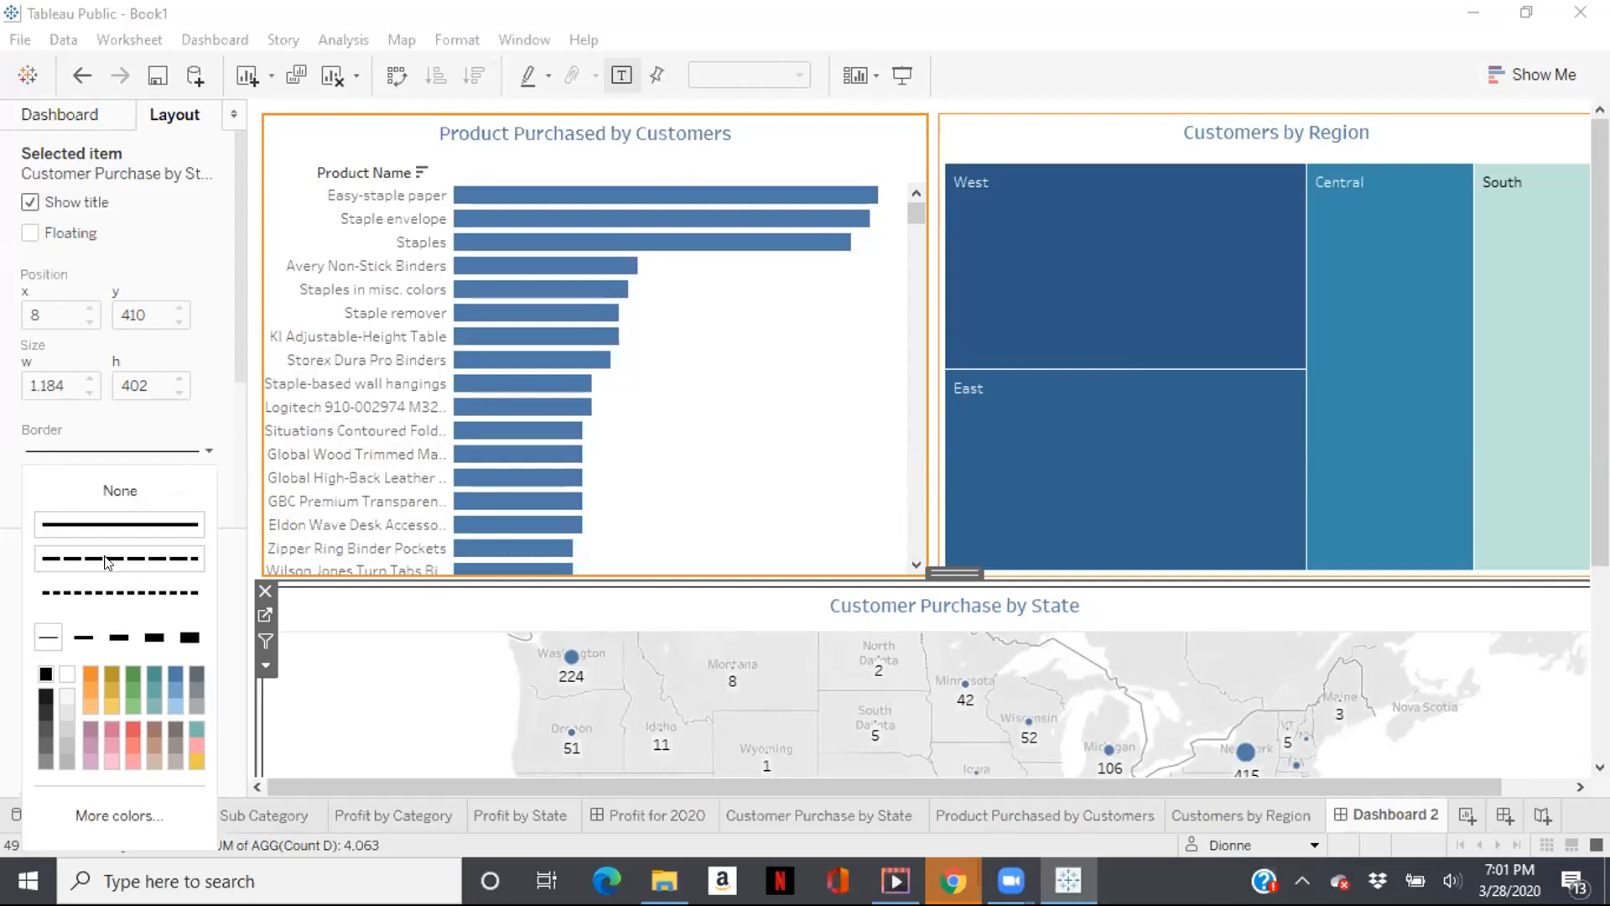
{"action": "left_click", "coordinate": [85, 667]}
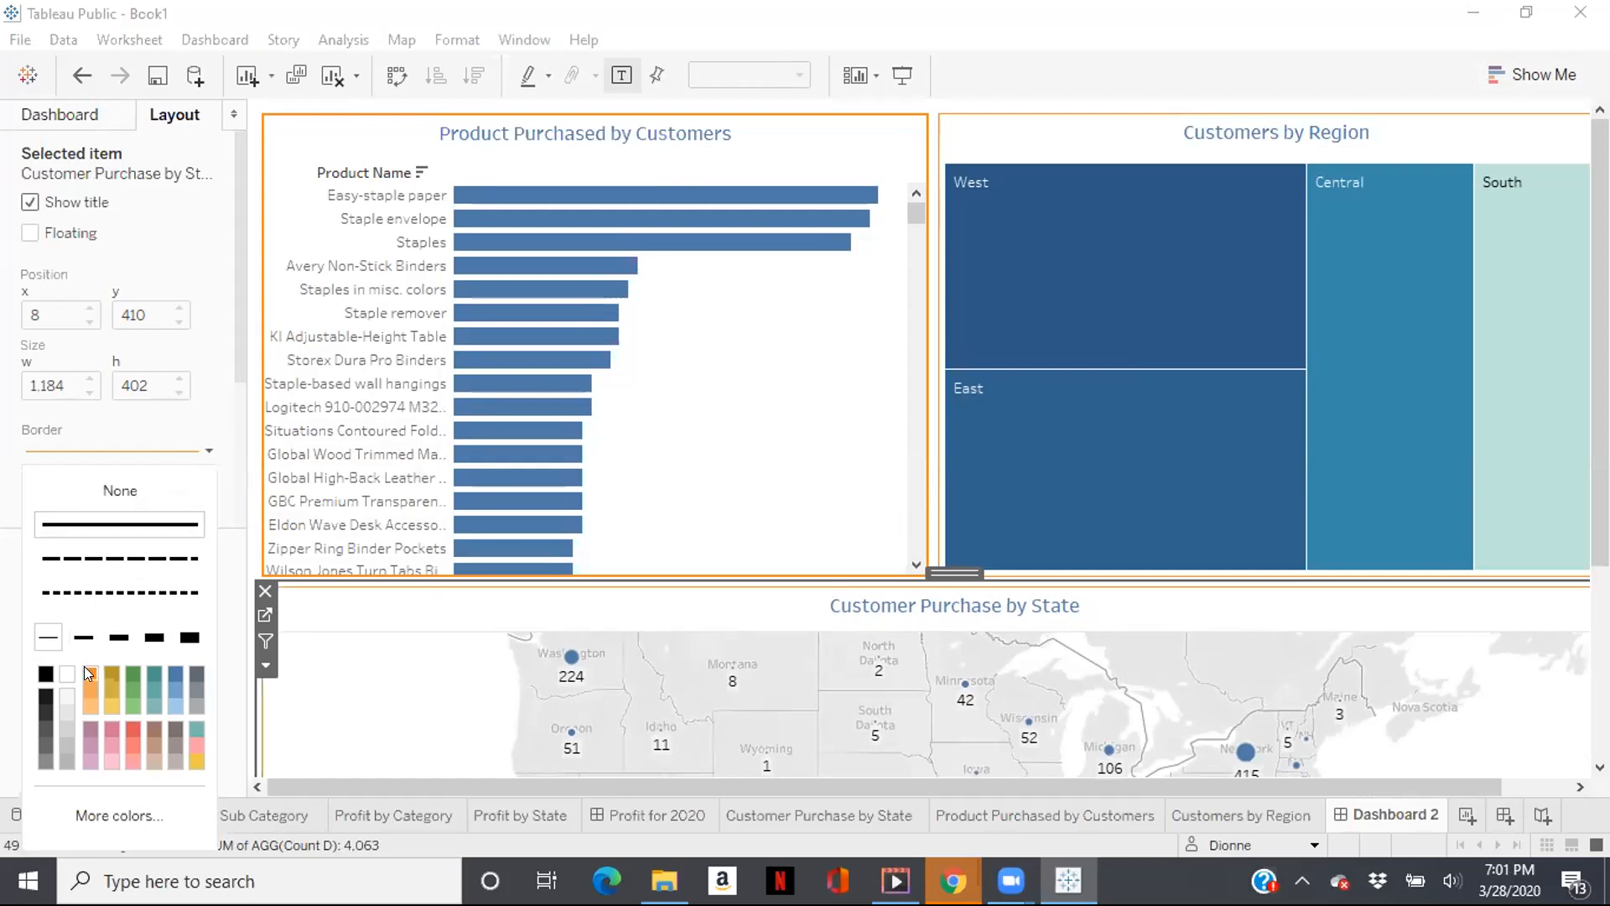
{"action": "left_click", "coordinate": [366, 646]}
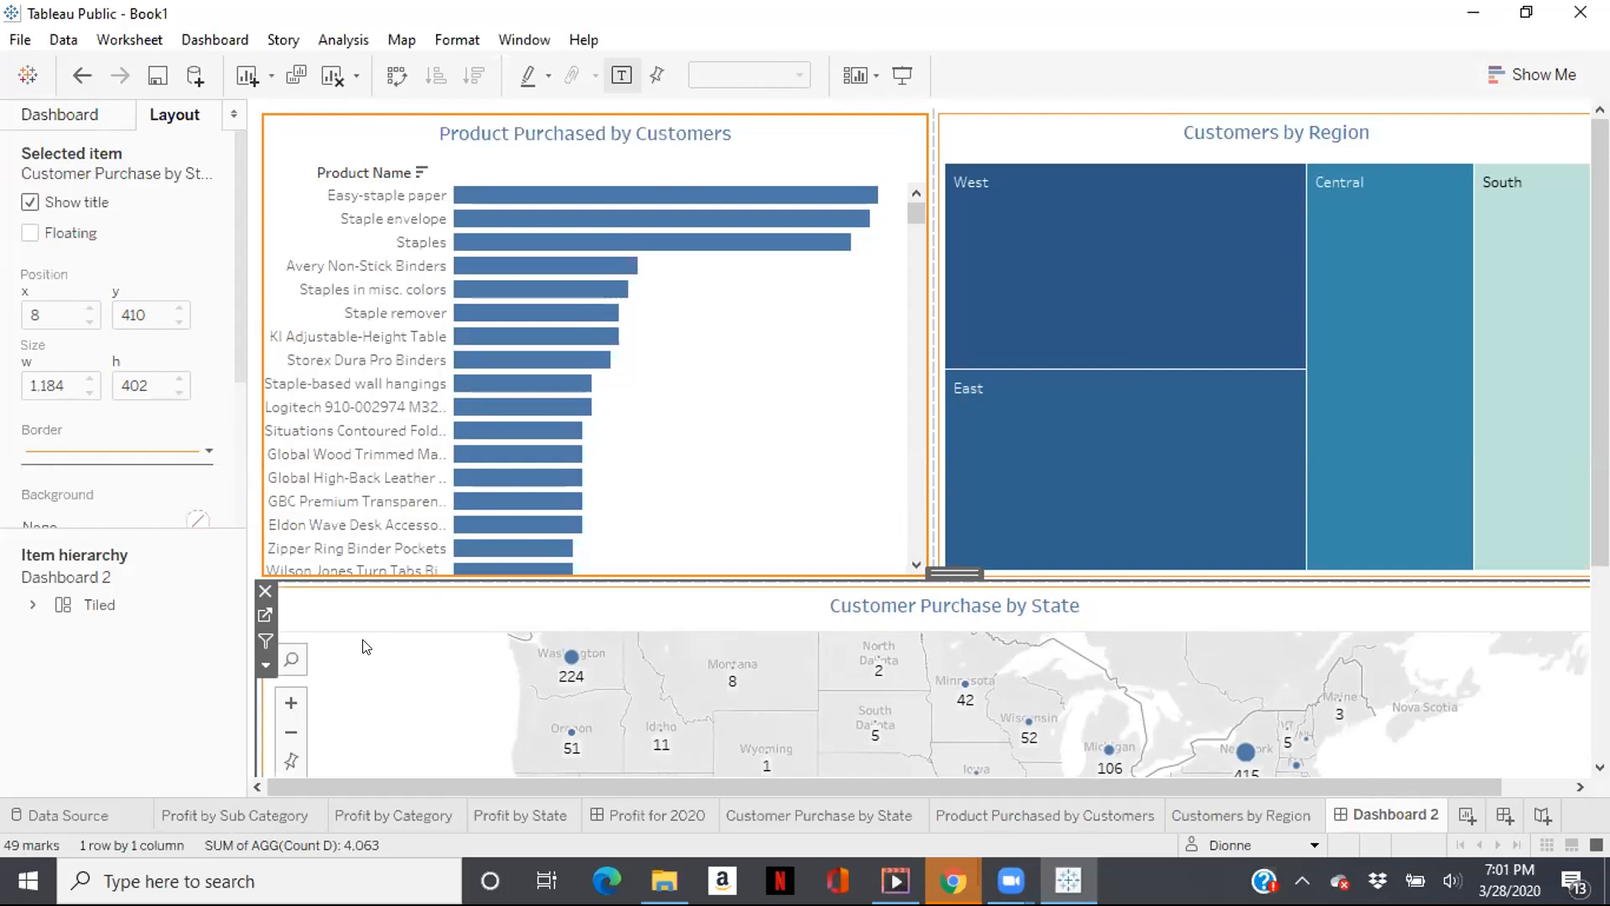
Enable Use as Filter on the state map, product chart and region treemap, with Easy-staple paper selected in the product chart.
{"action": "mouse_move", "coordinate": [1542, 370]}
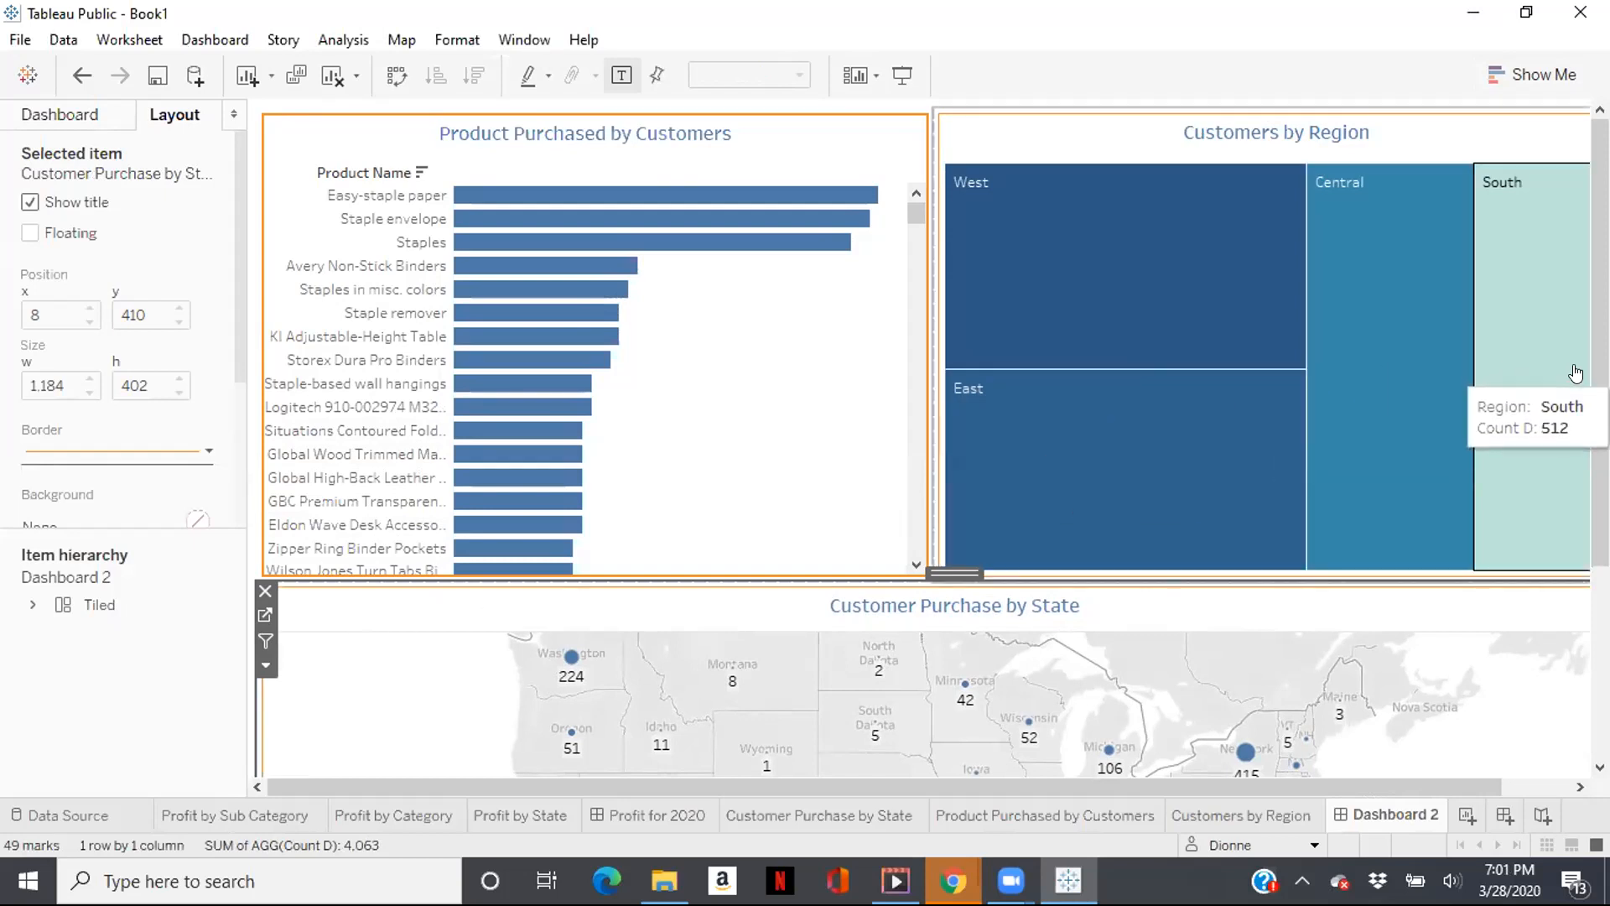
{"action": "scroll", "coordinate": [1600, 352], "scroll_direction": "down", "scroll_amount": 1}
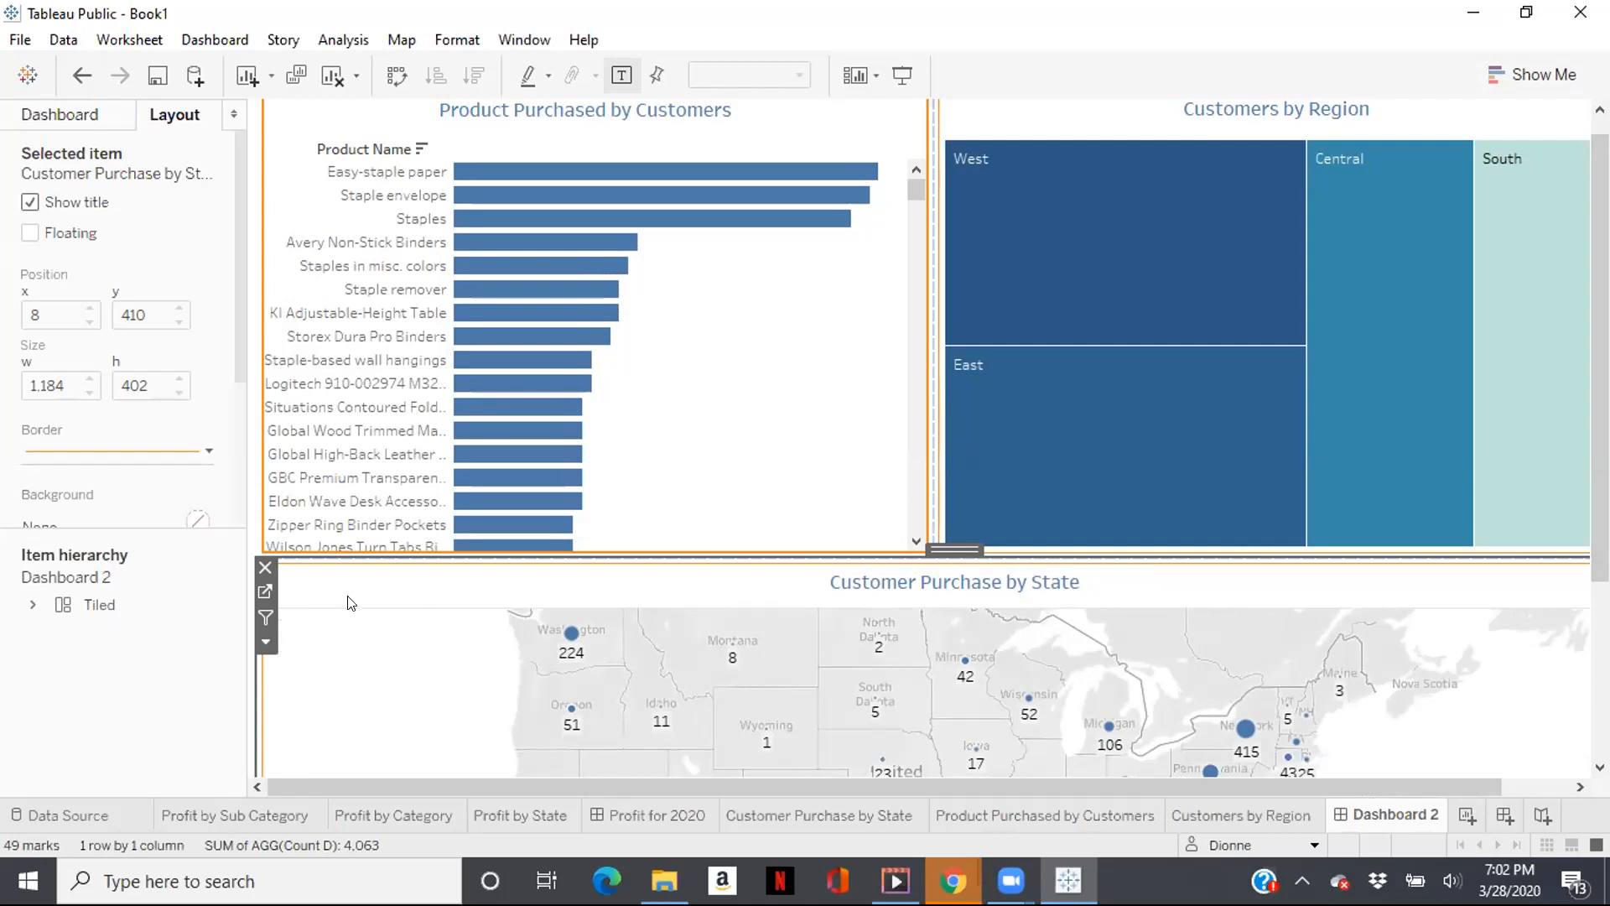
{"action": "left_click", "coordinate": [267, 607]}
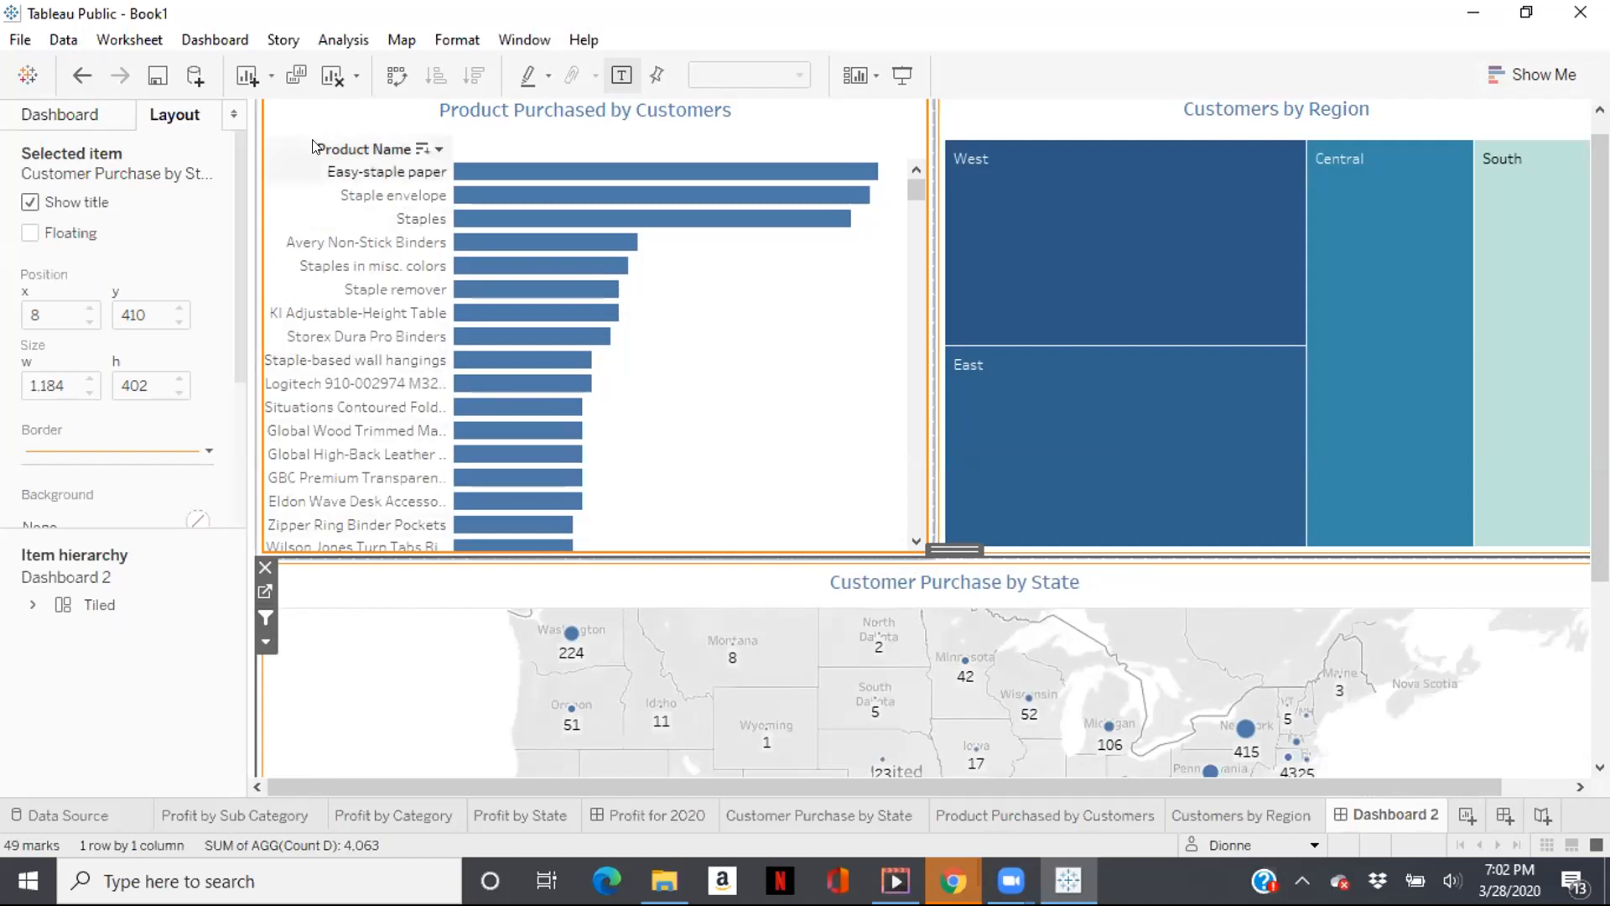
{"action": "left_click", "coordinate": [287, 169]}
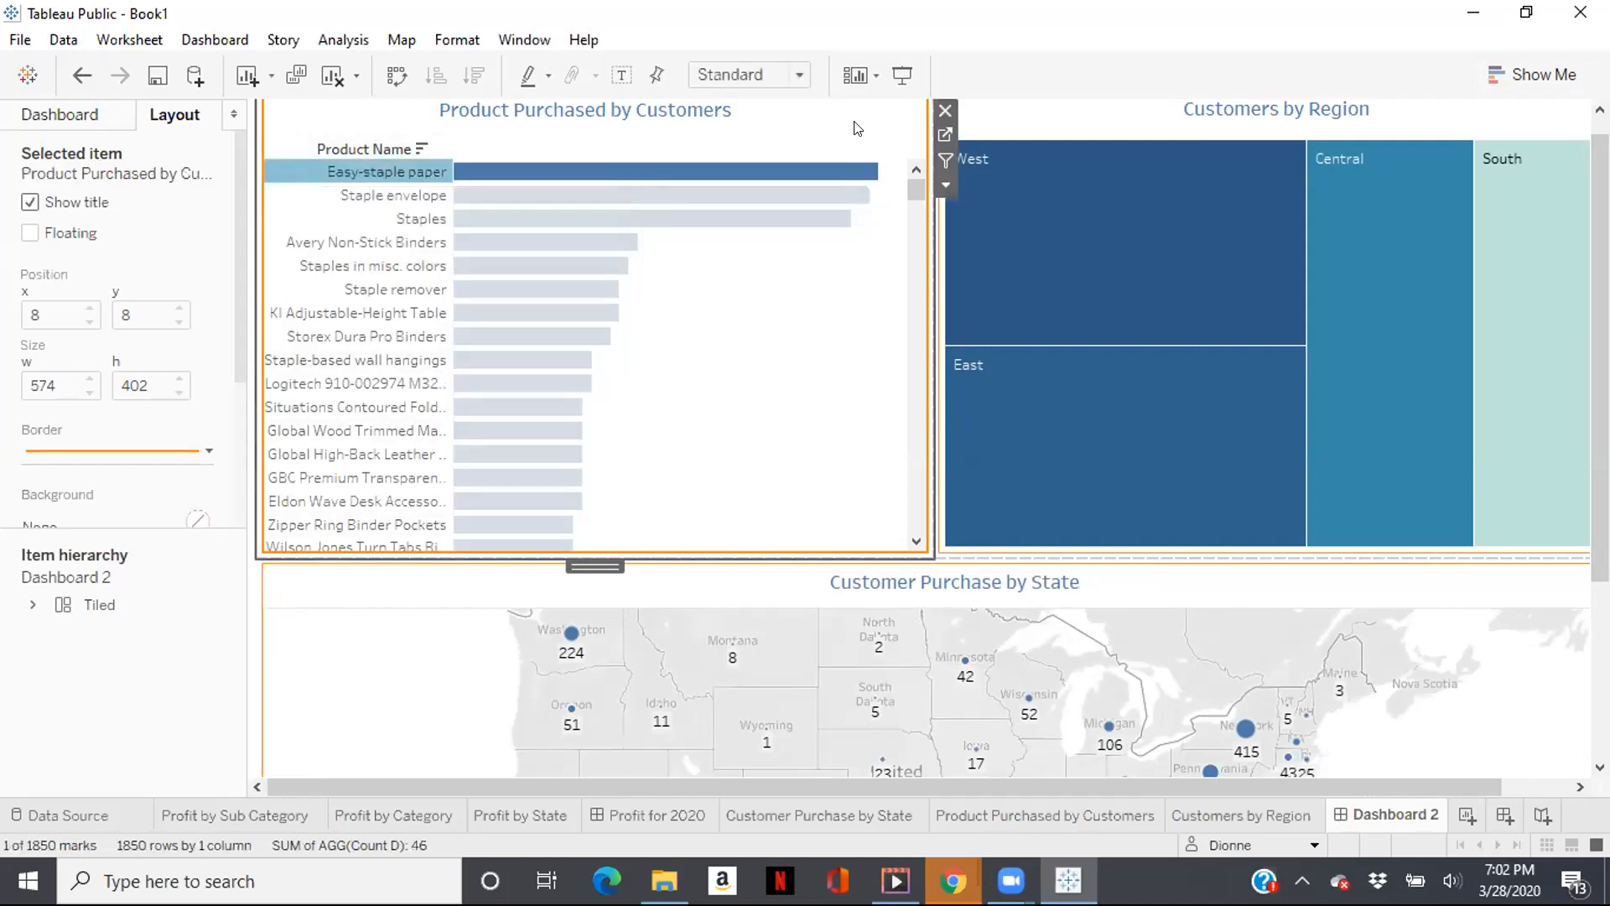
{"action": "left_click", "coordinate": [946, 159]}
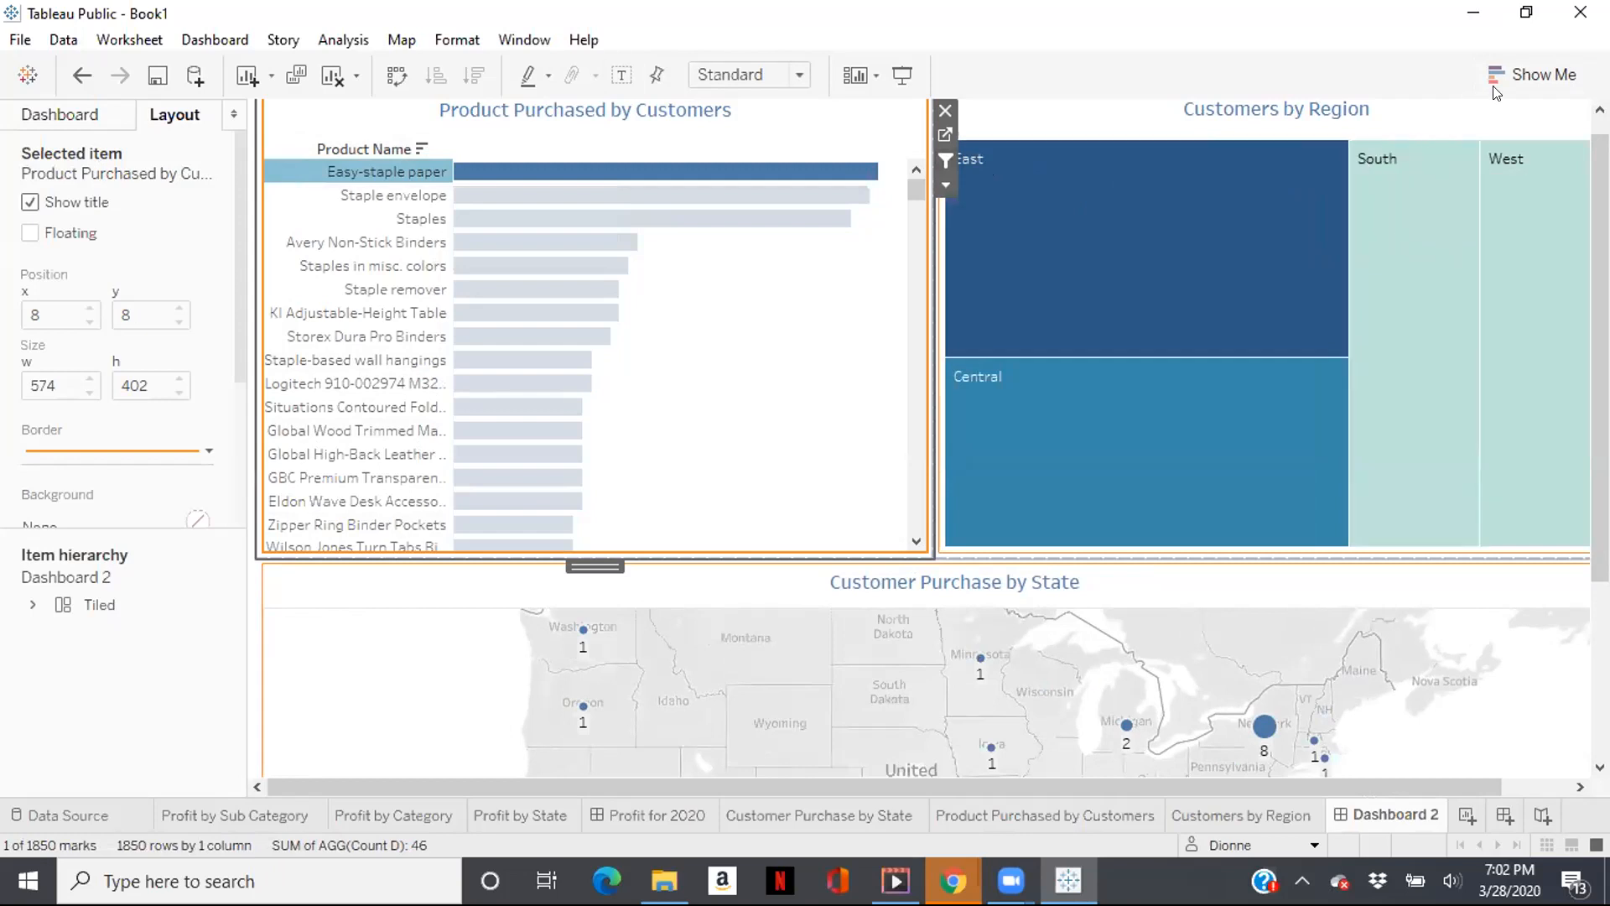
{"action": "left_click", "coordinate": [1503, 111]}
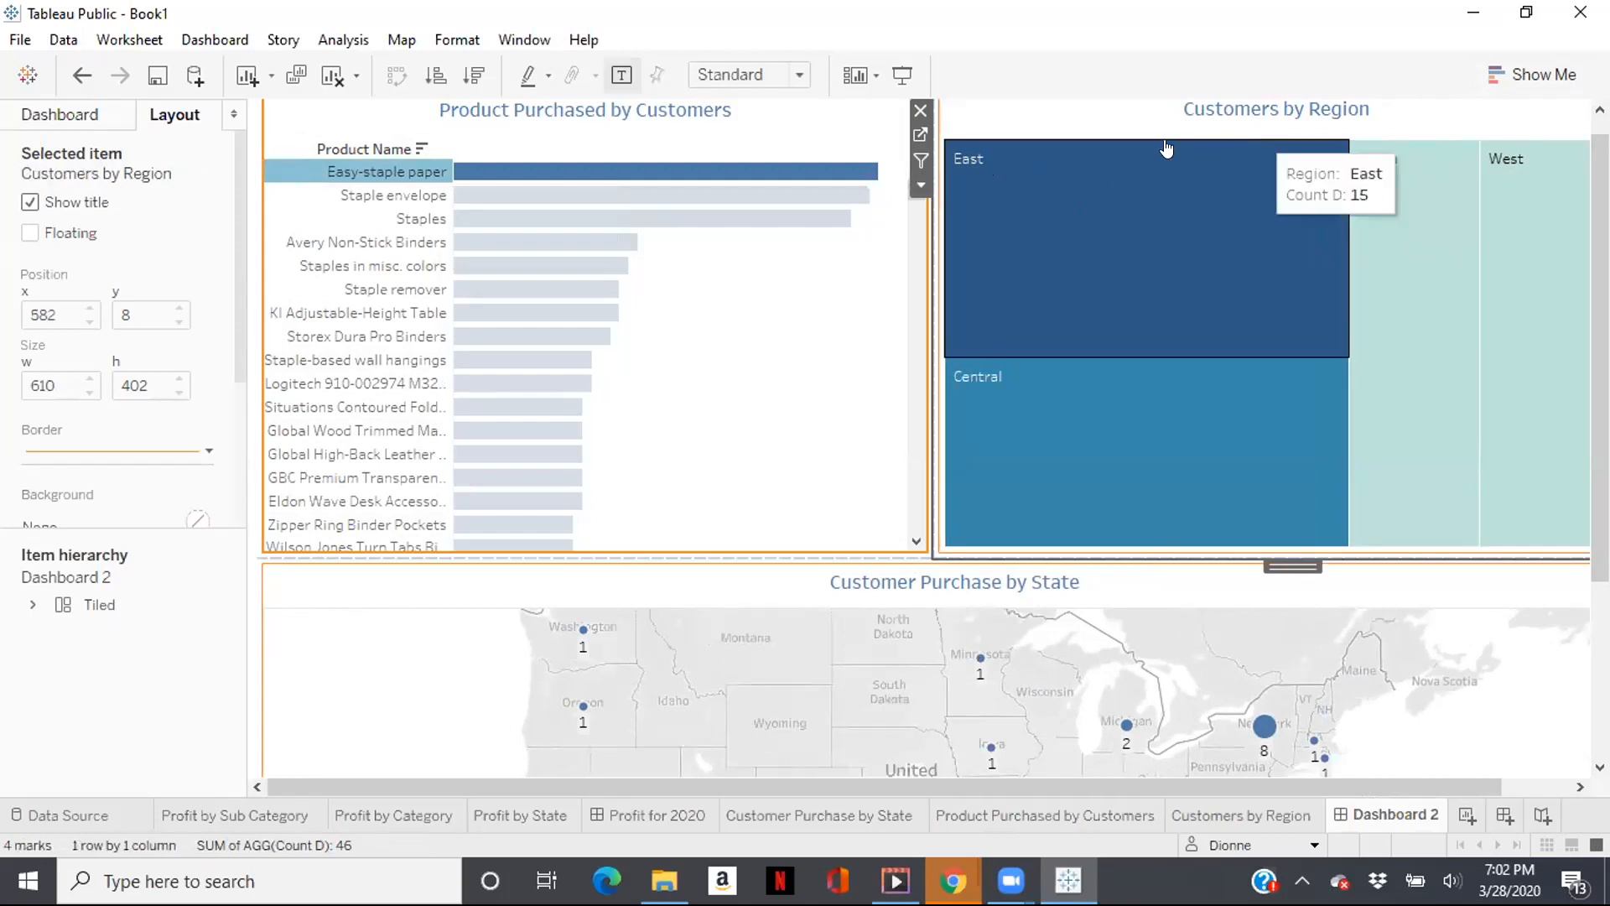
{"action": "left_click", "coordinate": [922, 160]}
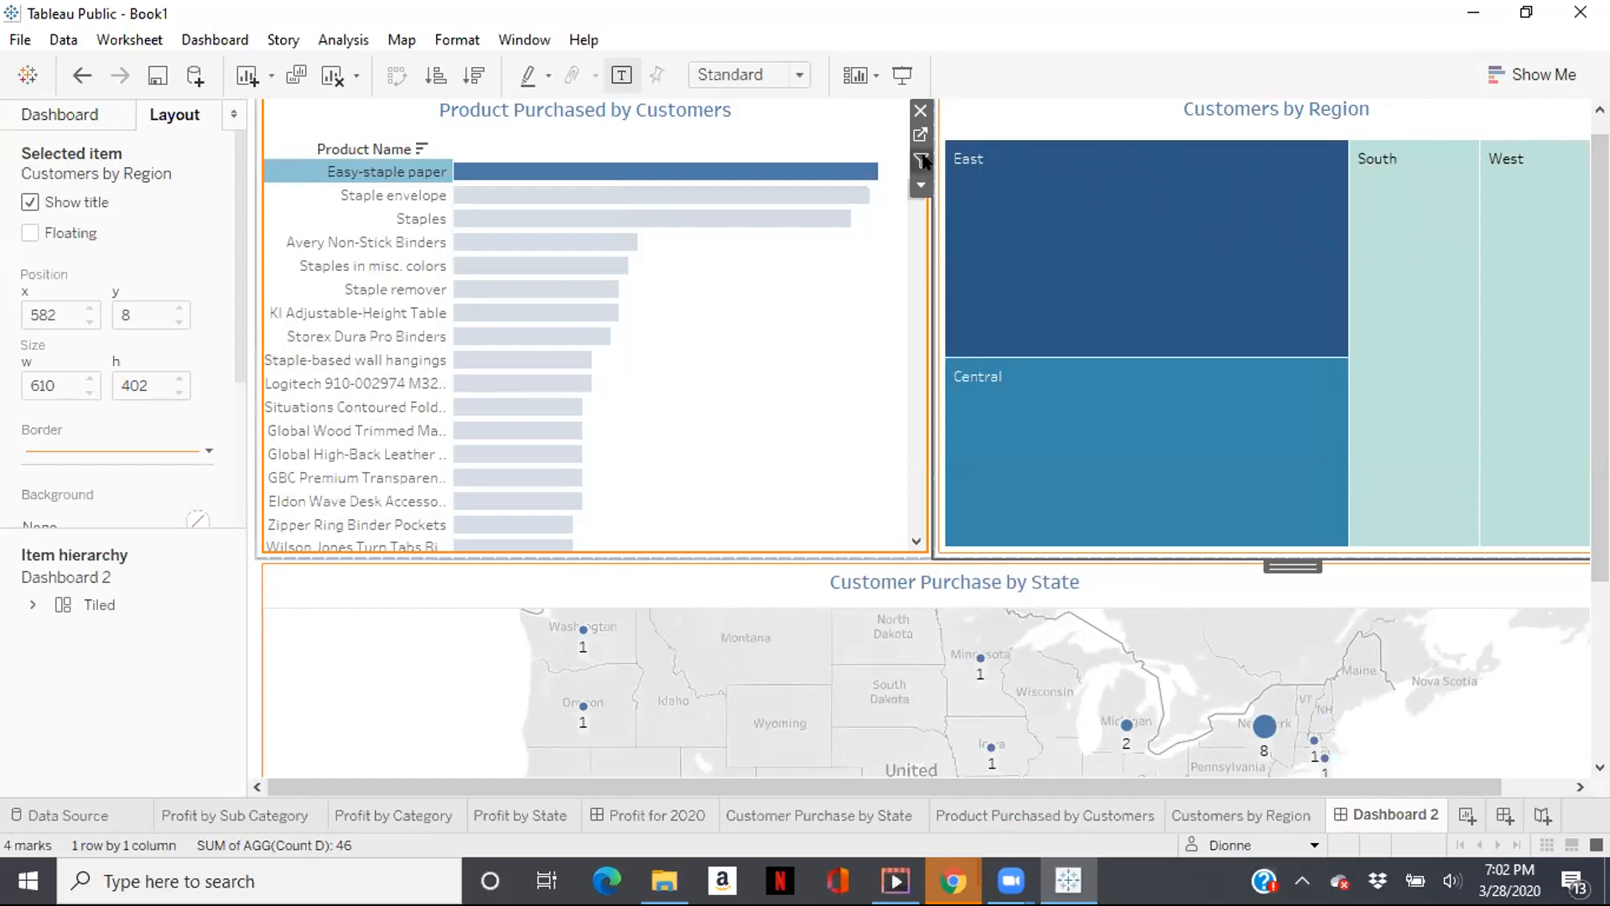
Rename the Dashboard 2 dashboard to Product Purchase.
{"action": "right_click", "coordinate": [443, 805]}
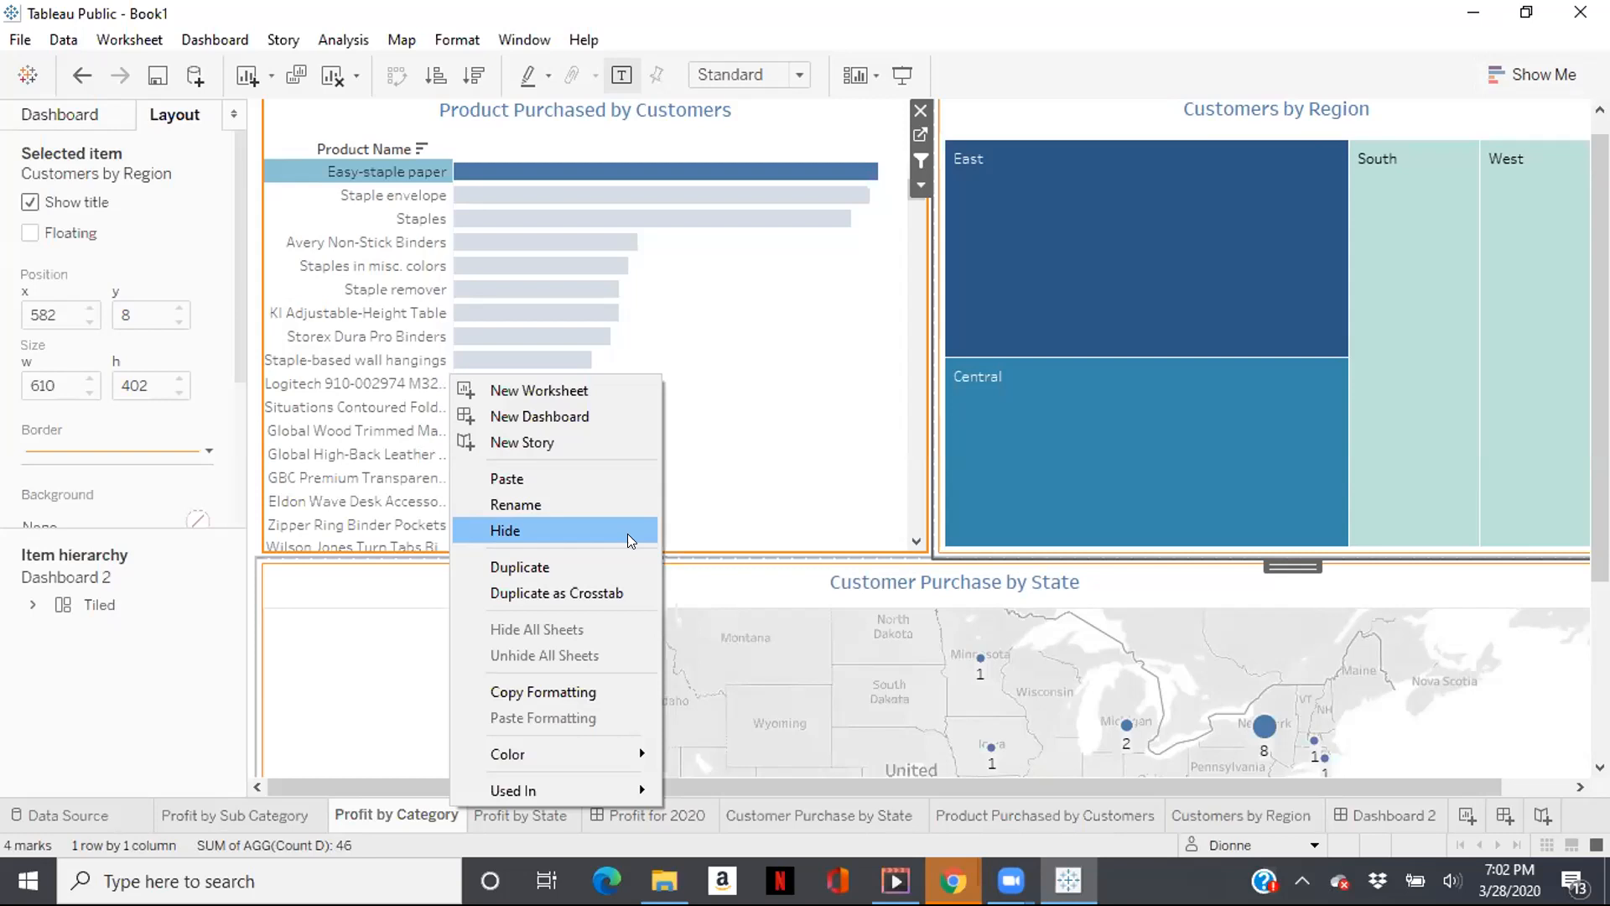
{"action": "double_click", "coordinate": [1350, 817]}
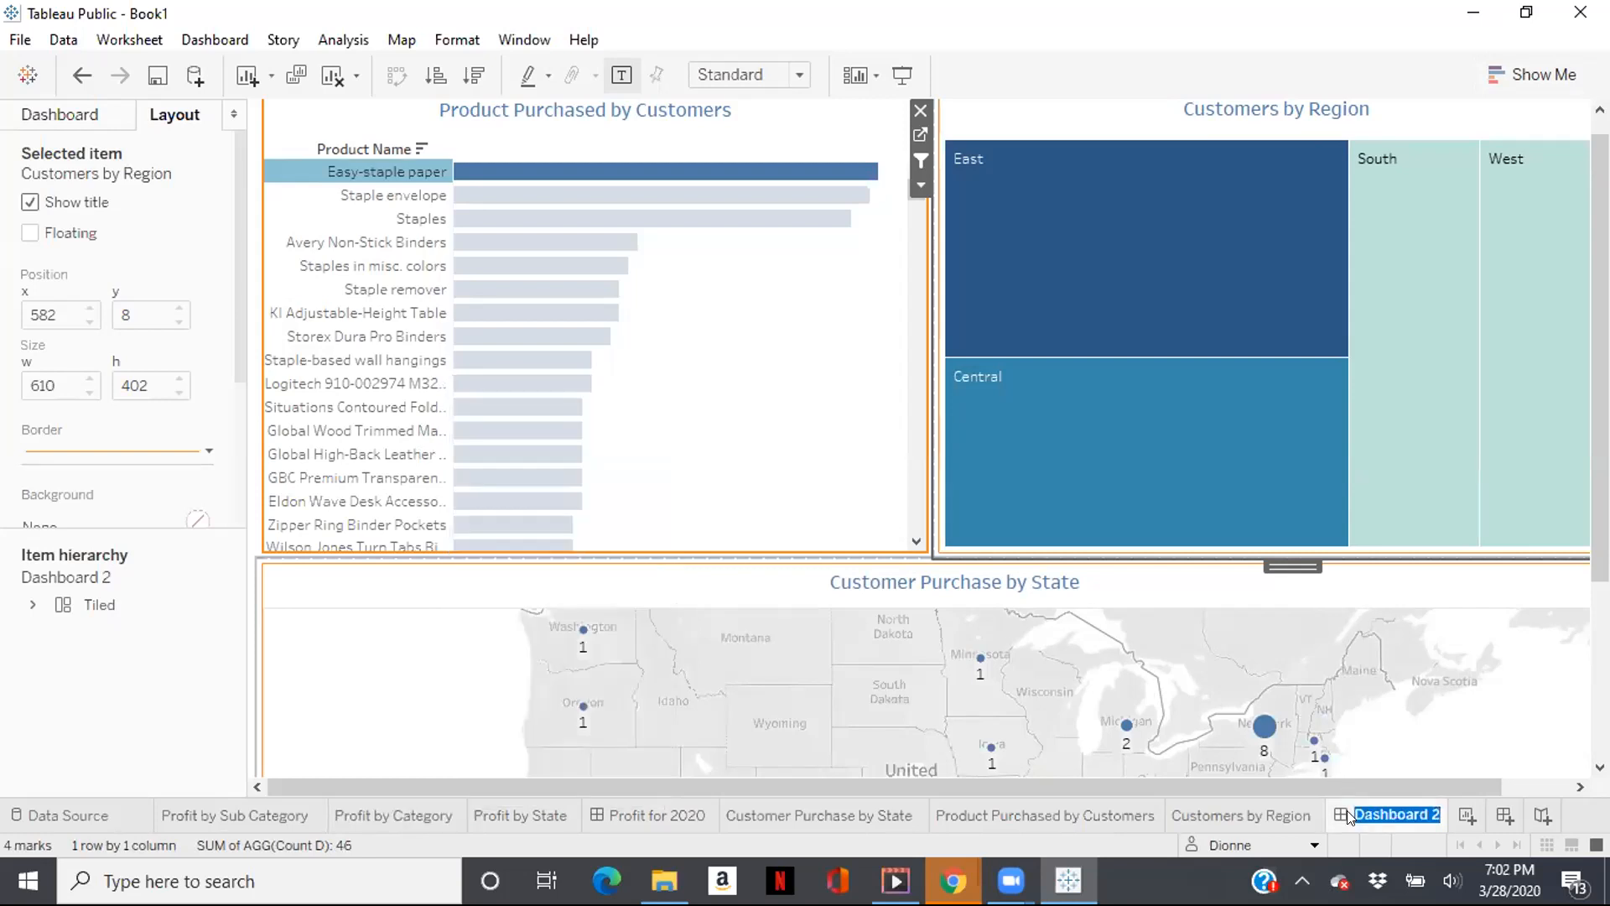
{"action": "type", "text": "Pr"}
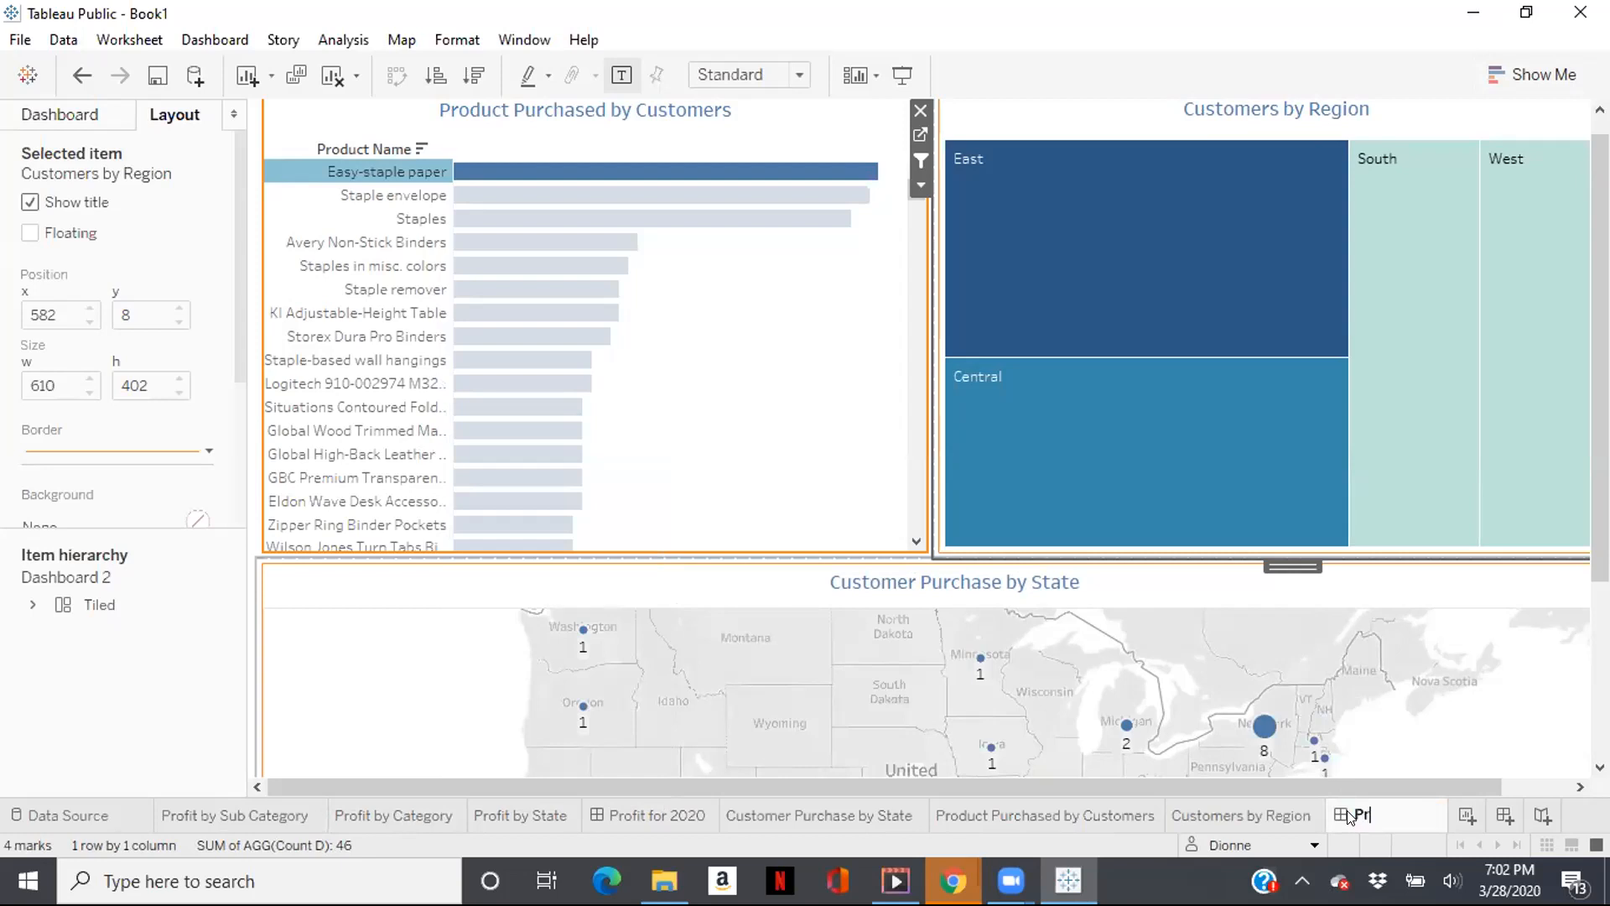
{"action": "type", "text": "oduct Purchase"}
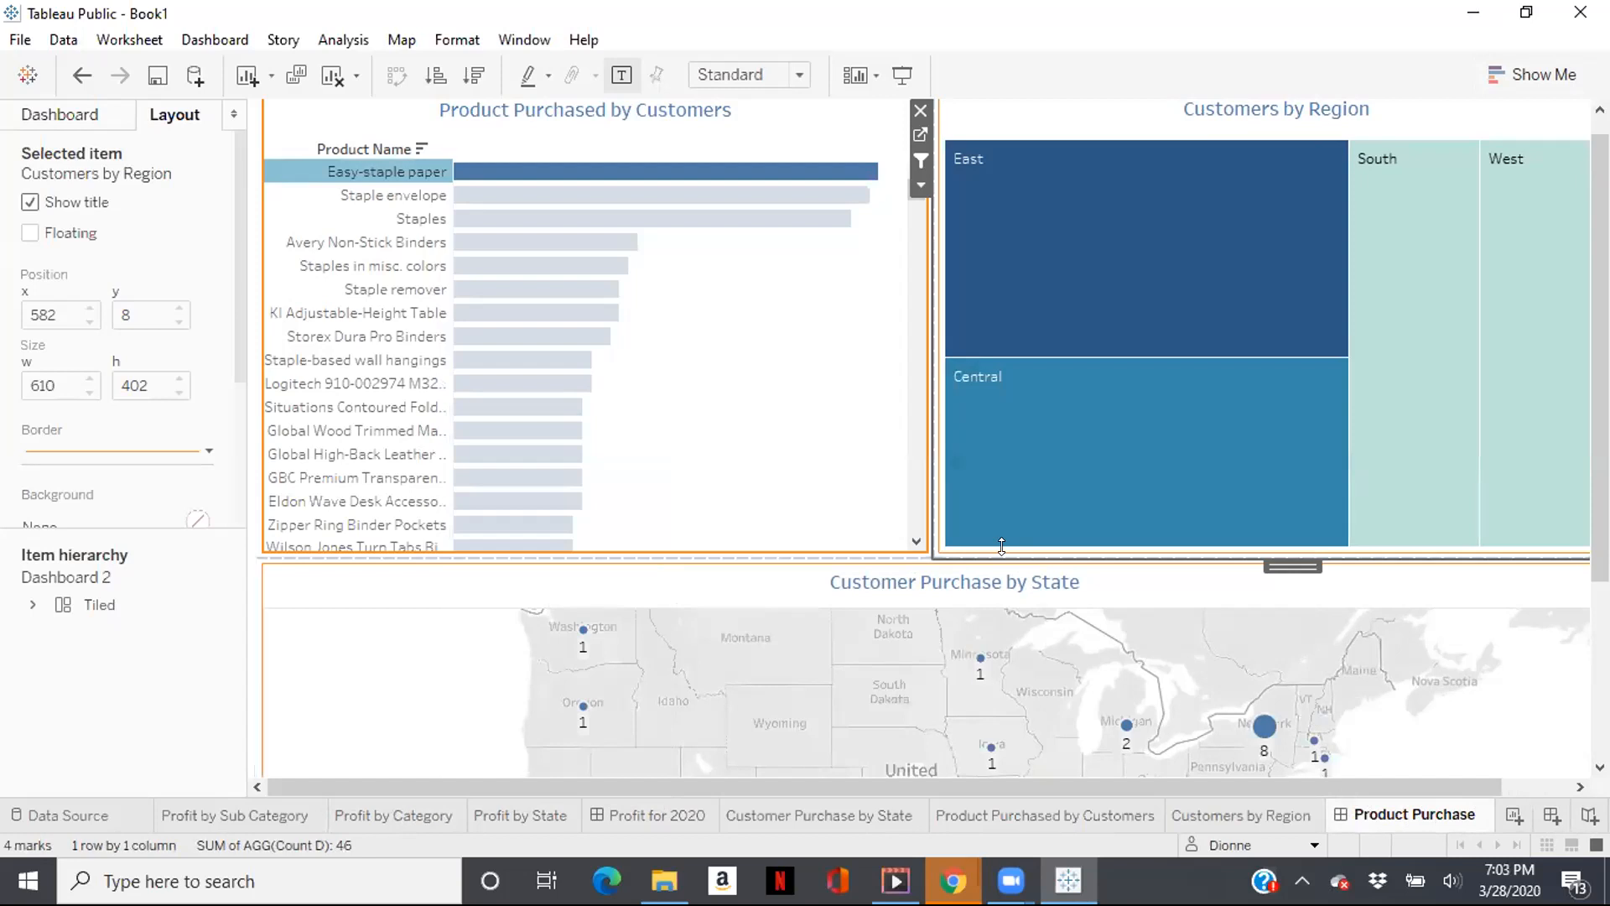
Hide all worksheets used in the Product Purchase dashboard.
{"action": "left_click", "coordinate": [189, 606]}
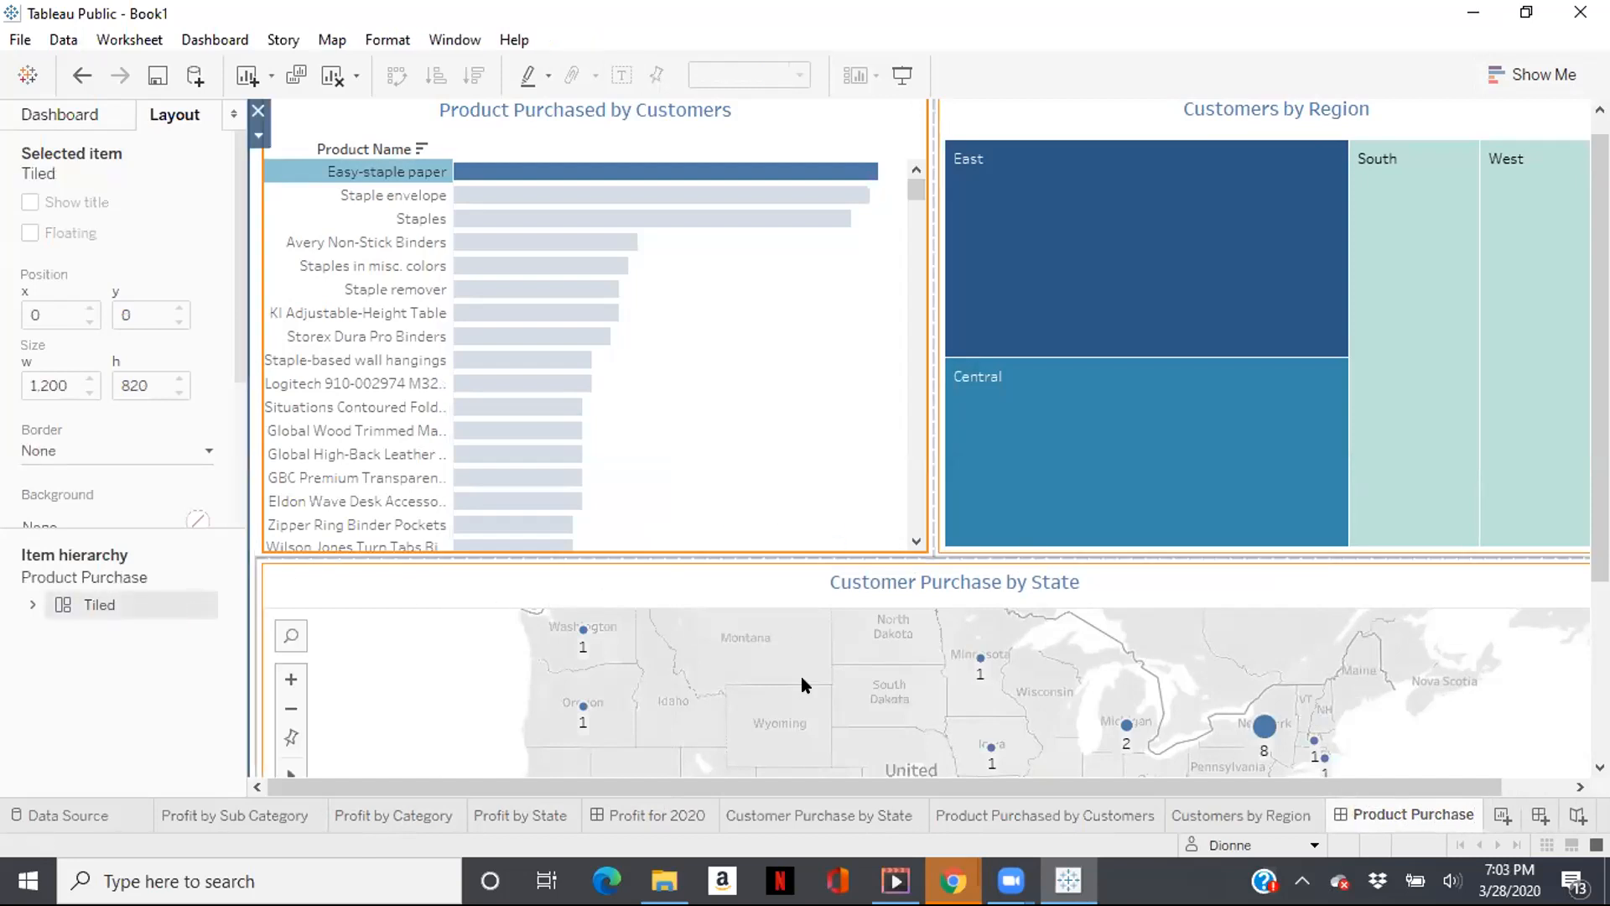
{"action": "right_click", "coordinate": [1367, 798]}
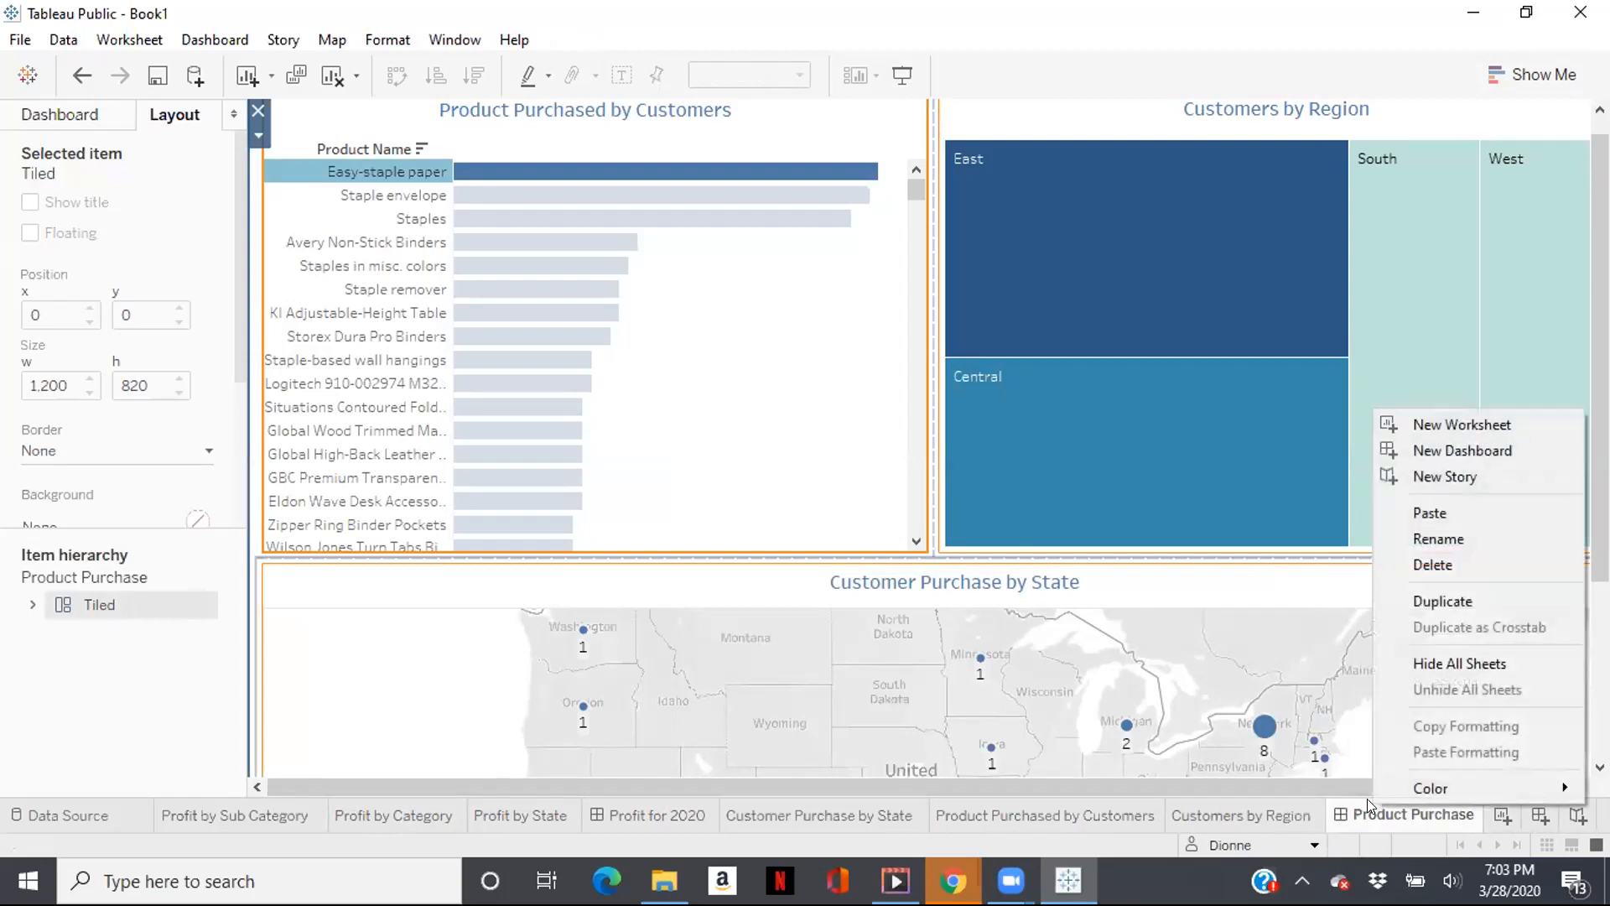
{"action": "left_click", "coordinate": [1499, 661]}
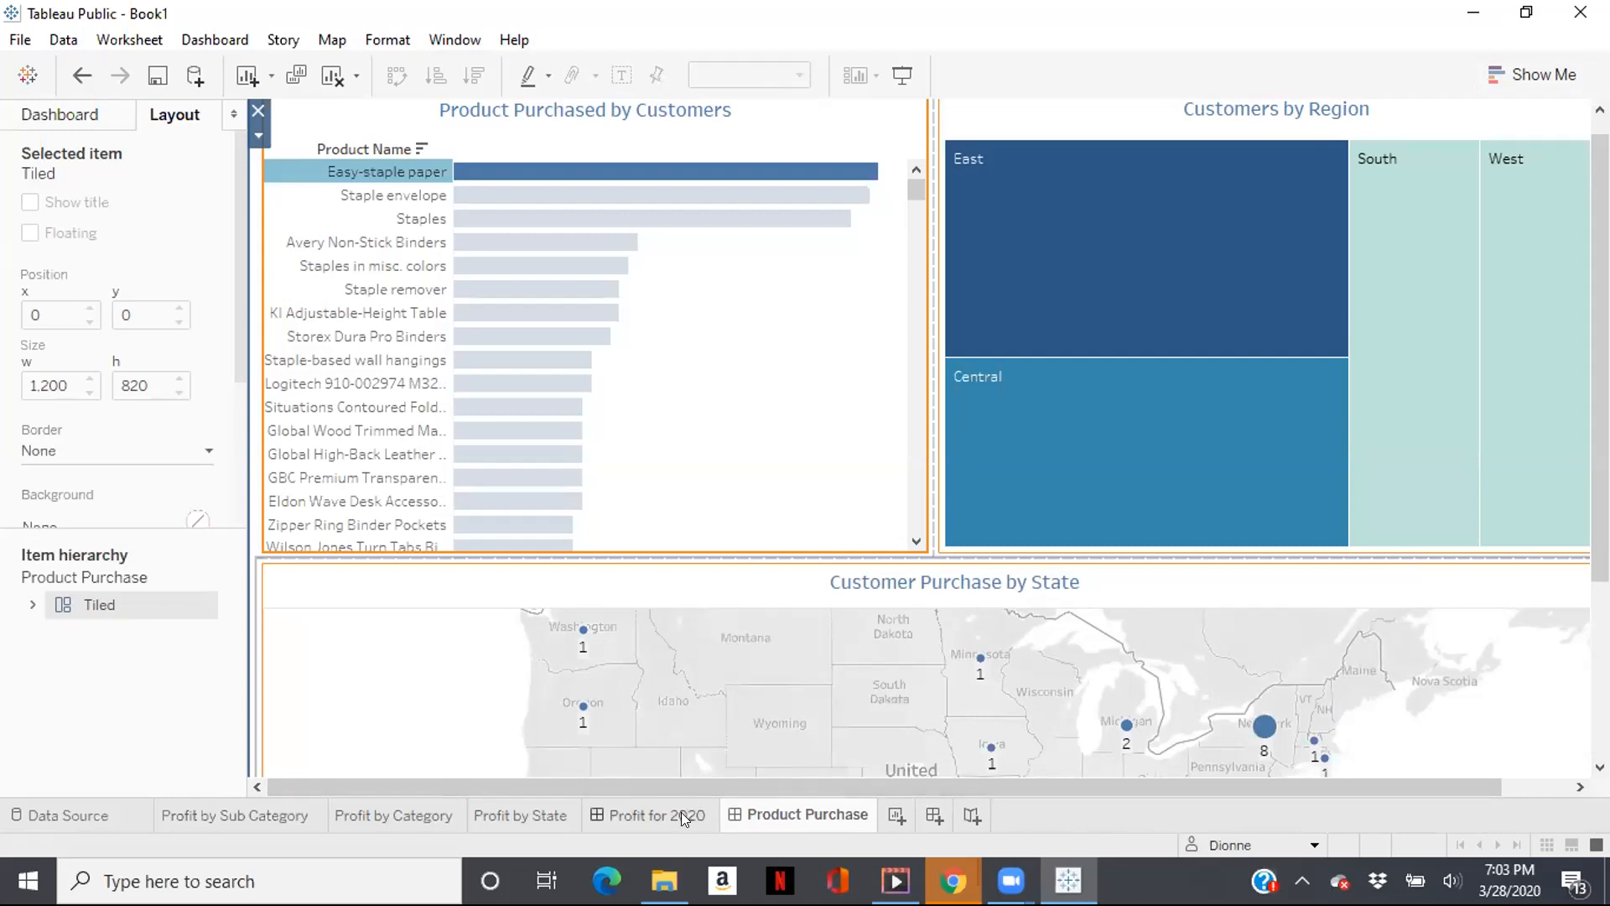
Delete the Profit for 2020 dashboard and the Profit by State worksheet from the workbook.
{"action": "mouse_move", "coordinate": [681, 811]}
{"action": "right_click", "coordinate": [681, 811]}
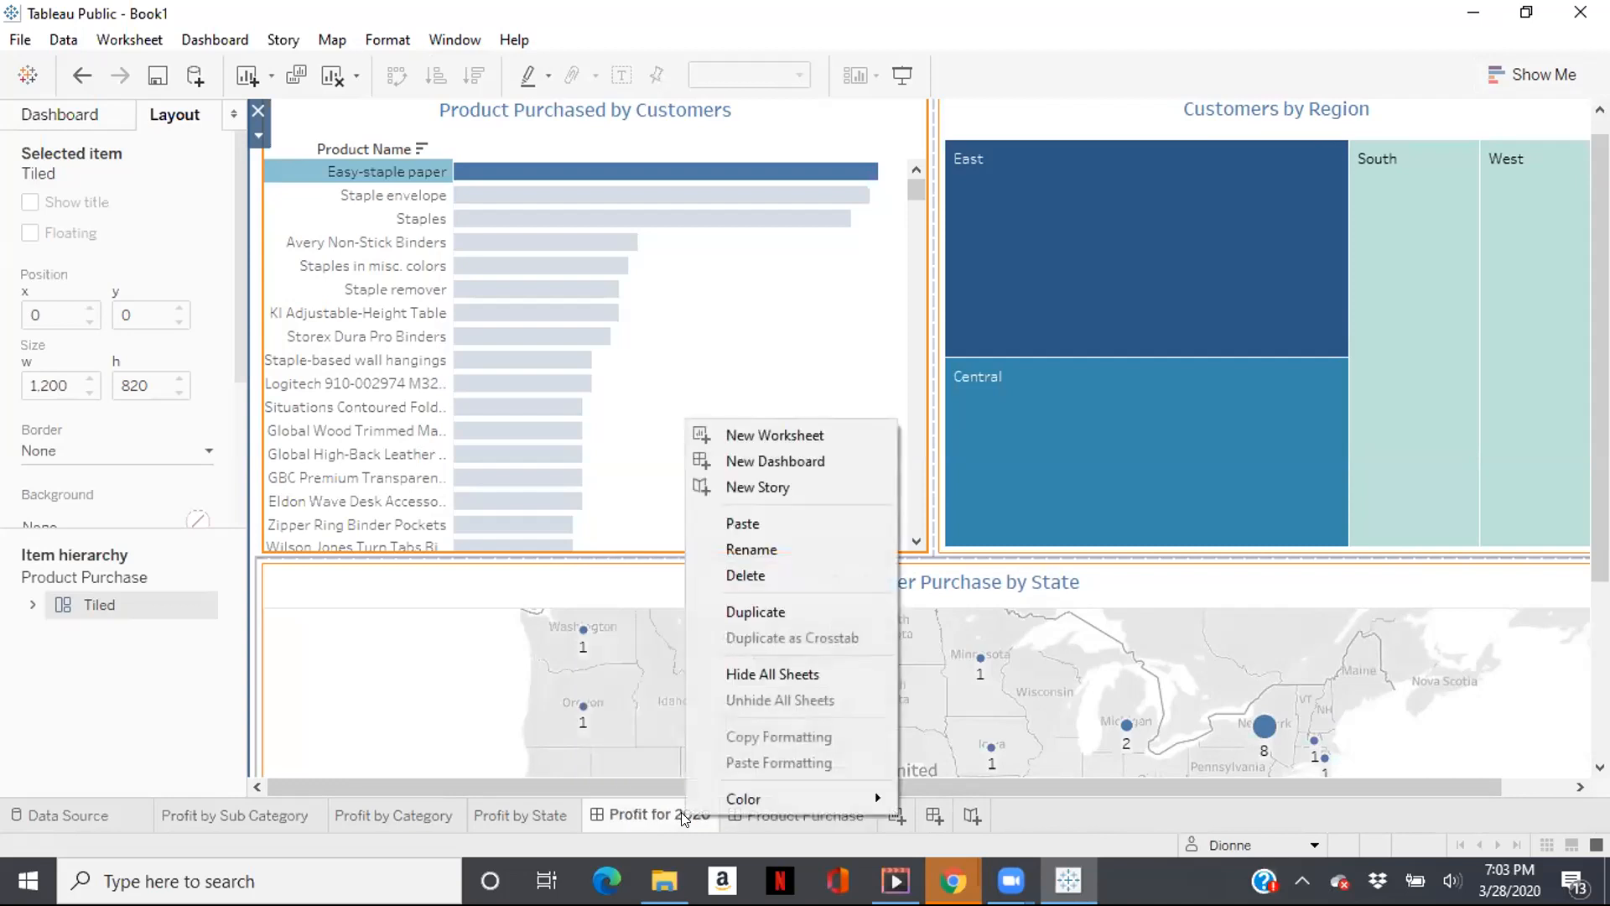
{"action": "left_click", "coordinate": [757, 577]}
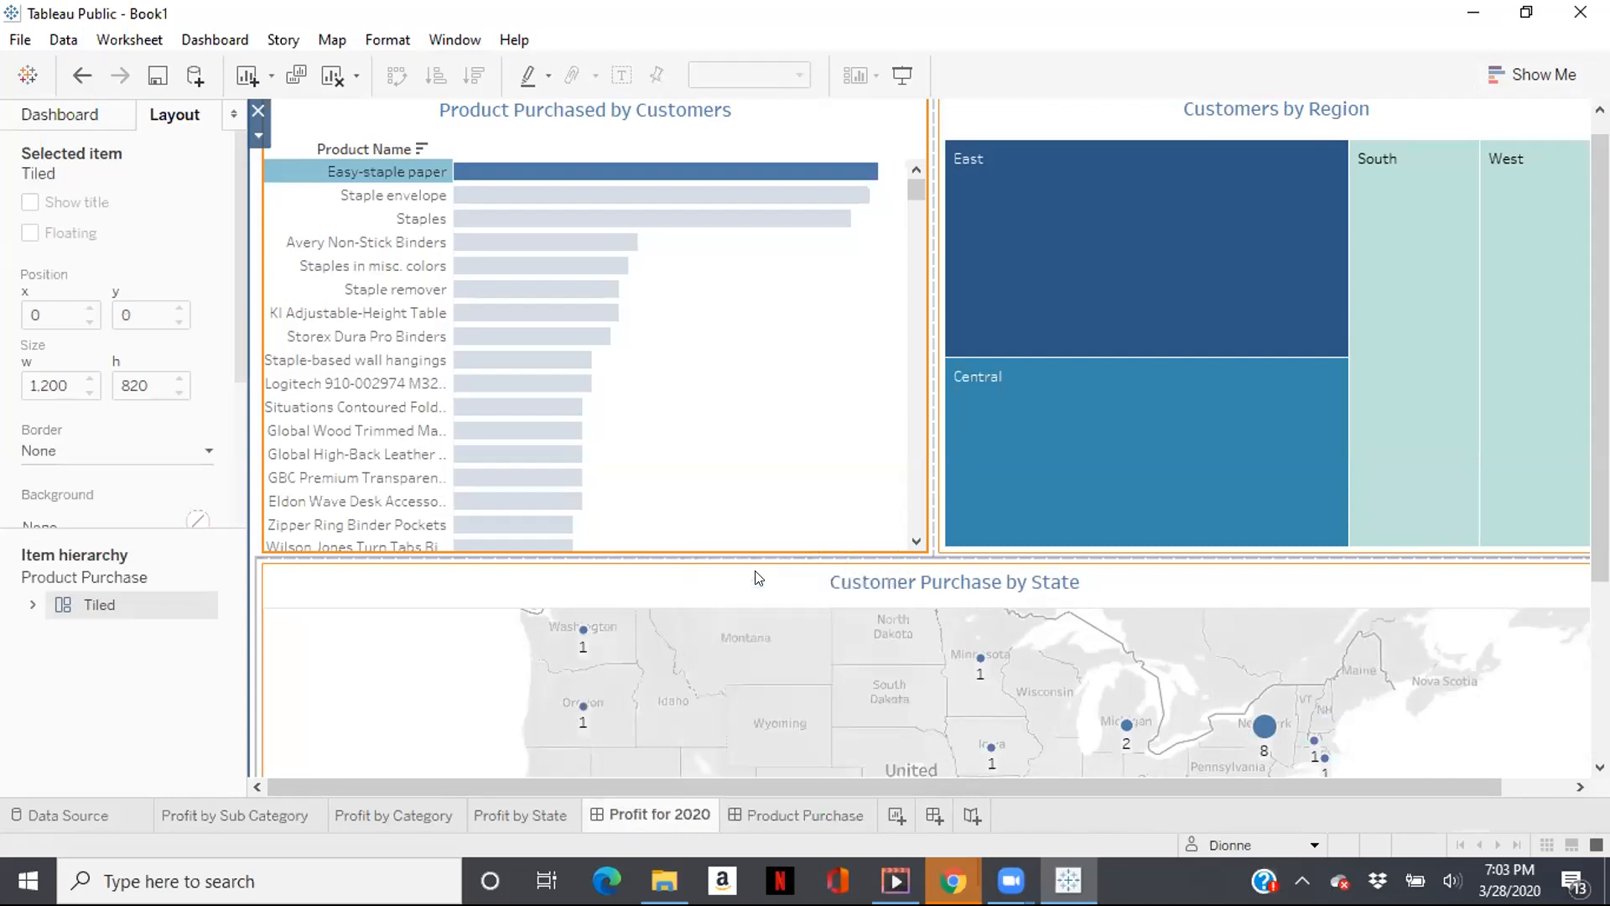
{"action": "right_click", "coordinate": [495, 810]}
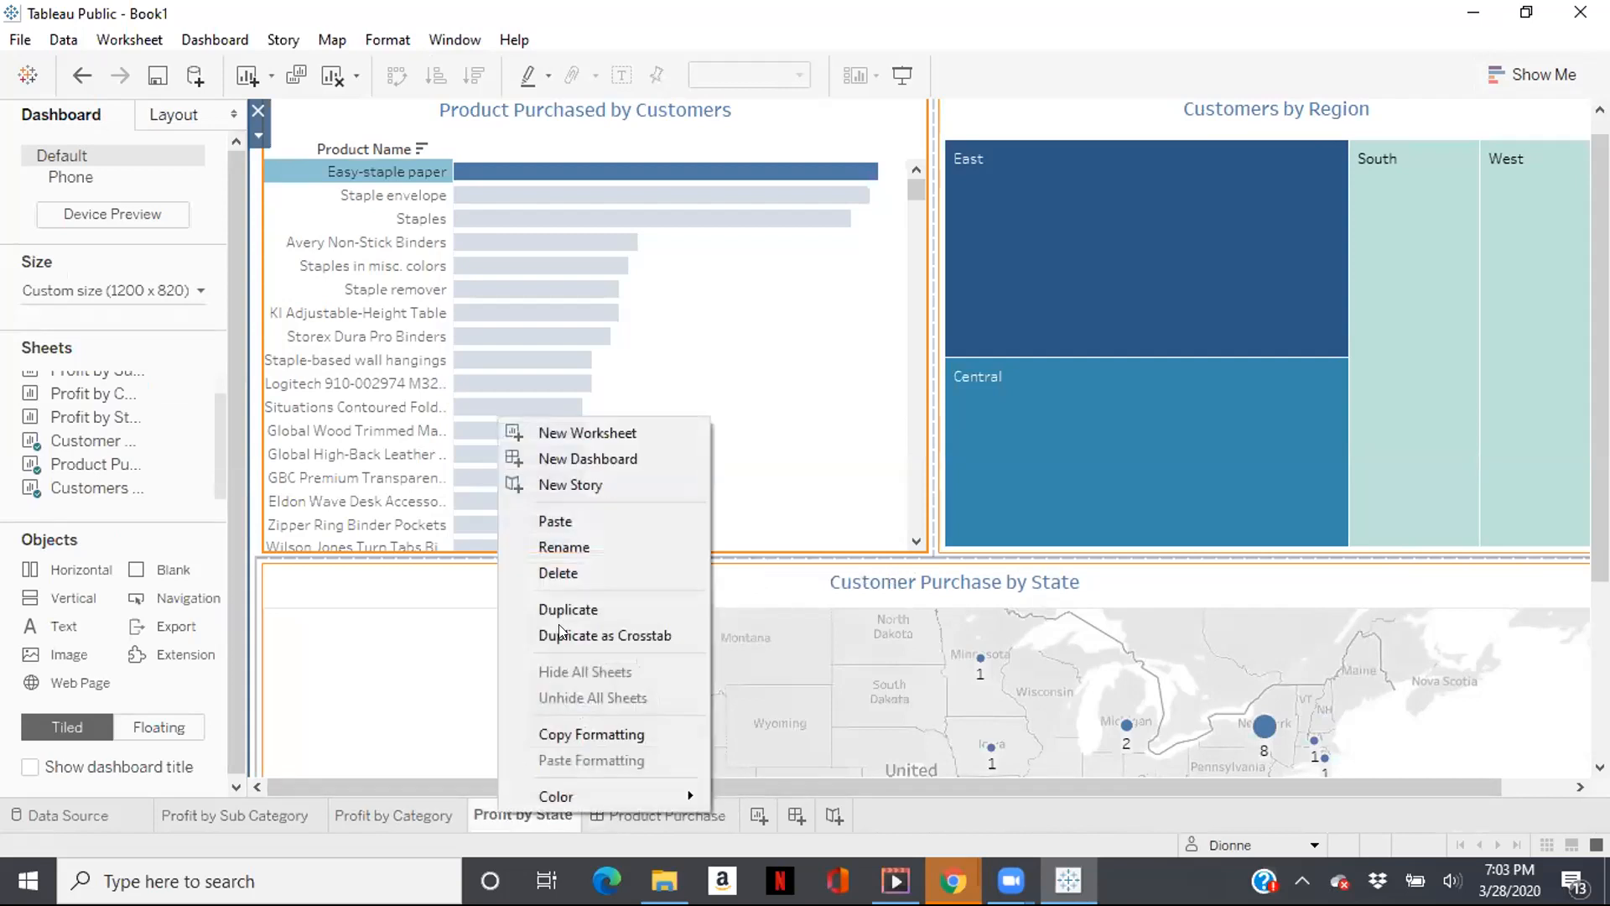
{"action": "left_click", "coordinate": [570, 574]}
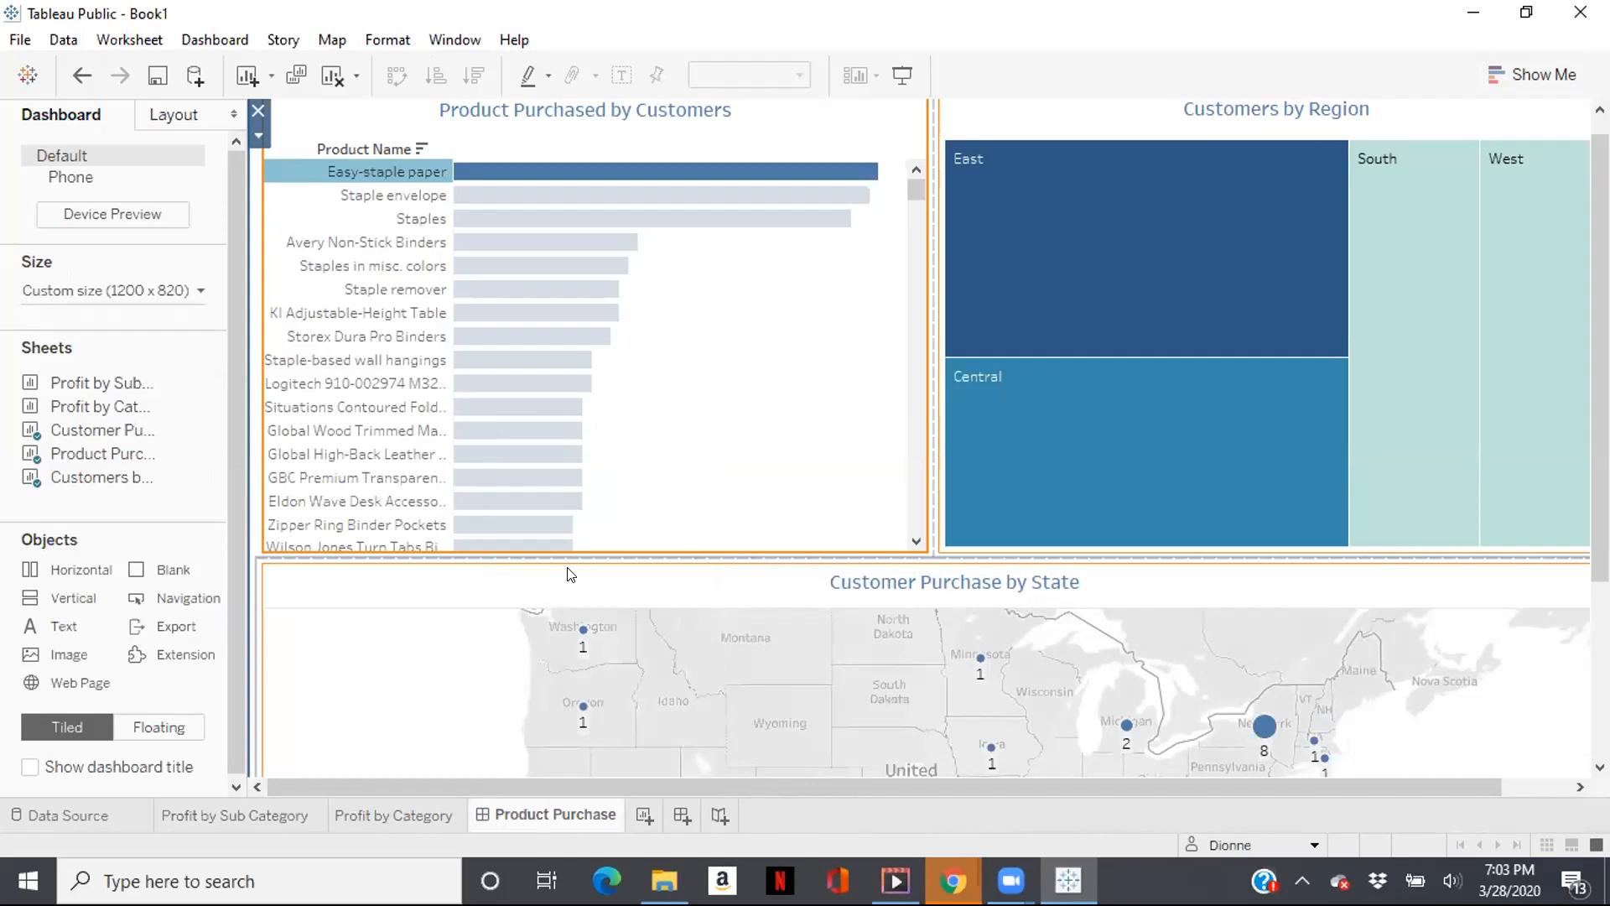
{"action": "right_click", "coordinate": [359, 813]}
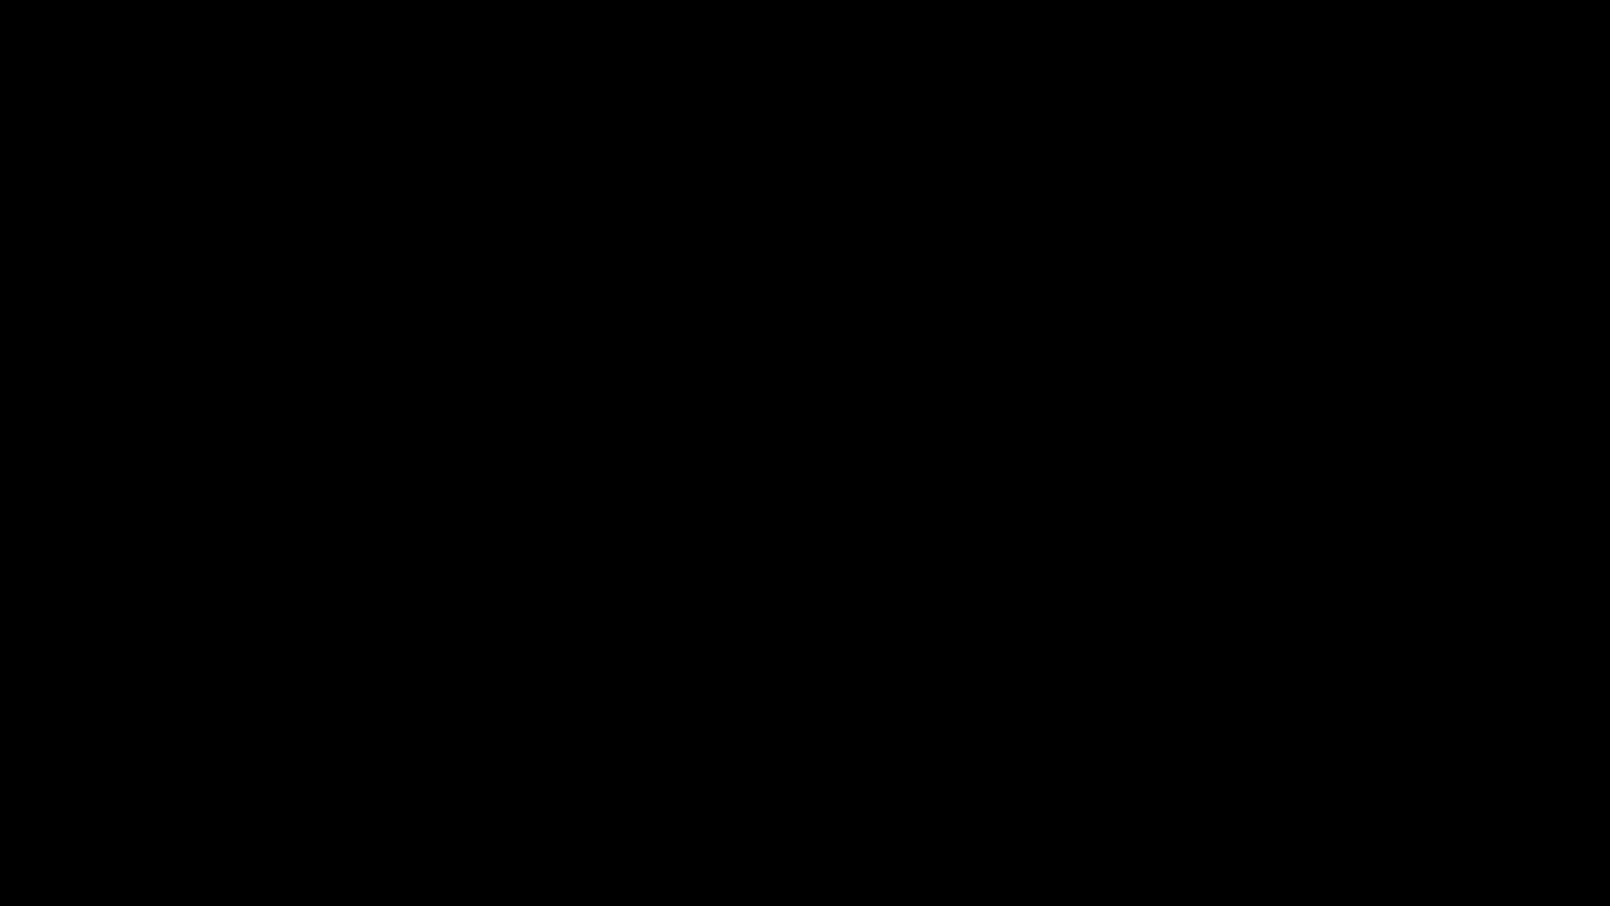
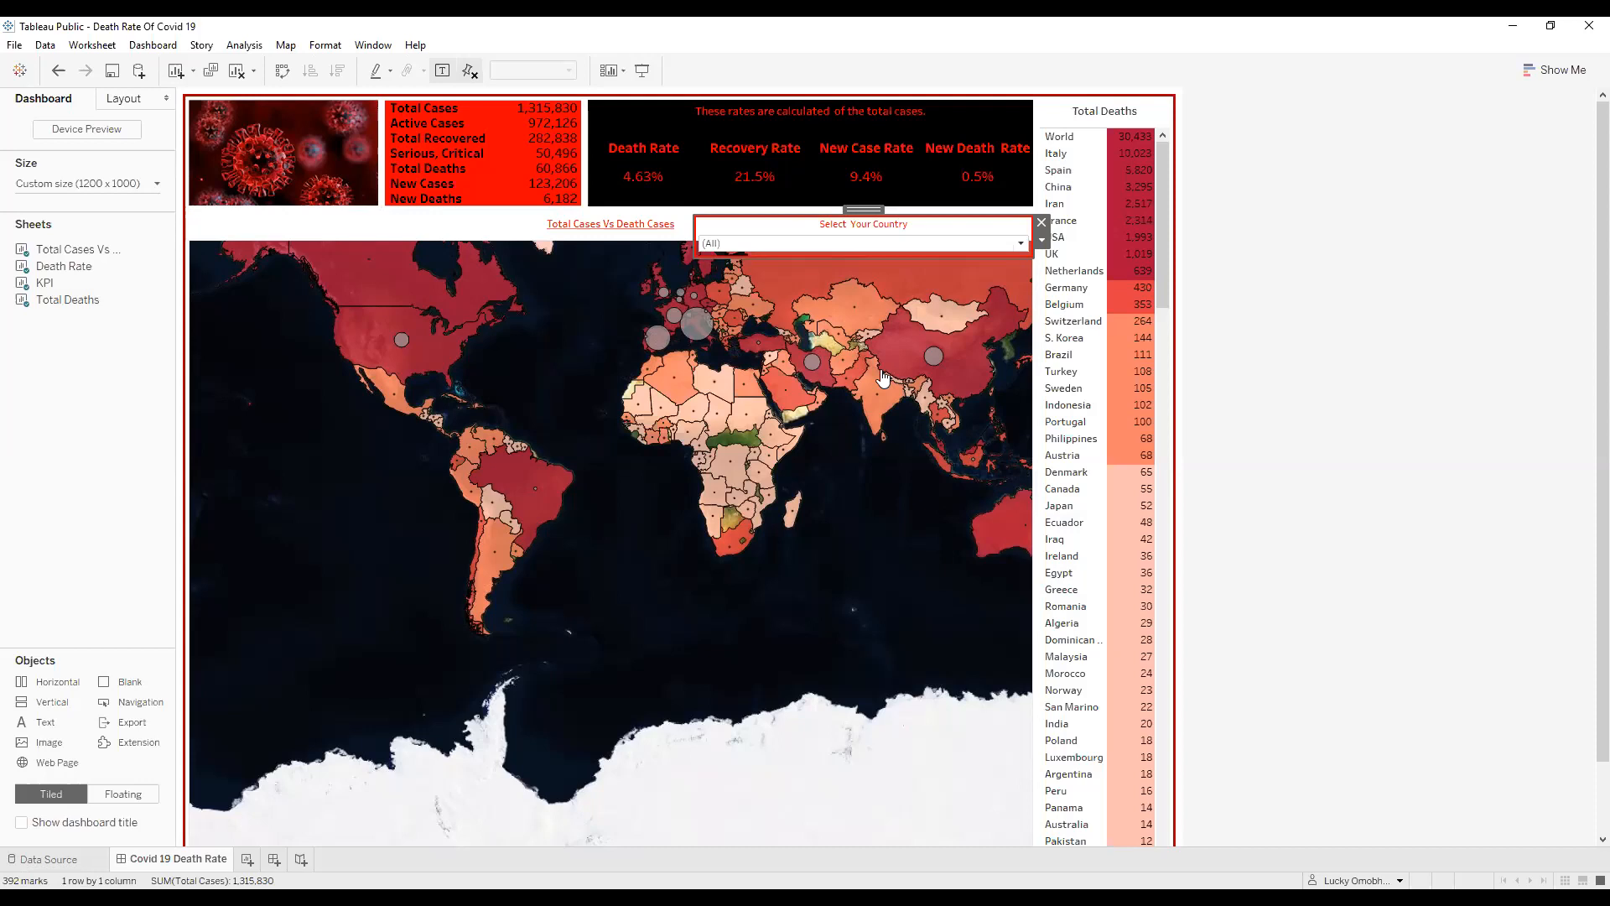
{"action": "mouse_move", "coordinate": [874, 379]}
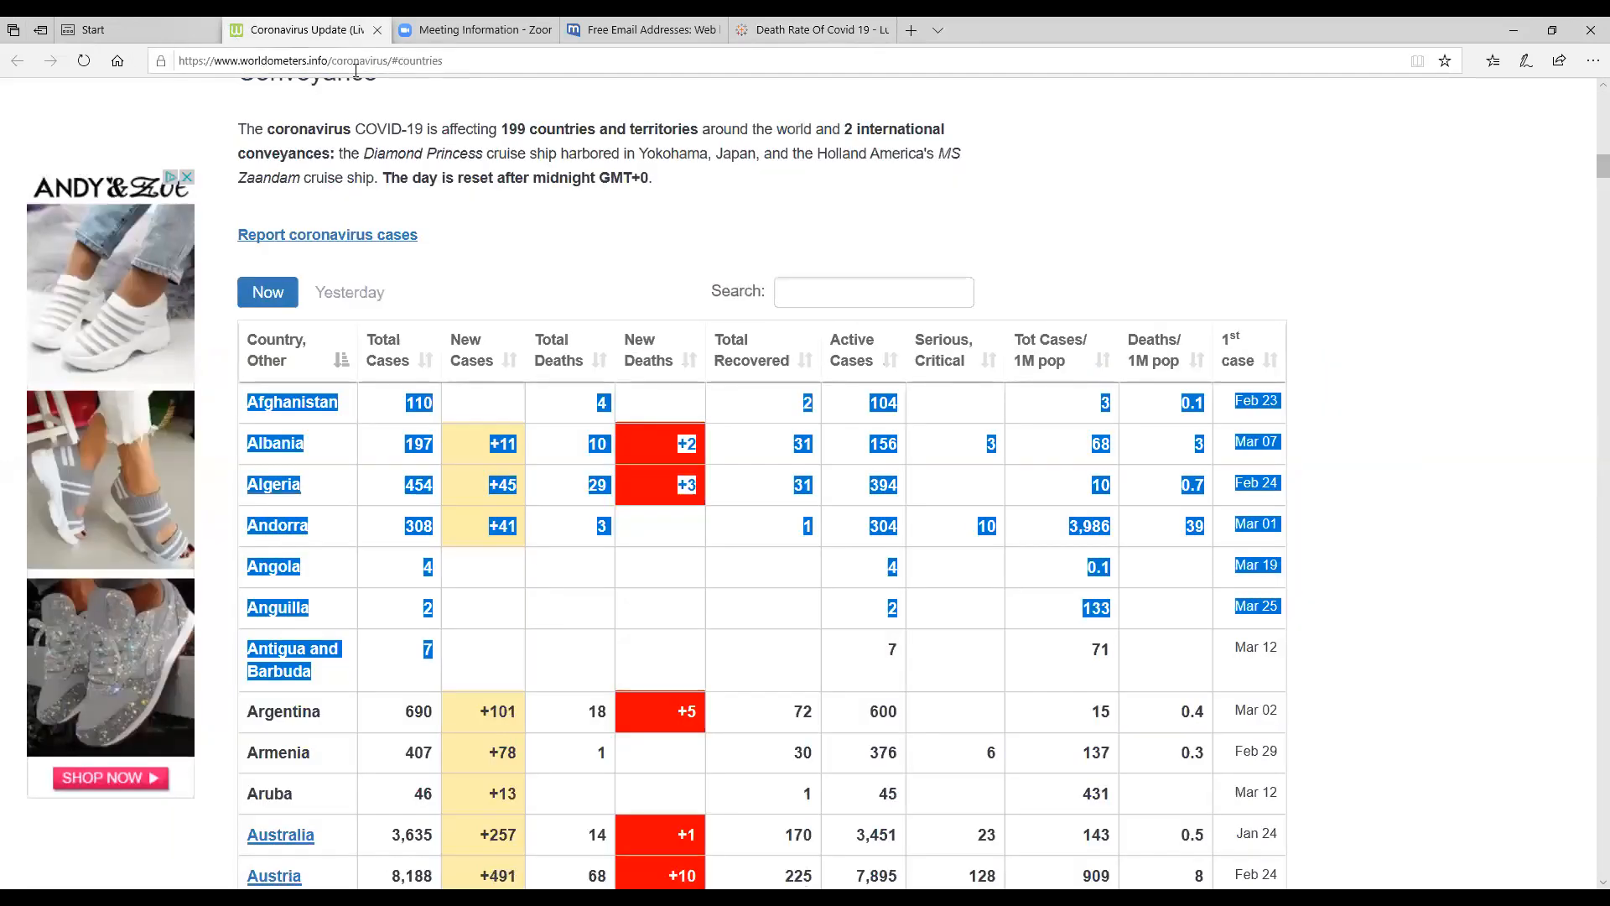
{"action": "left_click", "coordinate": [460, 267]}
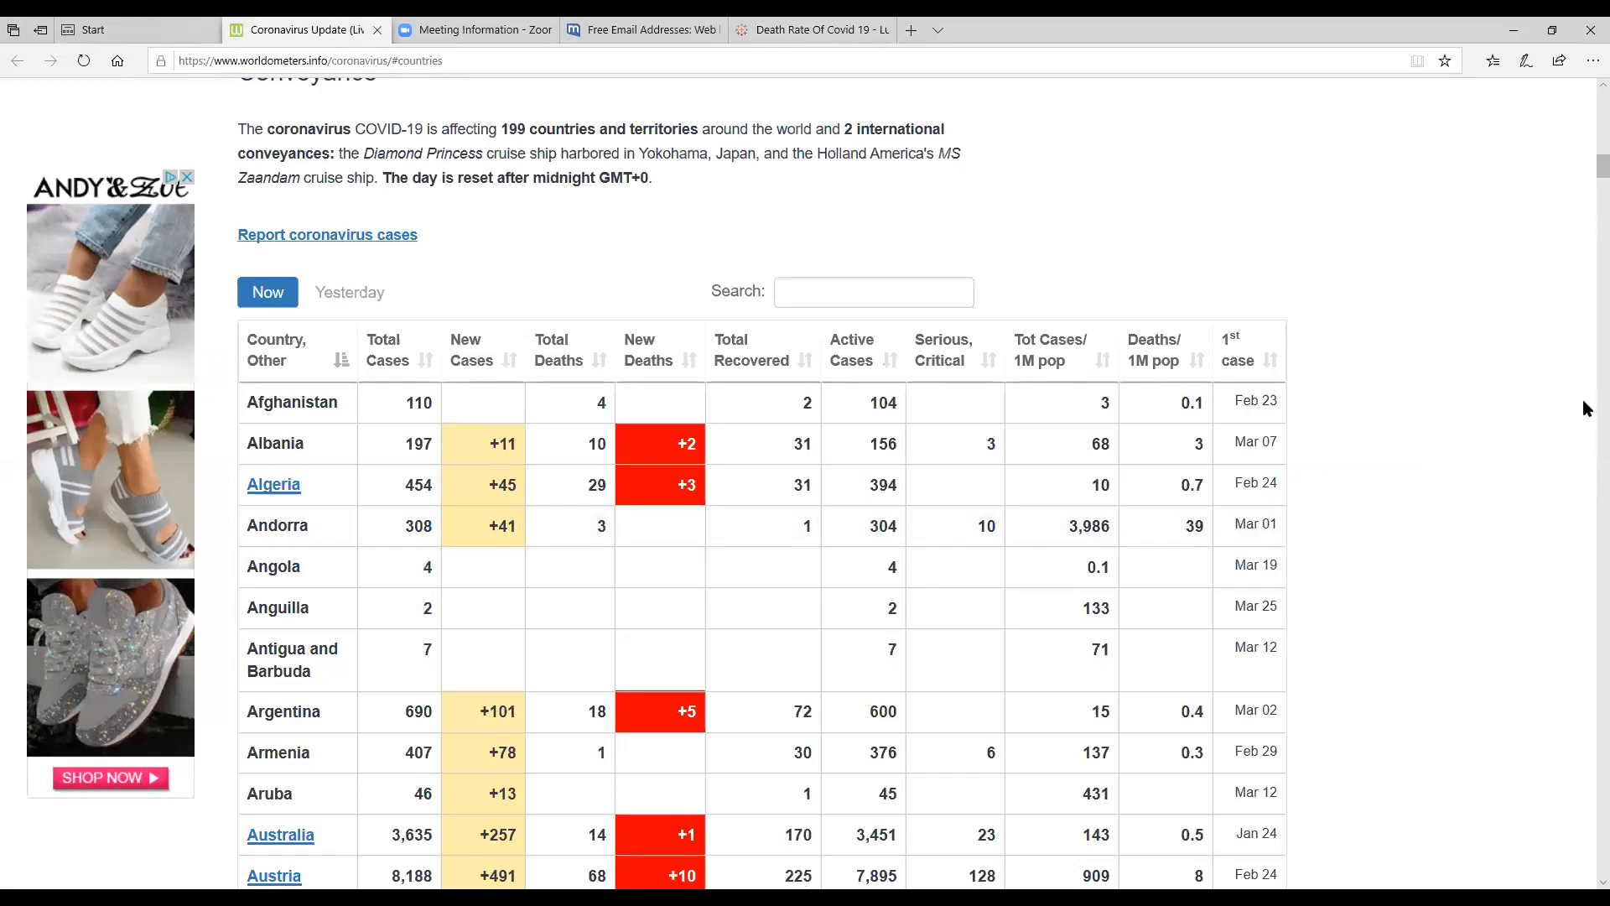
{"action": "scroll", "coordinate": [1187, 442], "scroll_direction": "down", "scroll_amount": 20}
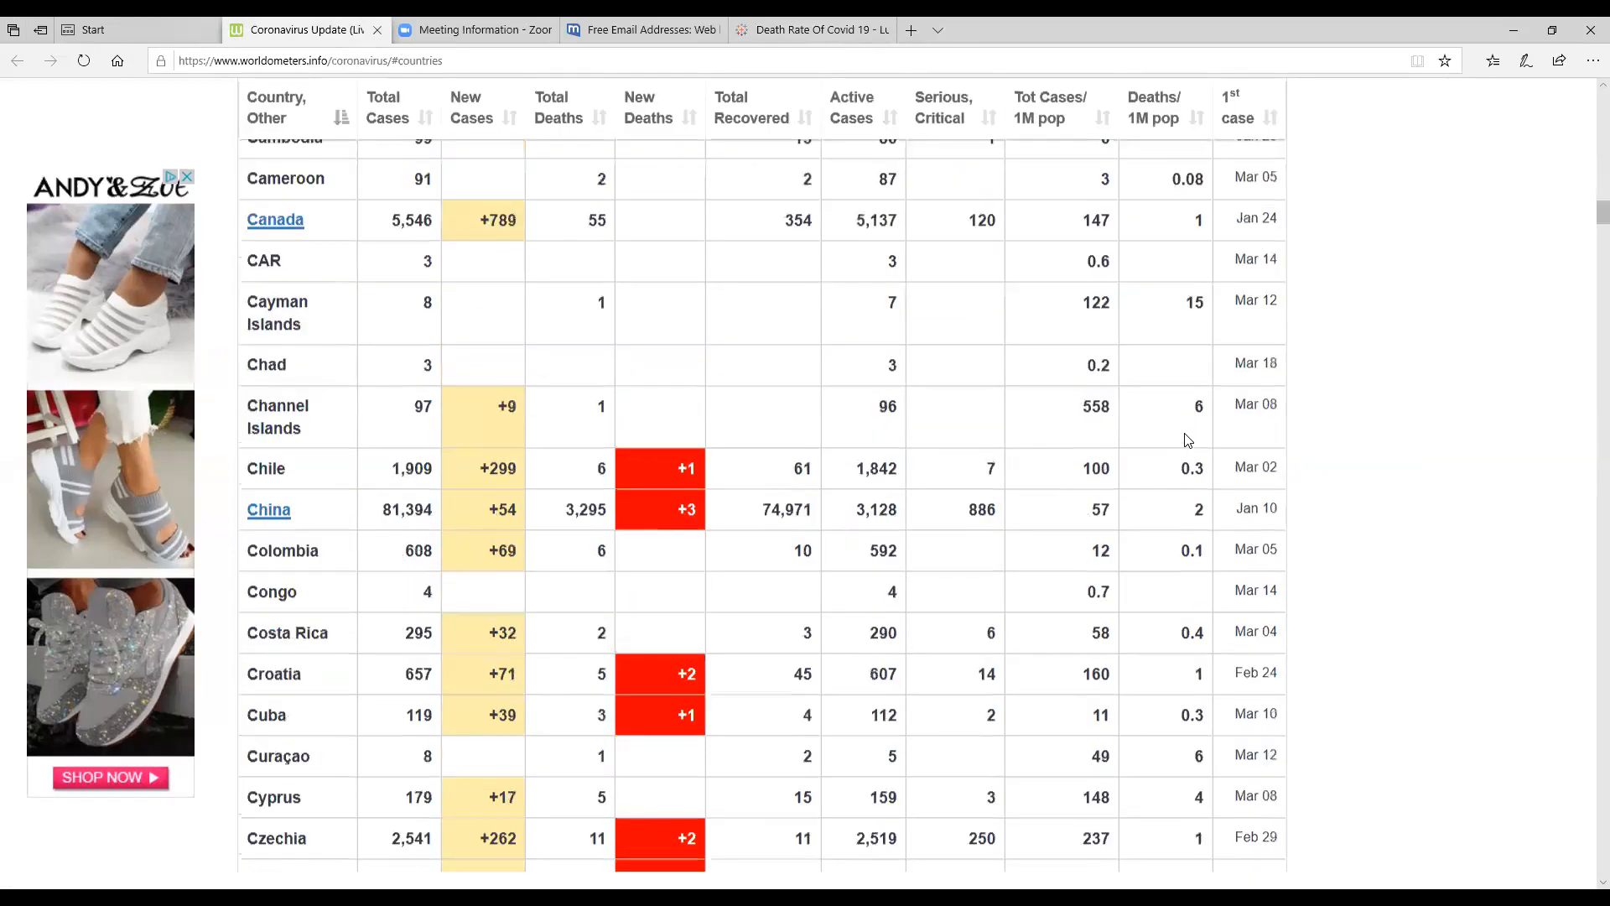
{"action": "scroll", "coordinate": [1188, 442], "scroll_direction": "down", "scroll_amount": 20}
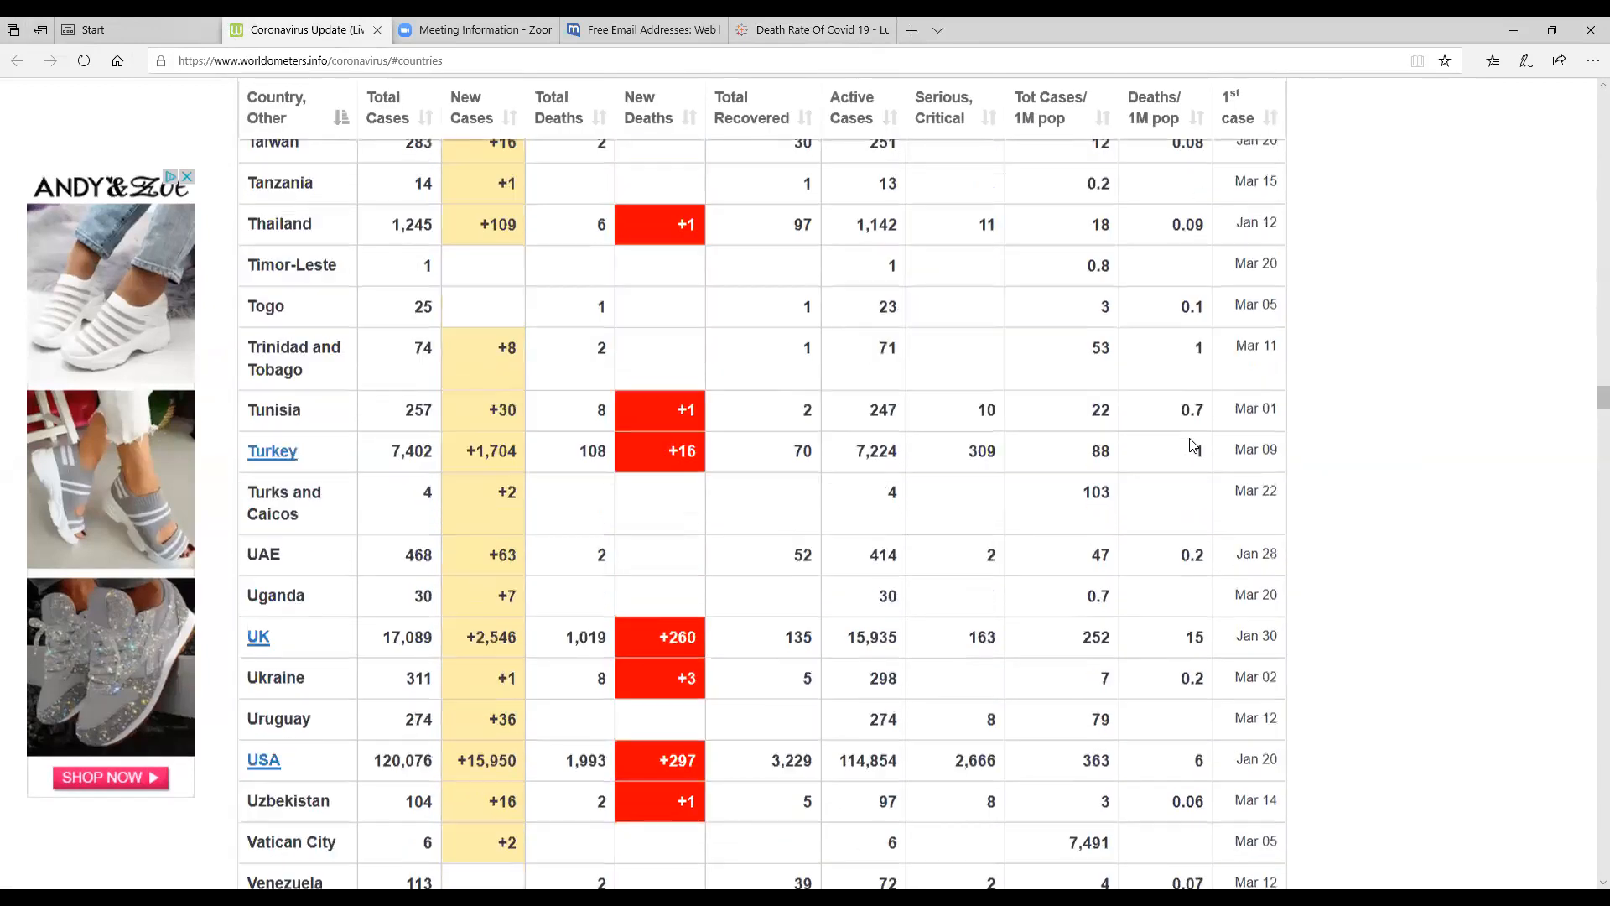
{"action": "scroll", "coordinate": [1189, 442], "scroll_direction": "up", "scroll_amount": 20}
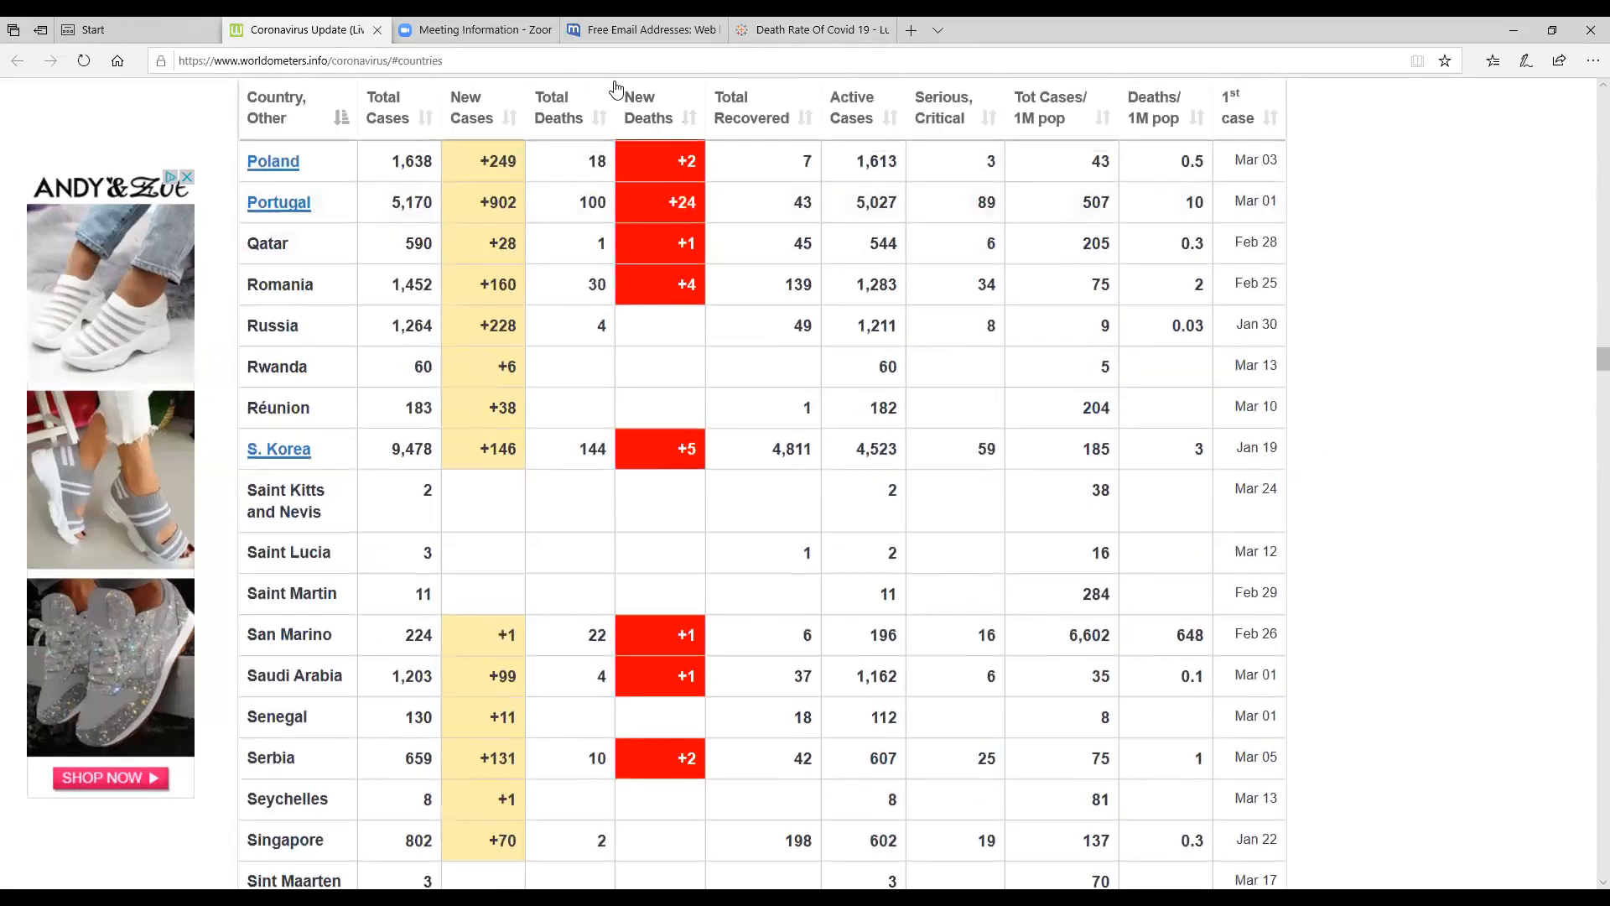
{"action": "scroll", "coordinate": [508, 93], "scroll_direction": "up", "scroll_amount": 7}
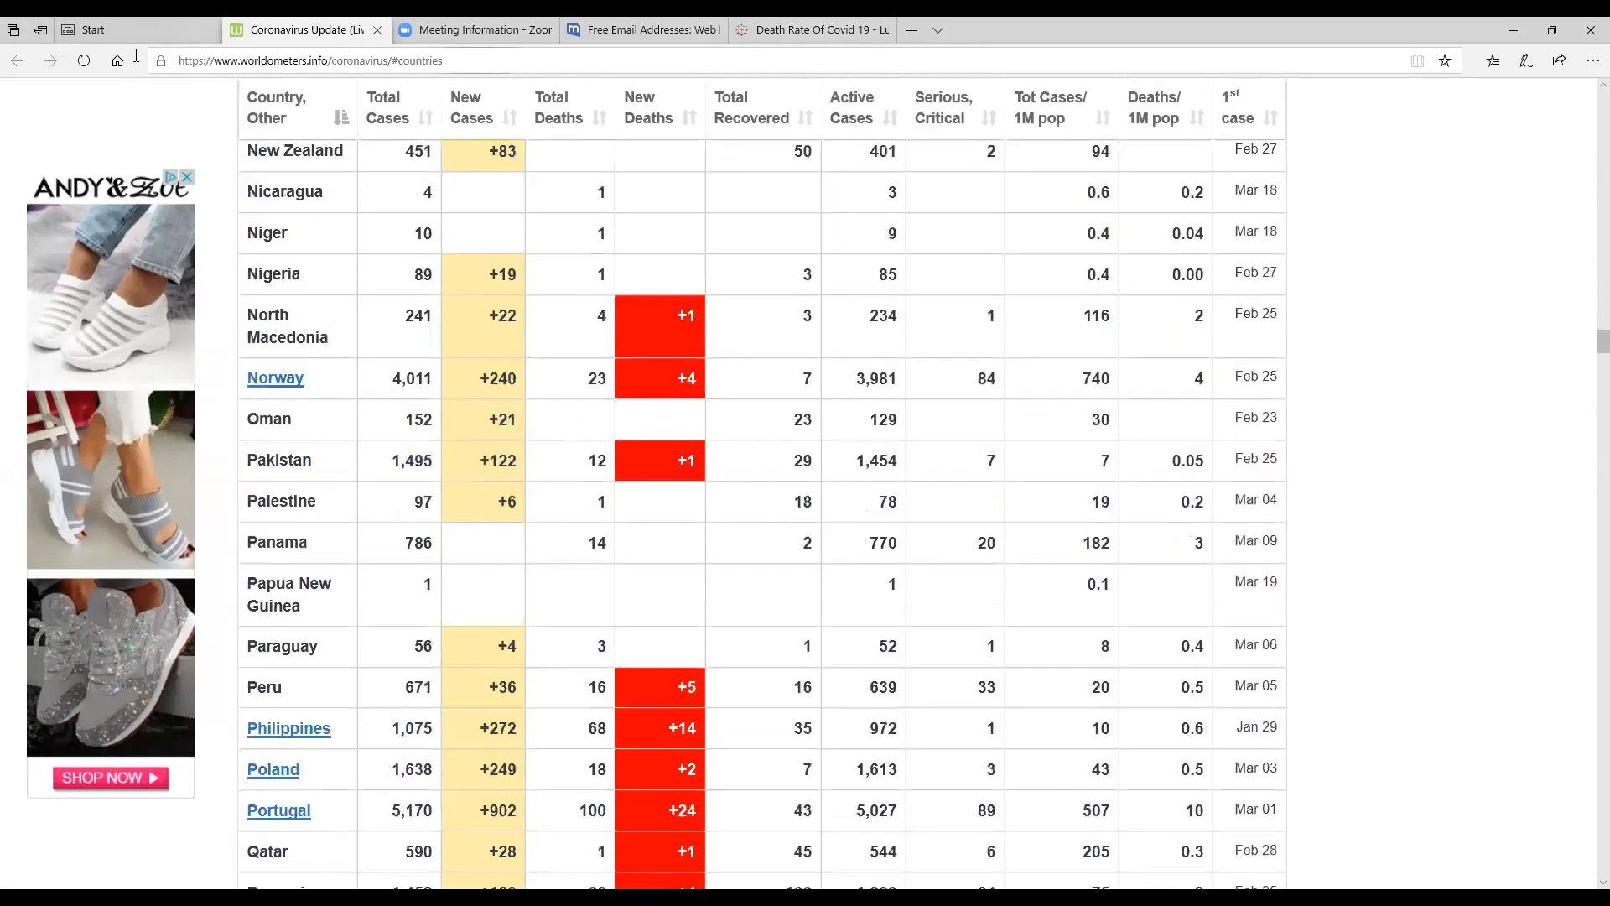
{"action": "left_click", "coordinate": [138, 57]}
{"action": "right_click", "coordinate": [290, 69]}
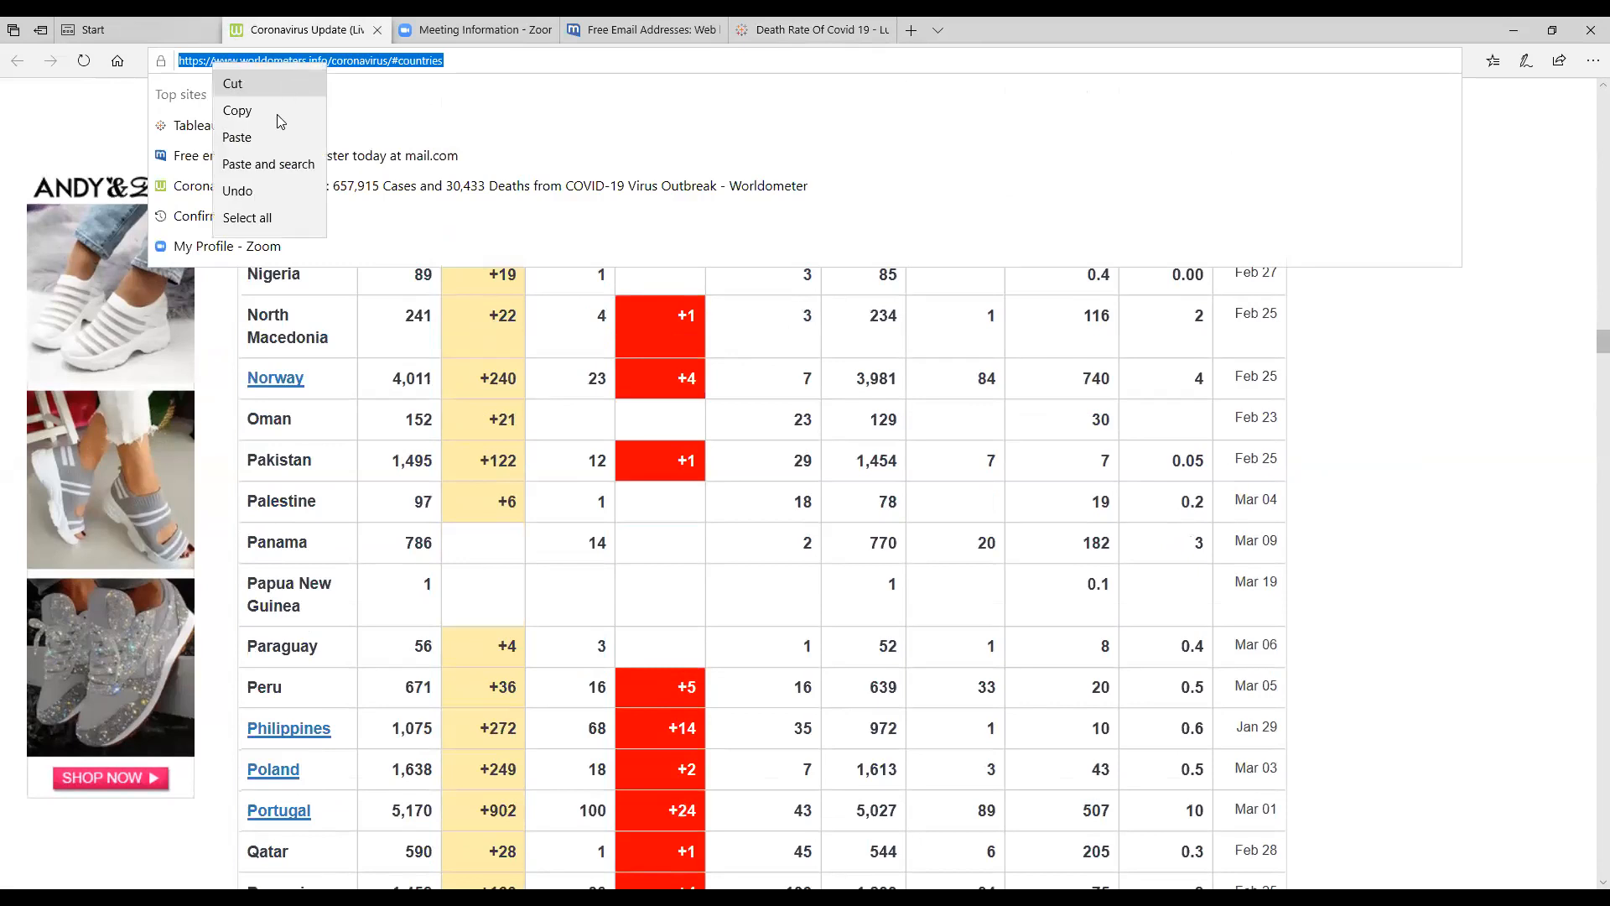
{"action": "left_click", "coordinate": [277, 113]}
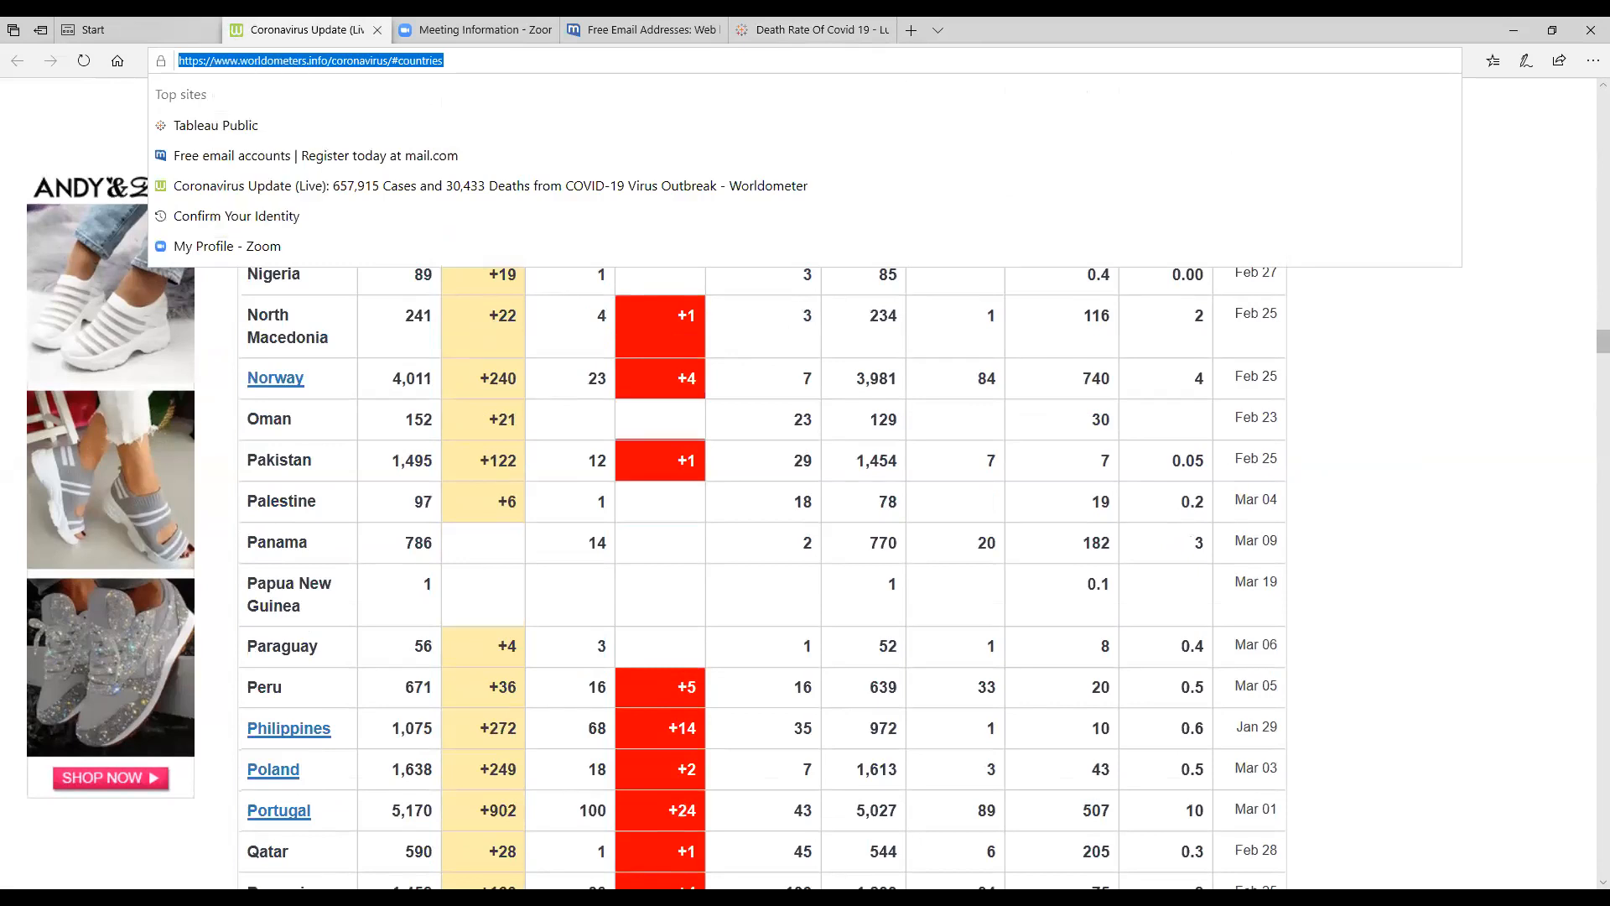
{"action": "key", "text": "alt+Tab"}
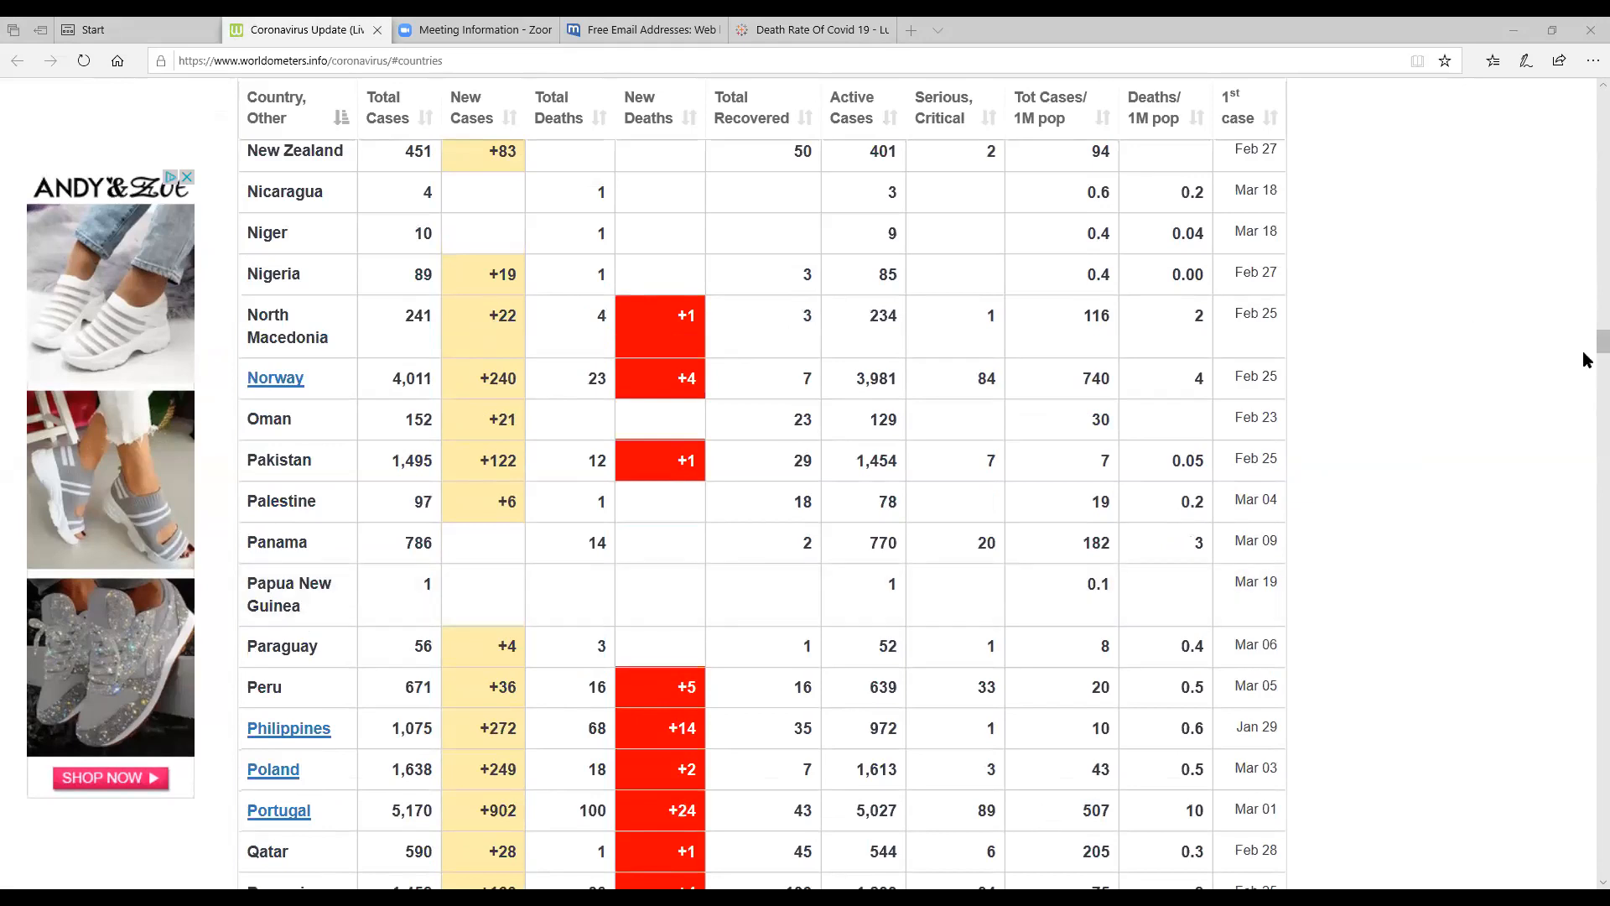
Examine the Worldometer coronavirus totals and country table alongside the published Death Rate Of Covid 19 dashboard on Tableau Public.
{"action": "left_click_drag", "start_coordinate": [1586, 351], "coordinate": [1577, 120]}
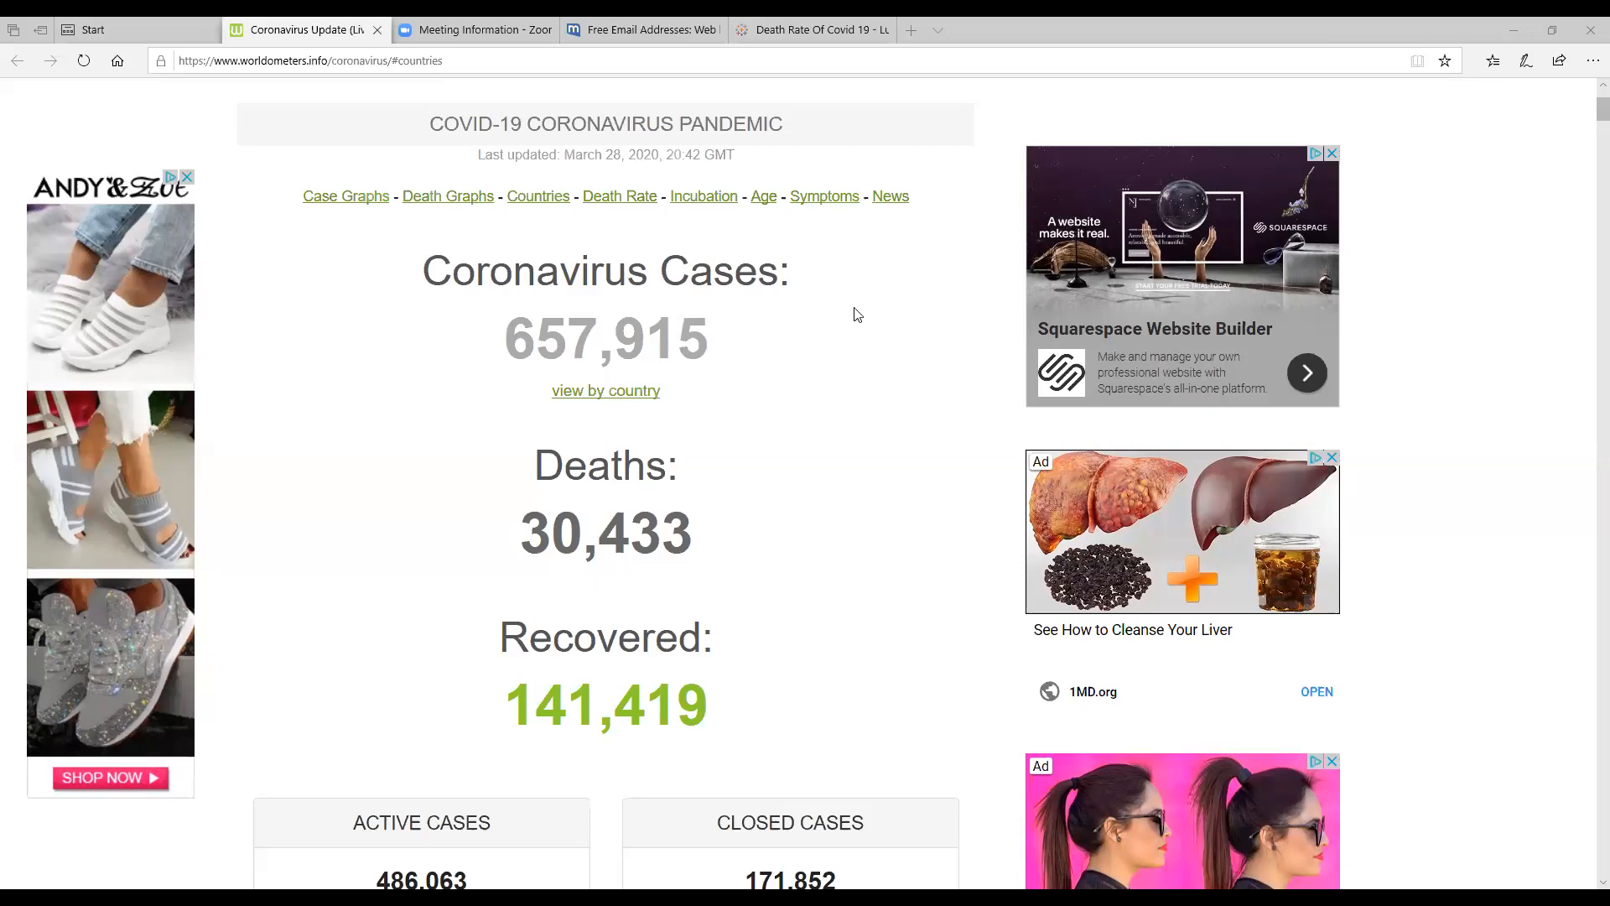
{"action": "left_click", "coordinate": [780, 29]}
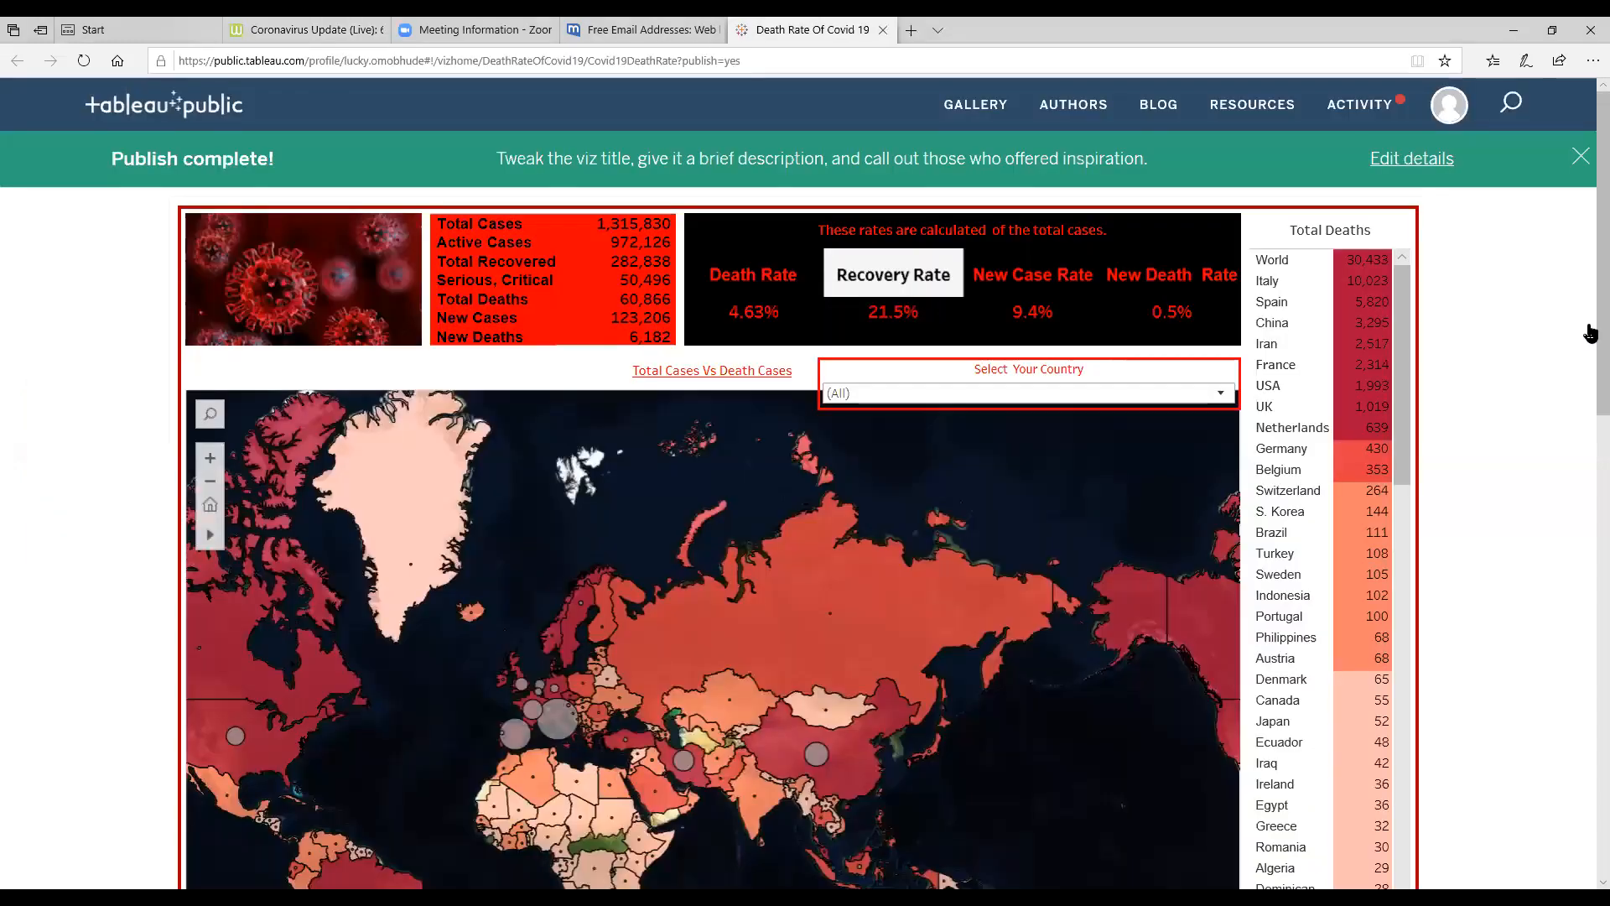
{"action": "left_click_drag", "start_coordinate": [1584, 263], "coordinate": [1584, 716]}
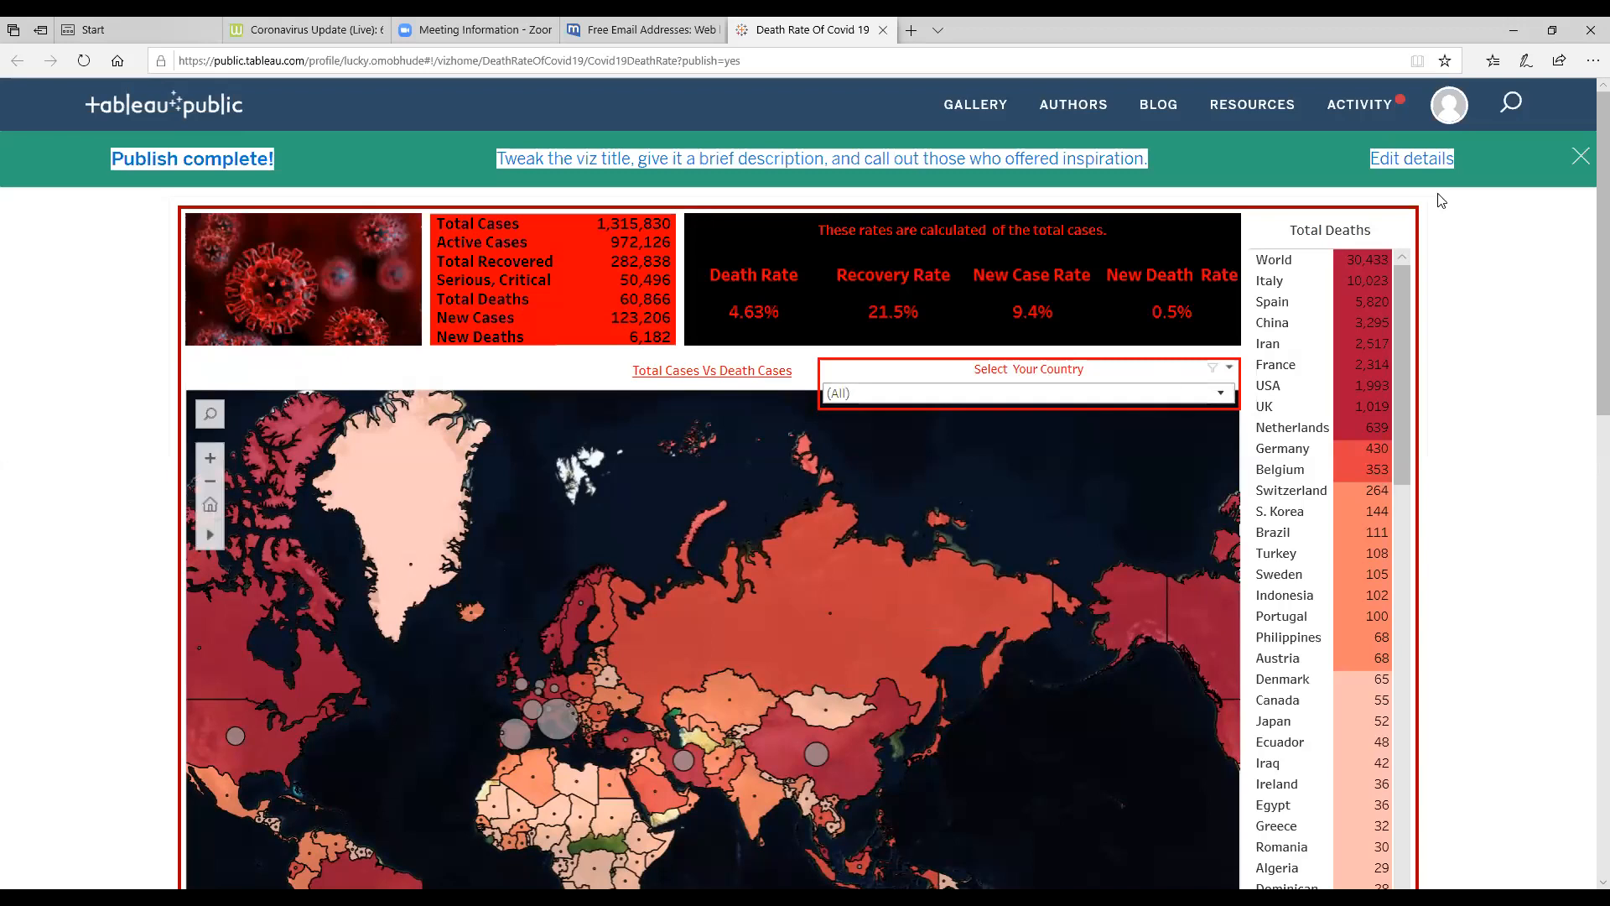
{"action": "left_click", "coordinate": [1494, 306]}
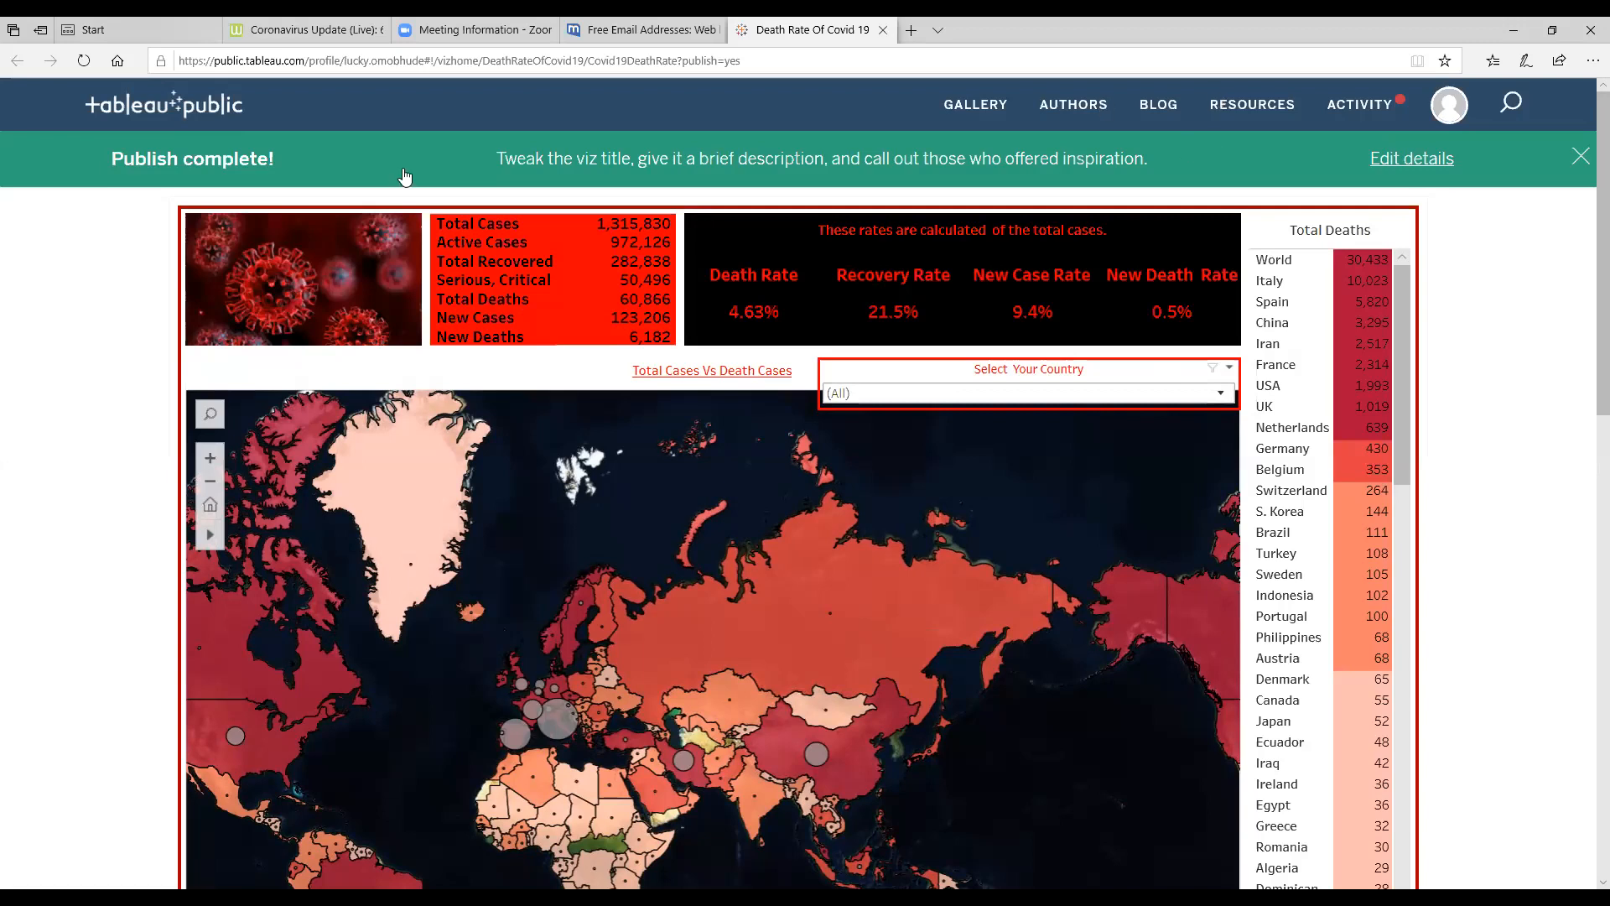
{"action": "left_click", "coordinate": [312, 30]}
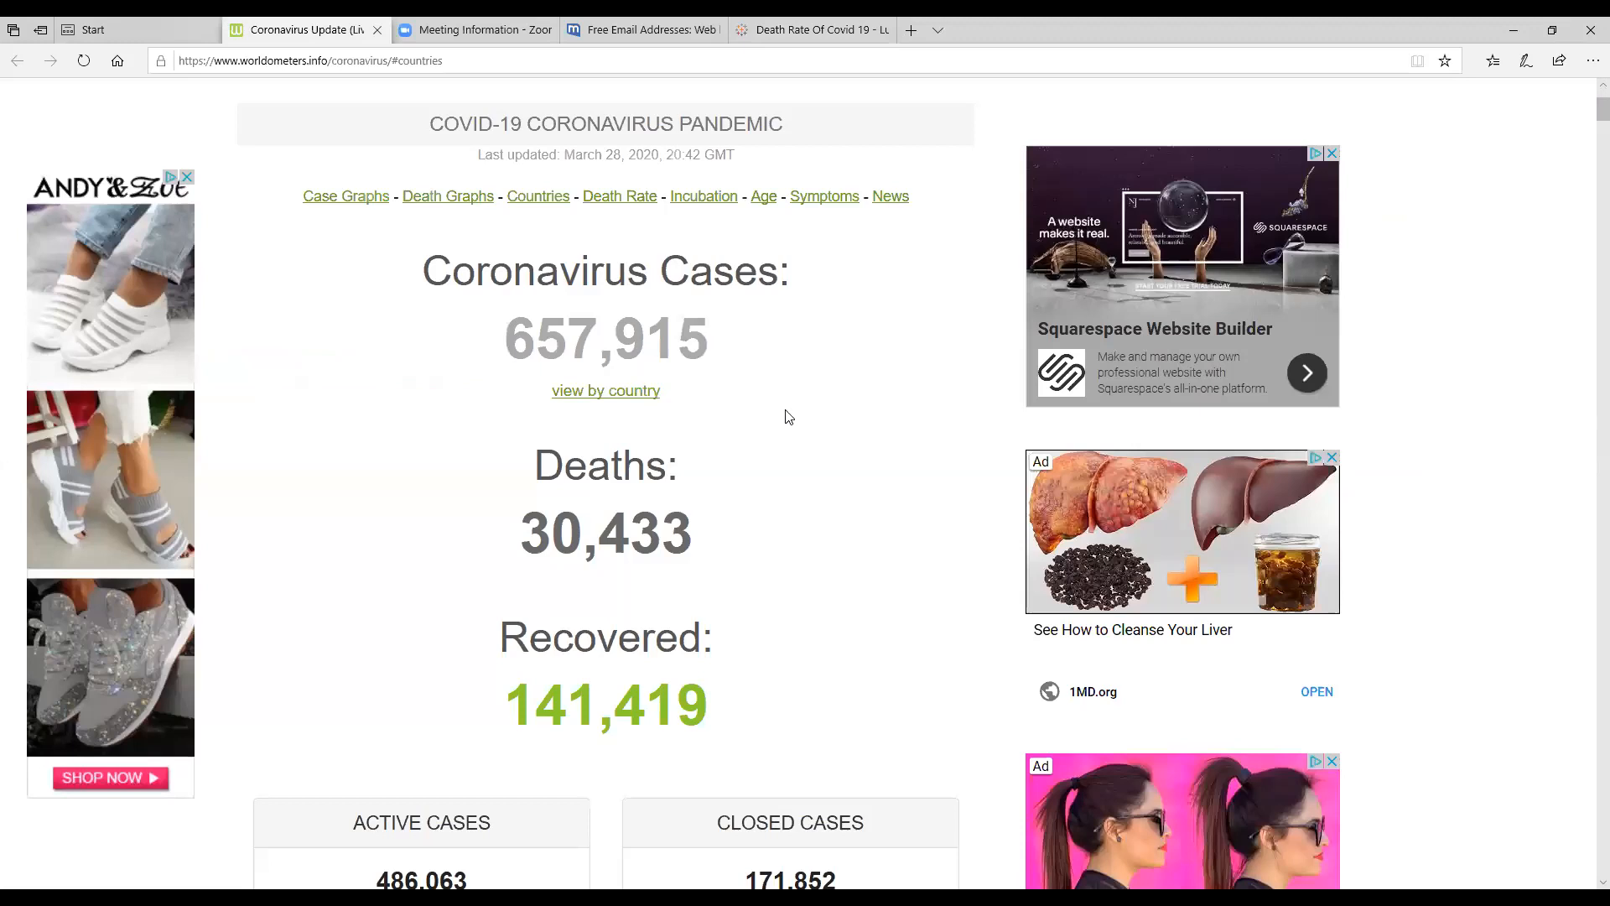
{"action": "scroll", "coordinate": [783, 415], "scroll_direction": "down", "scroll_amount": 20}
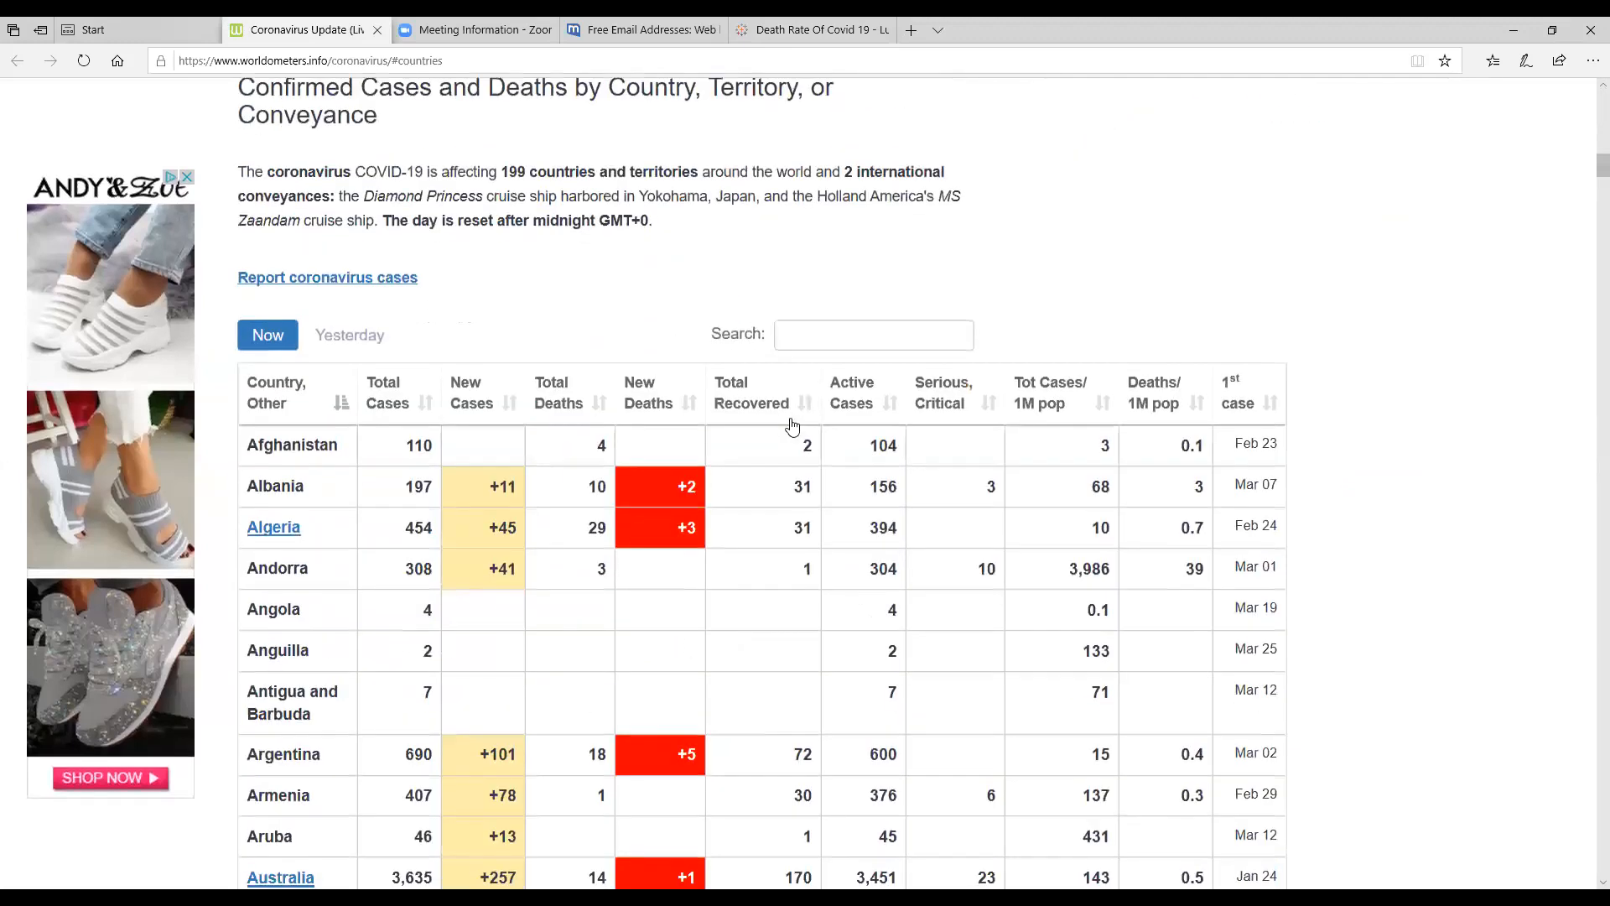
{"action": "scroll", "coordinate": [479, 228], "scroll_direction": "down", "scroll_amount": 10}
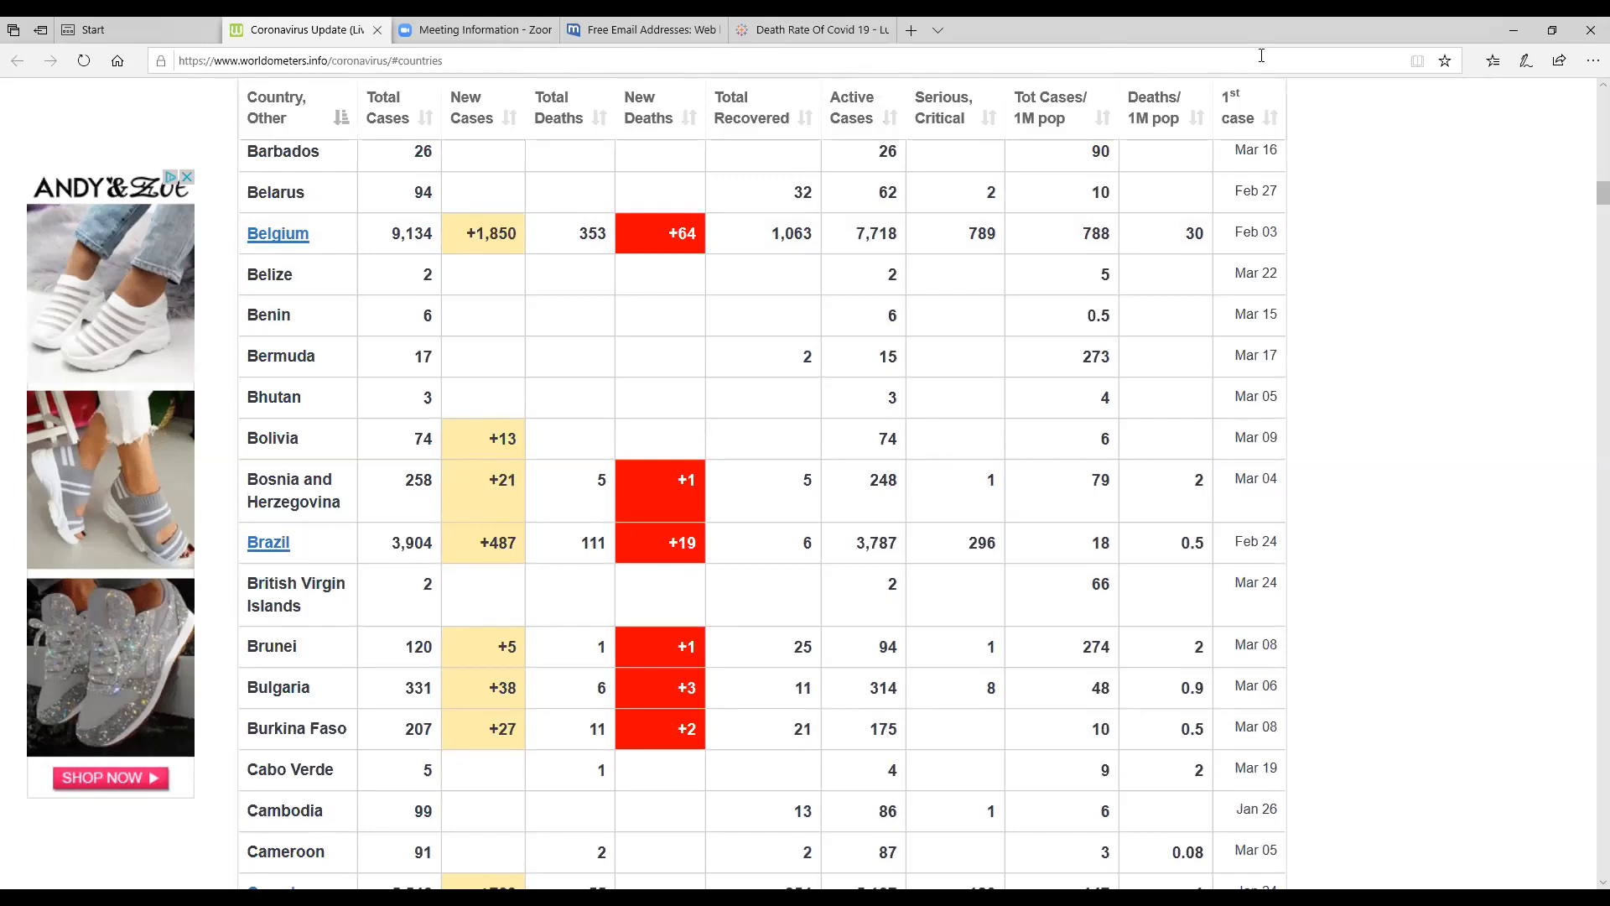
{"action": "left_click", "coordinate": [787, 33]}
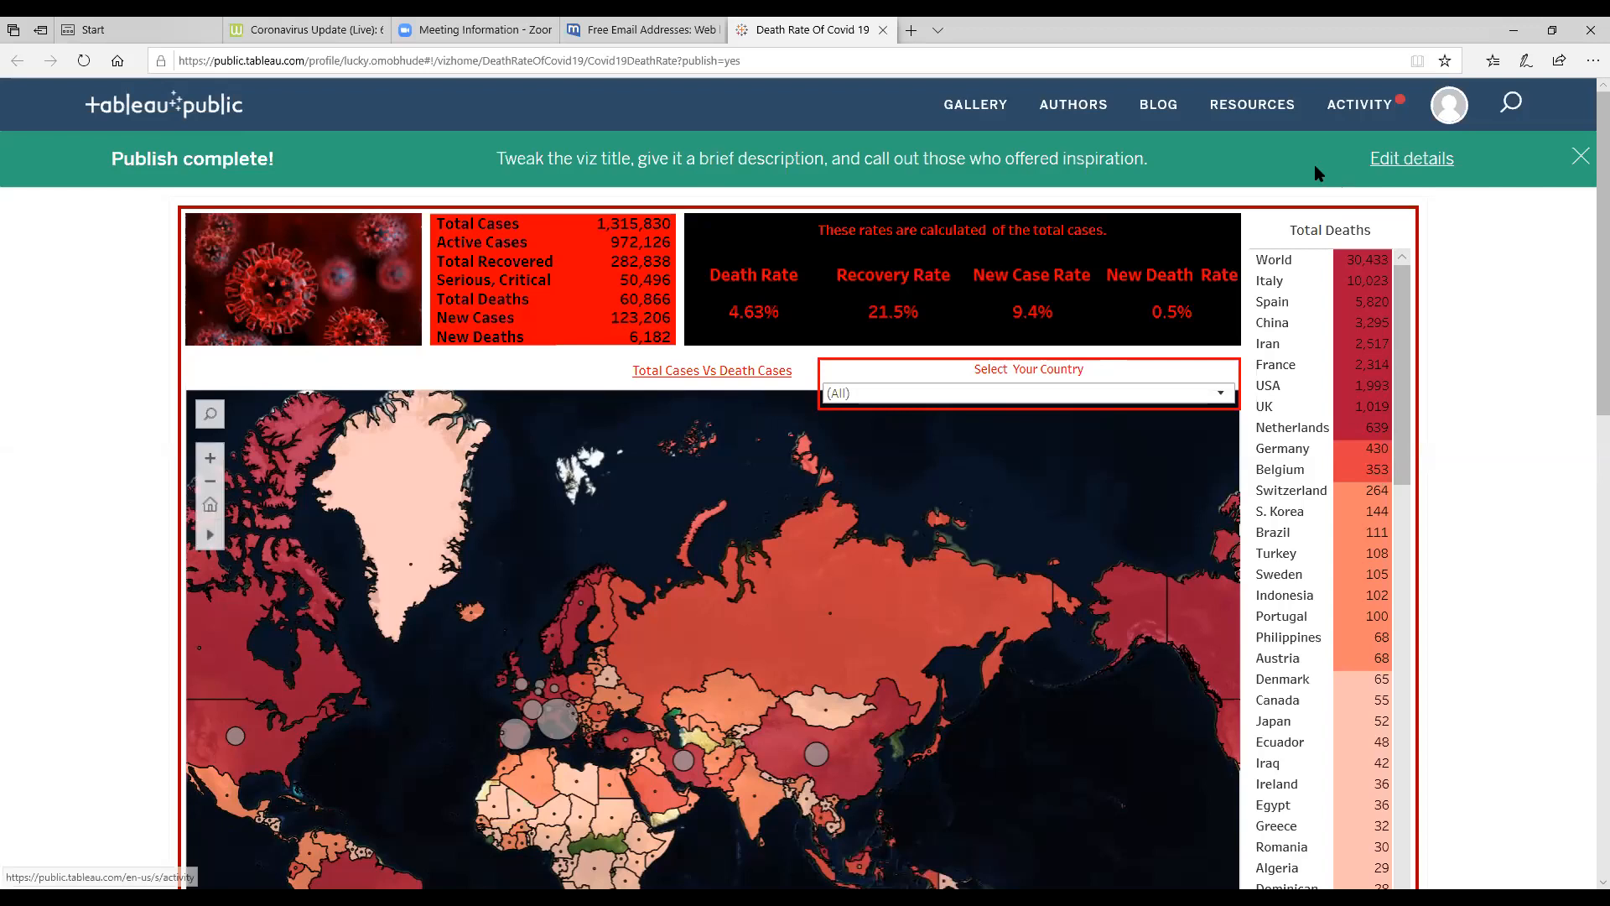
{"action": "mouse_move", "coordinate": [692, 34]}
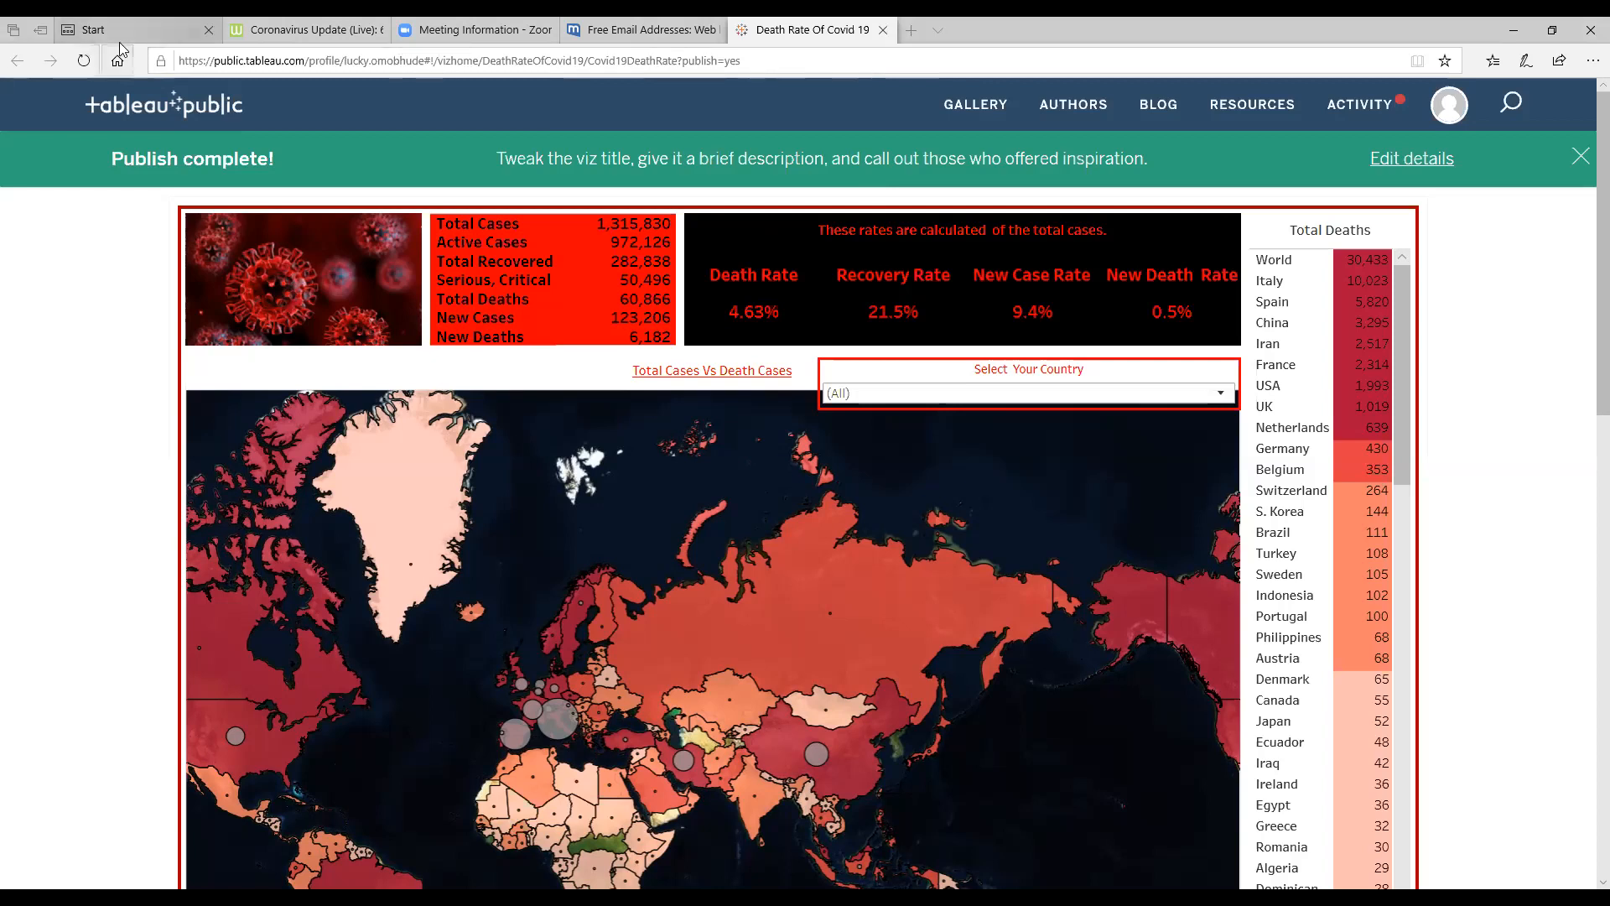
{"action": "mouse_move", "coordinate": [119, 42]}
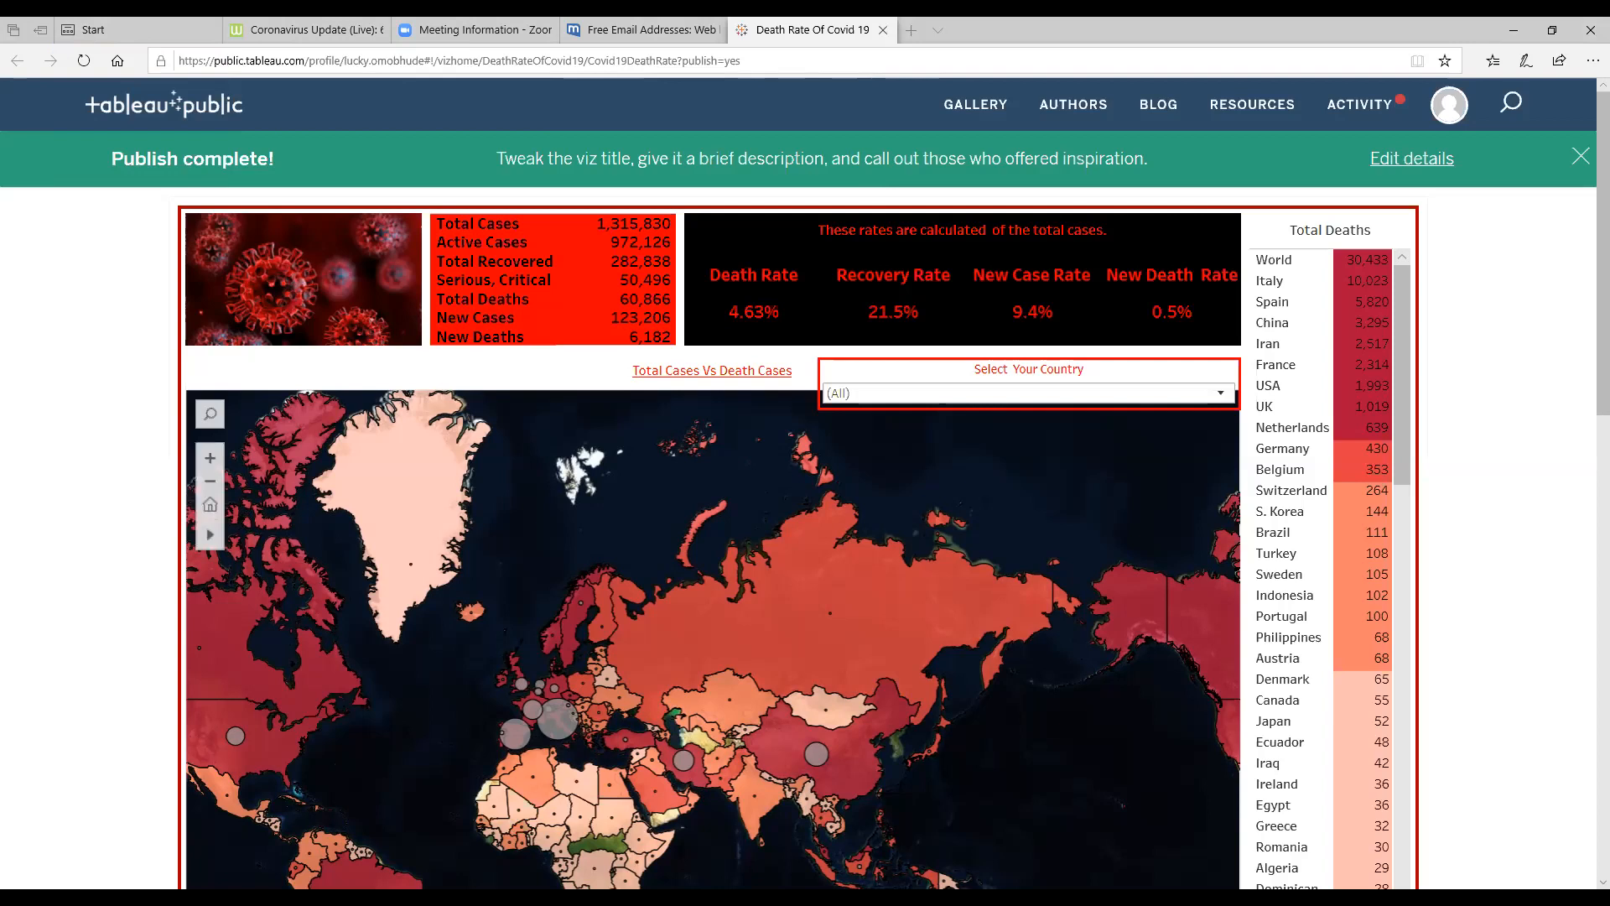
Compose a new e-mail in the mail.com mailbox with the copied Worldometer link in the body, separated from the signature by blank lines.
{"action": "left_click", "coordinate": [618, 28]}
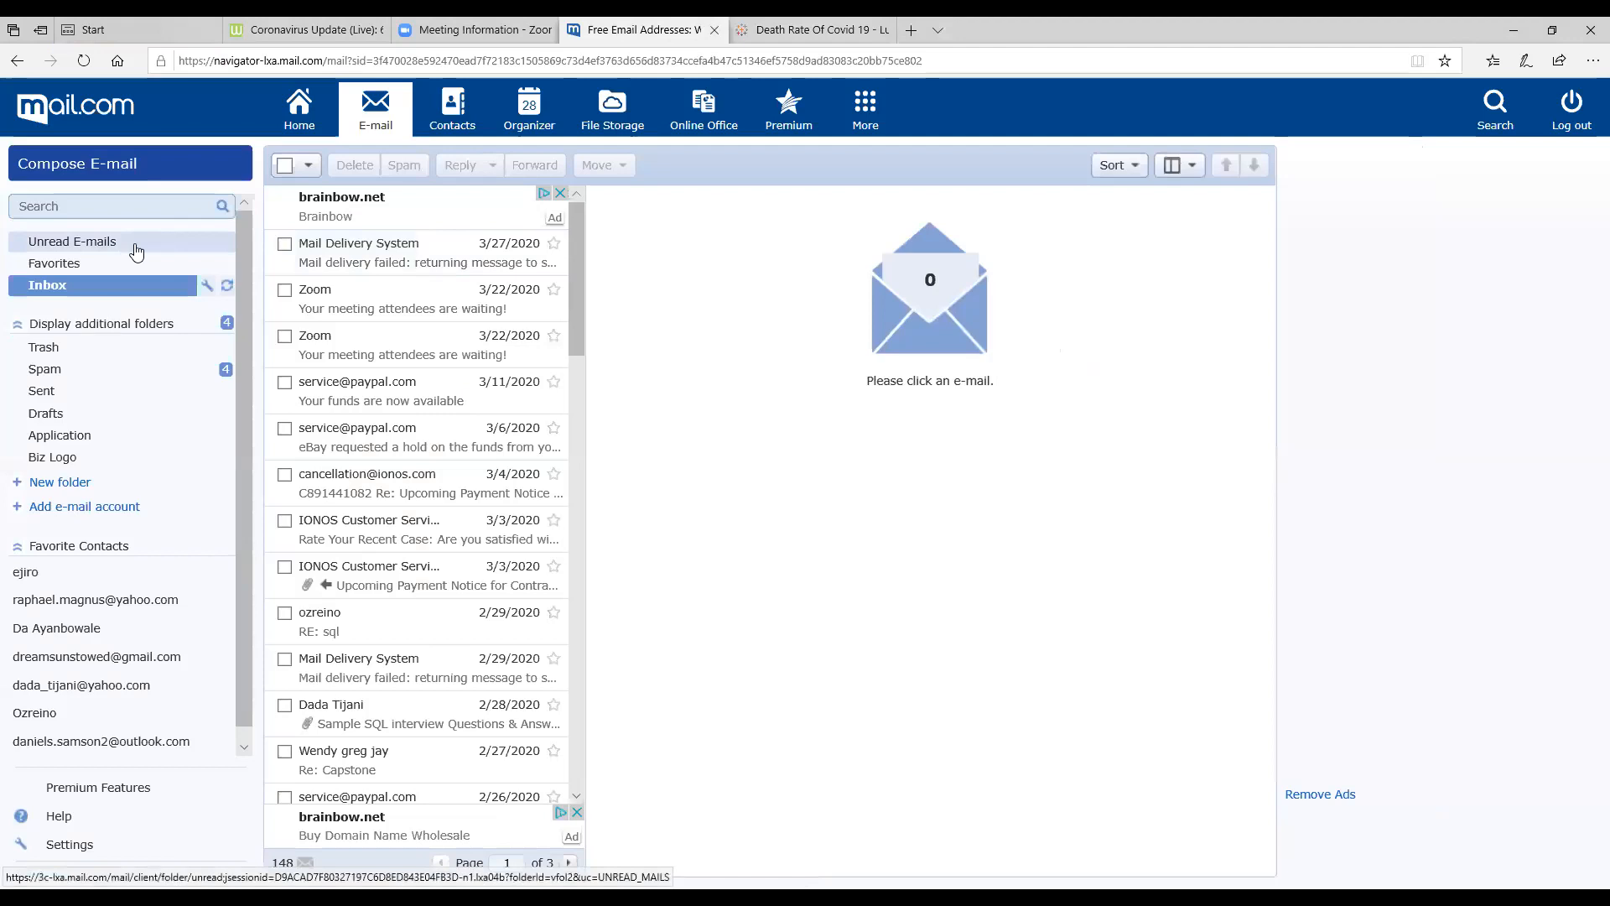
{"action": "left_click", "coordinate": [127, 168]}
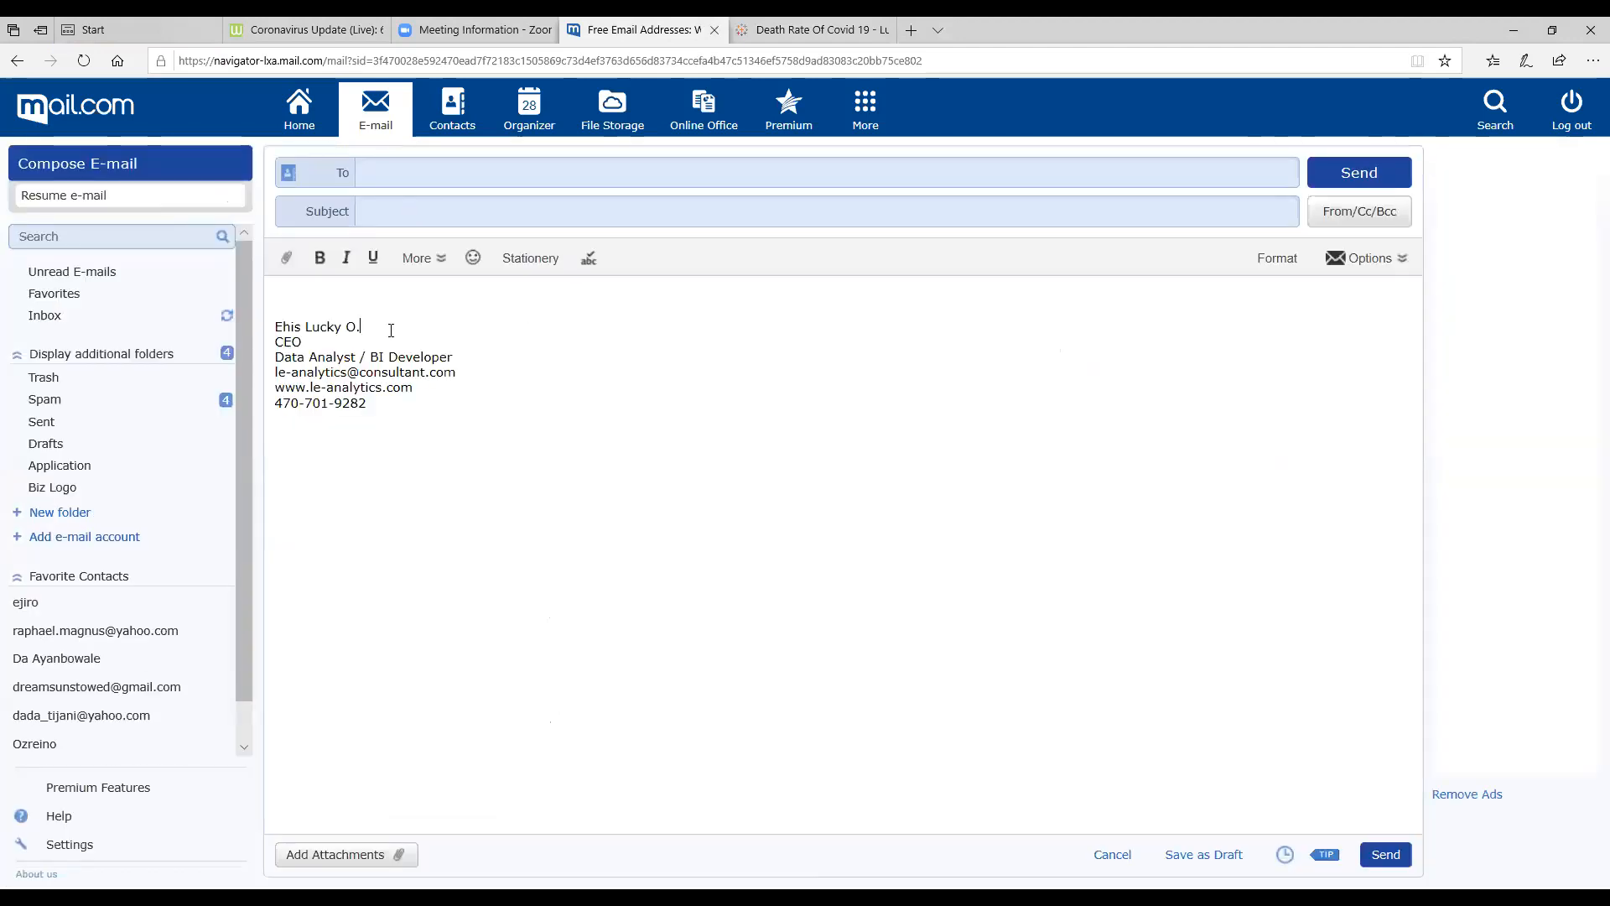
{"action": "left_click", "coordinate": [284, 298]}
{"action": "key", "text": "ctrl+v"}
{"action": "right_click", "coordinate": [283, 299]}
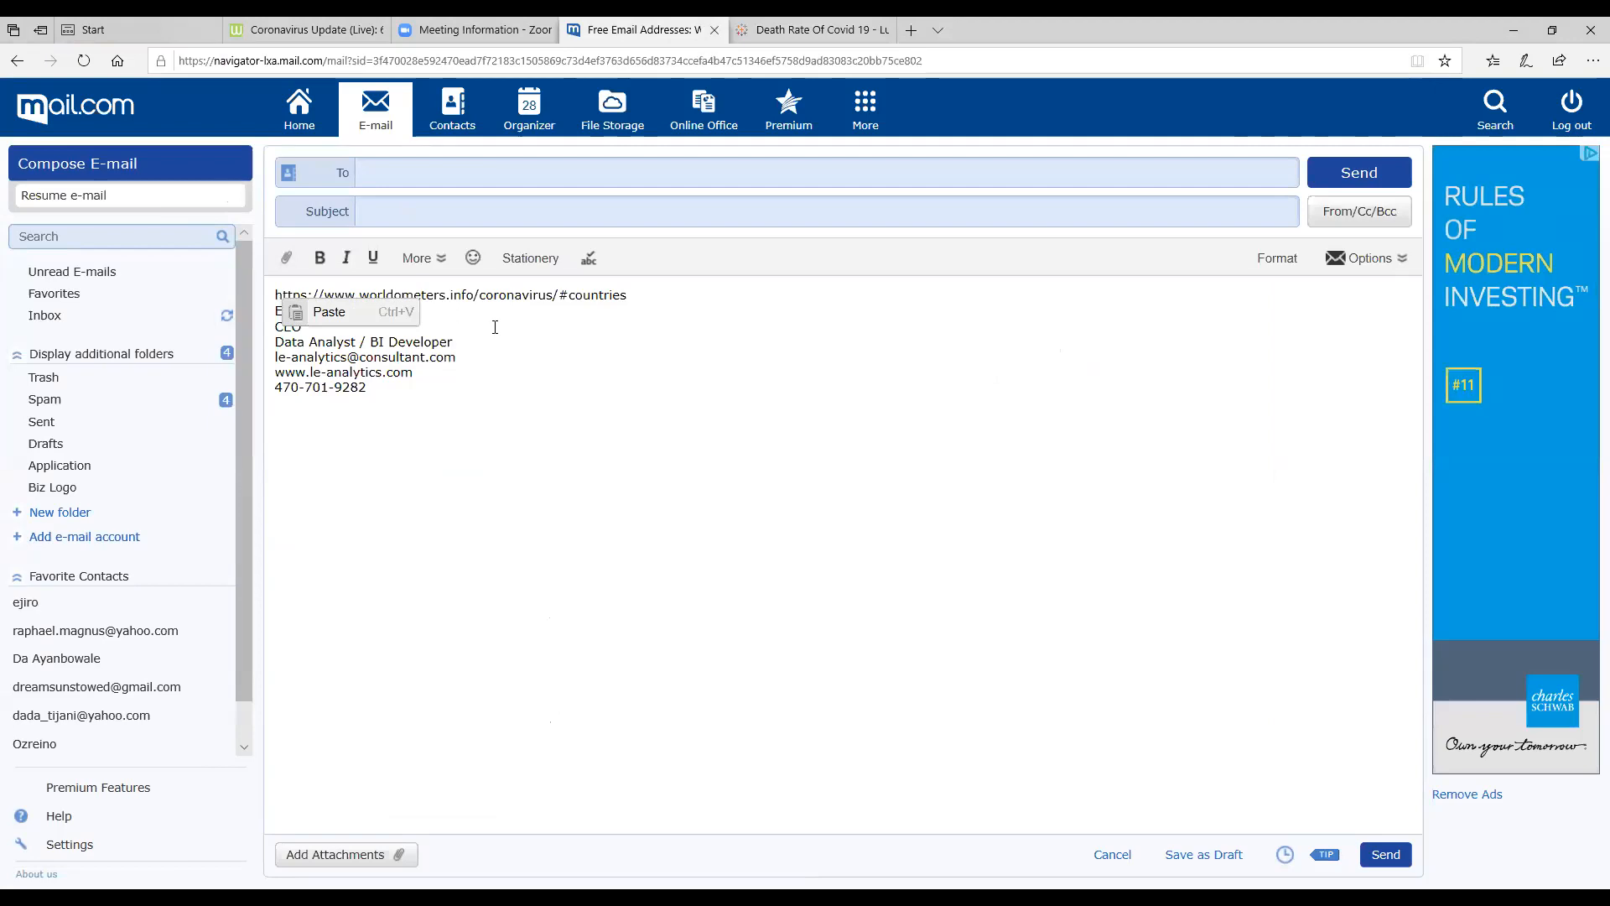
{"action": "left_click", "coordinate": [663, 300]}
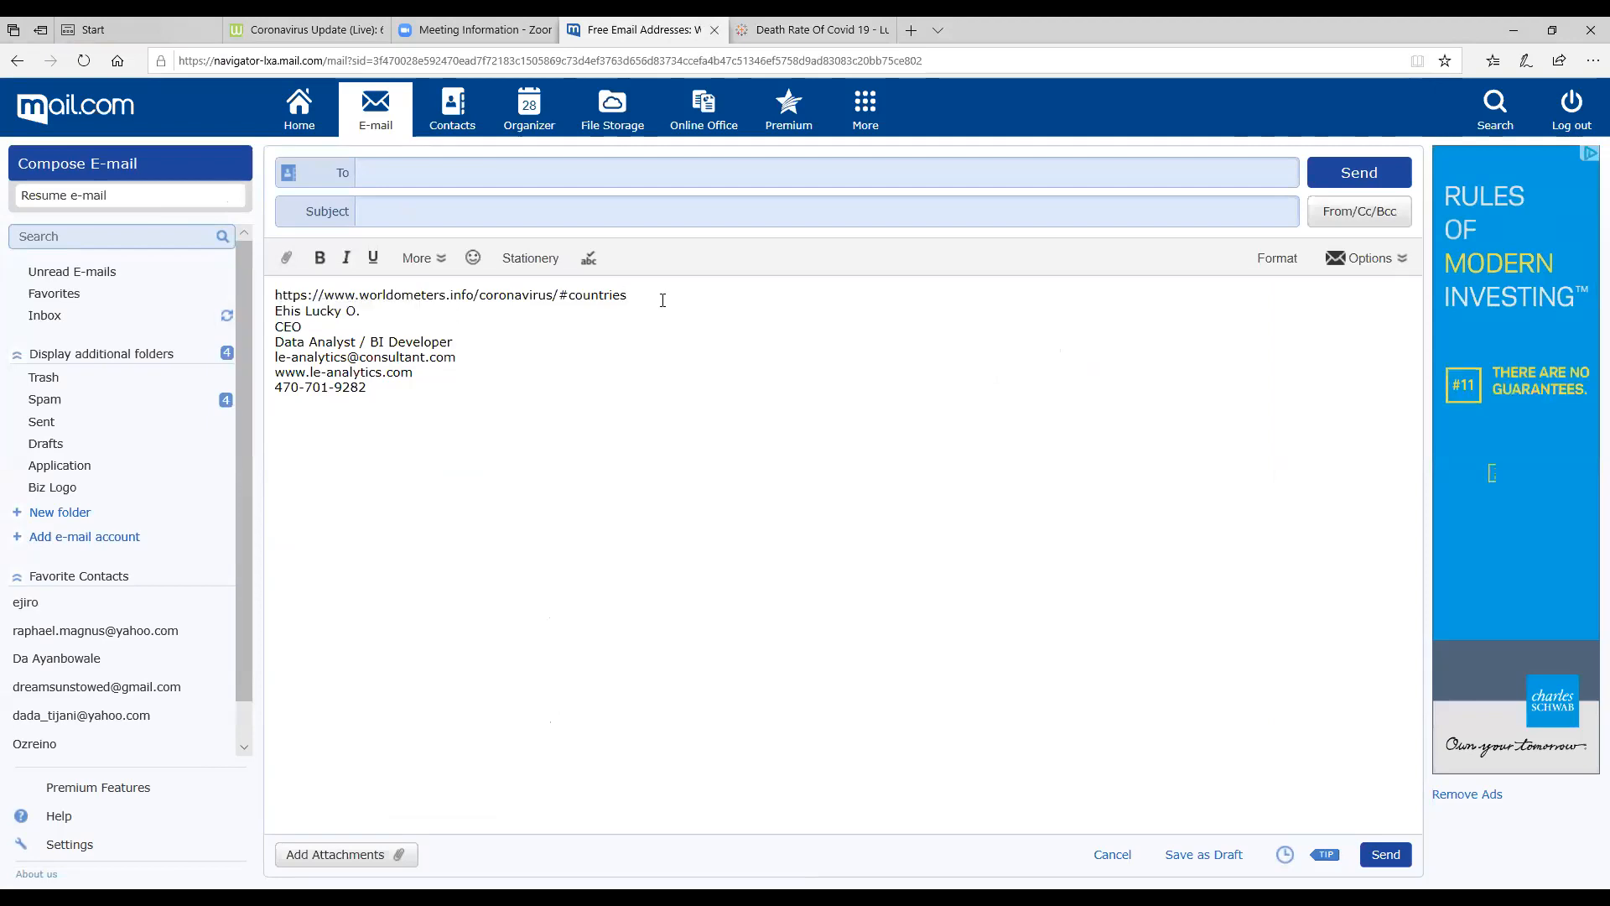
{"action": "key", "text": "Return"}
{"action": "key", "text": "Return"}
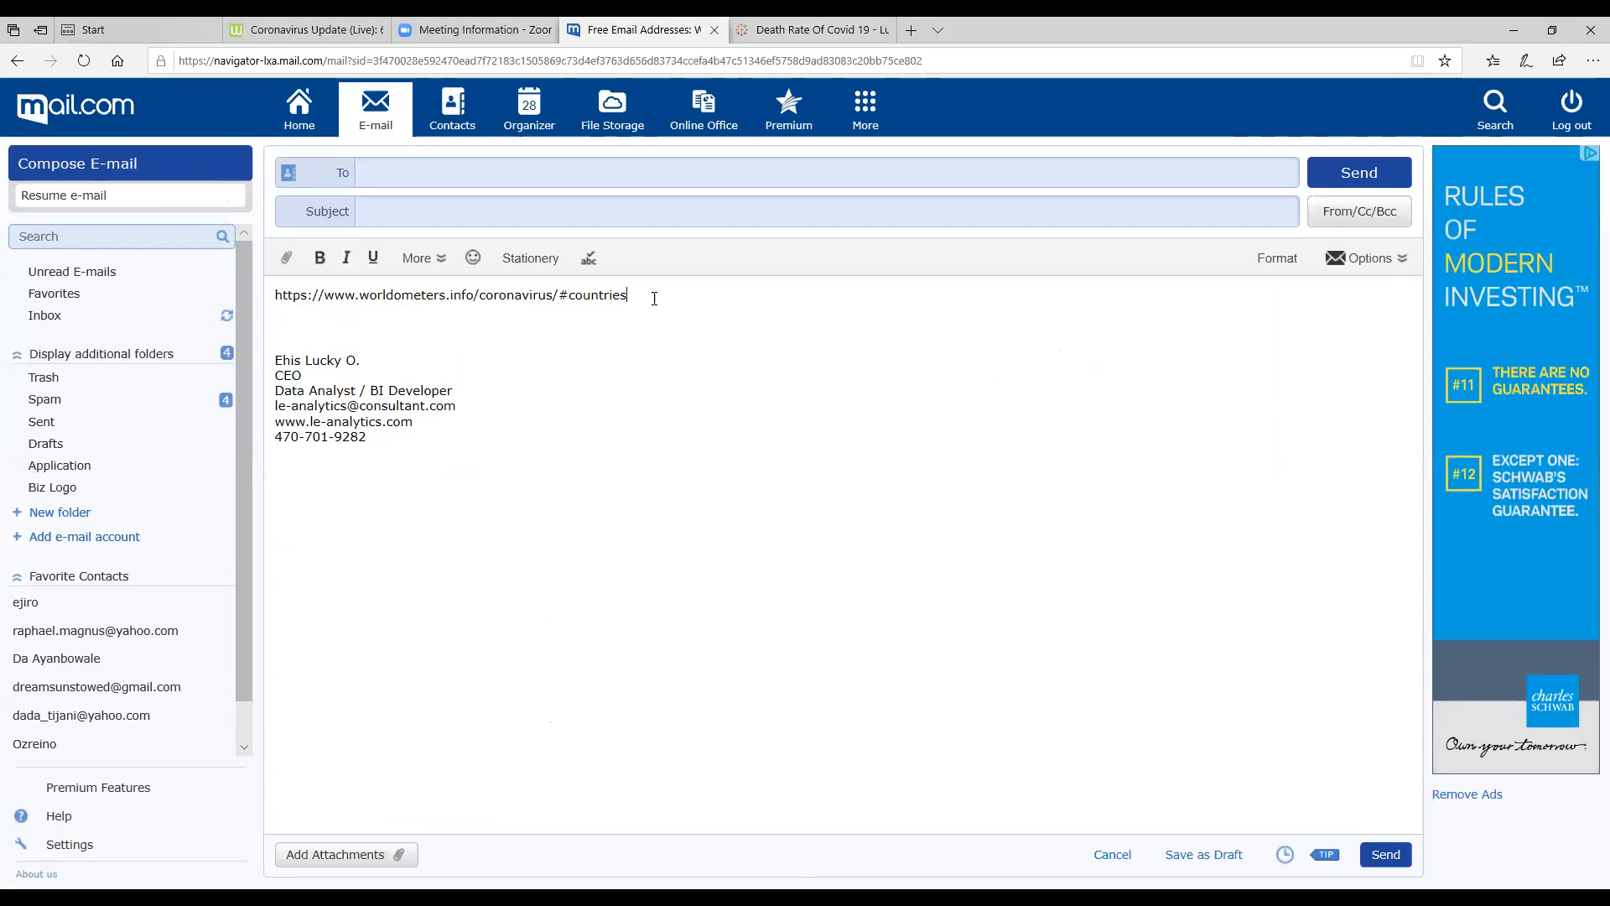
Address the e-mail to four recipients chosen from the suggested contacts' names and e-mail addresses.
{"action": "left_click", "coordinate": [402, 175]}
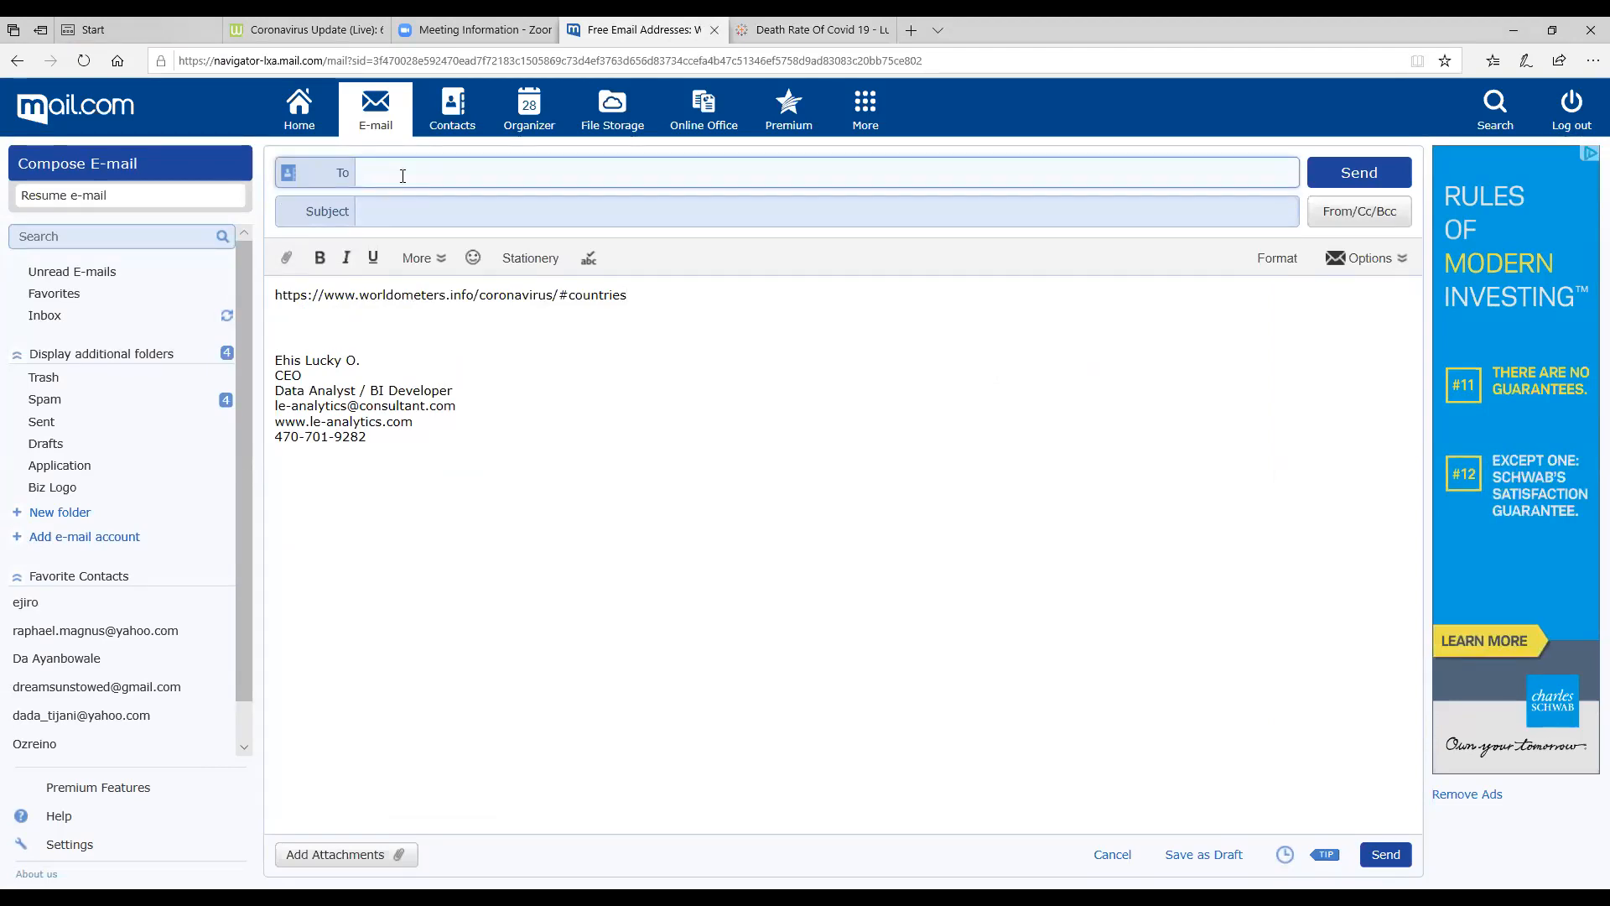
{"action": "type", "text": "dio"}
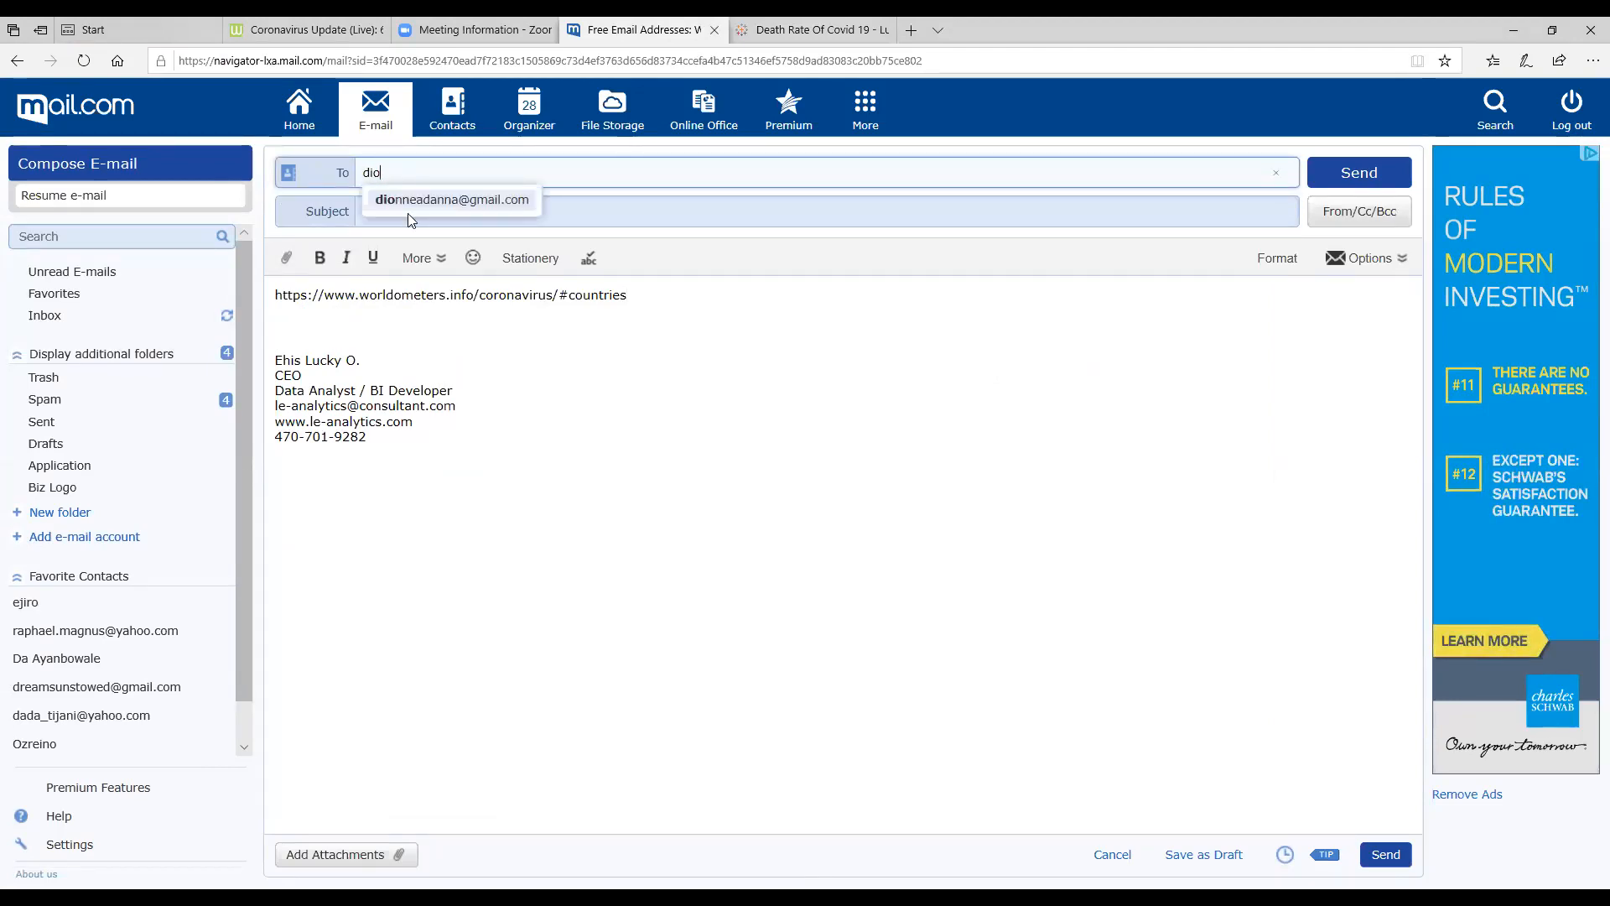
{"action": "left_click", "coordinate": [413, 199]}
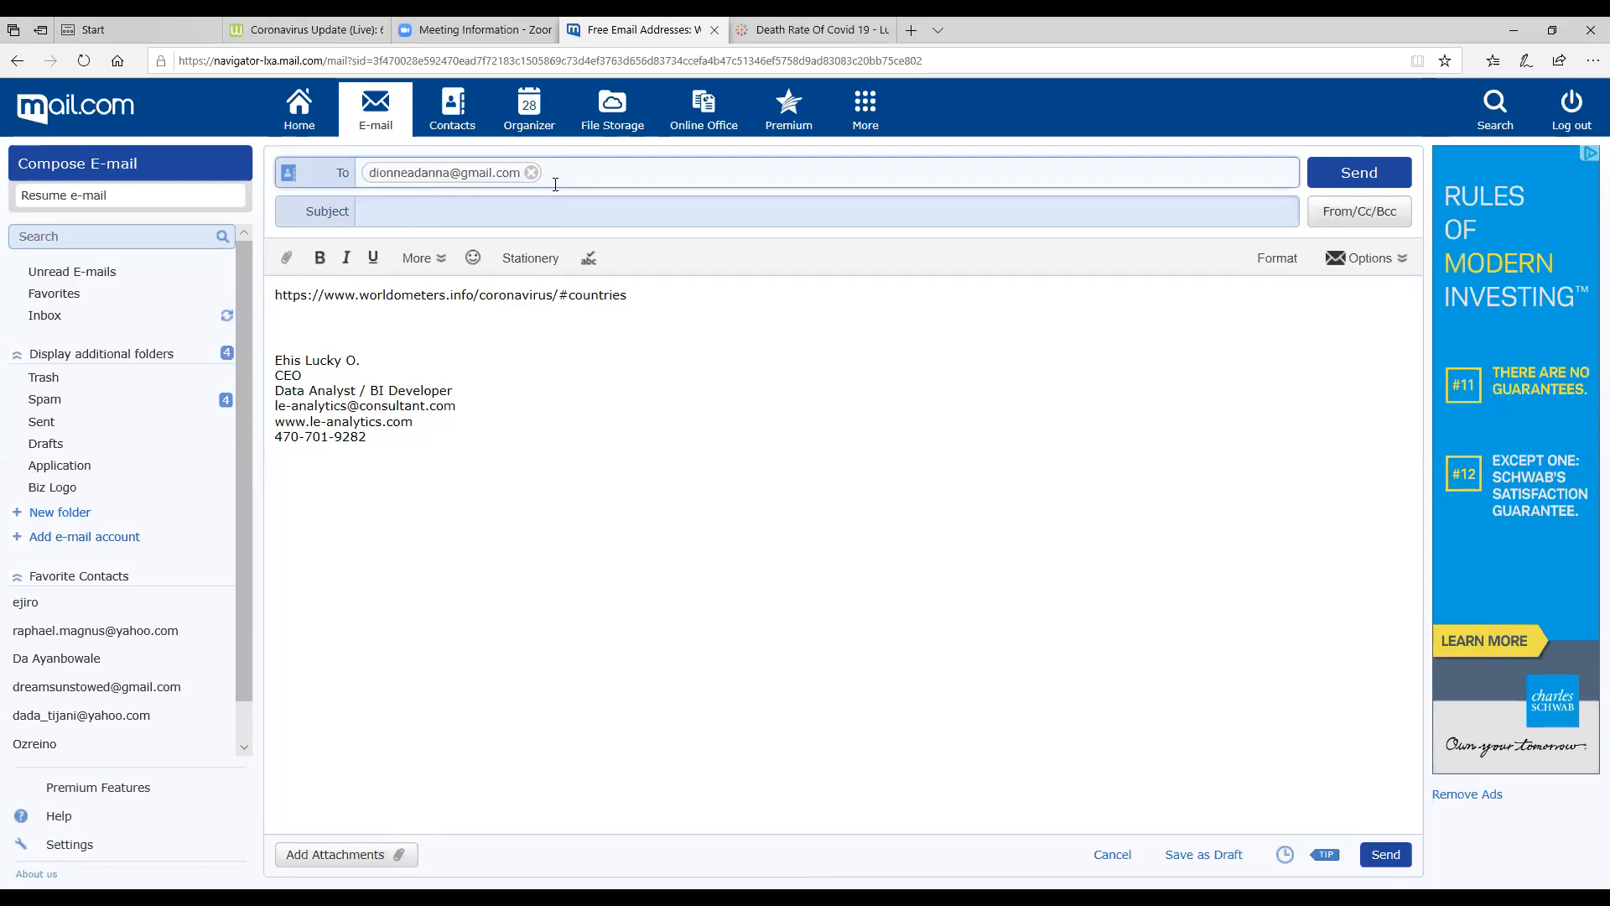
{"action": "type", "text": "ay"}
{"action": "left_click", "coordinate": [662, 204]}
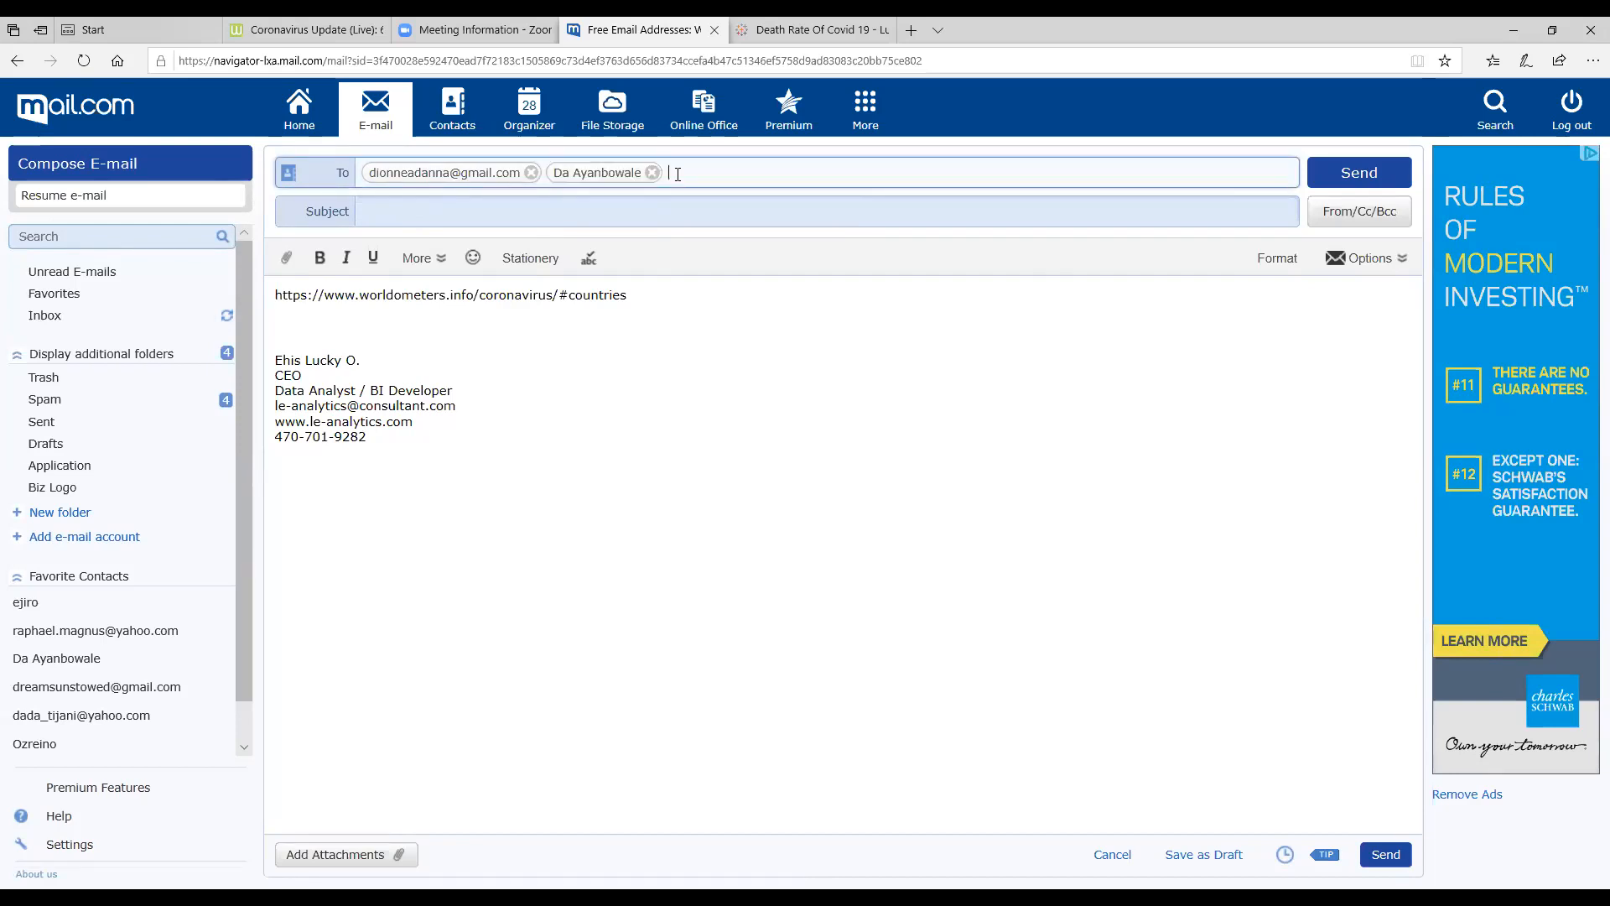
{"action": "type", "text": "ej"}
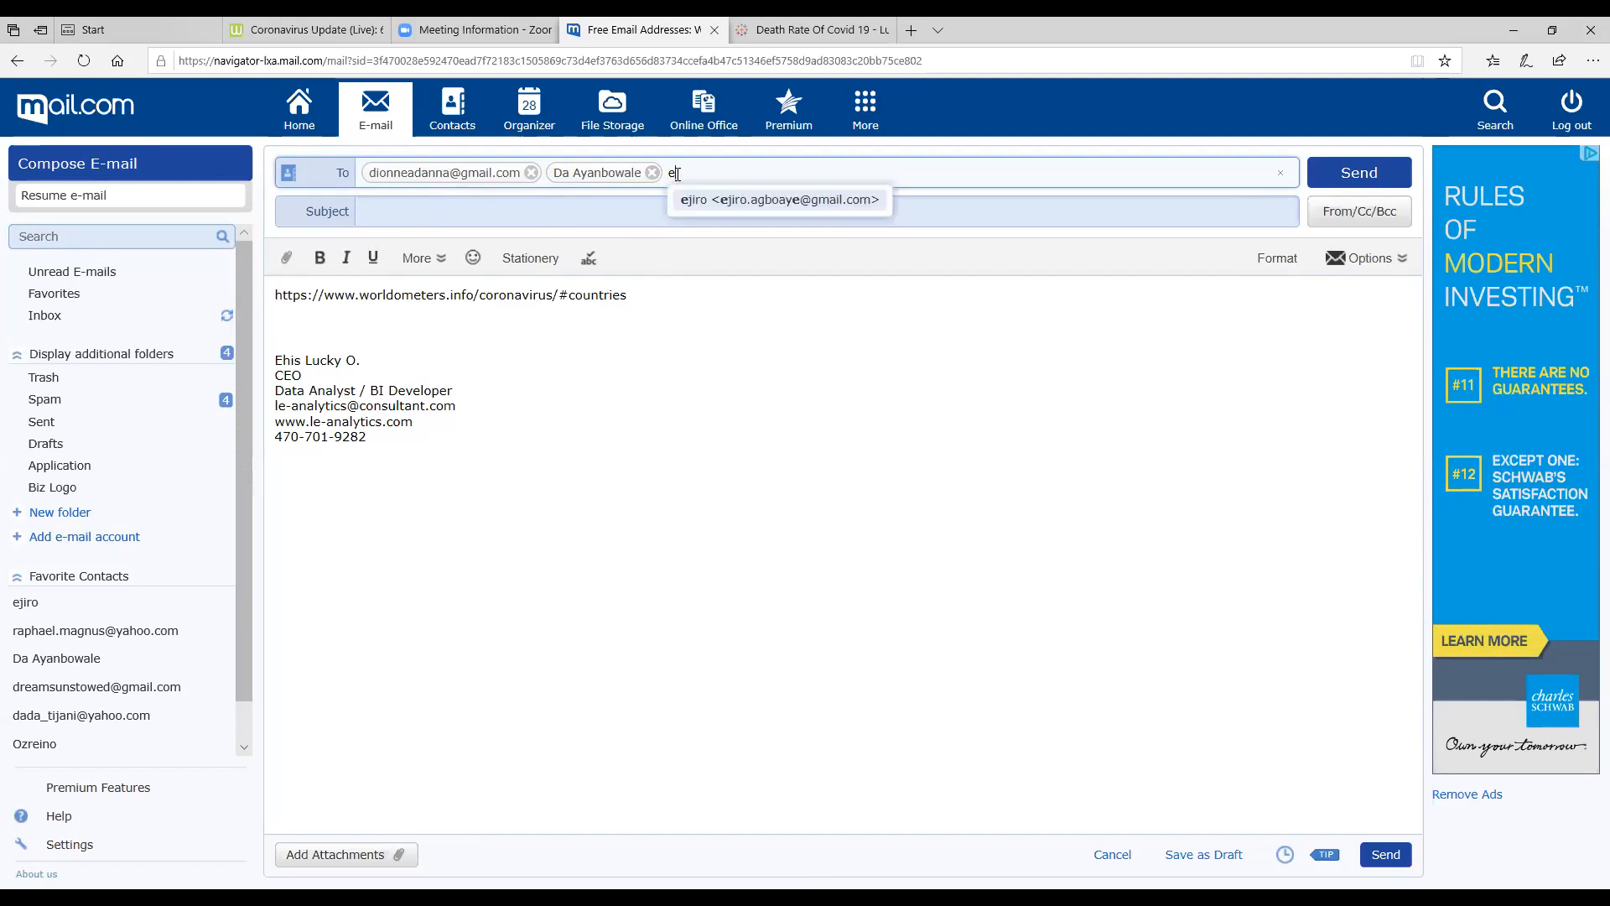
{"action": "type", "text": "i"}
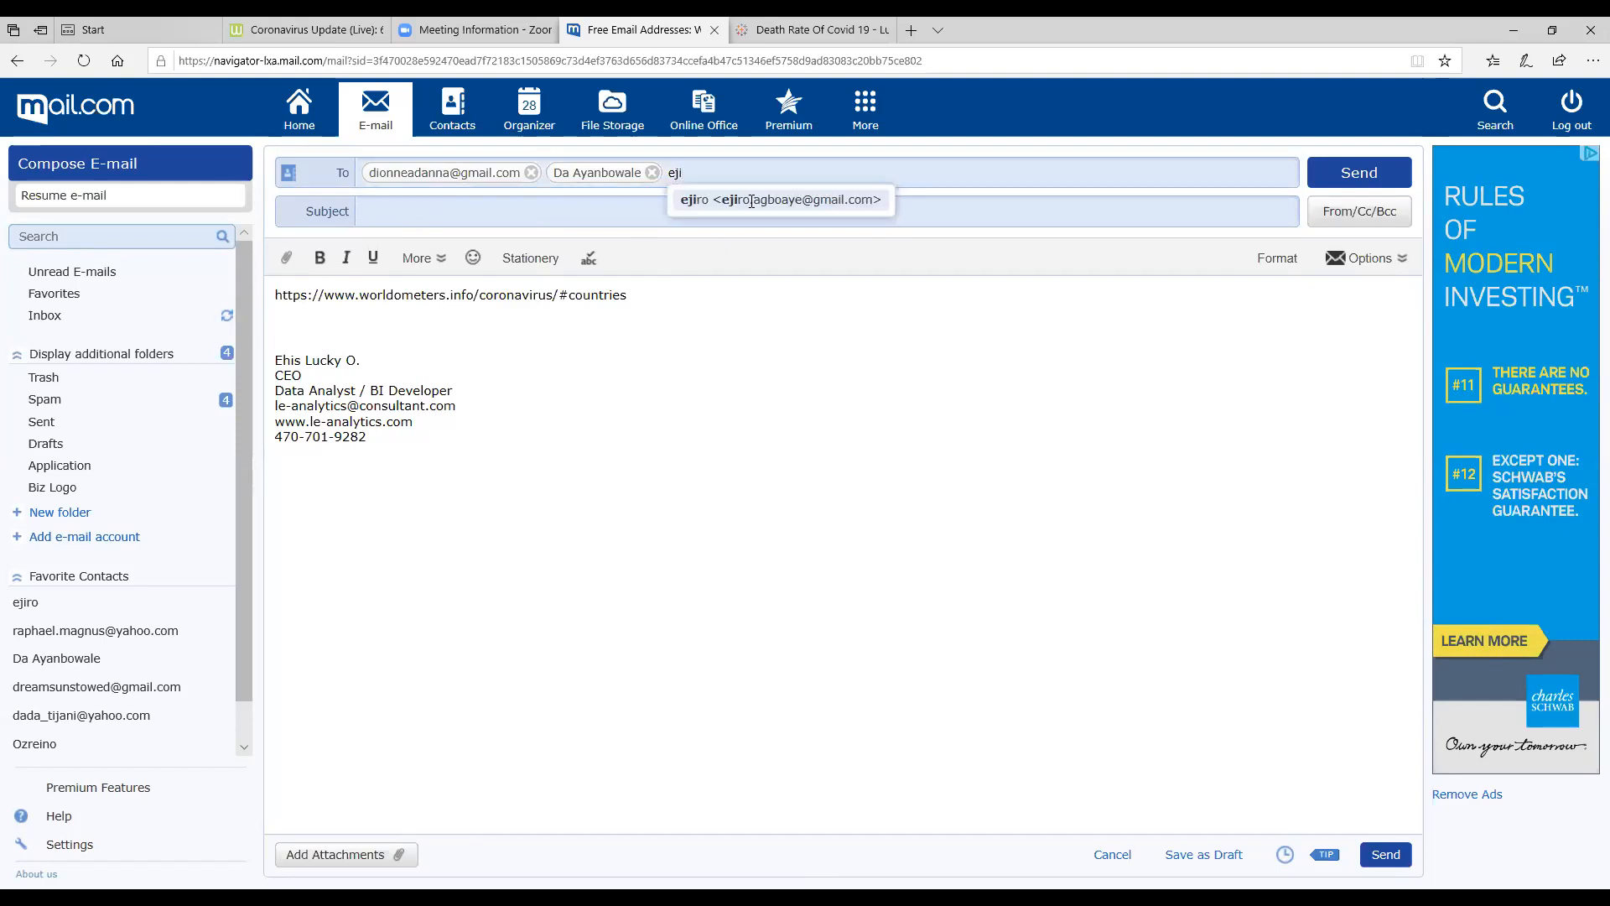
{"action": "left_click", "coordinate": [751, 204]}
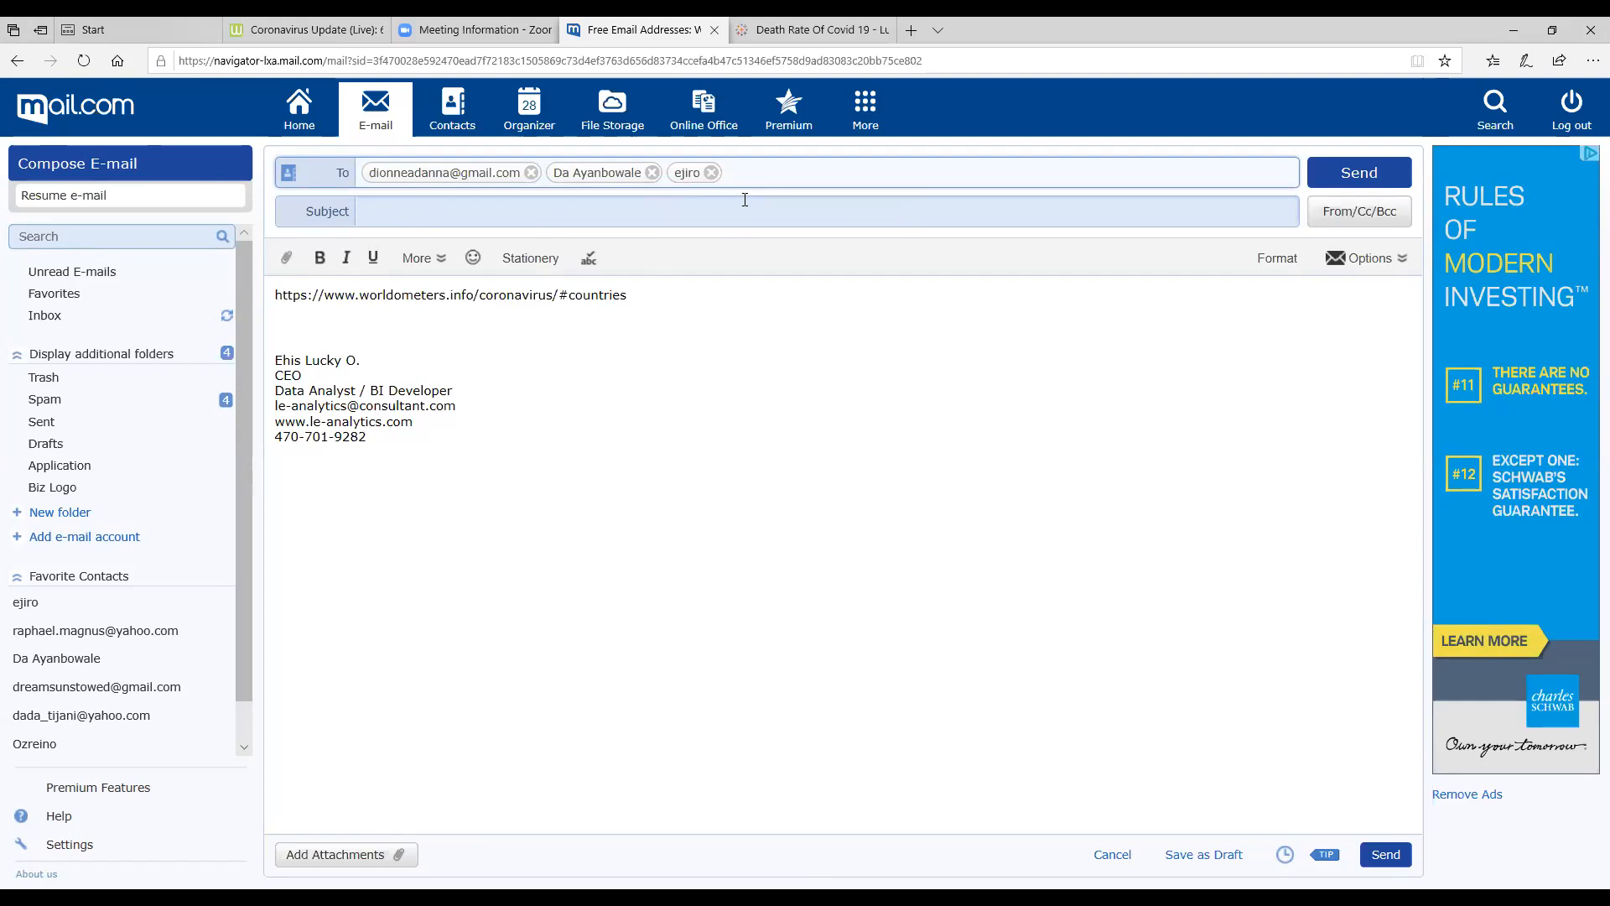
{"action": "type", "text": "dr"}
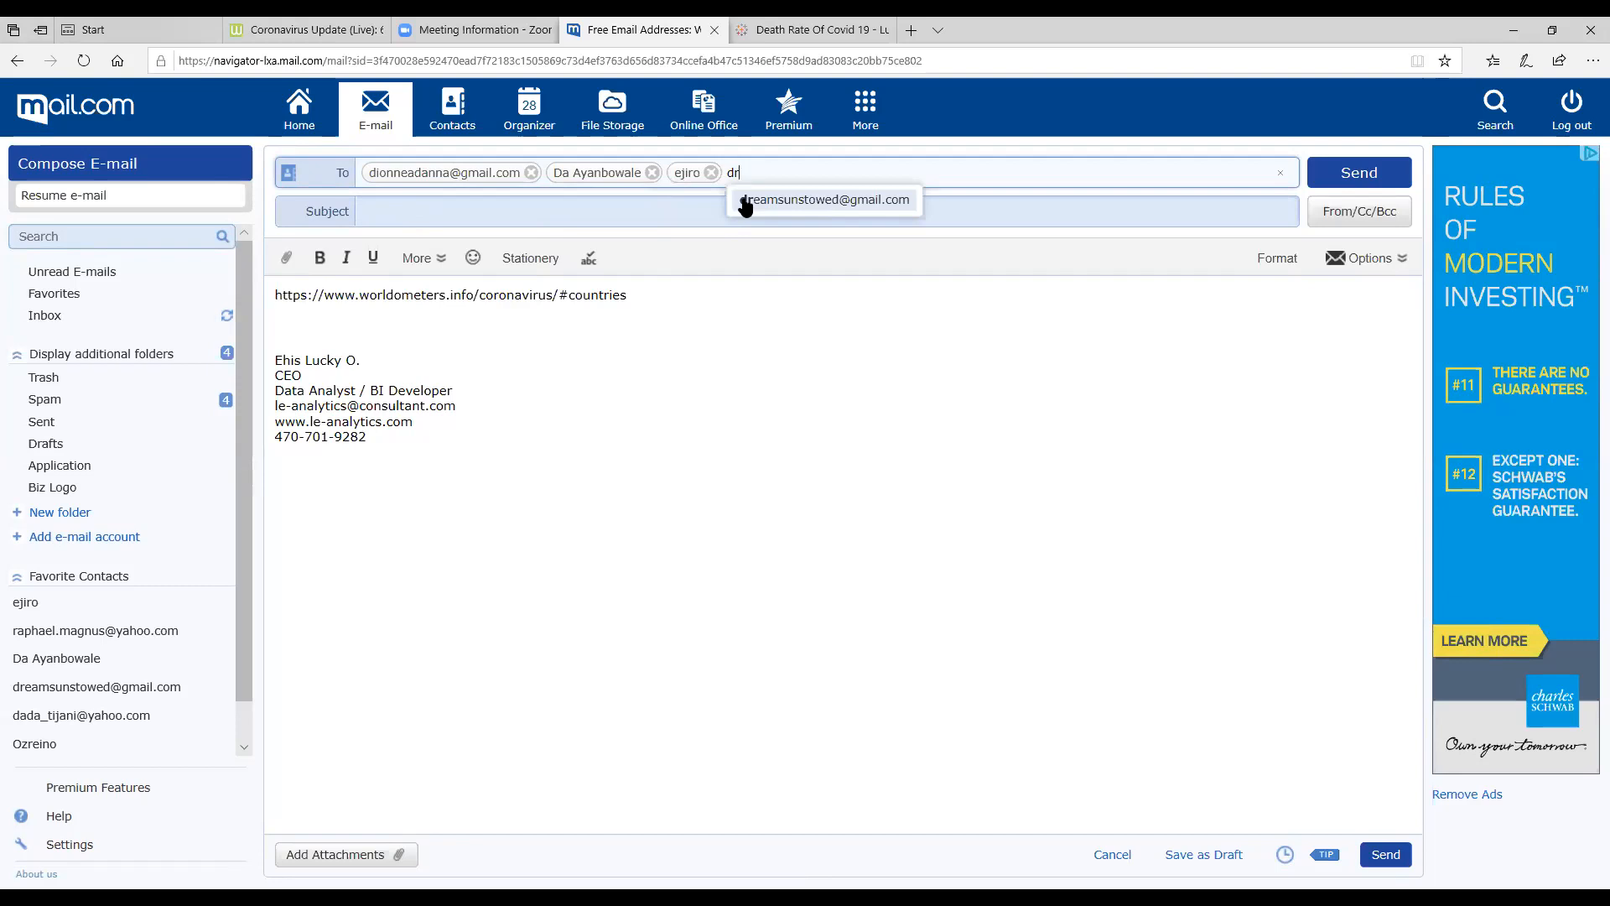
{"action": "left_click", "coordinate": [744, 202]}
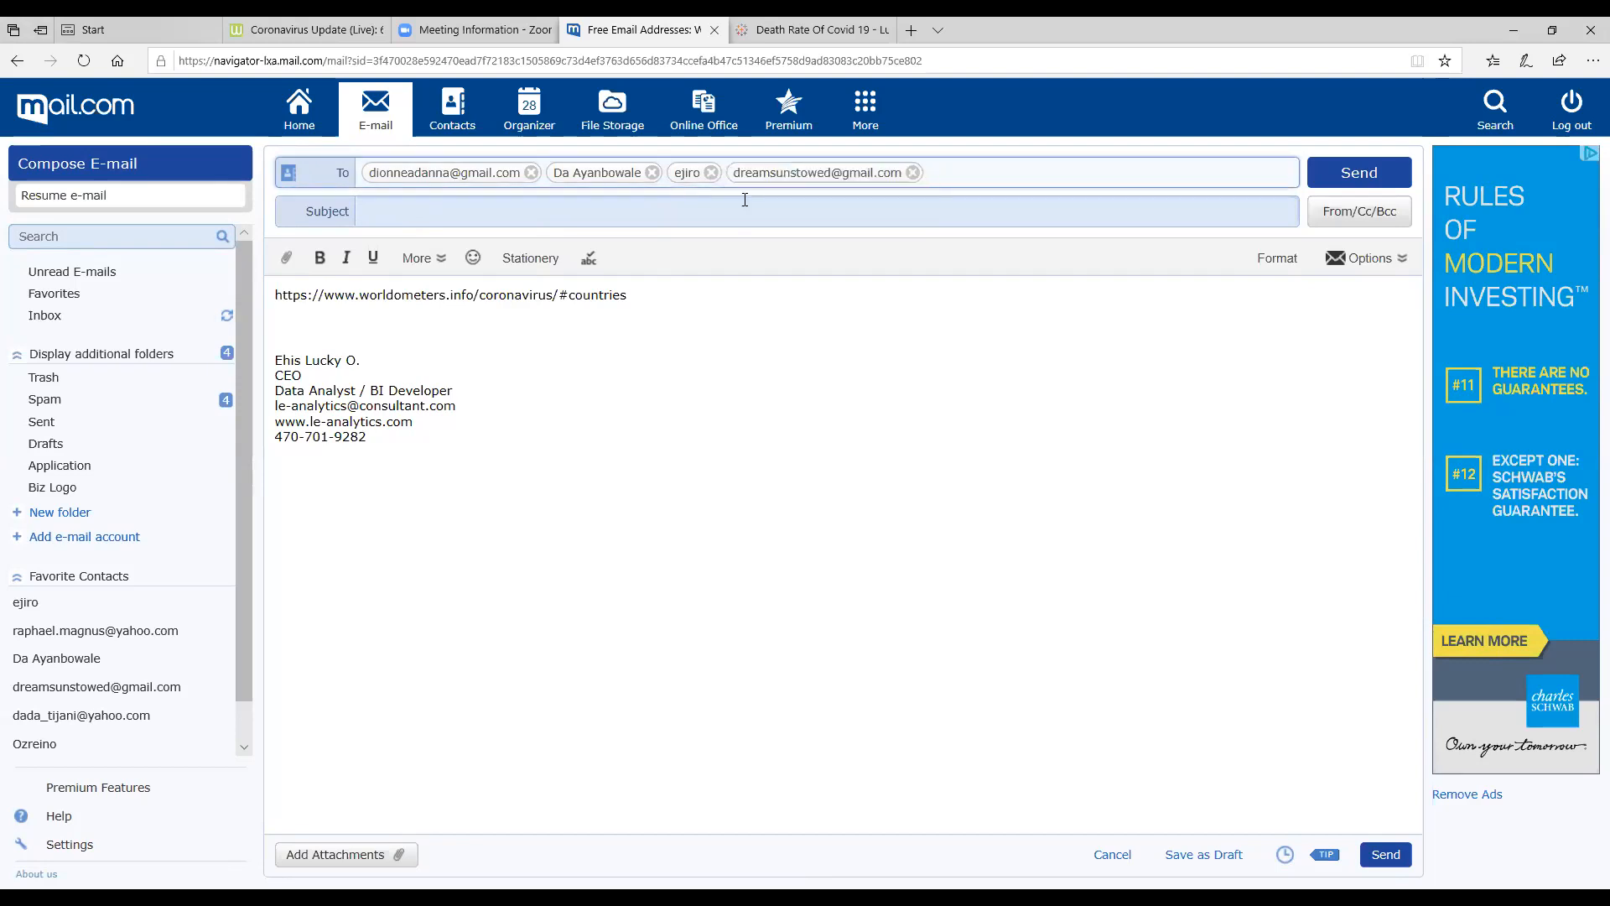